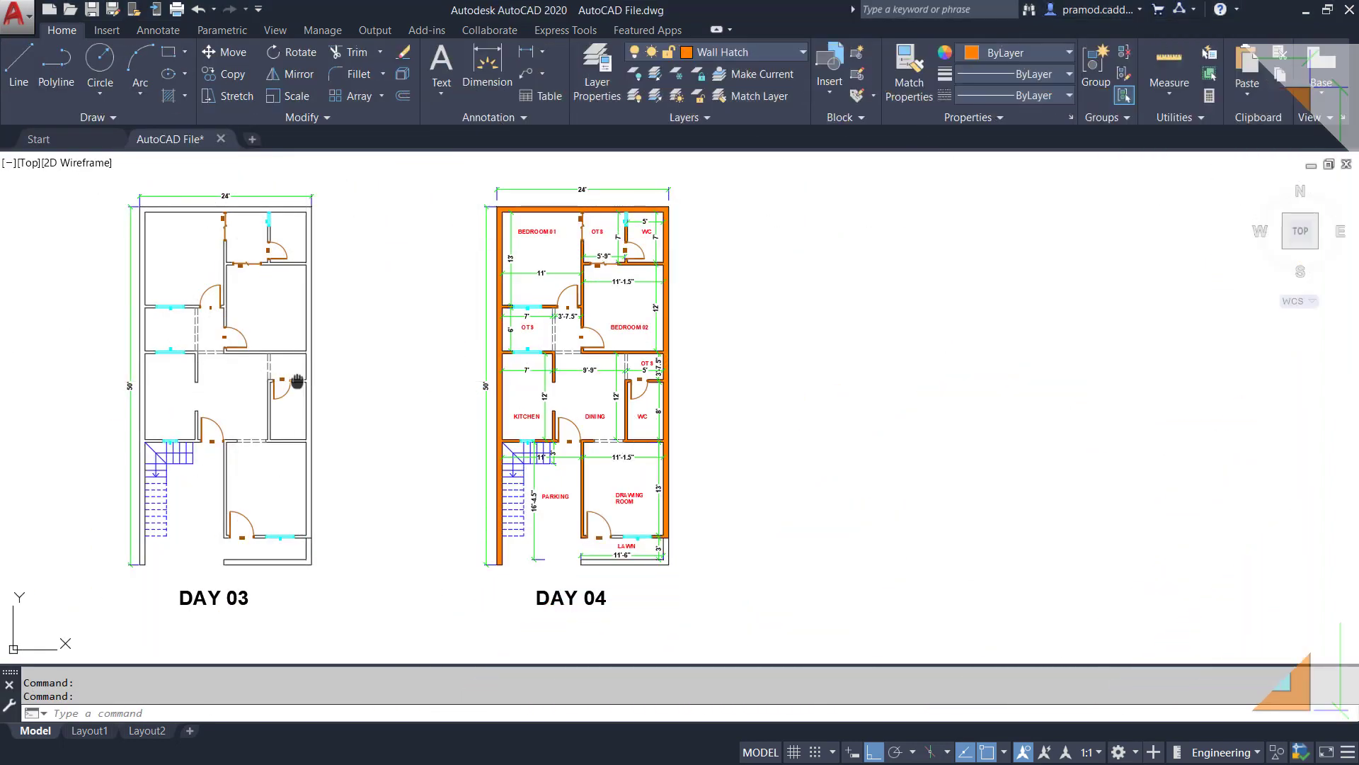
Examine the DAY 01 to DAY 04 floor plans, looking closely at the rooms, labels and dimensions of DAY 04
mouse_move(295, 380)
middle_down()
mouse_move(867, 364)
mouse_move(819, 364)
mouse_move(849, 362)
middle_up()
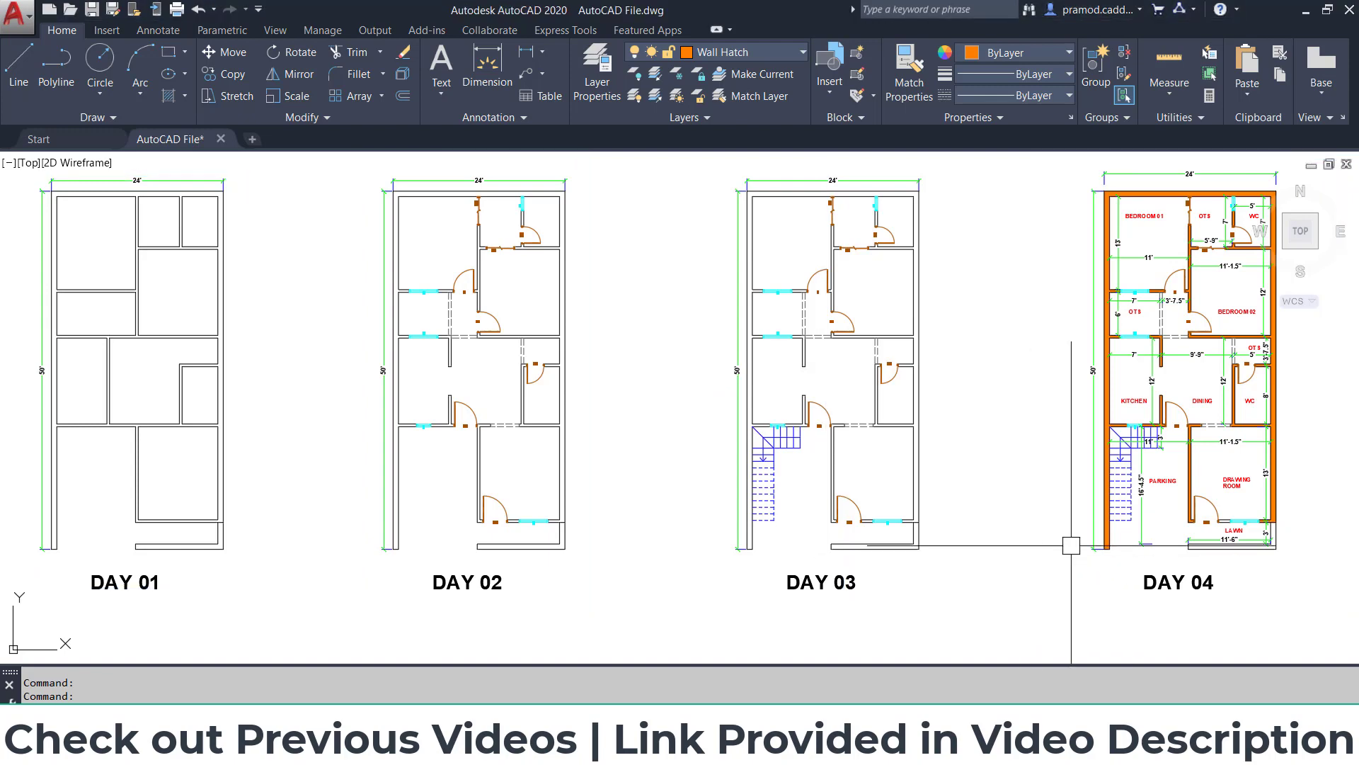
mouse_move(1067, 540)
middle_down()
mouse_move(396, 542)
mouse_move(365, 515)
middle_up()
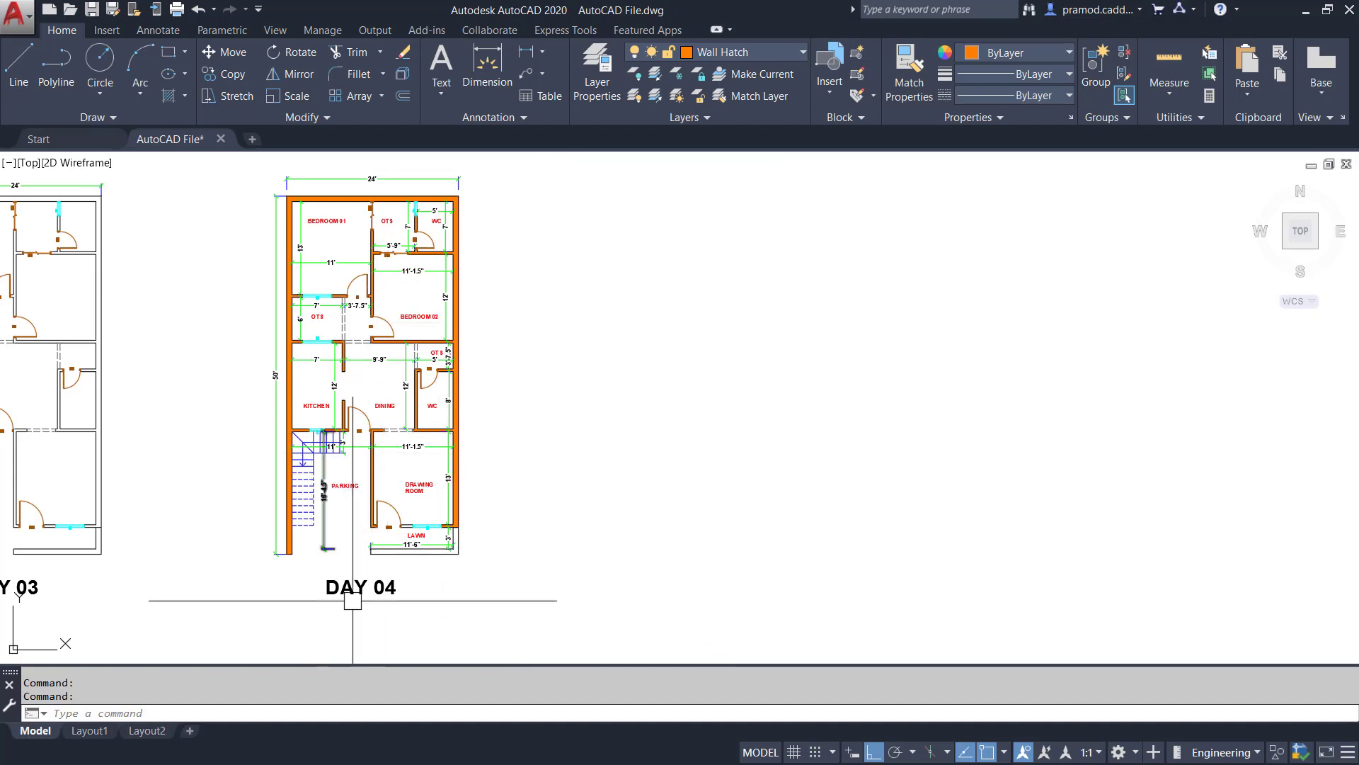
scroll(473, 401, up, 5)
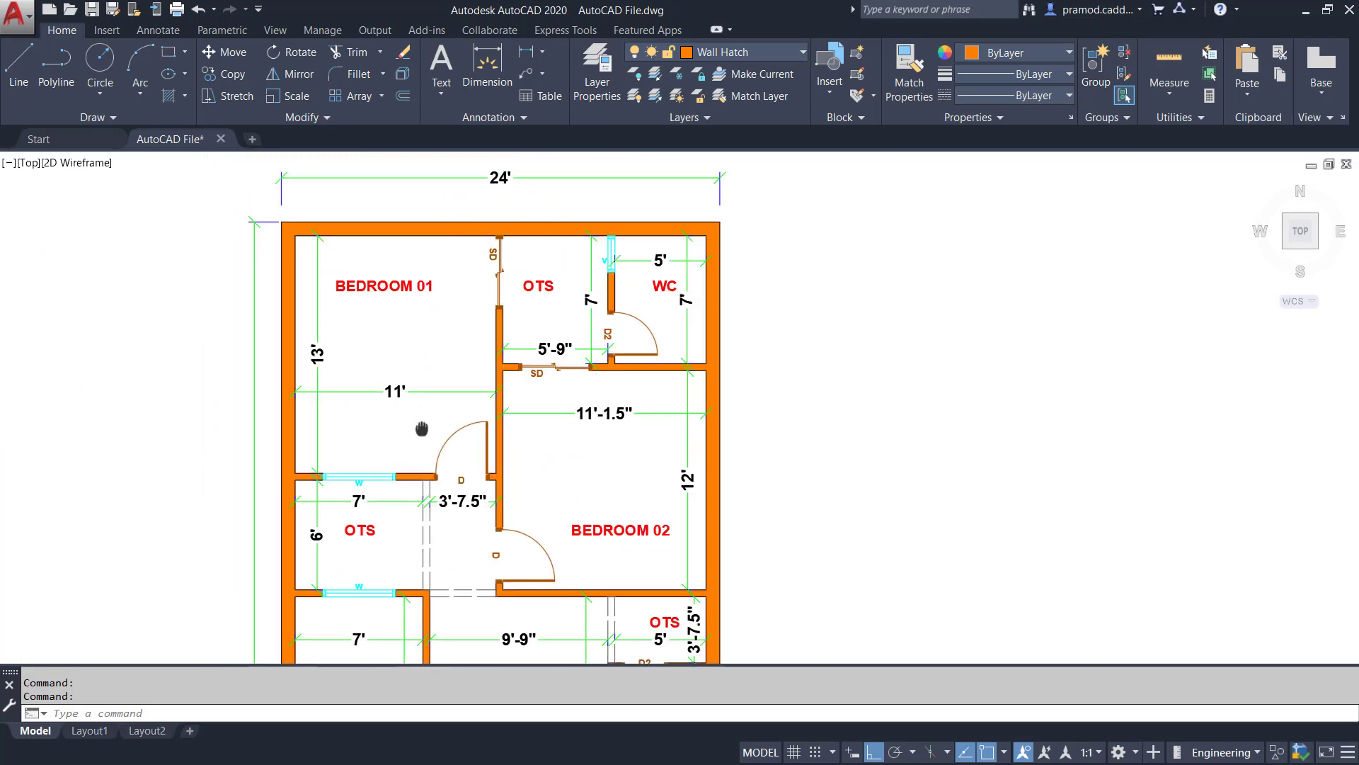
scroll(481, 389, down, 2)
middle_drag(541, 450, 557, 212)
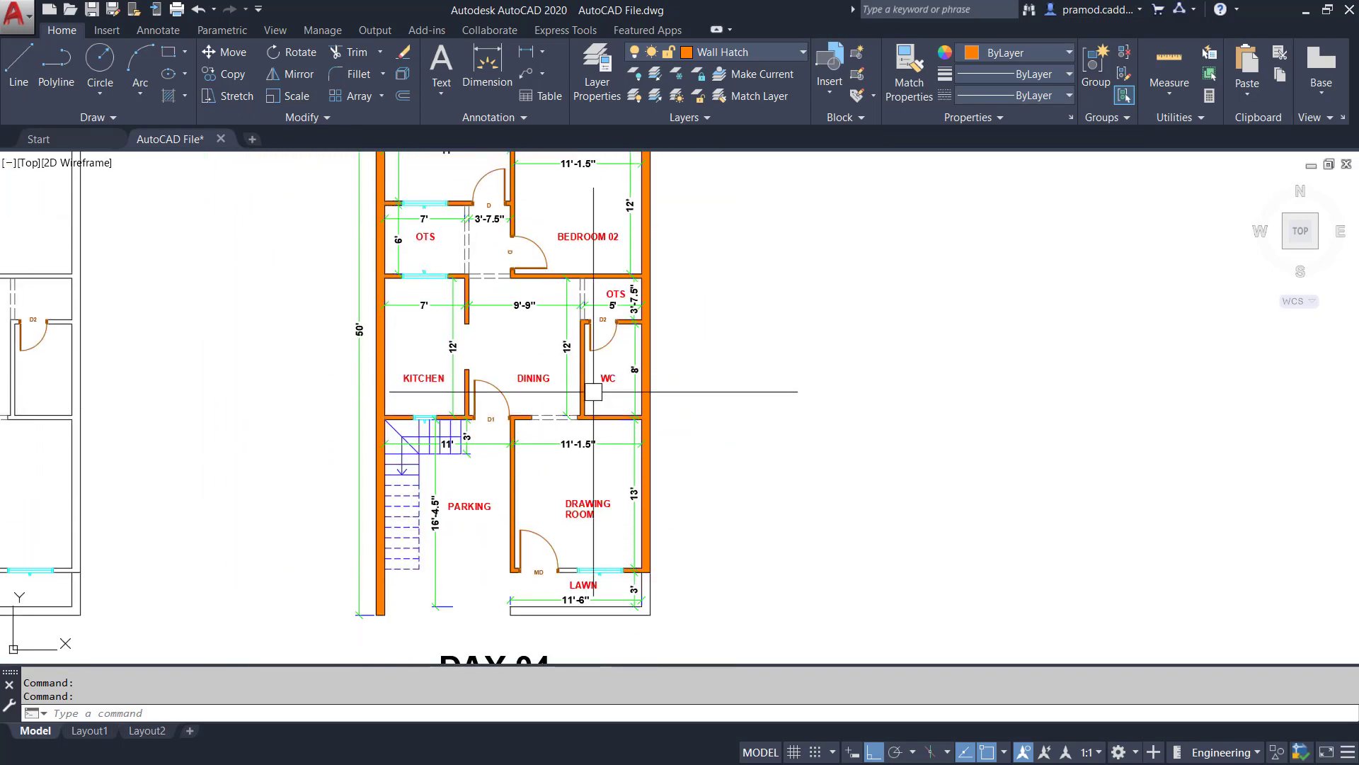
mouse_move(593, 392)
middle_down()
mouse_move(610, 253)
mouse_move(616, 406)
middle_up()
middle_drag(597, 298, 595, 357)
scroll(573, 166, up, 2)
middle_drag(547, 221, 551, 331)
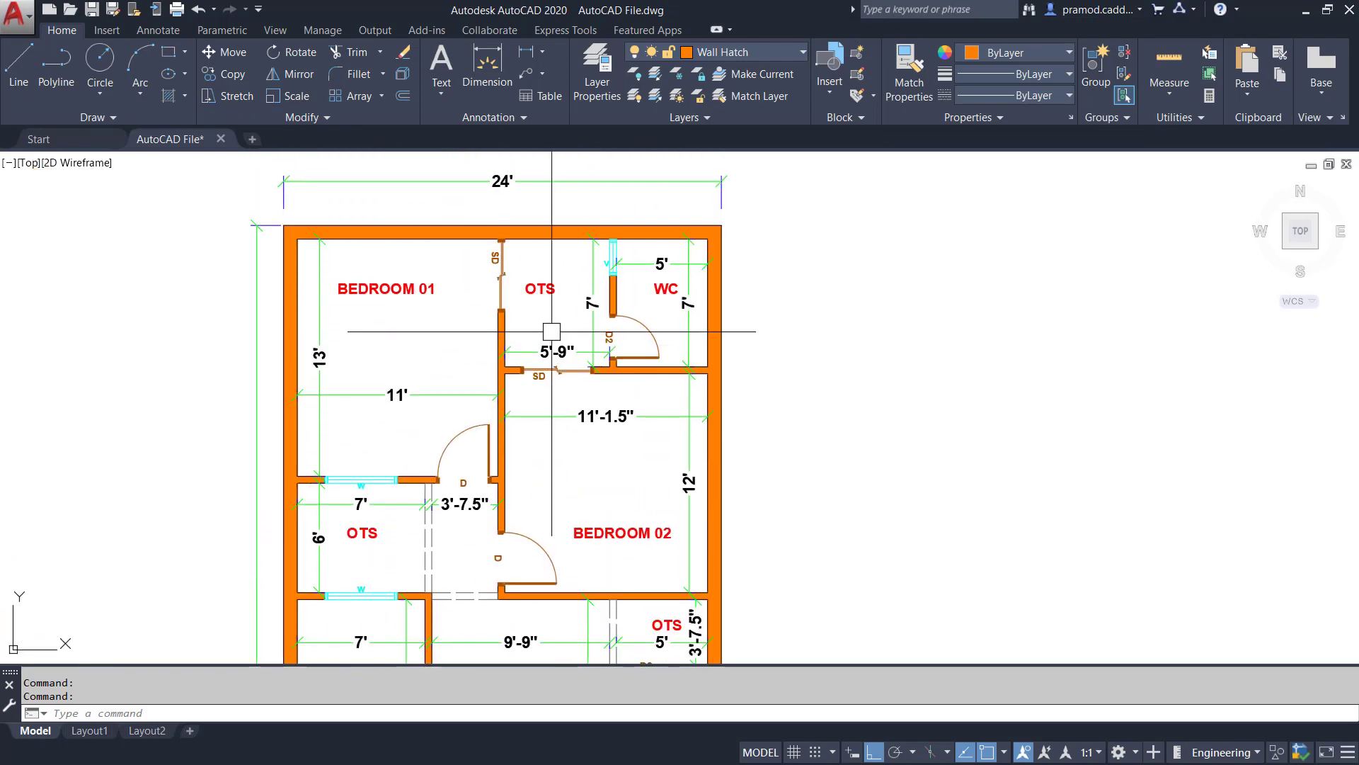
scroll(552, 331, down, 2)
middle_drag(561, 369, 551, 315)
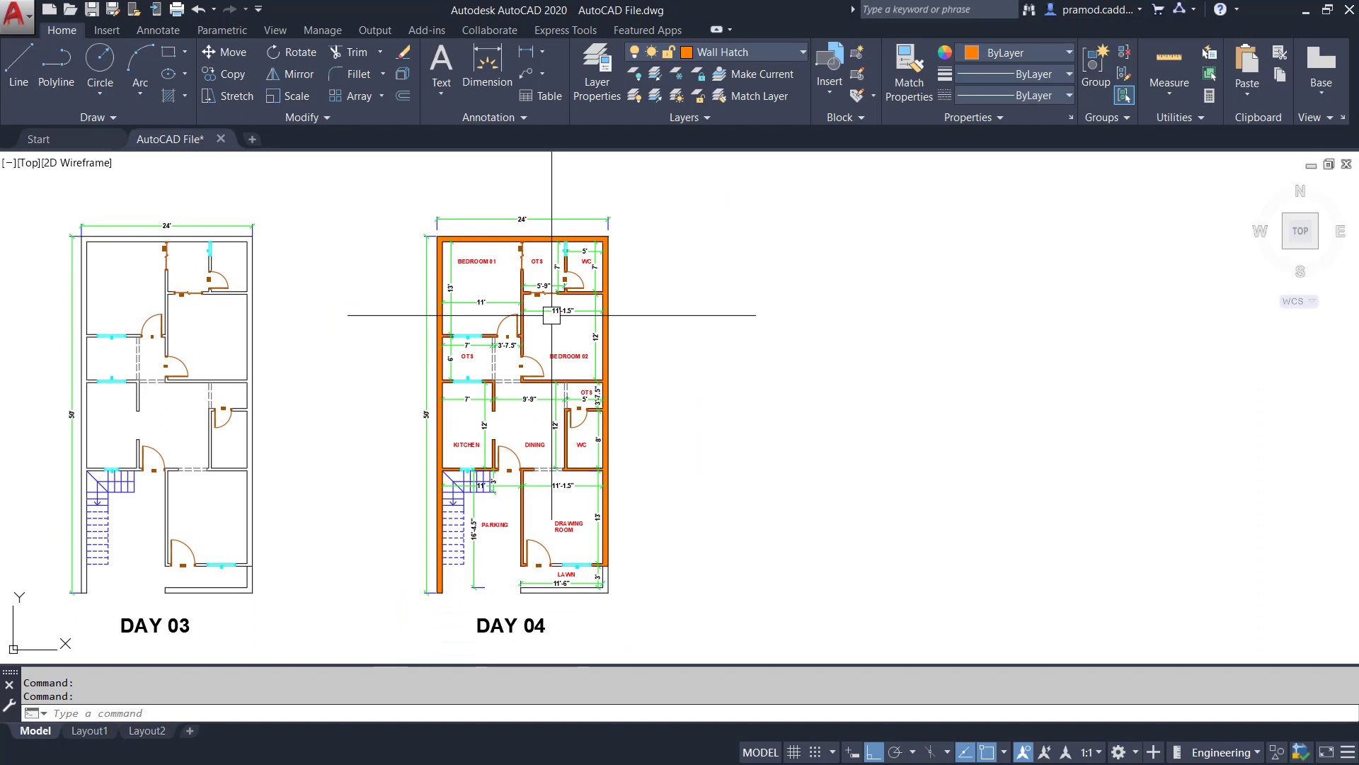
scroll(550, 392, up, 2)
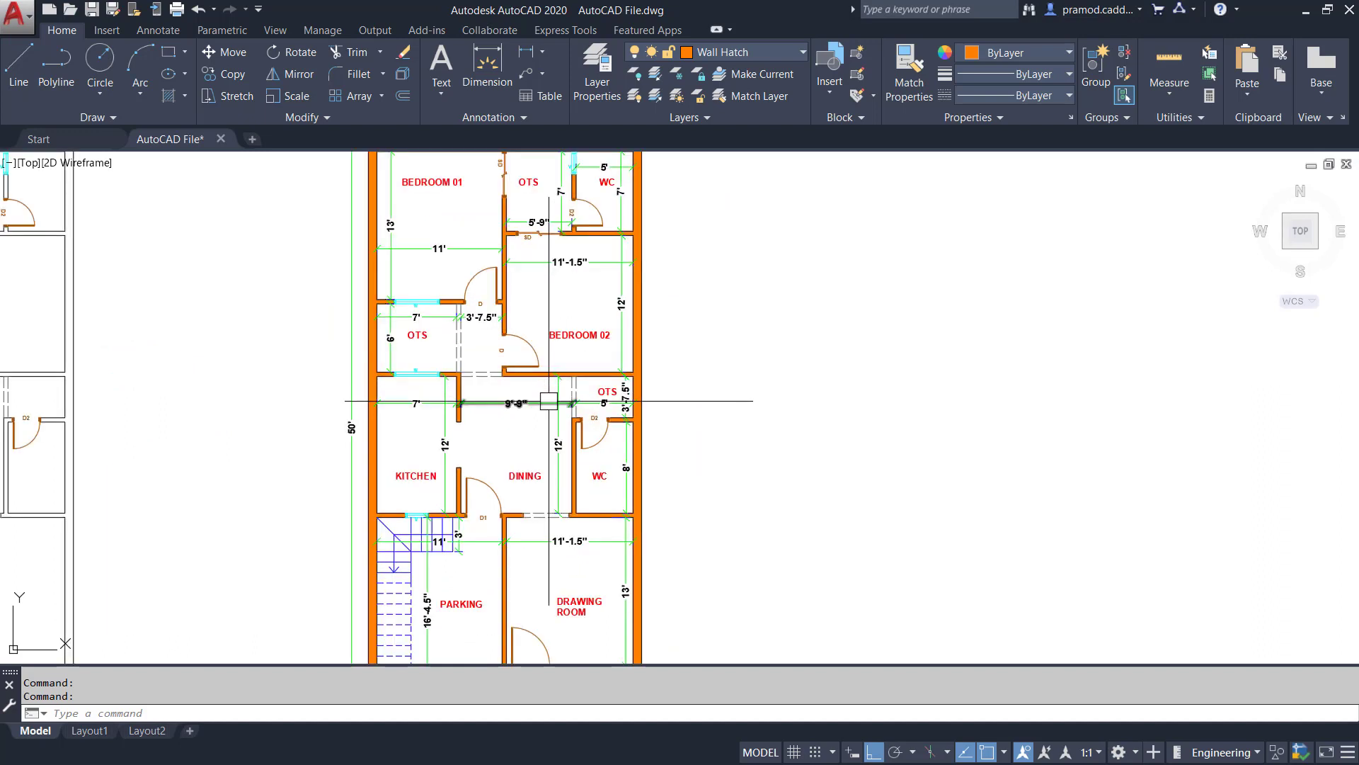
mouse_move(549, 400)
middle_down()
mouse_move(554, 293)
mouse_move(558, 407)
middle_up()
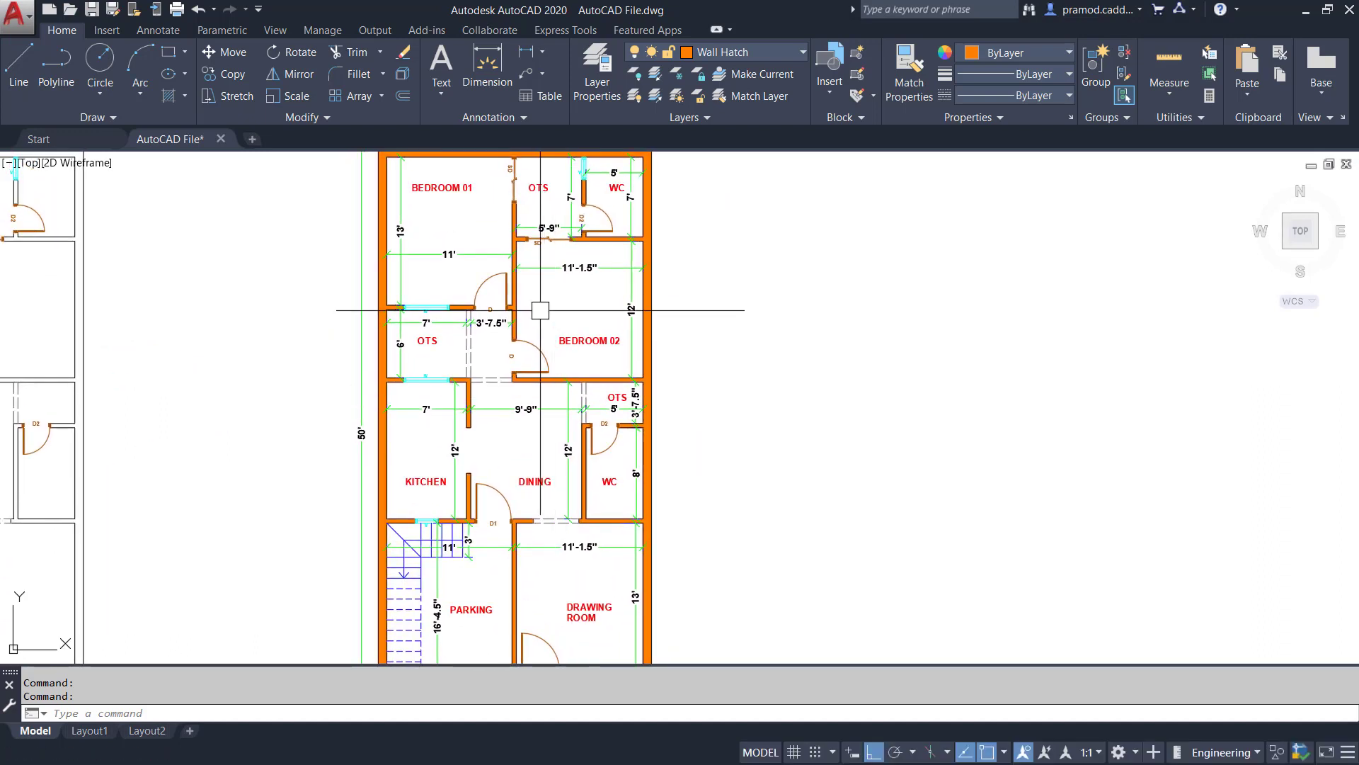
mouse_move(540, 309)
middle_down()
mouse_move(561, 373)
mouse_move(562, 288)
middle_up()
scroll(564, 394, up, 2)
mouse_move(564, 395)
middle_down()
mouse_move(590, 284)
mouse_move(571, 474)
middle_up()
scroll(558, 338, down, 2)
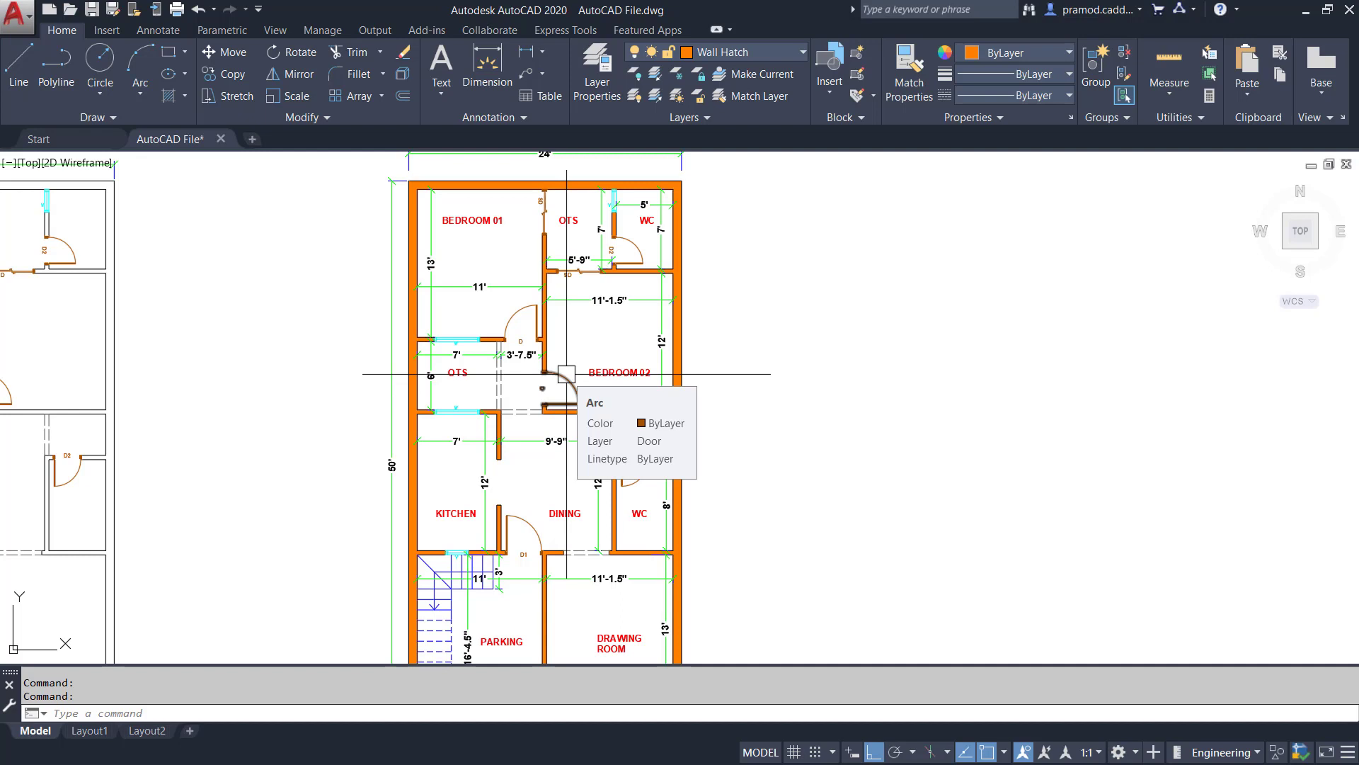
scroll(542, 353, down, 2)
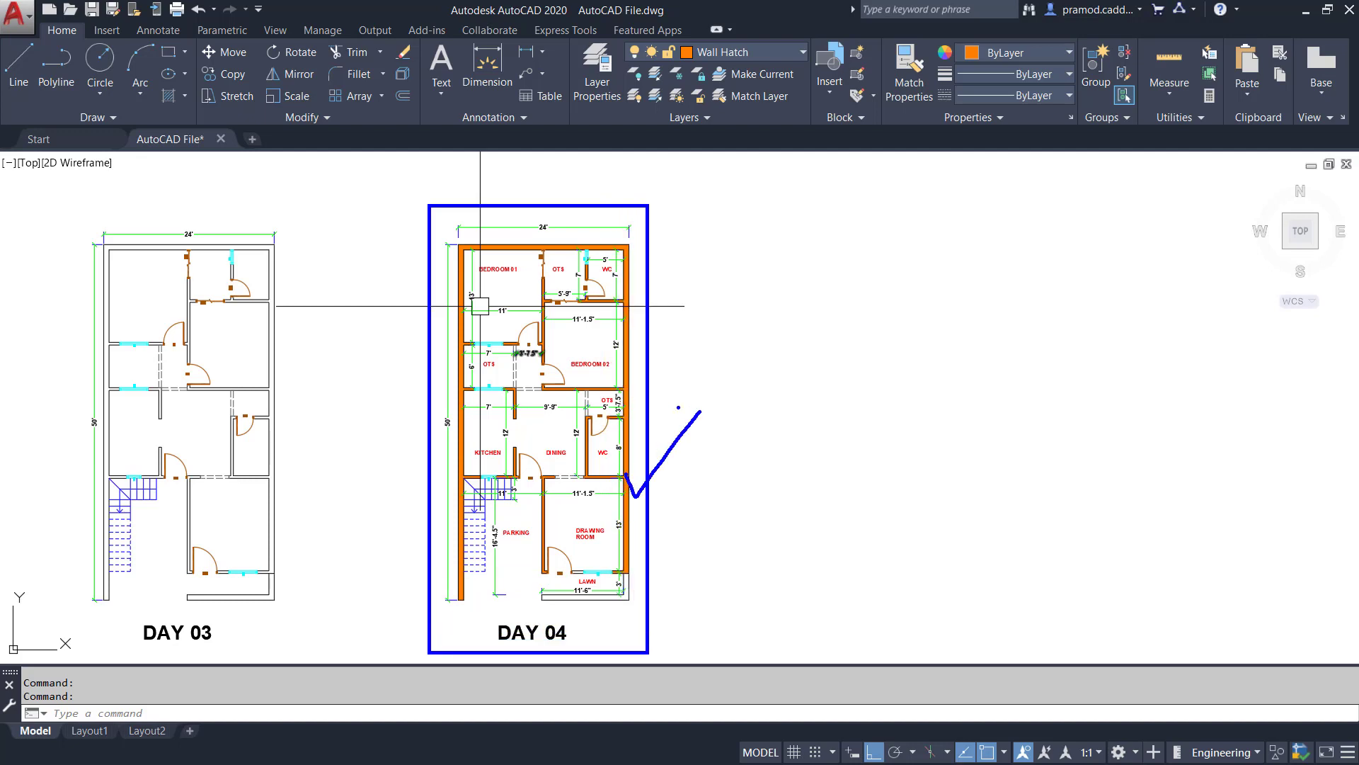
key(Escape)
key(Escape)
key(Escape)
click(405, 199)
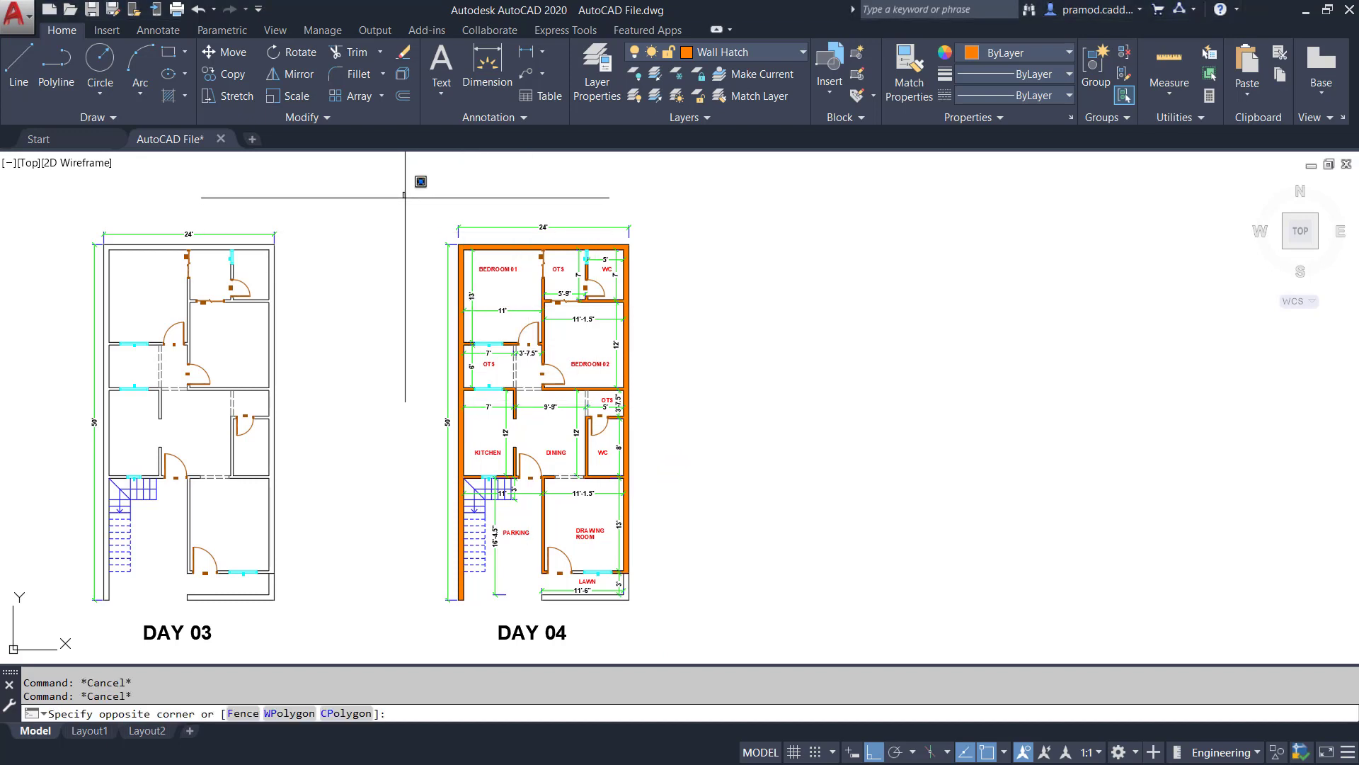
key(Escape)
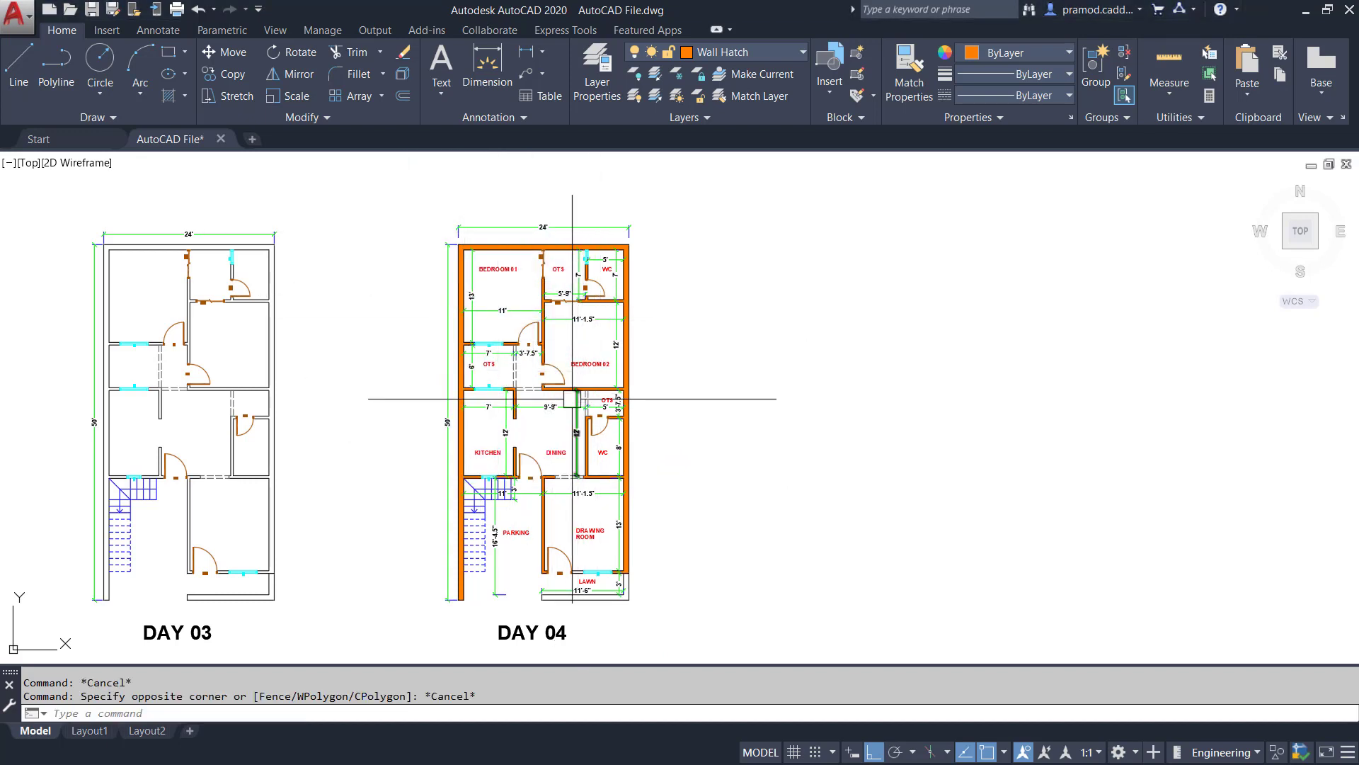
Turn off the Dimension layer to hide the dimensions of the DAY 04 floor plan
scroll(572, 398, up, 2)
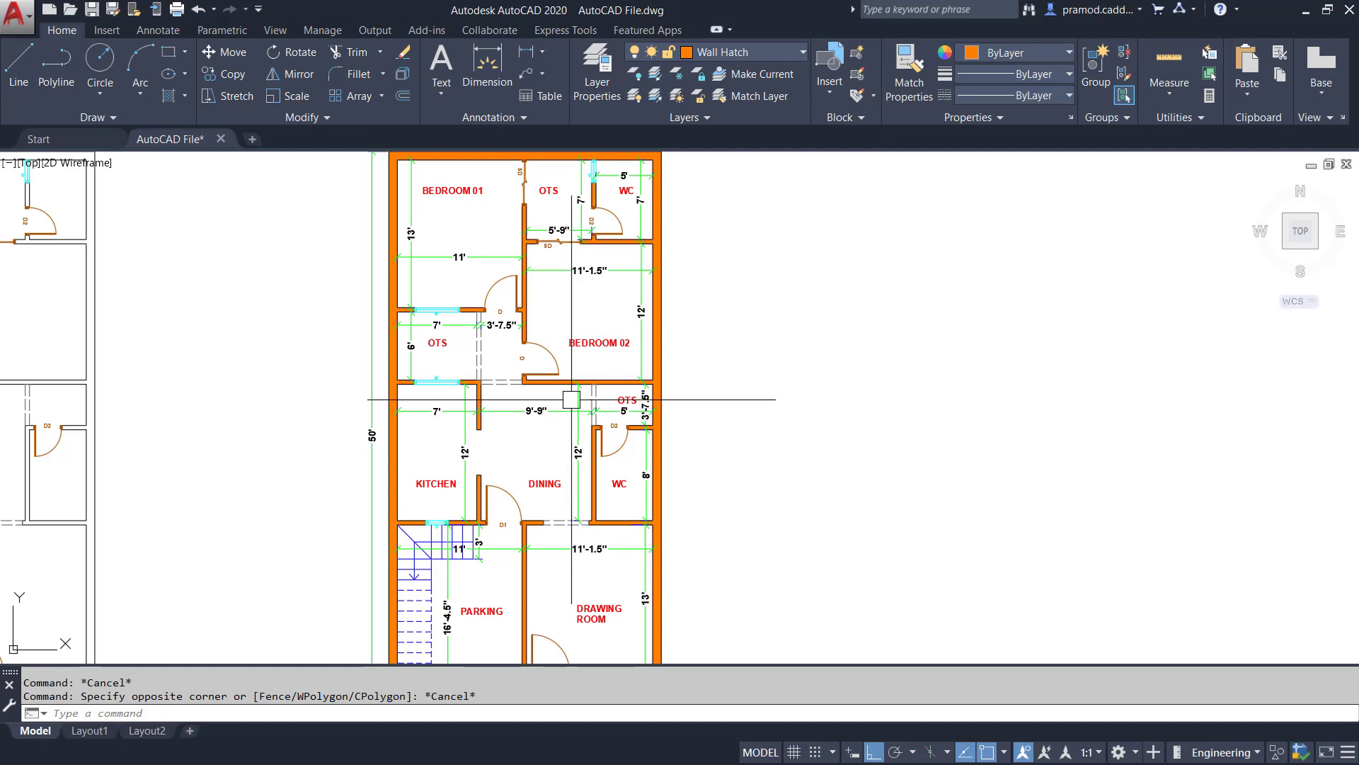
middle_drag(548, 295, 538, 353)
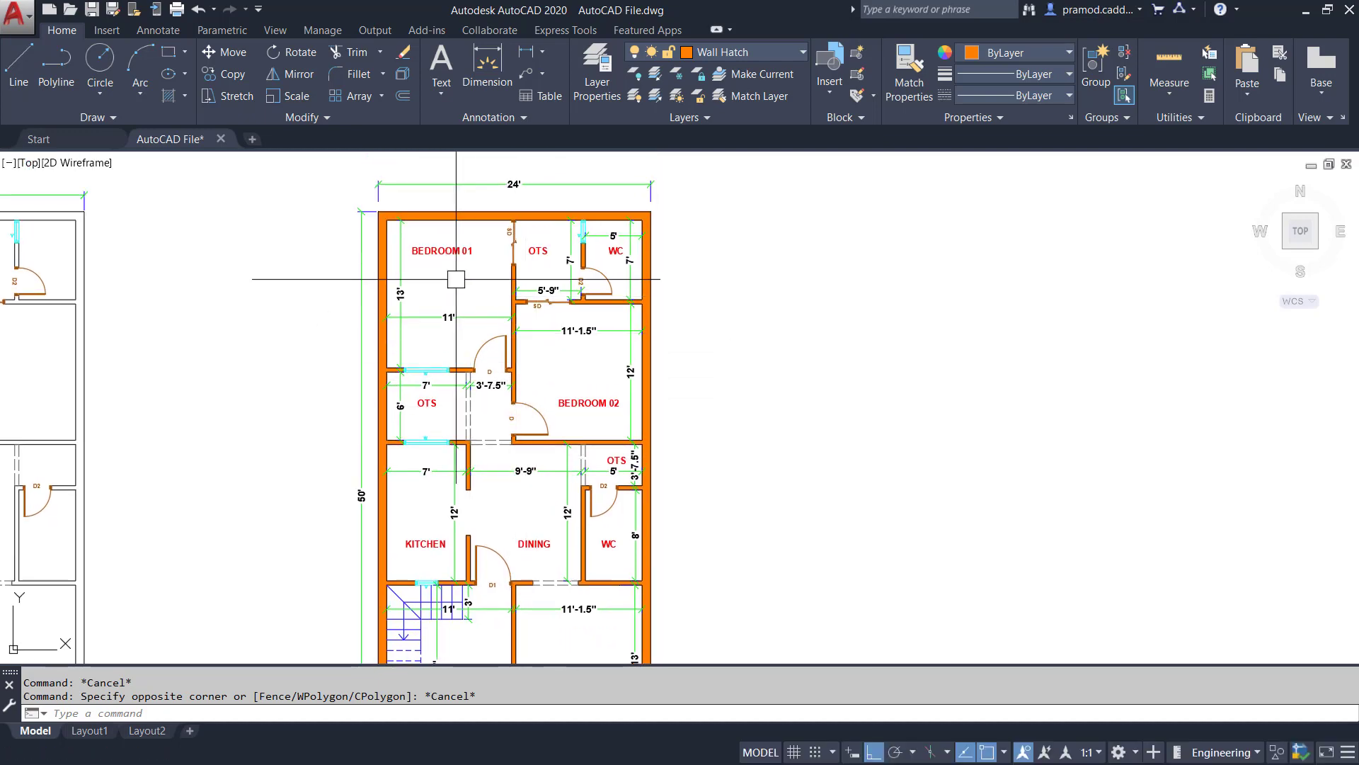
scroll(456, 279, up, 2)
mouse_move(574, 455)
middle_down()
mouse_move(574, 208)
mouse_move(588, 200)
mouse_move(591, 569)
middle_up()
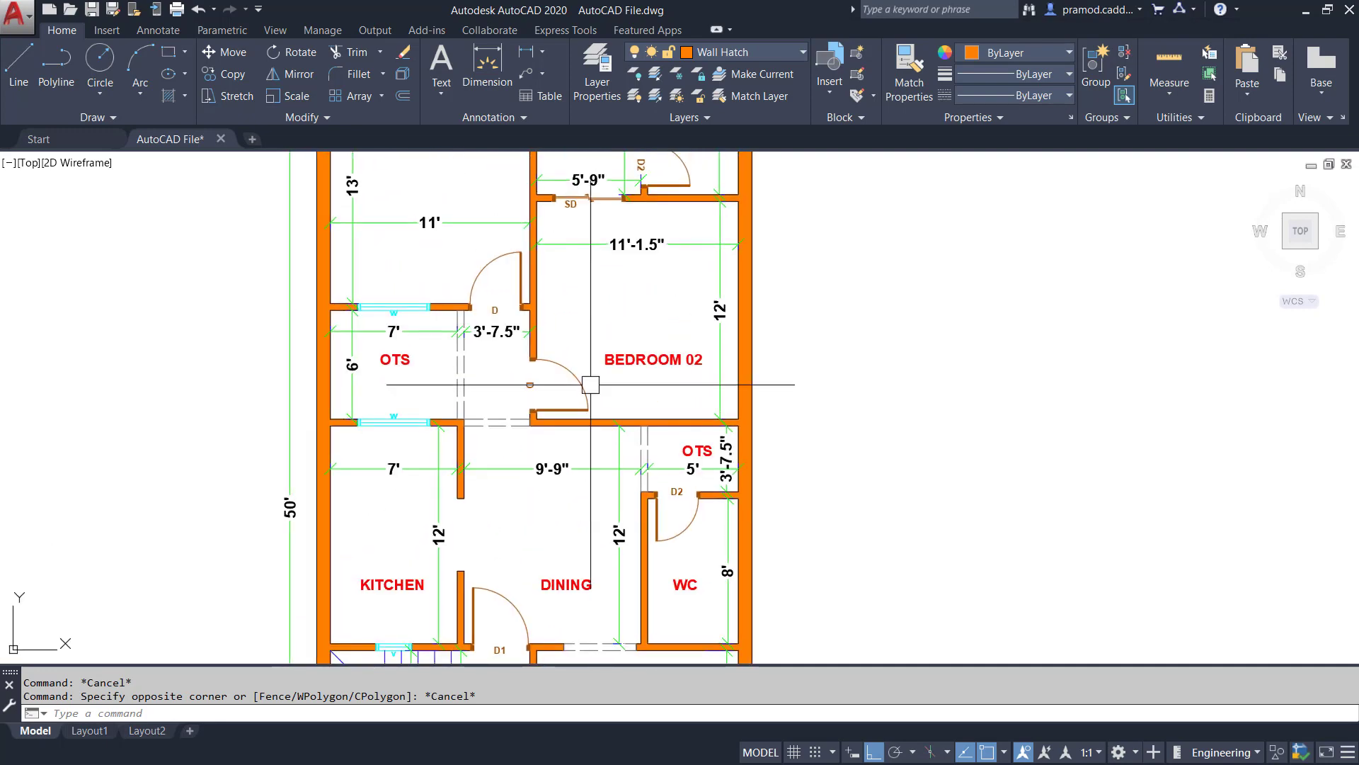
middle_drag(589, 383, 590, 528)
scroll(399, 317, up, 2)
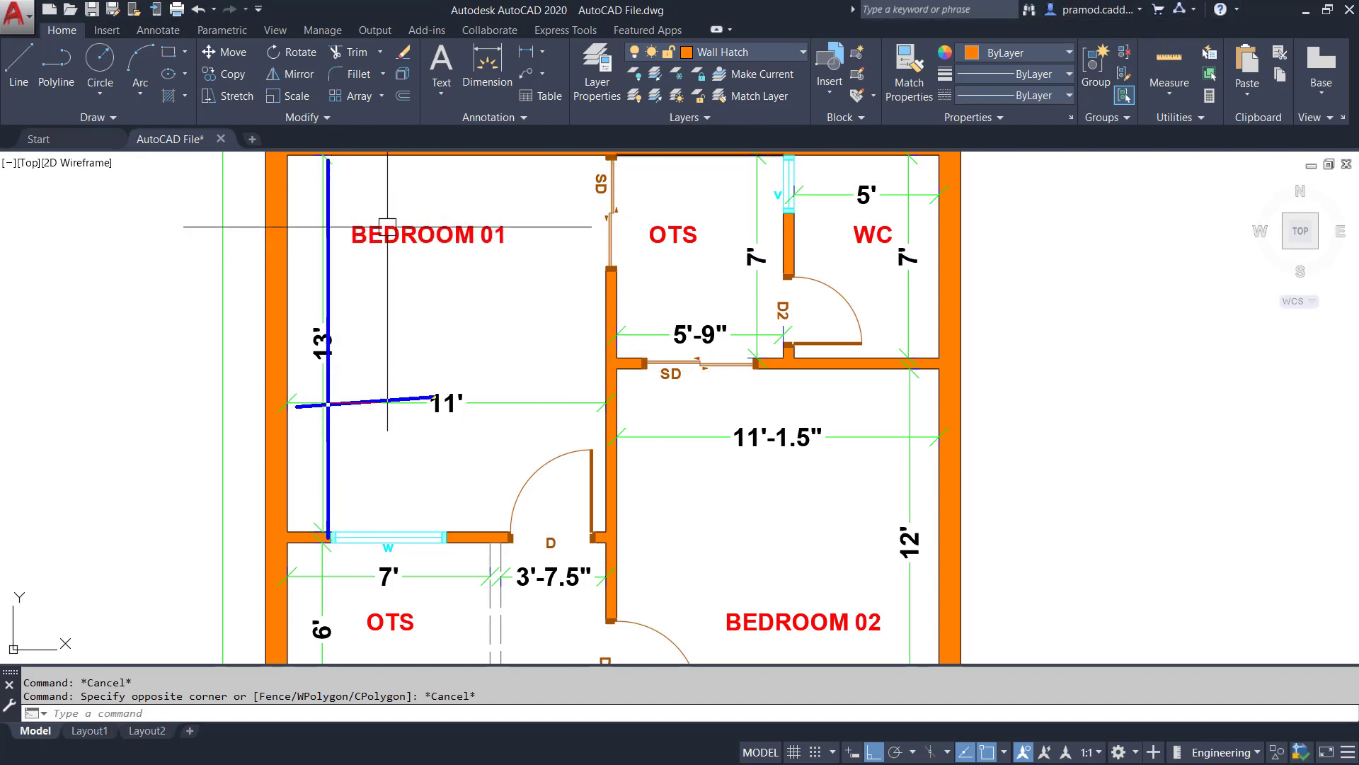
click(758, 52)
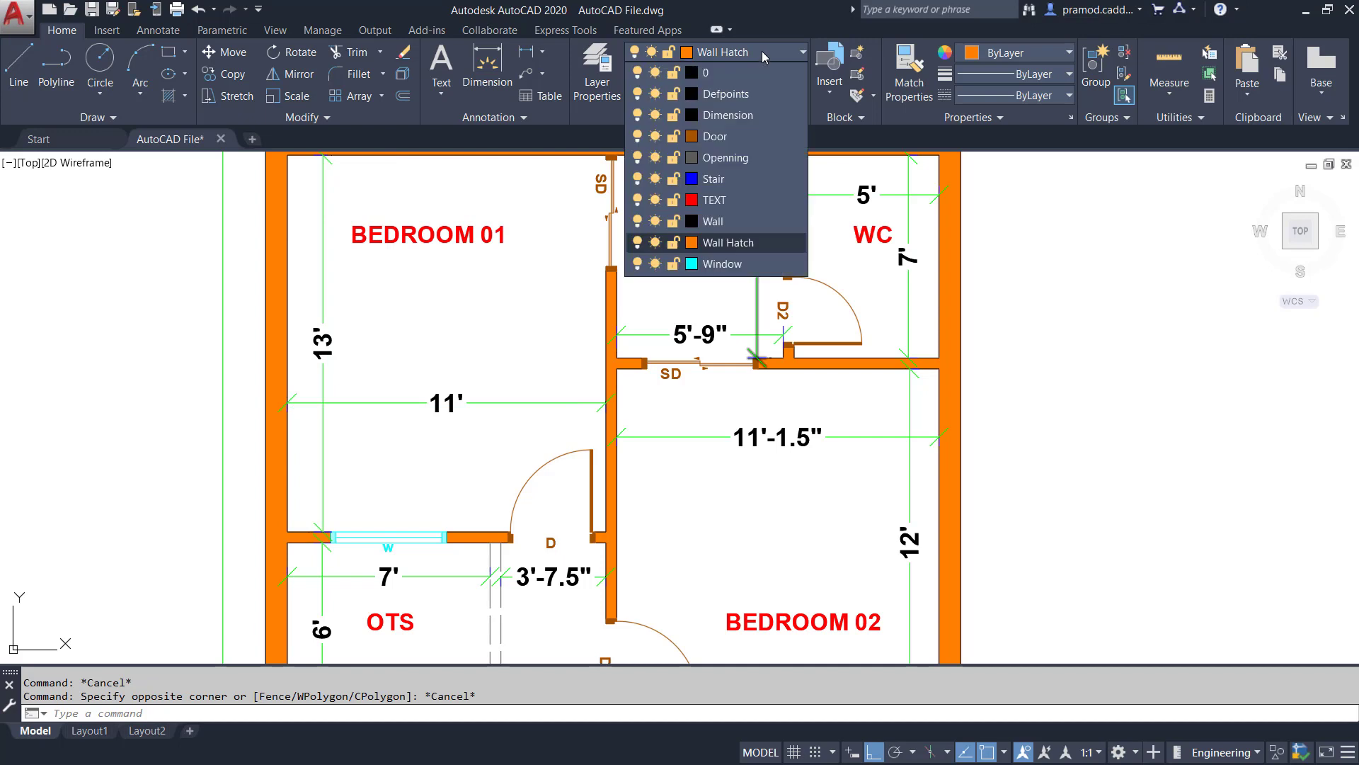
click(639, 116)
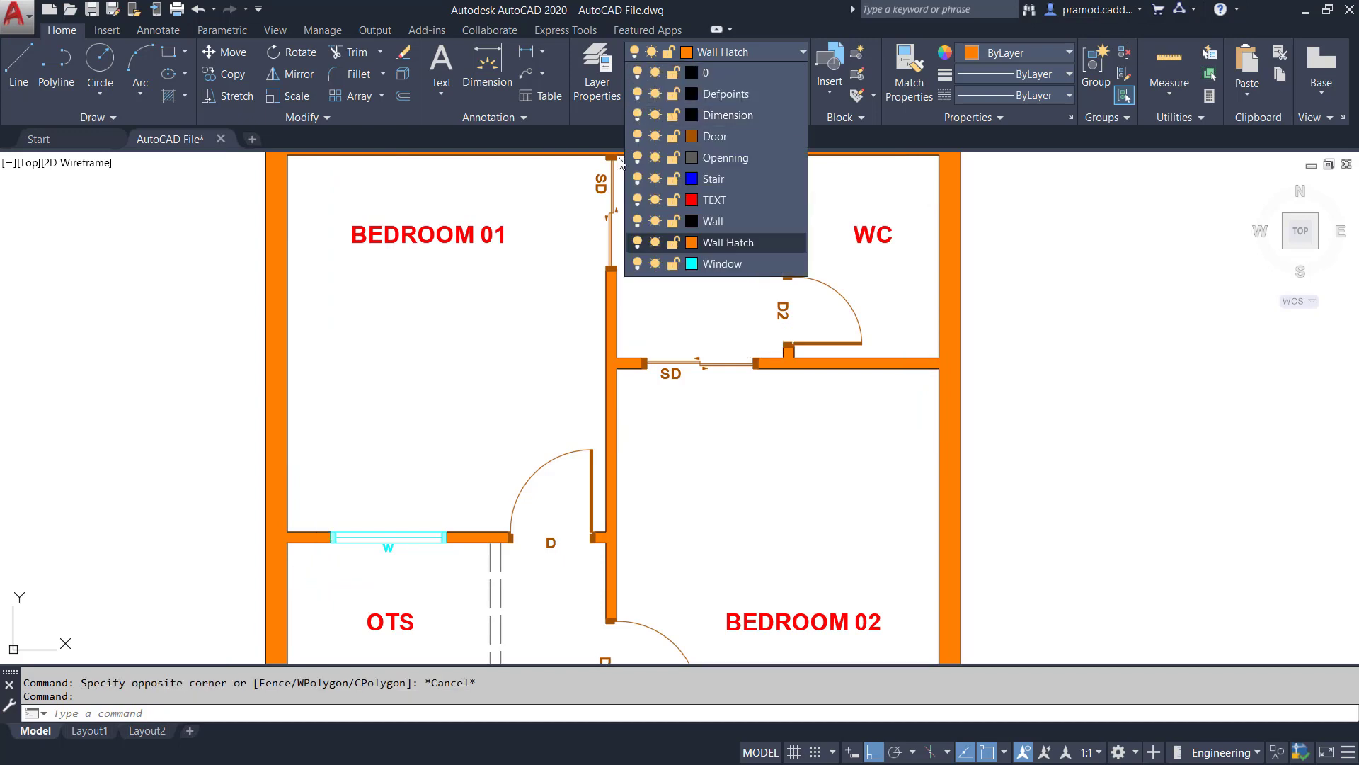
click(467, 347)
key(Escape)
Copy the whole DAY 04 floor plan with its title horizontally into the empty space to its right
scroll(455, 346, down, 6)
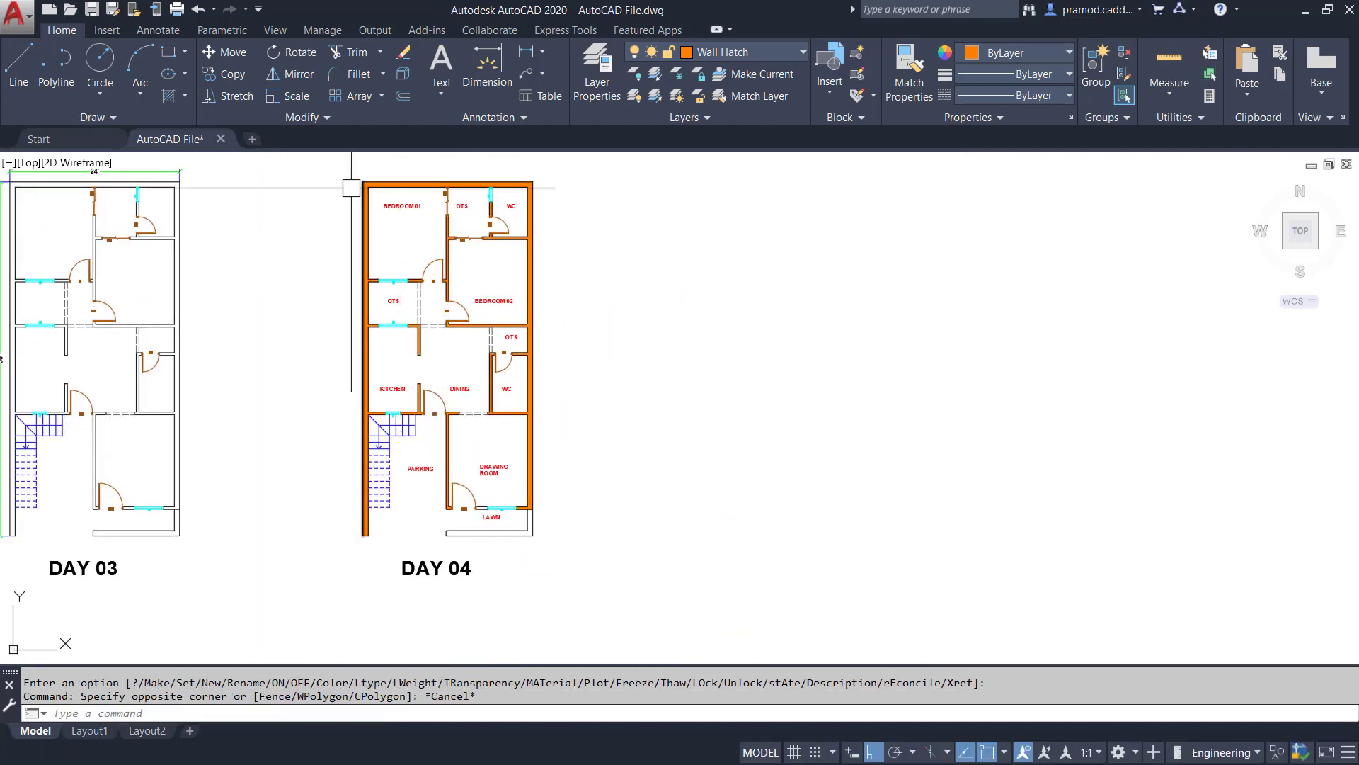
click(326, 167)
click(618, 580)
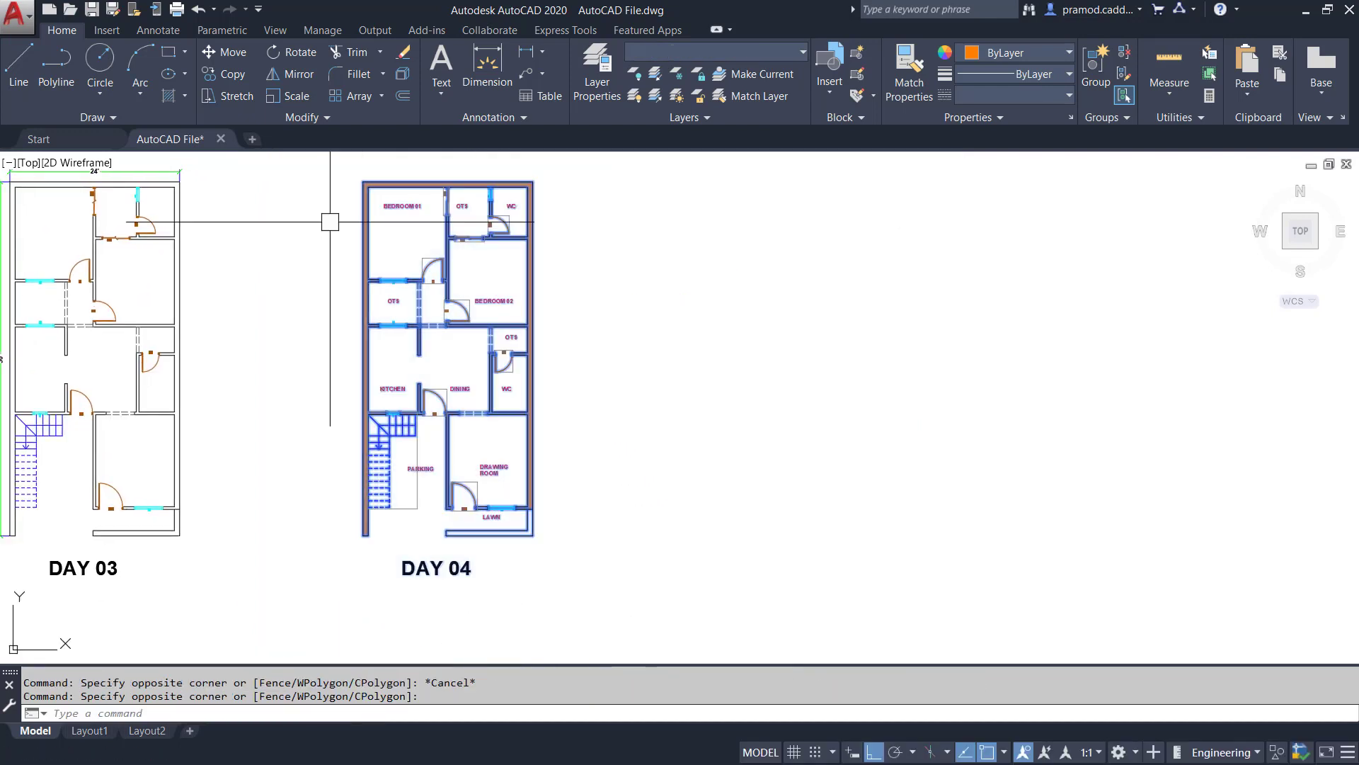
click(228, 76)
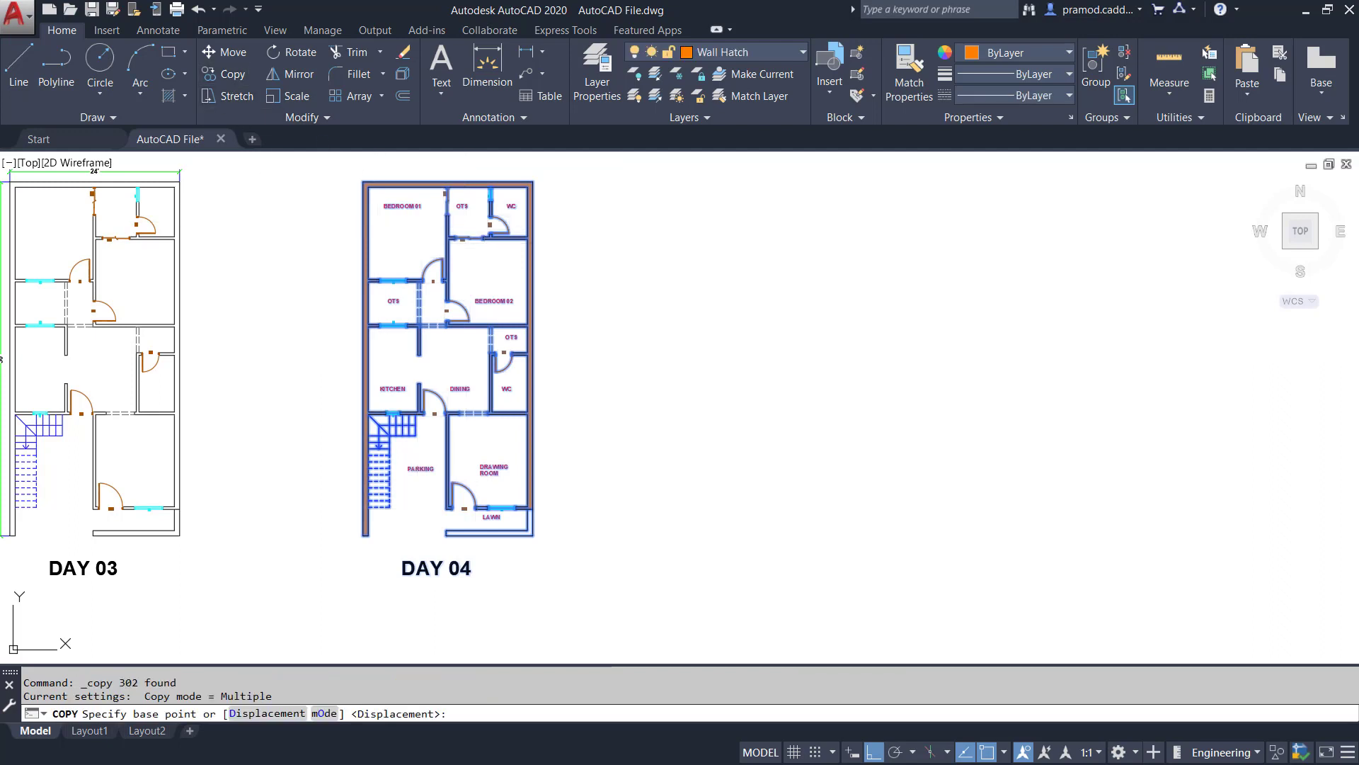
click(616, 243)
click(1058, 244)
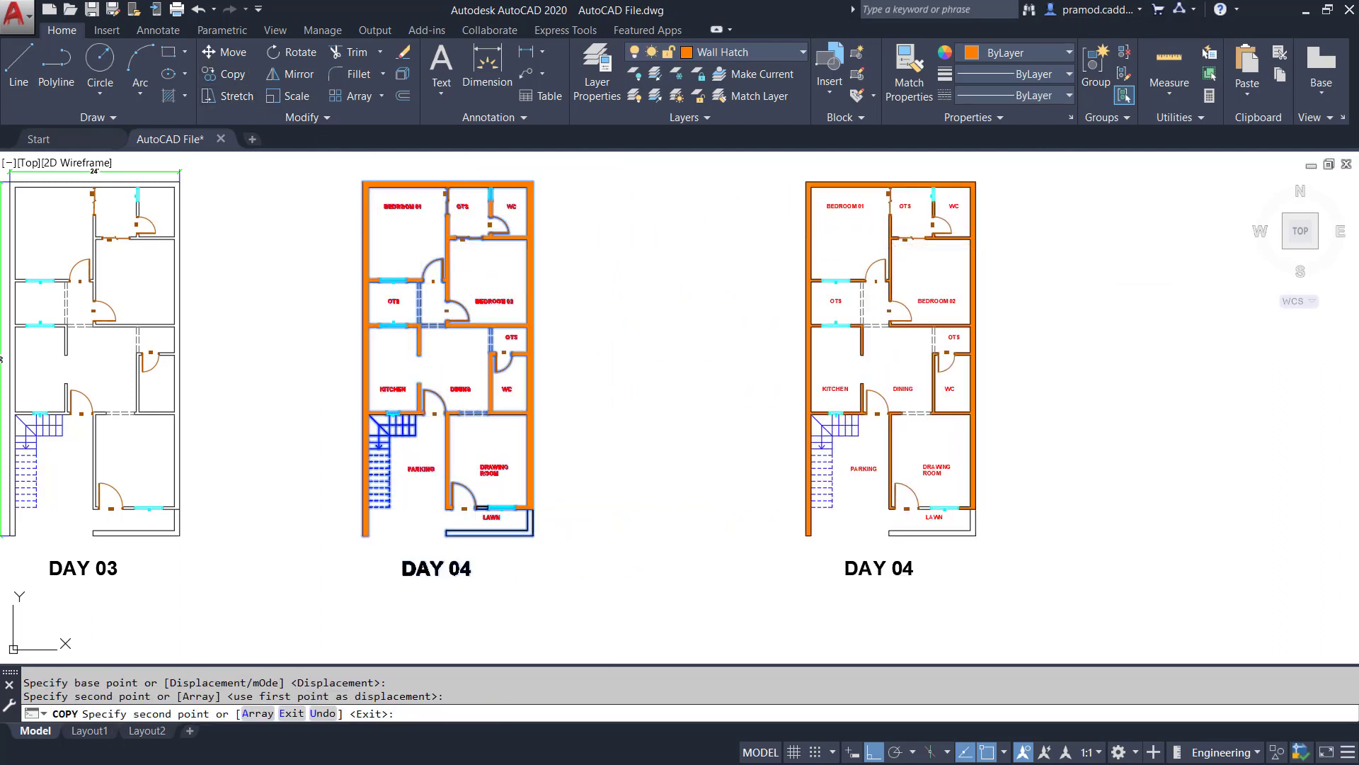
key(Escape)
Turn all layers back on to restore the dimensions on the original DAY 04 plan
middle_drag(1006, 300, 645, 303)
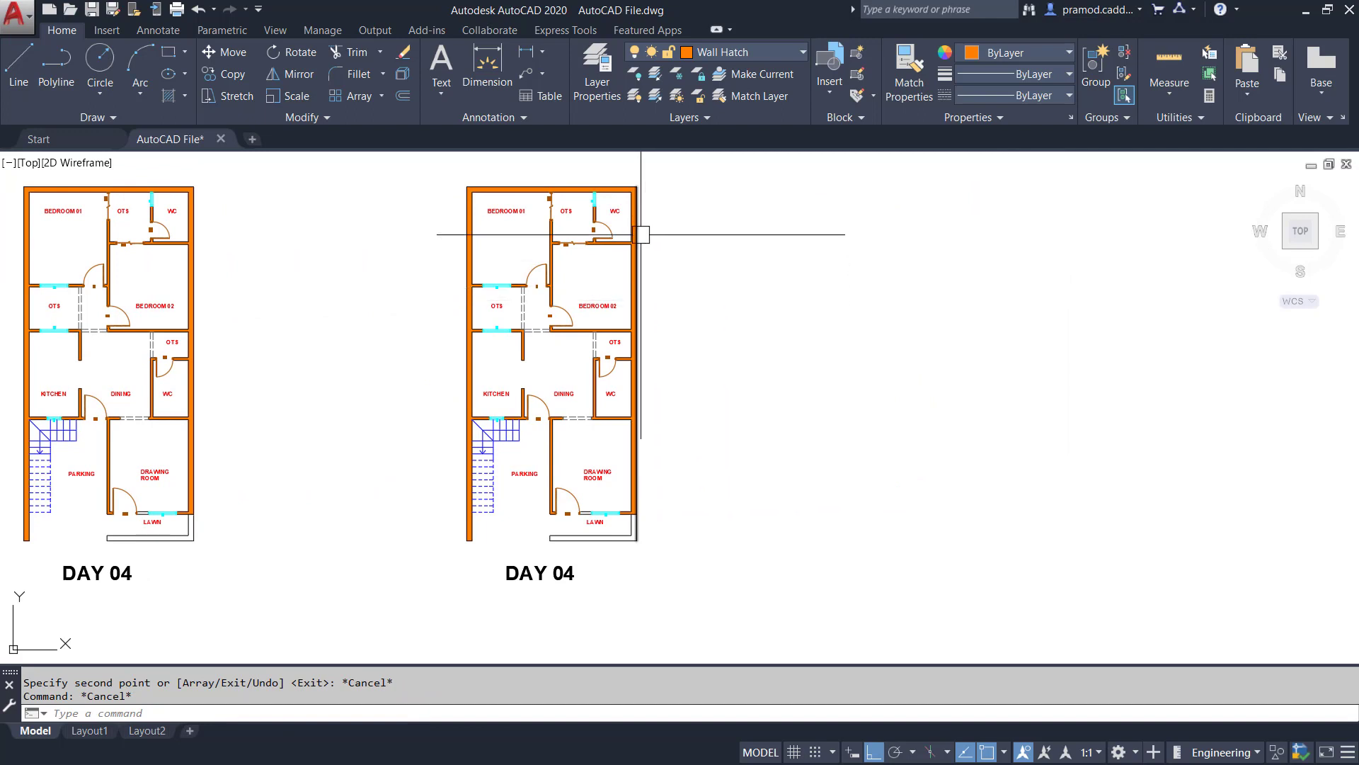
click(635, 99)
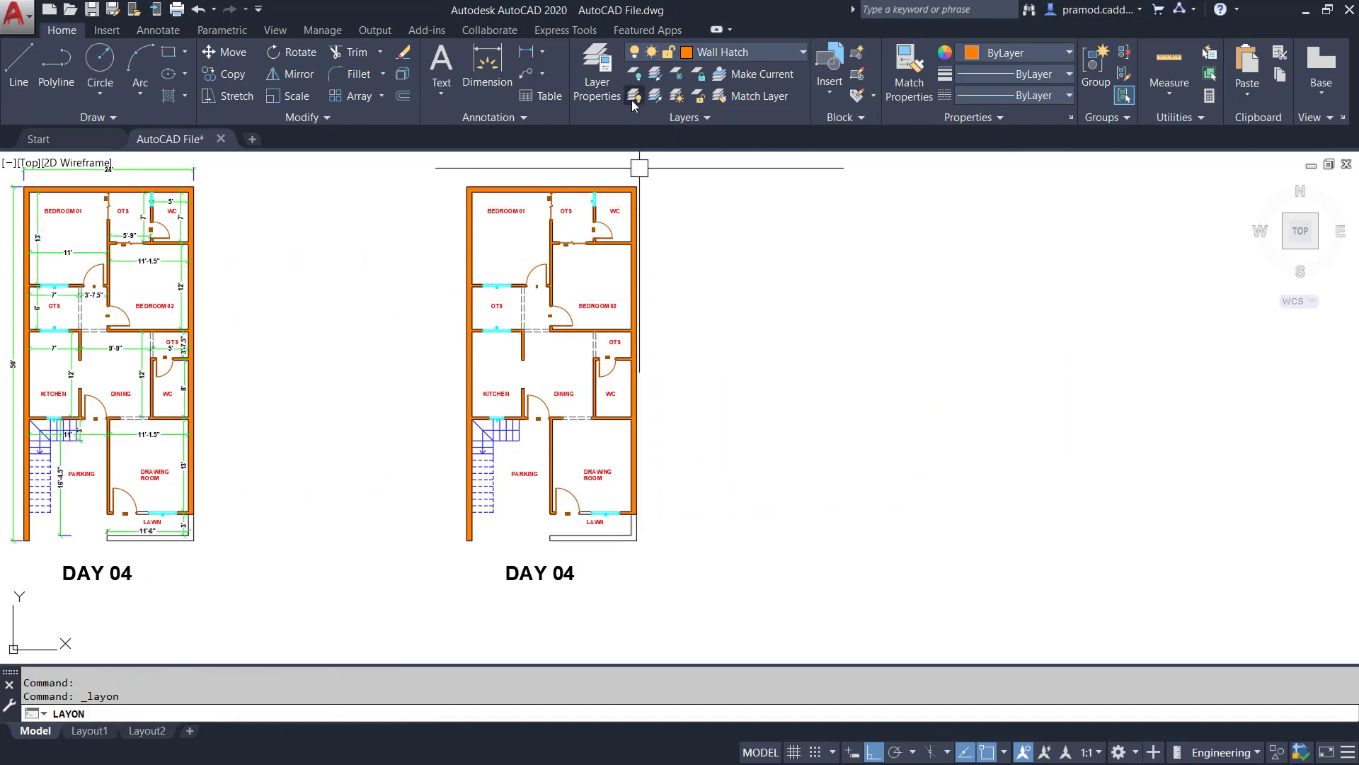
scroll(358, 212, up, 3)
scroll(449, 255, up, 2)
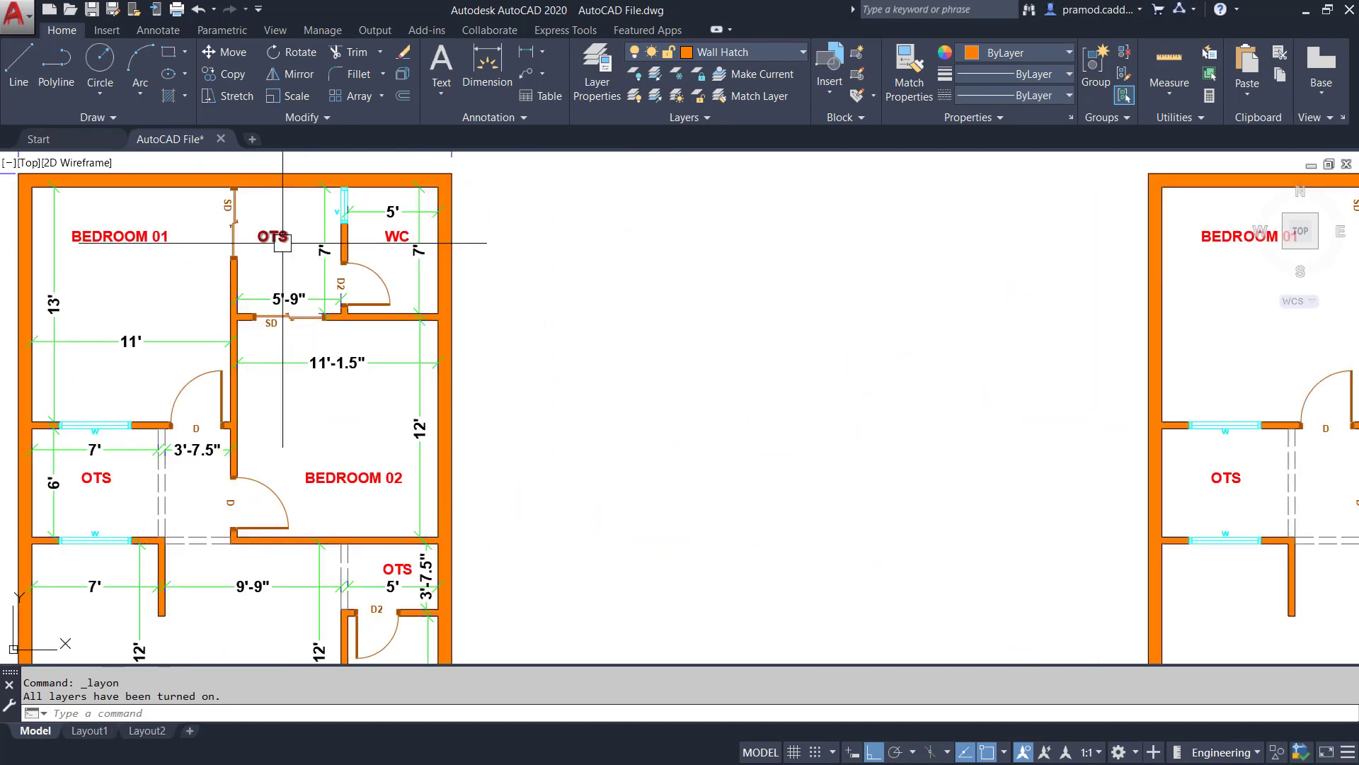
scroll(283, 255, down, 4)
middle_drag(403, 290, 354, 260)
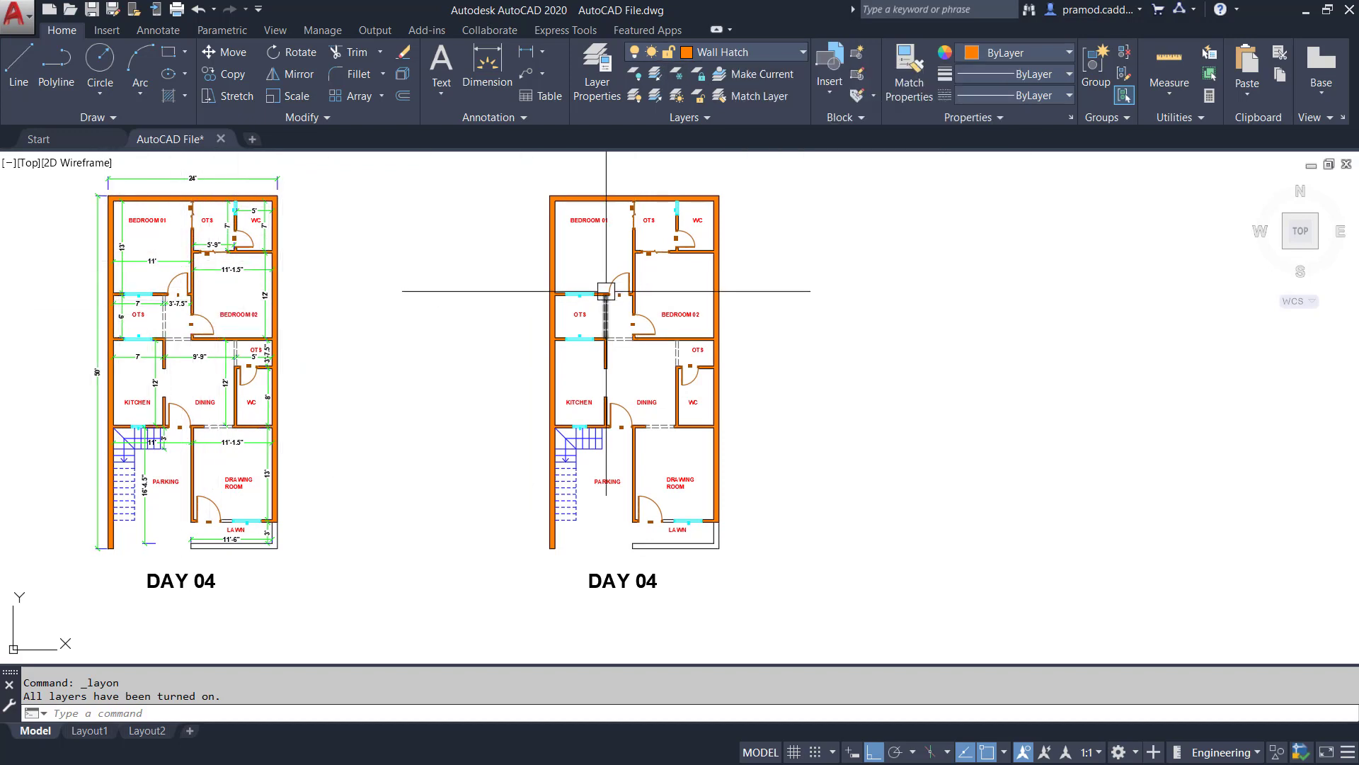
Change the title text under the copied floor plan to DAY 05
scroll(644, 594, up, 4)
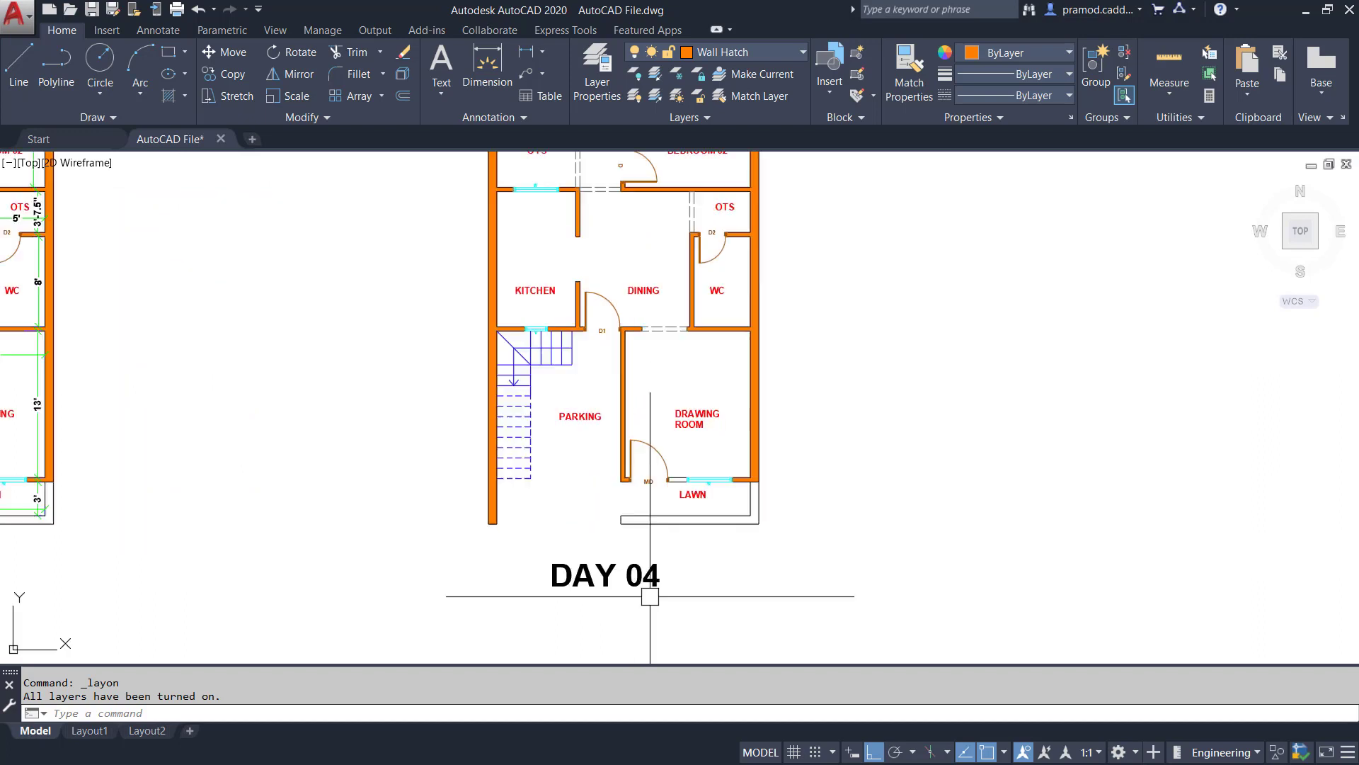
click(655, 573)
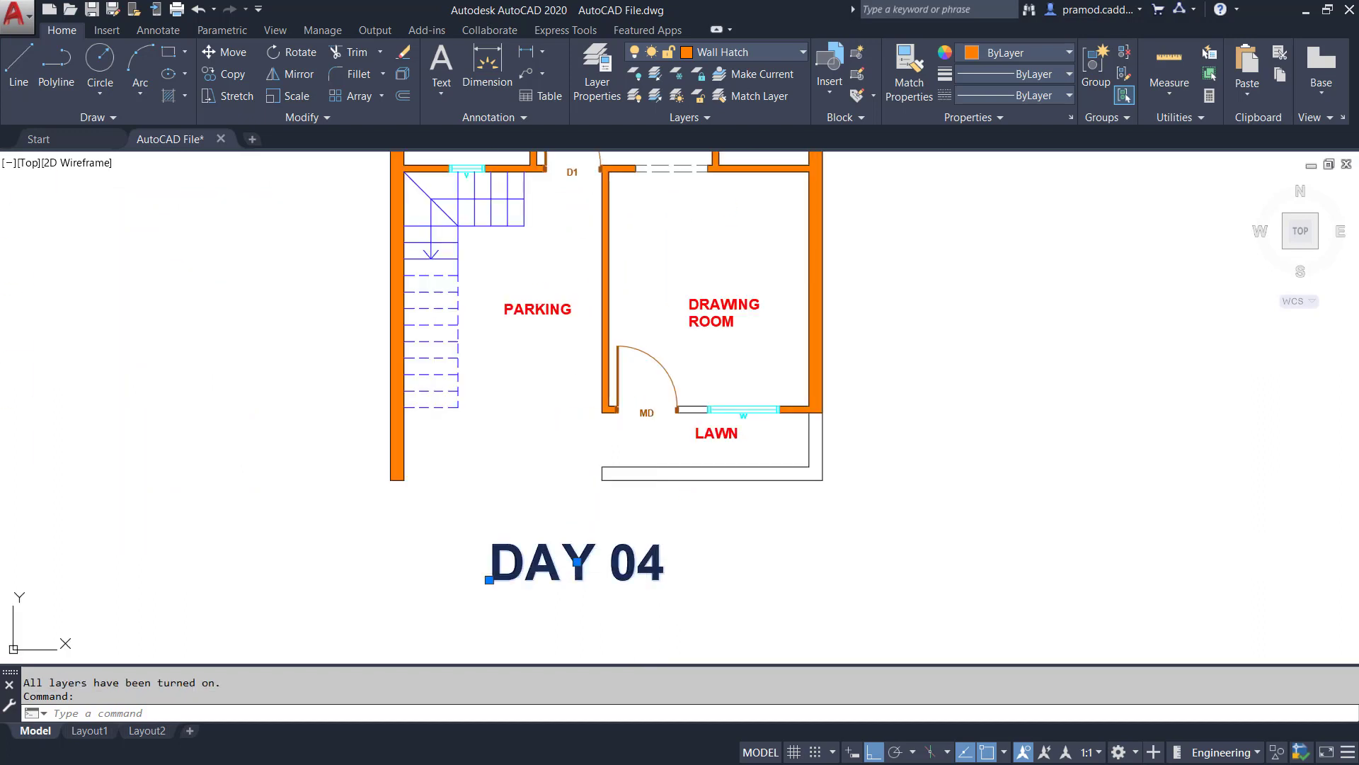
double_click(660, 564)
key(Escape)
click(660, 560)
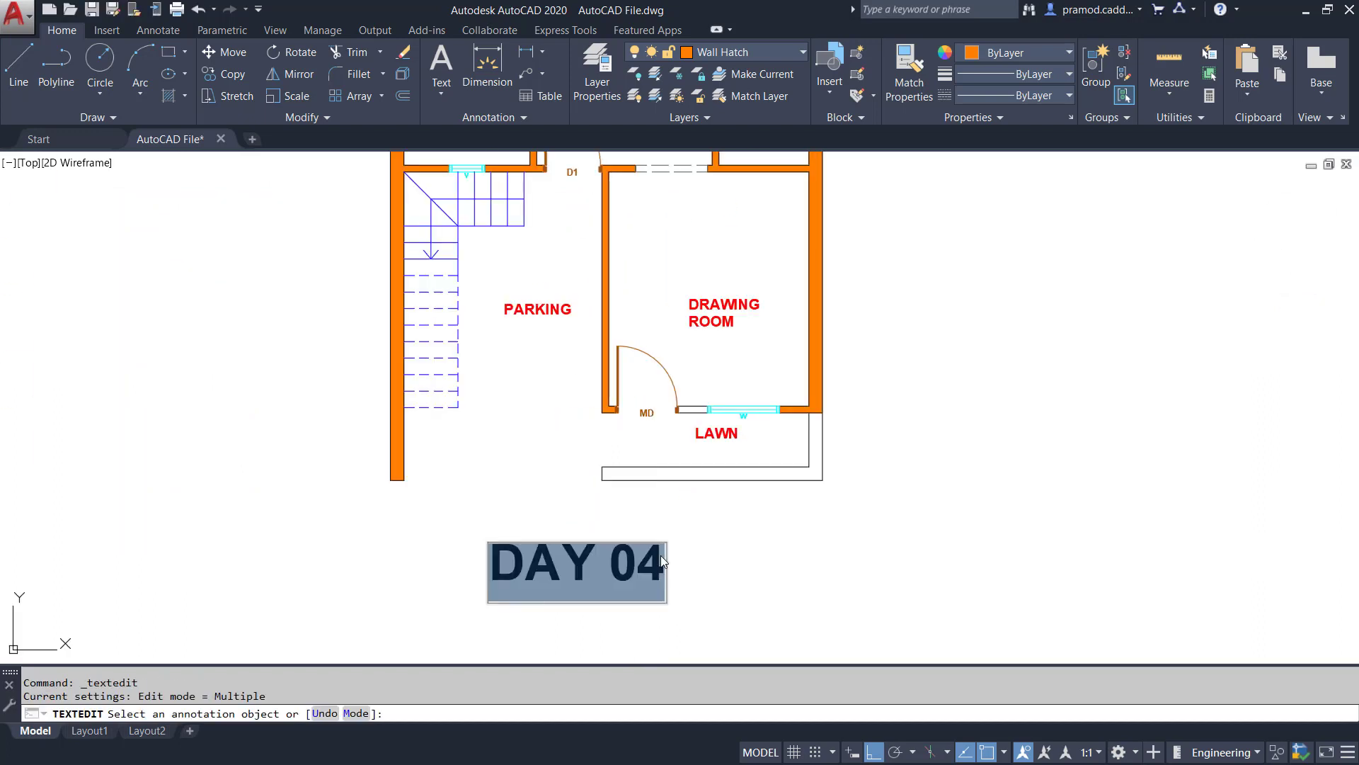
click(660, 562)
key(BackSpace)
text(5)
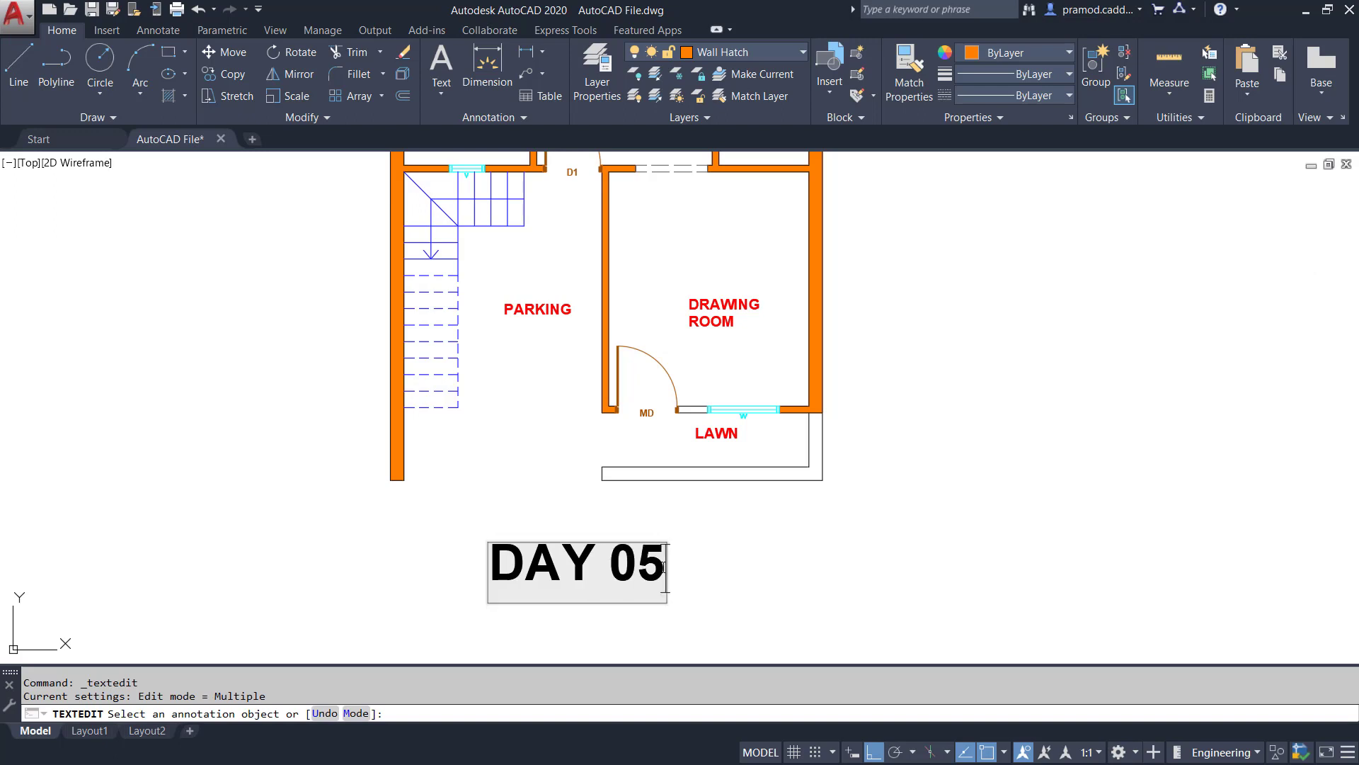
click(693, 558)
key(Escape)
Examine the room layout of the DAY 05 floor plan beside the dimensioned DAY 04 plan
scroll(693, 557, down, 4)
scroll(625, 491, up, 3)
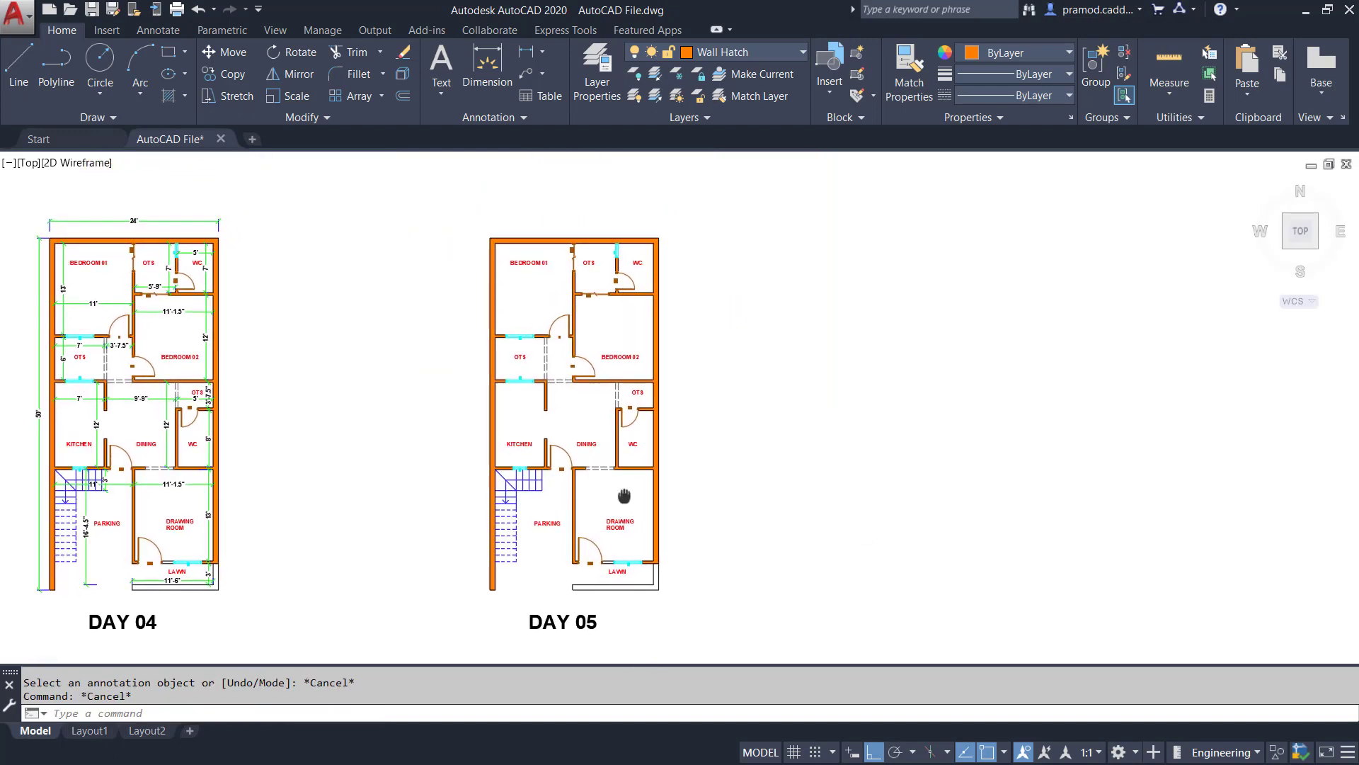
middle_drag(621, 402, 615, 504)
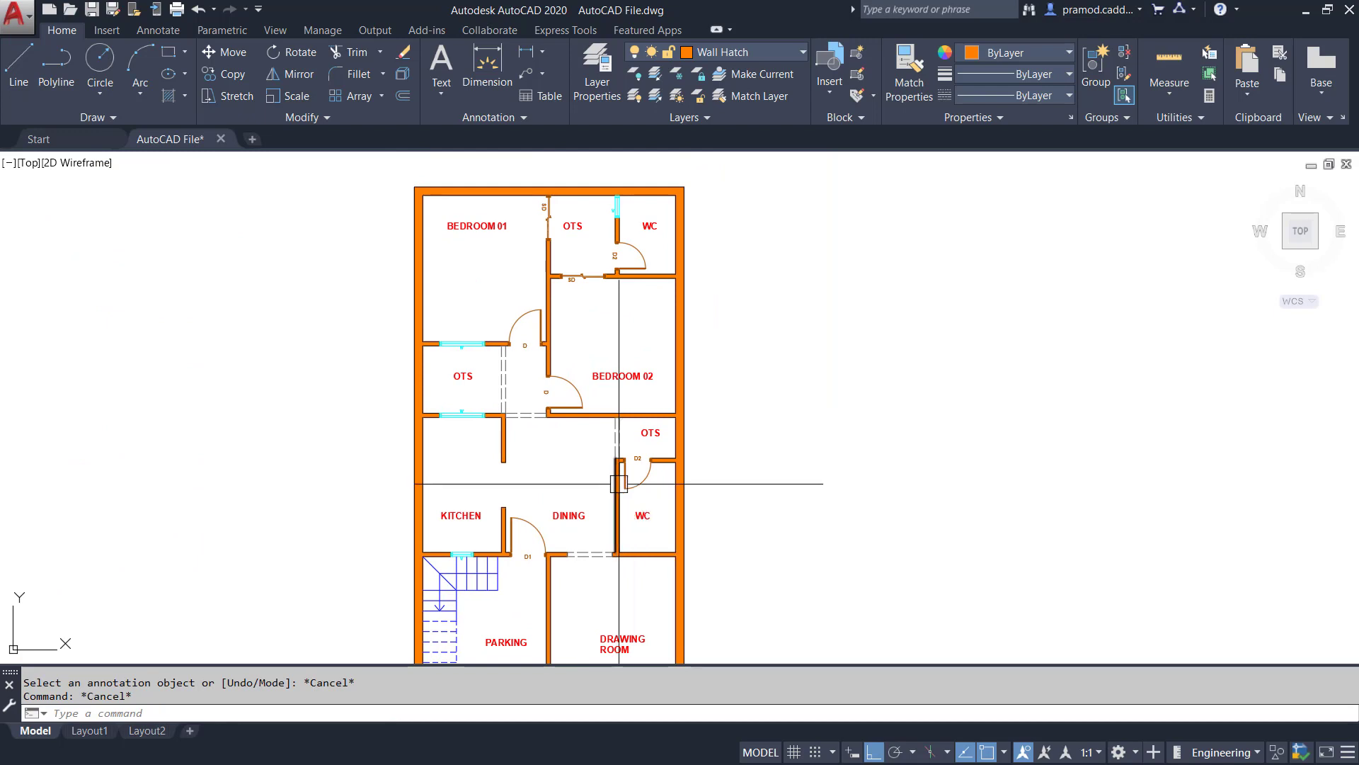
scroll(637, 531, down, 2)
middle_drag(637, 531, 629, 476)
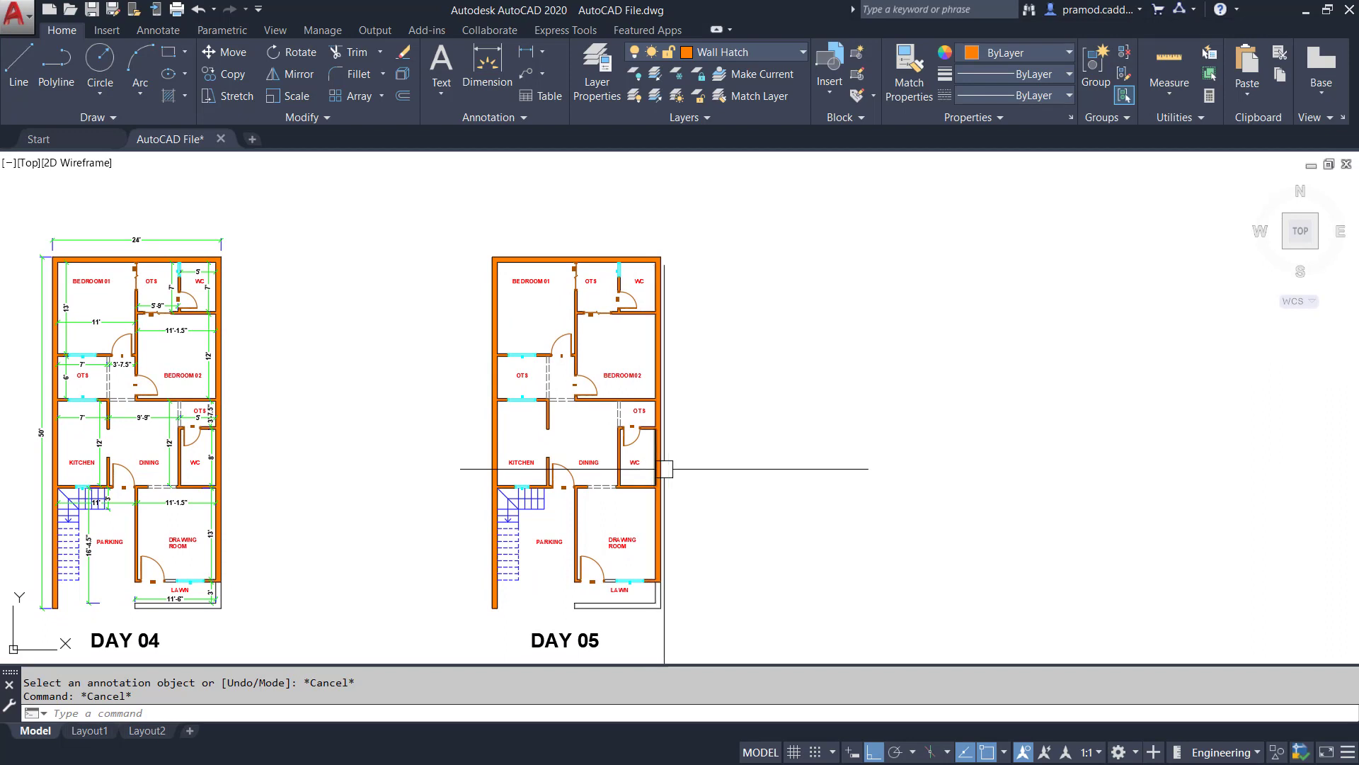
scroll(626, 521, up, 3)
scroll(637, 486, up, 2)
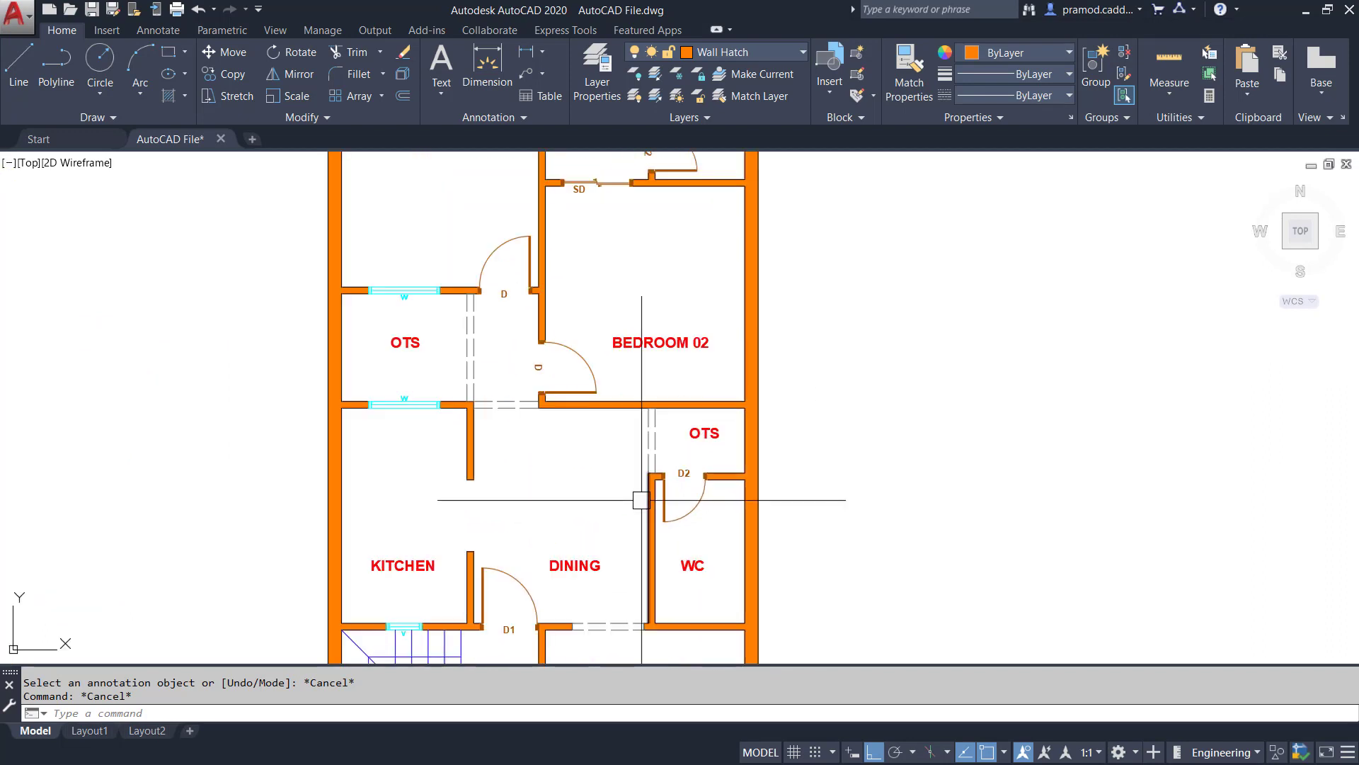
scroll(635, 430, down, 2)
scroll(635, 429, down, 3)
scroll(622, 386, up, 3)
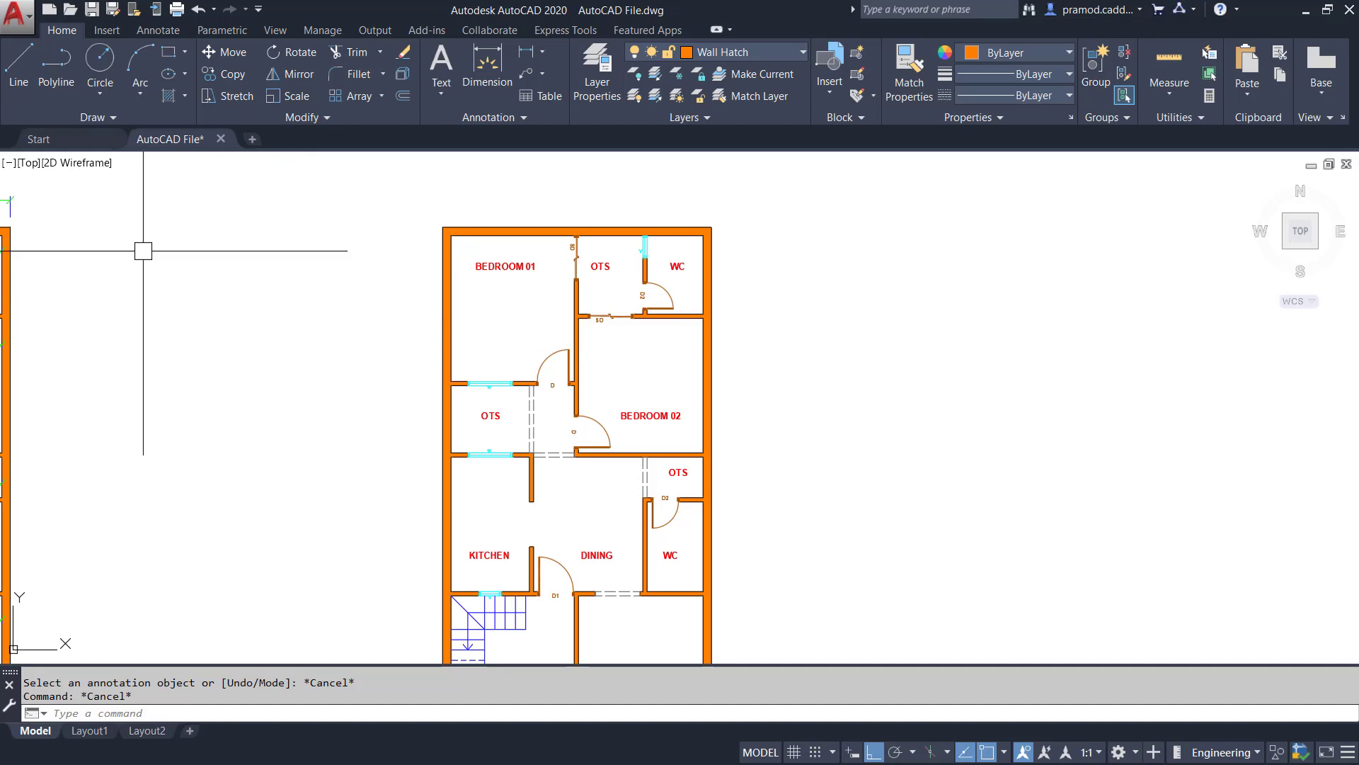
Open the recently used Blocks drawing
click(62, 137)
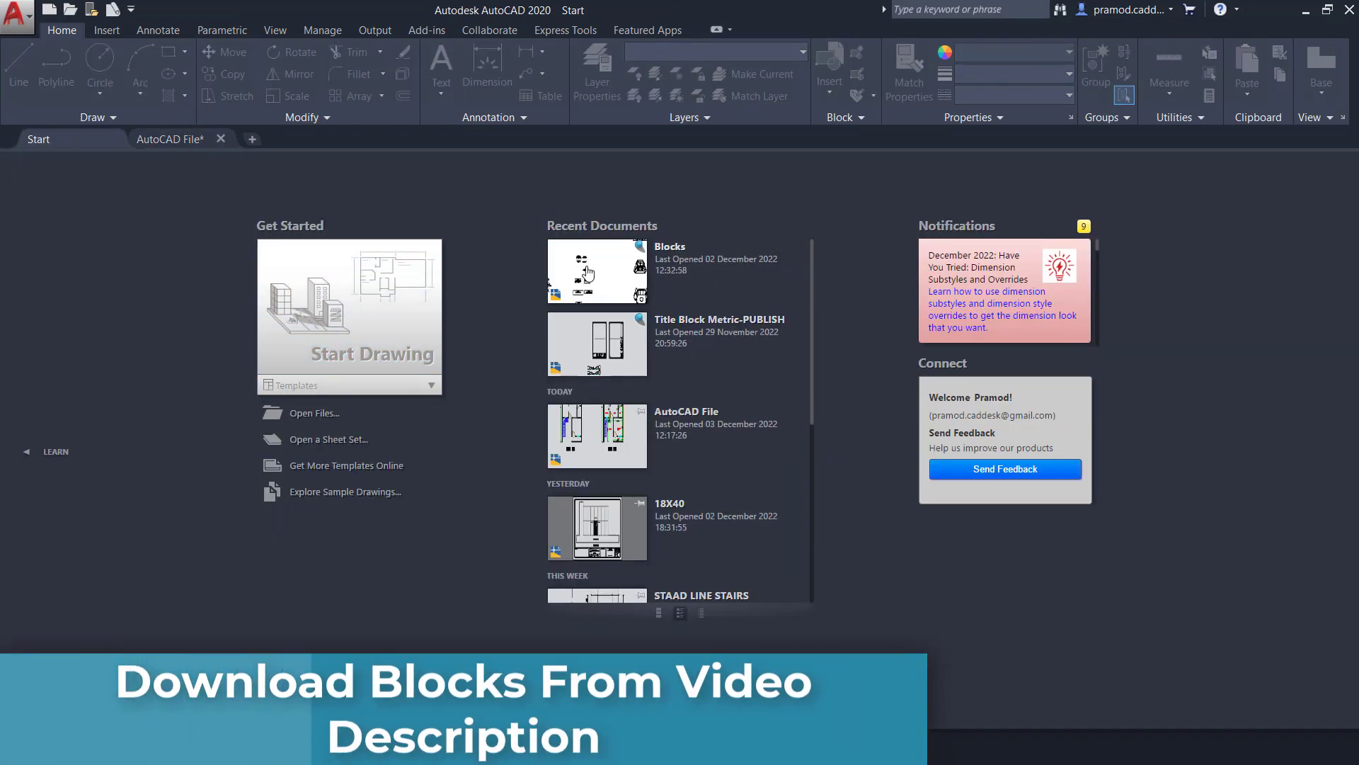
click(583, 274)
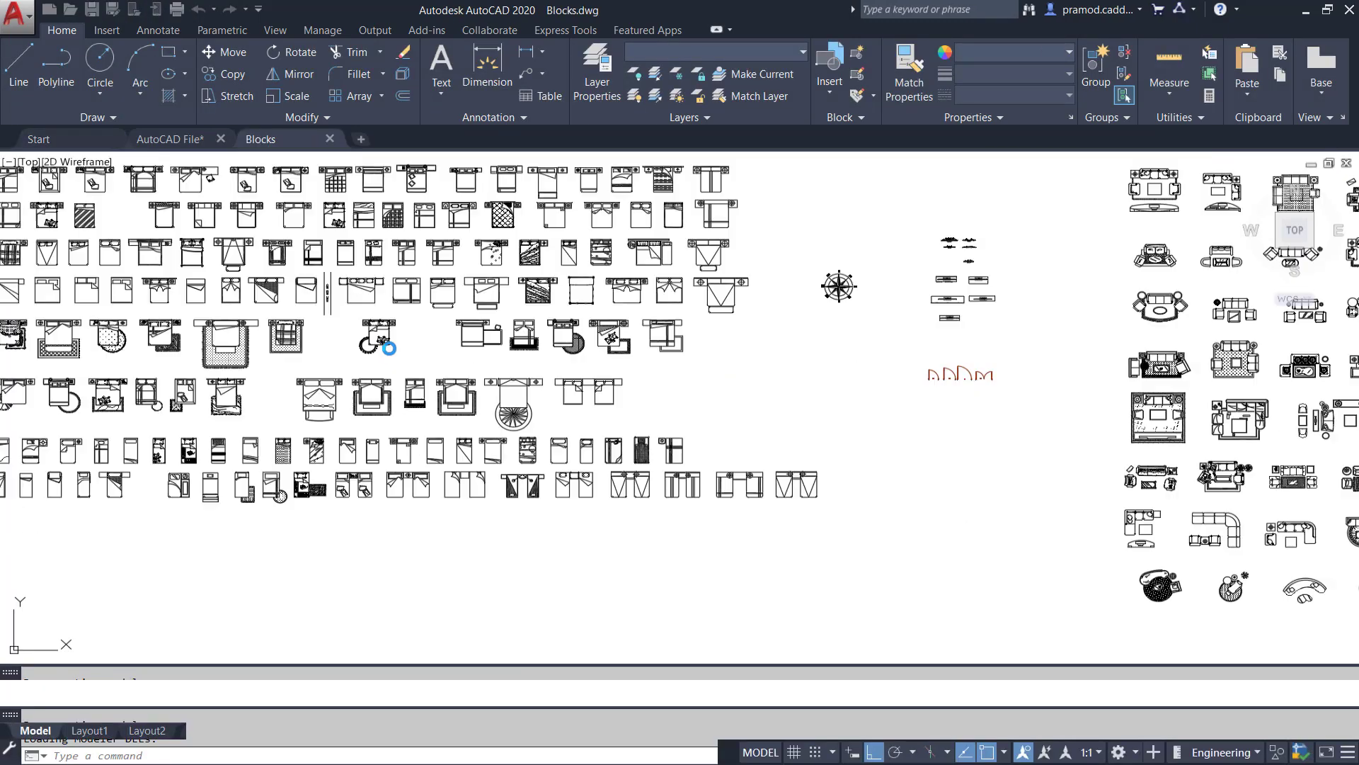
middle_drag(375, 356, 608, 420)
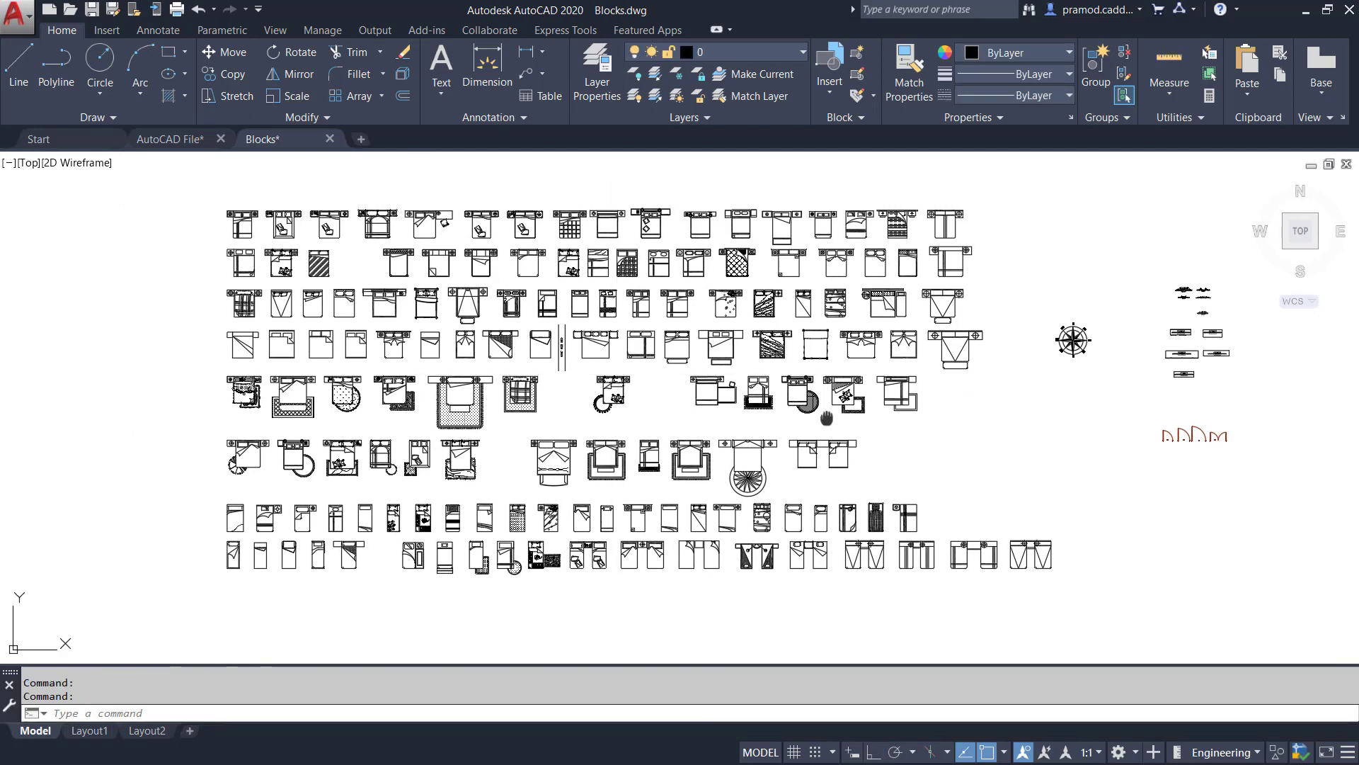
Examine the compass, TV unit, door and sofa set blocks in the Blocks drawing
middle_drag(827, 418, 319, 432)
scroll(635, 407, up, 4)
scroll(449, 304, up, 2)
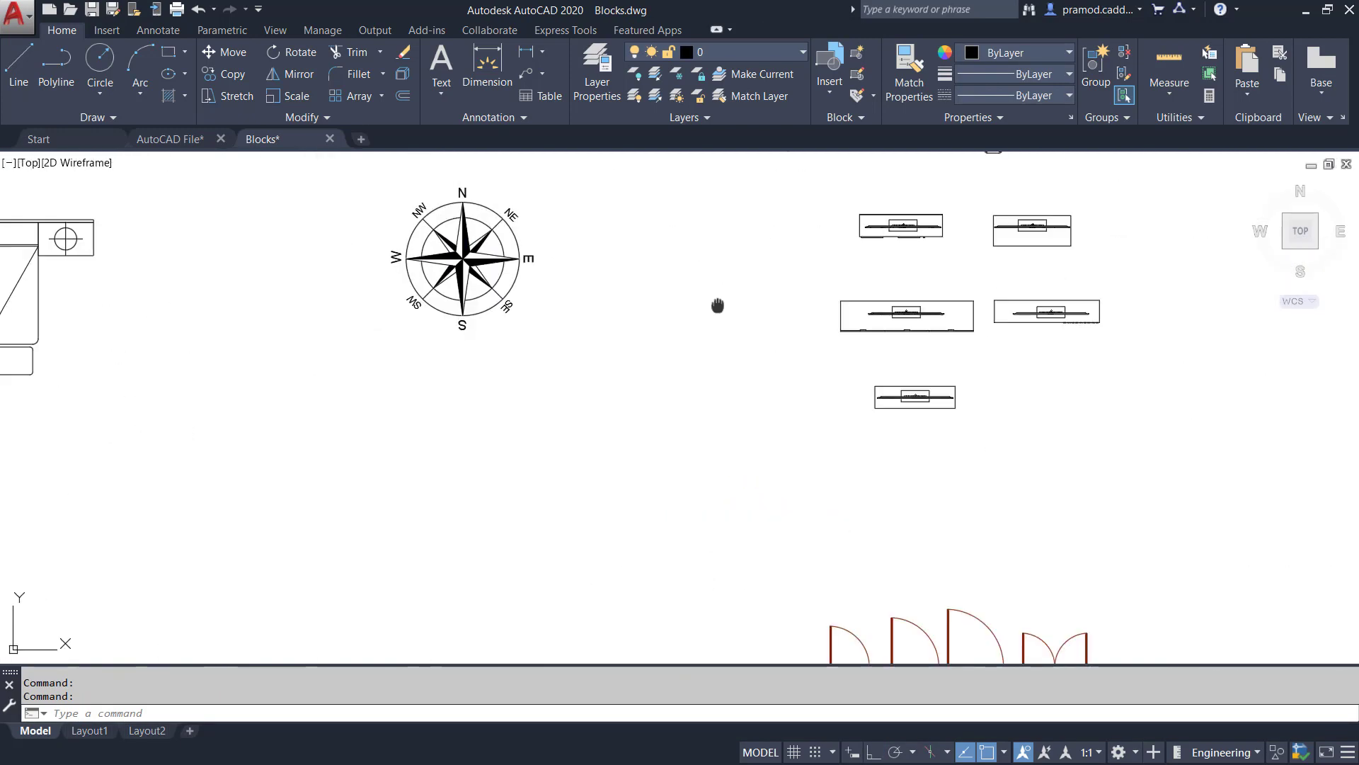
middle_drag(718, 305, 363, 472)
scroll(599, 478, down, 4)
middle_drag(598, 478, 496, 325)
scroll(437, 395, up, 6)
scroll(438, 395, down, 6)
scroll(669, 359, up, 2)
middle_drag(669, 360, 171, 455)
scroll(407, 394, down, 2)
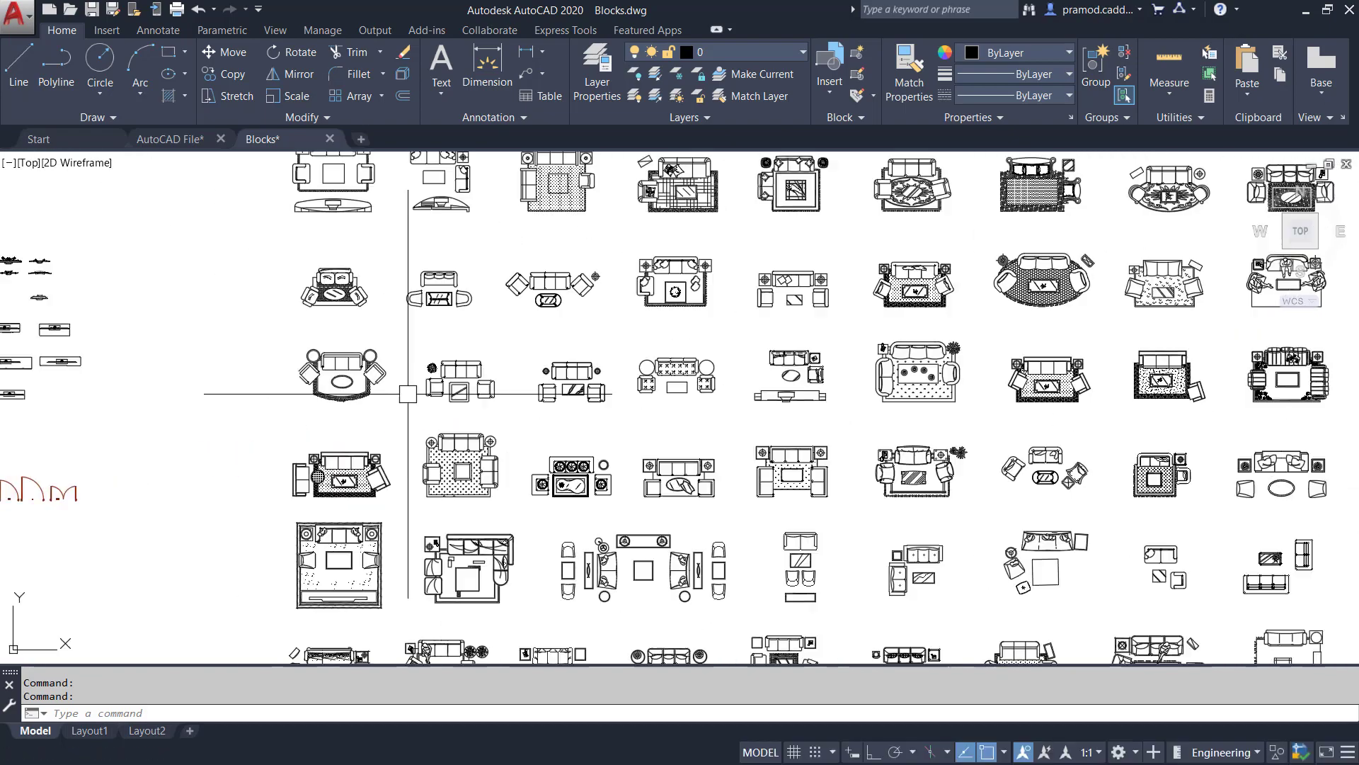
scroll(482, 391, down, 2)
mouse_move(742, 396)
middle_down()
mouse_move(421, 310)
mouse_move(53, 303)
middle_up()
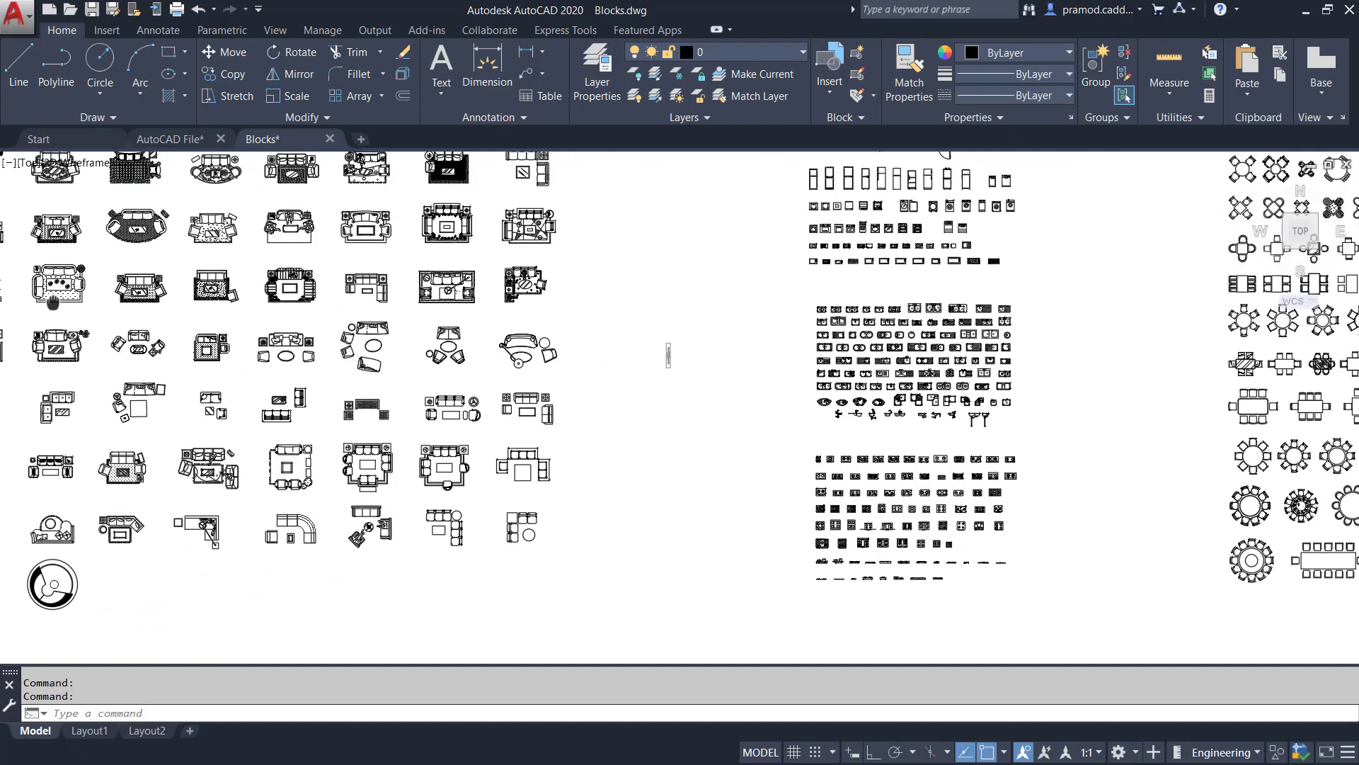
Examine the dining table and sanitary fixture blocks in the Blocks drawing
scroll(389, 434, down, 2)
scroll(510, 410, up, 2)
scroll(571, 385, up, 2)
mouse_move(570, 385)
middle_down()
mouse_move(633, 283)
mouse_move(592, 215)
middle_up()
scroll(589, 226, down, 2)
middle_drag(637, 407, 570, 234)
middle_drag(825, 229, 210, 372)
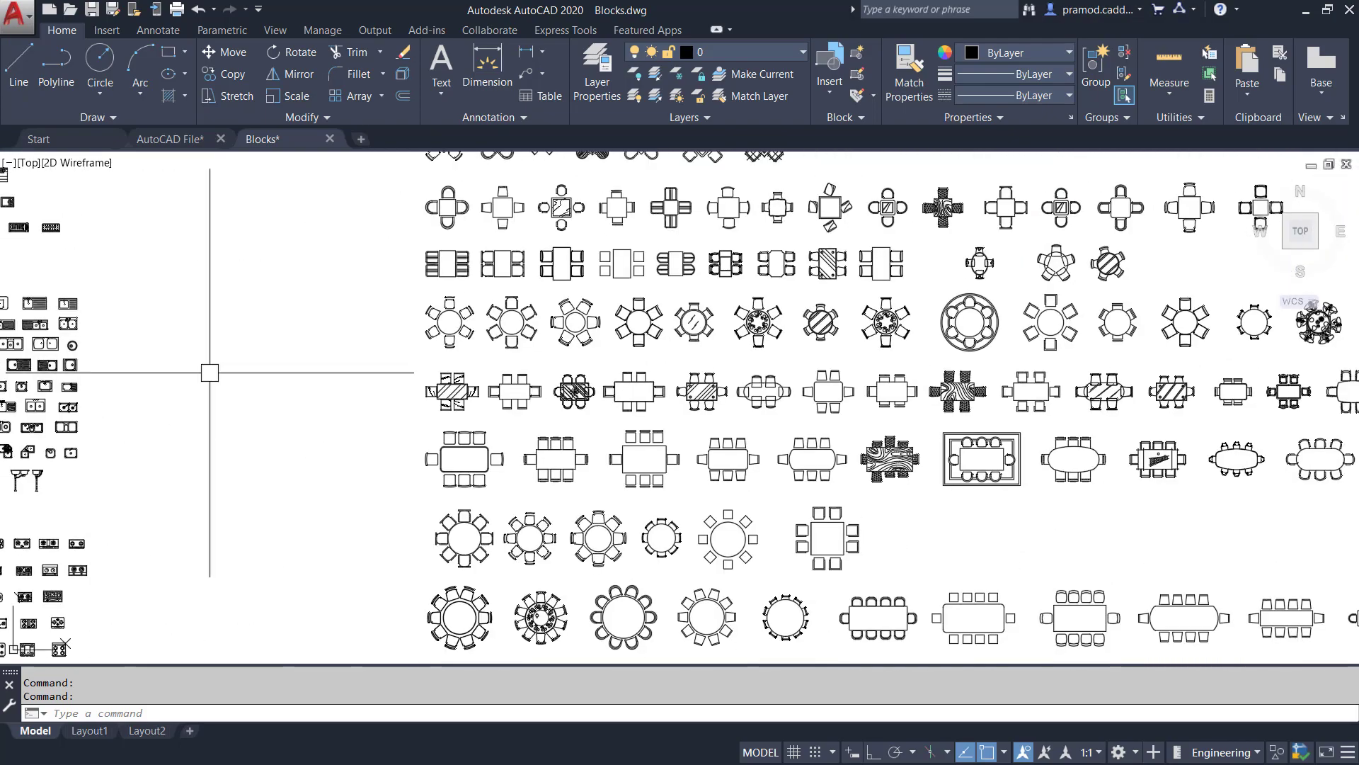
scroll(574, 336, down, 4)
mouse_move(759, 330)
middle_down()
mouse_move(607, 343)
mouse_move(154, 455)
middle_up()
scroll(618, 232, up, 2)
middle_drag(620, 230, 609, 312)
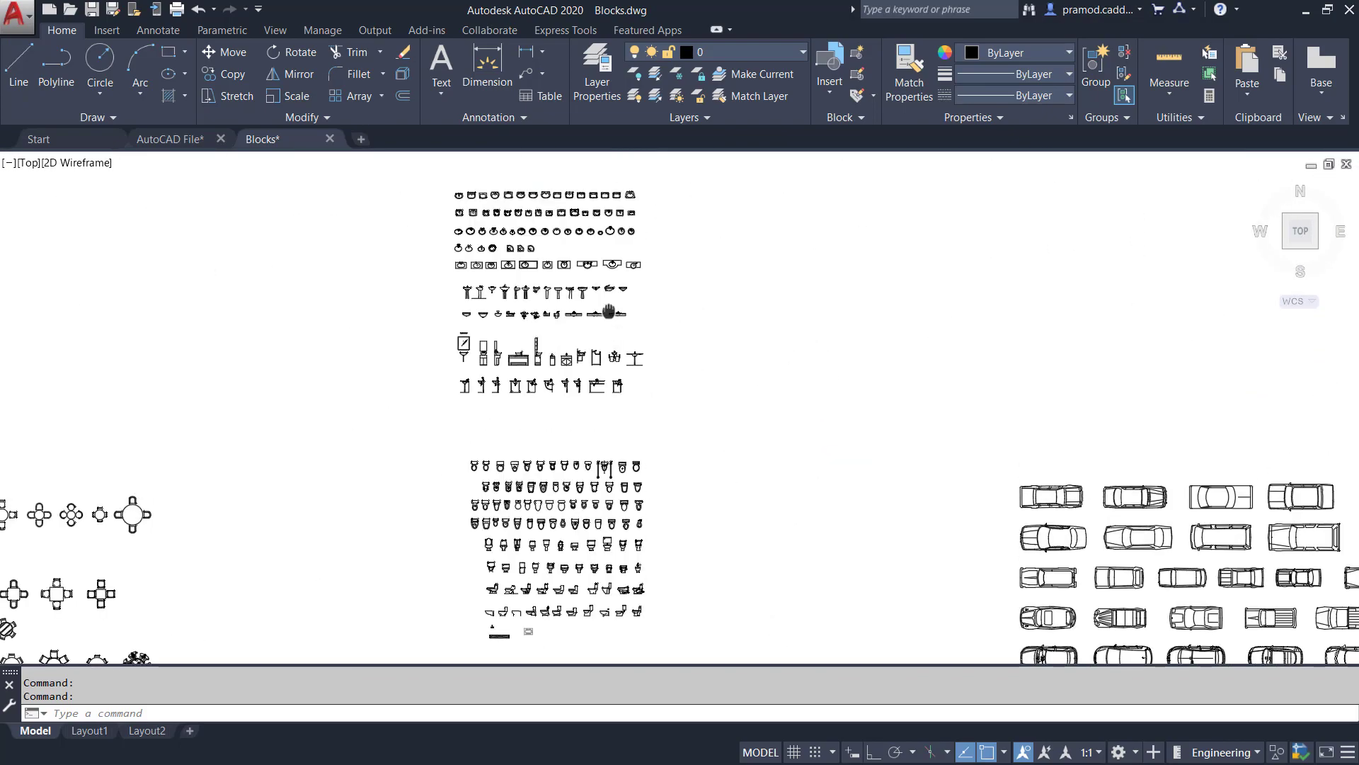
middle_drag(618, 409, 616, 248)
middle_drag(583, 473, 576, 300)
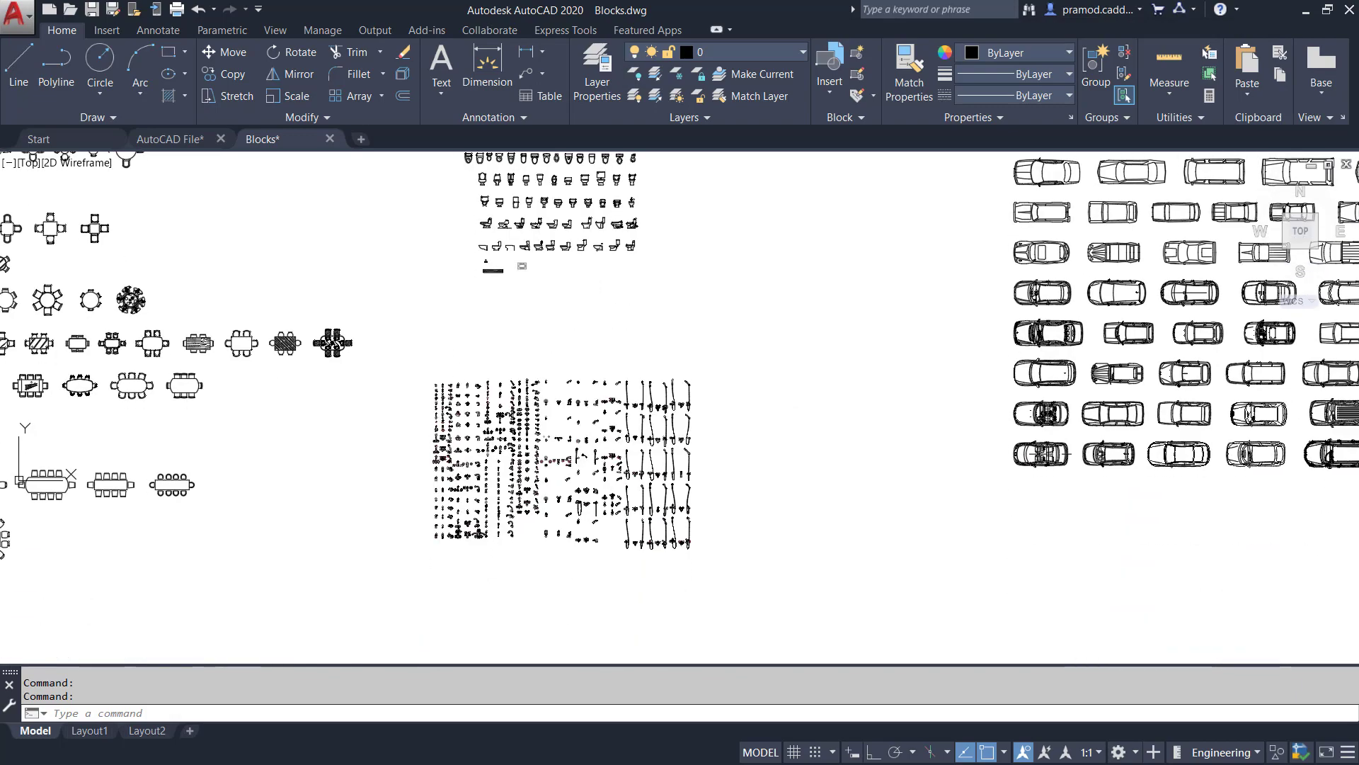
Examine the car and office furniture blocks, and review the bed blocks again
scroll(576, 455, up, 4)
scroll(576, 455, down, 6)
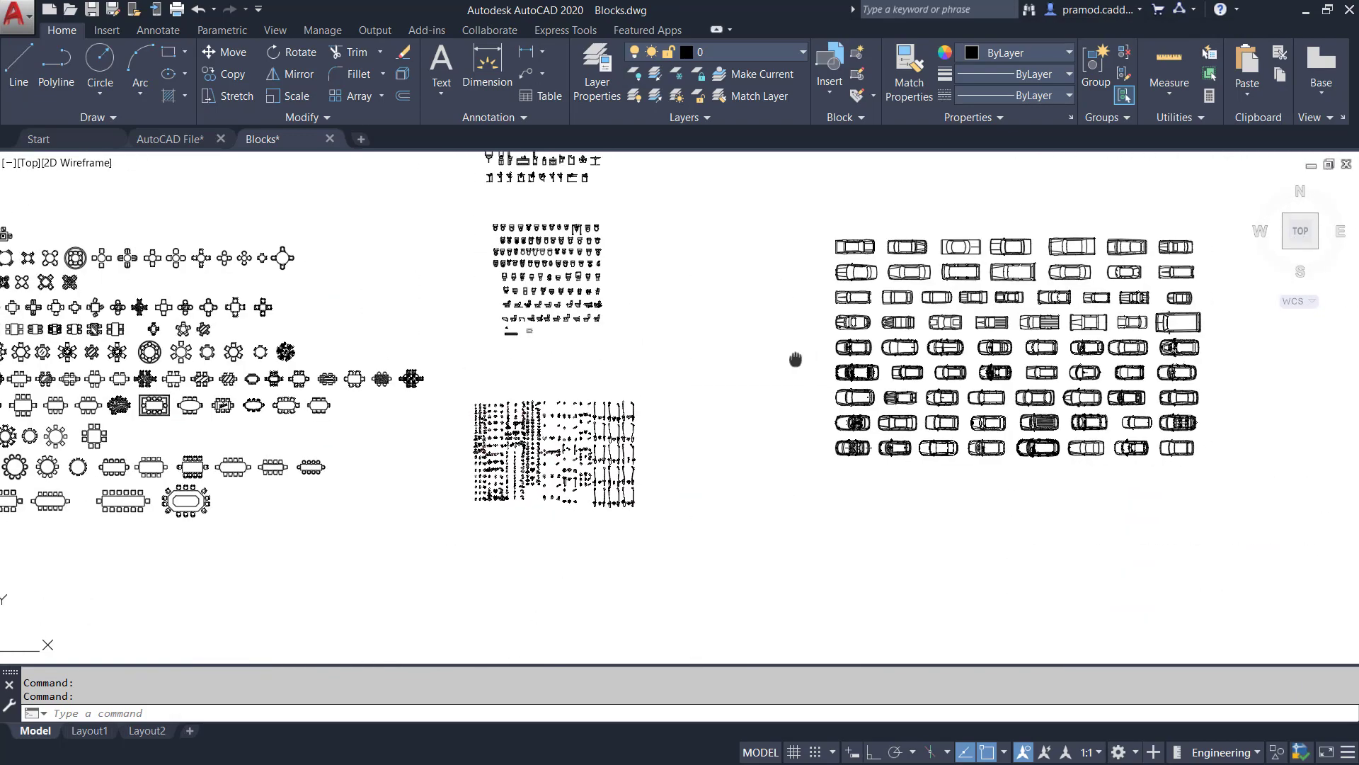
middle_drag(796, 358, 328, 398)
middle_drag(1173, 408, 738, 410)
scroll(736, 412, up, 3)
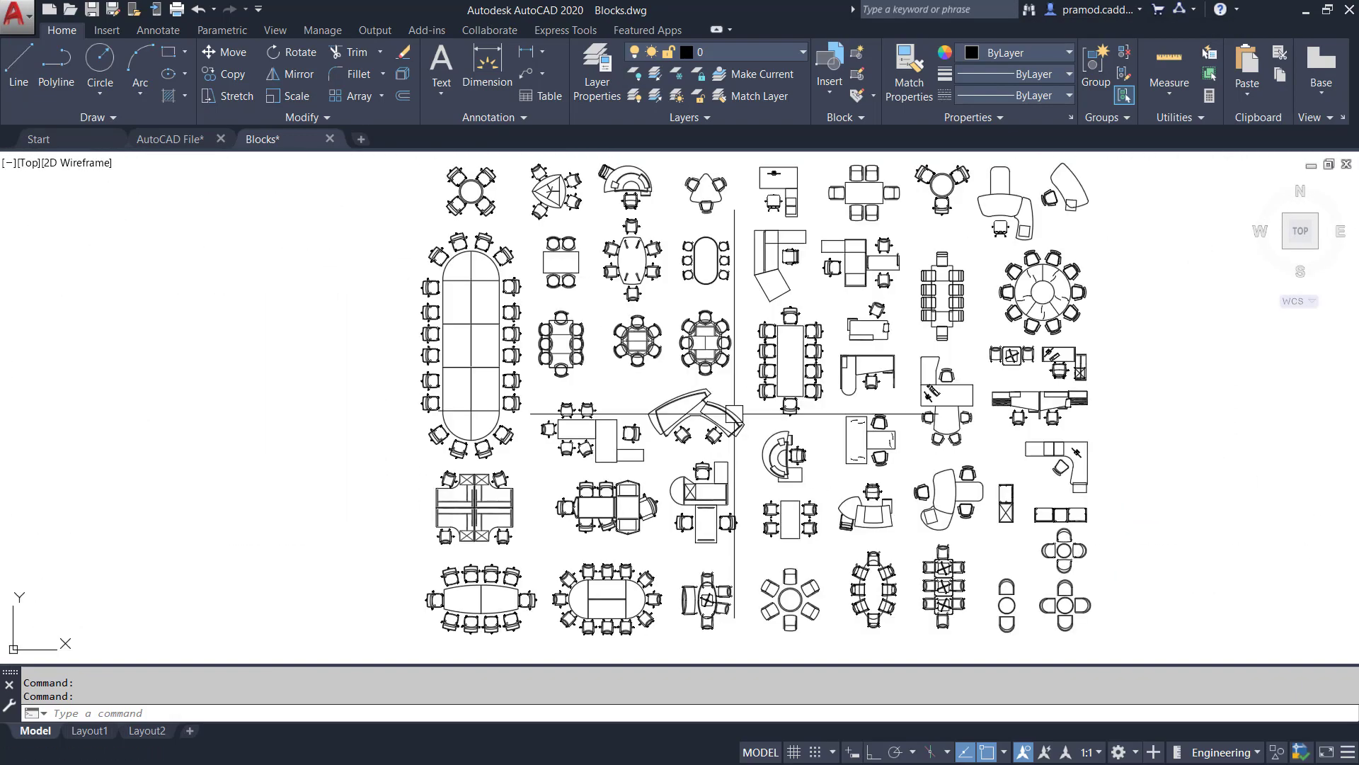
scroll(734, 410, down, 5)
scroll(470, 397, down, 2)
middle_drag(470, 397, 1007, 393)
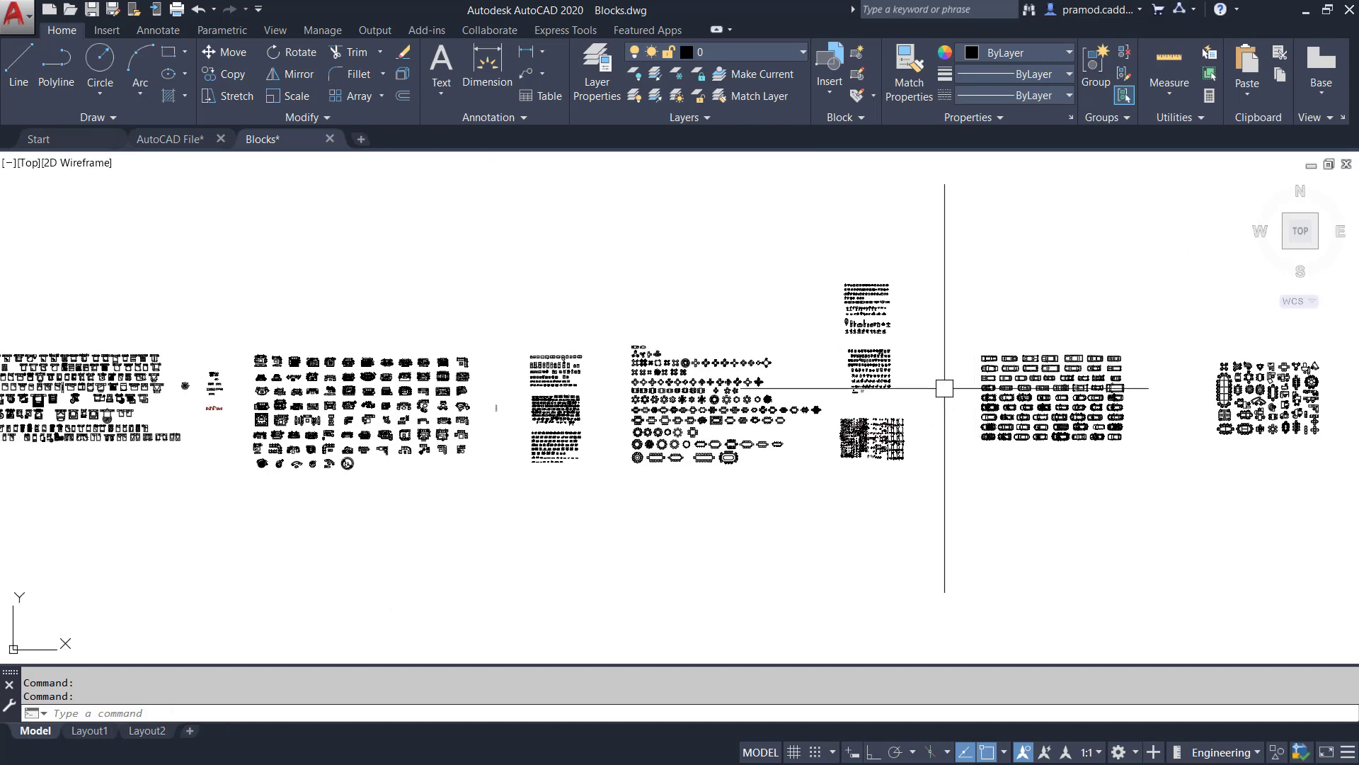
middle_drag(445, 361, 987, 339)
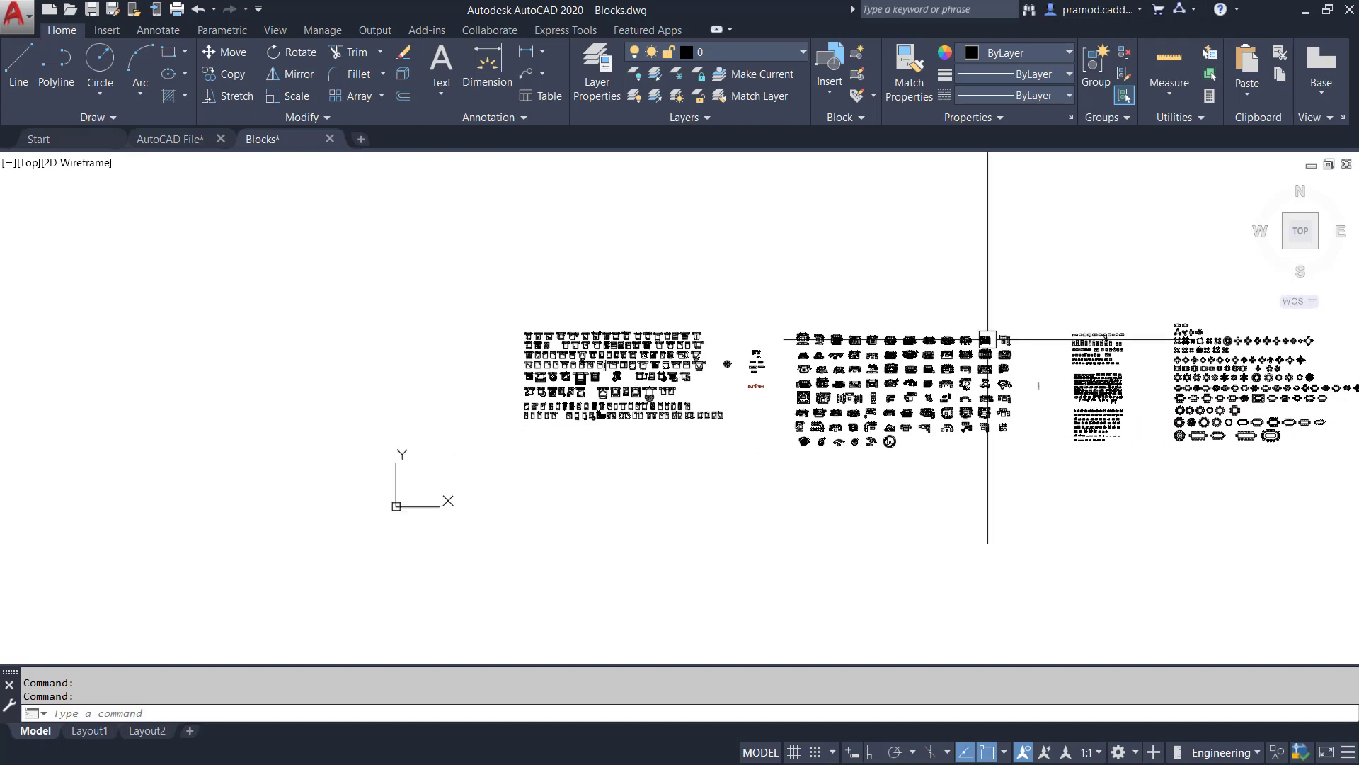
scroll(702, 381, up, 6)
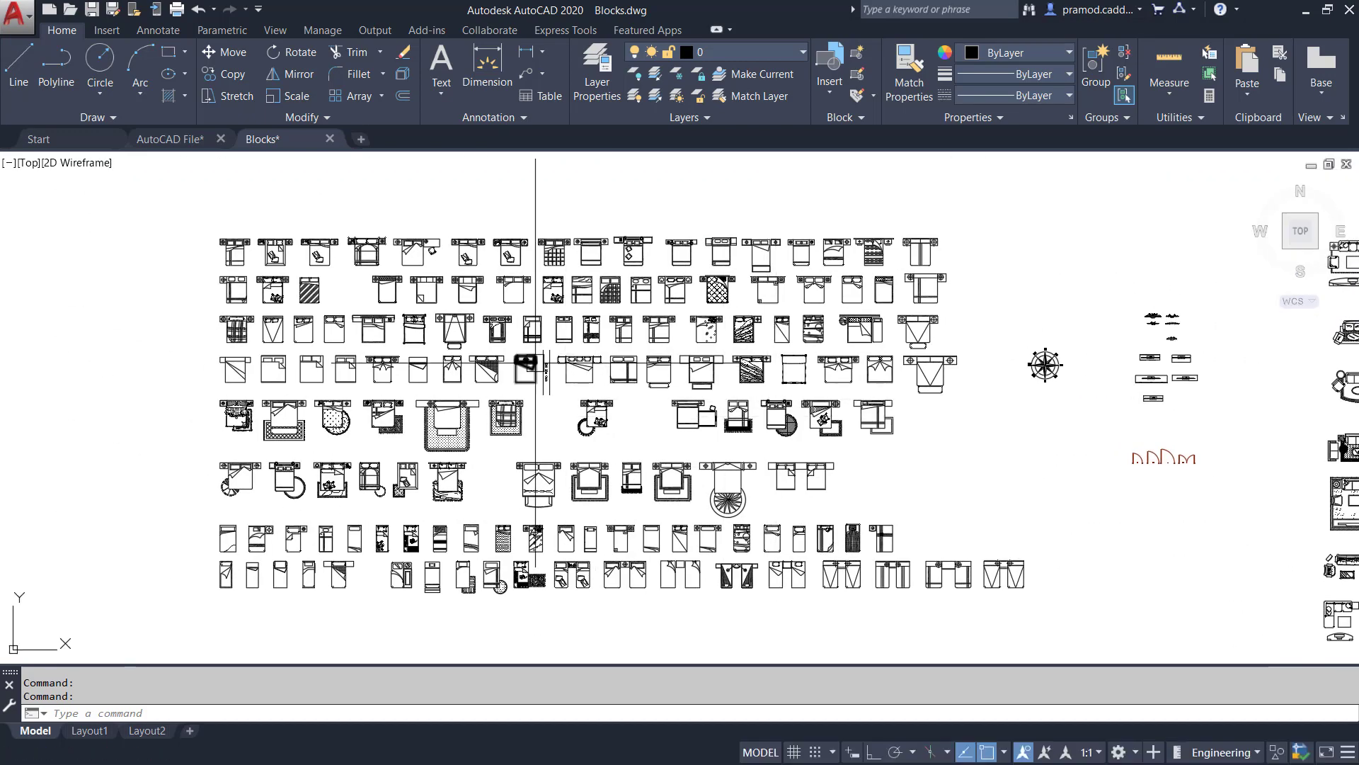
middle_drag(535, 363, 576, 375)
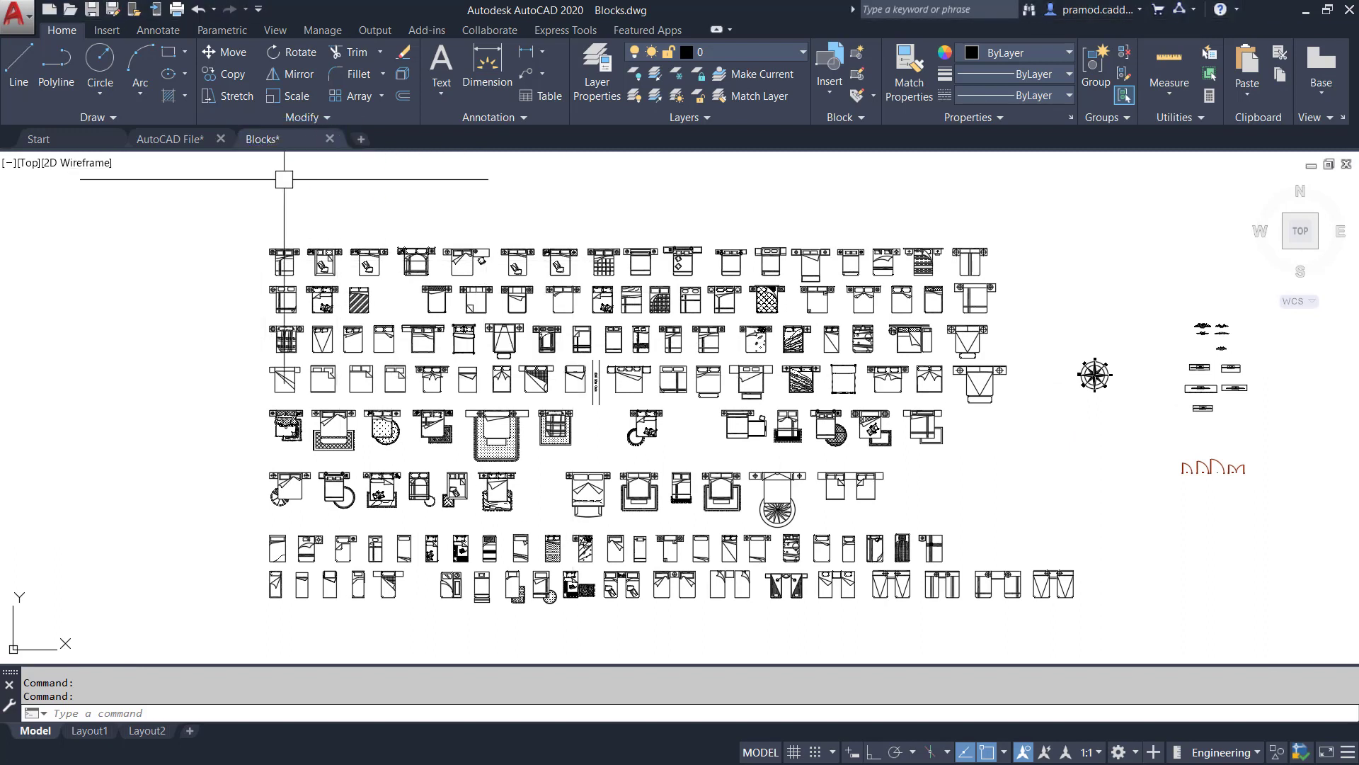
Create a new layer named Furniture in the AutoCAD File drawing
click(169, 140)
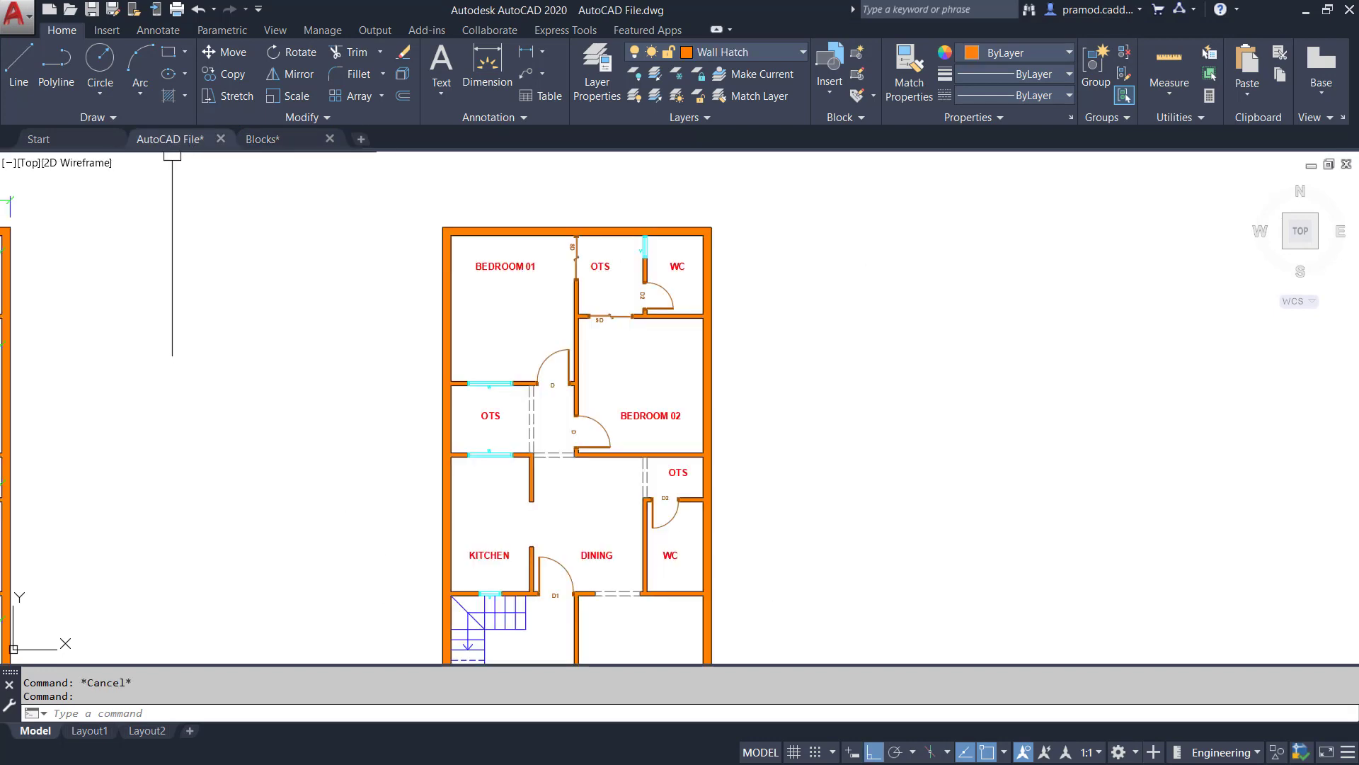
scroll(422, 248, down, 3)
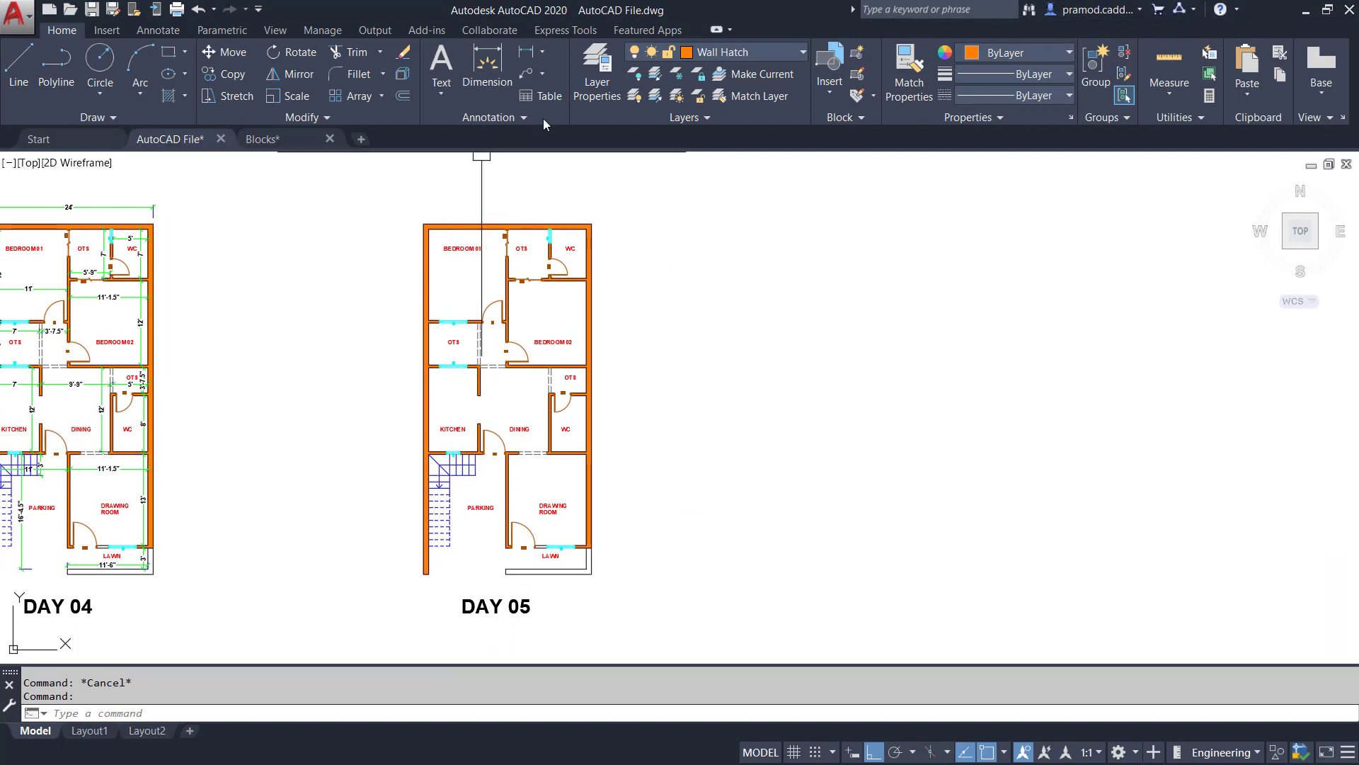
click(595, 74)
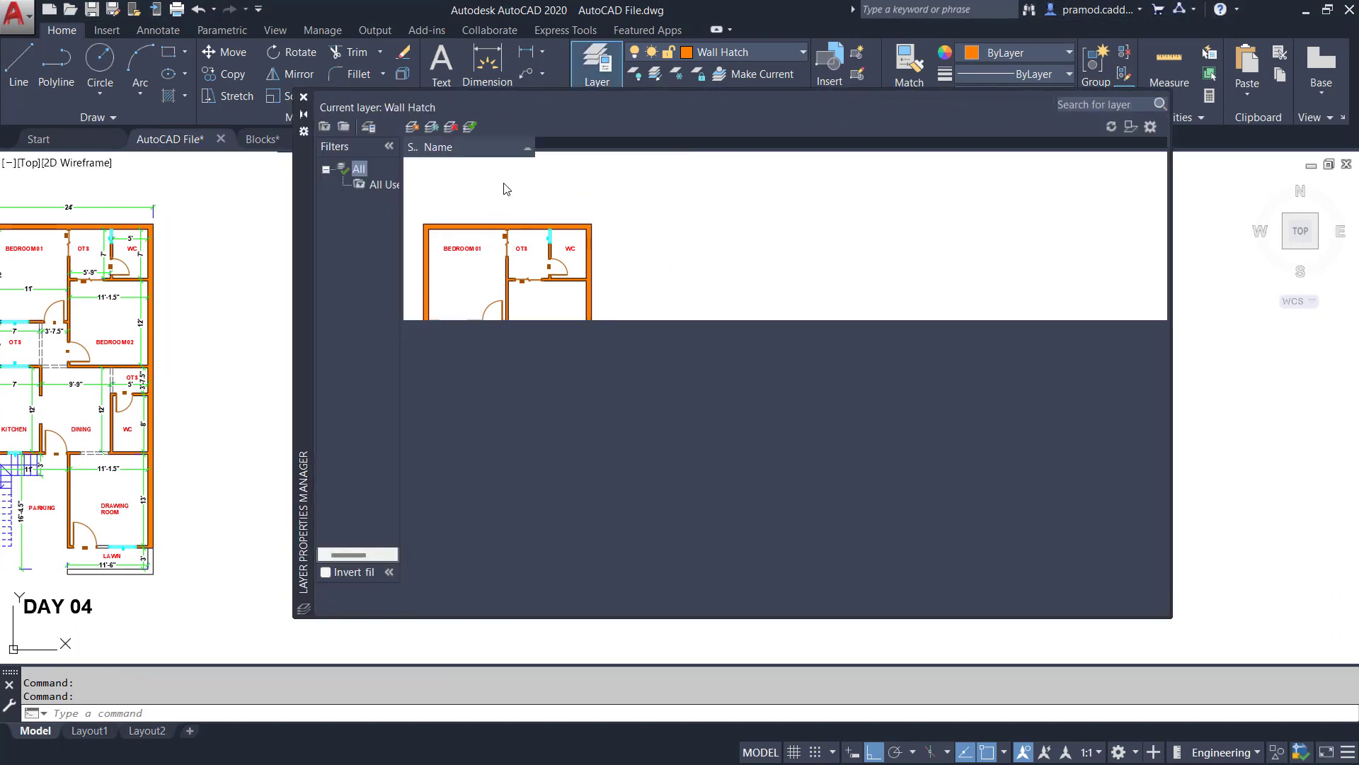
key(alt+n)
text(F)
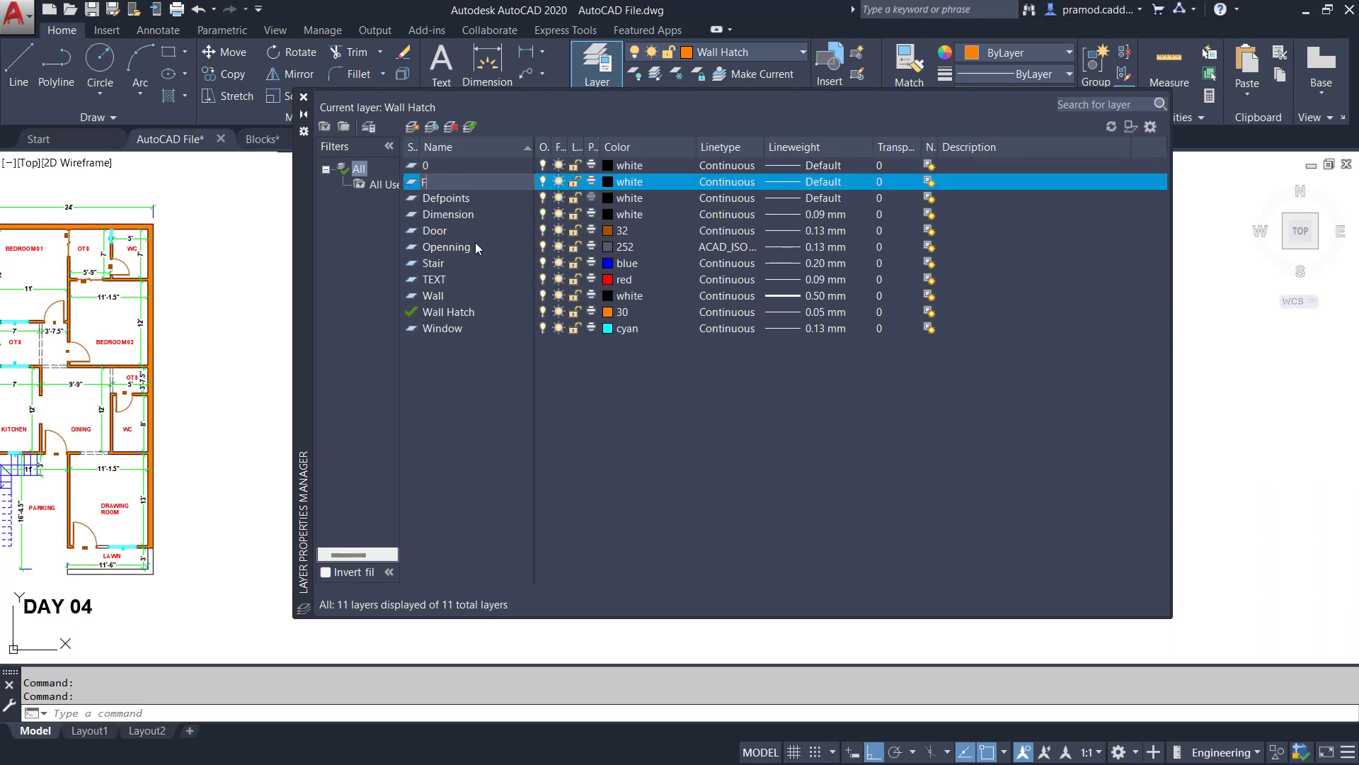
text(urniture)
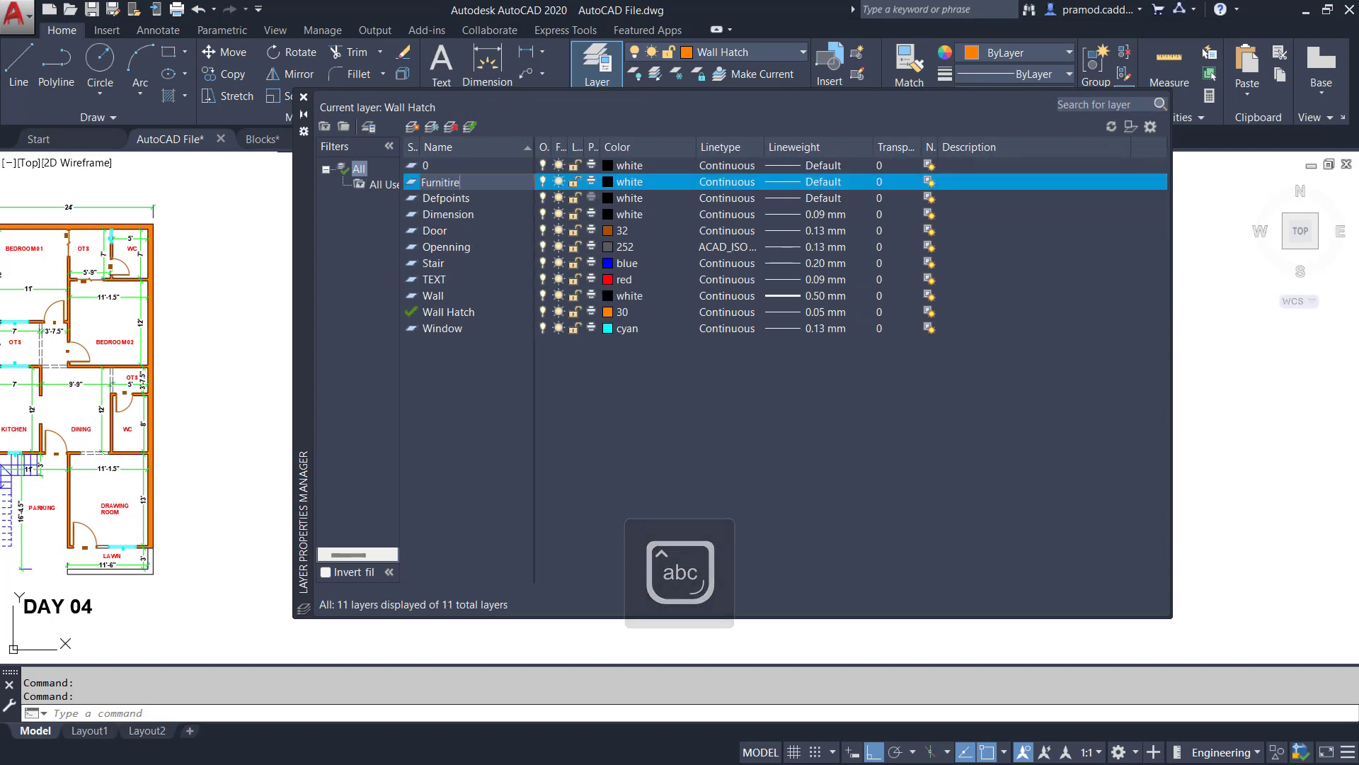
key(Return)
Set the Furniture layer's color to 253 and its lineweight to 0.05 mm, and close the layer manager
click(609, 182)
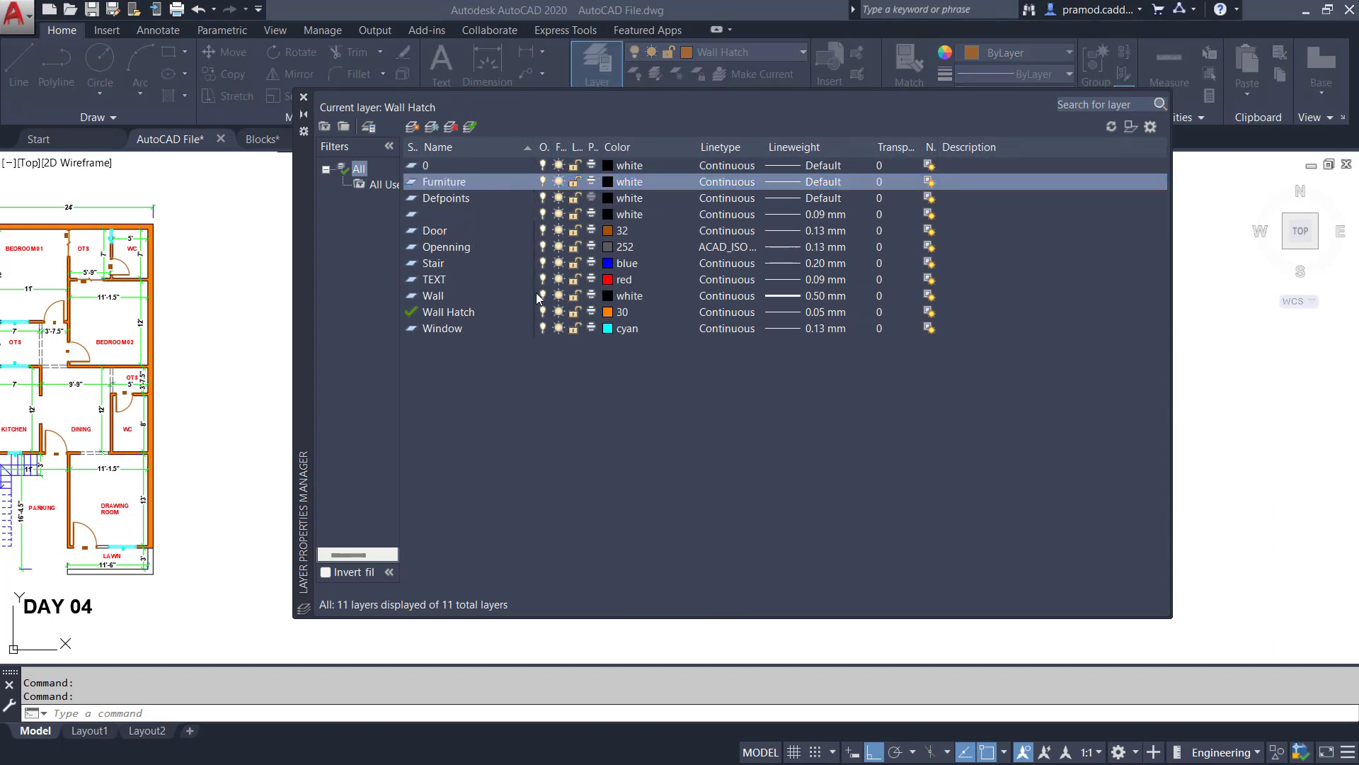
click(213, 346)
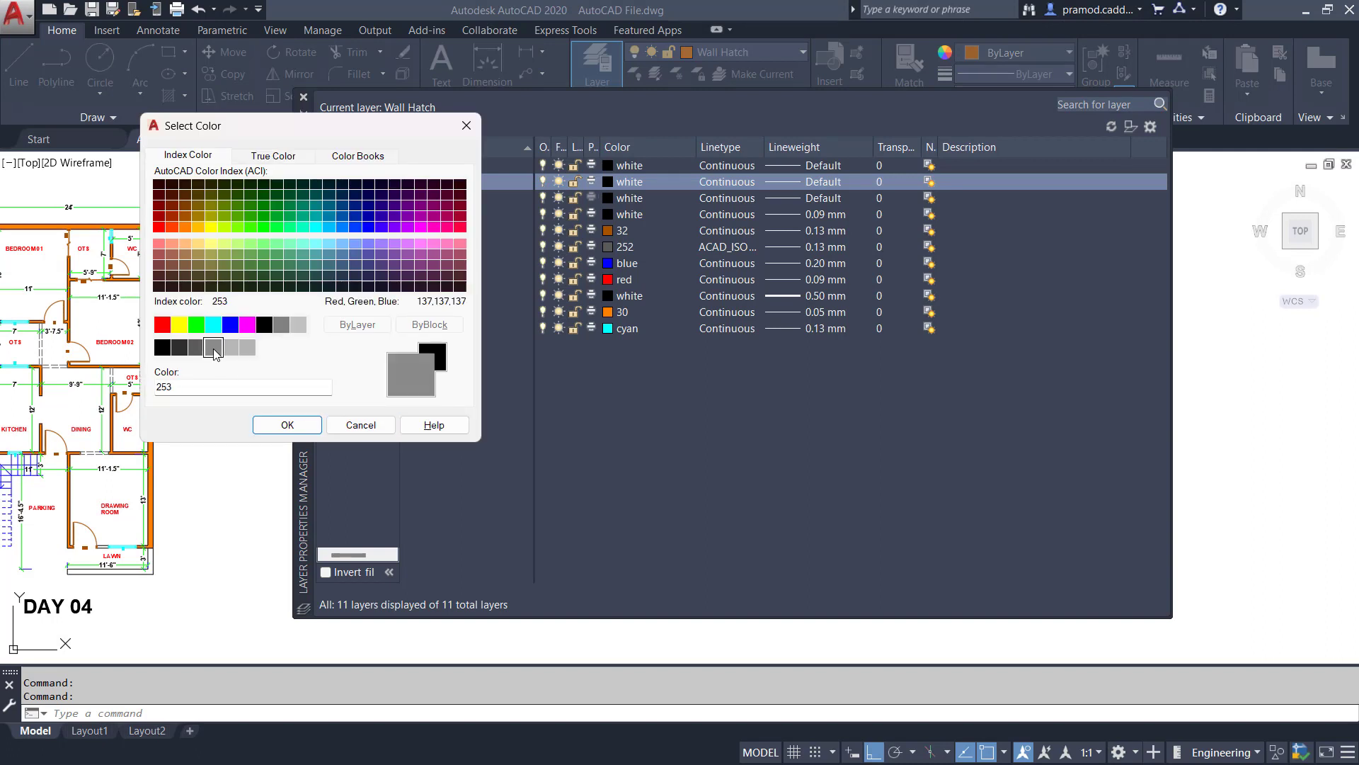
click(286, 425)
click(785, 182)
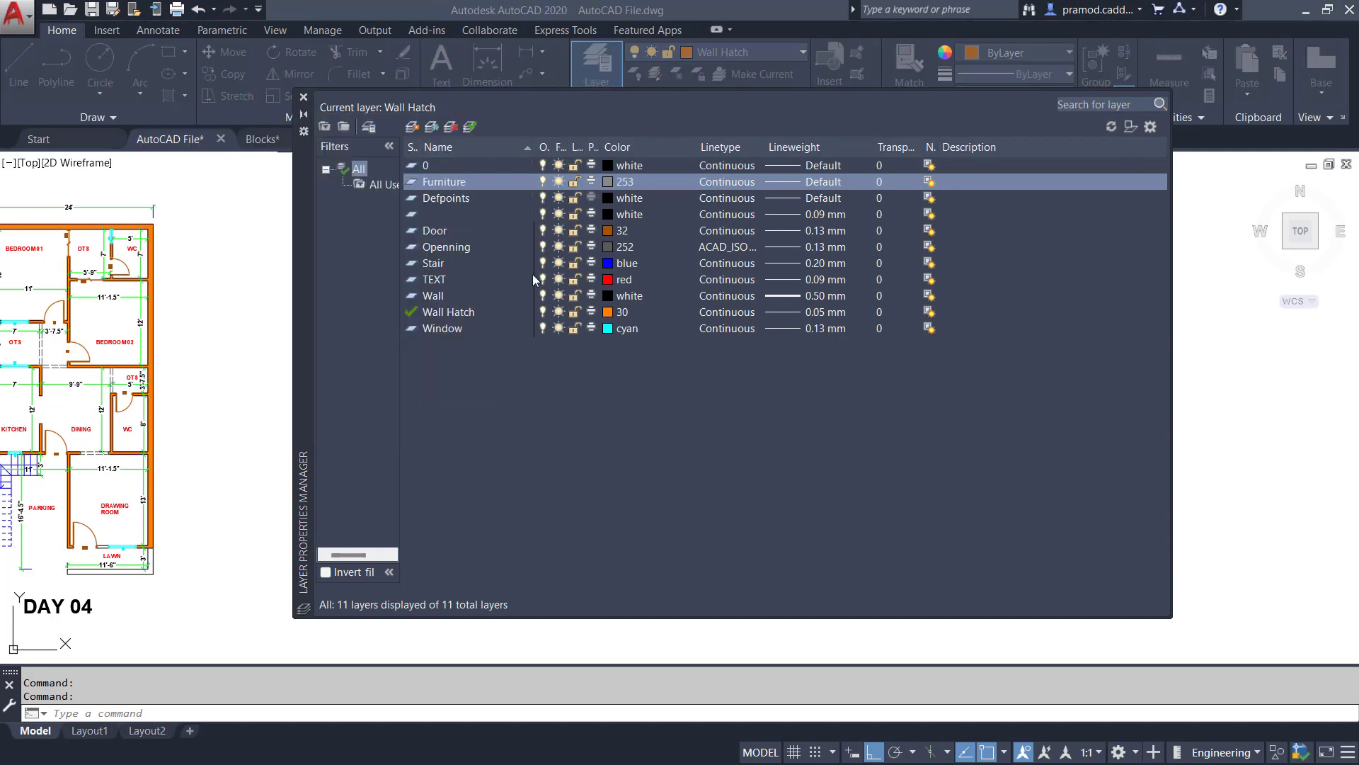
click(374, 509)
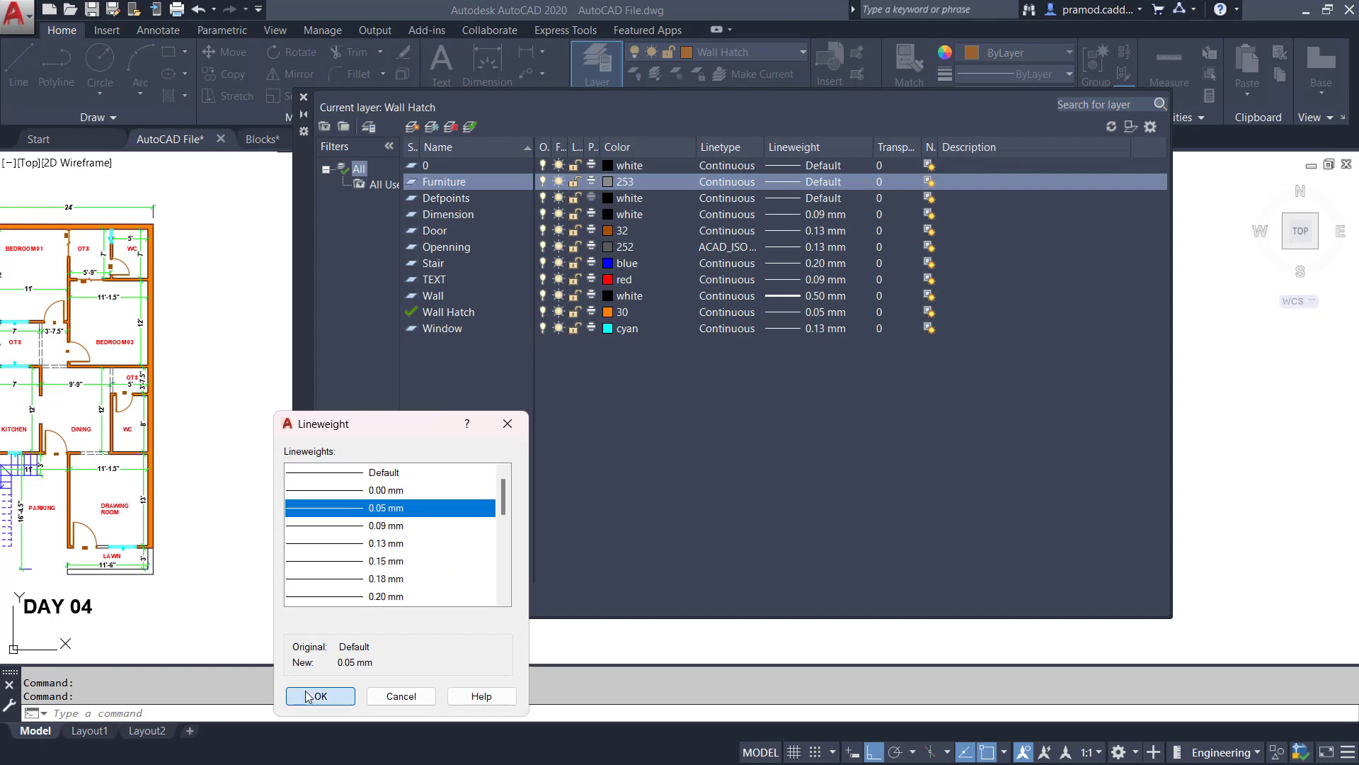
click(320, 696)
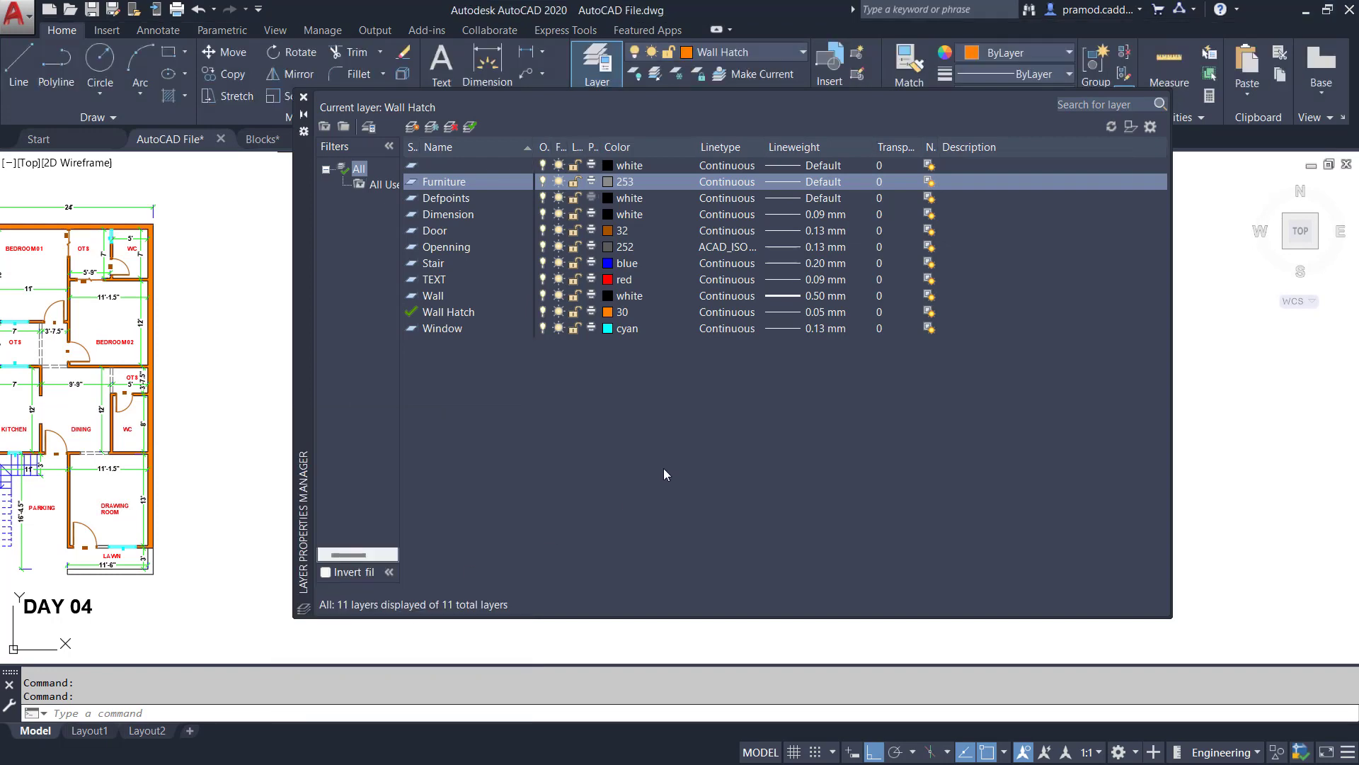
click(304, 98)
Return to the Blocks drawing and locate the plaid double bed with two round-lamp bedside tables
click(290, 142)
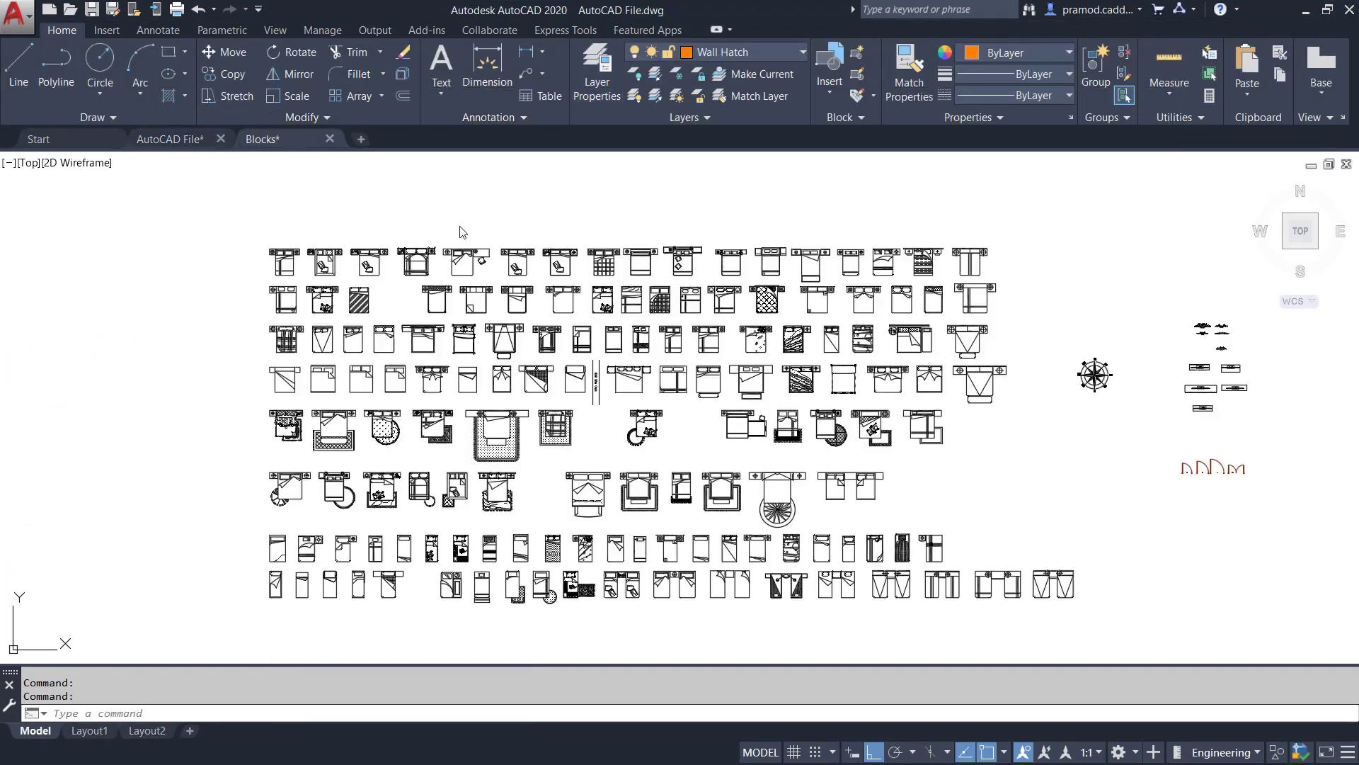
scroll(571, 376, down, 2)
scroll(517, 354, up, 2)
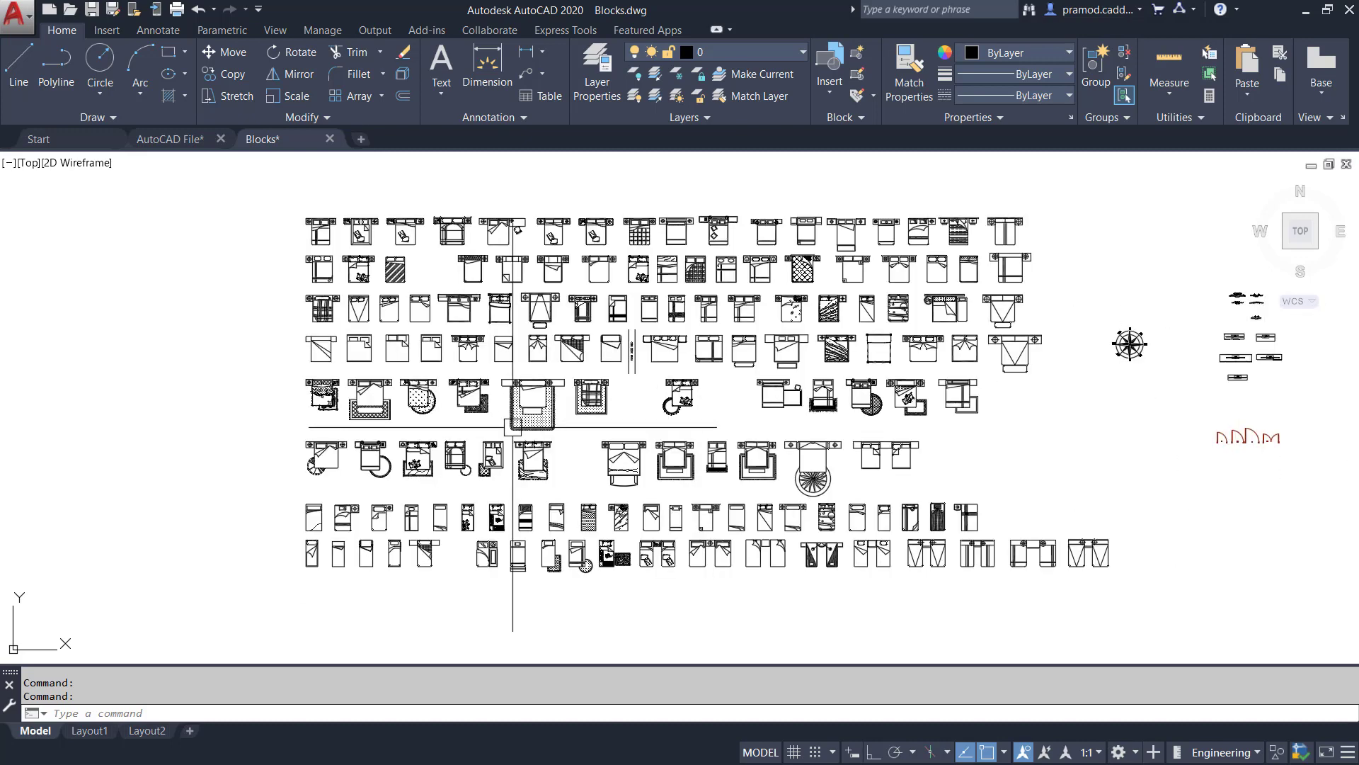
scroll(386, 380, up, 5)
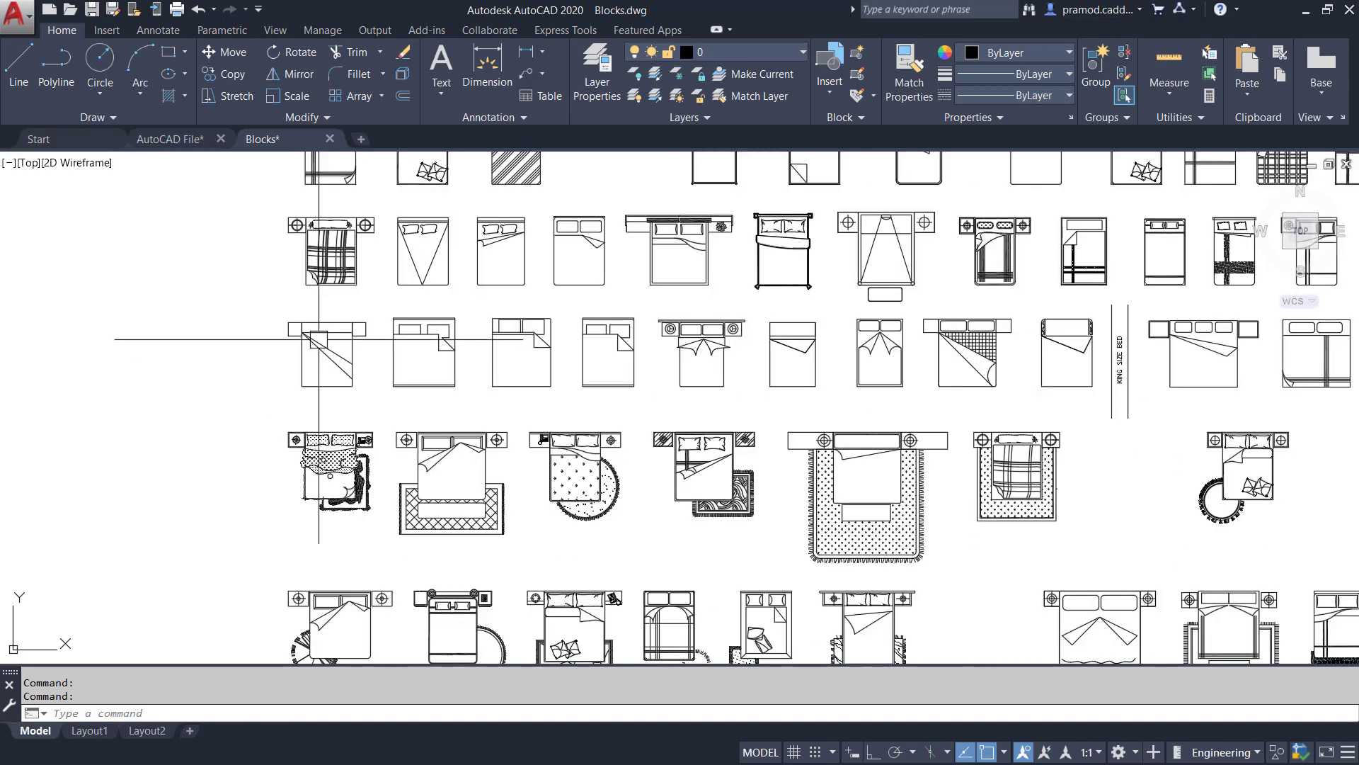
middle_drag(386, 333, 439, 425)
scroll(417, 382, up, 2)
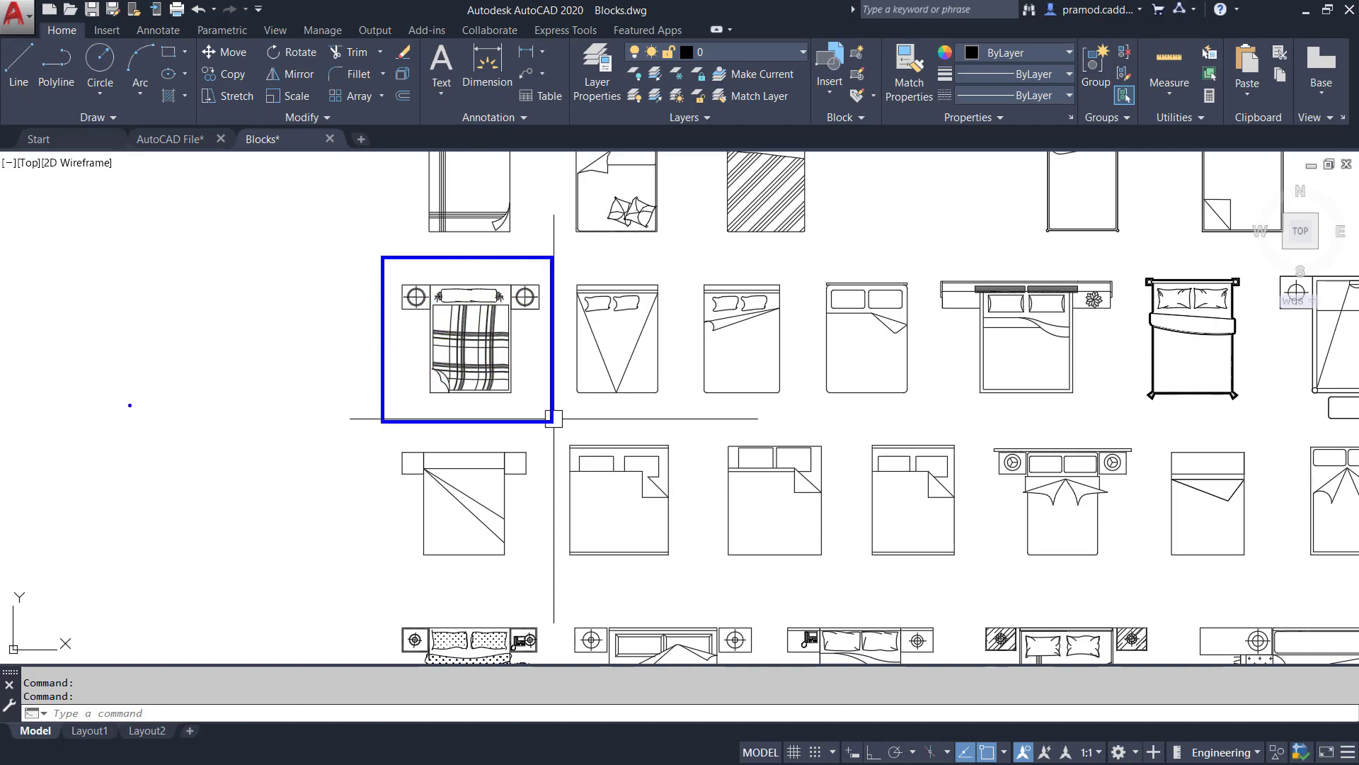
text(crtl + shift + c)
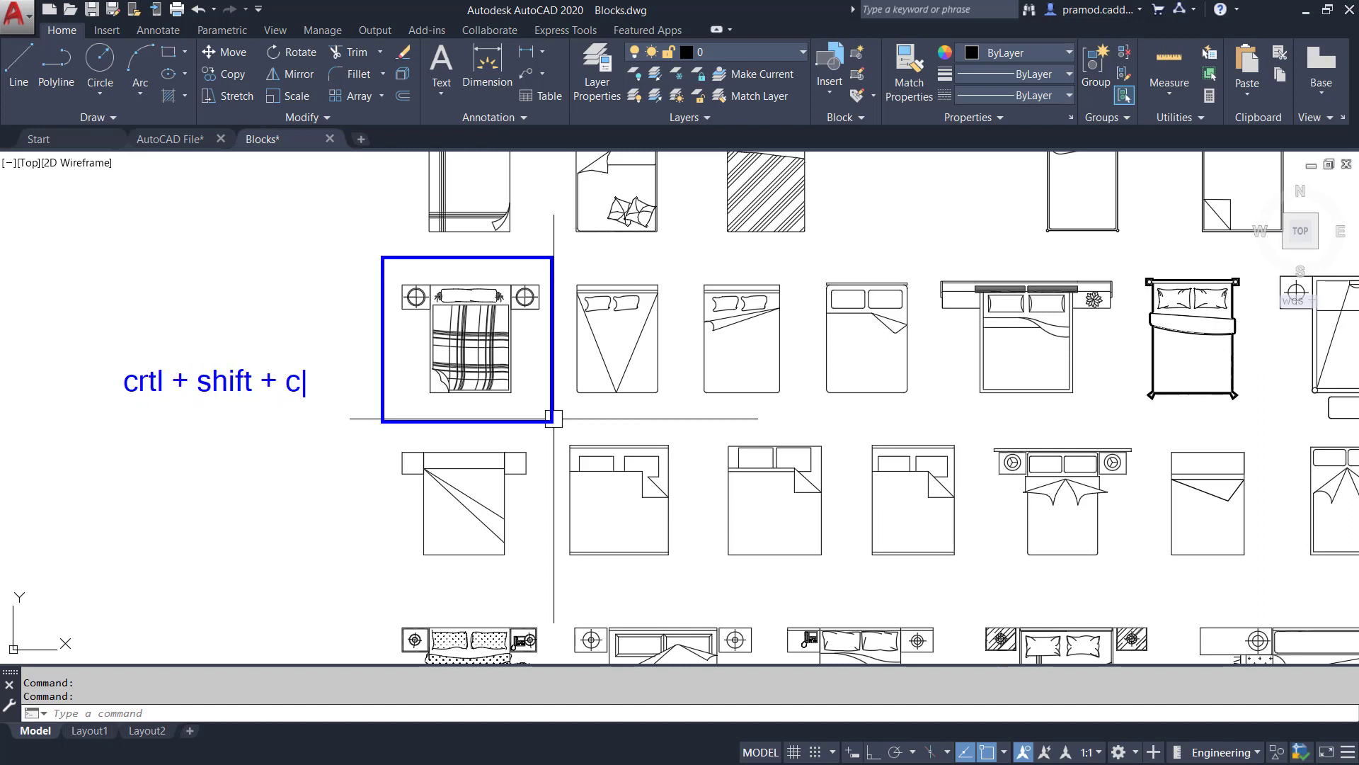
drag(110, 344, 302, 417)
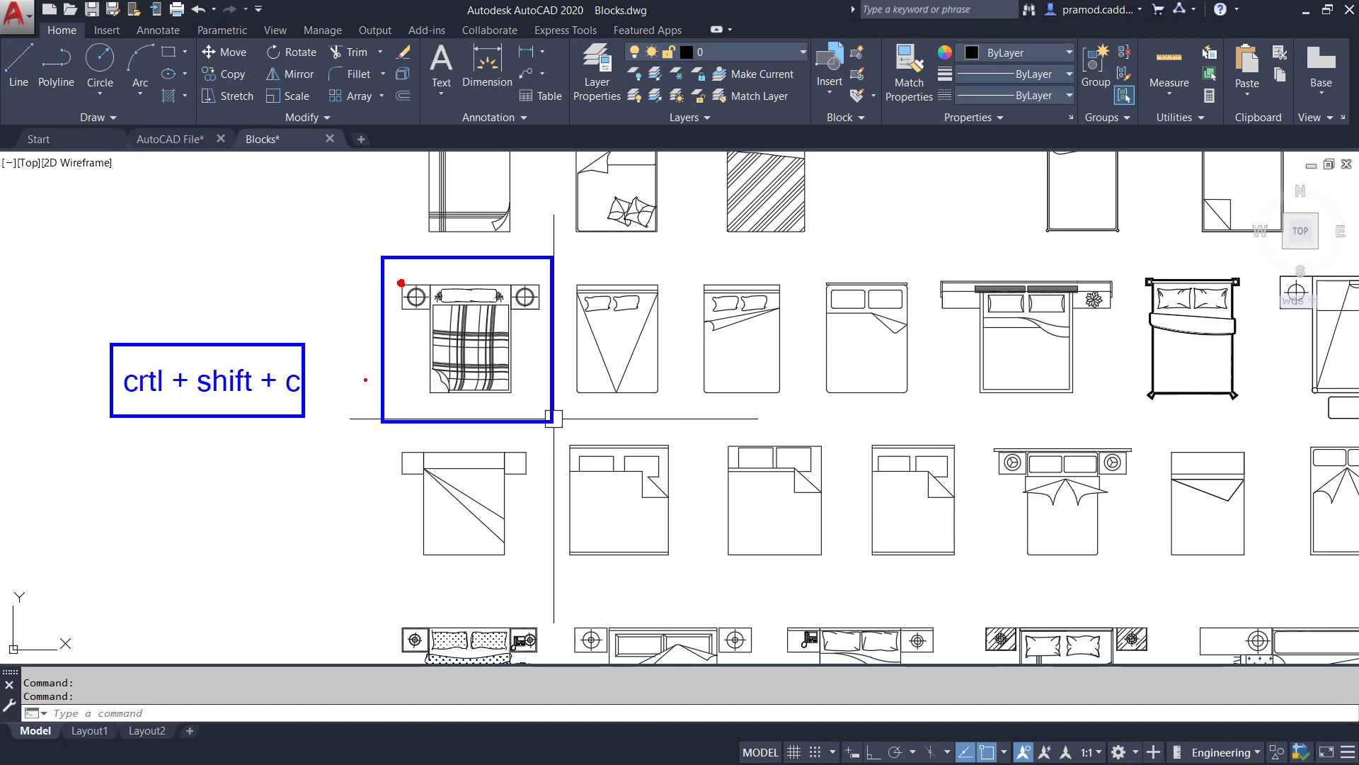
key(Escape)
key(Escape)
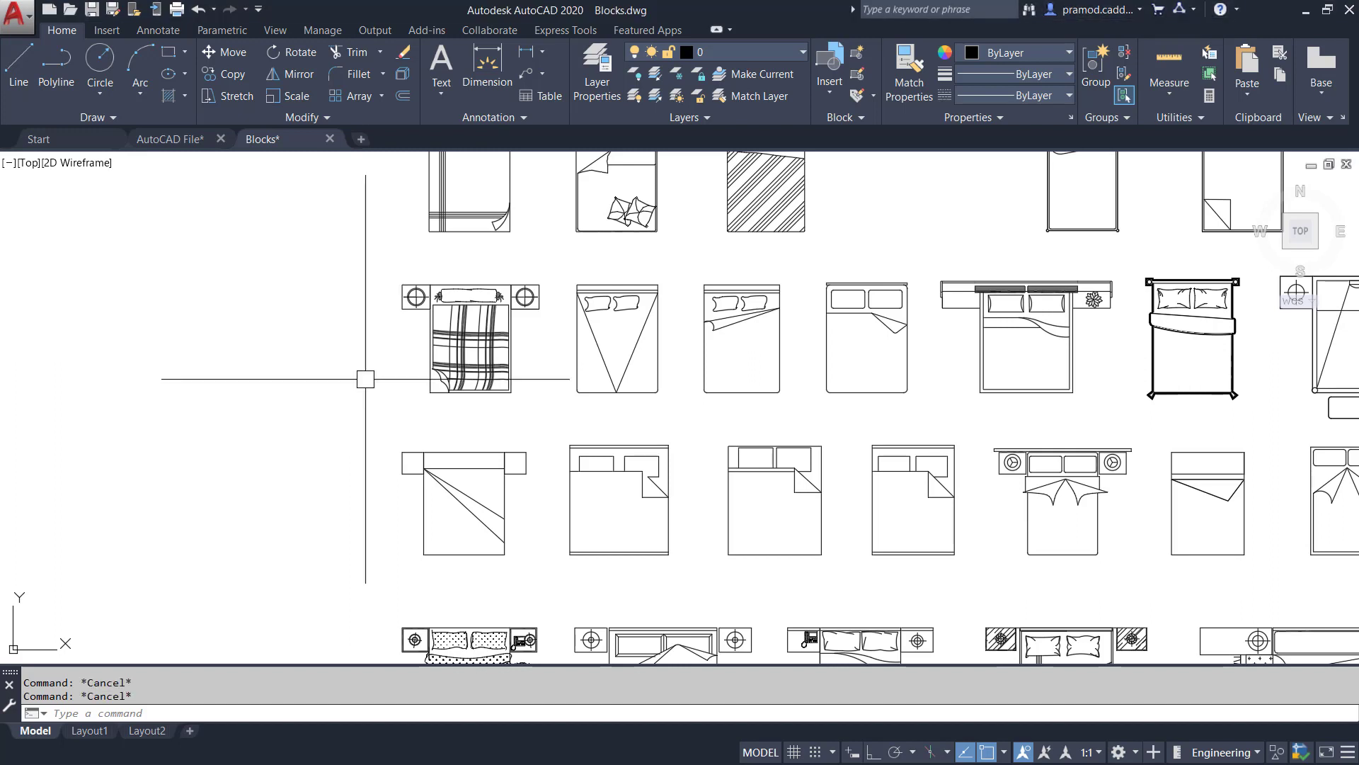
Copy the plaid double bed block to the clipboard, using the upper-left corner of its left bedside table as base point
key(ctrl+shift+c)
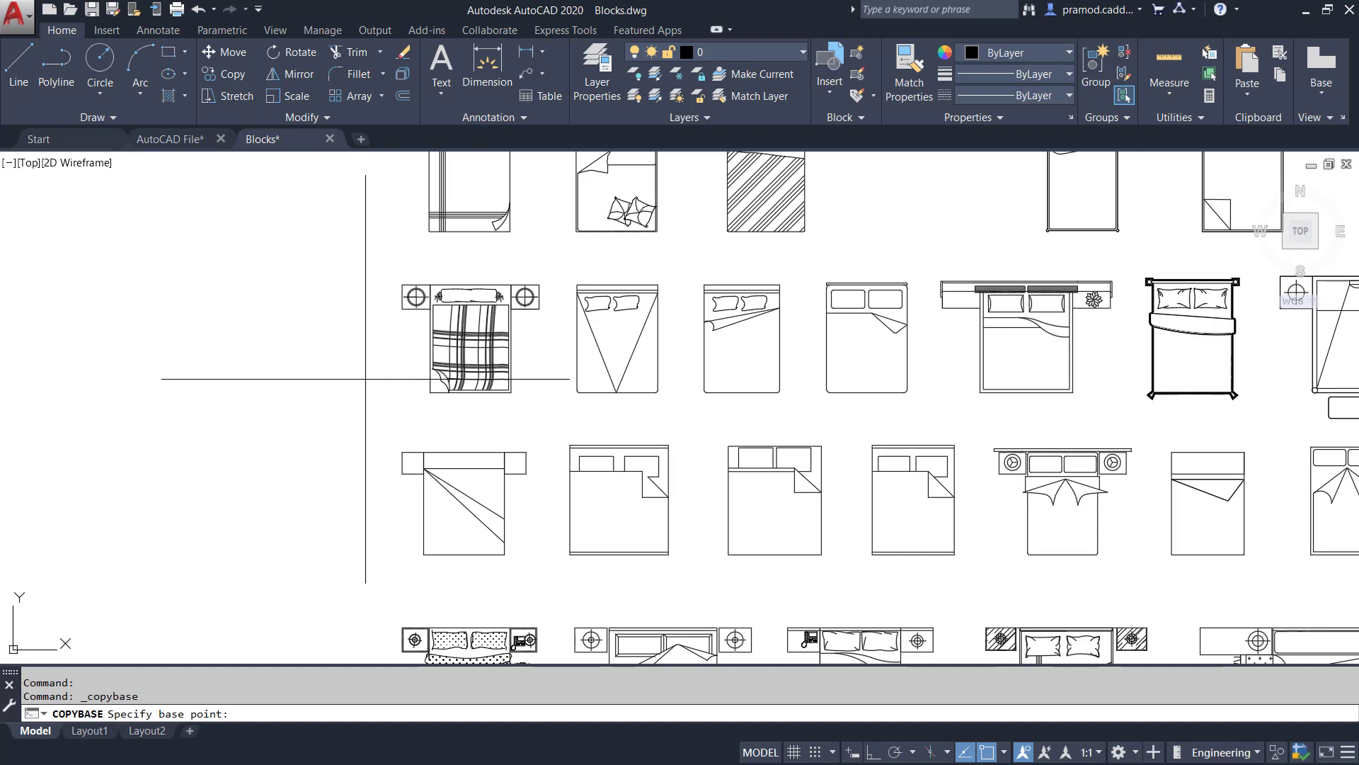
click(402, 283)
click(369, 255)
click(549, 414)
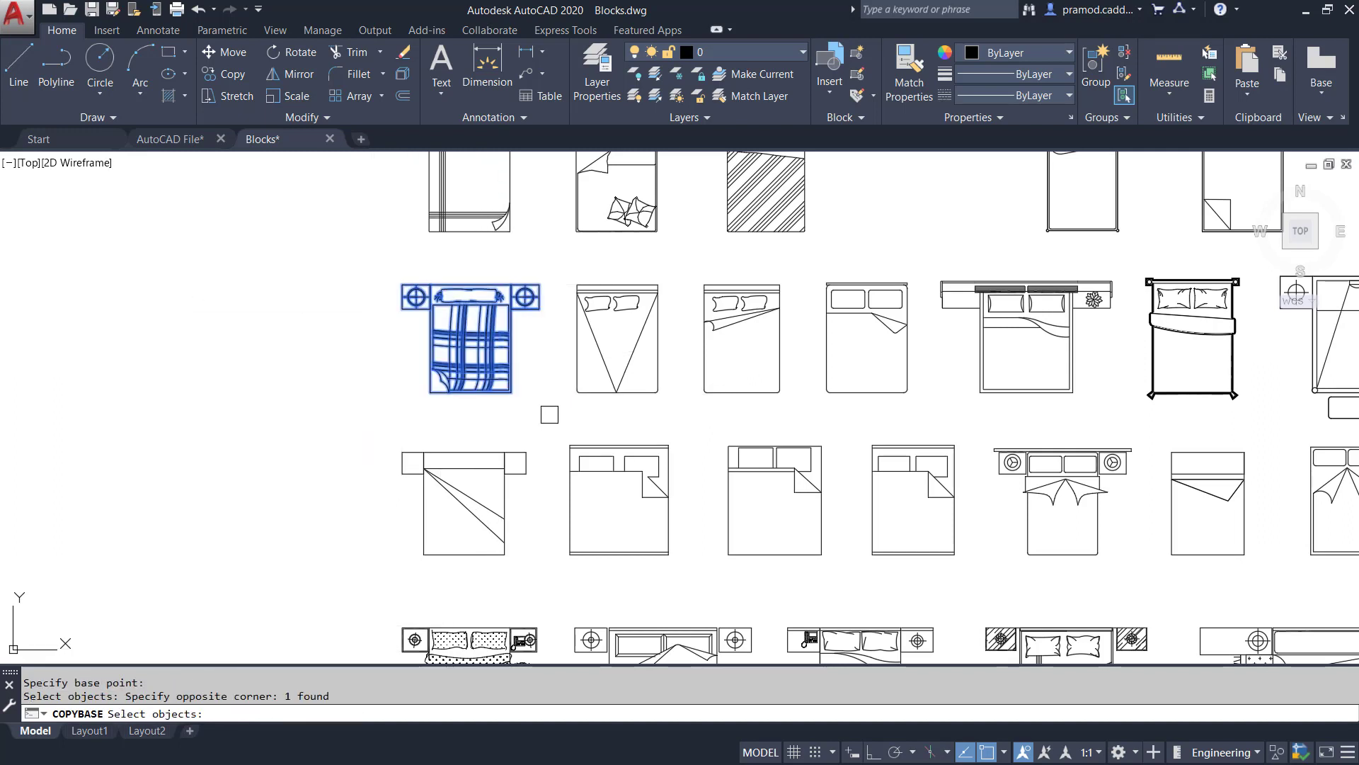
key(Return)
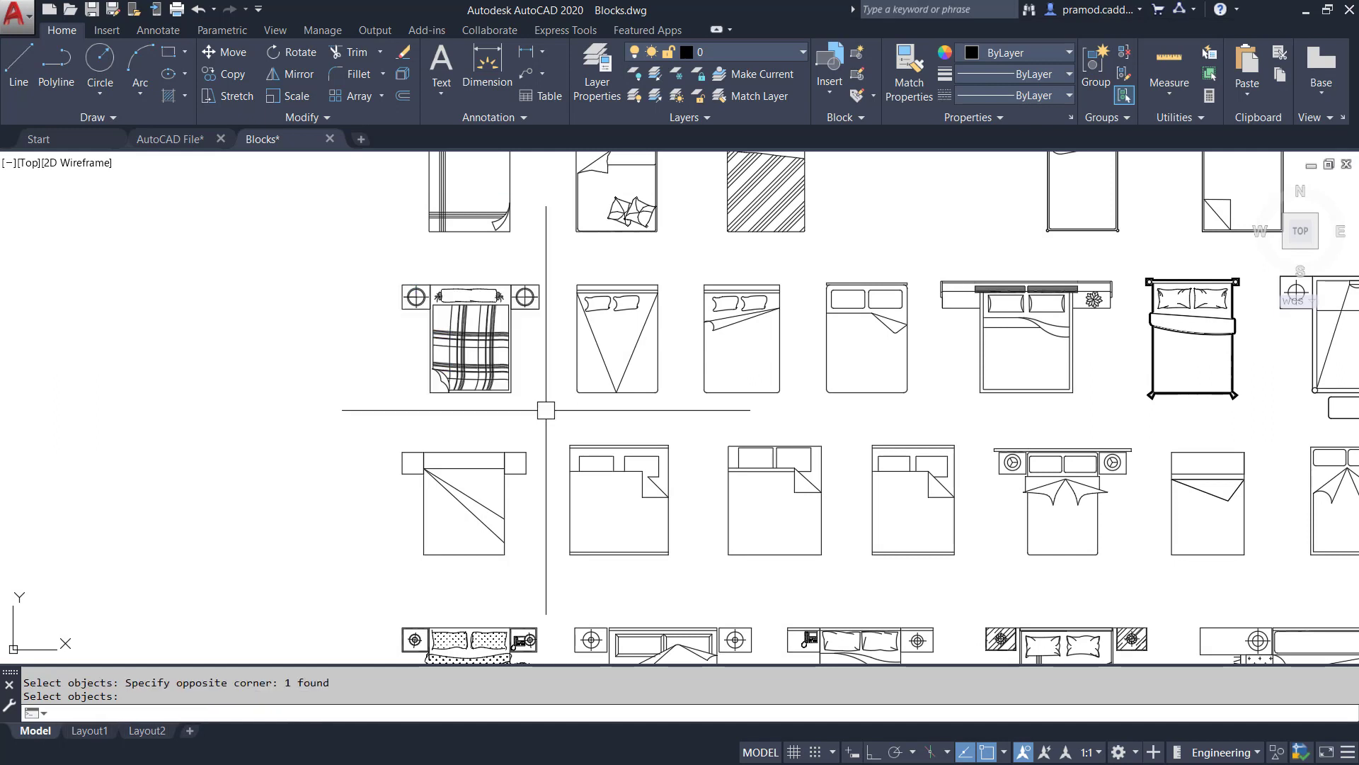
Recopy the plaid double bed with its bedside tables, taking the left table's outer top corner as base point
key(Escape)
key(Escape)
scroll(485, 379, up, 2)
click(305, 200)
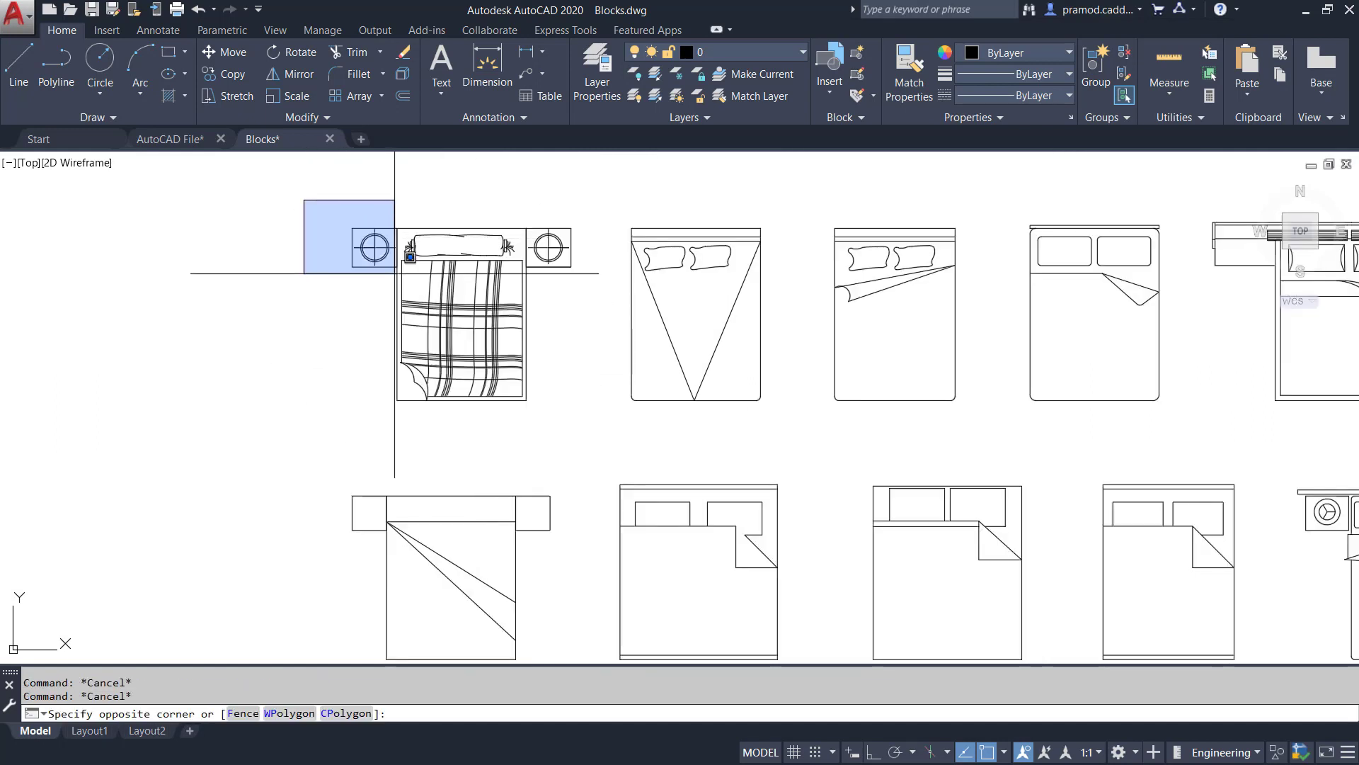
click(607, 439)
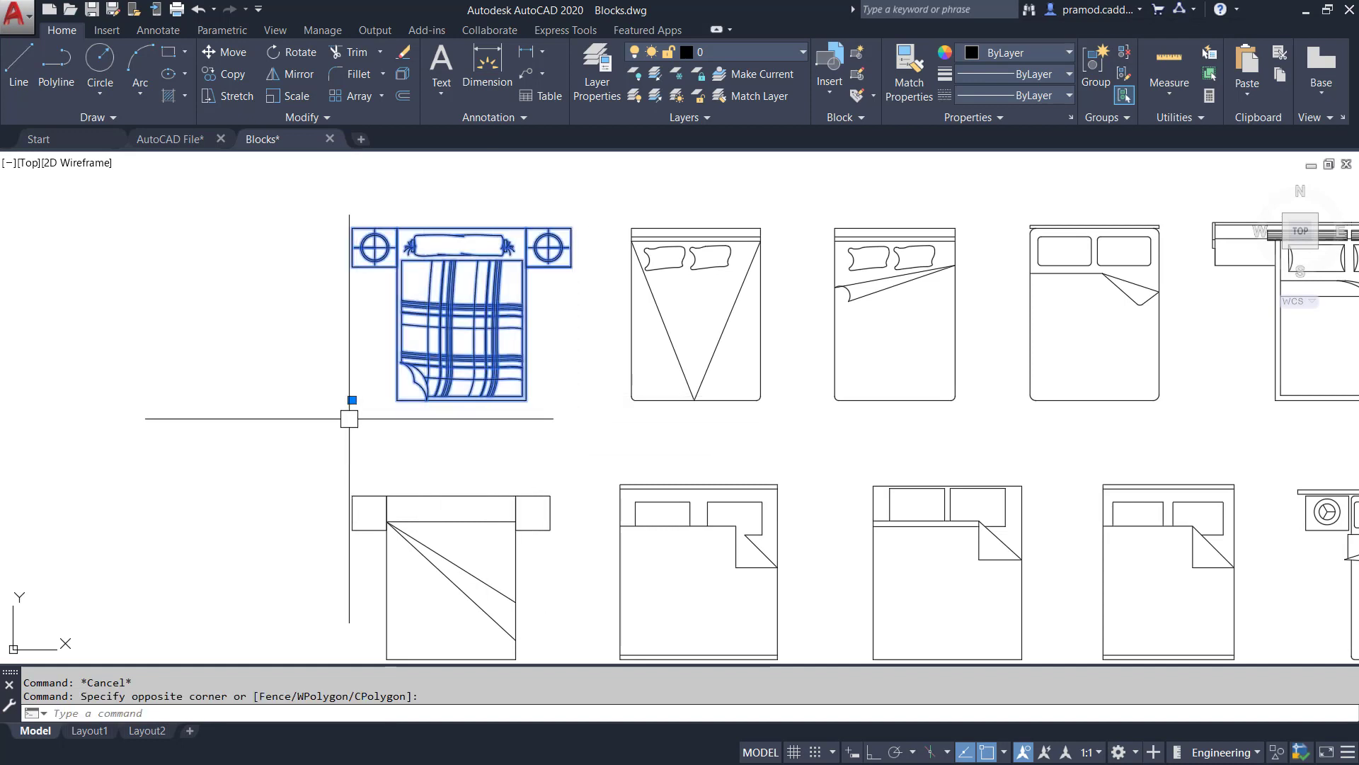
key(ctrl+shift+c)
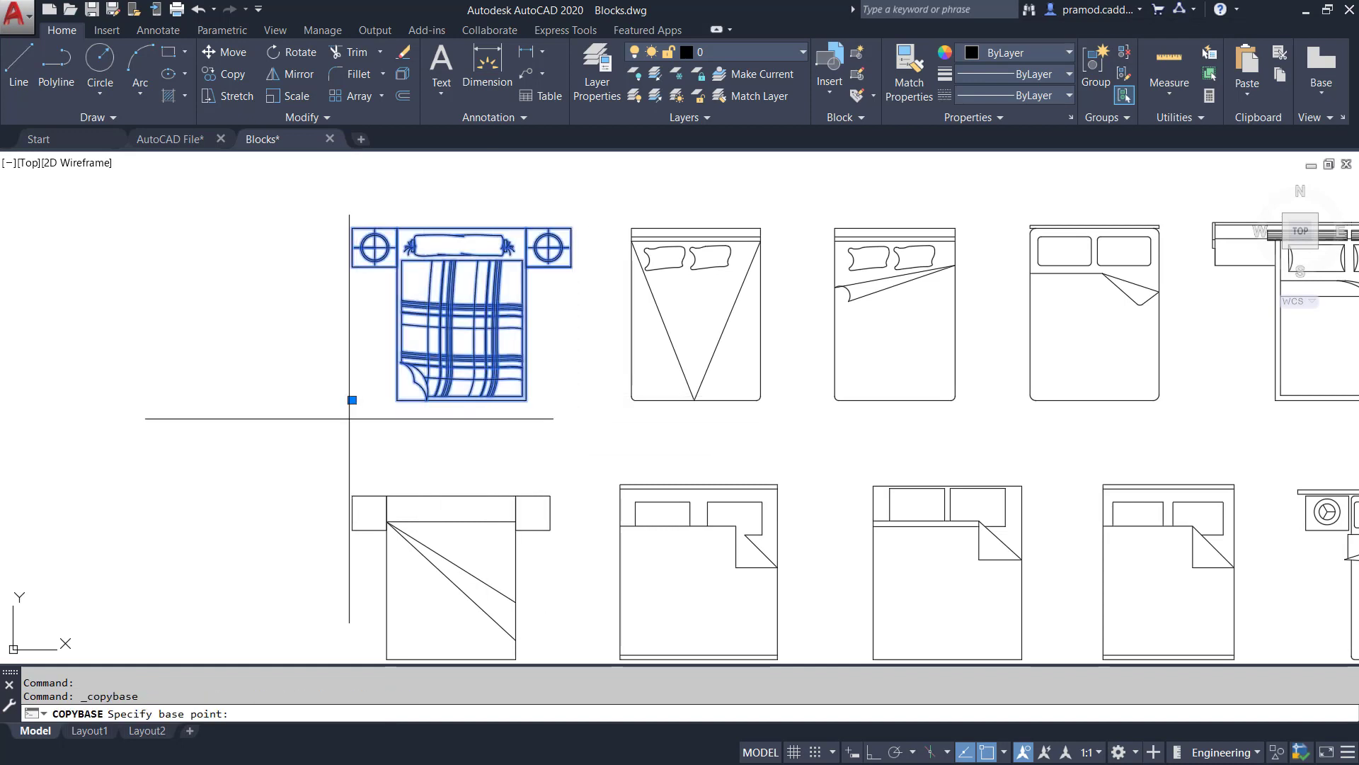
click(352, 227)
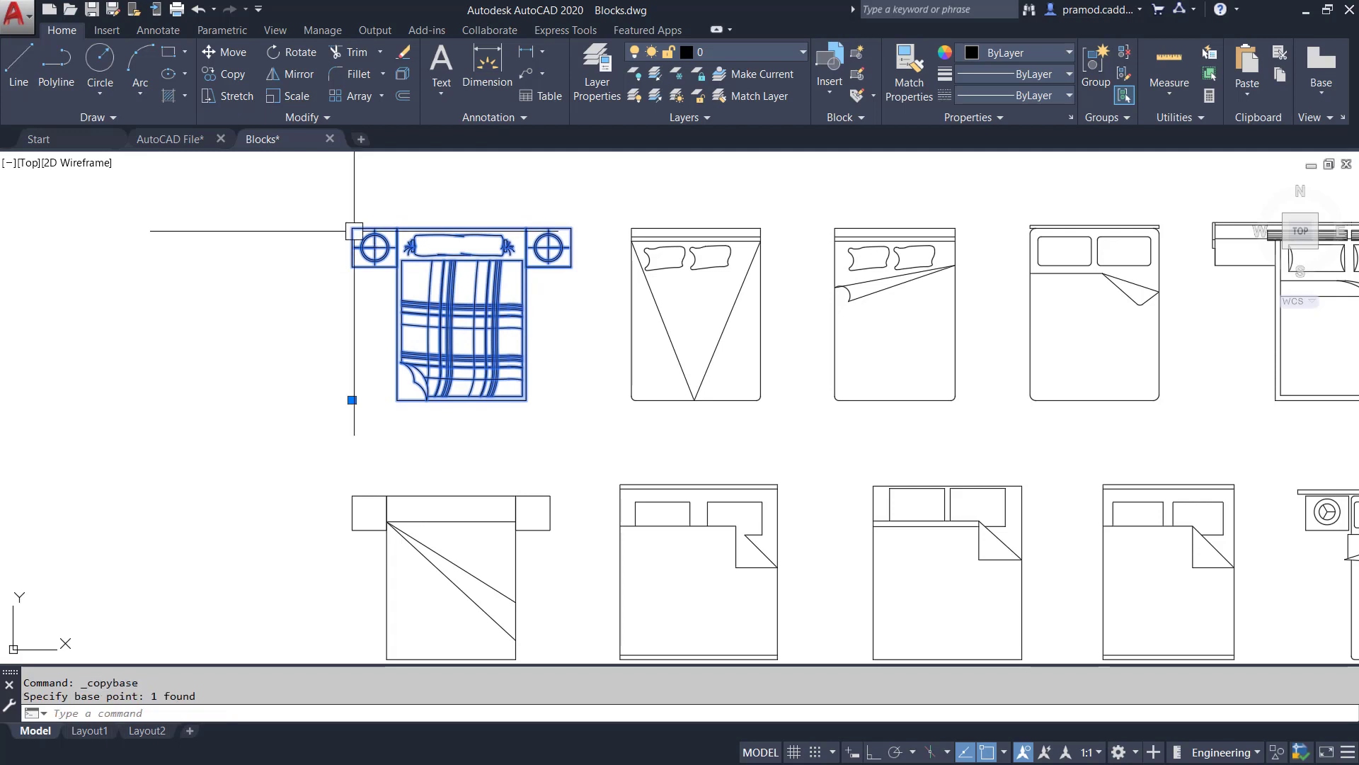
key(Escape)
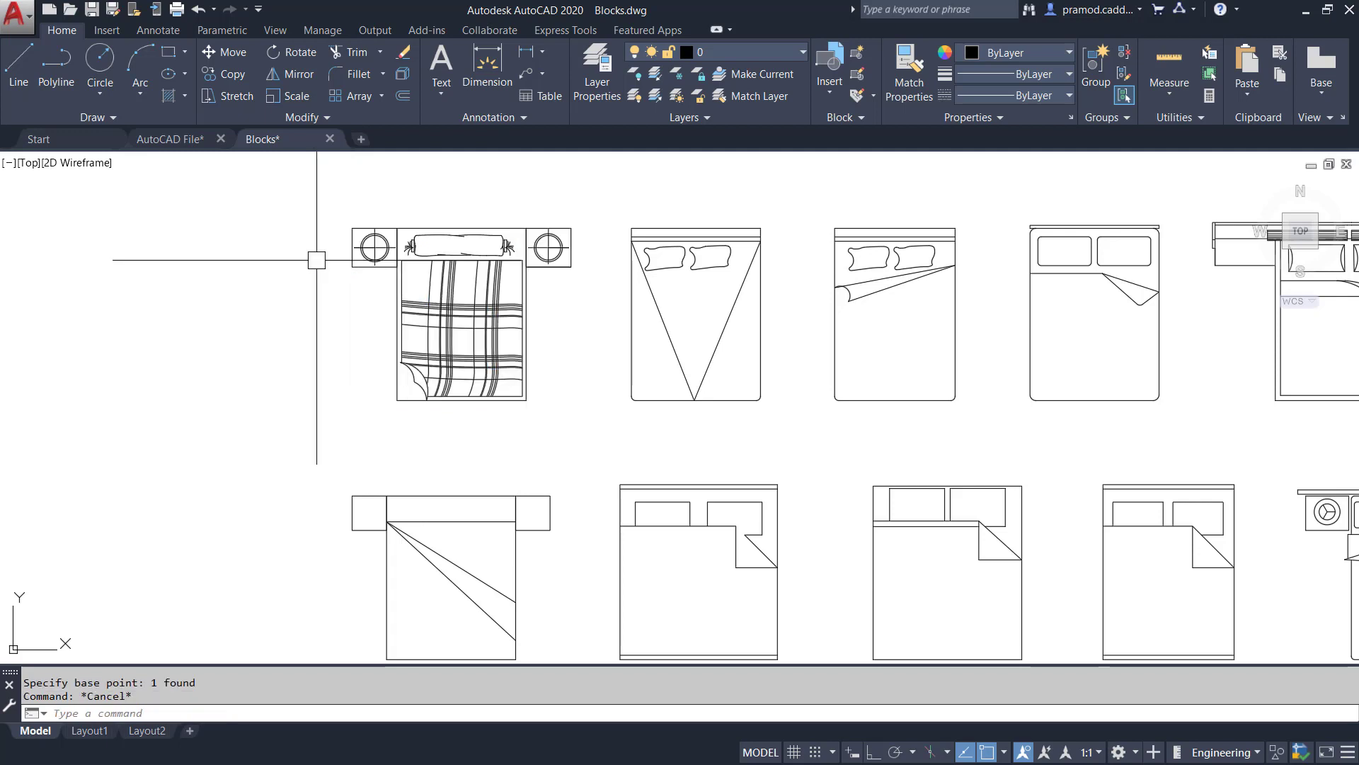
Switch to the AutoCAD File drawing and paste the bed in the empty space left of the DAY 05 plan
click(170, 139)
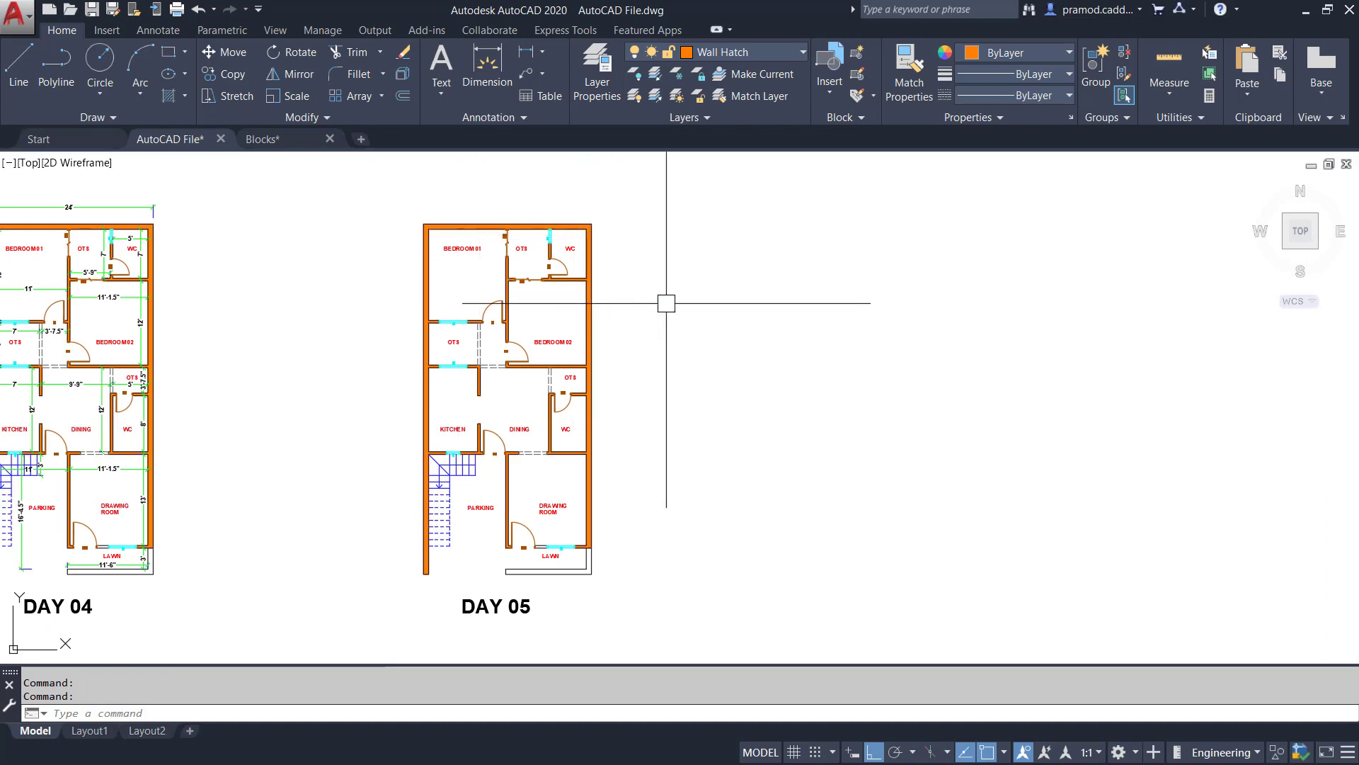
key(ctrl+v)
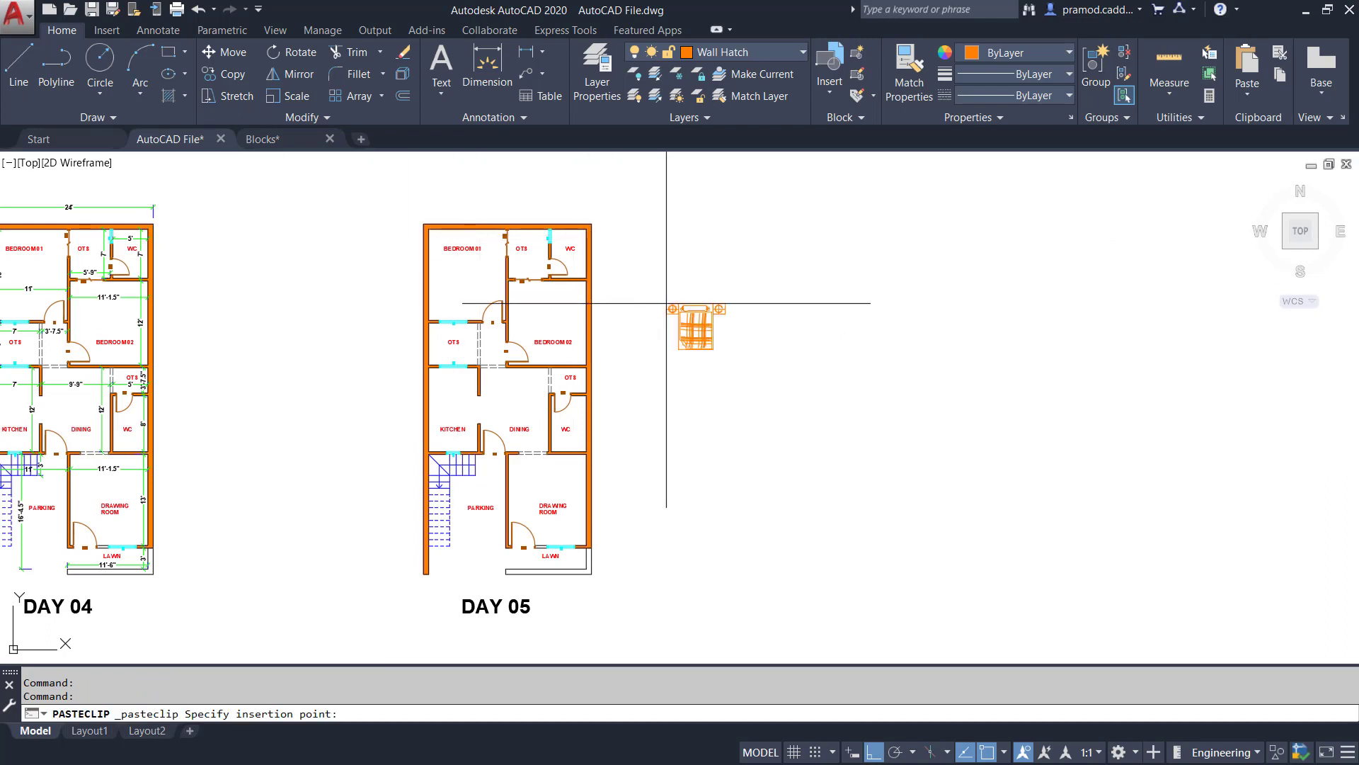
scroll(666, 298, up, 2)
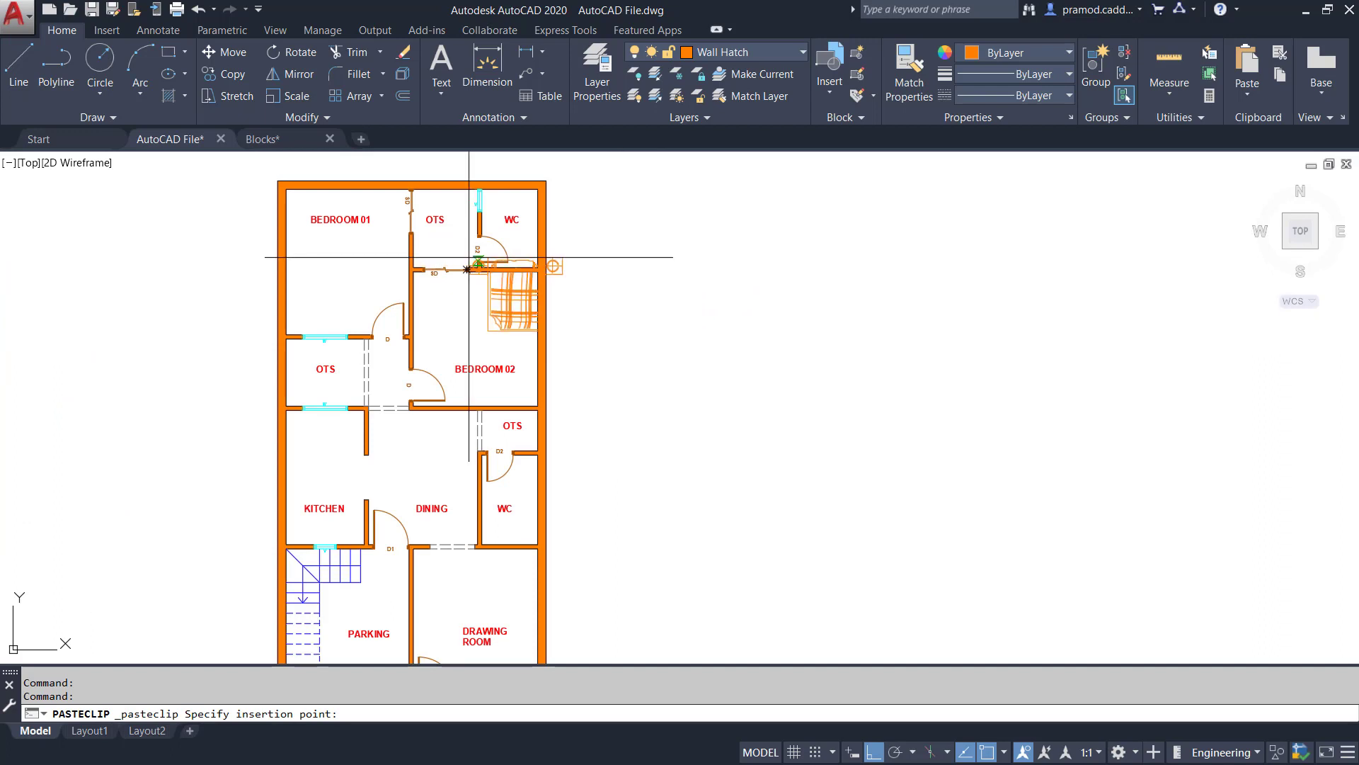
middle_drag(473, 255, 654, 256)
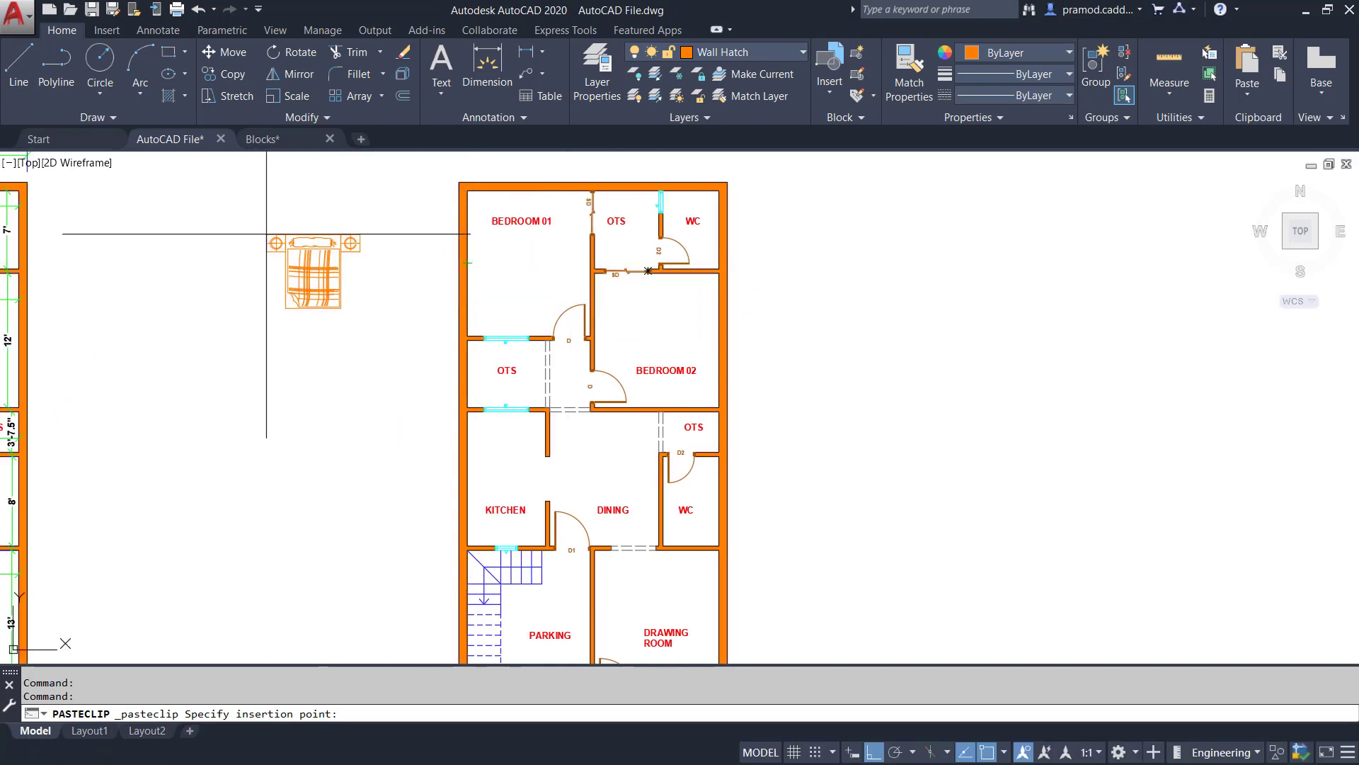
click(272, 242)
Assign the pasted bed block to the Furniture layer and clear the selection
scroll(361, 248, up, 2)
scroll(404, 261, up, 2)
middle_drag(404, 261, 408, 298)
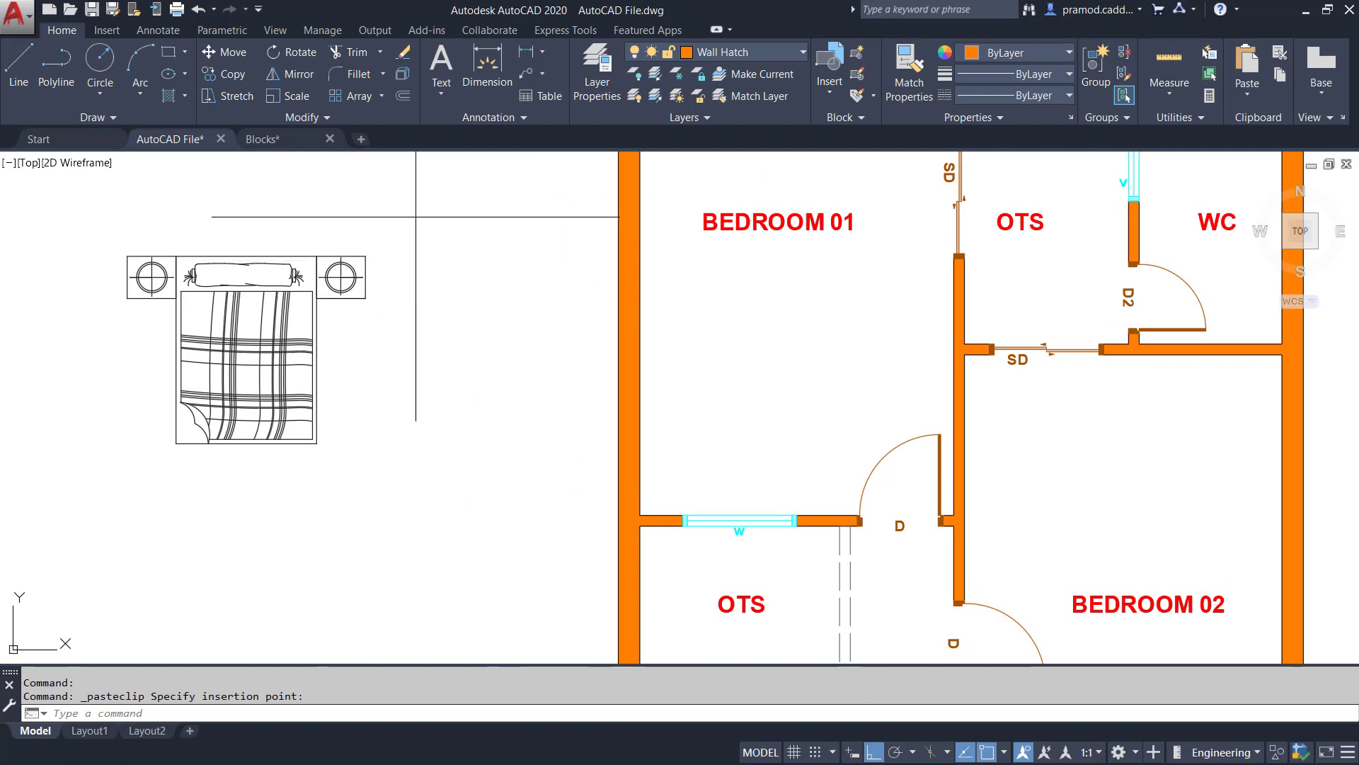
click(417, 215)
click(247, 366)
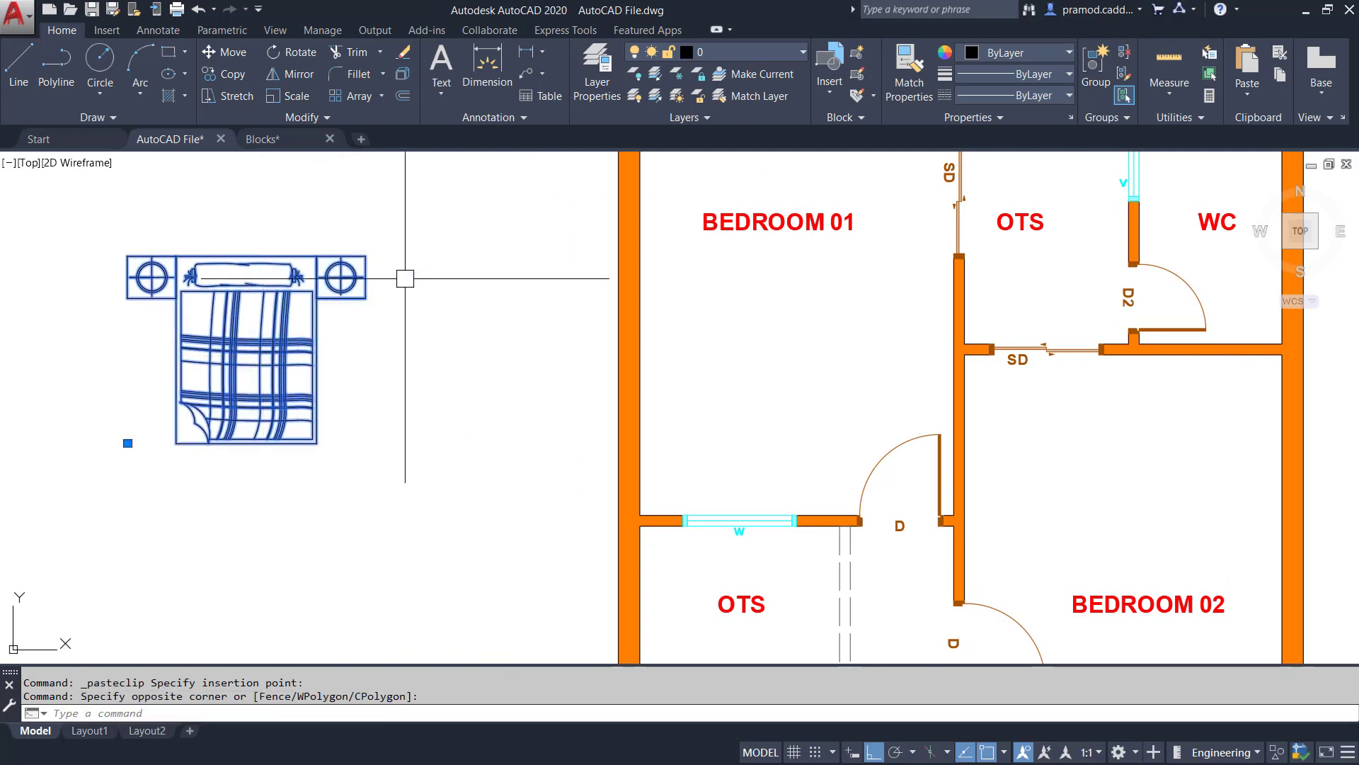
click(728, 53)
click(729, 158)
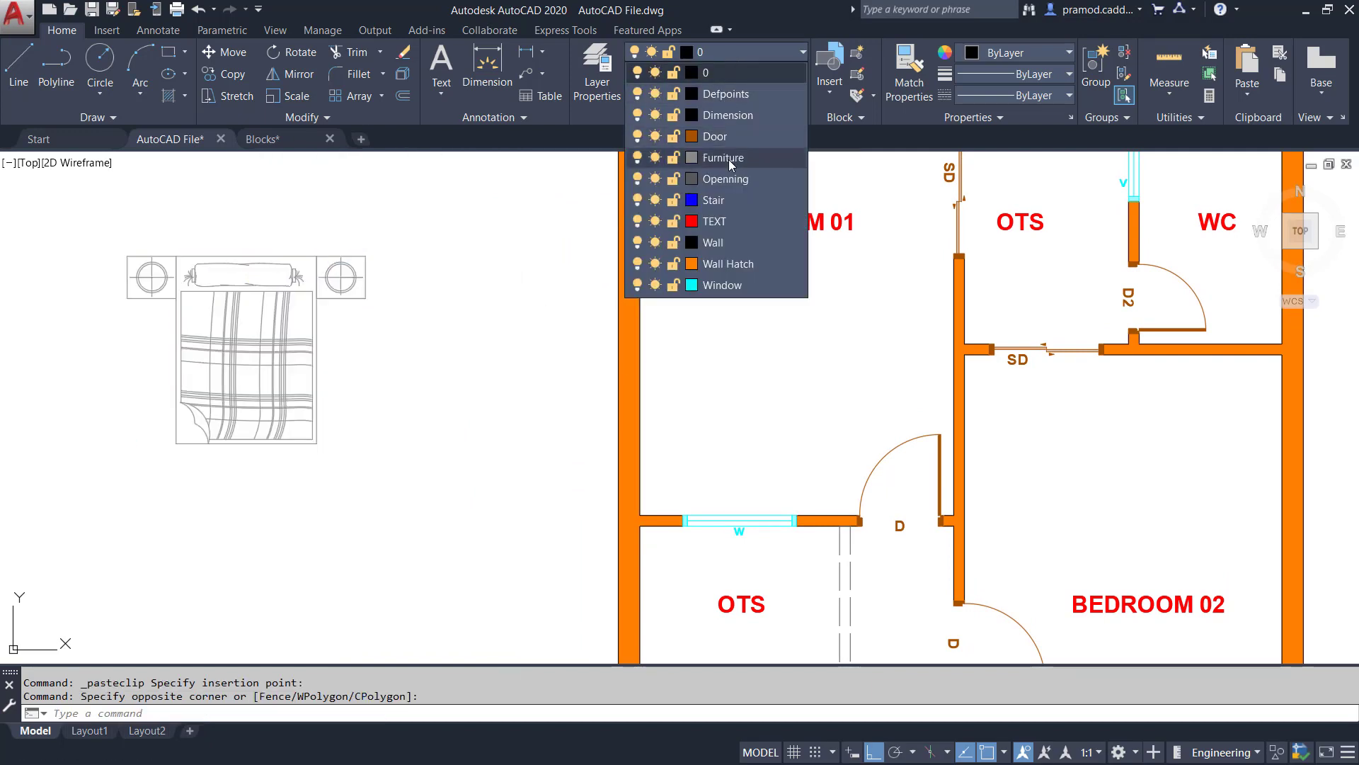
key(Escape)
key(Escape)
Move the bed by its upper-left corner into the upper-left inner corner of Bedroom 01
scroll(476, 255, down, 2)
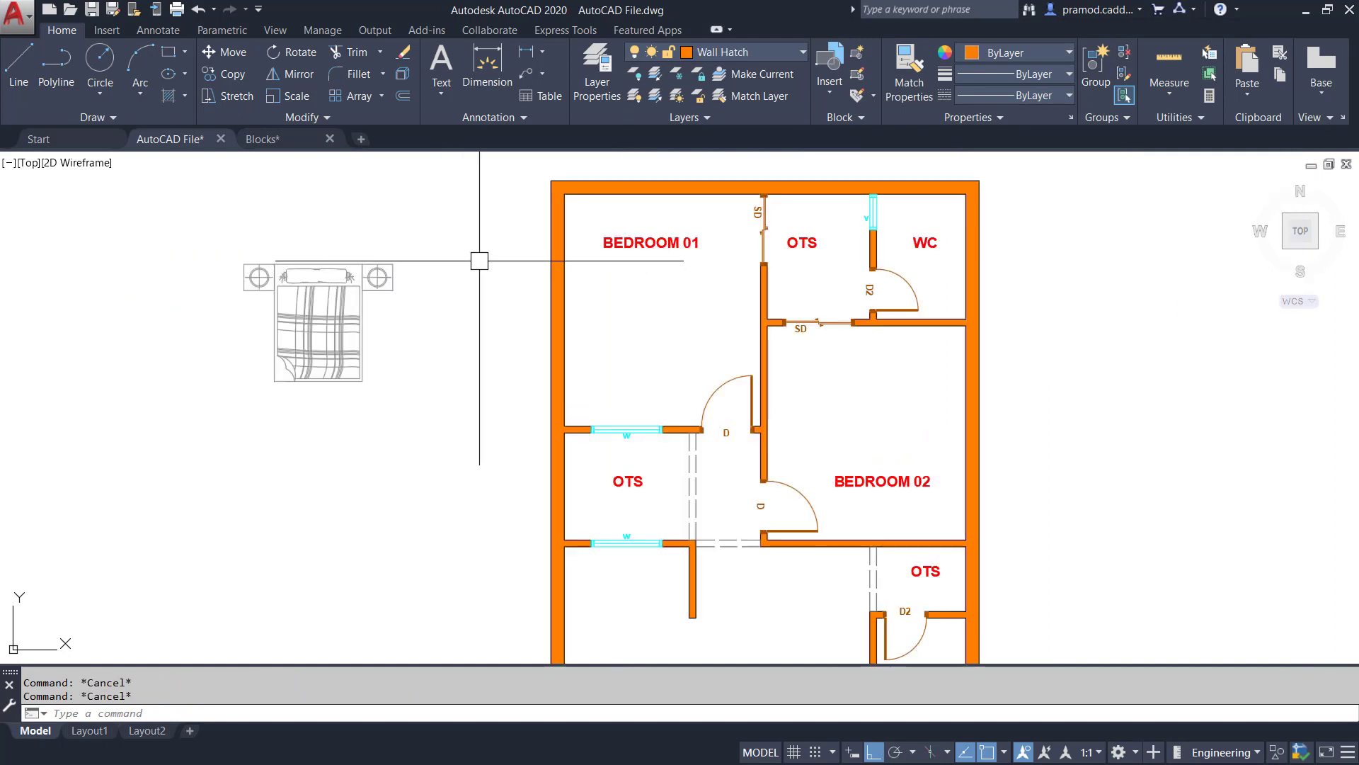
scroll(403, 286, up, 2)
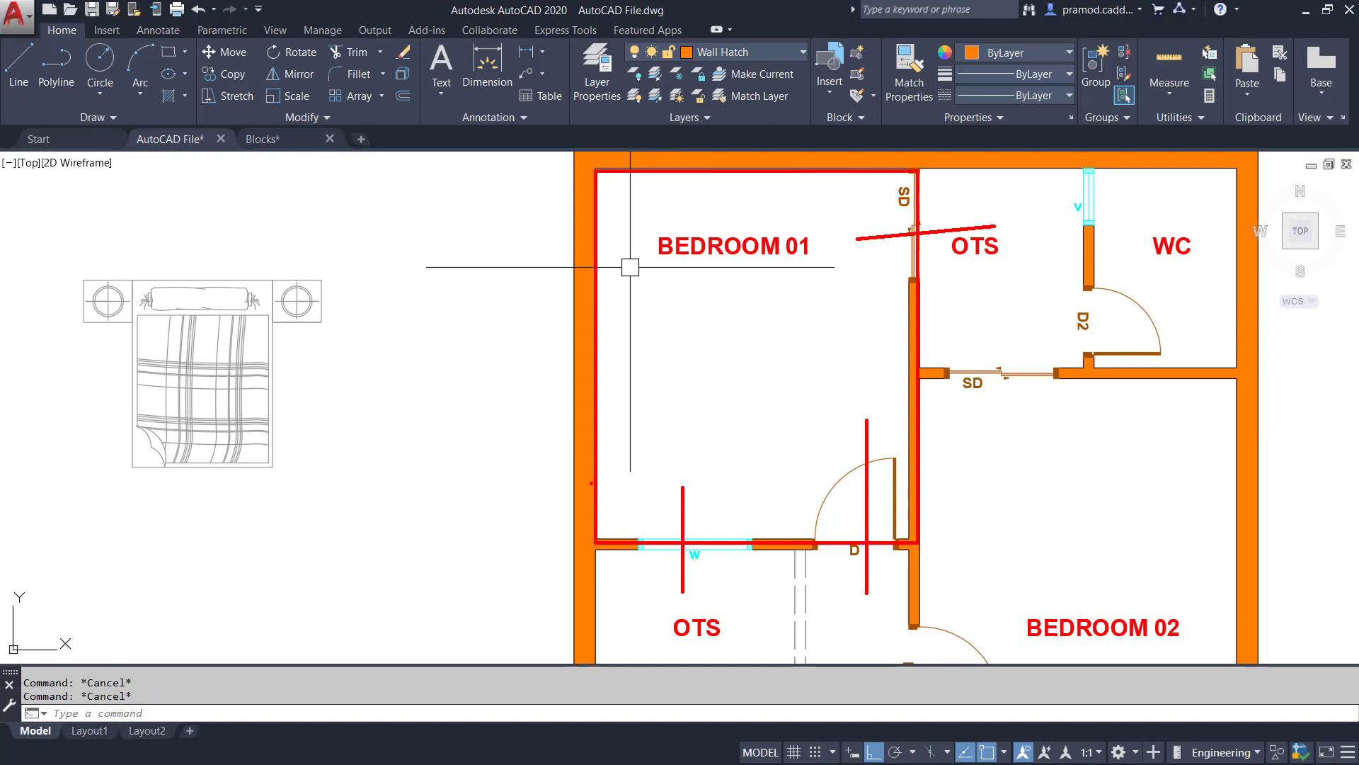
click(237, 288)
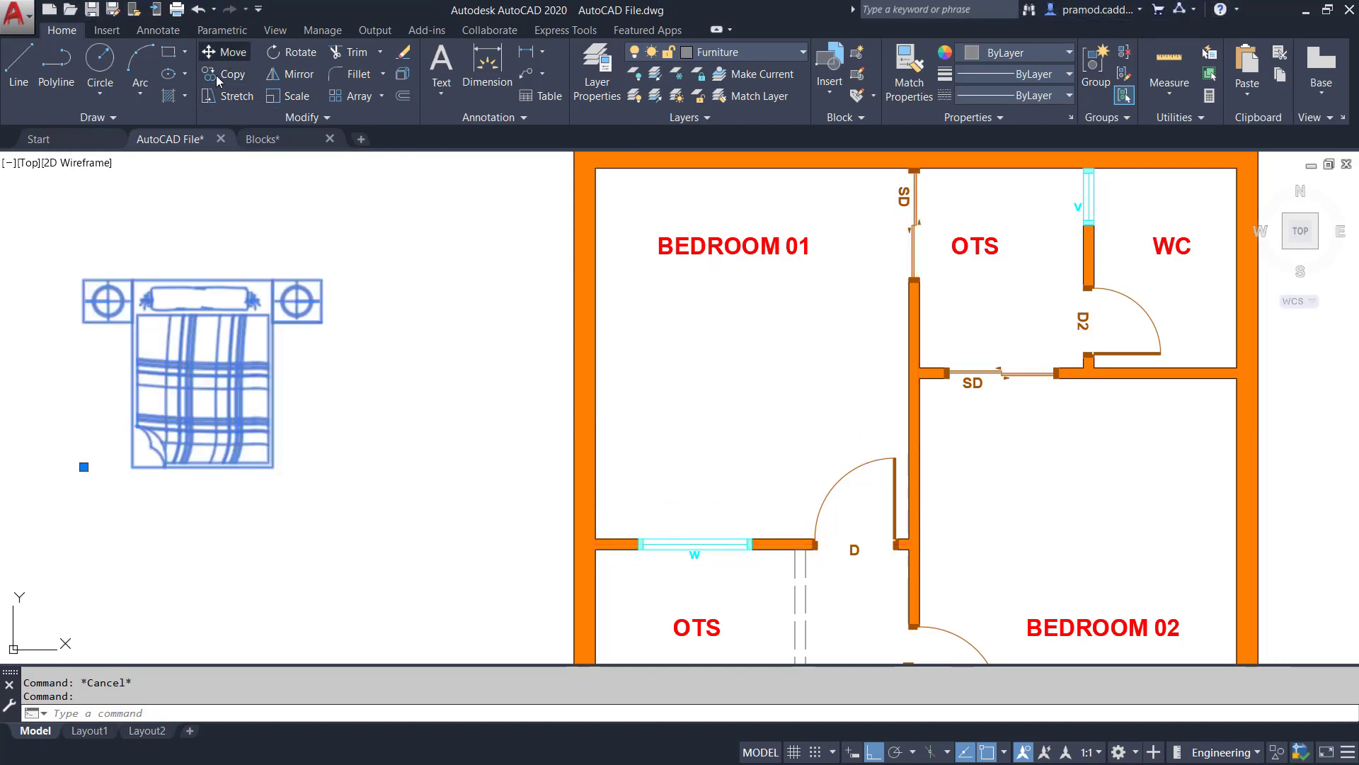
click(226, 52)
click(83, 280)
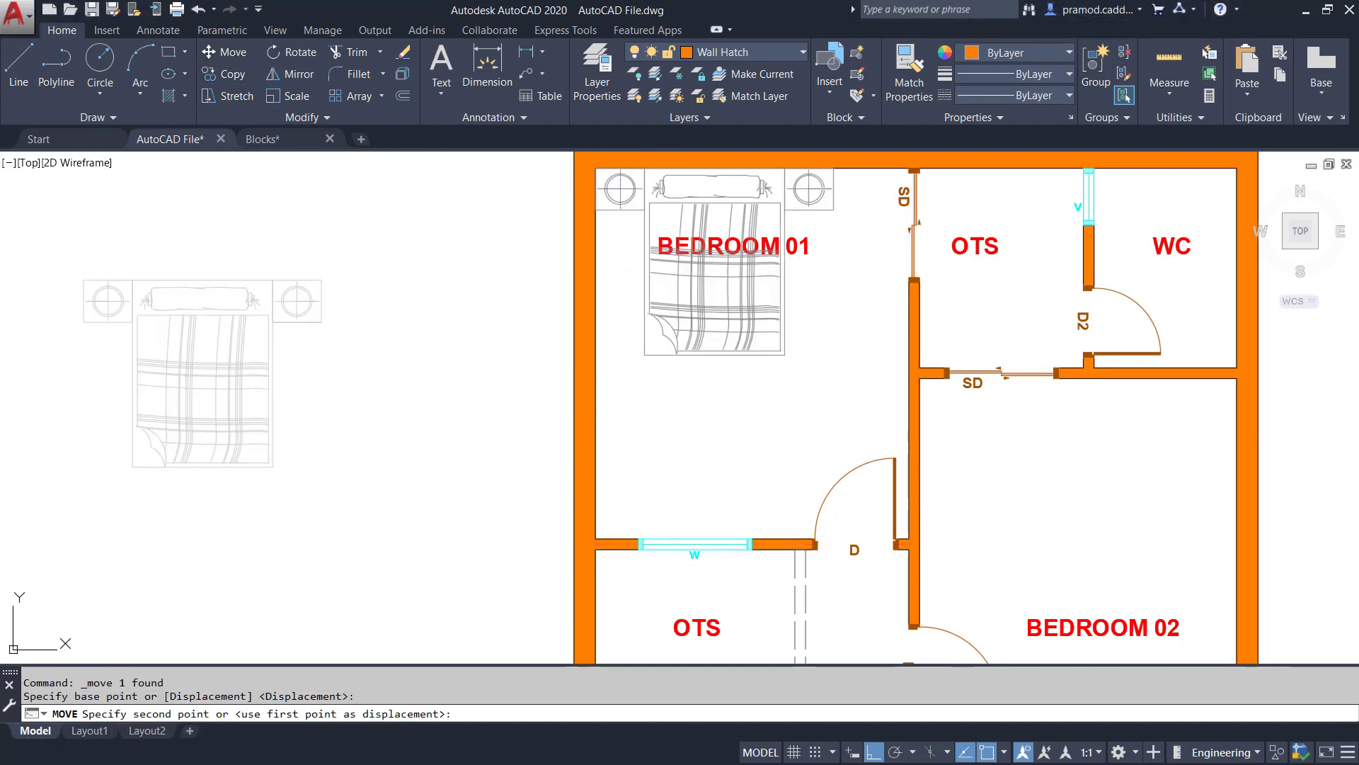
click(596, 168)
mouse_move(766, 333)
middle_down()
mouse_move(728, 354)
mouse_move(628, 364)
middle_up()
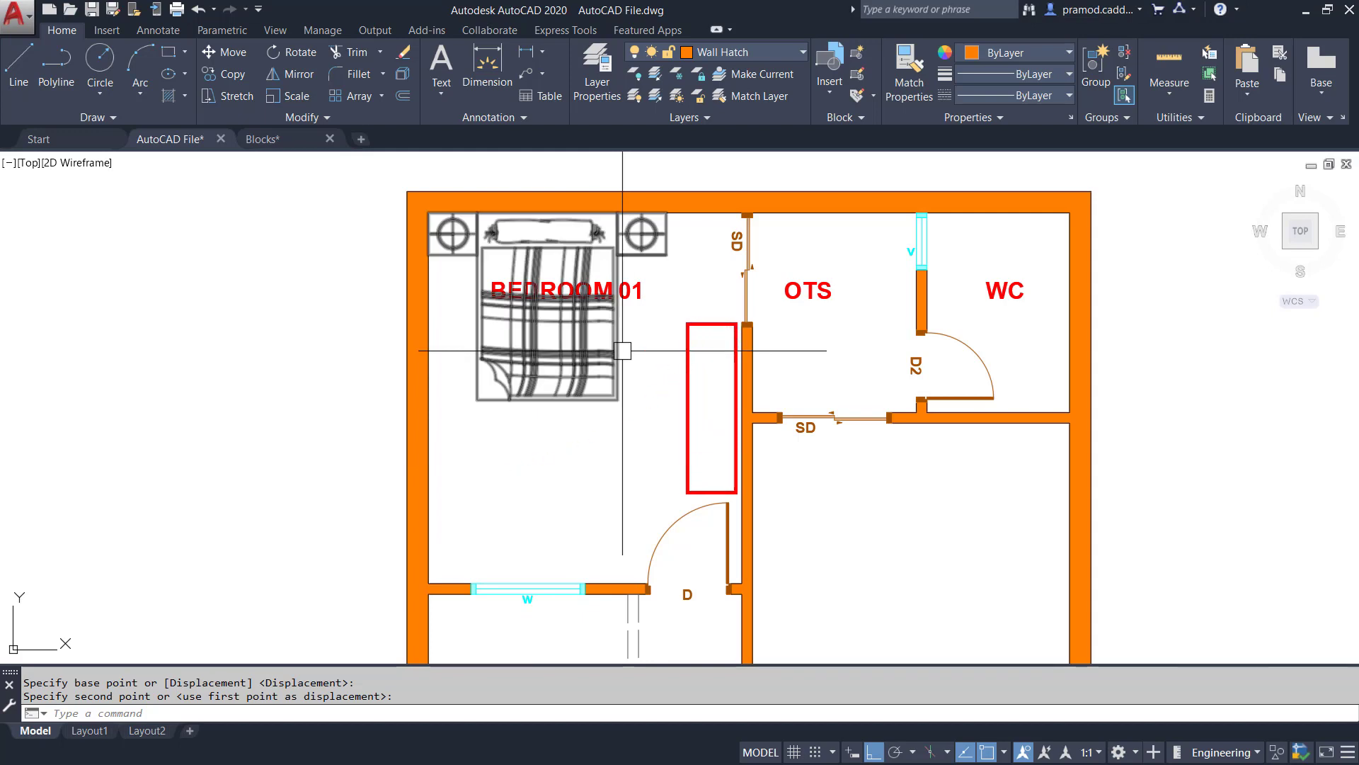
Rotate the bed 270 degrees so its headboard faces the right wall of Bedroom 01
key(Escape)
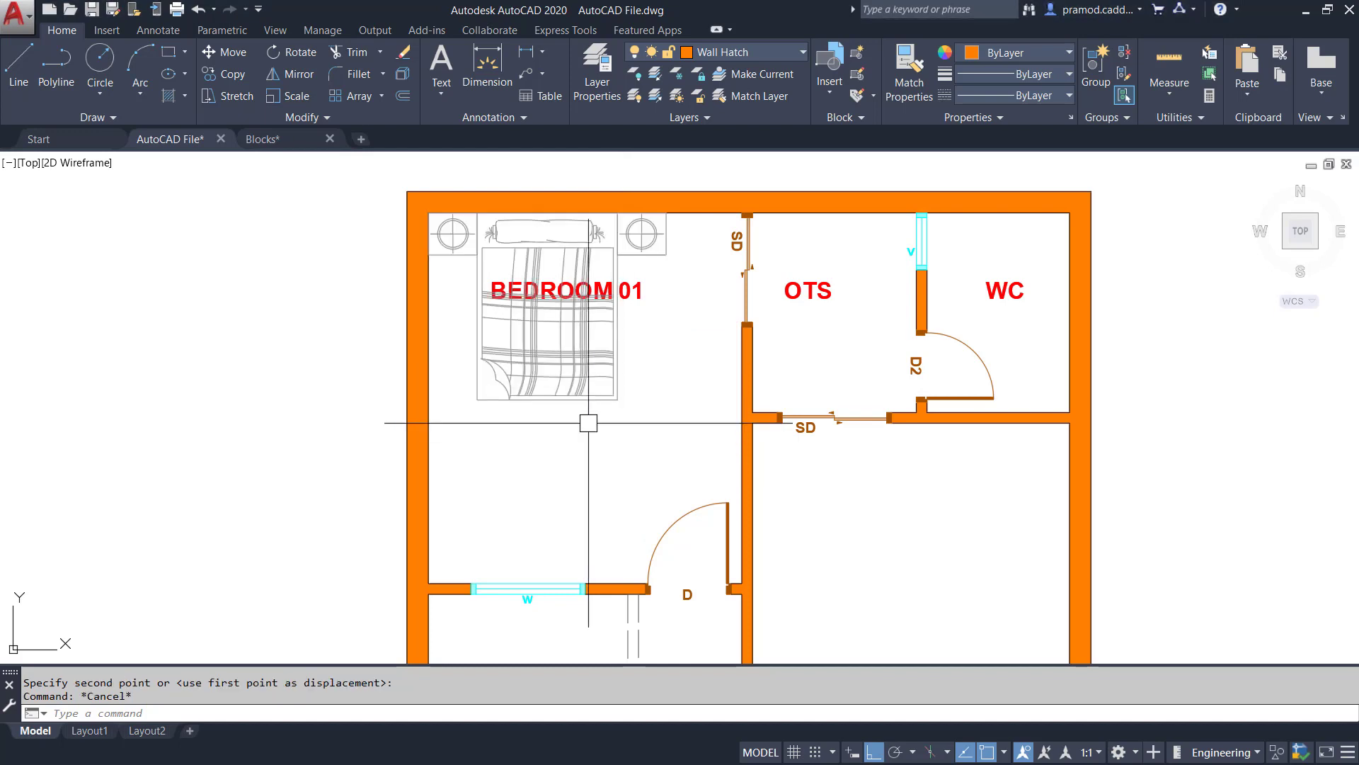
click(586, 396)
text(ro)
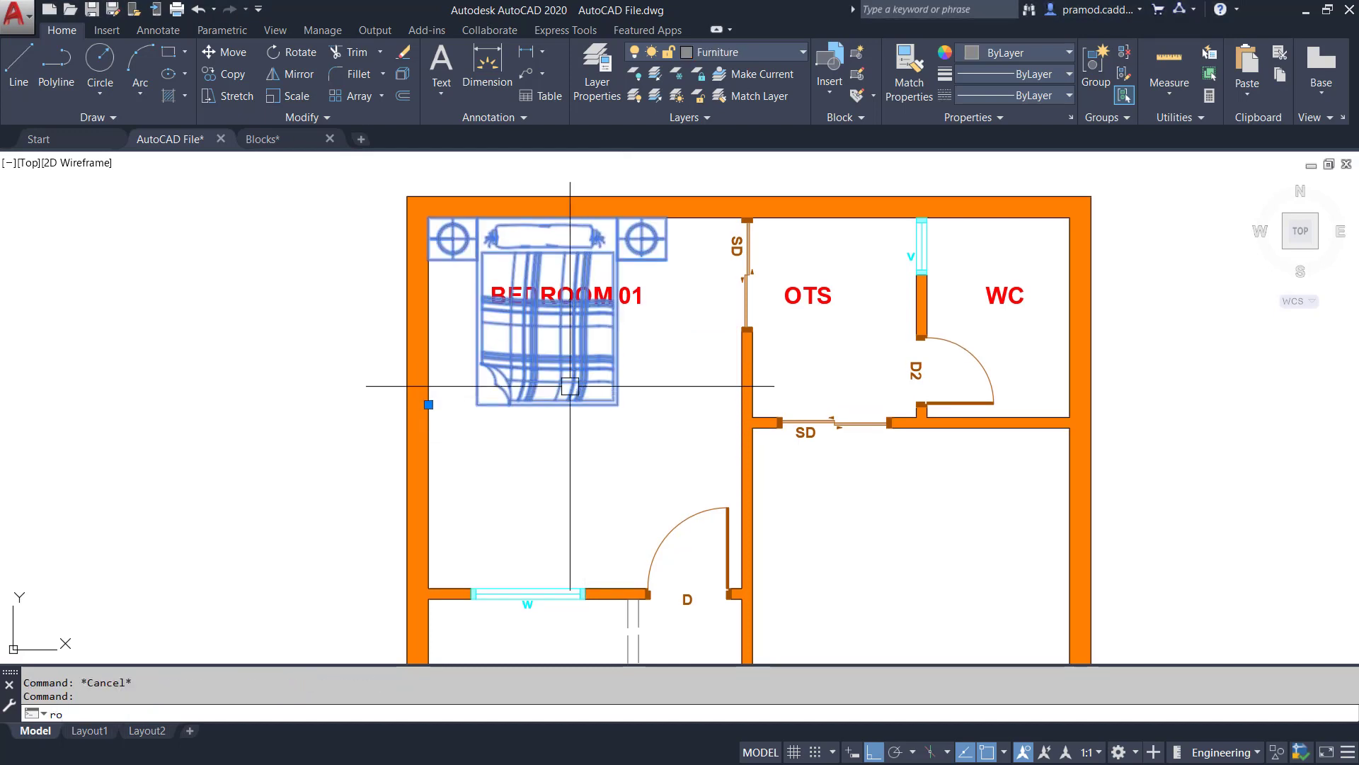
key(Return)
click(560, 361)
click(494, 371)
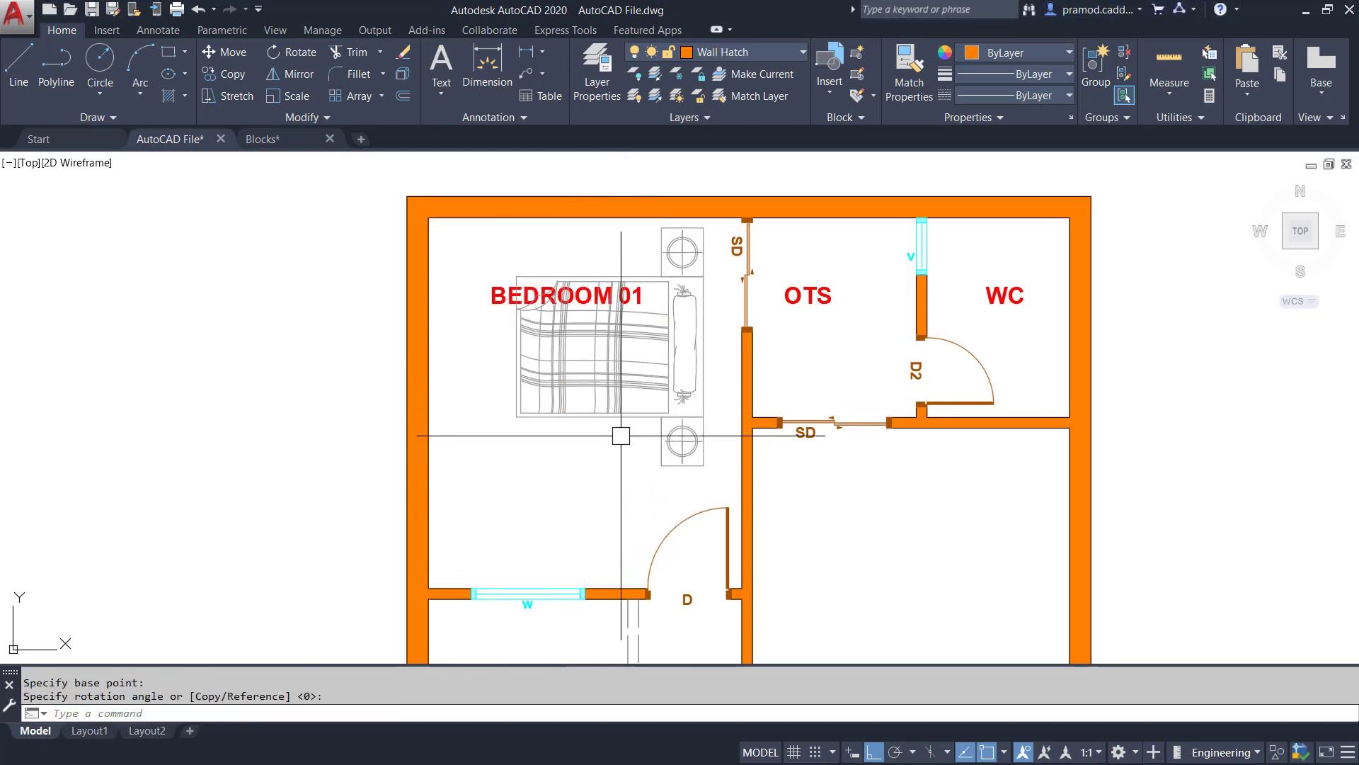
Move the bed by its lower bedside table corner against the right wall of Bedroom 01, above the door swing
drag(622, 439, 622, 442)
text(m)
key(Return)
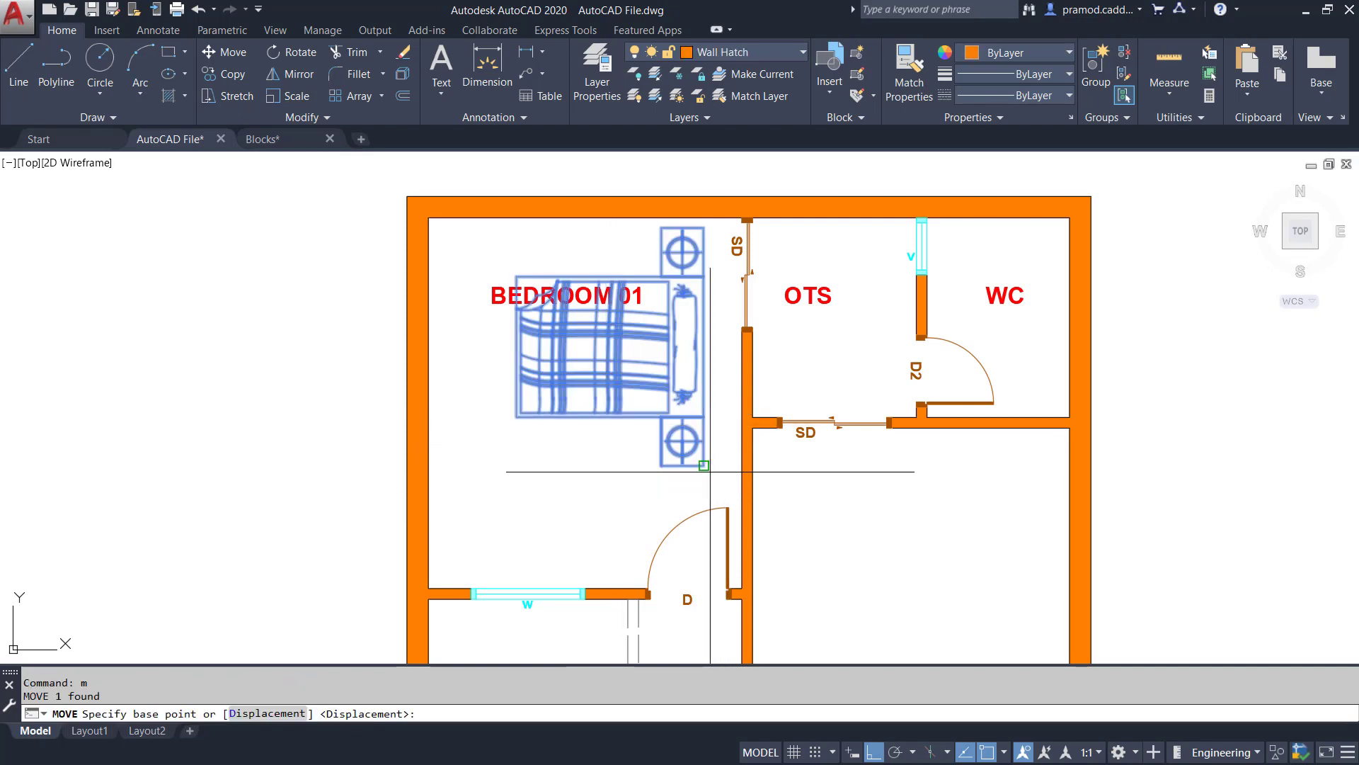
click(705, 468)
click(742, 486)
key(Escape)
middle_drag(694, 506, 670, 388)
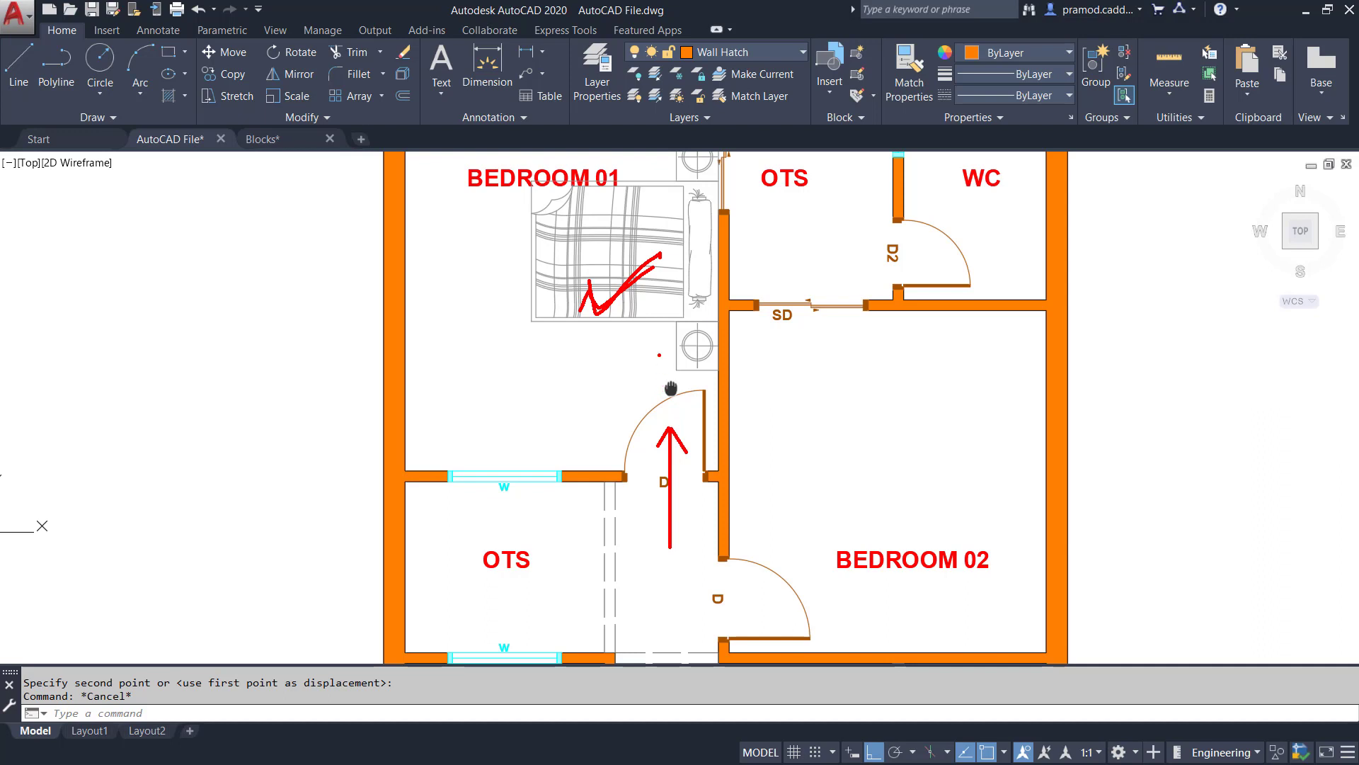
middle_drag(658, 350, 671, 412)
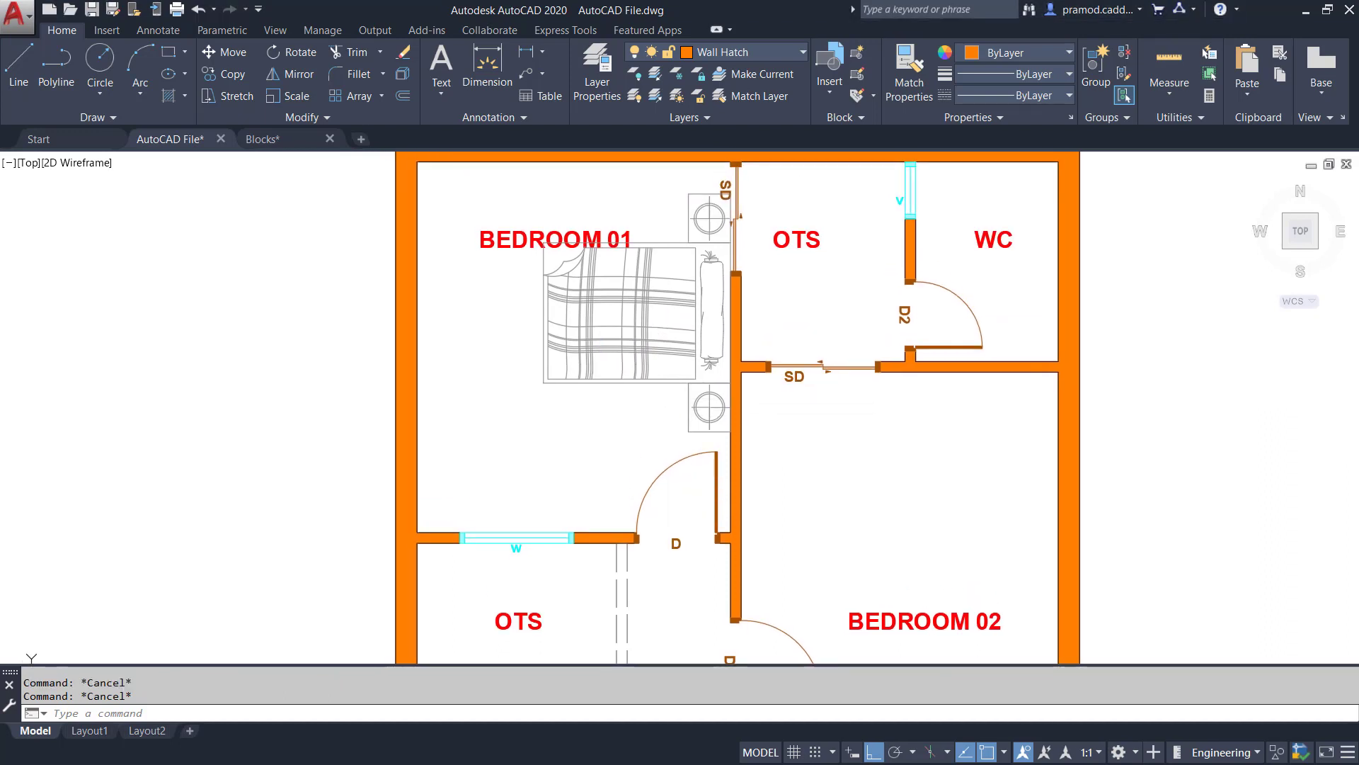
Rotate the bed another 270 degrees so its headboard faces the window wall of Bedroom 01
click(628, 377)
text(ro)
key(Return)
click(673, 352)
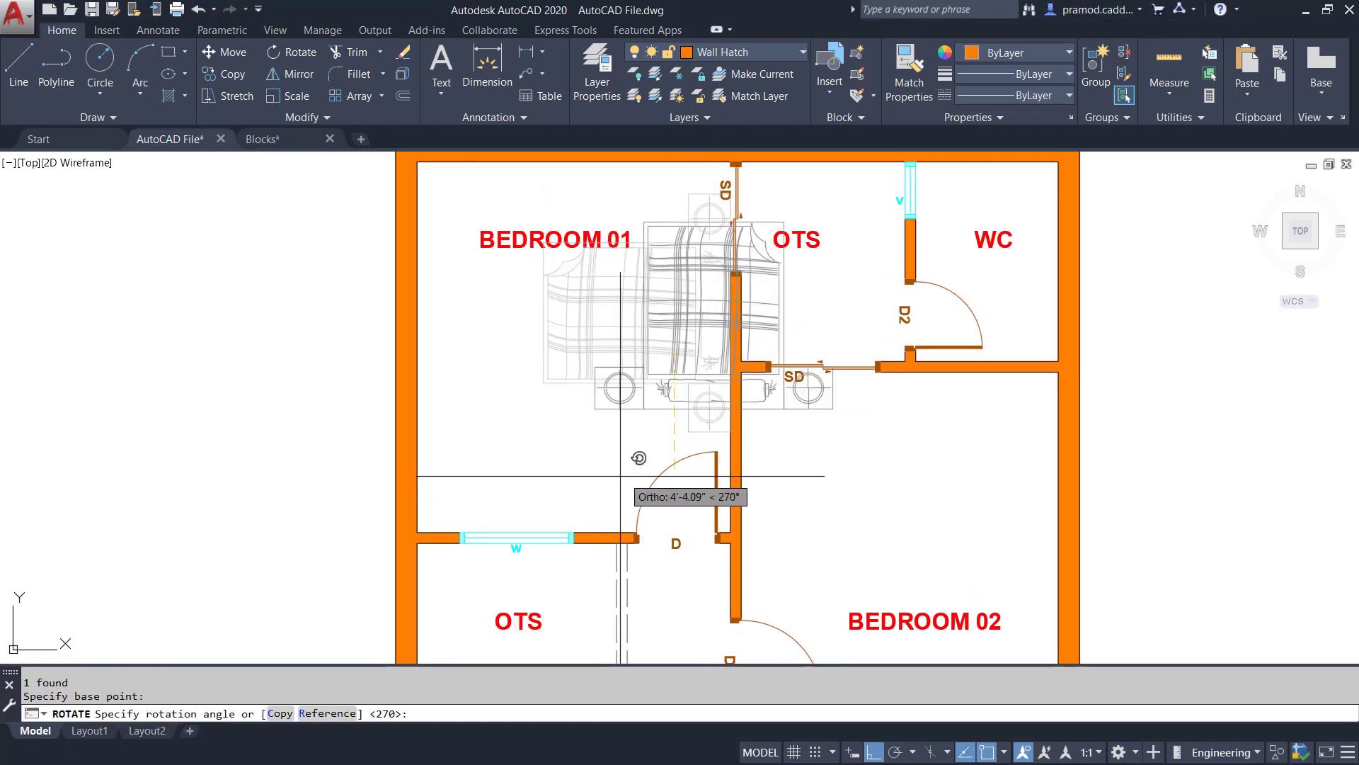
click(623, 414)
Move the bed by its lower-left corner into the lower-left inner corner of Bedroom 01
text(m)
key(Return)
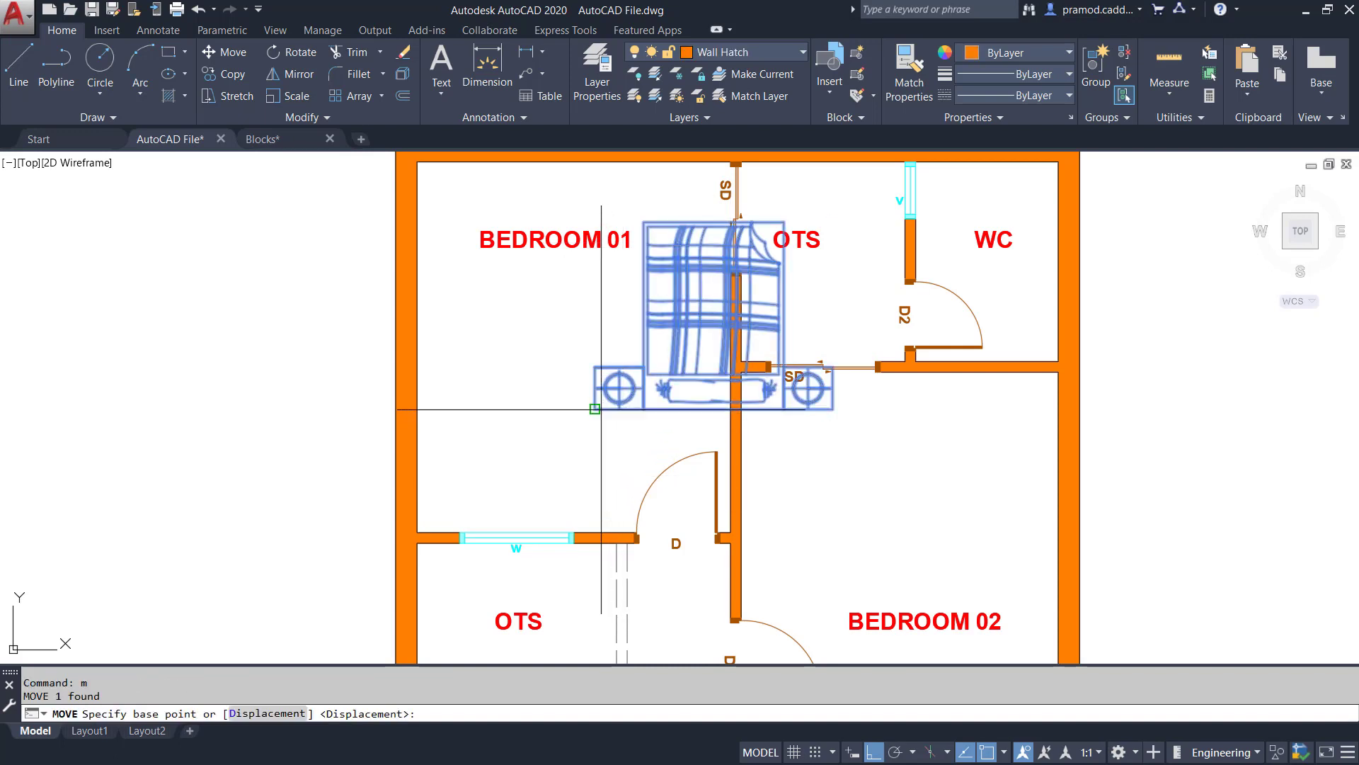
click(595, 410)
click(417, 531)
key(Escape)
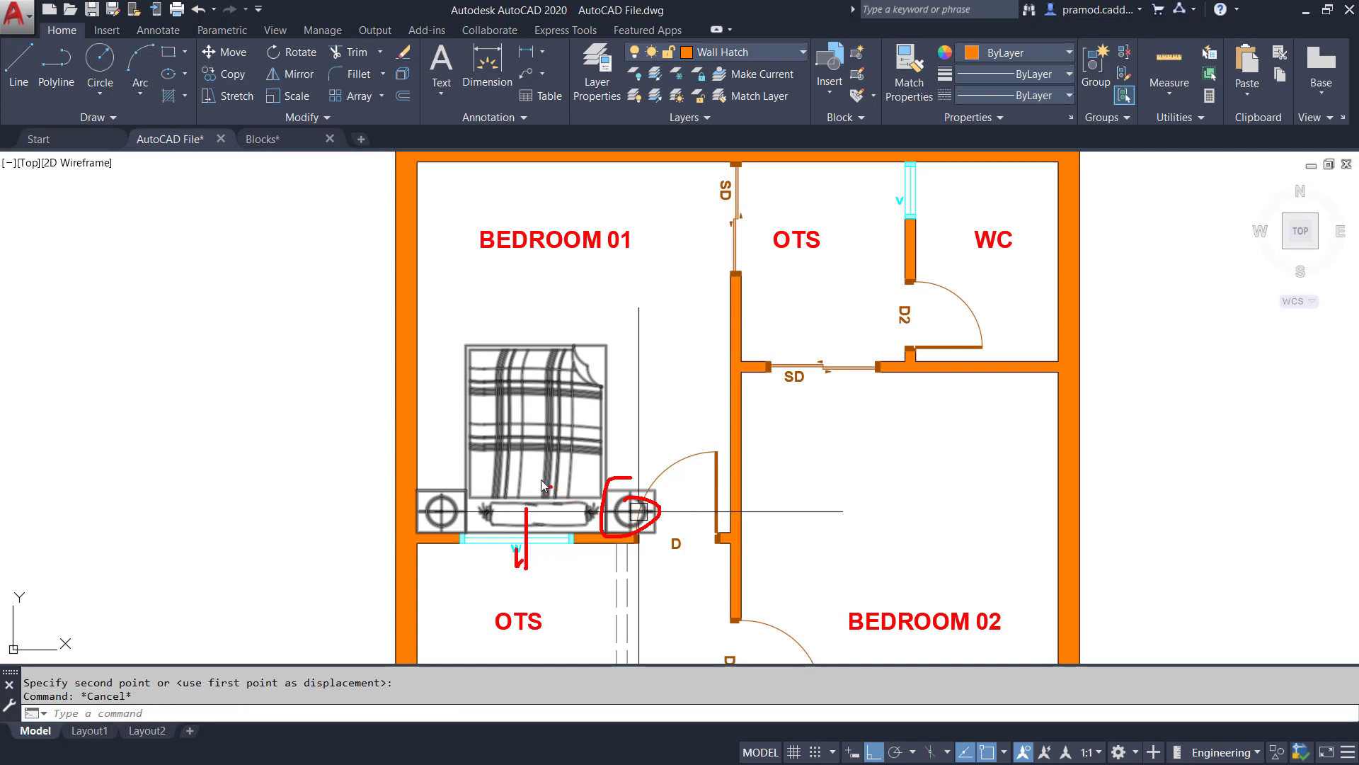
Rotate the bed 270 degrees again so its headboard faces the left outer wall of Bedroom 01
click(516, 440)
text(ro)
key(Return)
click(523, 425)
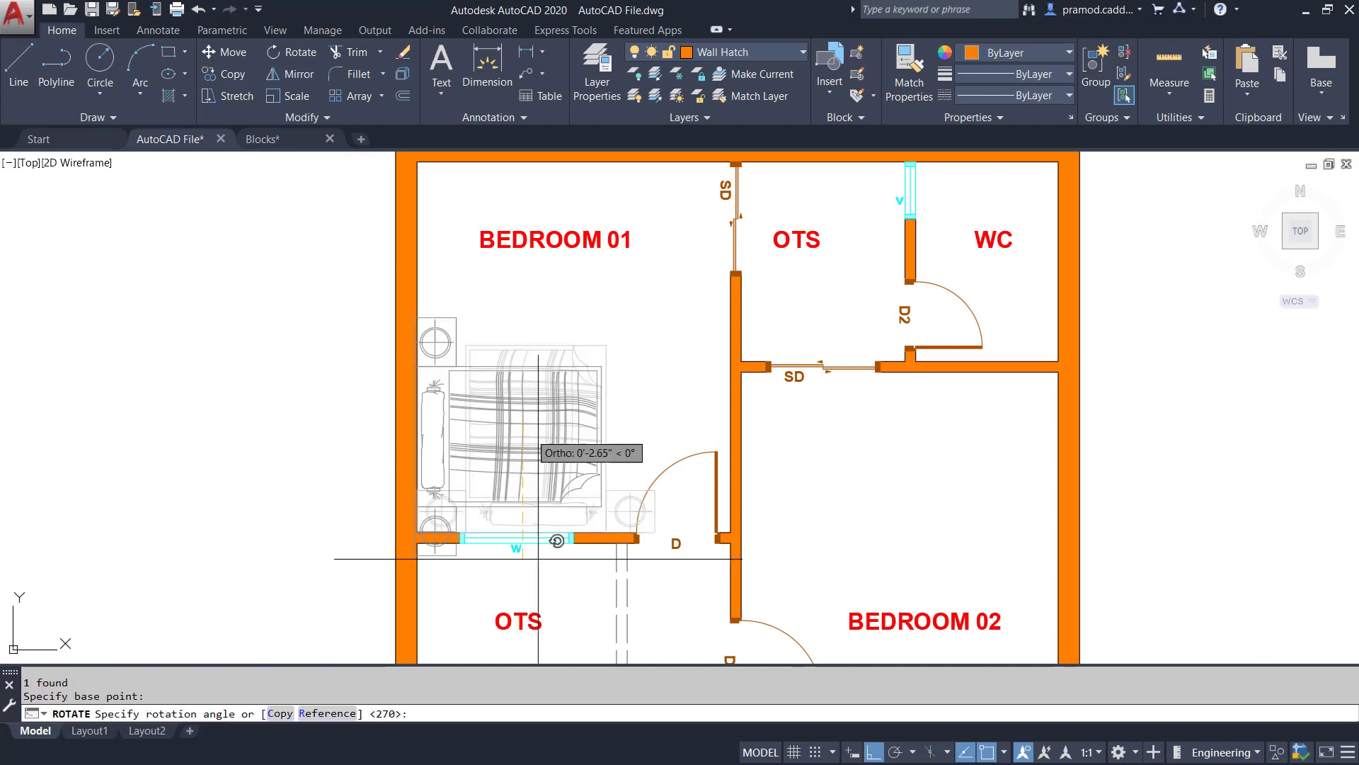
click(538, 596)
Move the bed straight up so its lower bedside table clears the window wall
click(538, 464)
text(m)
key(Return)
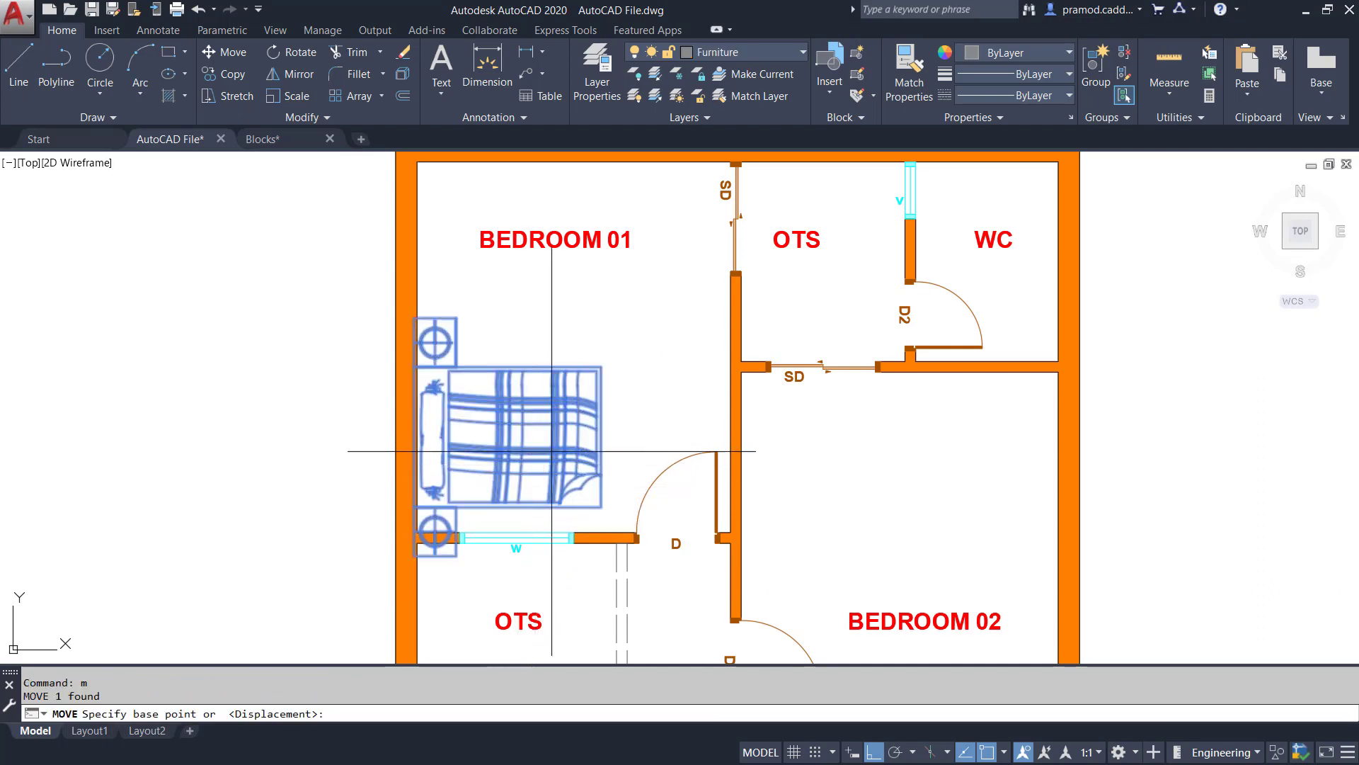
click(551, 451)
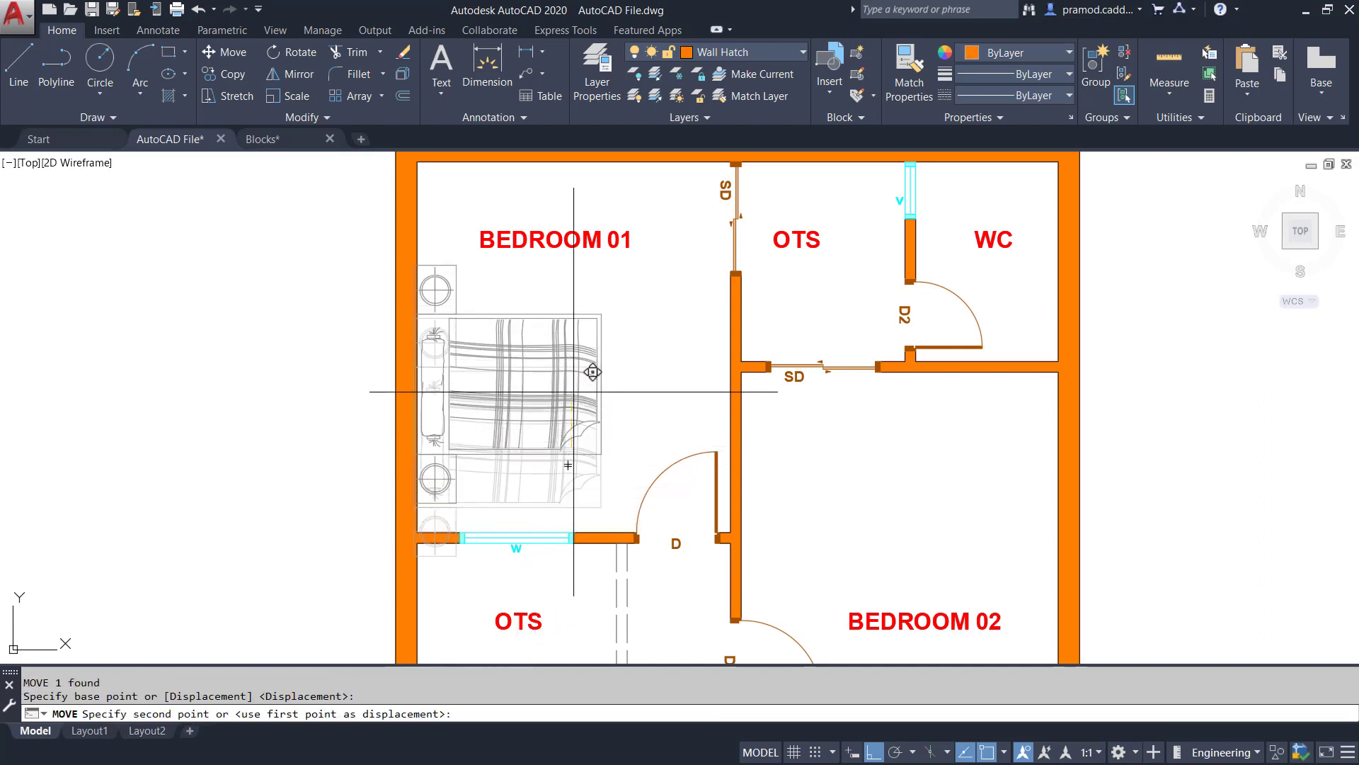
click(623, 386)
Move the bed horizontally so its bedside table corner sits flush with the inner face of the left wall
click(447, 382)
text(m)
key(Return)
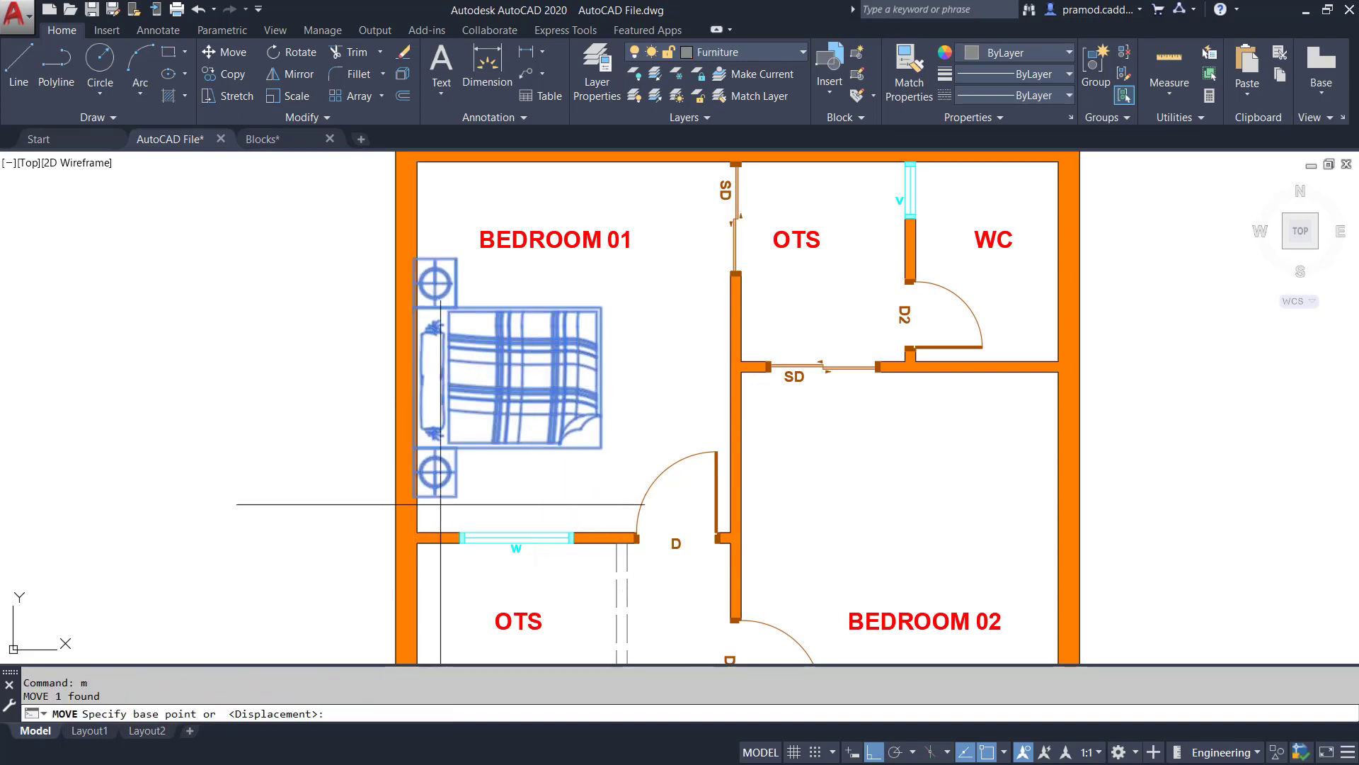
scroll(425, 499, up, 6)
click(415, 495)
click(418, 496)
scroll(419, 495, down, 6)
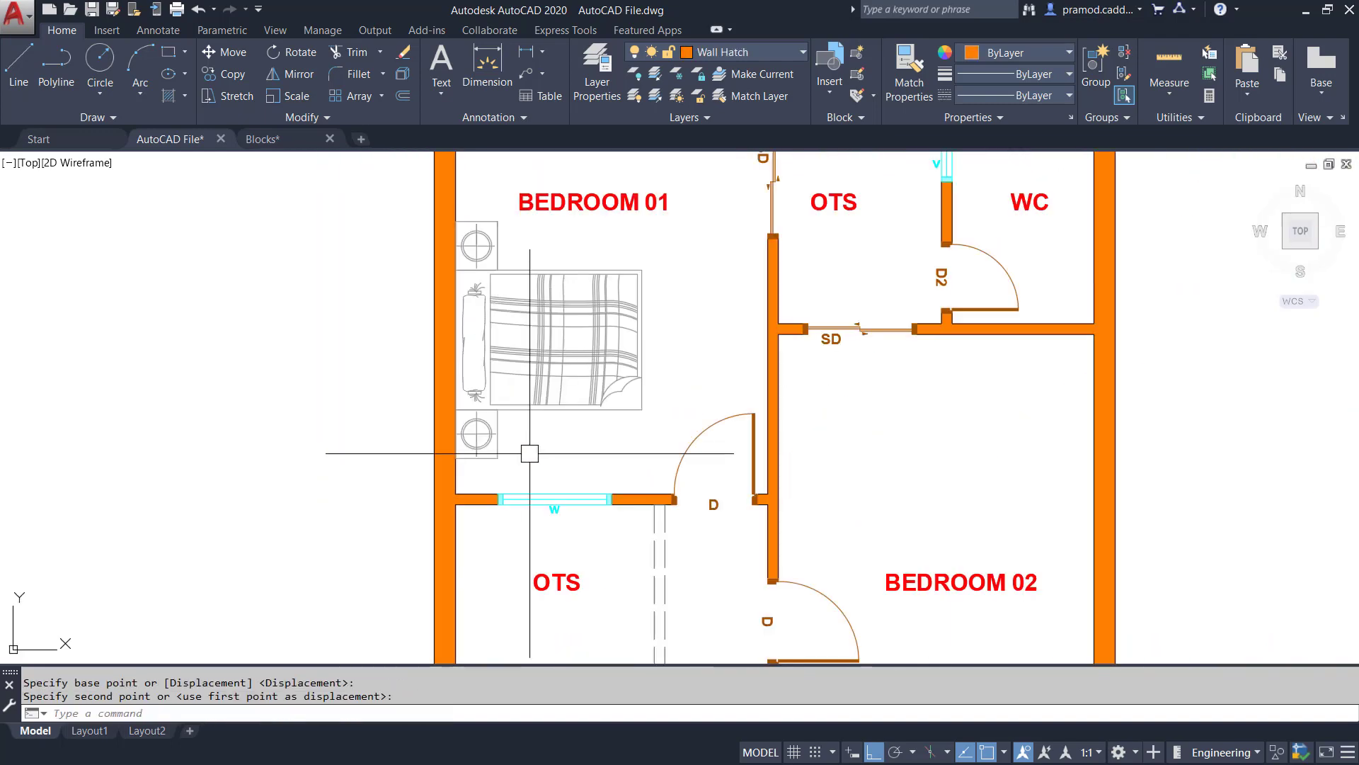
middle_drag(564, 434, 535, 465)
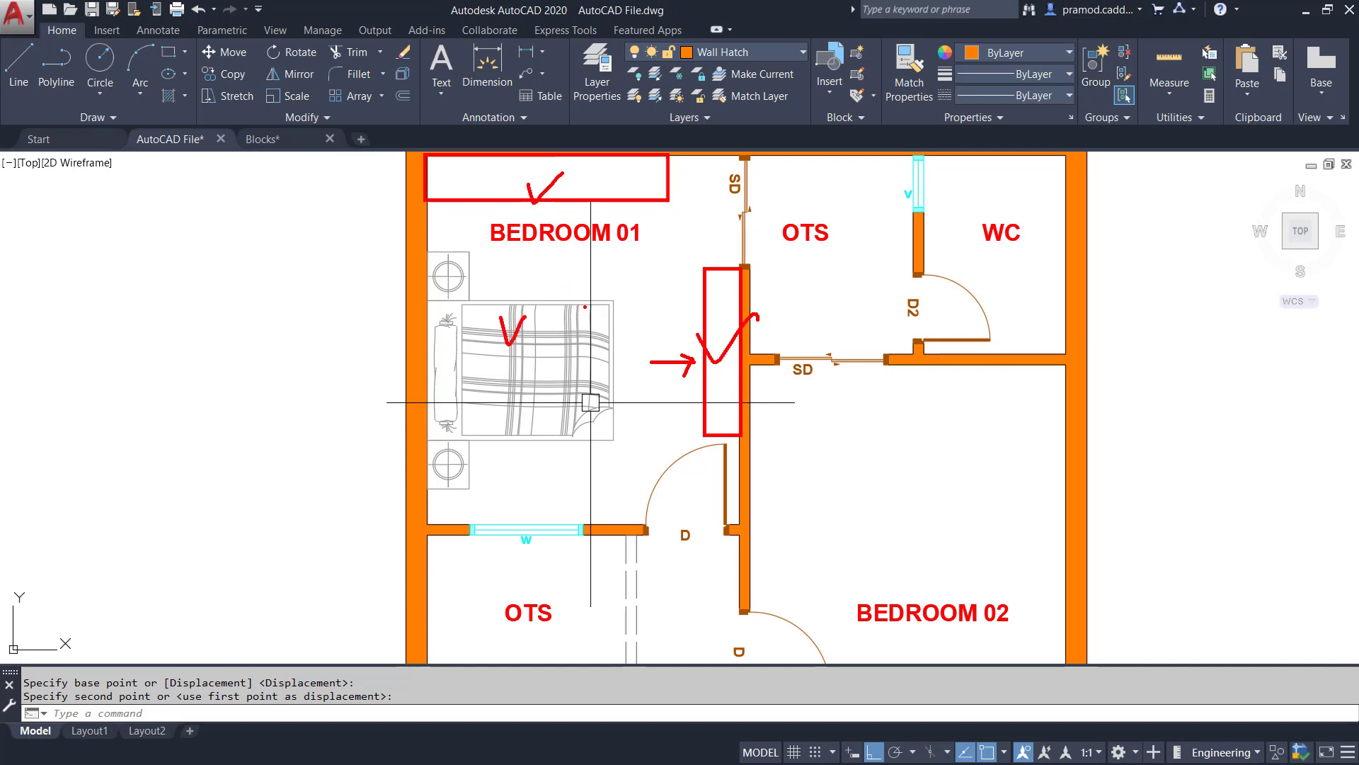
drag(506, 486, 514, 490)
drag(636, 457, 622, 468)
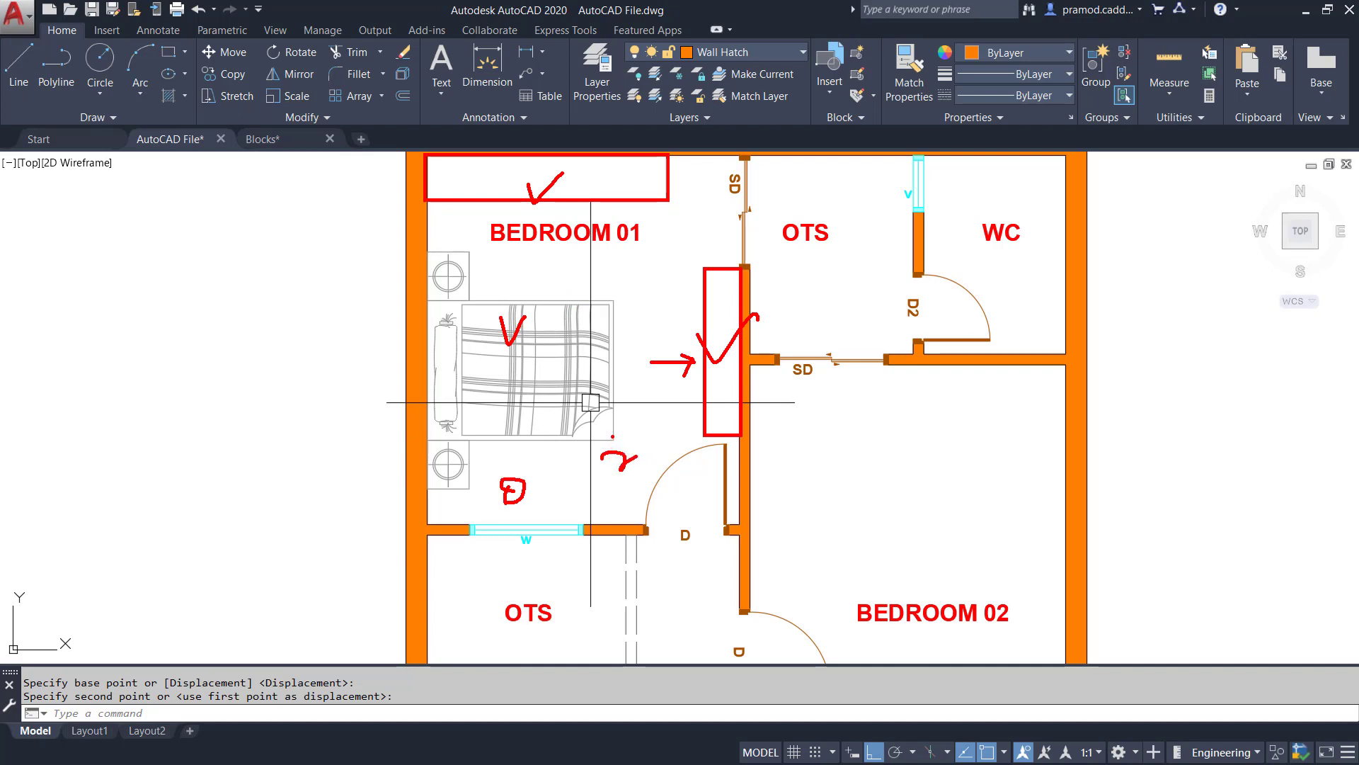
drag(555, 267, 671, 501)
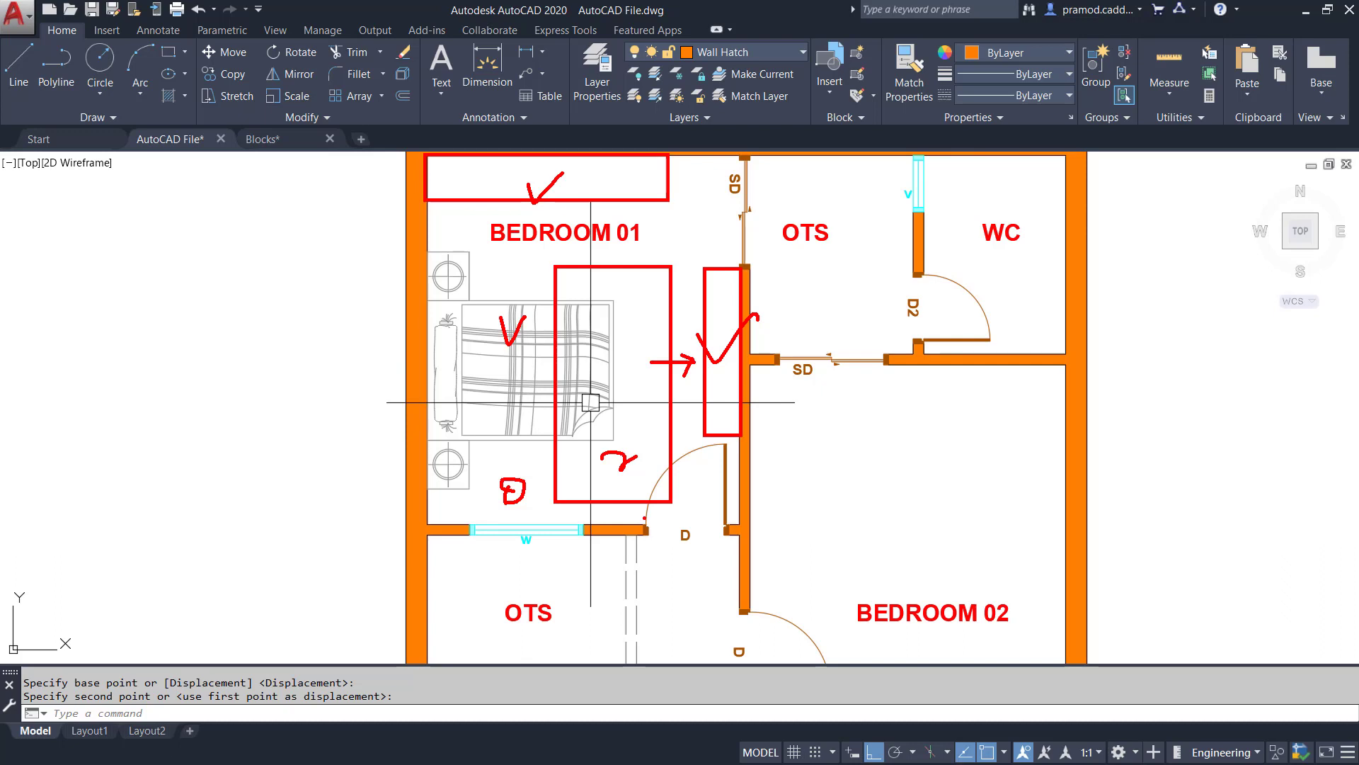
key(Escape)
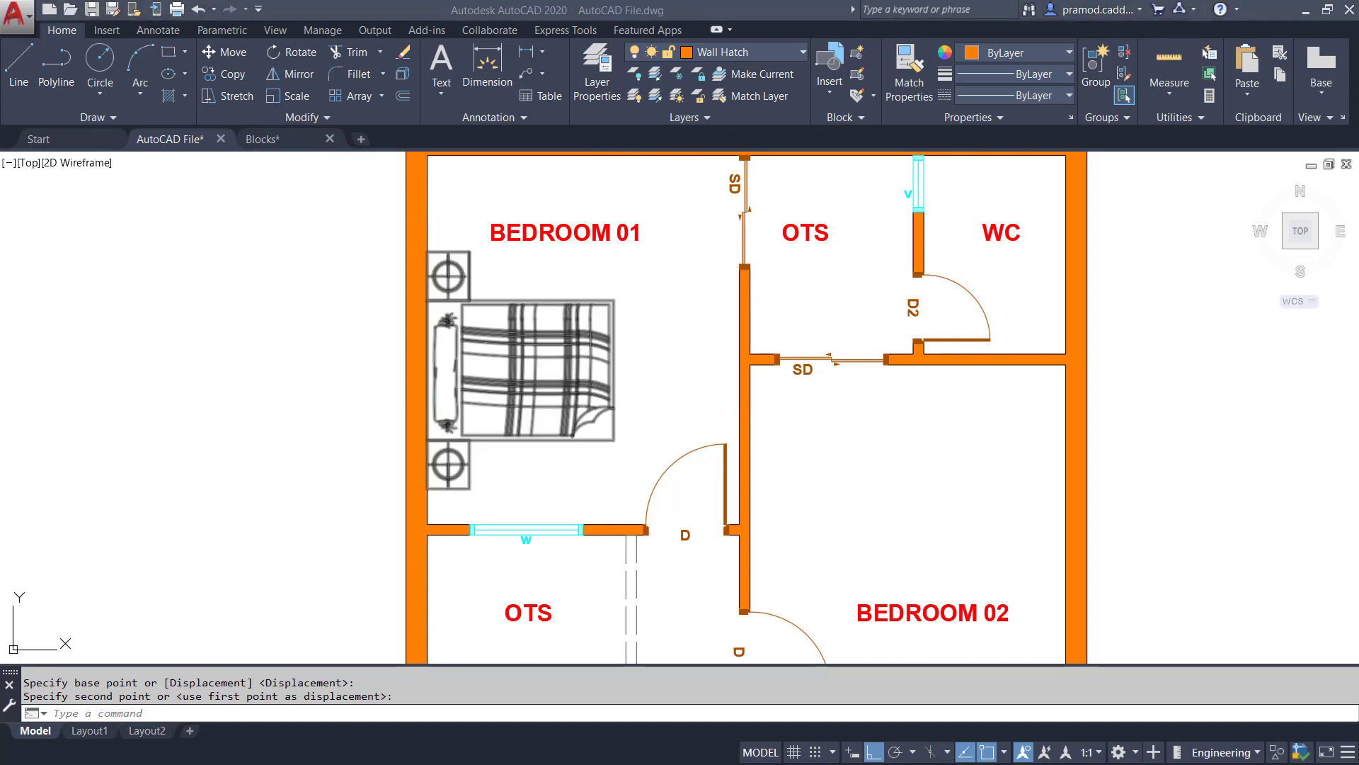
Examine Bedroom 02's walls, doors and adjoining OTS and WC to judge where its bed, wardrobe and window fit
scroll(524, 375, down, 2)
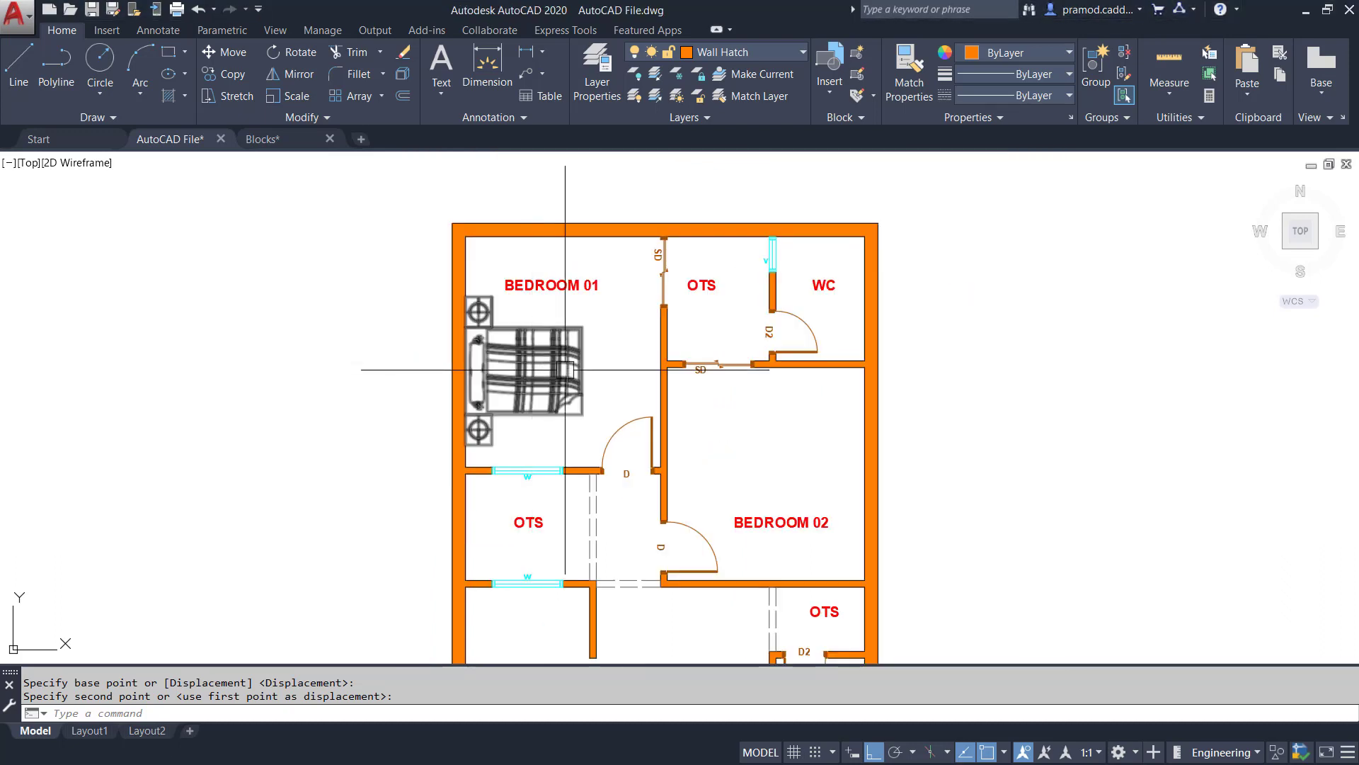
scroll(548, 371, up, 2)
scroll(595, 328, down, 2)
middle_drag(653, 340, 539, 274)
scroll(677, 338, up, 2)
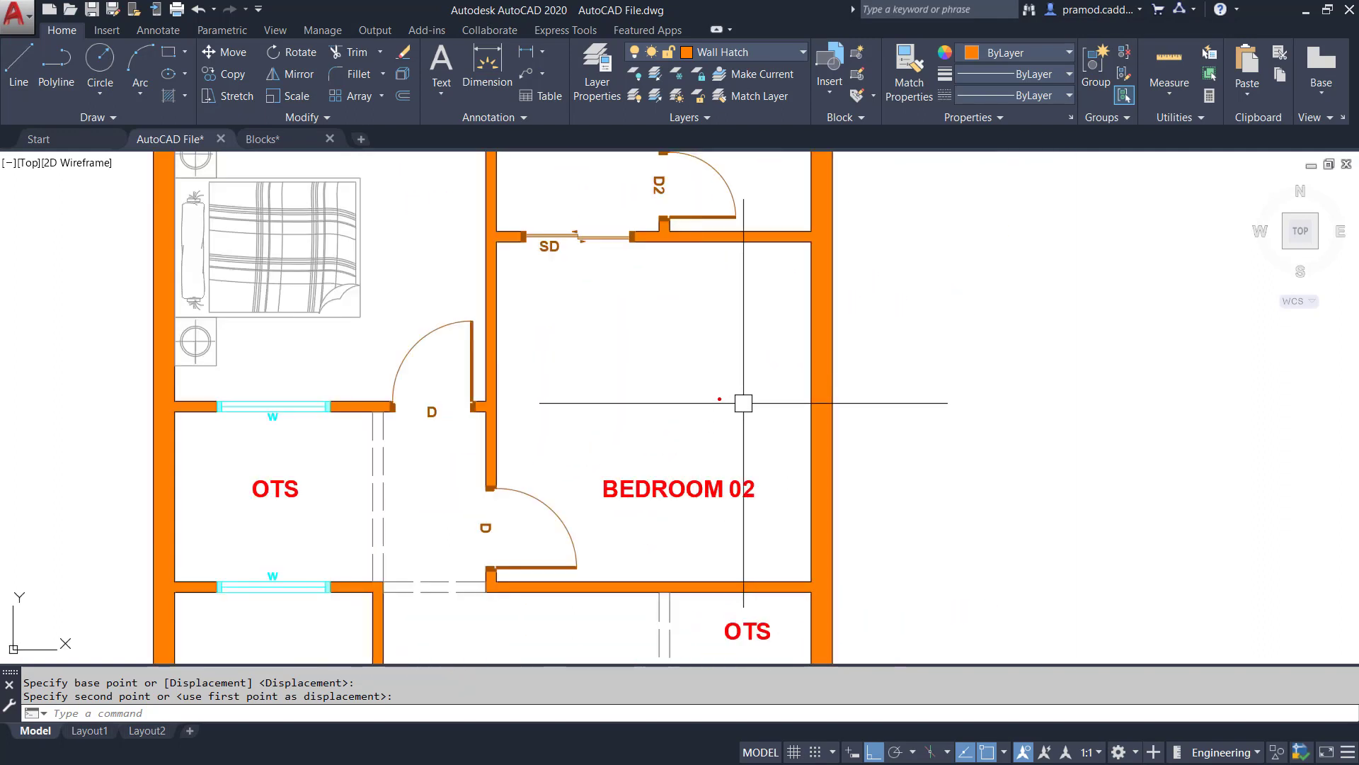
ctrl+drag(779, 473, 803, 484)
ctrl+drag(764, 336, 825, 462)
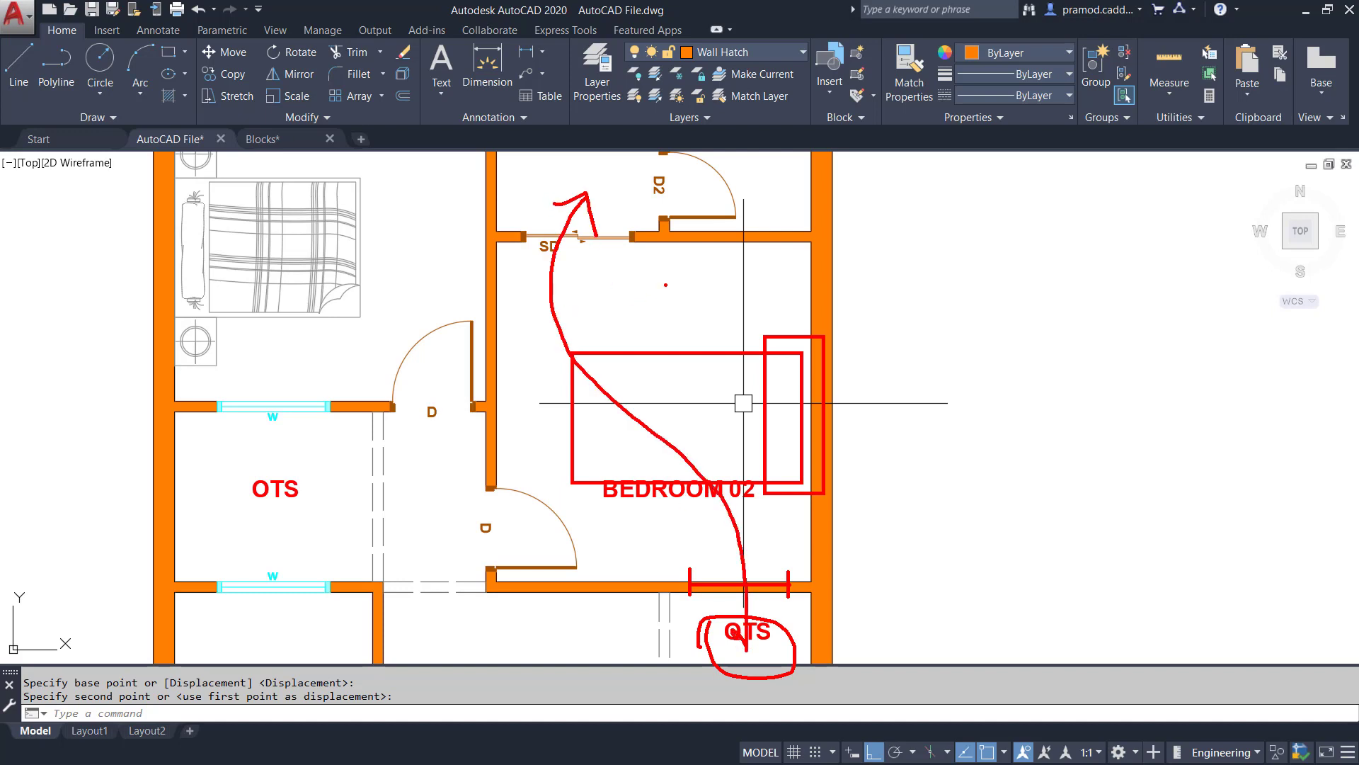
mouse_move(717, 296)
mouse_down()
mouse_move(786, 304)
mouse_move(811, 292)
mouse_up()
drag(495, 296, 540, 418)
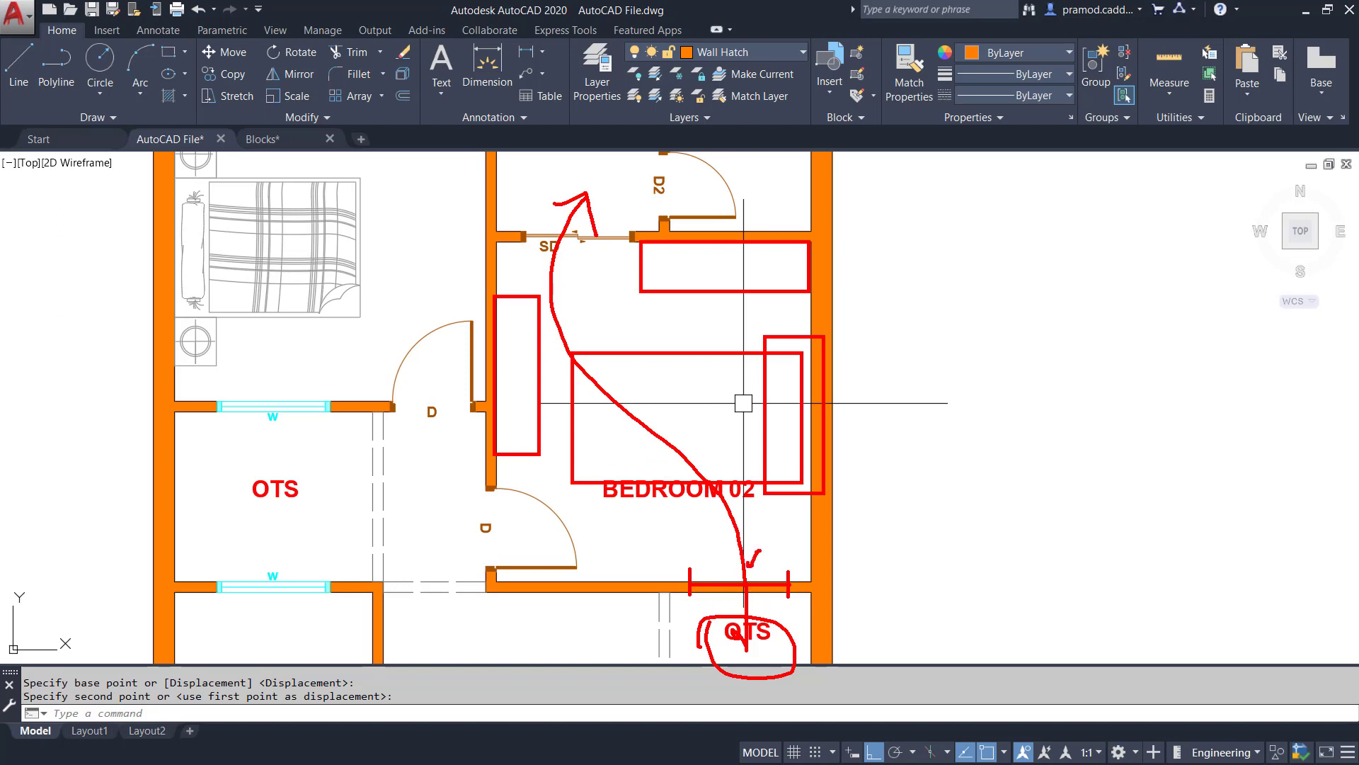
key(Escape)
key(Escape)
scroll(743, 470, down, 3)
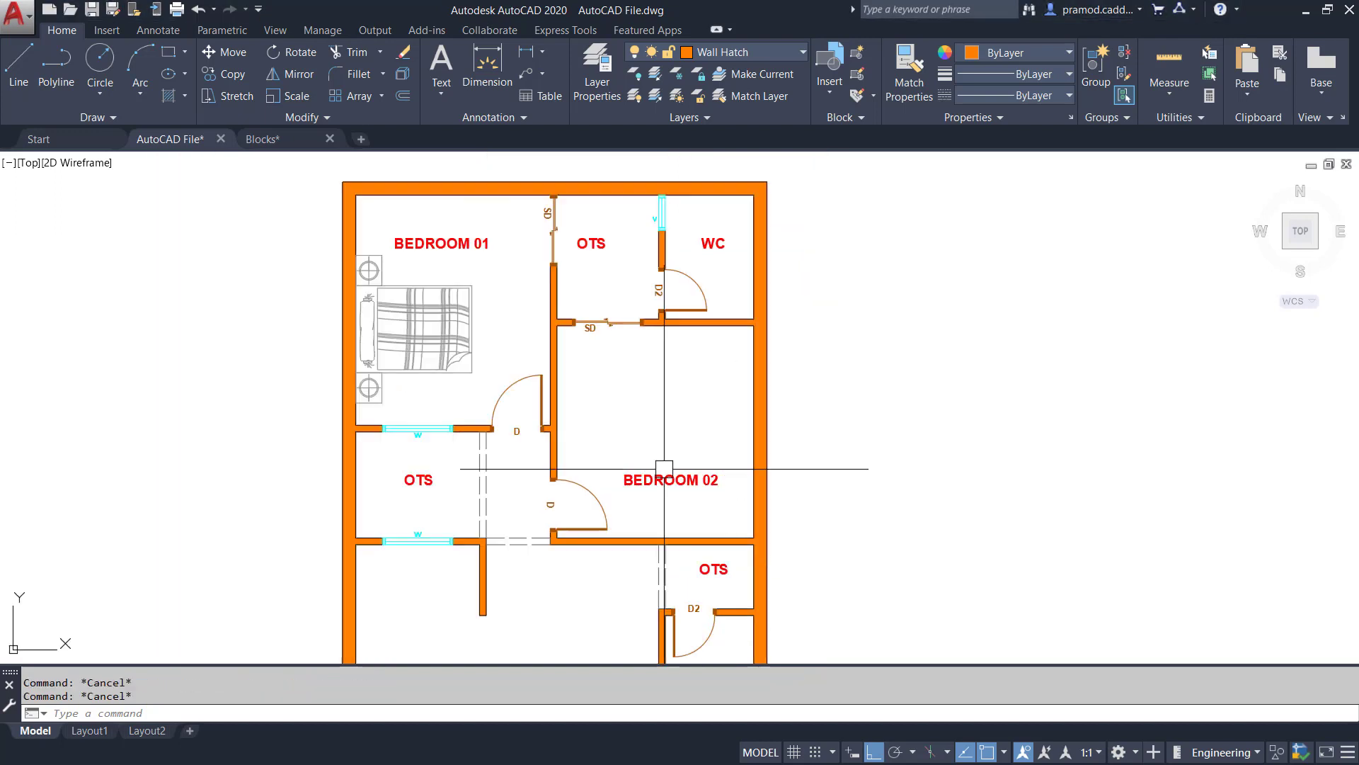
scroll(729, 570, up, 3)
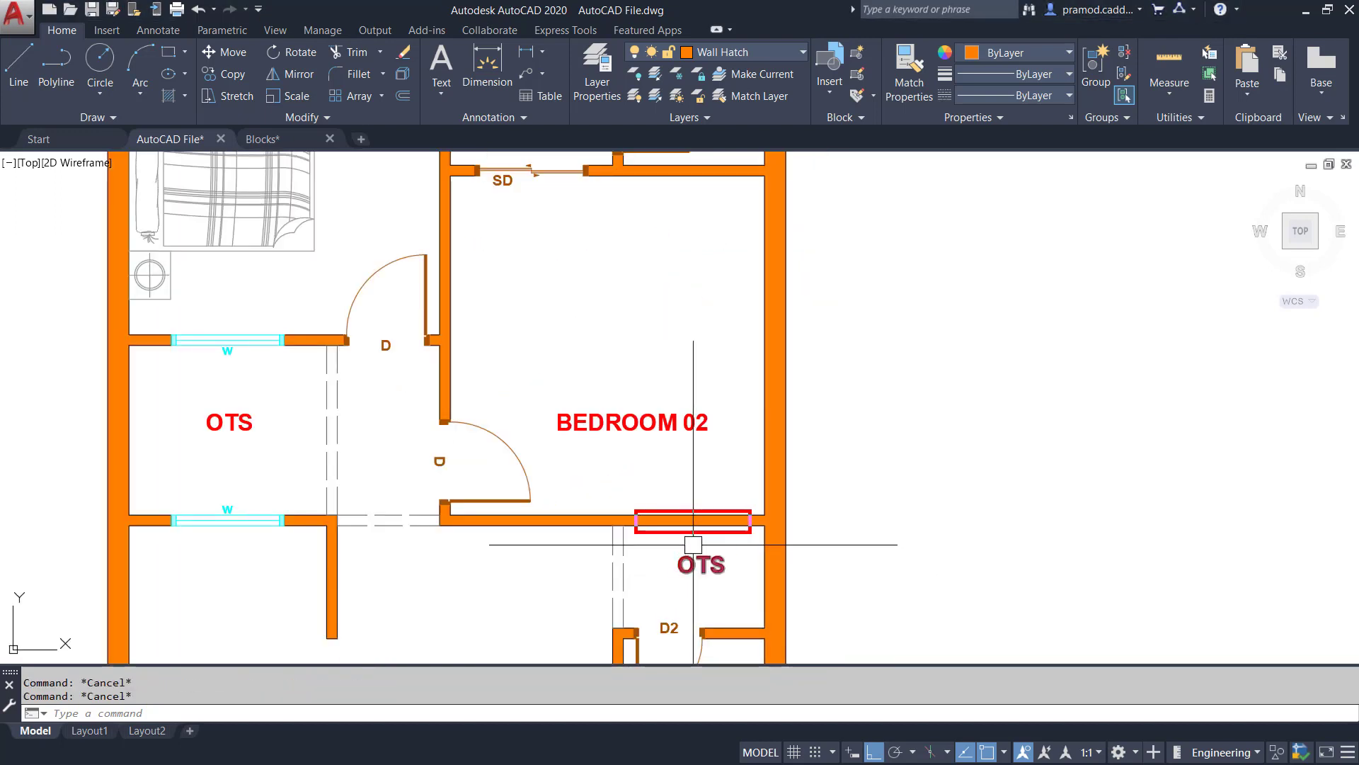
scroll(693, 544, down, 2)
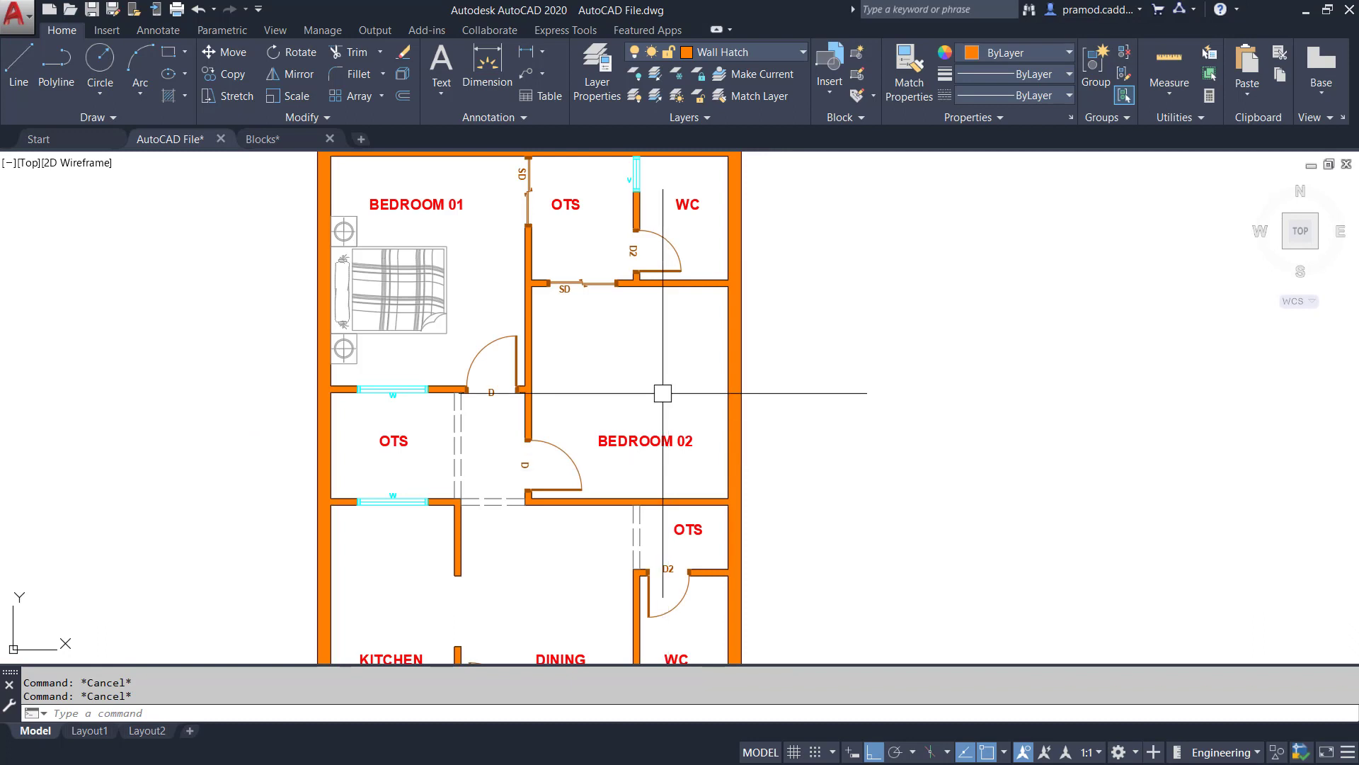
middle_drag(659, 389, 667, 442)
scroll(669, 397, up, 2)
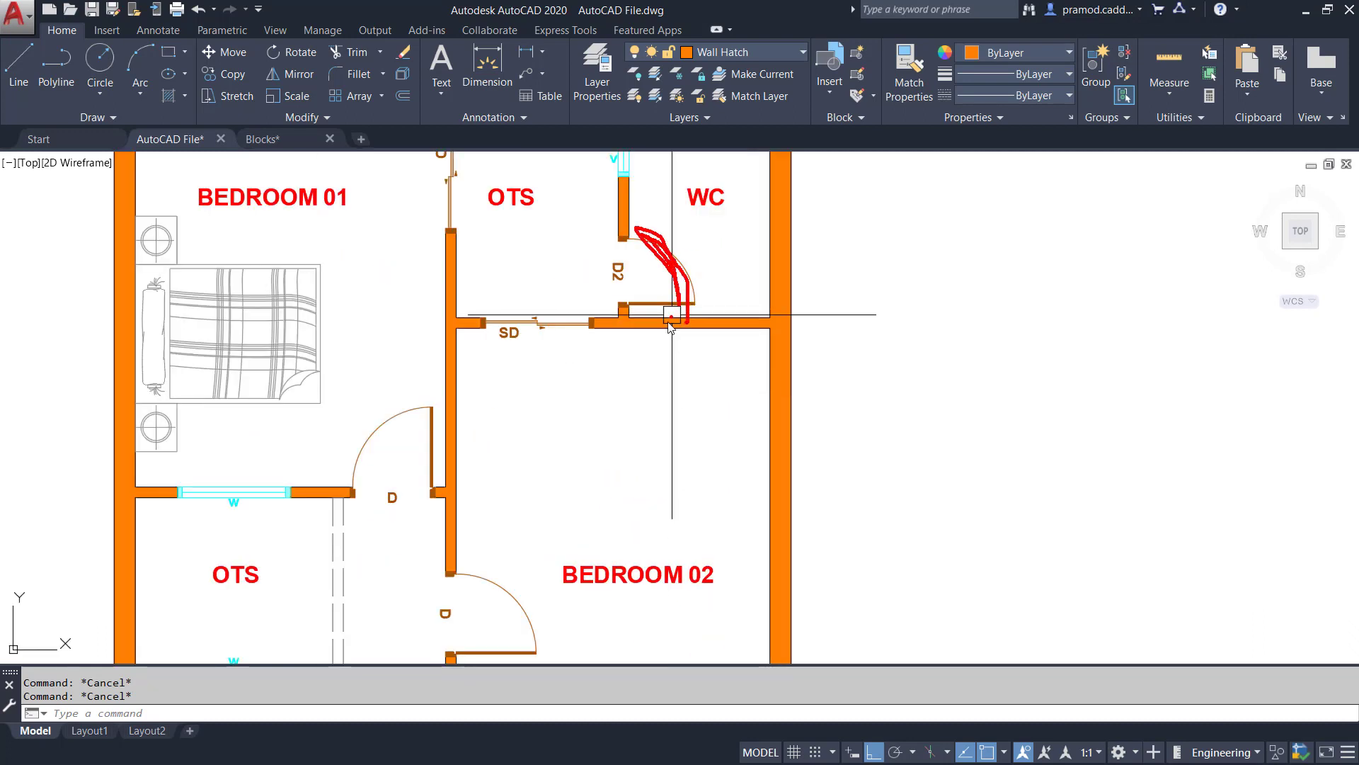
scroll(671, 317, down, 4)
scroll(662, 333, up, 2)
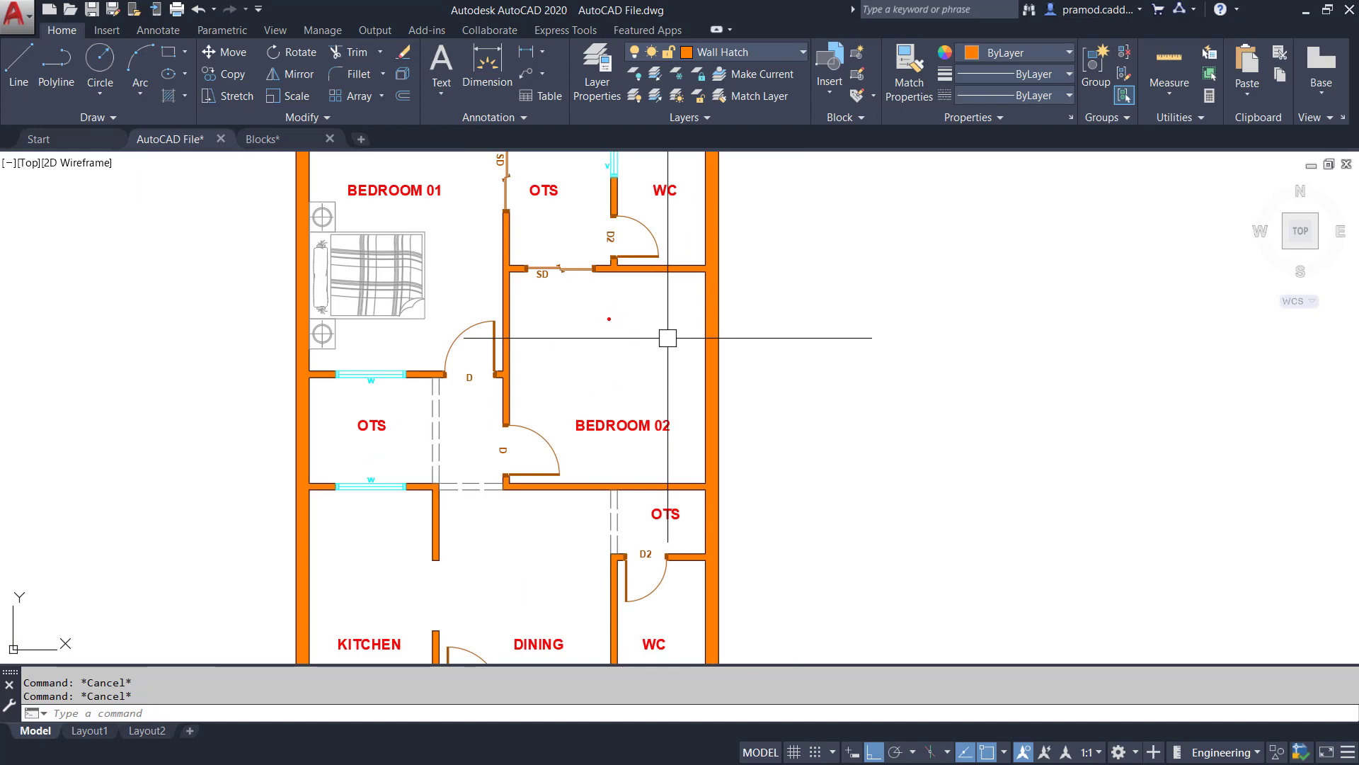
drag(571, 320, 701, 400)
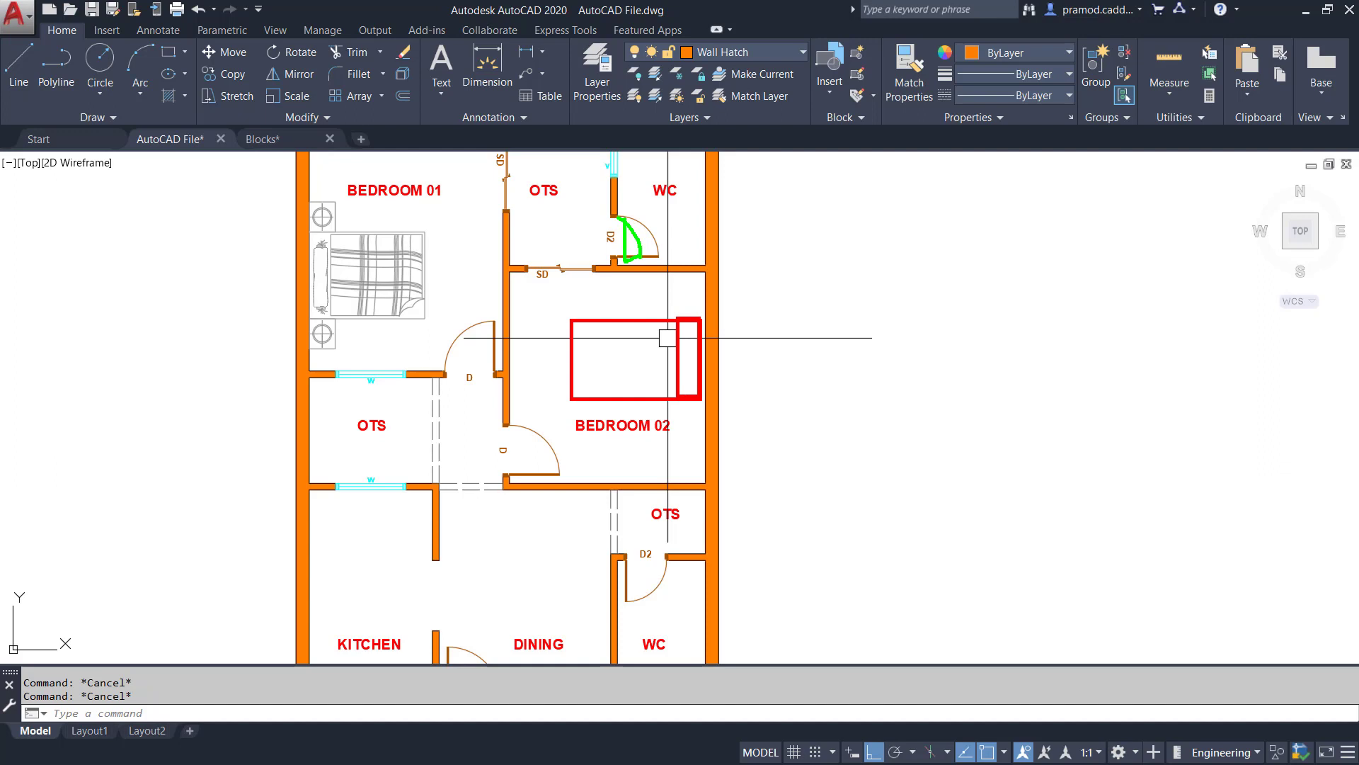
drag(662, 269, 600, 277)
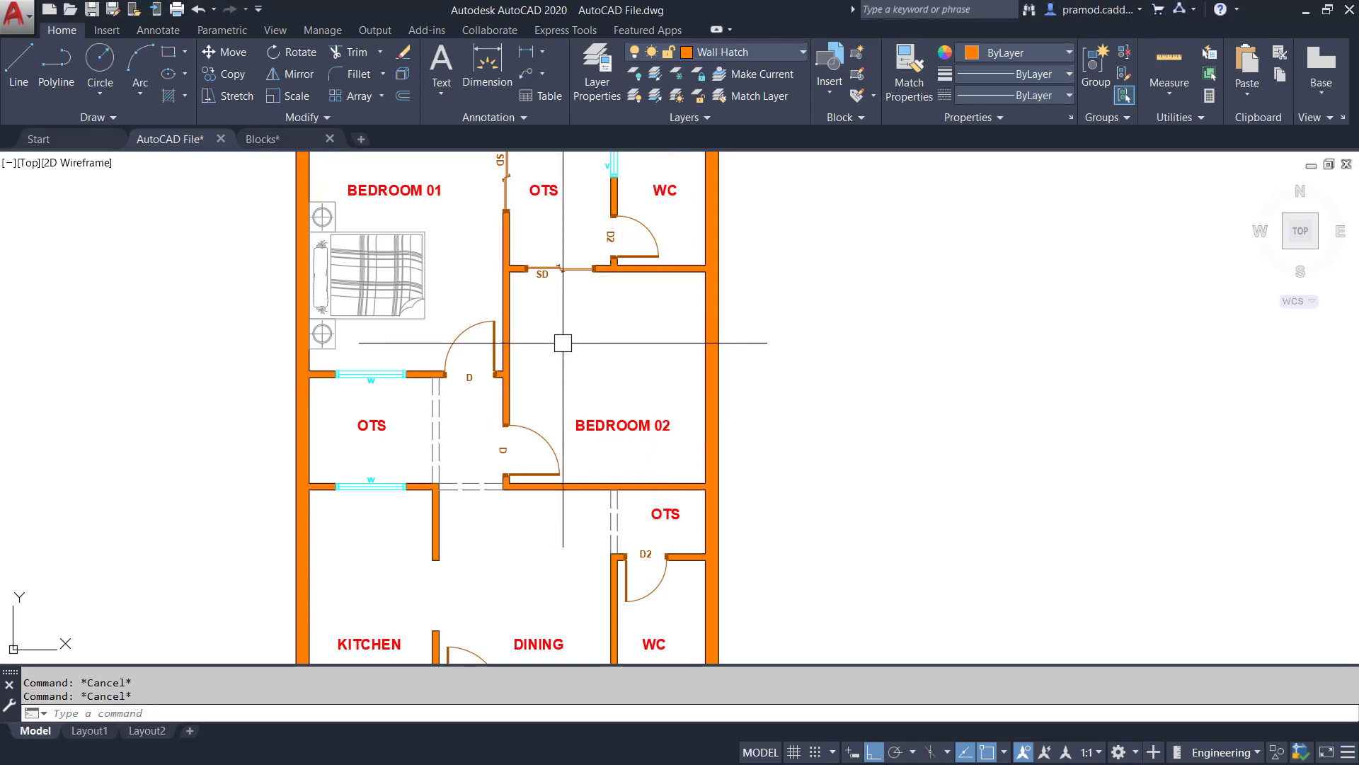
In the Blocks drawing, copy the checkered double bed with two bedside tables, using its upper-right table corner as the base point
click(266, 140)
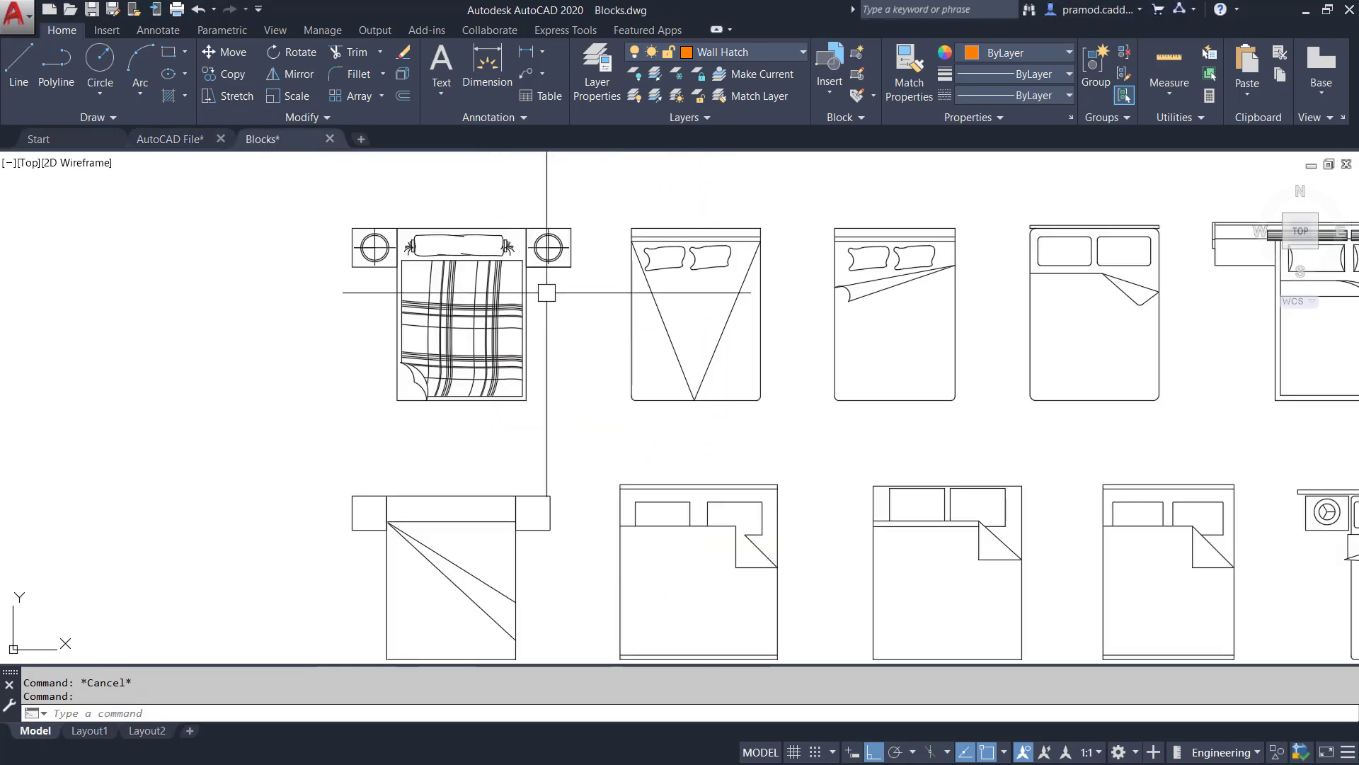
scroll(643, 299, down, 3)
middle_drag(644, 299, 636, 361)
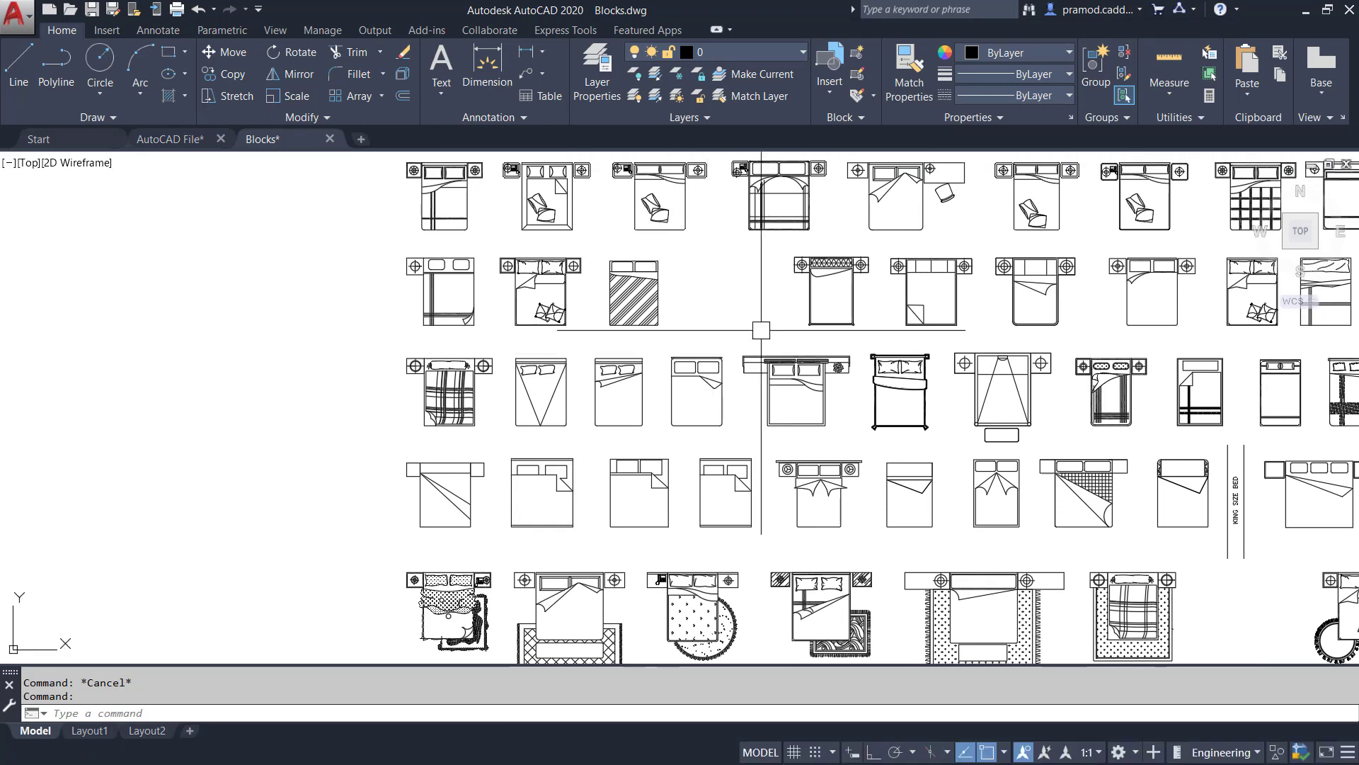
mouse_move(761, 329)
middle_down()
mouse_move(527, 385)
mouse_move(279, 398)
middle_up()
scroll(719, 291, up, 3)
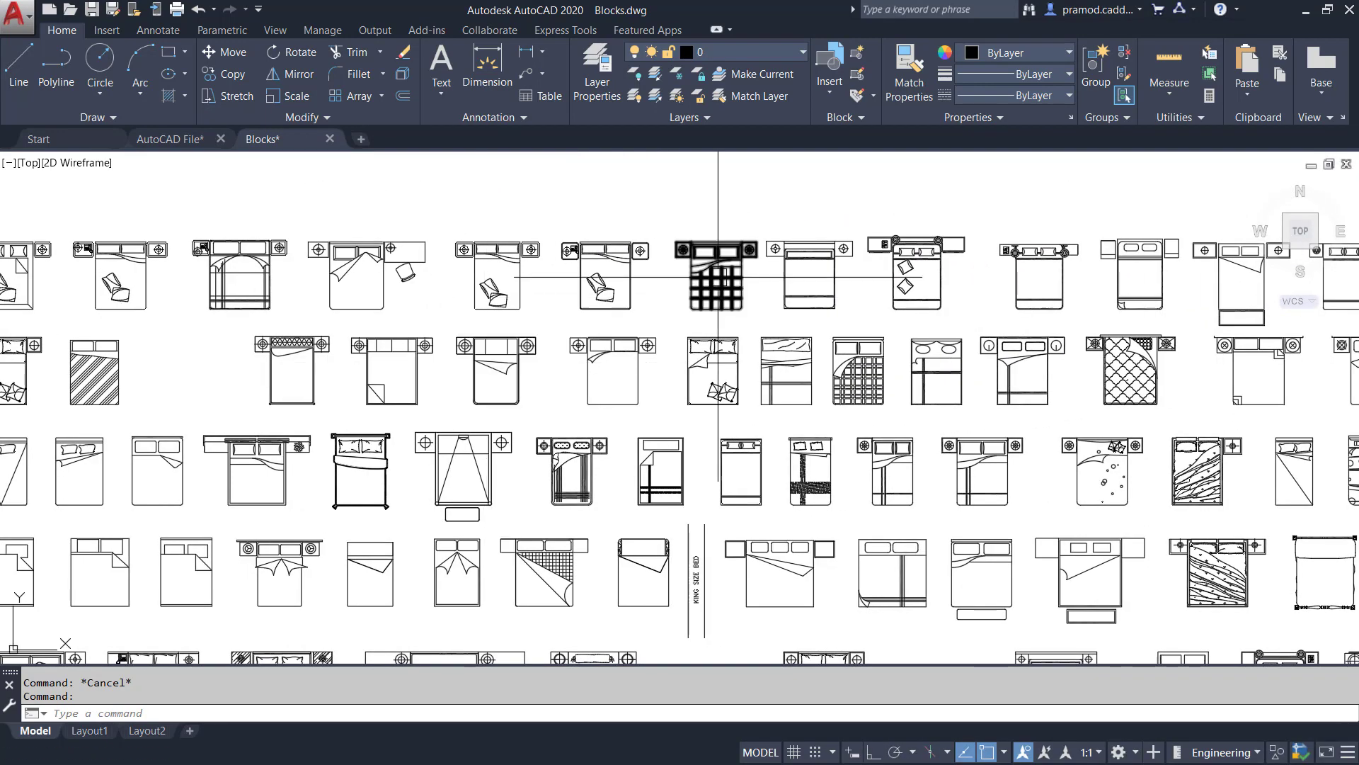
click(754, 297)
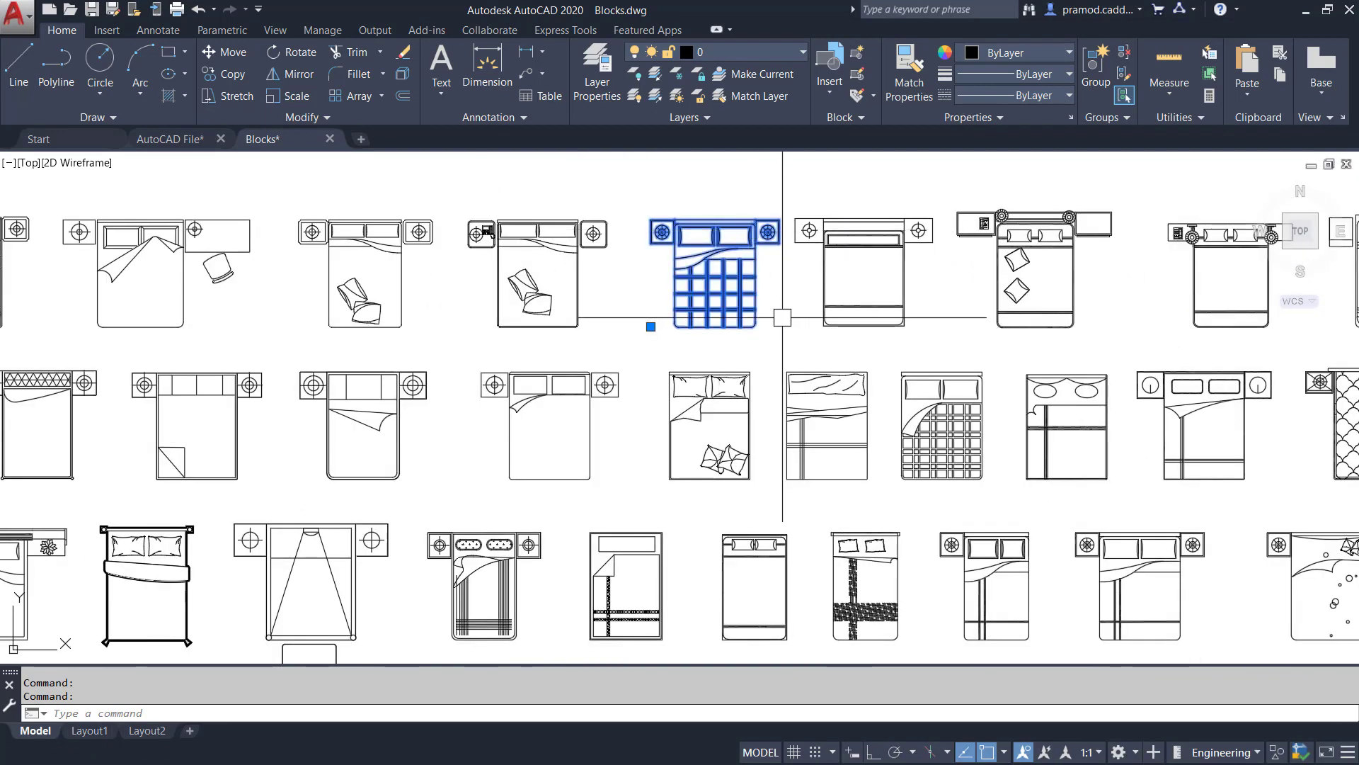
key(ctrl+shift+c)
scroll(764, 213, up, 4)
click(803, 230)
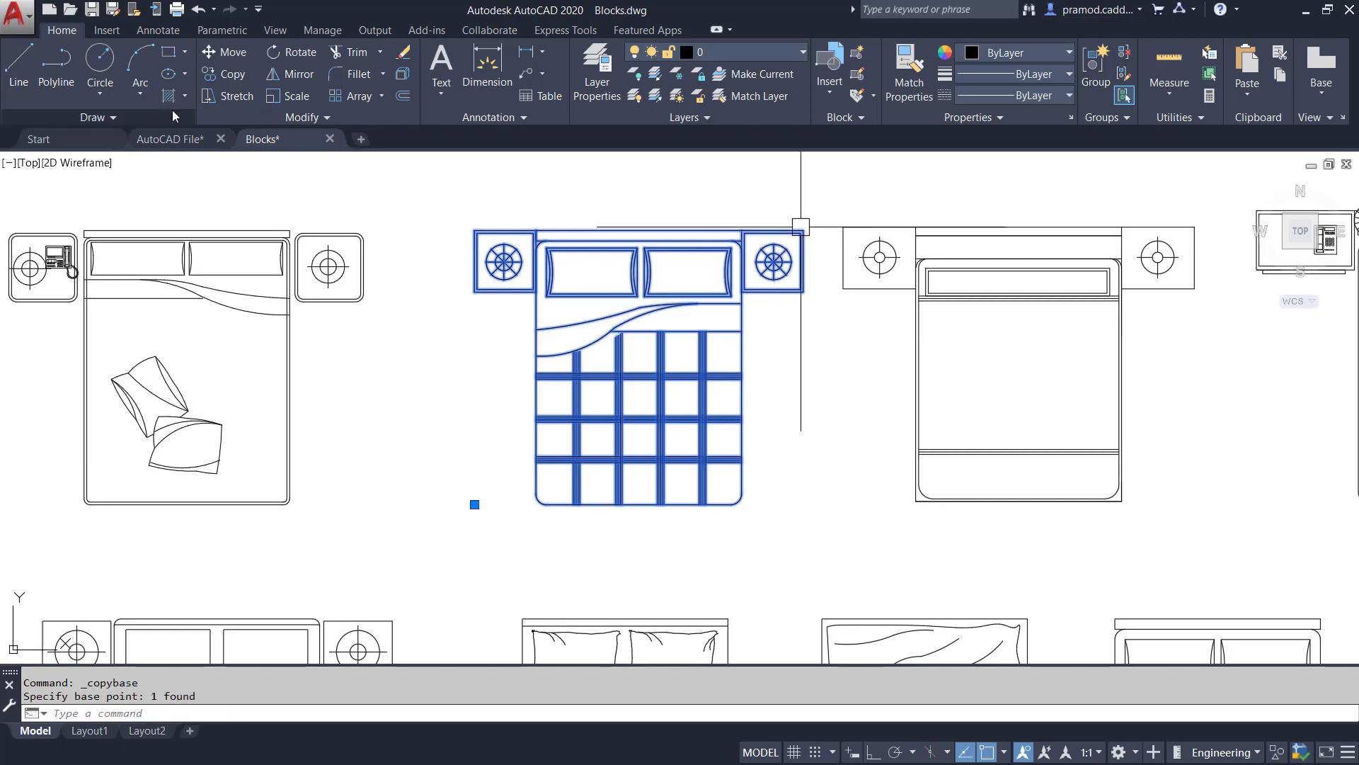
Paste the checkered bed into Bedroom 02 of the AutoCAD File drawing
click(170, 138)
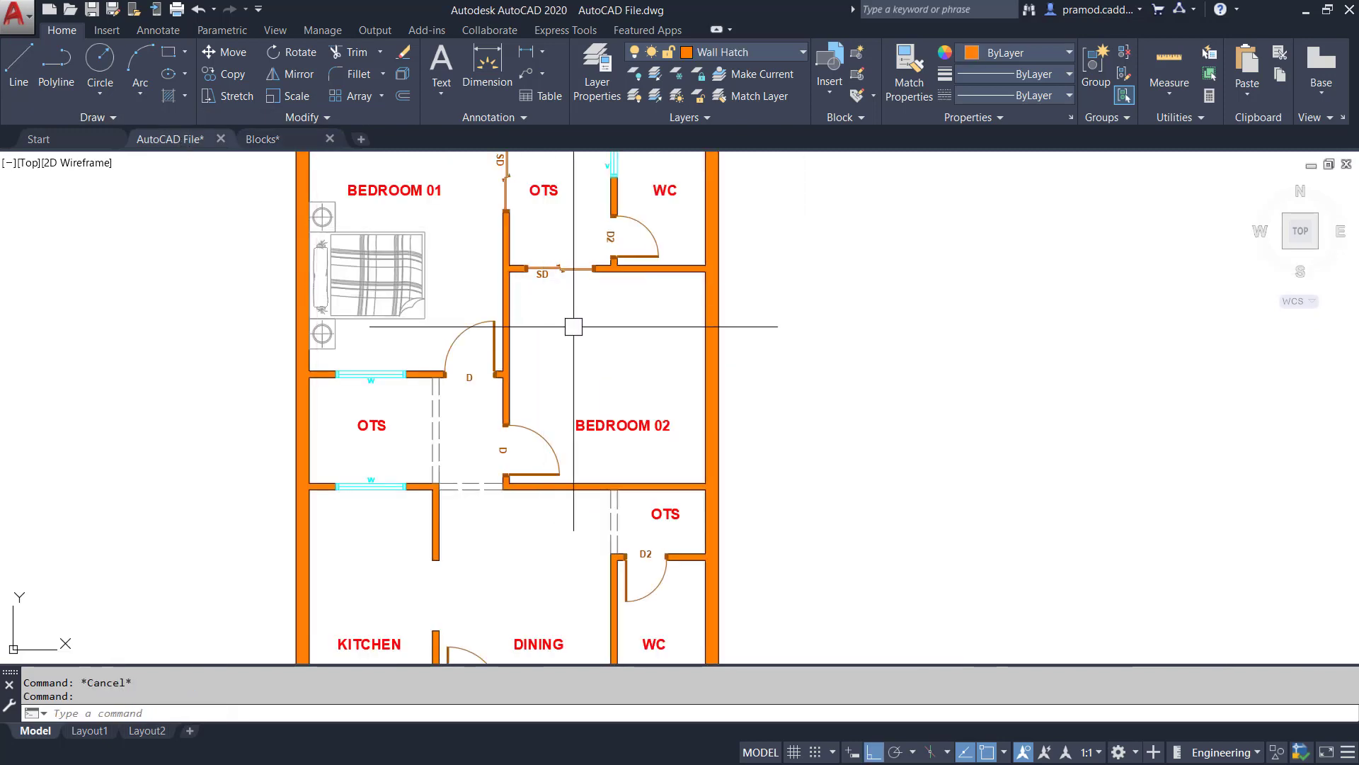
key(ctrl+v)
scroll(651, 335, up, 4)
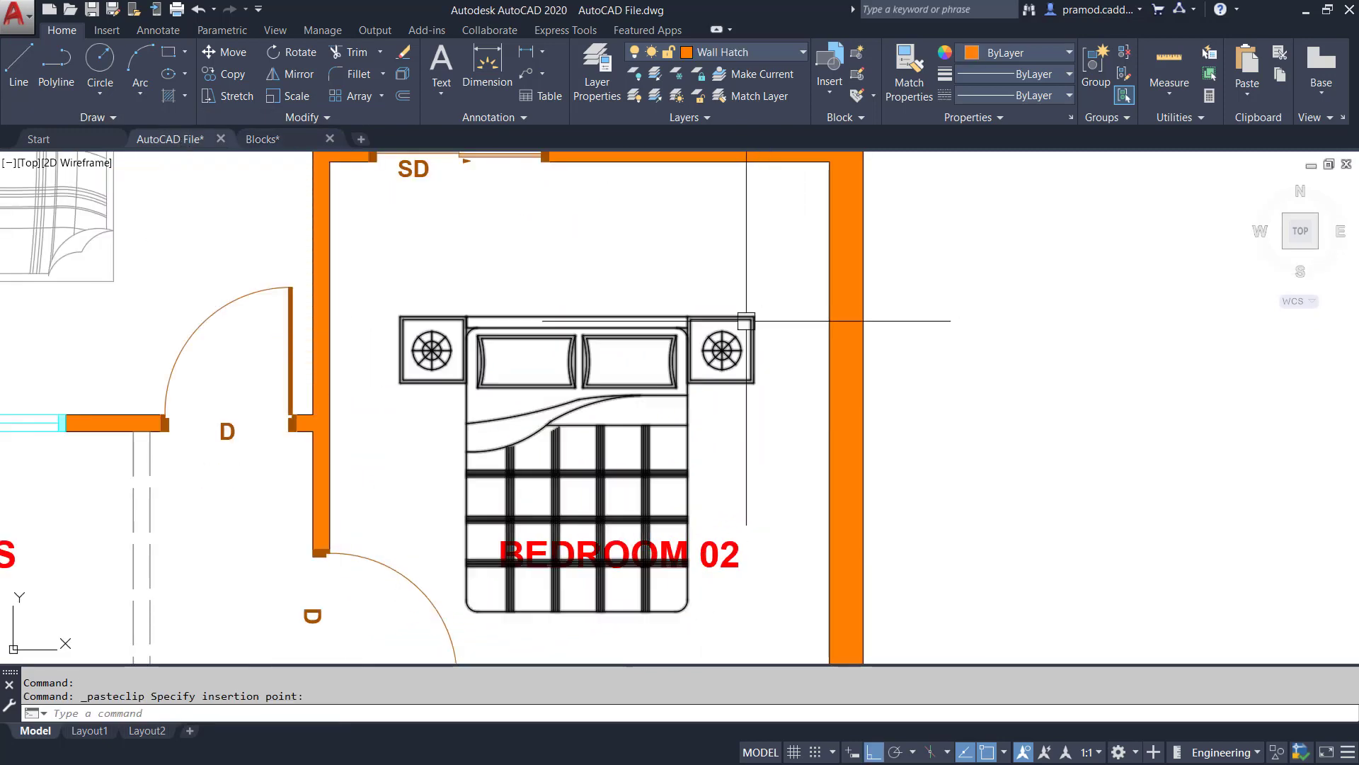
click(755, 317)
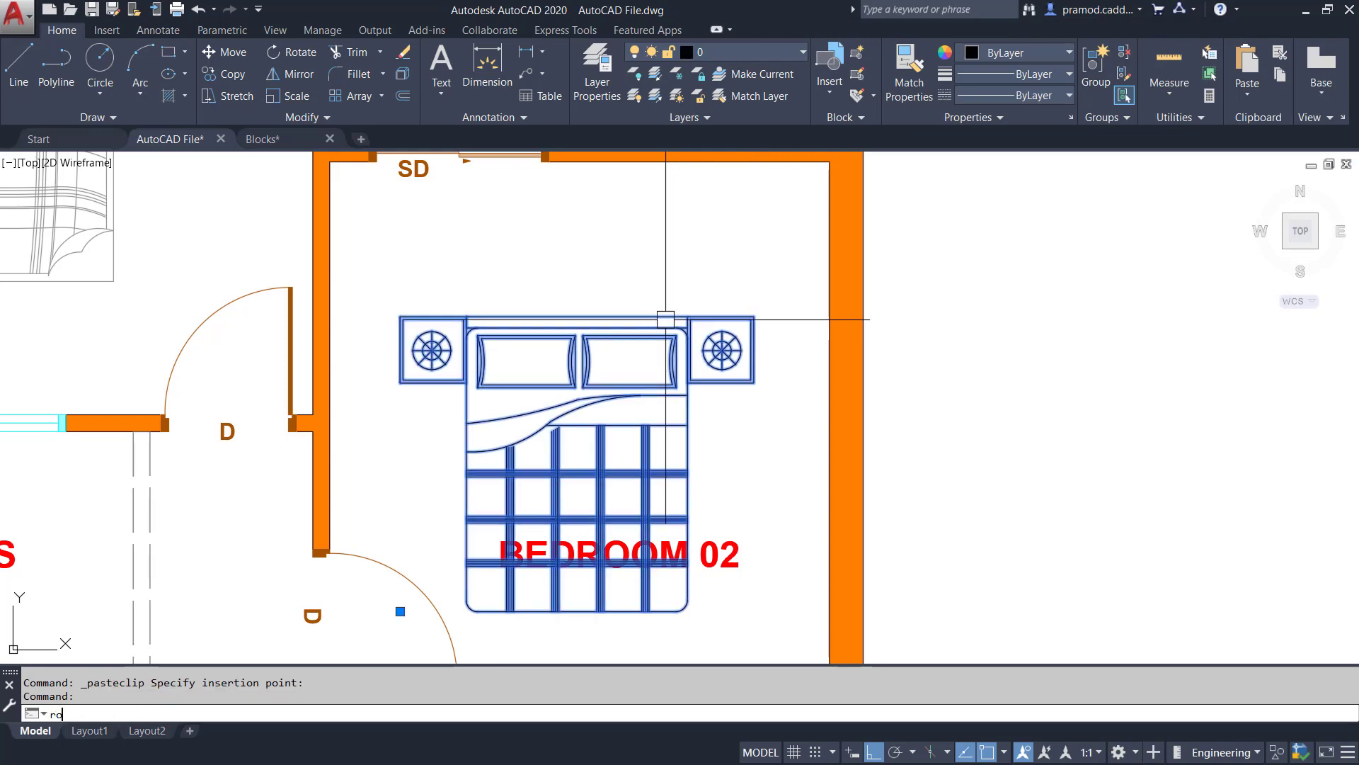
Rotate the pasted bed 270 degrees about its headboard's midpoint so the headboard faces Bedroom 02's right outer wall
key(Return)
click(577, 317)
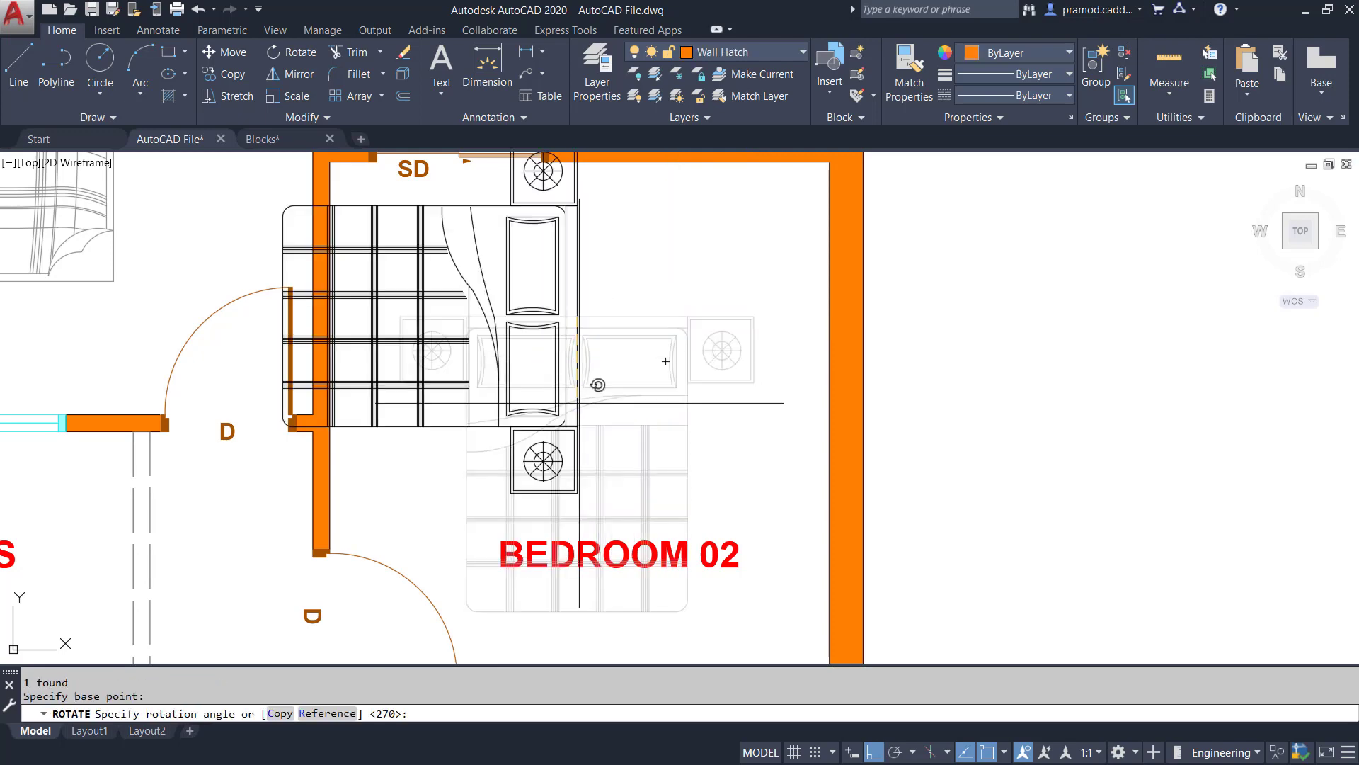
click(584, 630)
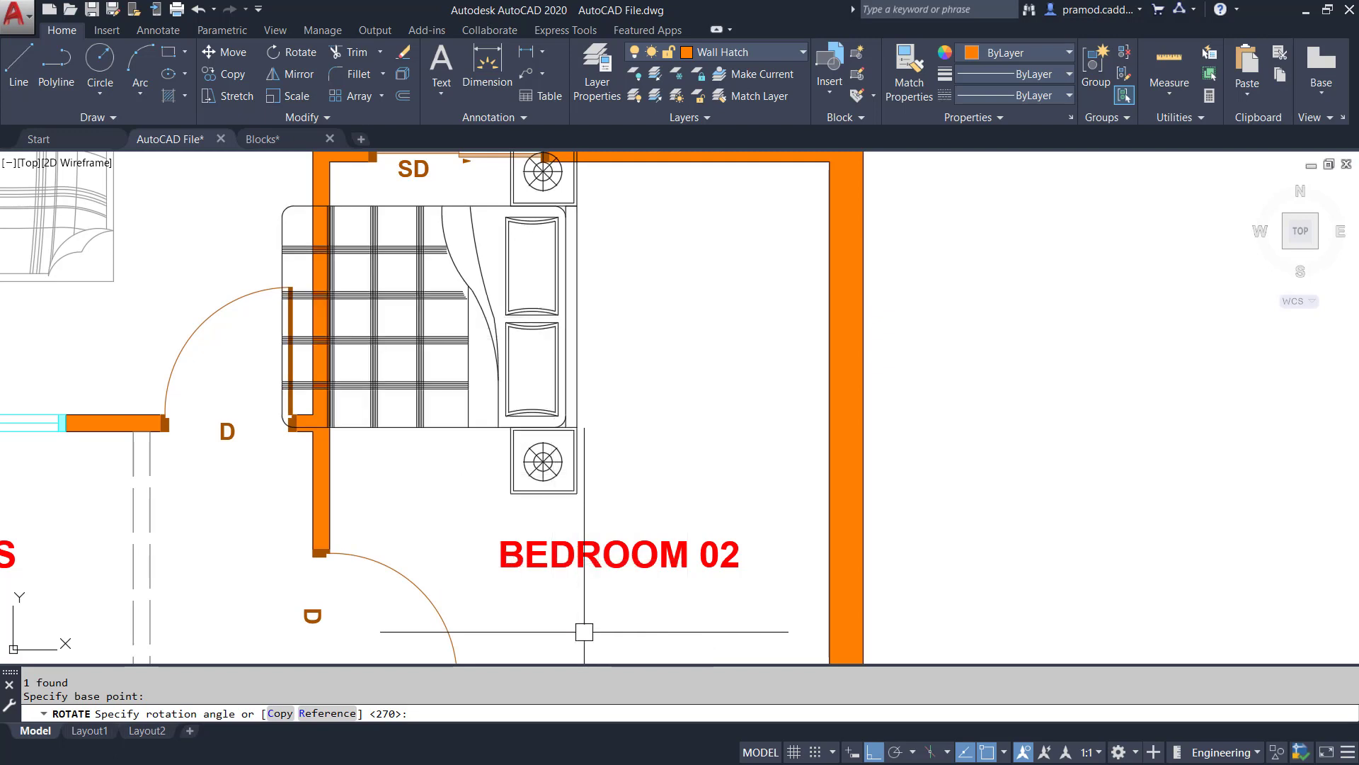
Move the checkered bed horizontally from its lower bedside table corner to near the right wall of Bedroom 02
click(580, 465)
click(574, 465)
text(m)
key(Return)
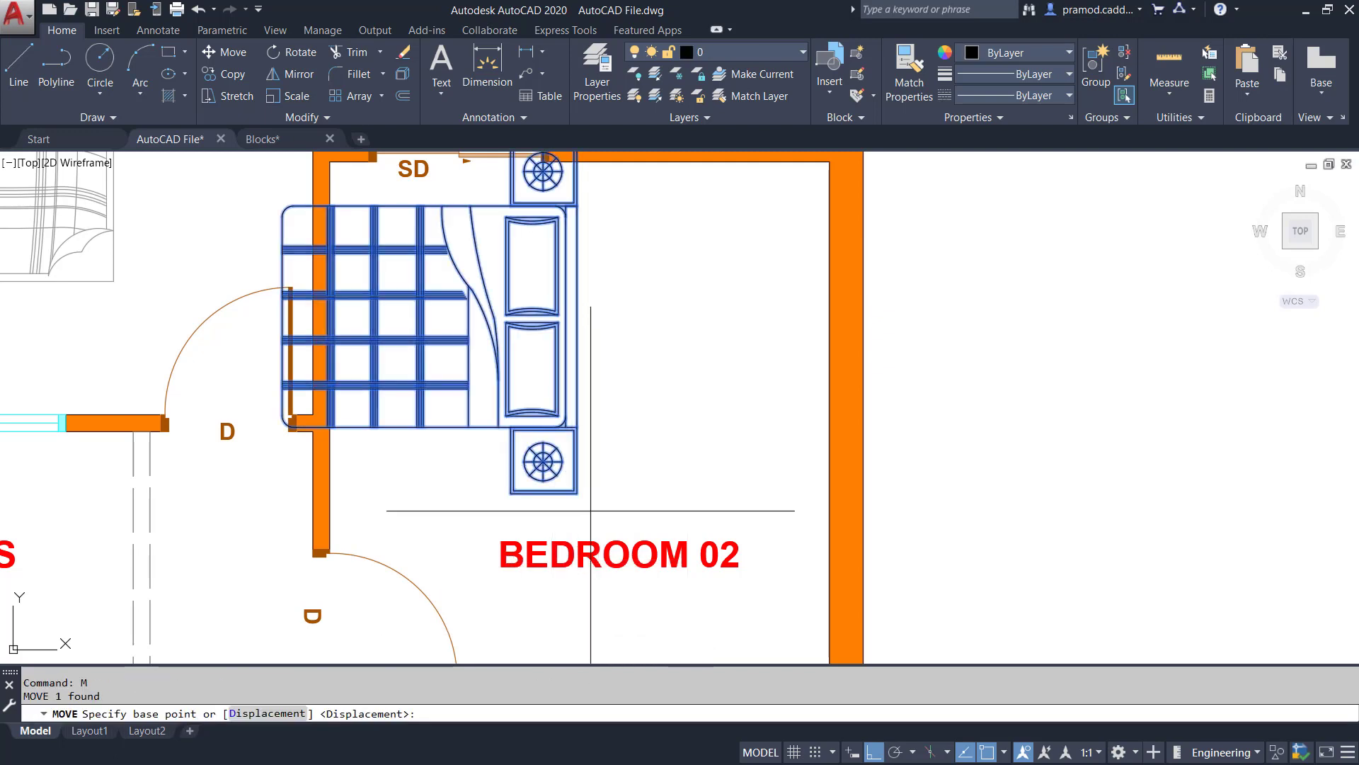
click(586, 494)
click(843, 488)
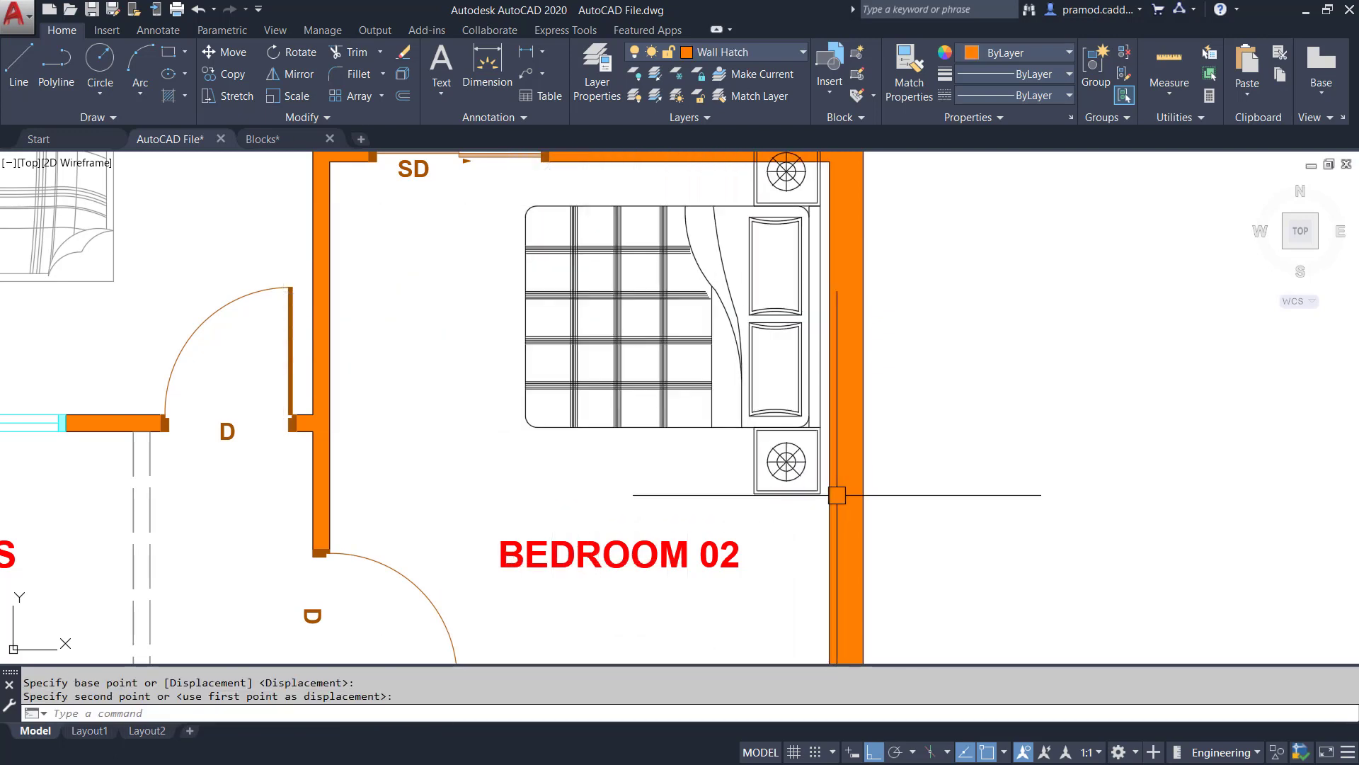
Move the checkered bed straight down so its upper bedside table clears the wall shared with the WC
middle_drag(680, 405, 604, 364)
text(m)
key(Return)
click(910, 328)
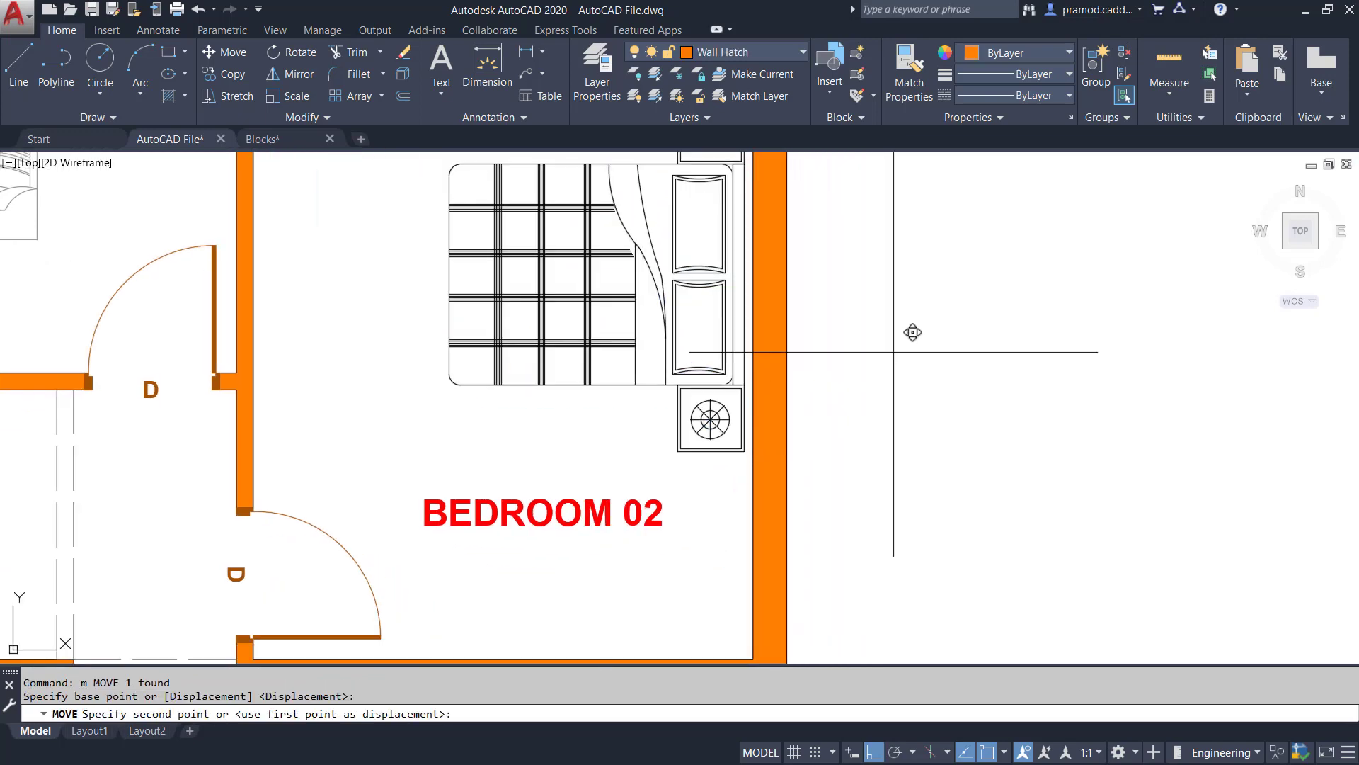
scroll(910, 394, down, 3)
click(896, 406)
key(Escape)
key(Escape)
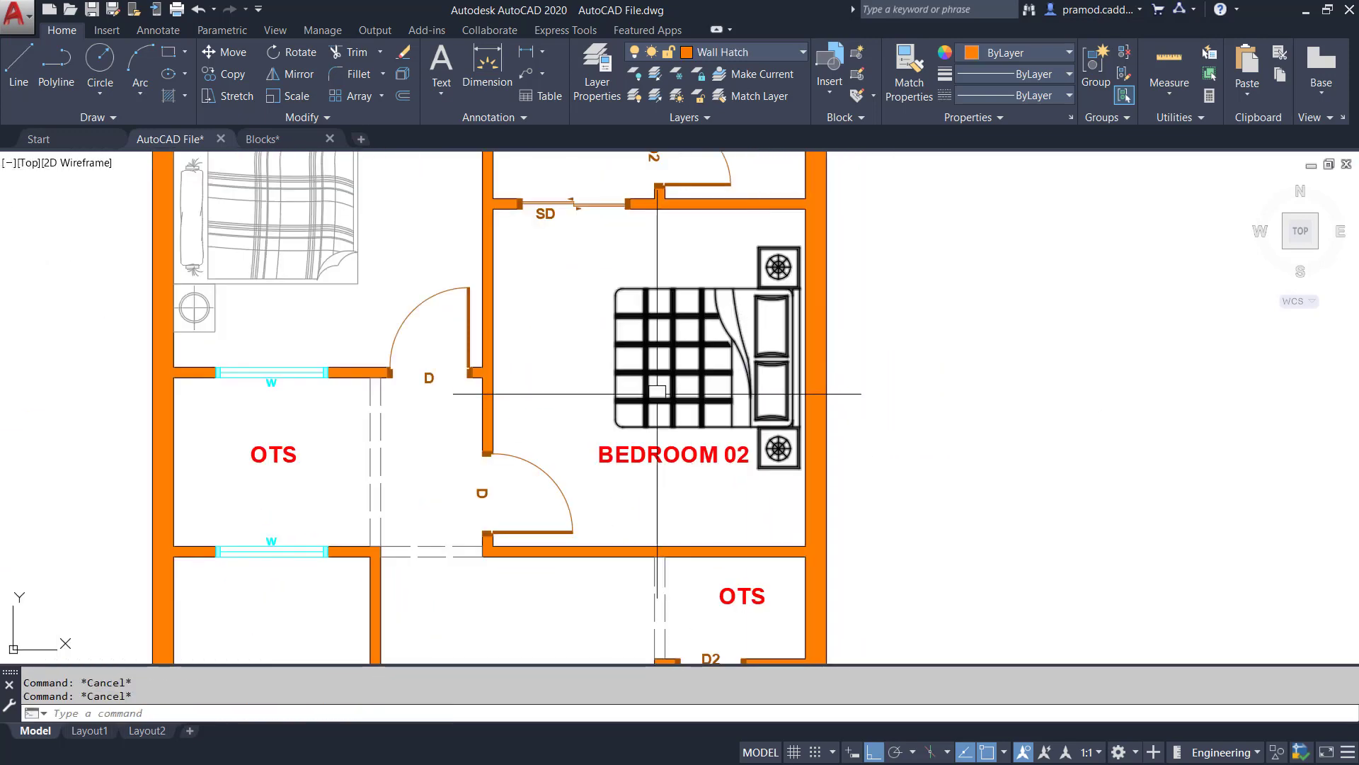
Move the checkered bed horizontally so its upper bedside table corner sits flush with the right wall's inner face
click(657, 391)
text(m)
key(Return)
scroll(800, 257, up, 8)
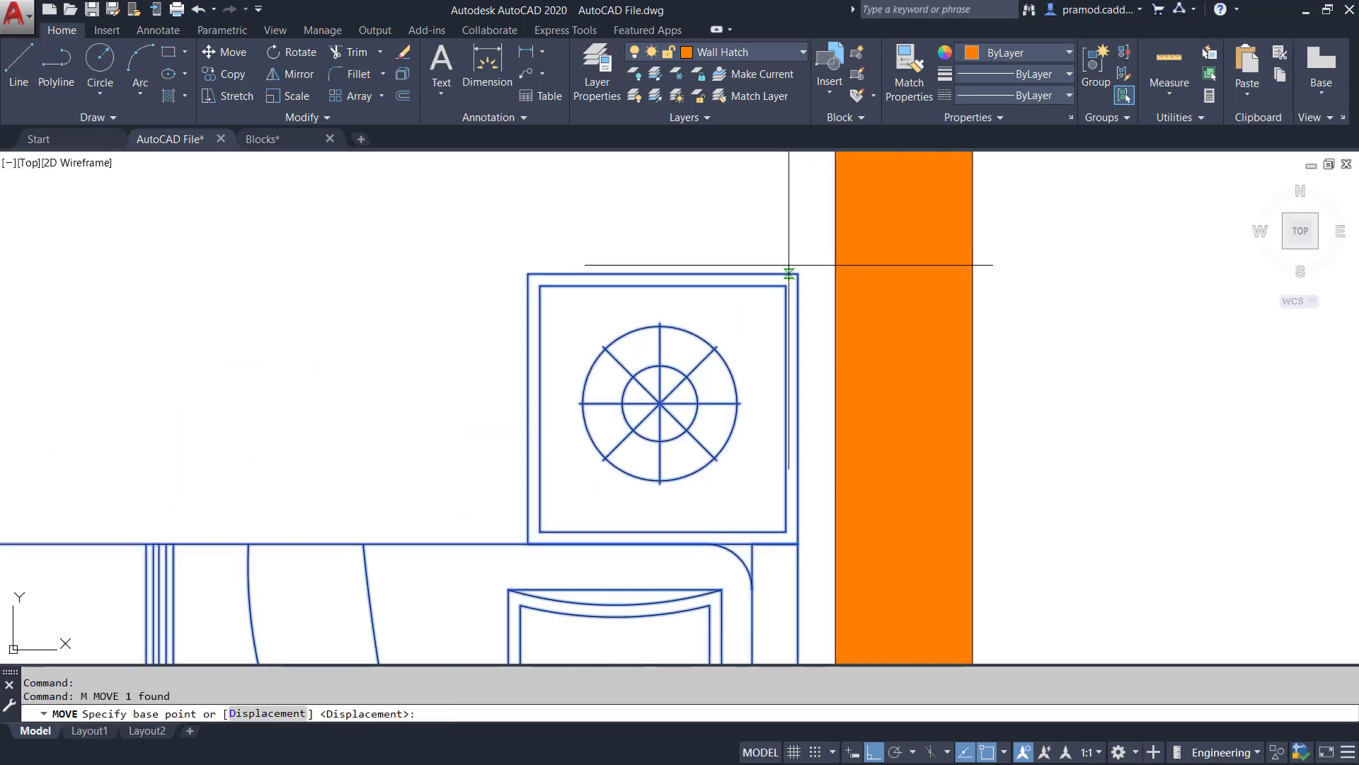
click(798, 272)
click(854, 254)
key(Escape)
key(Escape)
scroll(710, 329, down, 8)
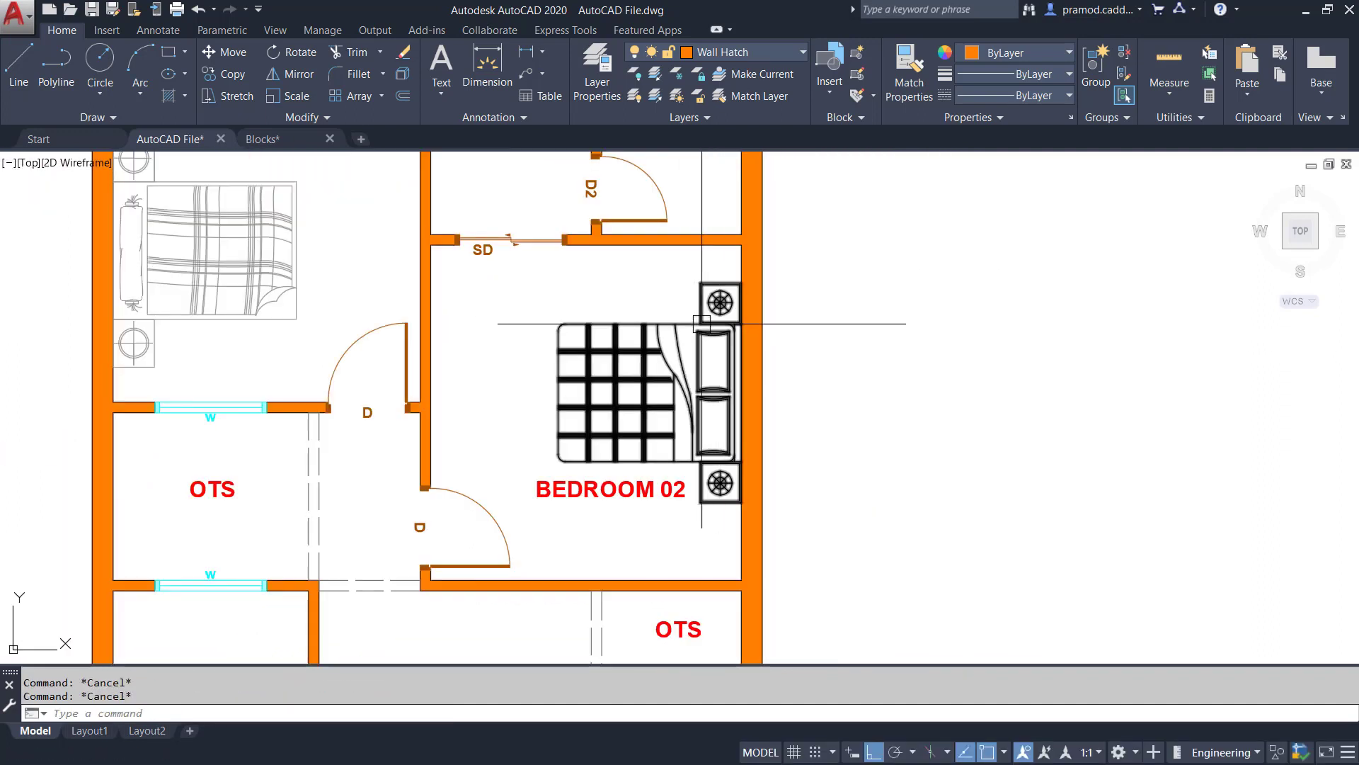
click(307, 103)
click(612, 386)
key(Return)
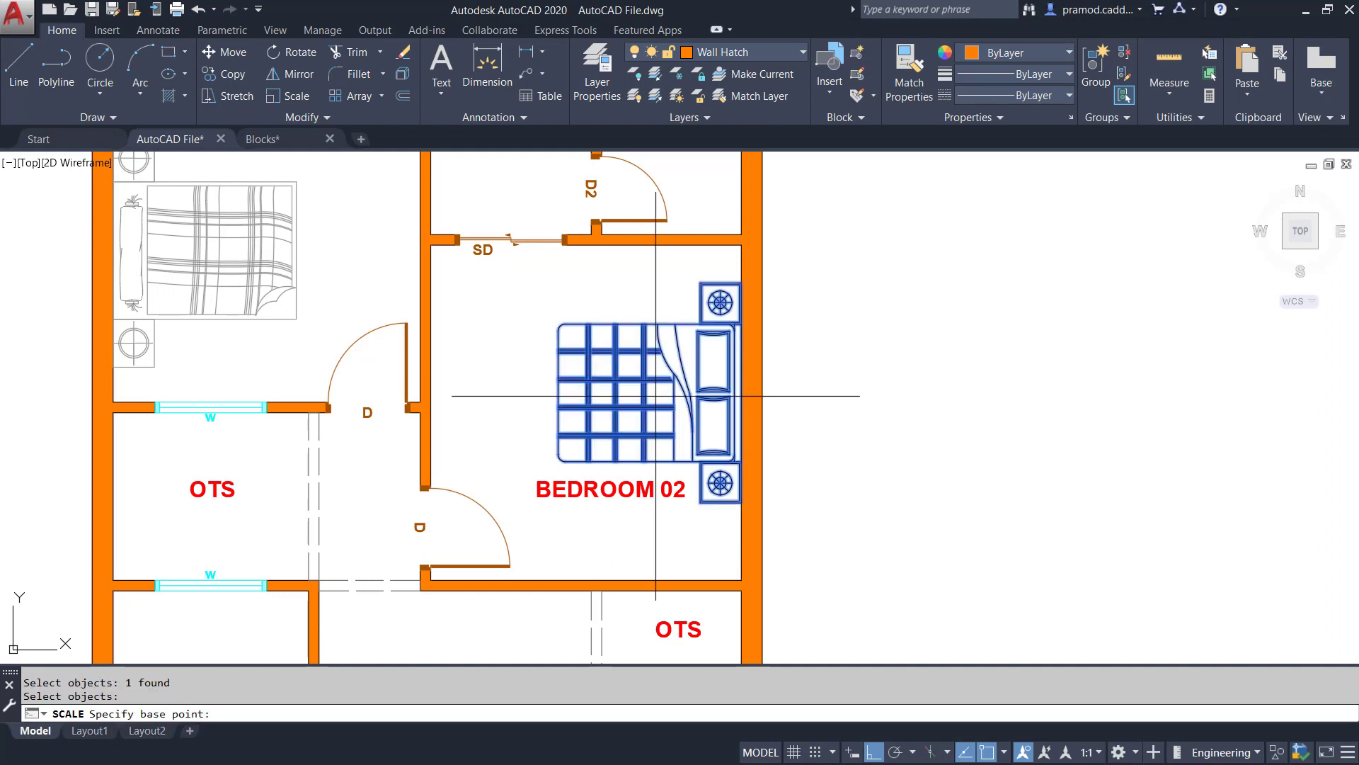
click(657, 398)
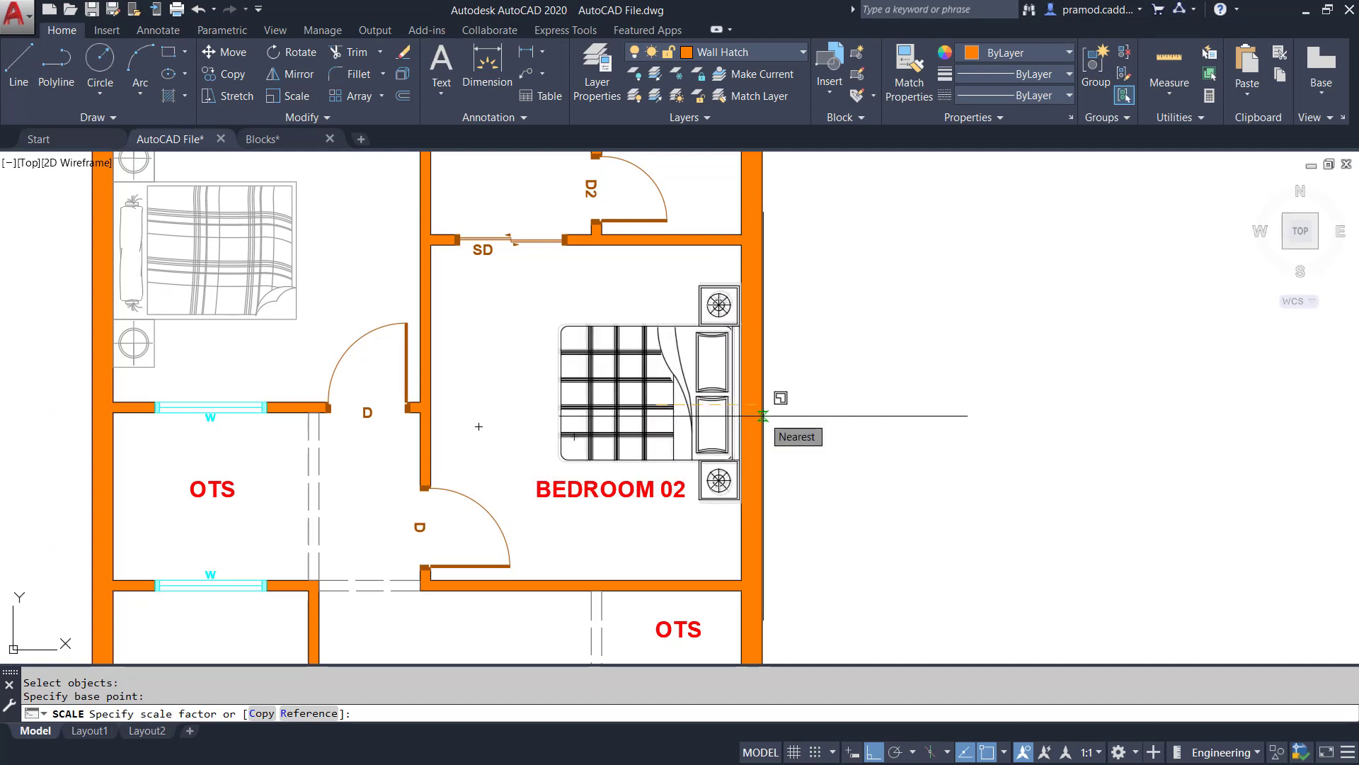
key(Escape)
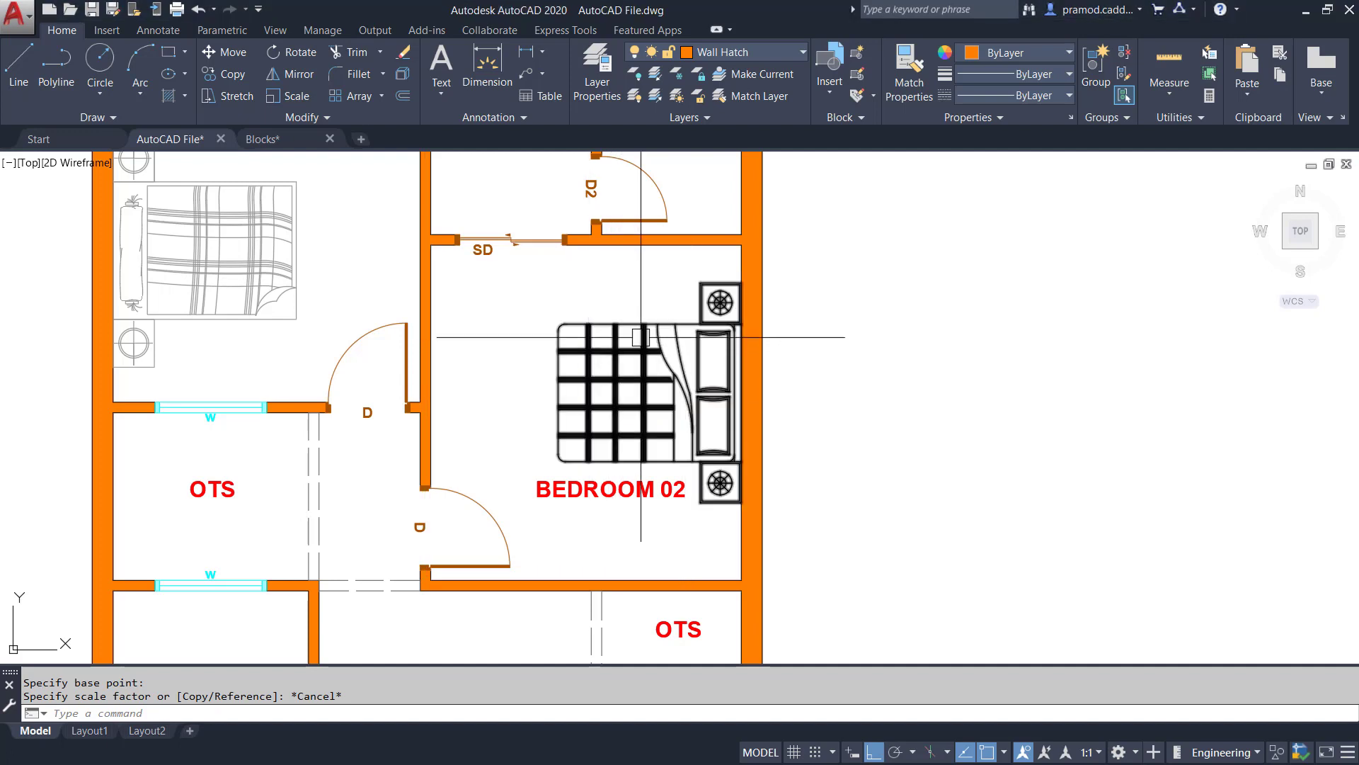
Move the checkered bed by its upper-right bedside table corner into the upper-right inner corner of Bedroom 02
click(662, 322)
text(m)
key(Return)
scroll(745, 244, up, 3)
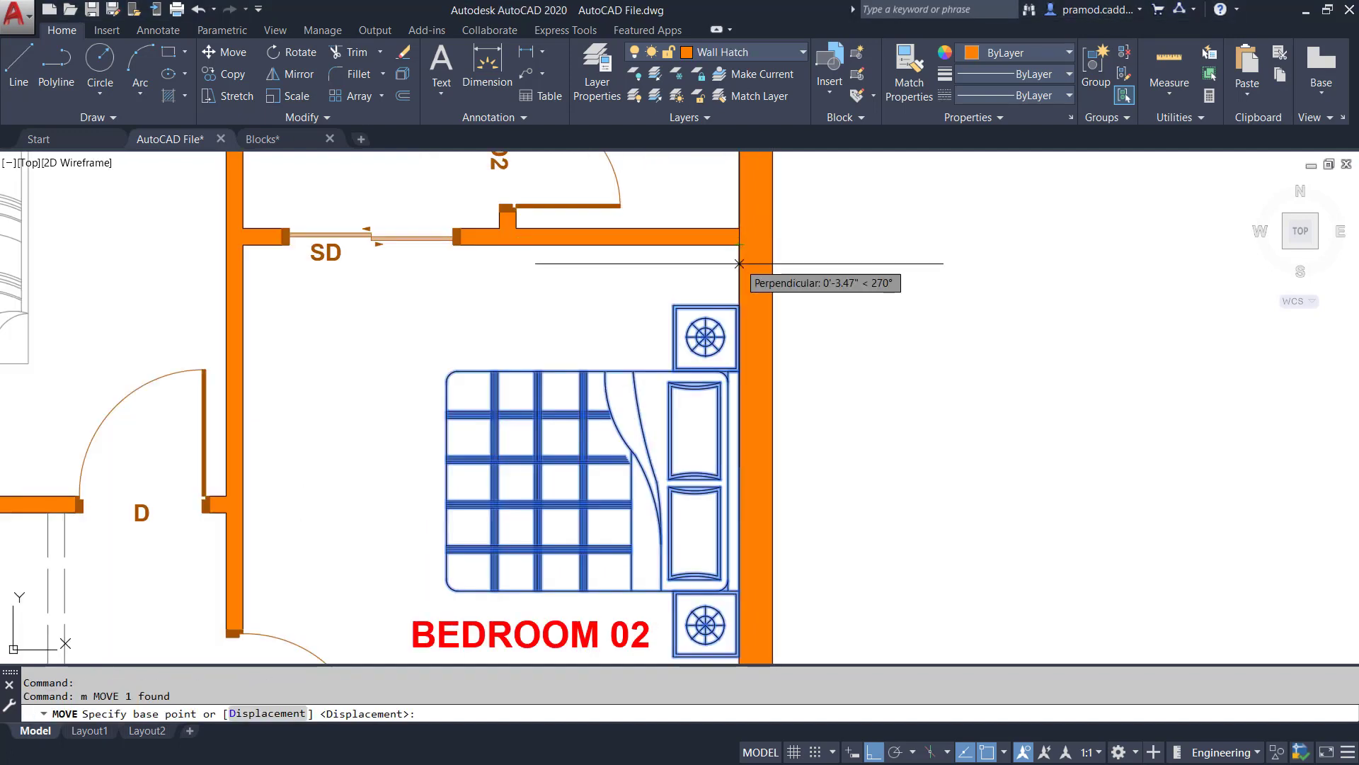
click(739, 304)
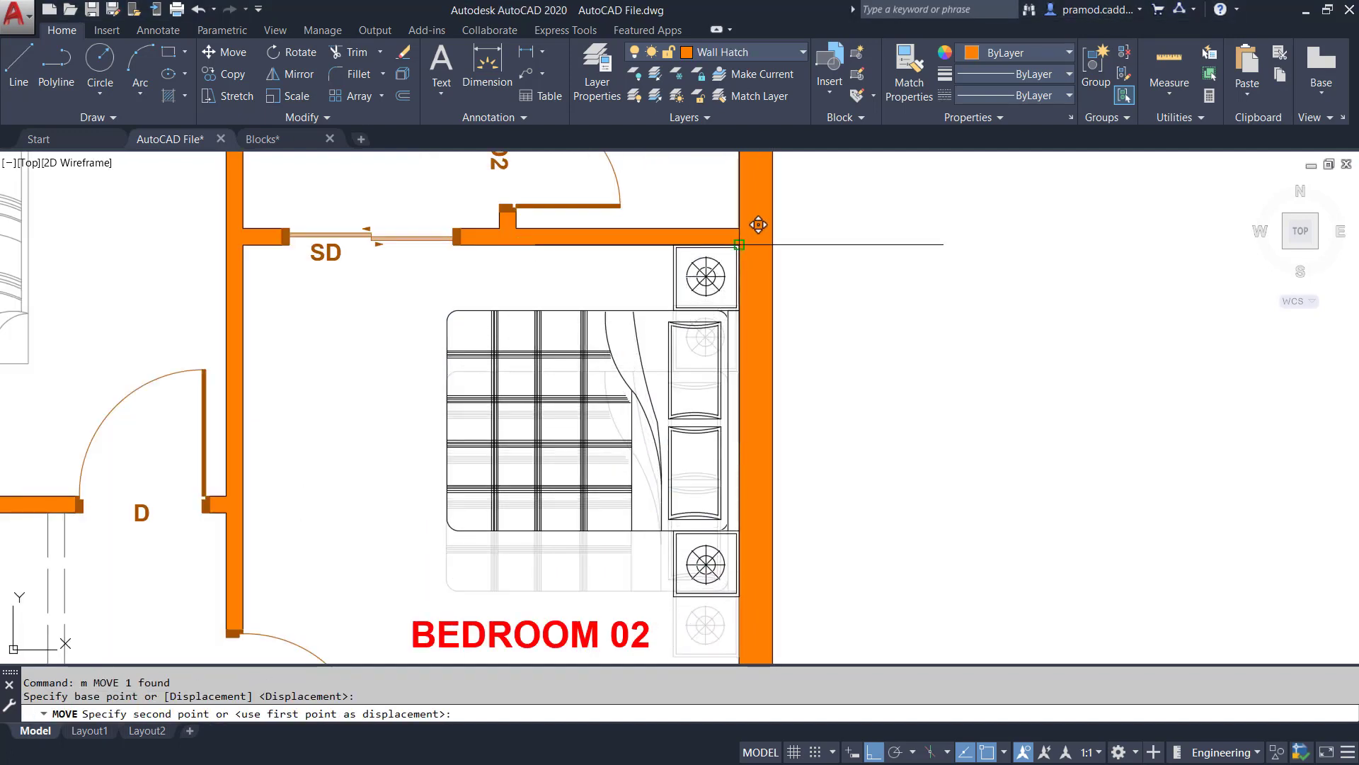
click(739, 244)
scroll(673, 263, down, 3)
middle_drag(672, 264, 673, 239)
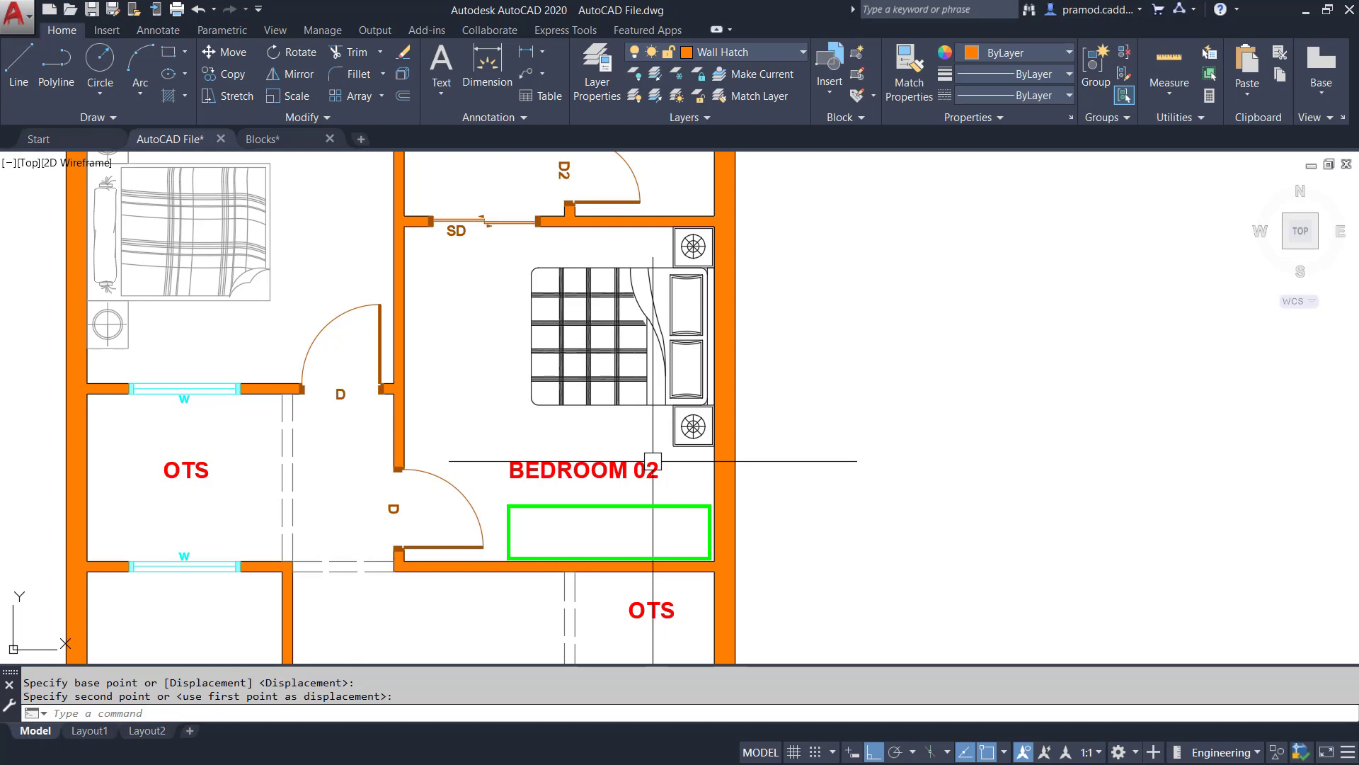
Move the checkered bed straight down about 2'-3" along the right wall of Bedroom 02
key(Escape)
click(673, 365)
text(m)
key(Return)
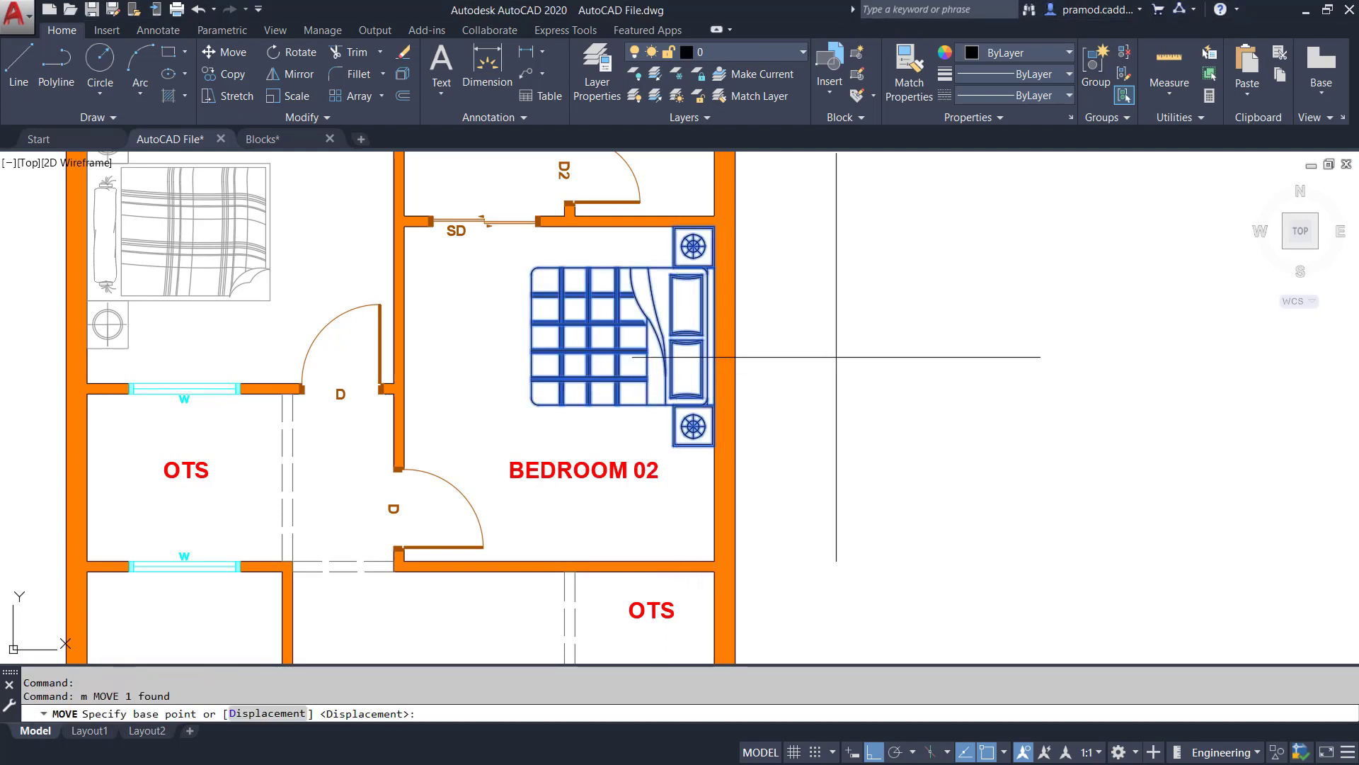
click(836, 357)
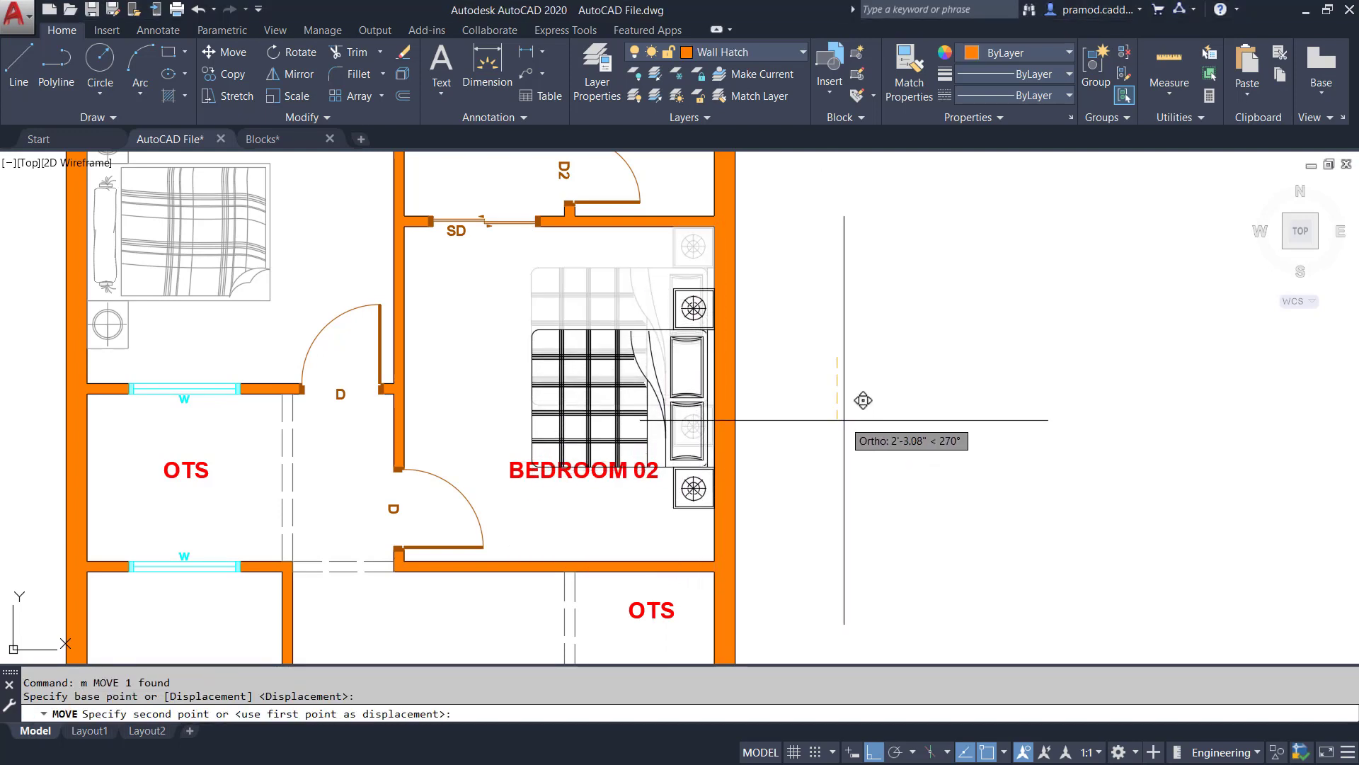
click(844, 420)
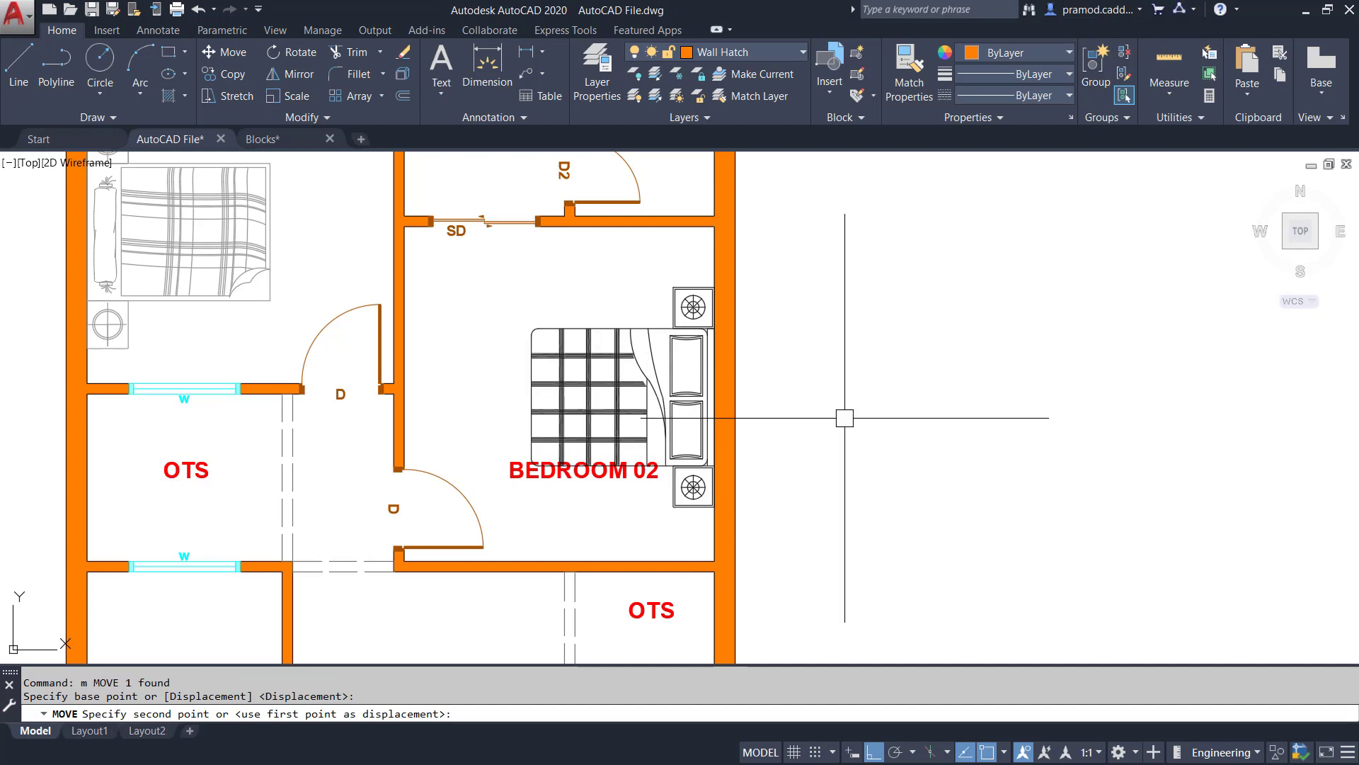
Draw a horizontal line from the upper corner of Bedroom 02's door opening to beyond the outer right wall
click(14, 62)
scroll(462, 500, up, 2)
click(369, 450)
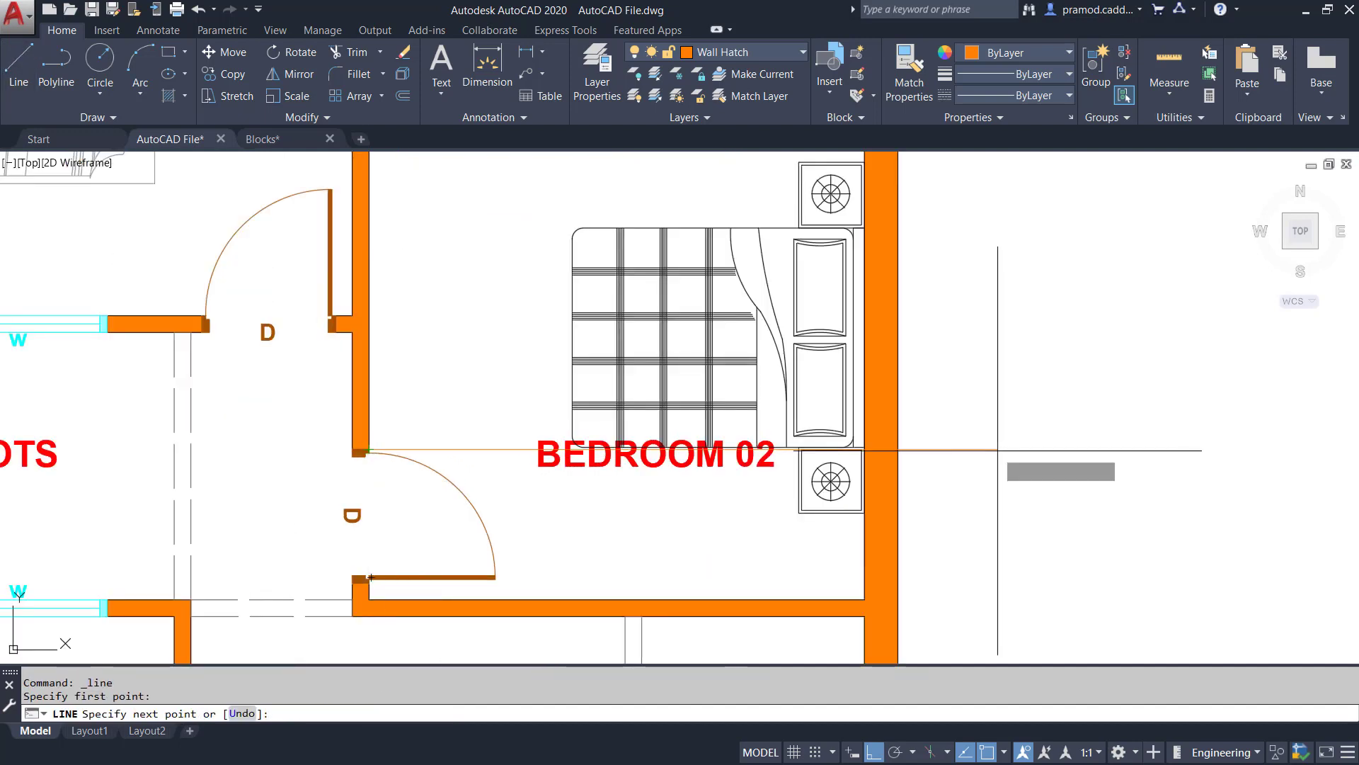
click(1124, 450)
key(Escape)
key(Escape)
scroll(689, 437, down, 2)
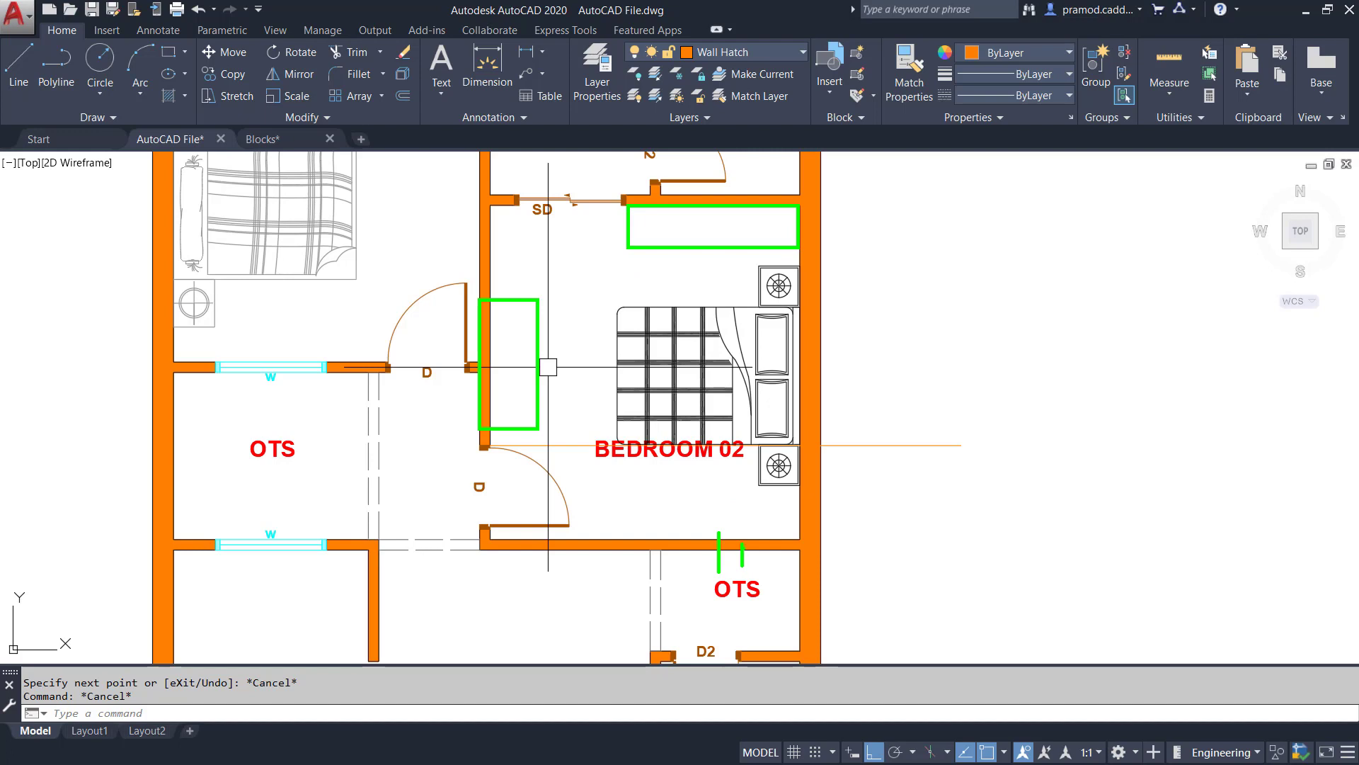
Move the checkered bed by its upper bedside table's outer corner back into the upper-right inner corner of Bedroom 02
click(716, 340)
text(m)
key(Return)
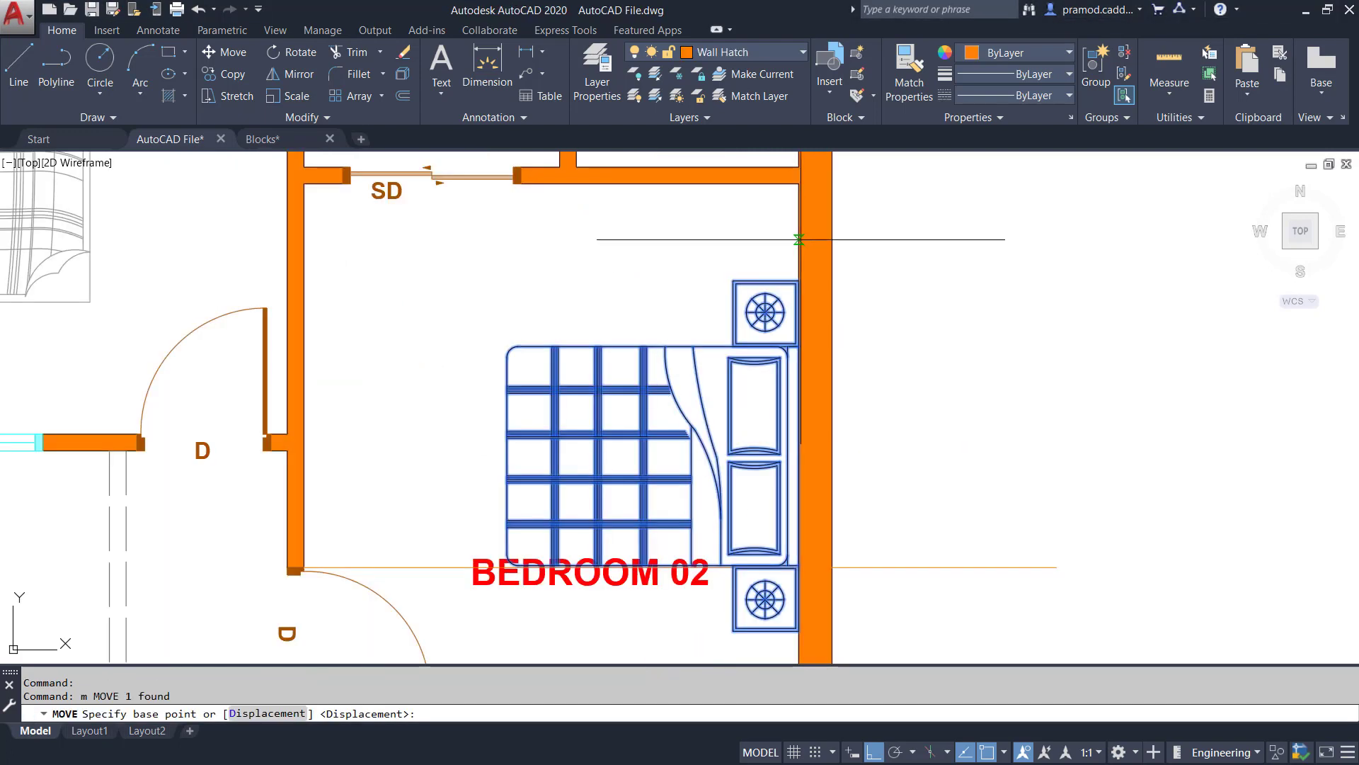
scroll(806, 240, up, 2)
click(798, 279)
click(799, 183)
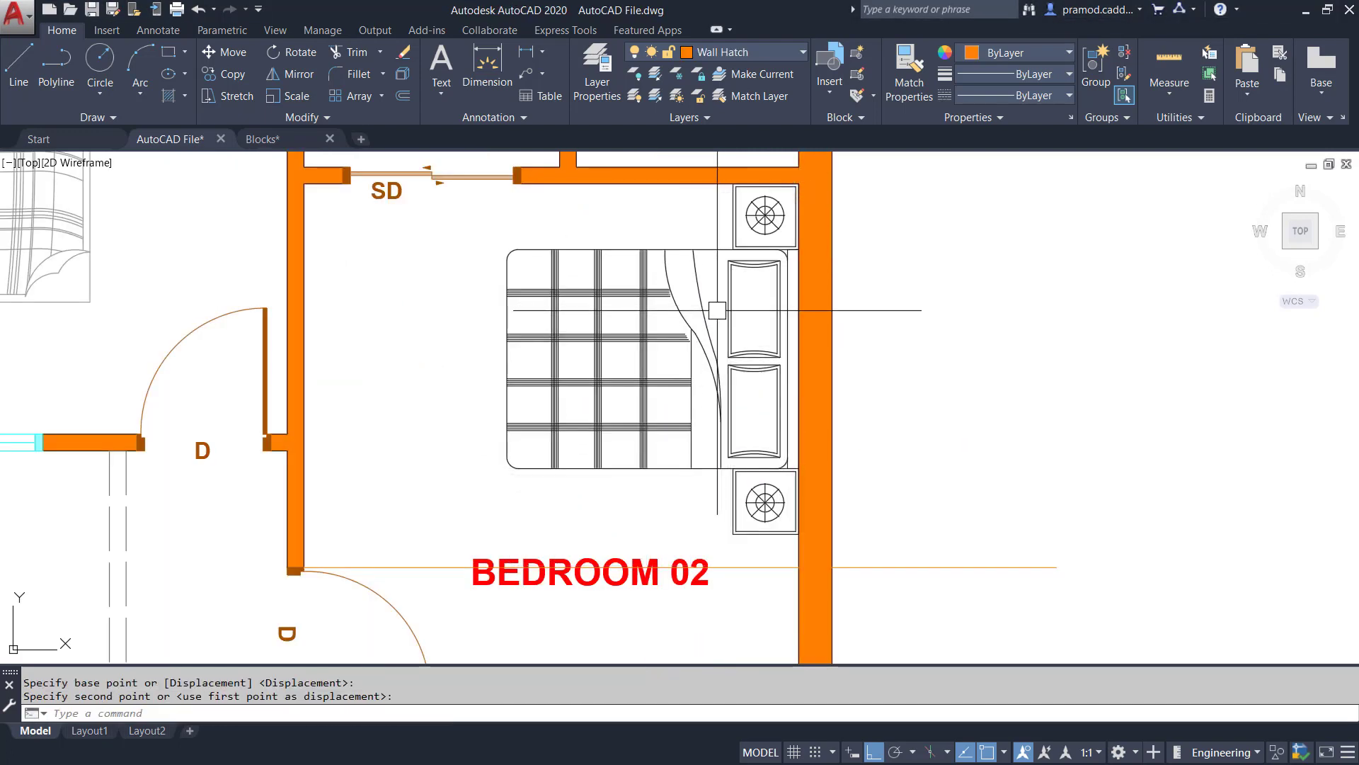
scroll(717, 310, down, 2)
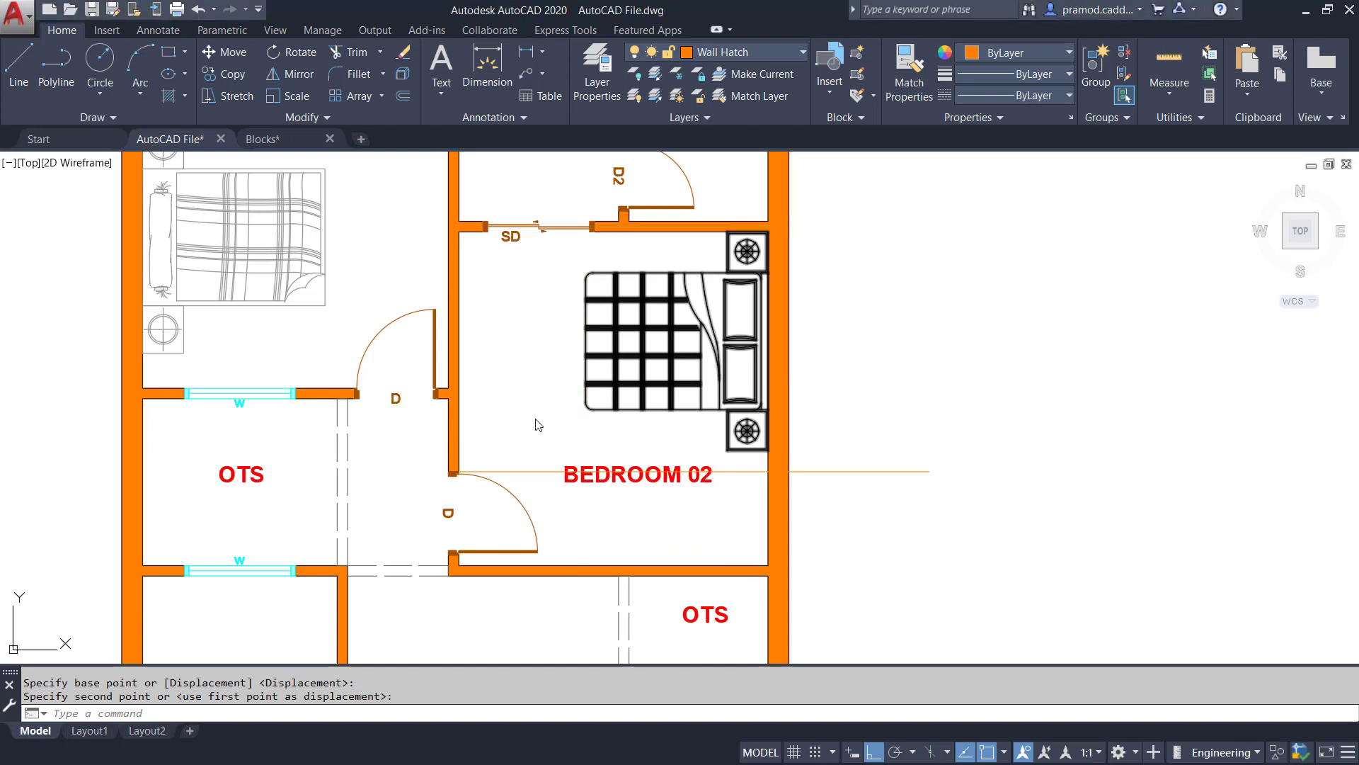
Match the properties of the Bedroom 01 bed onto the checkered bed in Bedroom 02
key(Escape)
key(Escape)
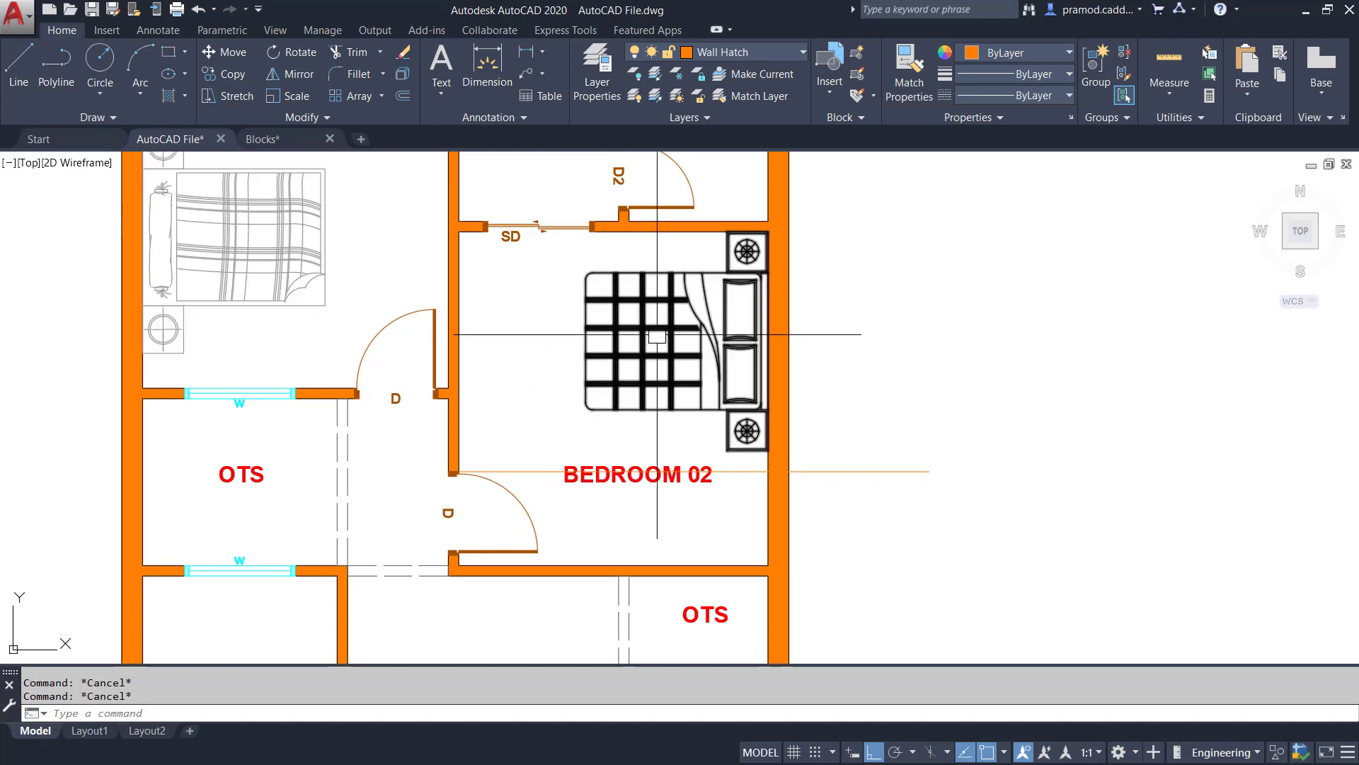
text(ma)
key(Return)
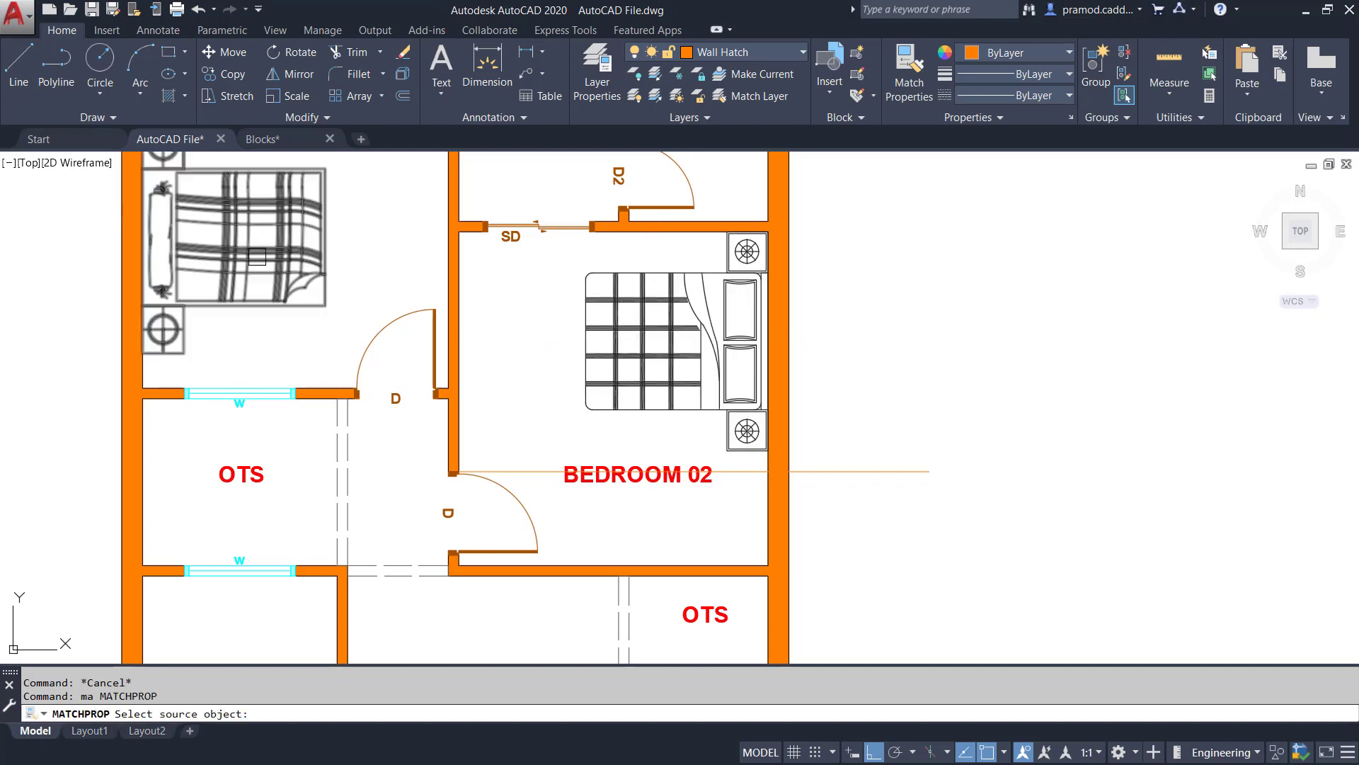
click(252, 242)
key(Escape)
key(Escape)
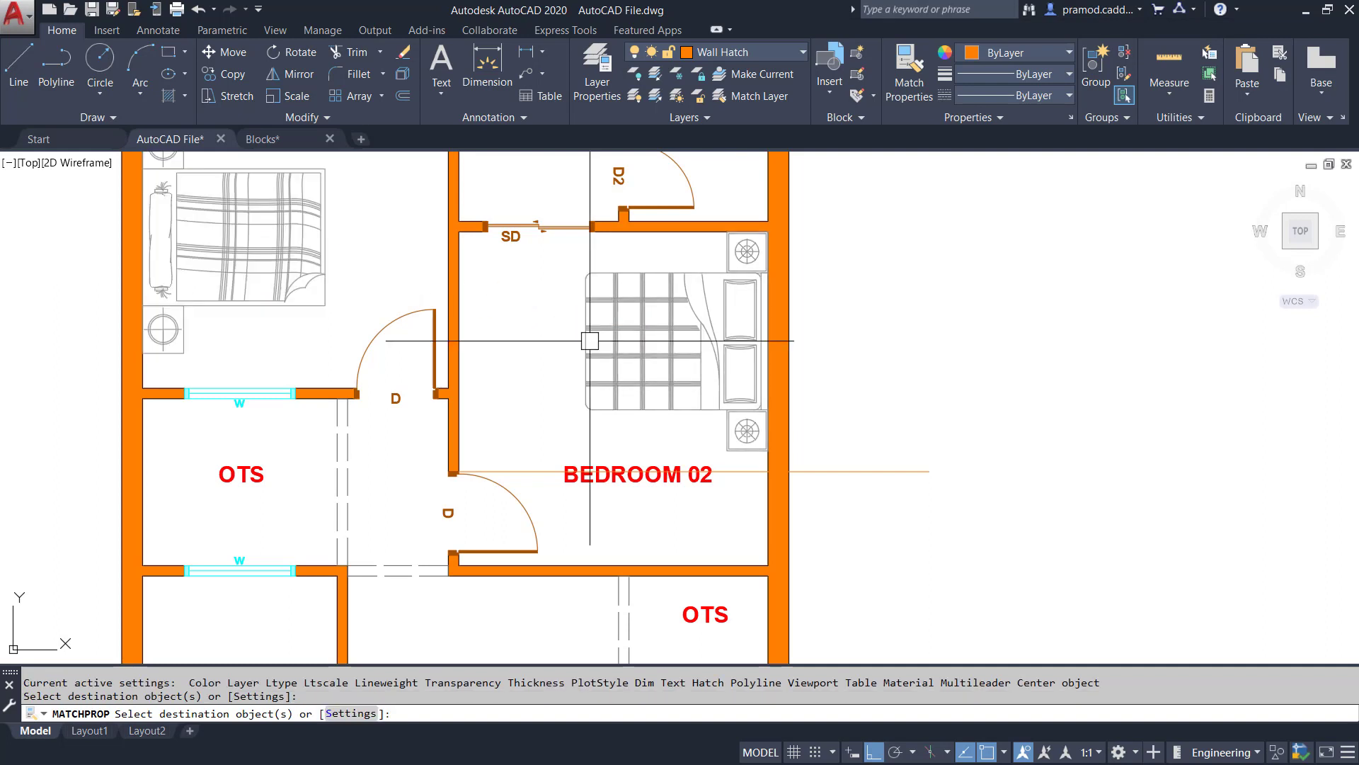
Look over the Drawing Room, and browse the sofa set blocks in the Blocks drawing for one to place there
scroll(432, 303, down, 5)
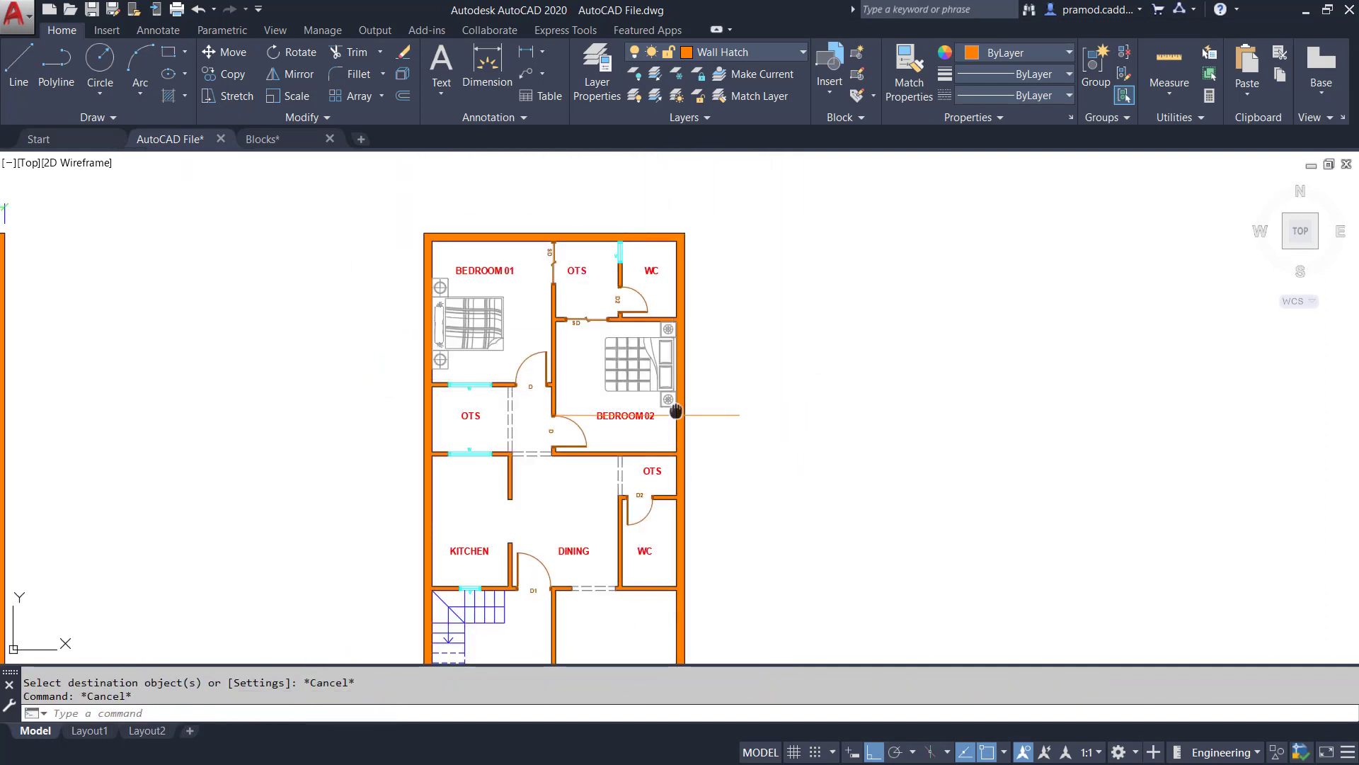
mouse_move(674, 413)
middle_down()
mouse_move(722, 355)
mouse_move(727, 322)
middle_up()
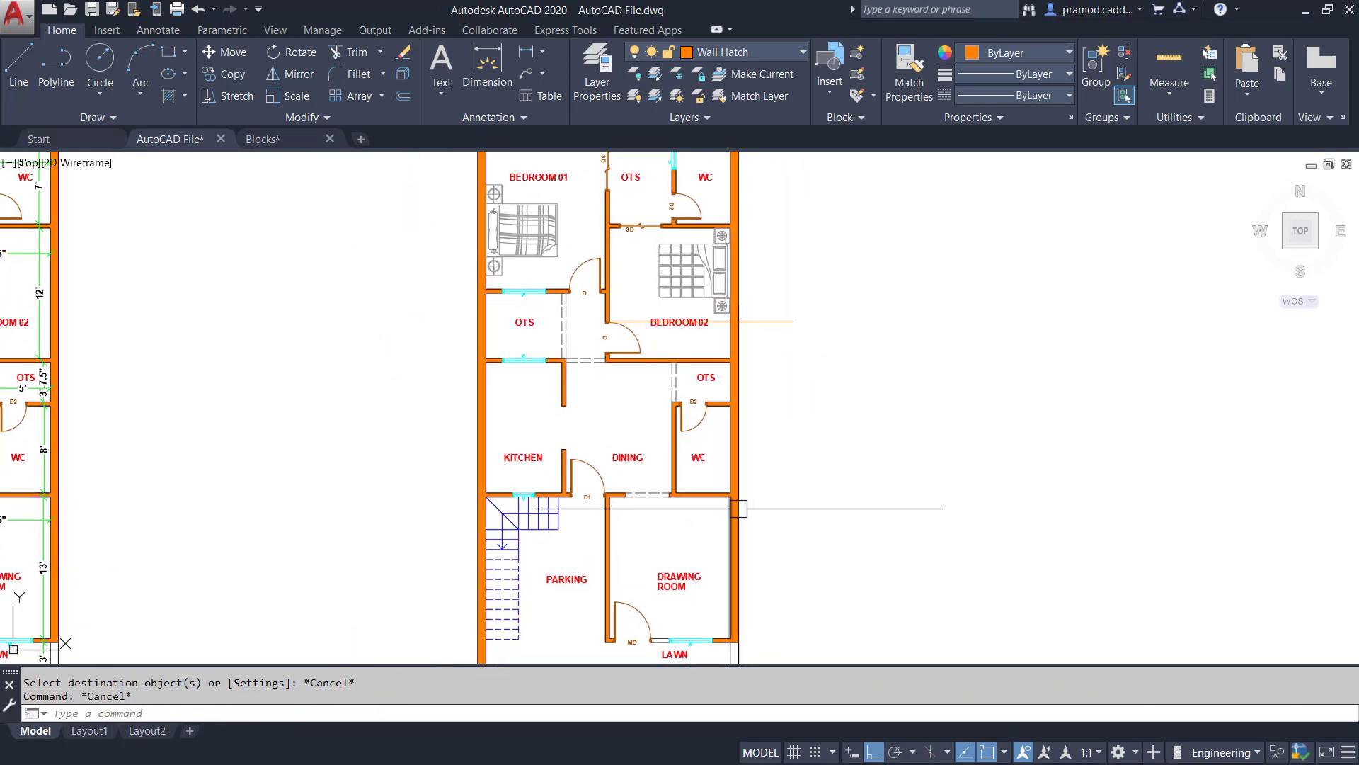
middle_drag(729, 502, 711, 386)
scroll(705, 475, up, 4)
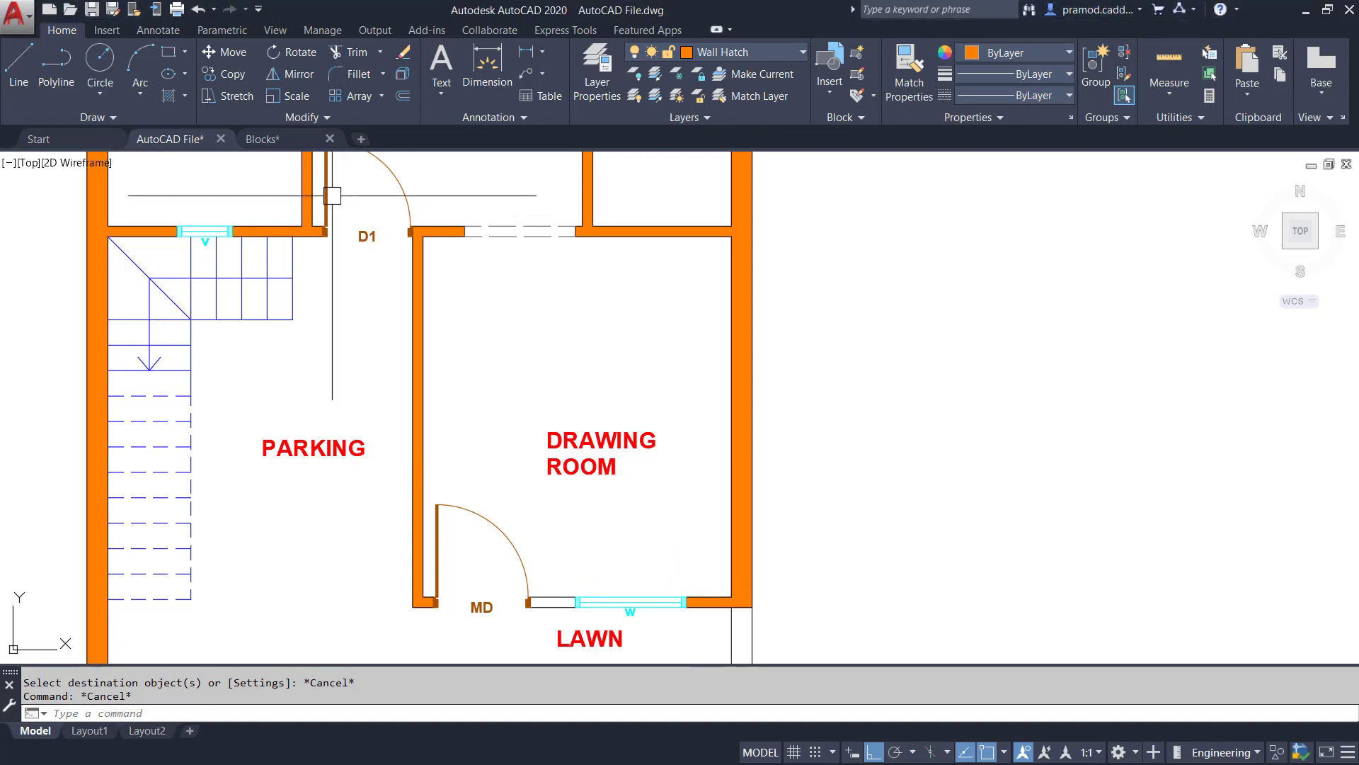
click(291, 136)
scroll(545, 392, down, 10)
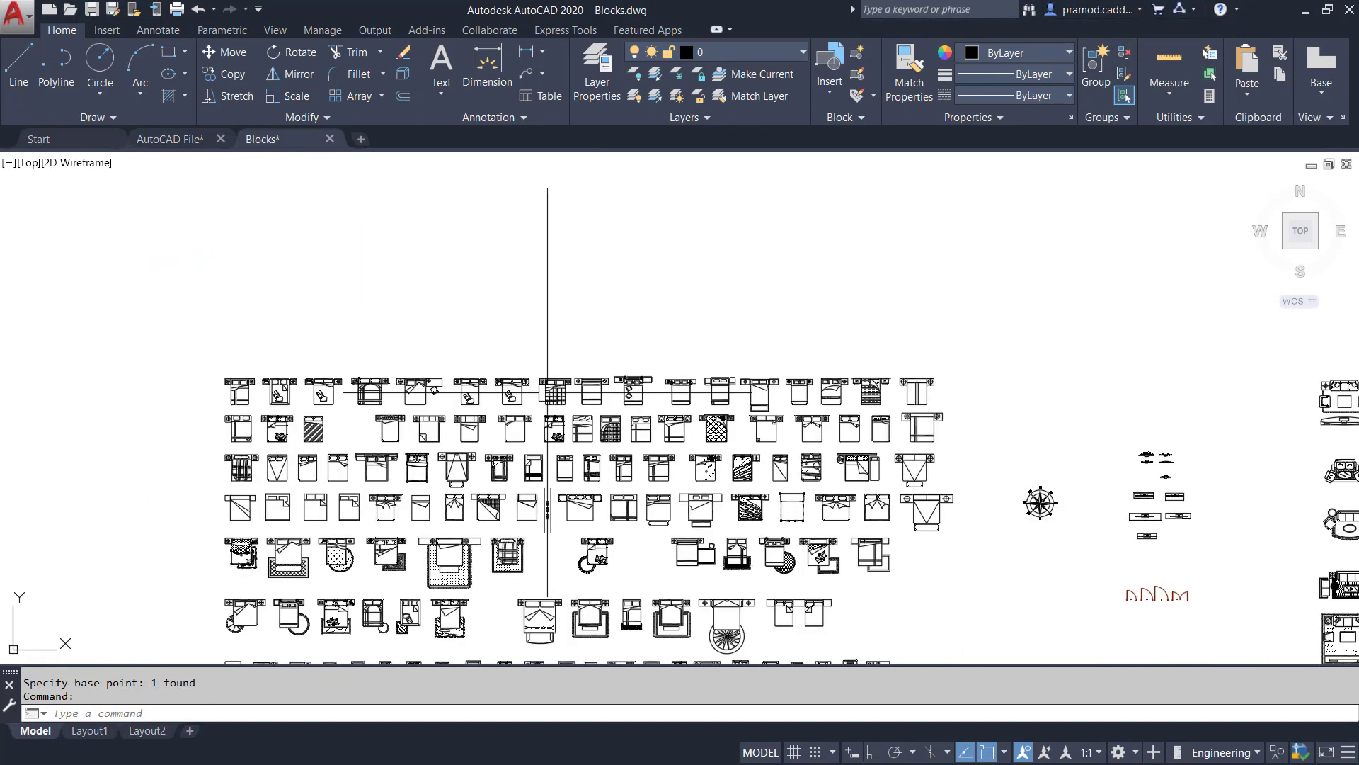
mouse_move(1112, 451)
middle_down()
mouse_move(627, 337)
mouse_move(479, 319)
middle_up()
scroll(479, 319, up, 2)
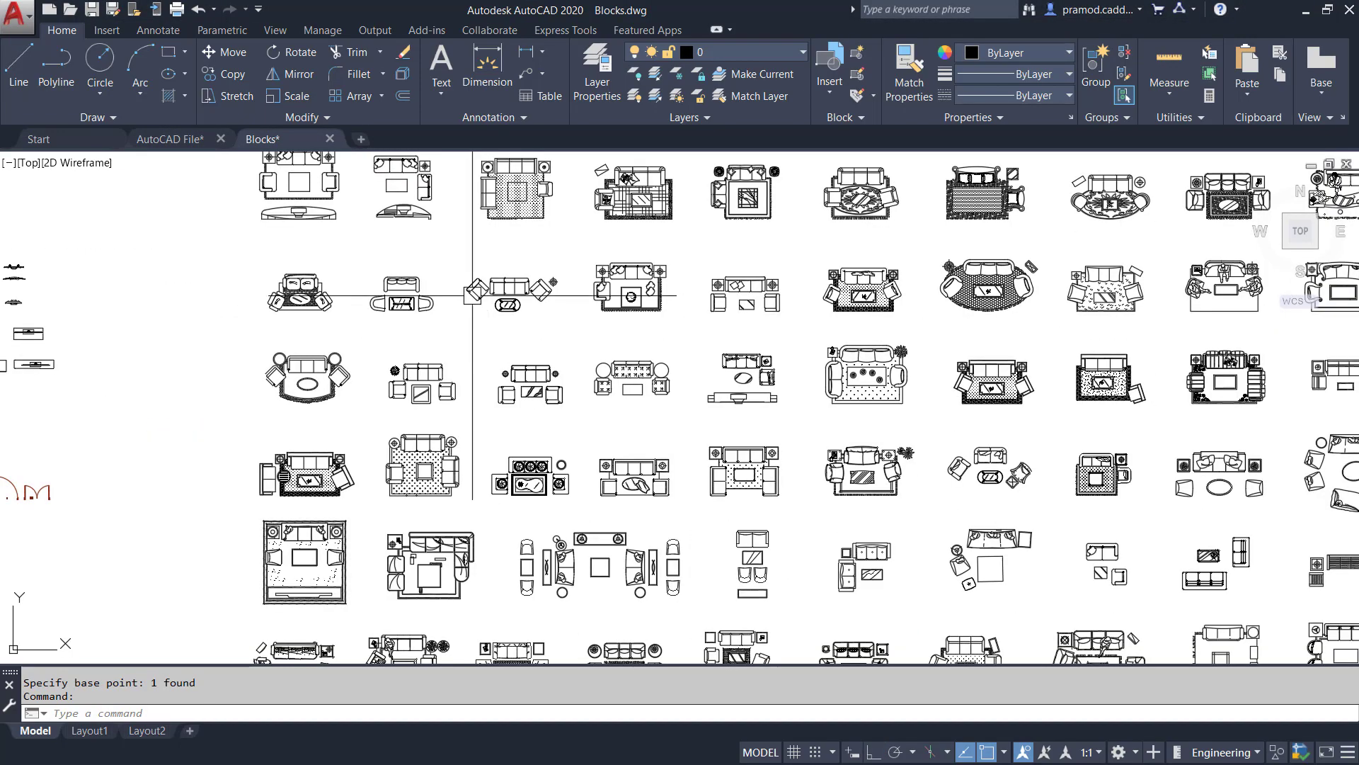
scroll(479, 283, up, 4)
scroll(516, 367, down, 2)
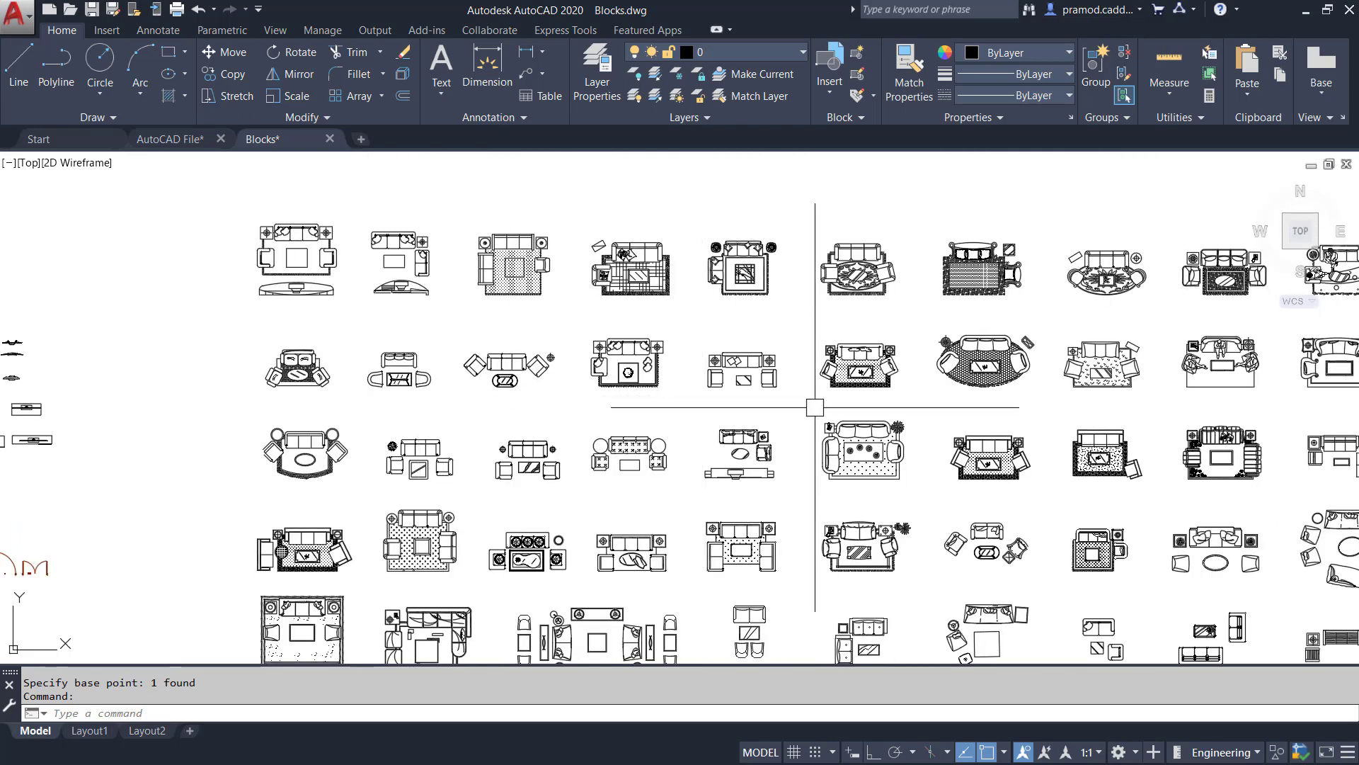
middle_drag(813, 404, 395, 402)
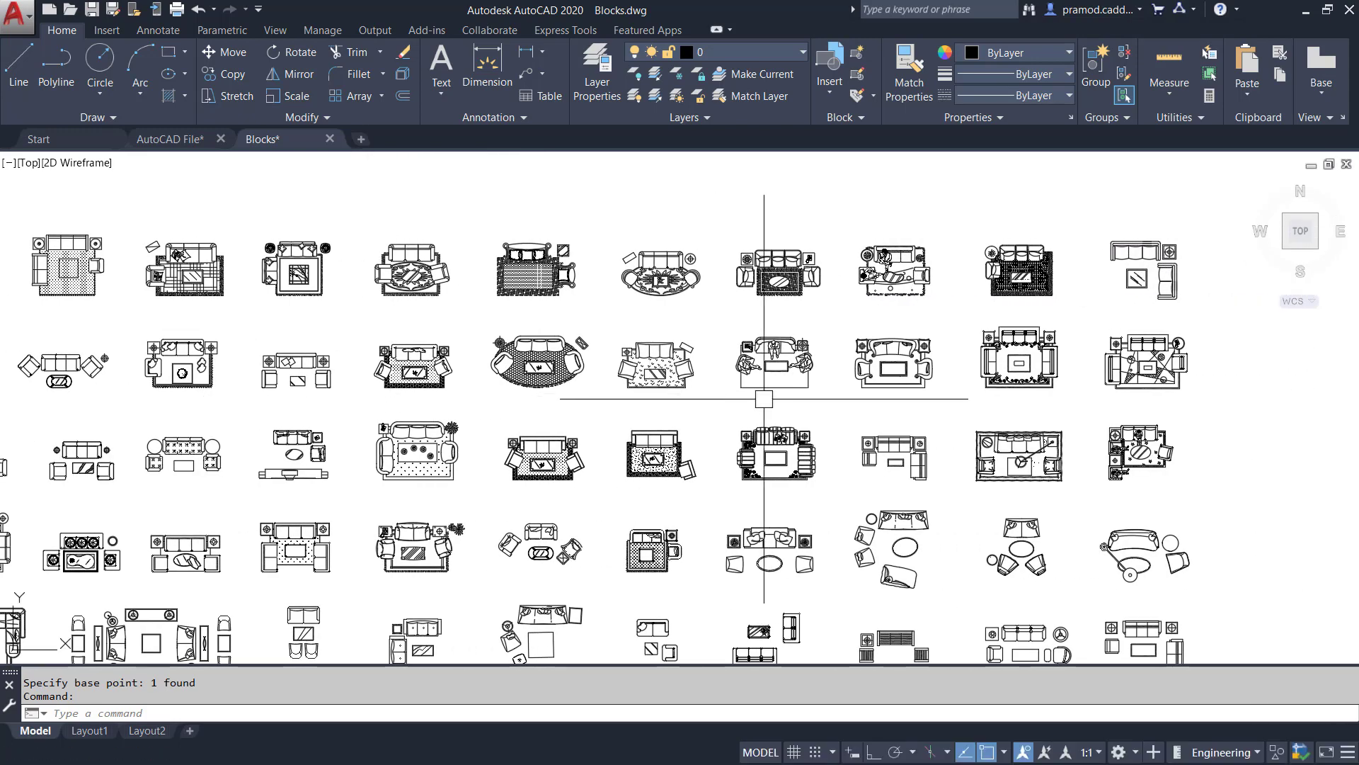
middle_drag(1098, 397, 938, 401)
scroll(938, 401, up, 2)
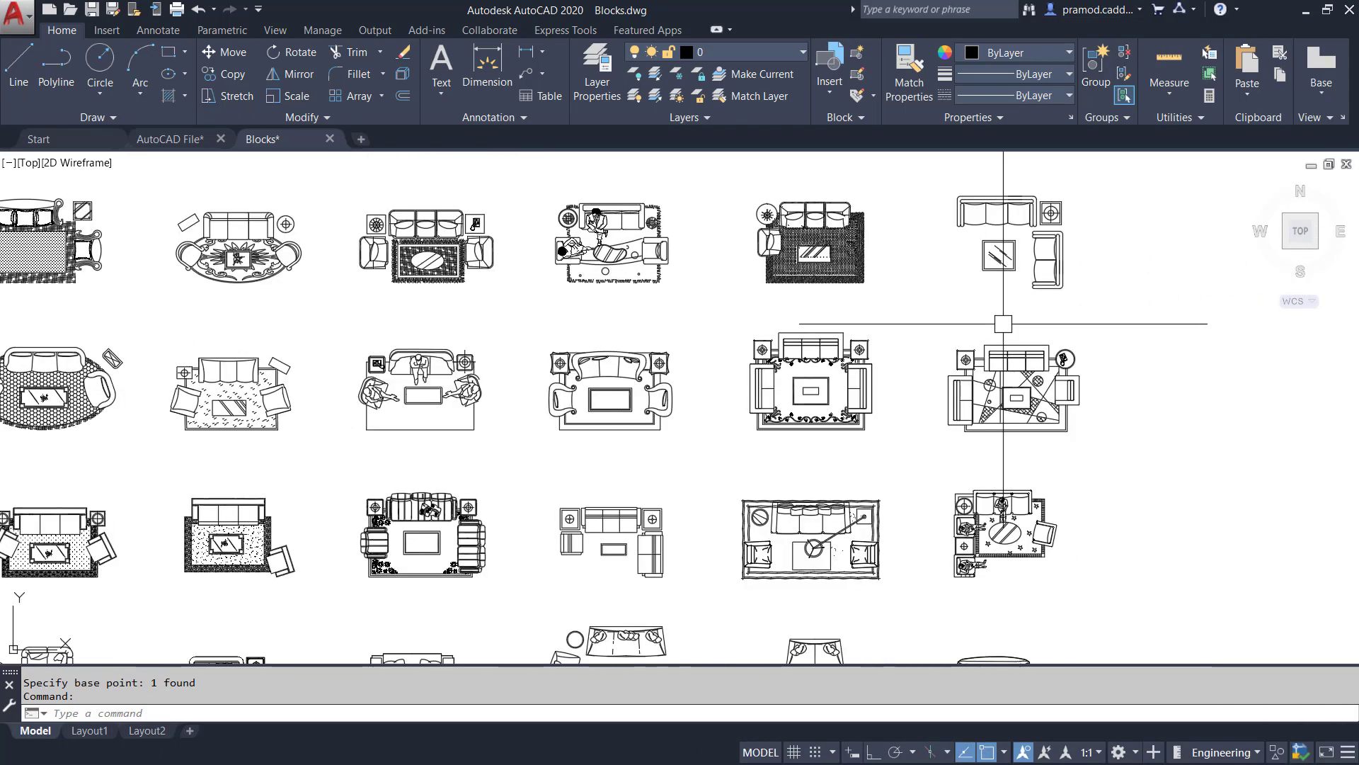
scroll(1001, 267, up, 2)
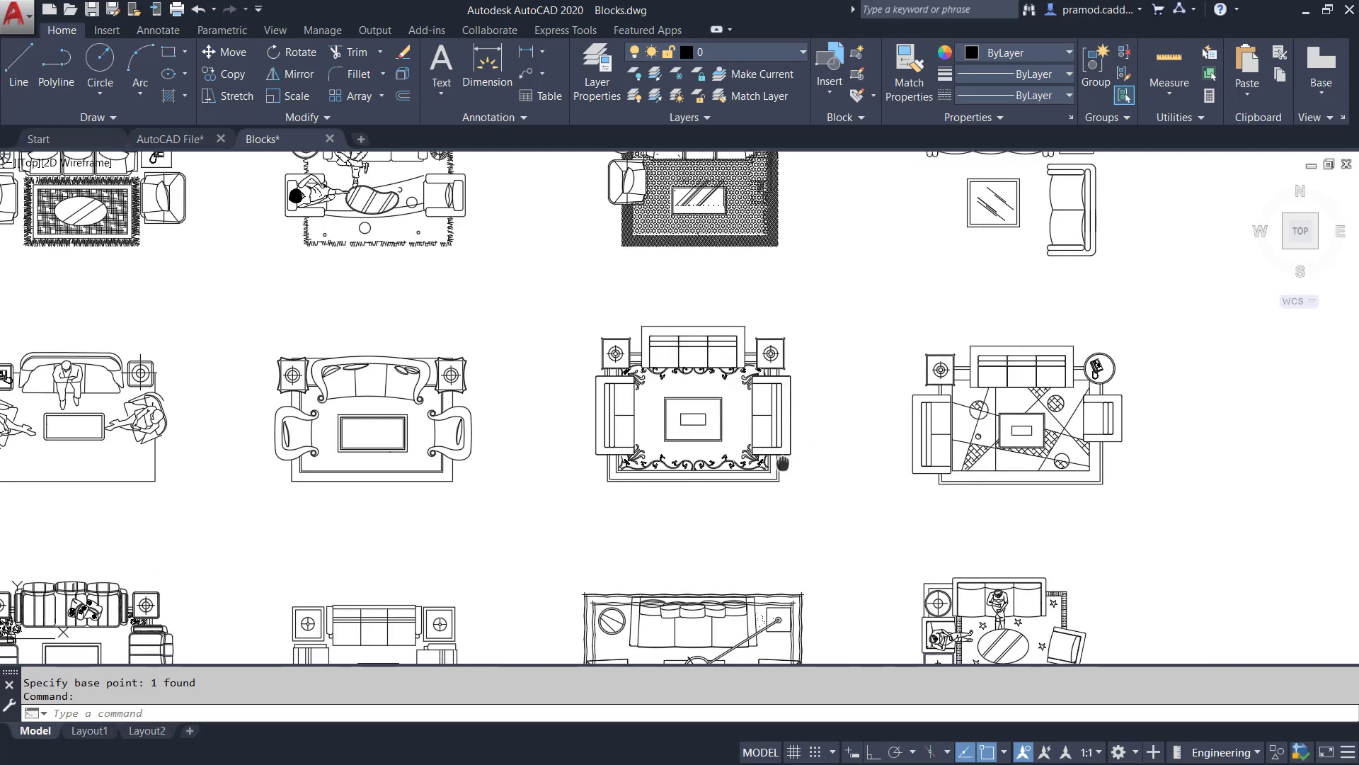
mouse_move(1123, 405)
middle_down()
mouse_move(1069, 310)
mouse_move(899, 306)
middle_up()
scroll(862, 304, up, 2)
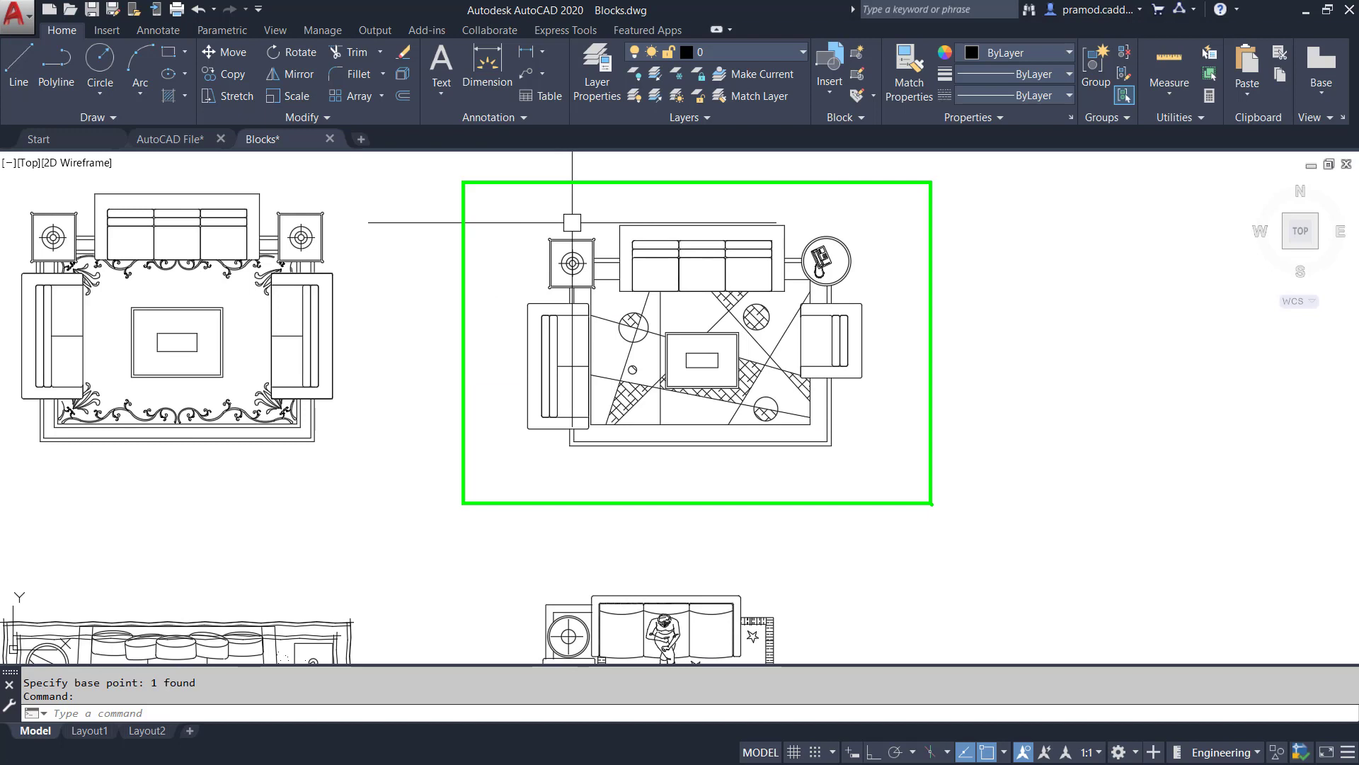
Copy the sofa set with the geometric-pattern rug, using the back midpoint of its three-seater sofa as base point
click(751, 333)
key(ctrl+shift+c)
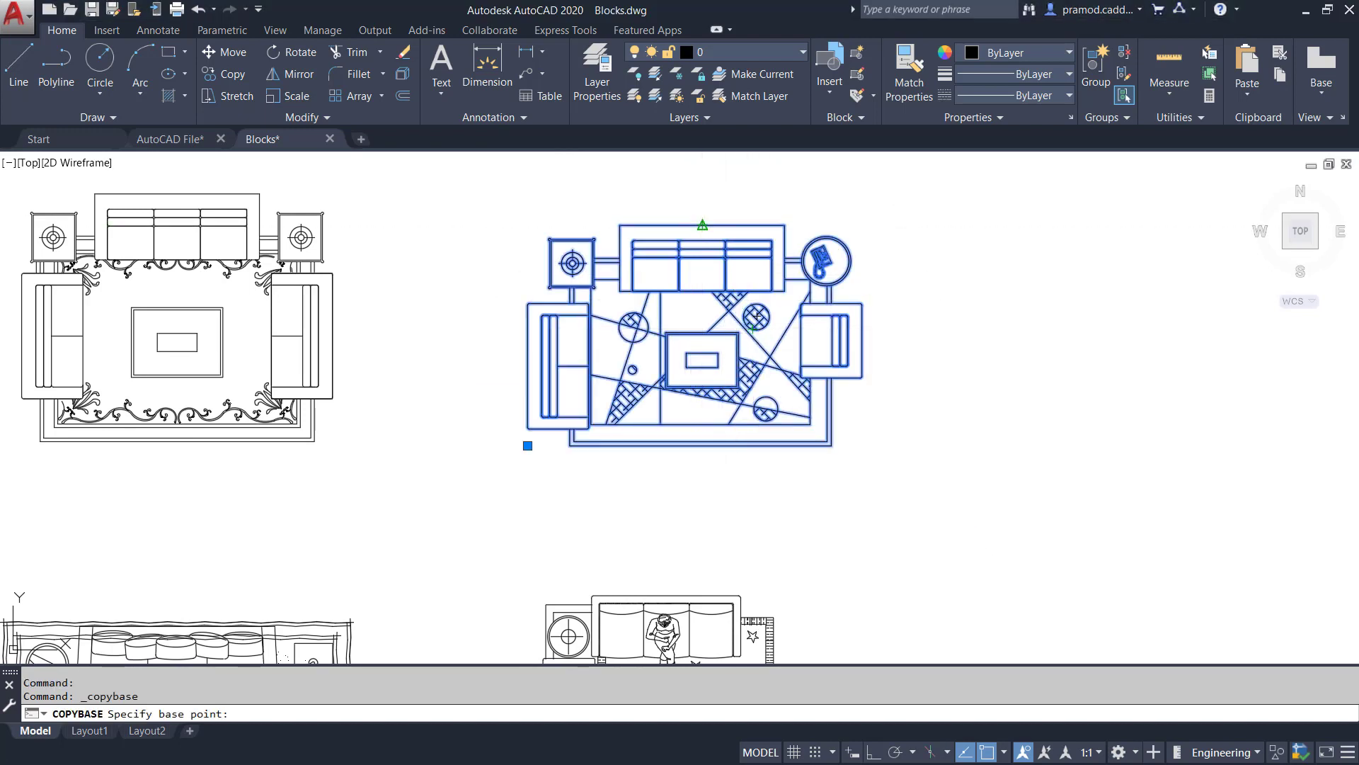
click(700, 224)
Paste the sofa set into the AutoCAD File drawing, in the empty space right of the Drawing Room
click(177, 140)
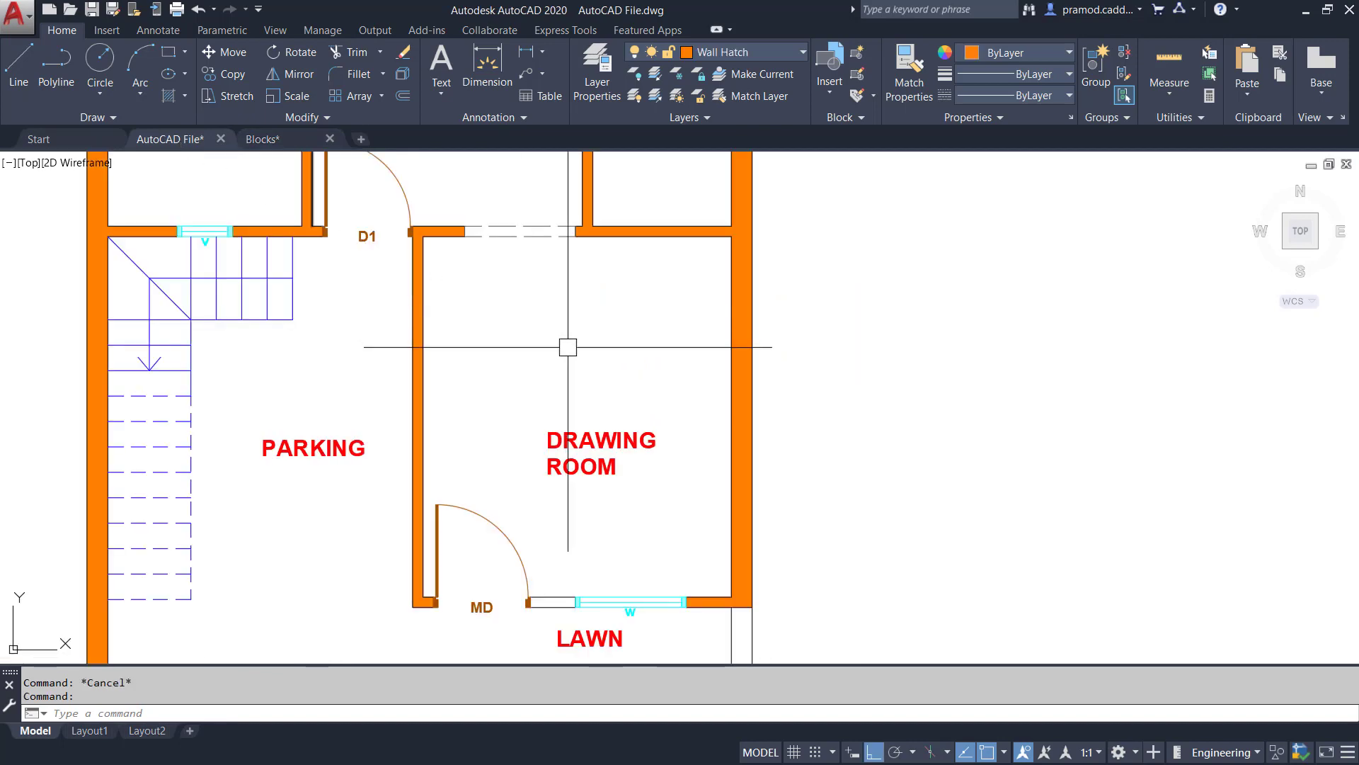
key(ctrl+v)
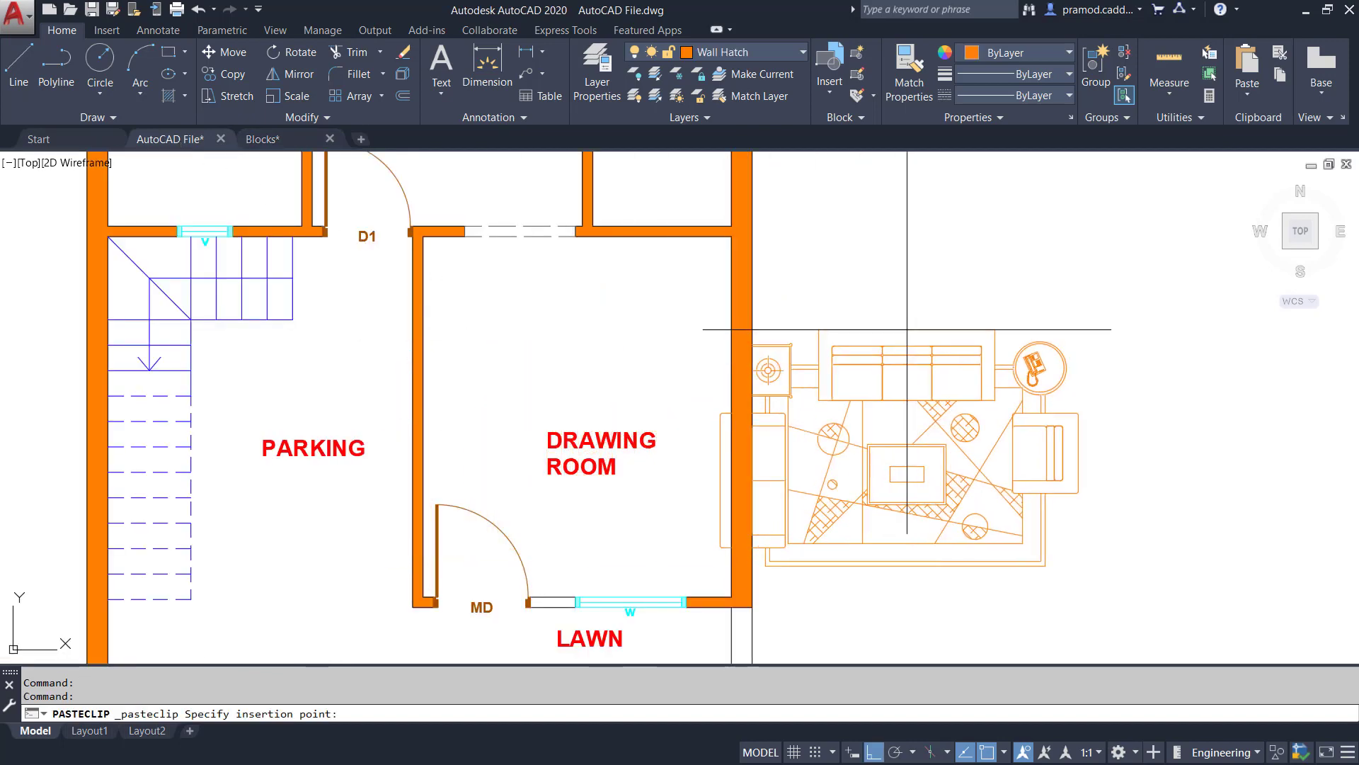
click(966, 325)
key(Escape)
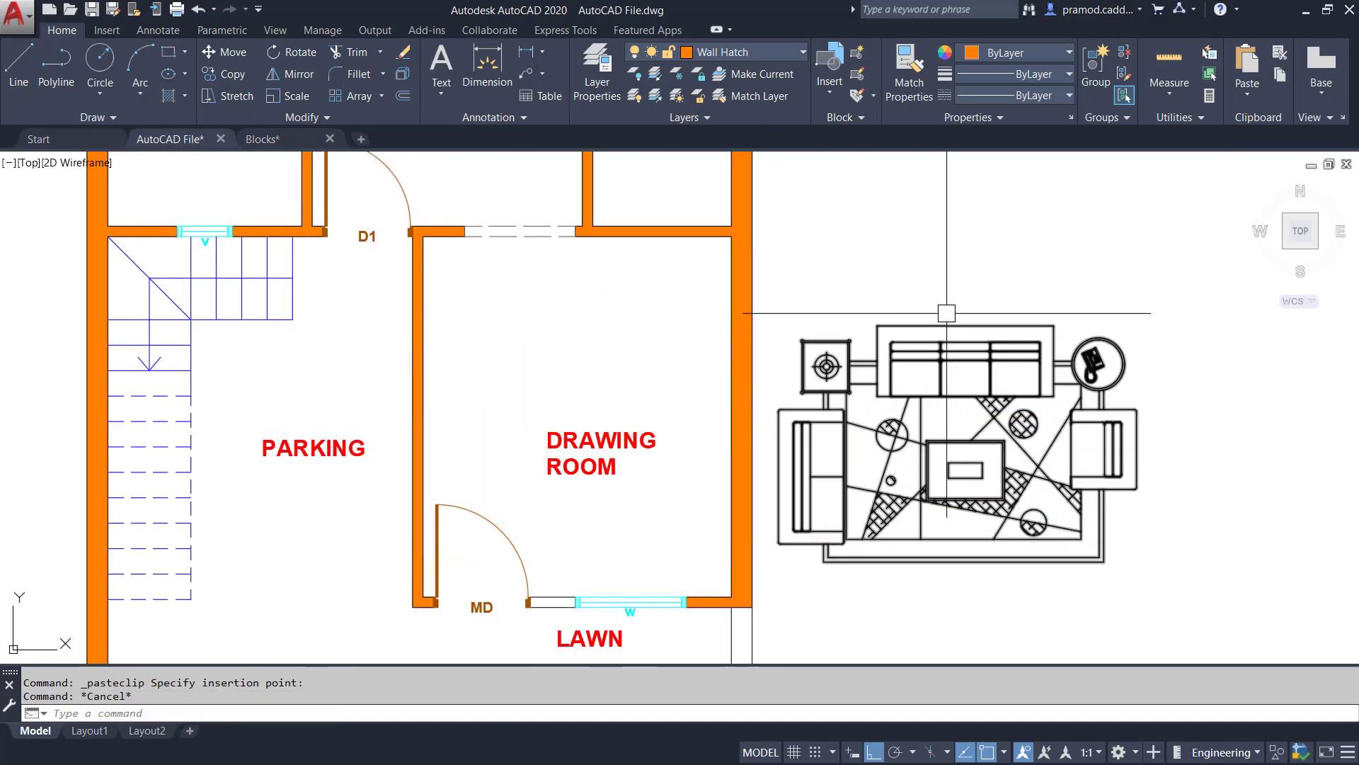
Rotate the pasted sofa set to 270° about the back midpoint of its three-seater sofa
click(934, 324)
text(ro)
key(Return)
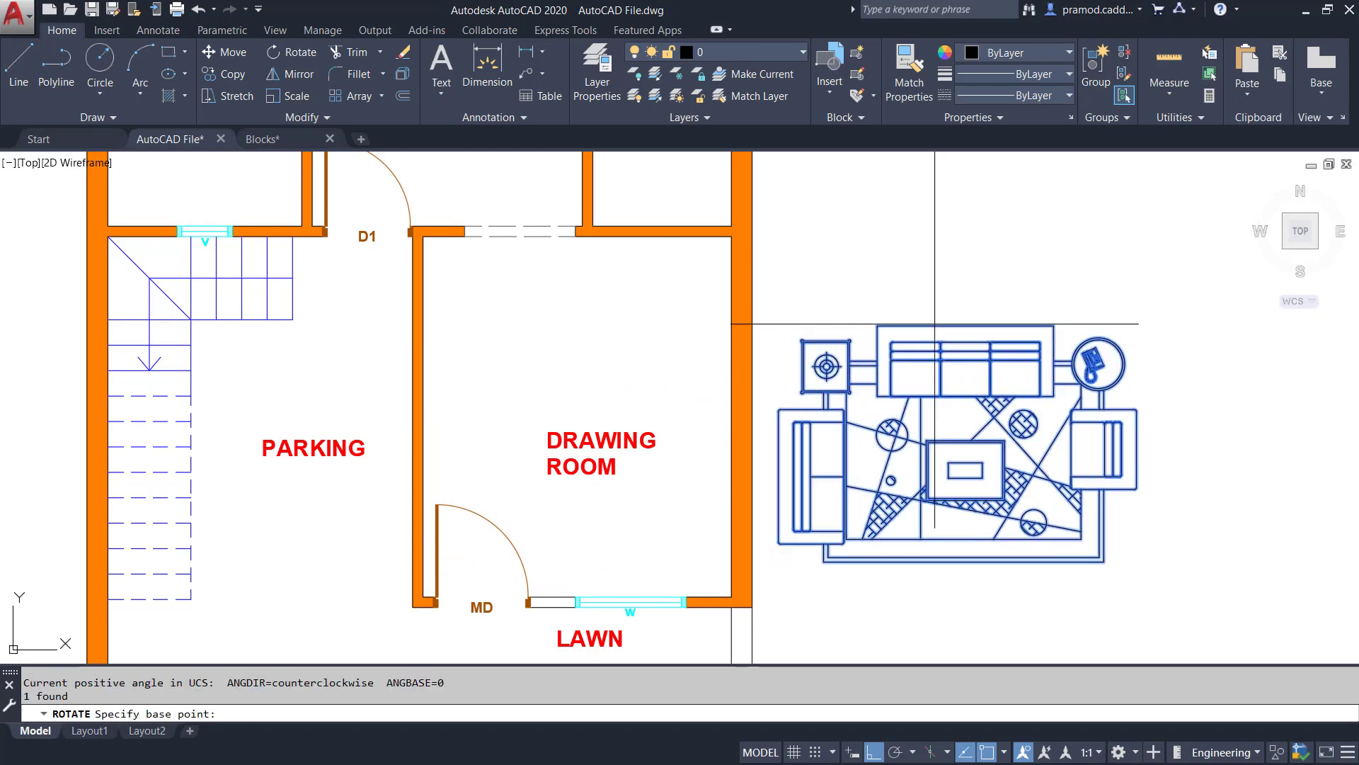
click(964, 325)
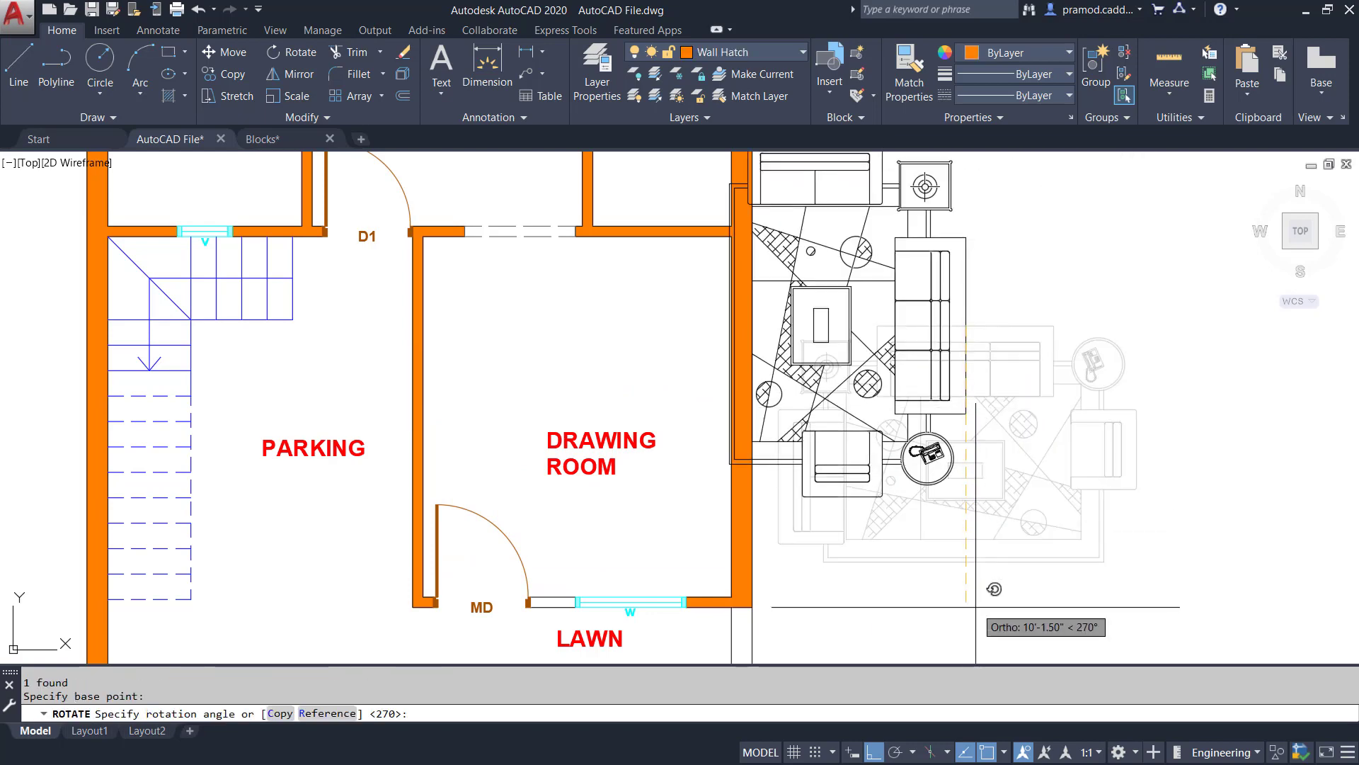
click(970, 584)
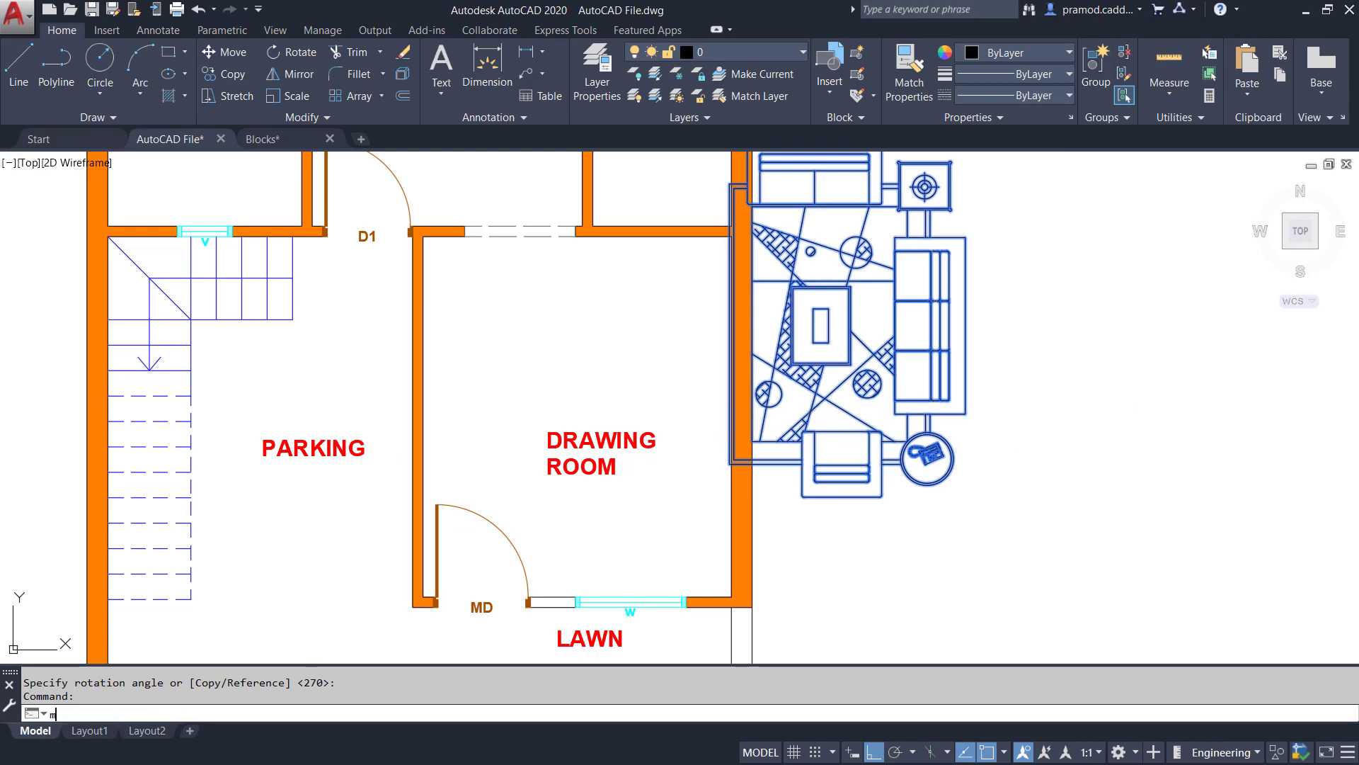
Move the sofa set by its three-seater's back midpoint to the midpoint of the Drawing Room's right inner wall face
key(Return)
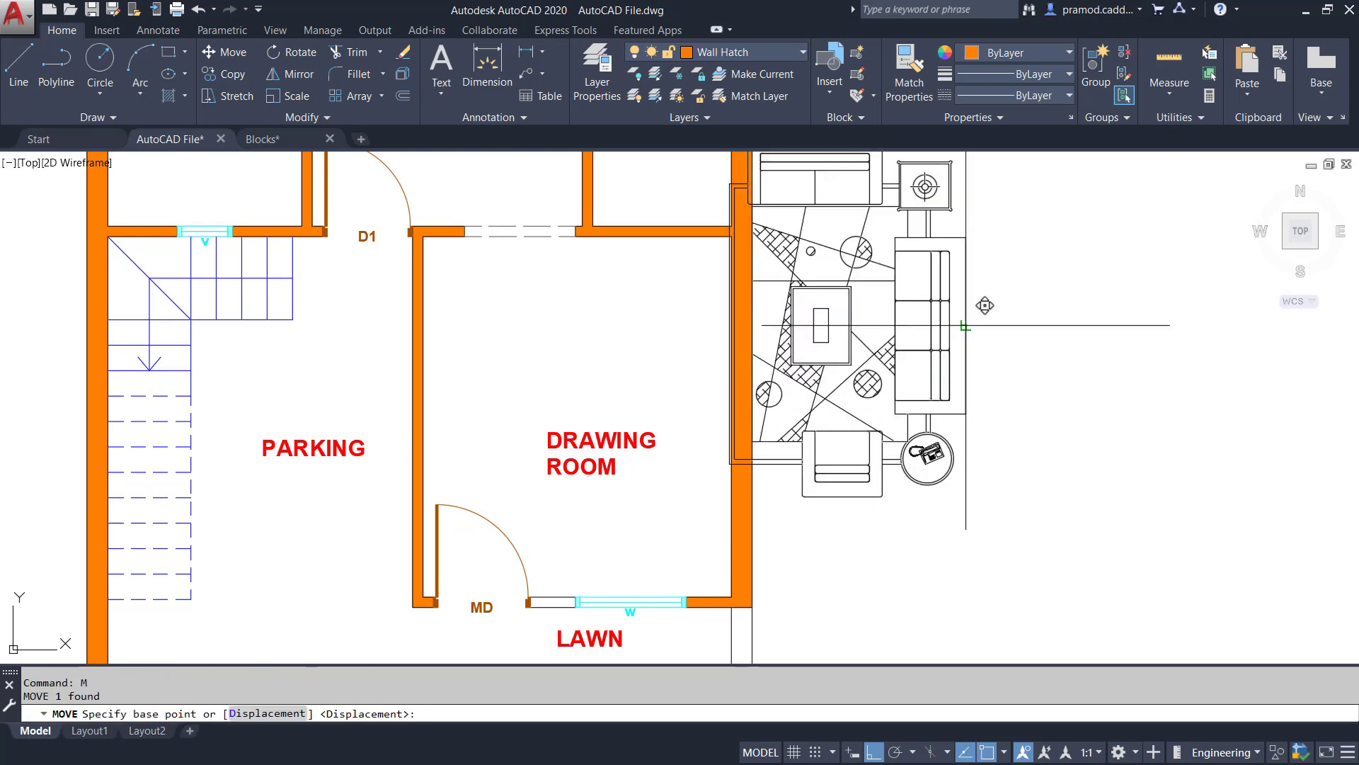
click(963, 325)
click(729, 419)
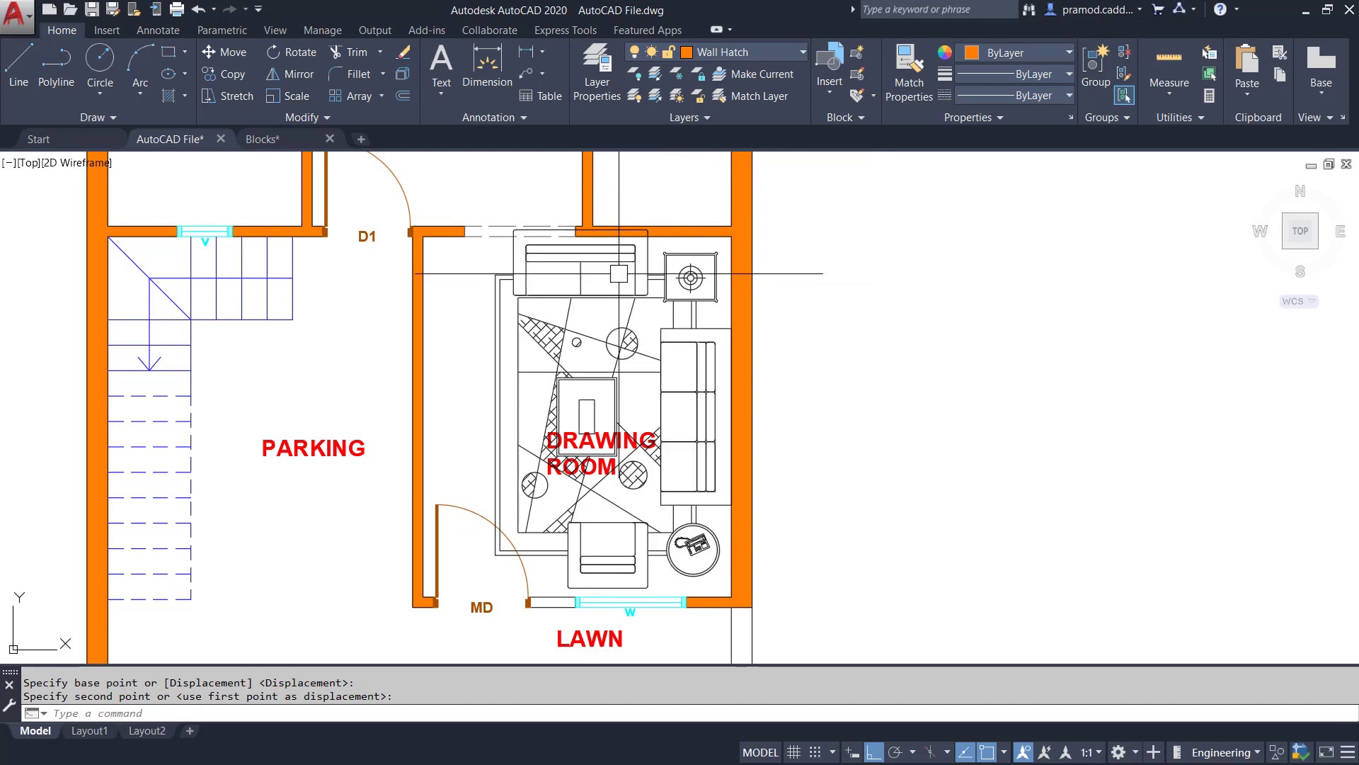
Move the sofa set slightly straight down so its upper two-seater clears the Drawing Room's upper wall
scroll(616, 273, up, 4)
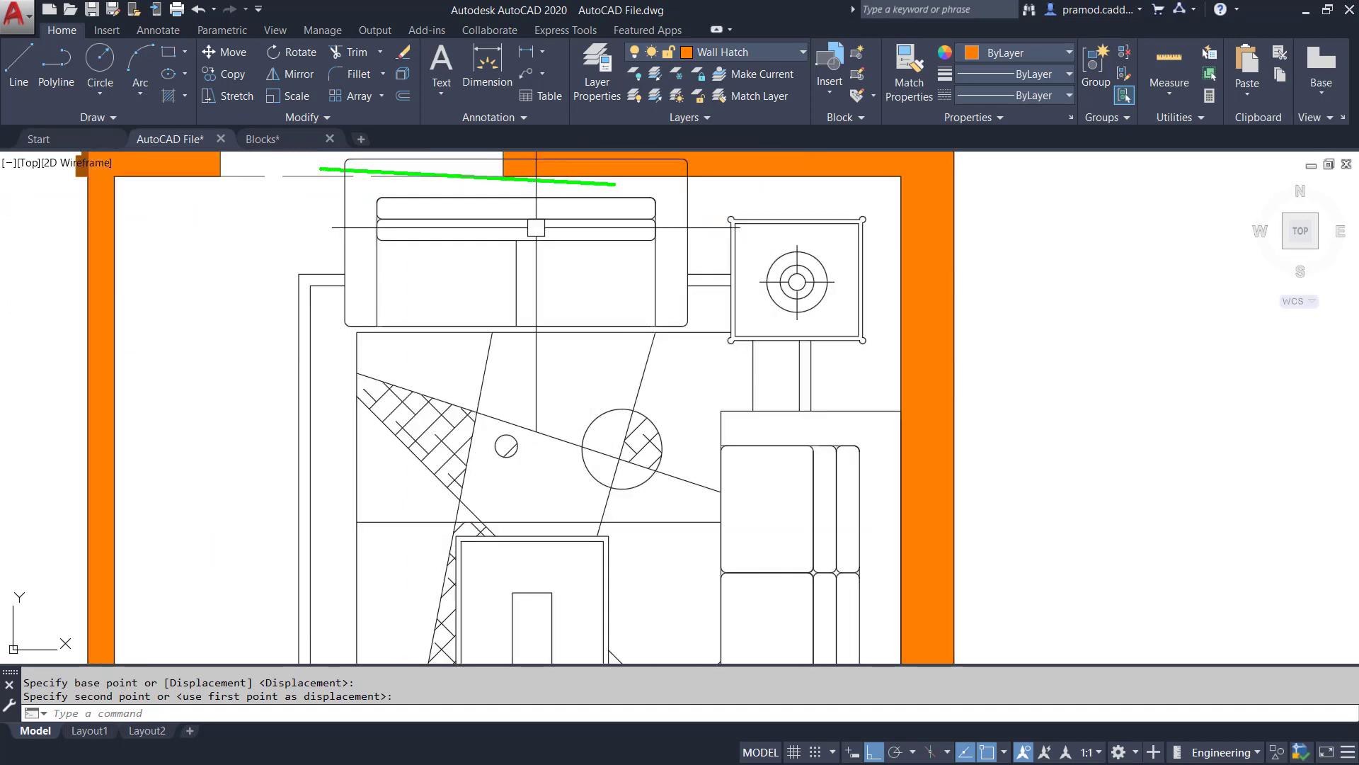
scroll(536, 227, down, 6)
scroll(607, 445, up, 3)
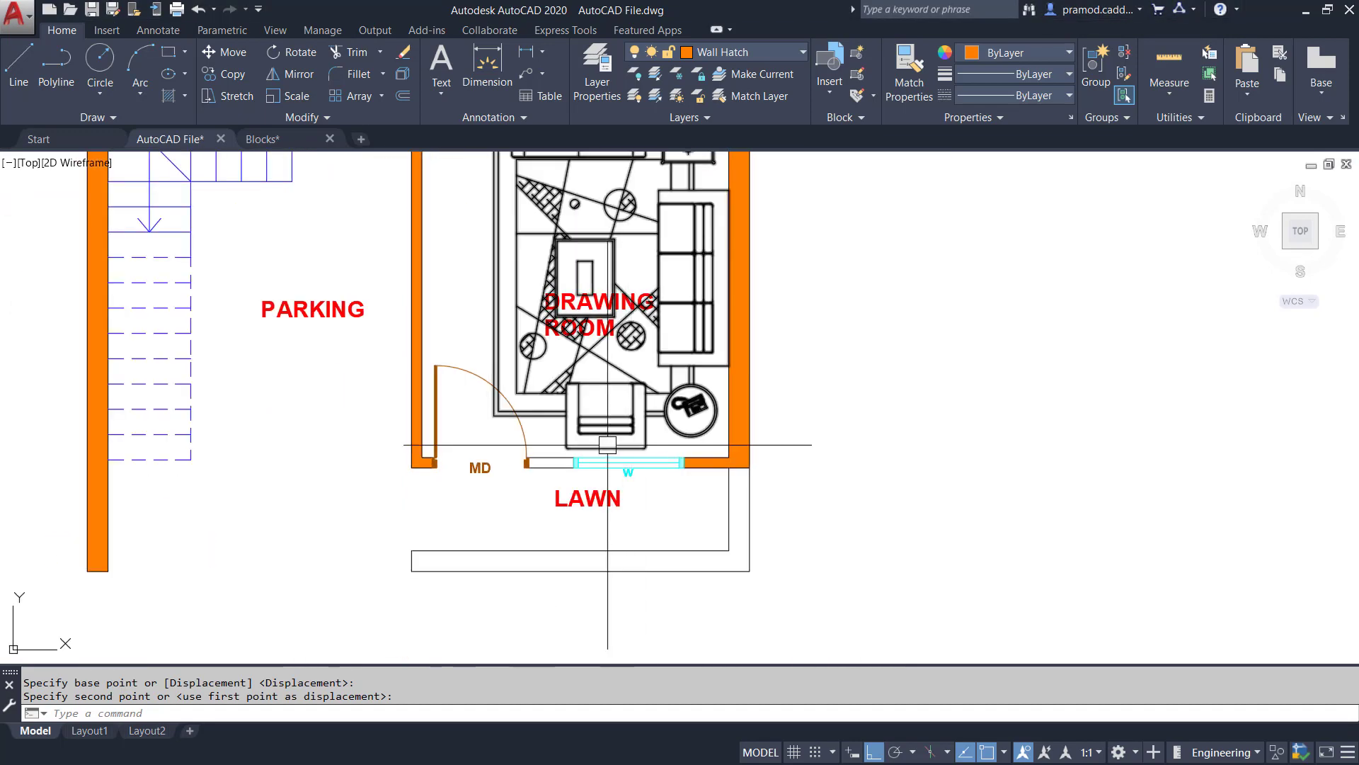
scroll(685, 466, up, 2)
click(715, 388)
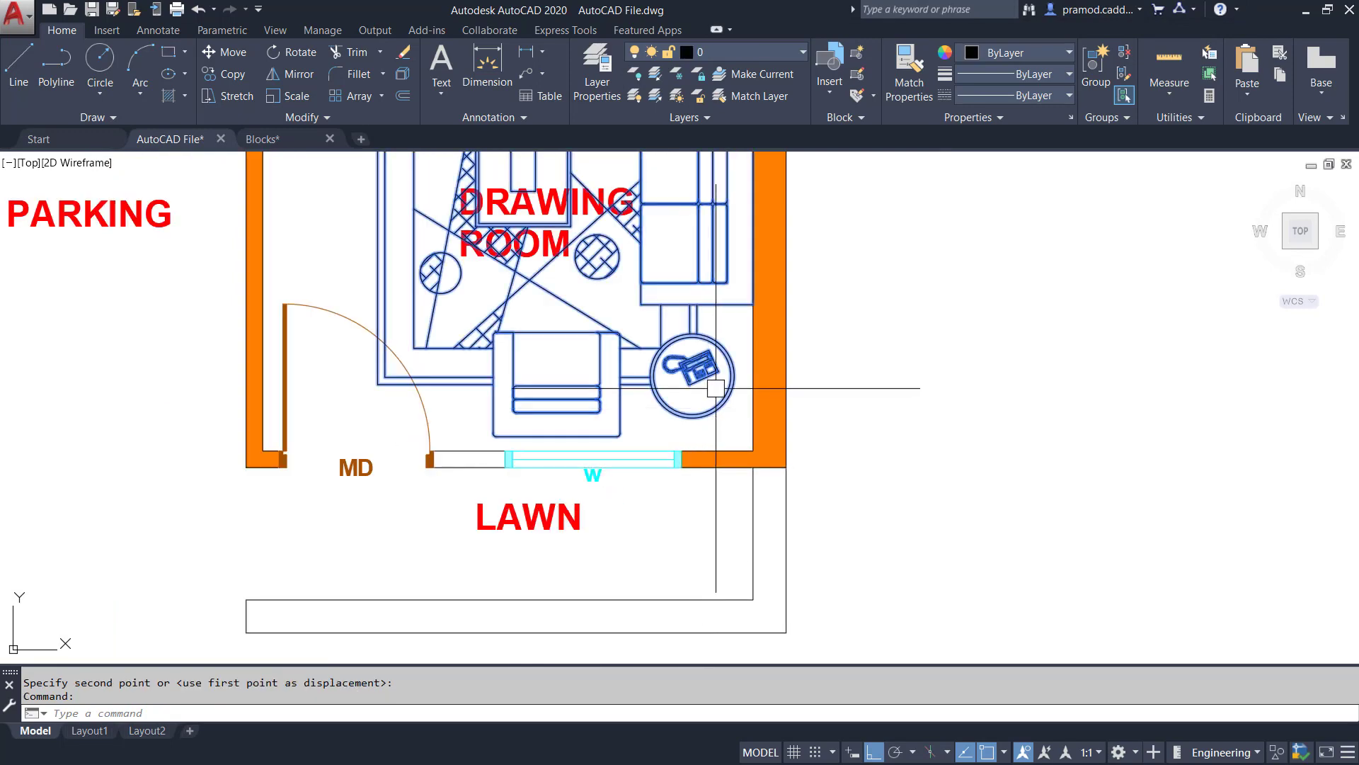
key(Return)
scroll(538, 456, up, 2)
click(563, 450)
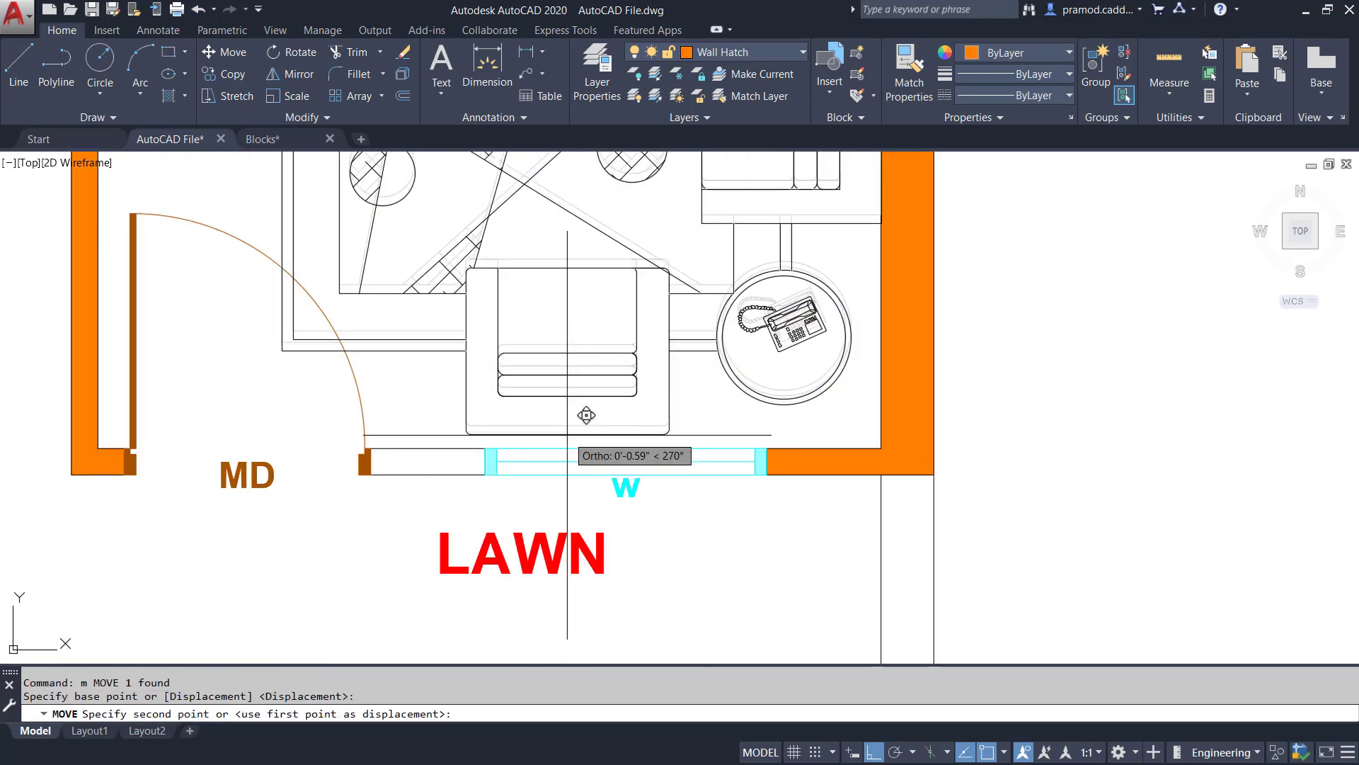
click(567, 445)
scroll(627, 415, down, 4)
middle_drag(678, 316, 698, 469)
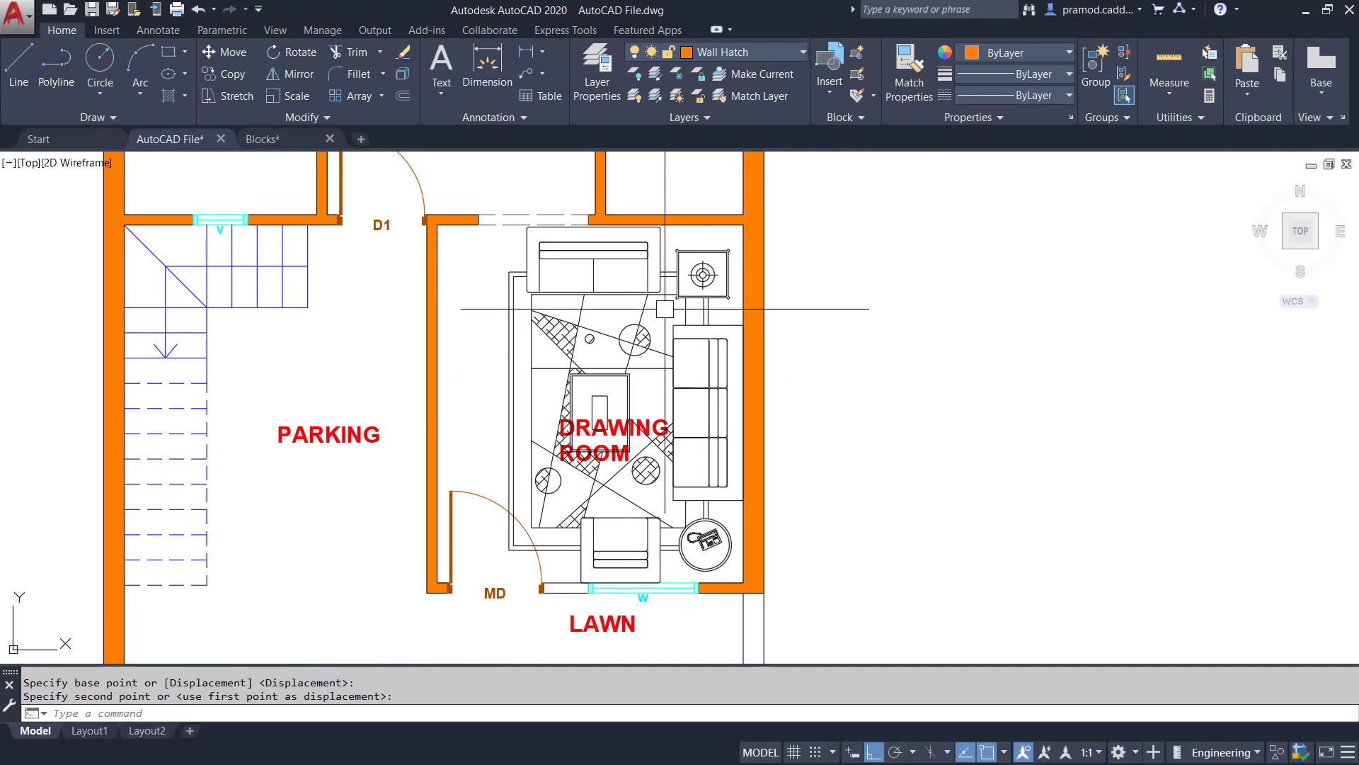
Examine the gap between the upper two-seater sofa and the Drawing Room's upper wall
scroll(591, 232, up, 2)
scroll(578, 228, up, 2)
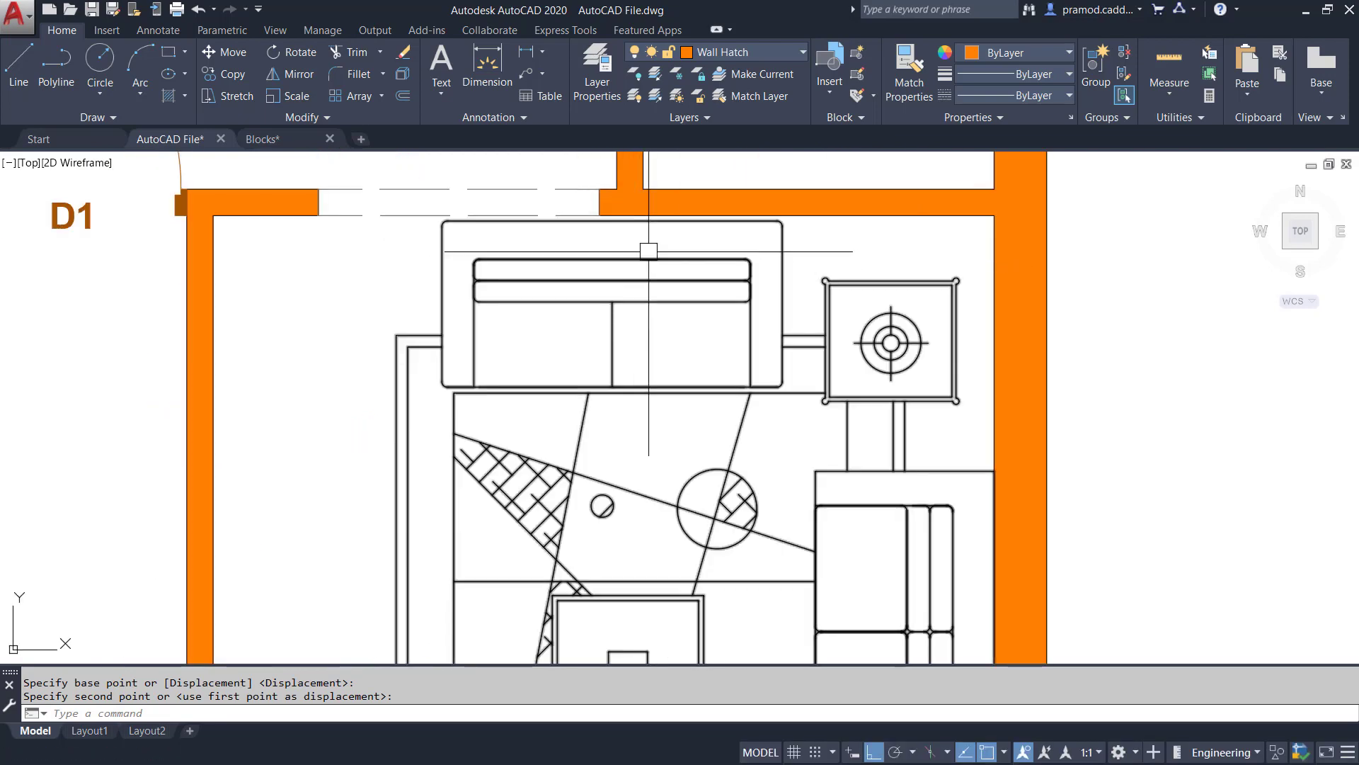
scroll(723, 242, up, 2)
middle_drag(722, 243, 724, 342)
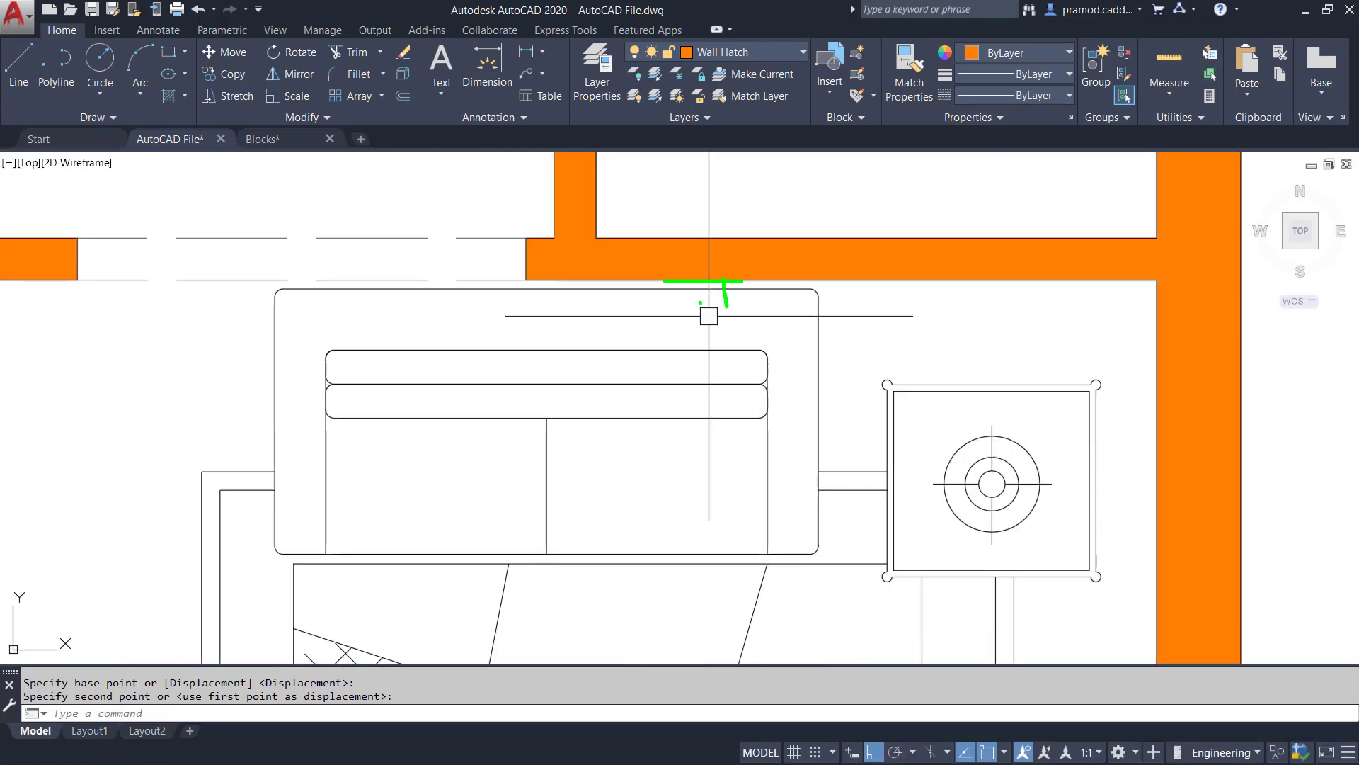
scroll(709, 316, down, 8)
key(Escape)
key(Escape)
scroll(732, 471, up, 2)
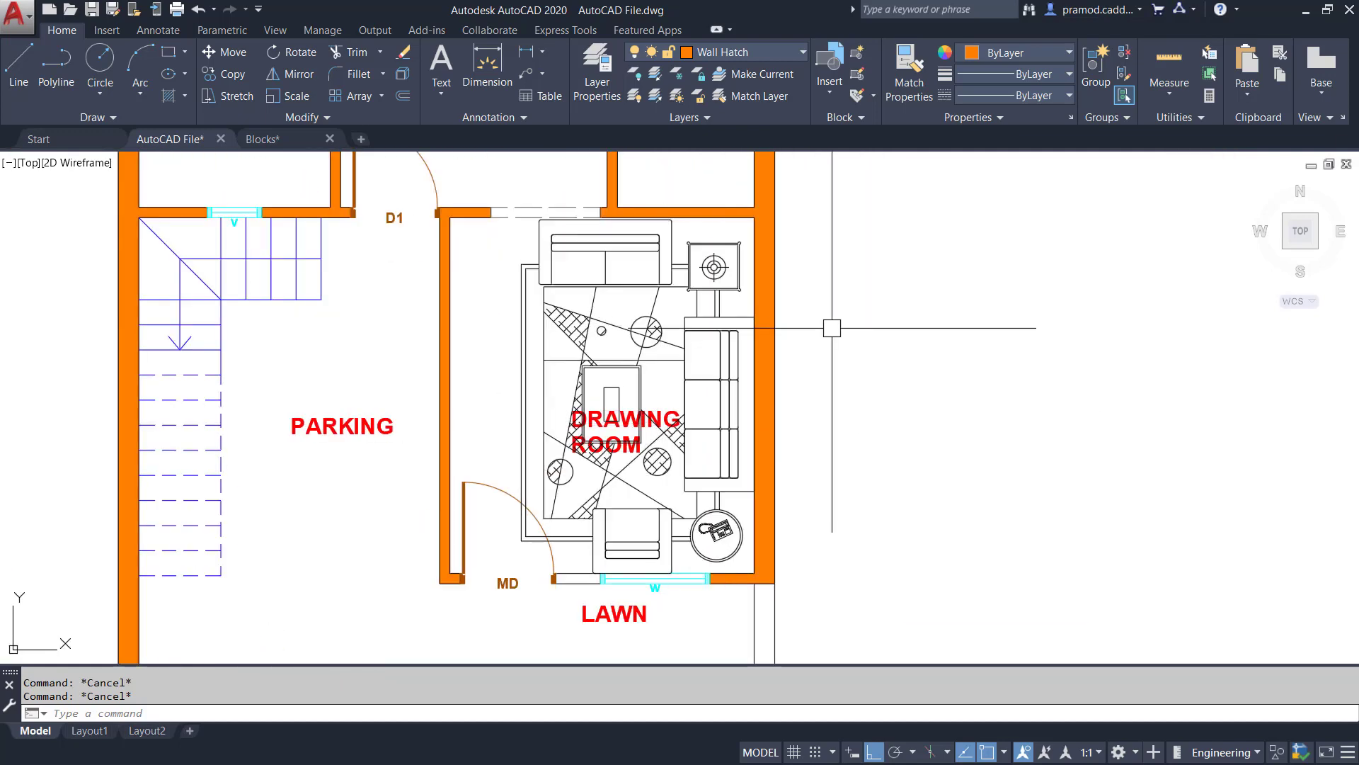
Assign the sofa set in the Drawing Room to the Furniture layer
scroll(991, 316, down, 3)
scroll(742, 348, up, 1)
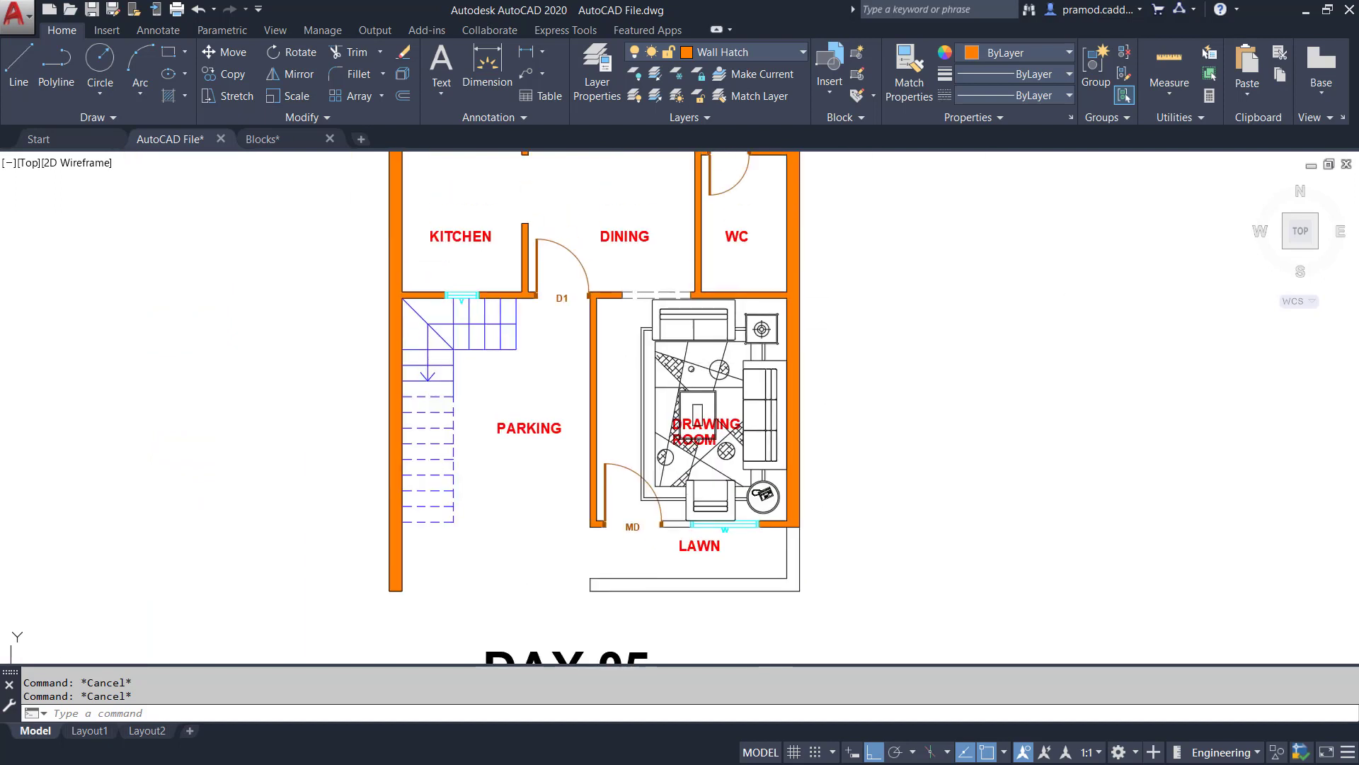
click(742, 347)
click(749, 52)
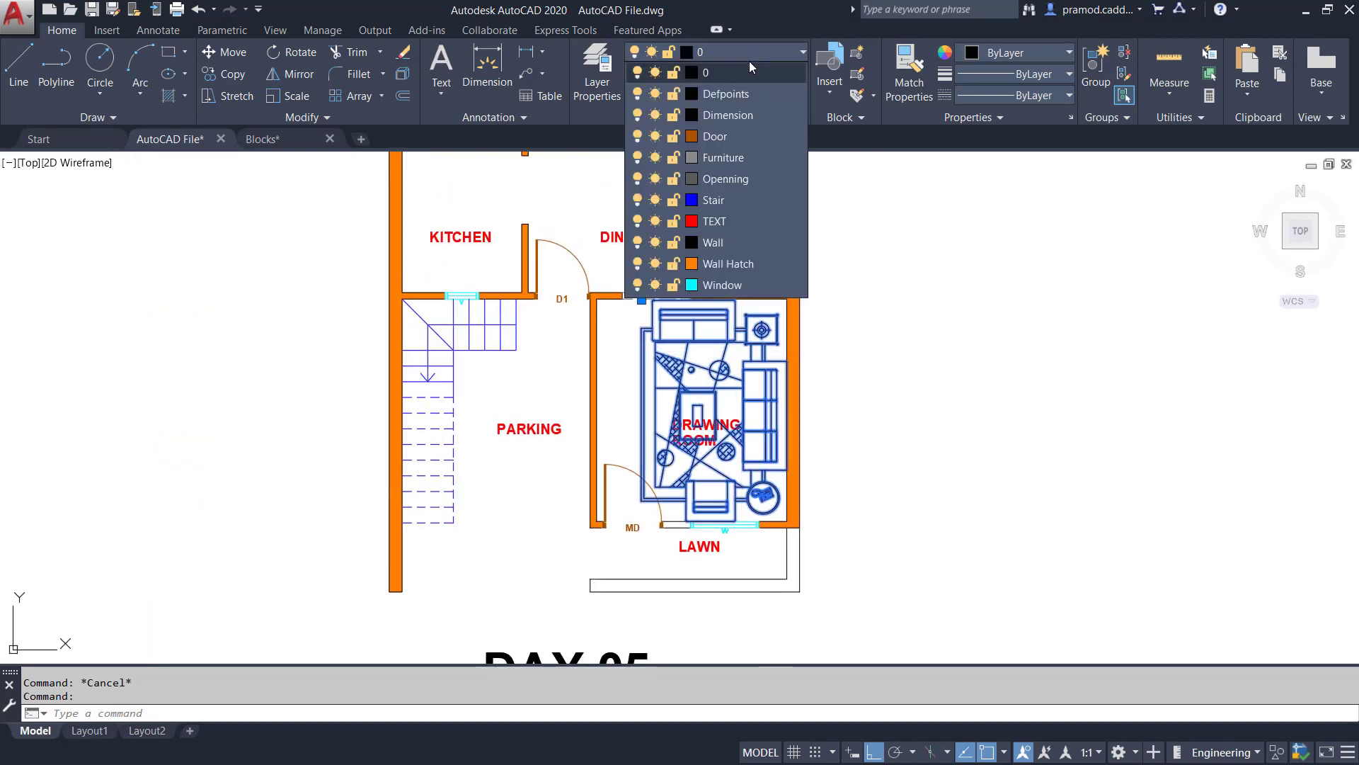
click(739, 154)
key(Escape)
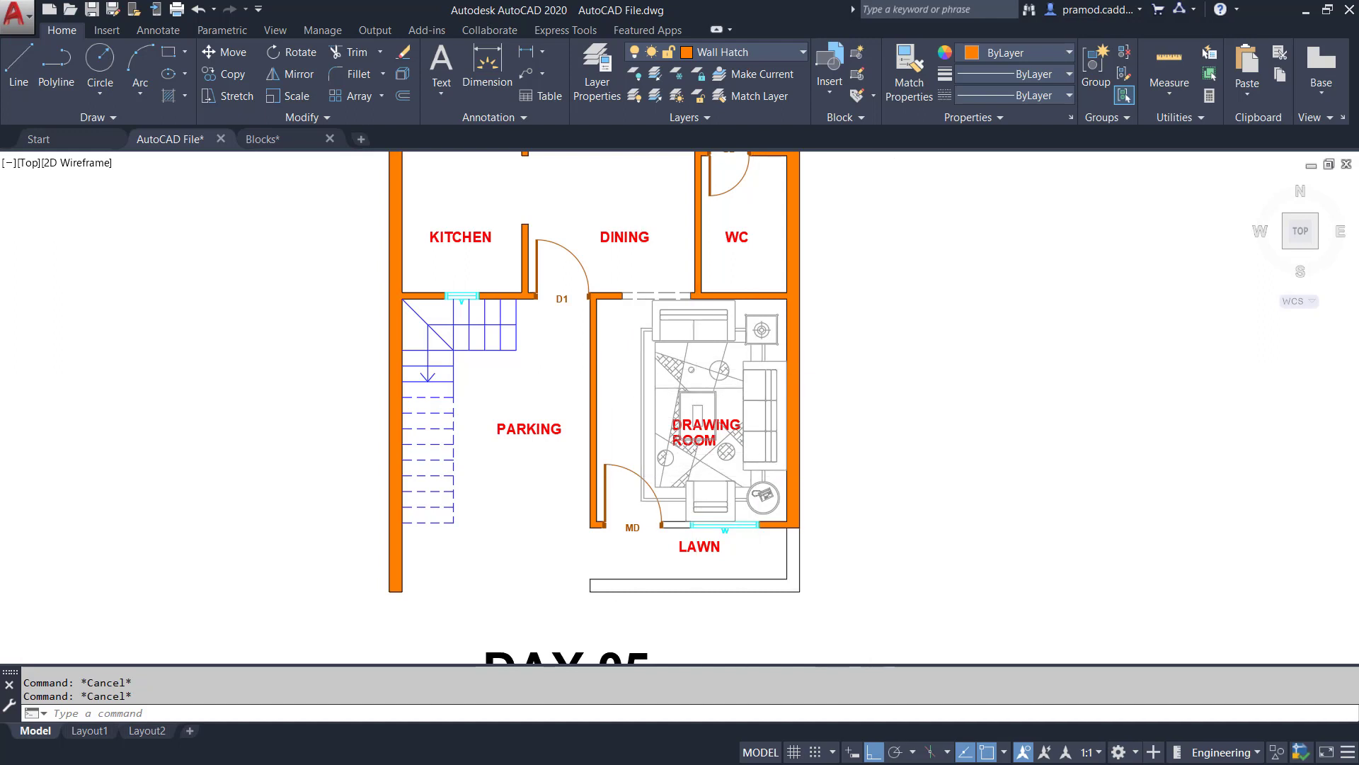
In the Blocks drawing, set the lineweight of the upper-left TV unit with a cabinet to ByLayer
scroll(611, 366, up, 2)
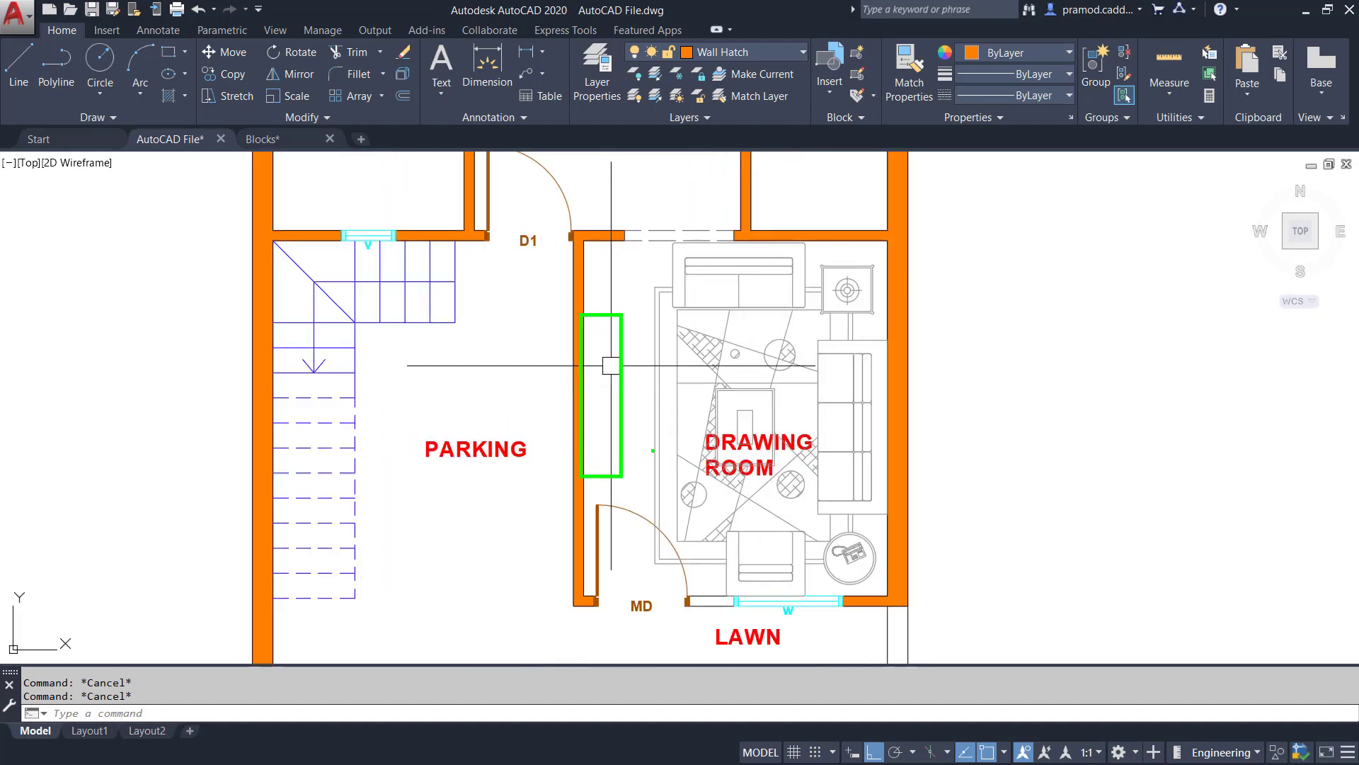
click(262, 139)
scroll(635, 400, down, 10)
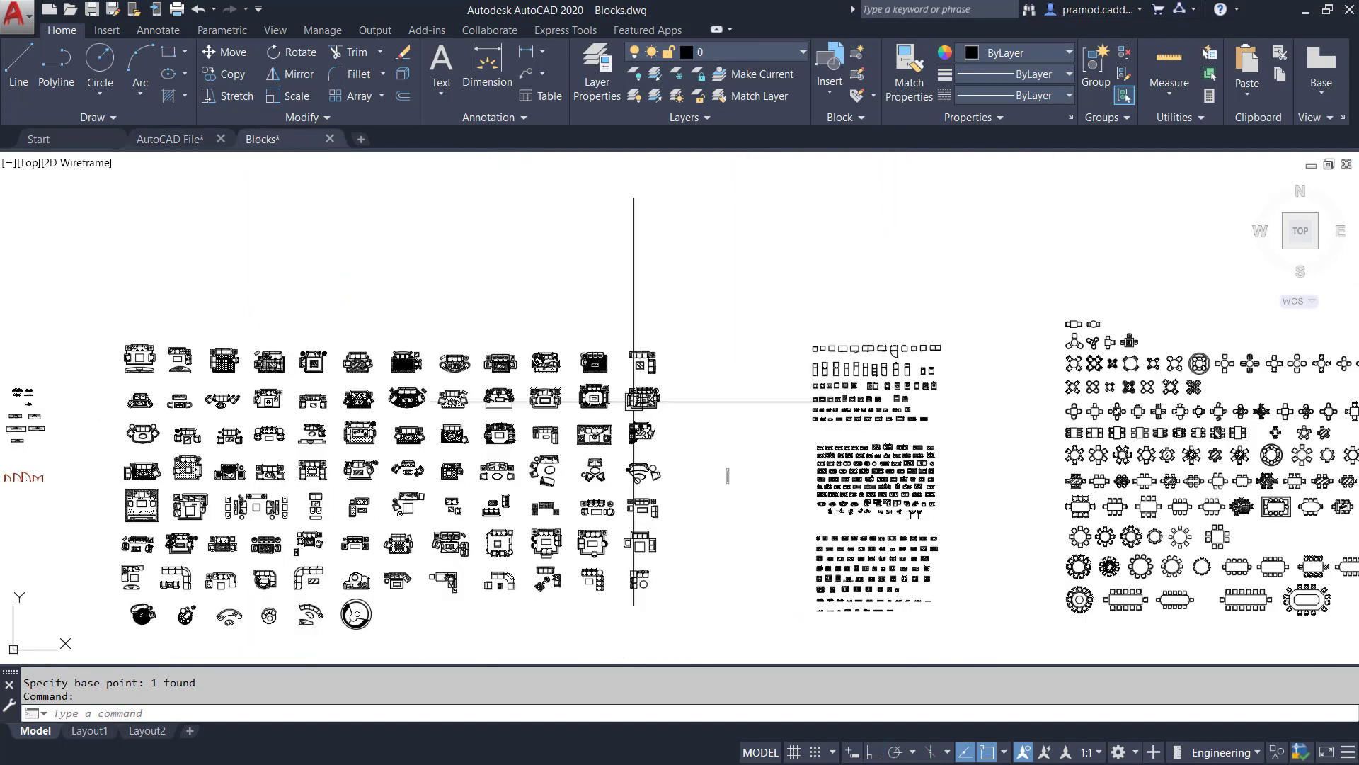
middle_drag(567, 492, 1082, 473)
scroll(545, 405, up, 10)
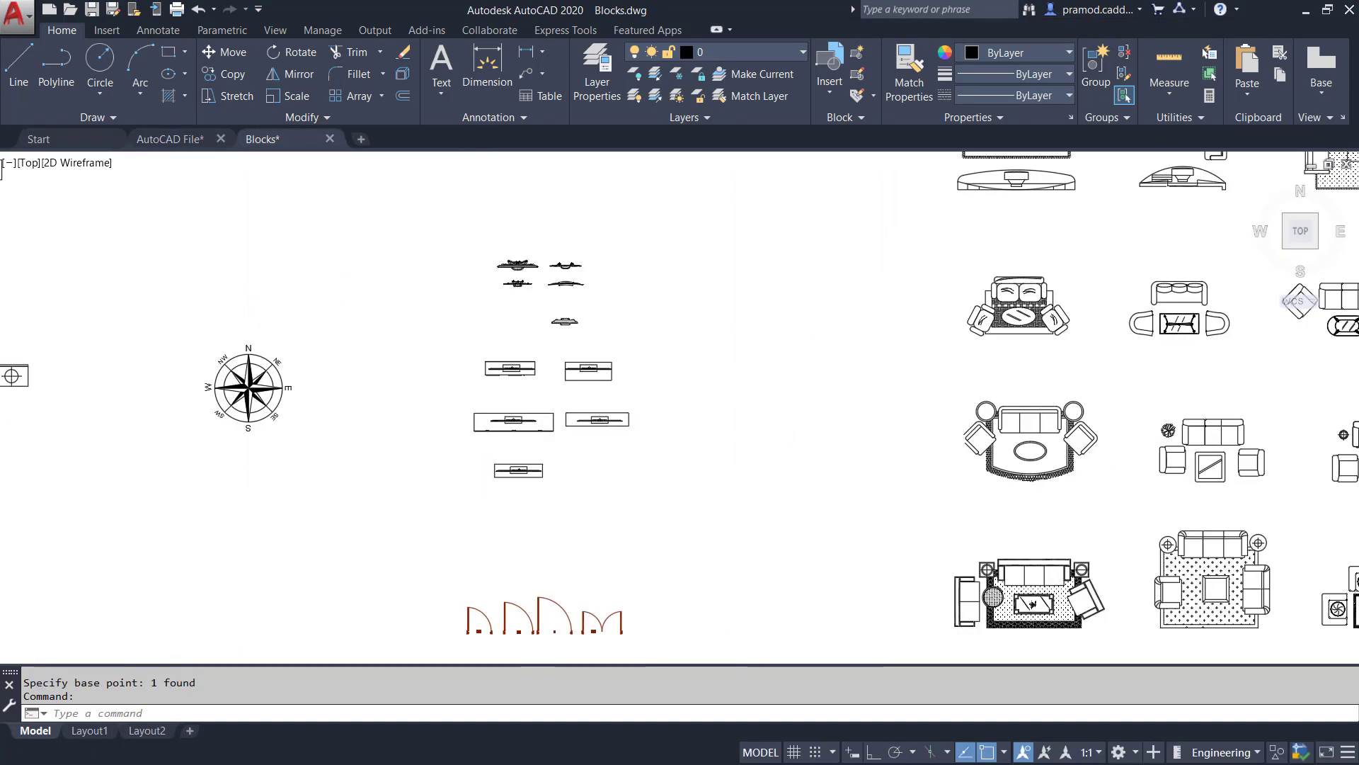
scroll(527, 361, up, 2)
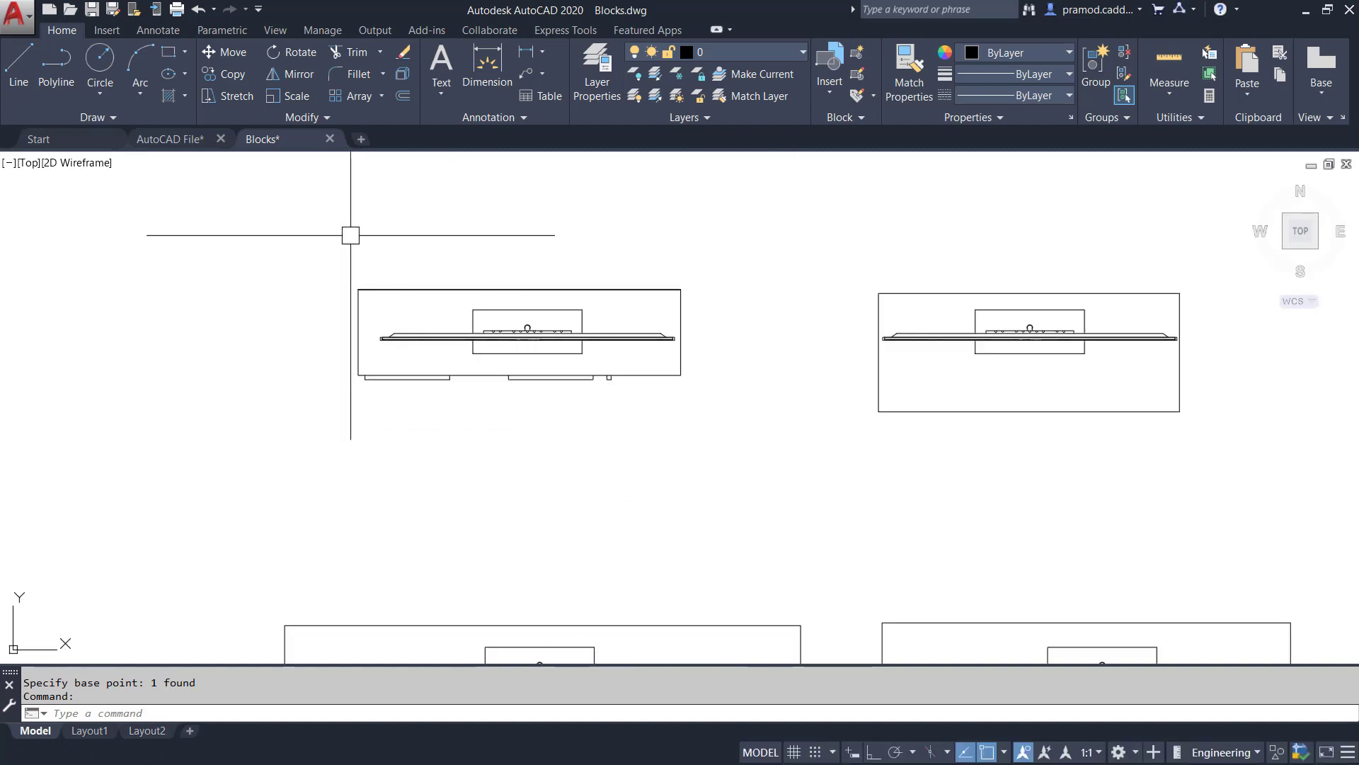
click(343, 218)
click(778, 442)
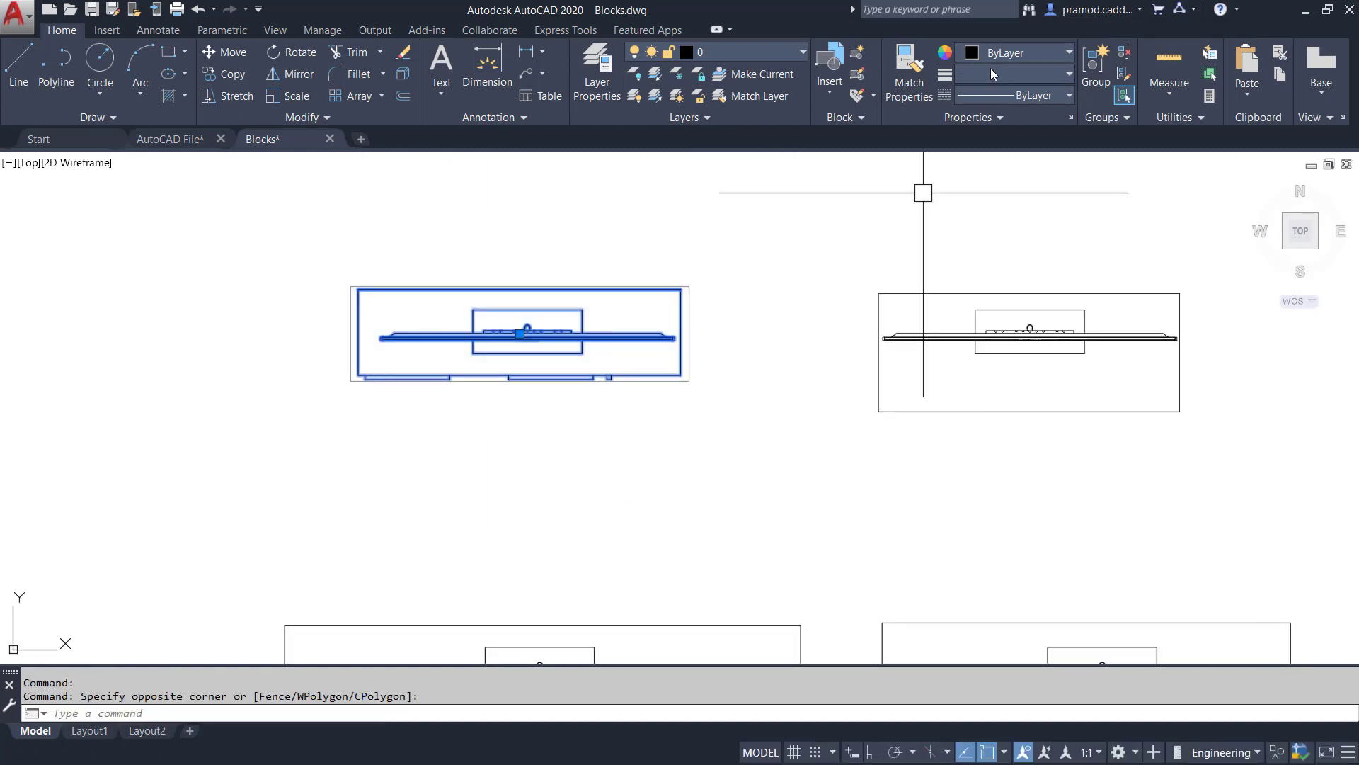
click(1017, 76)
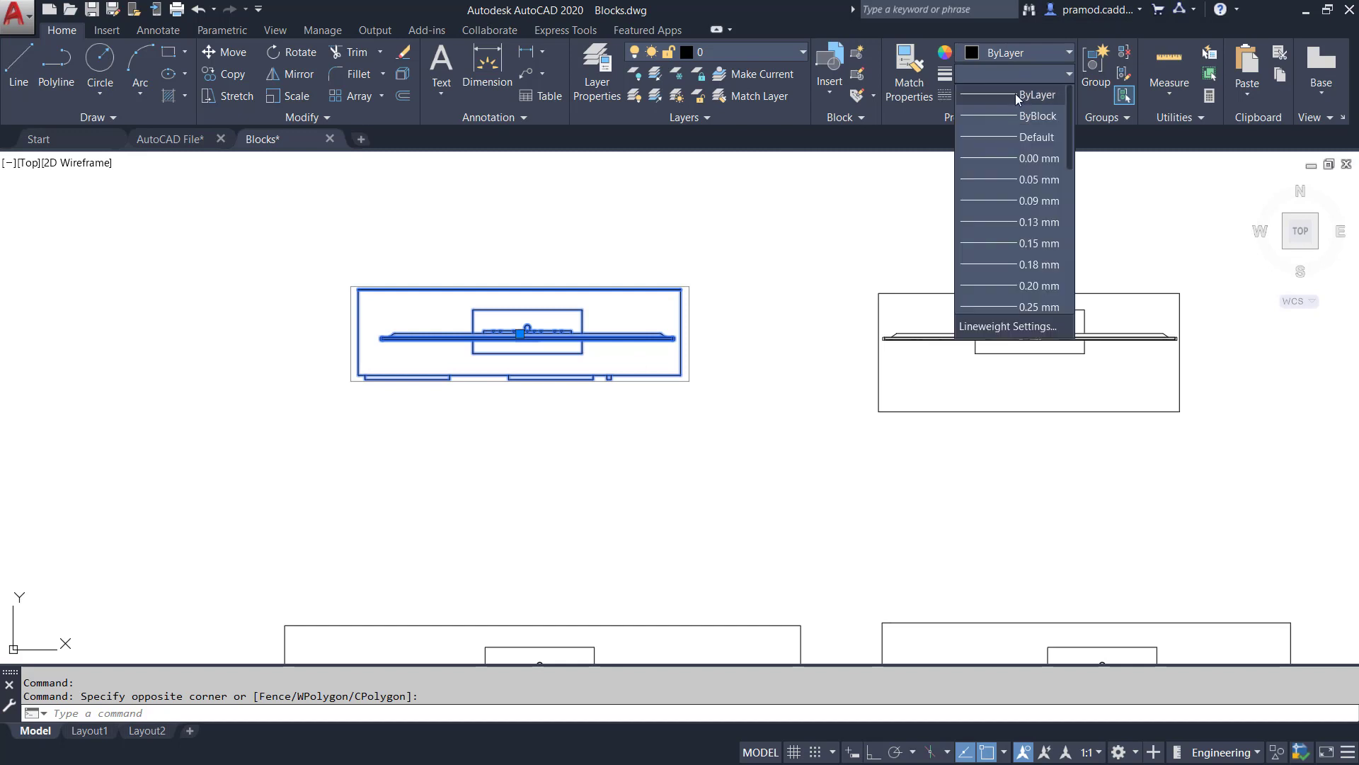
click(1009, 91)
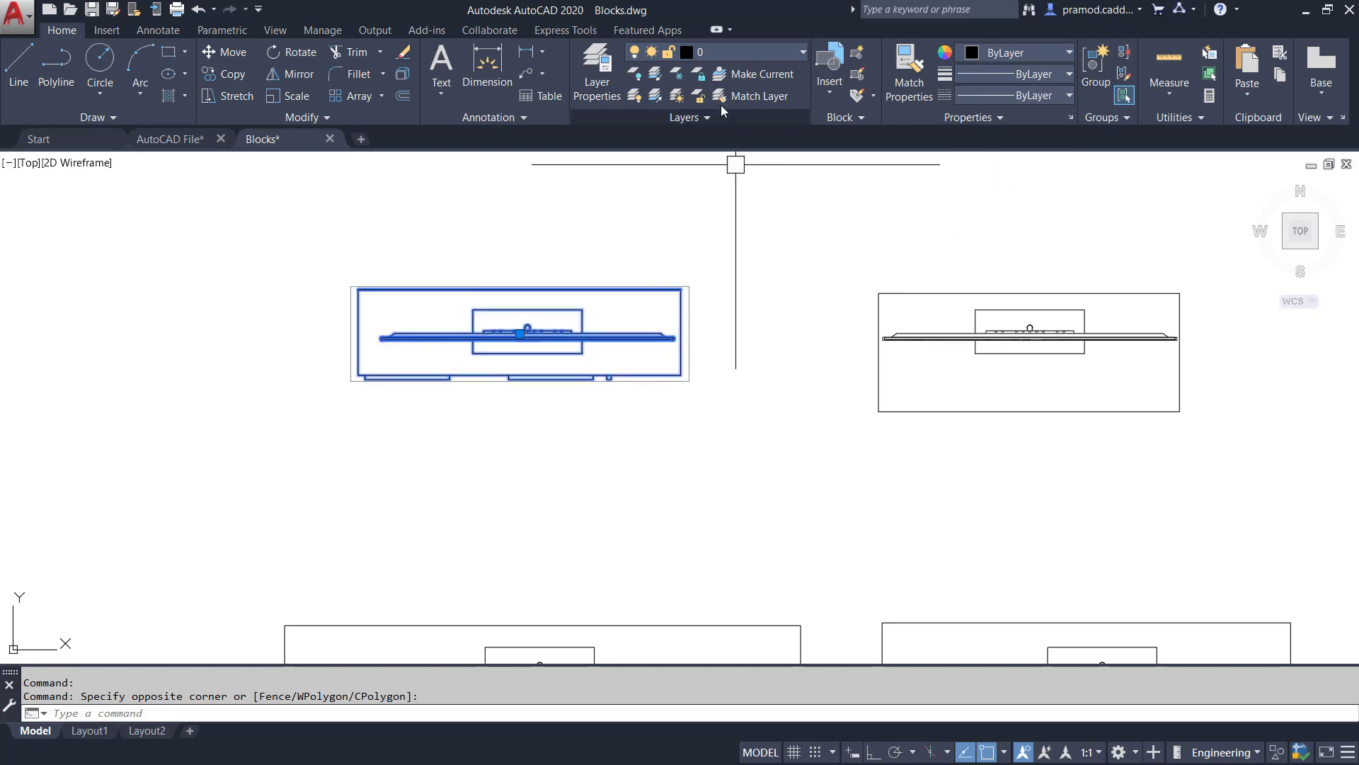
key(Escape)
key(Escape)
Copy the same TV unit with its cabinet's upper-right corner as the base point
click(313, 227)
click(770, 449)
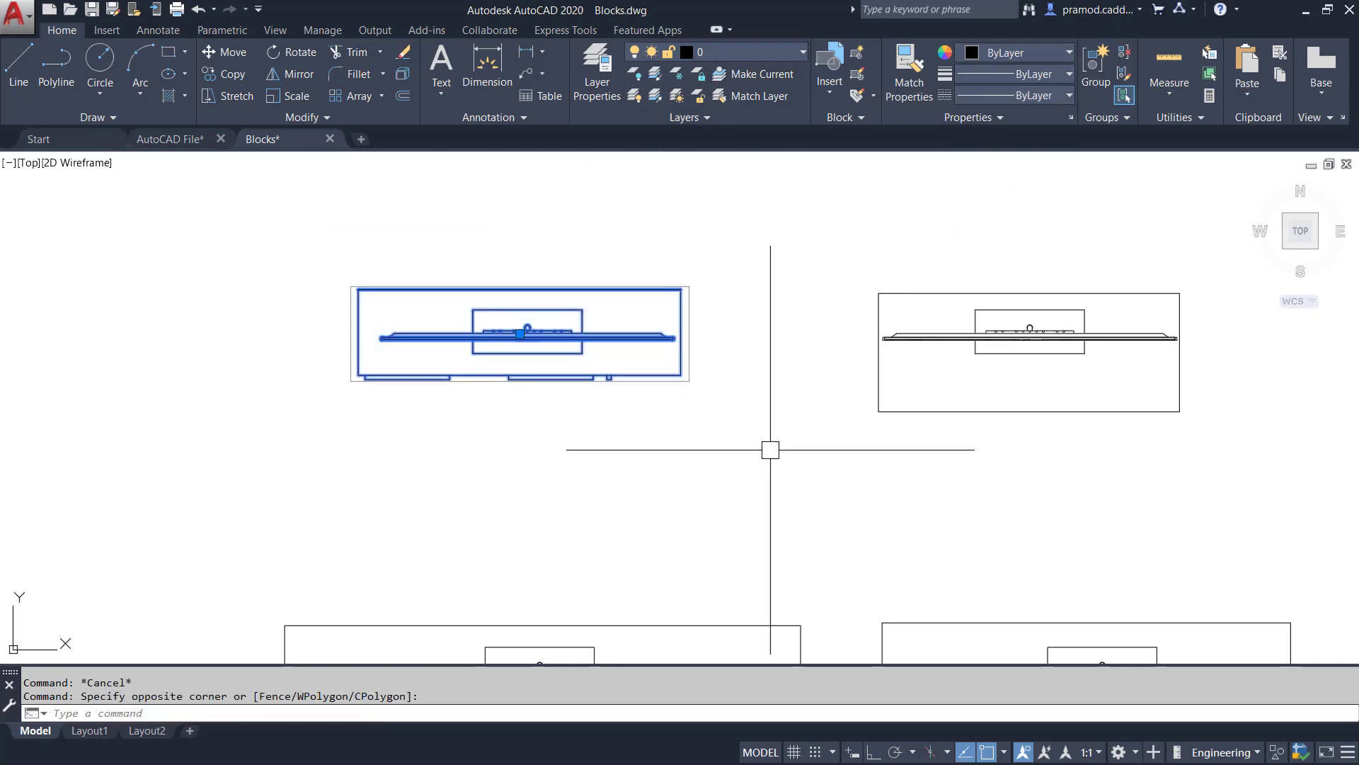
key(ctrl+shift+c)
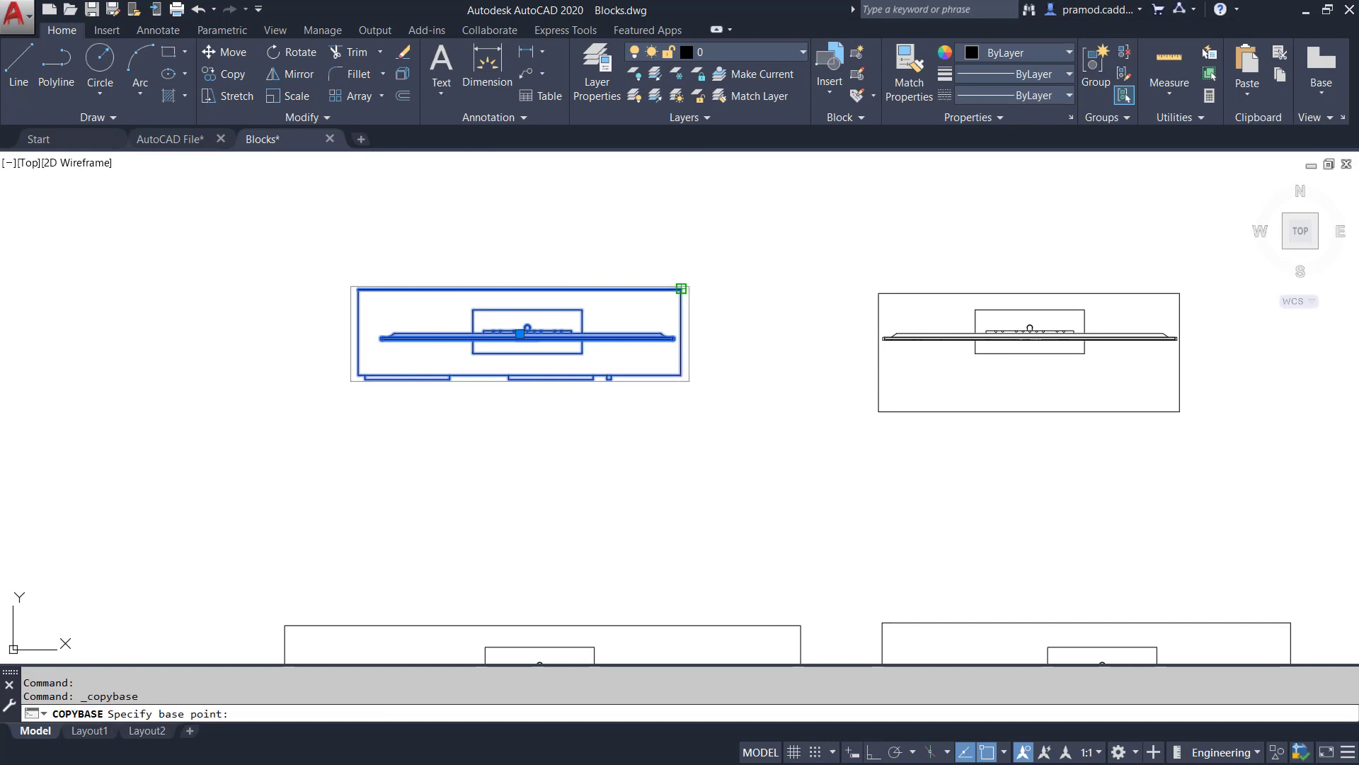
click(681, 289)
Paste the TV unit into the AutoCAD File drawing, in the empty space right of the Drawing Room
click(172, 139)
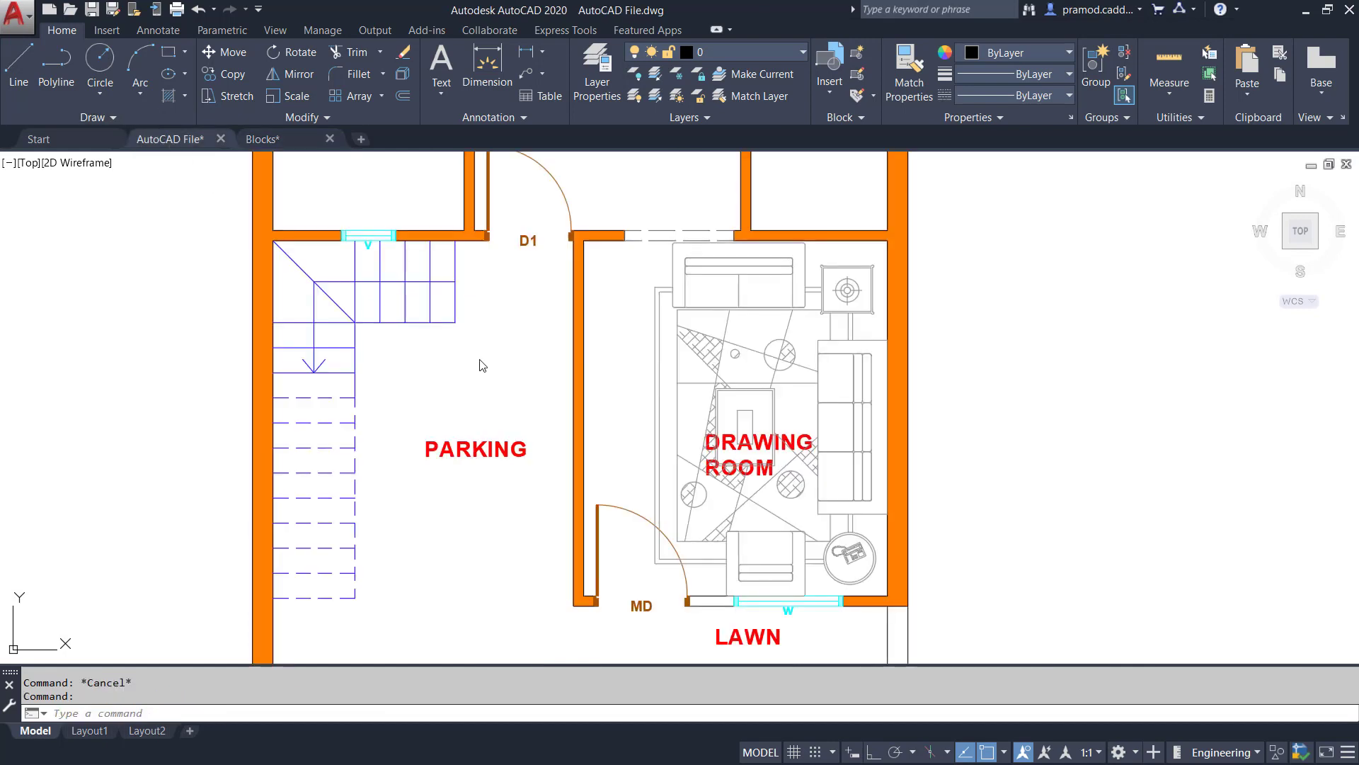
key(ctrl+v)
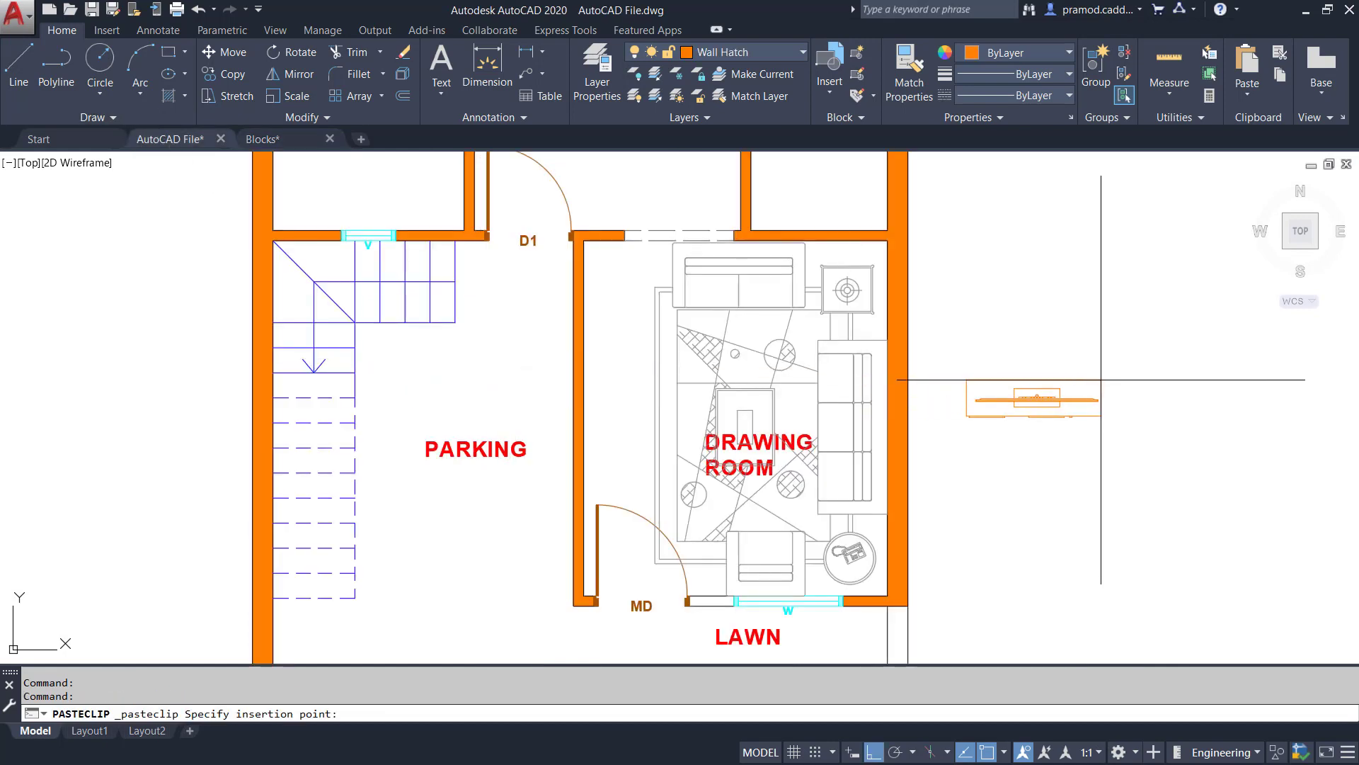
scroll(1138, 407, up, 4)
click(1069, 330)
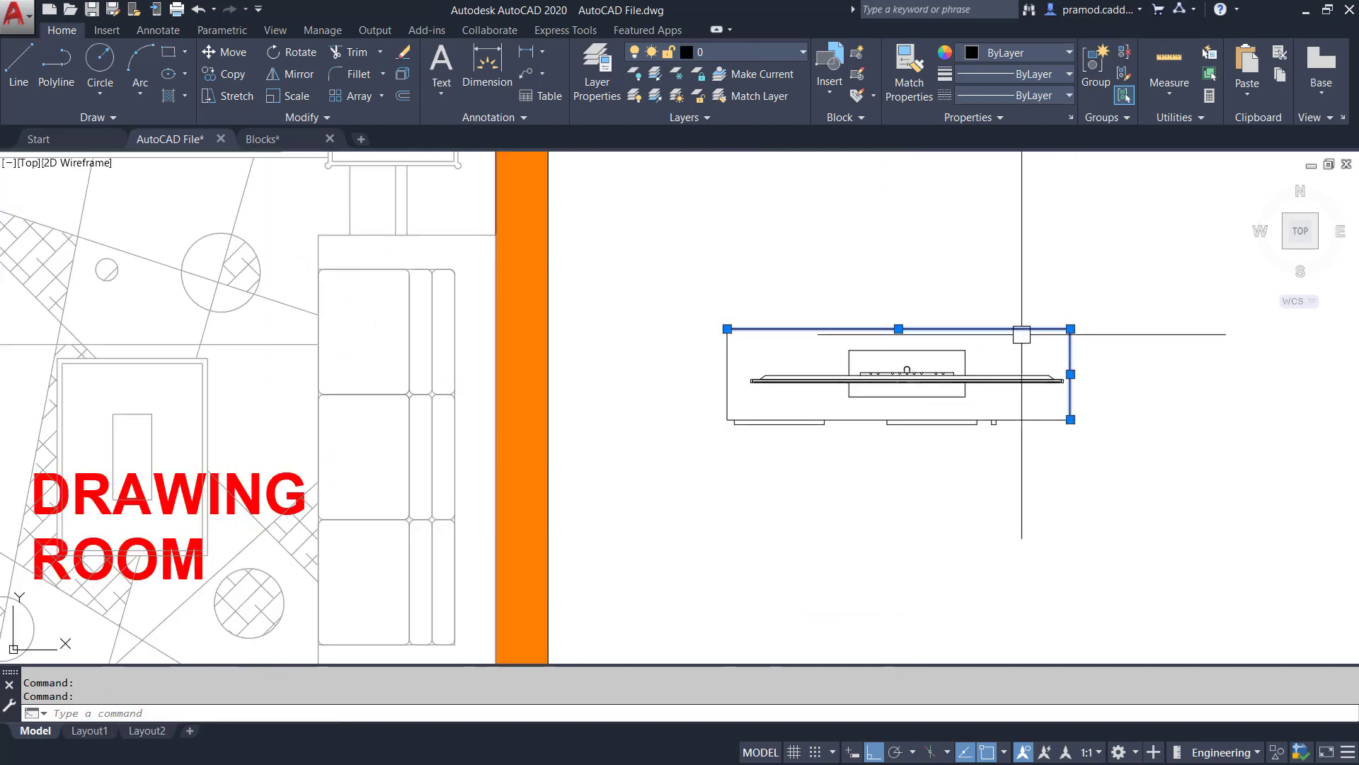
key(Escape)
key(Escape)
Group all objects of the pasted TV unit and assign the group to the Furniture layer
click(656, 241)
click(1123, 510)
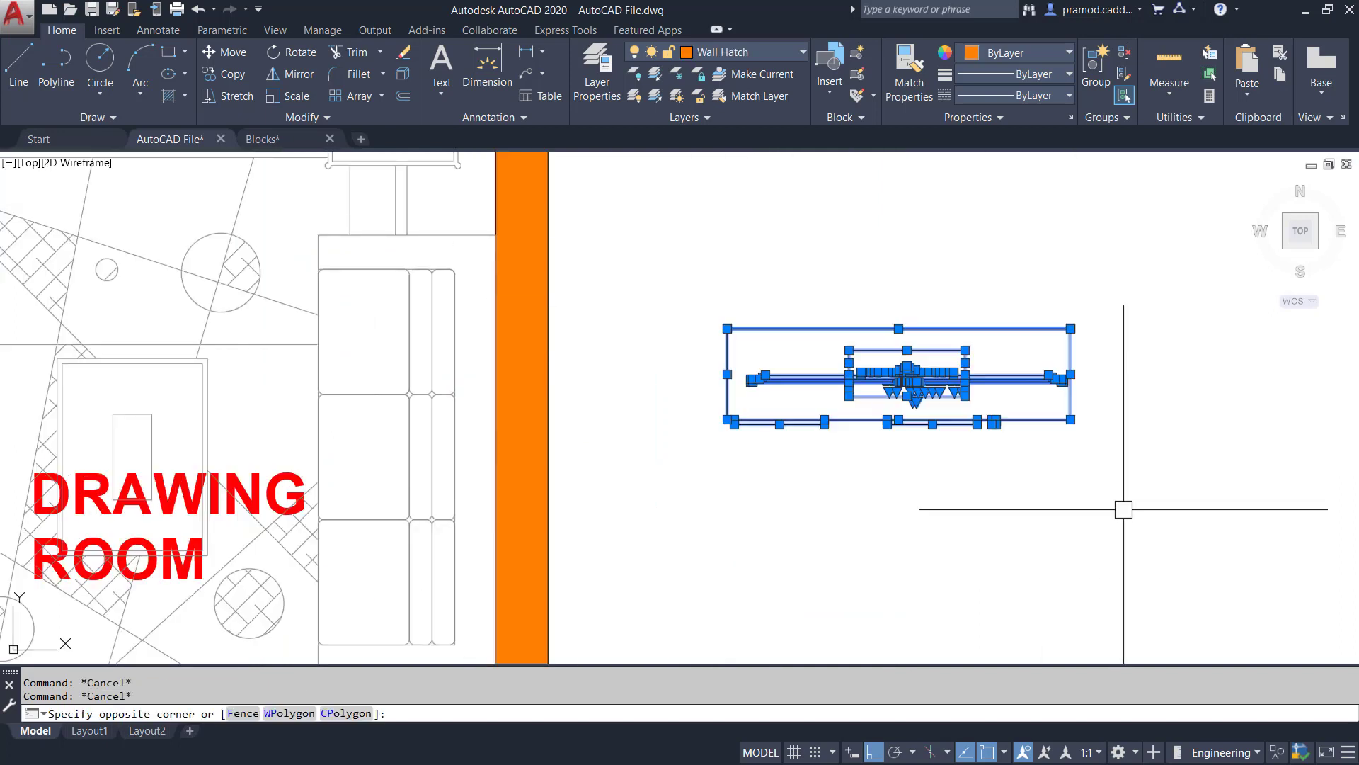
click(1087, 66)
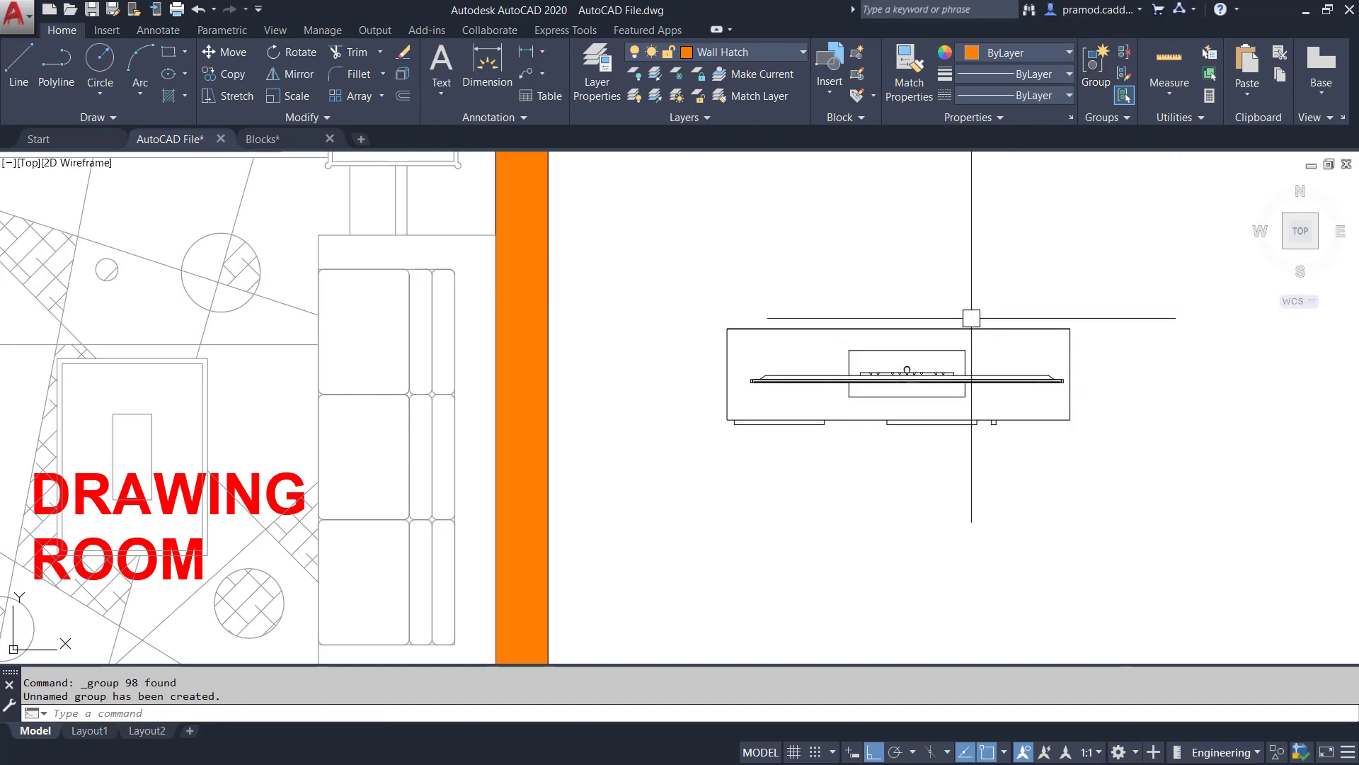
click(759, 49)
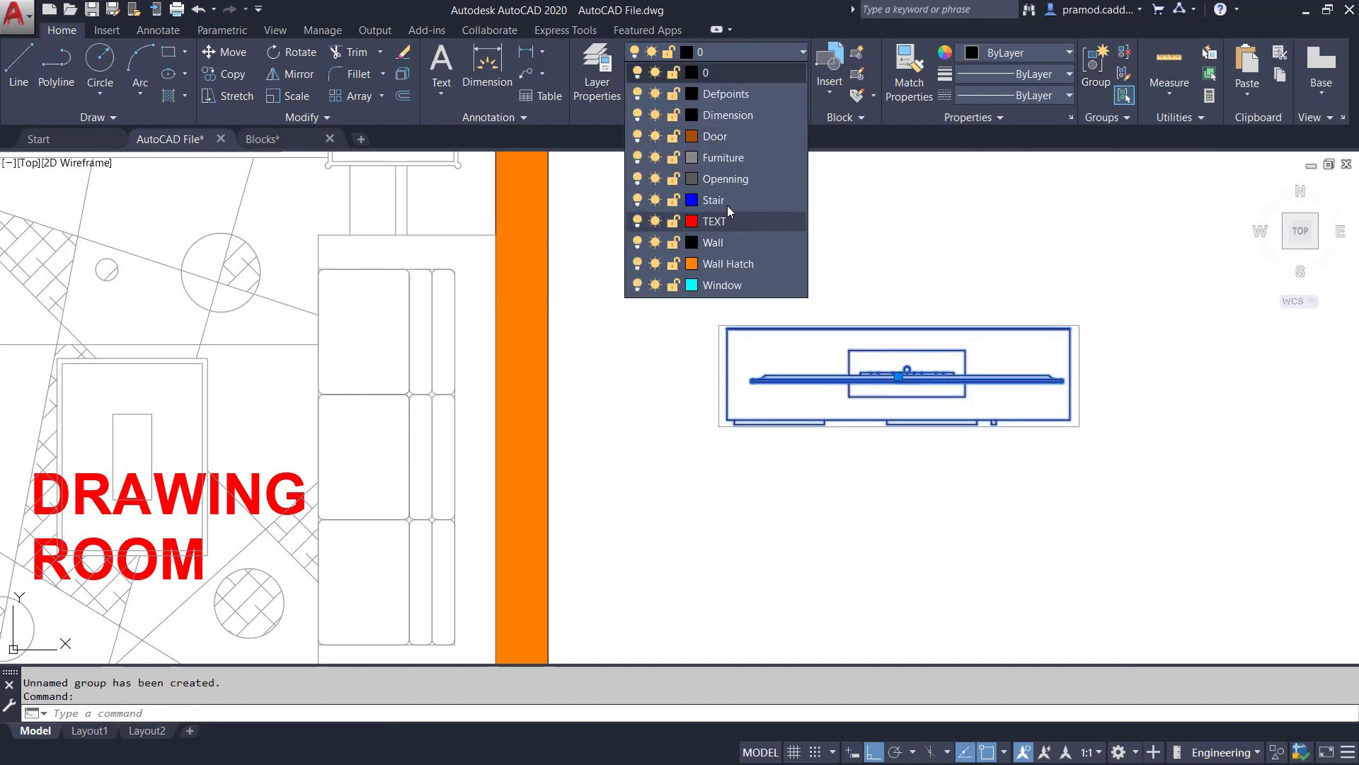
click(729, 263)
key(Escape)
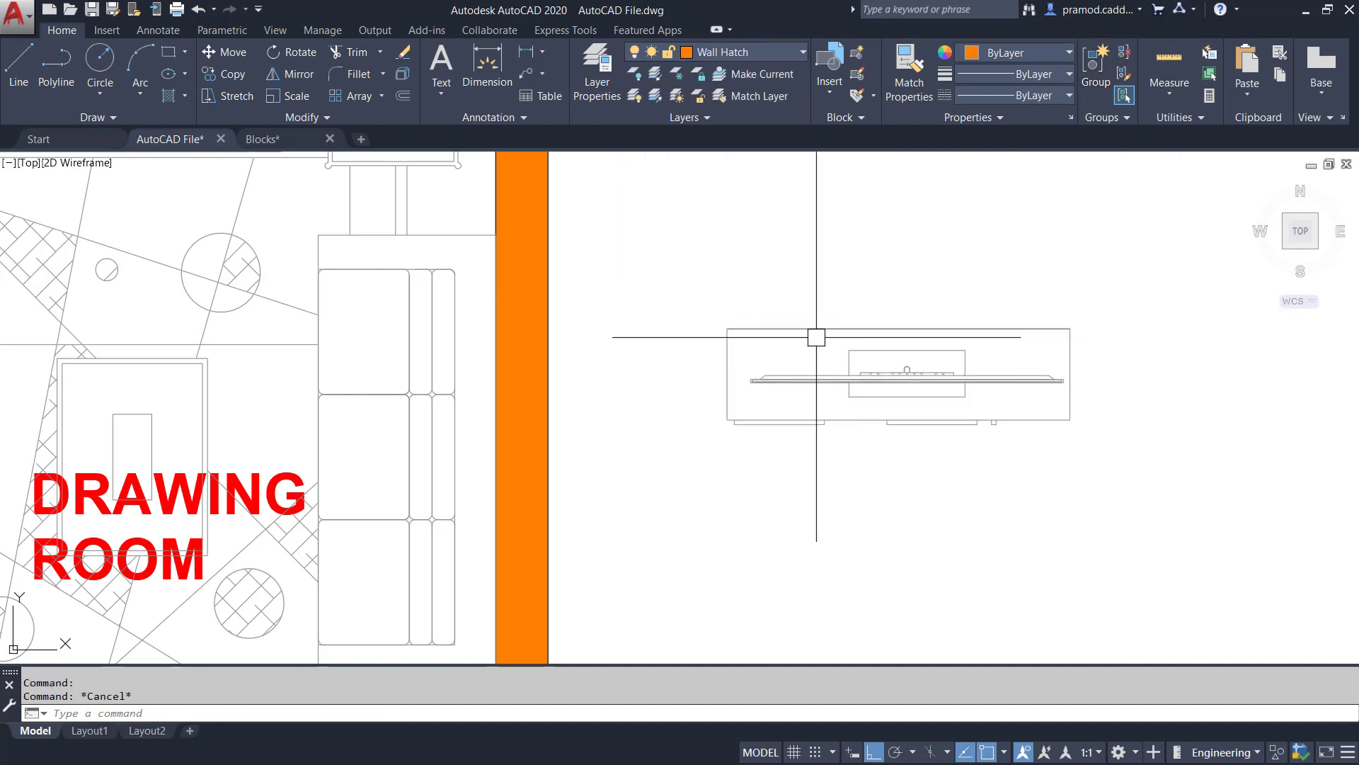
Rotate the TV unit 90° counterclockwise about the midpoint of its back edge
click(814, 330)
click(811, 320)
text(ro)
key(Return)
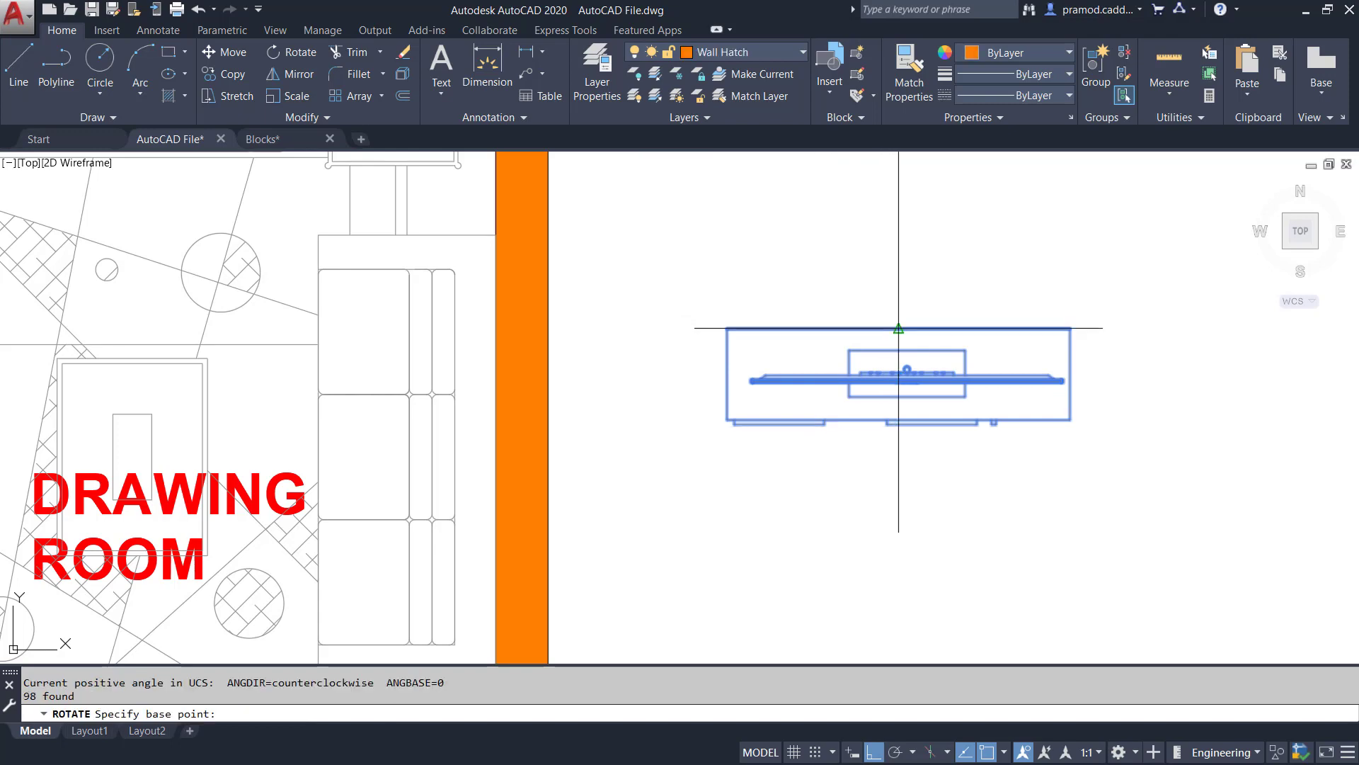
click(898, 328)
click(904, 301)
Move the TV unit by its back midpoint straight left onto the Drawing Room's left inner wall face
text(m)
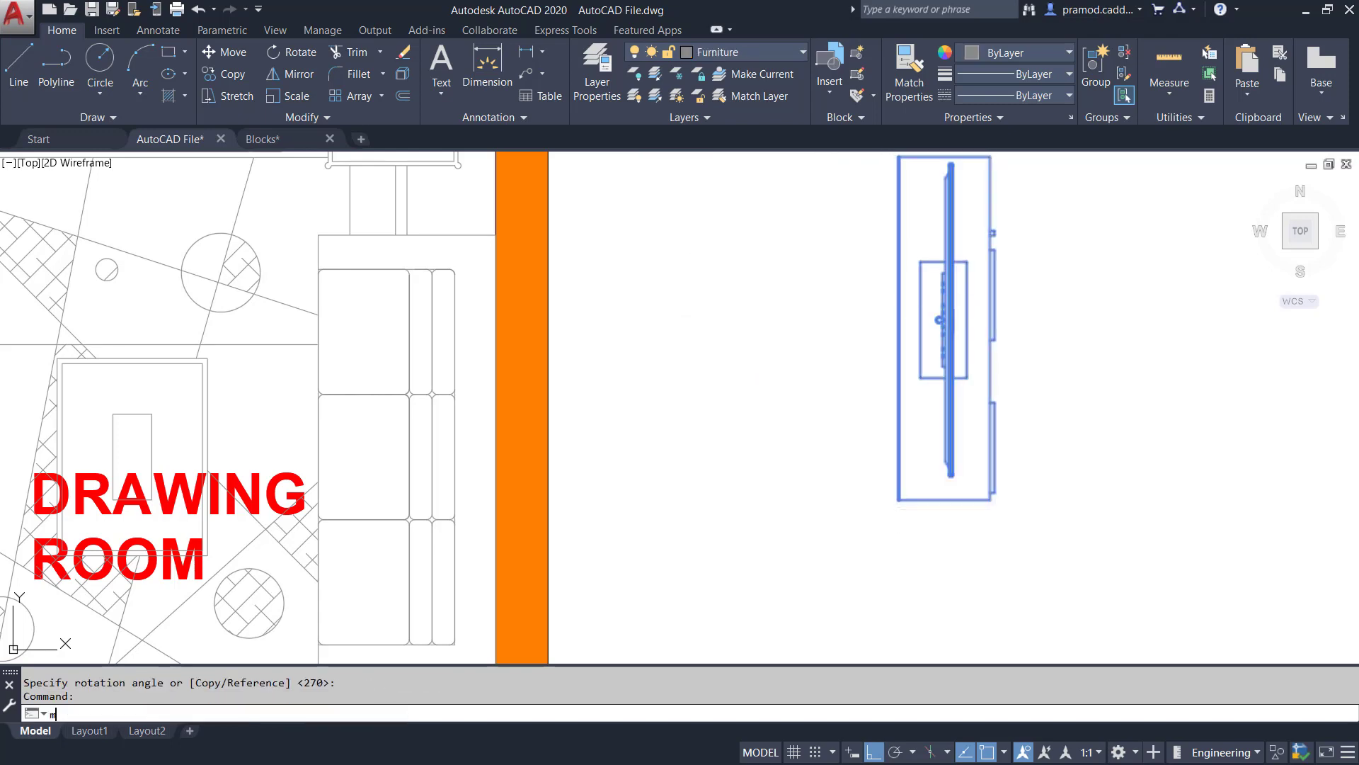
key(Return)
click(903, 328)
scroll(906, 328, down, 5)
scroll(527, 305, up, 2)
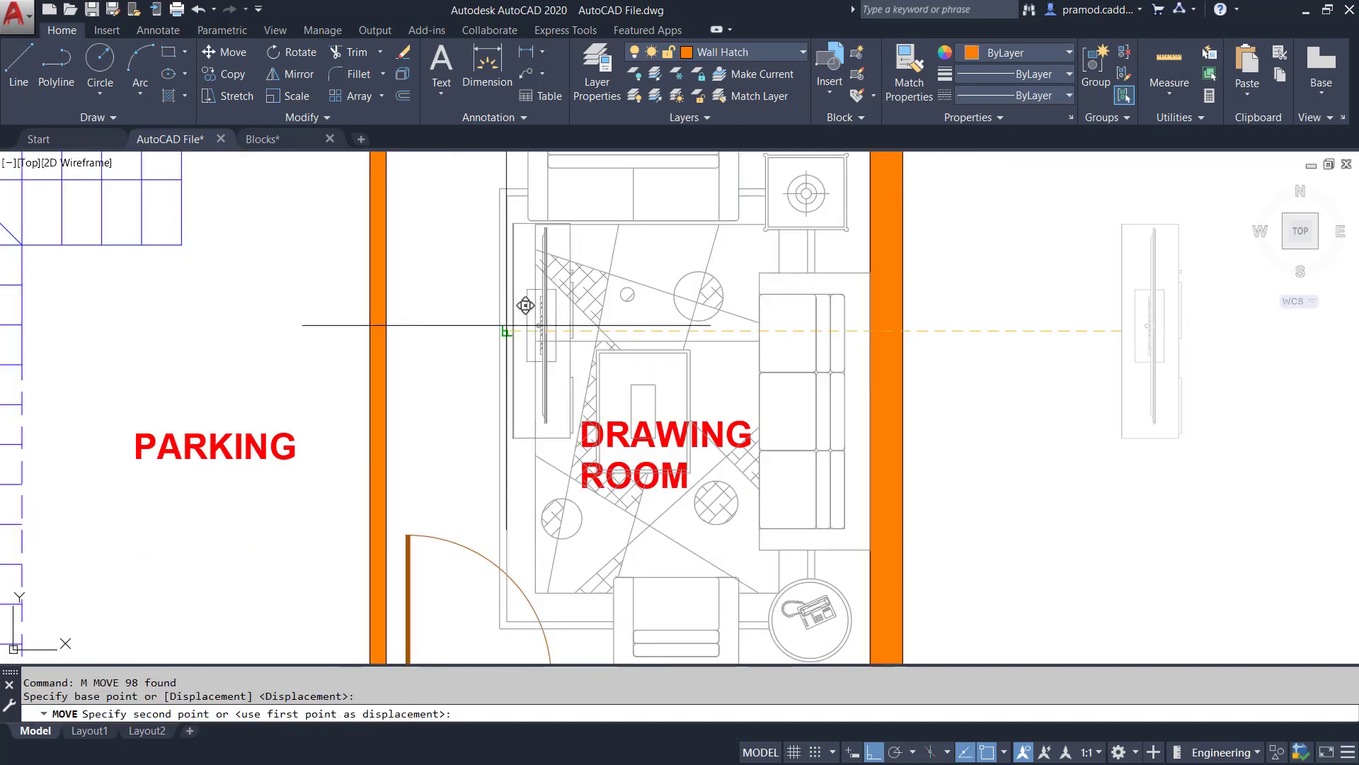
click(412, 334)
scroll(412, 334, down, 2)
middle_drag(465, 352, 590, 388)
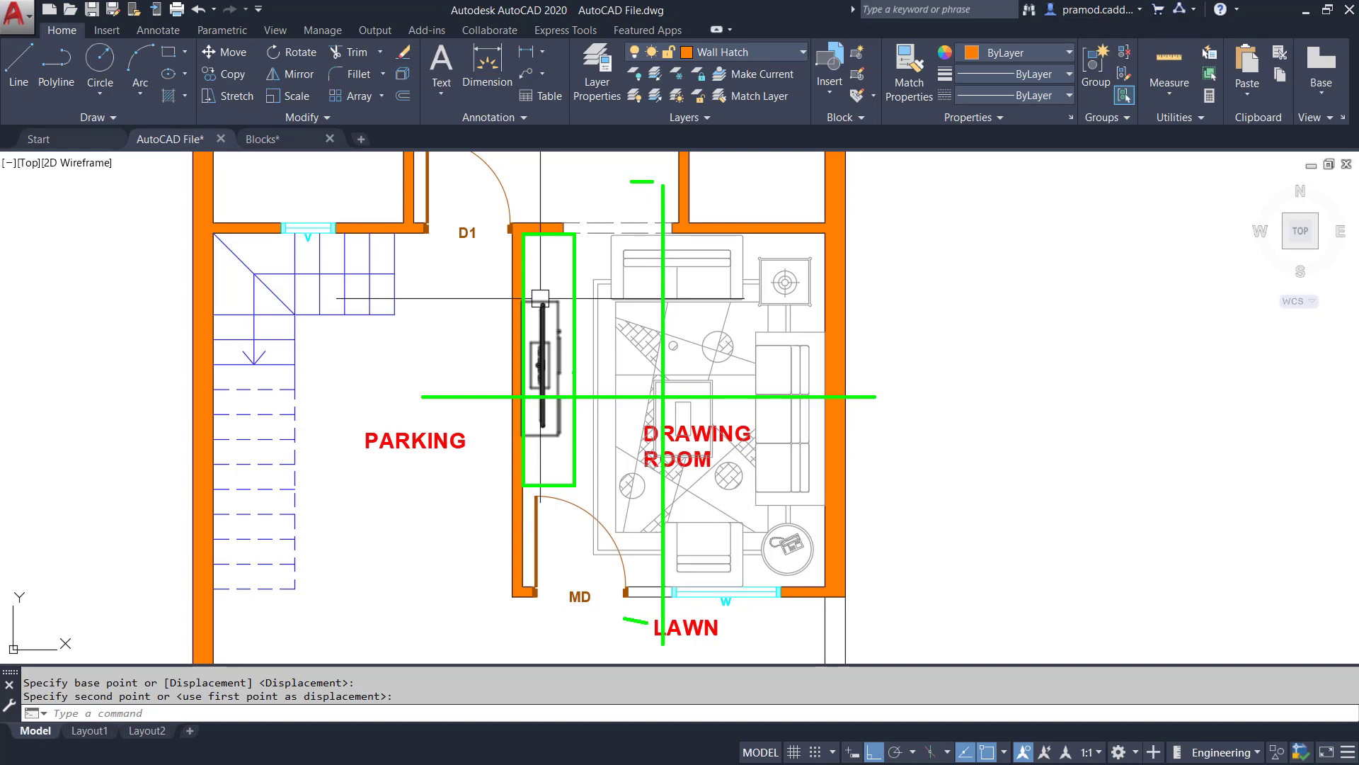
Examine the TV unit's placement opposite the sofa set and its fit within the floor plan
key(Escape)
scroll(552, 387, up, 2)
click(550, 387)
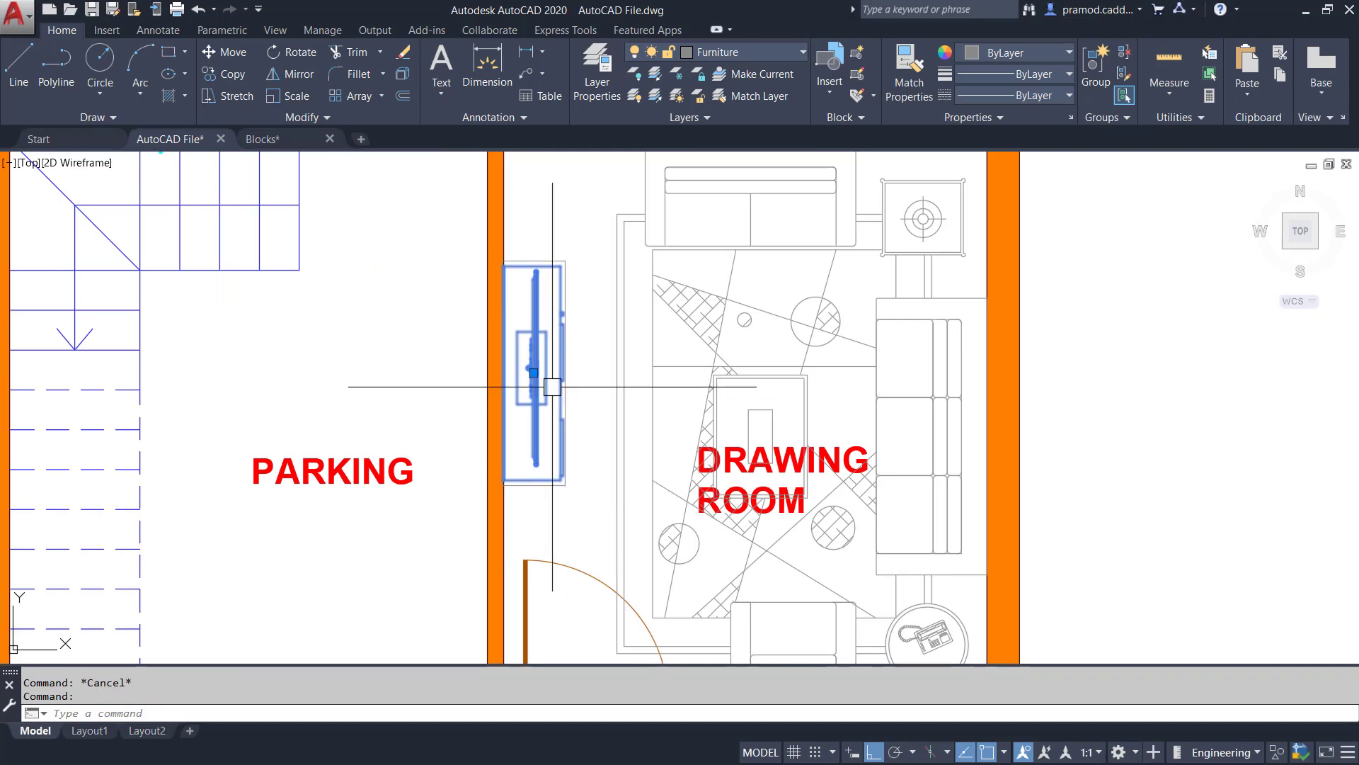
scroll(566, 379, down, 4)
key(Escape)
scroll(702, 336, down, 2)
mouse_move(719, 316)
middle_down()
mouse_move(719, 426)
mouse_move(613, 218)
middle_up()
scroll(515, 316, up, 2)
scroll(516, 316, up, 2)
scroll(616, 359, down, 2)
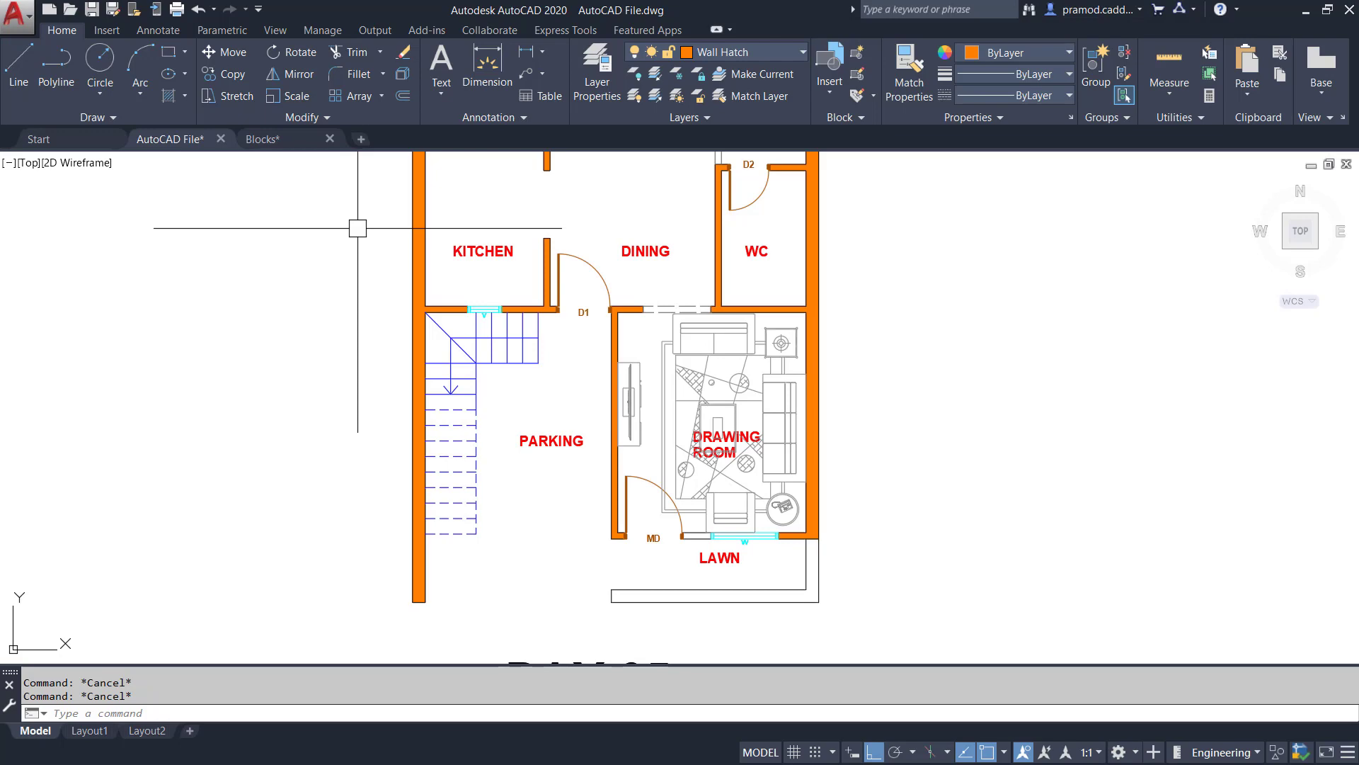
Switch to the Blocks drawing and look through the block collections for six-seater rectangular dining sets
click(296, 131)
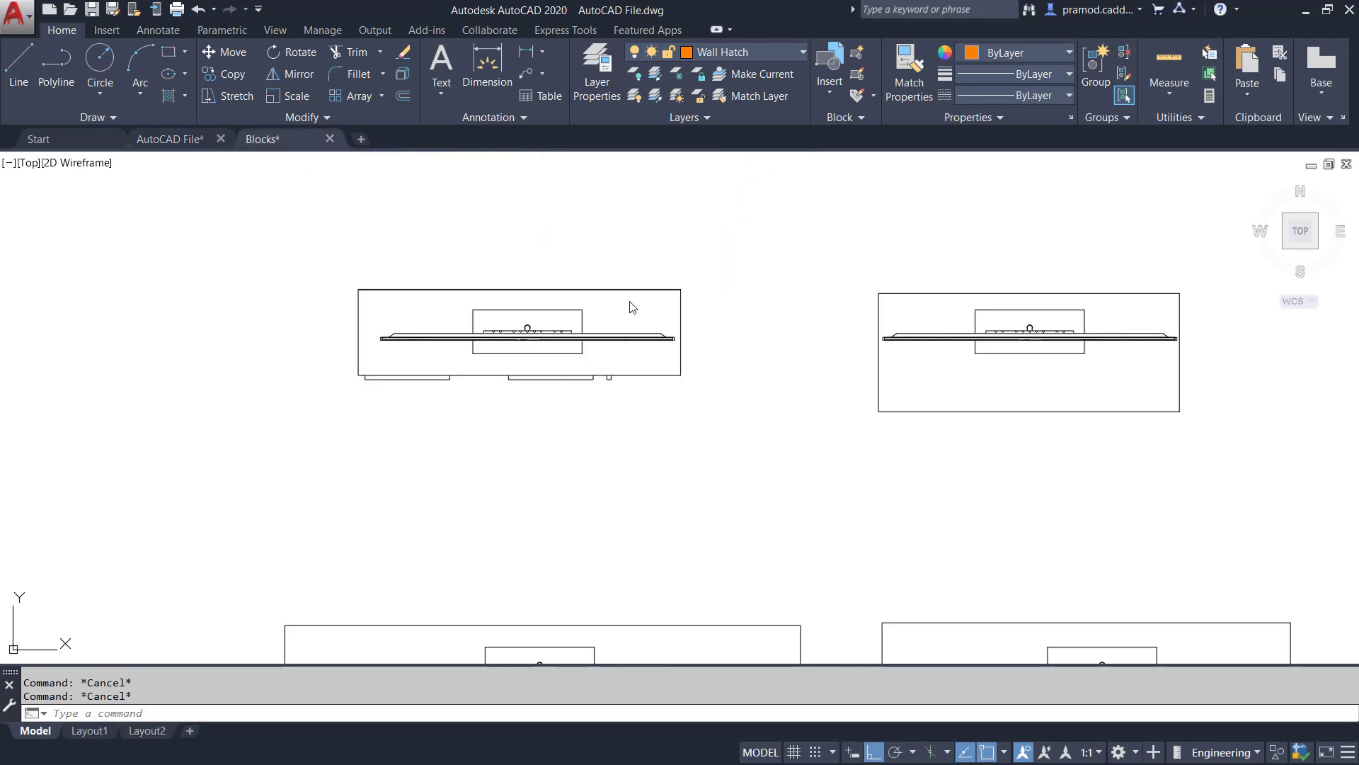
scroll(575, 312, down, 2)
scroll(575, 312, down, 5)
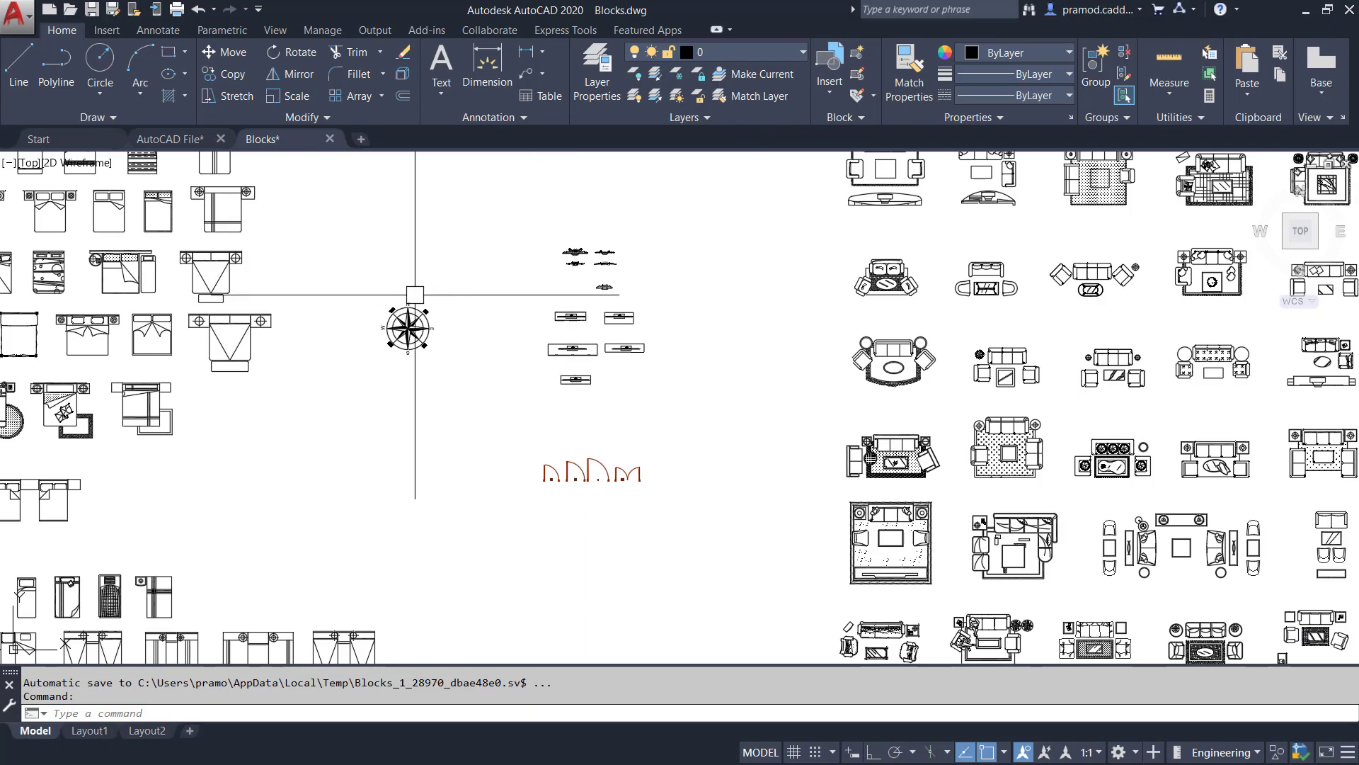
scroll(415, 295, down, 2)
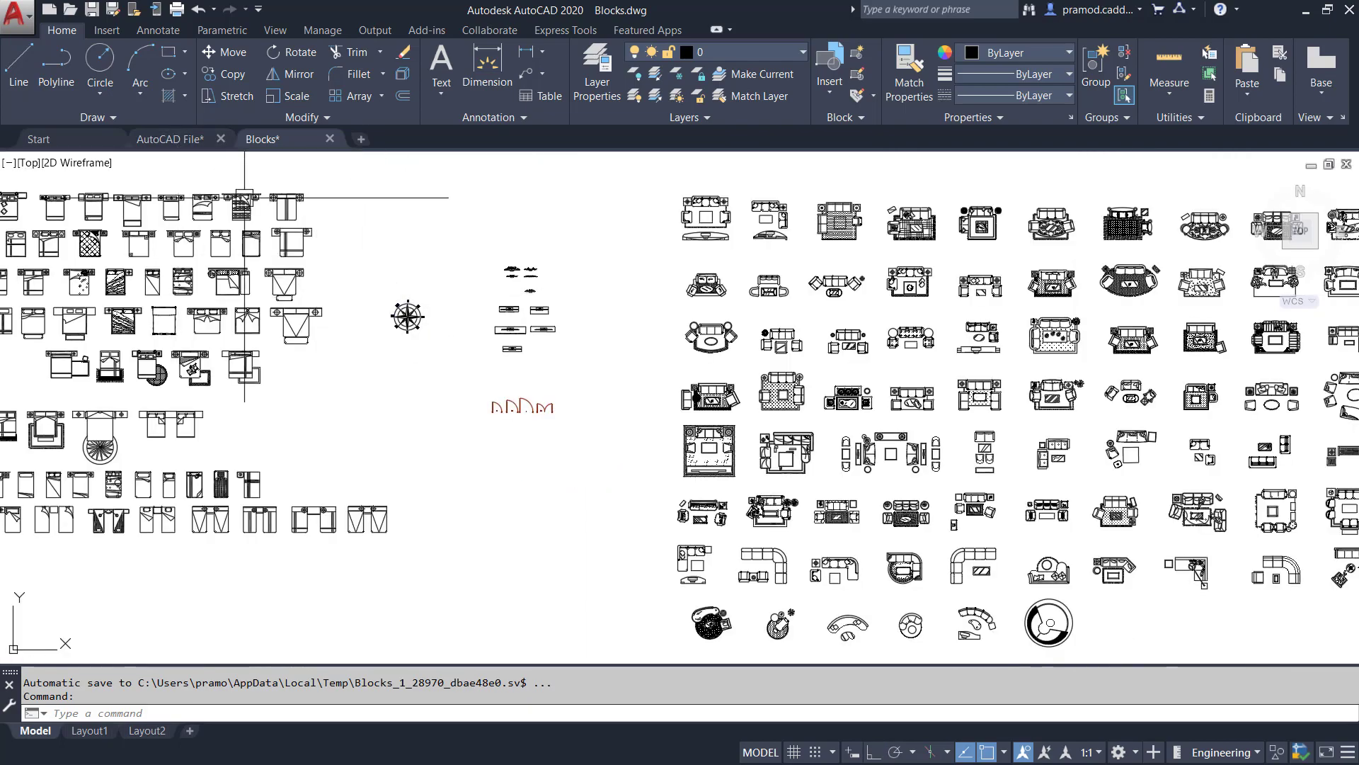
scroll(496, 331, down, 2)
middle_drag(471, 341, 42, 340)
middle_drag(708, 341, 352, 338)
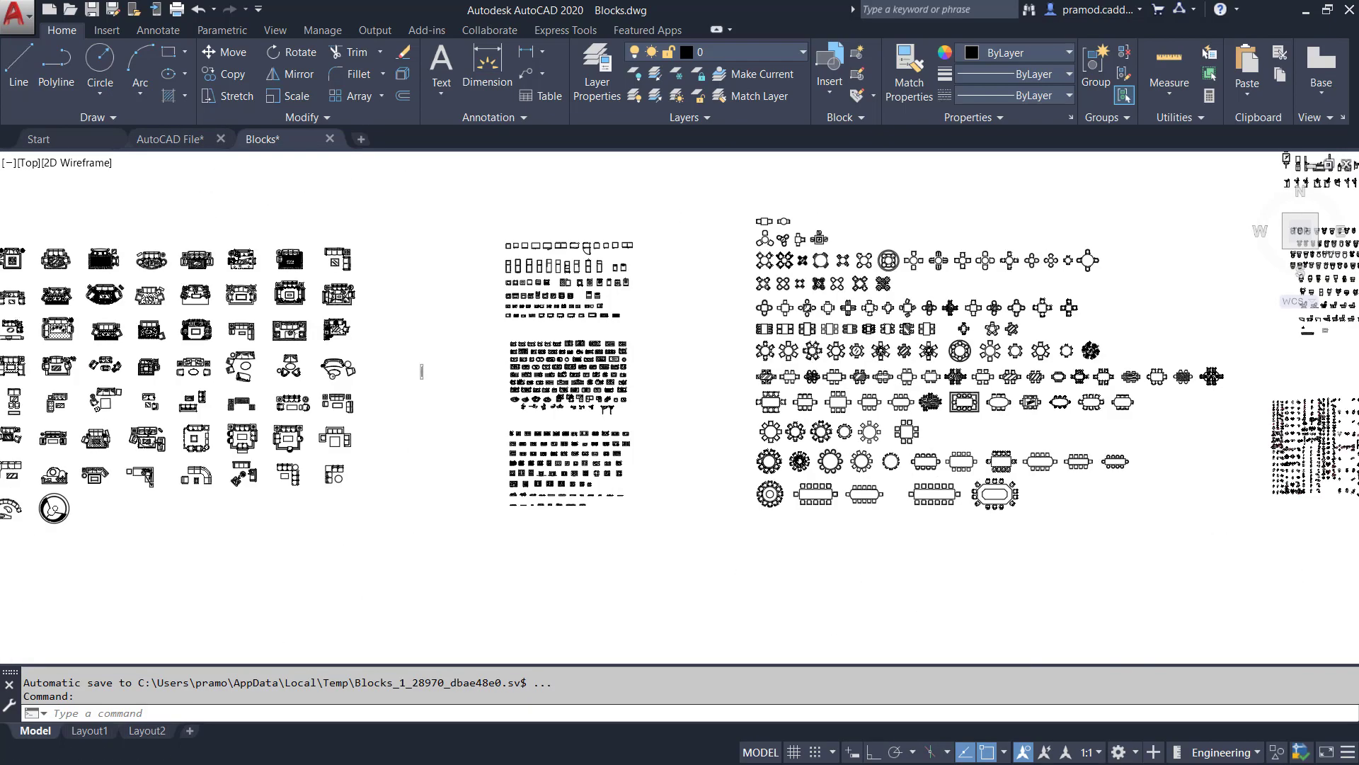
scroll(622, 425, up, 5)
middle_drag(623, 425, 283, 403)
scroll(1041, 304, up, 2)
scroll(909, 346, up, 1)
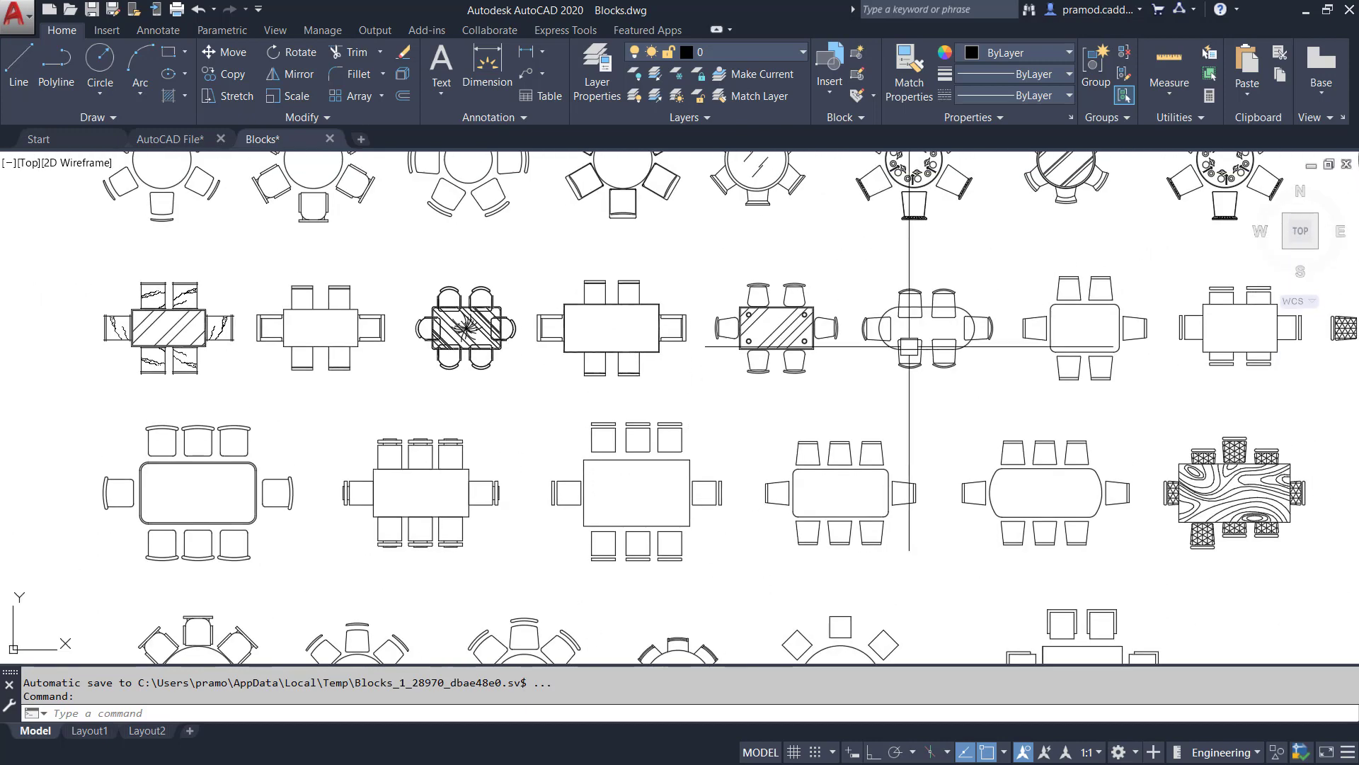
Copy the six-seater dining set with the dark striped tabletop, using the table's centre as its base point
scroll(463, 333, up, 2)
middle_drag(471, 333, 676, 361)
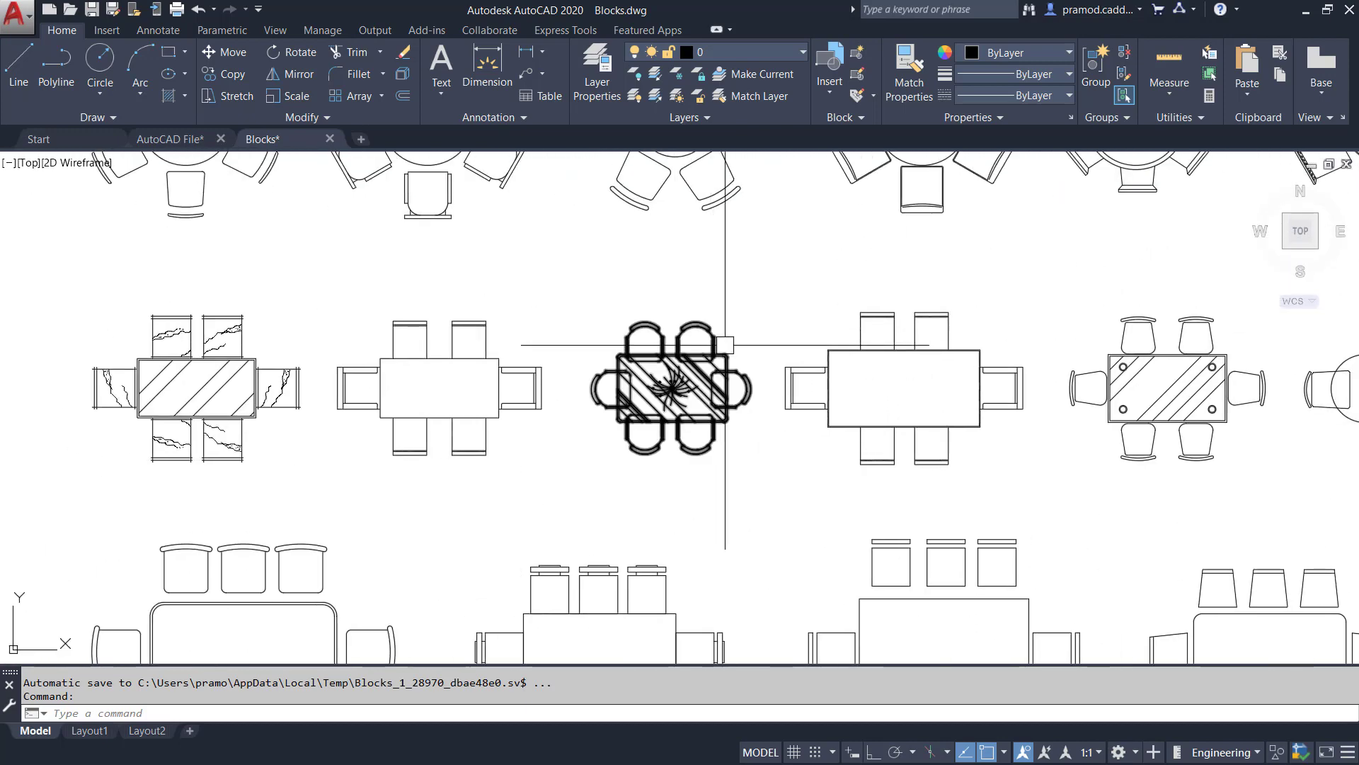
click(724, 344)
key(ctrl+shift+c)
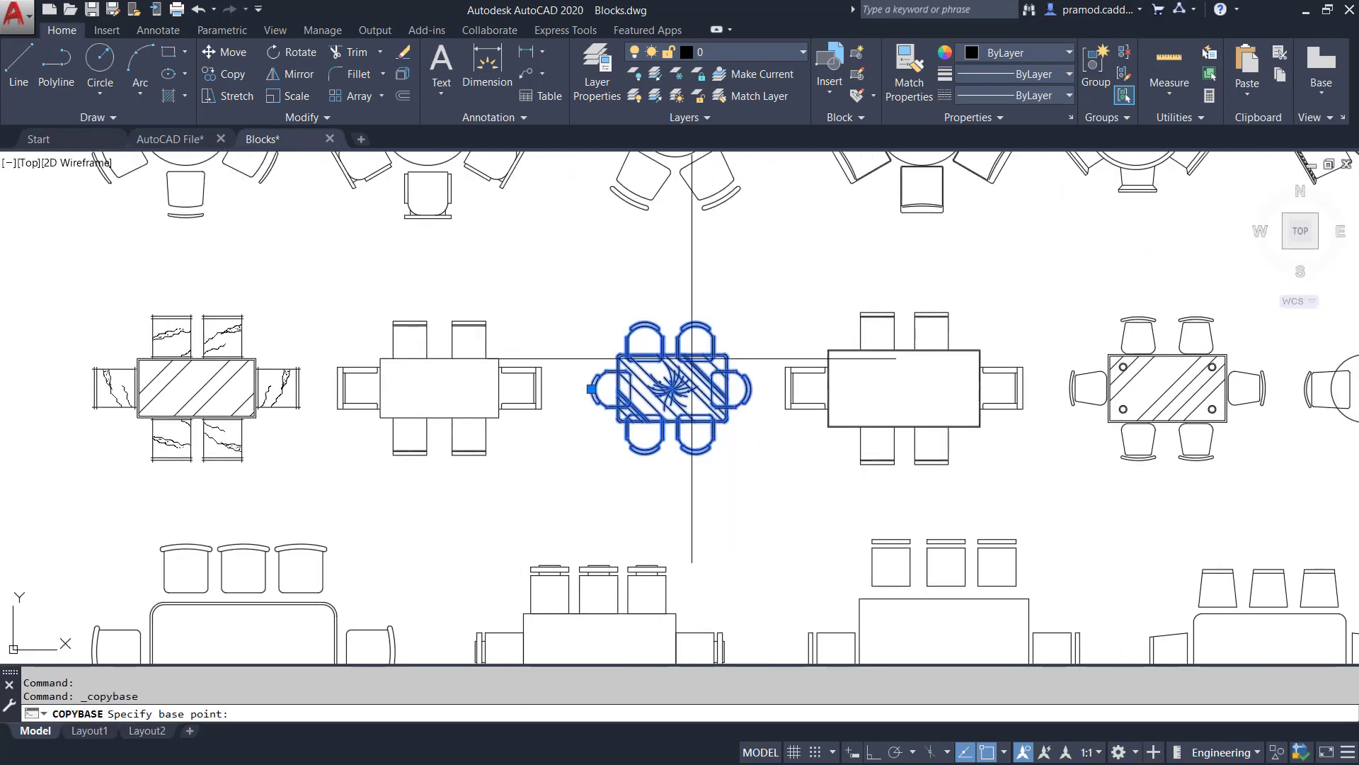
click(671, 388)
Switch to the floor plan drawing and paste the dining set above the DINING label
click(170, 139)
key(ctrl+v)
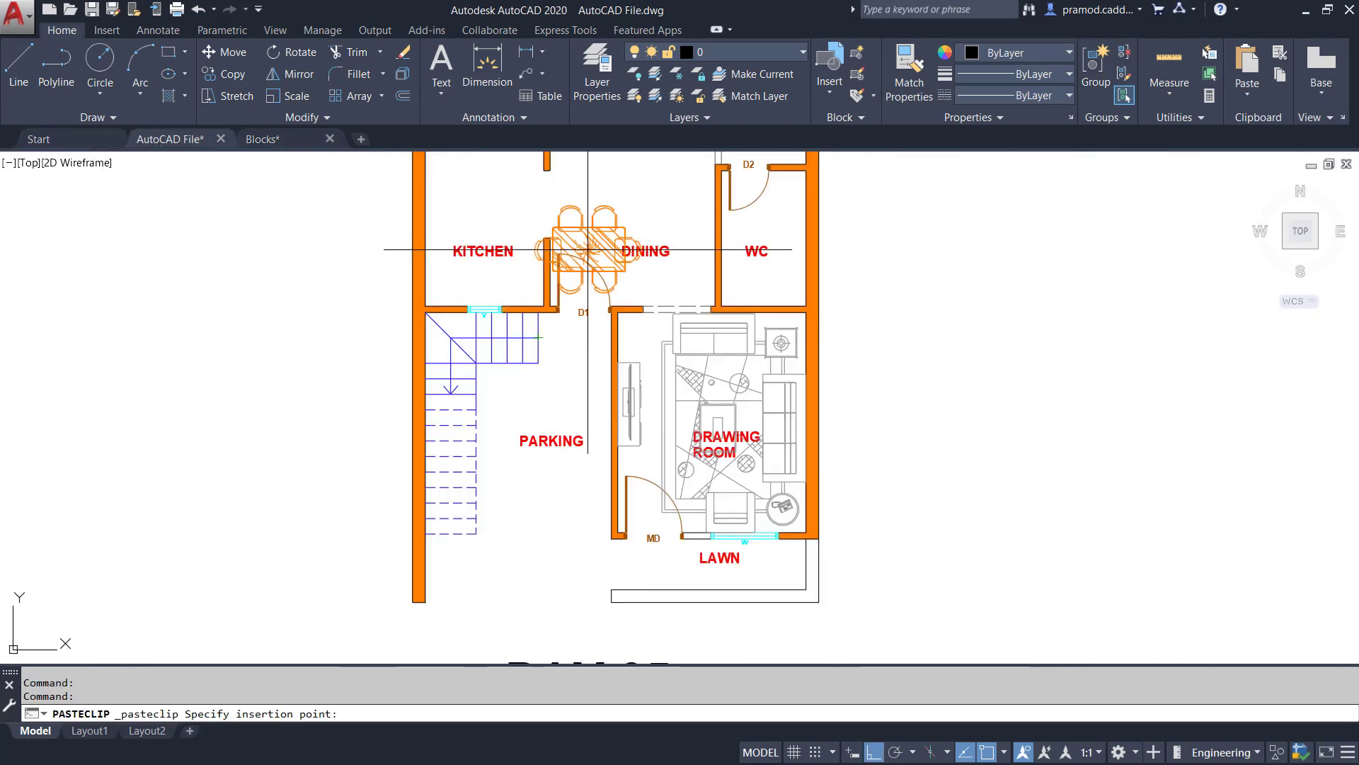
scroll(583, 415, down, 3)
scroll(637, 318, up, 7)
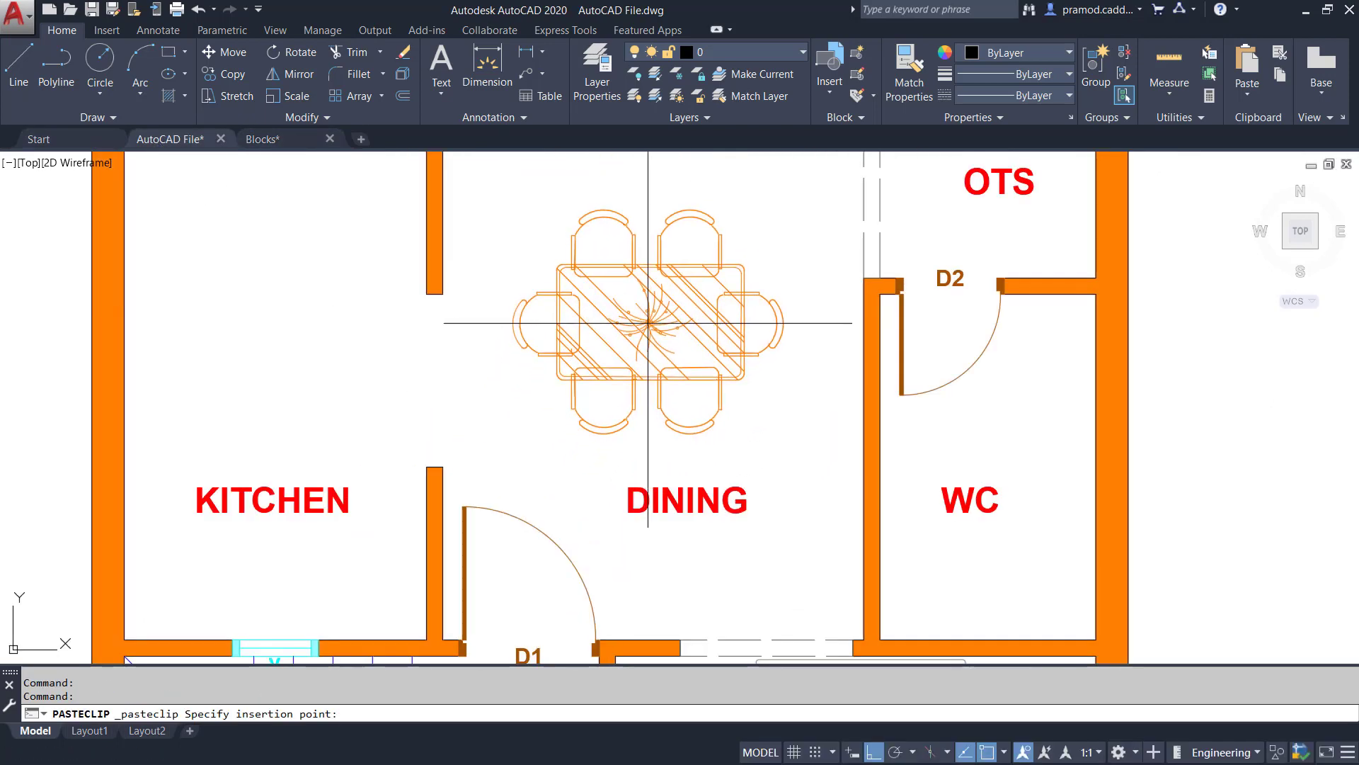
click(652, 316)
Rotate the dining set 90° about the table's centre so that it runs lengthwise up the room
click(653, 314)
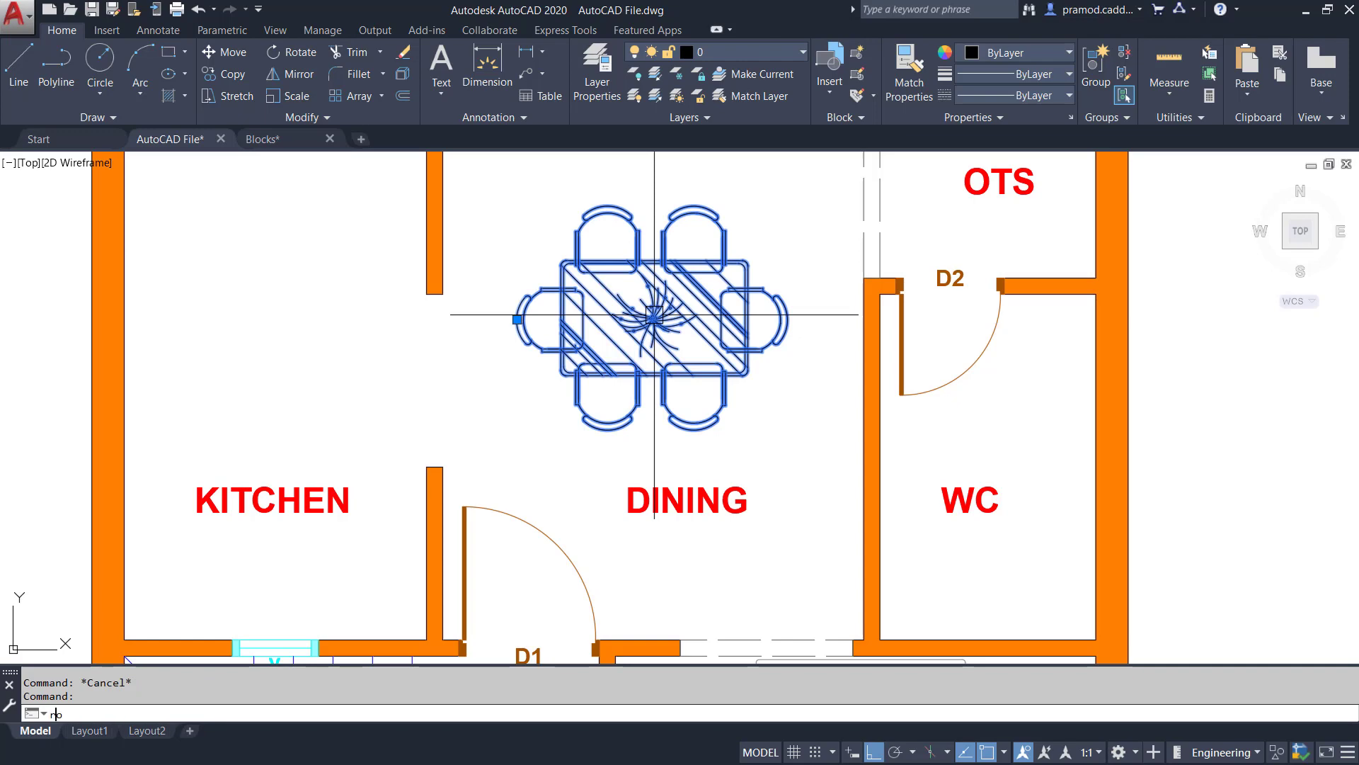
key(Return)
click(654, 314)
key(Return)
scroll(647, 211, down, 2)
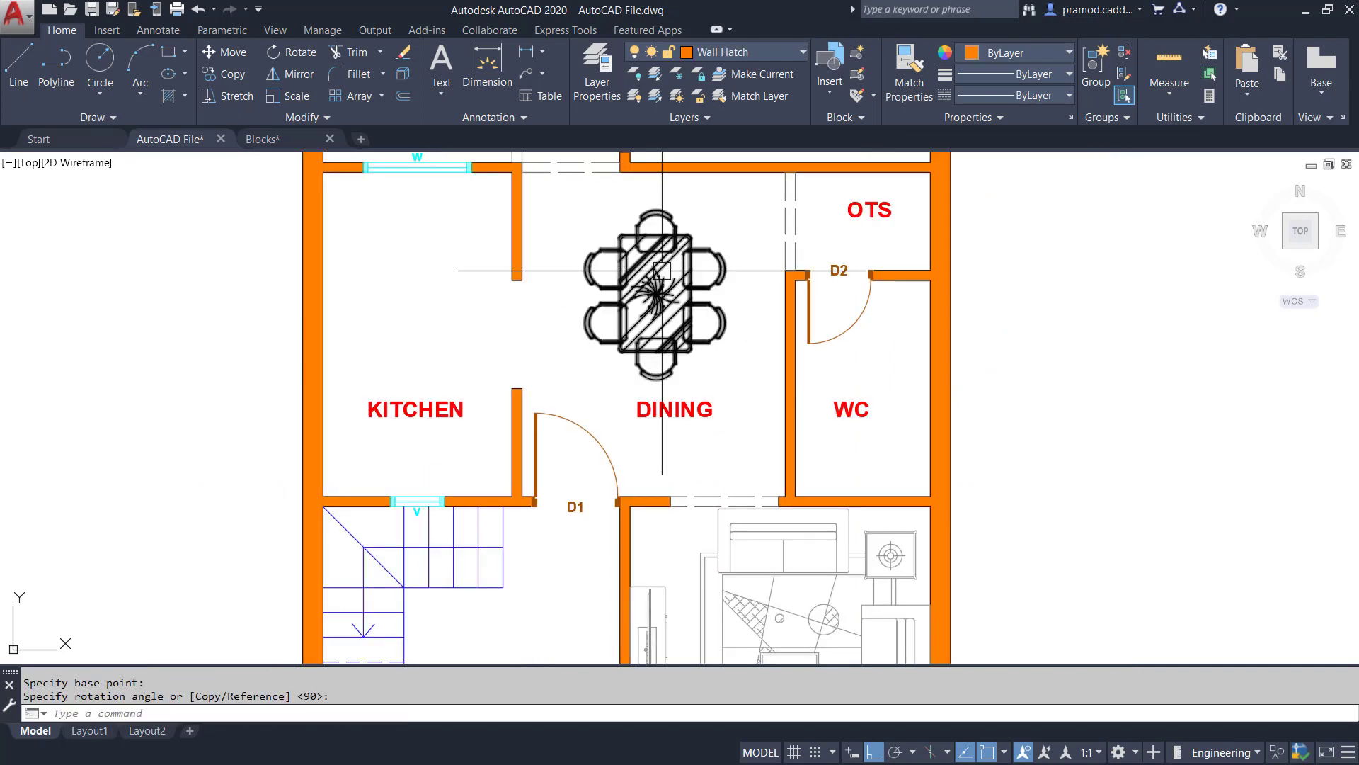
Move the dining set slightly straight down within the Dining area
middle_drag(693, 286, 630, 337)
text(m)
key(Return)
click(676, 318)
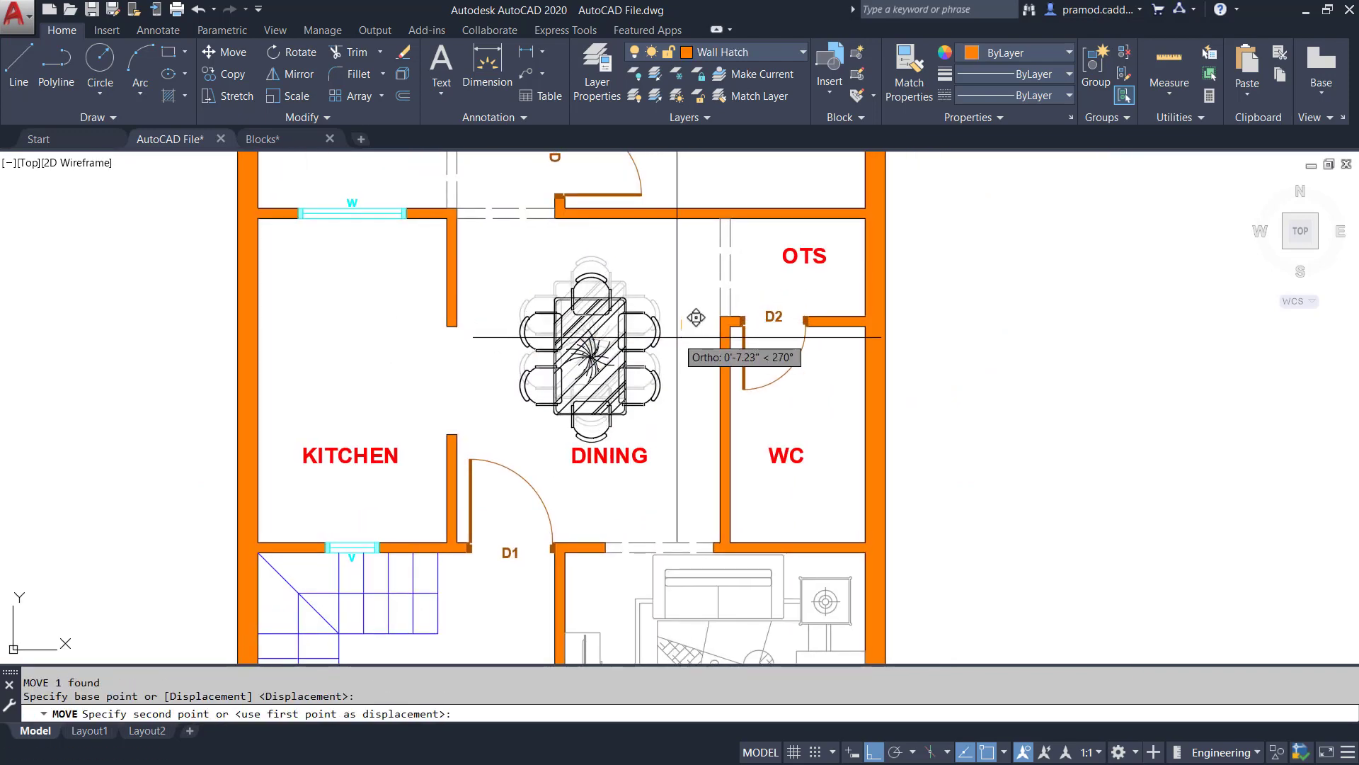
click(696, 324)
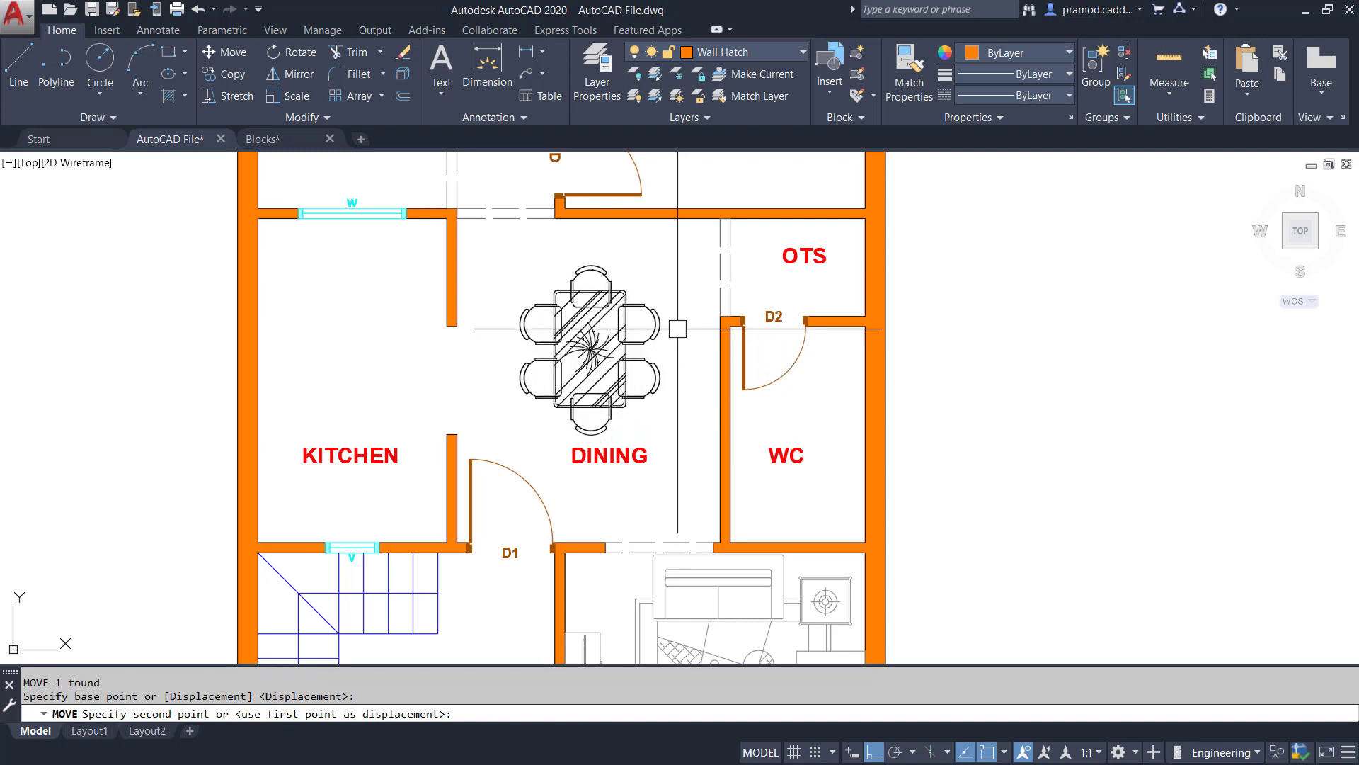
key(Escape)
key(Escape)
Assign the dining set to the Furniture layer
click(637, 364)
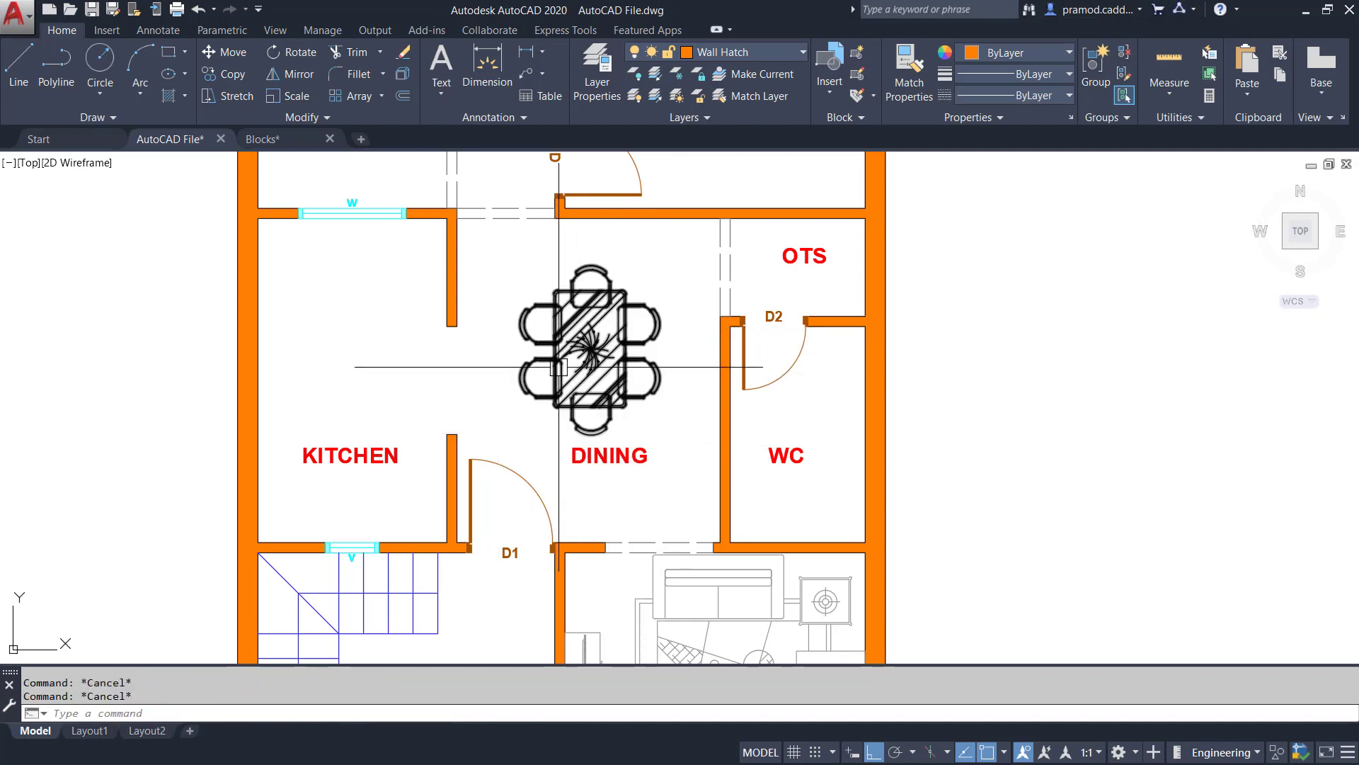
click(748, 55)
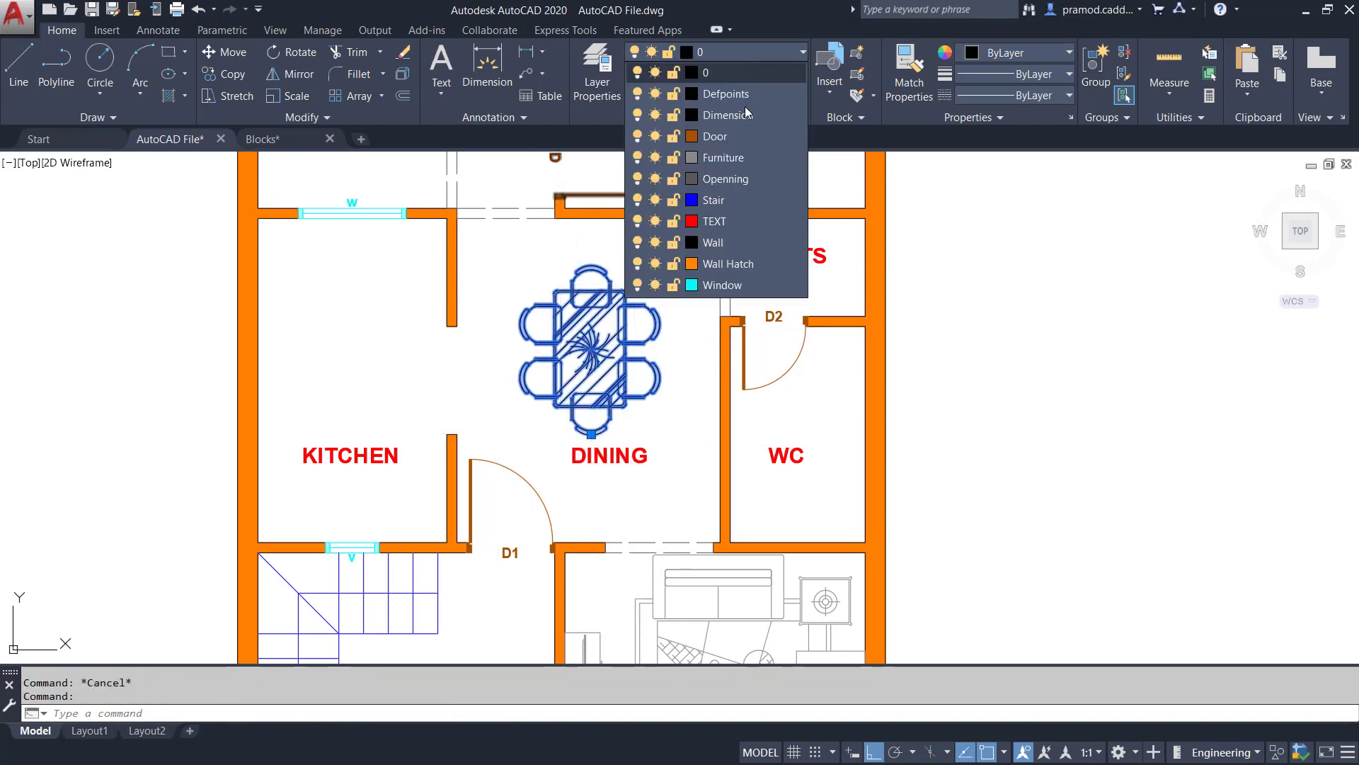
click(744, 150)
key(Escape)
Switch to the Blocks drawing and copy the vertical TV unit with the midpoint of its right edge as base point
scroll(600, 287, down, 3)
middle_drag(594, 177, 628, 346)
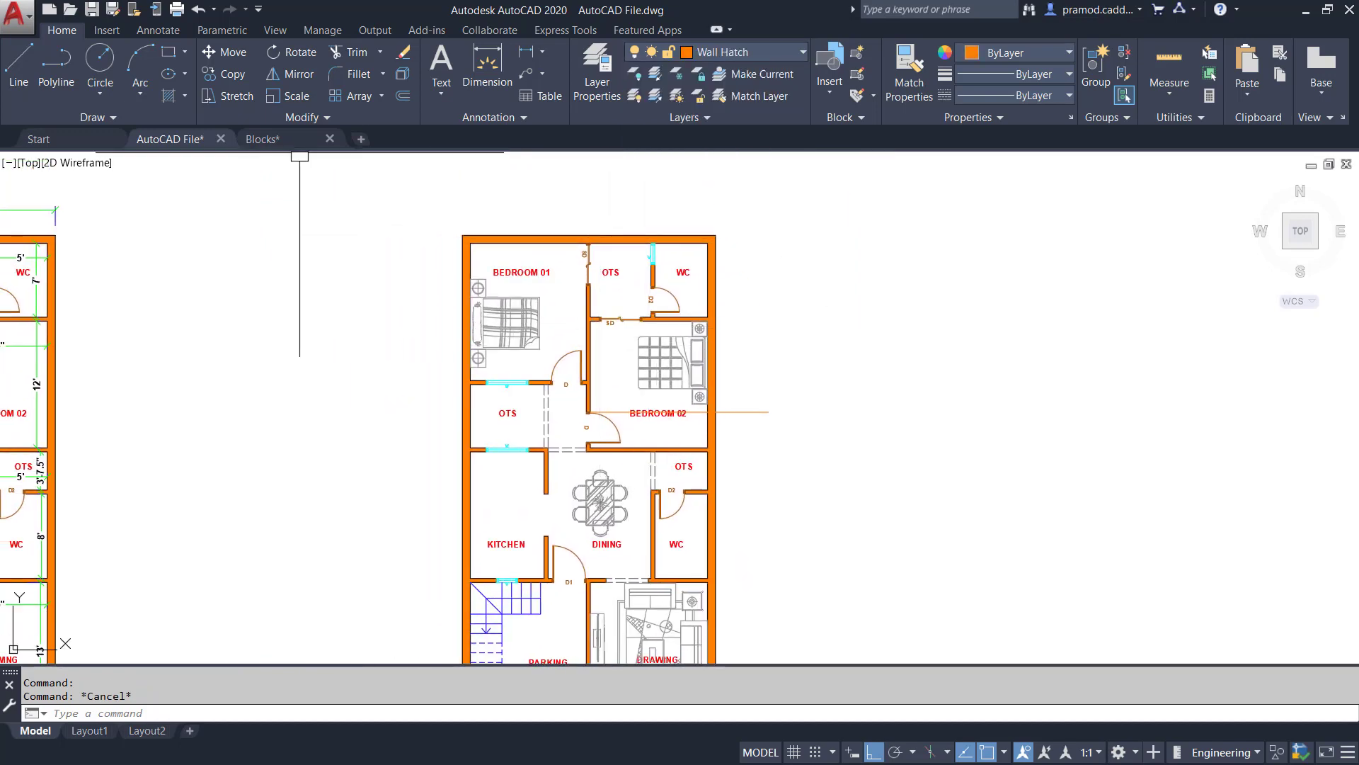
click(281, 139)
scroll(576, 303, down, 6)
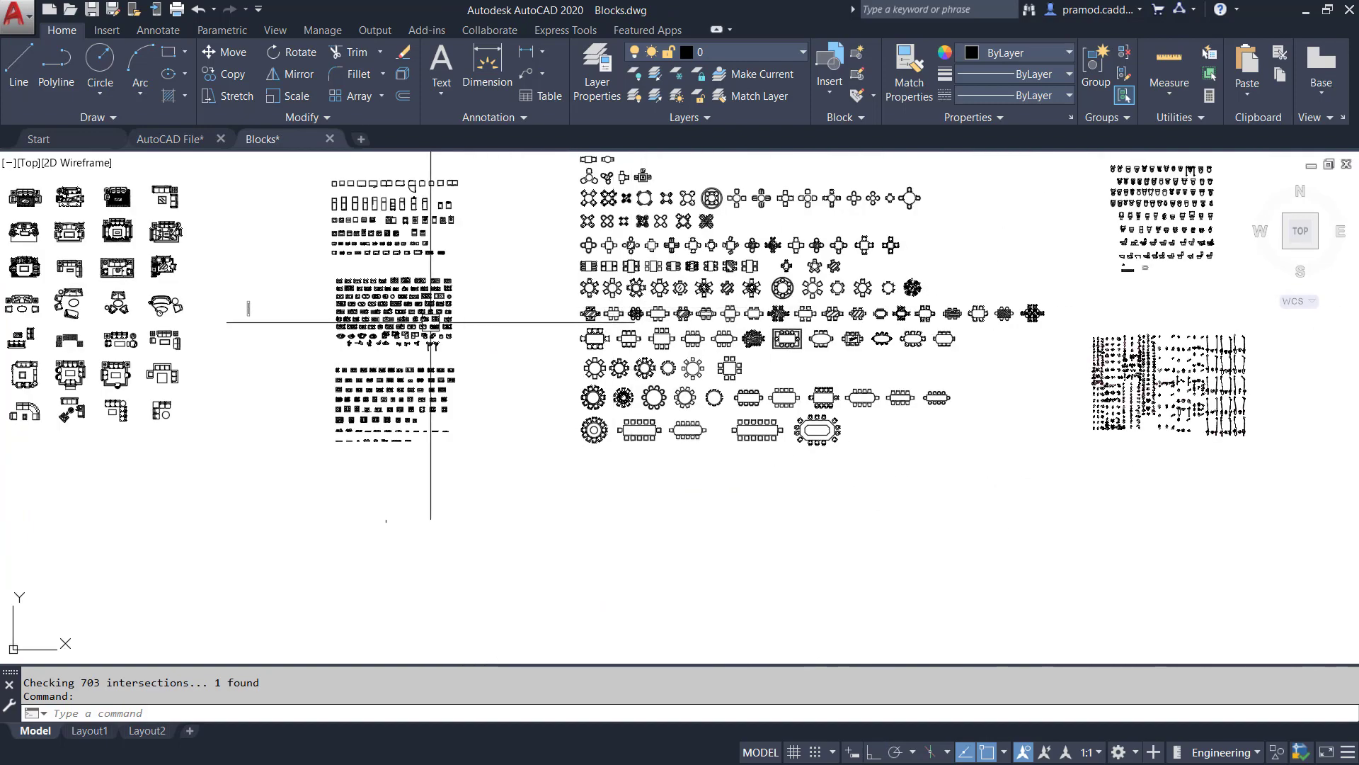
scroll(813, 386, up, 3)
scroll(813, 386, up, 5)
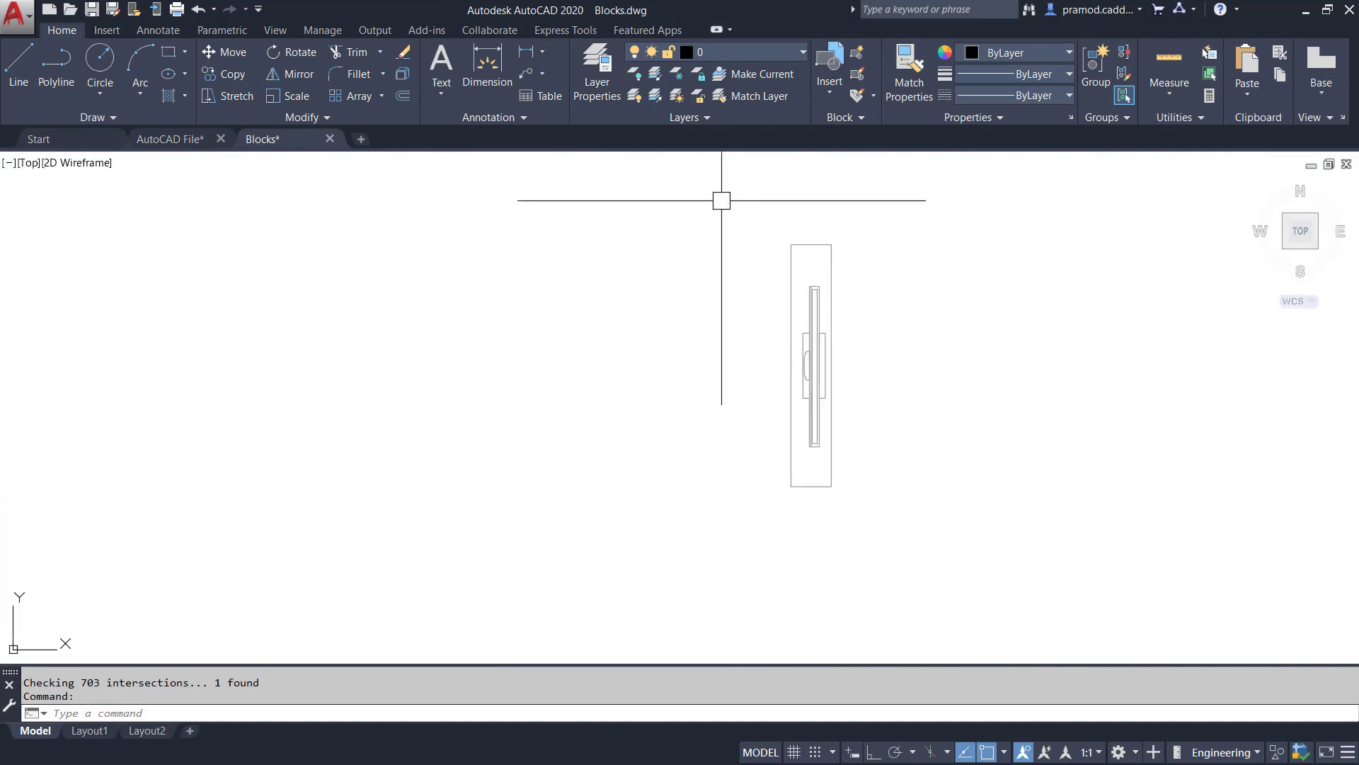
click(721, 201)
click(880, 506)
key(ctrl+shift+c)
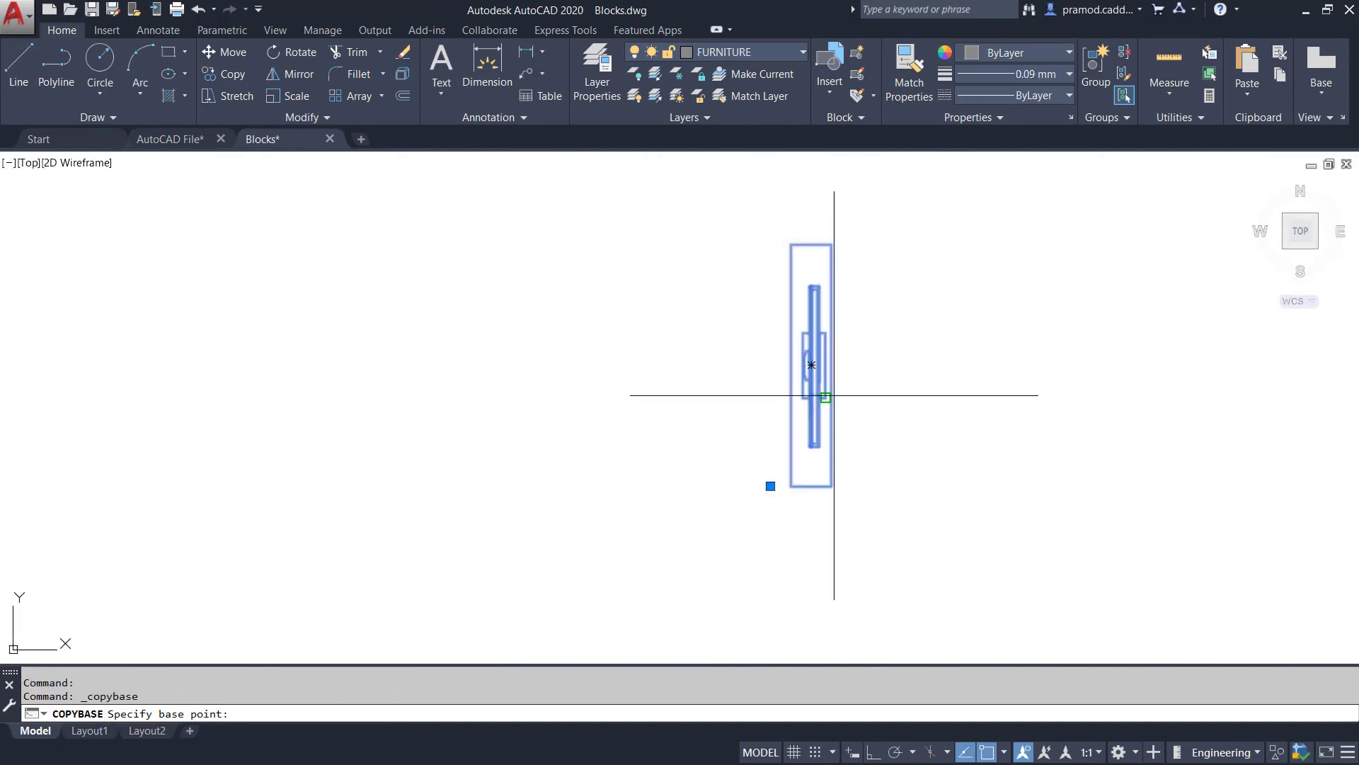
click(831, 365)
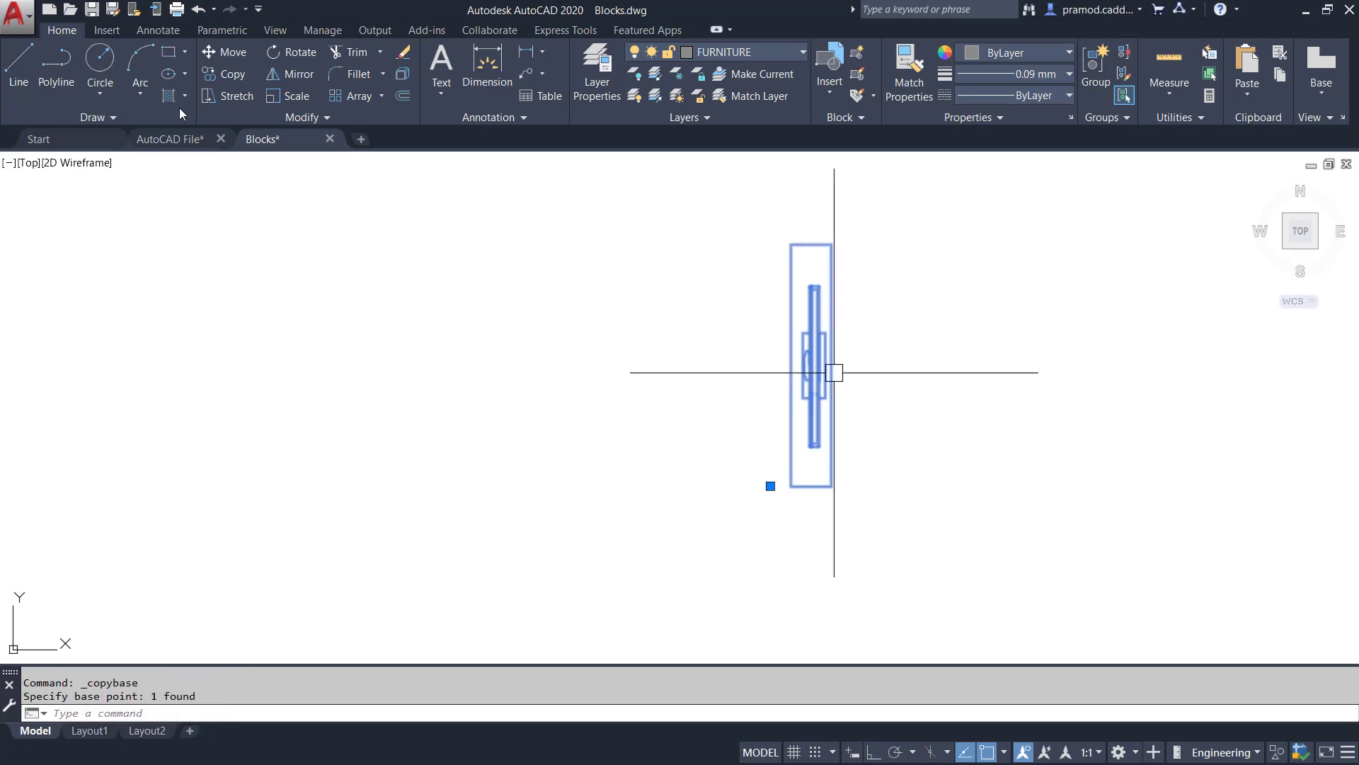
Paste the TV unit into the floor plan against Bedroom 01's right inner wall face, opposite the bed
click(173, 138)
key(ctrl+v)
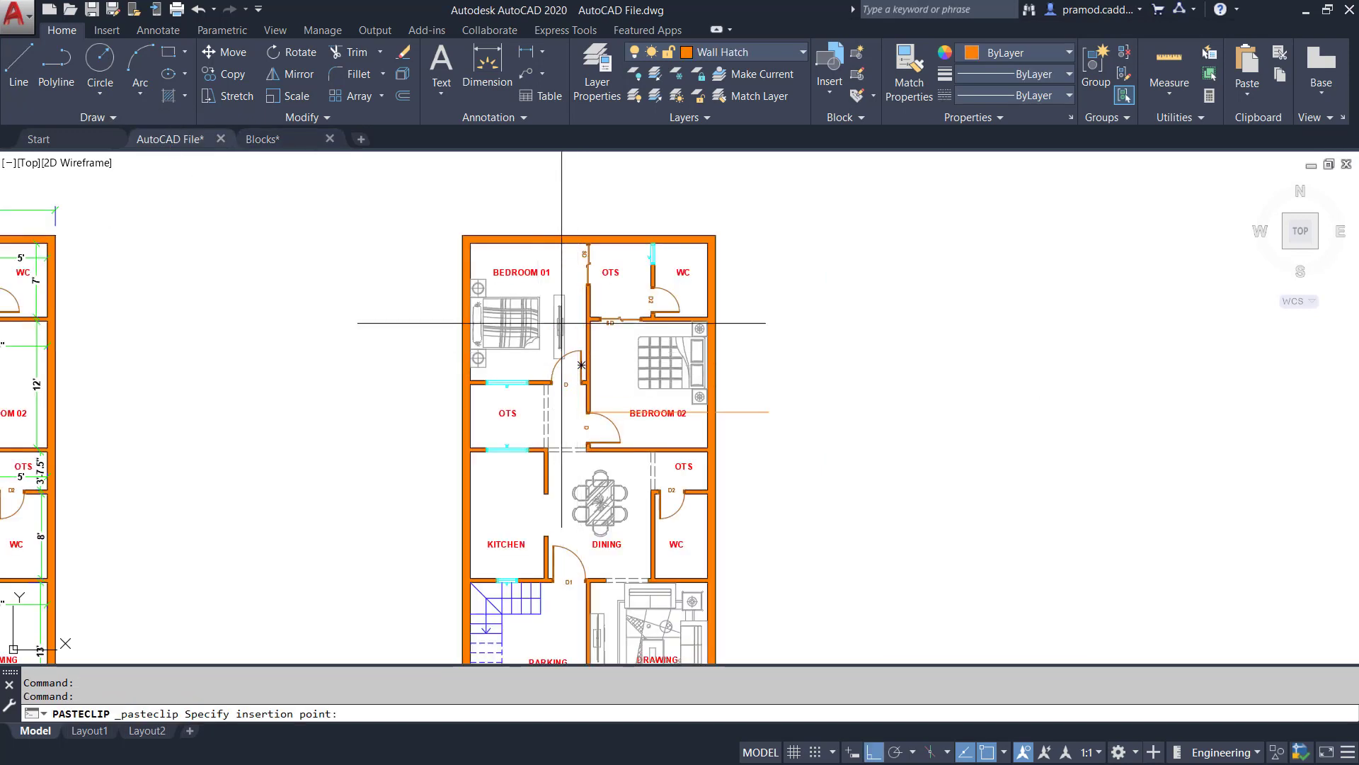
scroll(565, 328, up, 5)
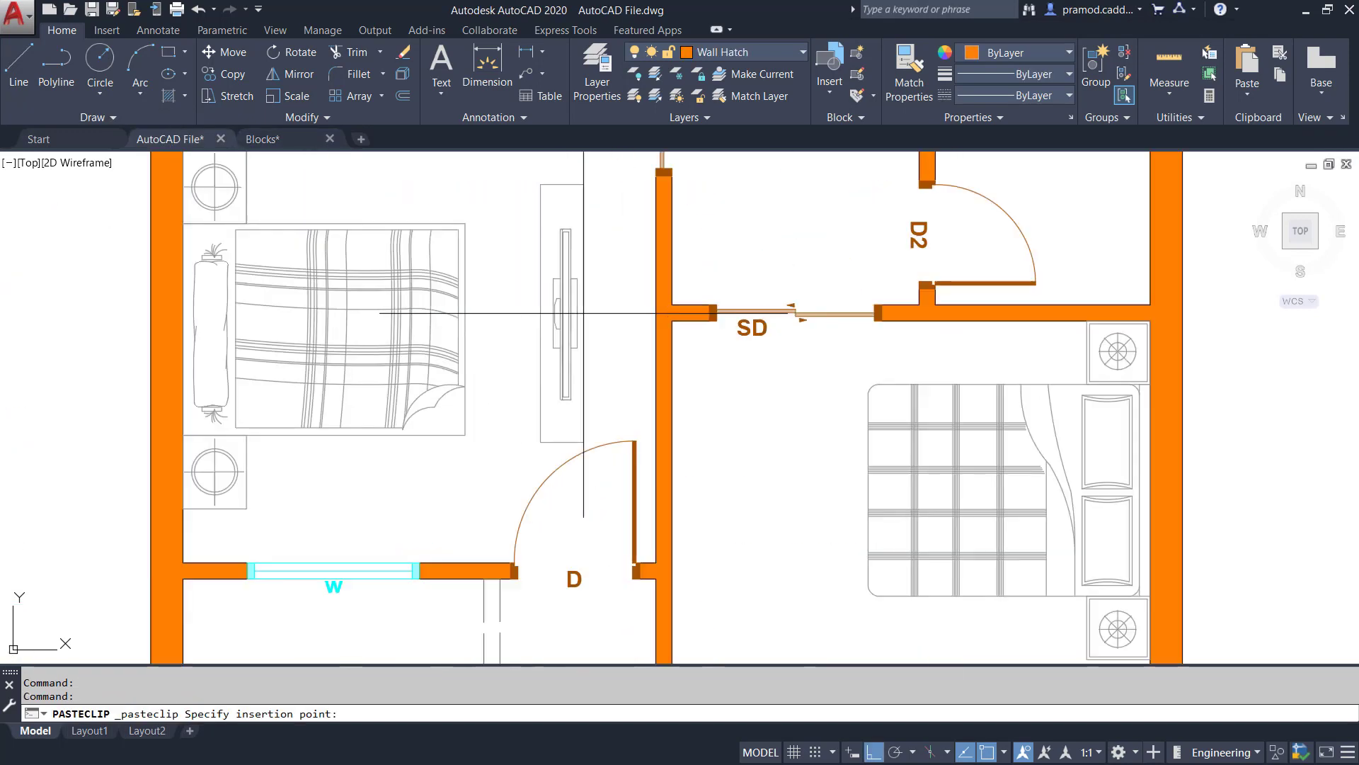
click(656, 306)
key(Escape)
Set the Bedroom 01 TV unit's lineweight to ByLayer
middle_drag(564, 287, 552, 357)
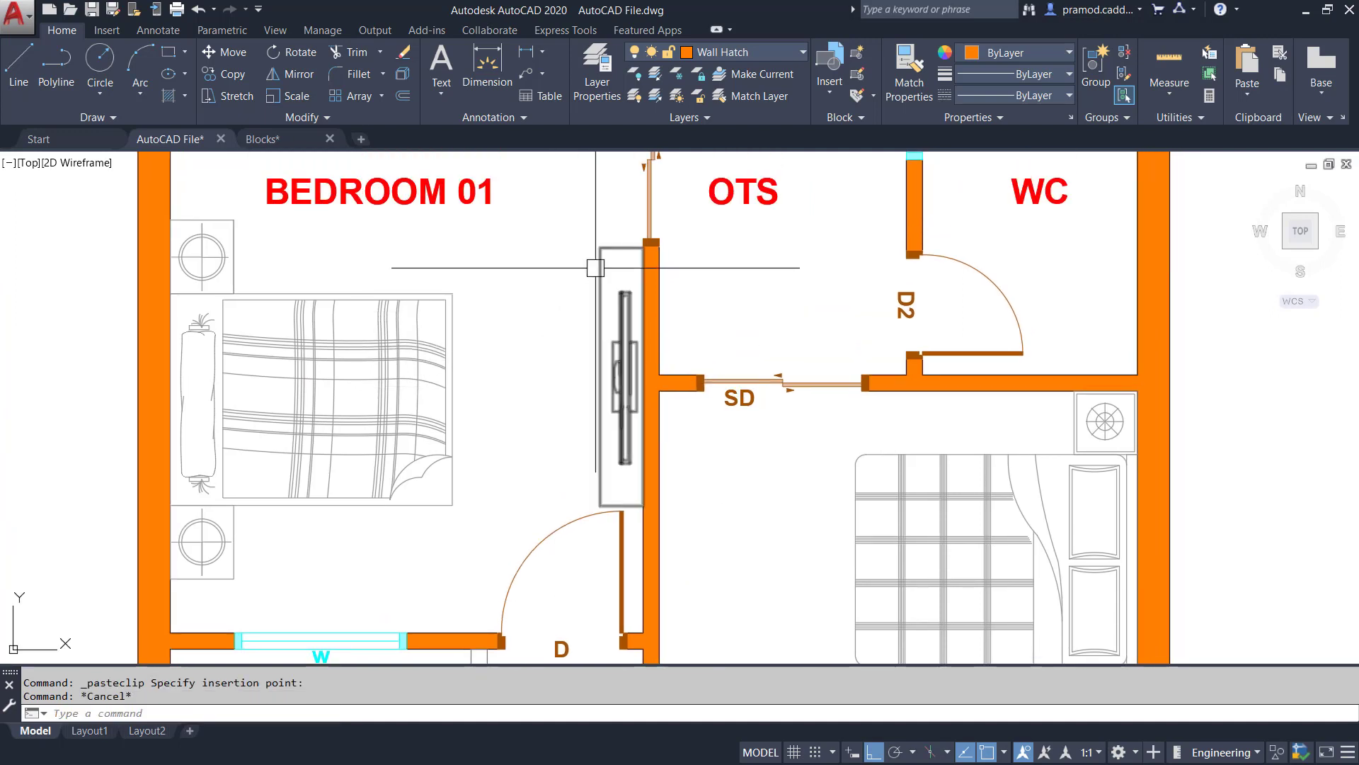
click(623, 283)
click(992, 78)
click(997, 94)
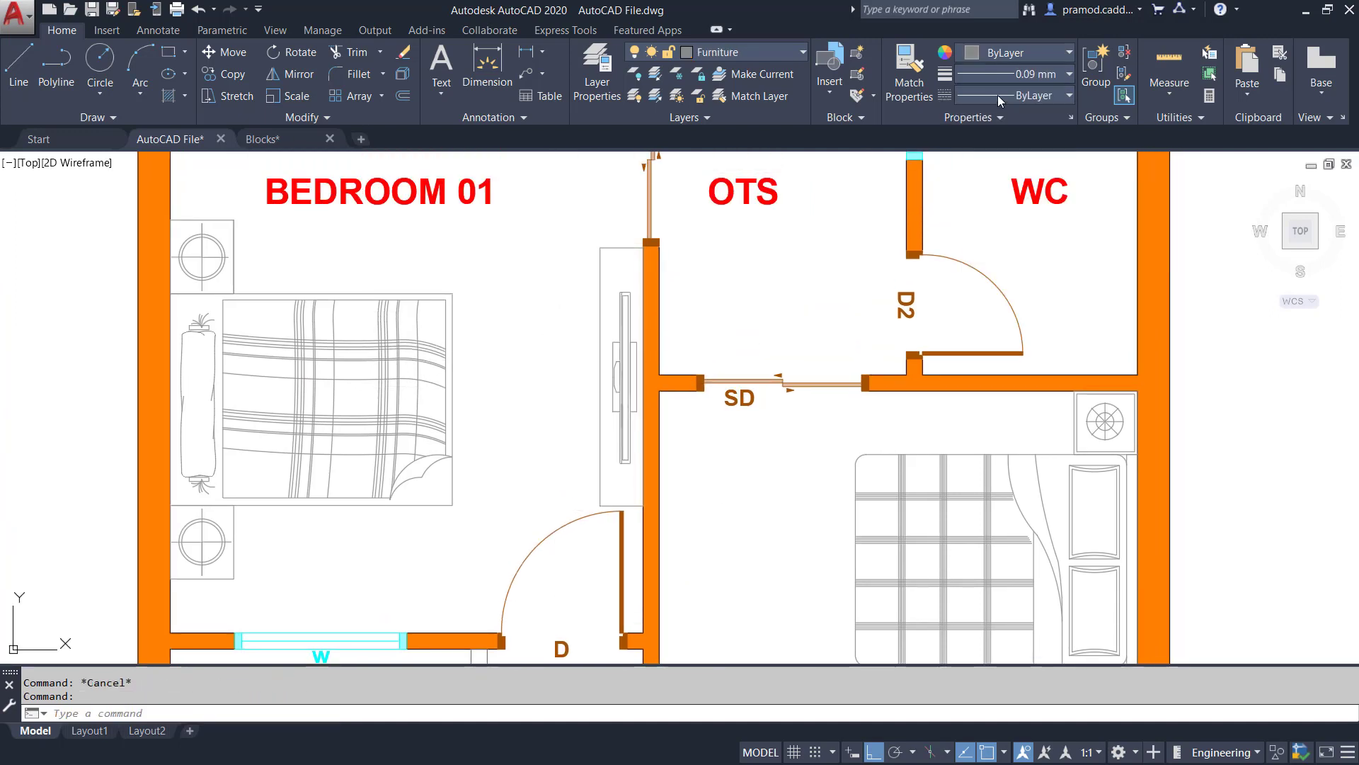
click(1000, 82)
scroll(996, 96, up, 3)
click(996, 95)
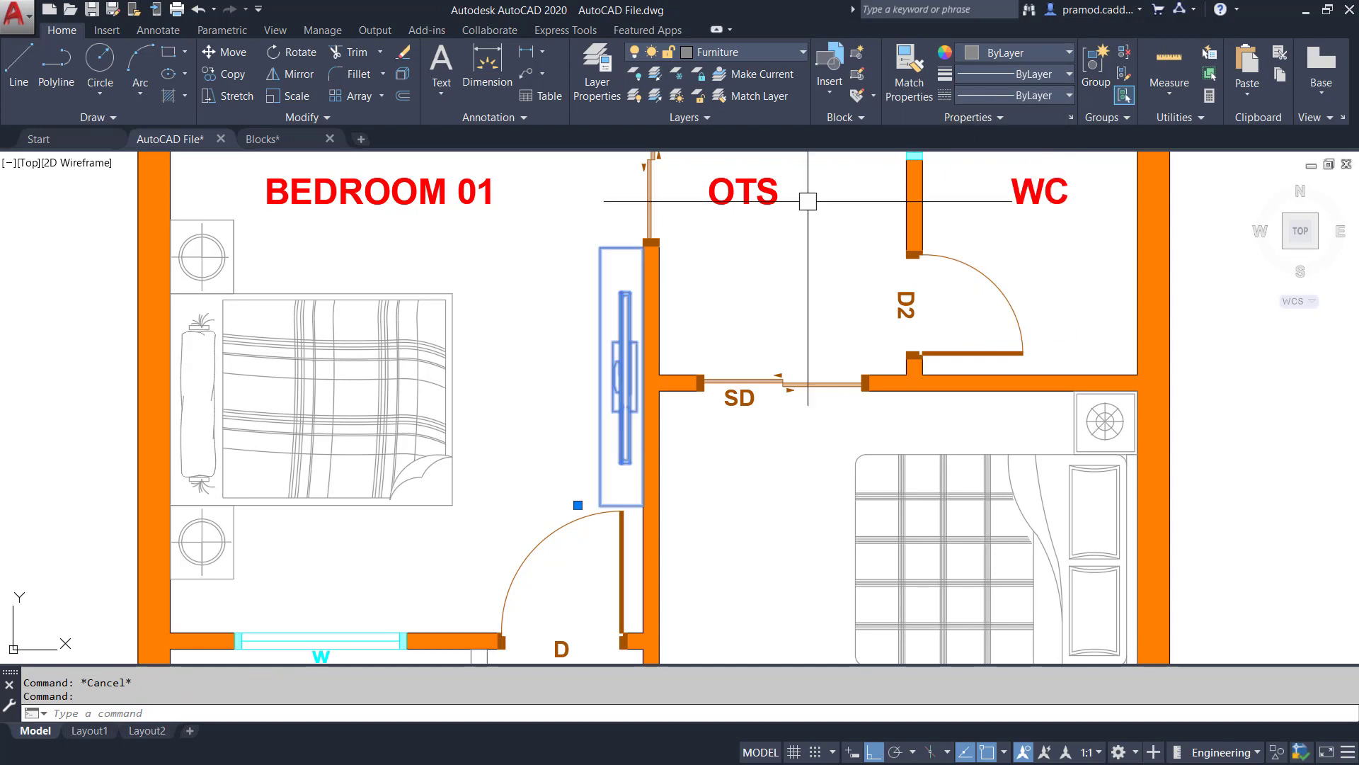
key(Escape)
Mirror the Bedroom 01 TV unit about the vertical centreline of the adjoining wall, keeping the original
click(593, 334)
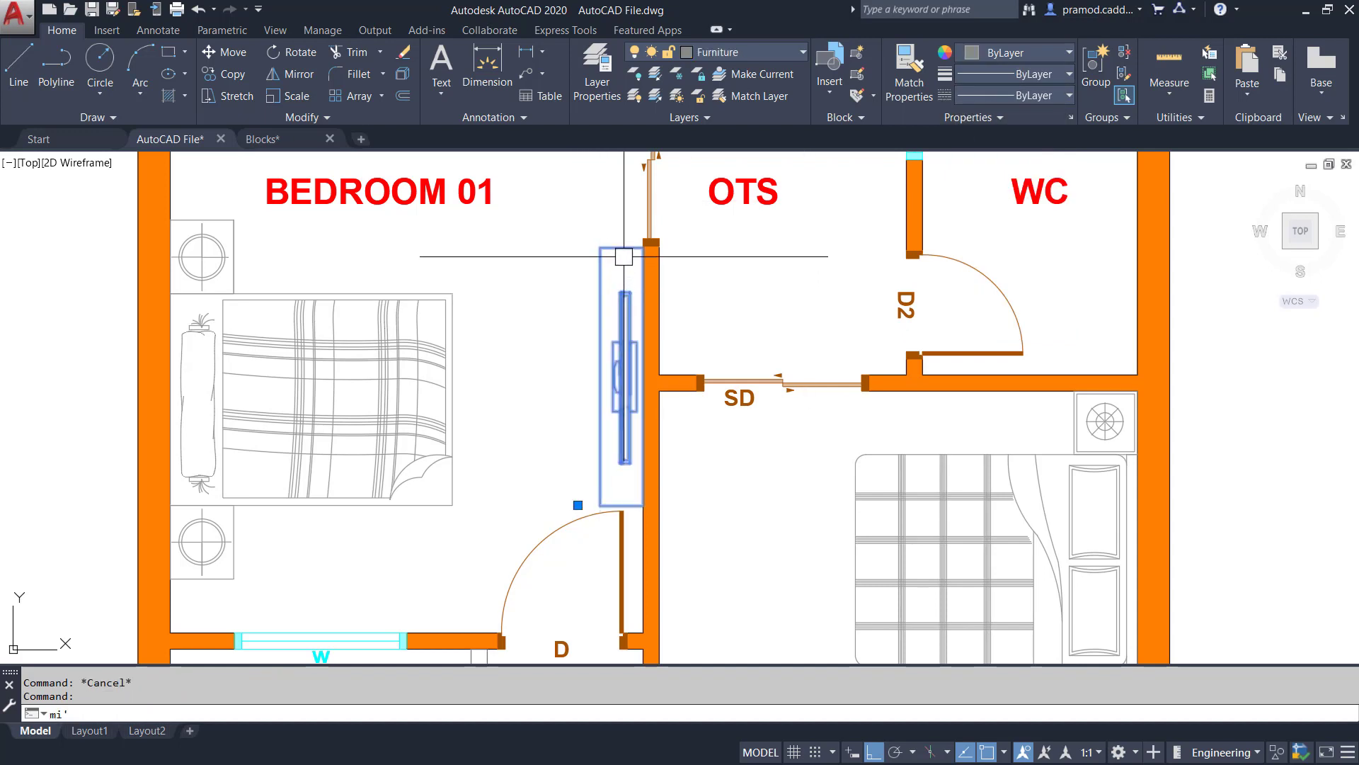
key(Return)
scroll(650, 244, up, 4)
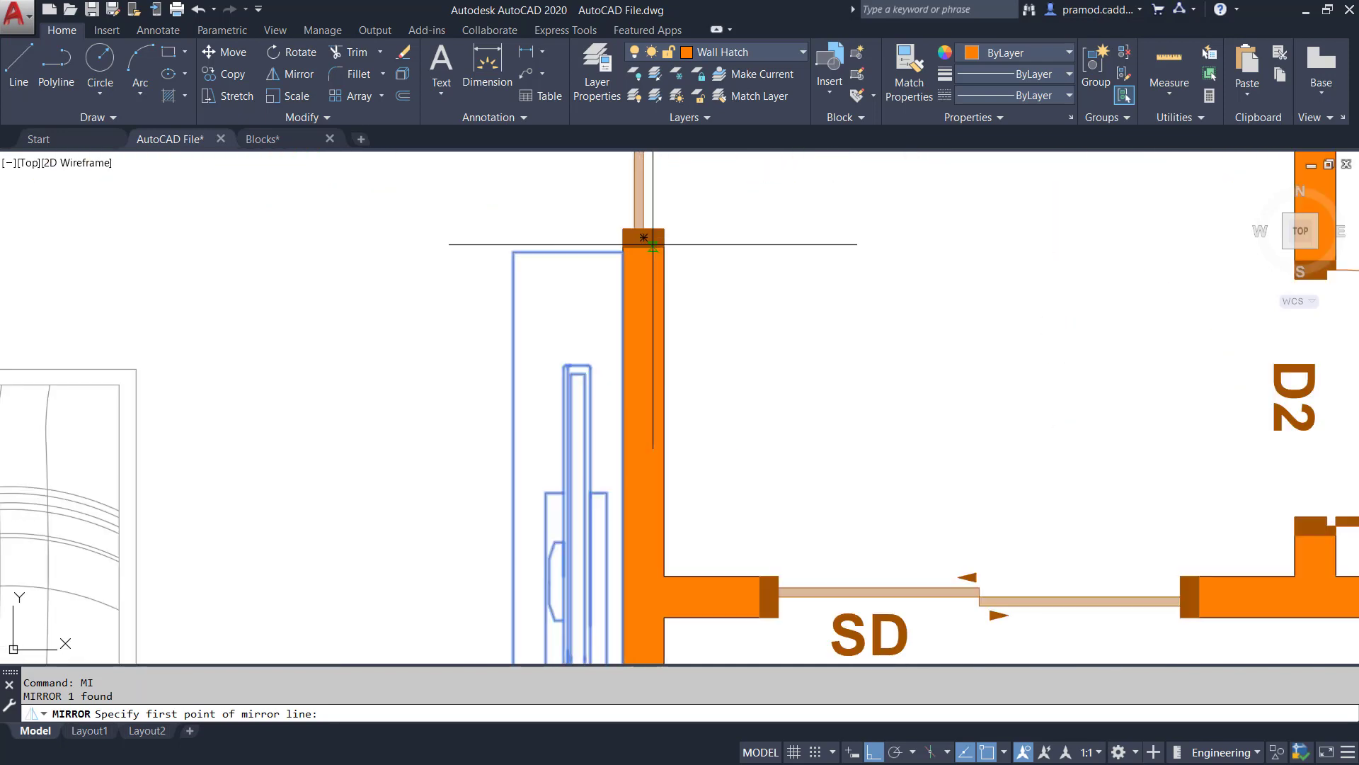
click(649, 245)
key(Return)
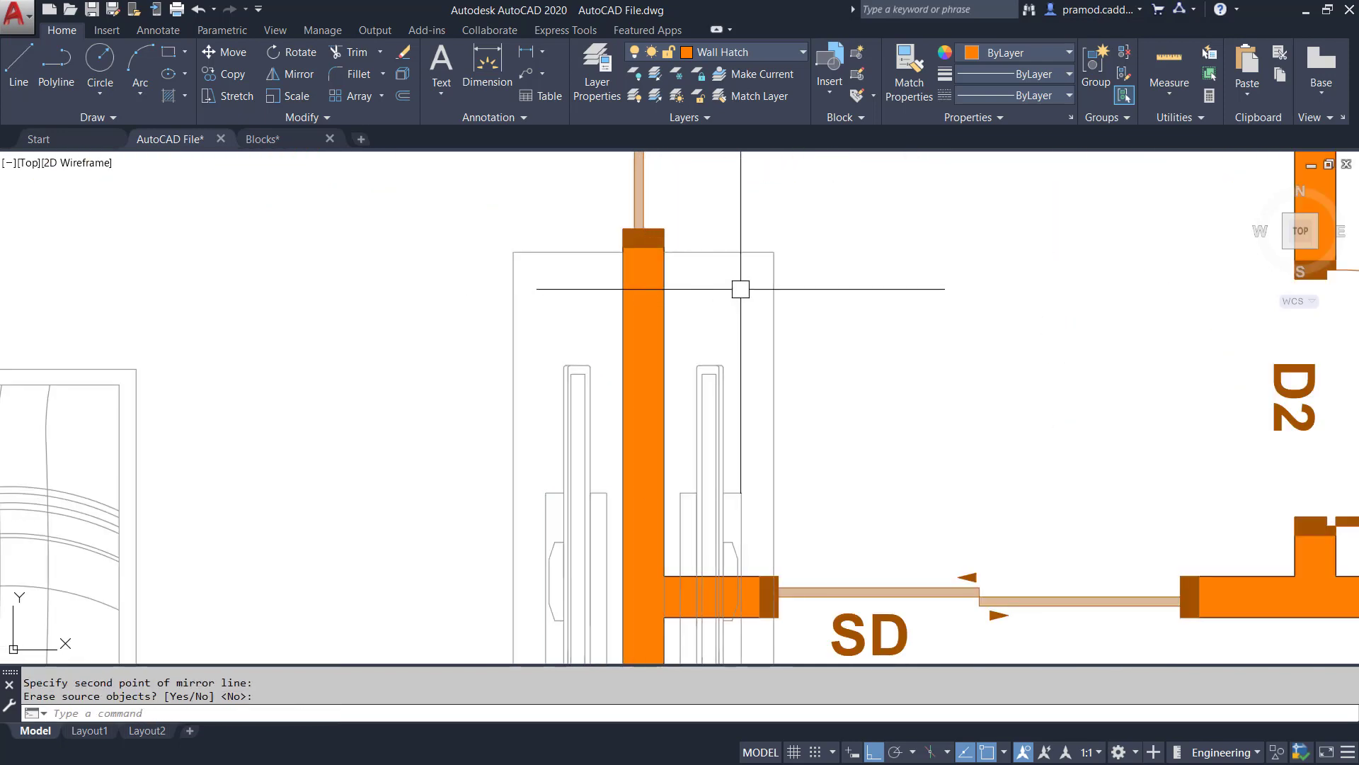
Move the mirrored TV unit straight down along the wall into Bedroom 02, opposite the bed
click(773, 282)
scroll(772, 282, down, 2)
text(m)
key(Return)
click(703, 263)
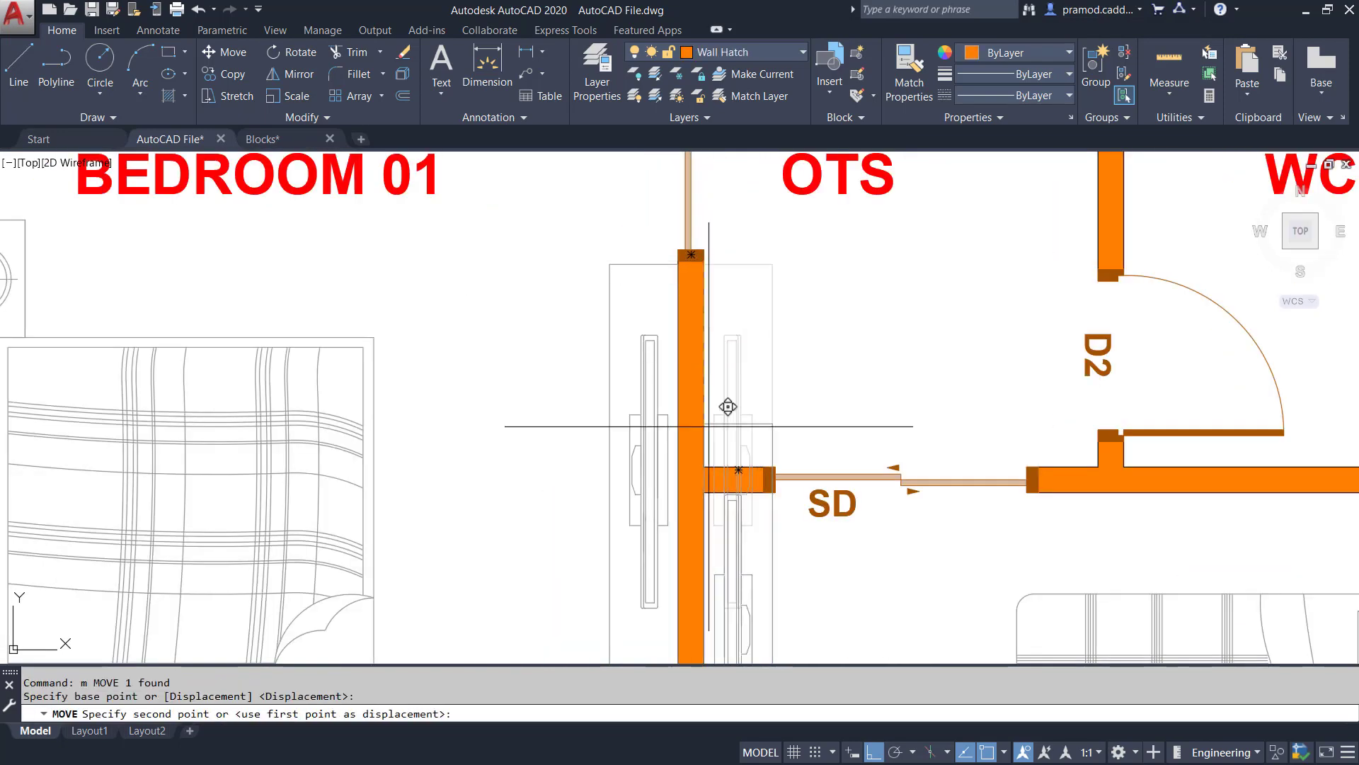
middle_drag(713, 455, 673, 252)
scroll(674, 363, down, 2)
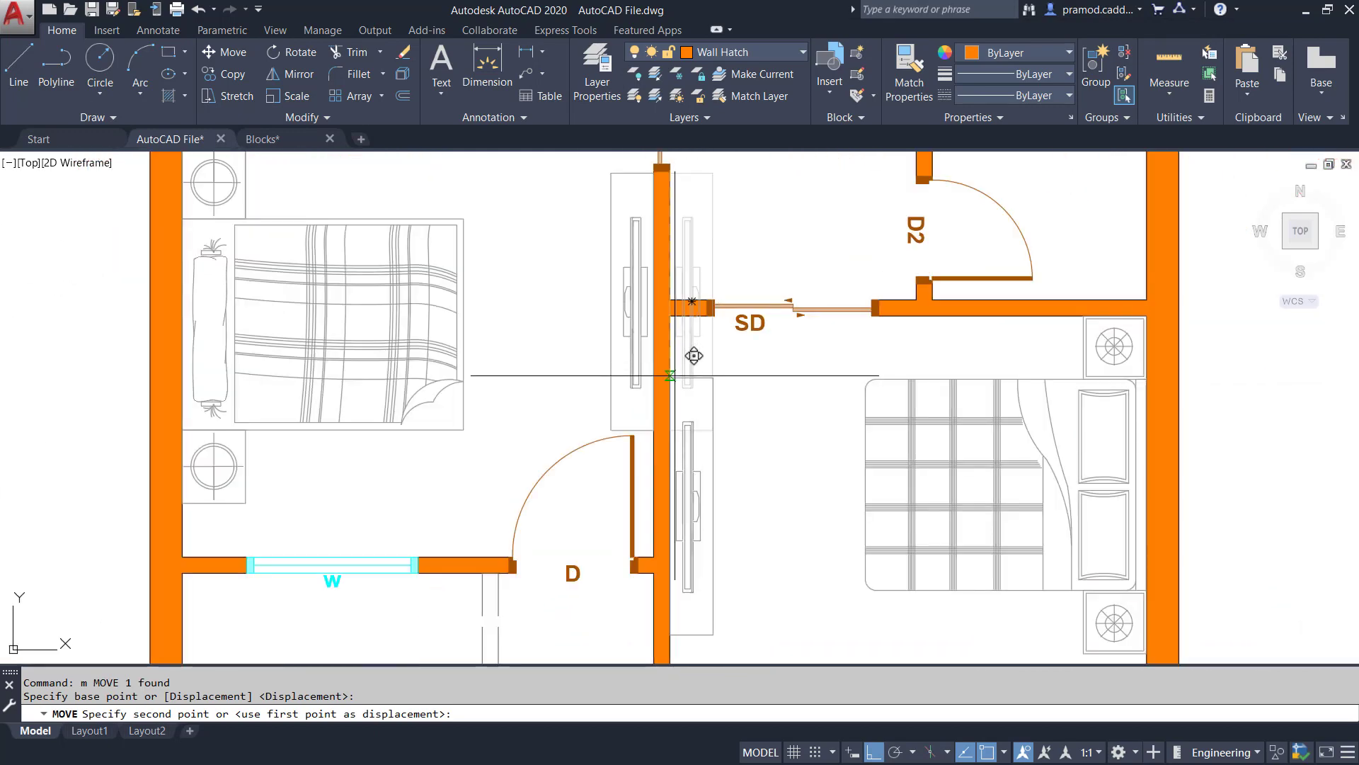
key(Escape)
Delete the stray orange horizontal line crossing Bedroom 02 and extending beyond its right wall
scroll(708, 361, down, 4)
scroll(920, 454, up, 2)
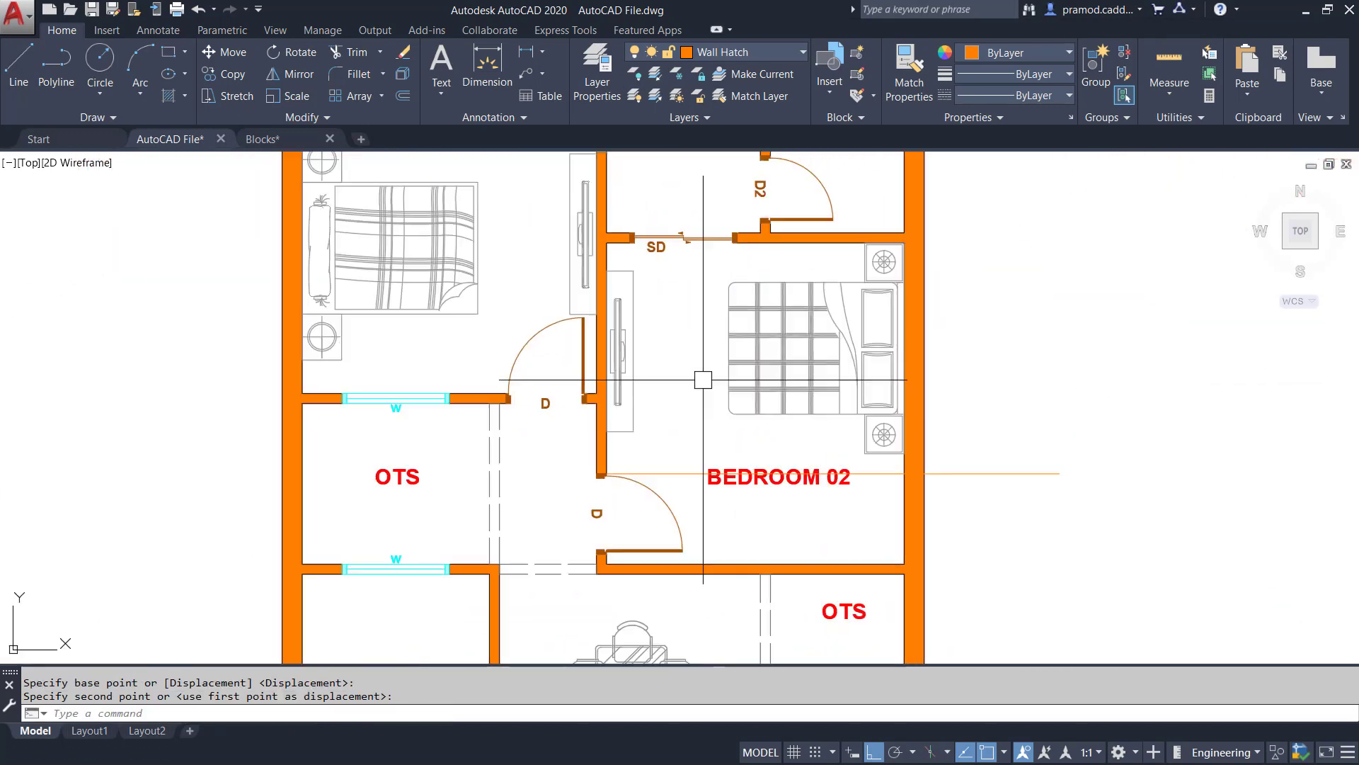
click(964, 473)
key(Delete)
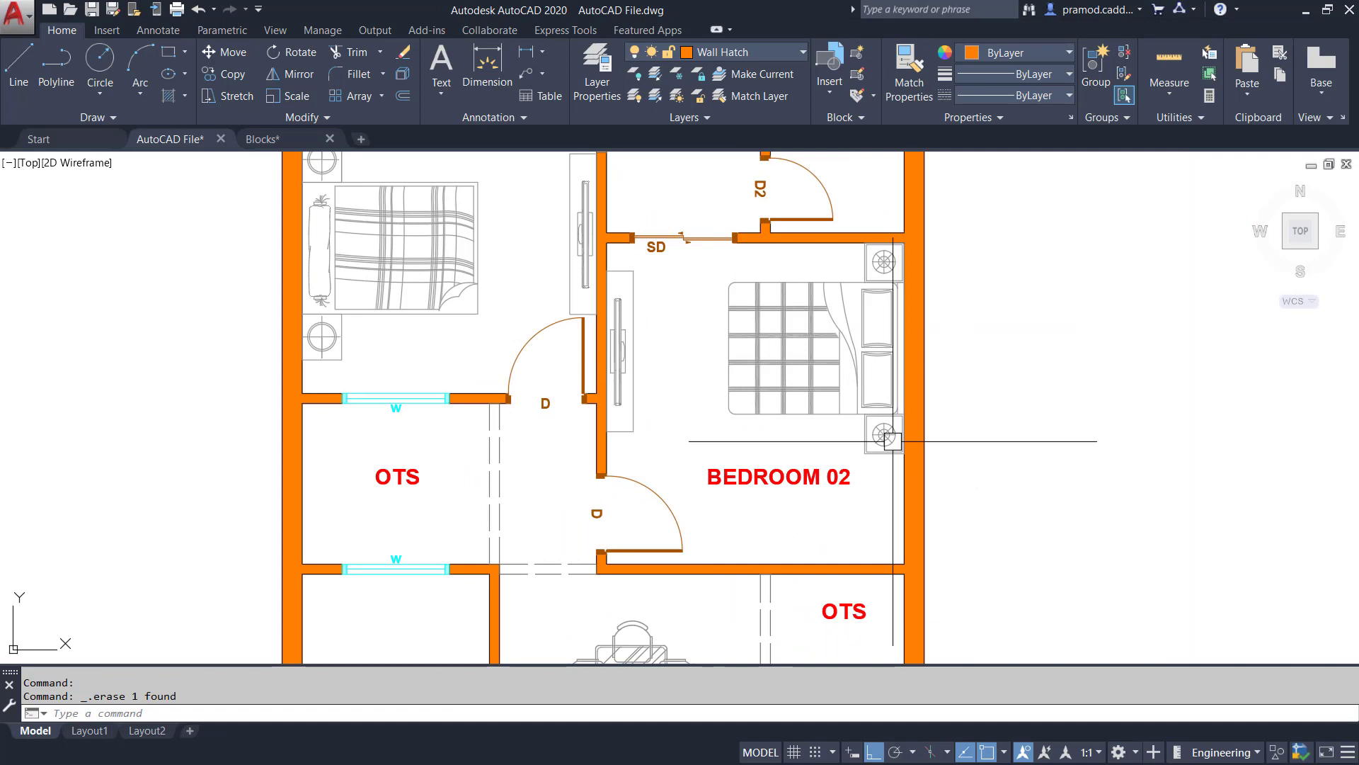
Nudge the Bedroom 02 TV unit slightly down along its wall
click(639, 345)
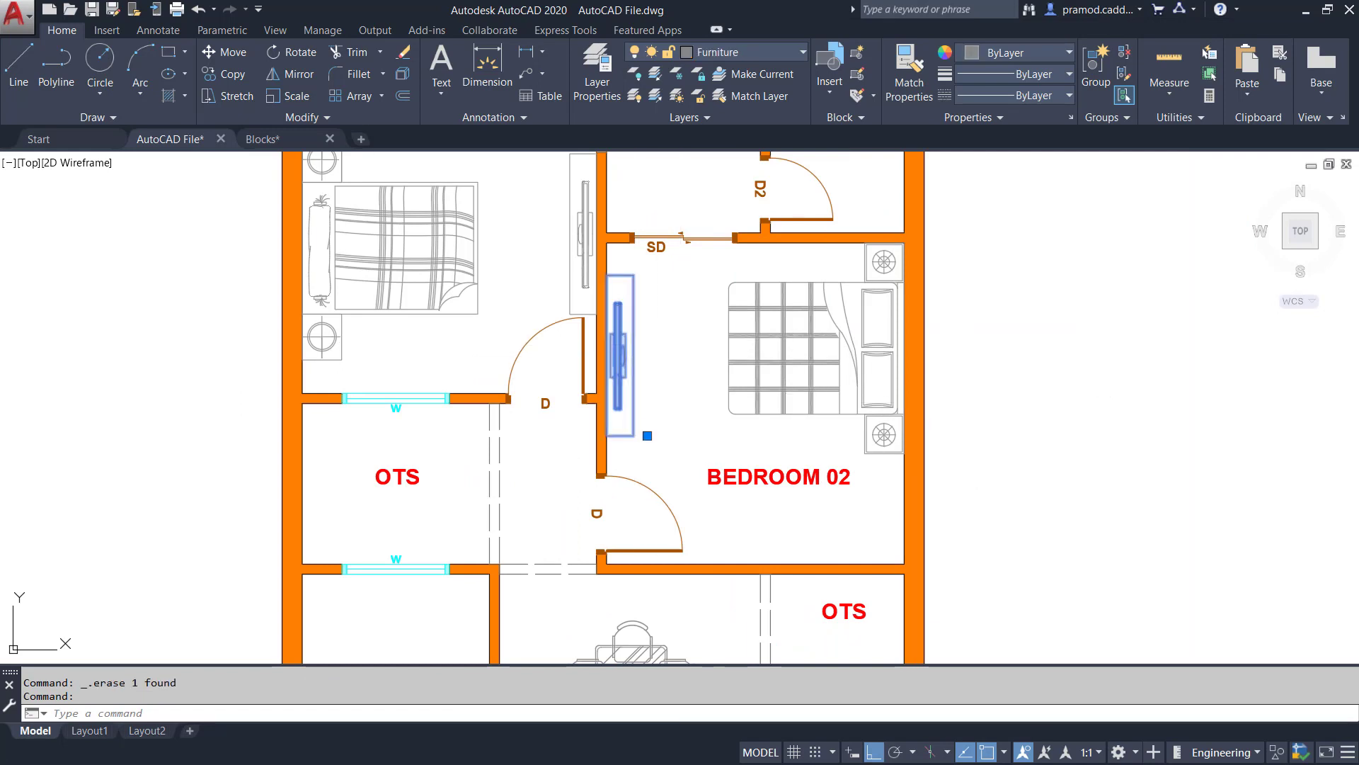
key(Escape)
scroll(704, 363, down, 3)
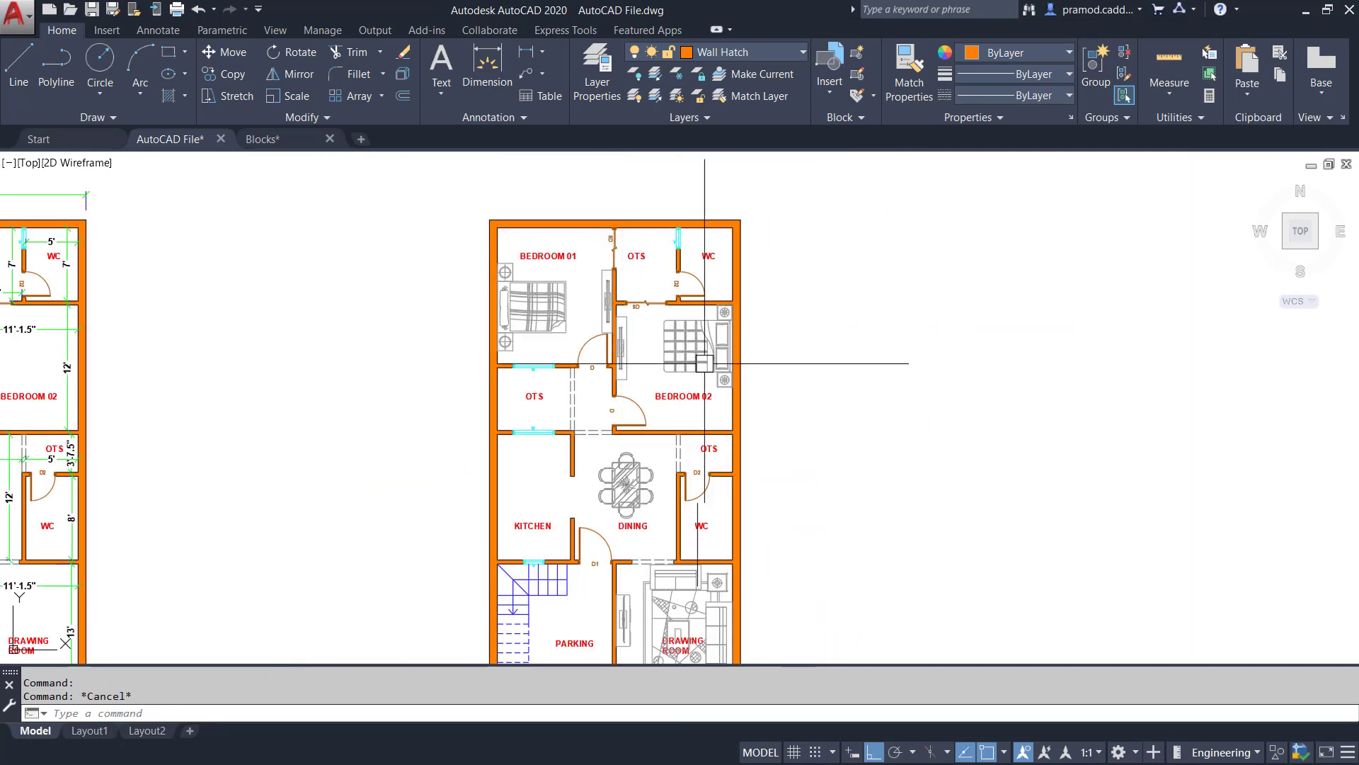
Make Furniture the current layer
scroll(535, 446, up, 2)
scroll(540, 446, down, 2)
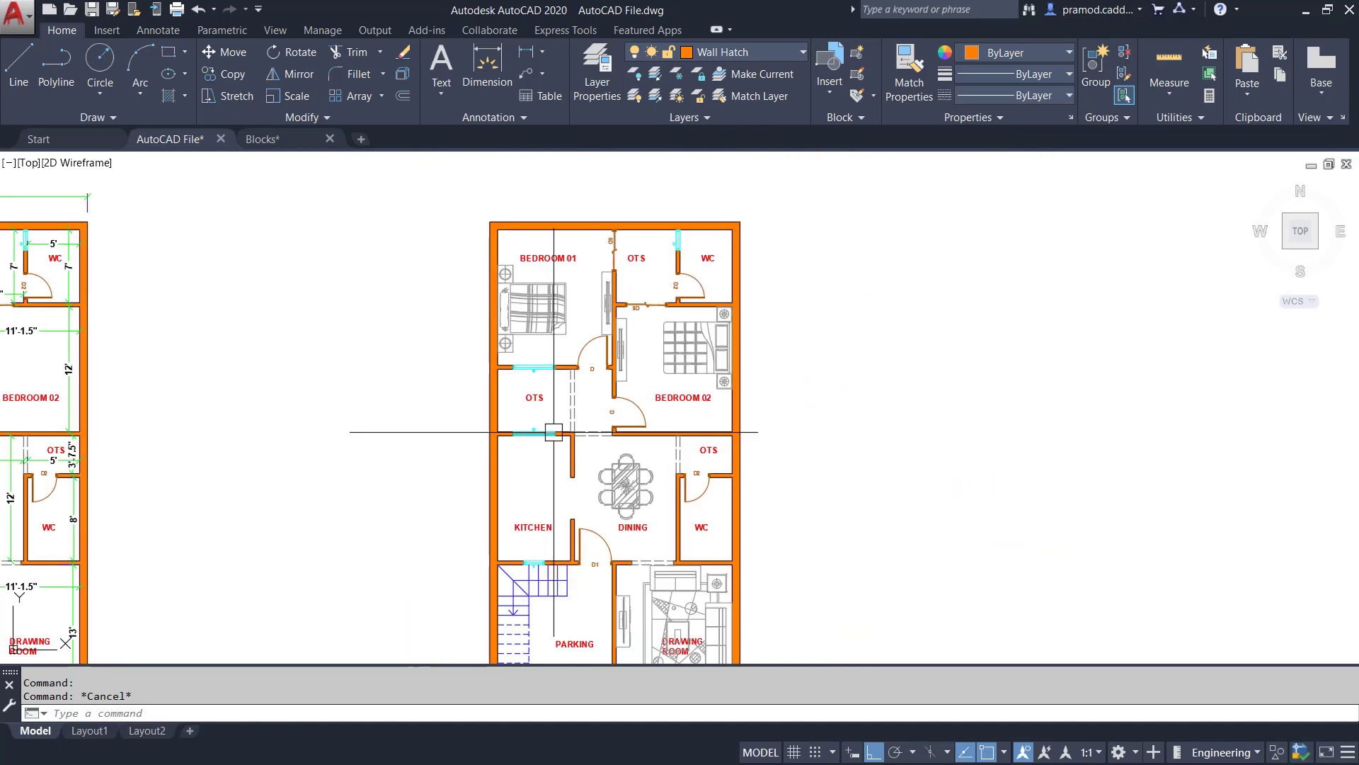
middle_drag(540, 446, 548, 412)
scroll(548, 413, up, 2)
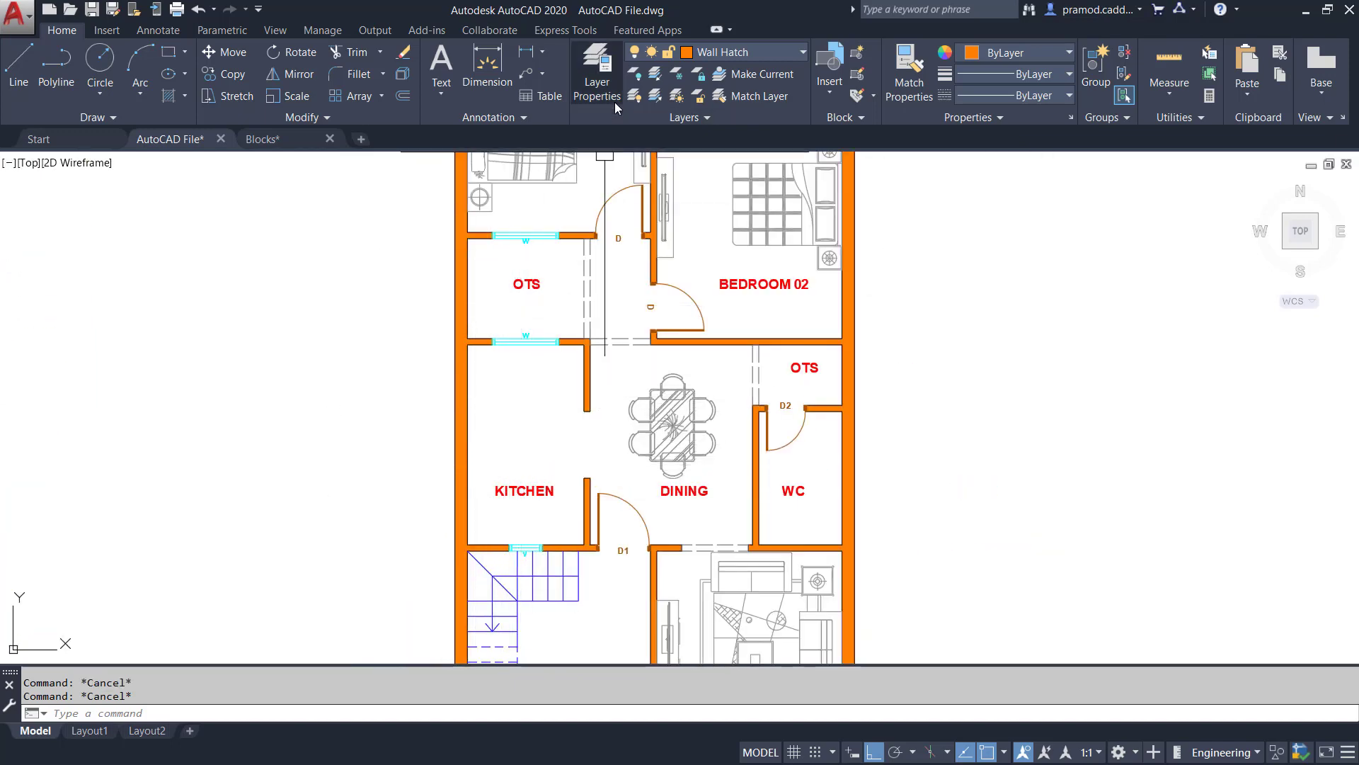
middle_drag(658, 347, 658, 512)
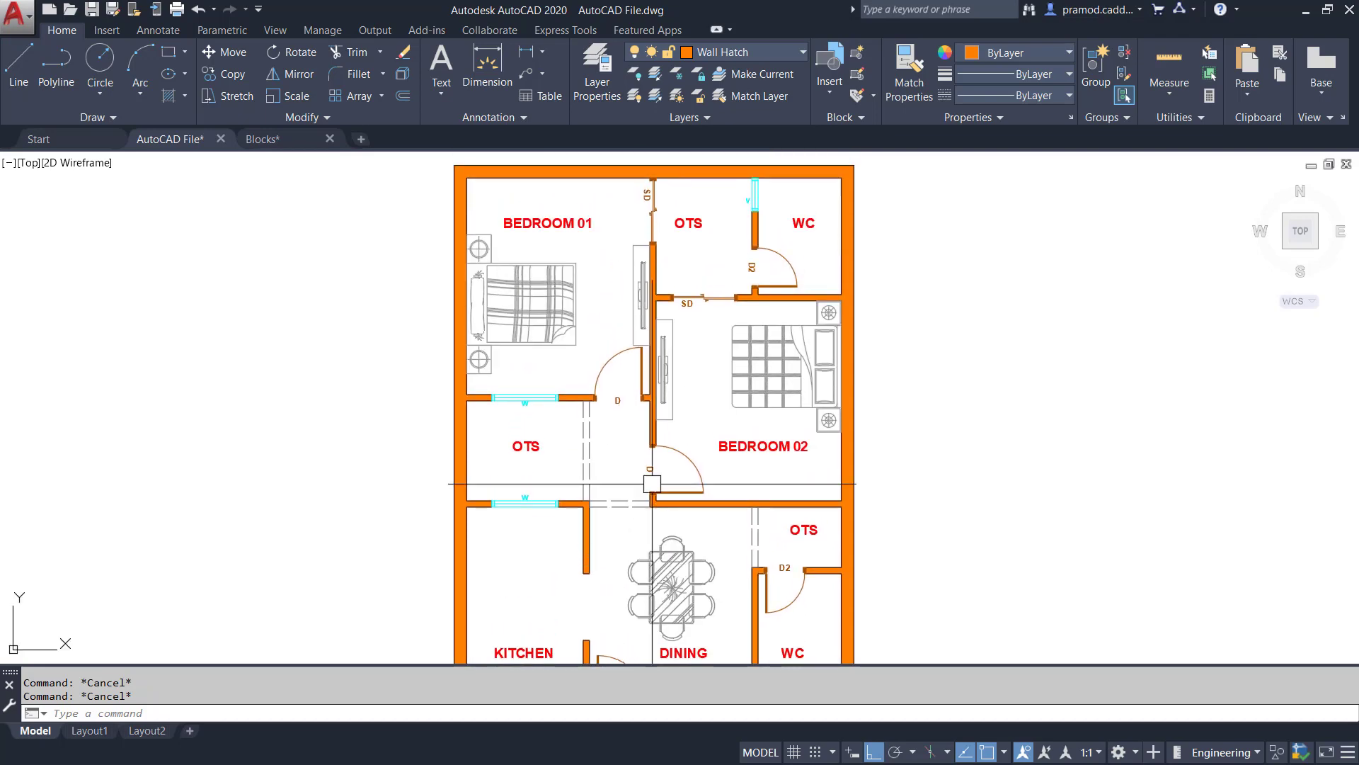
scroll(492, 354, up, 4)
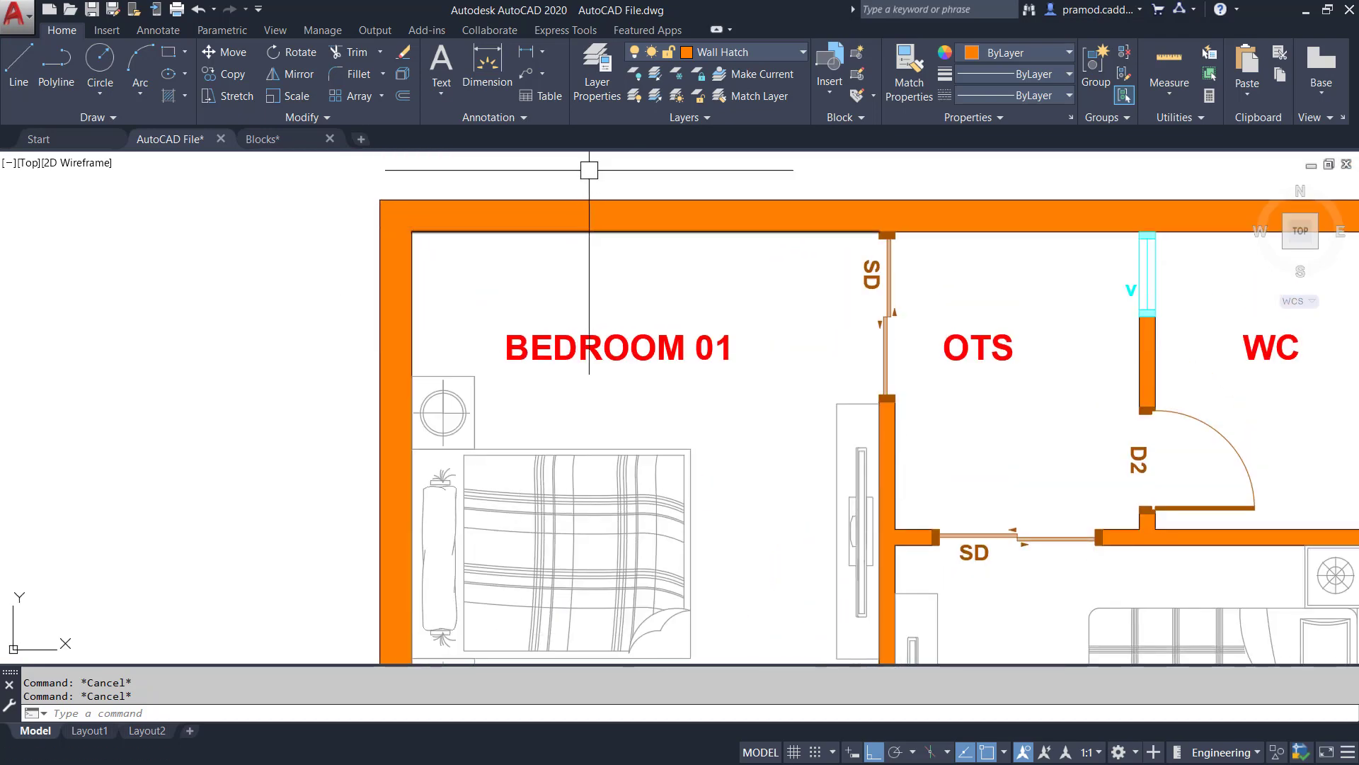
click(725, 53)
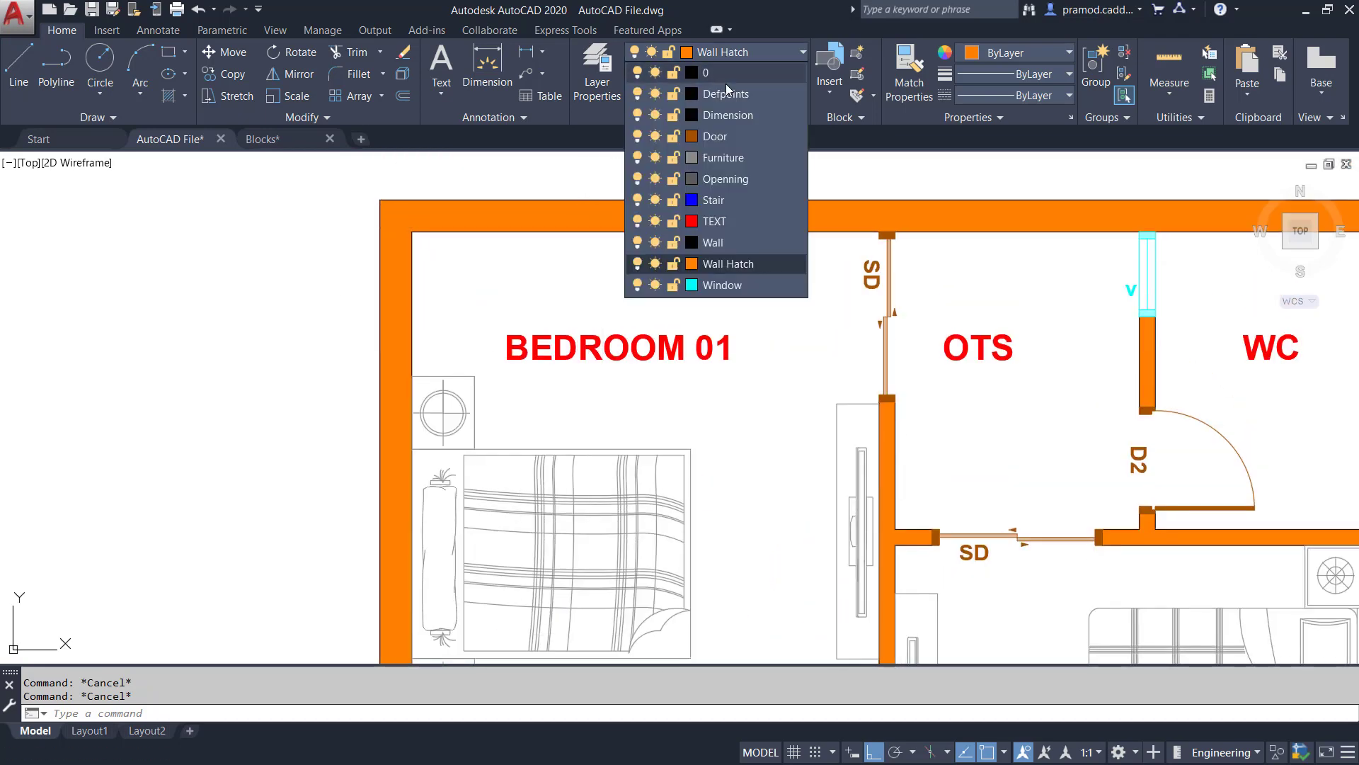
click(730, 162)
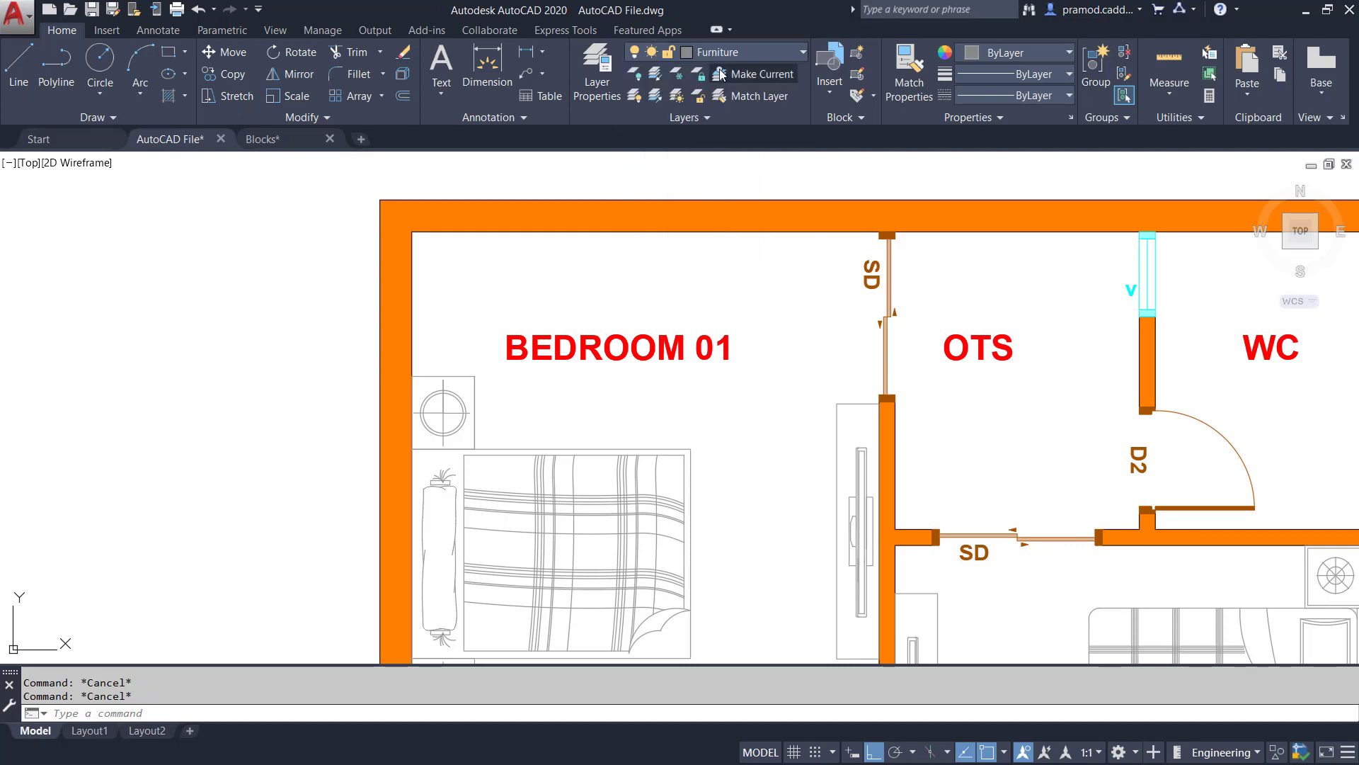
Draw a wardrobe outline with lines in Bedroom 01's upper-left corner, 2' deep and 7' long, closing up to the top wall
click(19, 67)
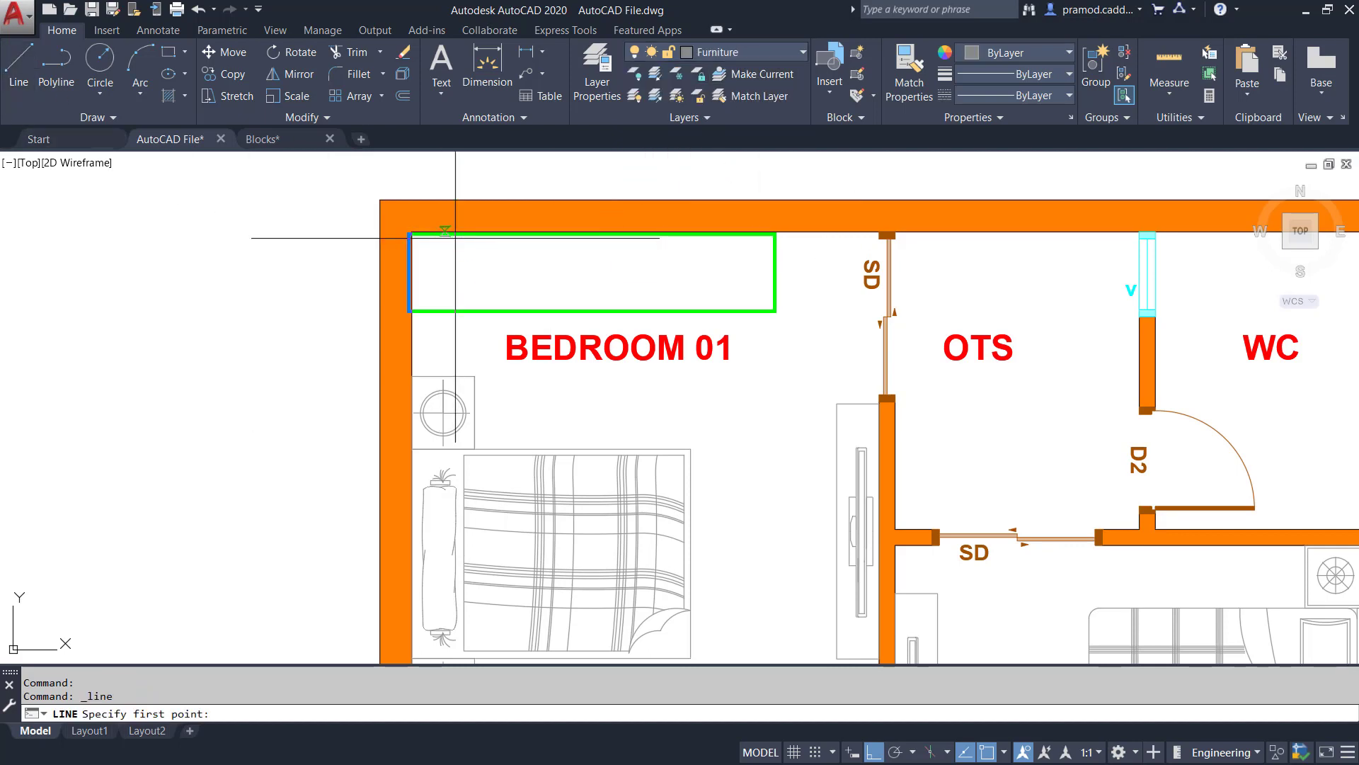
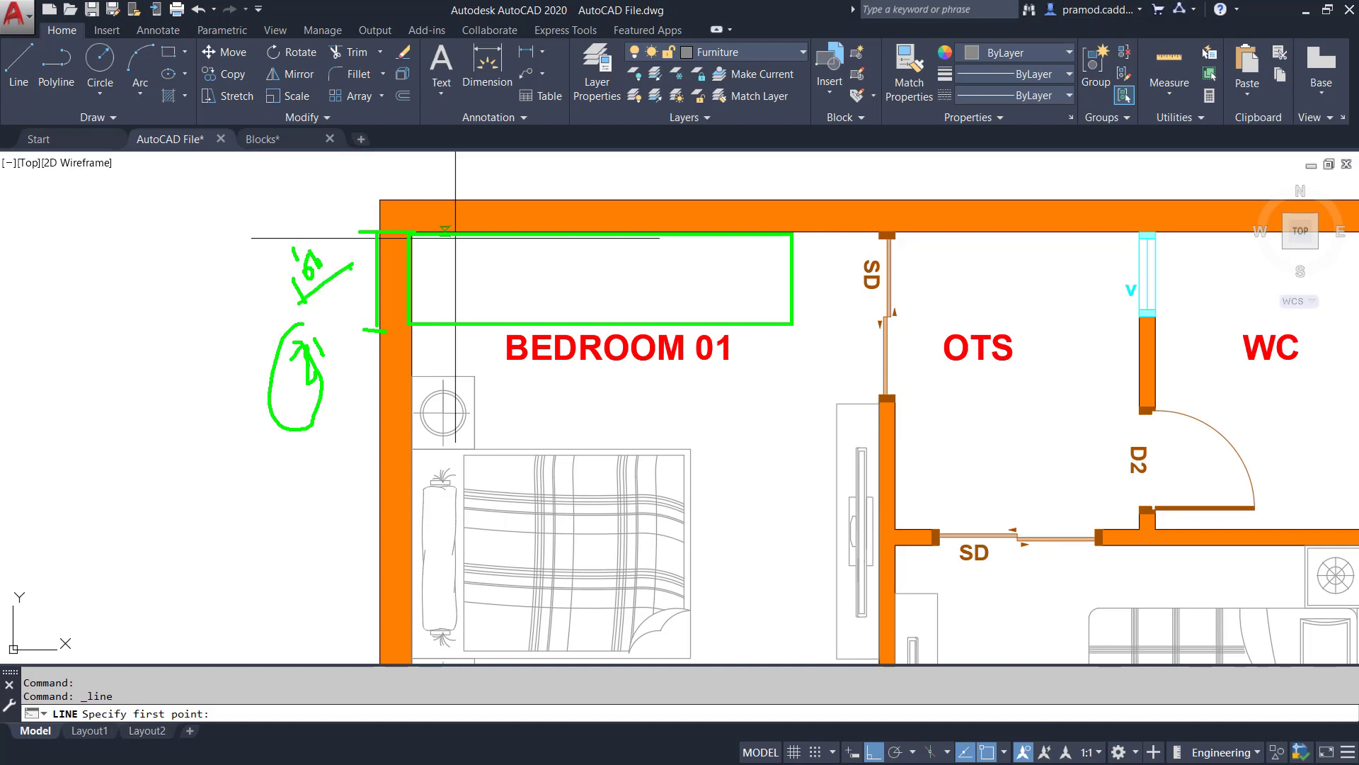
scroll(422, 252, up, 2)
click(426, 220)
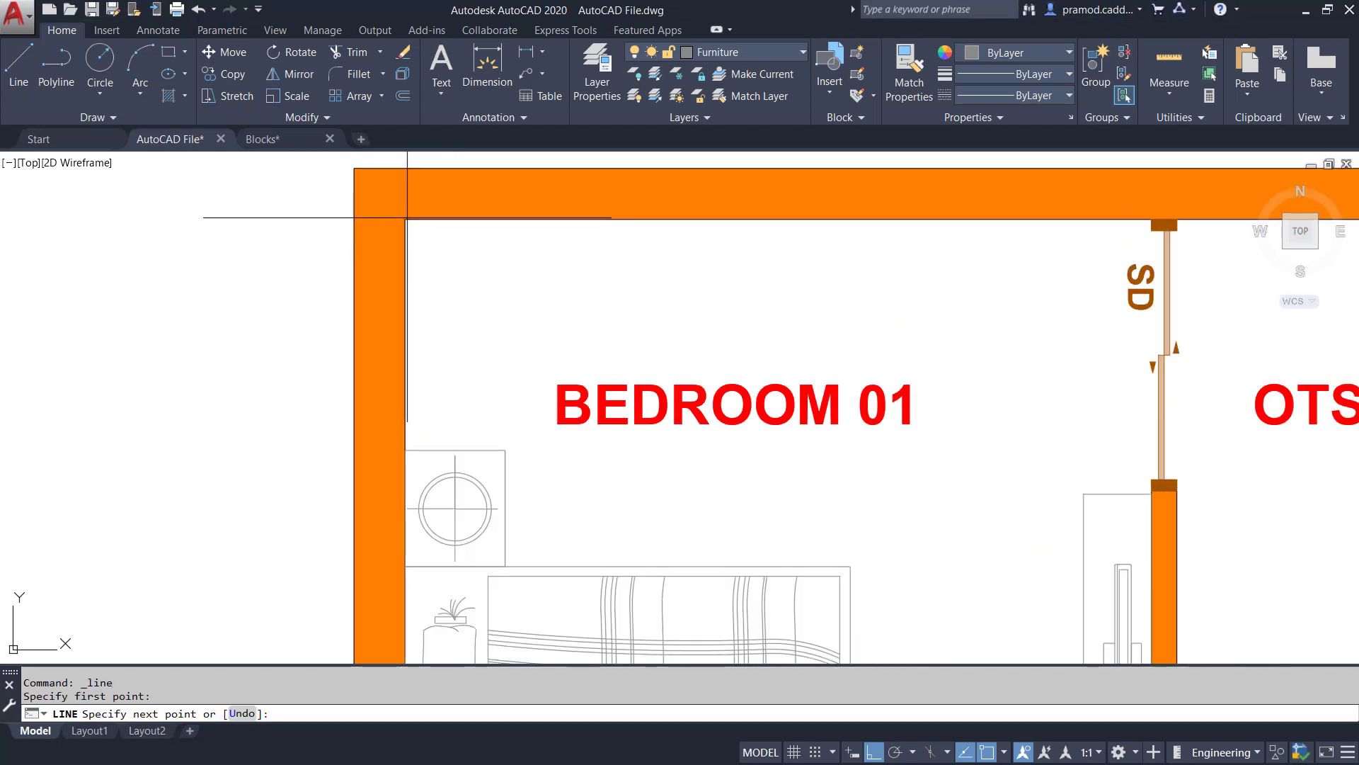
text(2')
key(Return)
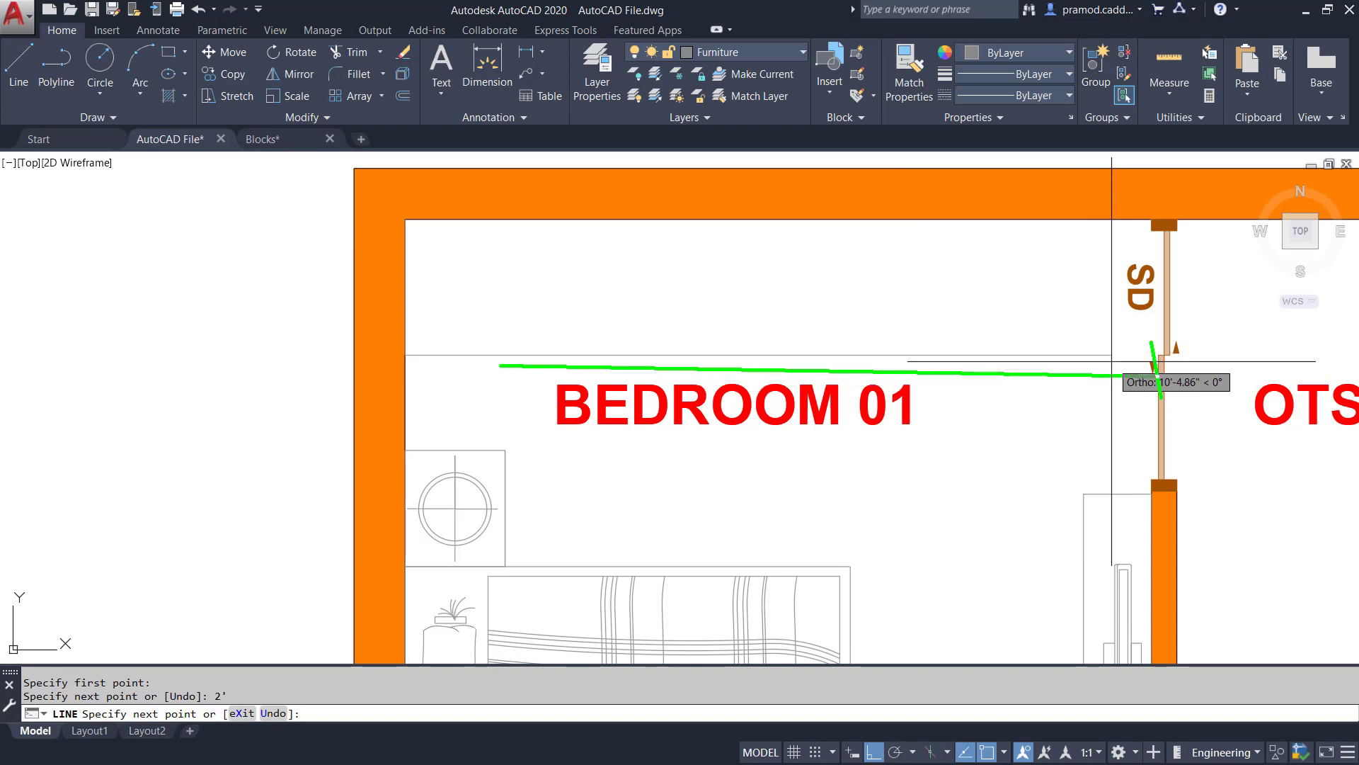
drag(1023, 460, 1116, 362)
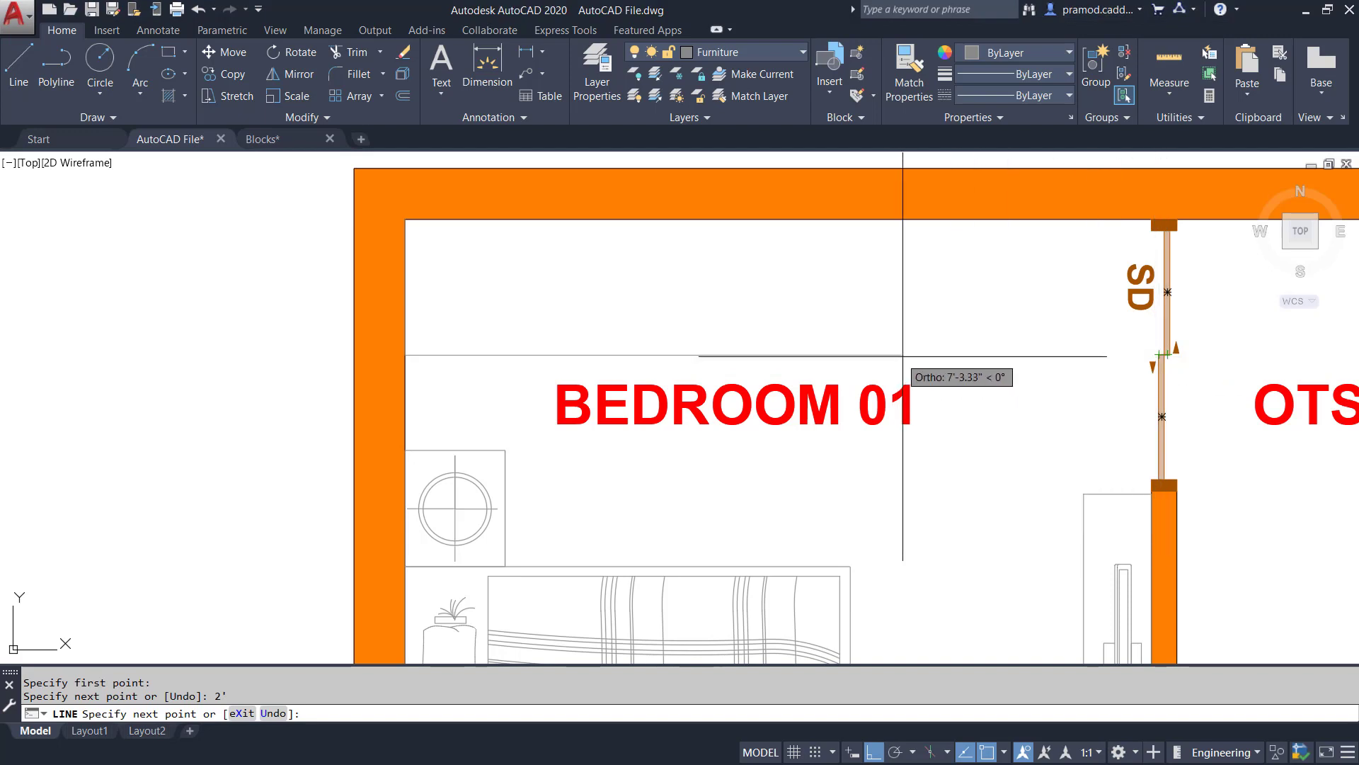
key(Return)
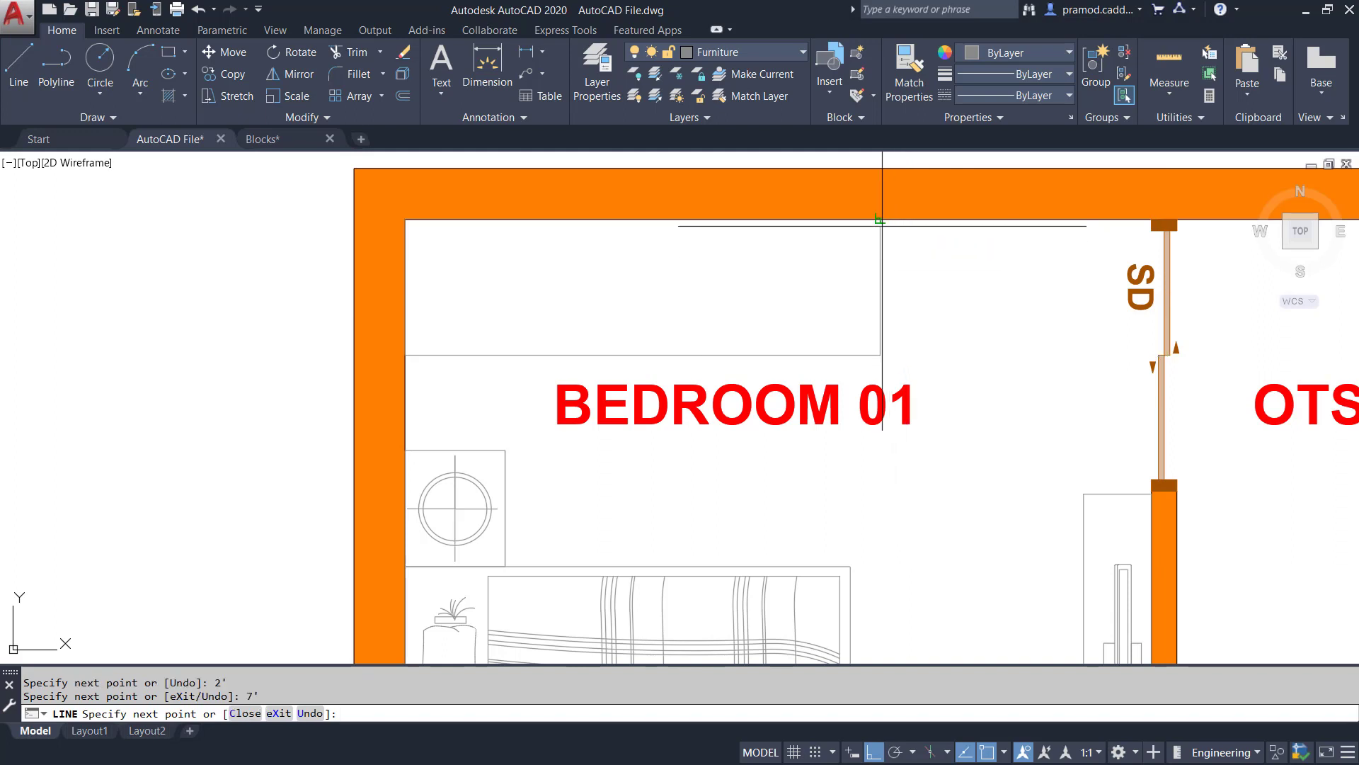
key(Escape)
Check the Bedroom 01 wardrobe outline's depth and length with temporary linear dimensions, leaving neither in the drawing
middle_drag(962, 347, 885, 373)
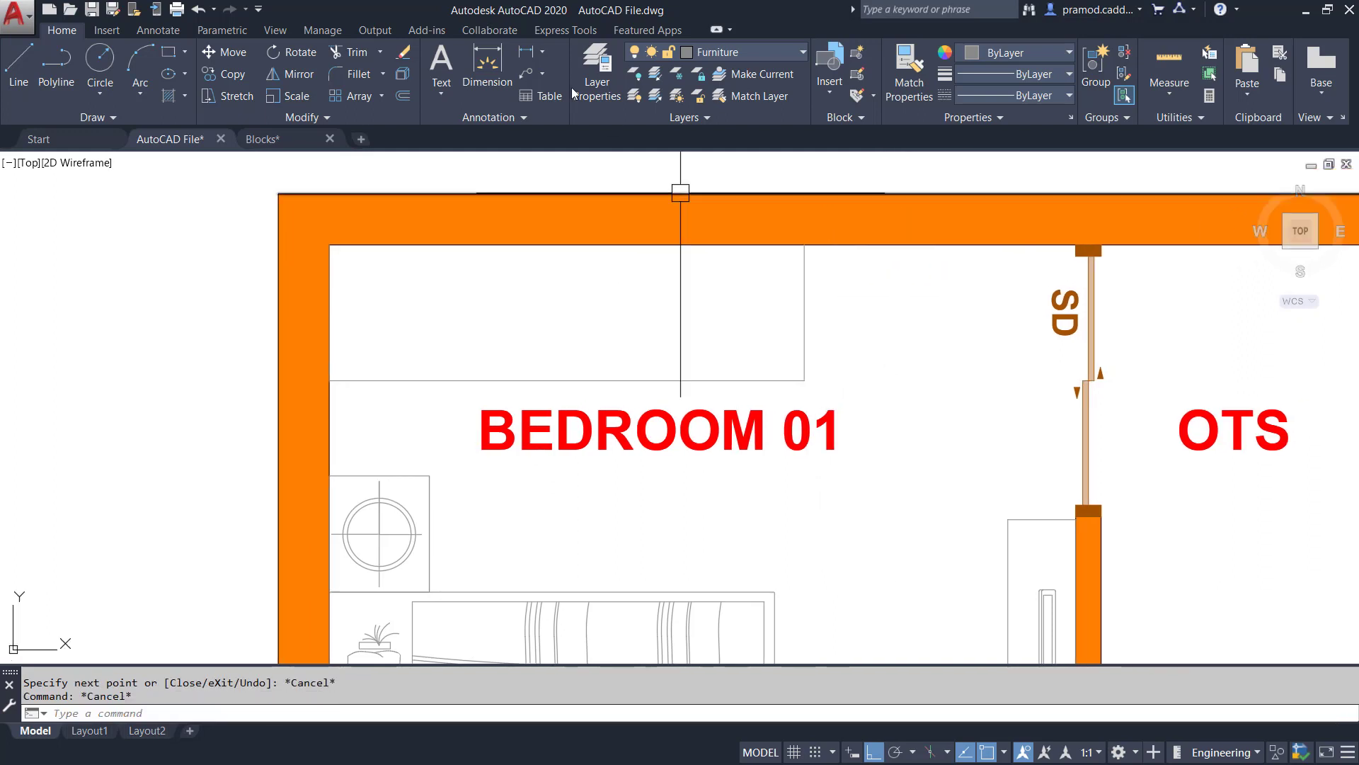
click(527, 55)
click(804, 244)
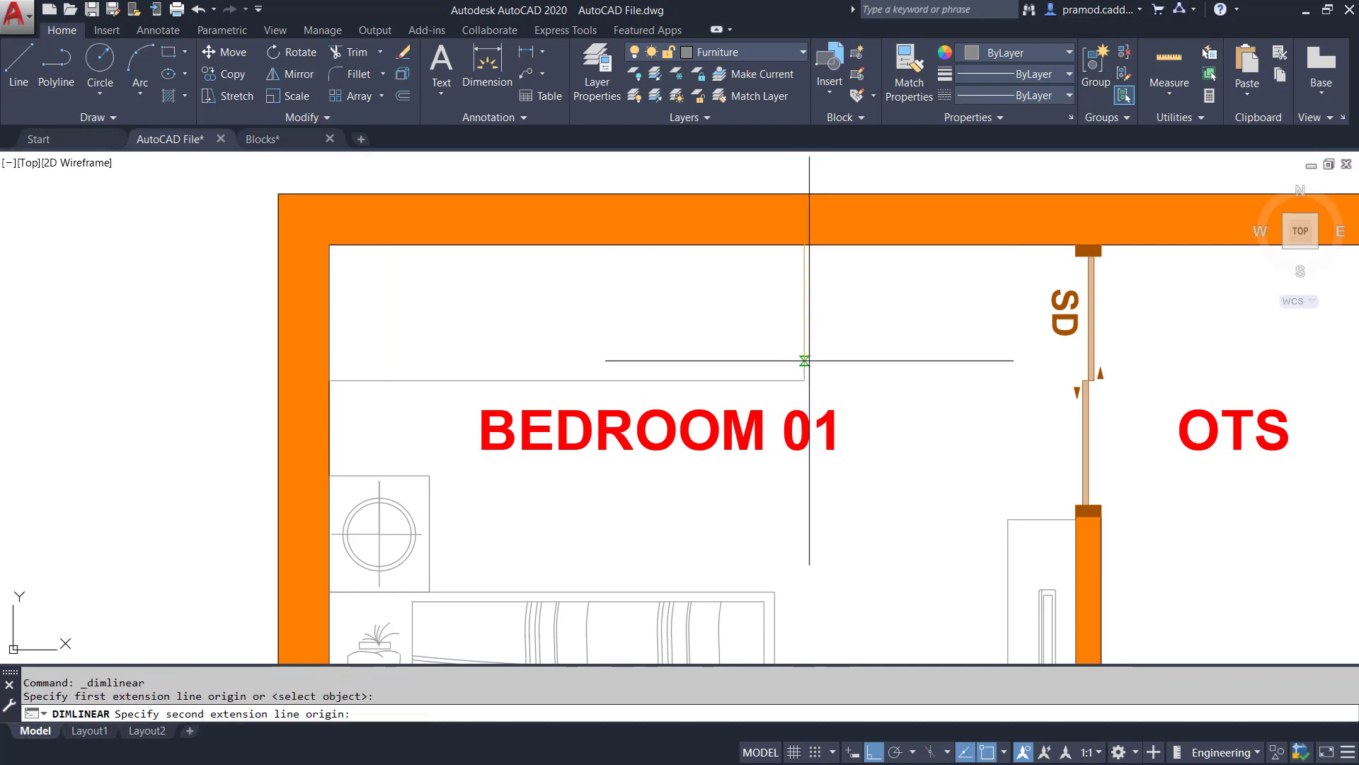
click(804, 380)
click(917, 319)
key(Return)
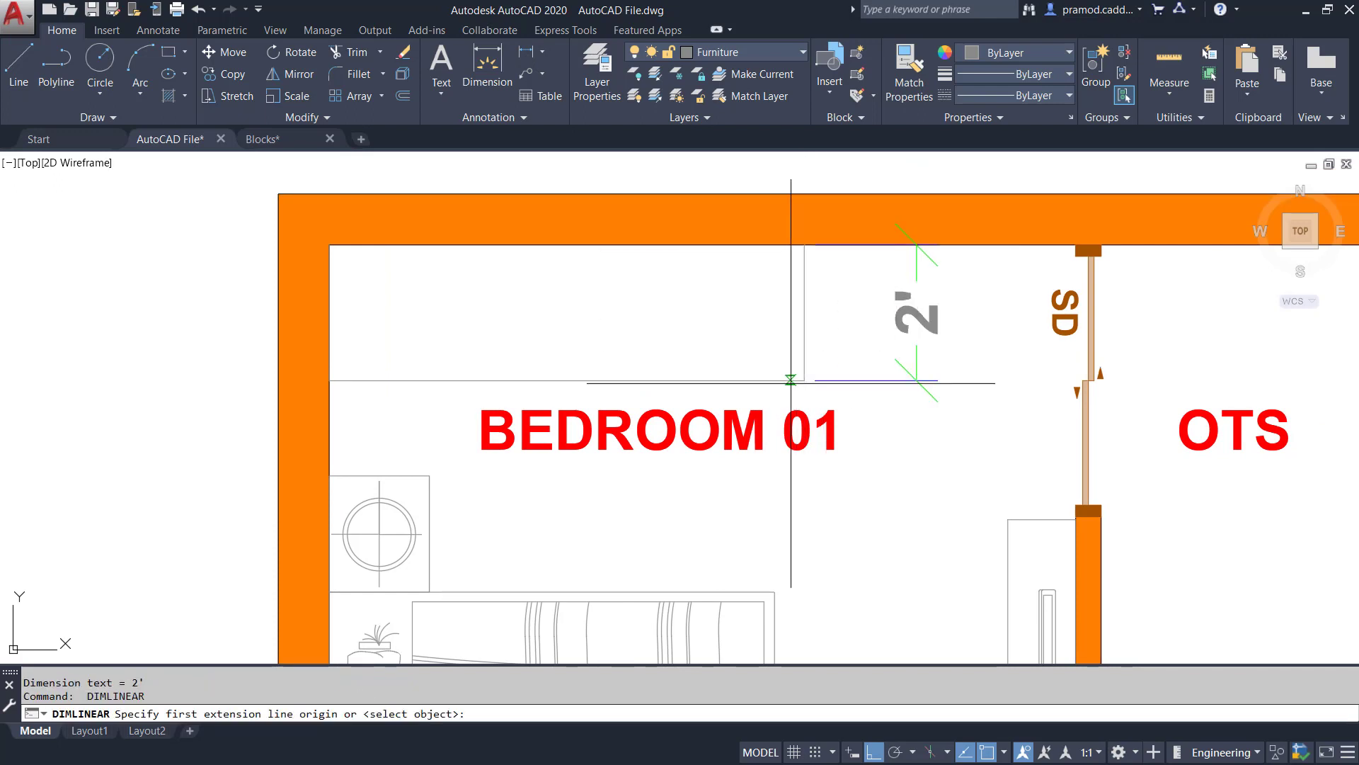
click(804, 380)
click(329, 380)
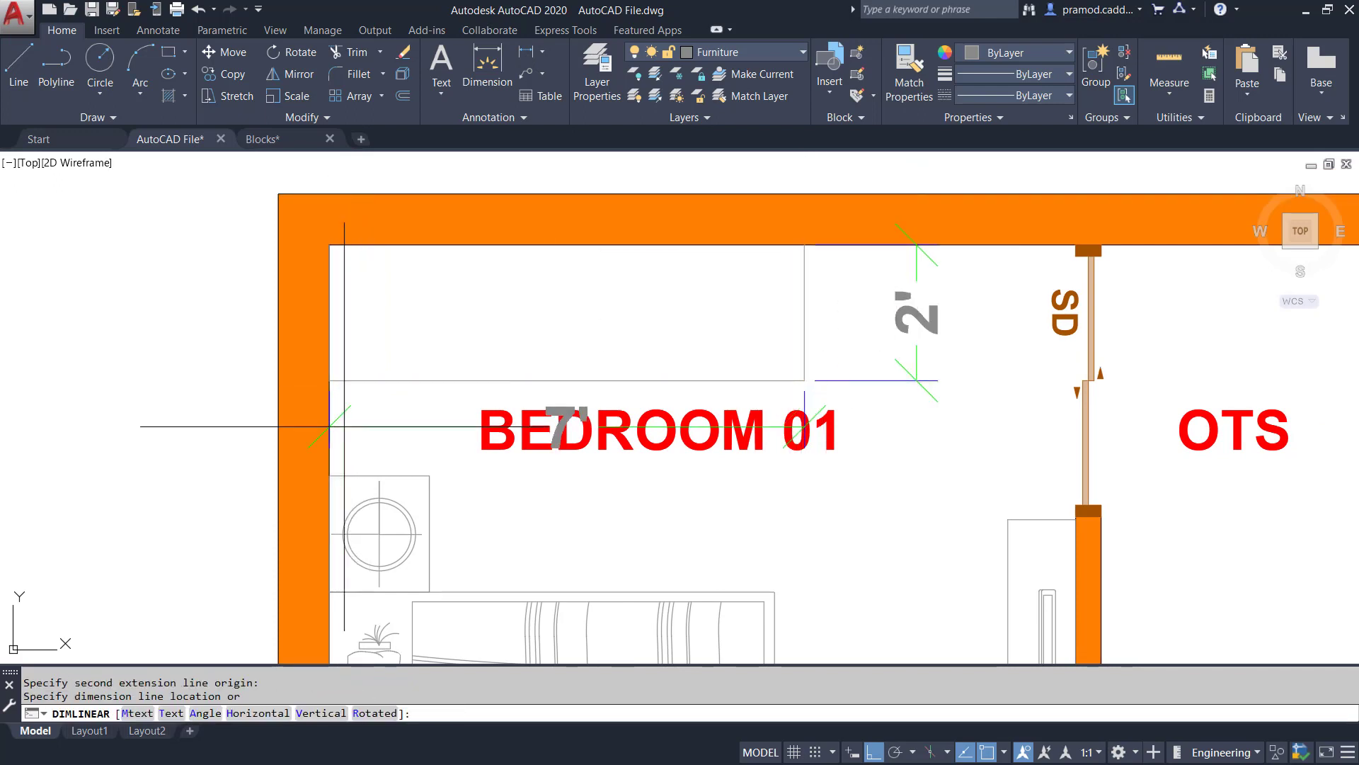
key(Escape)
click(928, 325)
key(Delete)
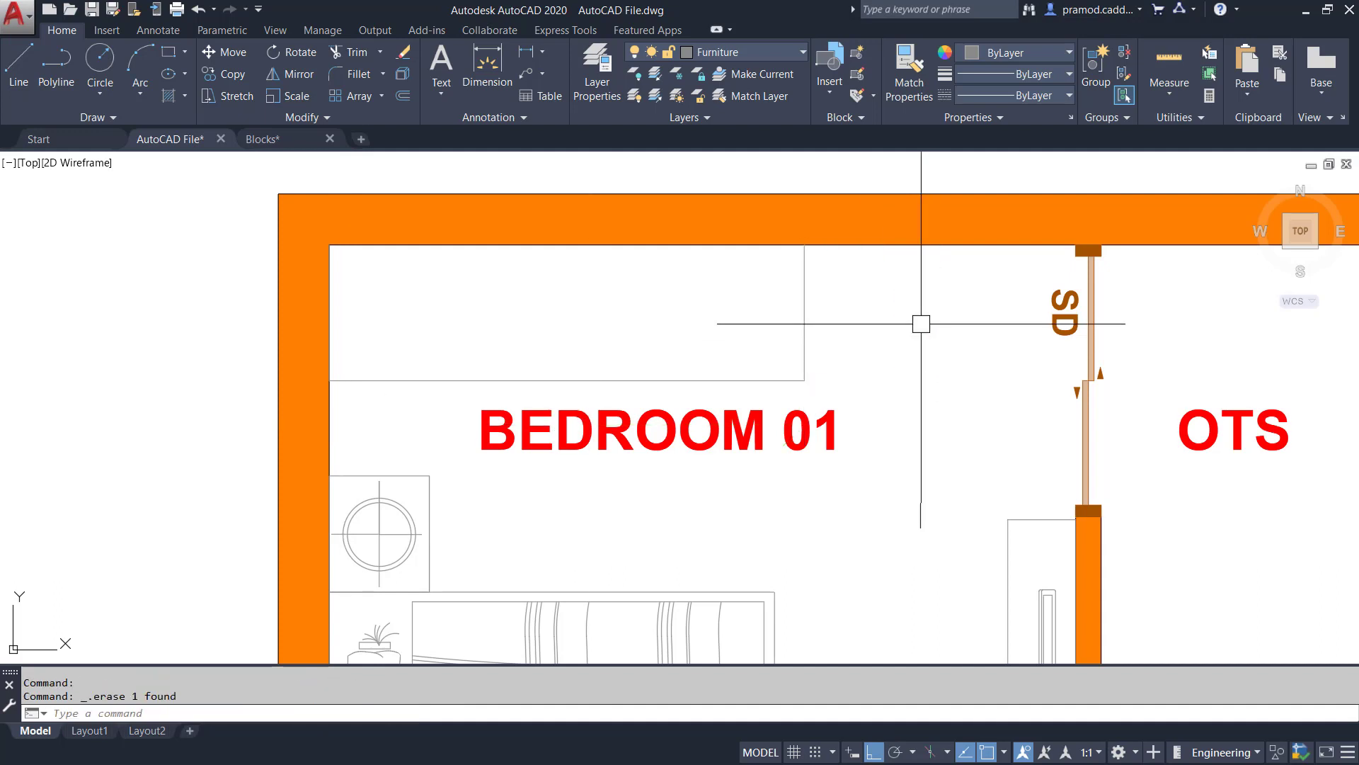
Path-array the Bedroom 01 wardrobe's short end line along its long front line with 2" between items
scroll(863, 328, up, 2)
click(382, 98)
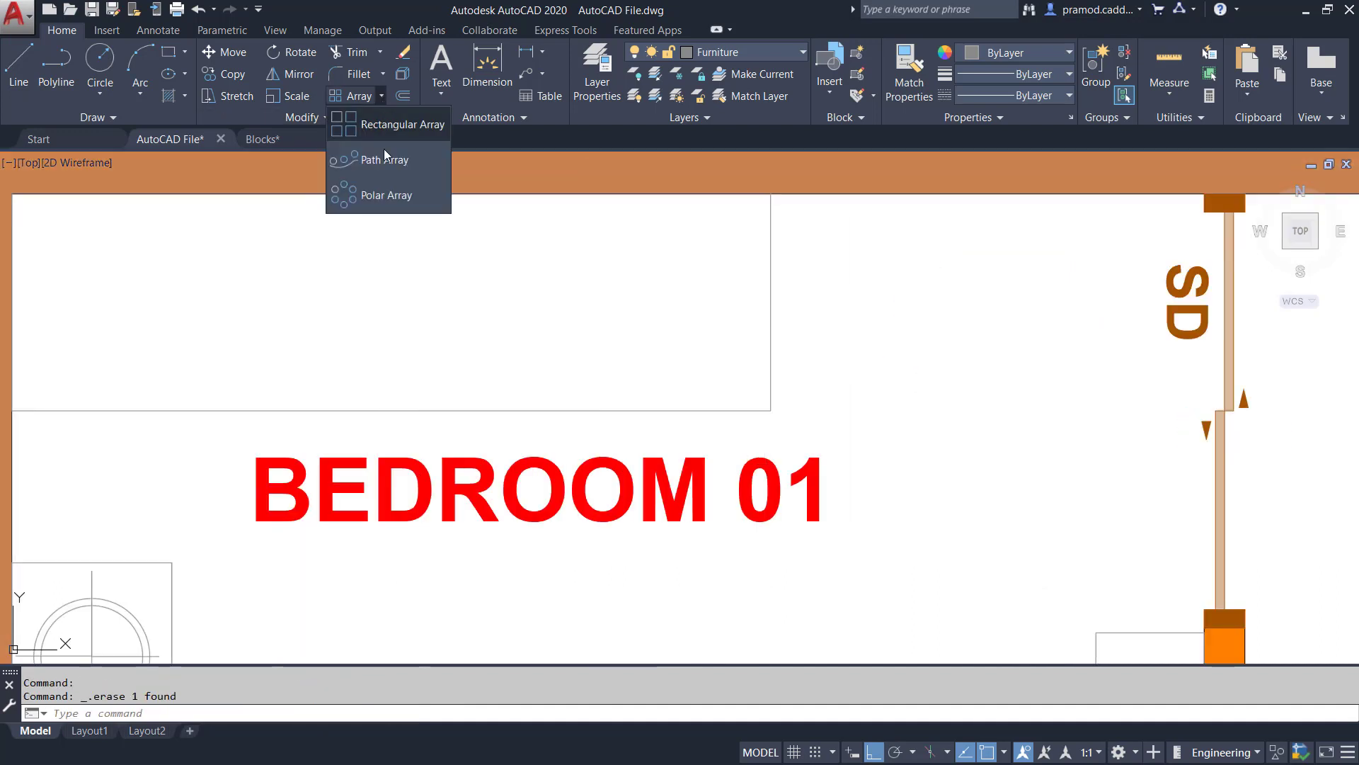
click(388, 151)
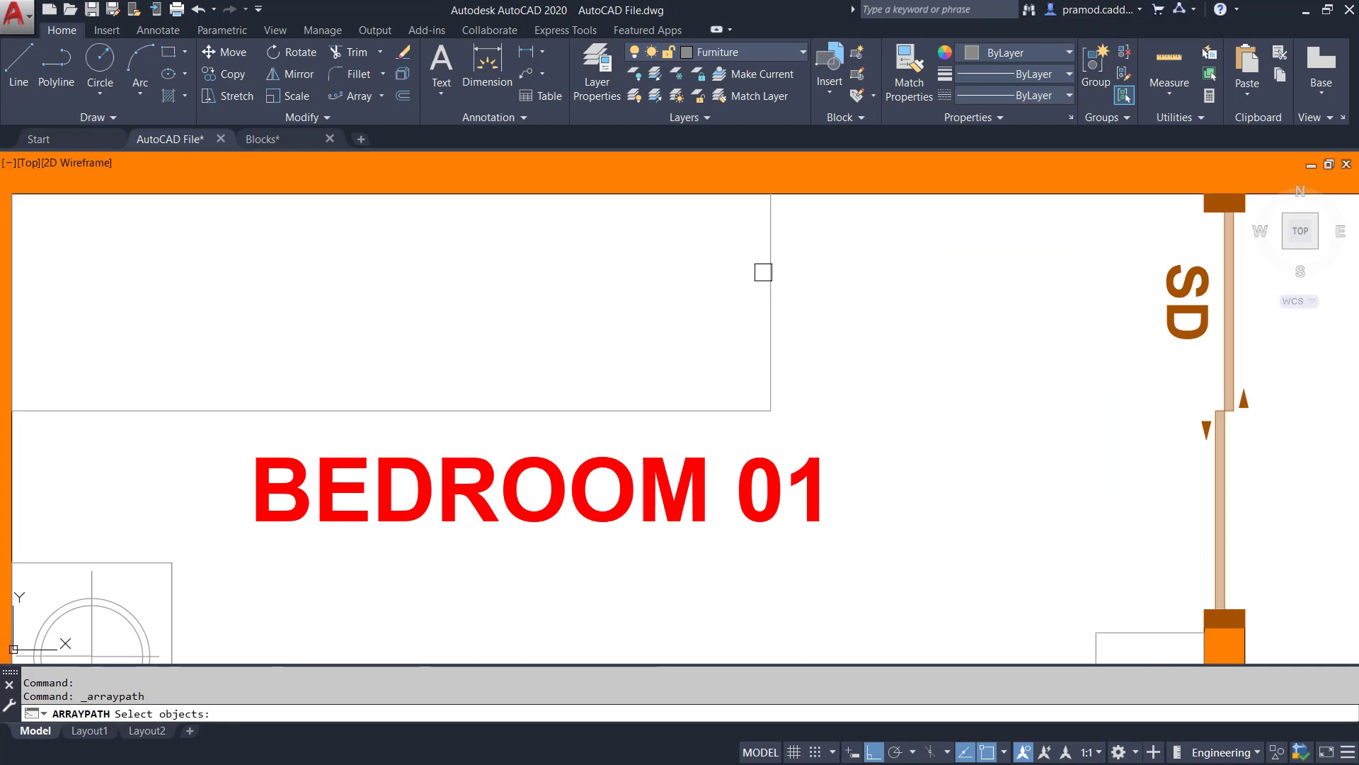
click(770, 269)
key(Return)
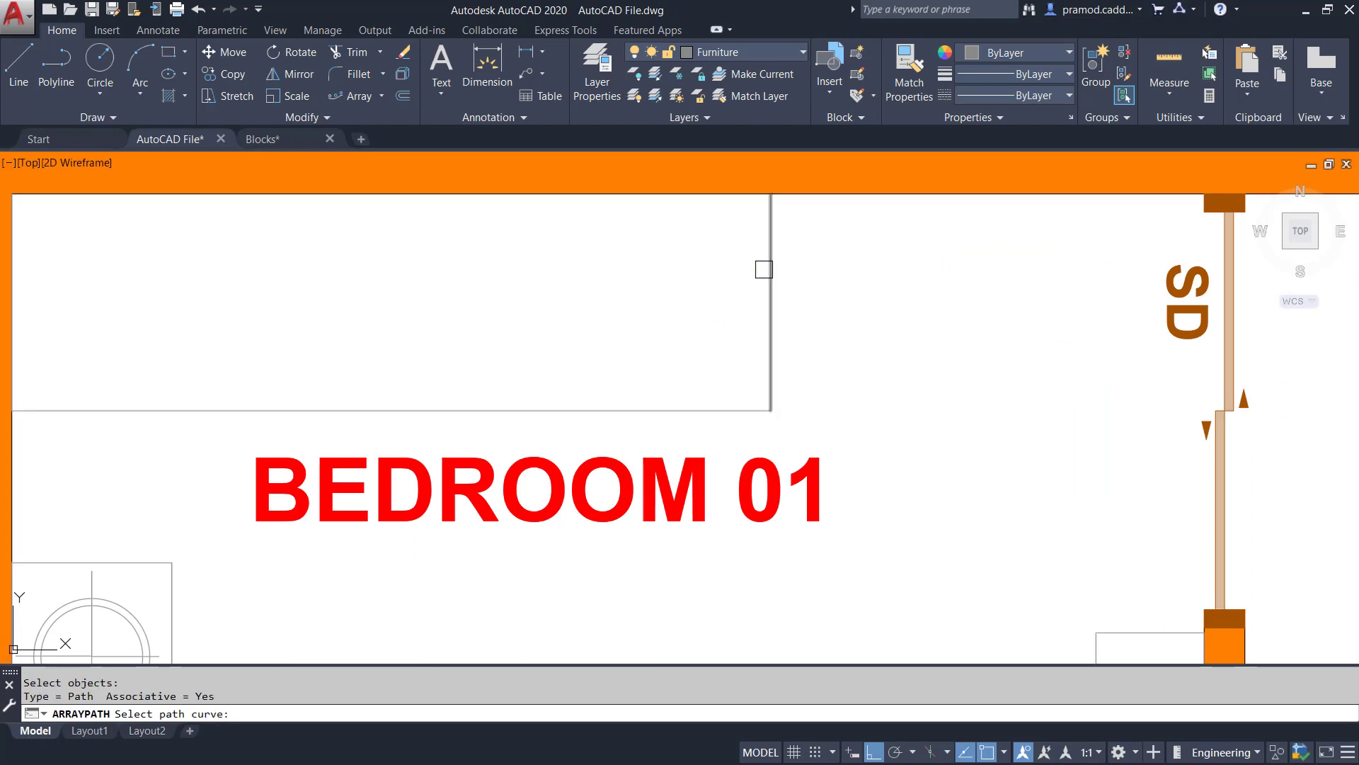
click(730, 405)
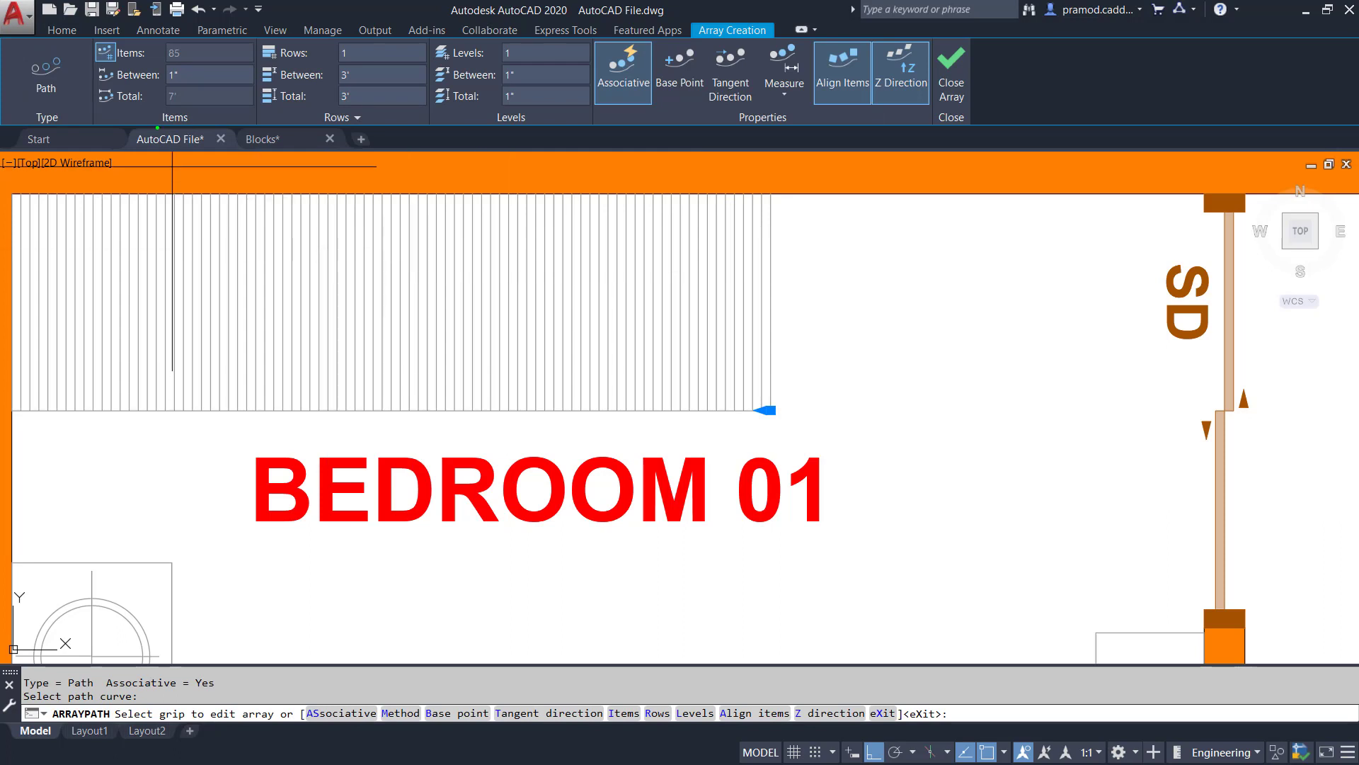
click(204, 75)
text(2)
key(Return)
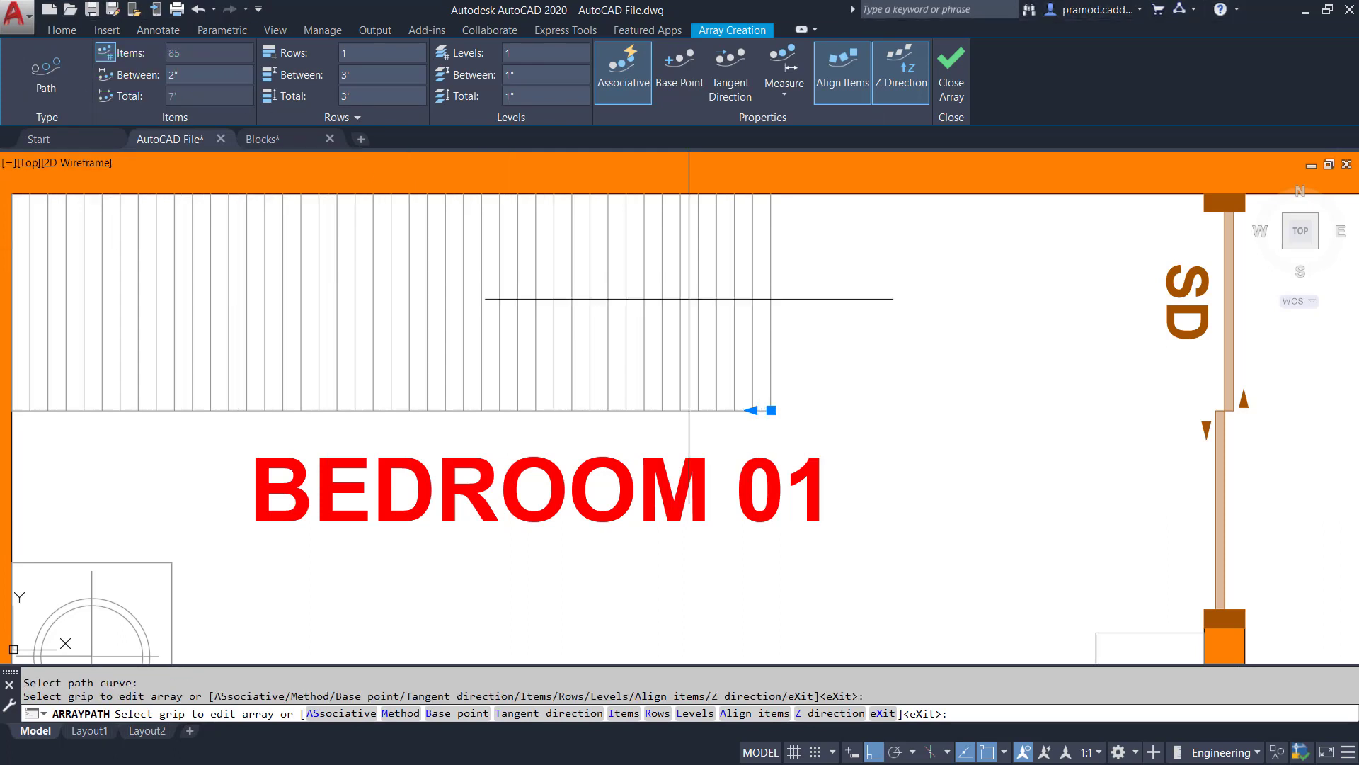
scroll(699, 357, down, 2)
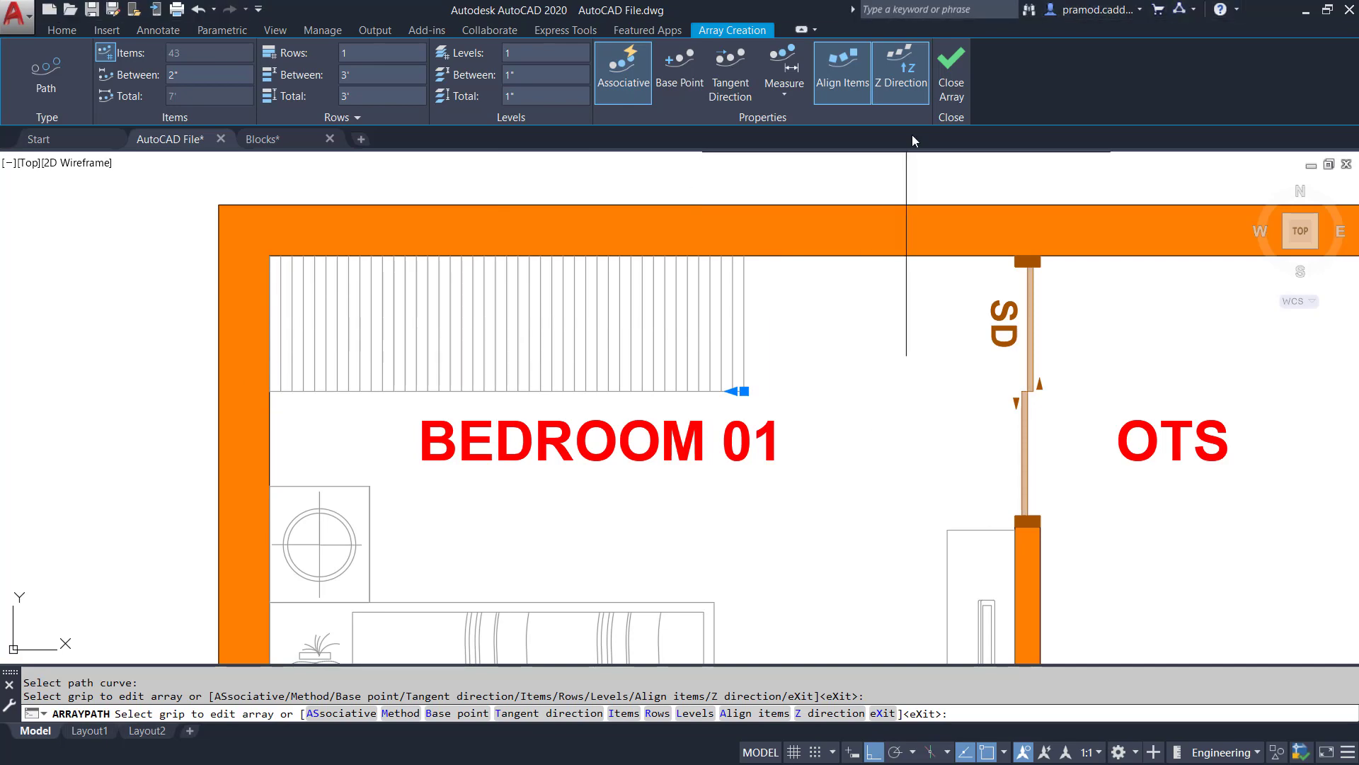
key(Escape)
Draw a wardrobe outline with lines in Bedroom 02's lower-right corner, 2' deep and 7' long, closing down to the bottom wall
scroll(659, 294, down, 3)
scroll(684, 467, up, 4)
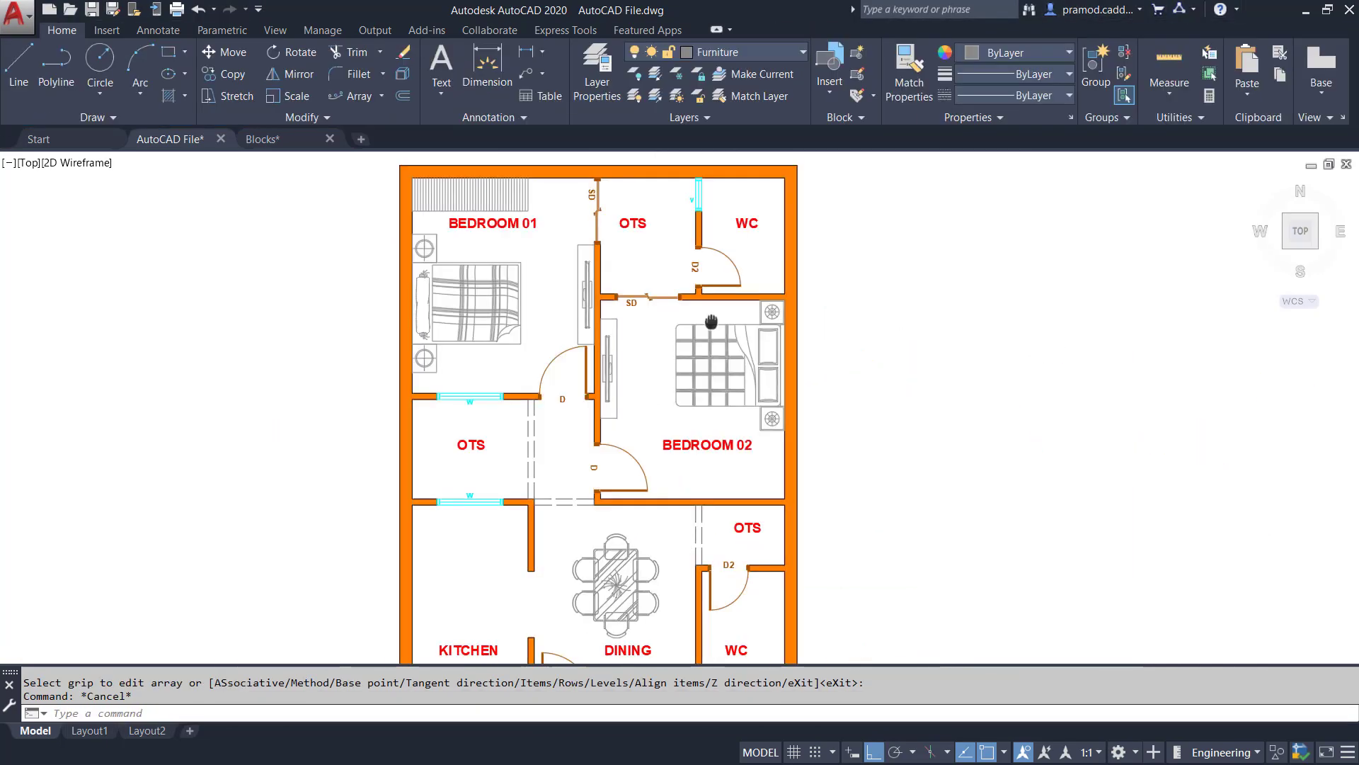
scroll(685, 470, up, 2)
click(21, 65)
middle_drag(693, 545, 701, 443)
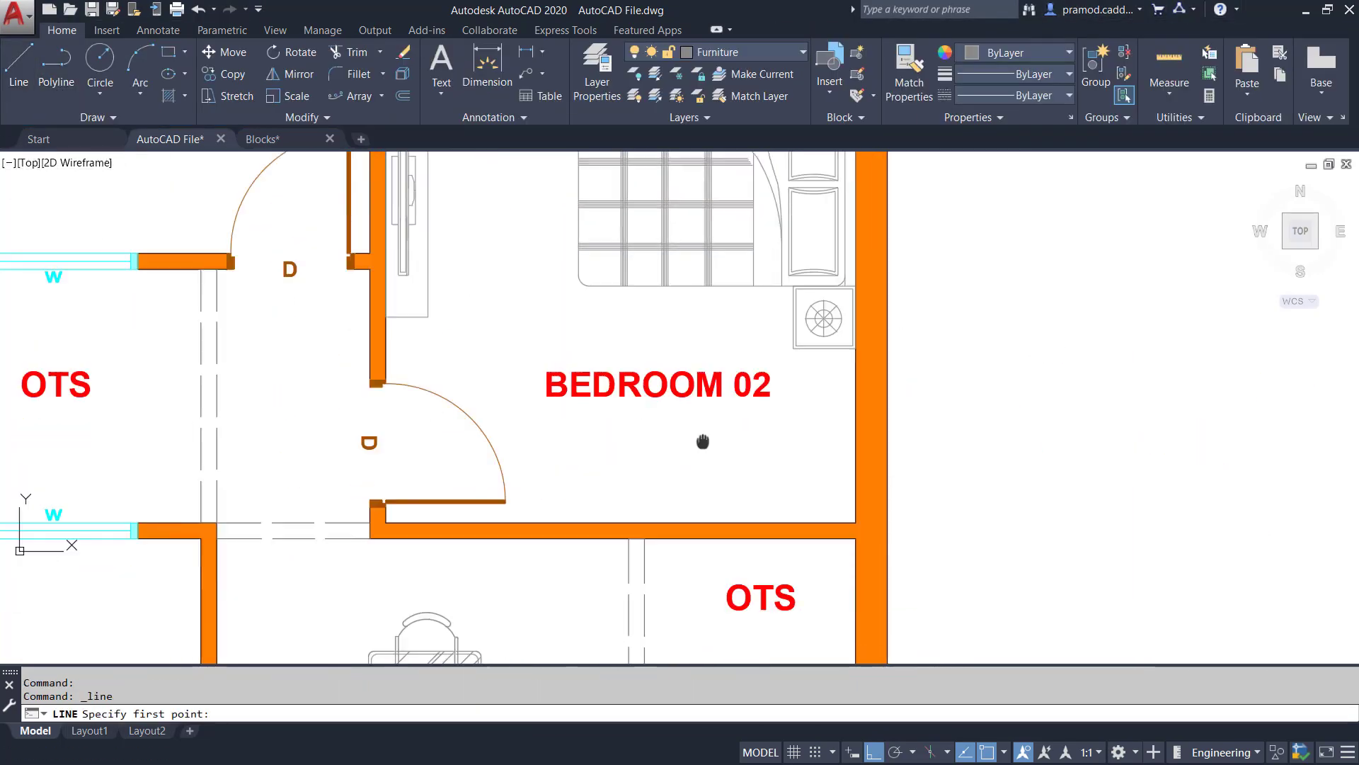
scroll(856, 528, up, 2)
click(859, 522)
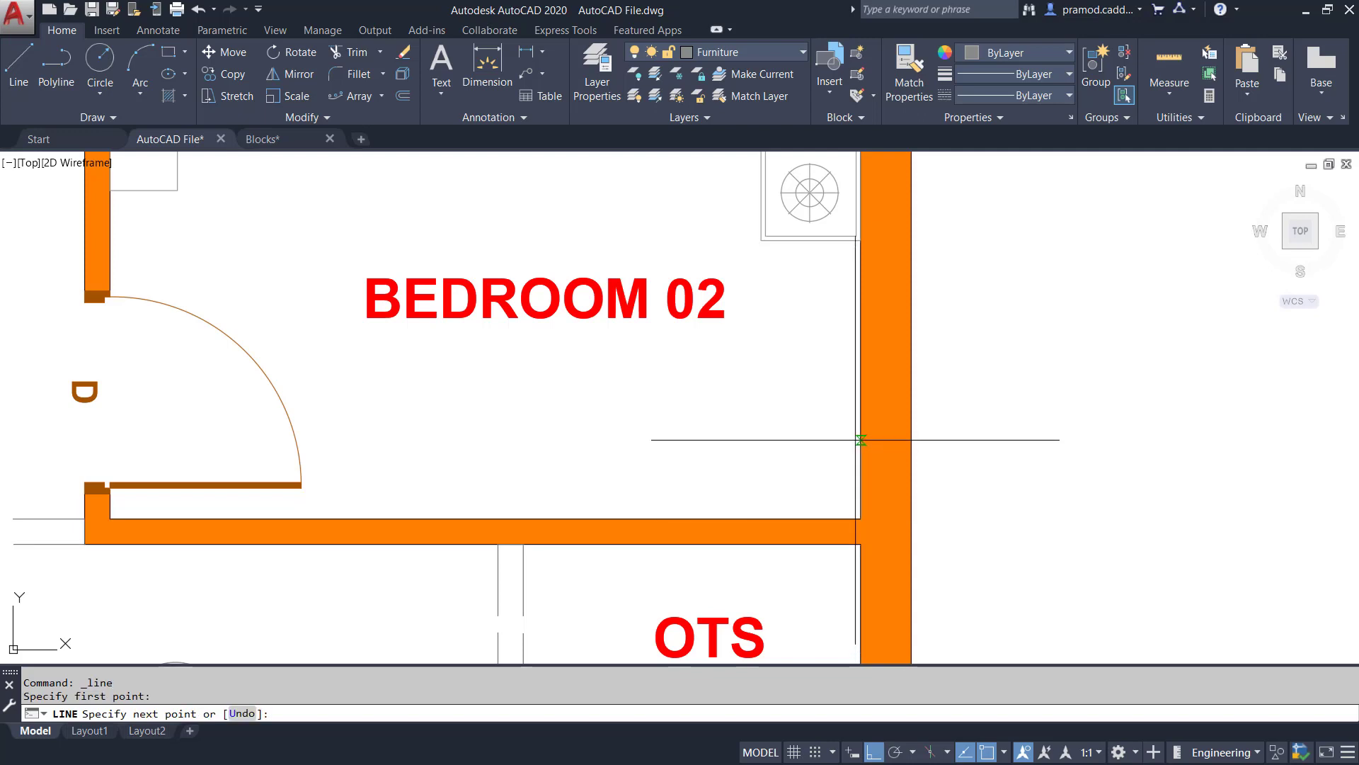
text(2')
key(Return)
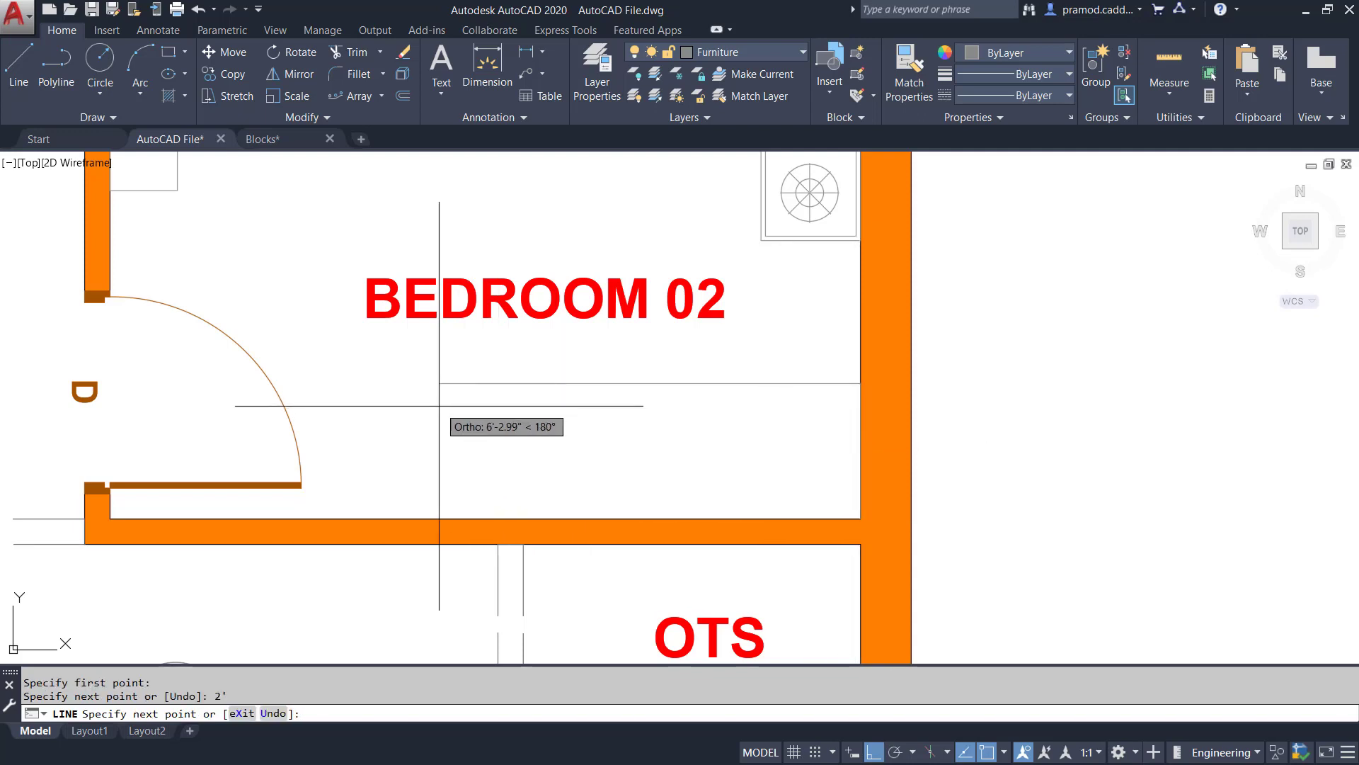
text(7')
key(Return)
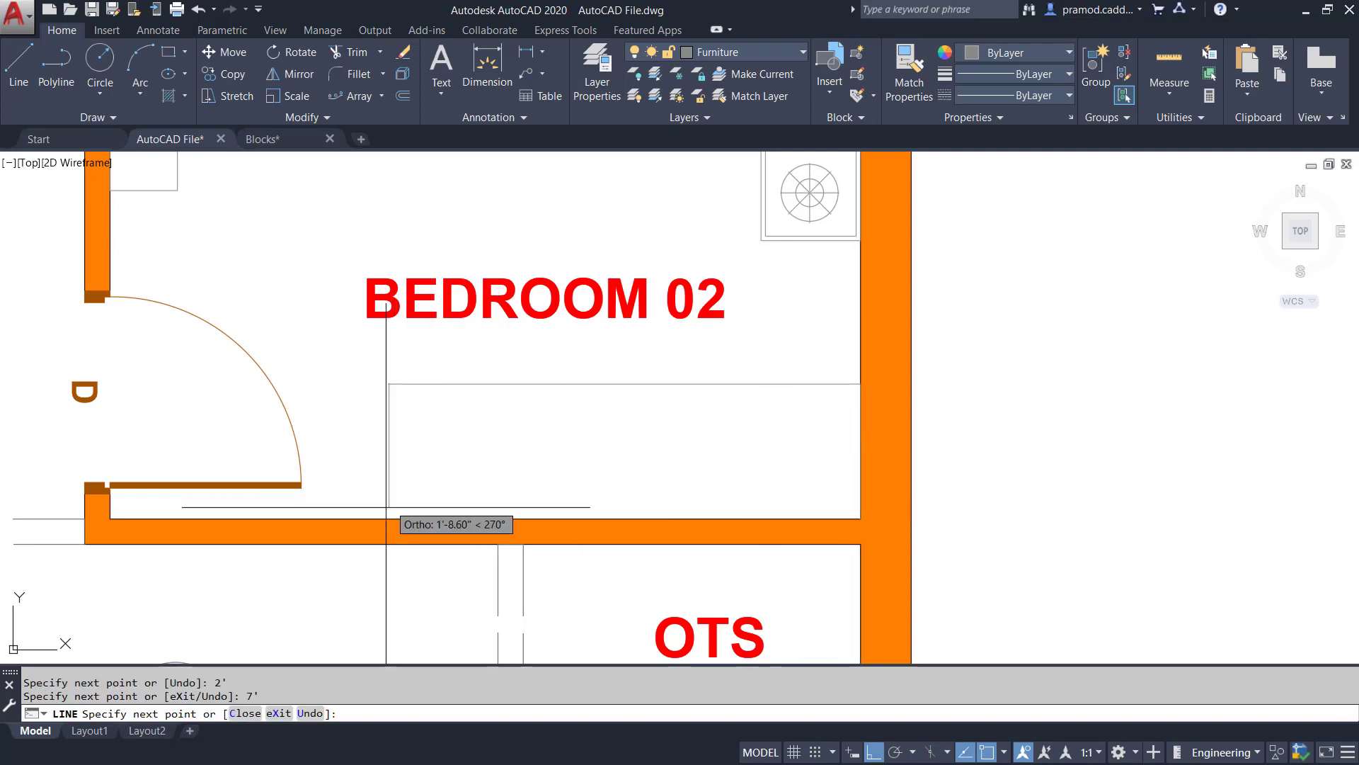
key(Escape)
key(Escape)
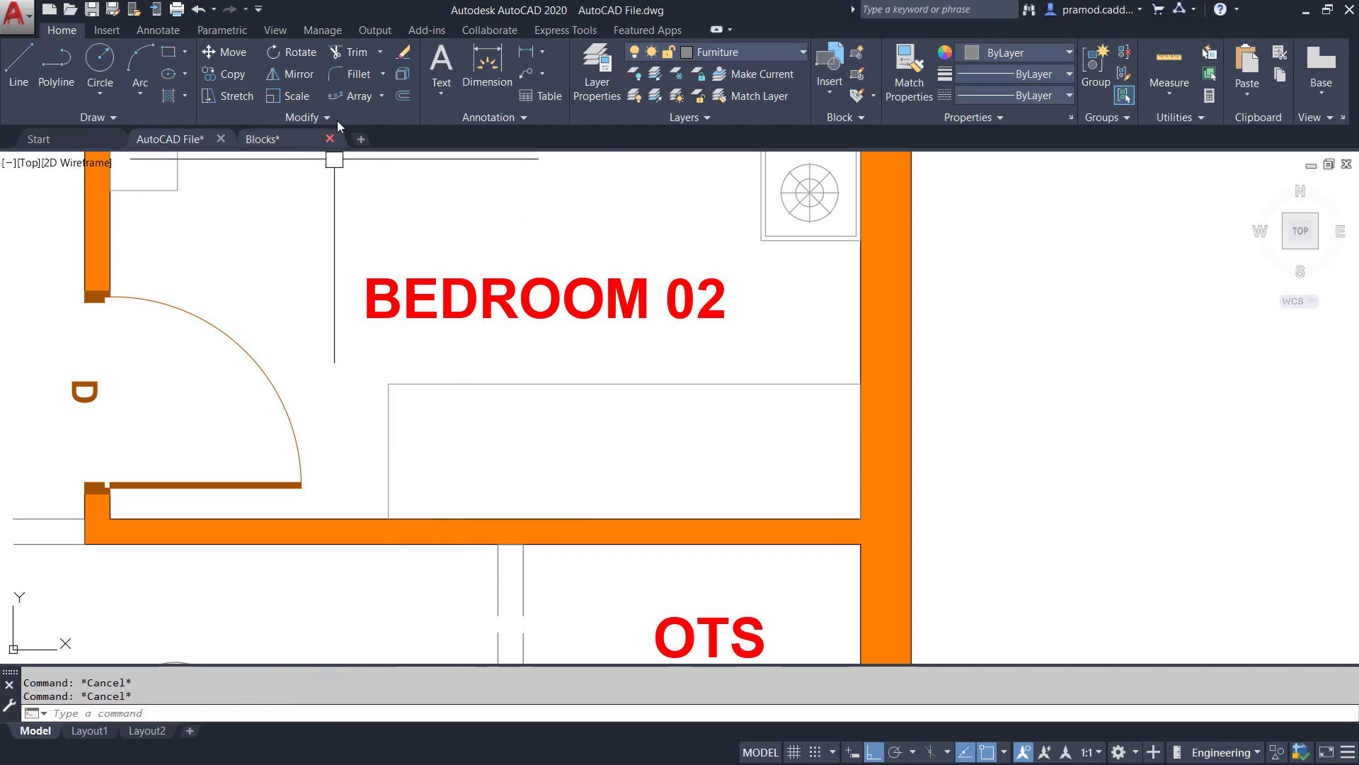
Path-array the Bedroom 02 wardrobe's short end line along its long front line with 2" between items
click(352, 97)
click(384, 404)
key(Return)
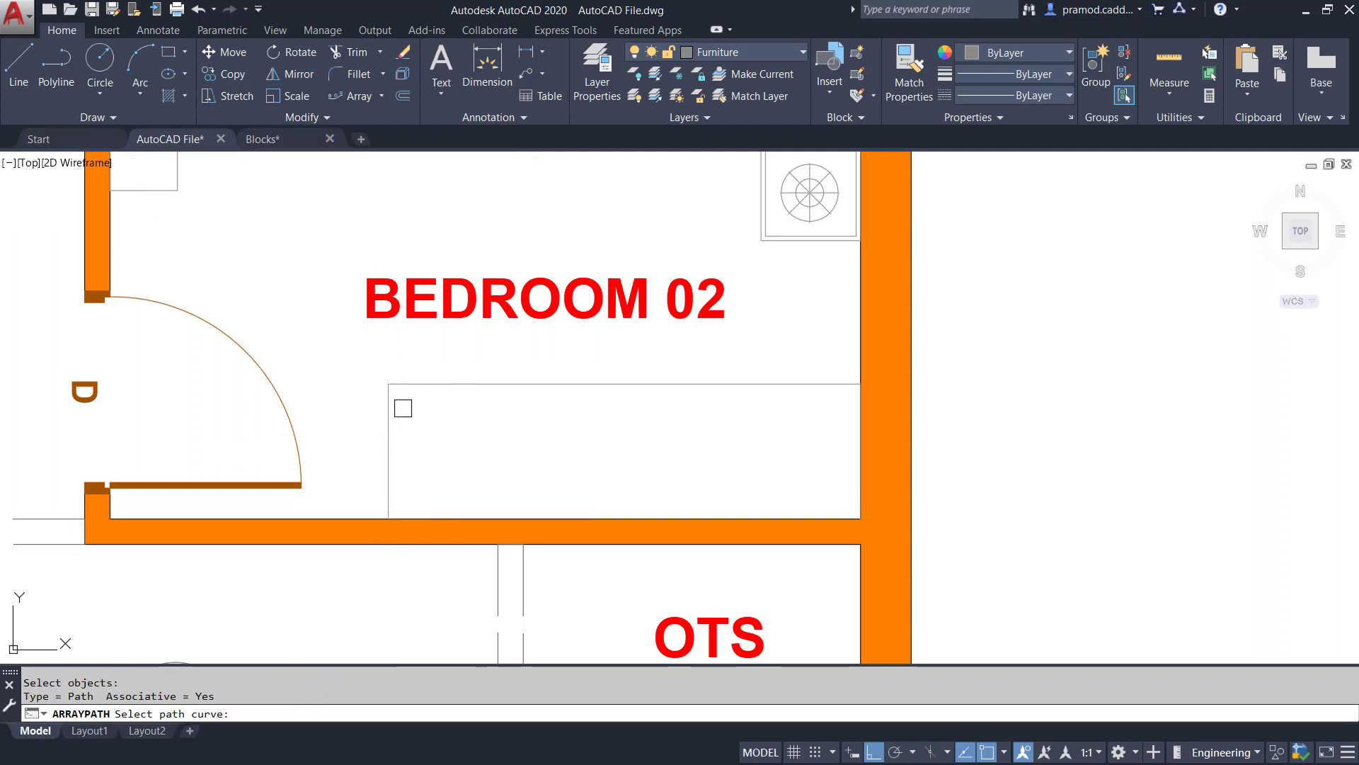
click(406, 385)
click(193, 75)
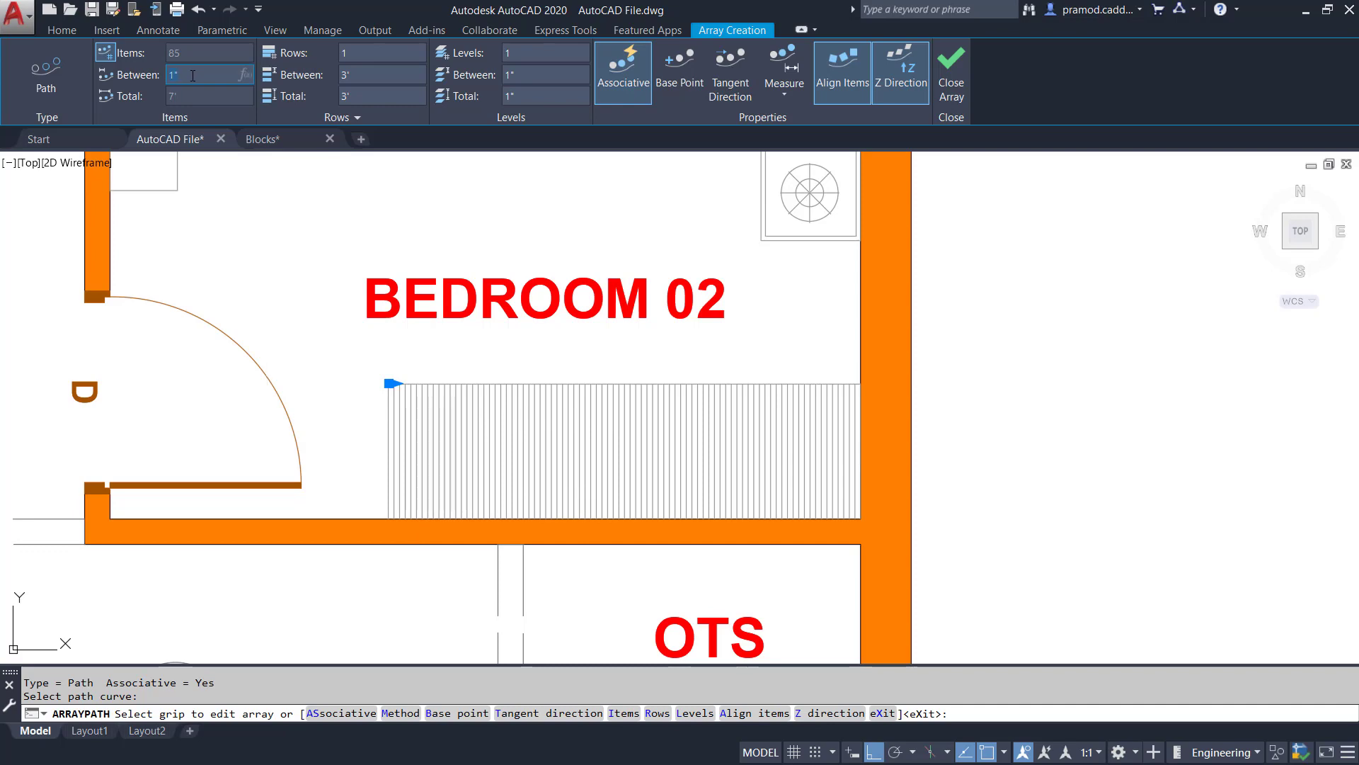
key(Return)
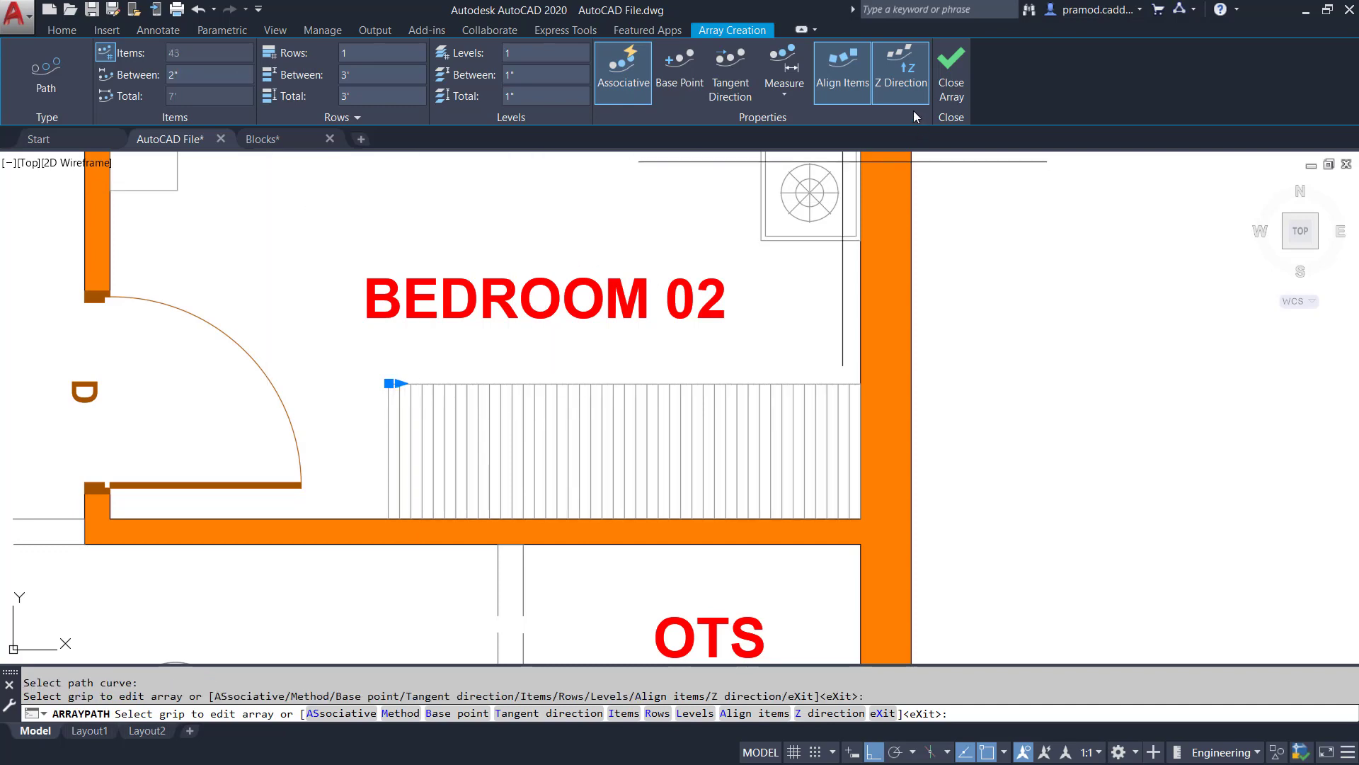
click(940, 79)
Create a layer named Kitchen, based on the Furniture layer's settings, and make it the current layer
scroll(755, 337, down, 6)
mouse_move(725, 376)
middle_down()
mouse_move(798, 487)
mouse_move(799, 388)
mouse_move(794, 439)
middle_up()
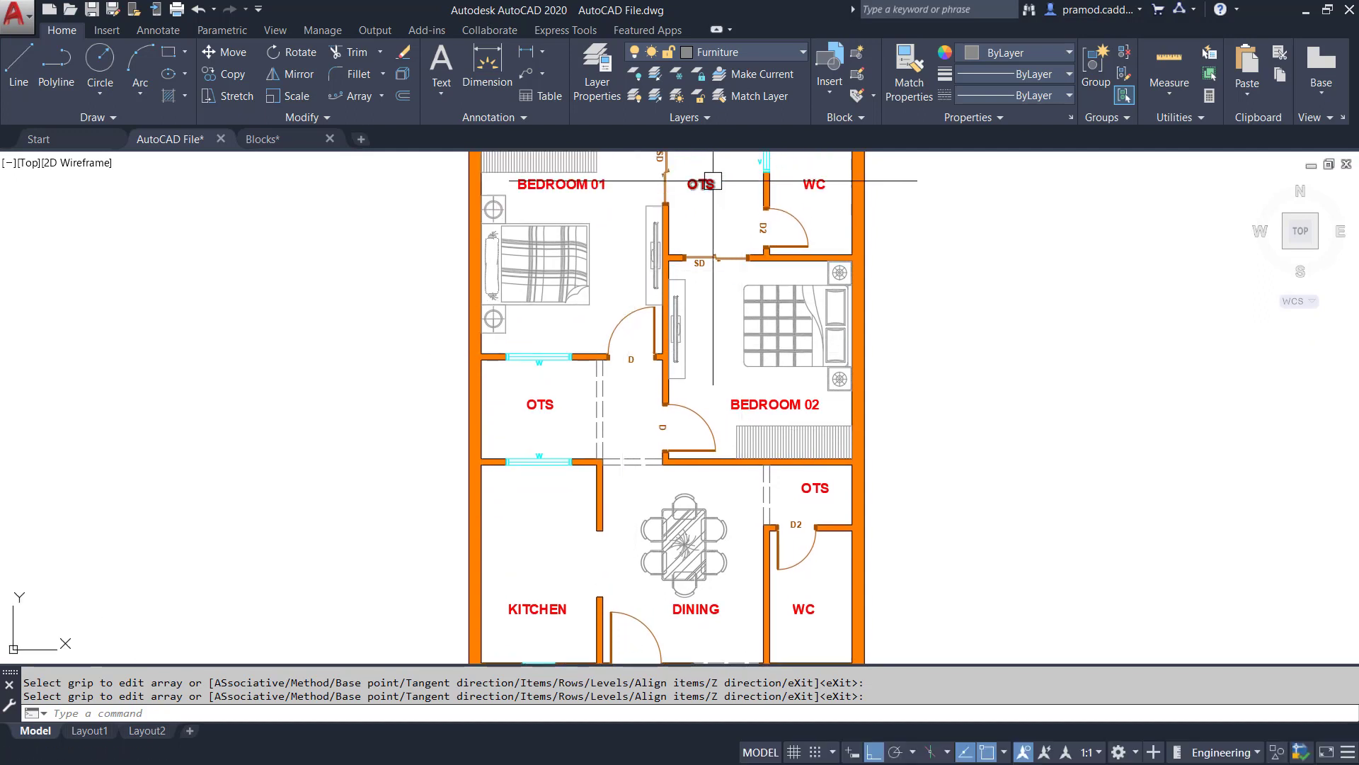
click(596, 83)
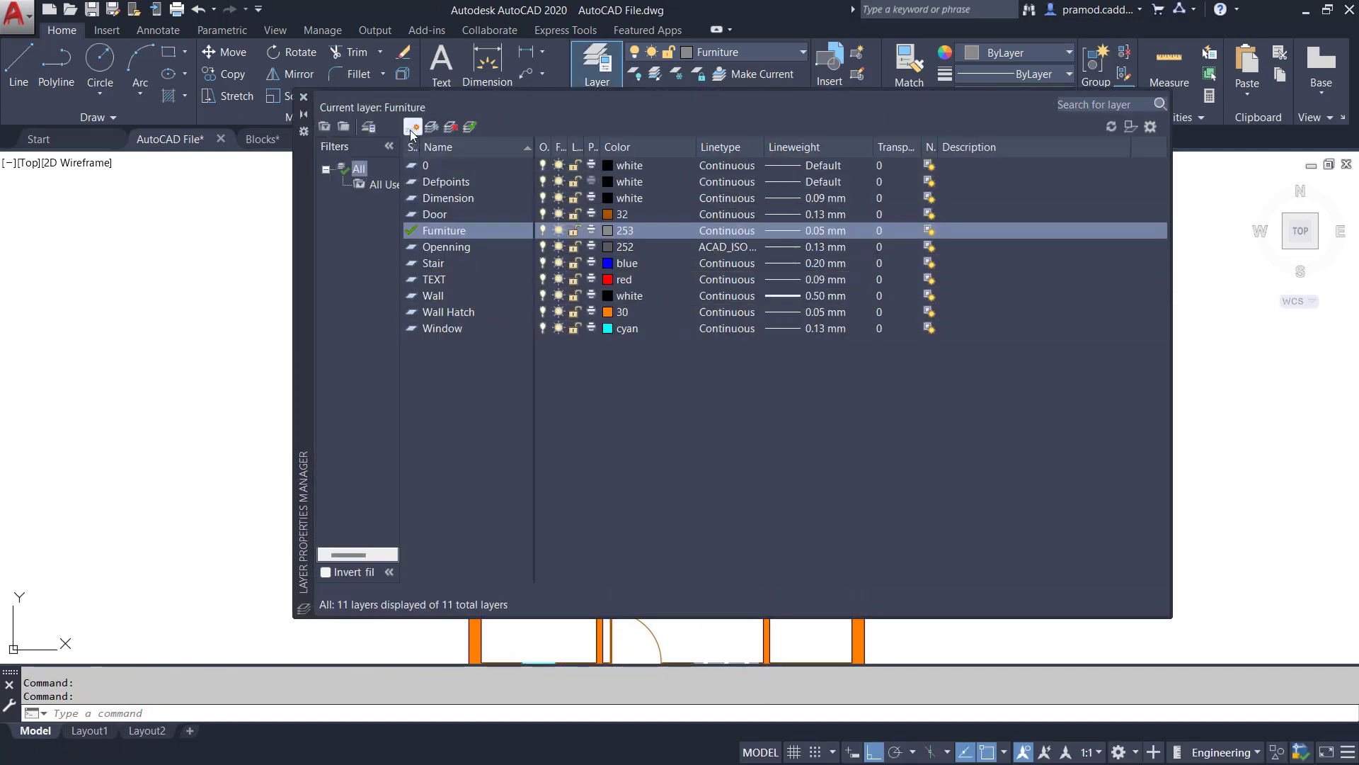
double_click(446, 239)
text(Openning,Ki)
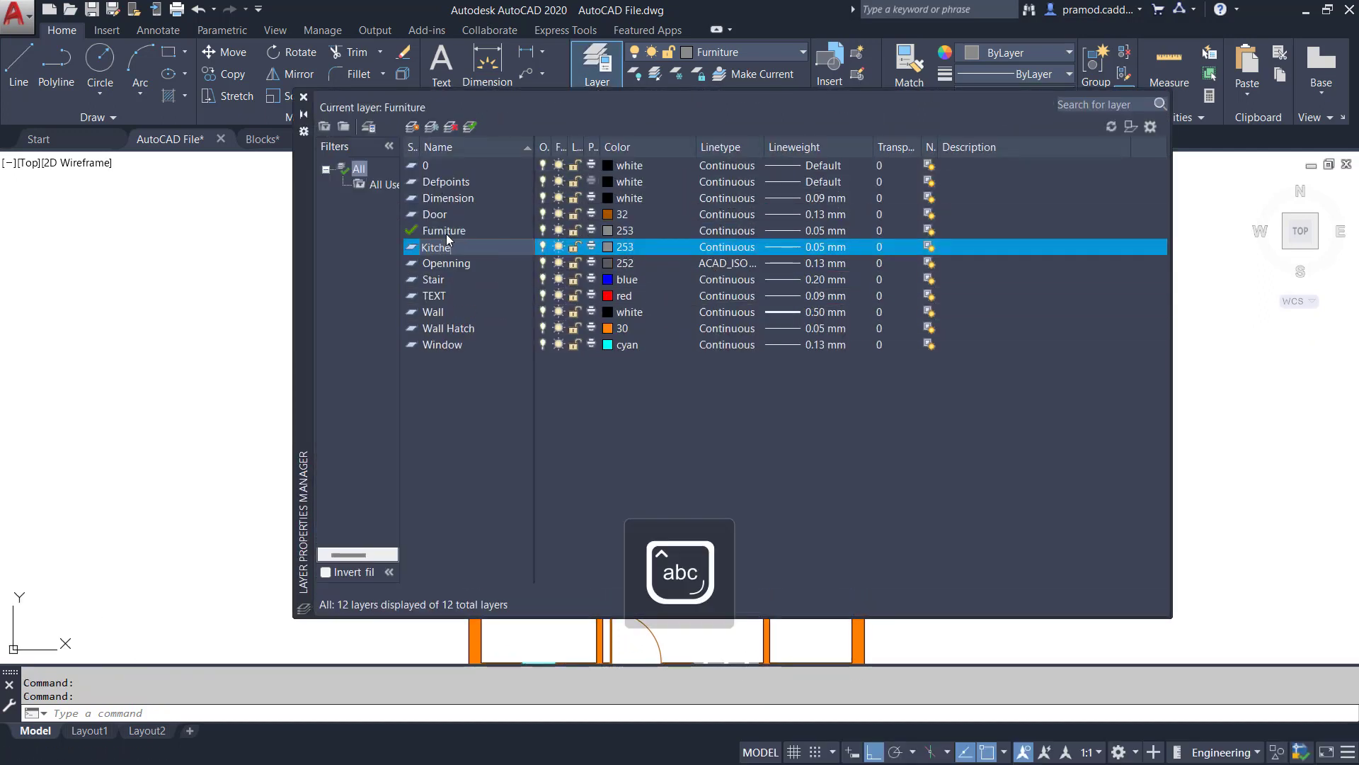
key(Return)
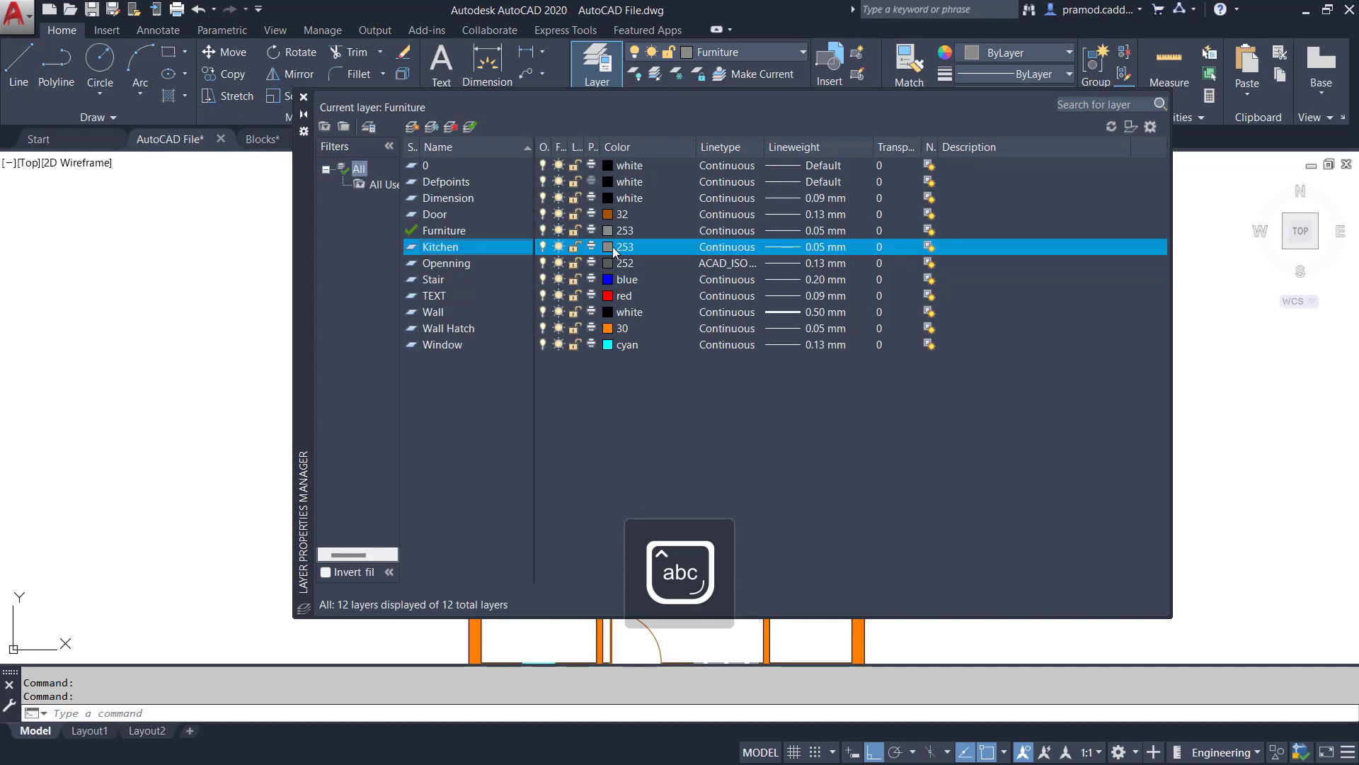
click(304, 97)
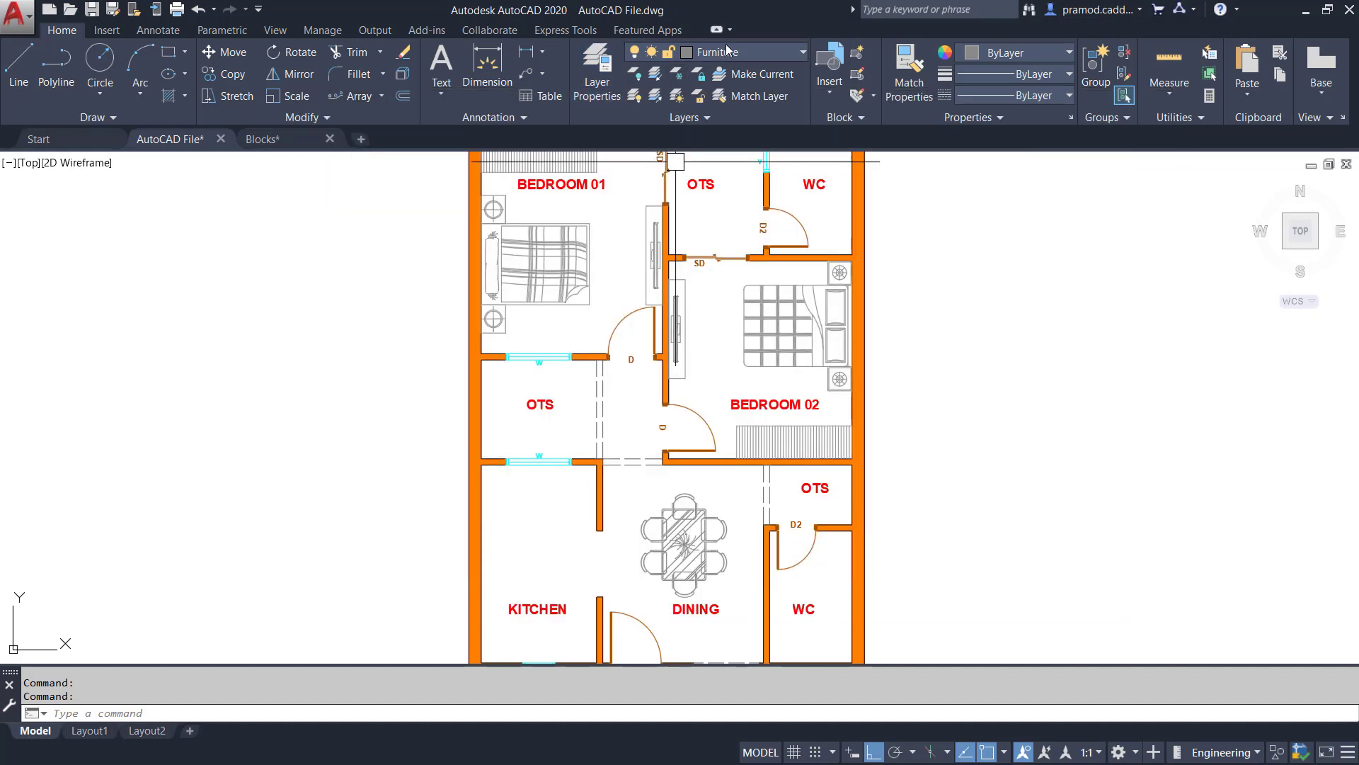
click(729, 49)
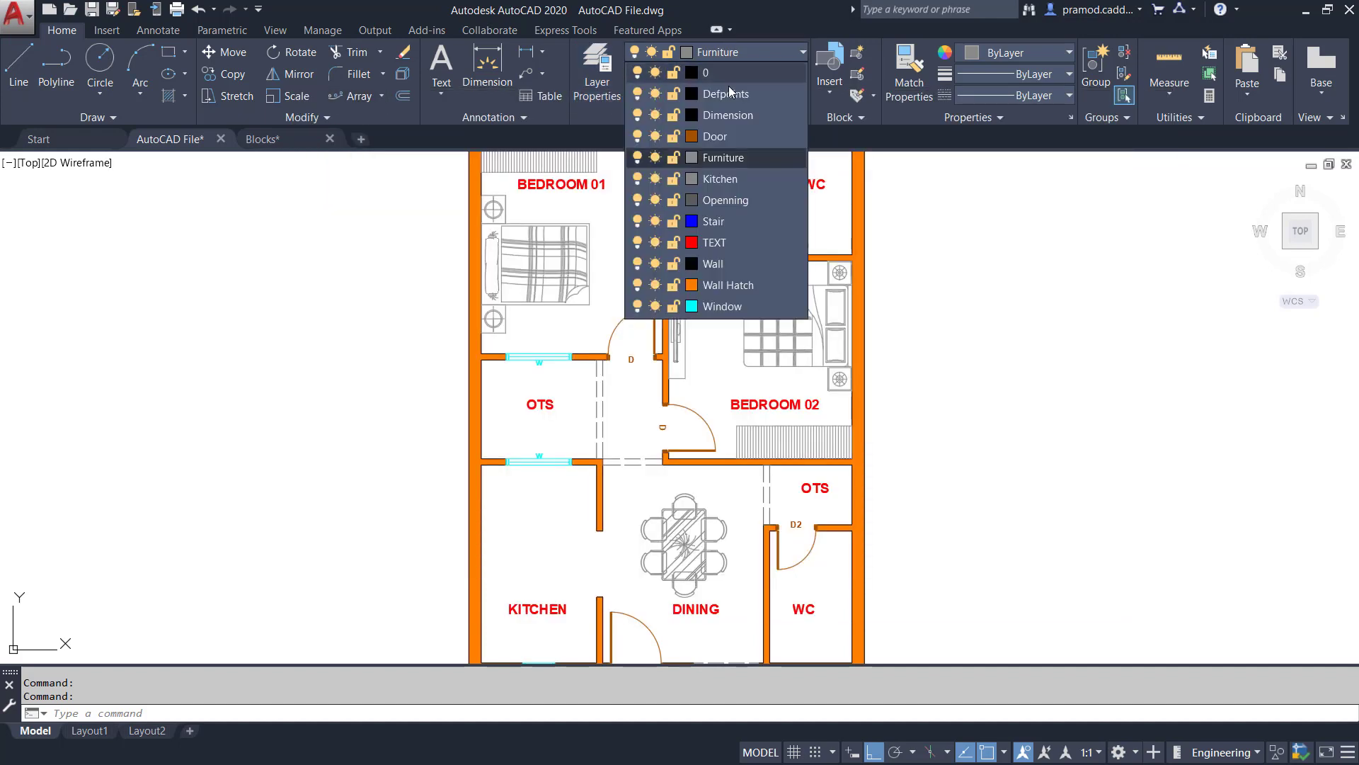
click(729, 176)
middle_drag(563, 442, 568, 304)
scroll(552, 460, up, 2)
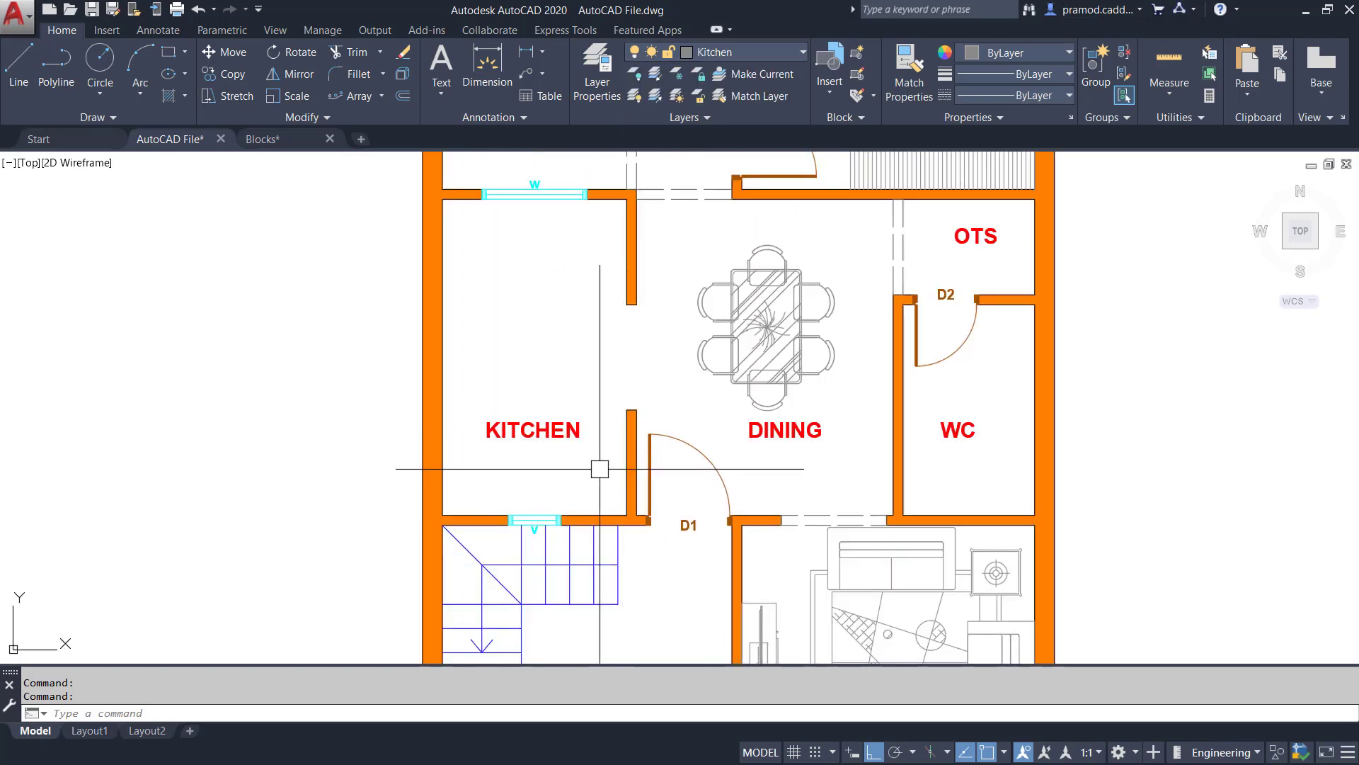
click(591, 464)
key(Escape)
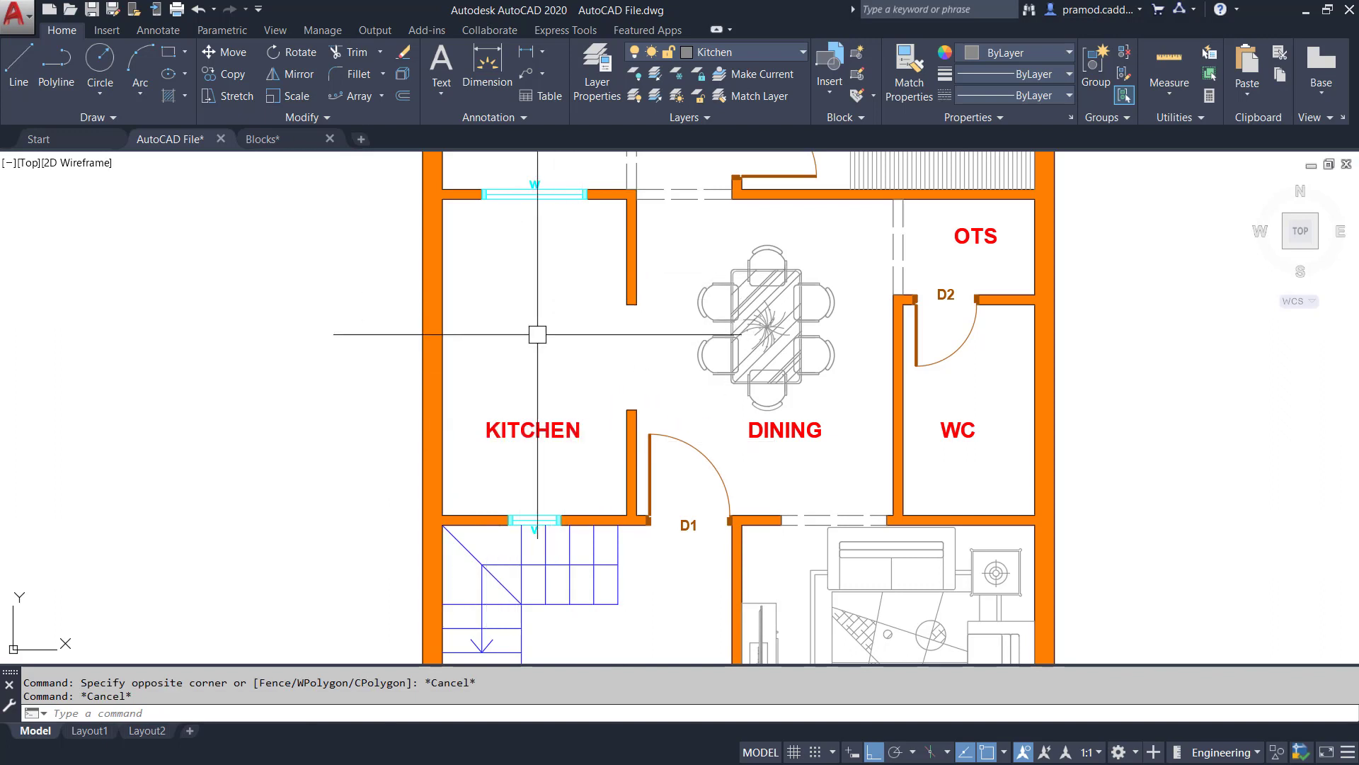
click(258, 400)
click(557, 252)
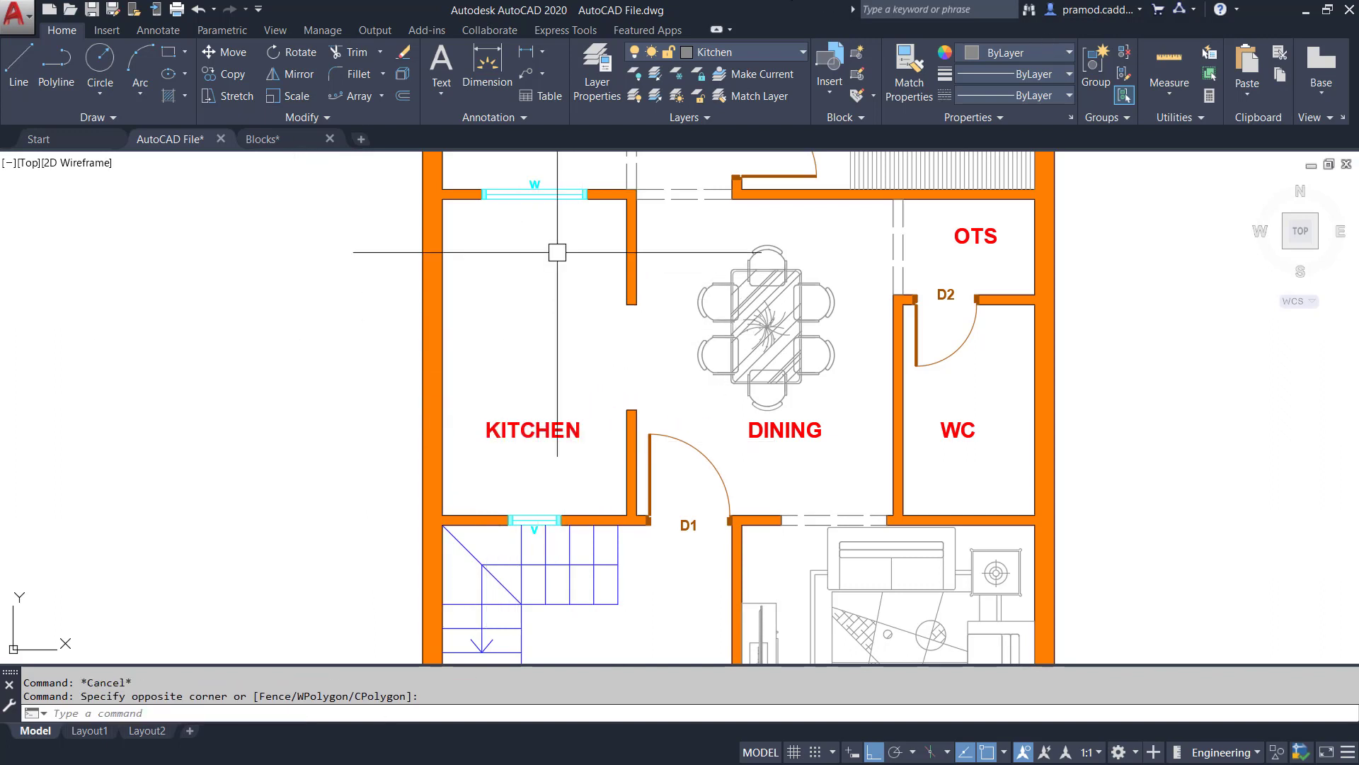
middle_drag(558, 252, 560, 266)
key(Escape)
mouse_move(628, 487)
mouse_down()
mouse_move(519, 486)
mouse_move(486, 460)
mouse_move(486, 222)
mouse_up()
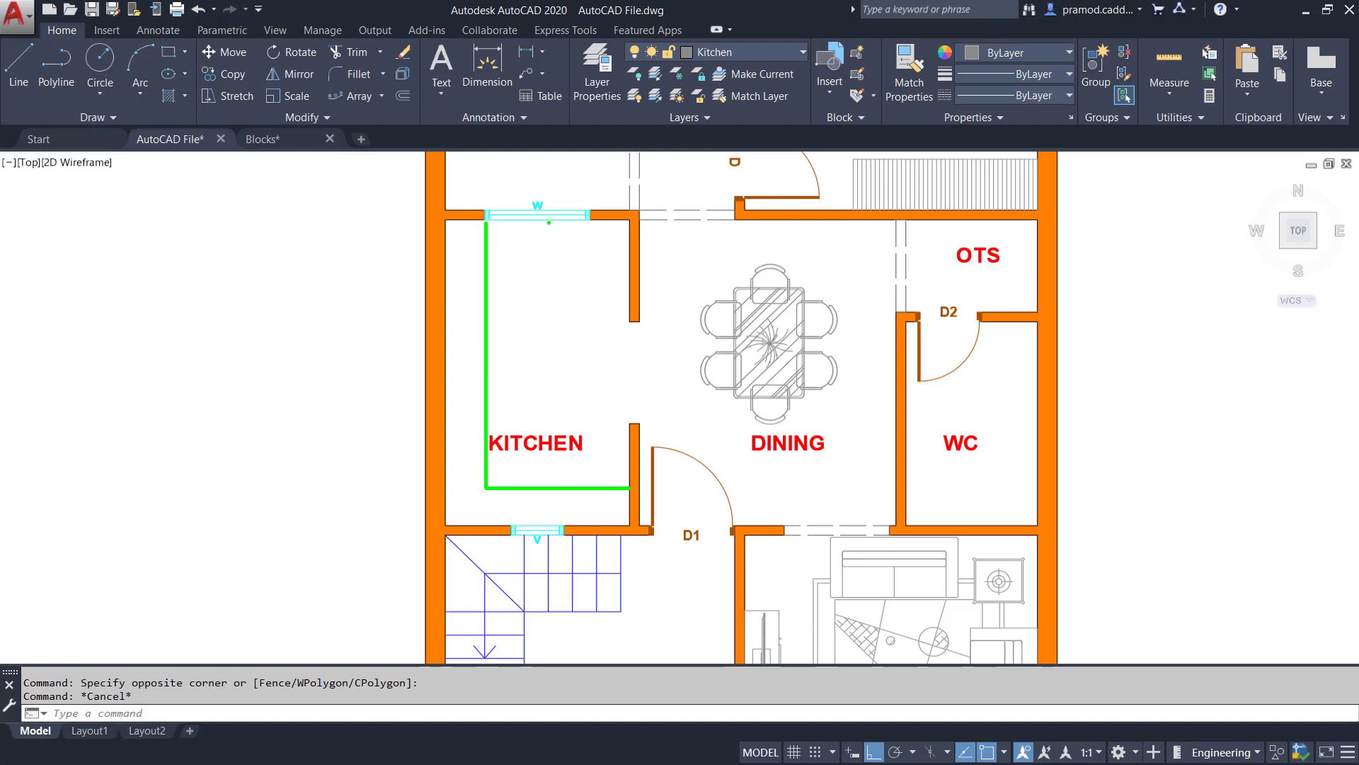
drag(573, 226, 626, 295)
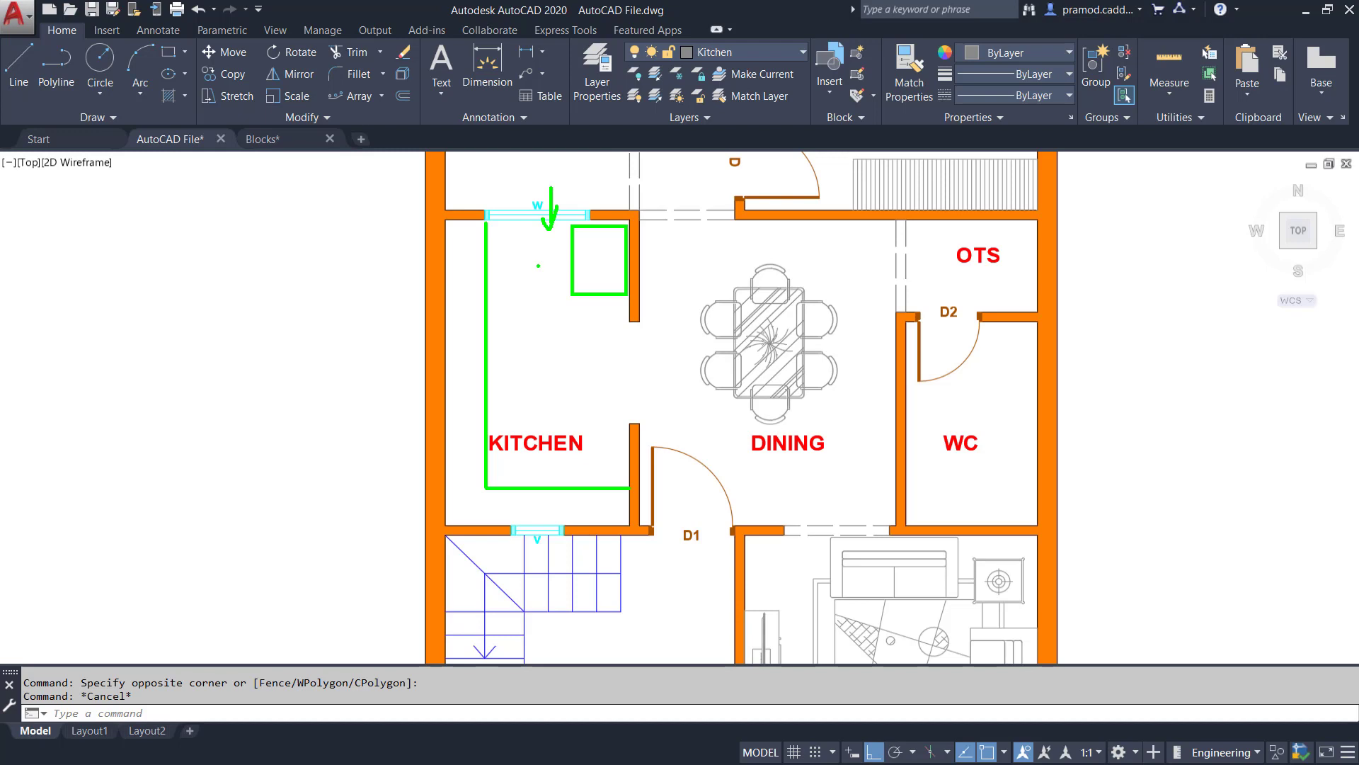
key(Escape)
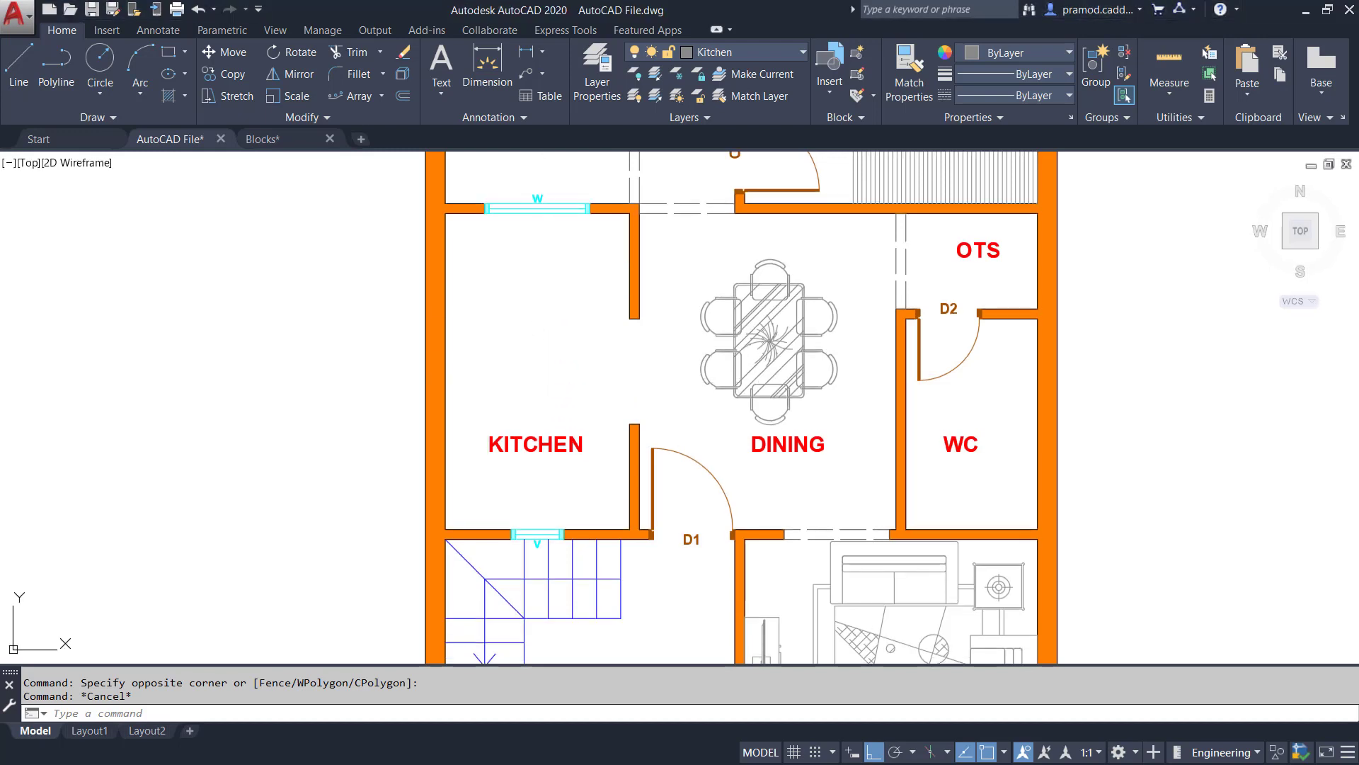
mouse_move(610, 248)
mouse_down()
mouse_move(501, 248)
mouse_move(502, 527)
mouse_up()
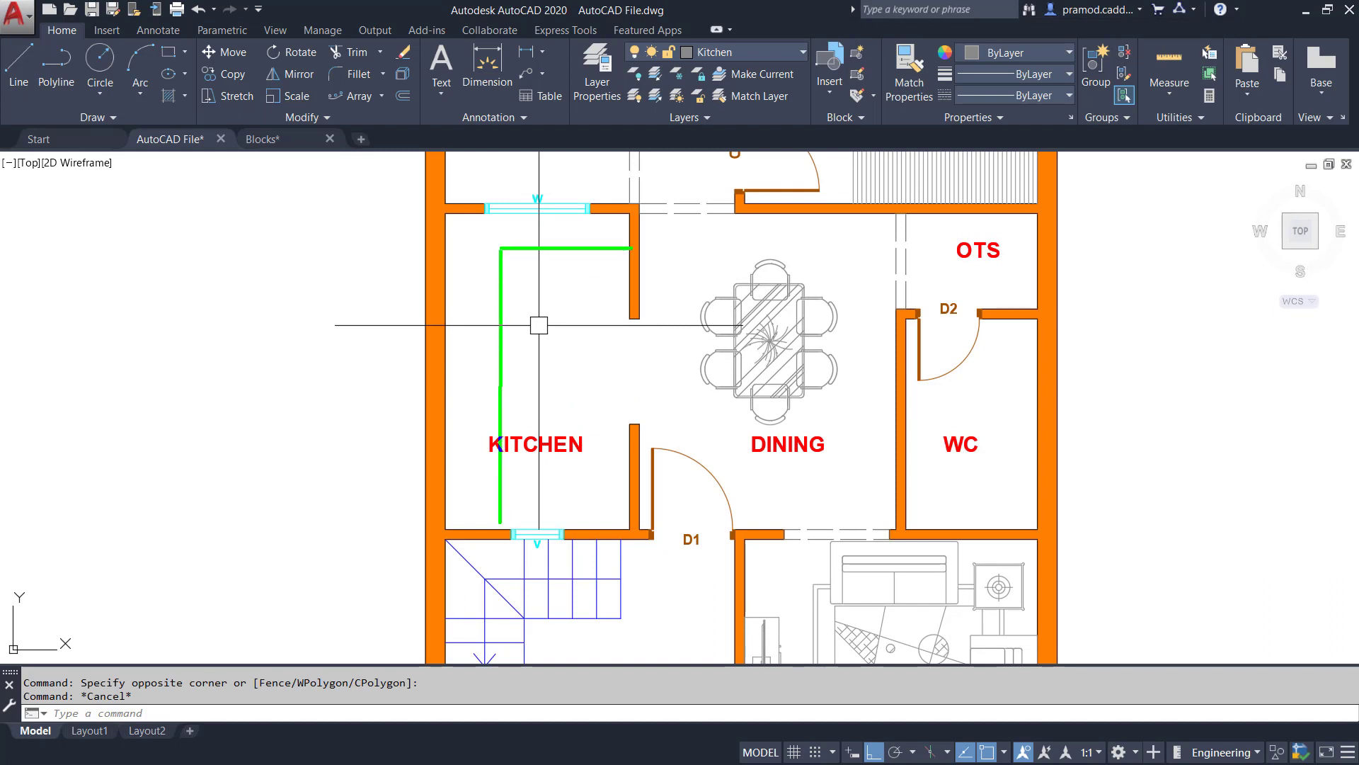
mouse_move(630, 234)
mouse_down()
mouse_move(546, 213)
mouse_move(446, 214)
mouse_move(458, 444)
mouse_move(446, 527)
mouse_up()
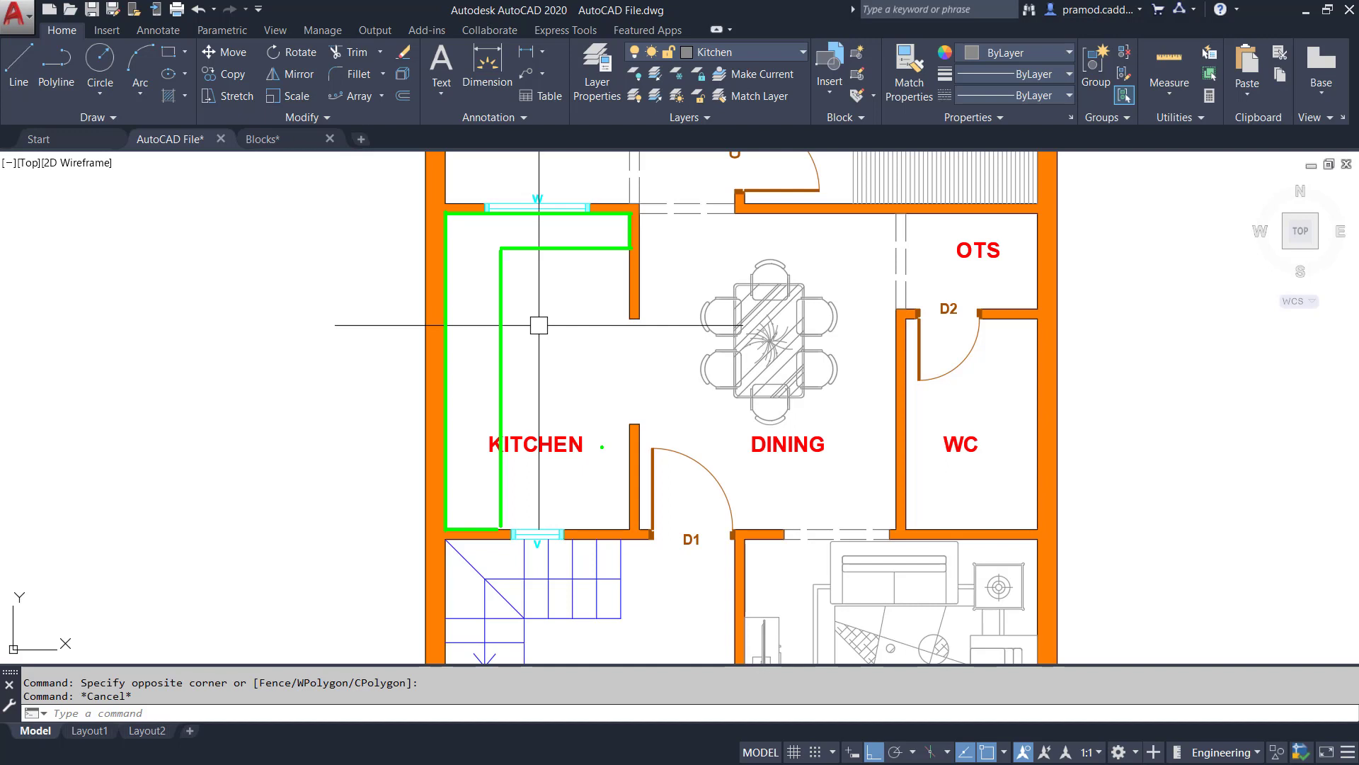
mouse_move(250, 405)
mouse_down()
mouse_move(303, 357)
mouse_move(342, 362)
mouse_up()
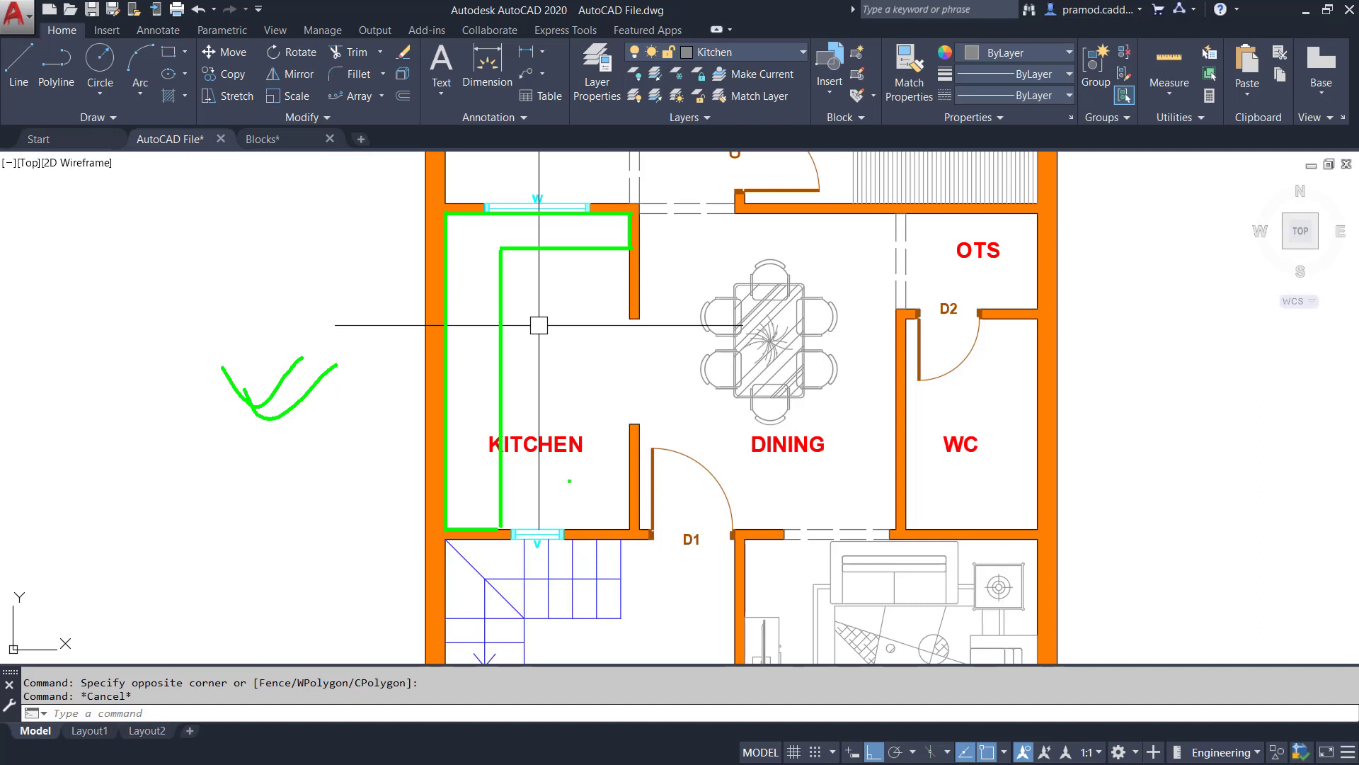
mouse_move(596, 231)
mouse_down()
mouse_move(473, 375)
mouse_move(474, 455)
mouse_up()
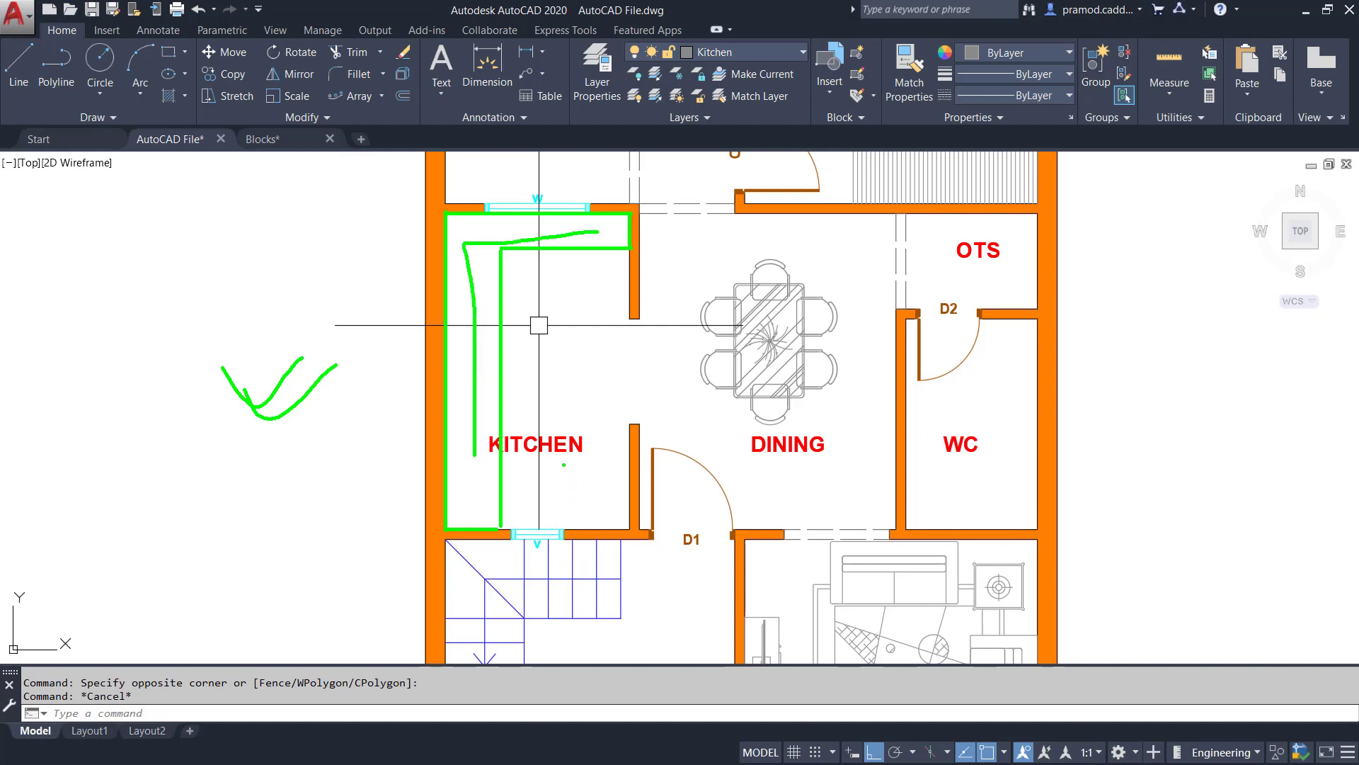
drag(575, 485, 627, 529)
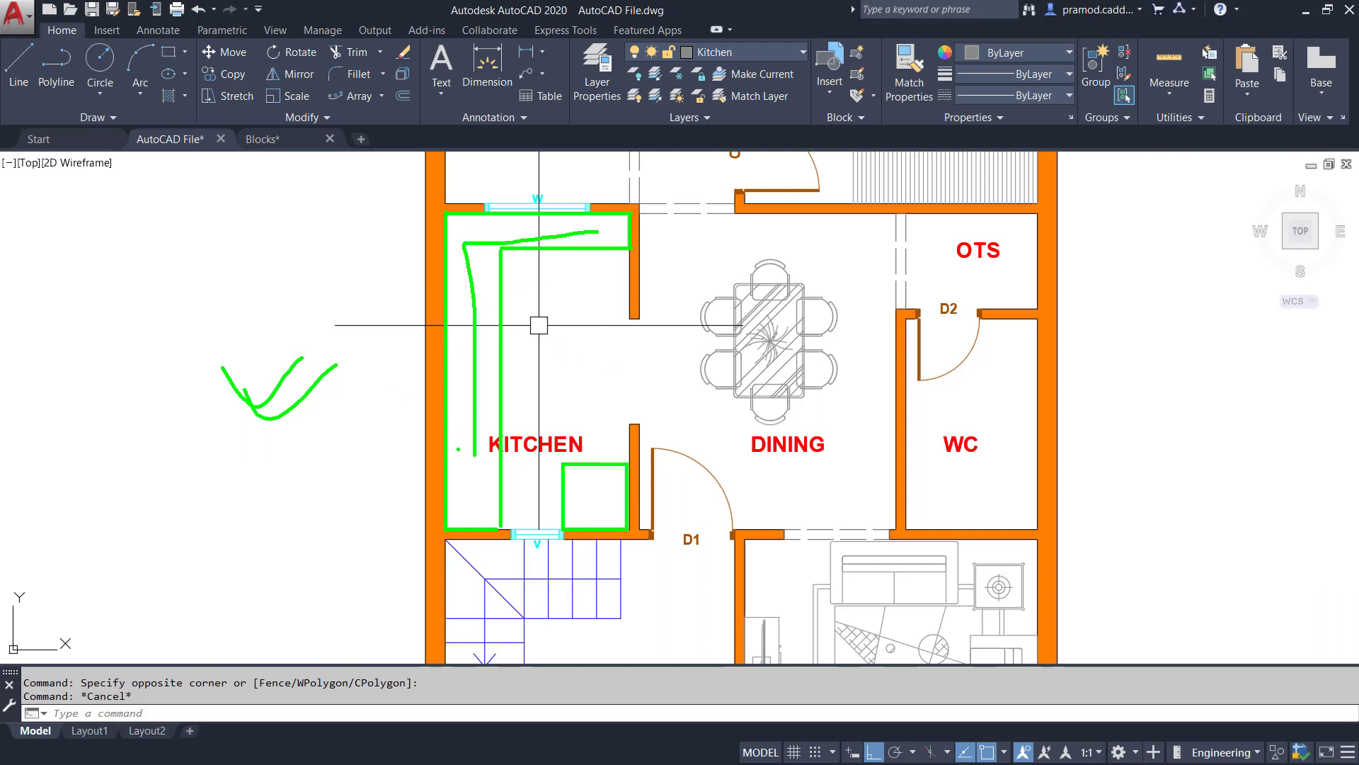
drag(454, 435, 494, 515)
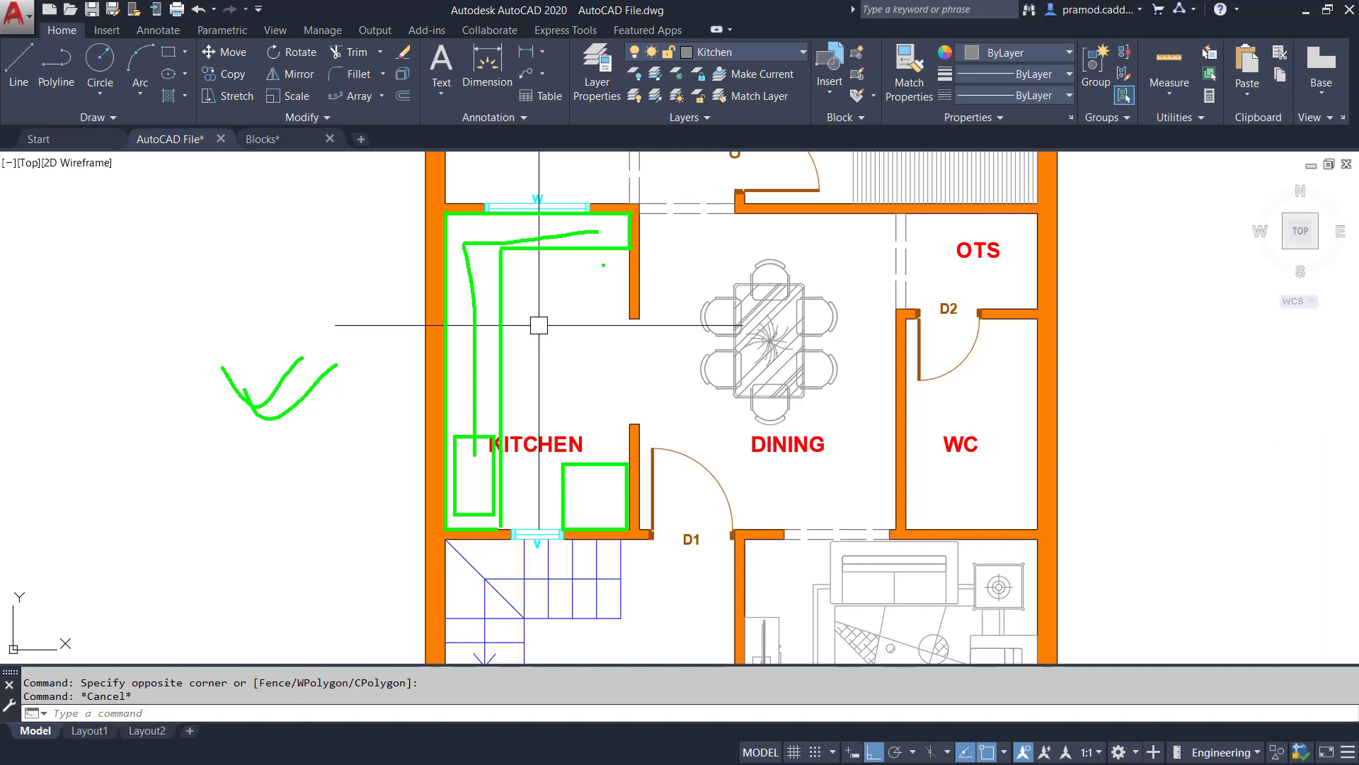
key(ctrl+z)
drag(559, 222, 615, 246)
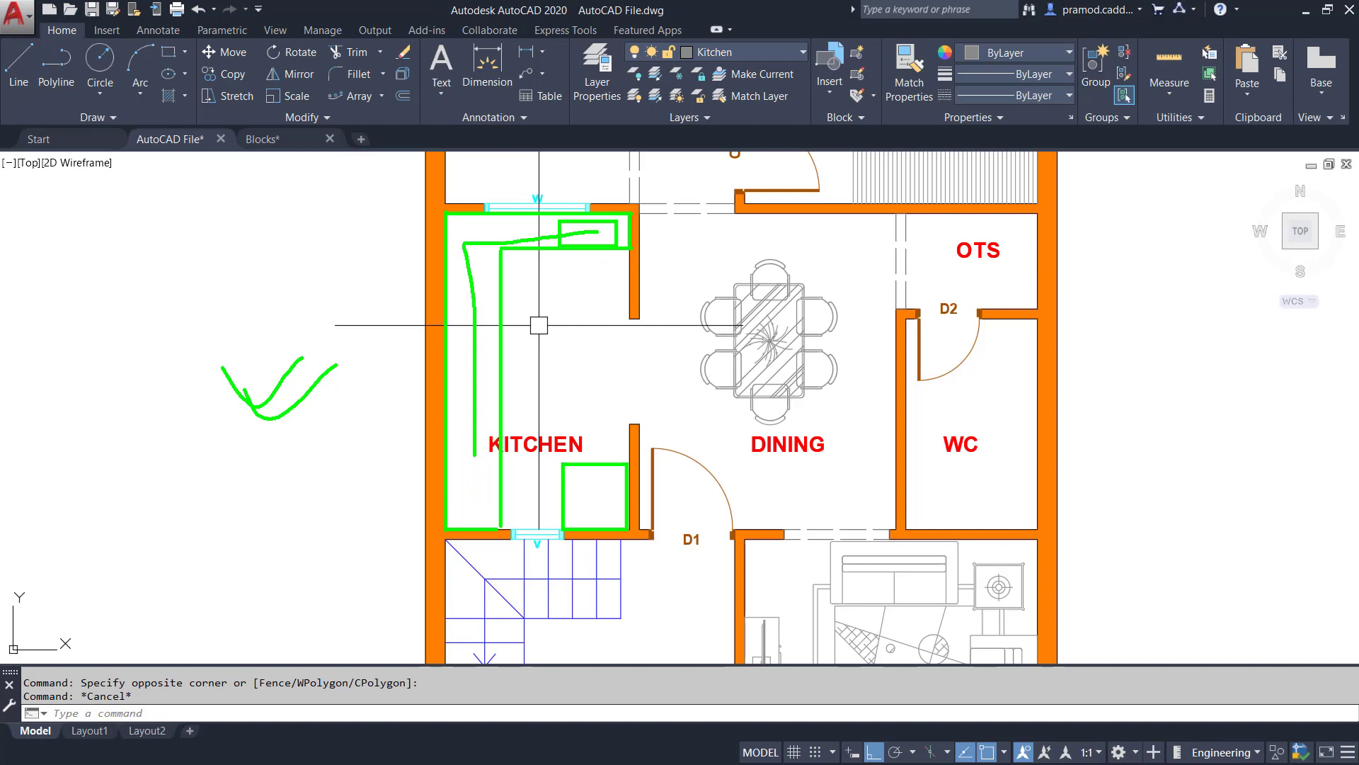
drag(447, 330, 494, 414)
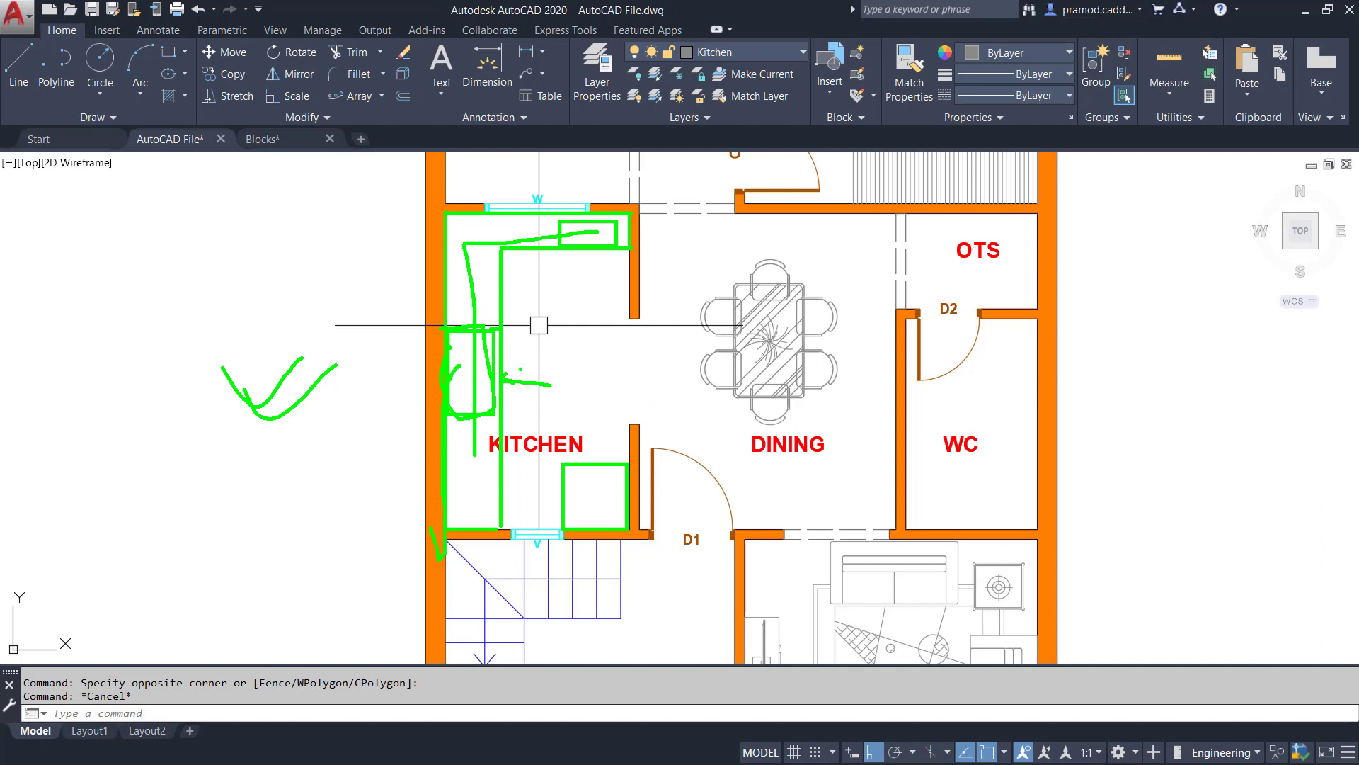
key(Escape)
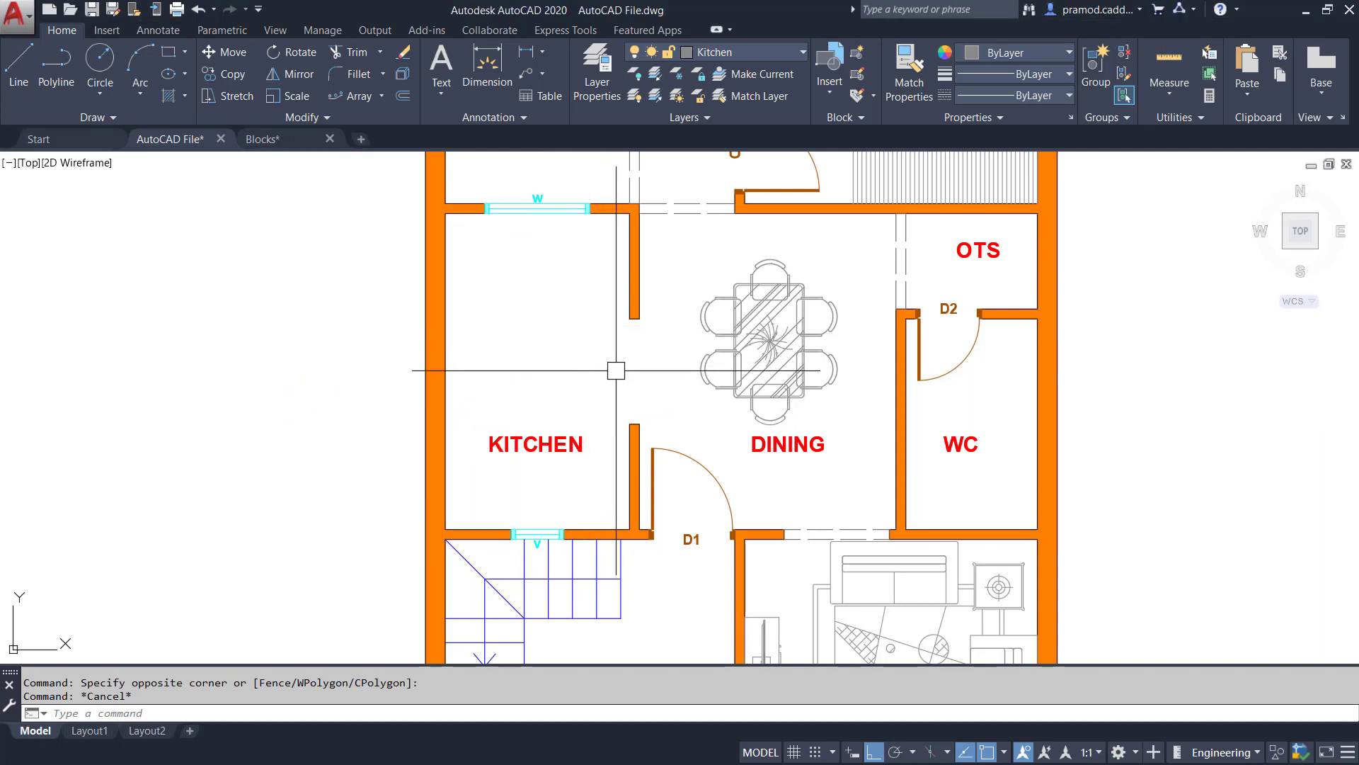
click(23, 65)
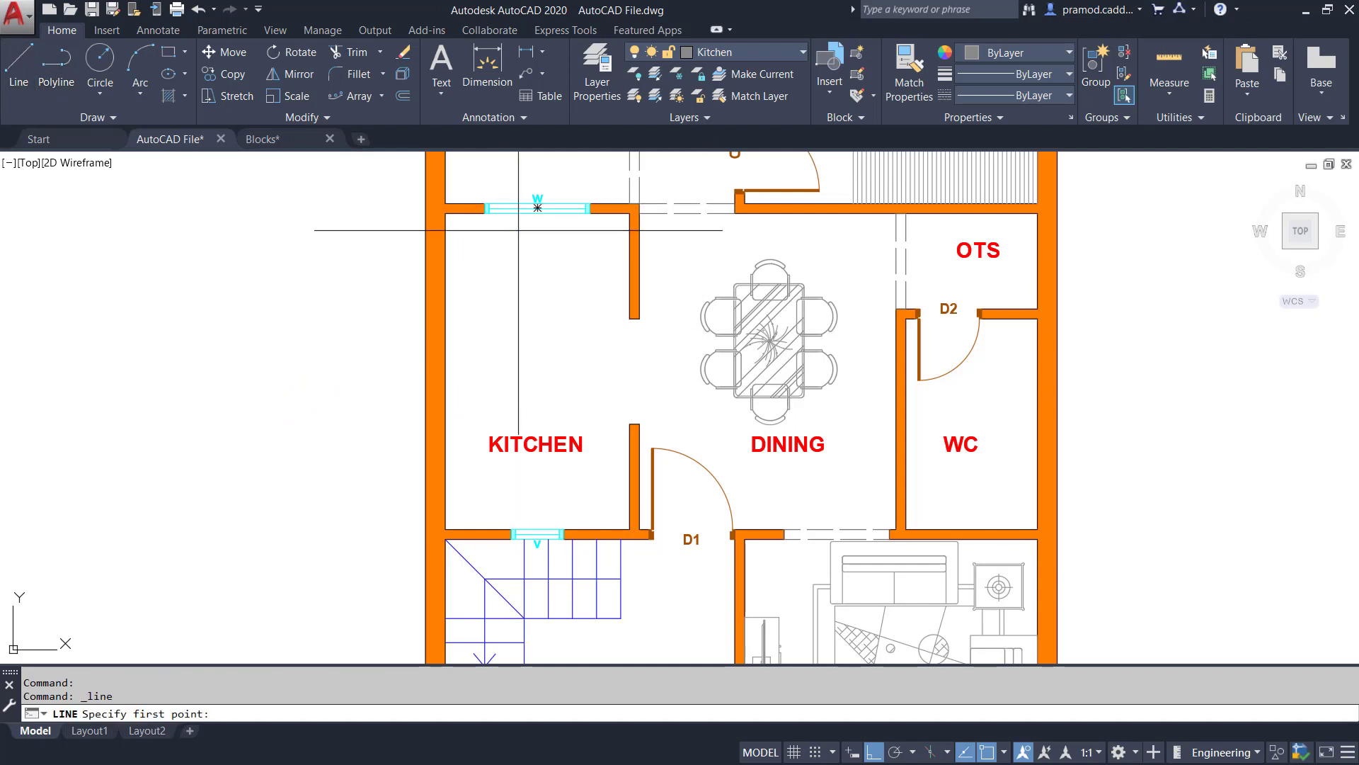
scroll(507, 254, up, 2)
key(Escape)
key(Escape)
key(Escape)
Offset the kitchen's left inner wall line and the upper wall line beside the window 2' into the room
scroll(486, 289, down, 2)
text(o)
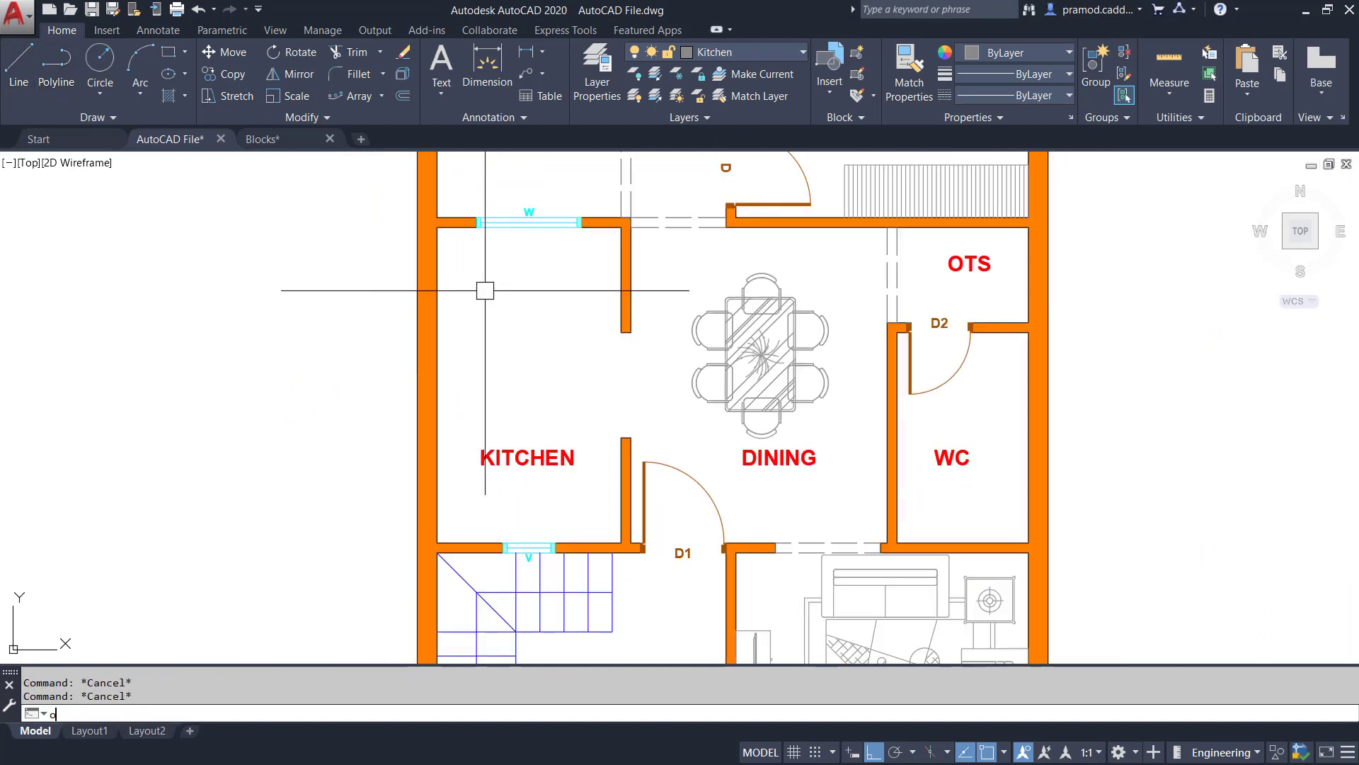
key(Return)
text(2')
key(Return)
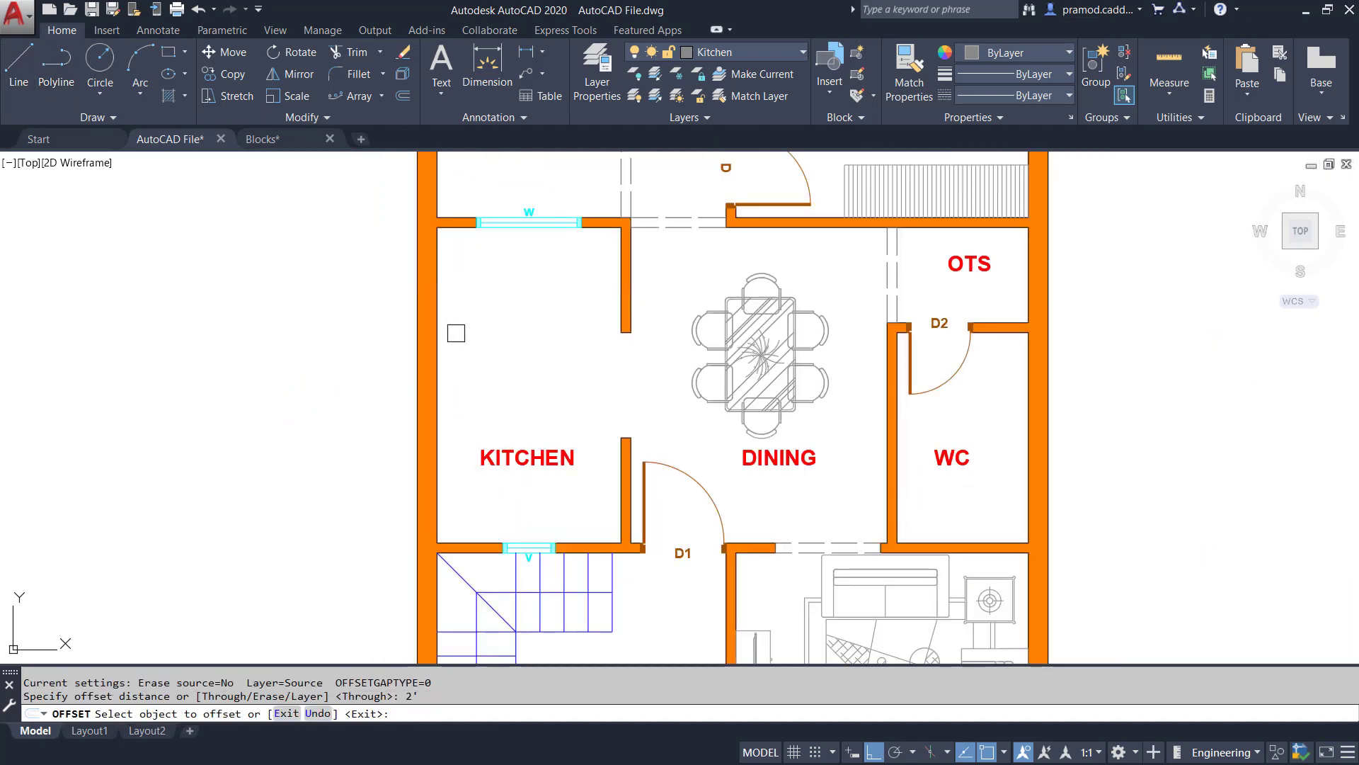
click(437, 331)
click(453, 329)
scroll(558, 266, up, 2)
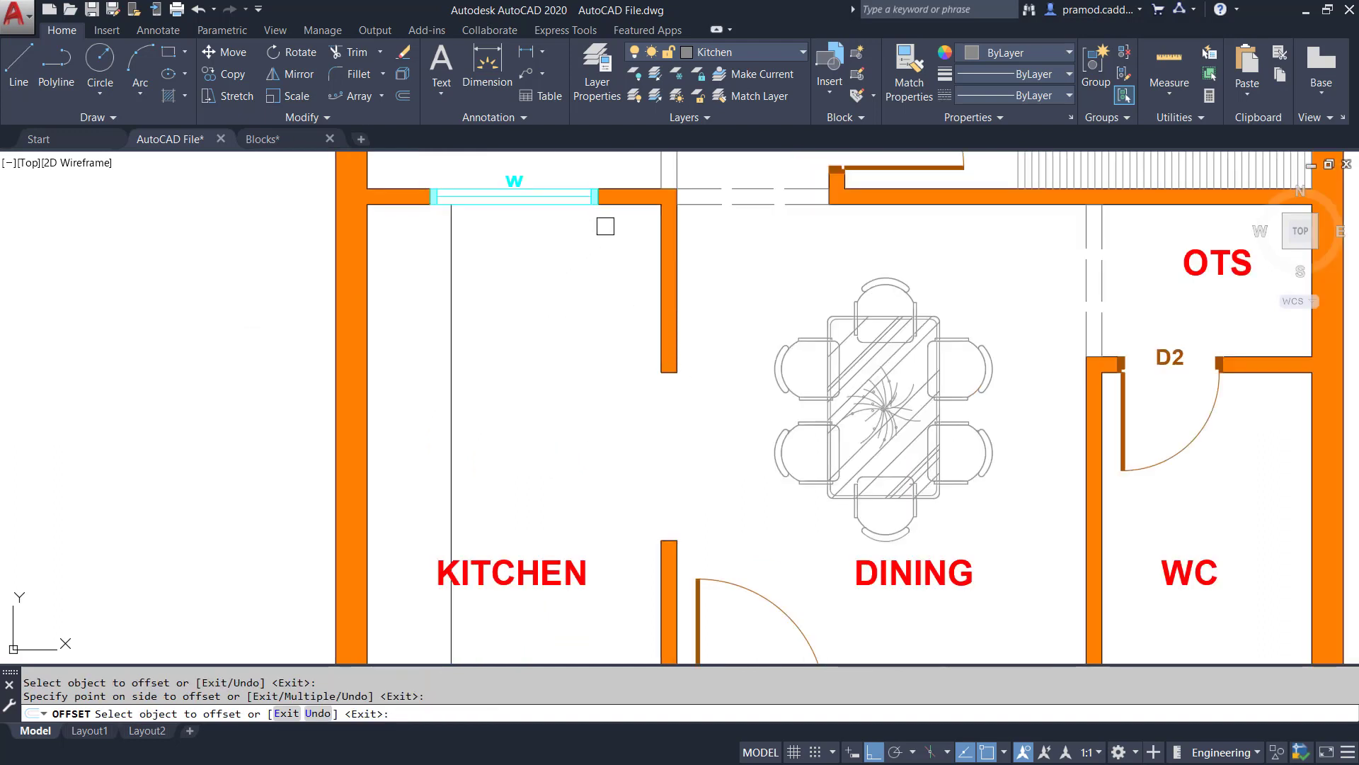
click(608, 206)
click(606, 310)
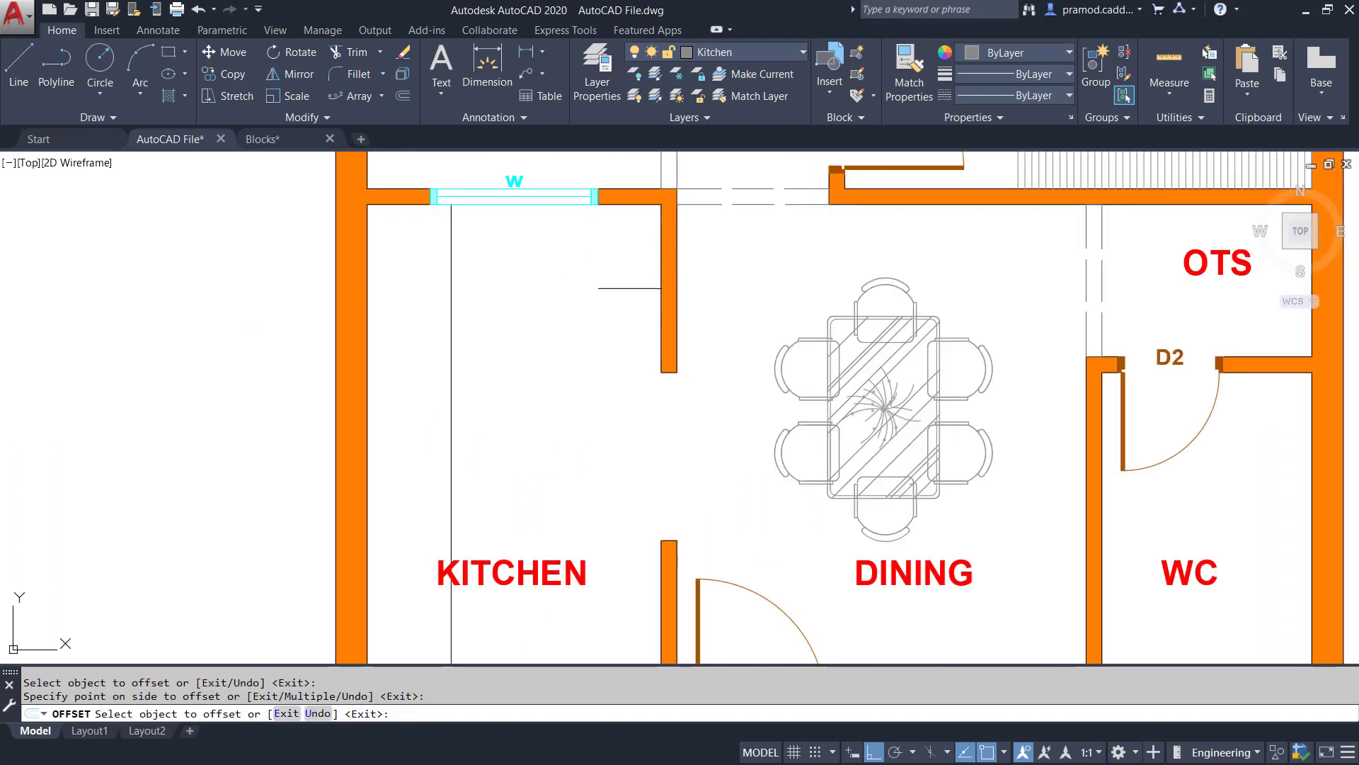
key(Escape)
Extend the short upper counter line to the vertical counter line and trim the vertical line's excess above their corner
text(ex)
key(Return)
click(610, 286)
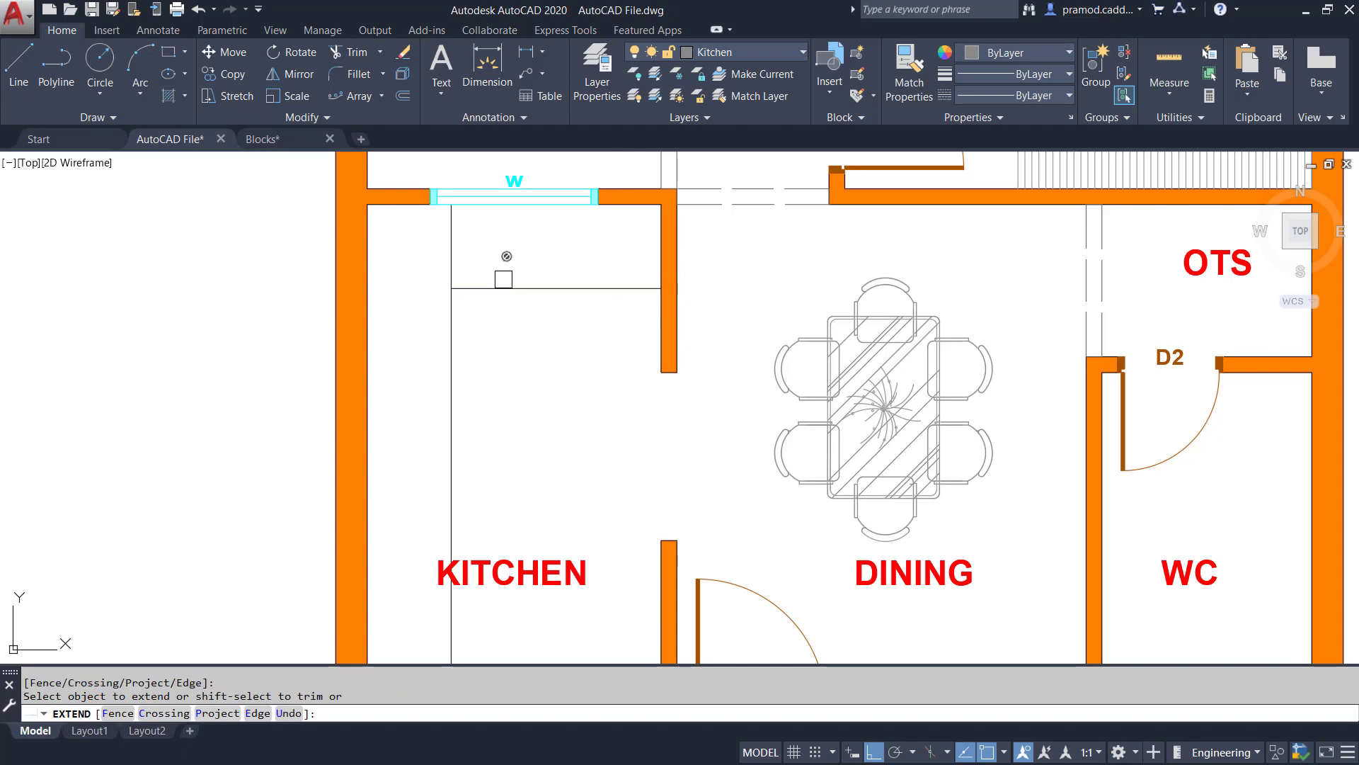
click(503, 278)
key(Escape)
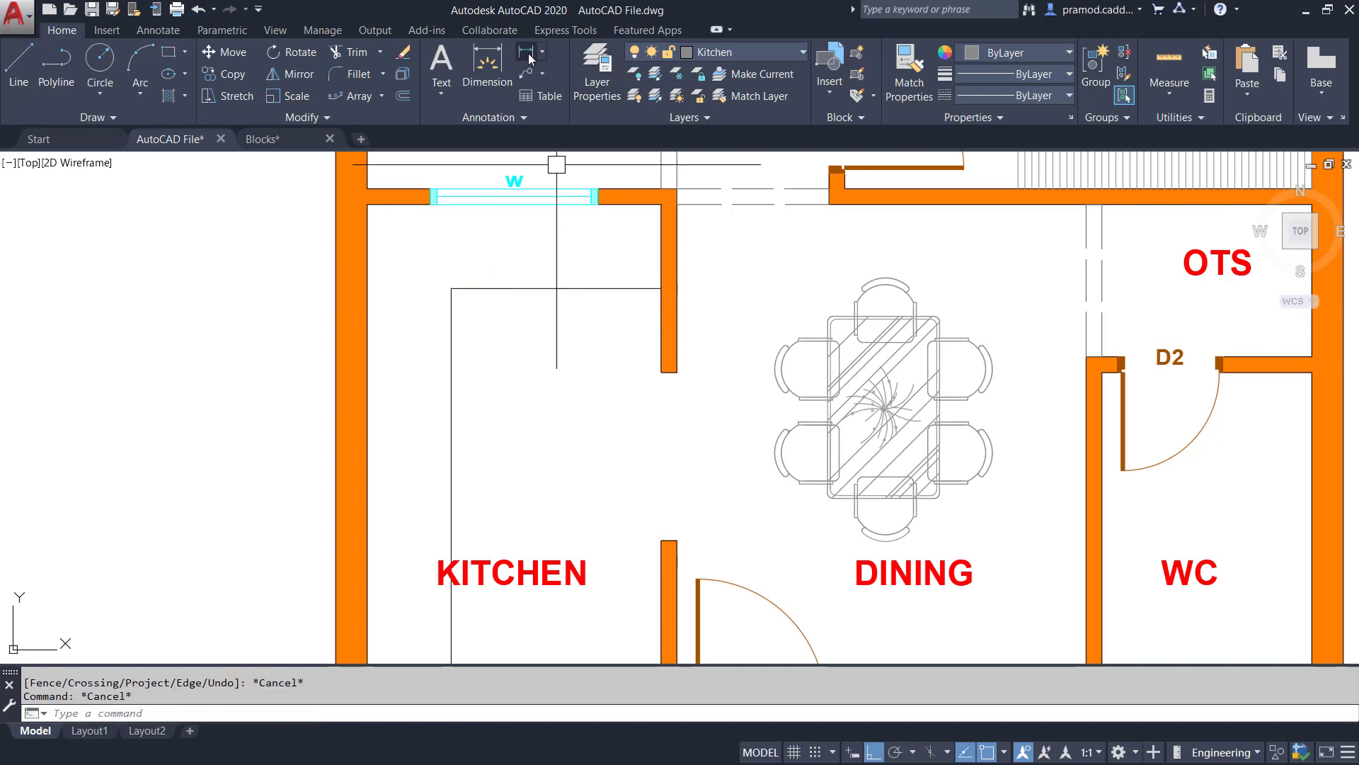
Check the depth of the counter along the window wall with a temporary linear dimension and erase the dimension
click(528, 53)
click(620, 287)
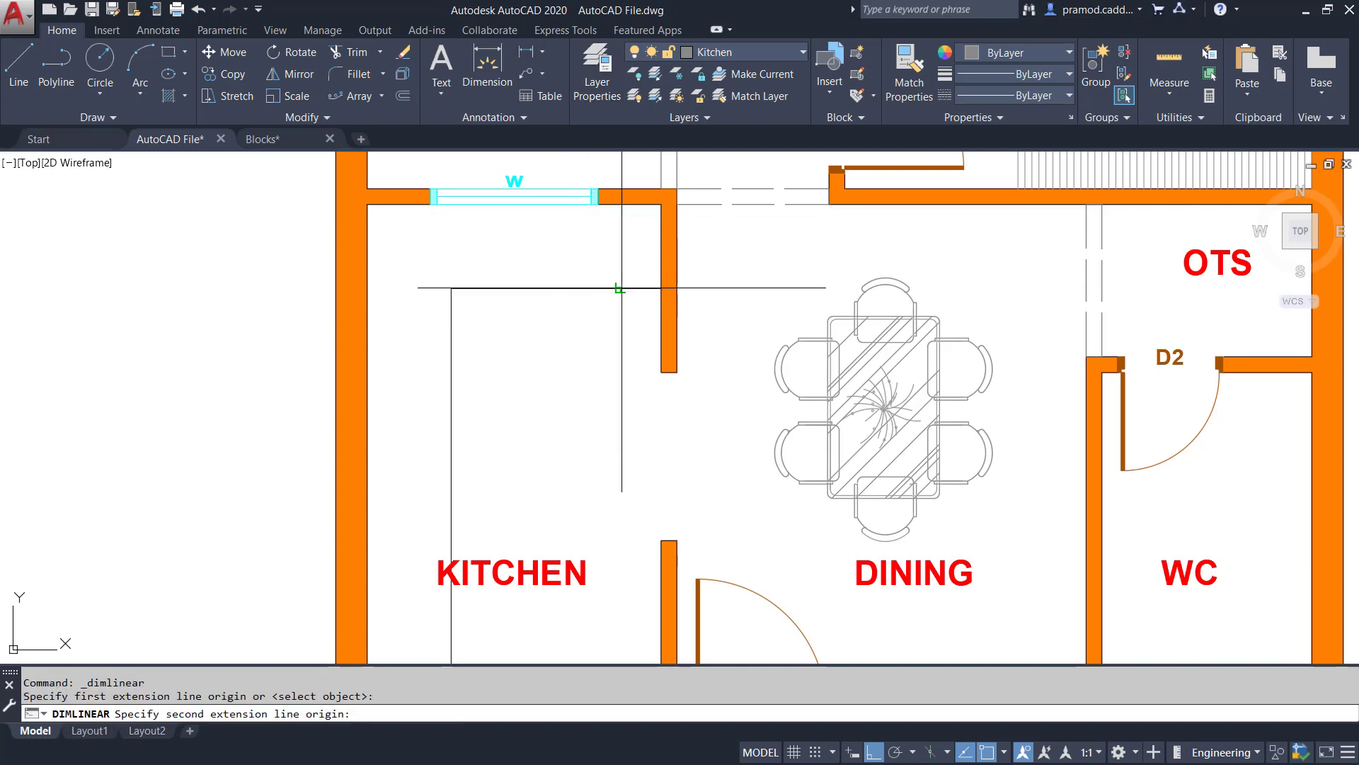
click(599, 204)
click(614, 390)
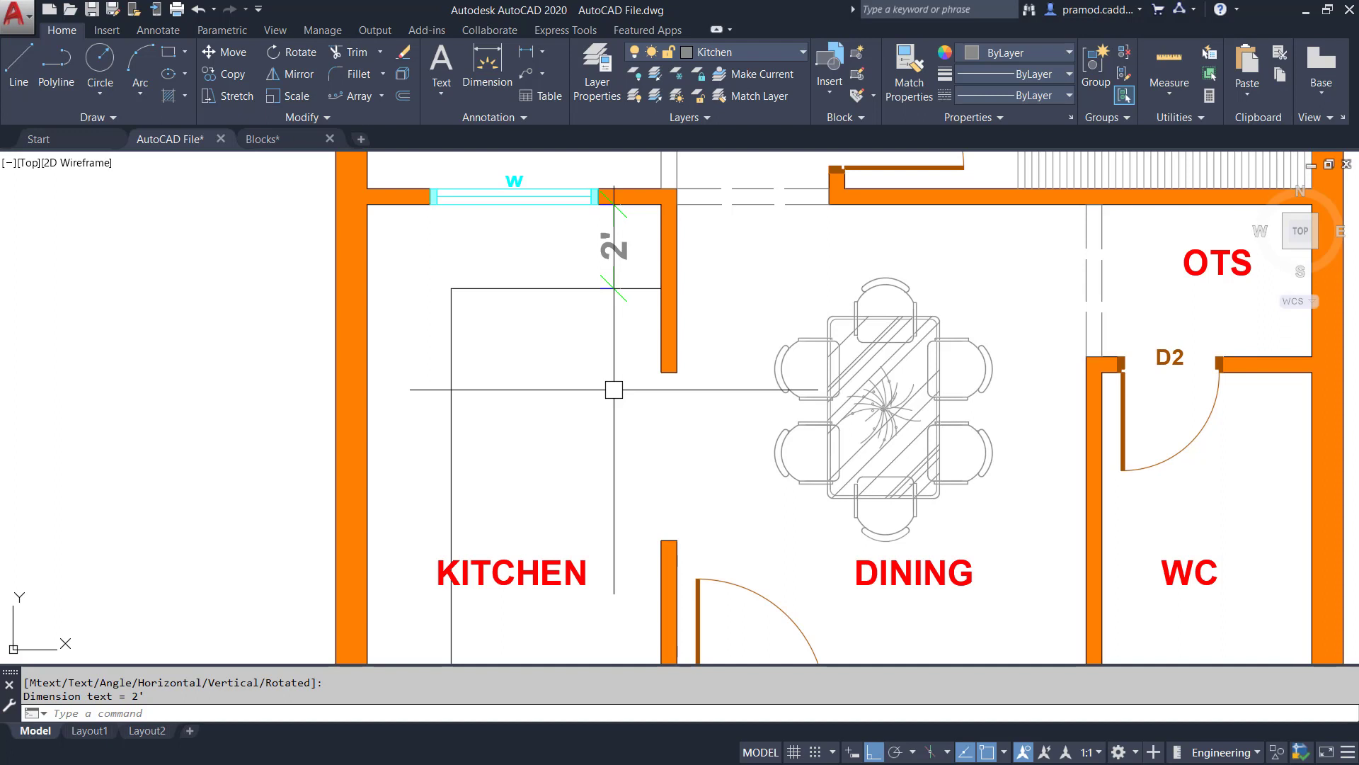
key(Escape)
click(607, 248)
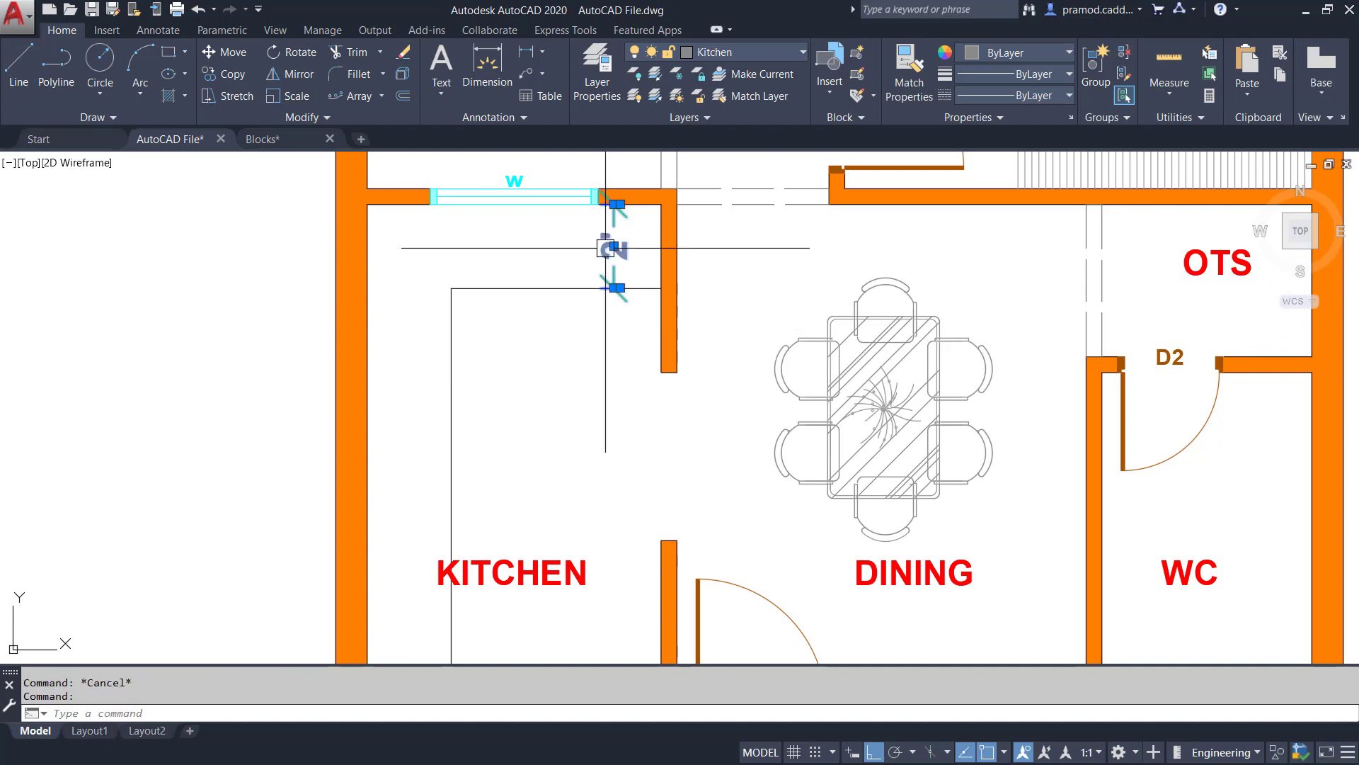
key(Delete)
Move the KITCHEN label right, clear of the counter line, and up toward the middle of the room
scroll(575, 297, down, 2)
middle_drag(576, 313, 561, 295)
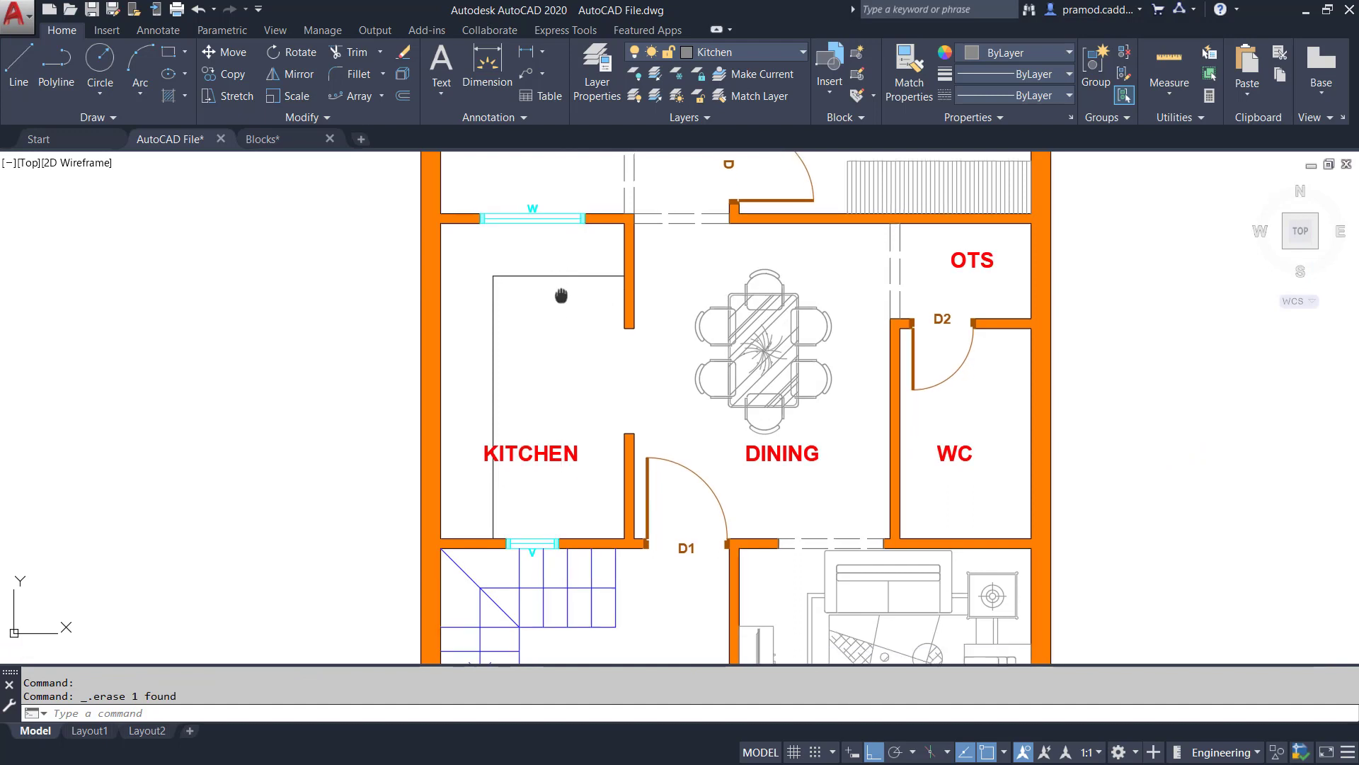
click(520, 452)
scroll(519, 450, up, 2)
key(Return)
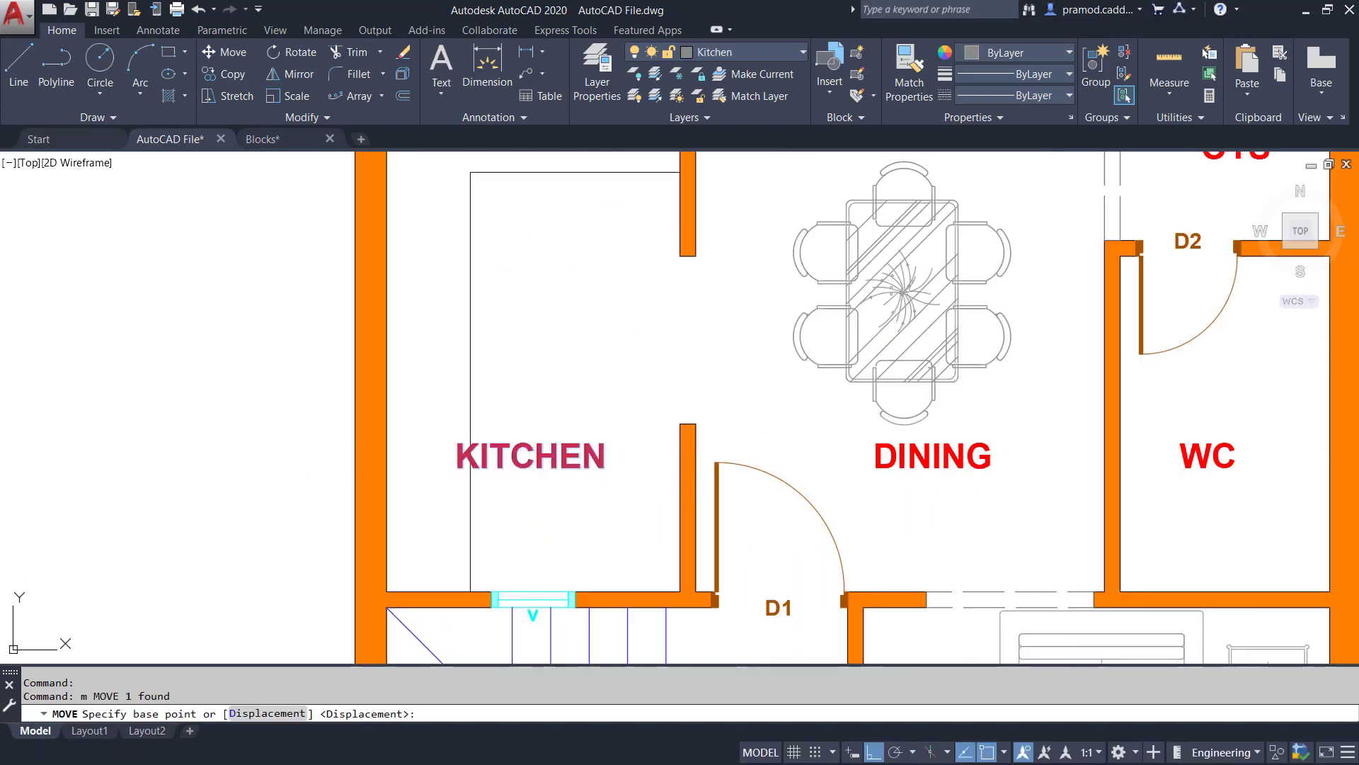
click(523, 466)
click(565, 467)
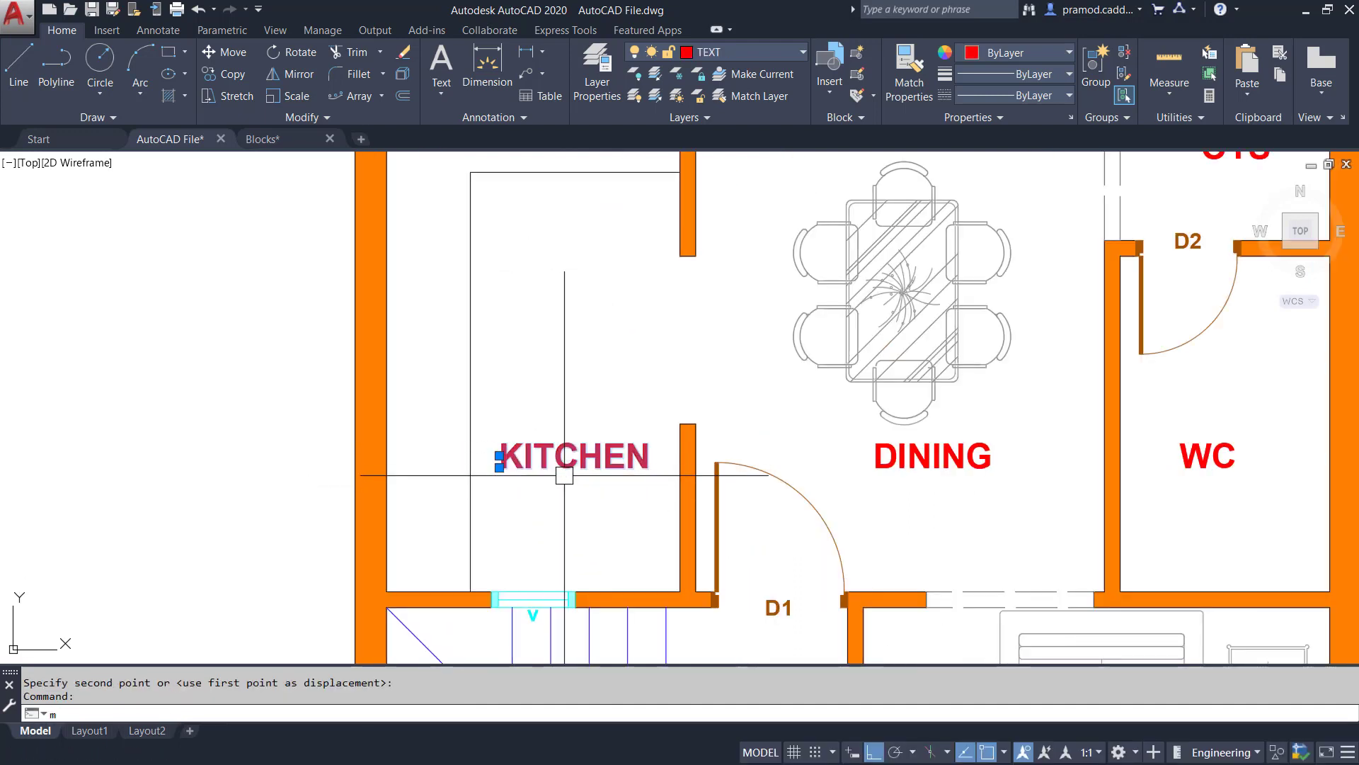
text(m)
key(Return)
click(575, 497)
click(576, 399)
key(Escape)
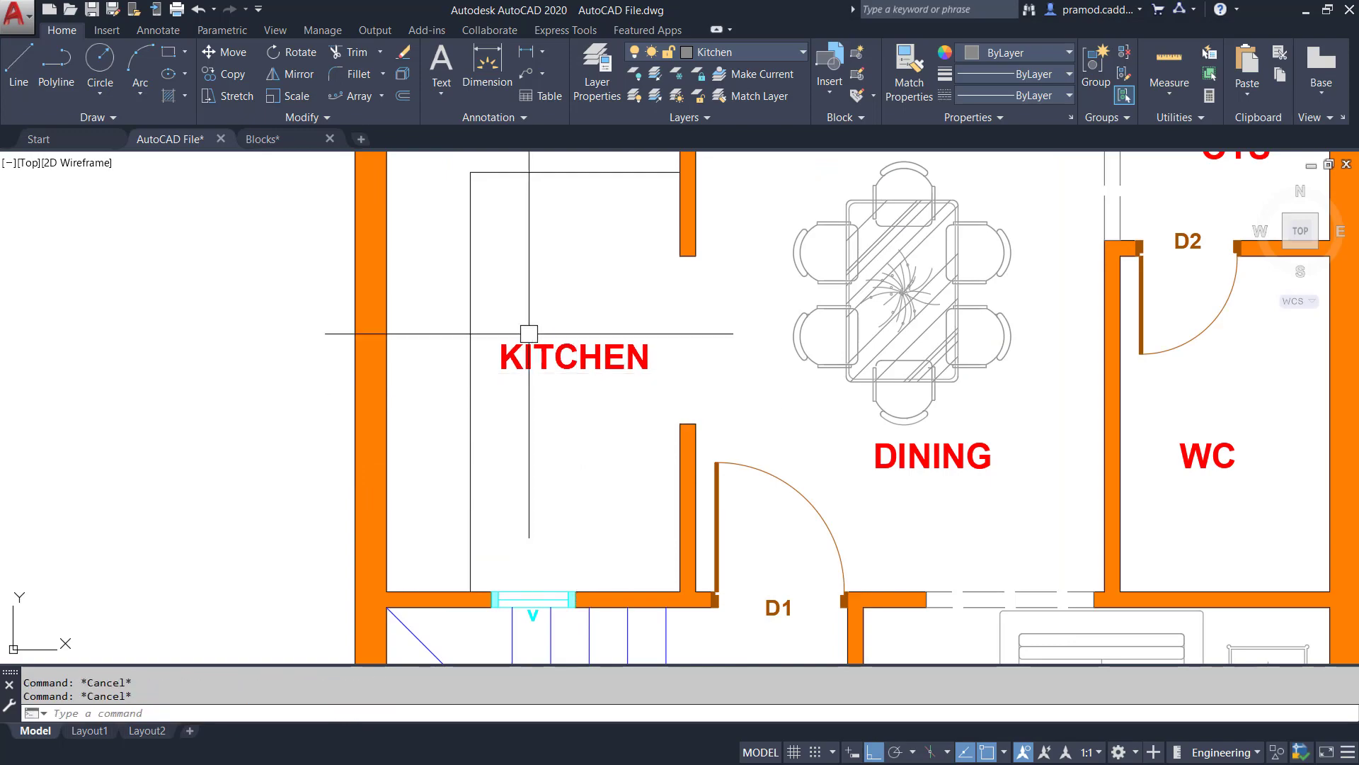
Switch to the Blocks drawing and copy, with a base point, the rectangular single-bowl sink that has a slatted drainboard on its left
click(263, 139)
scroll(534, 310, down, 8)
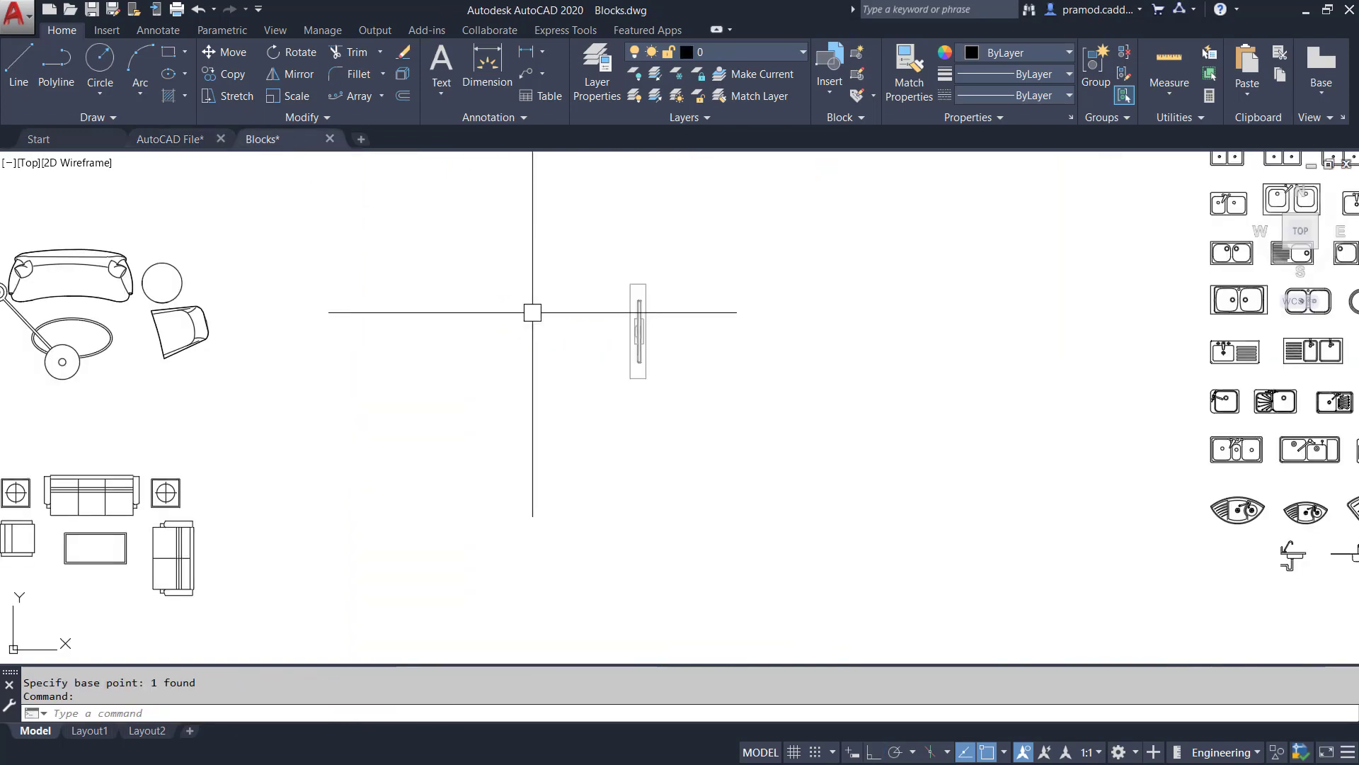
scroll(650, 298, up, 8)
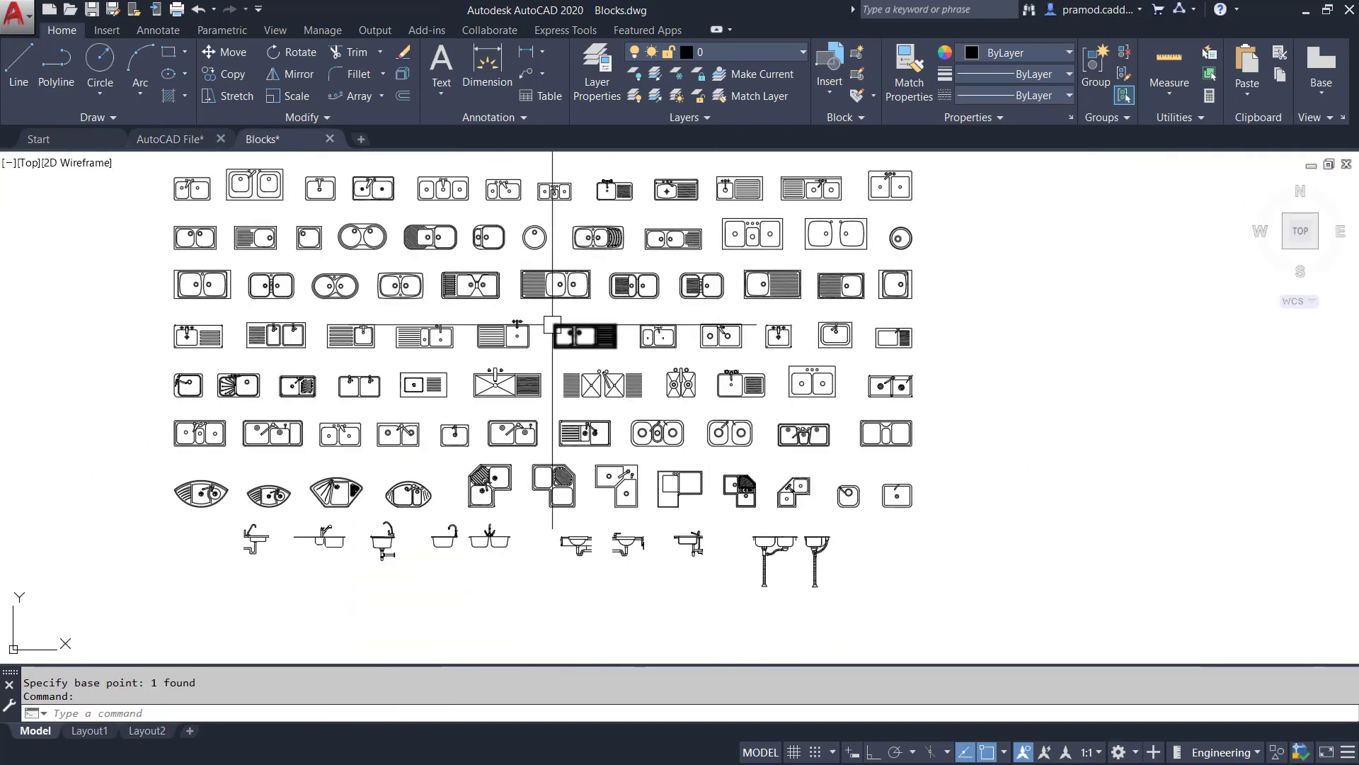
scroll(471, 382, up, 3)
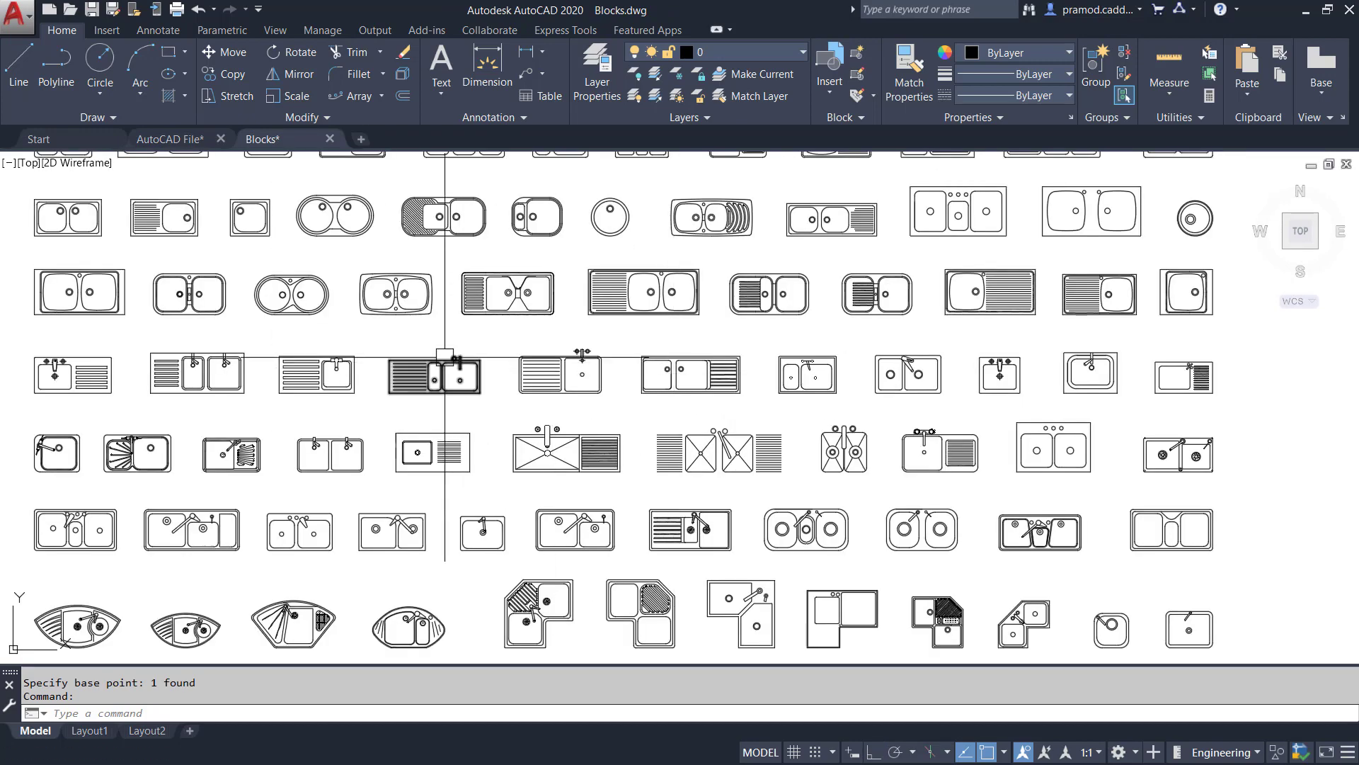
middle_drag(450, 363, 679, 375)
scroll(406, 394, up, 5)
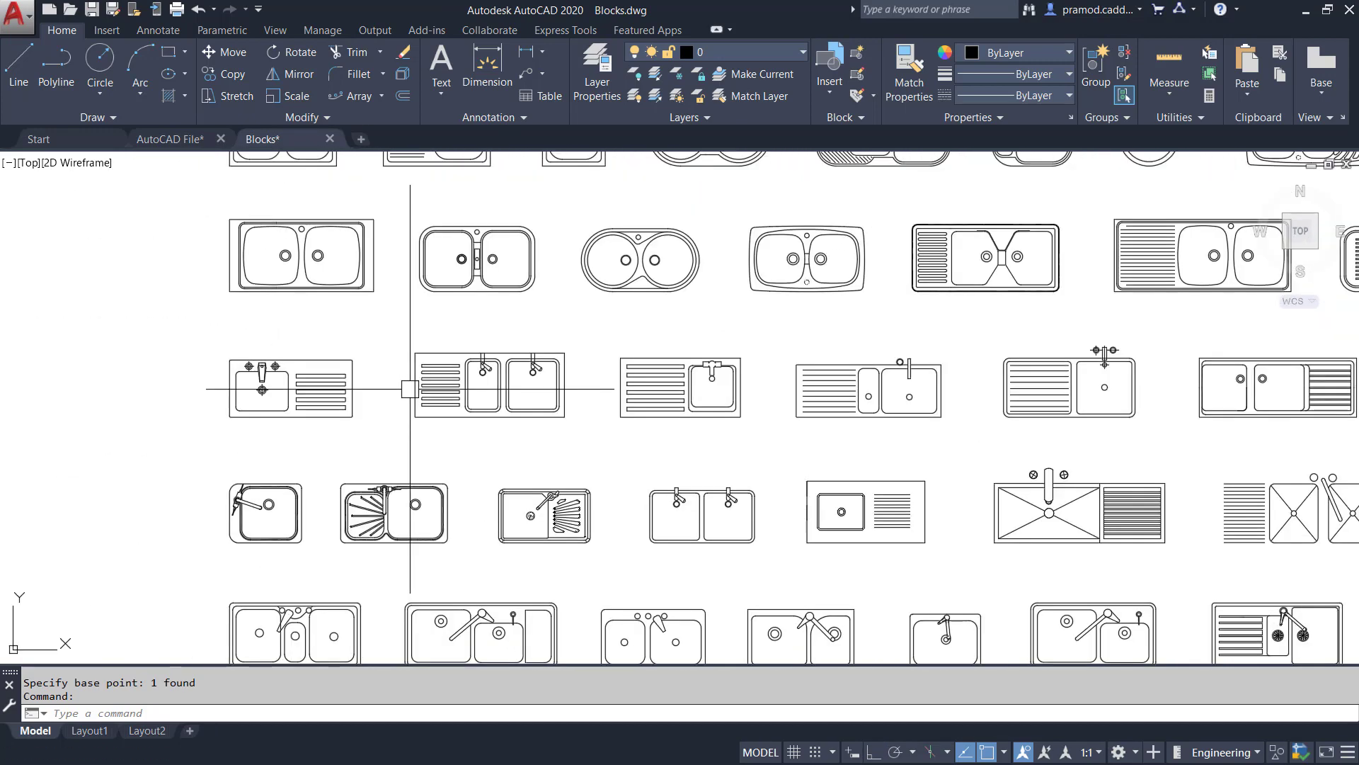
click(889, 364)
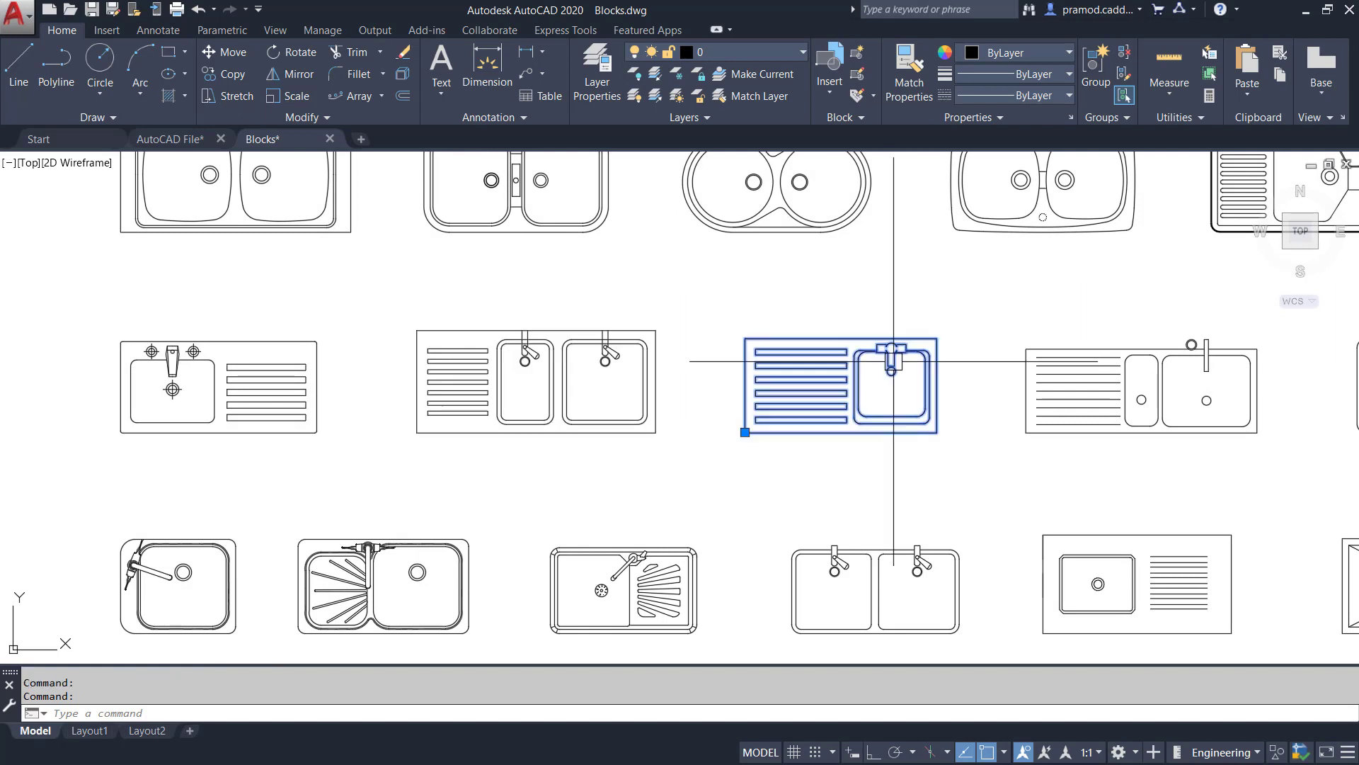
middle_drag(889, 363, 605, 358)
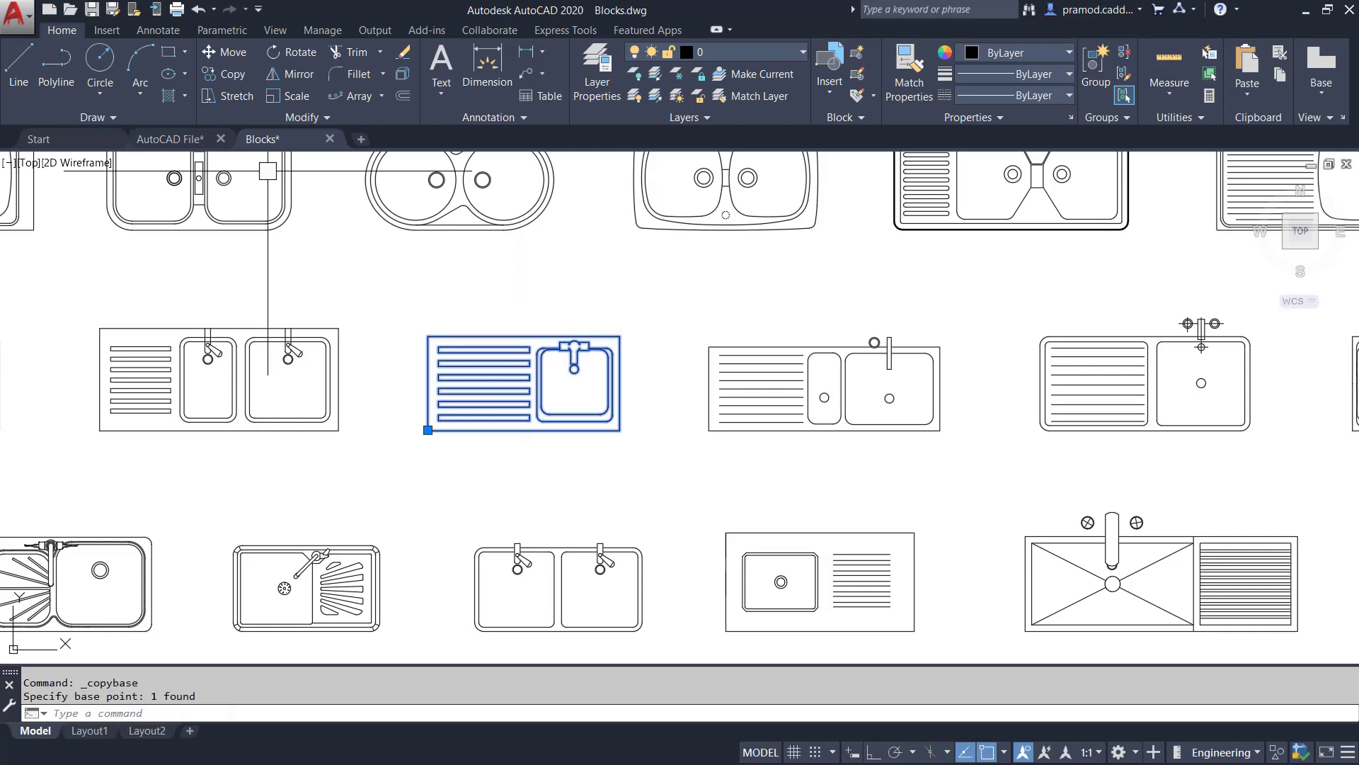
Paste the copied sink into the AutoCAD File drawing, on the upper kitchen counter between the window and the inner wall
click(170, 139)
key(ctrl+v)
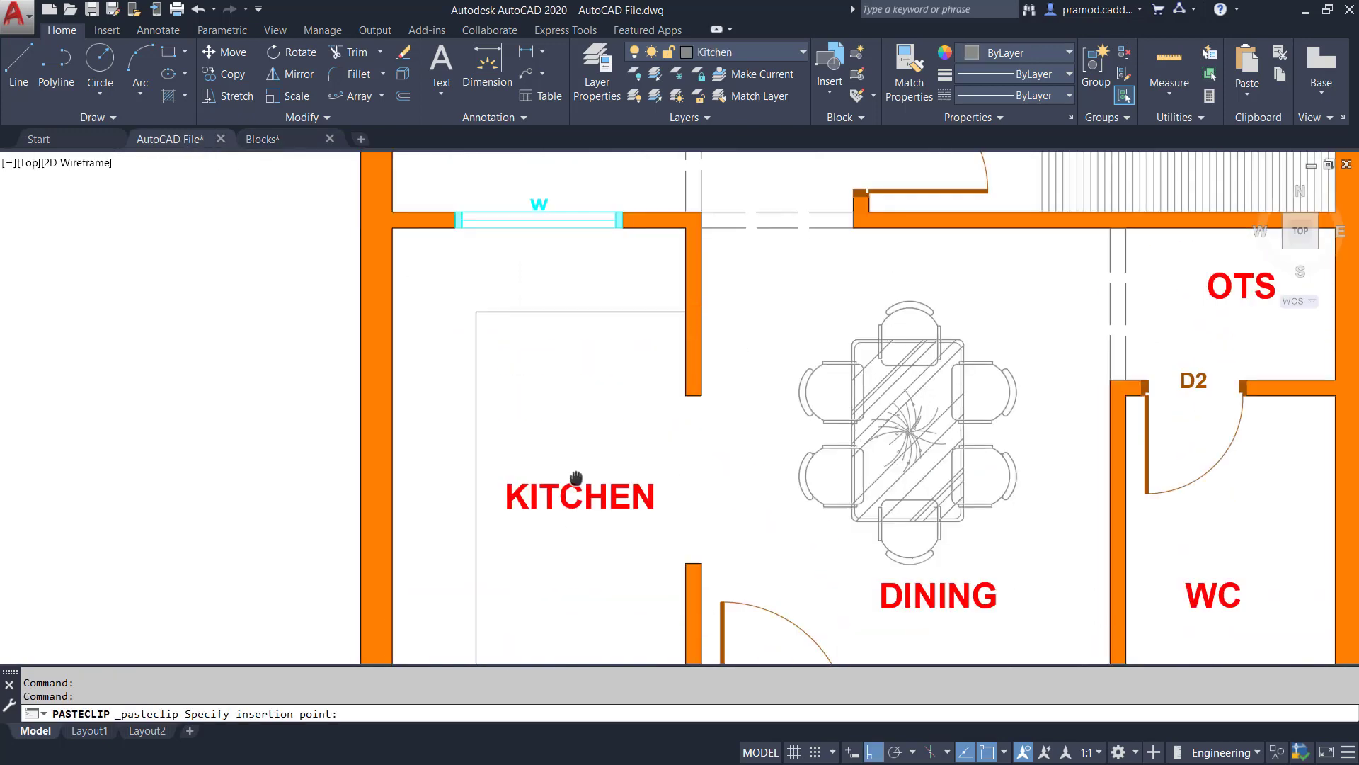
middle_drag(575, 478, 580, 497)
scroll(621, 281, up, 4)
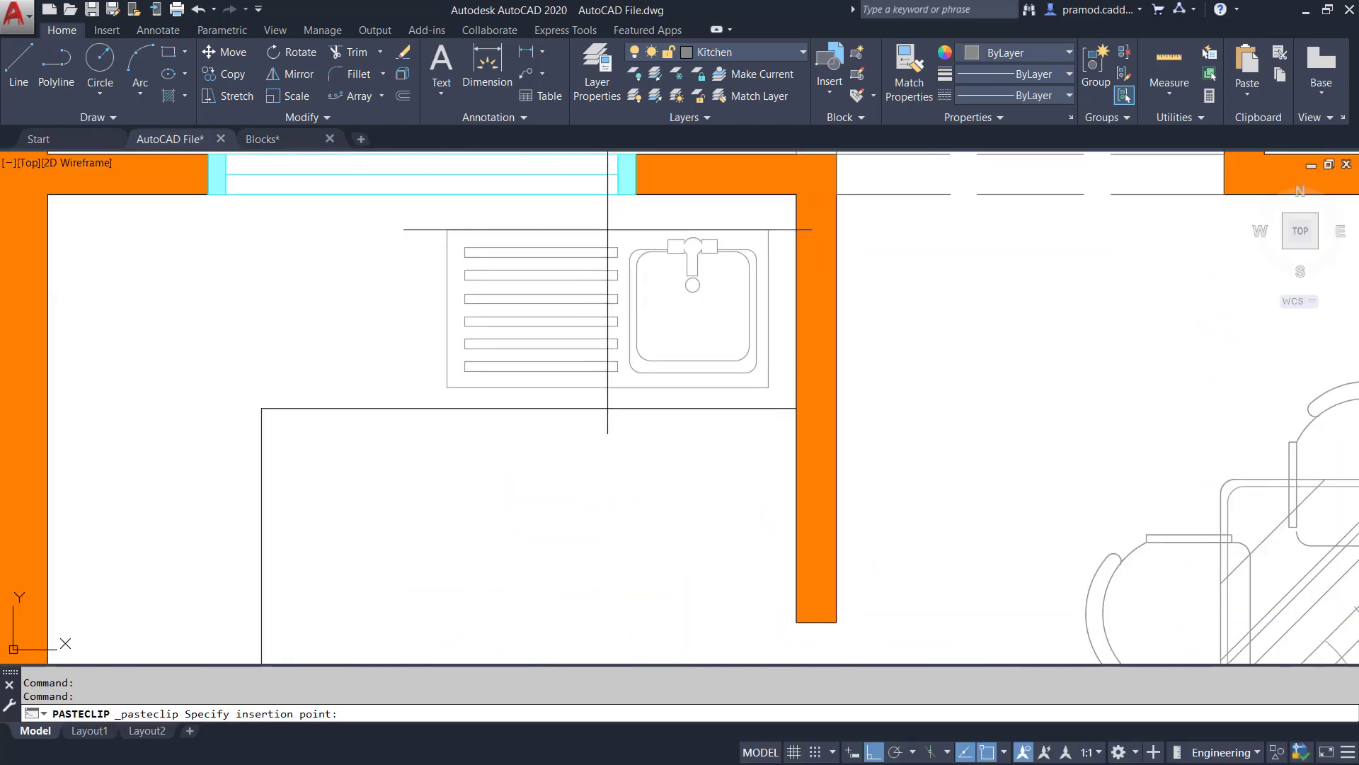
key(Escape)
scroll(569, 305, down, 2)
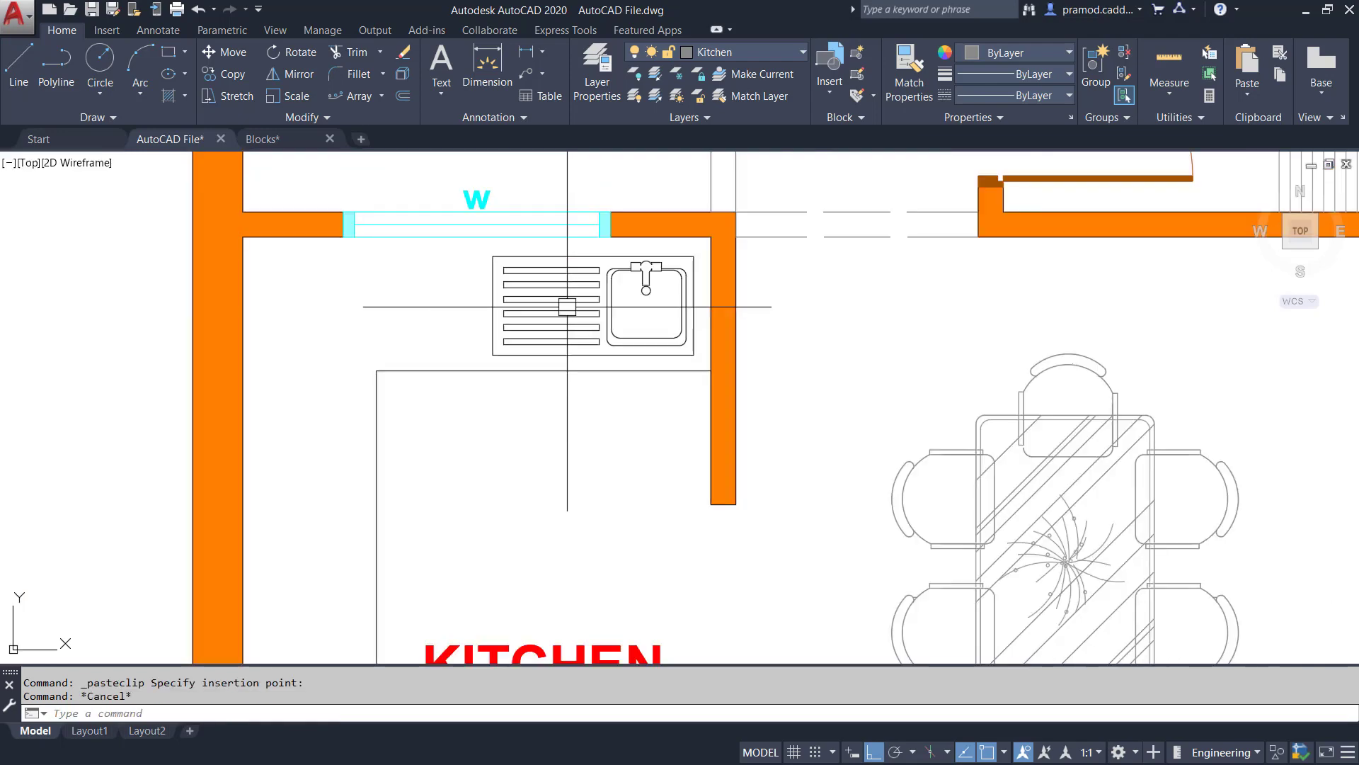
Switch to the Blocks drawing and copy the rounded cooktop with two large burners and one small one, based at its back edge's midpoint
scroll(567, 306, down, 3)
middle_drag(603, 406, 614, 355)
click(301, 142)
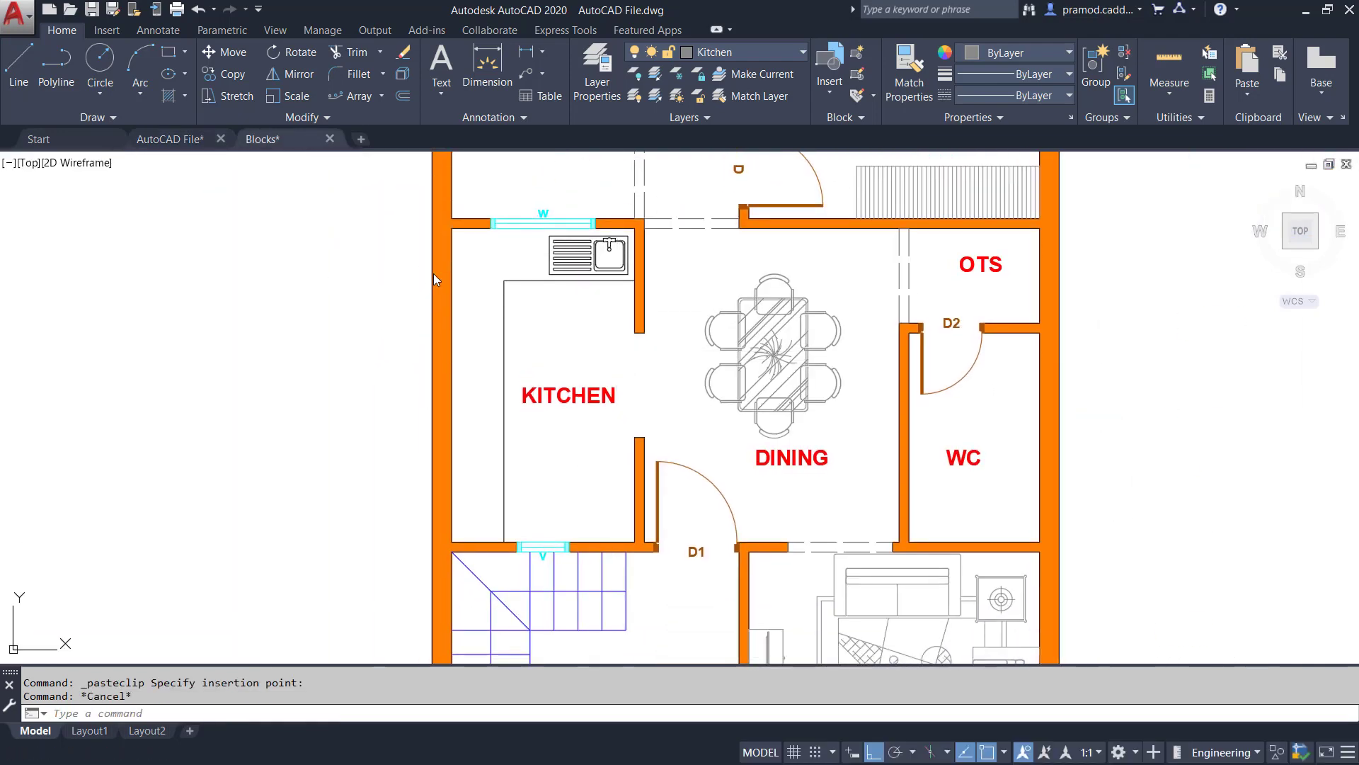
scroll(489, 315, down, 9)
middle_drag(564, 489, 557, 358)
scroll(557, 364, up, 4)
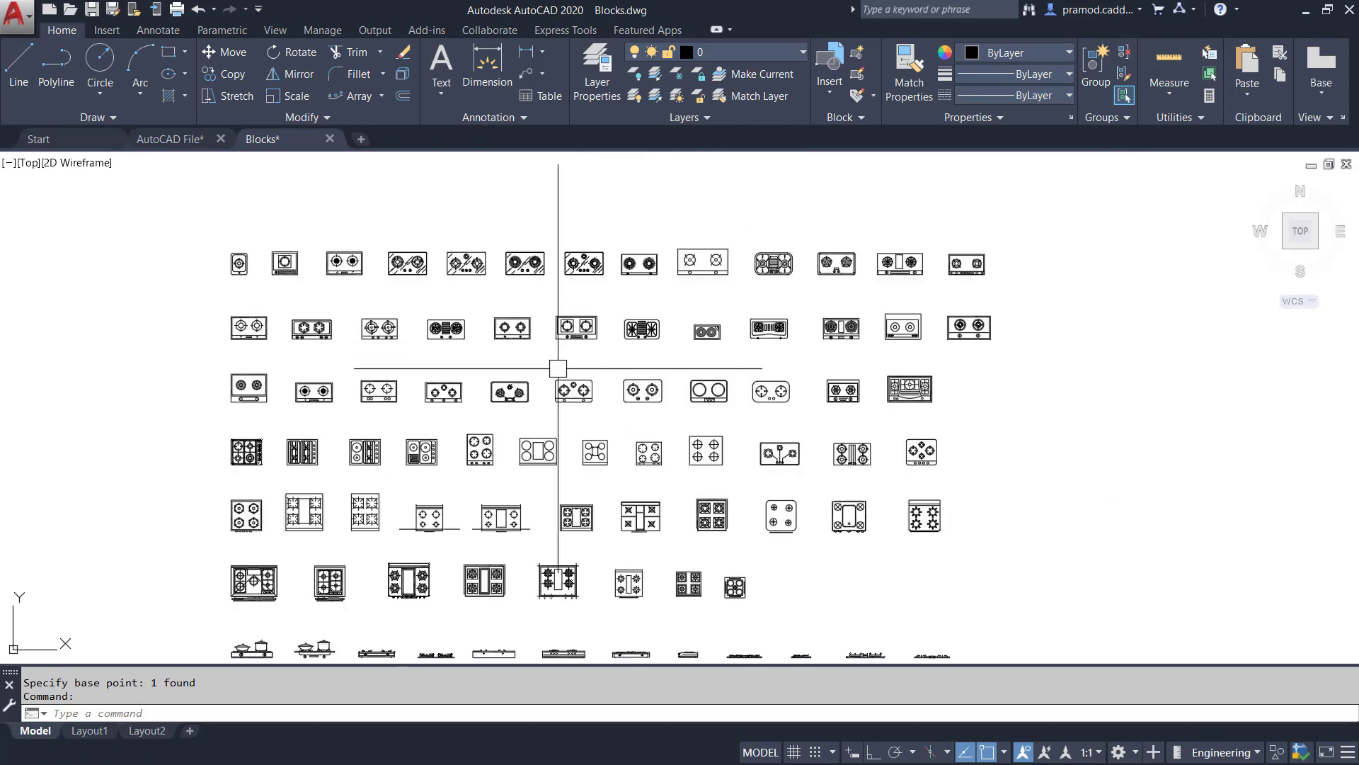
scroll(558, 368, up, 4)
middle_drag(634, 291, 749, 222)
mouse_move(351, 390)
middle_down()
mouse_move(715, 276)
mouse_move(731, 389)
mouse_move(662, 490)
mouse_move(579, 516)
mouse_move(434, 531)
middle_up()
scroll(522, 546, up, 3)
scroll(794, 492, up, 4)
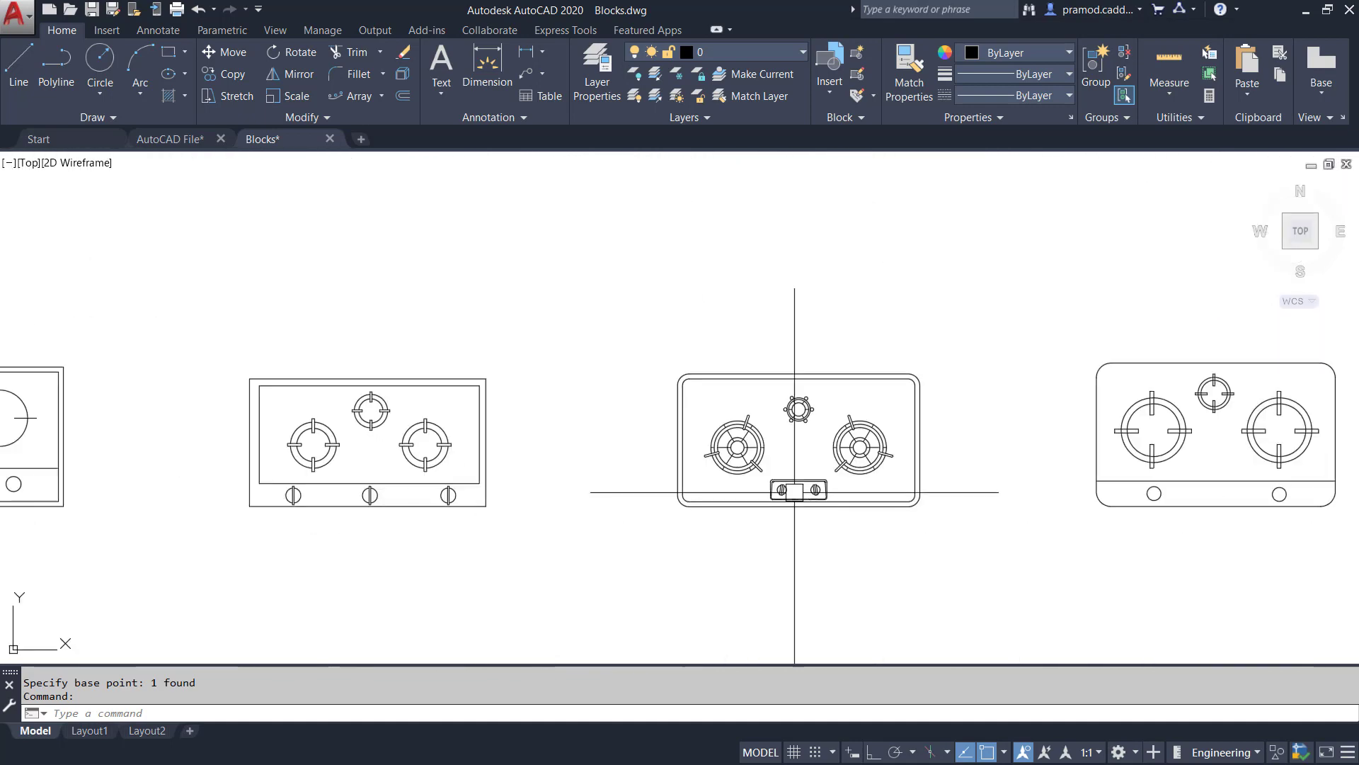
click(795, 490)
key(ctrl+shift+c)
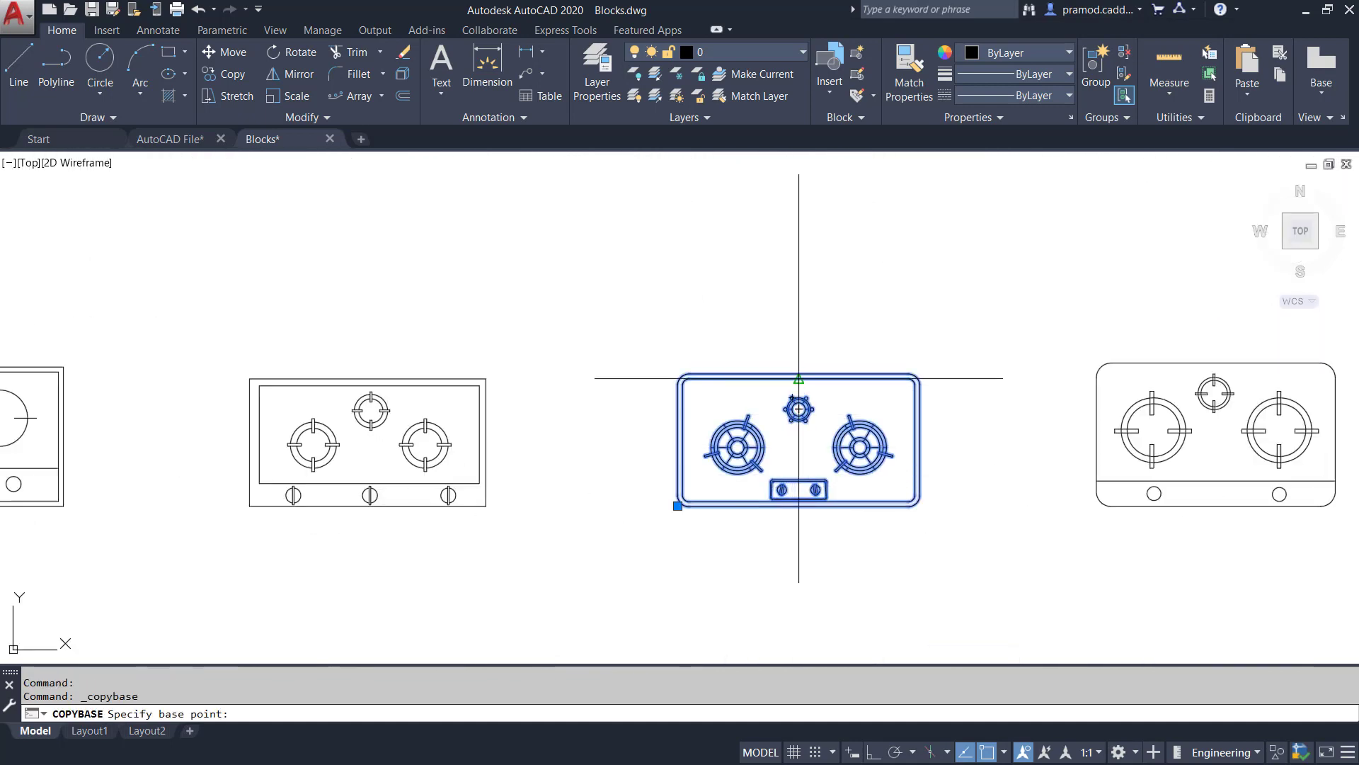
click(799, 373)
Paste the copied cooktop into the AutoCAD File drawing, over the counter along the kitchen's outer wall beside the KITCHEN label
click(192, 134)
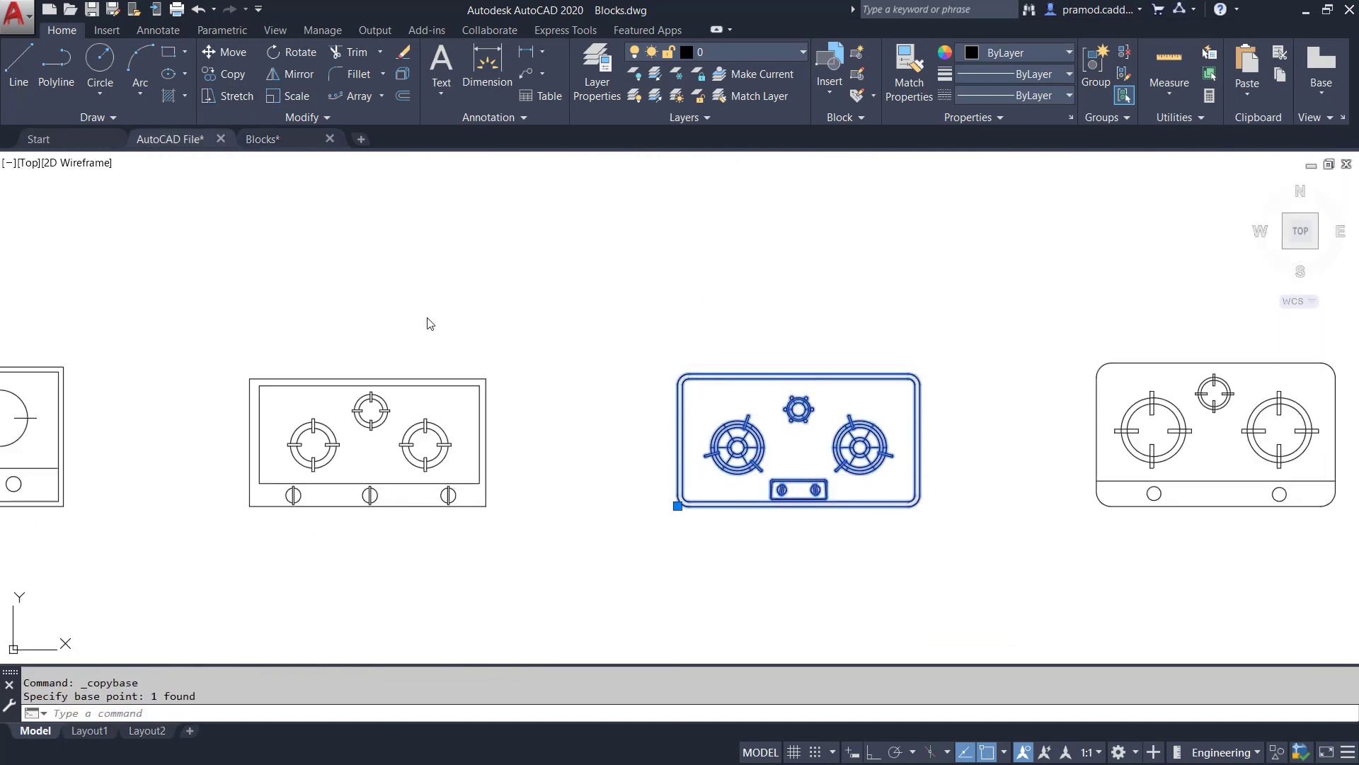
key(ctrl+v)
scroll(499, 441, up, 4)
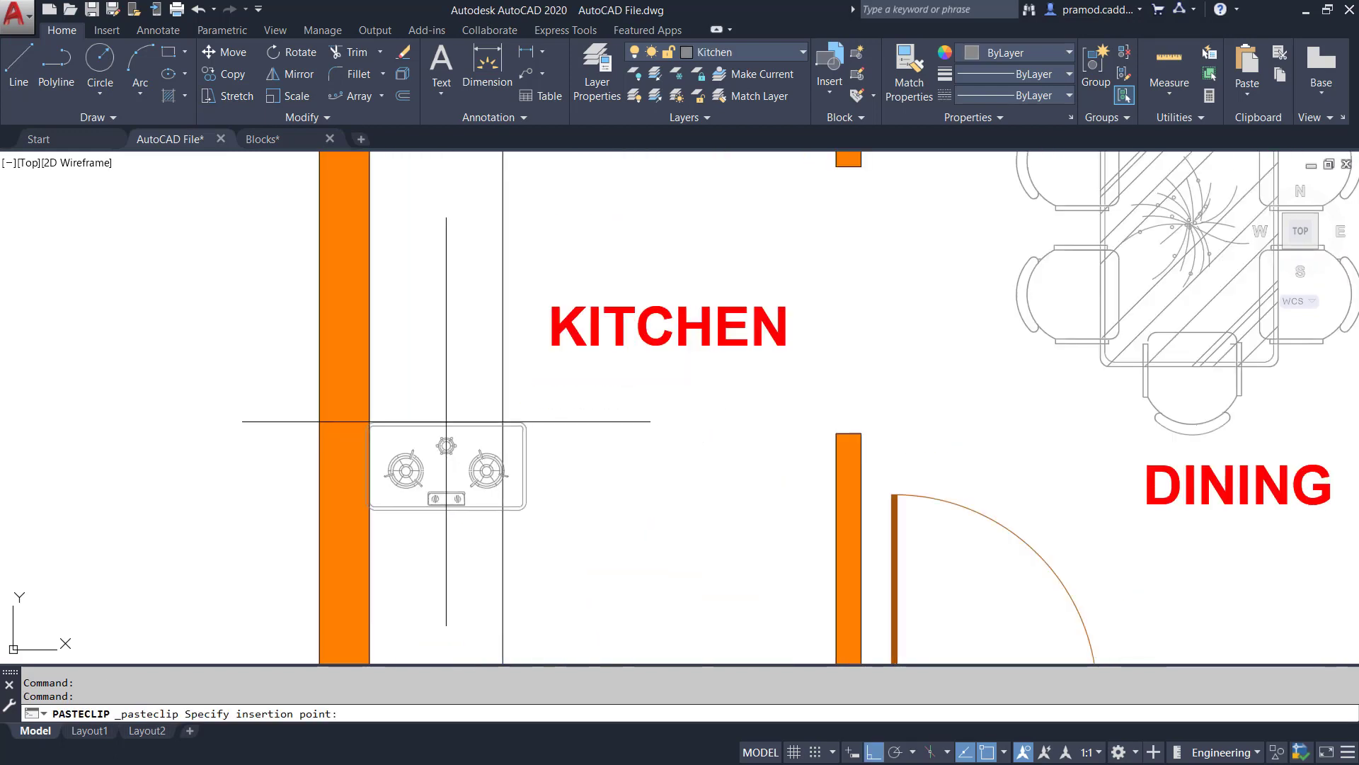
click(449, 410)
Rotate the pasted cooktop 90° about the midpoint of its back edge so its knobs face into the kitchen
click(453, 409)
text(ro)
key(Return)
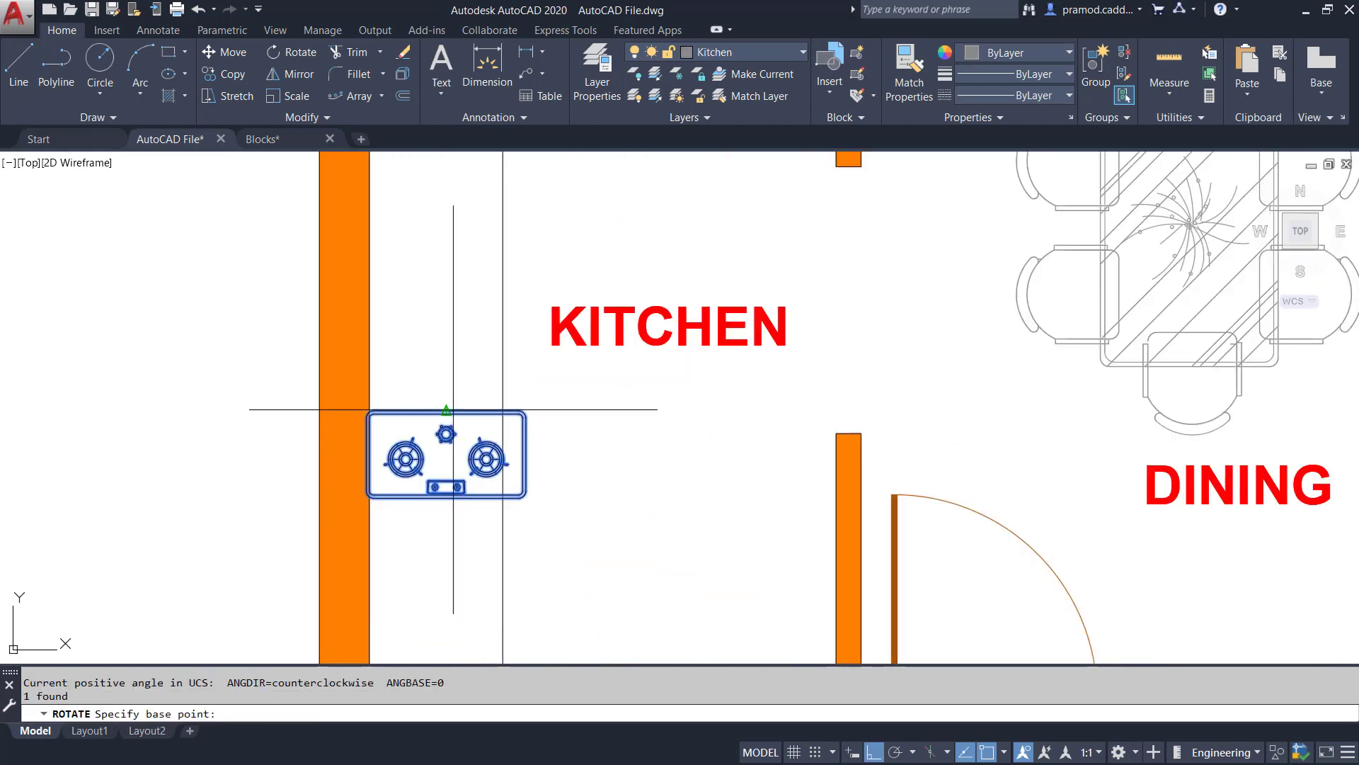
click(446, 409)
key(Return)
Move the rotated cooktop straight left so it lies fully on the outer-wall counter
text(m)
key(Return)
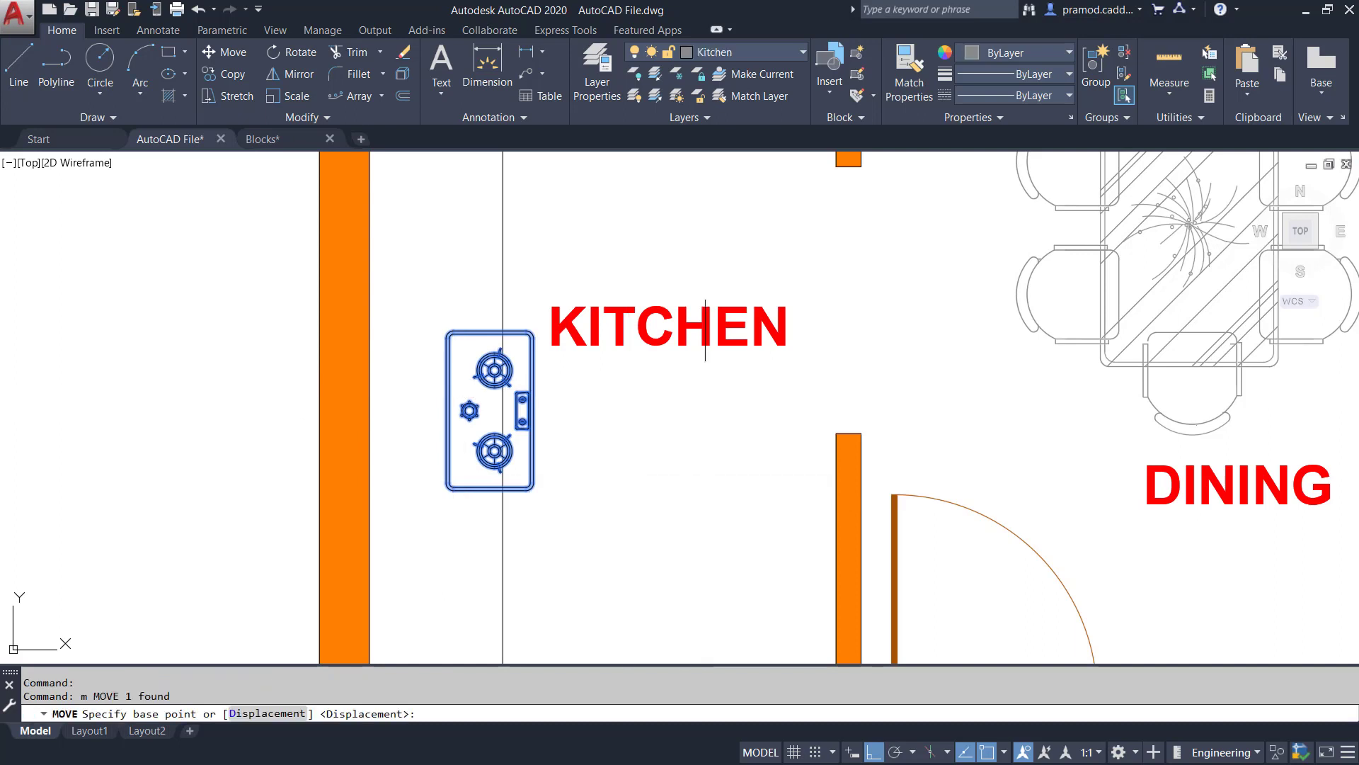
click(703, 501)
click(646, 502)
key(Escape)
Move the cooktop straight up along the outer-wall counter, to about the height of the KITCHEN label
scroll(615, 482, down, 4)
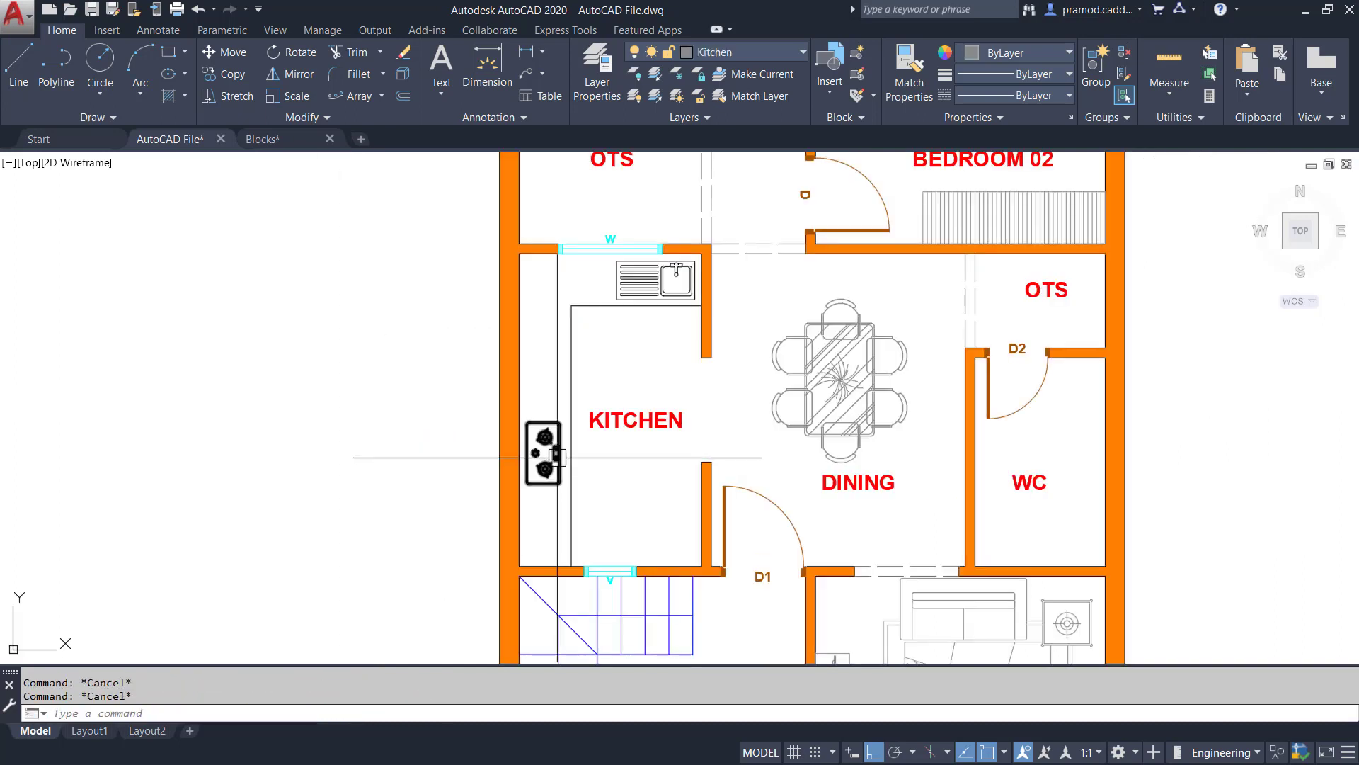
click(545, 456)
scroll(545, 457, up, 2)
text(m)
key(Return)
click(745, 520)
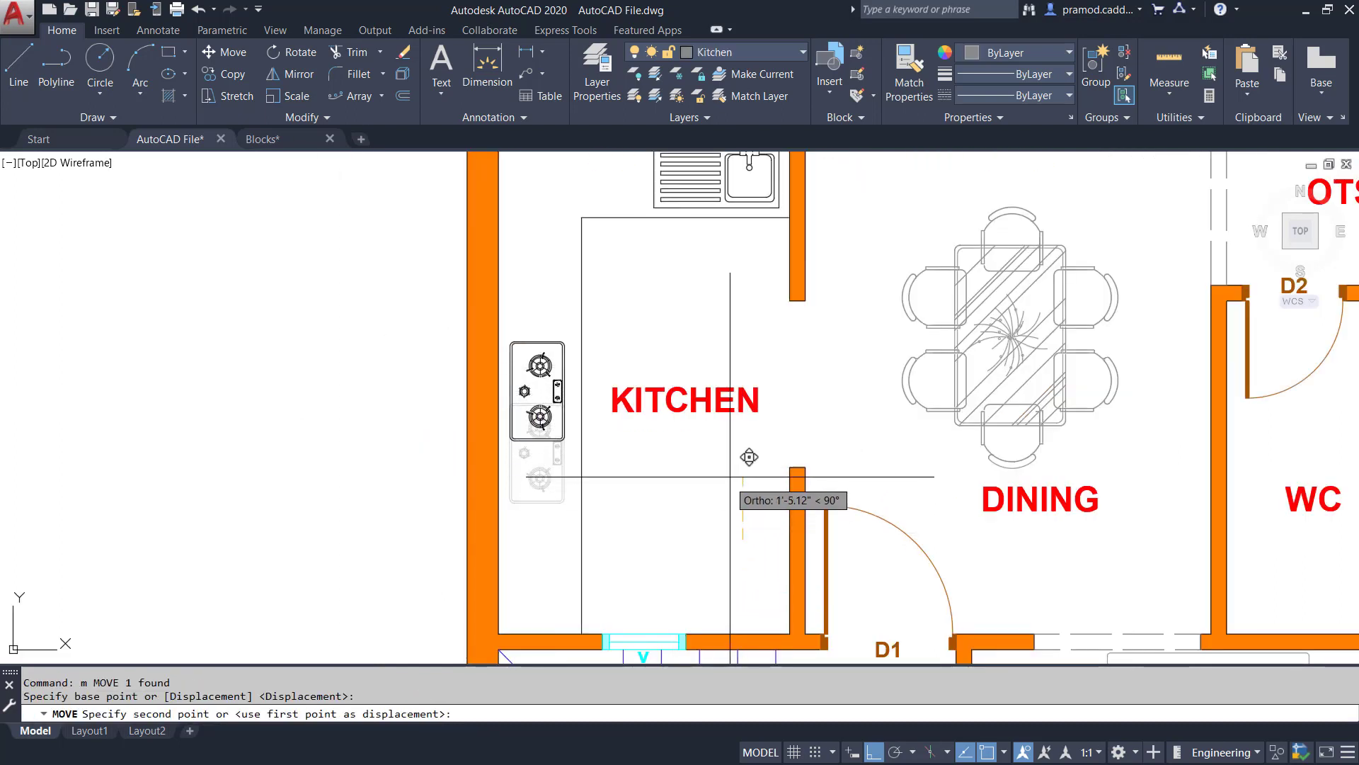
click(746, 455)
key(Escape)
key(Escape)
Shift the cooktop slightly down along the outer-wall counter
scroll(551, 400, up, 2)
click(551, 405)
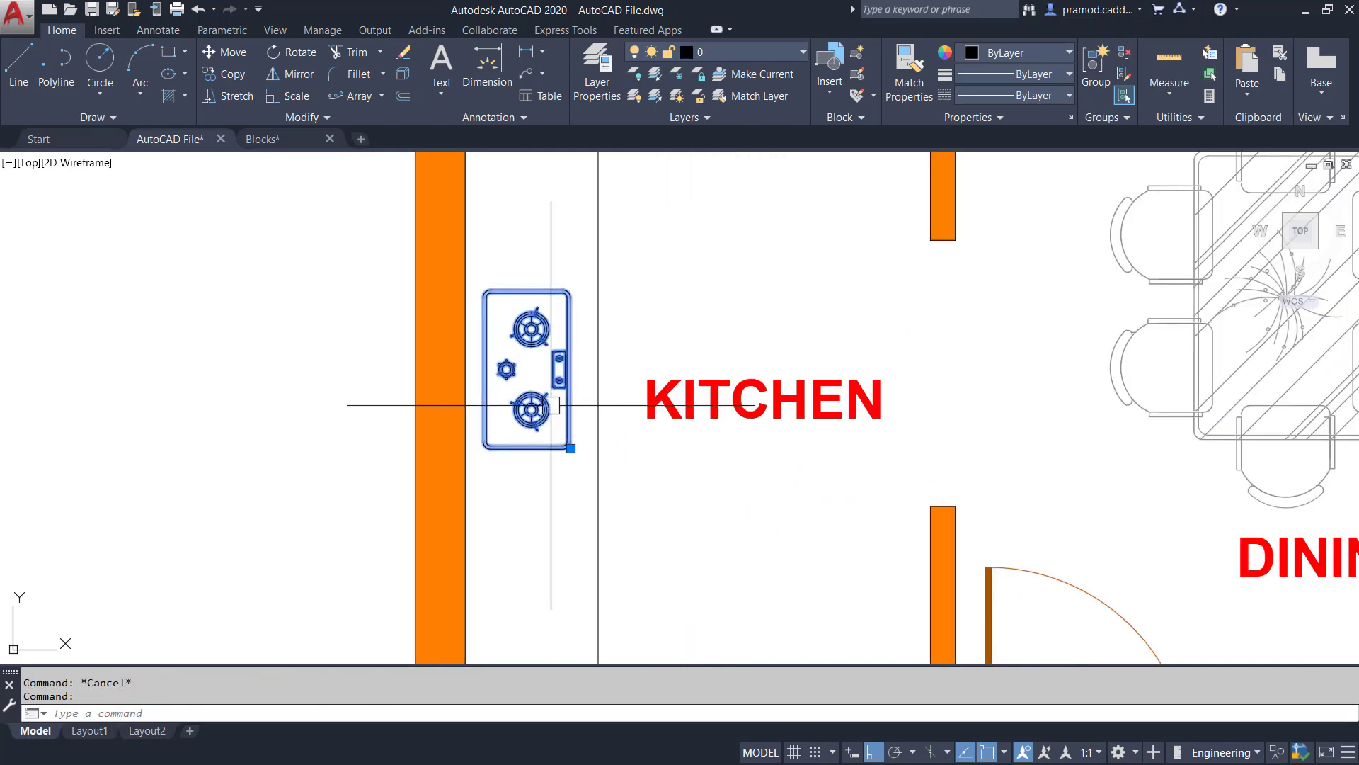
key(Return)
key(Escape)
click(540, 436)
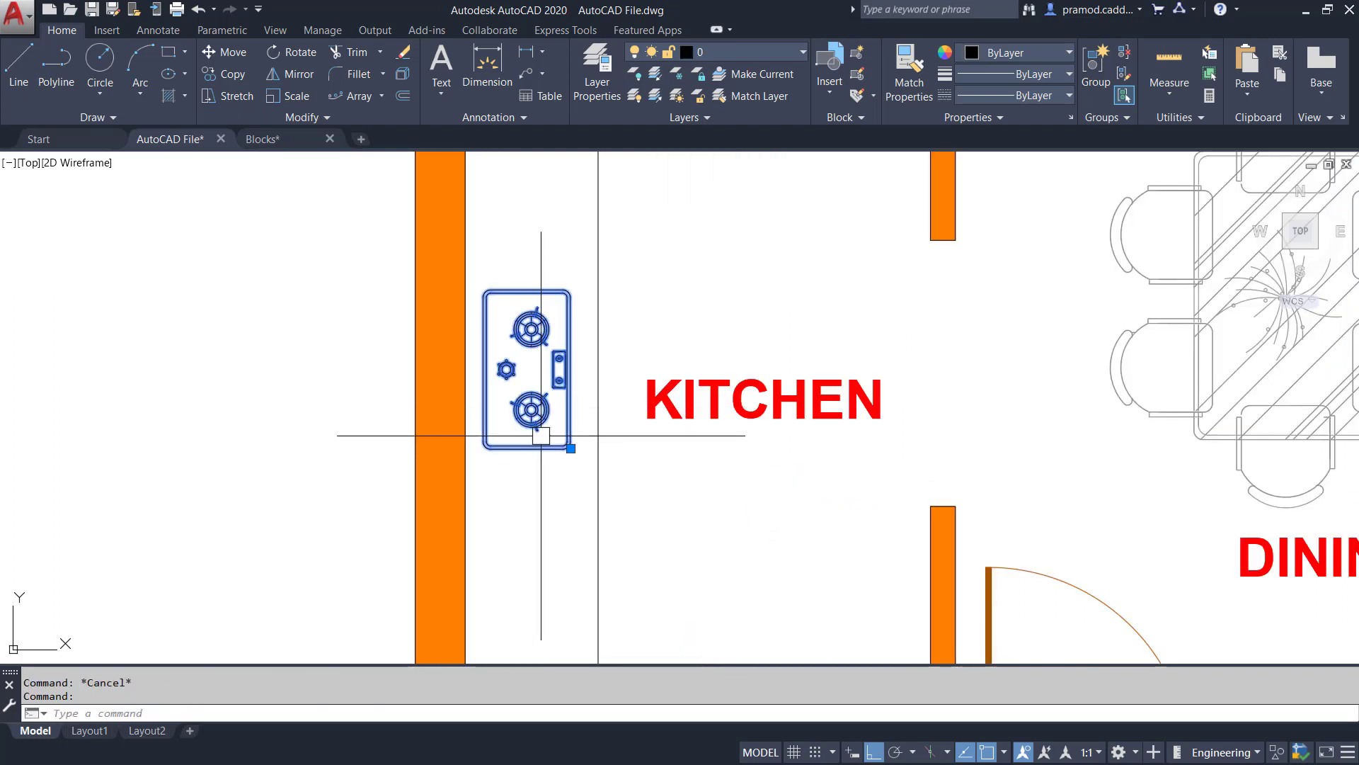
key(Return)
click(541, 467)
click(542, 479)
key(Escape)
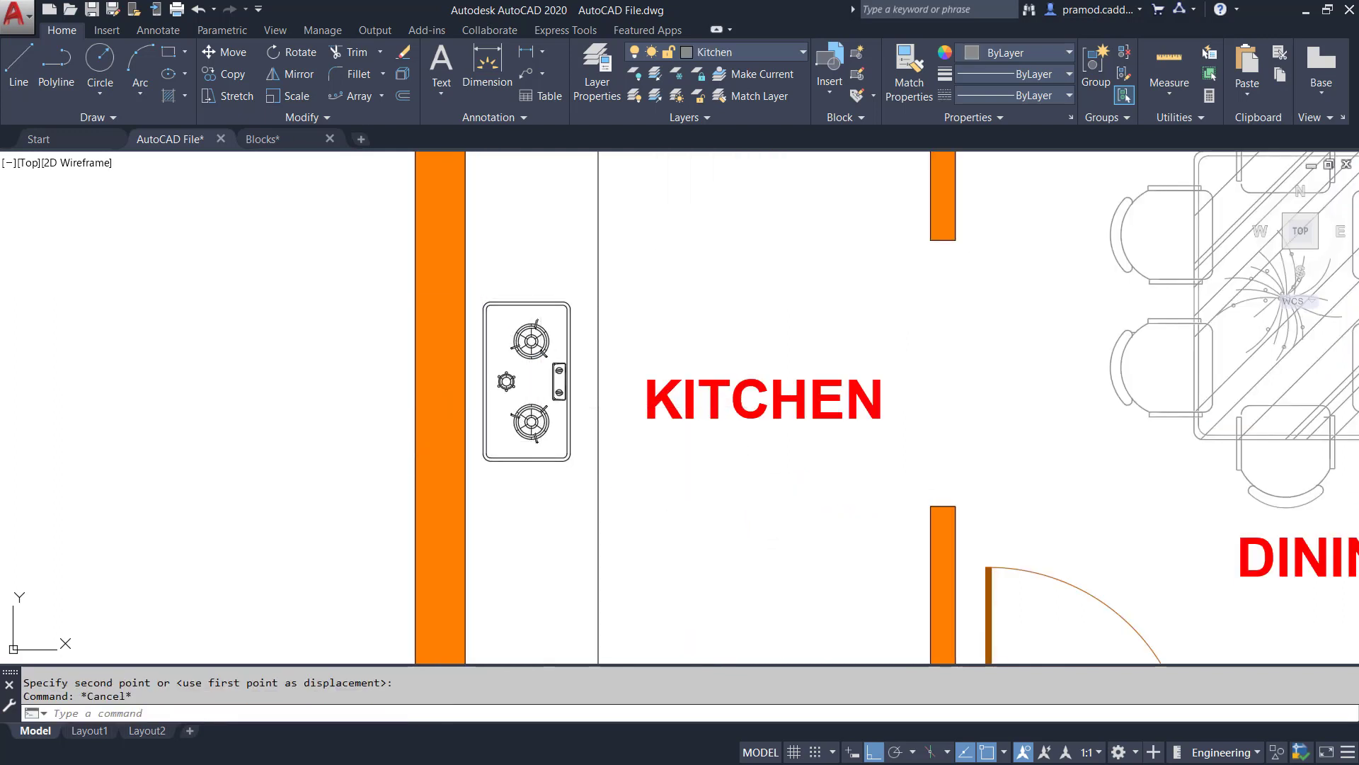
key(Escape)
Look through the rows of cooktop symbols in the Blocks drawing for further kitchen fittings
click(295, 140)
scroll(701, 384, down, 8)
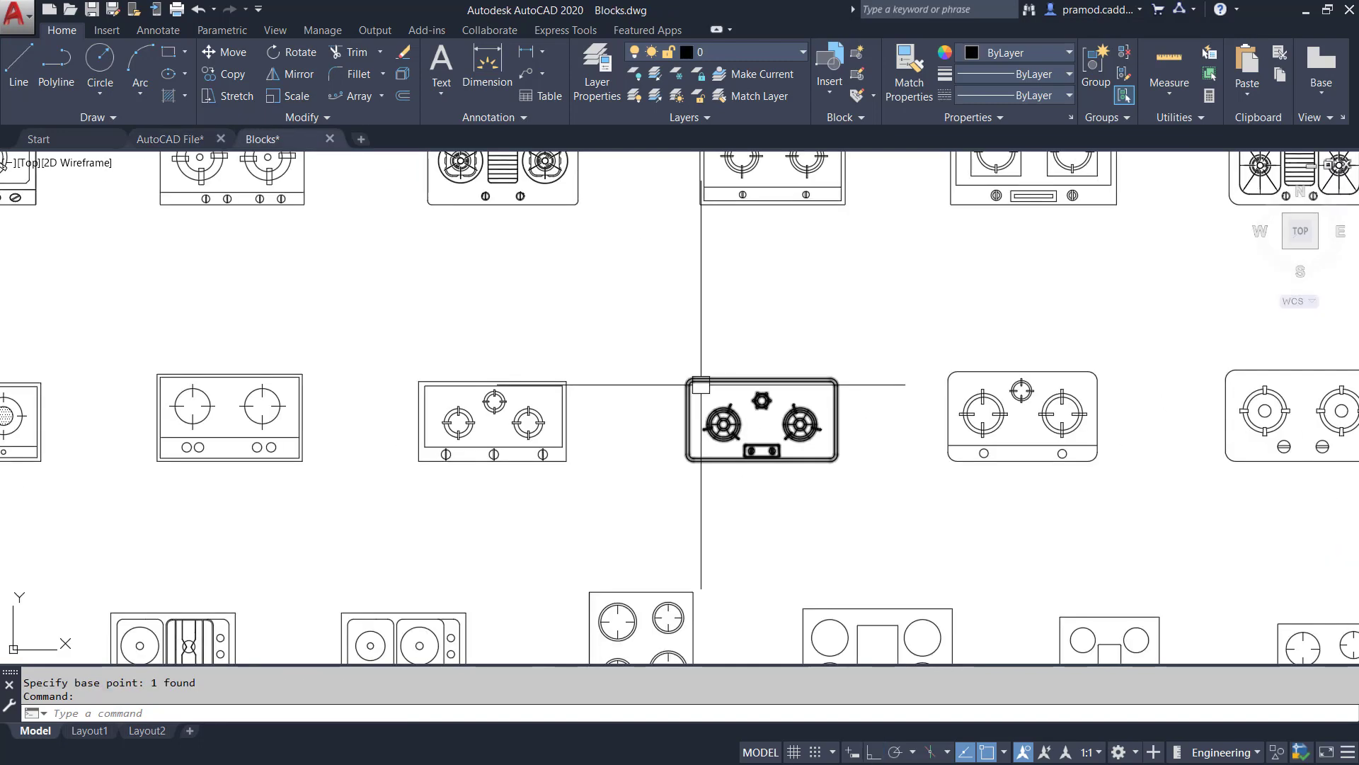
middle_drag(743, 431, 741, 164)
scroll(708, 469, up, 6)
scroll(707, 456, down, 4)
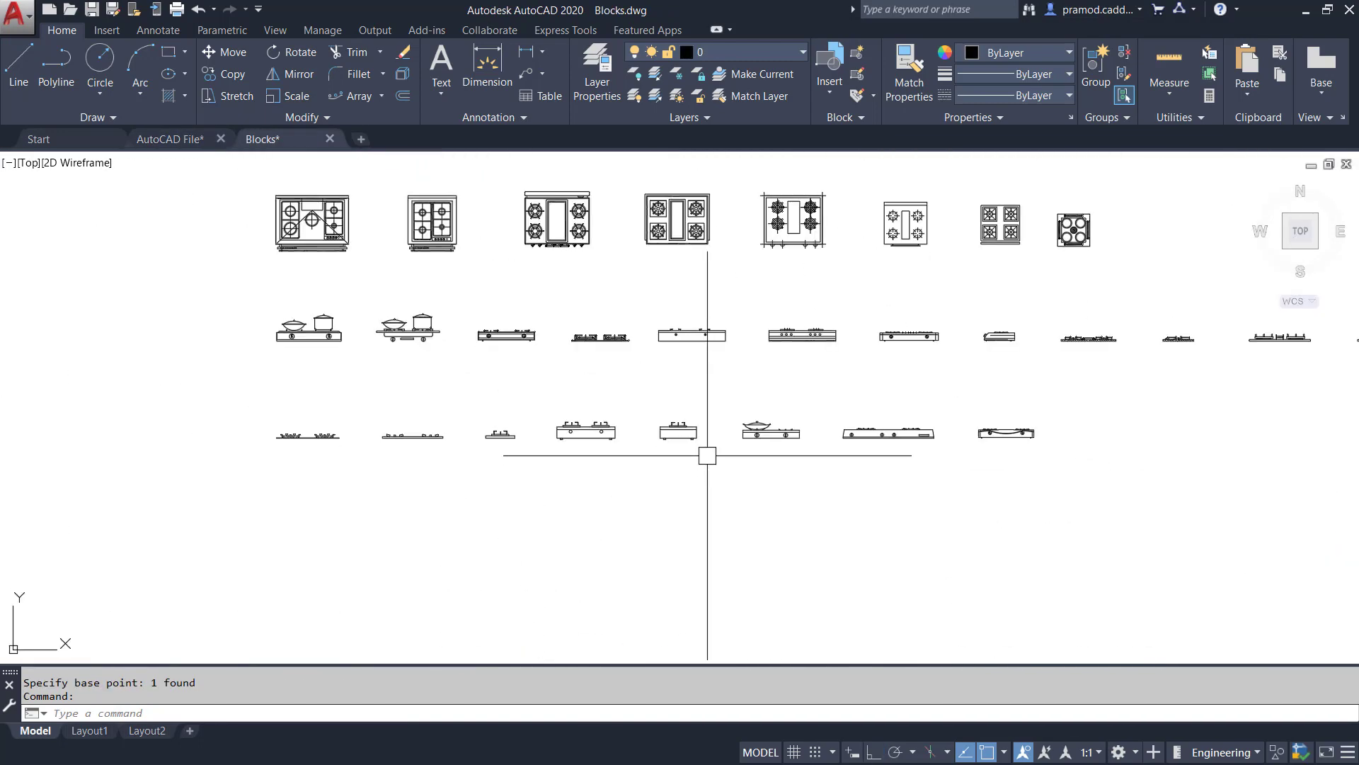
middle_drag(647, 390, 647, 399)
scroll(464, 443, up, 4)
scroll(895, 416, down, 4)
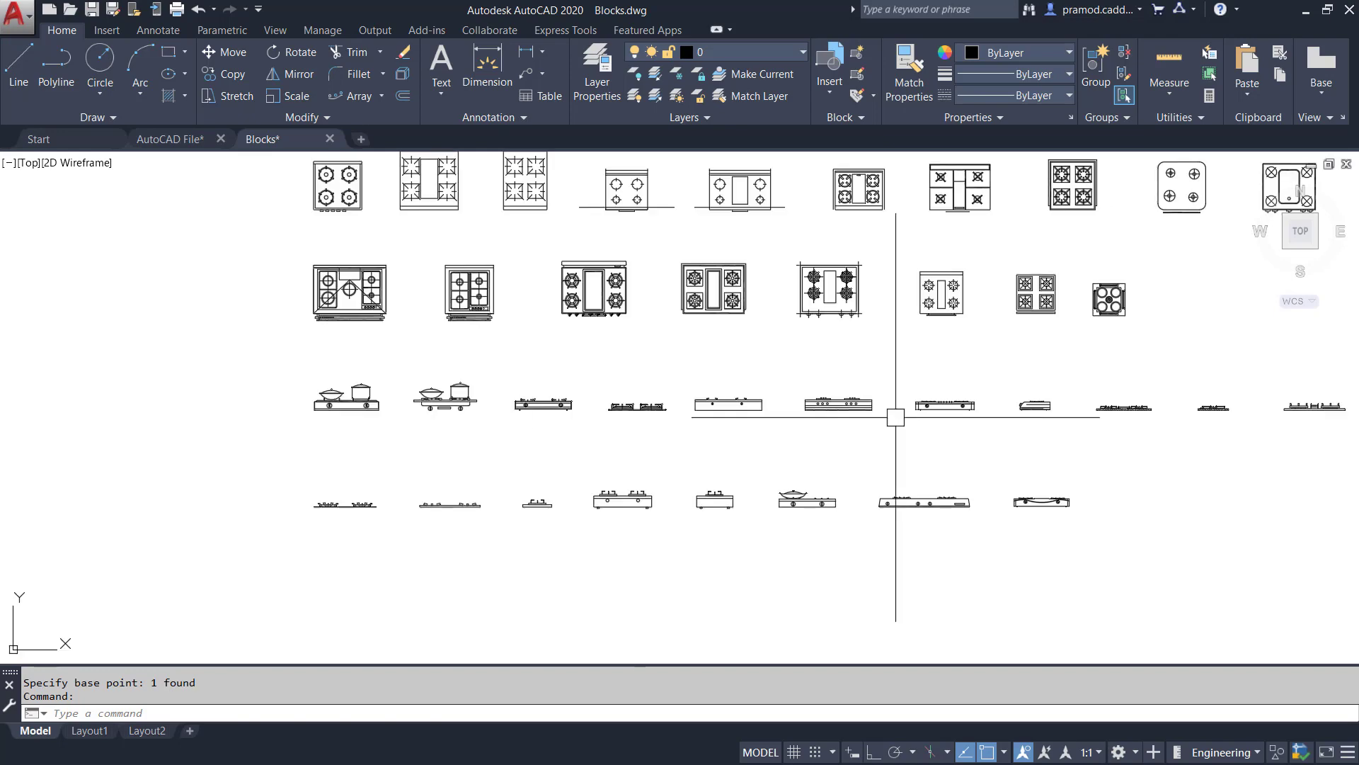
middle_drag(895, 416, 840, 473)
scroll(721, 381, up, 2)
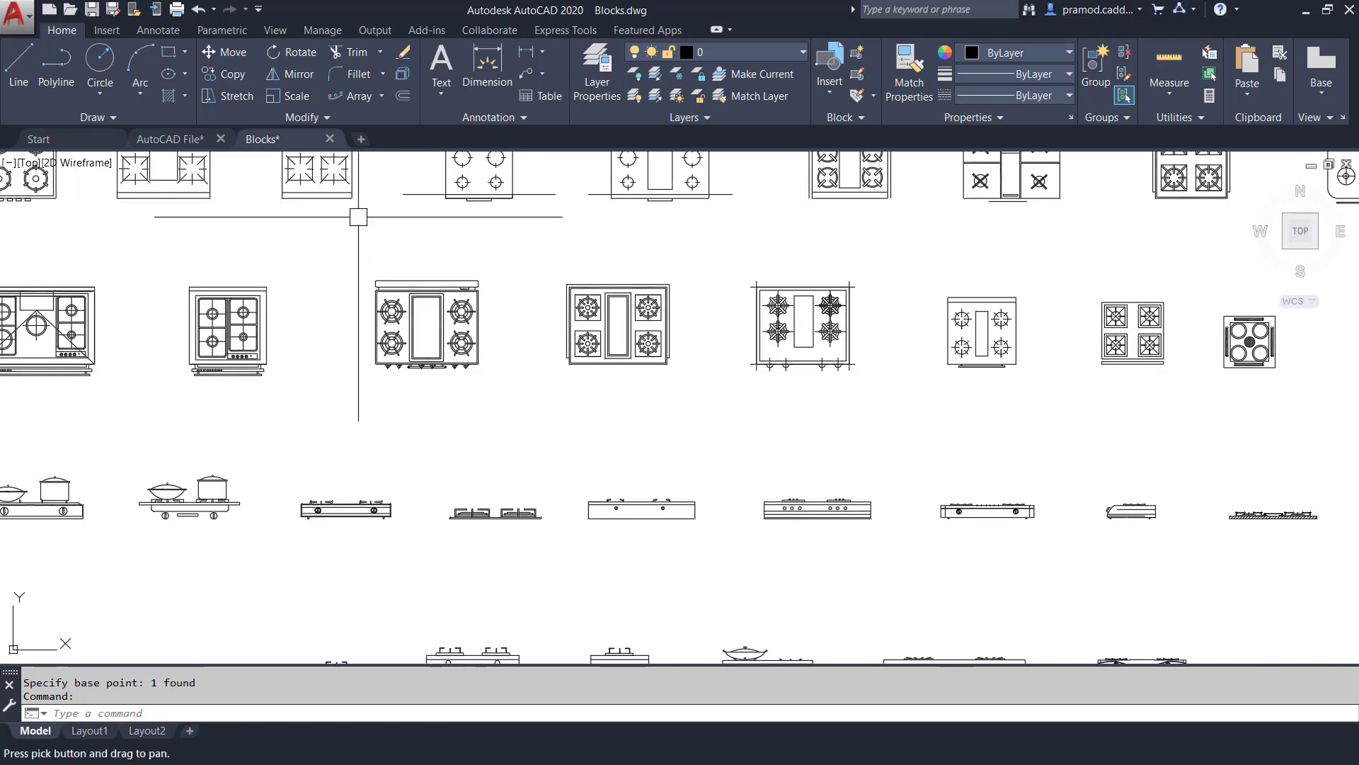
Return to the AutoCAD File drawing and assign the sink, the counter lines and the cooktop to the Kitchen layer
click(173, 139)
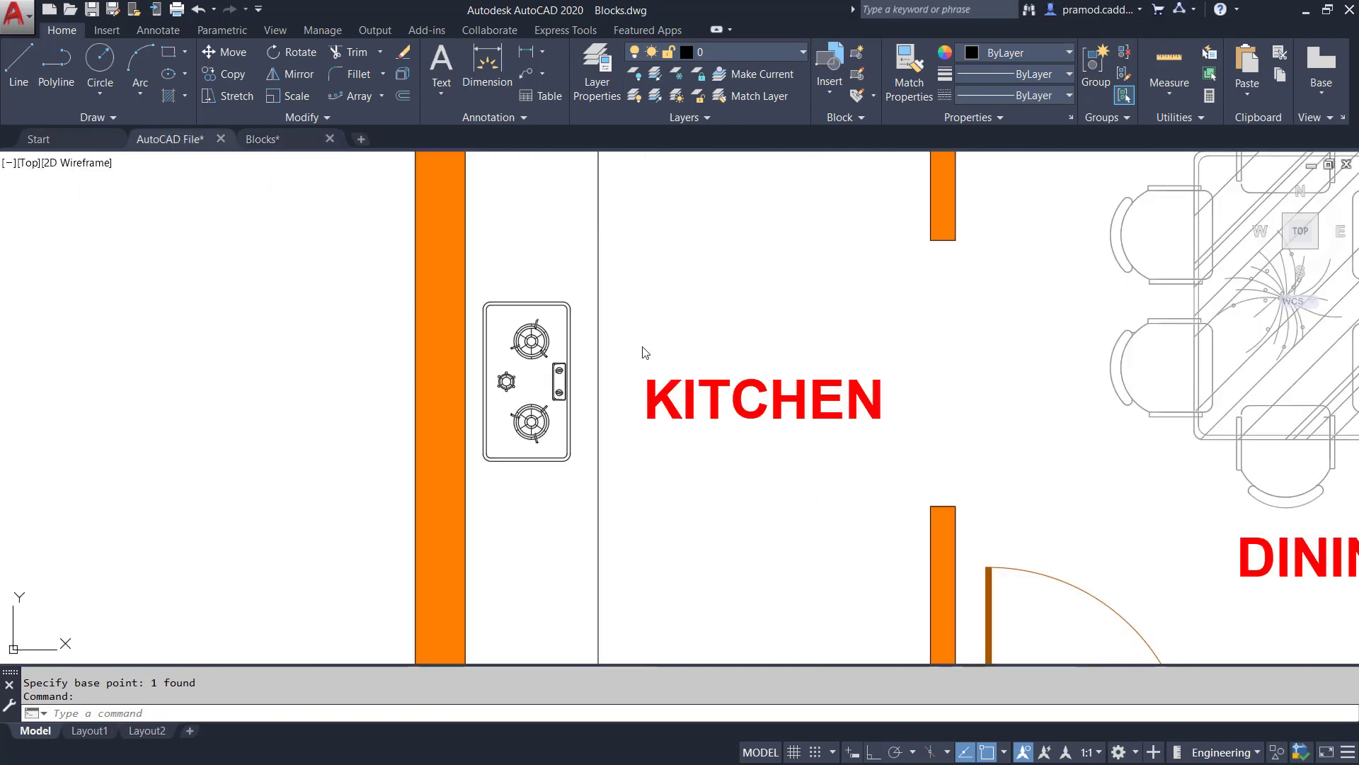
scroll(625, 394, down, 4)
middle_drag(625, 395, 597, 407)
key(Escape)
key(Escape)
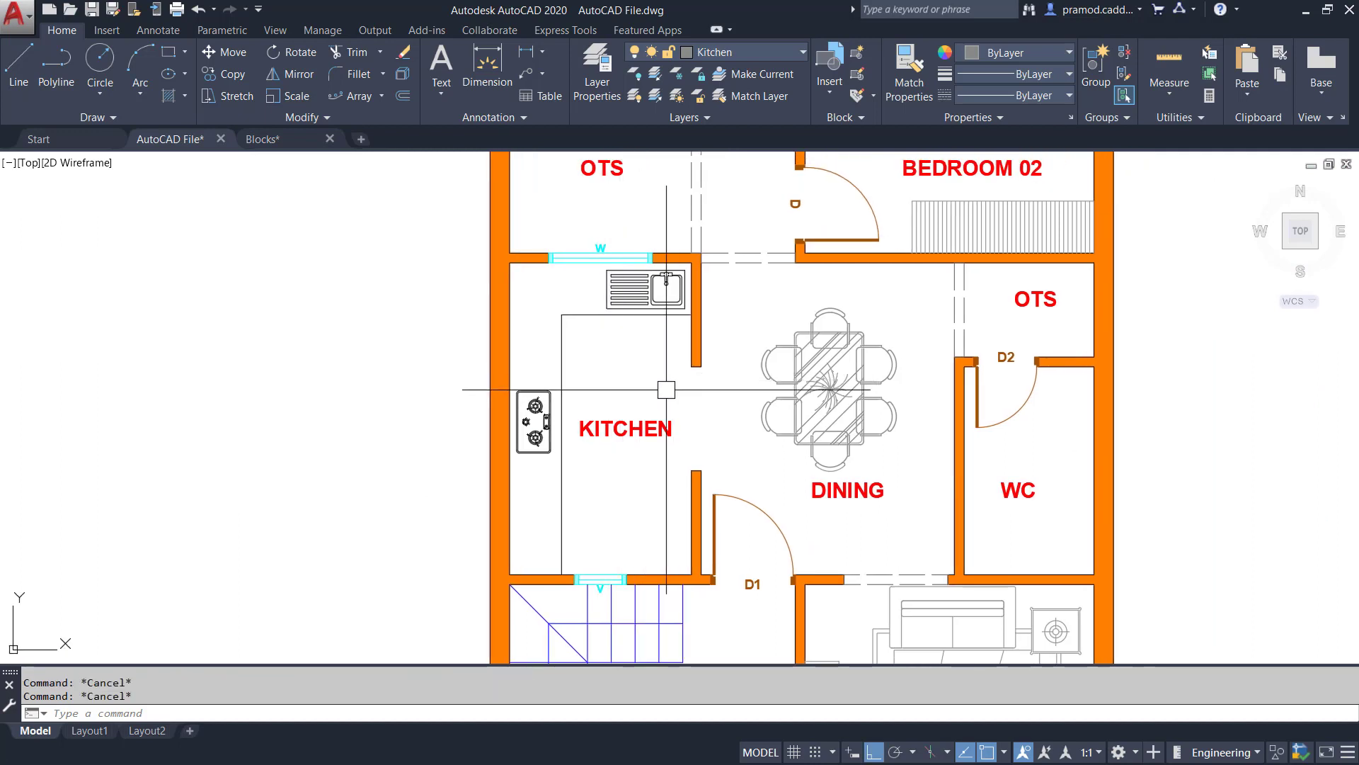
click(666, 389)
click(567, 283)
click(533, 400)
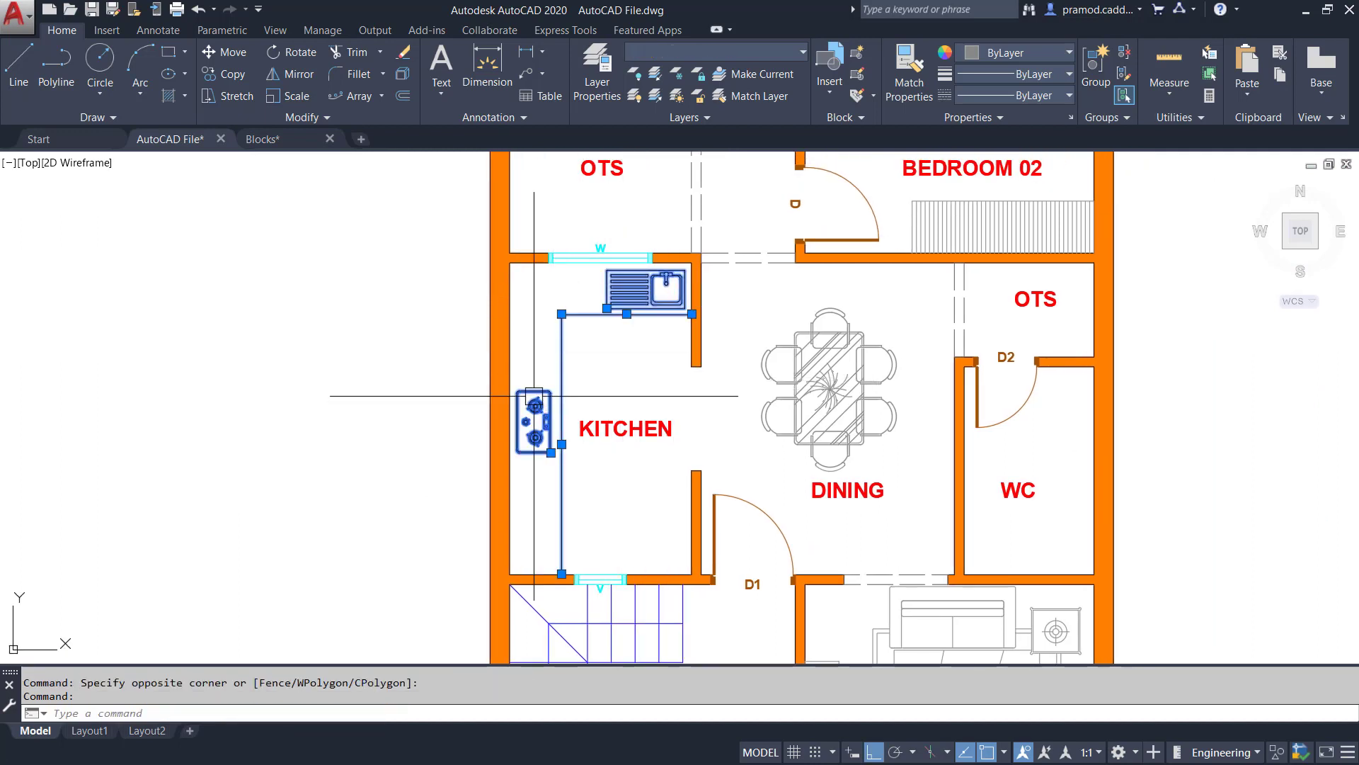
click(717, 48)
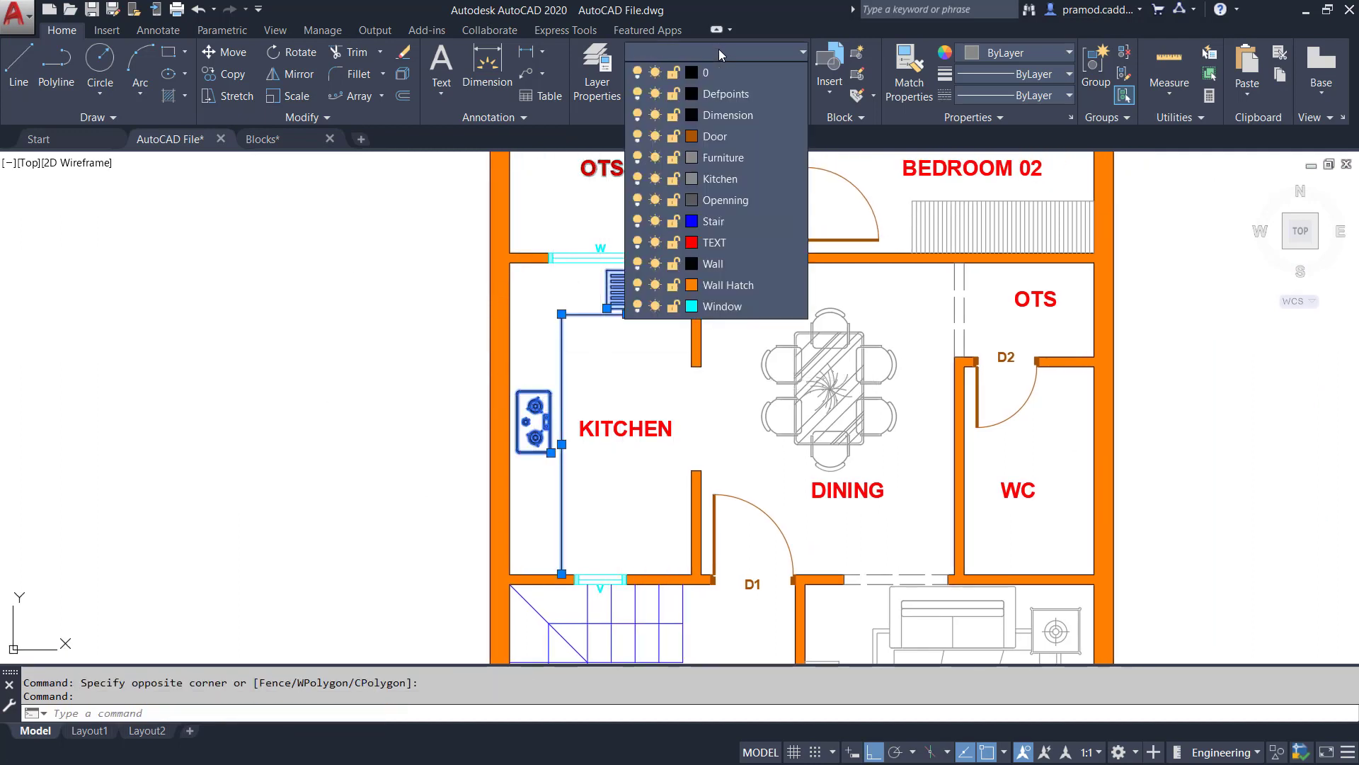
click(727, 179)
key(Escape)
key(Escape)
scroll(588, 370, up, 2)
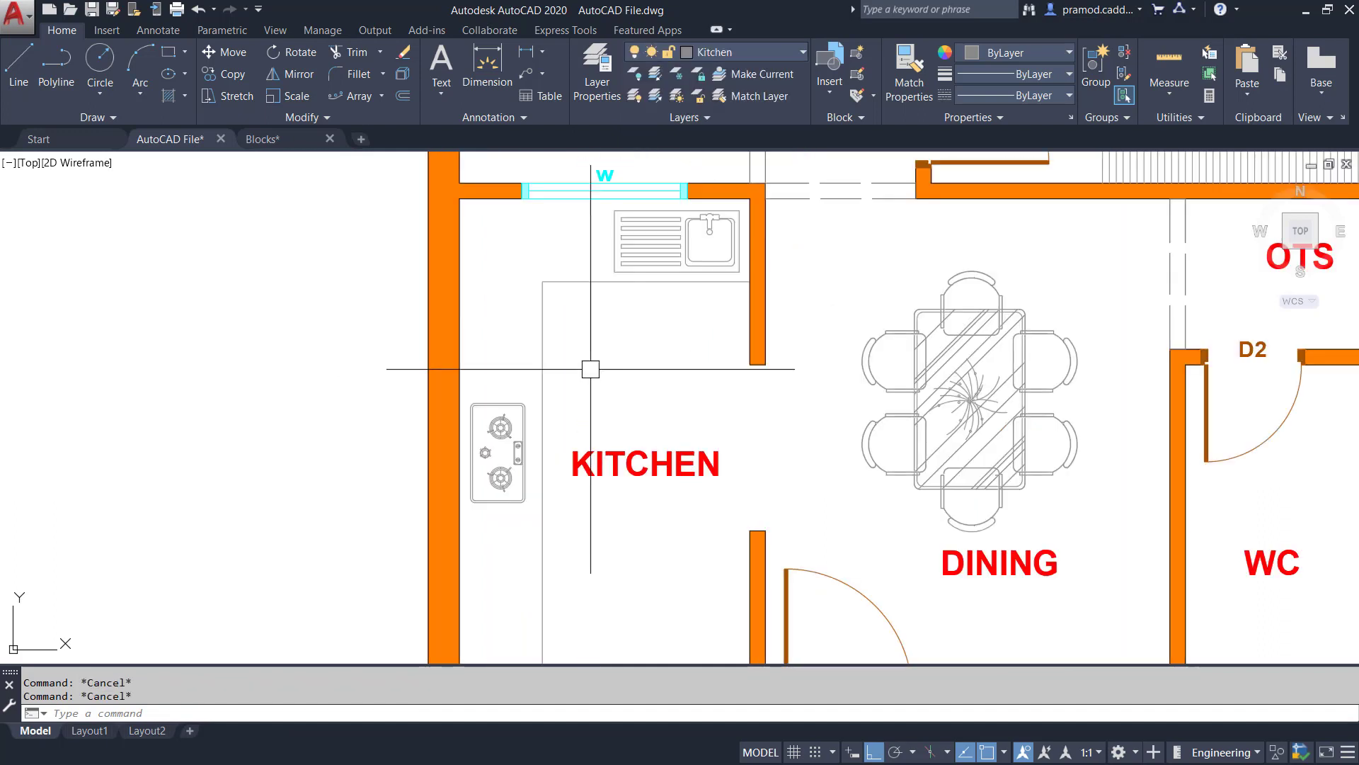
Hatch the L-shaped kitchen counter around the sink and cooktop with the ANSI31 pattern
scroll(599, 374, down, 2)
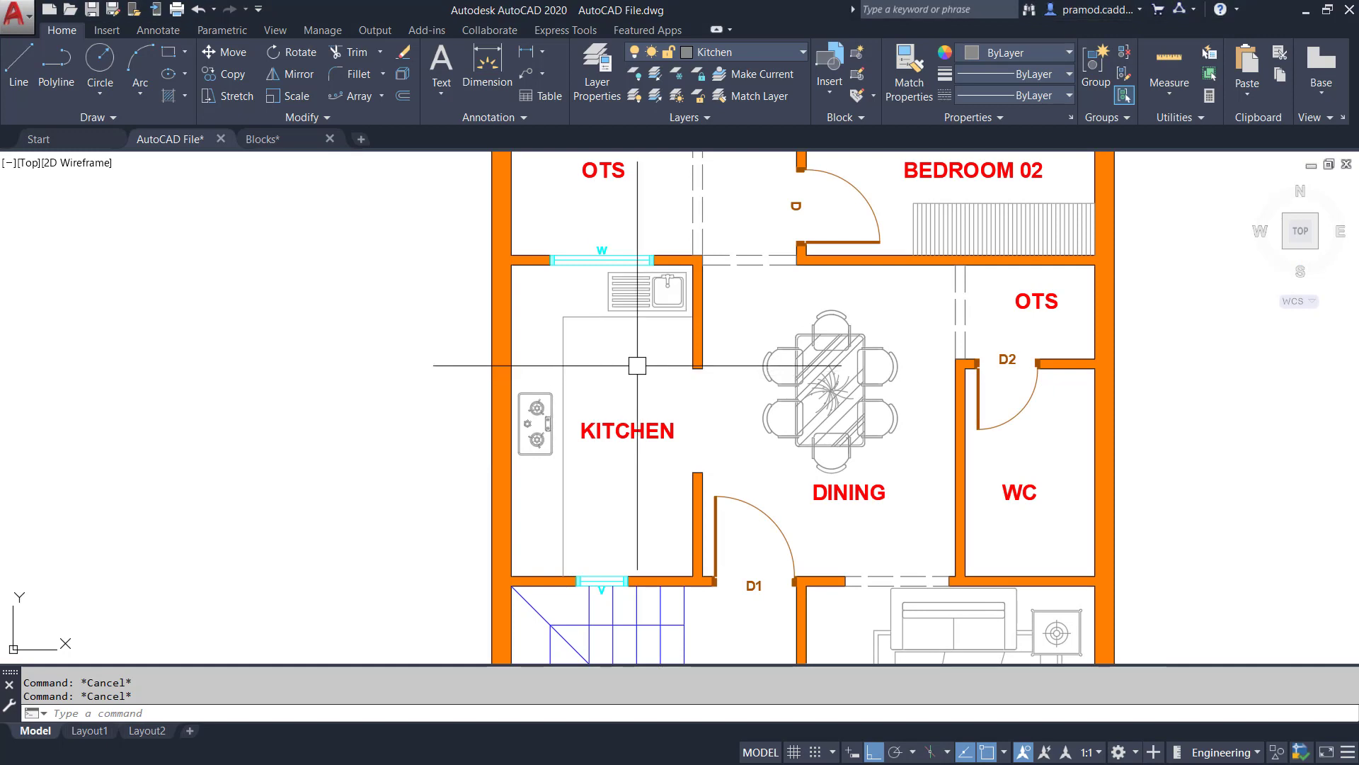
click(186, 97)
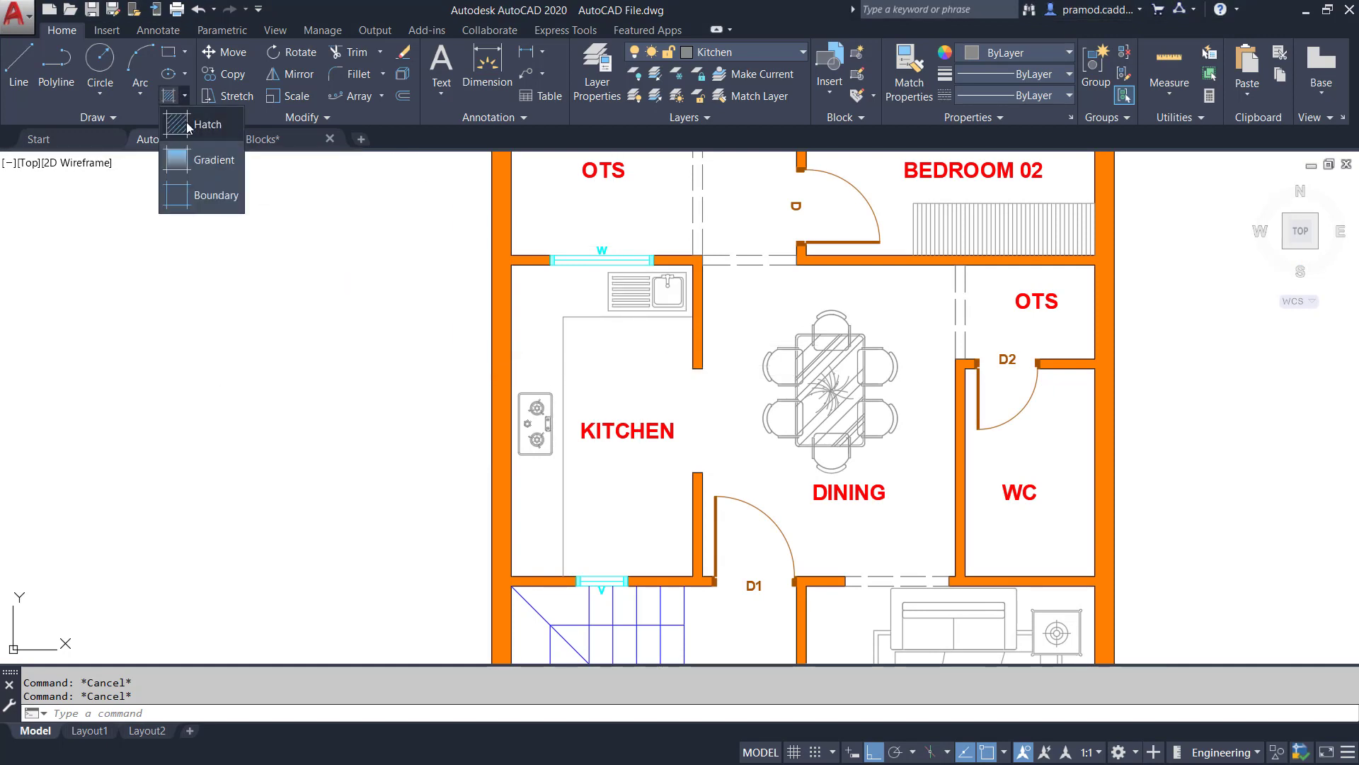
click(185, 121)
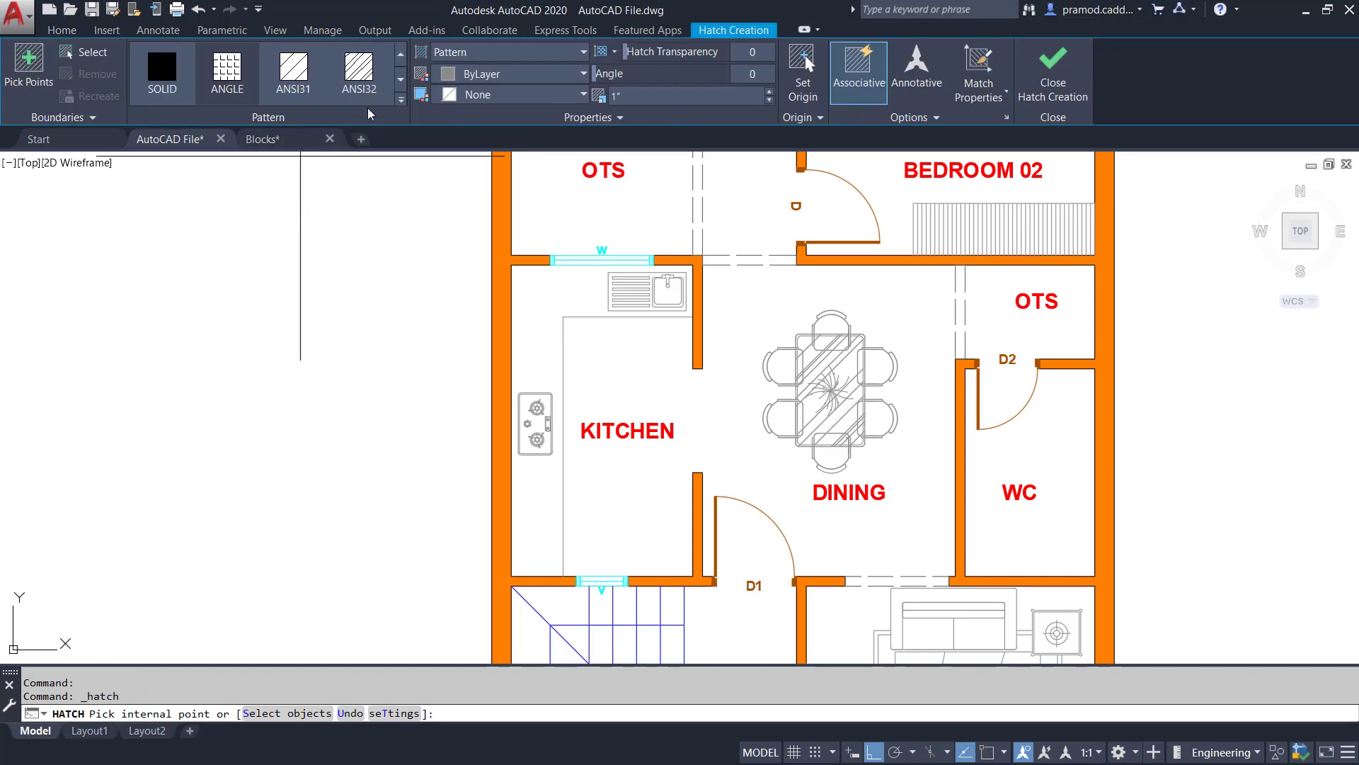
click(302, 77)
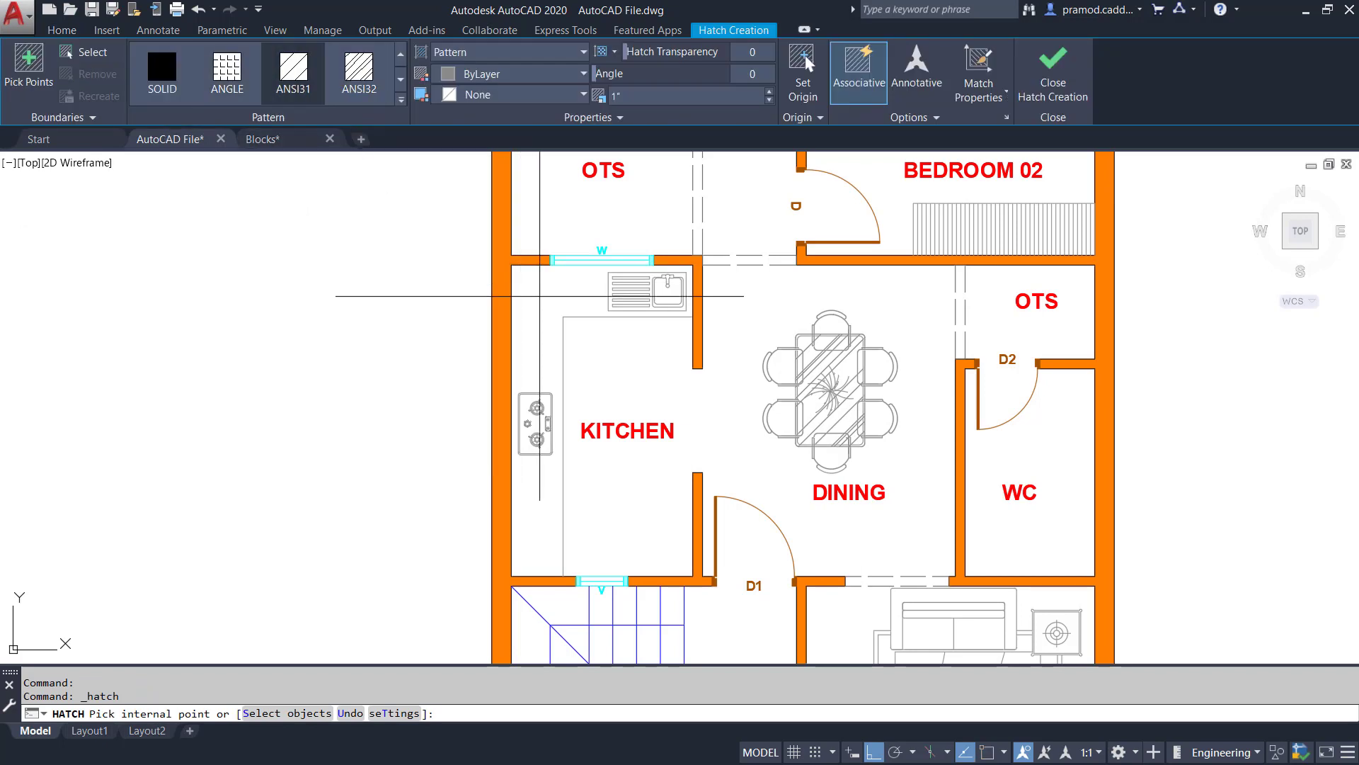
click(556, 296)
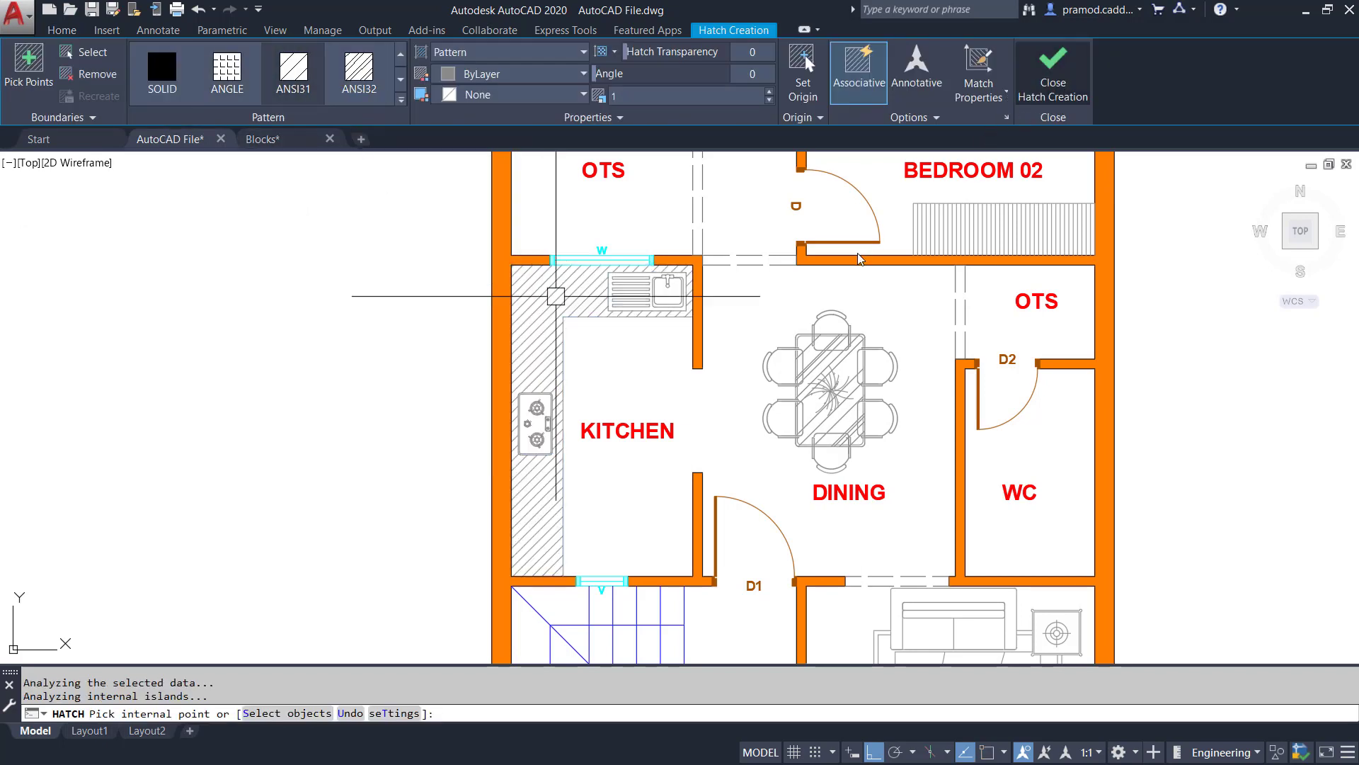
key(Return)
key(Escape)
key(Escape)
Switch to the Blocks drawing and copy the wide round-cornered refrigerator plan with closed doors, based at its back edge's midpoint
key(ctrl+Tab)
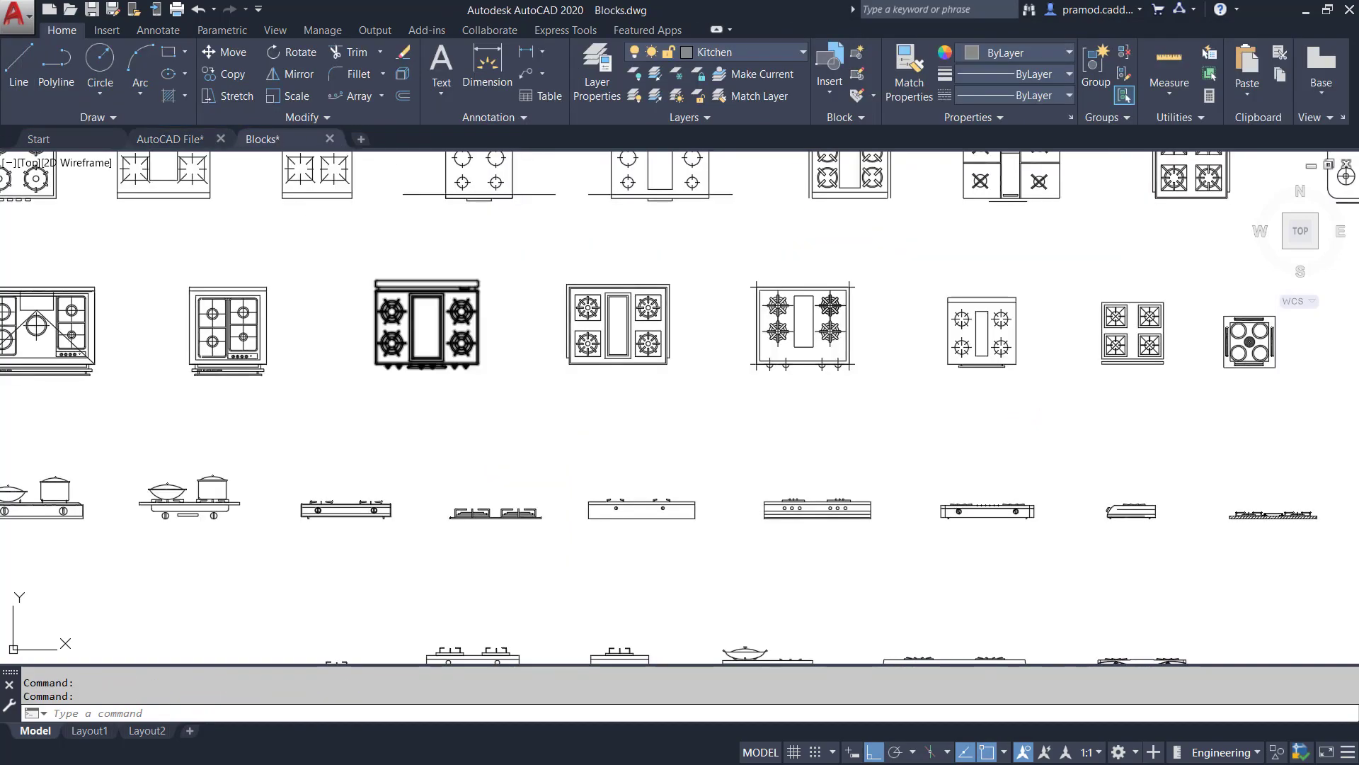
scroll(495, 364, down, 4)
scroll(560, 337, up, 3)
scroll(560, 338, up, 1)
middle_drag(560, 338, 549, 622)
scroll(541, 382, down, 2)
middle_drag(540, 382, 543, 566)
scroll(509, 451, up, 3)
middle_drag(509, 451, 507, 543)
middle_drag(736, 421, 480, 460)
scroll(577, 418, up, 2)
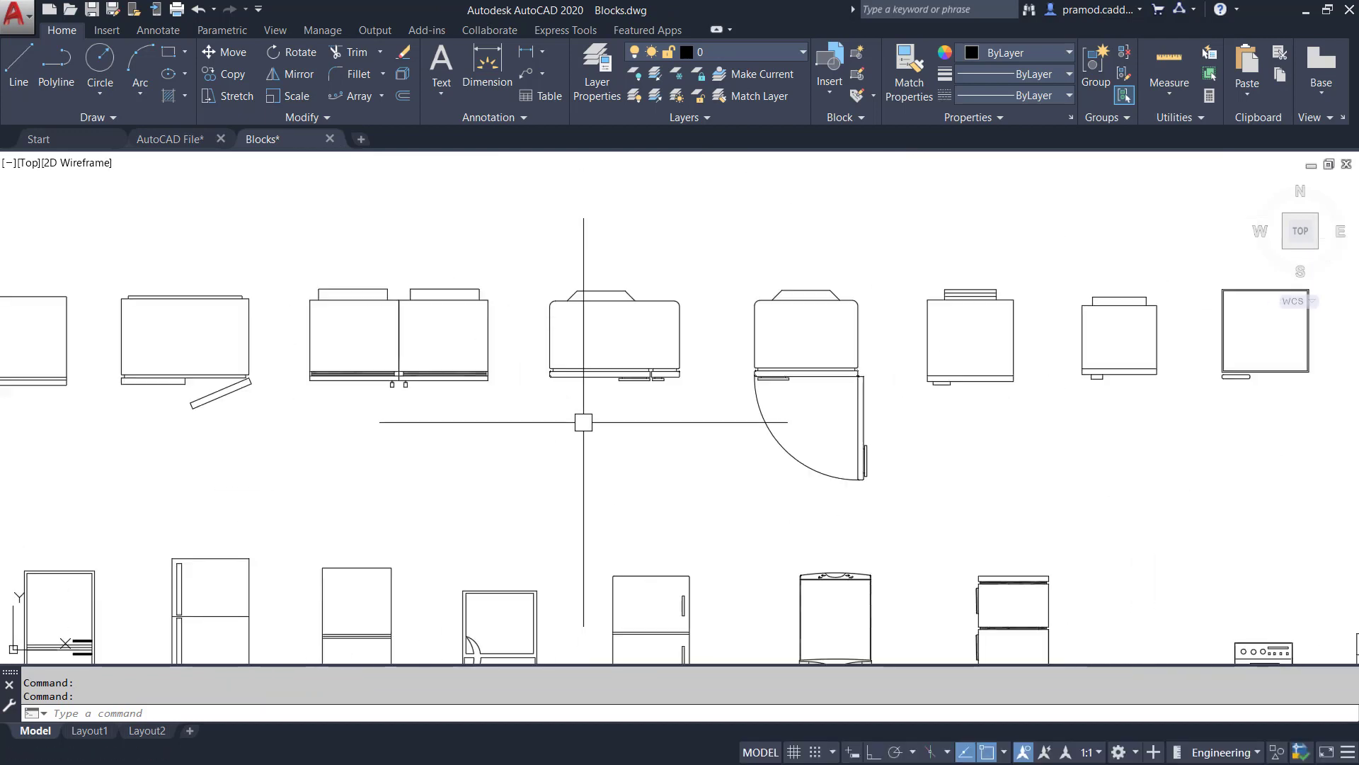
click(604, 377)
key(ctrl+shift+c)
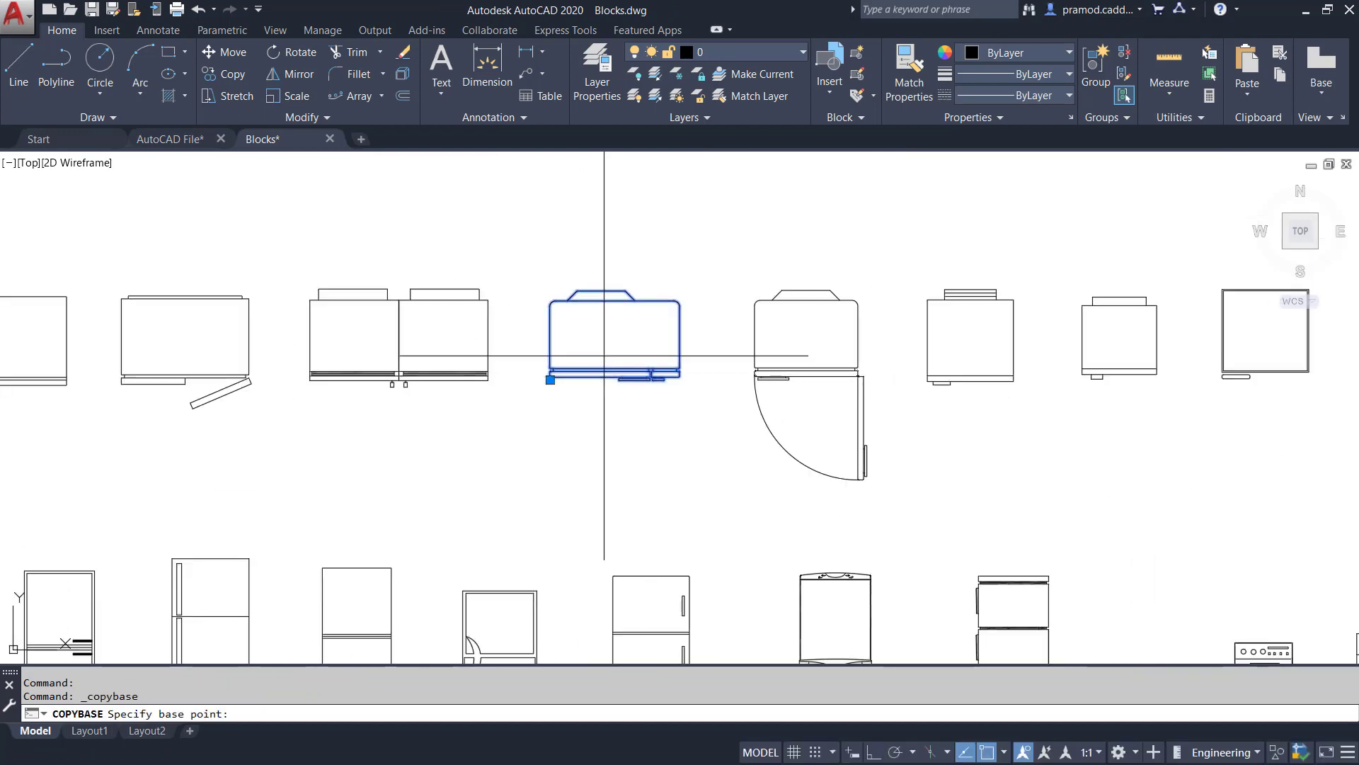
click(604, 377)
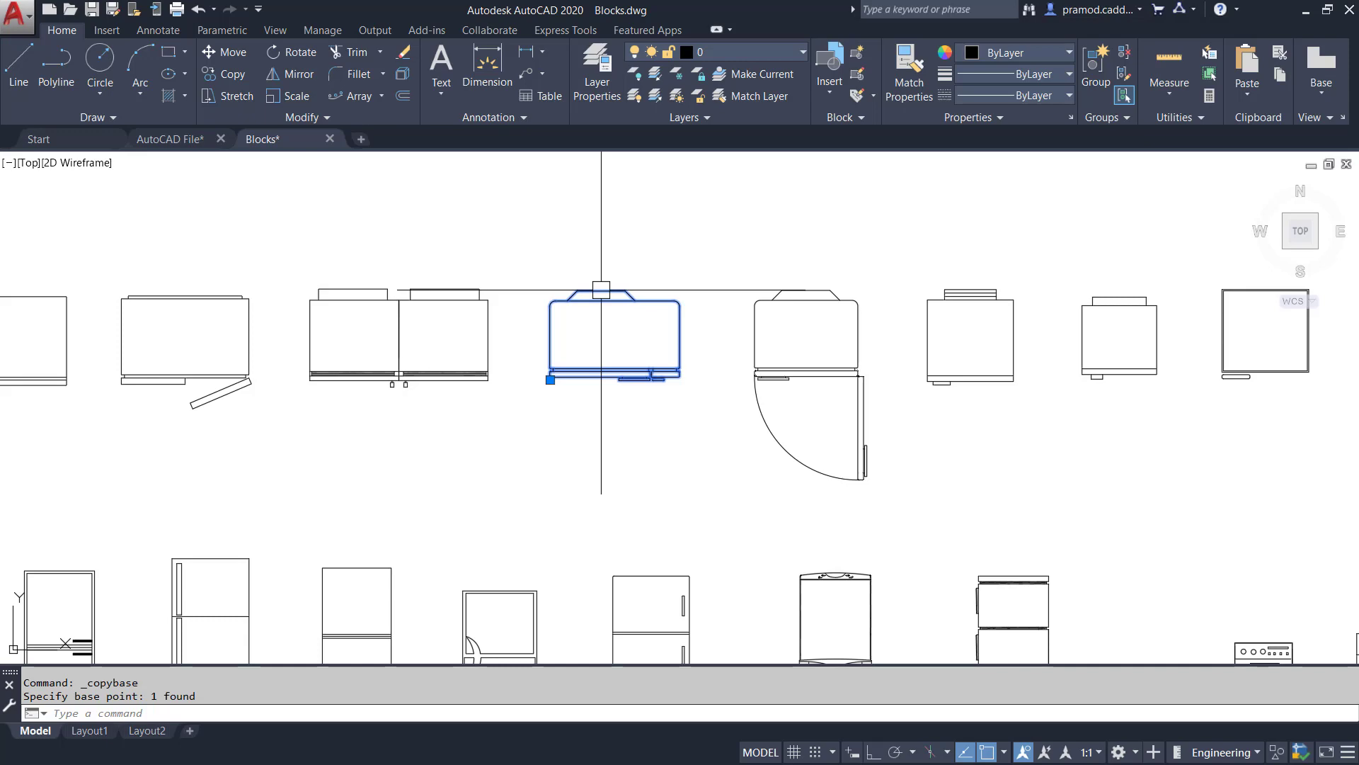
Paste the copied refrigerator into the AutoCAD File drawing, in the lower part of the kitchen below the KITCHEN label
click(168, 139)
key(ctrl+v)
scroll(625, 521, up, 3)
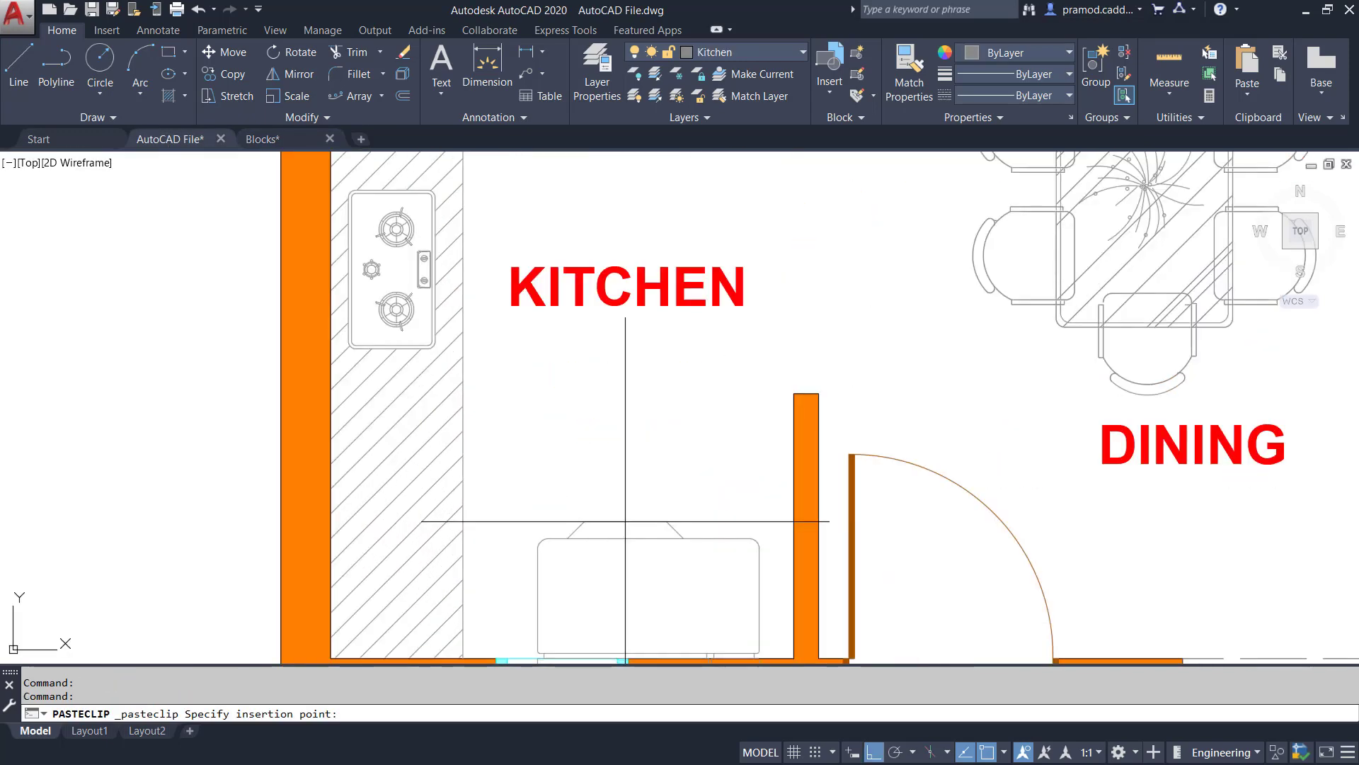
click(585, 424)
Rotate the refrigerator 180° about the midpoint of its back edge so its doors face up into the kitchen
text(ro)
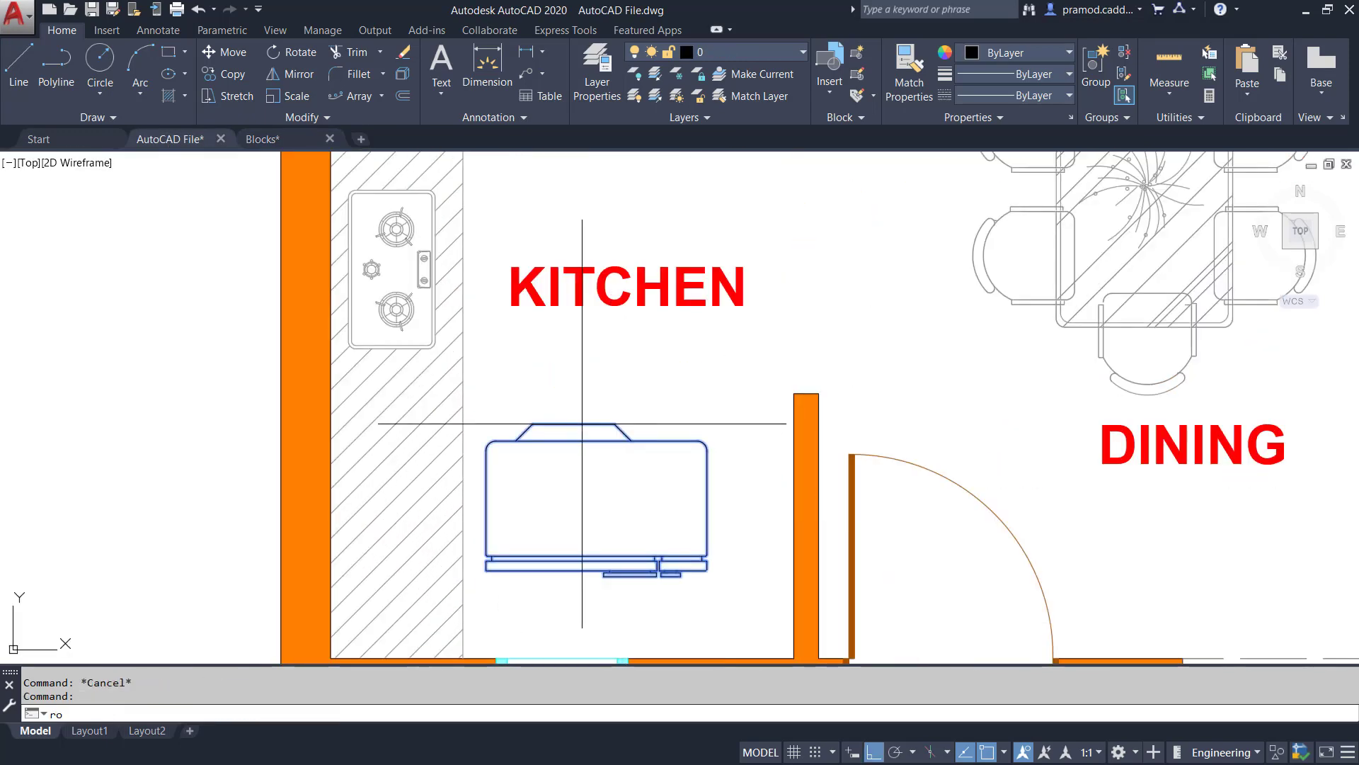
key(Return)
click(573, 423)
key(Escape)
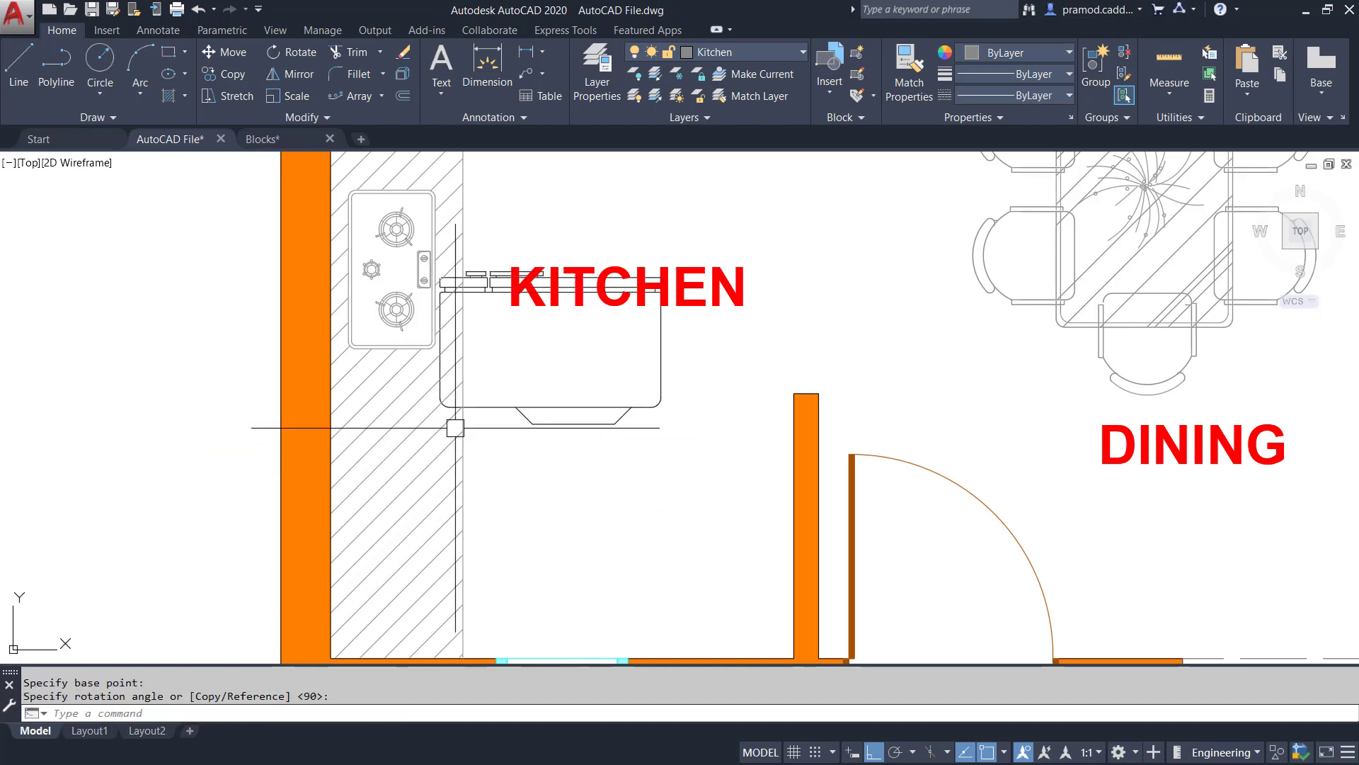
Move the refrigerator straight down so its back edge meets the kitchen's lower wall
middle_drag(630, 479, 525, 434)
text(m)
key(Return)
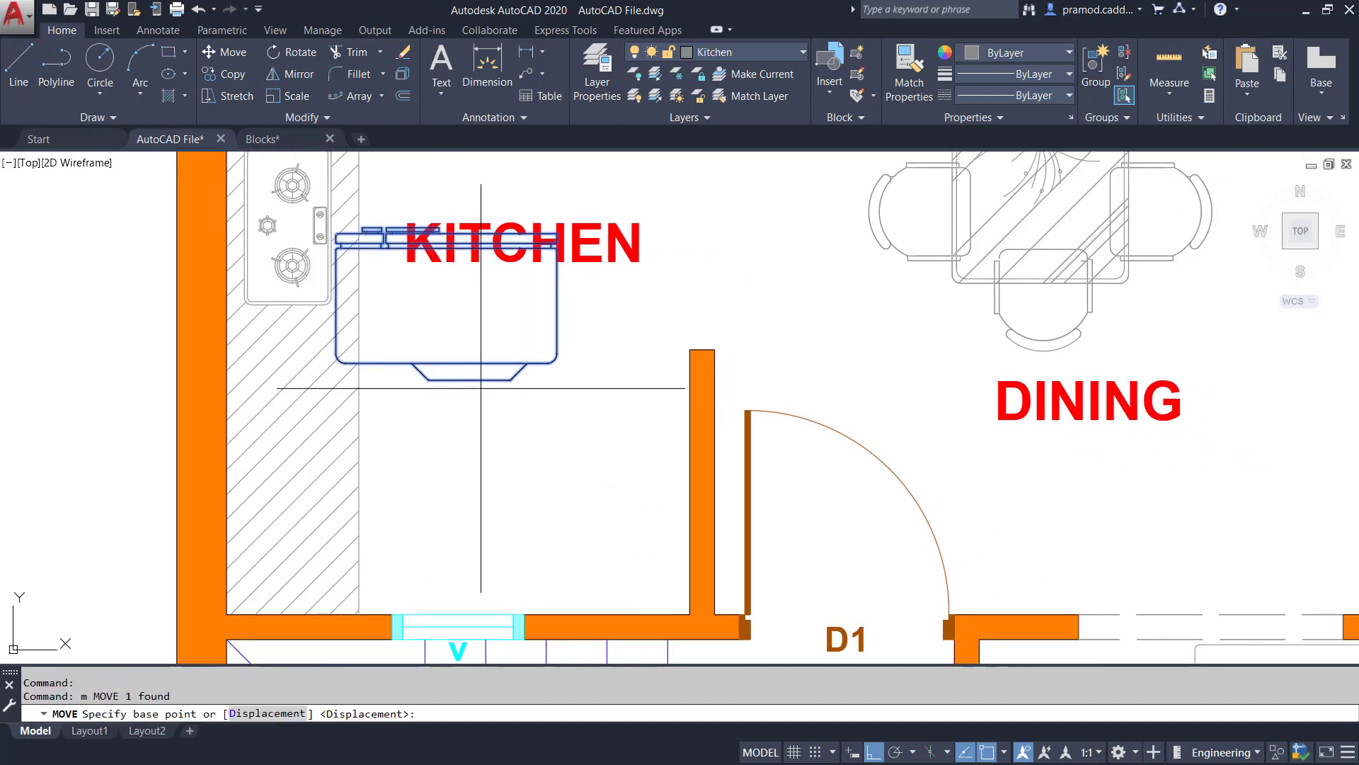
click(469, 380)
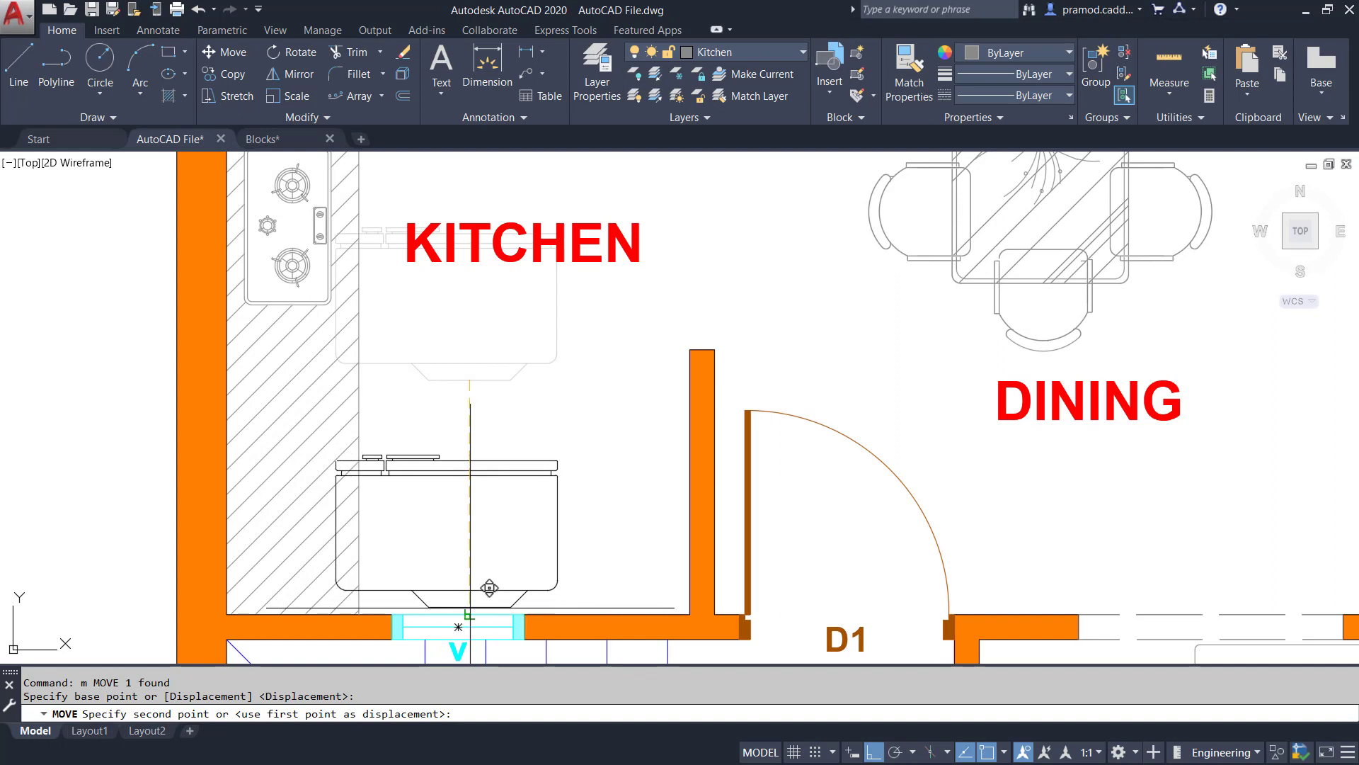
click(469, 613)
Move the refrigerator right from its side midpoint to the inner wall between the kitchen and door D1
click(556, 530)
text(m)
key(Return)
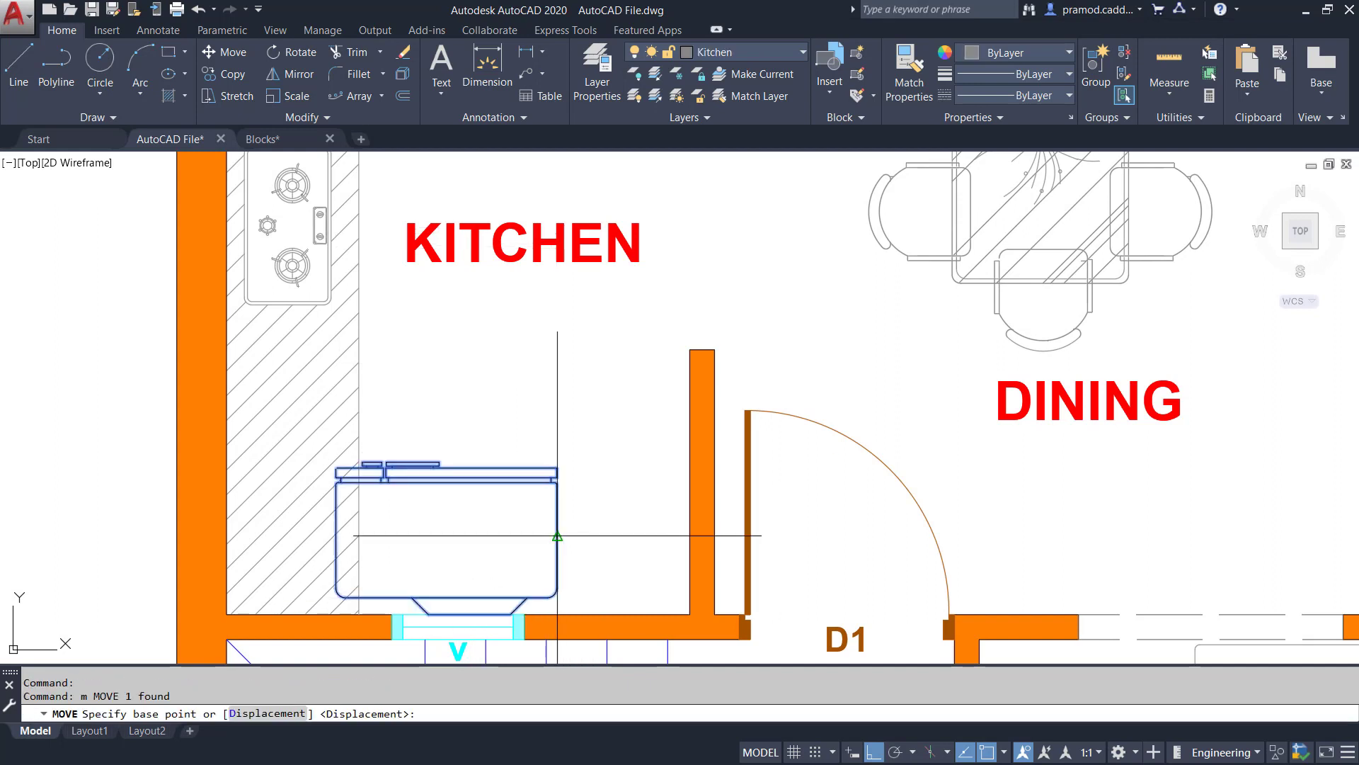
click(557, 536)
click(690, 536)
key(Escape)
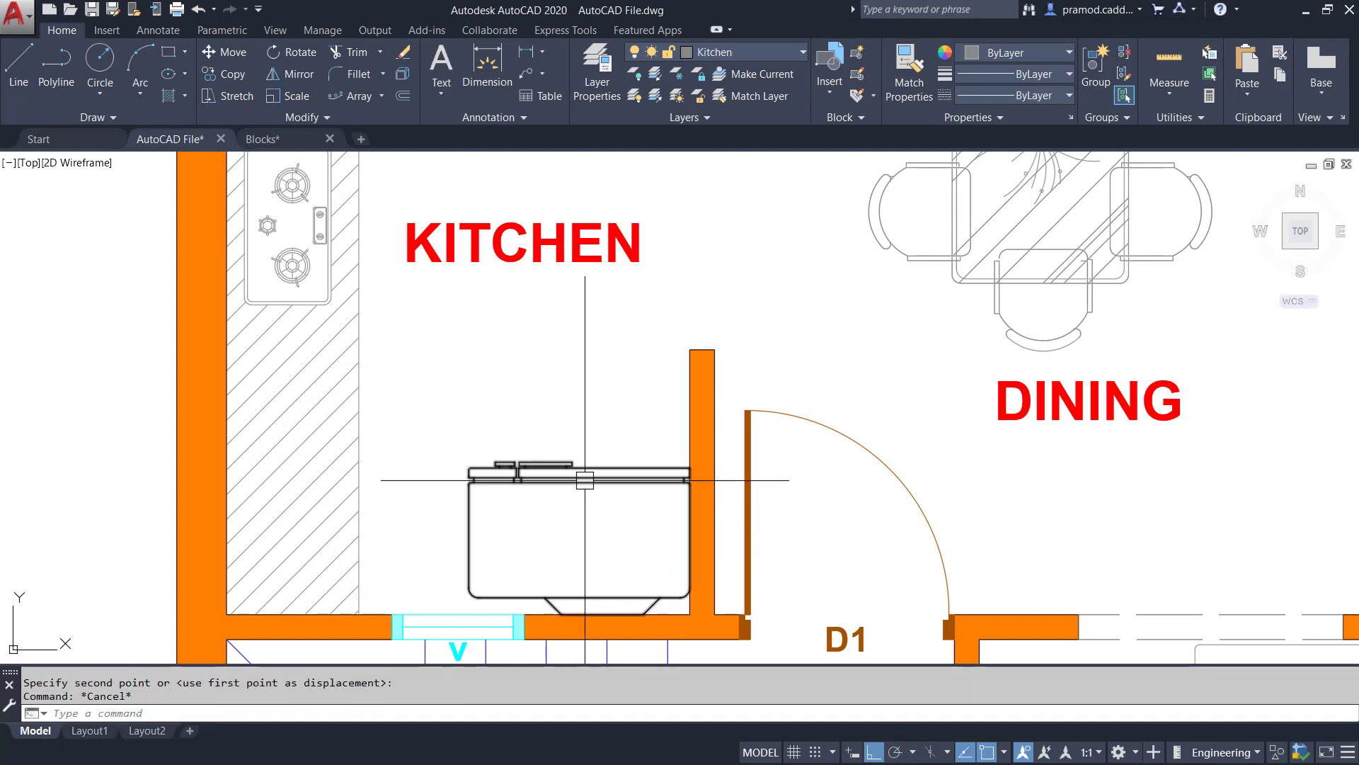
Nudge the refrigerator slightly left to leave a small gap from the inner wall
click(584, 479)
key(ctrl+Left)
key(ctrl+Left)
key(ctrl+Left)
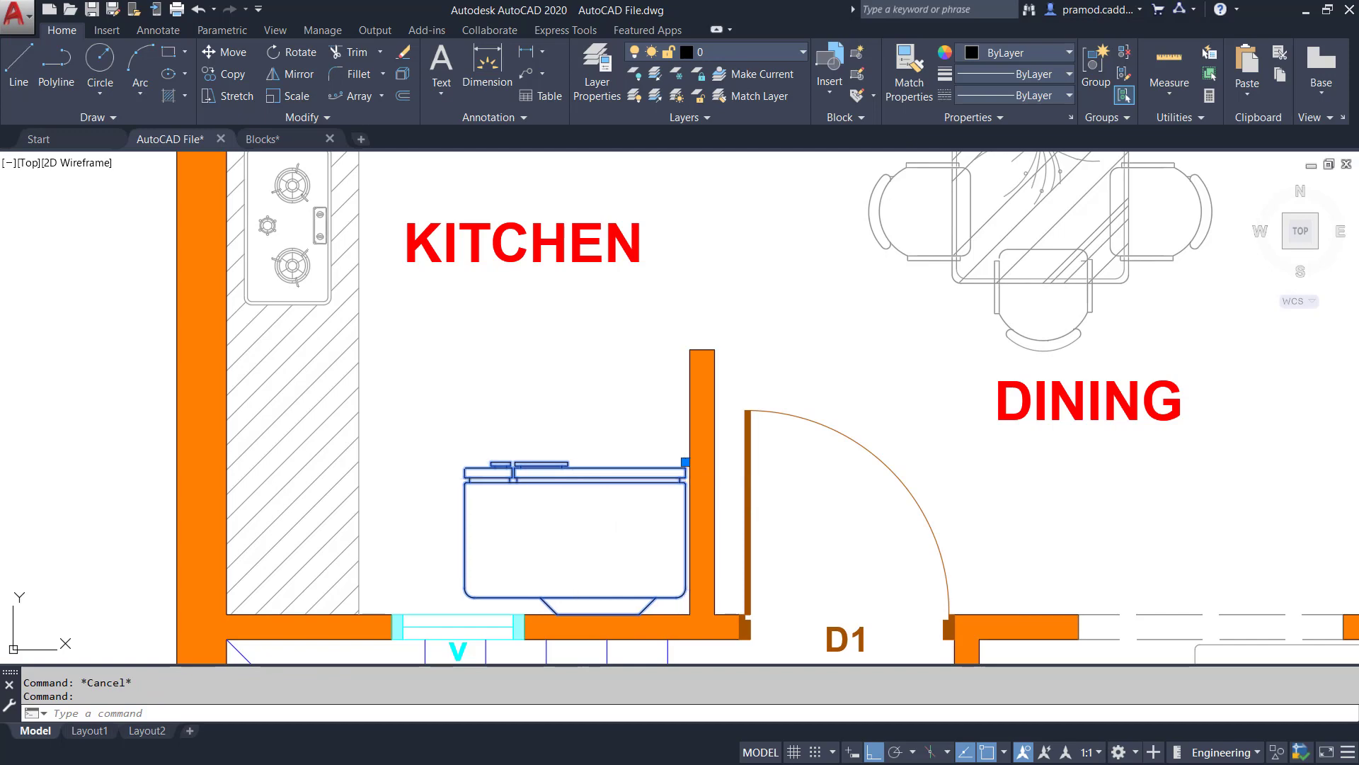
Rotate the refrigerator block in the kitchen's lower corner so its back faces the wall beside door D1
key(Escape)
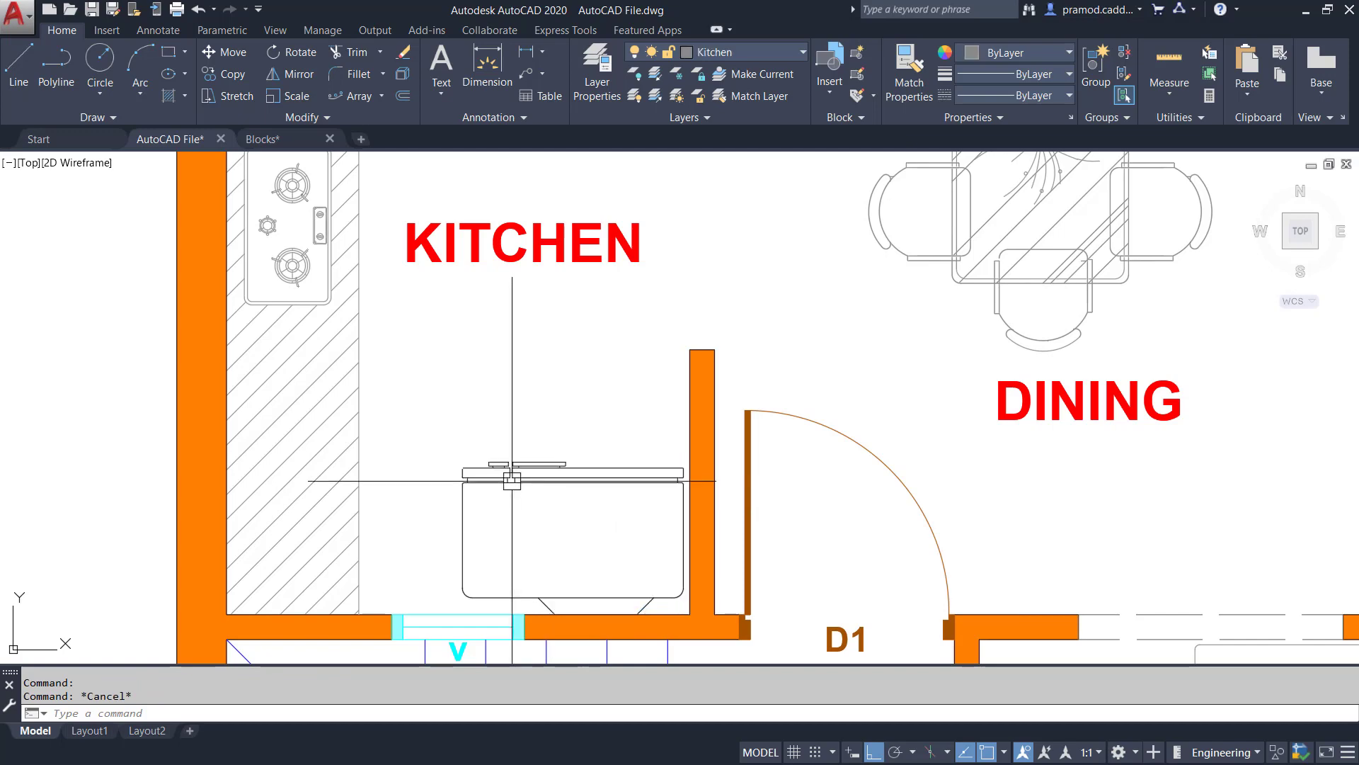
scroll(507, 477, down, 5)
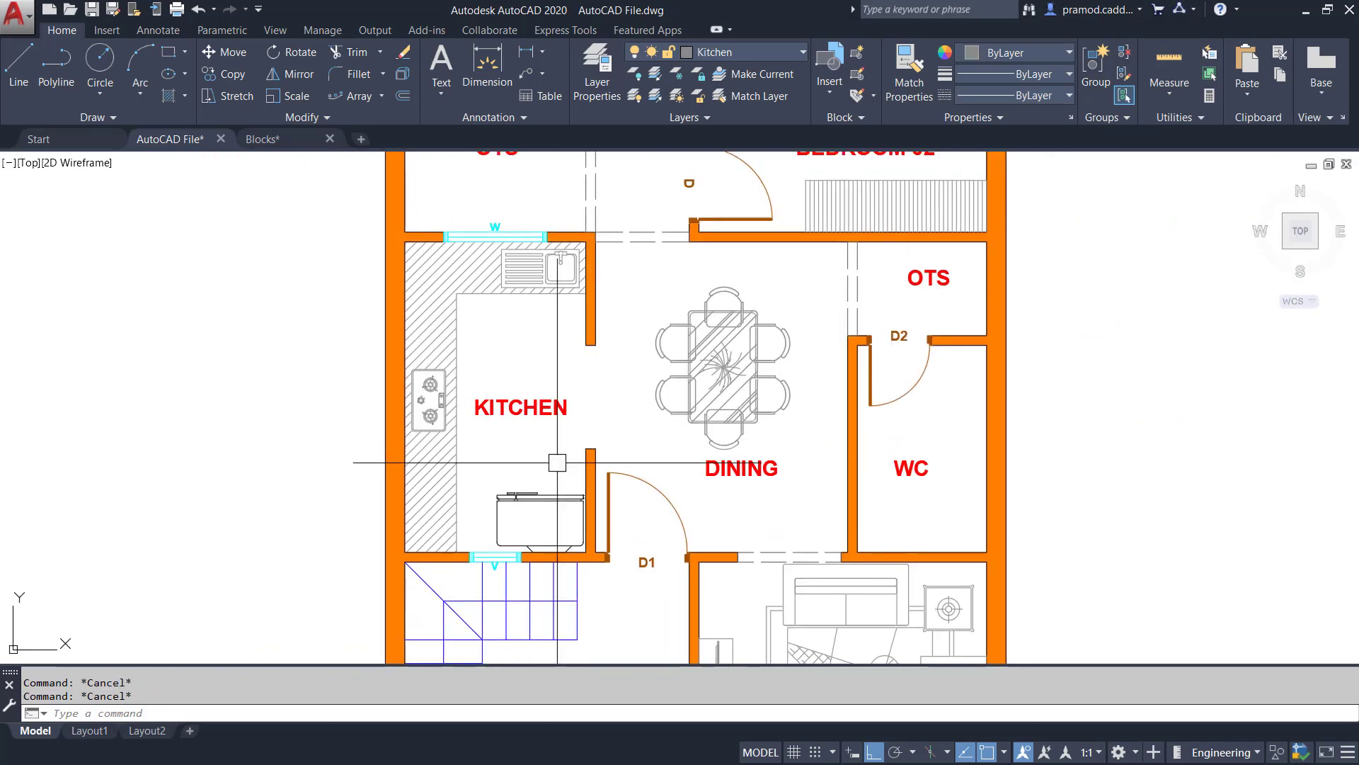
click(485, 518)
scroll(559, 522, up, 5)
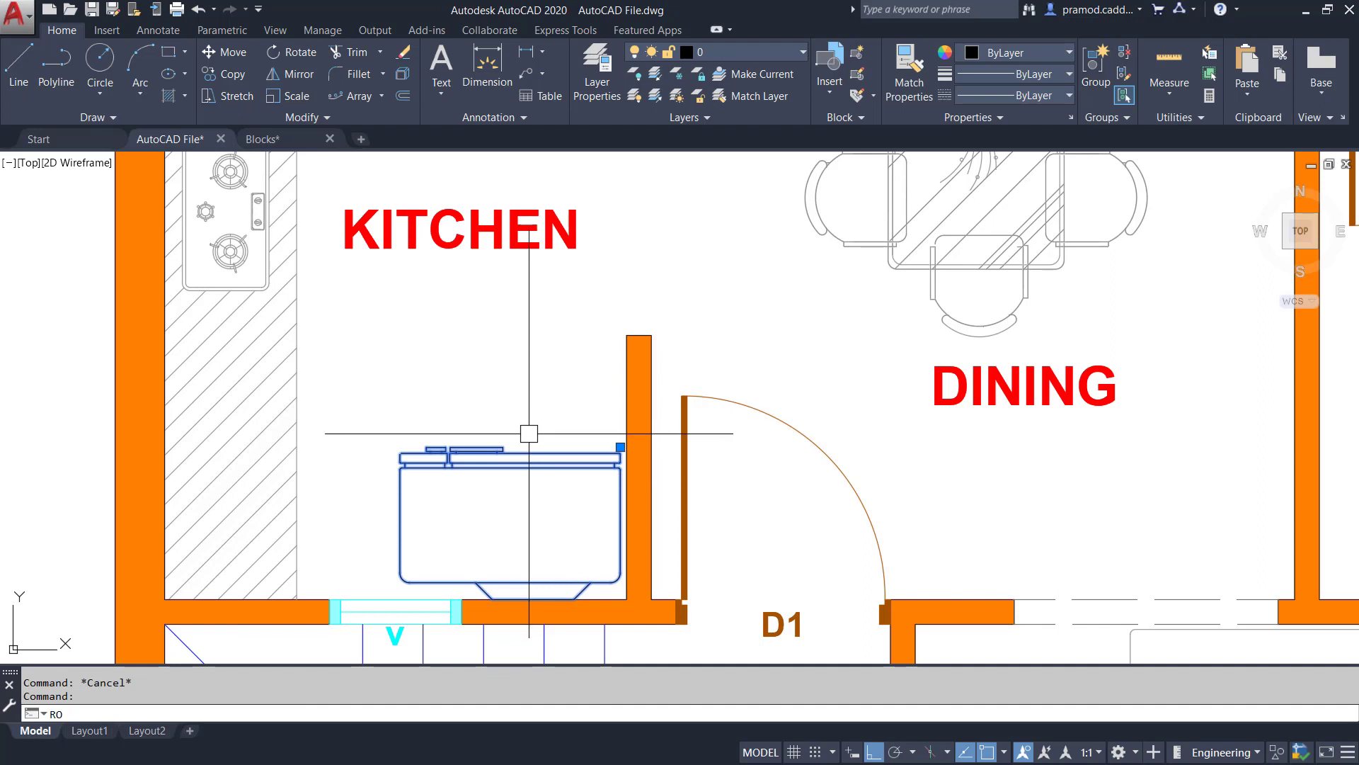
key(Return)
click(509, 477)
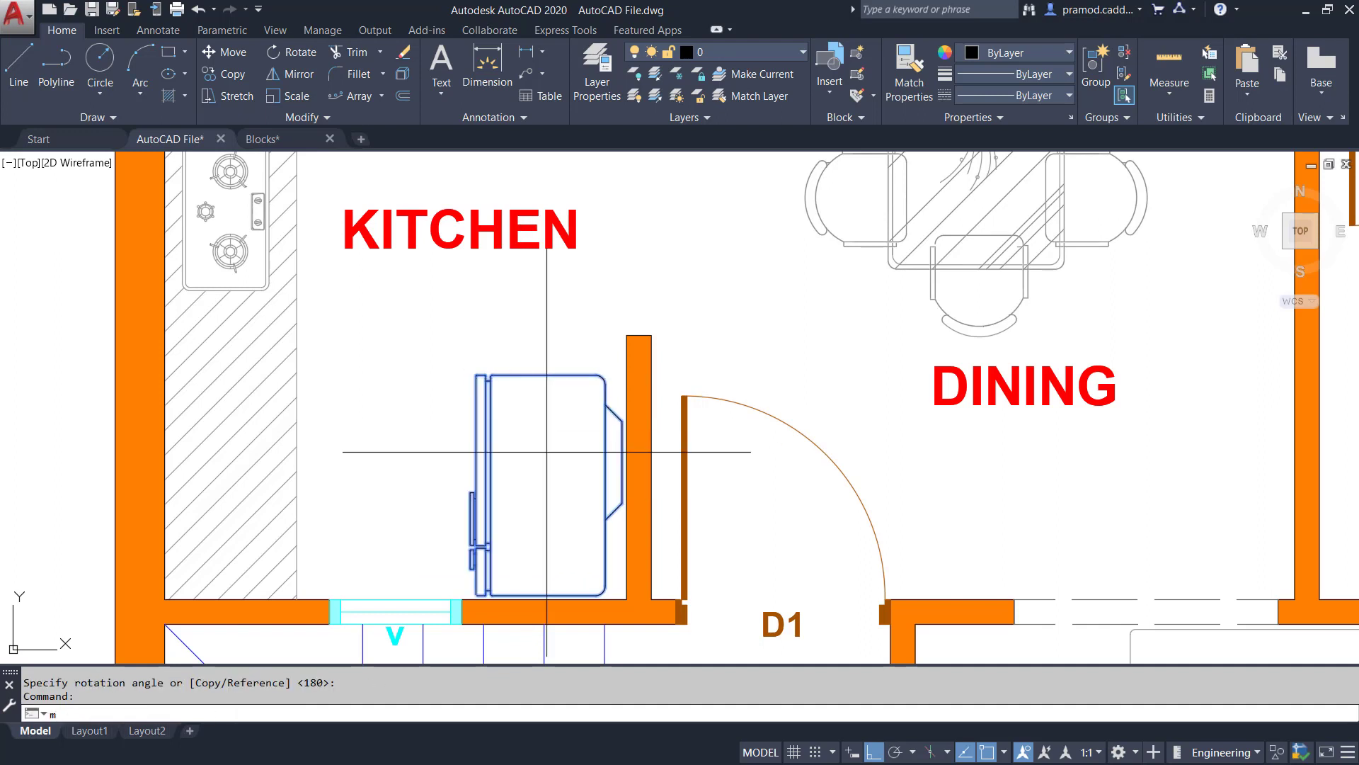
click(514, 455)
Move the refrigerator slightly up along the kitchen's side wall, away from the lower wall
text(m)
key(Return)
click(545, 463)
key(Escape)
key(Escape)
scroll(441, 448, down, 2)
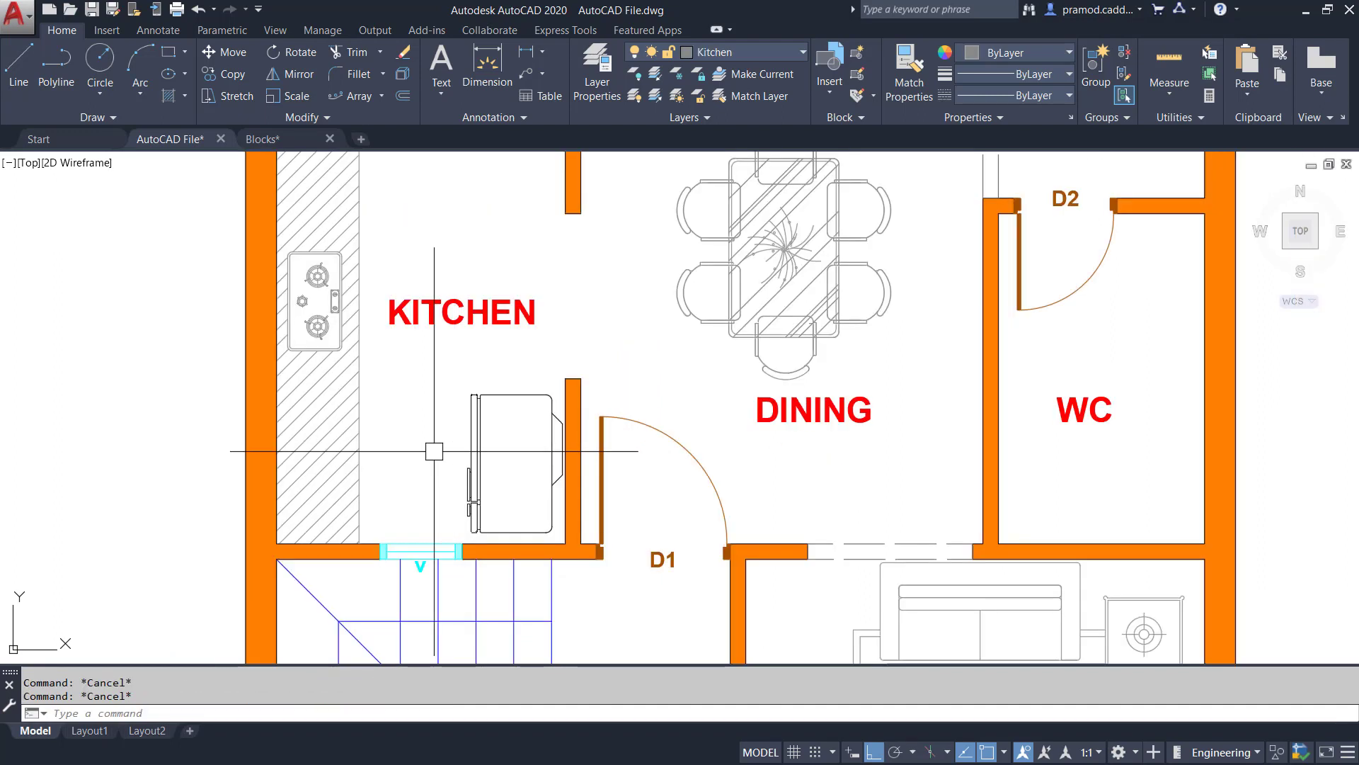
Match the refrigerator's properties to those of the kitchen counter outline
middle_drag(440, 449, 595, 464)
mouse_move(583, 410)
middle_down()
mouse_move(582, 516)
mouse_move(565, 473)
middle_up()
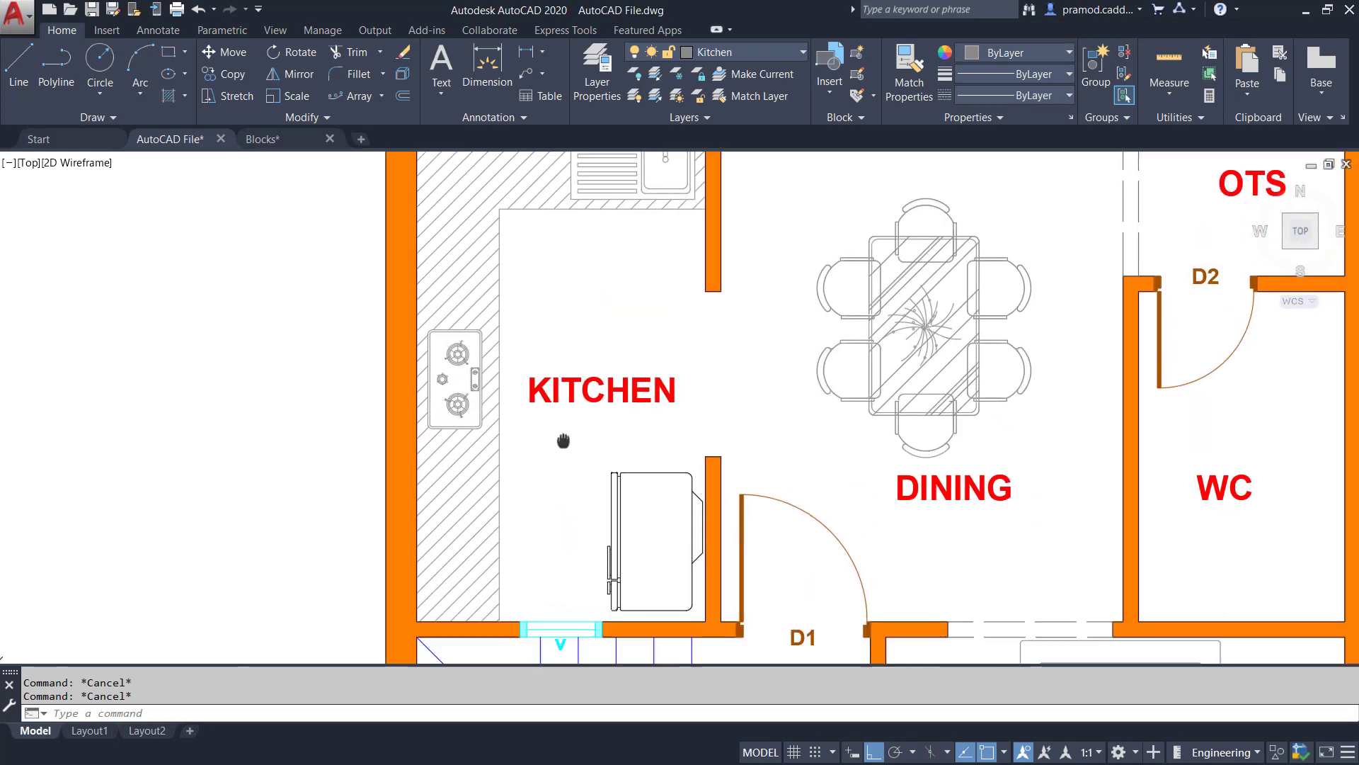
text(m)
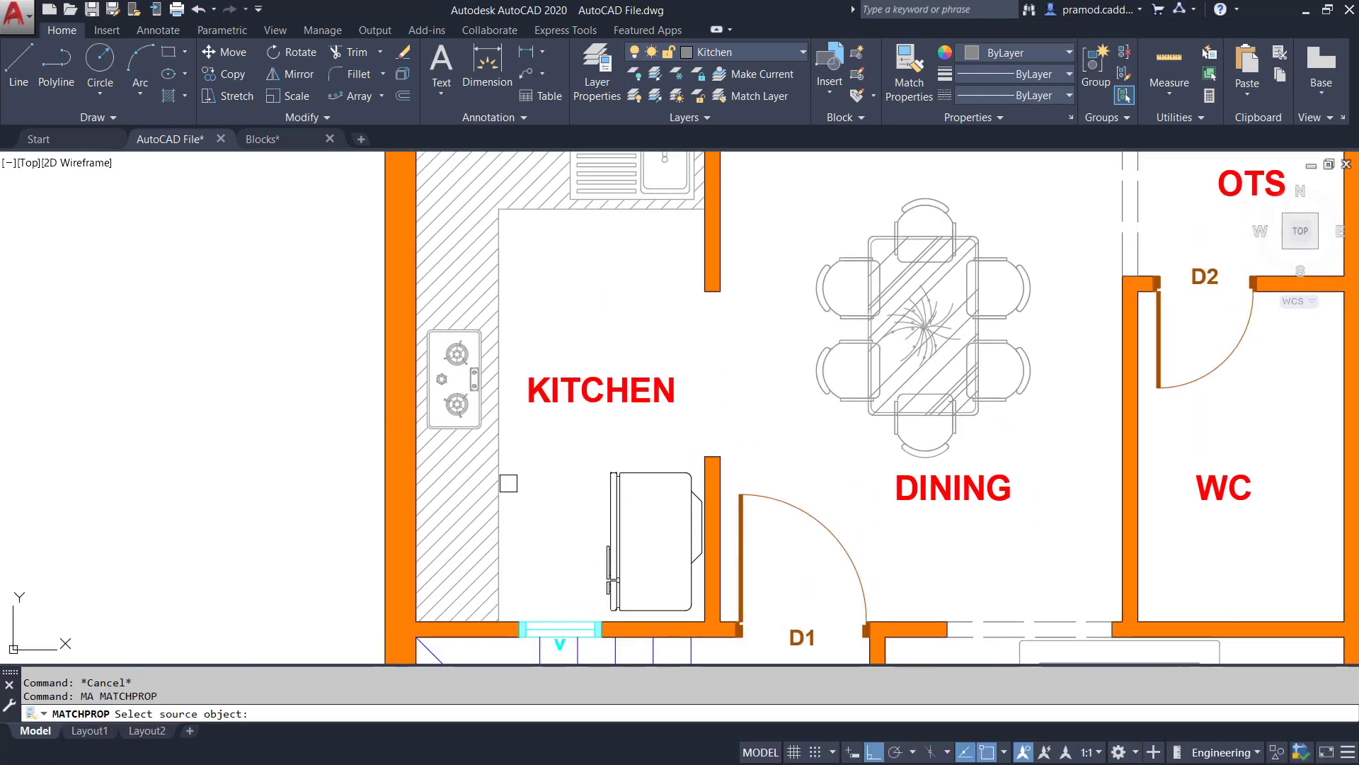
click(503, 483)
key(Escape)
key(Escape)
Examine the Day 05 floor plan, focusing on the WC beside the dining area and its available space
scroll(534, 478, down, 5)
scroll(702, 500, down, 2)
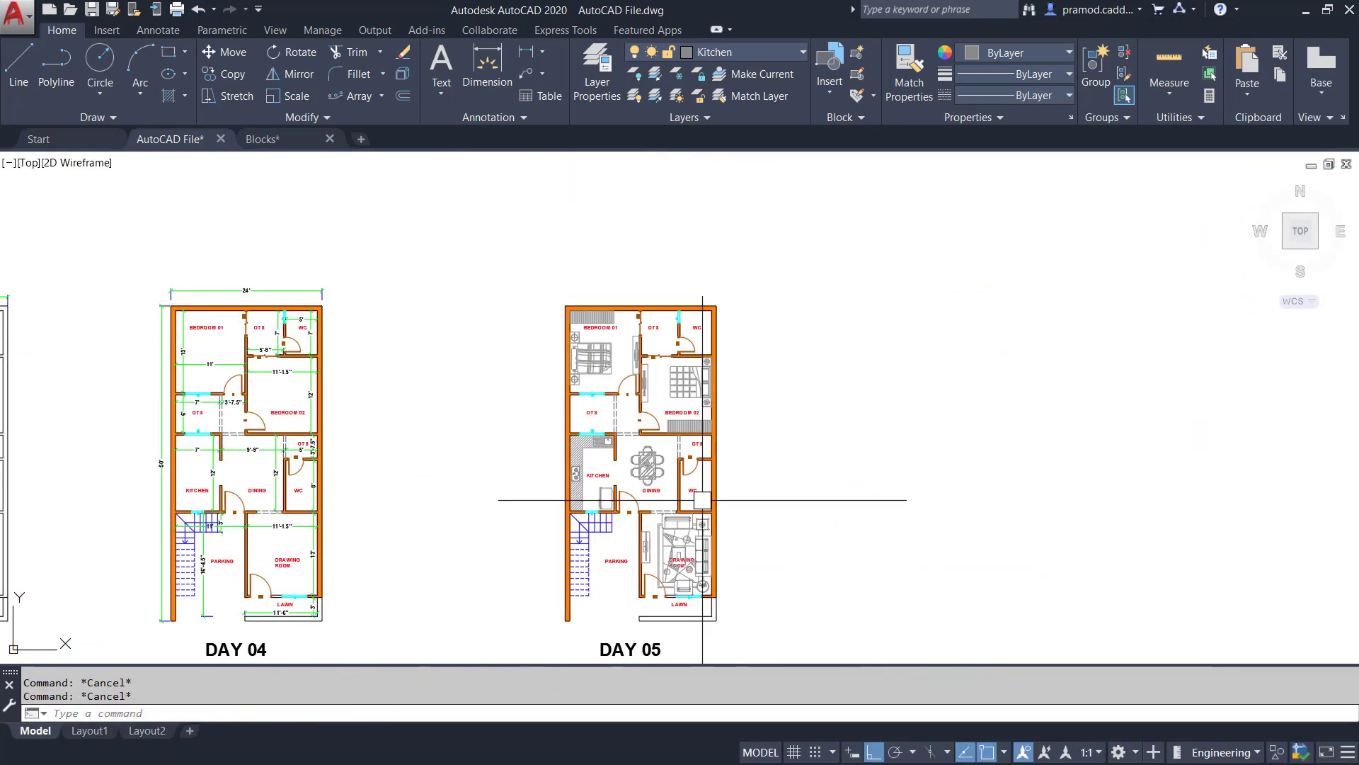
scroll(702, 500, up, 5)
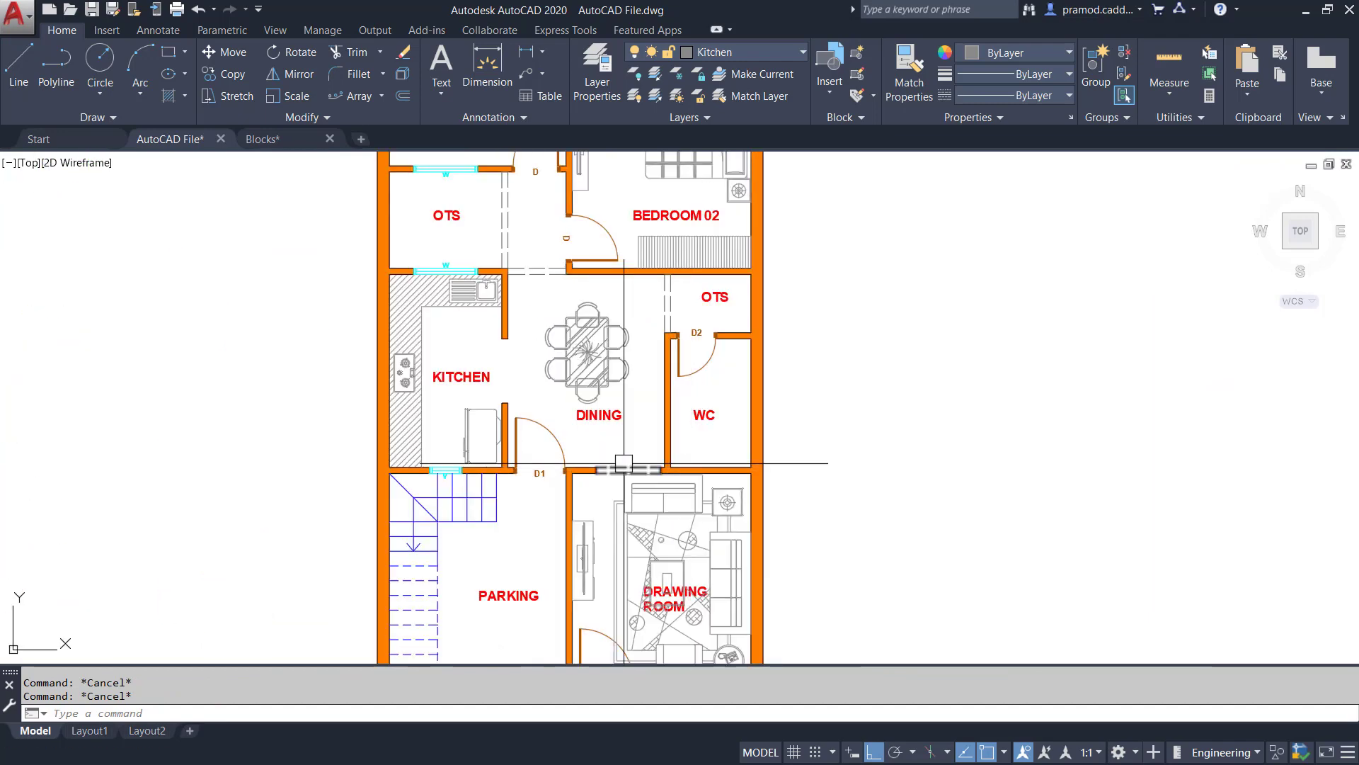
scroll(625, 464, down, 2)
mouse_move(684, 404)
middle_down()
mouse_move(682, 476)
mouse_move(684, 409)
middle_up()
scroll(680, 446, up, 6)
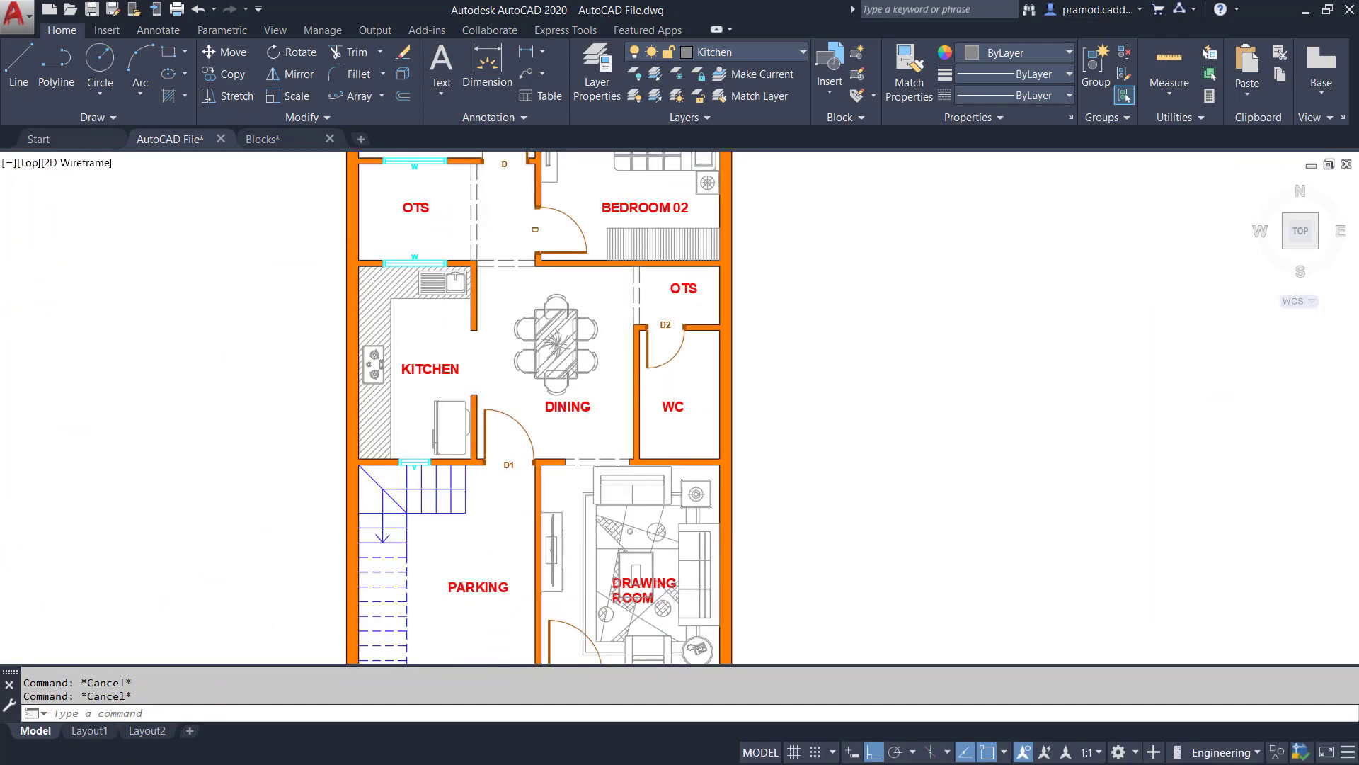
scroll(672, 485, down, 3)
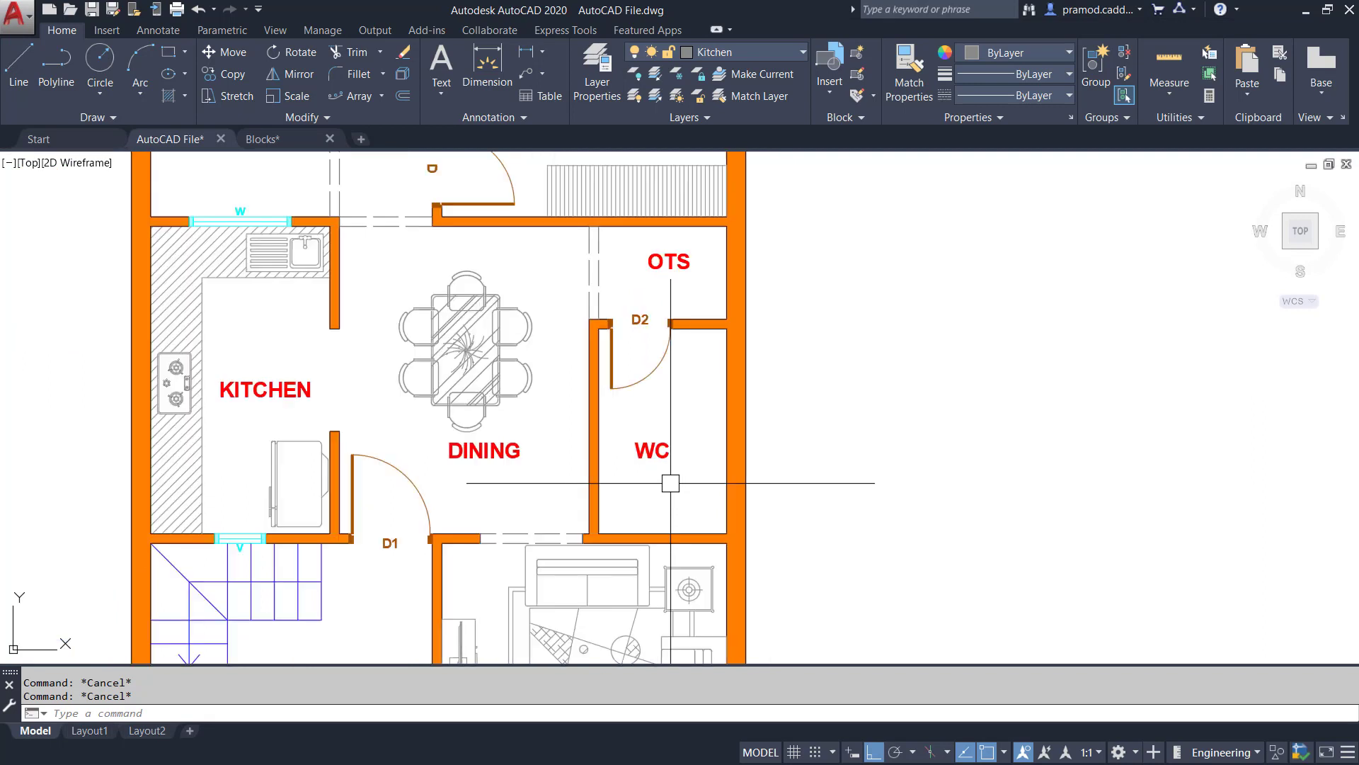
middle_drag(679, 453, 664, 470)
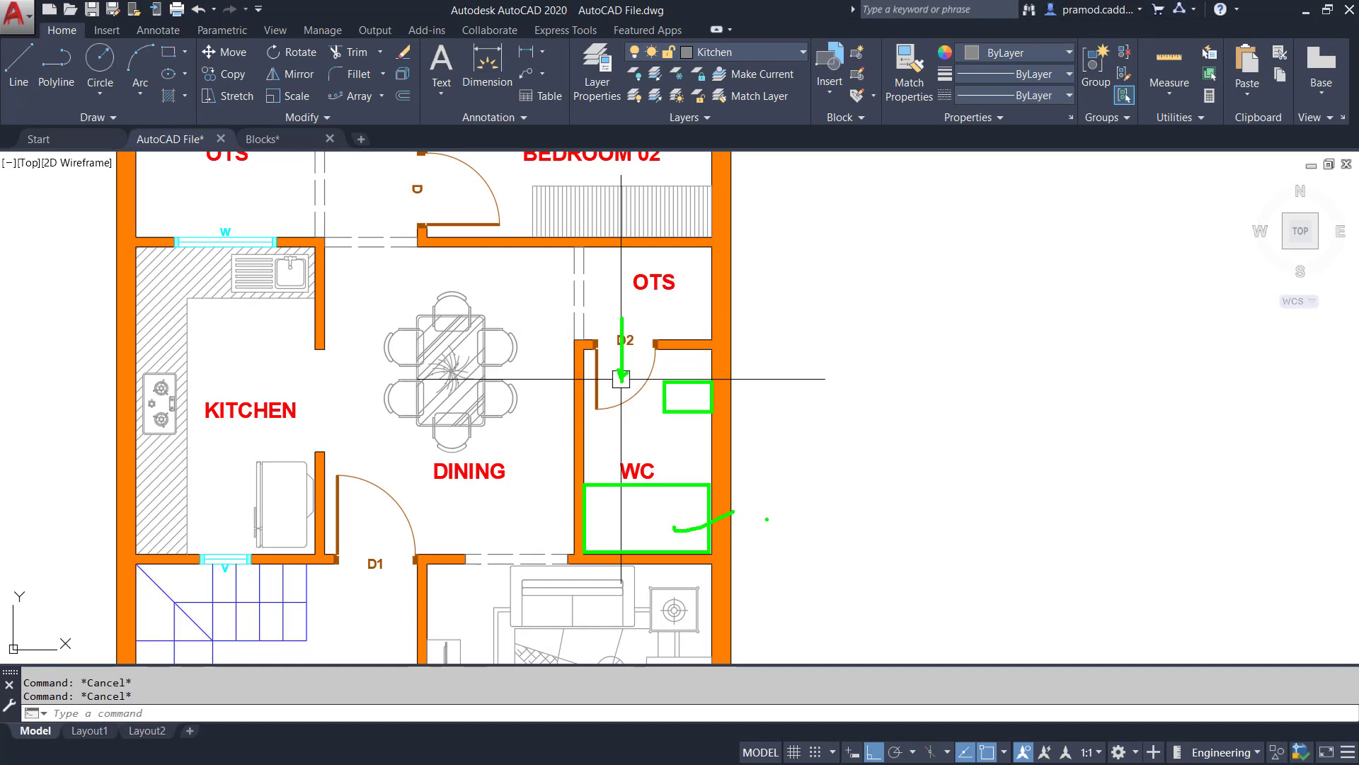
key(Escape)
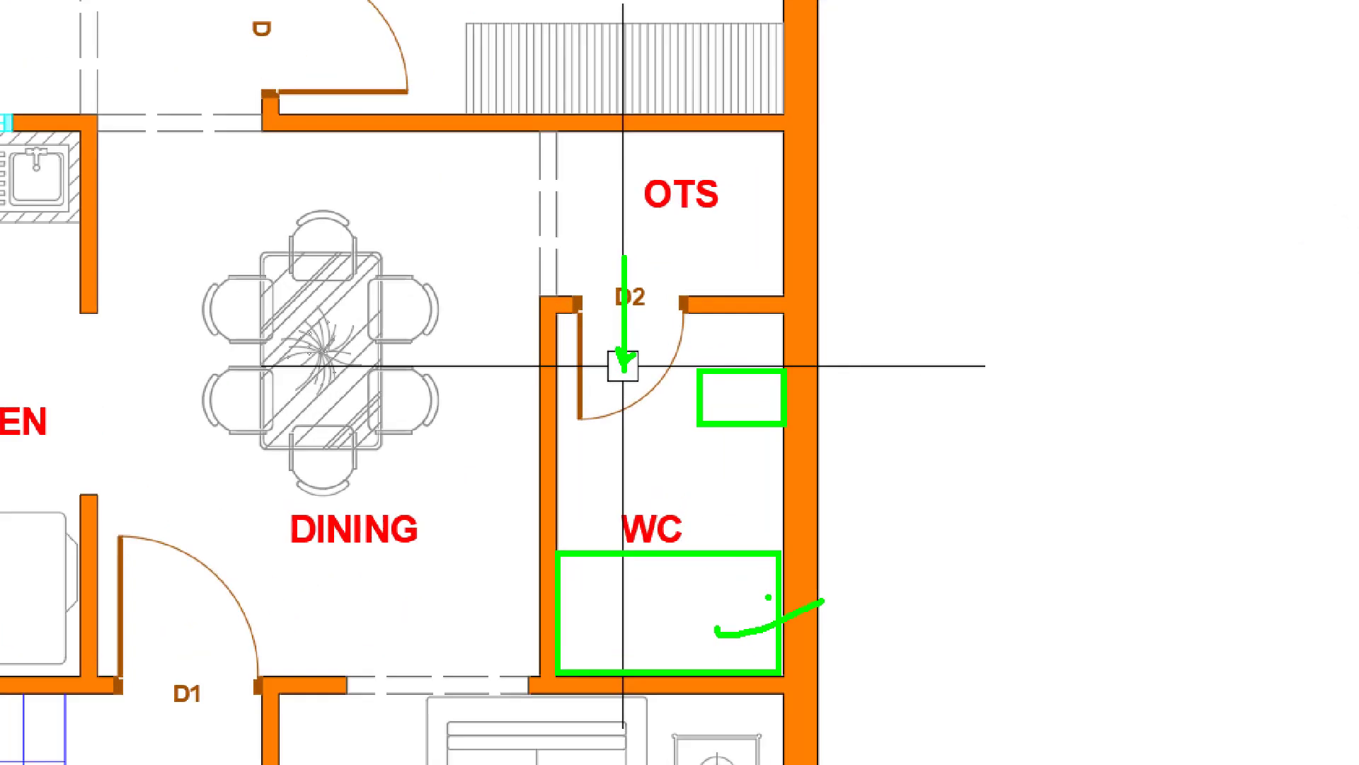
scroll(659, 455, up, 2)
middle_drag(685, 445, 662, 414)
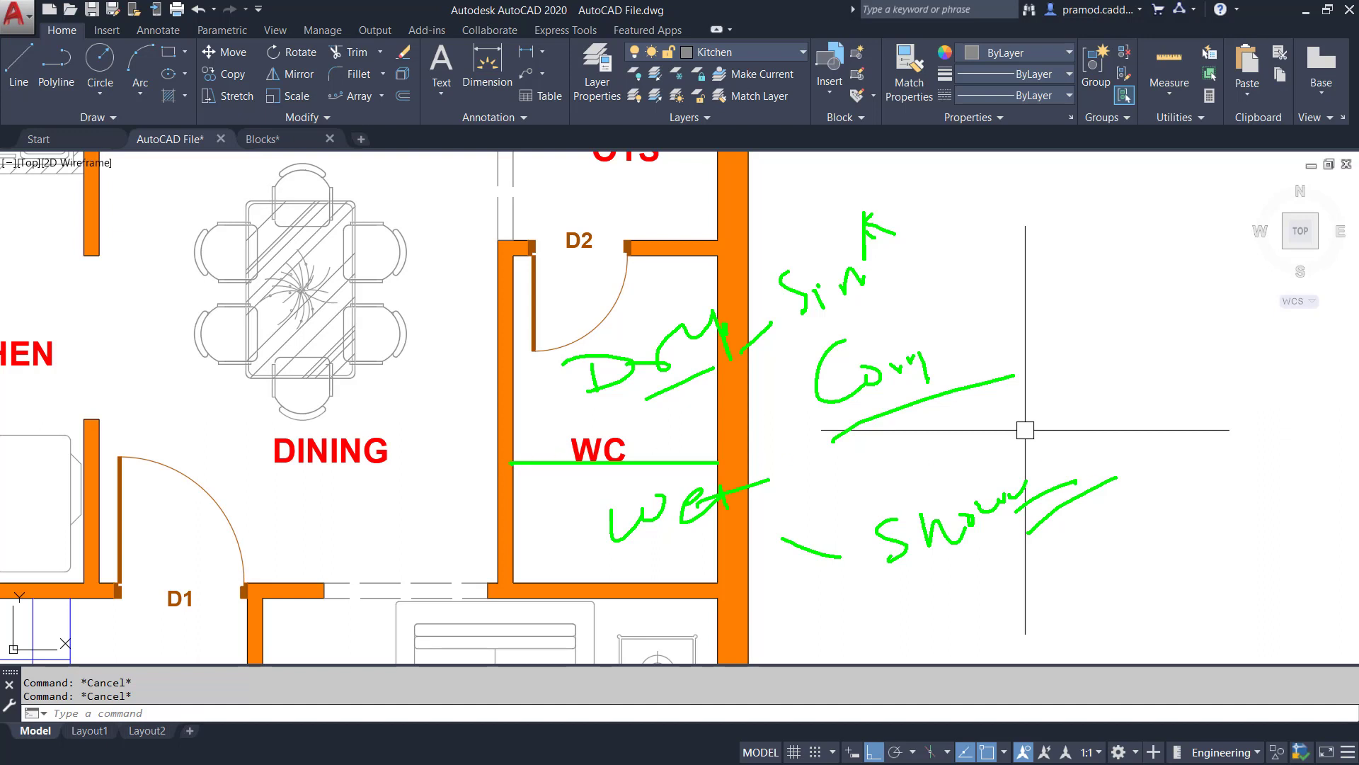
drag(666, 553, 716, 577)
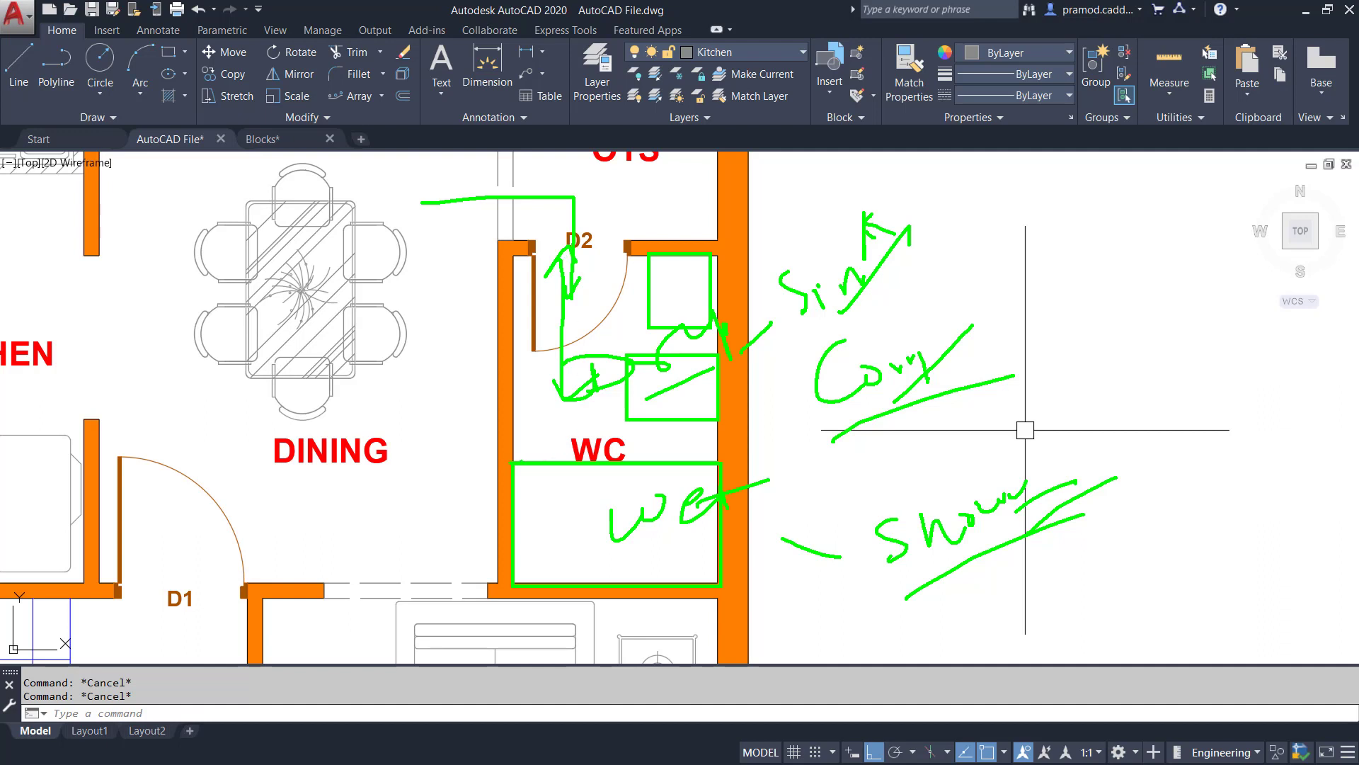
ctrl+drag(512, 461, 718, 586)
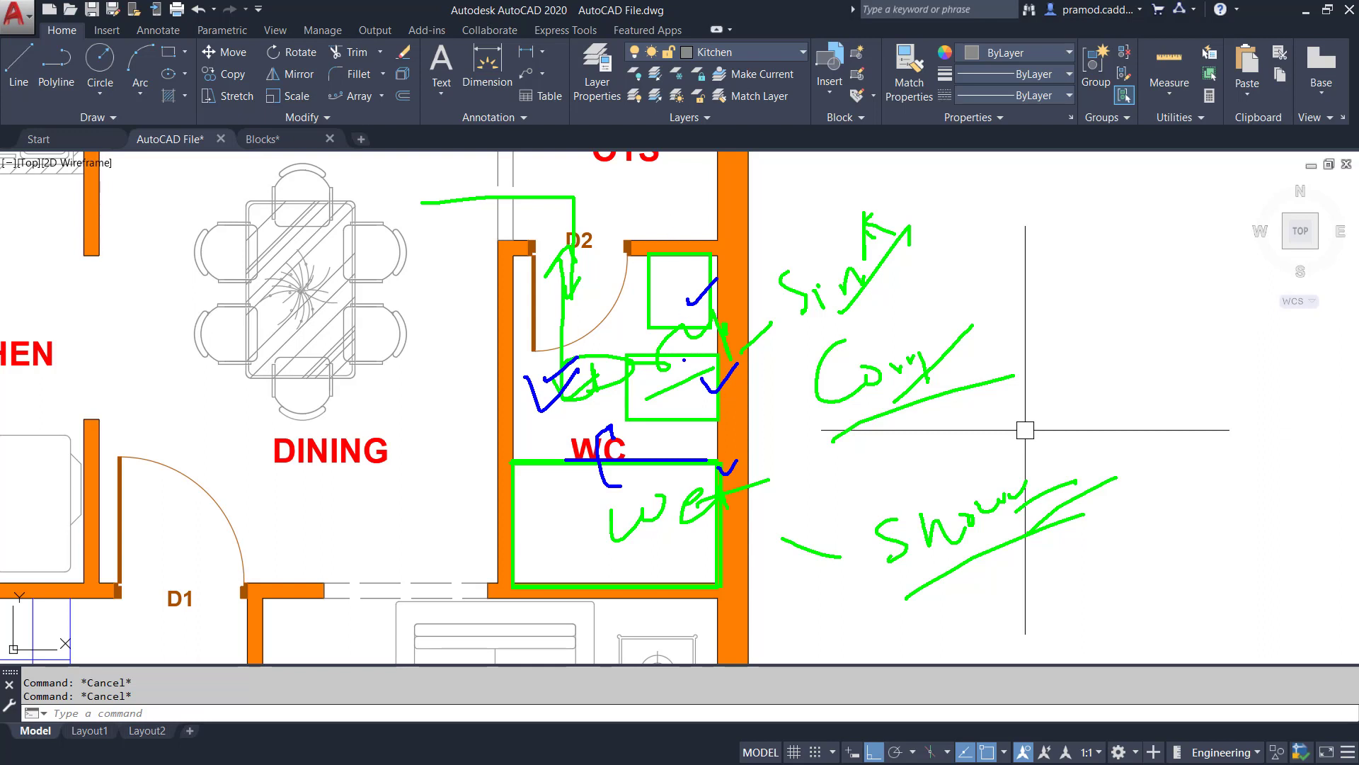
drag(474, 227, 756, 617)
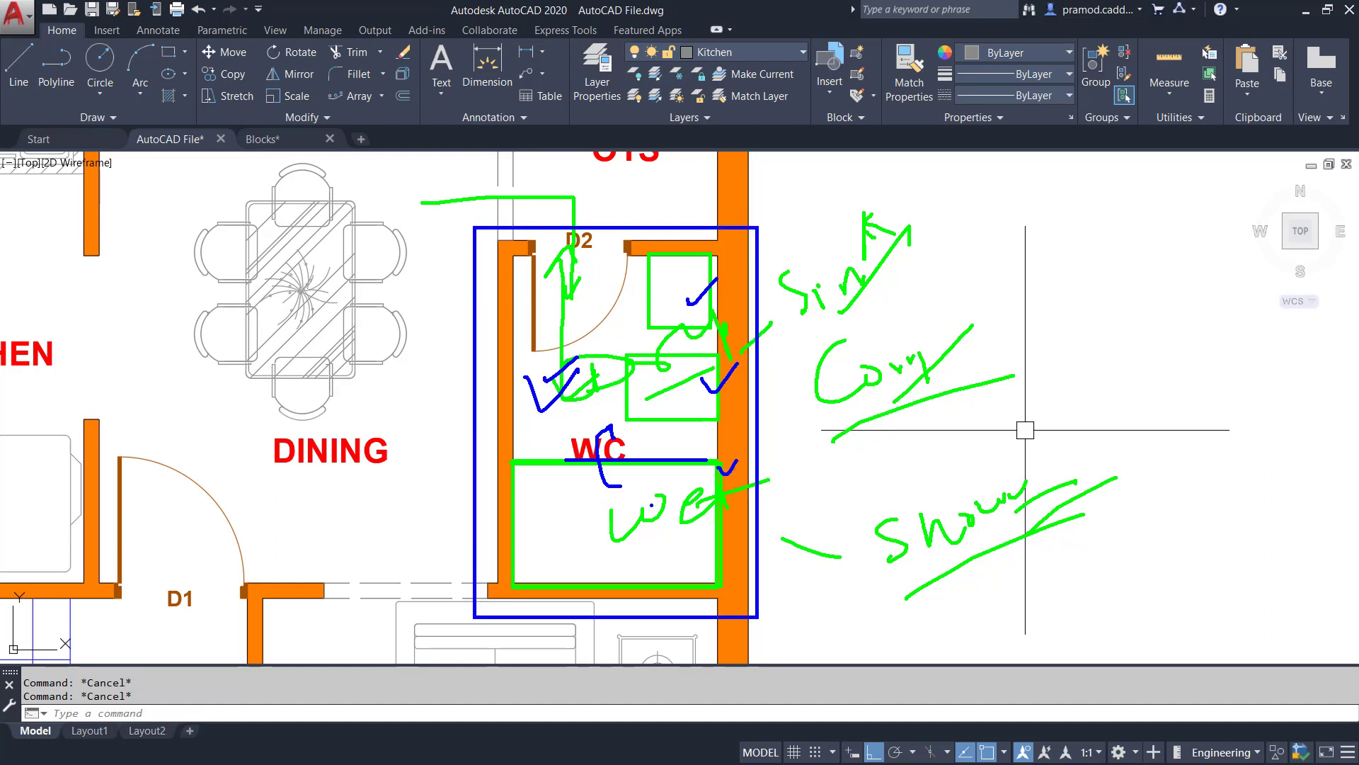
key(Escape)
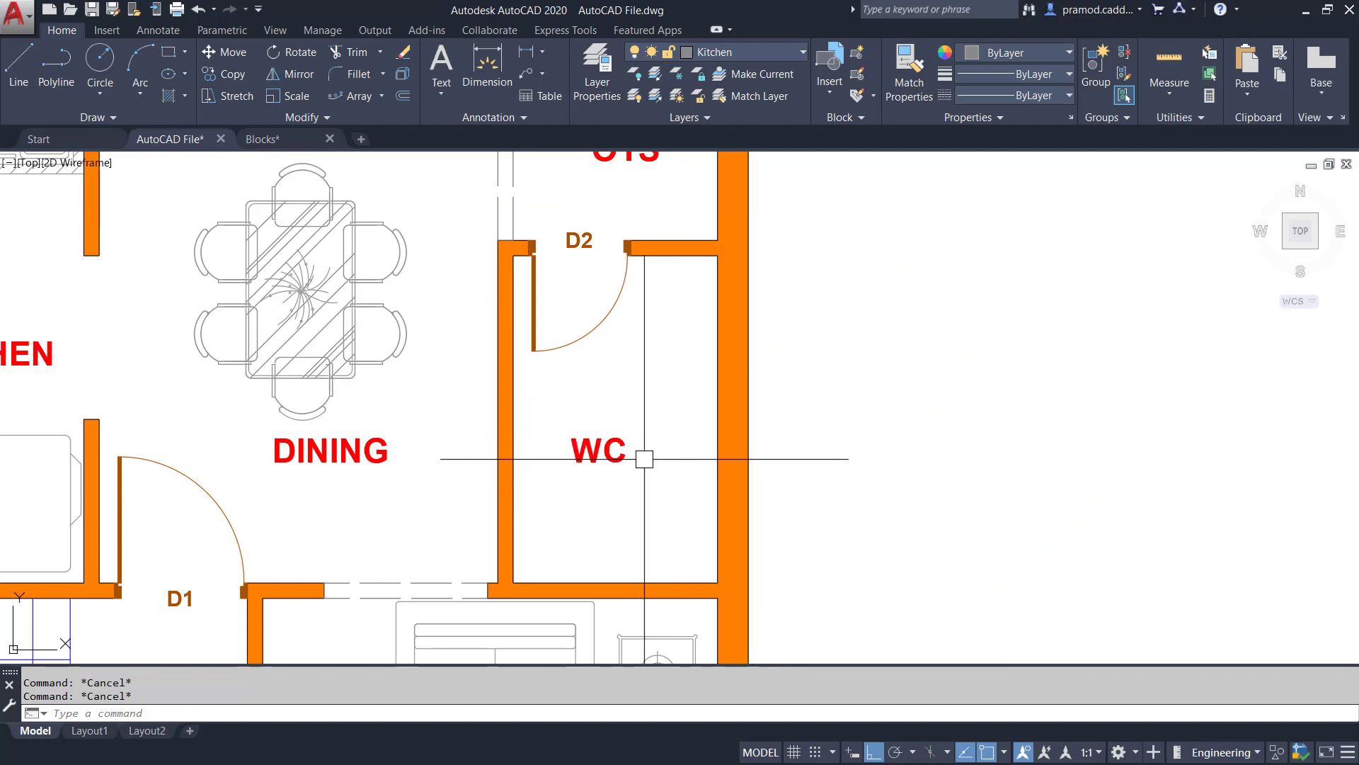
drag(510, 258, 704, 405)
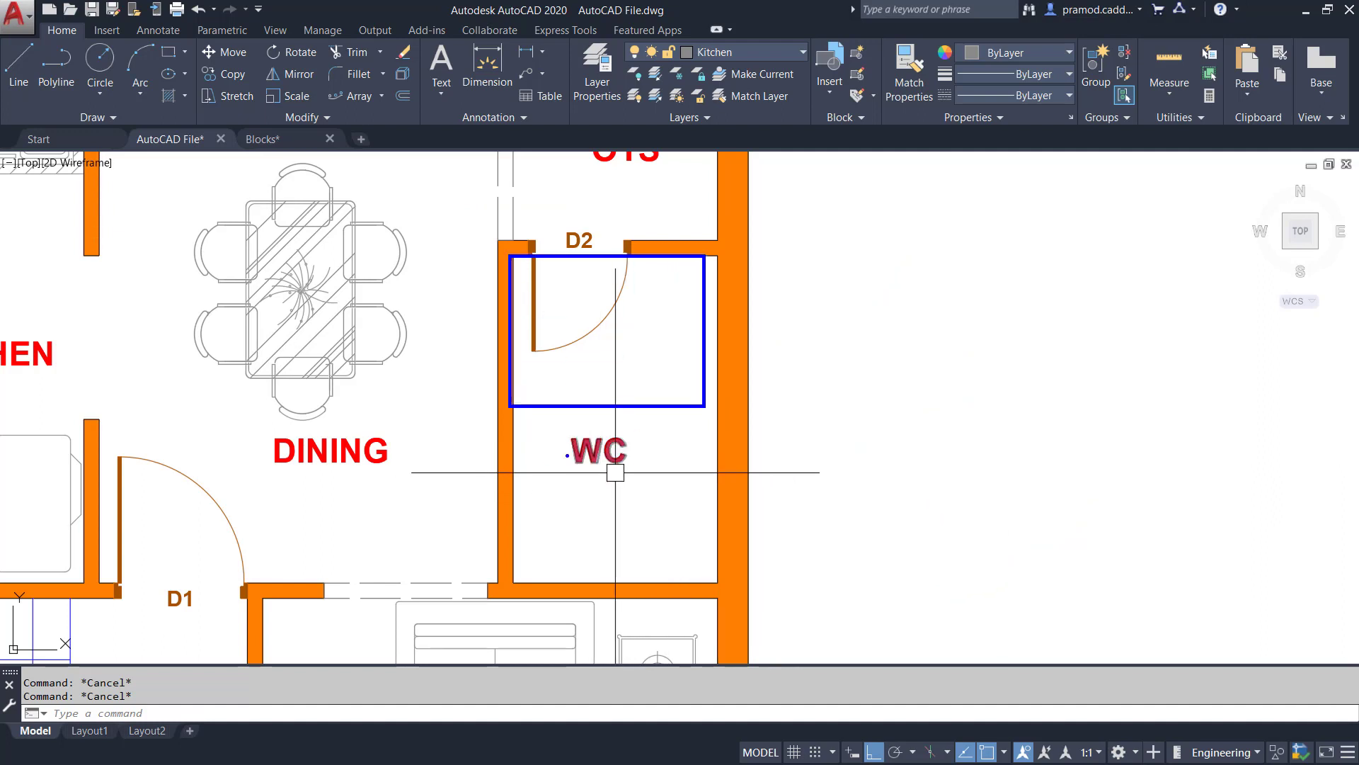
drag(561, 475, 708, 581)
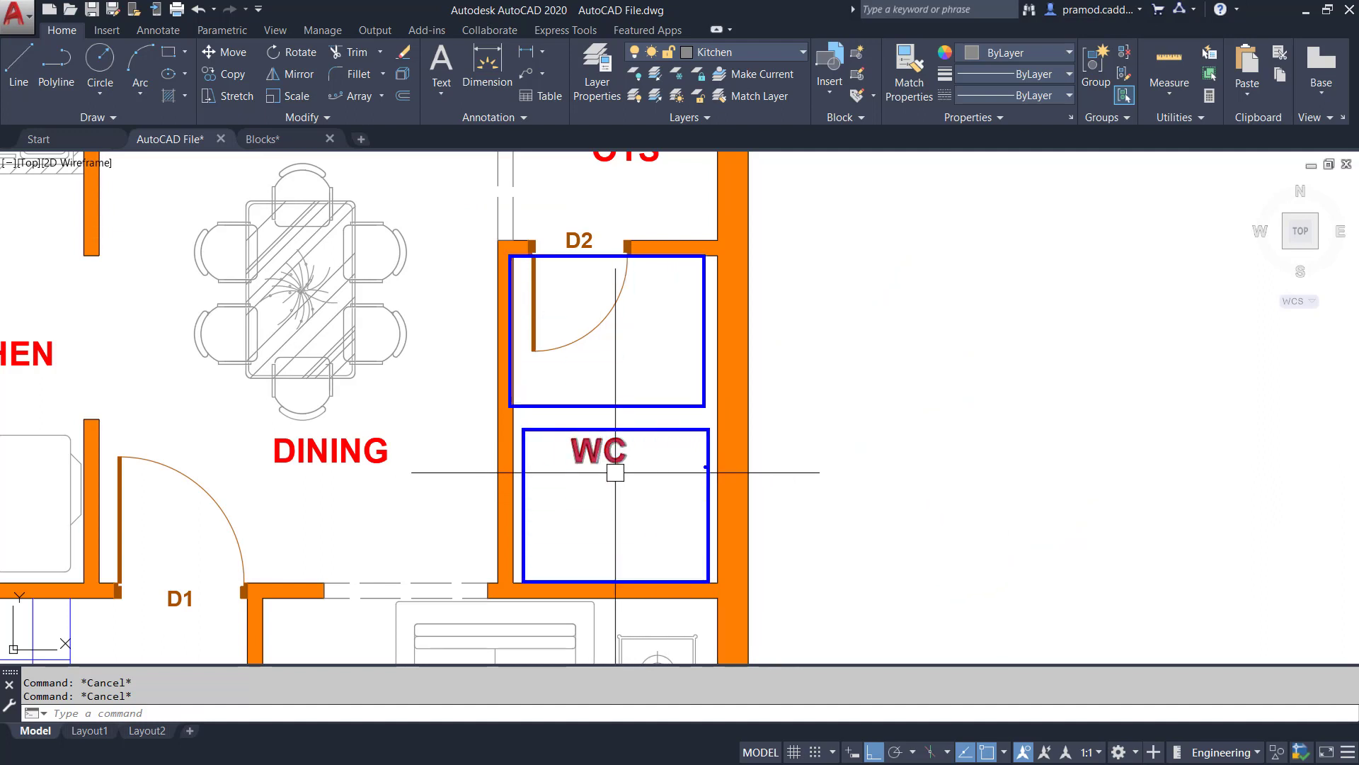
middle_drag(686, 361, 699, 437)
mouse_move(507, 172)
mouse_down()
mouse_move(707, 331)
mouse_move(735, 331)
mouse_up()
drag(630, 184, 735, 327)
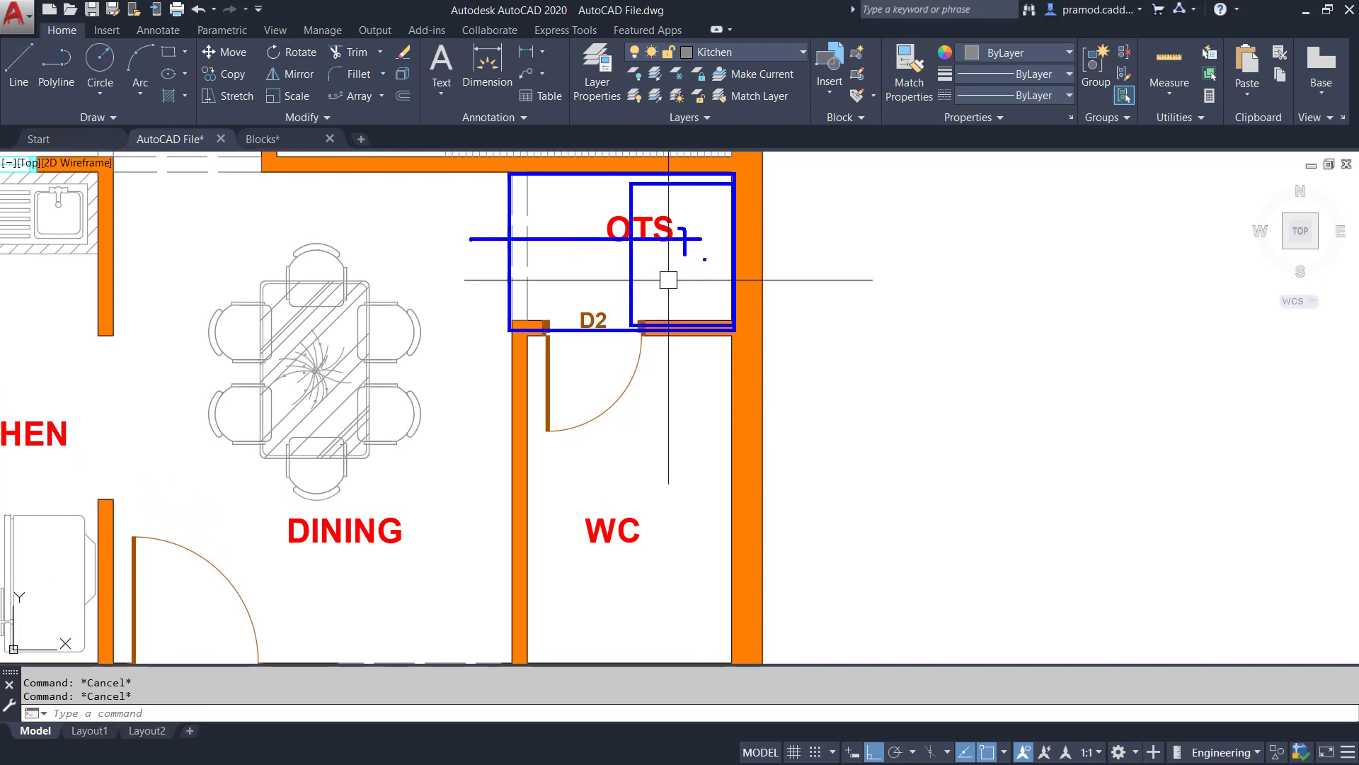
drag(704, 412, 733, 464)
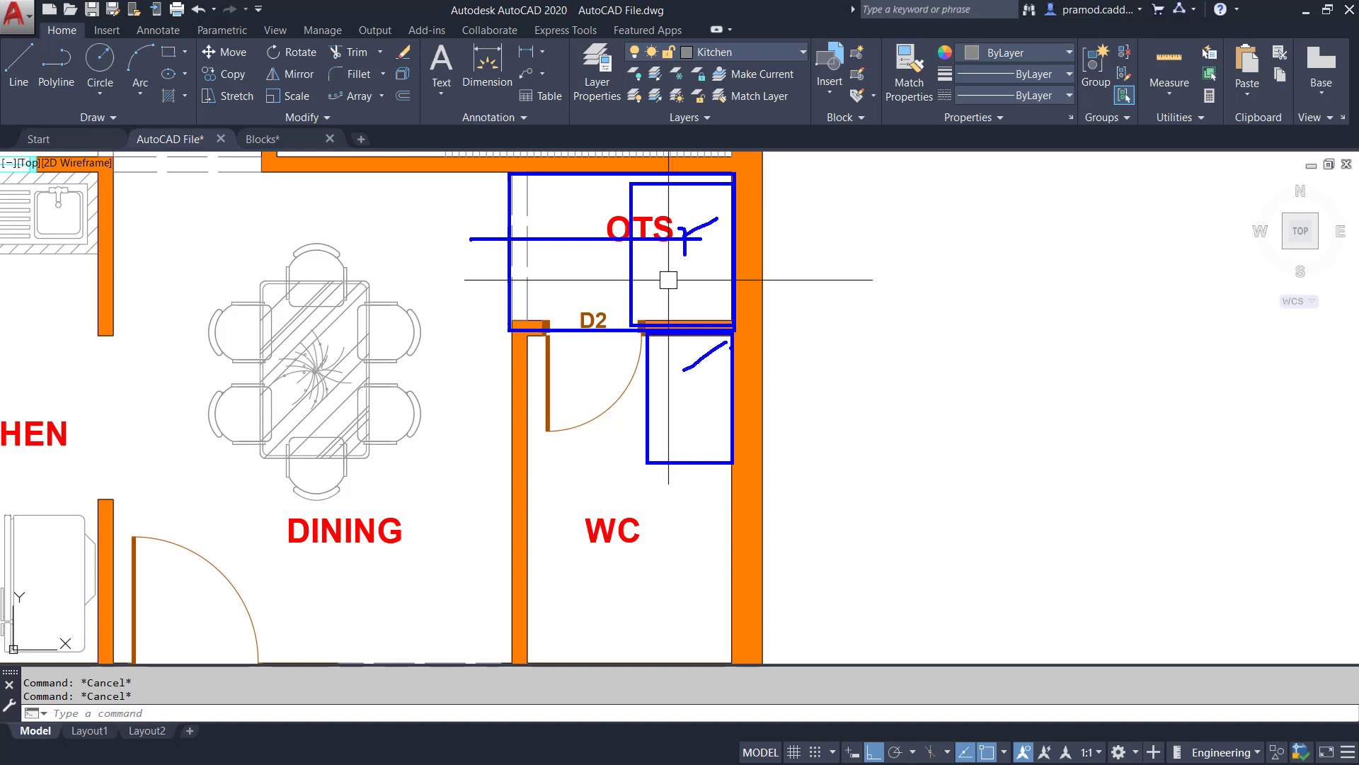
key(Escape)
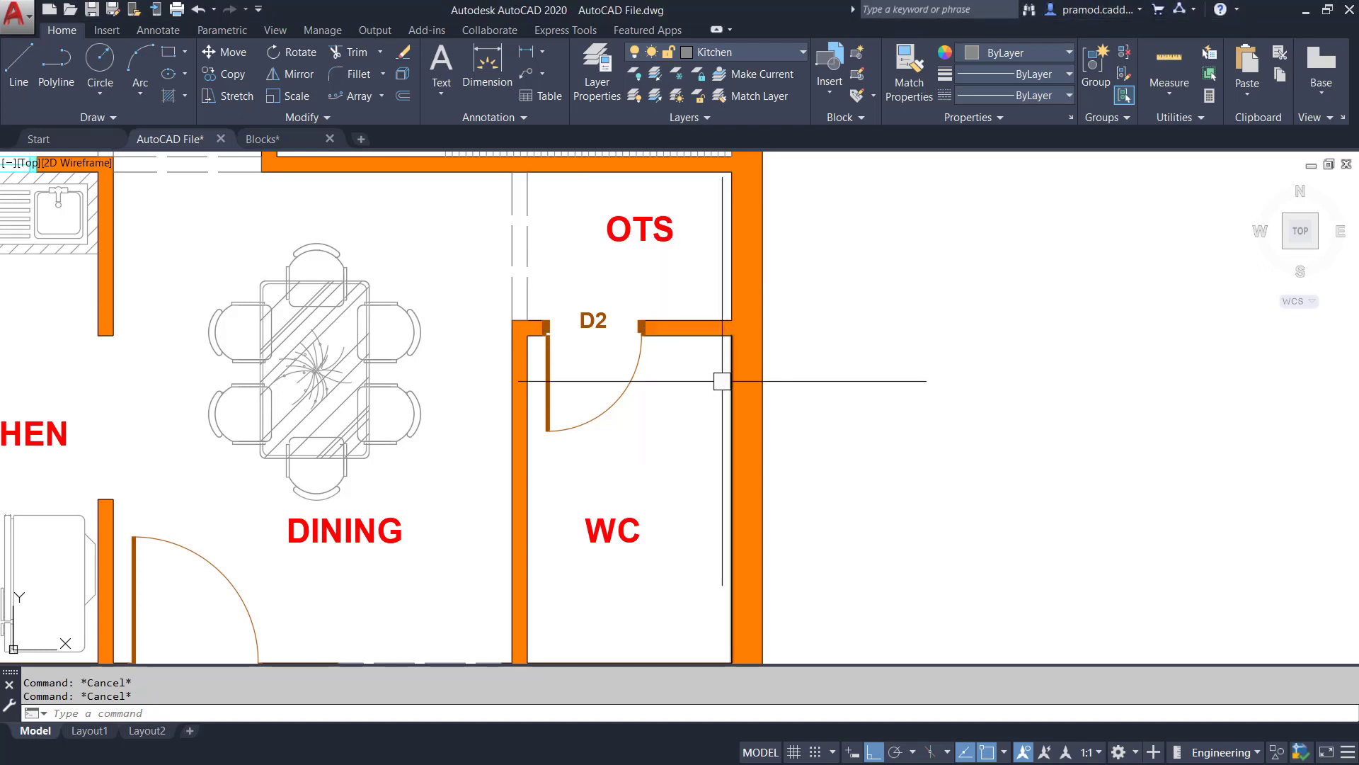
key(ctrl+2)
ctrl+drag(514, 171, 734, 325)
key(Escape)
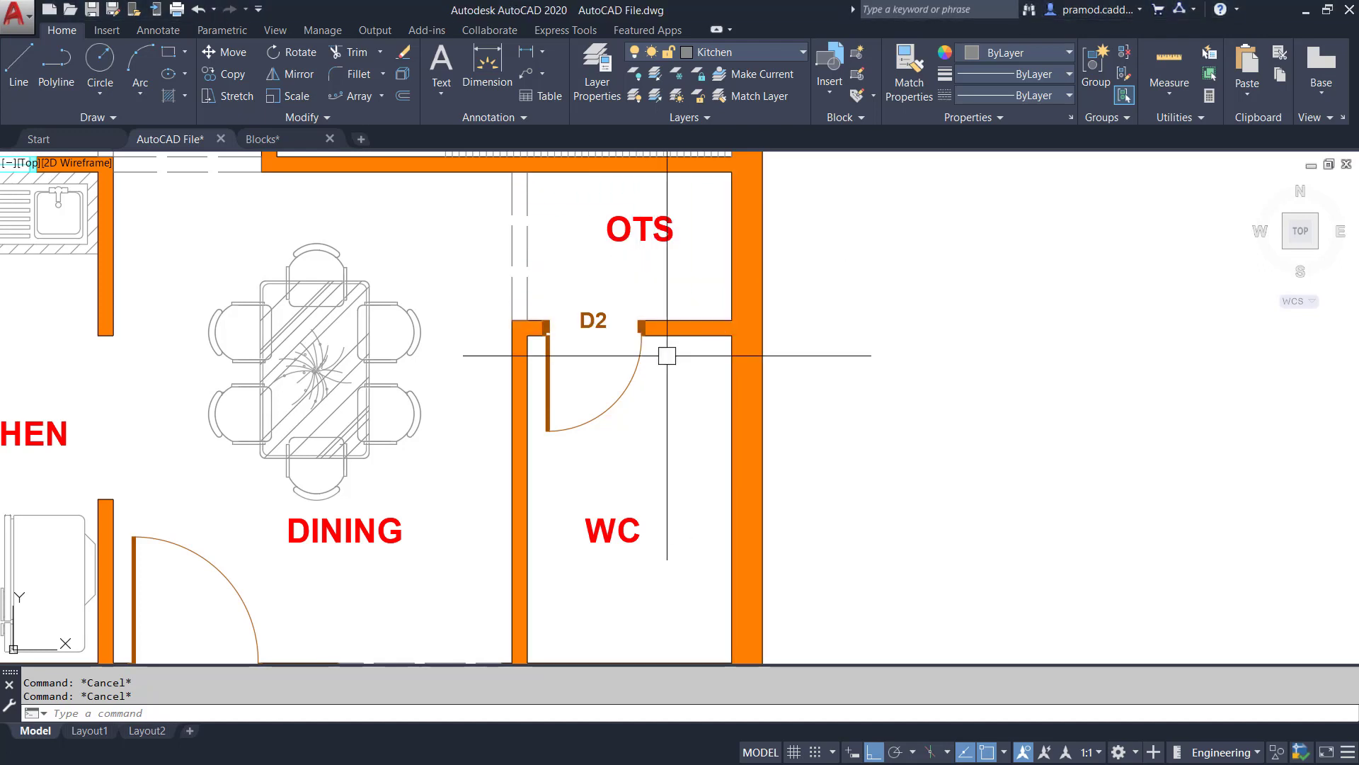
key(Escape)
Add a vertical linear dimension inside the WC from its lower wall to its upper wall
scroll(760, 493, up, 2)
middle_drag(761, 494, 735, 360)
click(525, 51)
scroll(620, 496, down, 4)
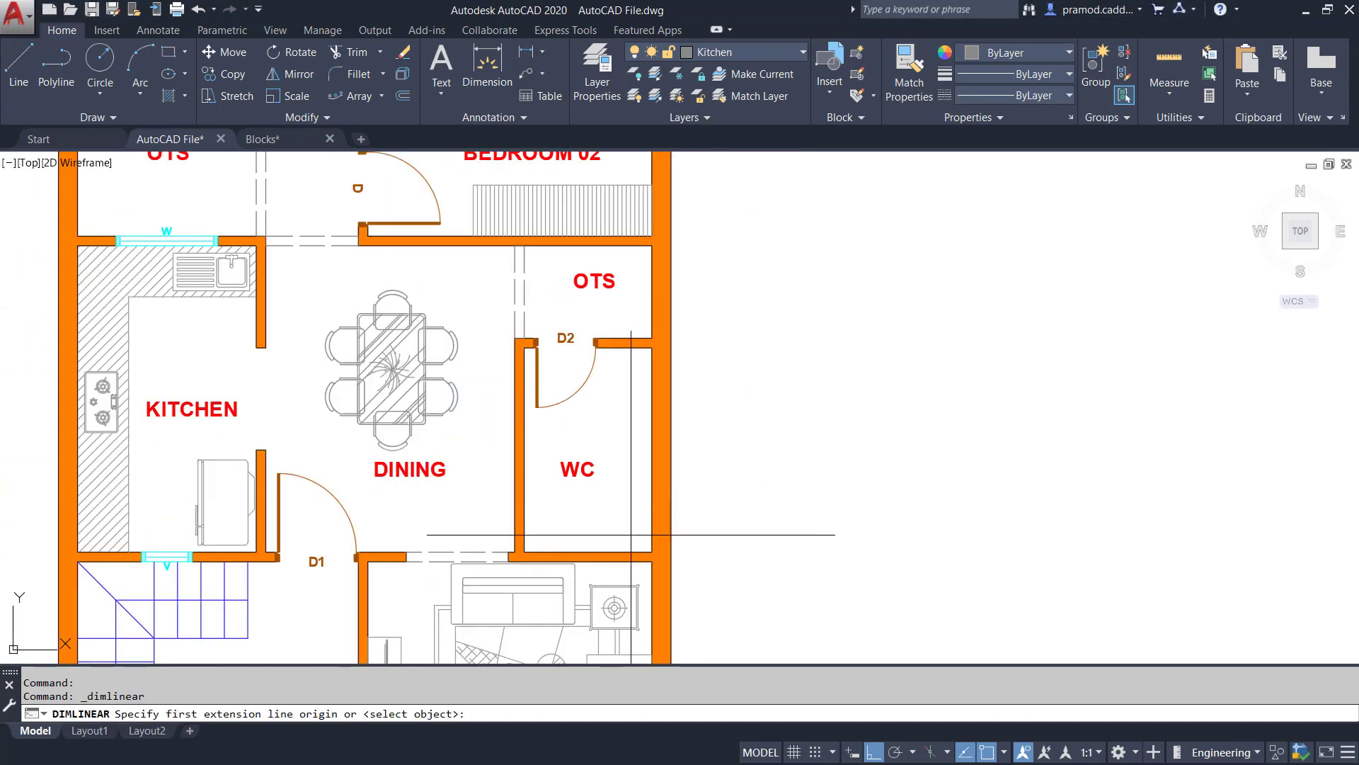
click(629, 544)
scroll(630, 543, up, 2)
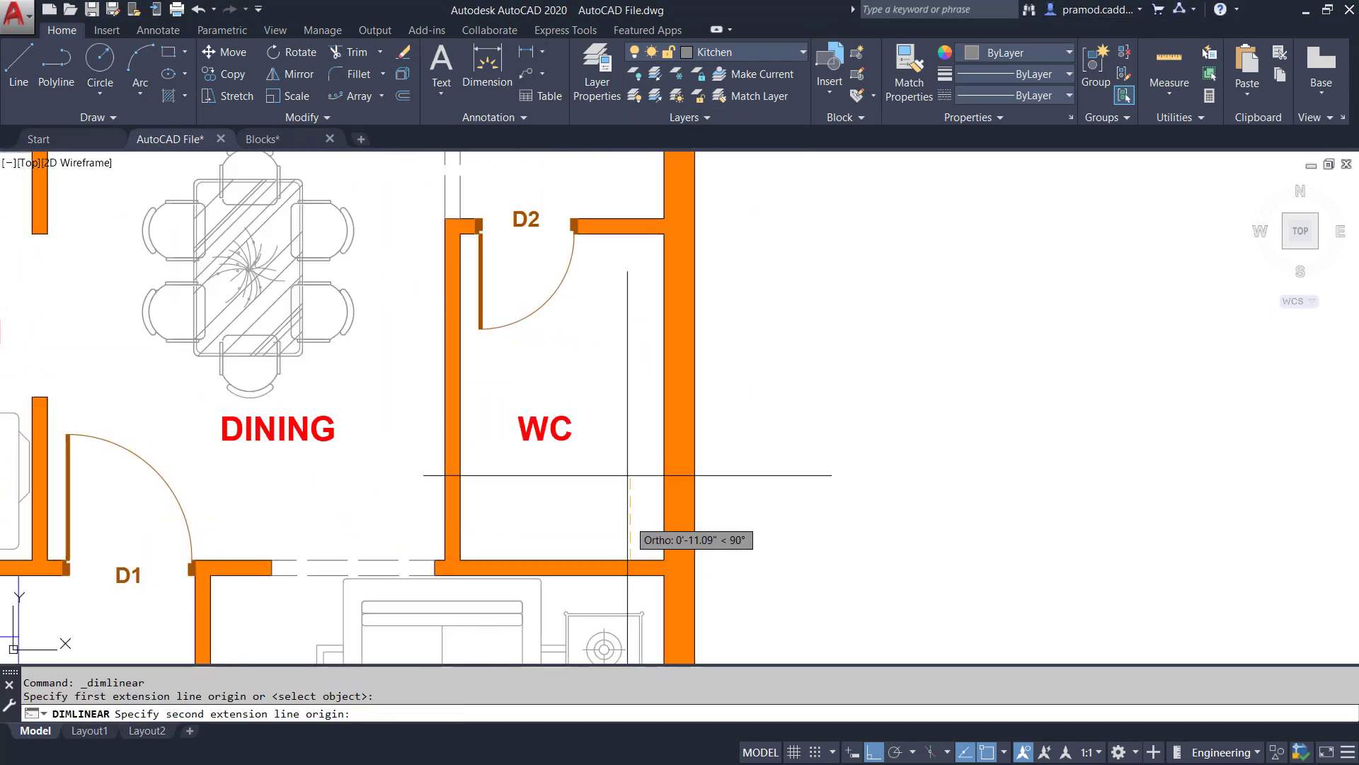
click(627, 233)
click(631, 355)
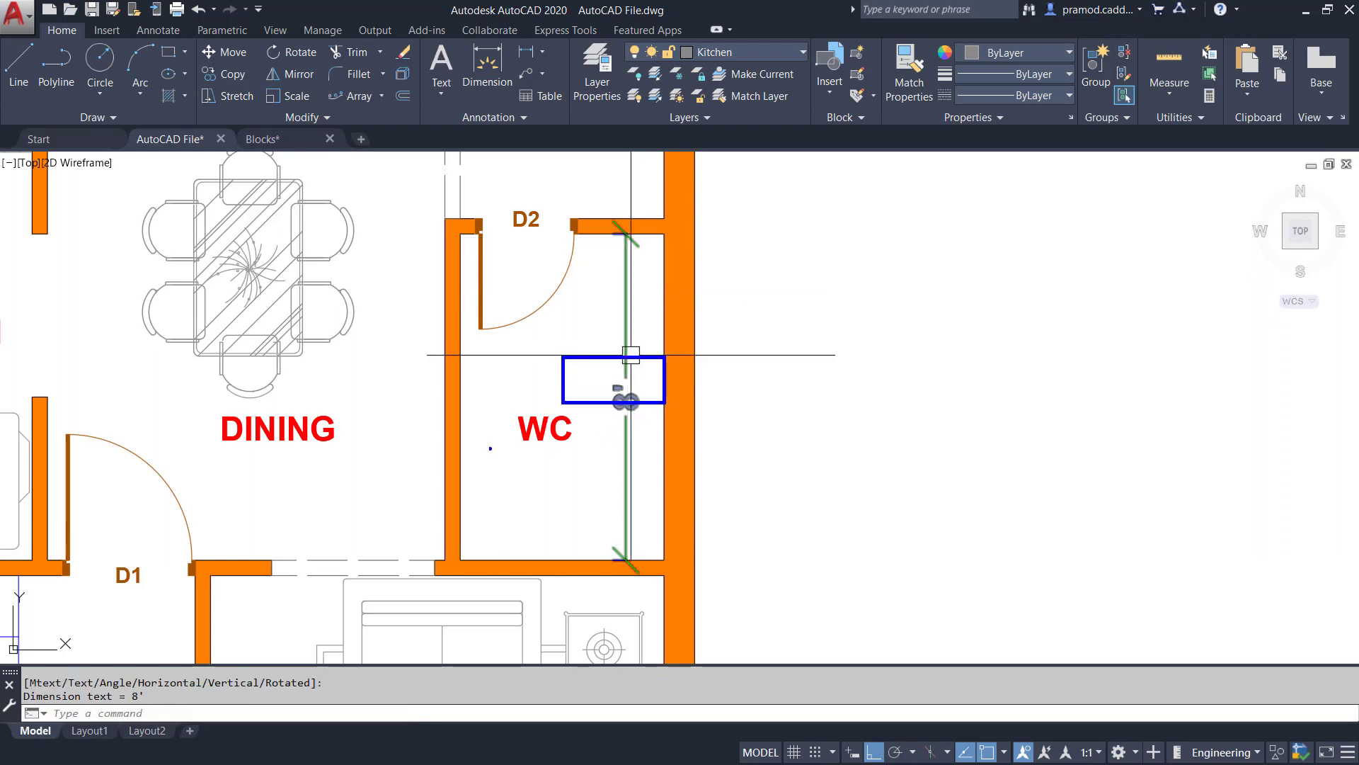
Erase the vertical dimension inside the WC
key(Escape)
click(622, 460)
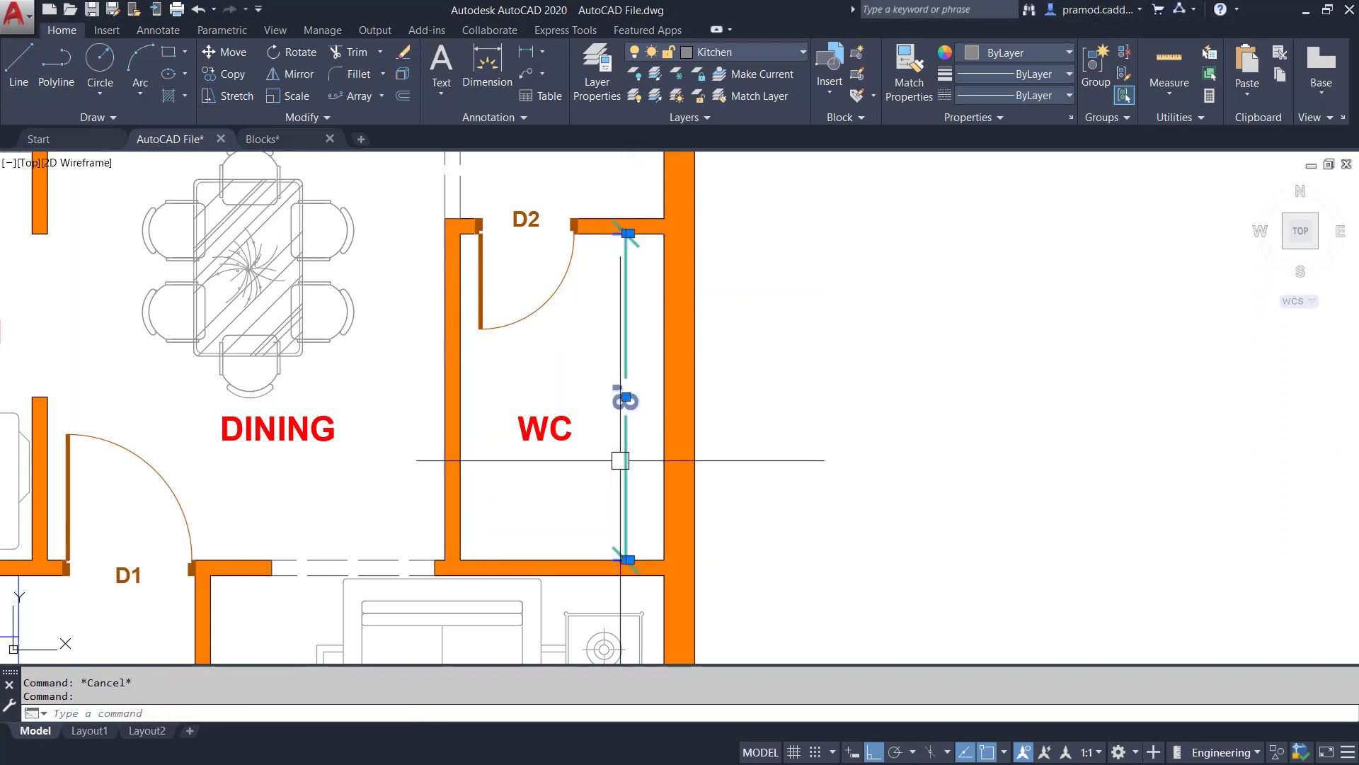
key(Delete)
scroll(598, 410, up, 2)
middle_drag(597, 410, 637, 428)
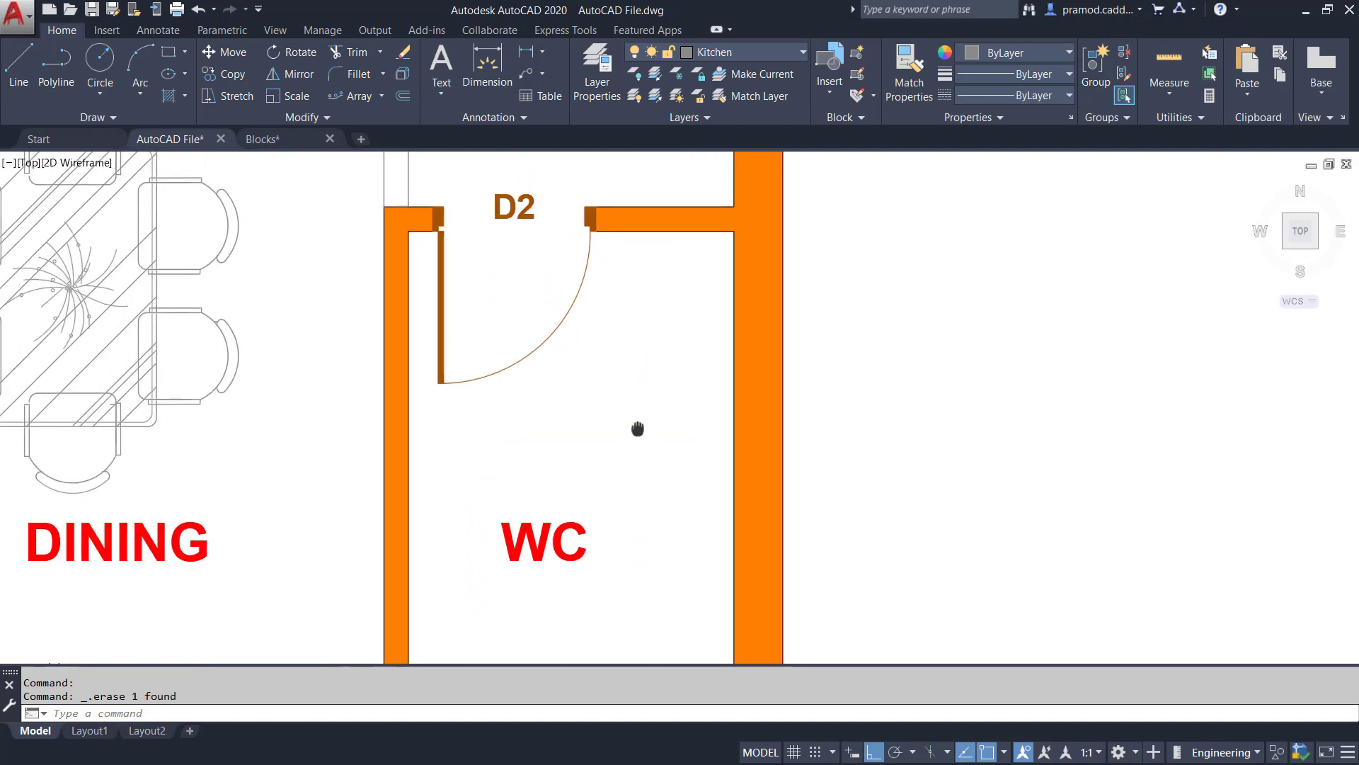
scroll(637, 429, down, 2)
Copy the first rectangular-counter washbasin from the Blocks drawing, using the midpoint of its tap-side edge as base point
click(293, 138)
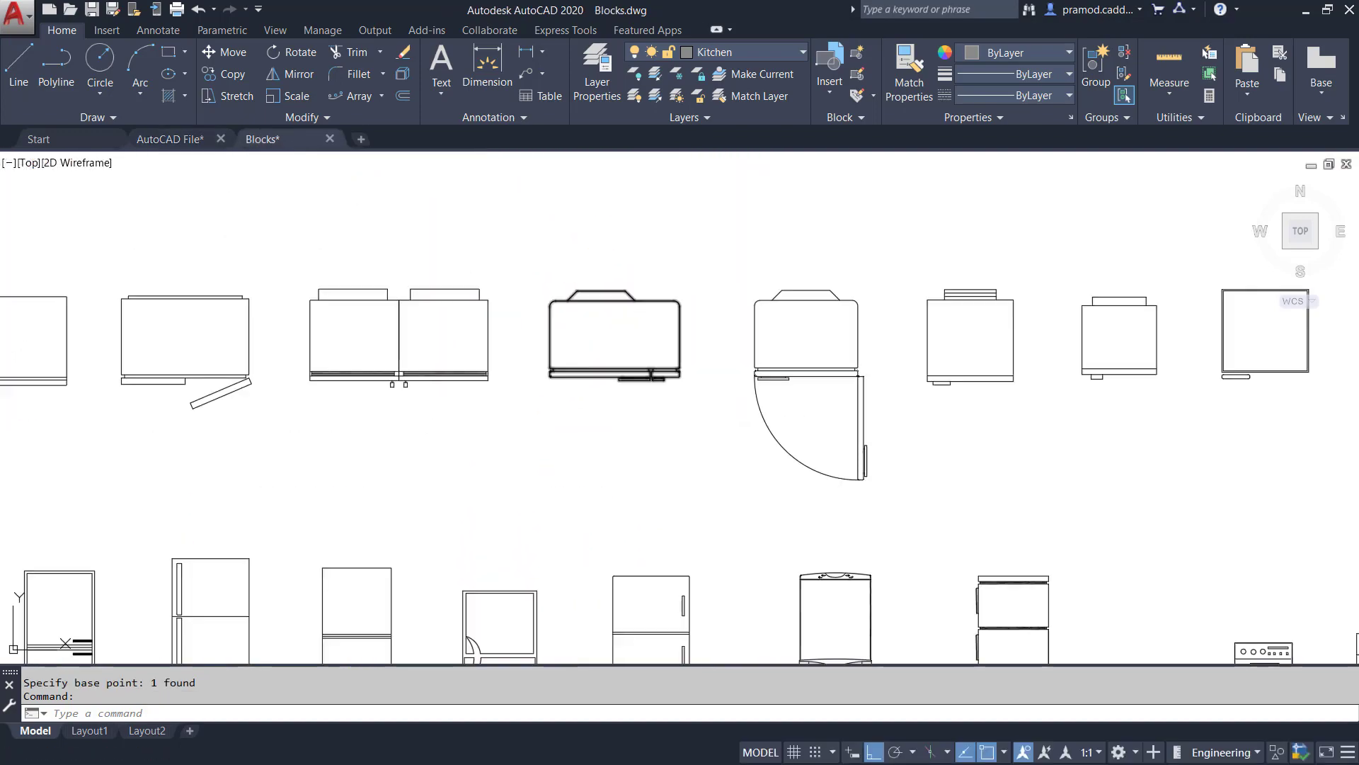
scroll(671, 334, down, 10)
mouse_move(816, 379)
middle_down()
mouse_move(780, 343)
mouse_move(1104, 186)
middle_up()
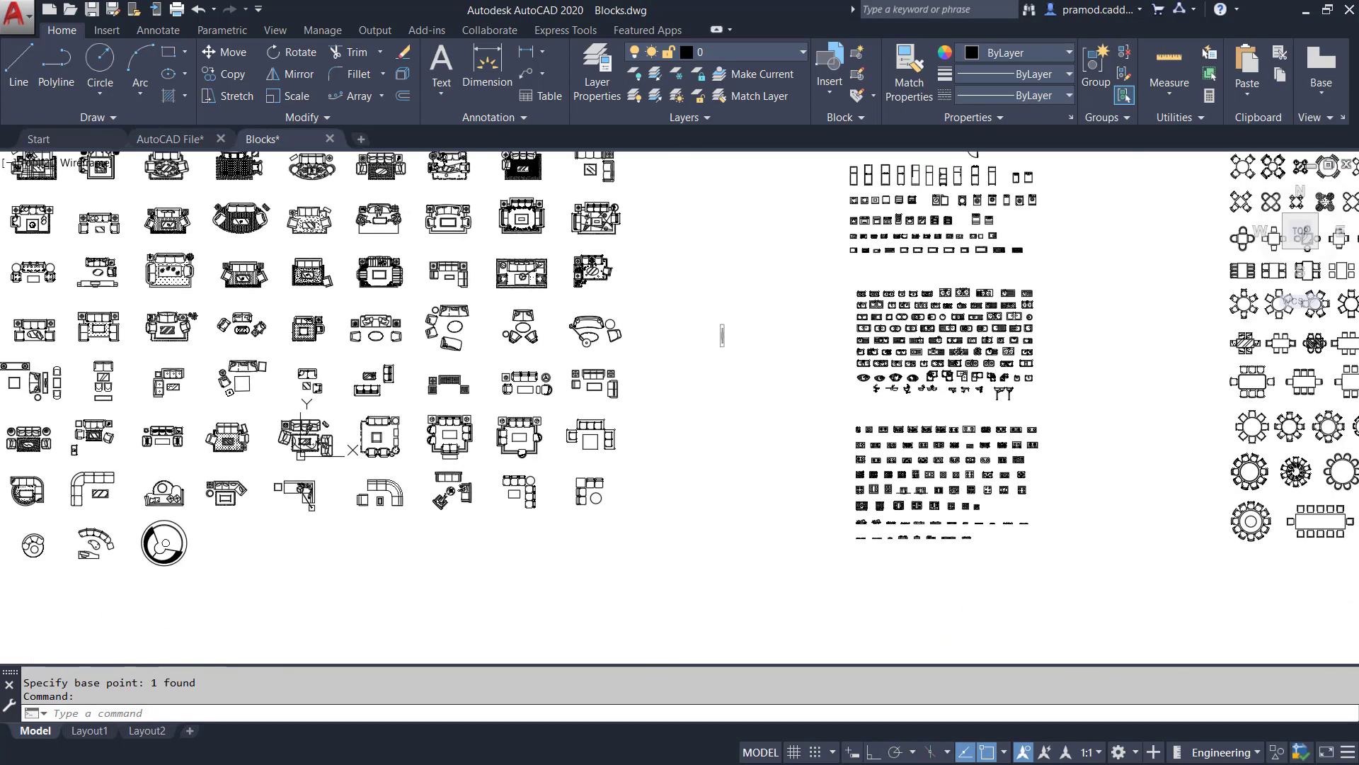
middle_drag(1068, 318, 335, 386)
scroll(778, 393, down, 2)
middle_drag(952, 402, 448, 484)
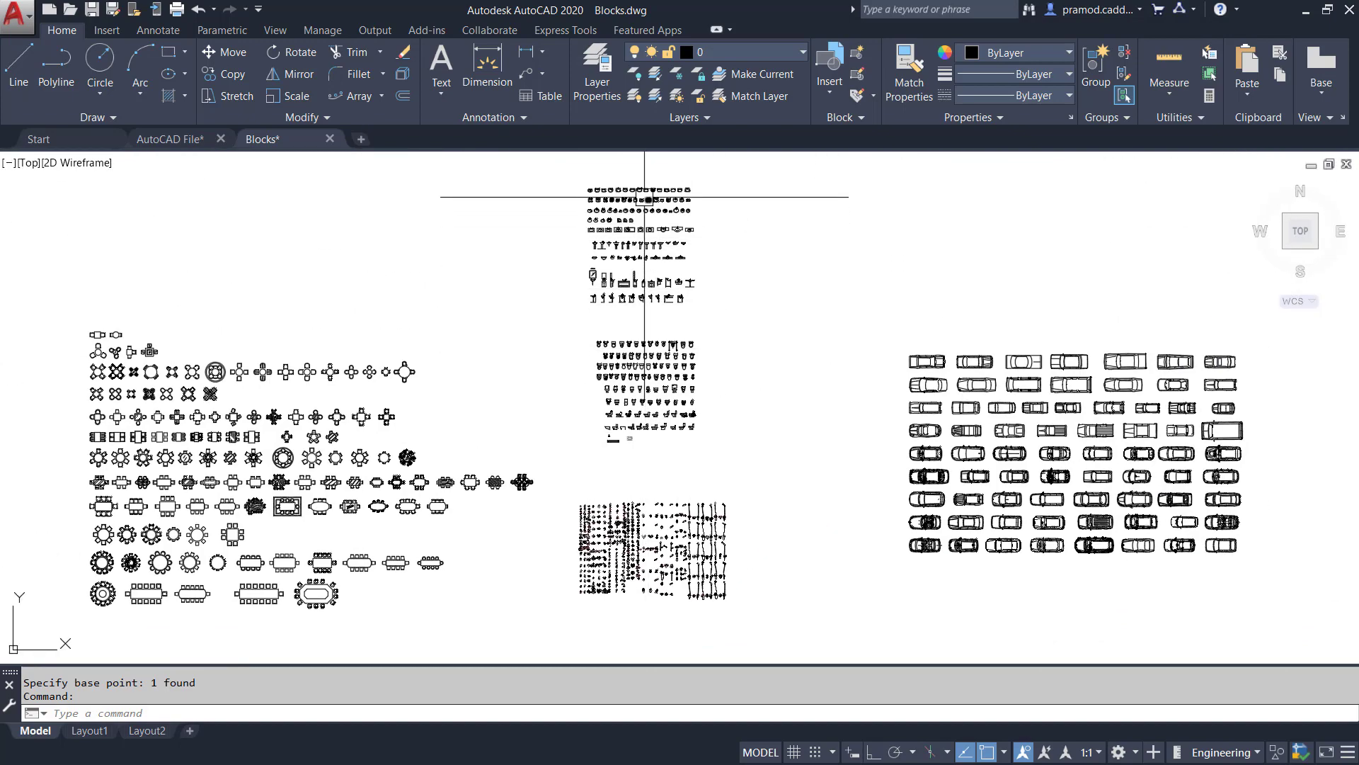
scroll(644, 197, up, 8)
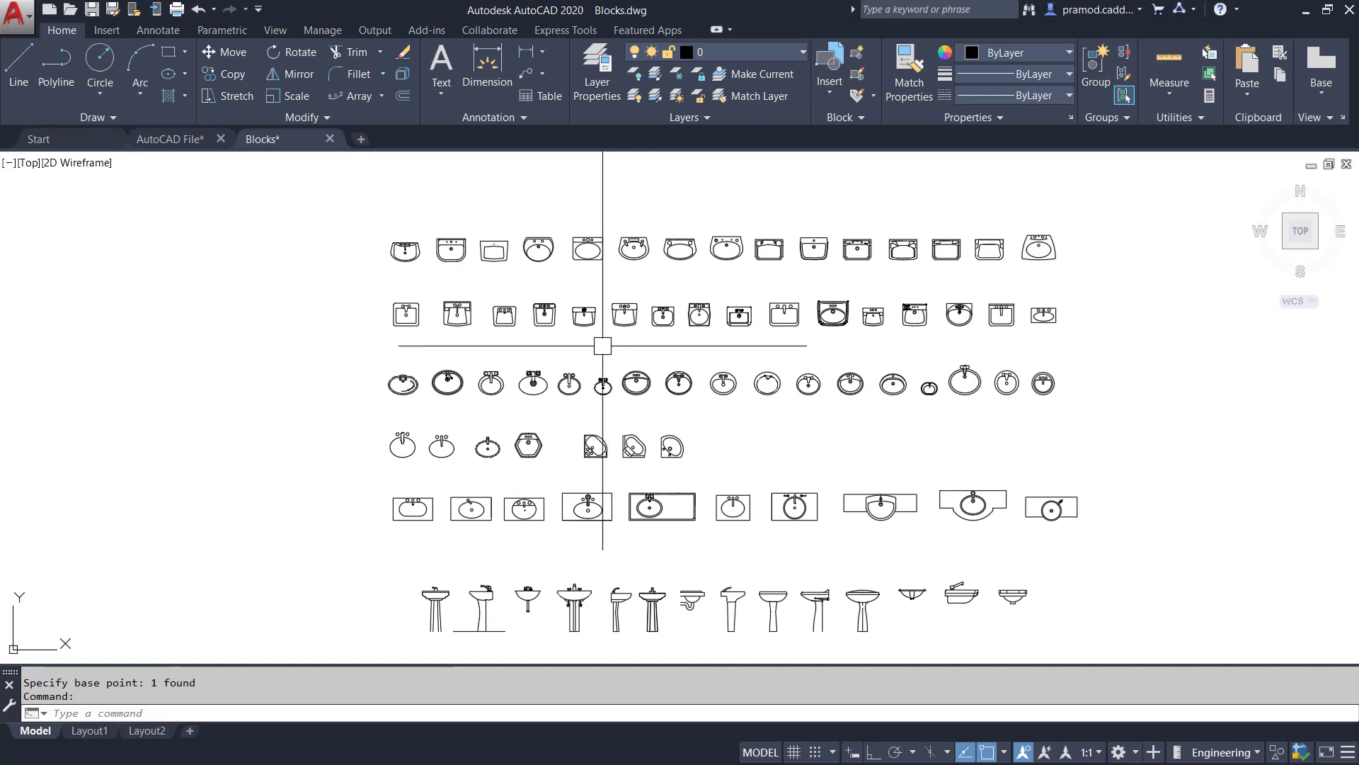
scroll(537, 540, up, 2)
scroll(470, 521, up, 3)
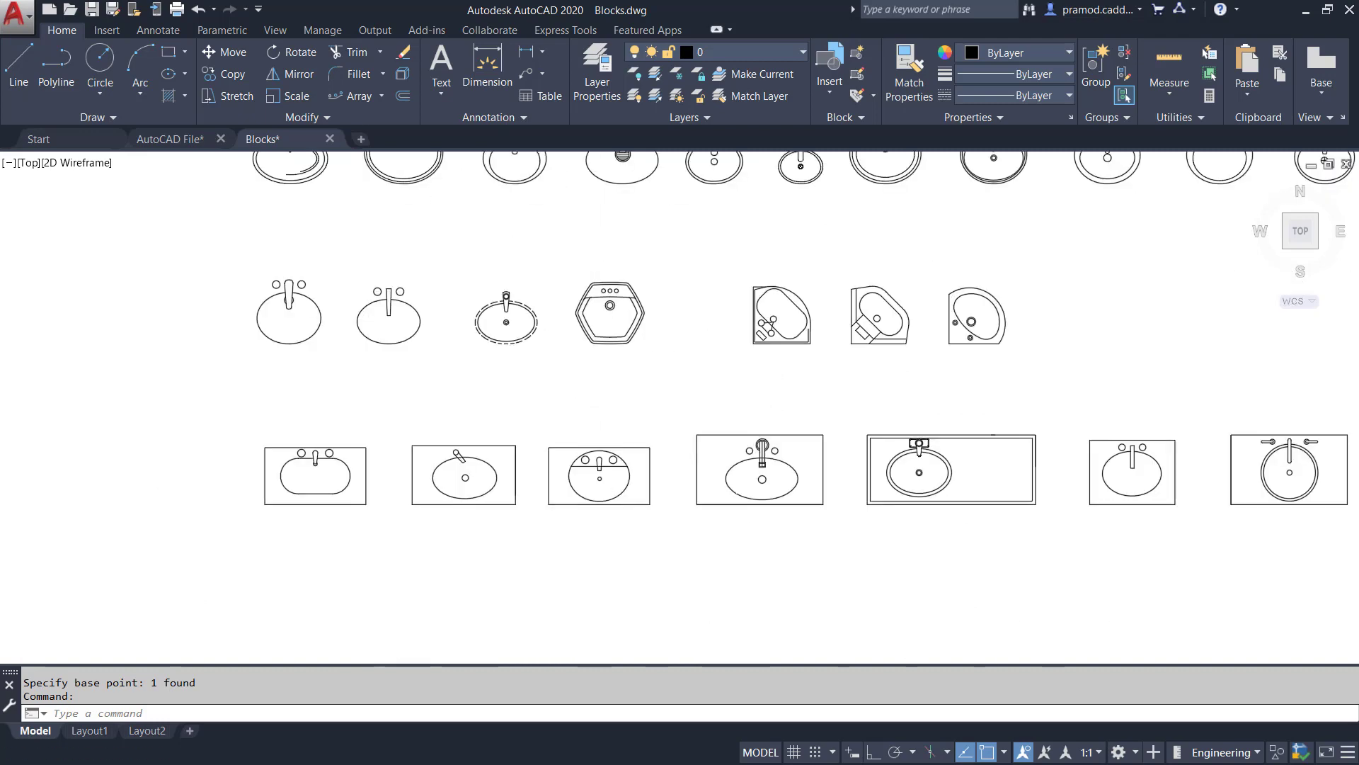
scroll(385, 516, up, 3)
click(447, 420)
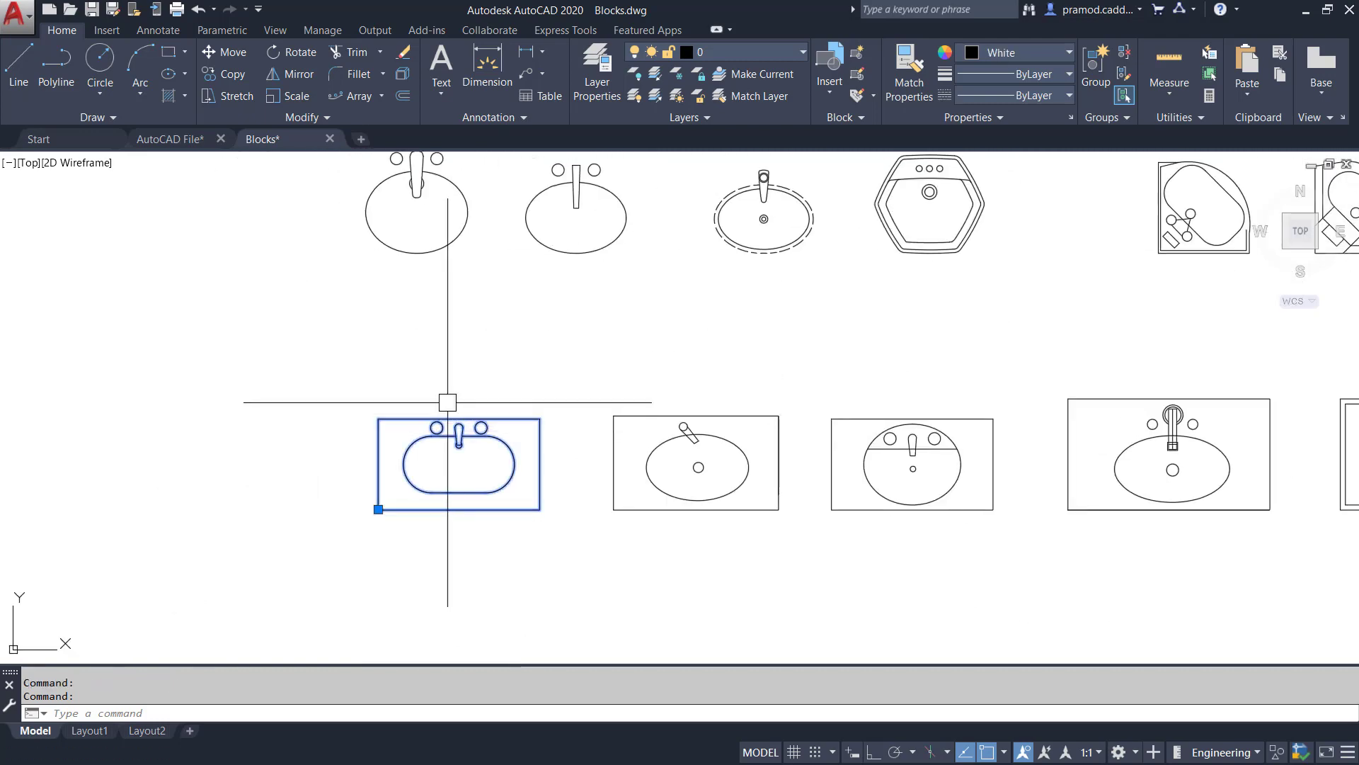
key(ctrl+shift+c)
click(459, 419)
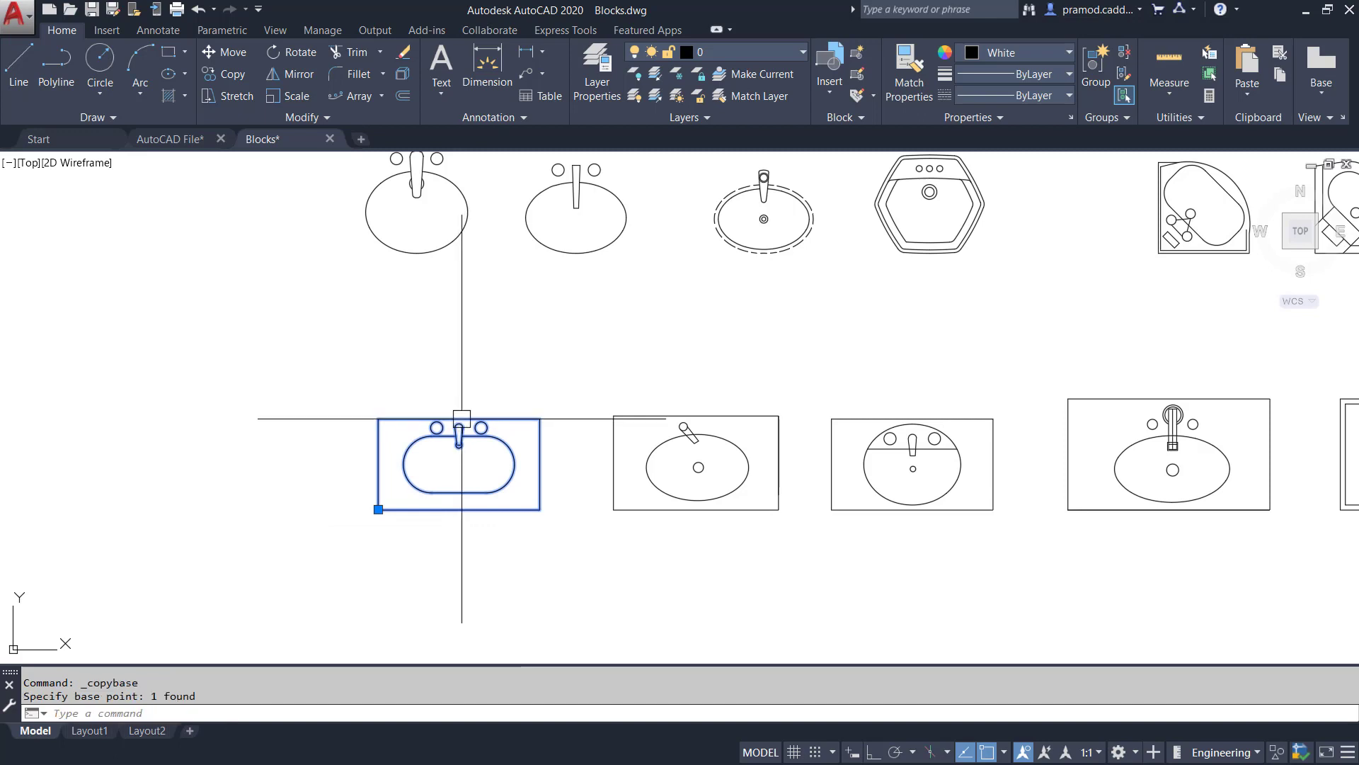
Paste the copied washbasin into the WC of the AutoCAD File drawing, just below the door swing
click(170, 138)
key(ctrl+v)
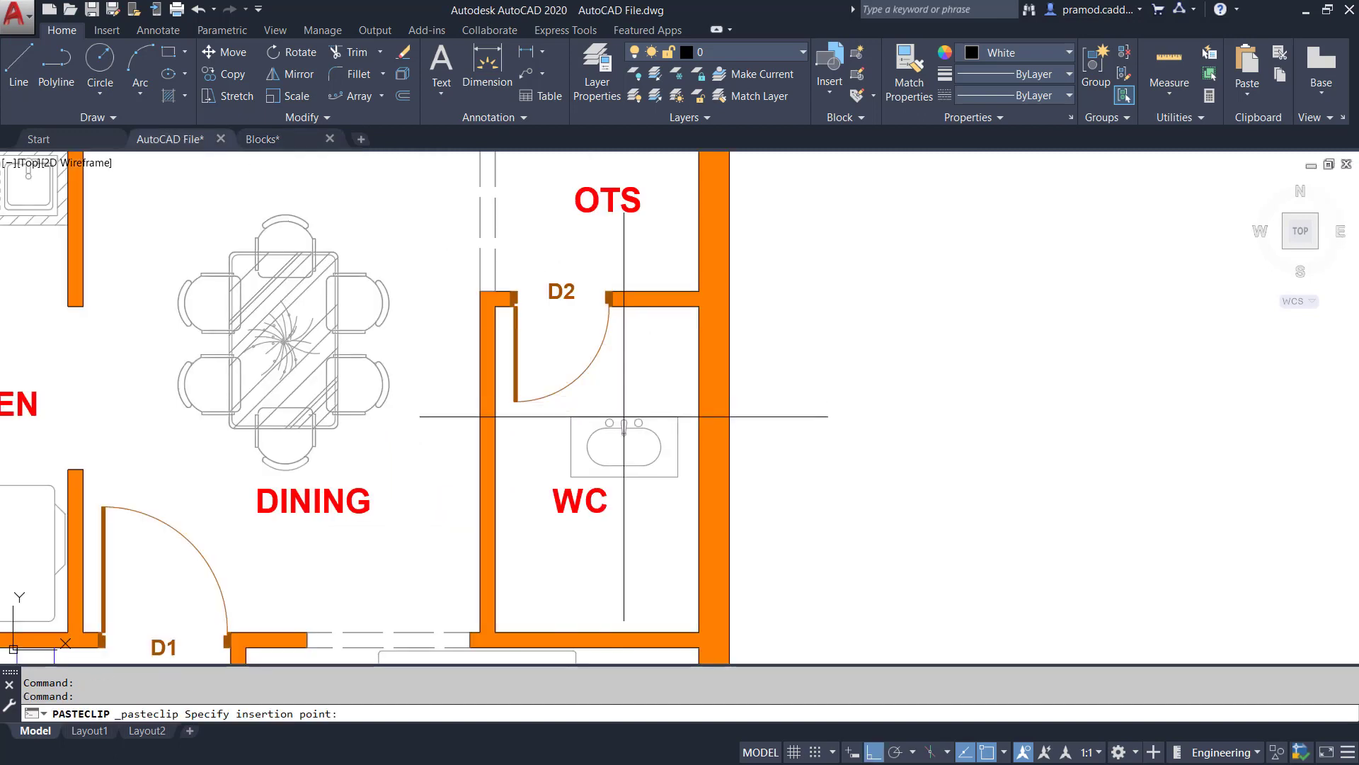
scroll(620, 395, up, 3)
click(620, 395)
Rotate the washbasin by 270 degrees about the midpoint of its tap-side edge
text(ro)
key(Return)
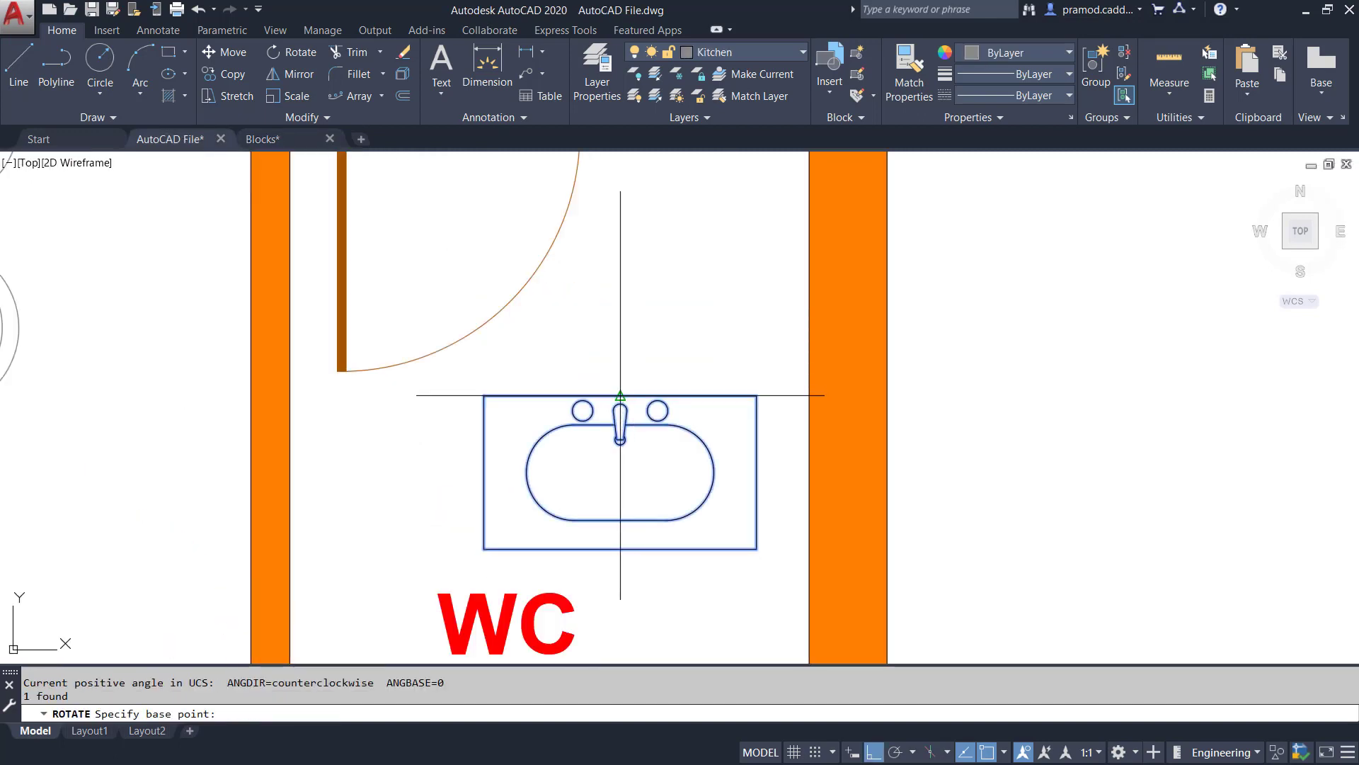
click(620, 395)
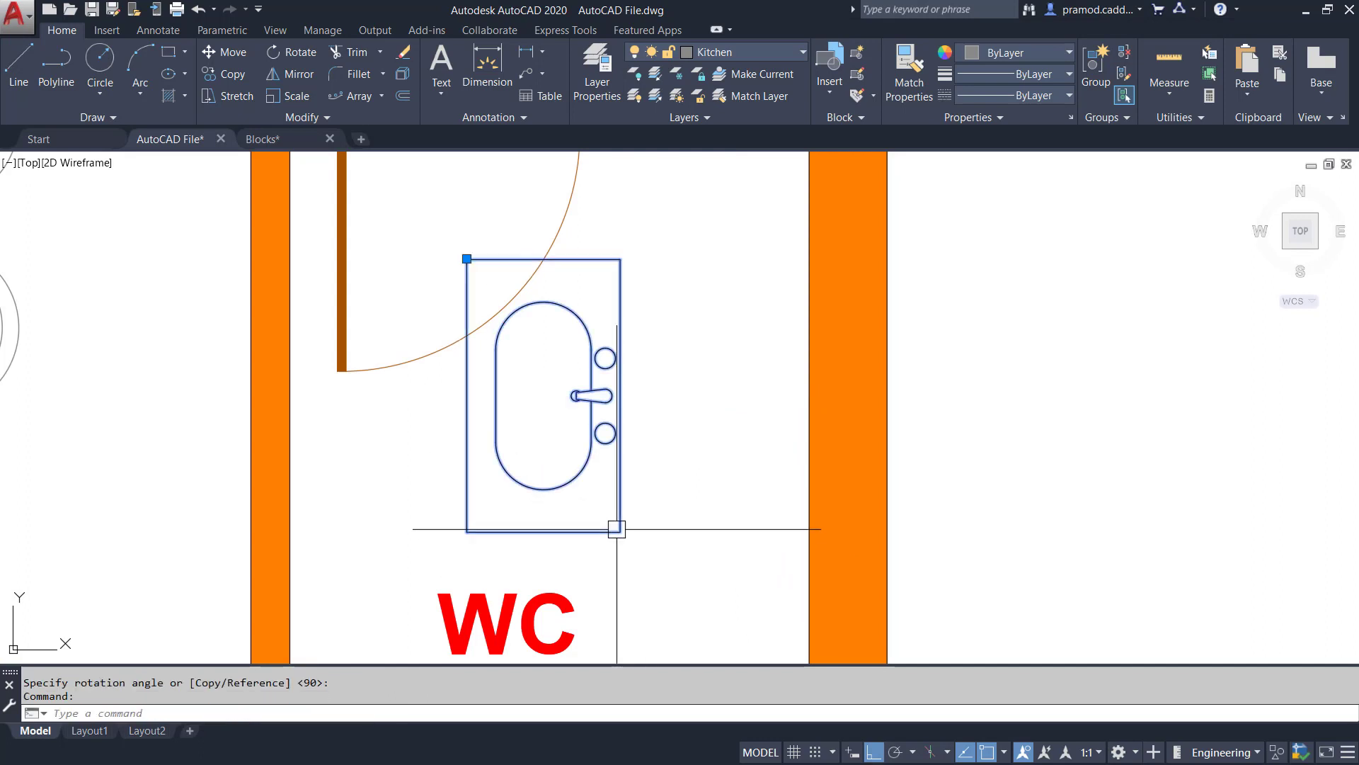
key(Escape)
Move the washbasin by its upper tap-side corner into the WC's upper-right wall corner beside door D2
text(m)
key(Return)
click(620, 259)
middle_drag(684, 260, 604, 461)
click(732, 330)
scroll(663, 353, down, 2)
scroll(663, 349, down, 2)
middle_drag(677, 426, 674, 387)
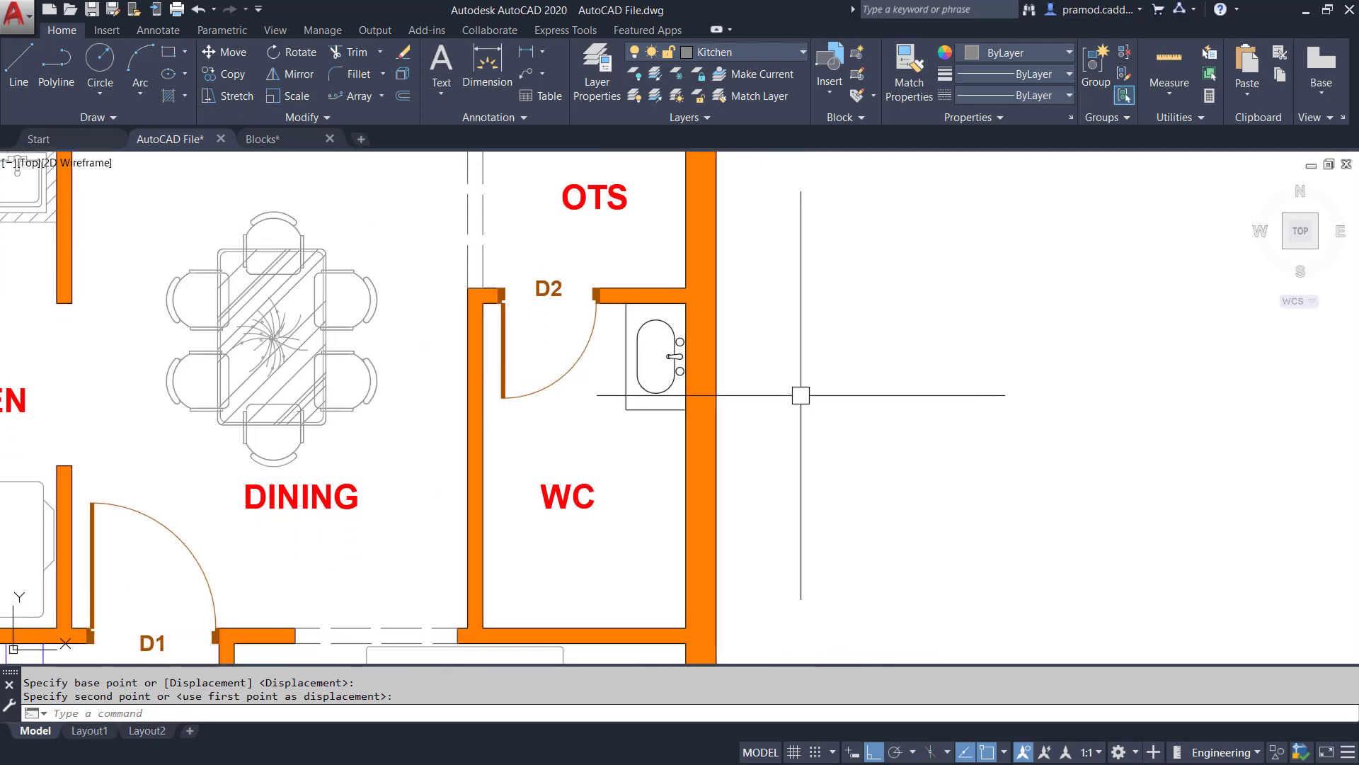
Copy the plan-view toilet with the oval seat and tapered body from the Blocks drawing, basing it at its tank's rear-edge midpoint
click(297, 139)
scroll(674, 513, down, 6)
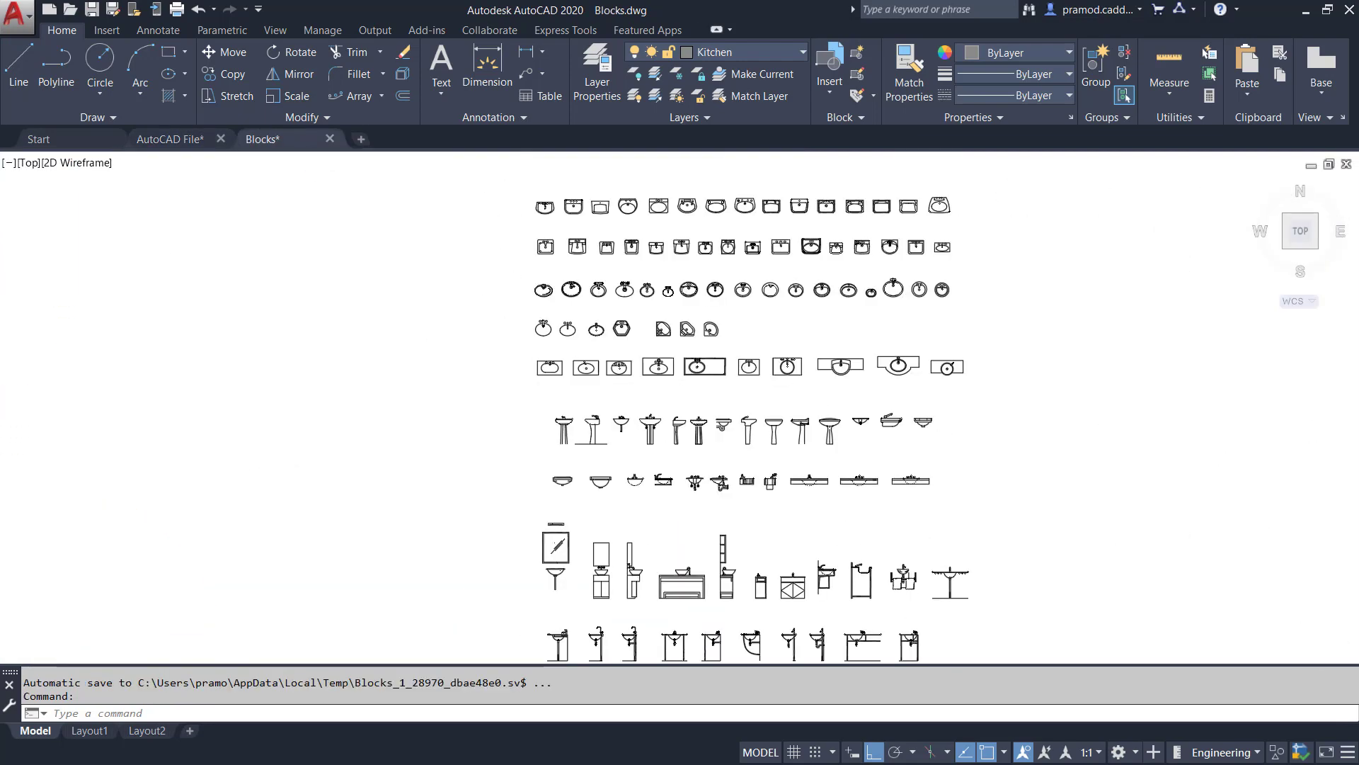
middle_drag(674, 513, 673, 355)
scroll(701, 443, up, 3)
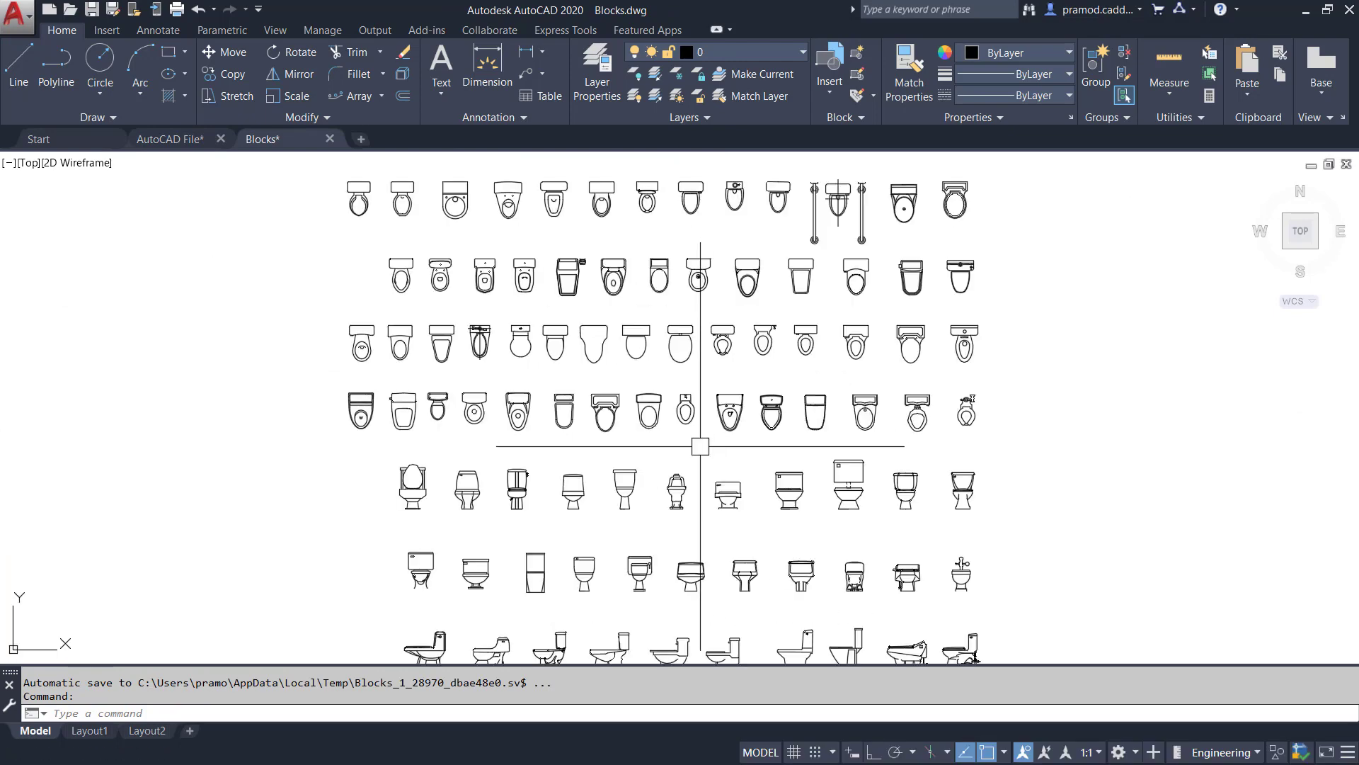
scroll(609, 287, up, 2)
click(618, 237)
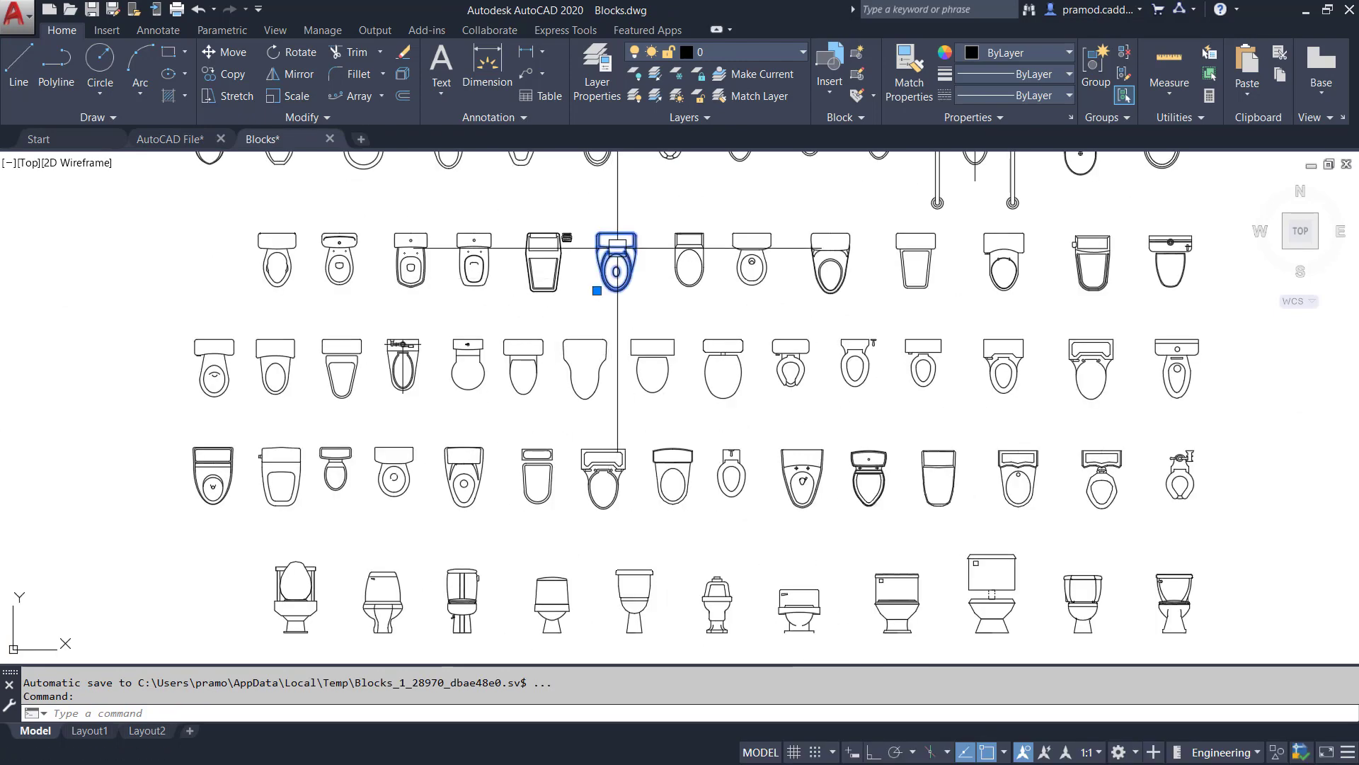
scroll(620, 236, up, 4)
key(ctrl+shift+c)
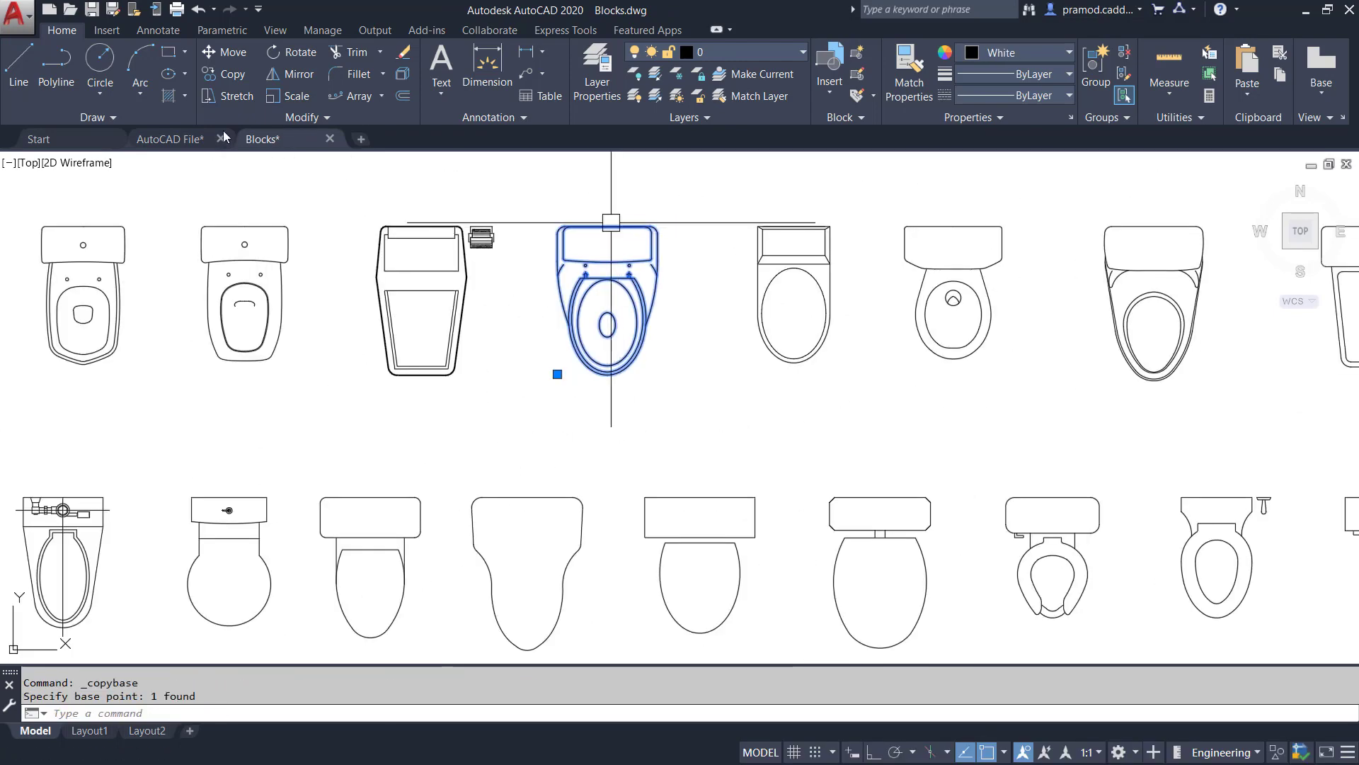
Paste the toilet into the AutoCAD File floor plan on the WC's right wall, below the washbasin
click(180, 140)
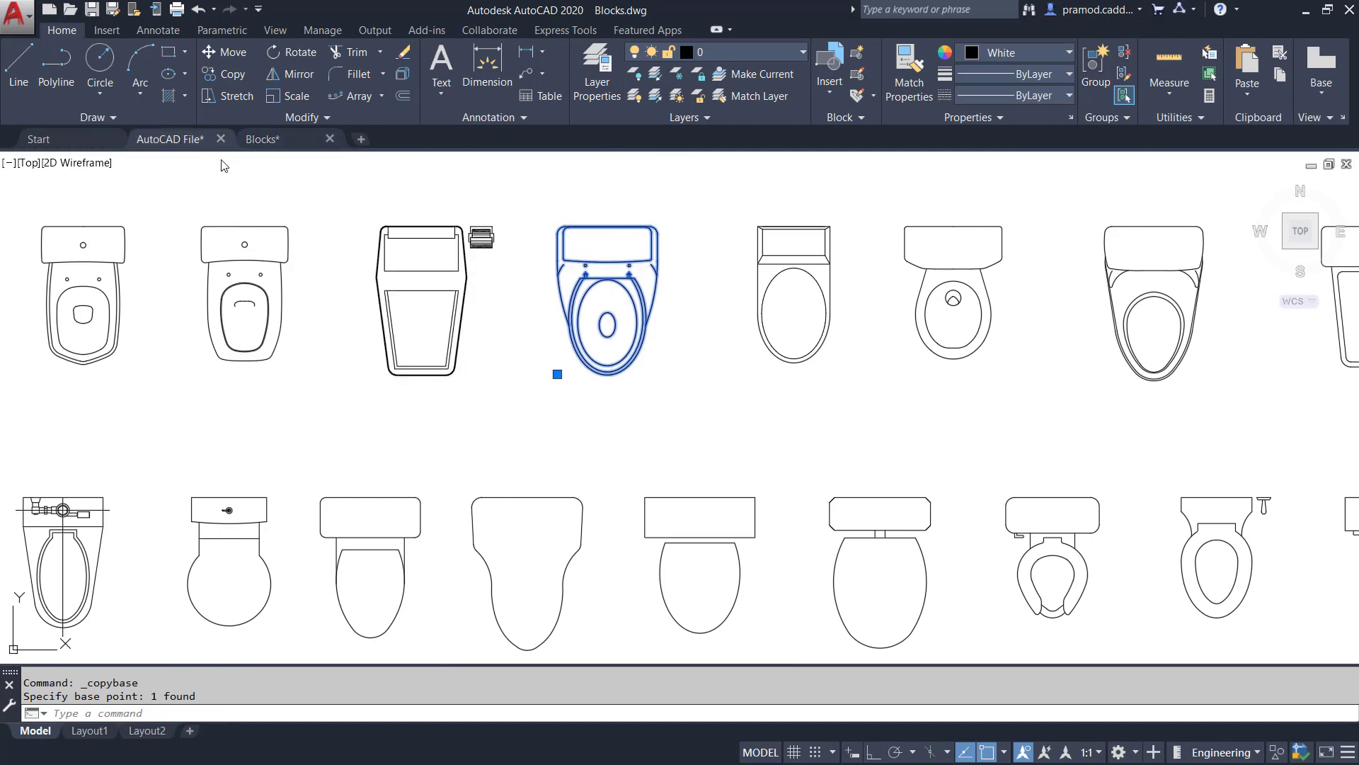
key(ctrl+v)
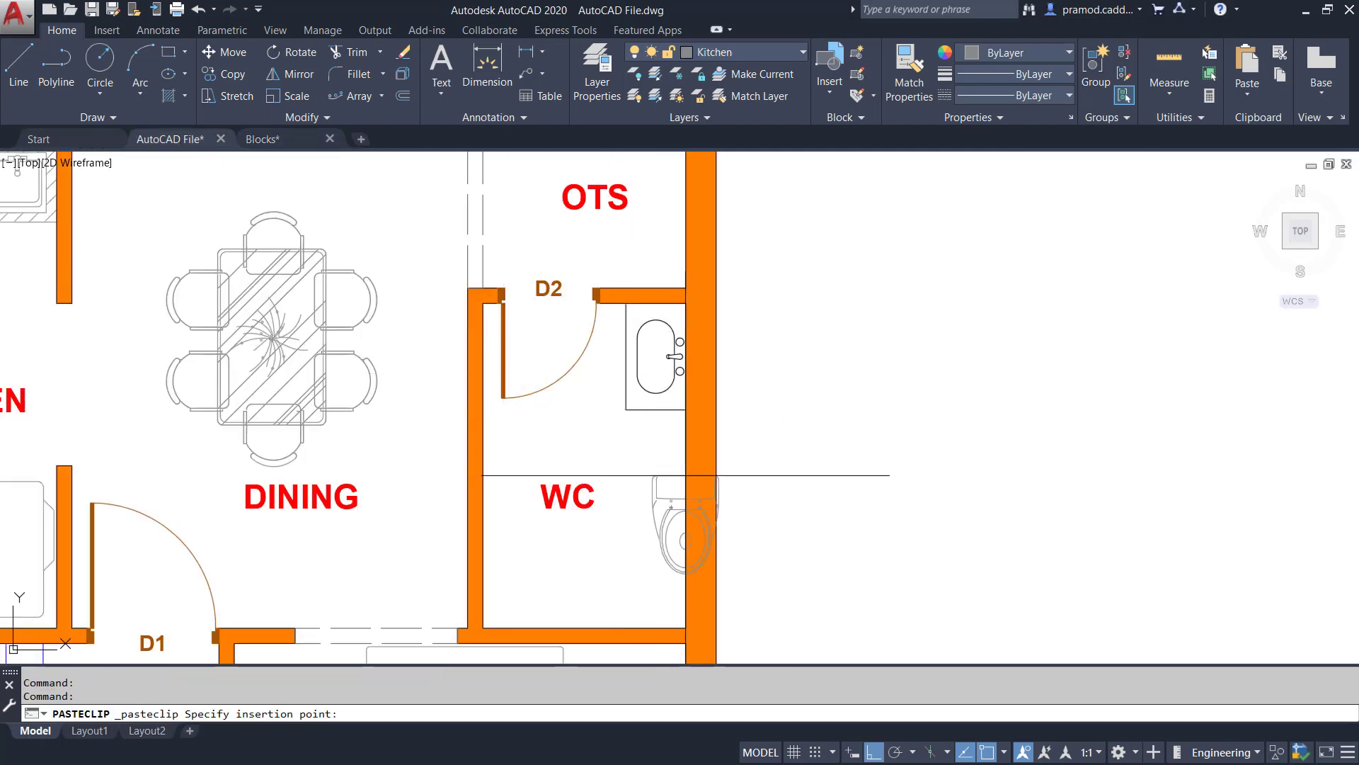
click(686, 465)
key(Escape)
Rotate the toilet by 270 degrees about its tank's rear-edge midpoint so the tank backs onto the WC's right wall
click(671, 465)
text(ro)
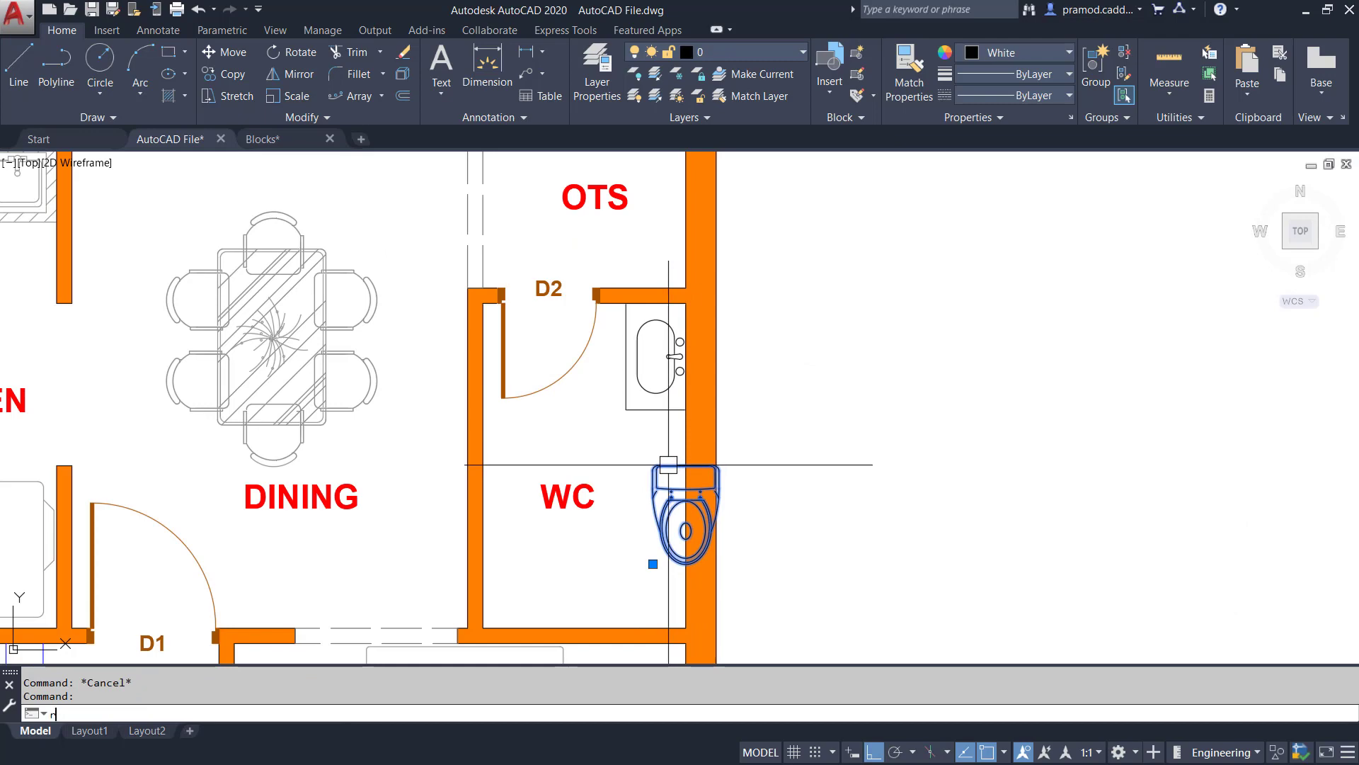
key(Return)
scroll(669, 465, up, 2)
click(671, 465)
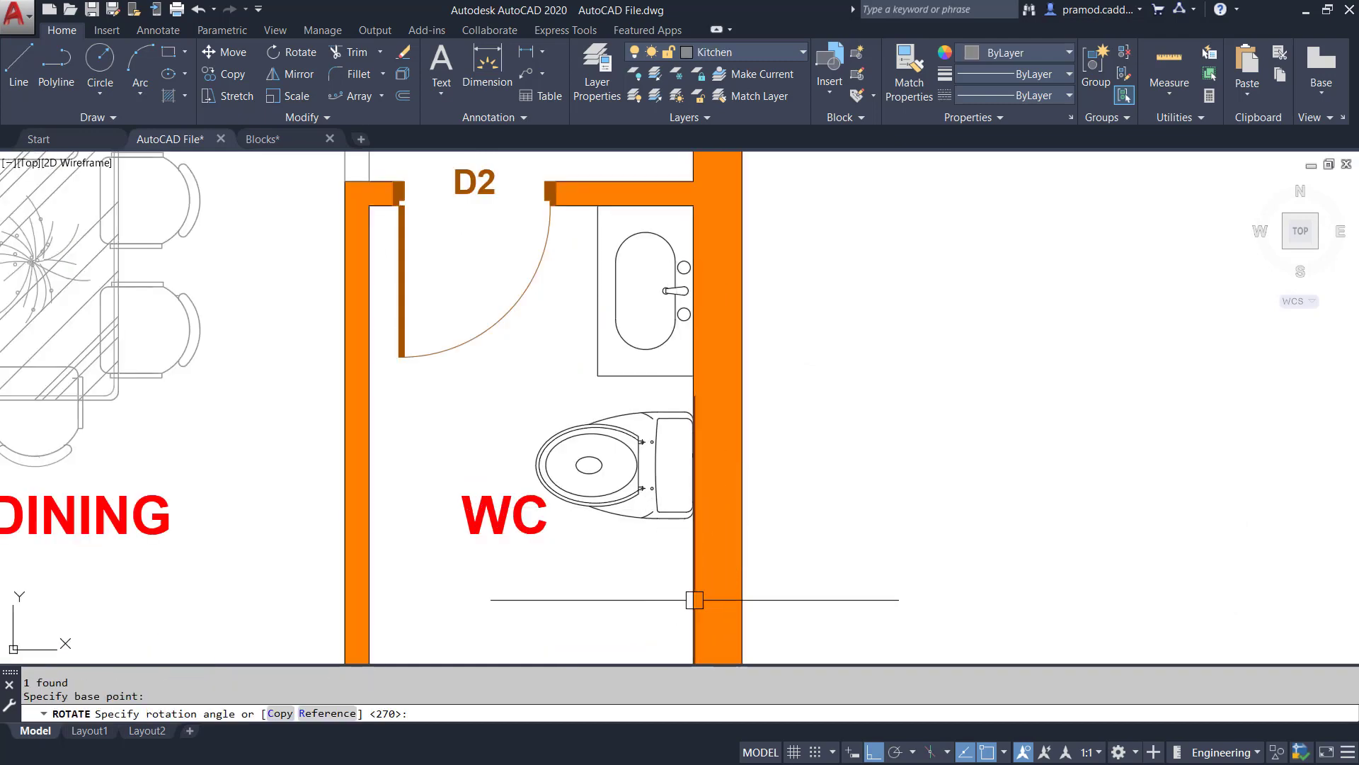
click(692, 598)
scroll(612, 460, down, 2)
middle_drag(613, 460, 611, 390)
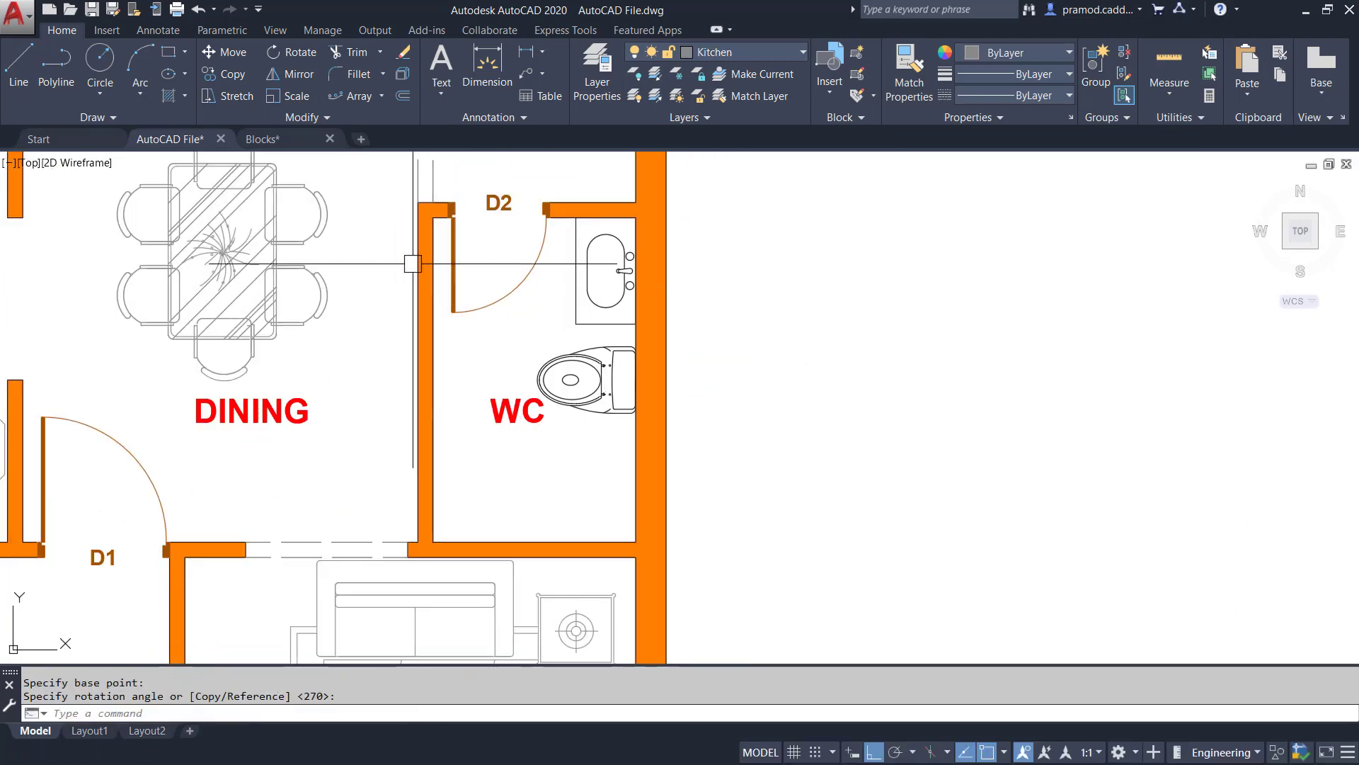
Look through the tap and shower fittings in the Blocks drawing for a plan-view shower mixer
click(293, 141)
scroll(669, 382, down, 10)
middle_drag(697, 630, 699, 361)
scroll(698, 422, up, 2)
scroll(698, 423, up, 6)
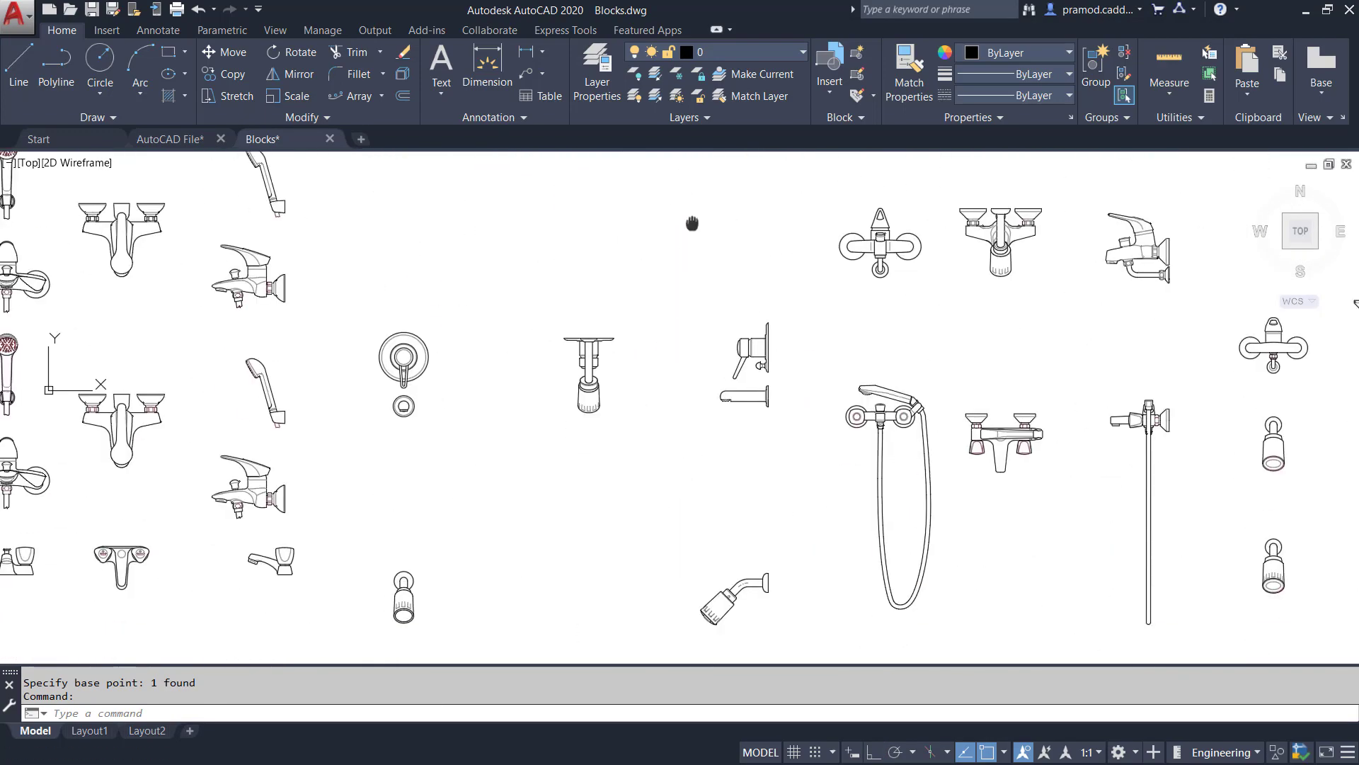
click(623, 319)
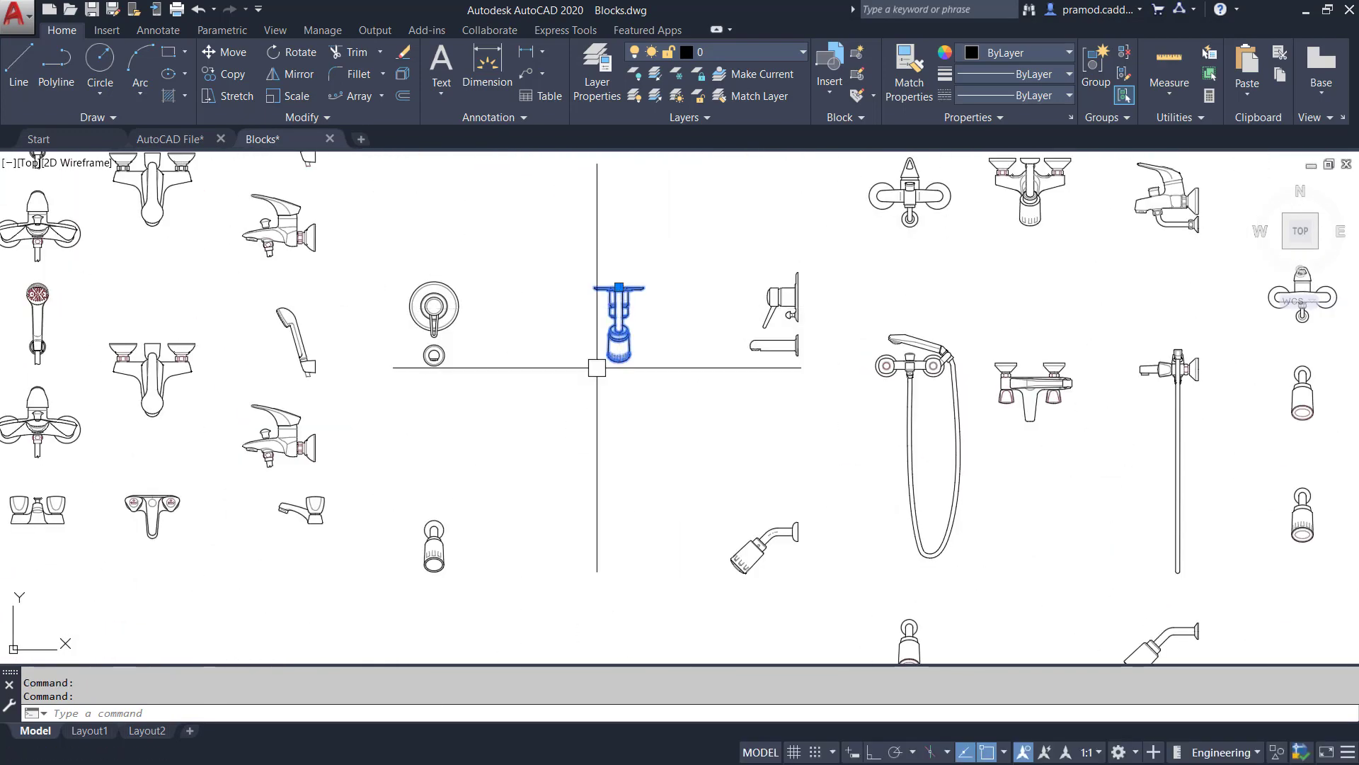
mouse_move(807, 285)
middle_down()
mouse_move(794, 308)
mouse_move(649, 327)
mouse_move(644, 394)
middle_up()
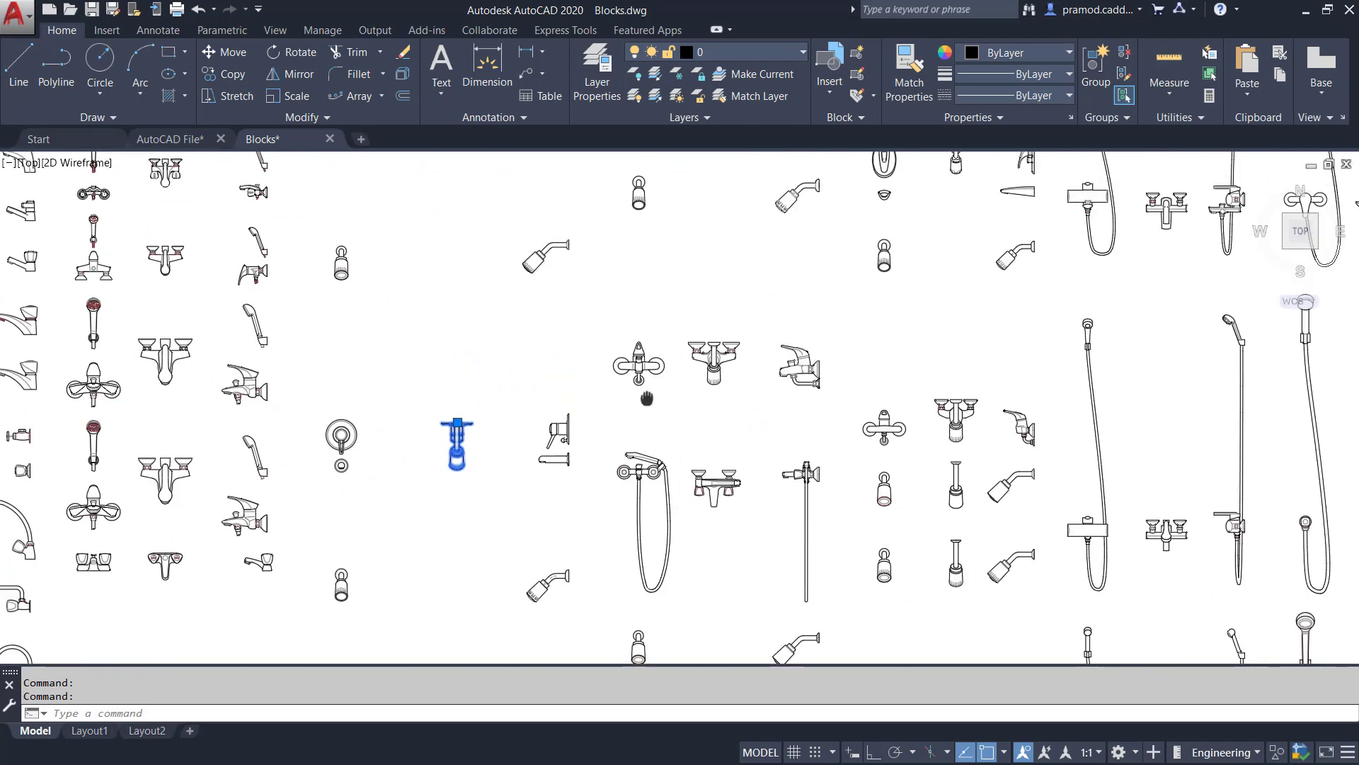
scroll(666, 382, up, 2)
key(Escape)
Examine the plan-view wall mixer with two round wall flanges and a central shower head, including its line colours
scroll(793, 326, up, 2)
middle_drag(804, 333, 754, 329)
scroll(762, 331, up, 2)
click(576, 333)
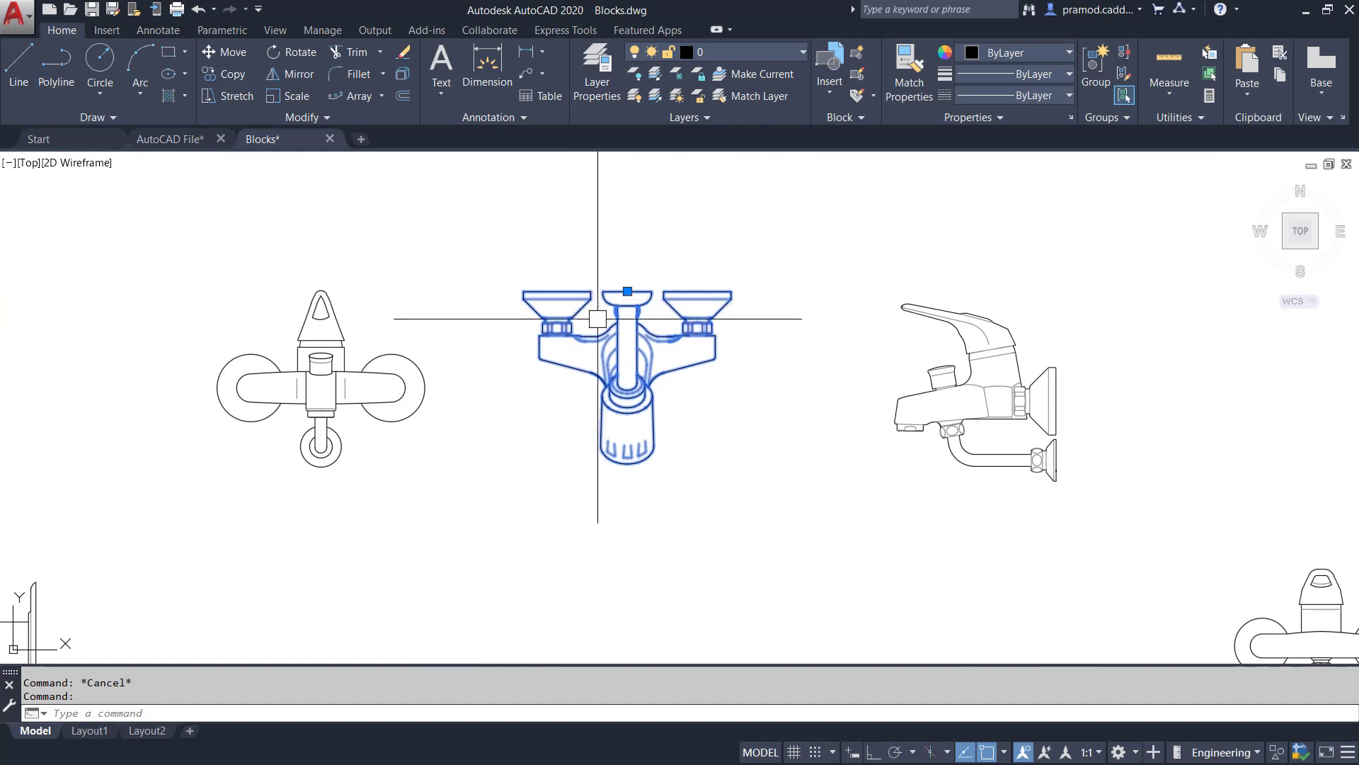
middle_drag(659, 263, 643, 283)
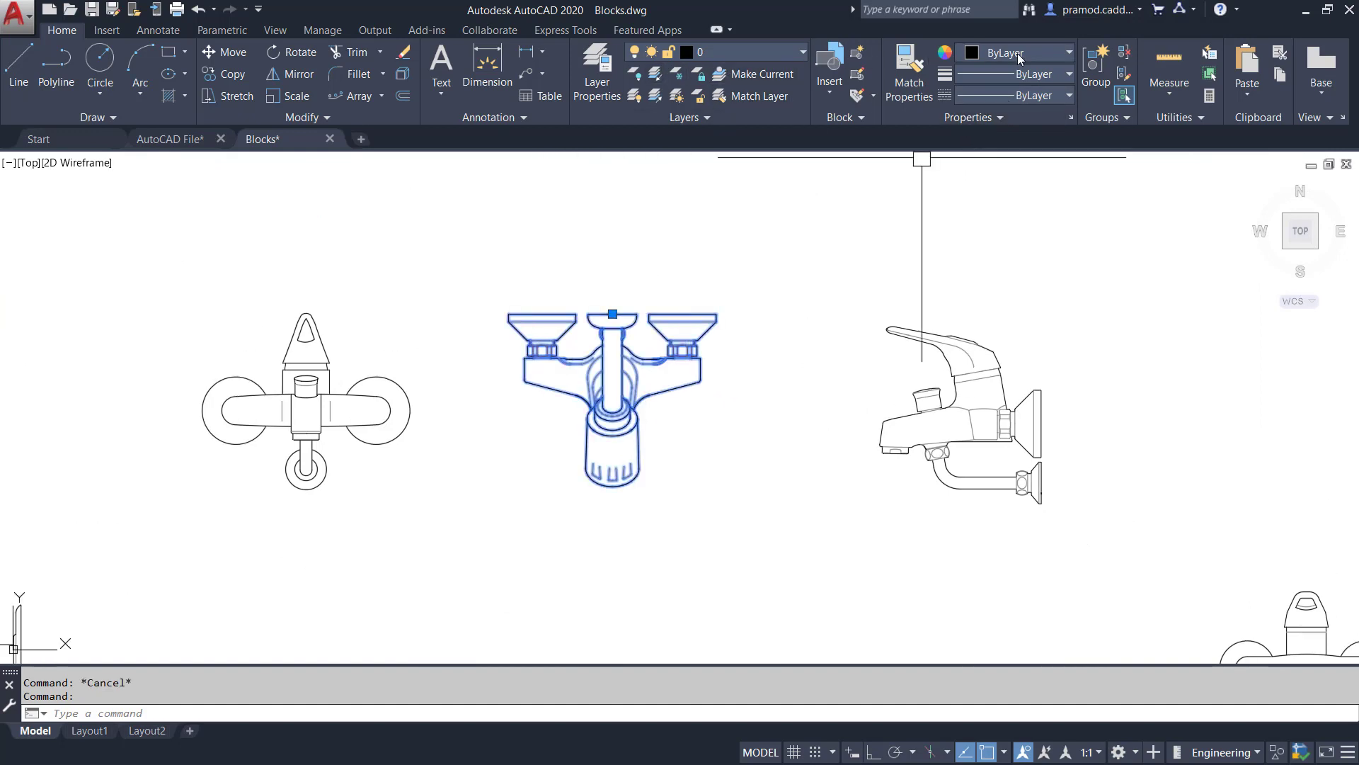
key(Escape)
scroll(631, 367, up, 4)
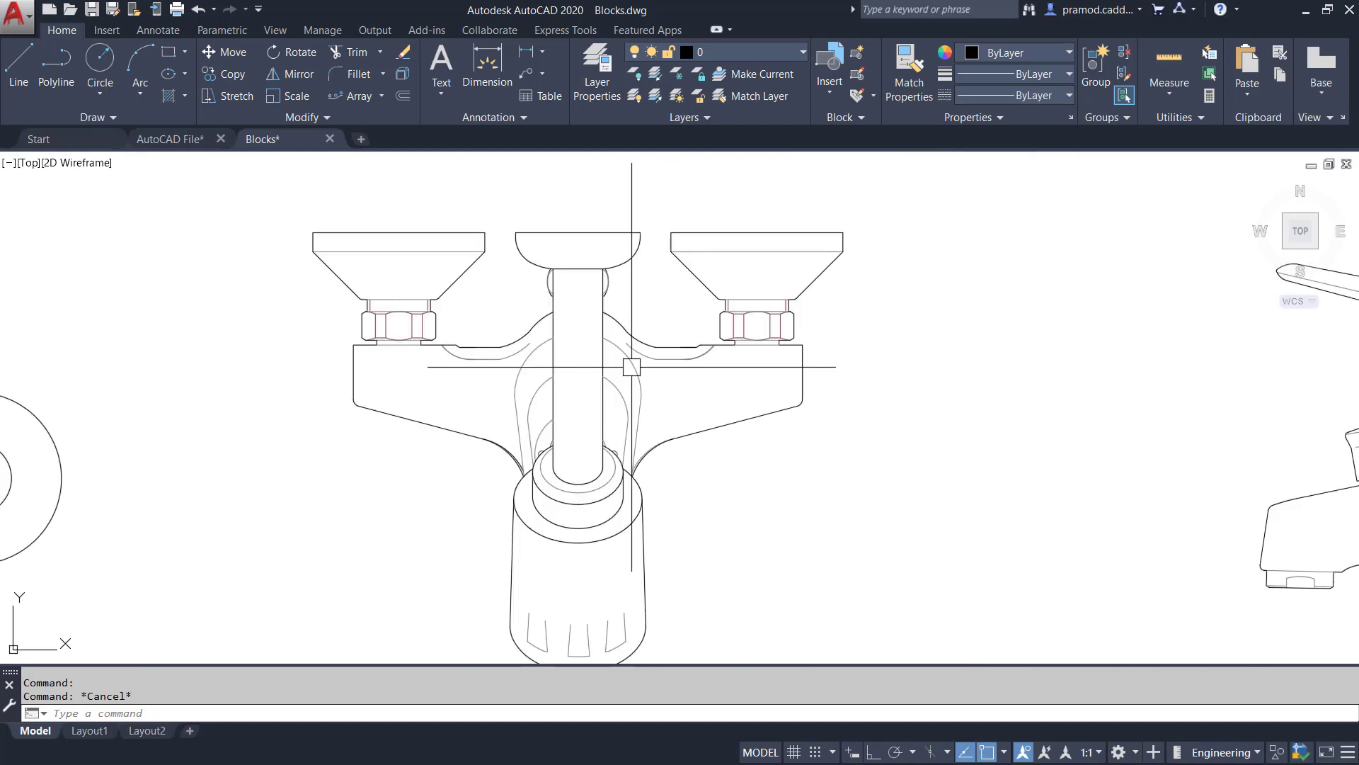
scroll(440, 363, down, 3)
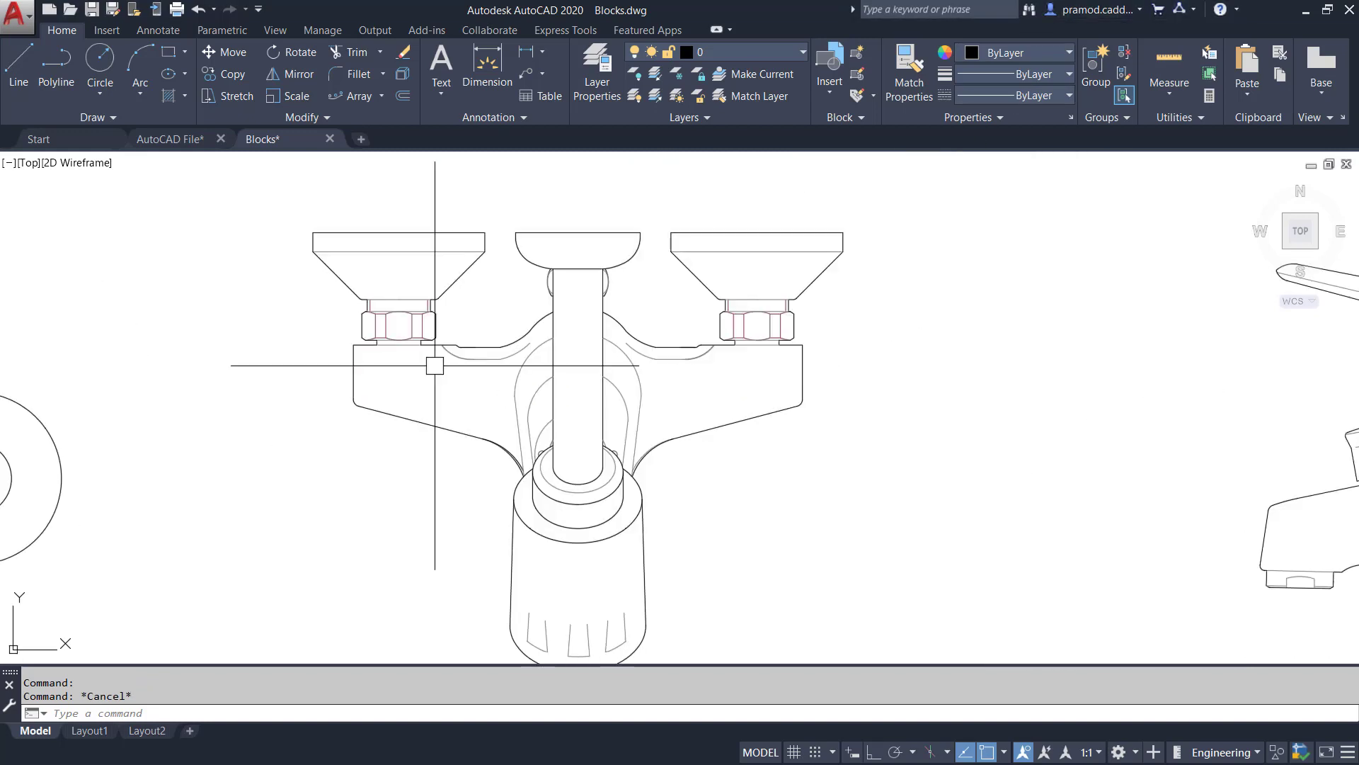
Explode the plan-view shower mixer block into separate objects
click(286, 206)
click(737, 616)
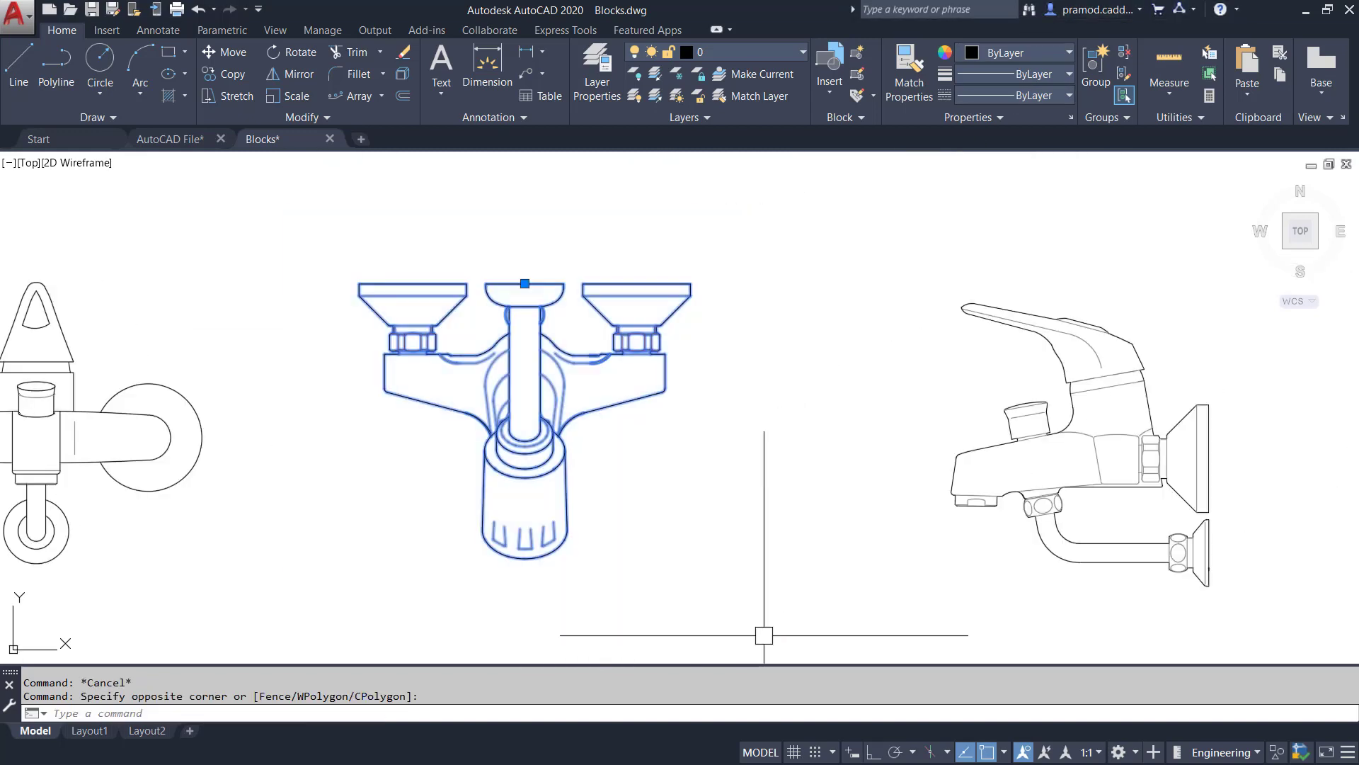
text(x)
key(Return)
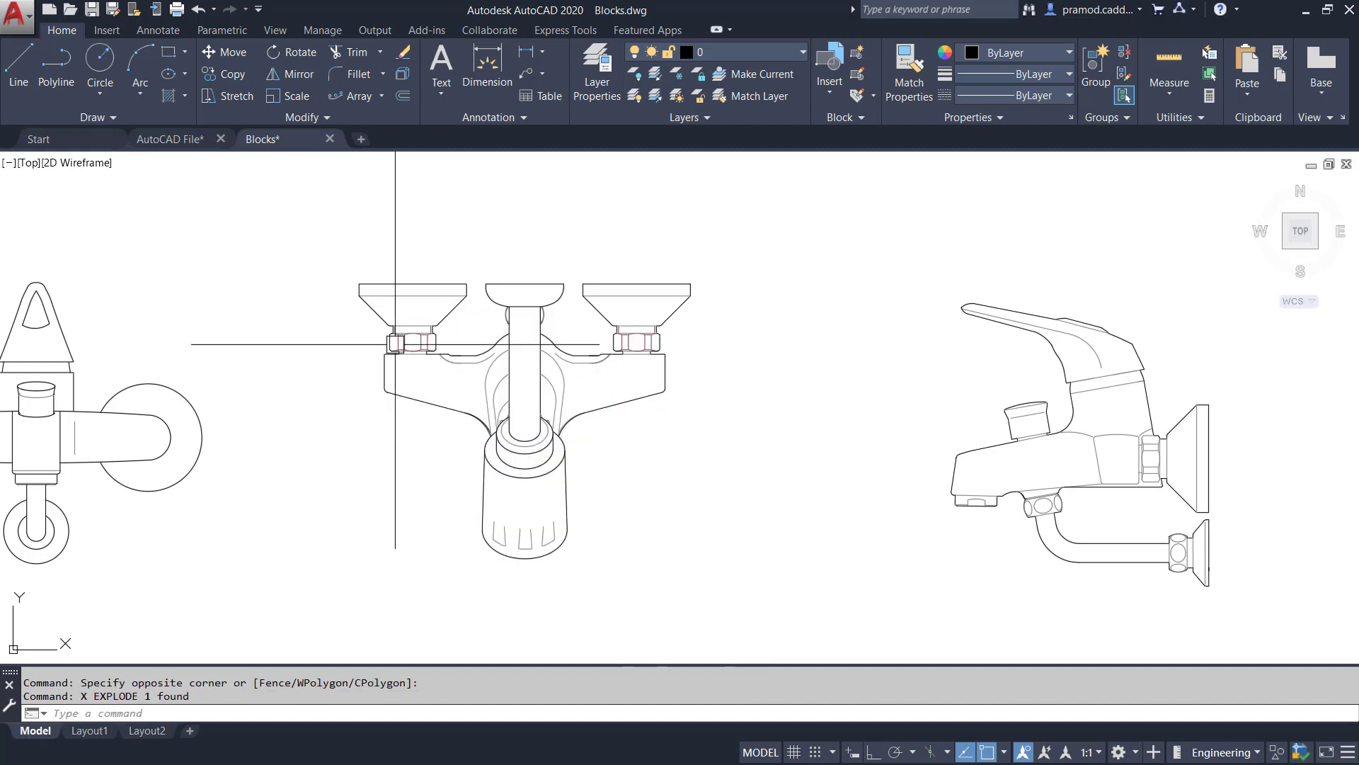
Assign all objects of the exploded shower mixer to layer 0 and inspect its linework
click(322, 213)
click(804, 567)
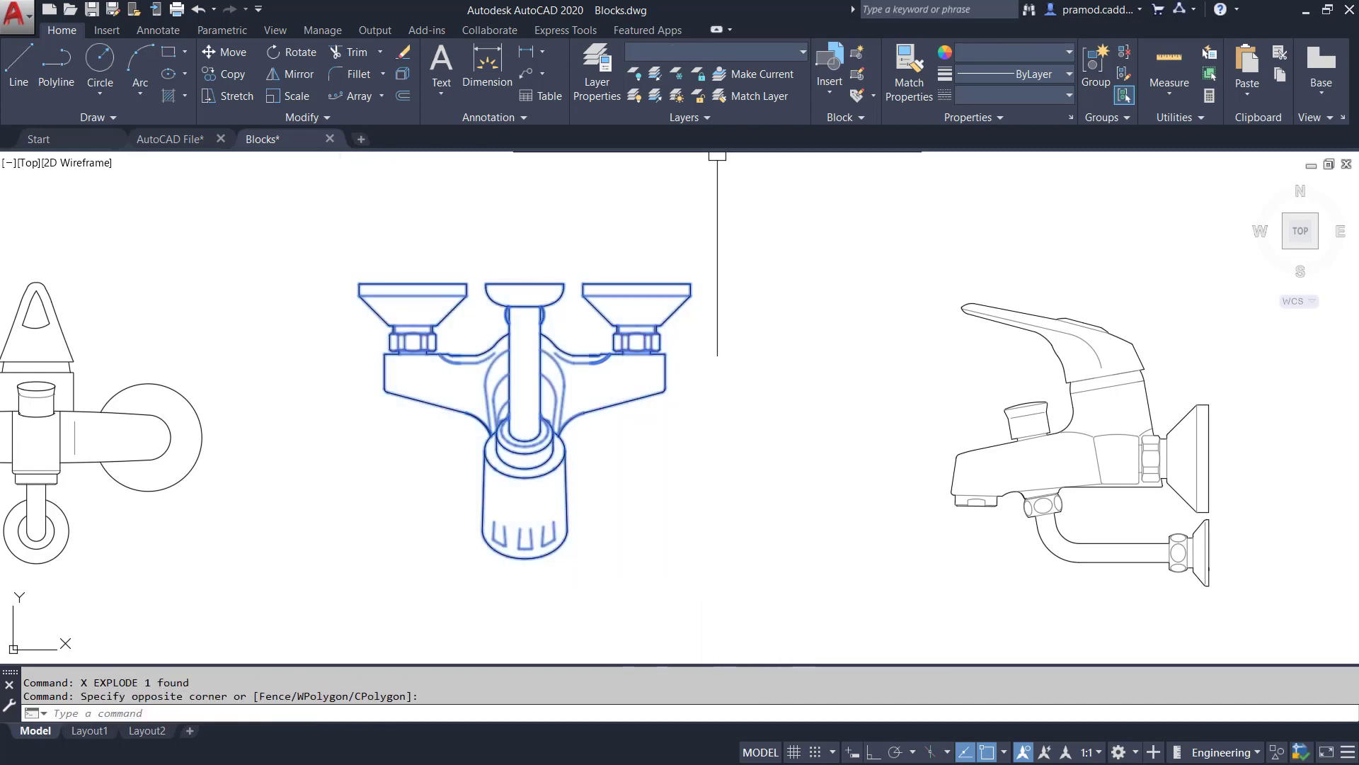
click(719, 53)
click(720, 77)
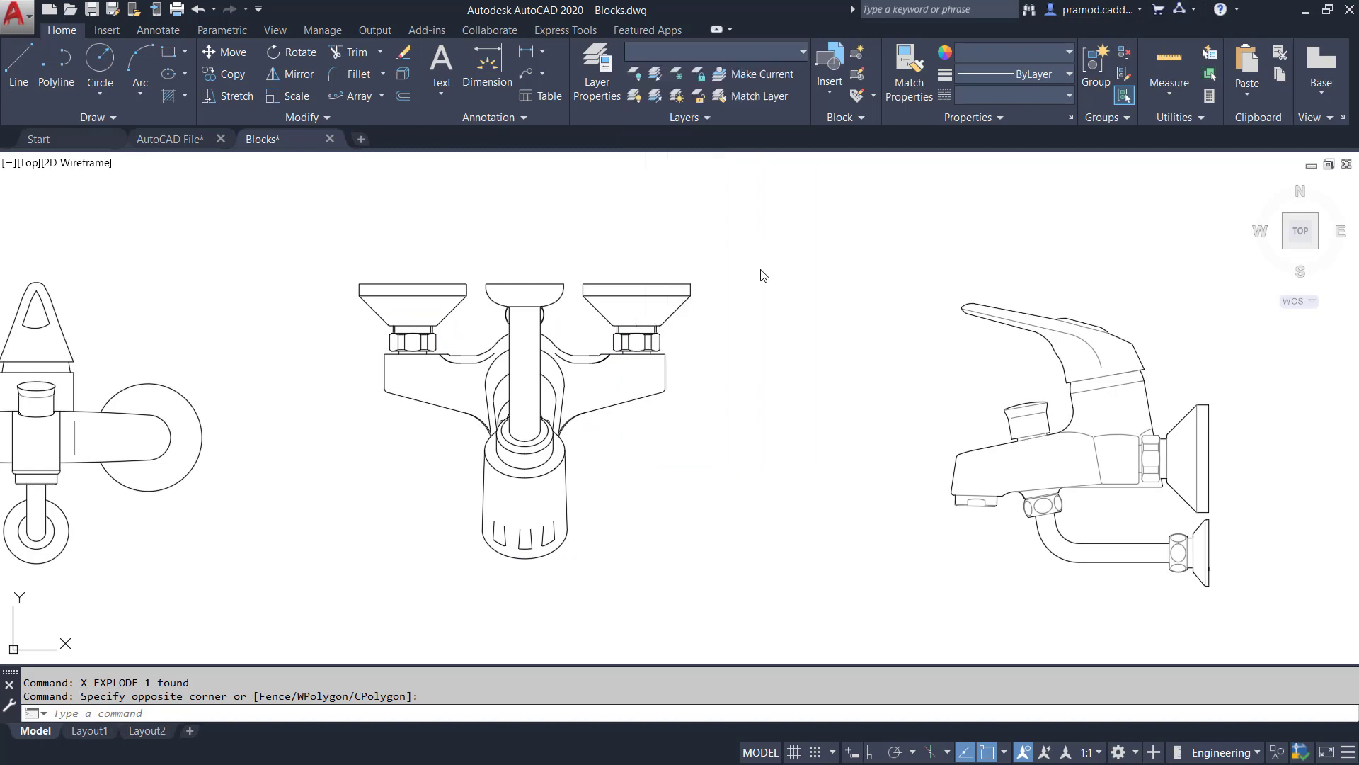
key(Escape)
key(Escape)
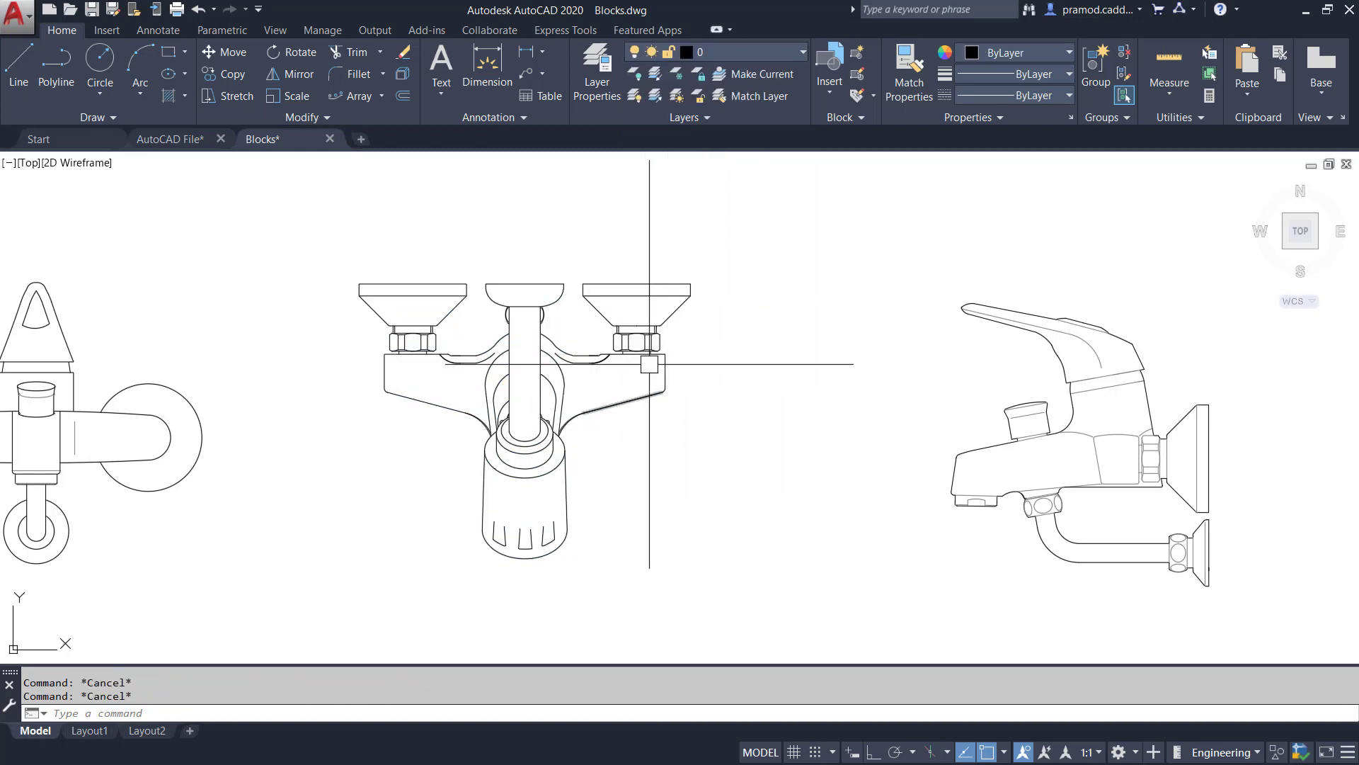
scroll(499, 421, up, 2)
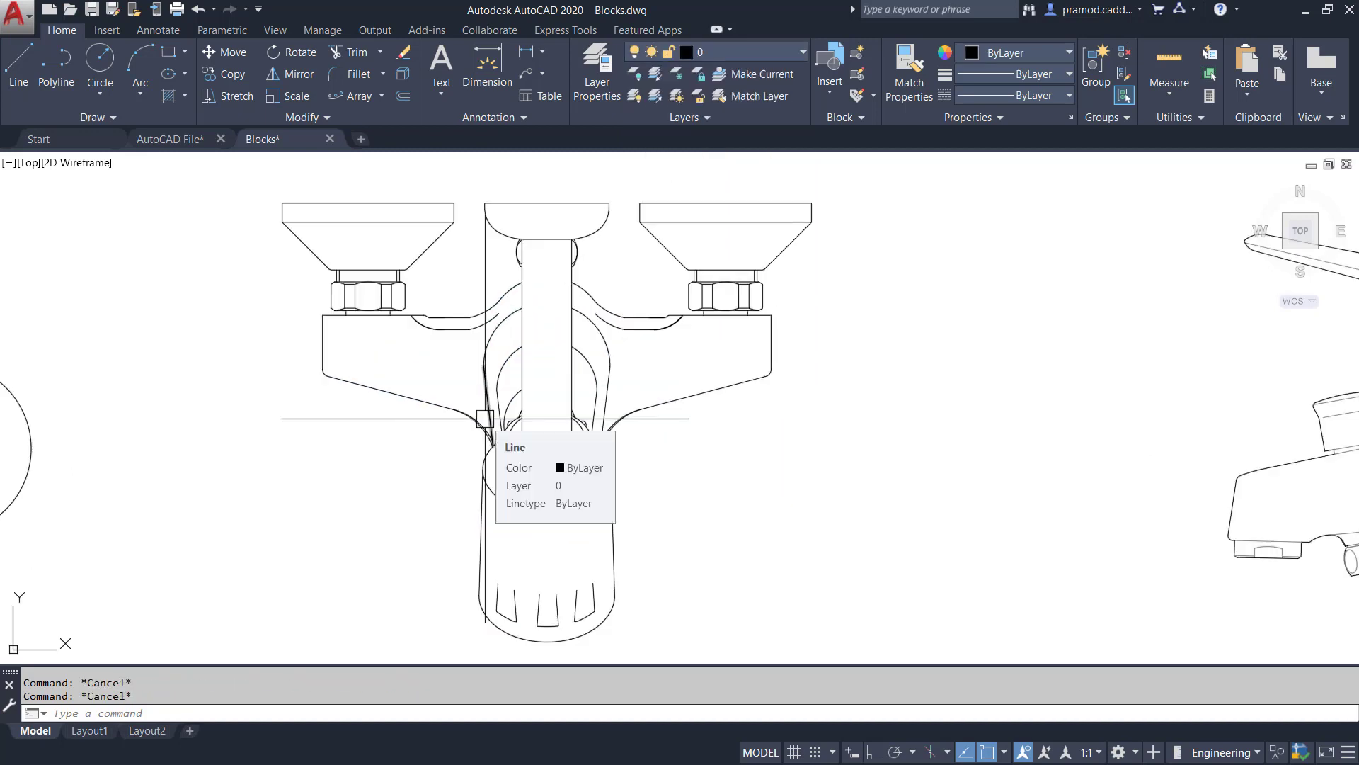
scroll(497, 425, up, 2)
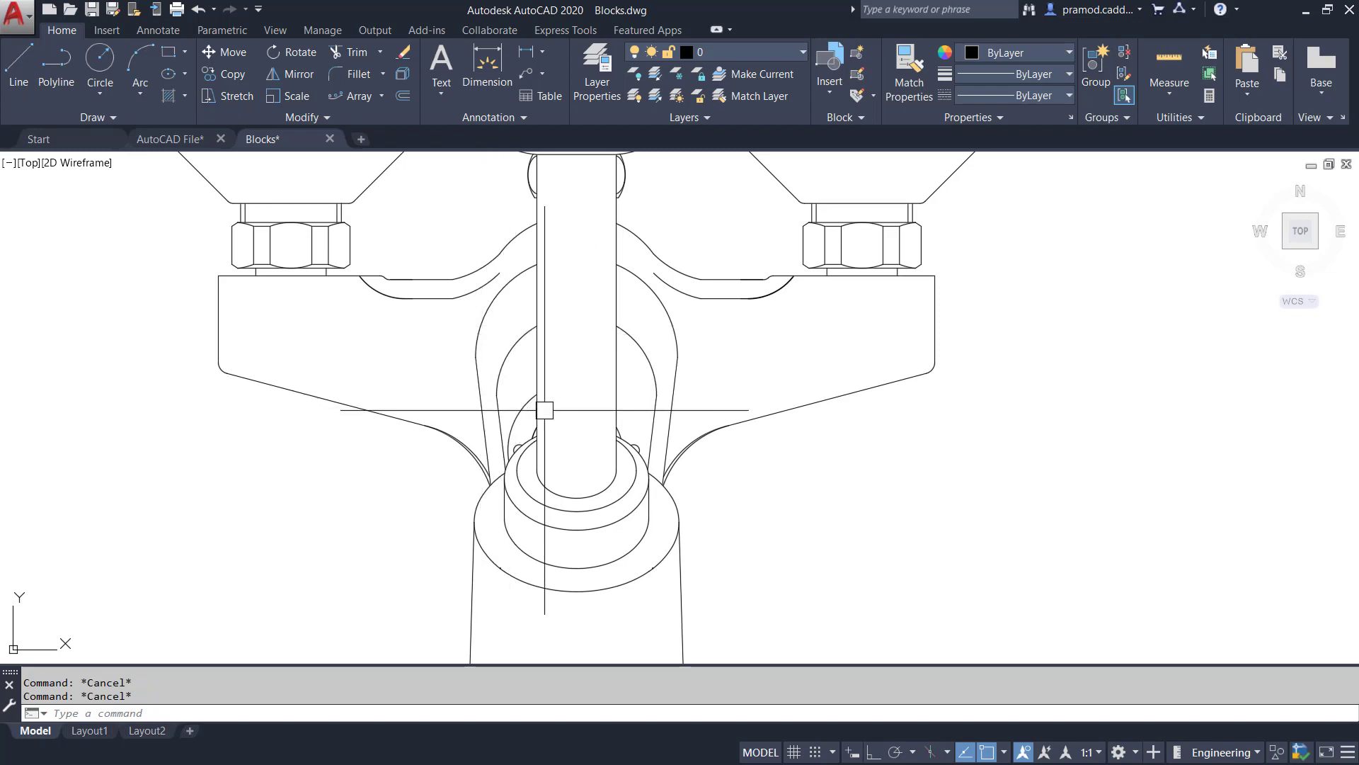
scroll(607, 418, down, 4)
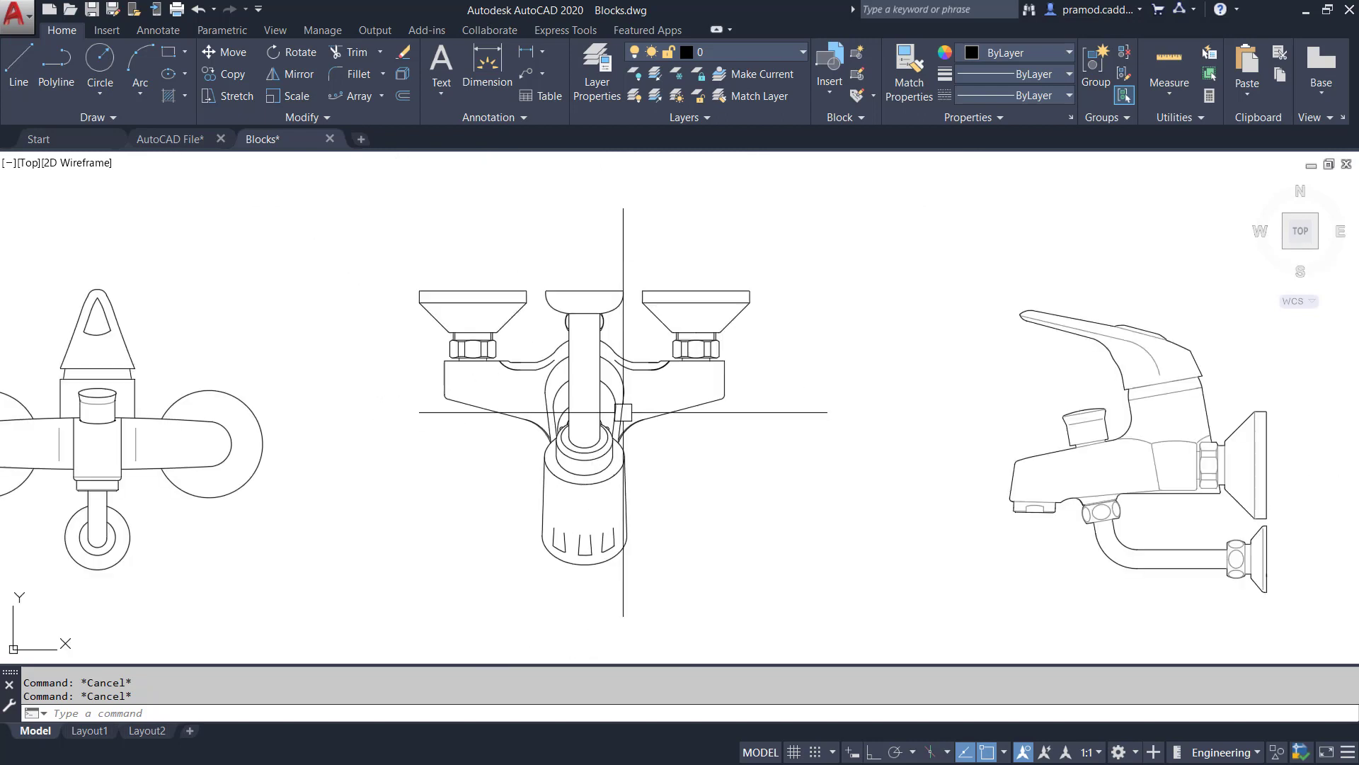
Set the color and linetype of all objects in the exploded shower mixer to ByLayer
click(380, 228)
click(814, 577)
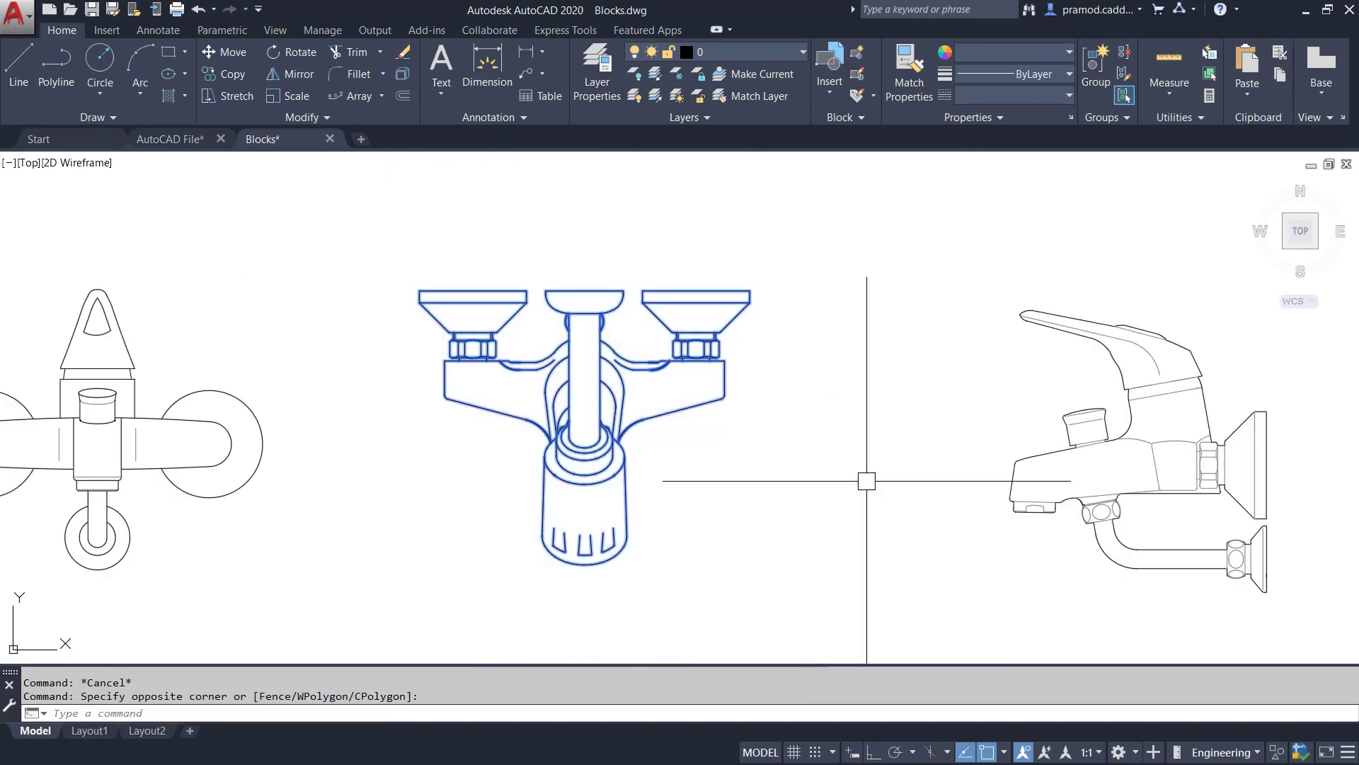
click(1018, 56)
click(1005, 54)
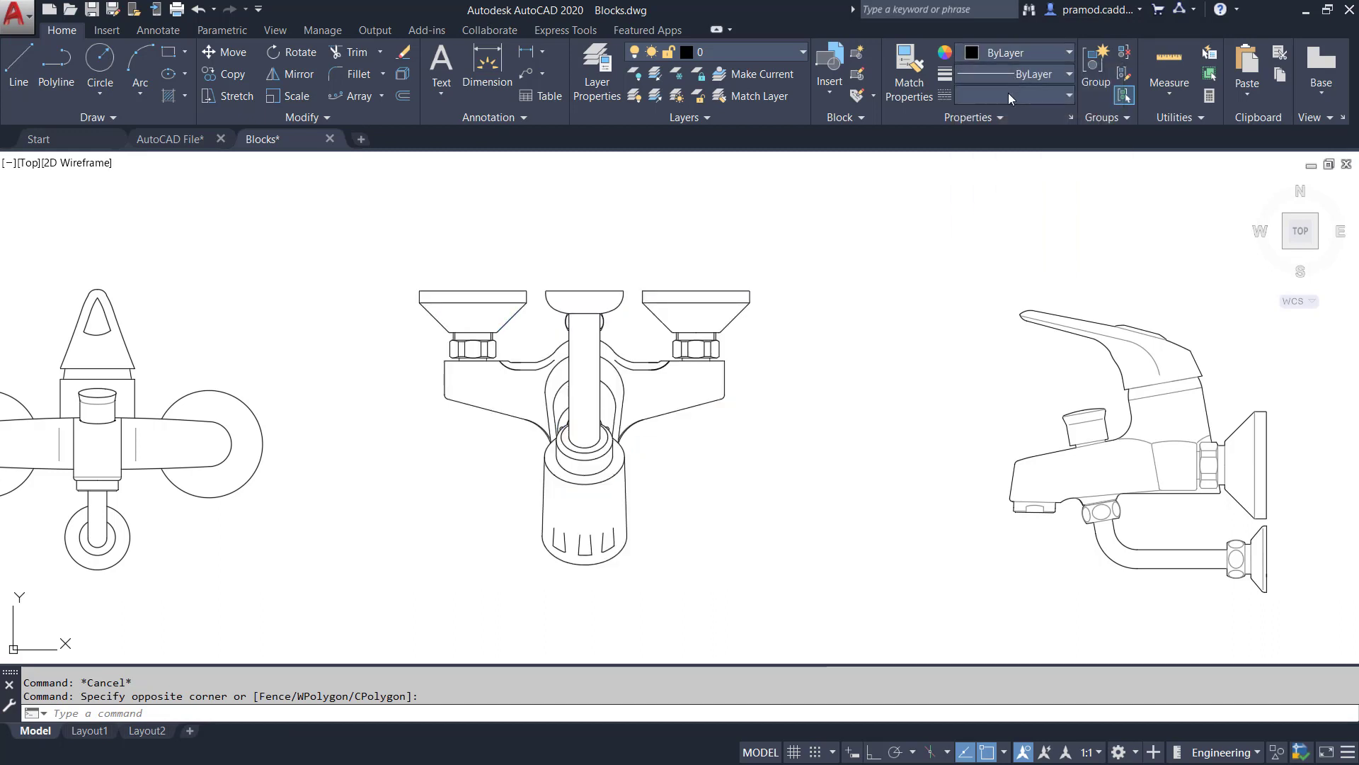
click(1013, 96)
click(1008, 121)
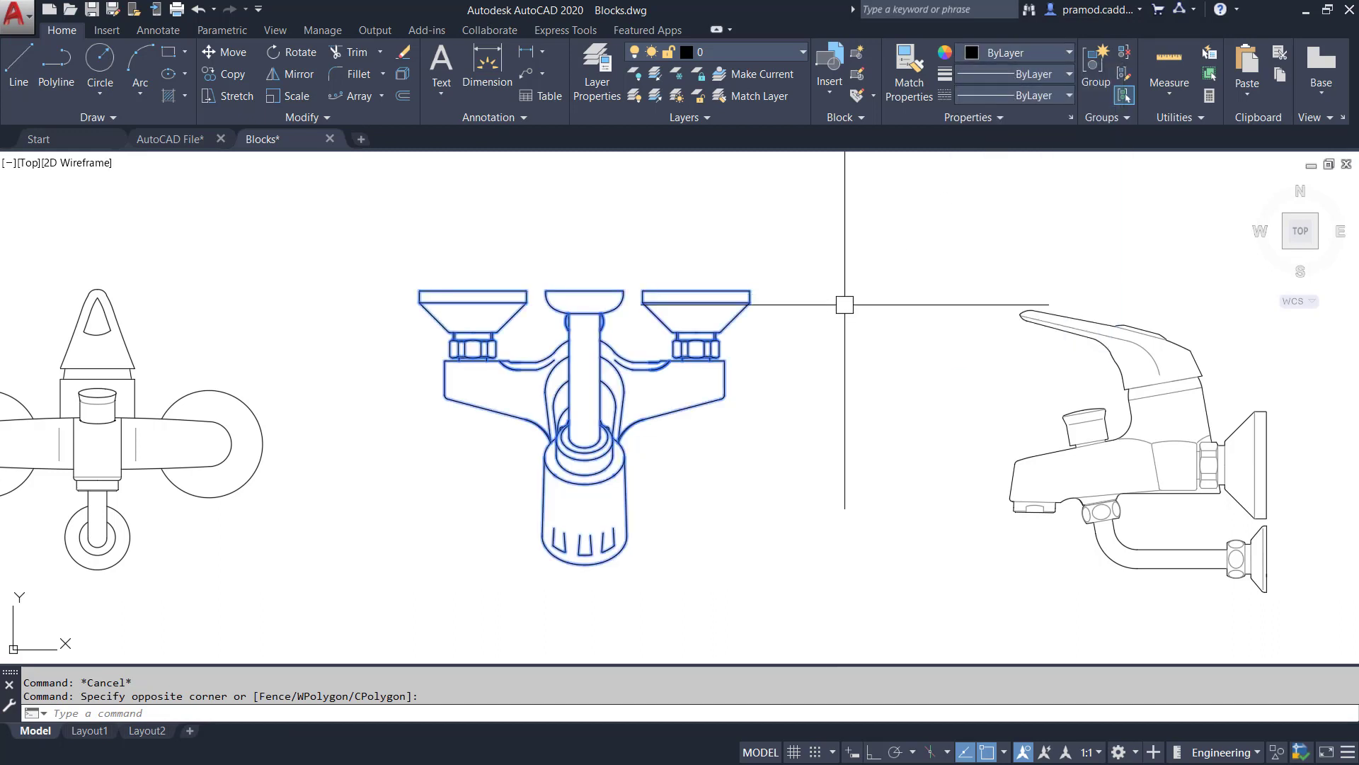
key(Escape)
Copy the whole shower mixer with a base point at the middle of its central wall plate's back edge
click(394, 206)
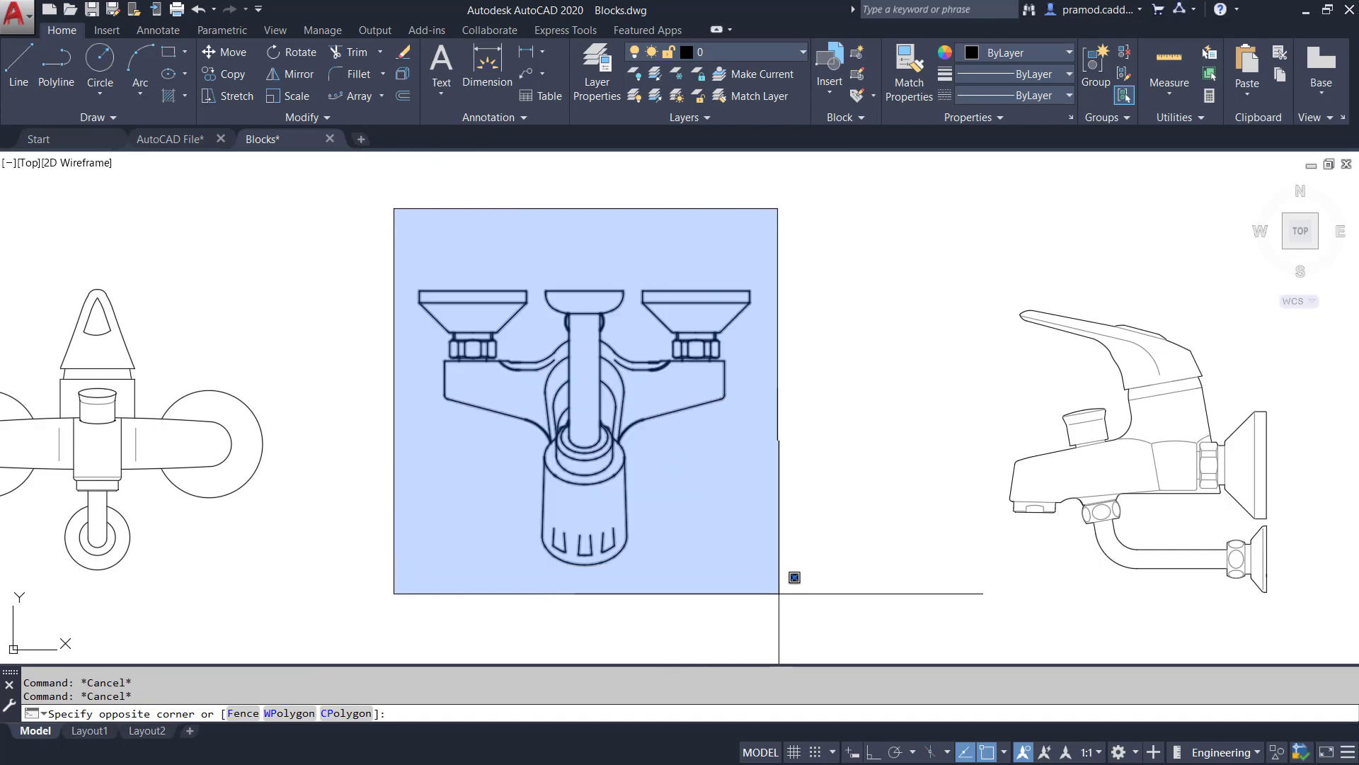
click(785, 591)
key(ctrl+shift+c)
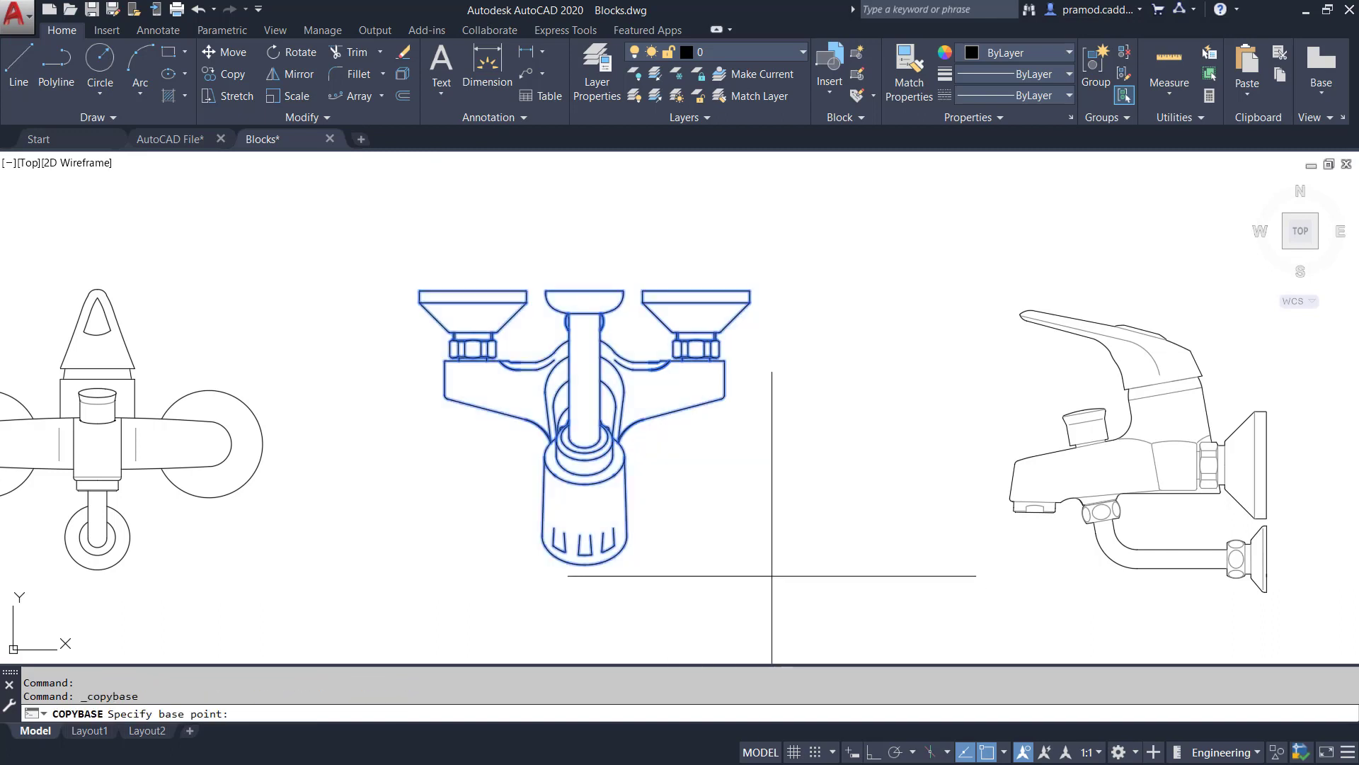
click(586, 295)
Switch to the AutoCAD File drawing and paste the shower mixer into the WC beside the dining area, below the toilet
click(170, 139)
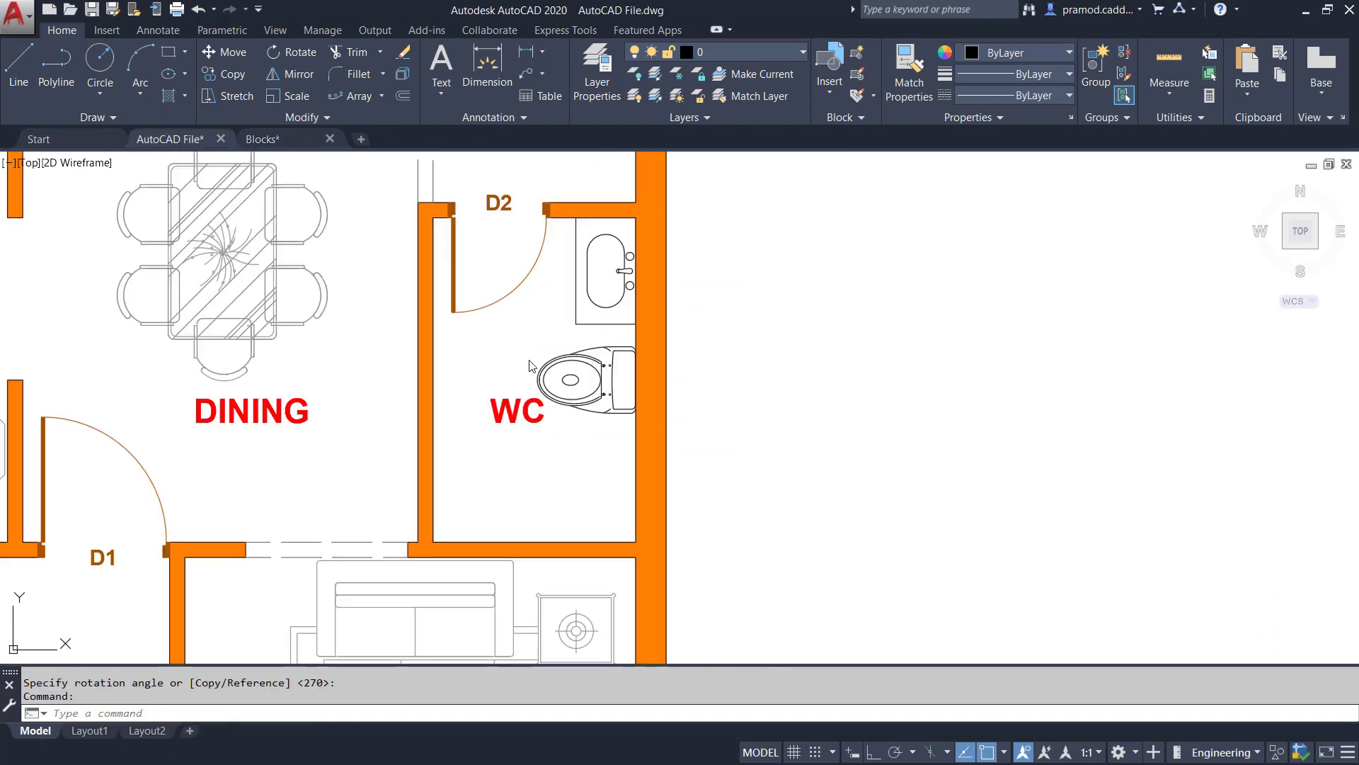
key(ctrl+v)
scroll(577, 340, up, 4)
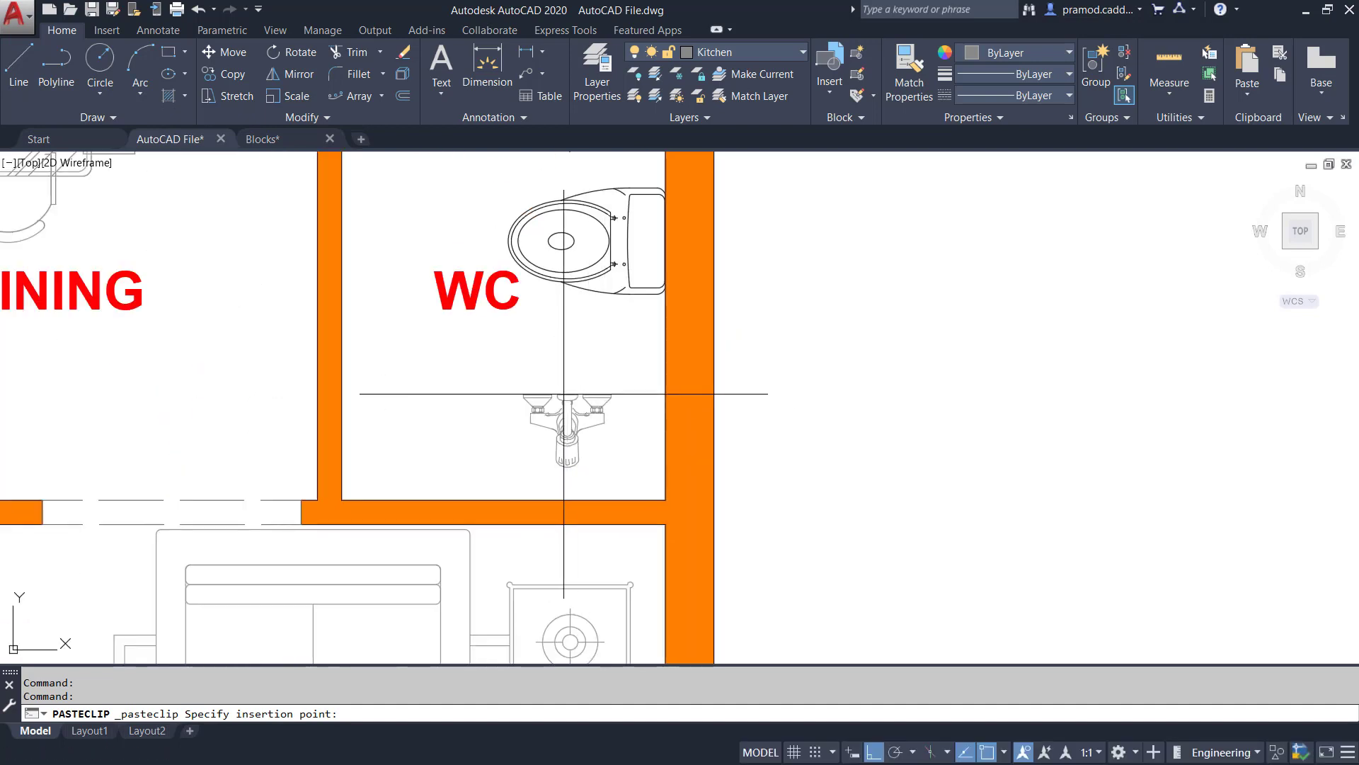
key(Escape)
Rotate the pasted shower mixer 90 degrees clockwise about the middle of its back edge so the flanges face the outer wall
click(486, 355)
click(624, 481)
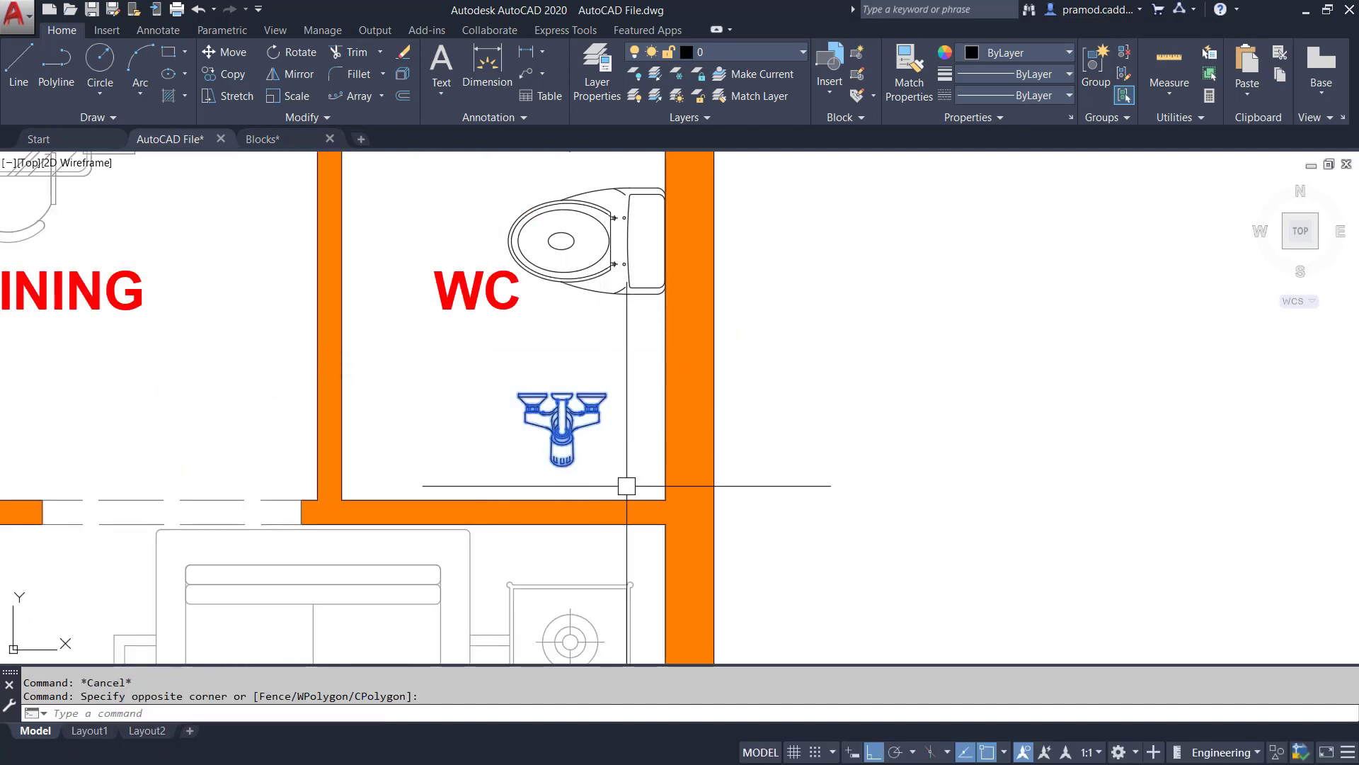
text(r)
key(Return)
scroll(564, 426, up, 2)
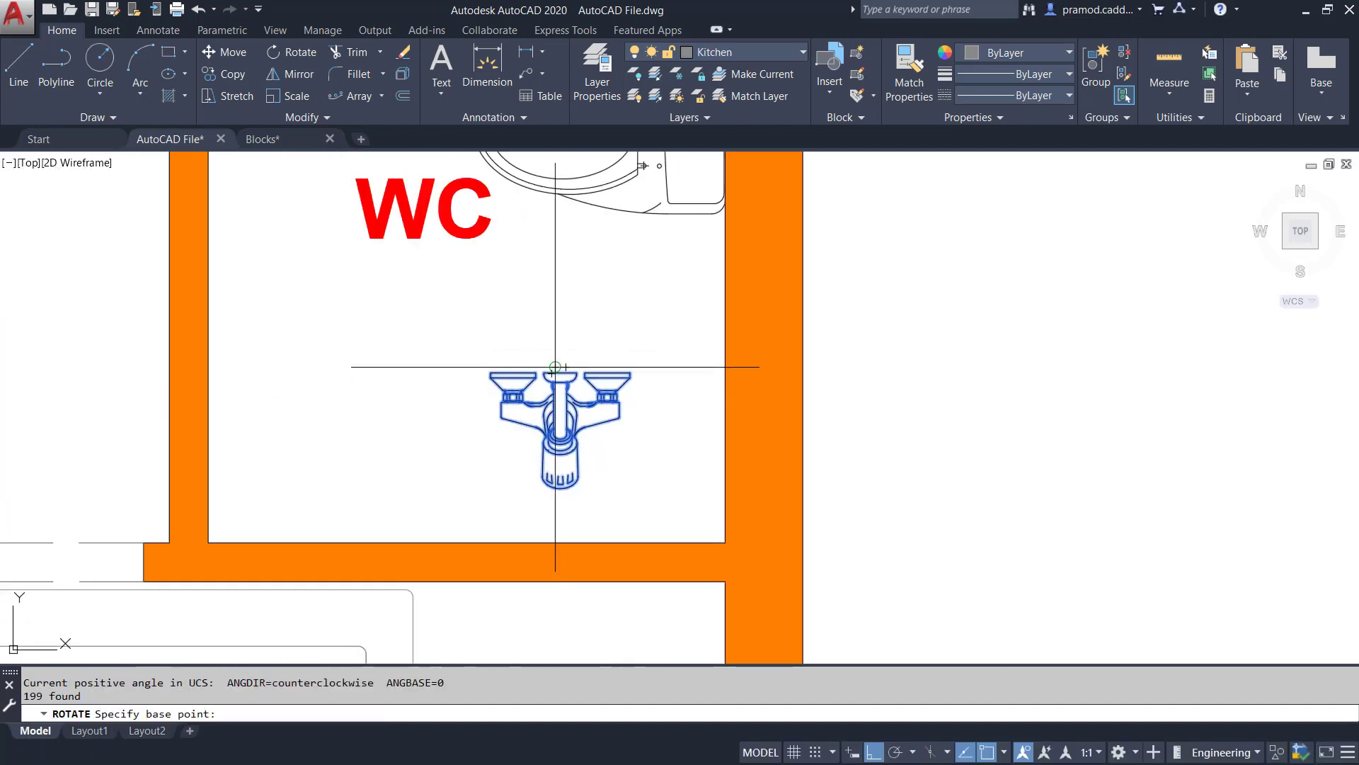
click(559, 371)
click(587, 460)
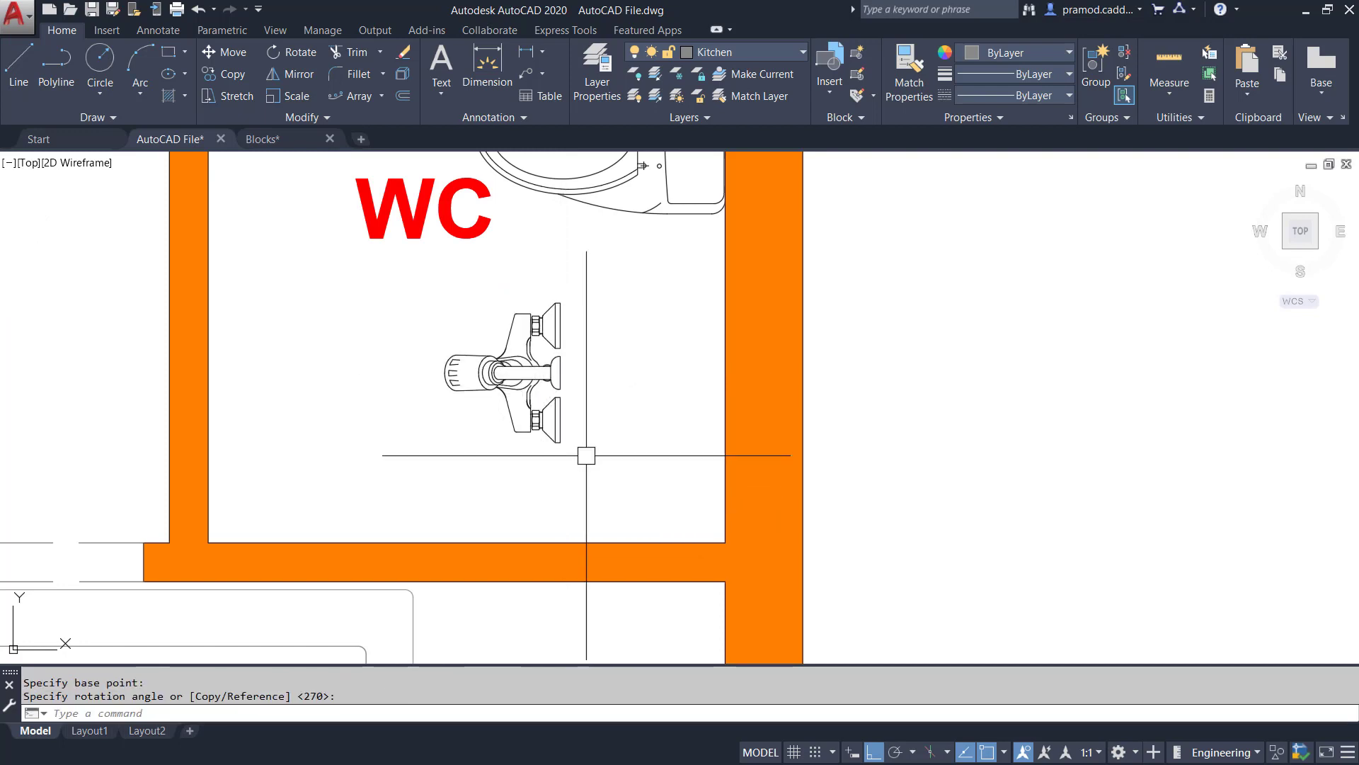
Scale the shower mixer by a factor of 0.8 about the midpoint of its central wall plate's back edge
click(625, 489)
click(393, 301)
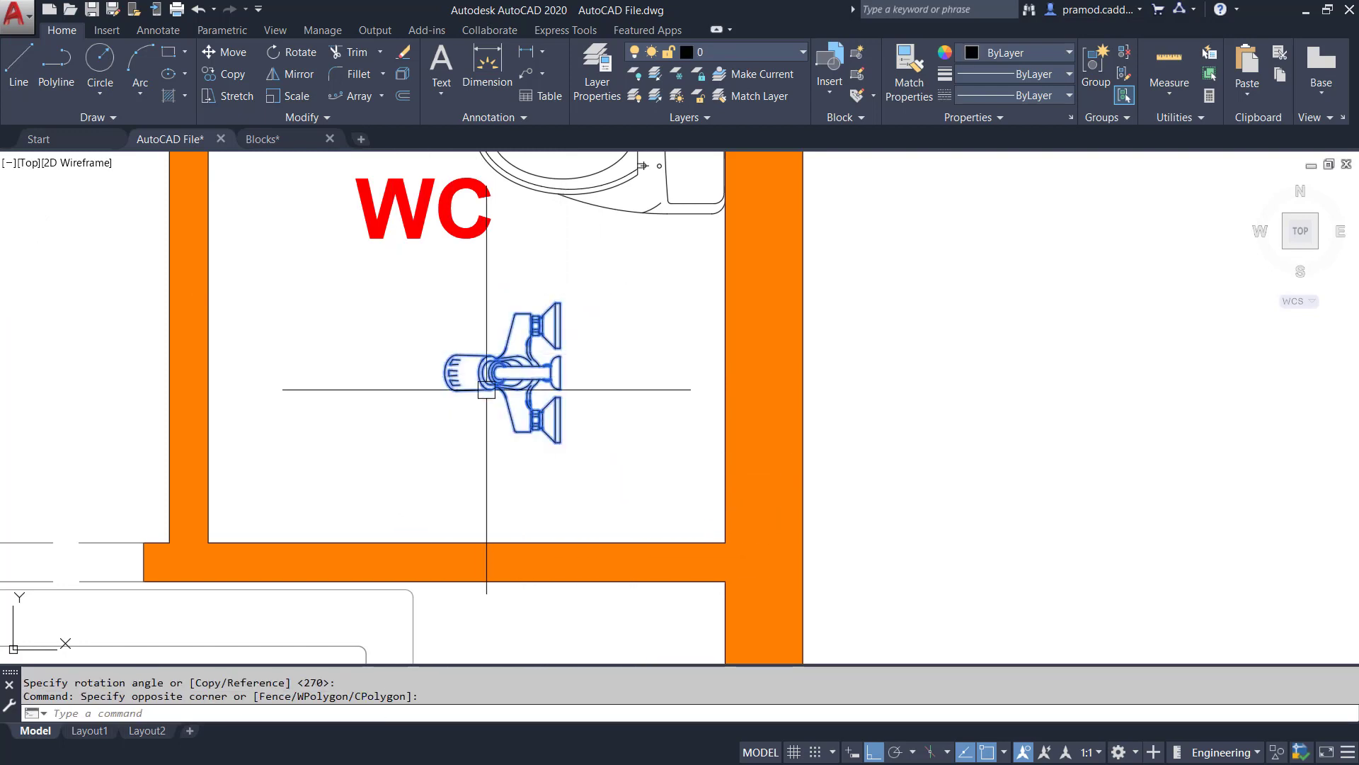
scroll(554, 364, up, 2)
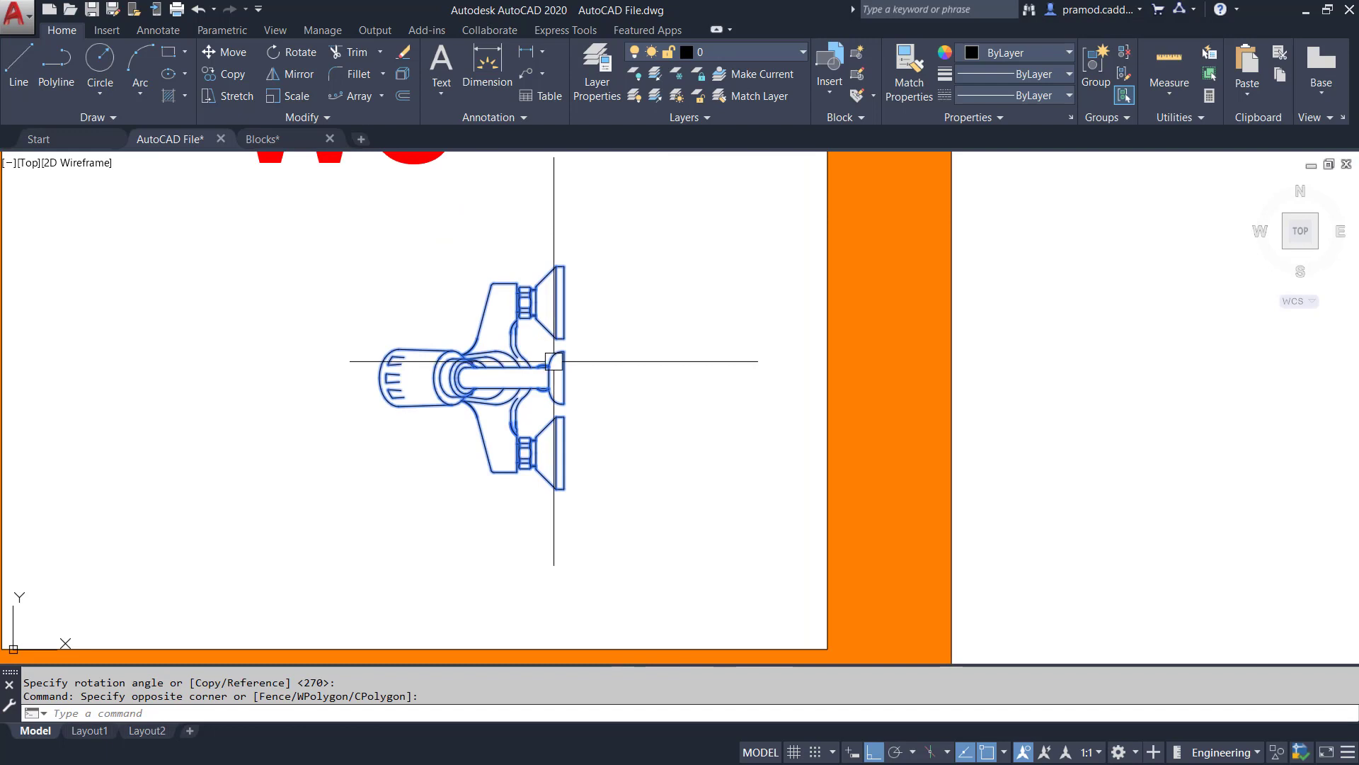
scroll(553, 360, down, 2)
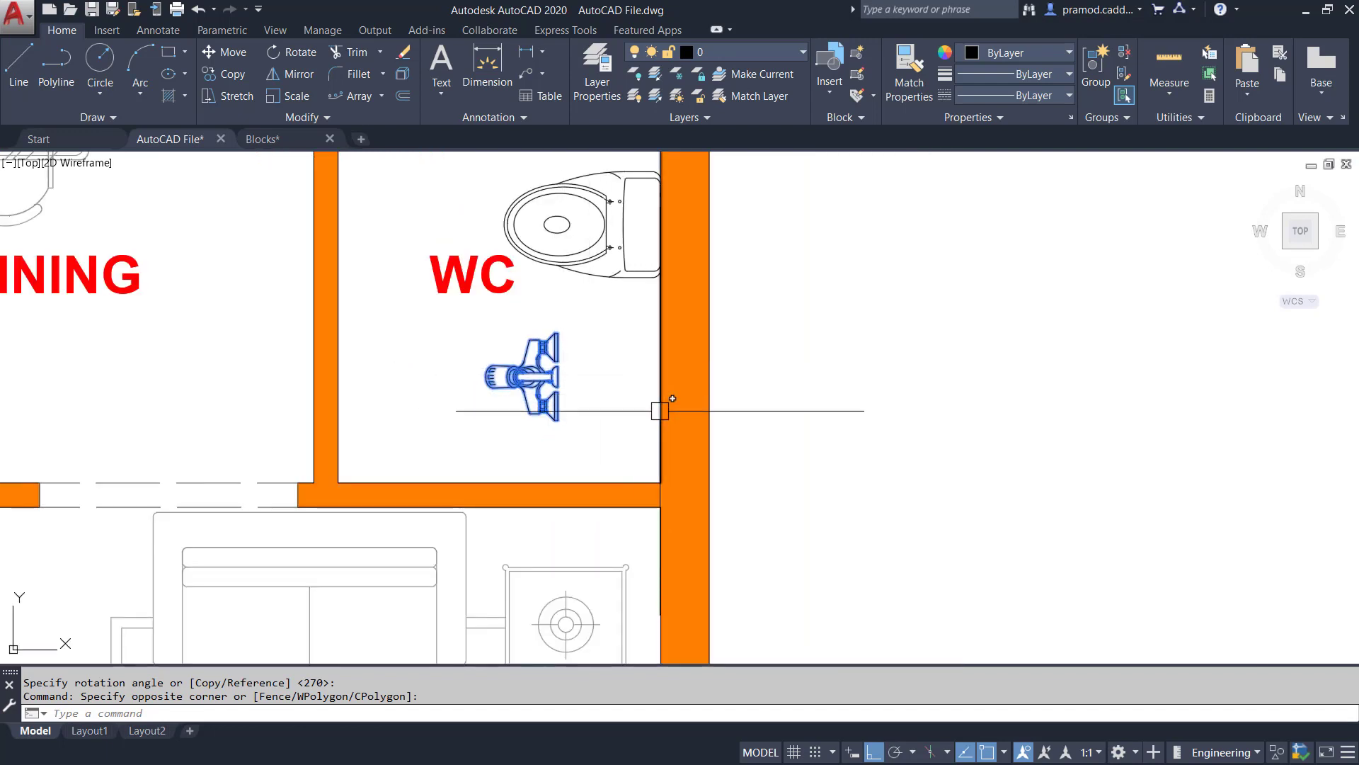
scroll(539, 382, up, 3)
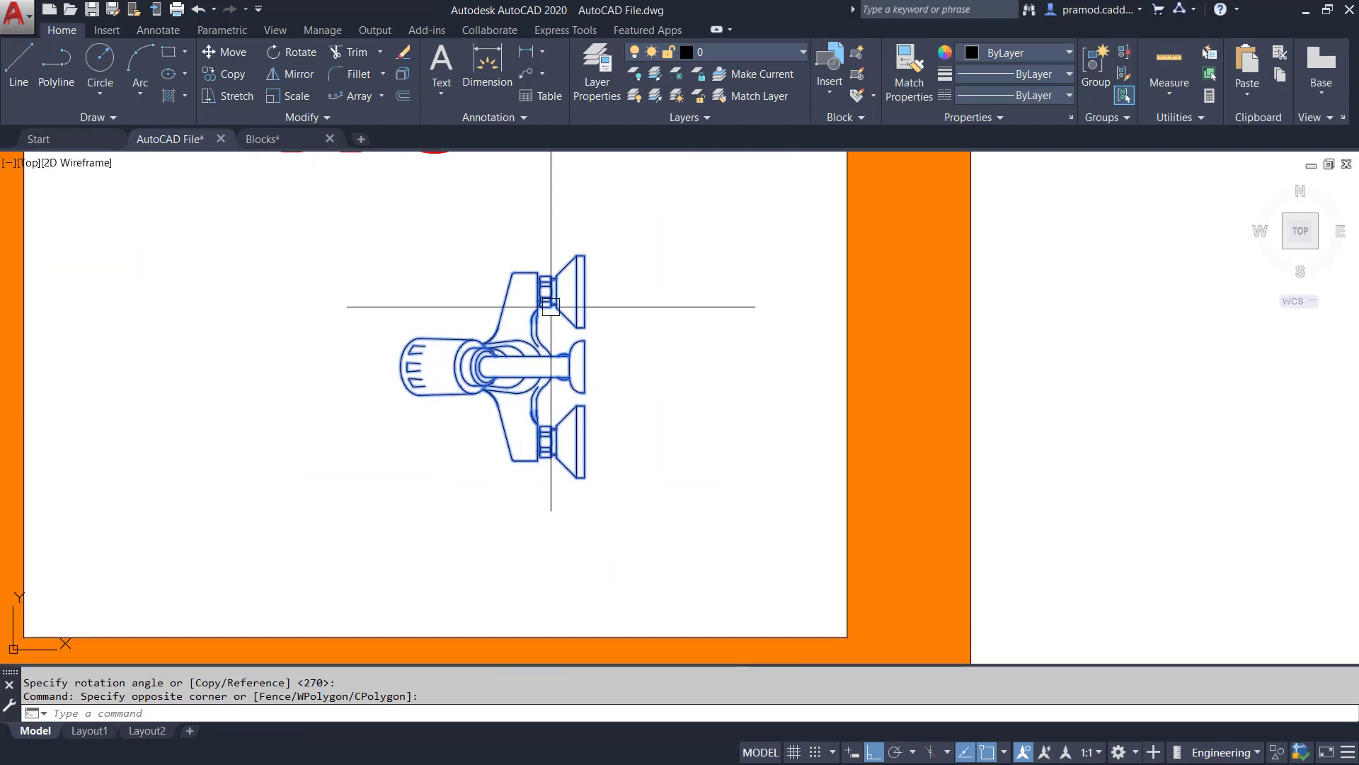
click(282, 100)
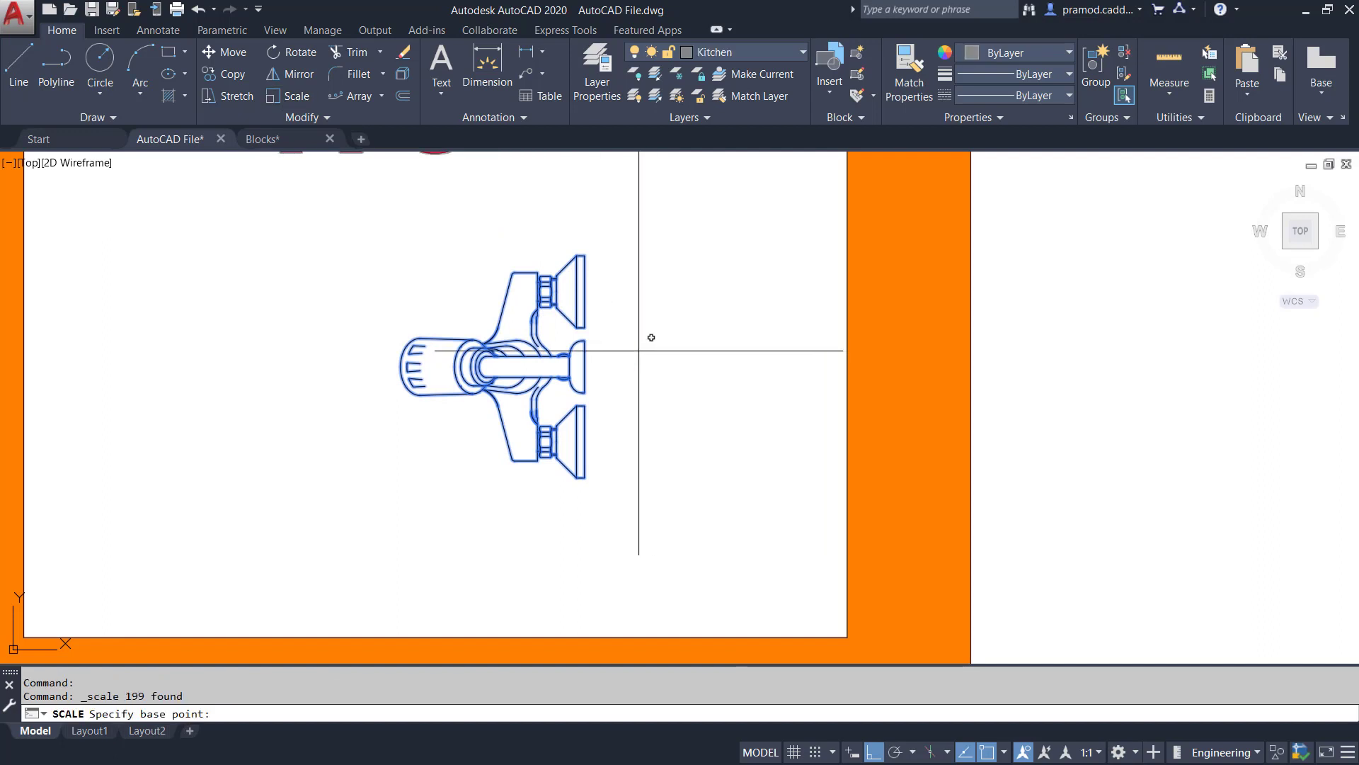
click(584, 366)
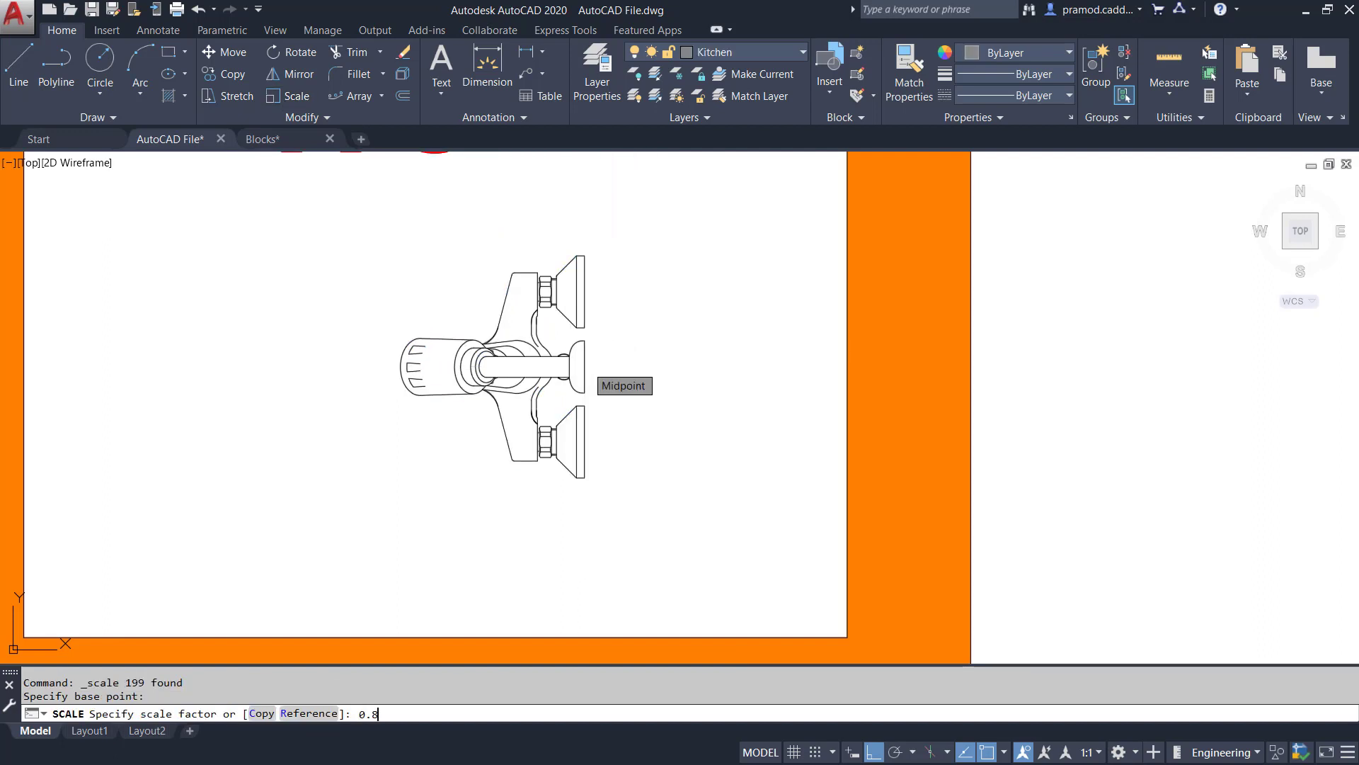
key(Return)
Combine all the shower mixer's objects into one group
scroll(582, 373, down, 4)
click(482, 318)
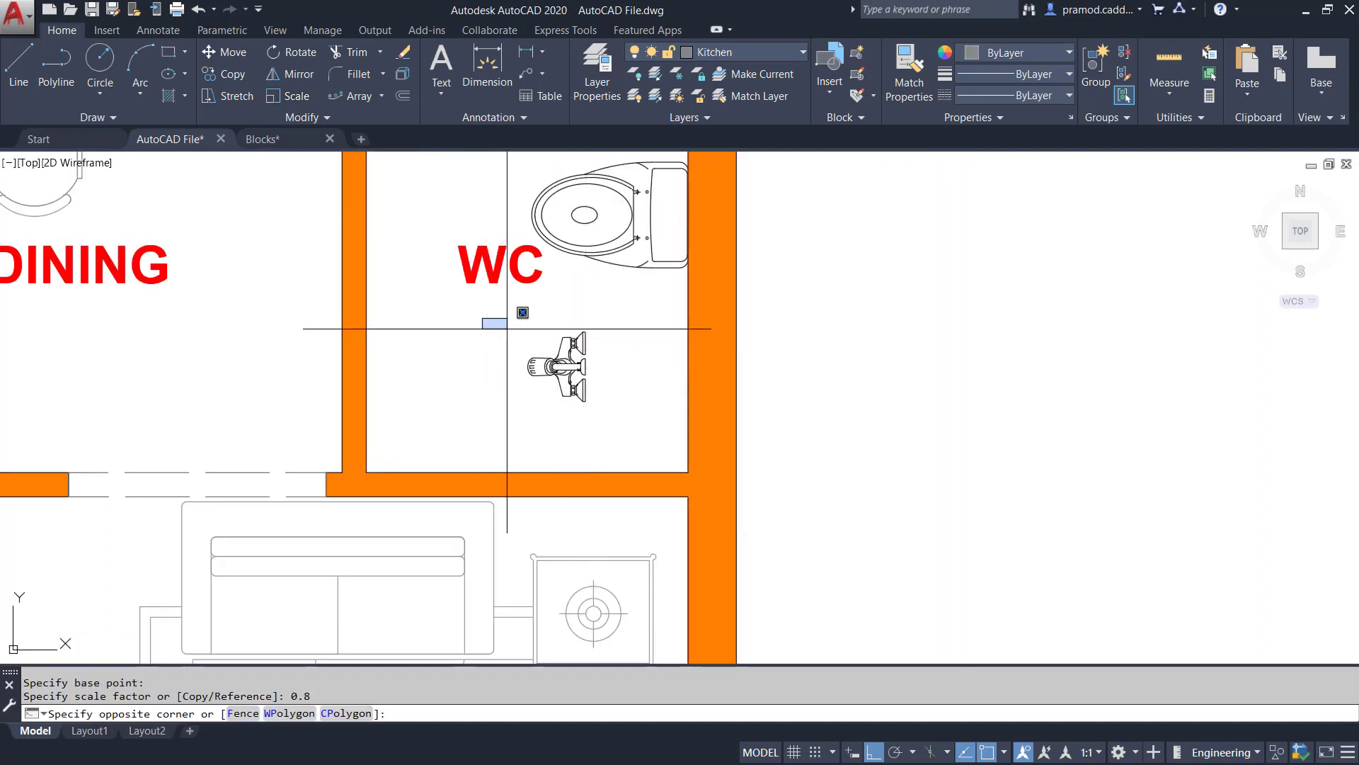
click(616, 414)
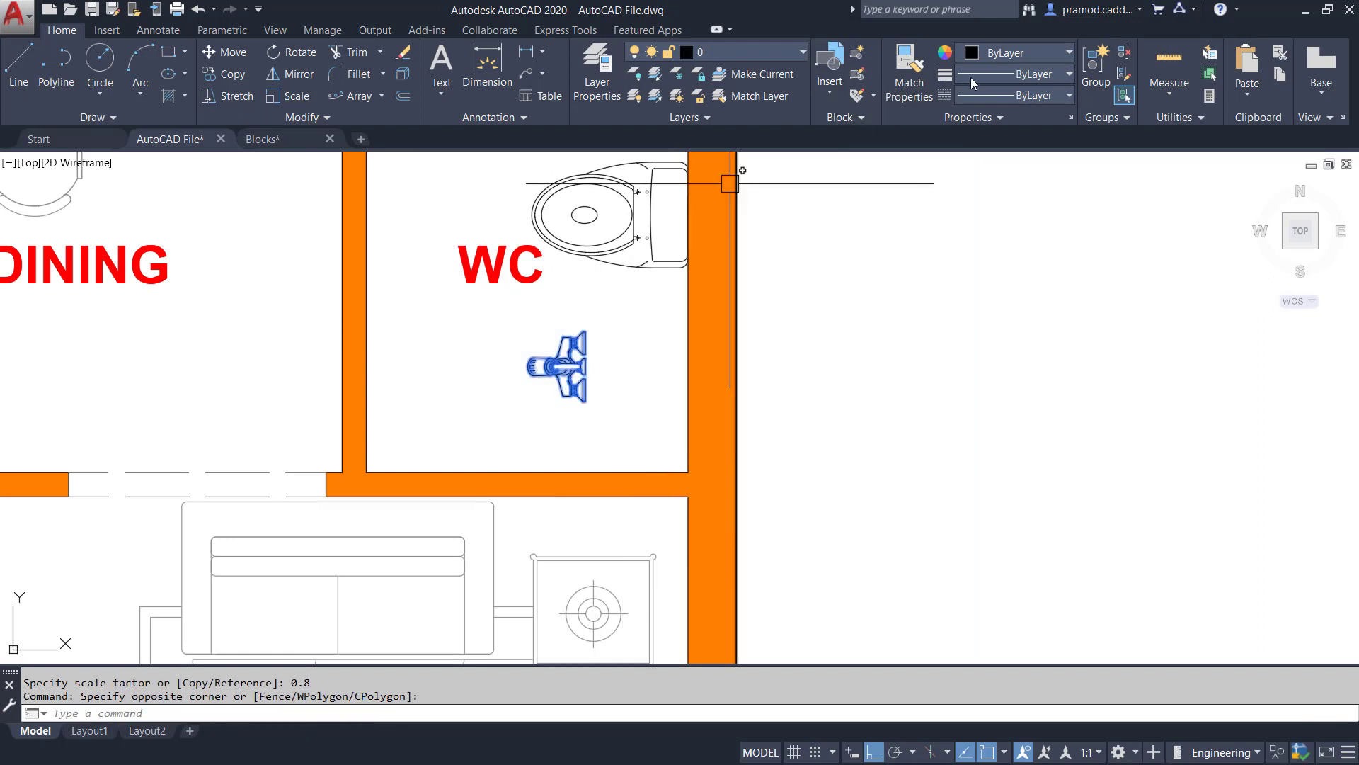
click(1101, 60)
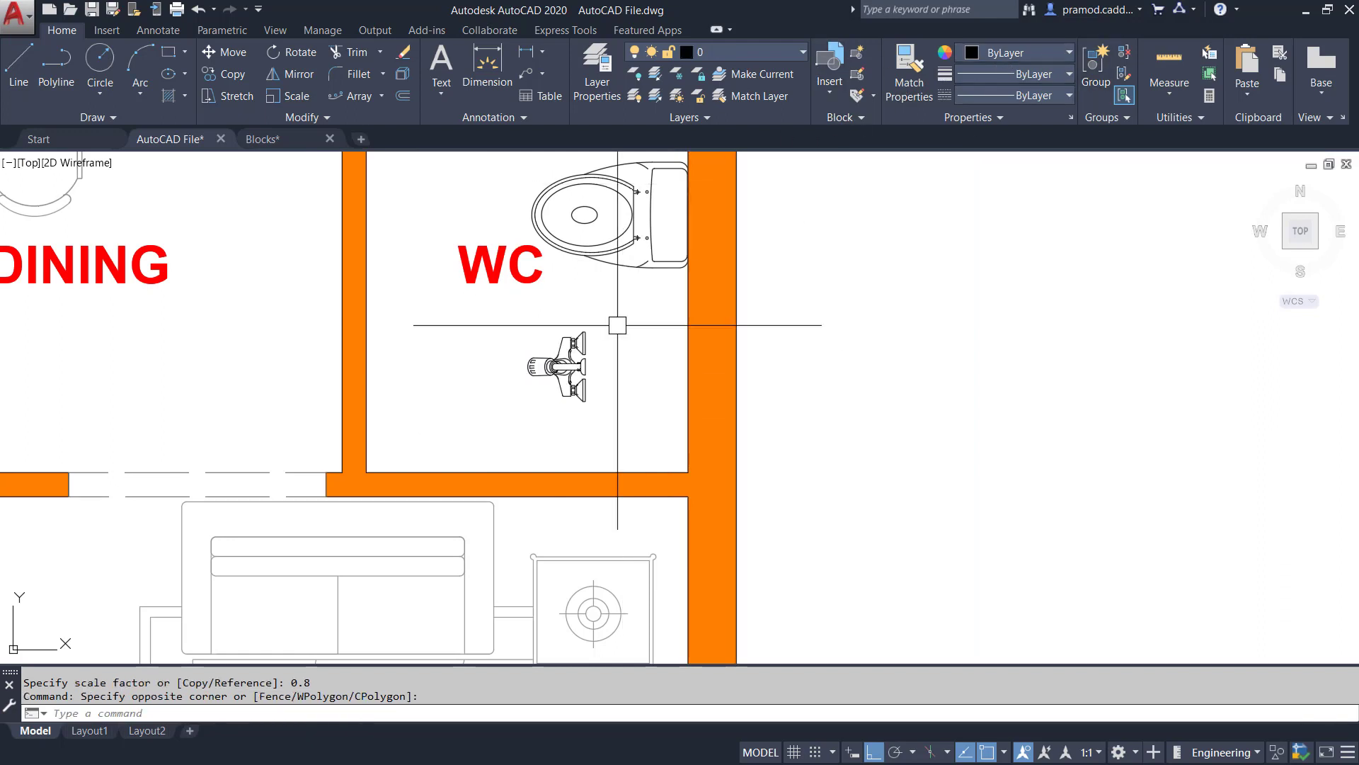
Move the shower mixer group by its central plate midpoint onto the inner face of the WC's outer wall
click(580, 370)
text(m)
key(Return)
scroll(613, 374, up, 4)
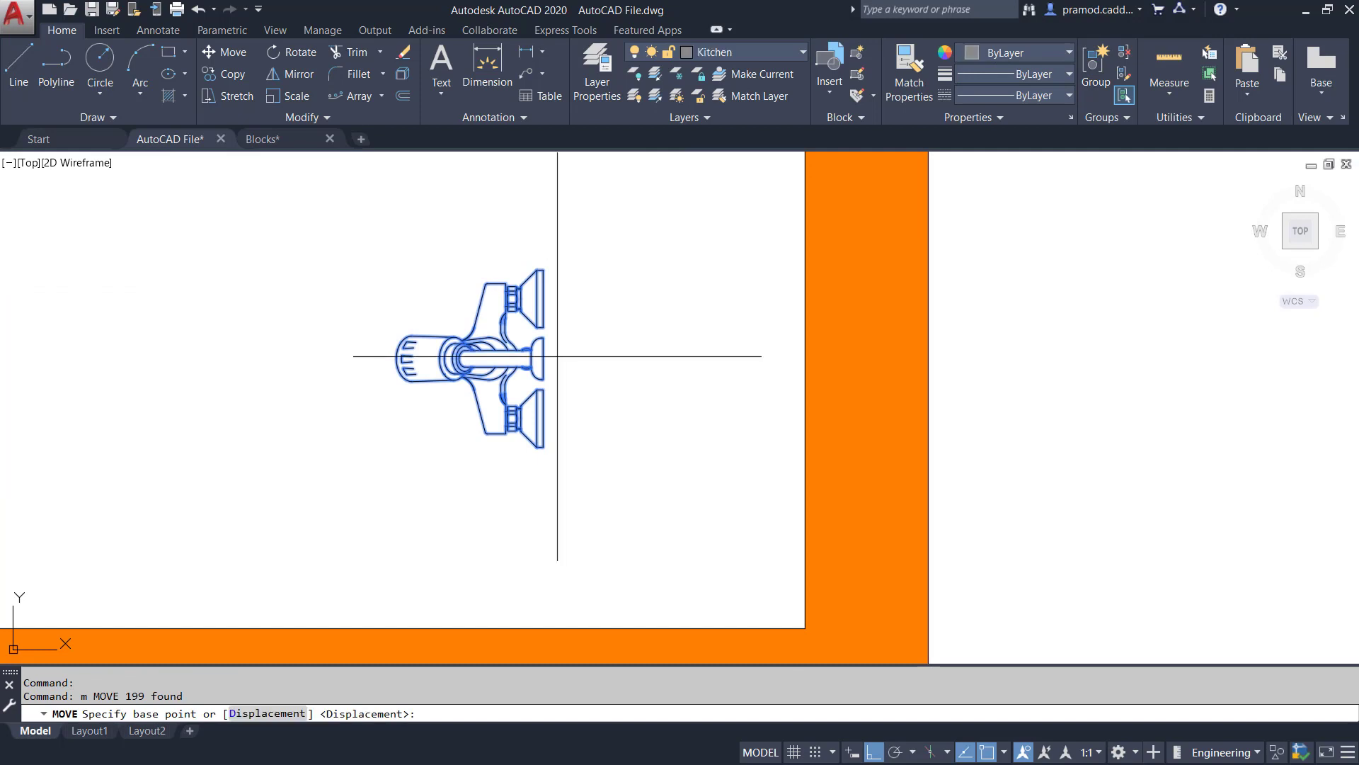
click(543, 357)
click(805, 361)
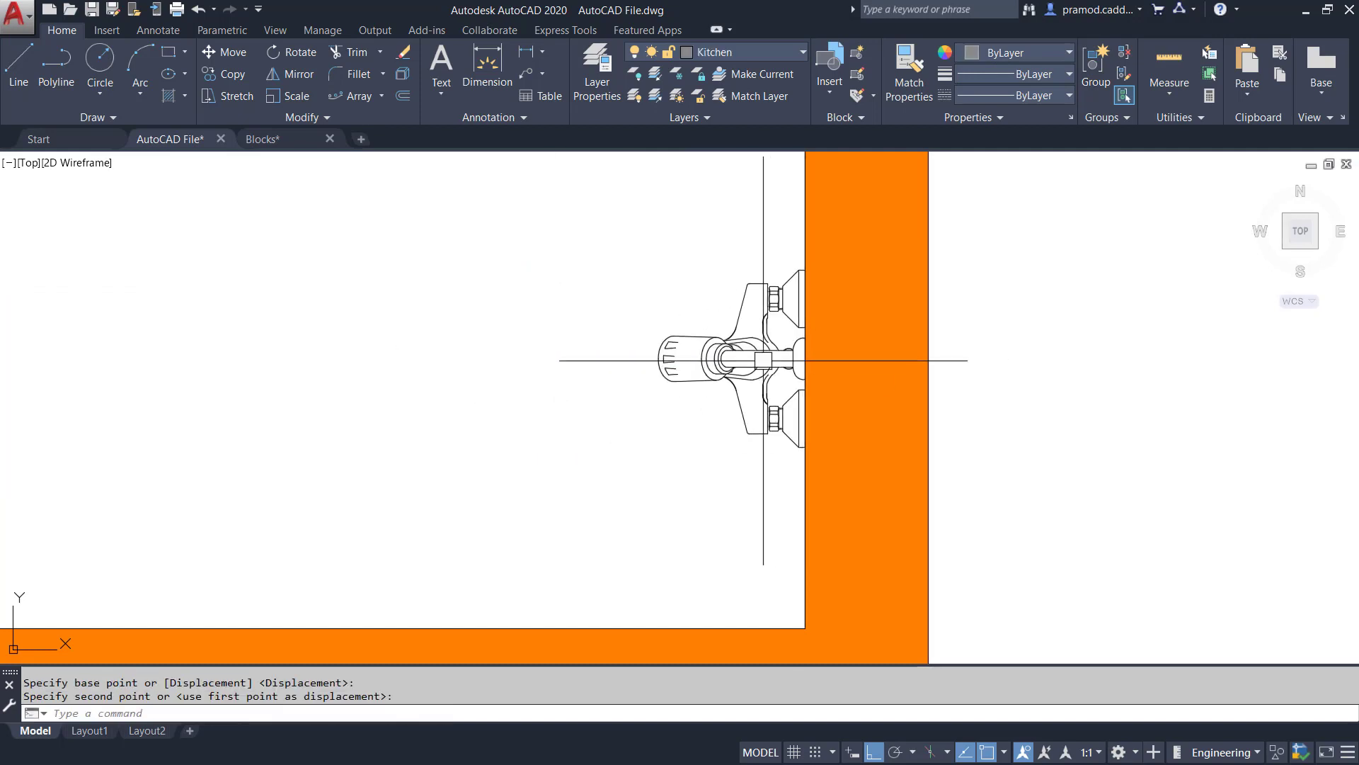
Examine the fixture arrangement in the WC beside the dining area and the free floor space in the WC above Bedroom 02
scroll(737, 376, down, 6)
middle_drag(701, 327, 718, 404)
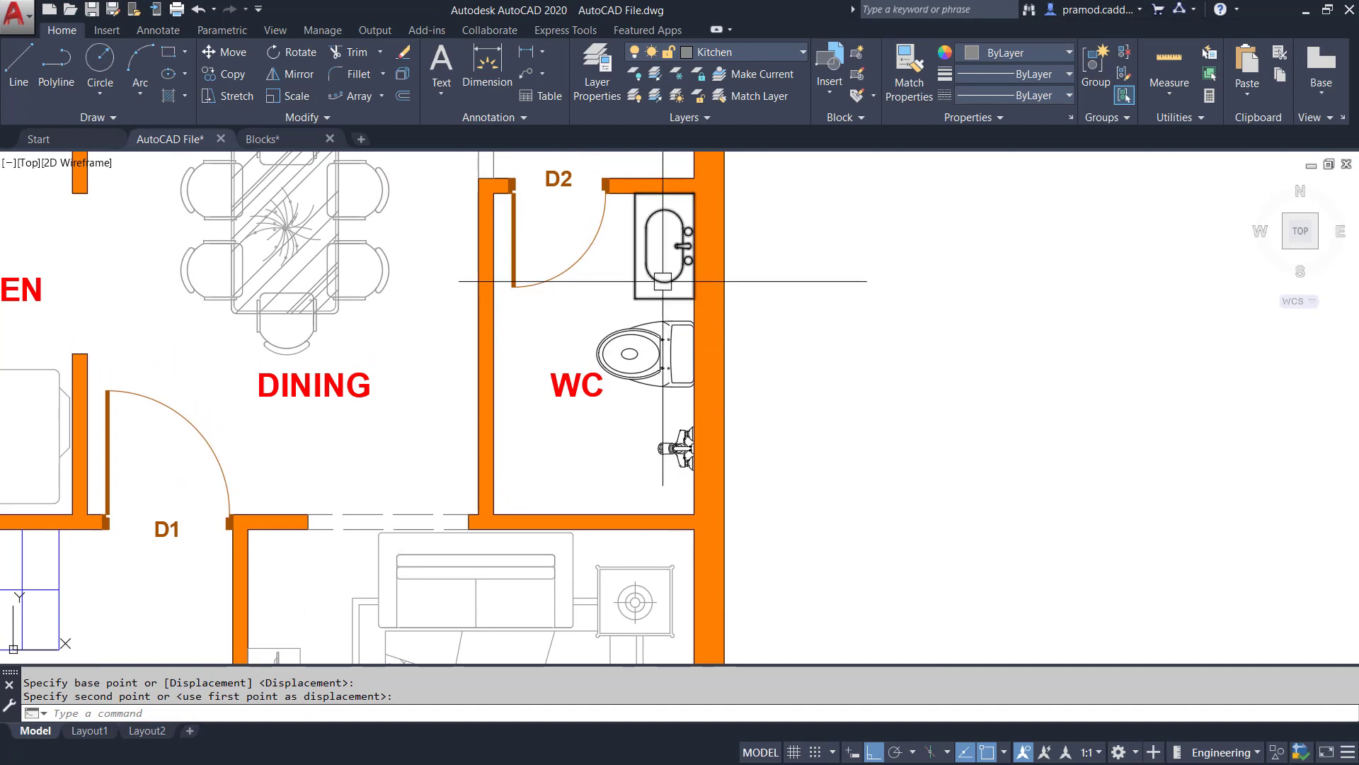
scroll(659, 234, up, 2)
scroll(659, 315, down, 2)
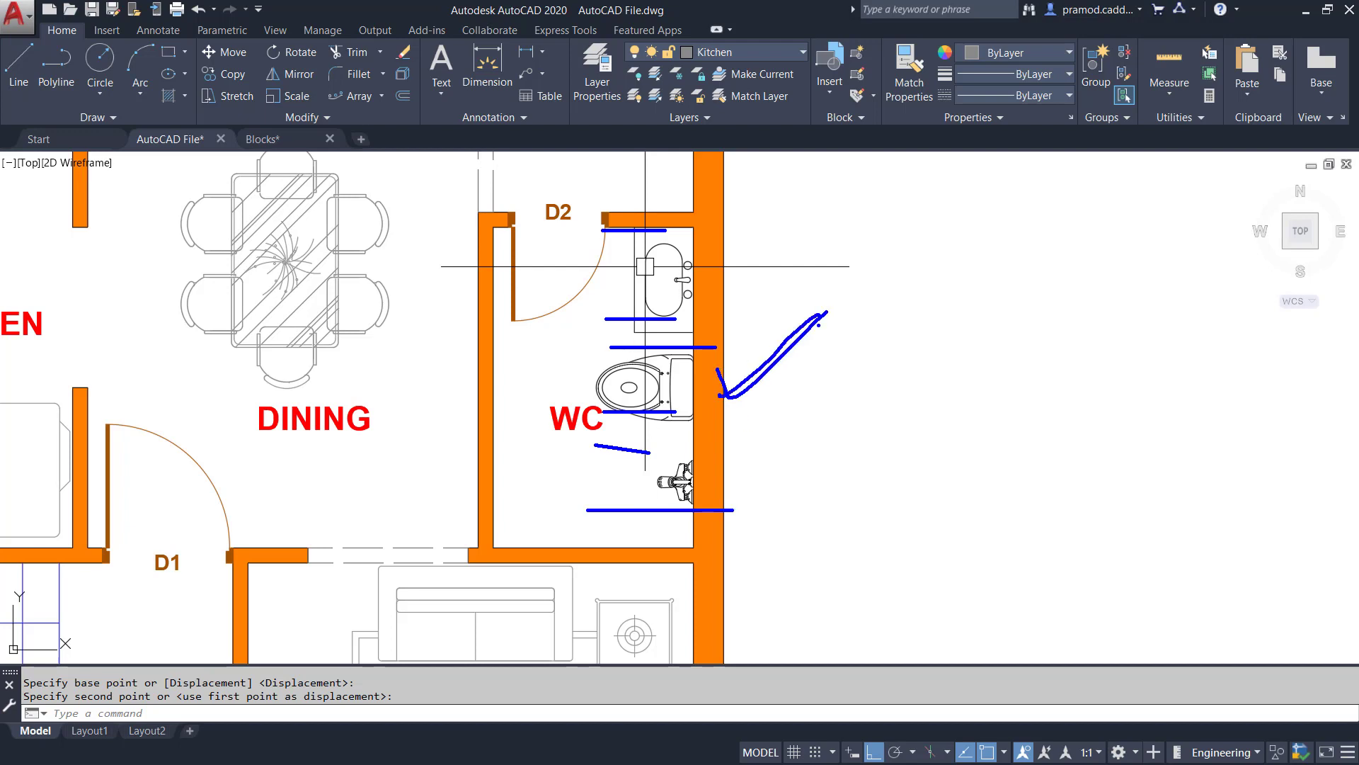
key(Escape)
key(Escape)
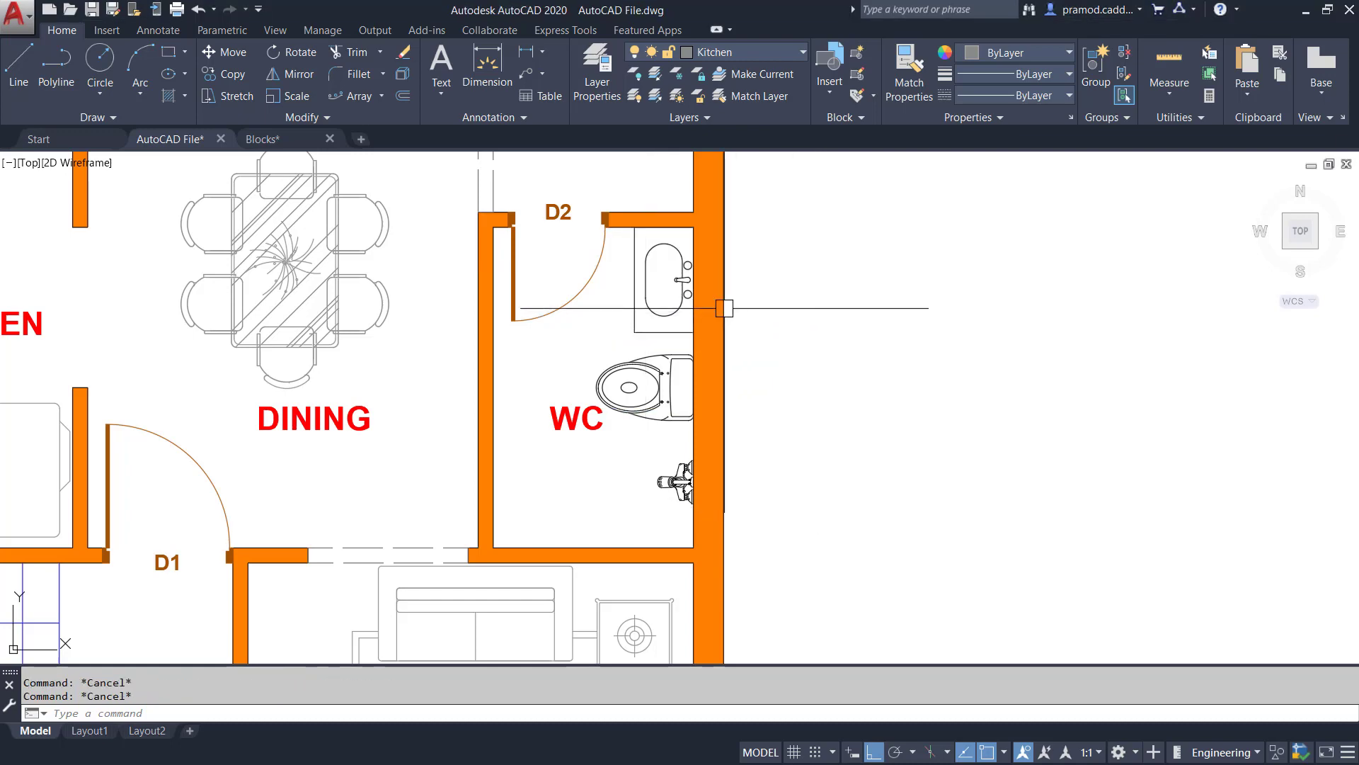
scroll(690, 319, down, 4)
middle_drag(700, 281, 703, 520)
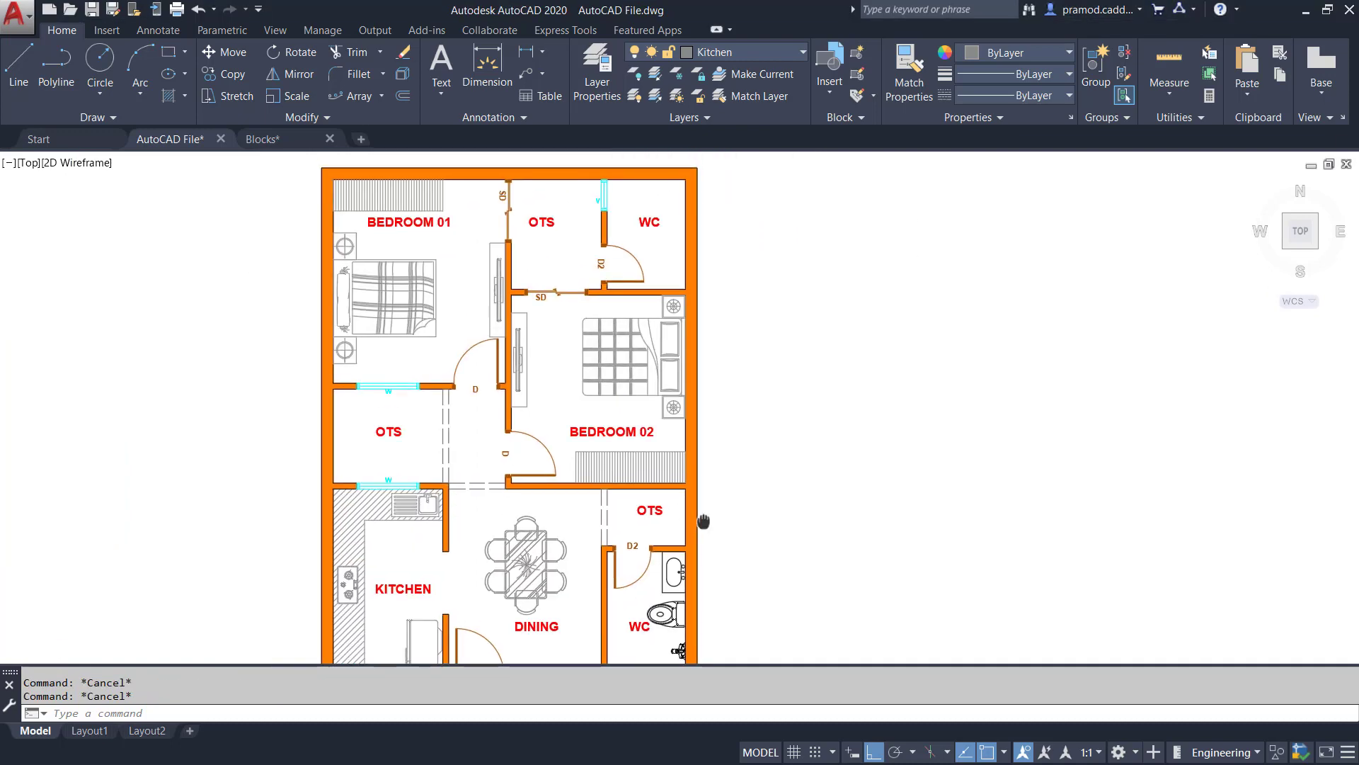
scroll(631, 219, up, 4)
middle_drag(631, 219, 668, 337)
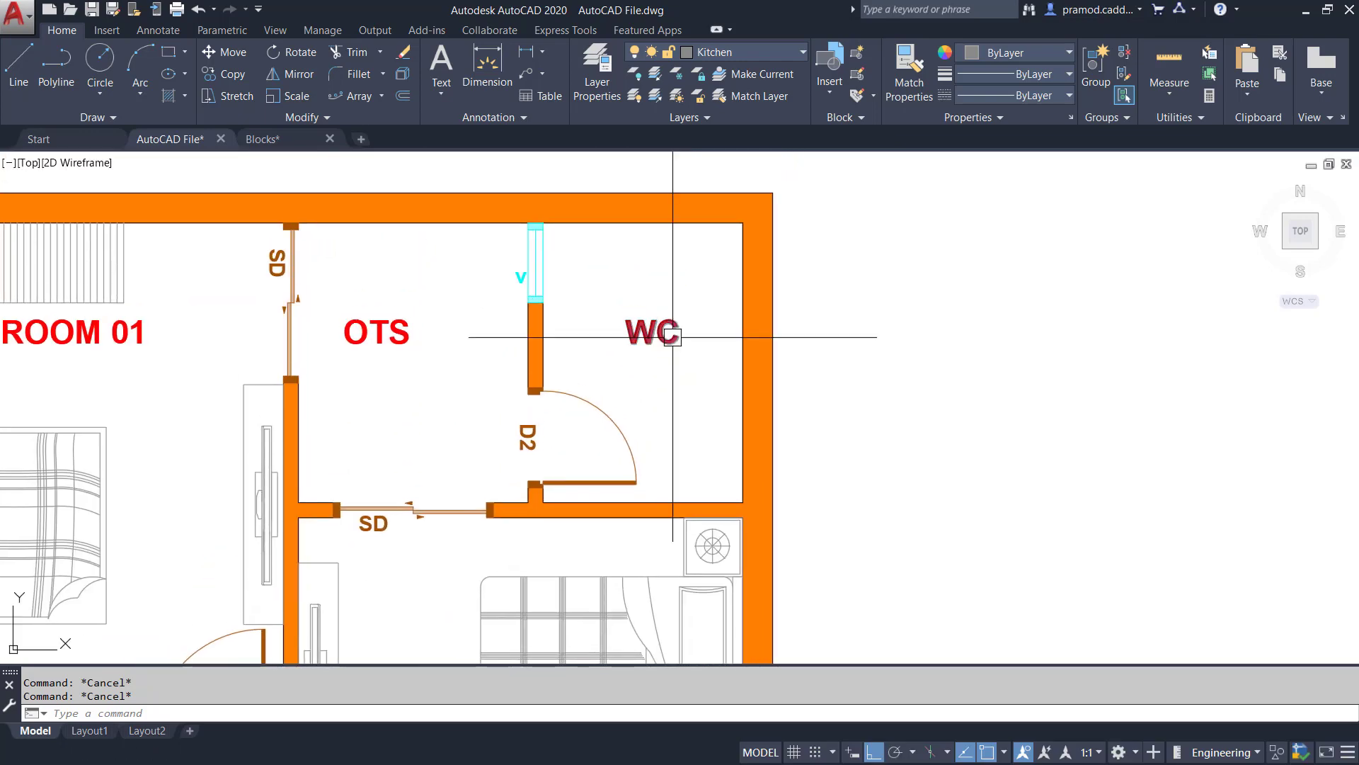
scroll(667, 296, down, 2)
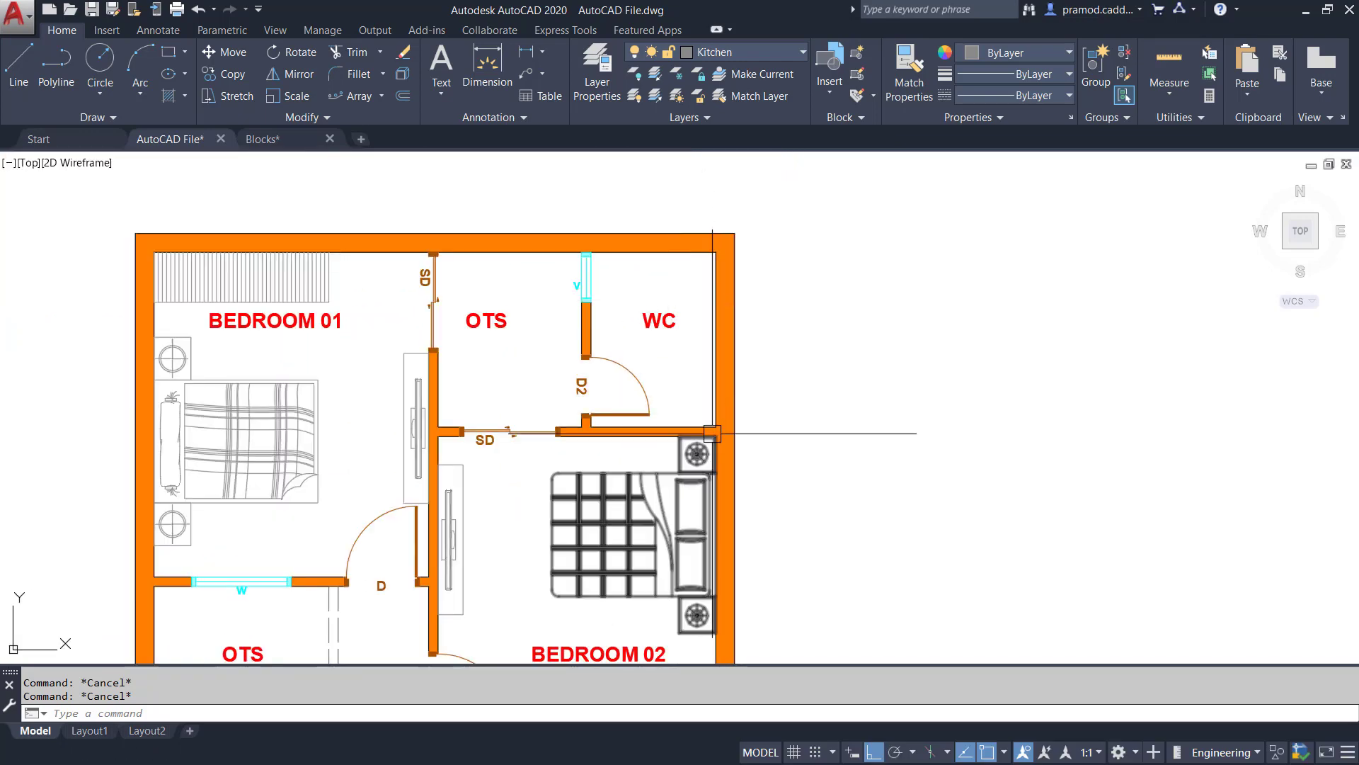
scroll(663, 311, up, 2)
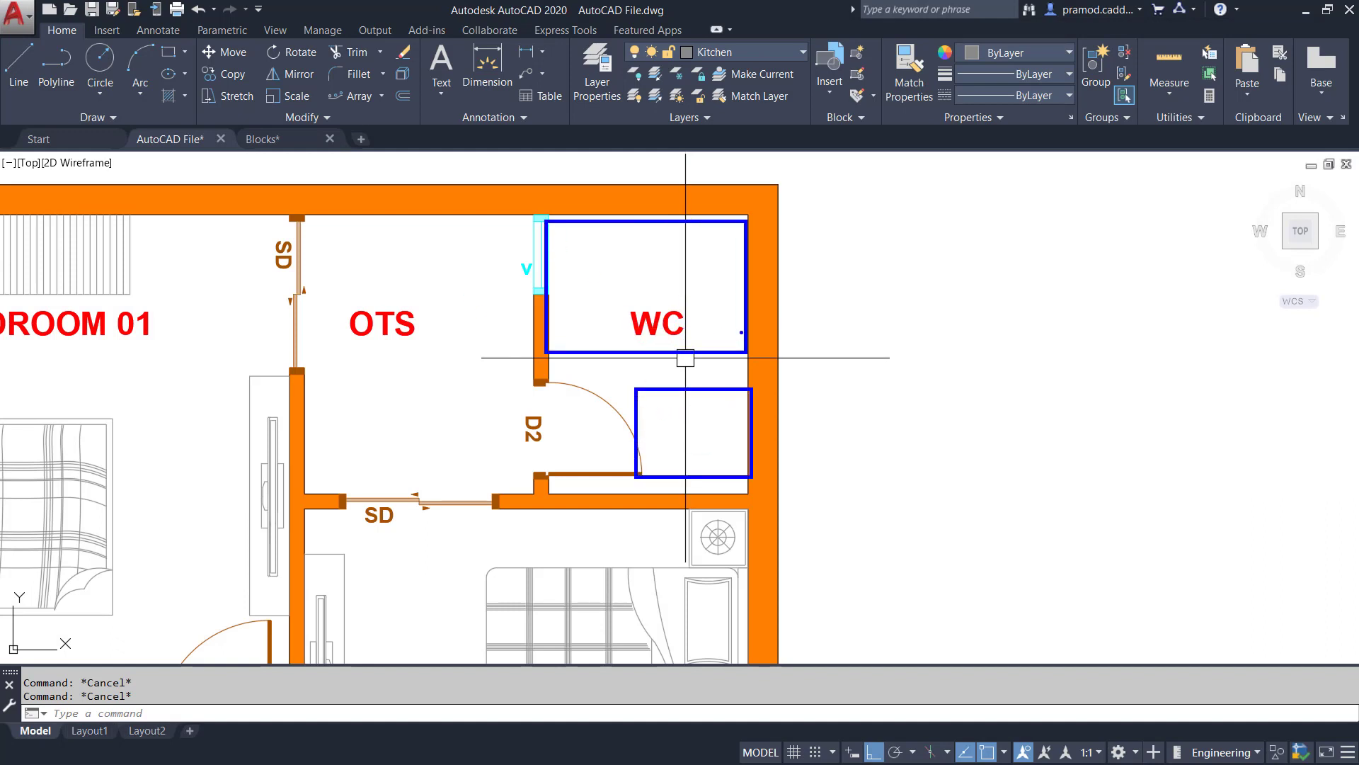
scroll(661, 312, down, 7)
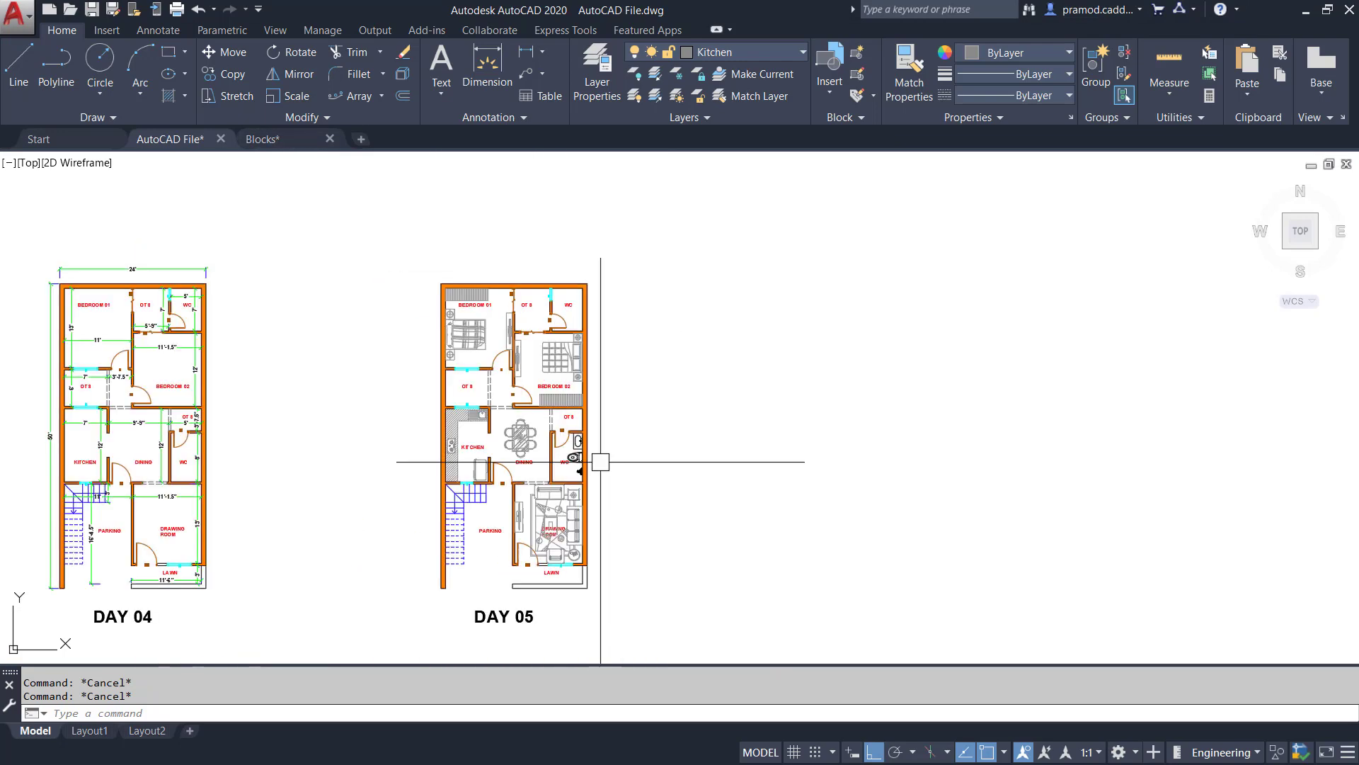
Move the shower mixer group up to the outer wall of the WC above Bedroom 02, opposite door D2
scroll(587, 478, up, 8)
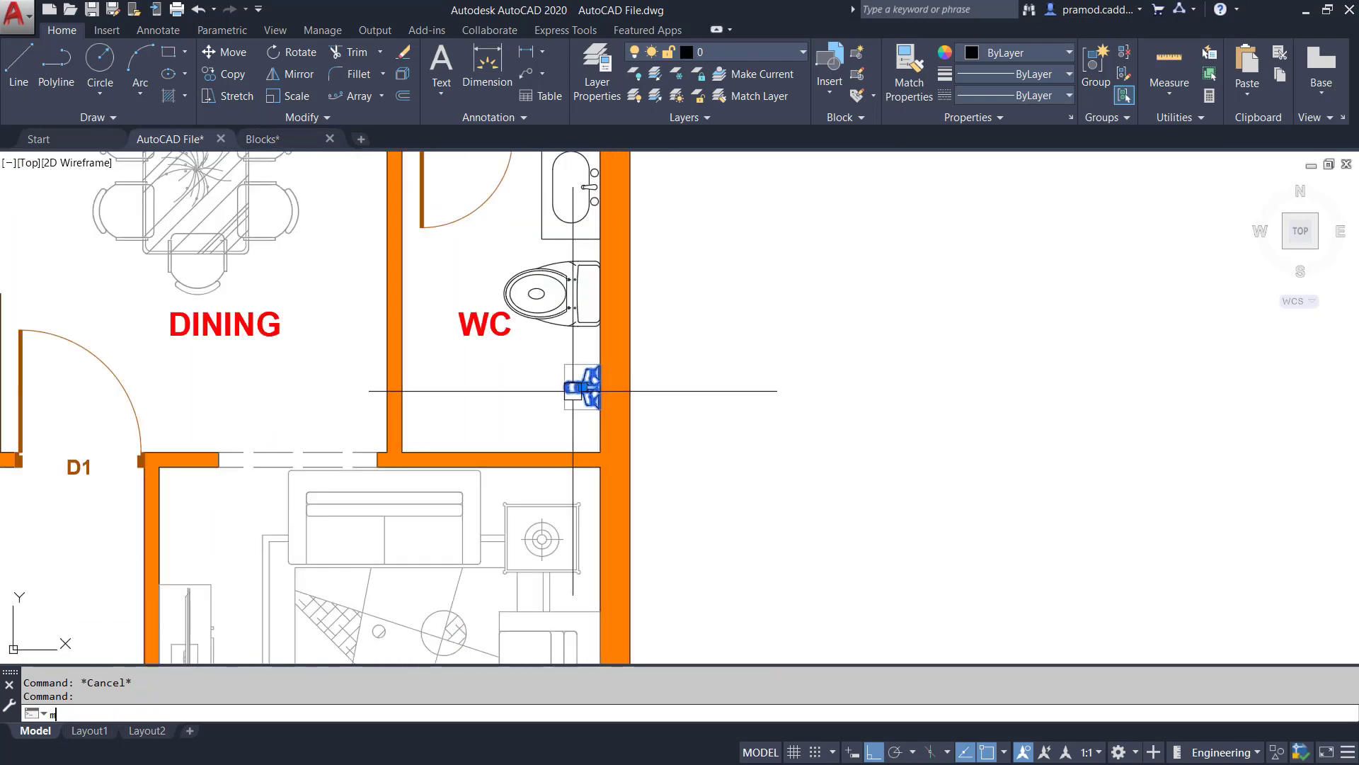
key(Return)
scroll(573, 390, up, 8)
click(618, 363)
scroll(630, 331, down, 5)
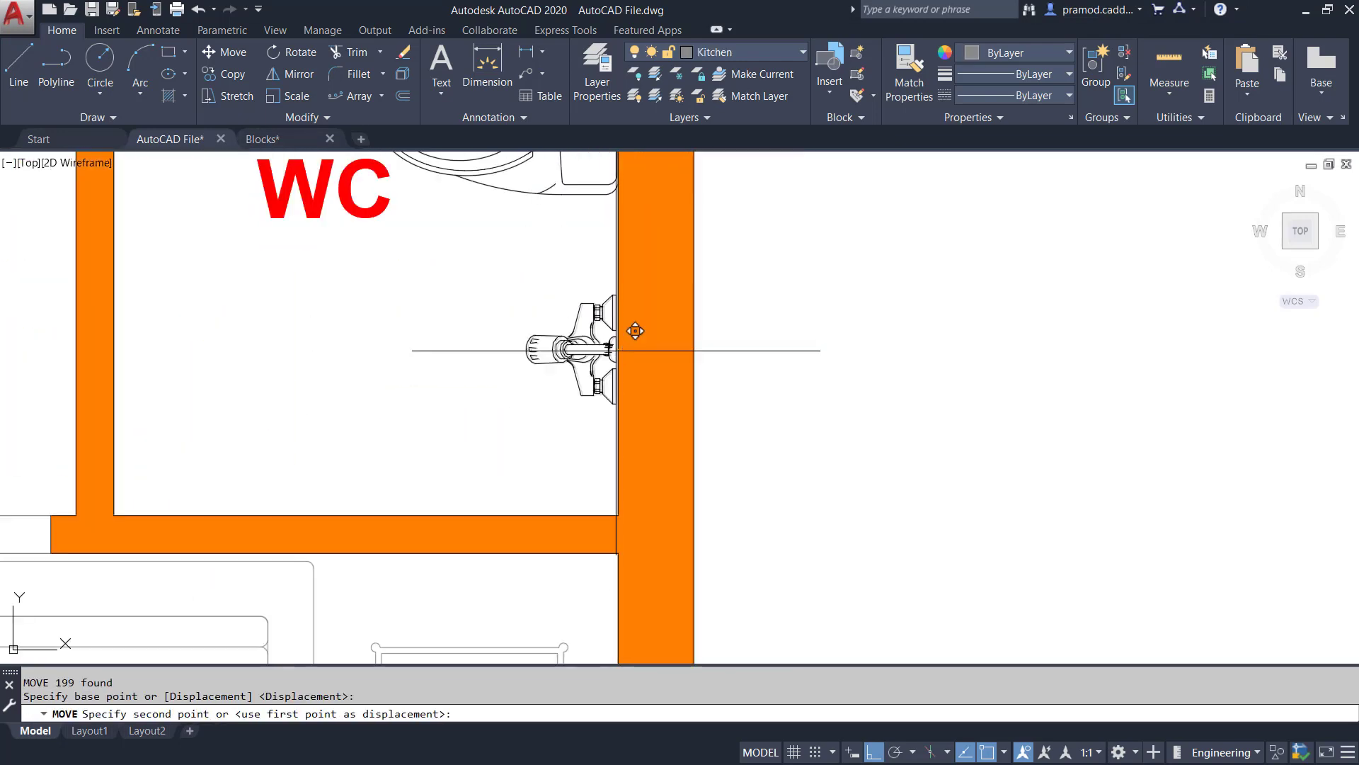
scroll(621, 496, up, 8)
middle_drag(622, 300, 621, 570)
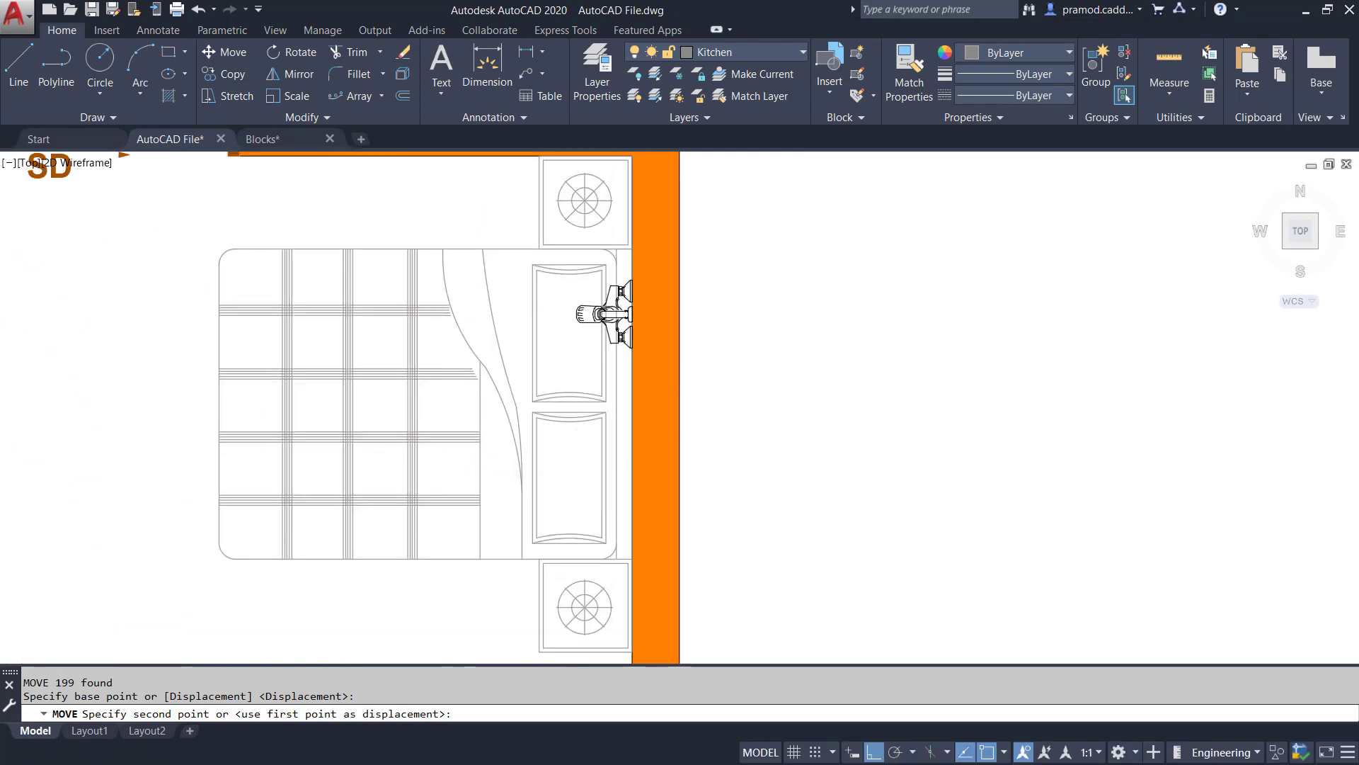
scroll(607, 510, down, 3)
scroll(622, 404, up, 5)
scroll(640, 287, down, 4)
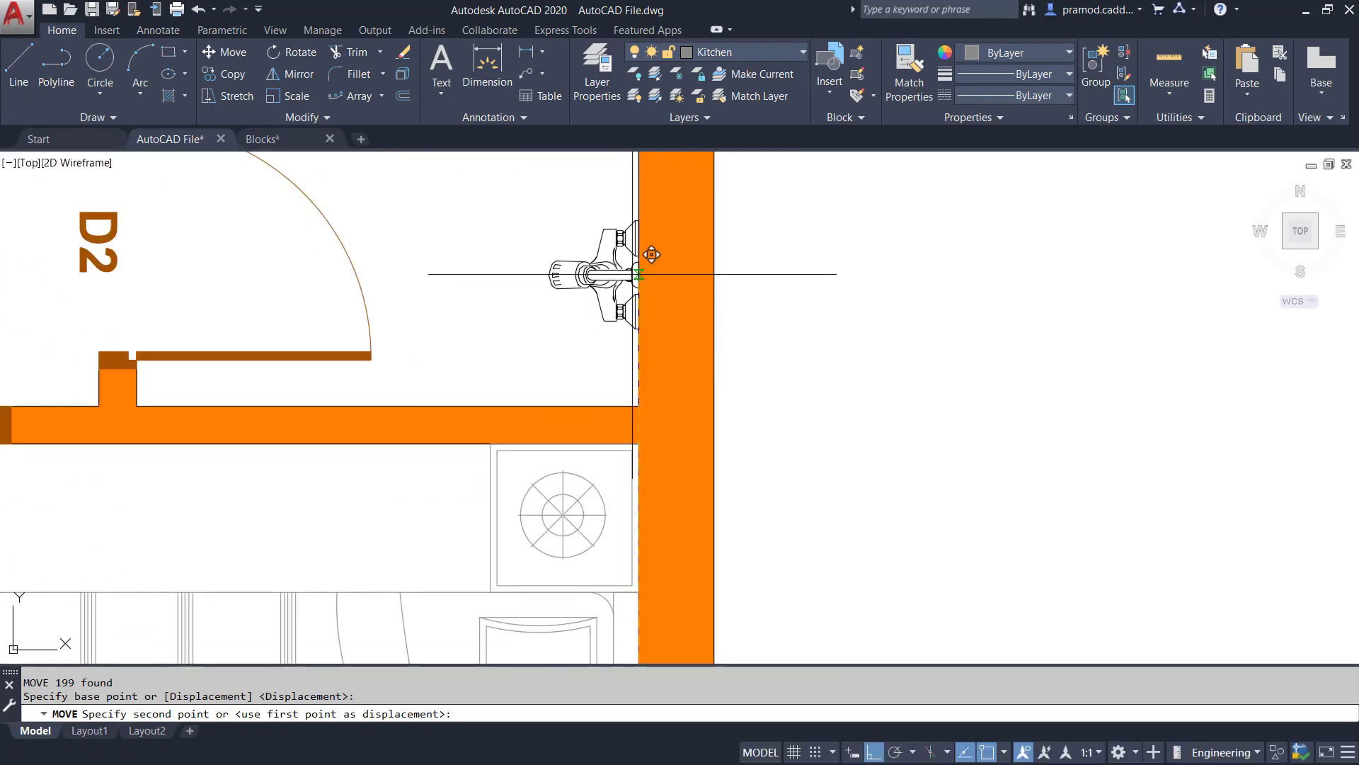
click(630, 265)
Move the shower mixer a little farther up the outer wall in the WC above Bedroom 02
scroll(623, 283, down, 3)
middle_drag(620, 300, 630, 370)
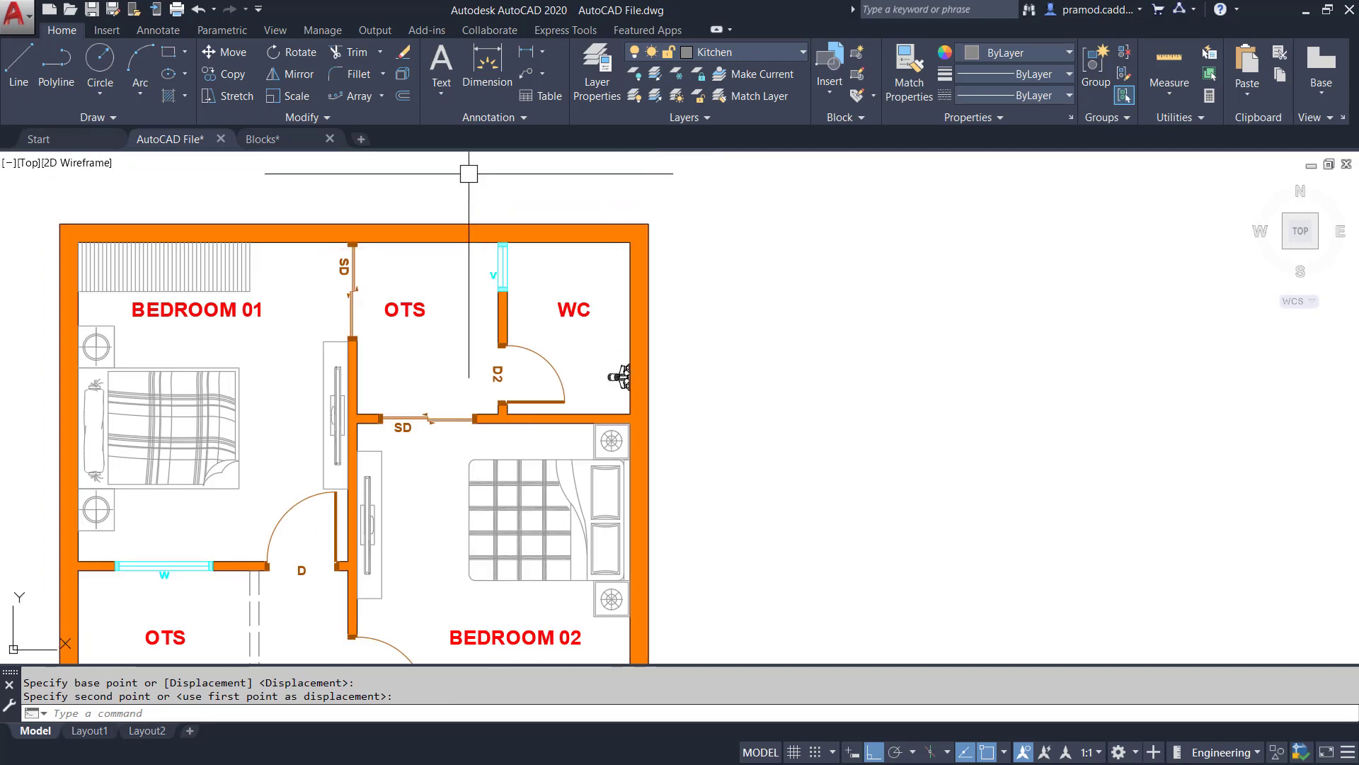
scroll(593, 329, up, 4)
click(648, 458)
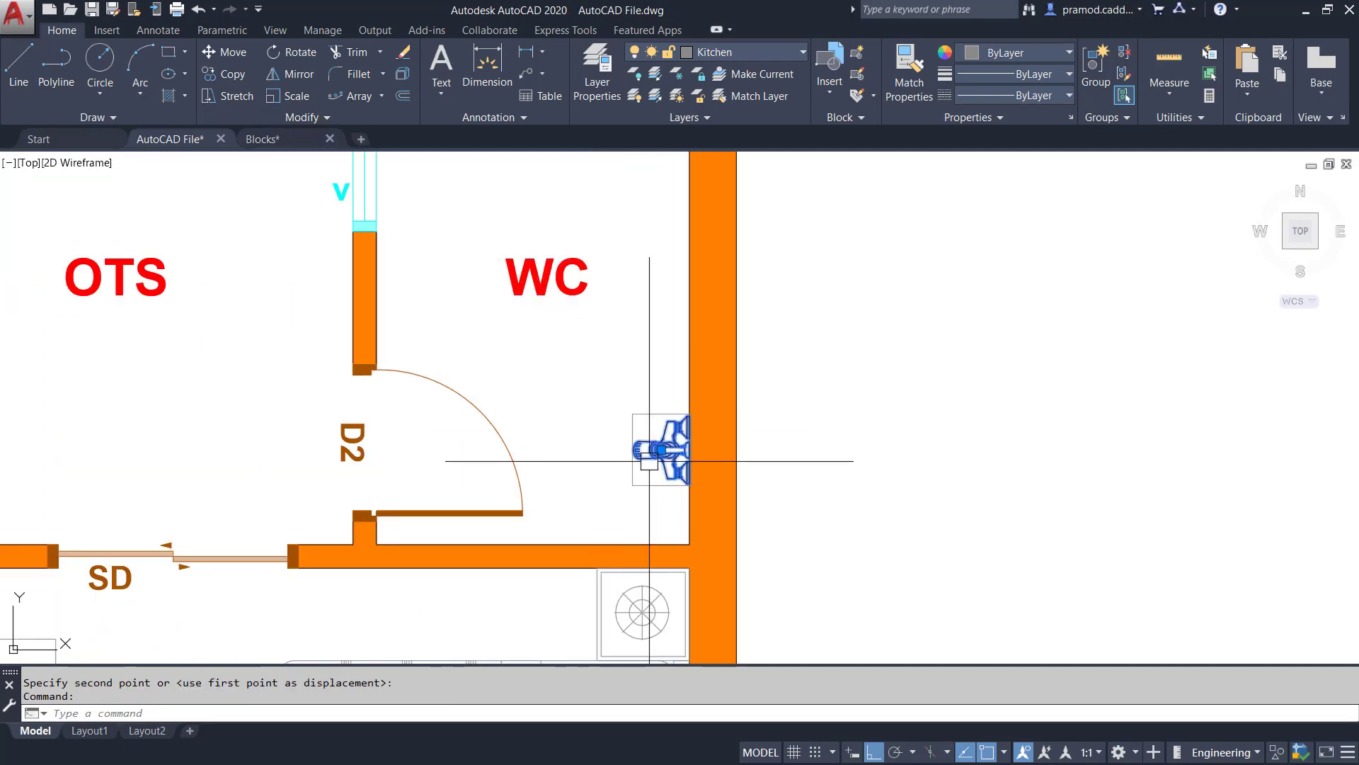
text(m)
key(space)
click(871, 498)
click(862, 443)
key(Escape)
key(Escape)
scroll(701, 440, down, 3)
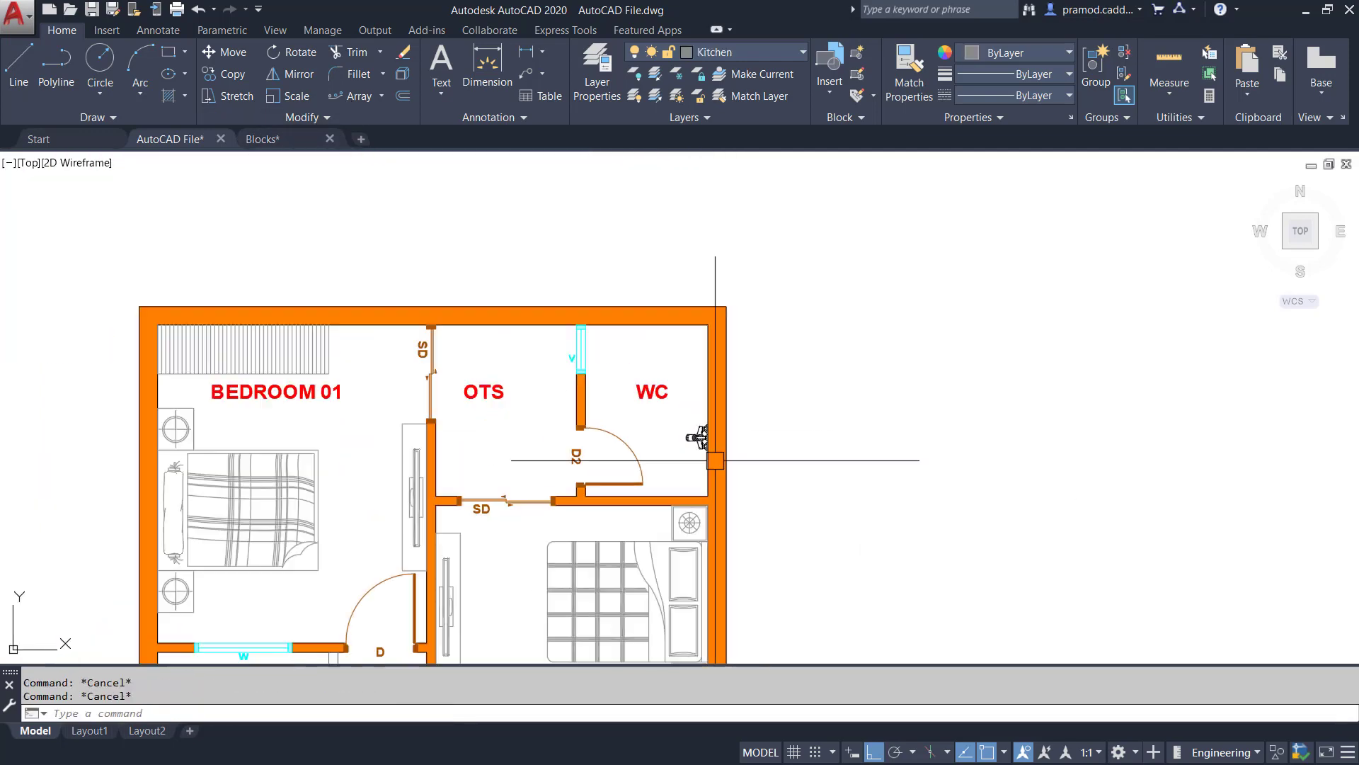
Switch to the Blocks drawing and copy the squat toilet block, using the midpoint of its edge nearest the drain as base point
click(262, 139)
scroll(501, 364, down, 6)
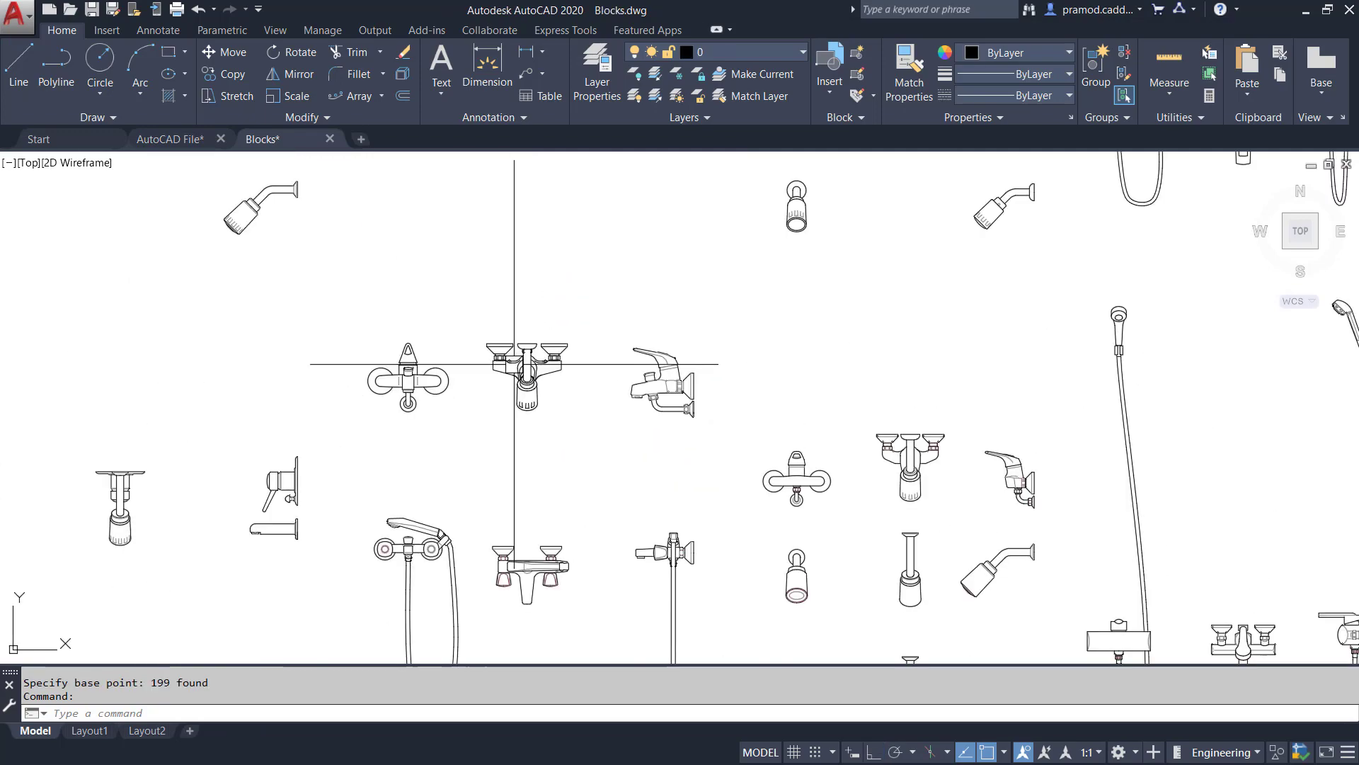
scroll(613, 375, down, 3)
scroll(622, 394, up, 8)
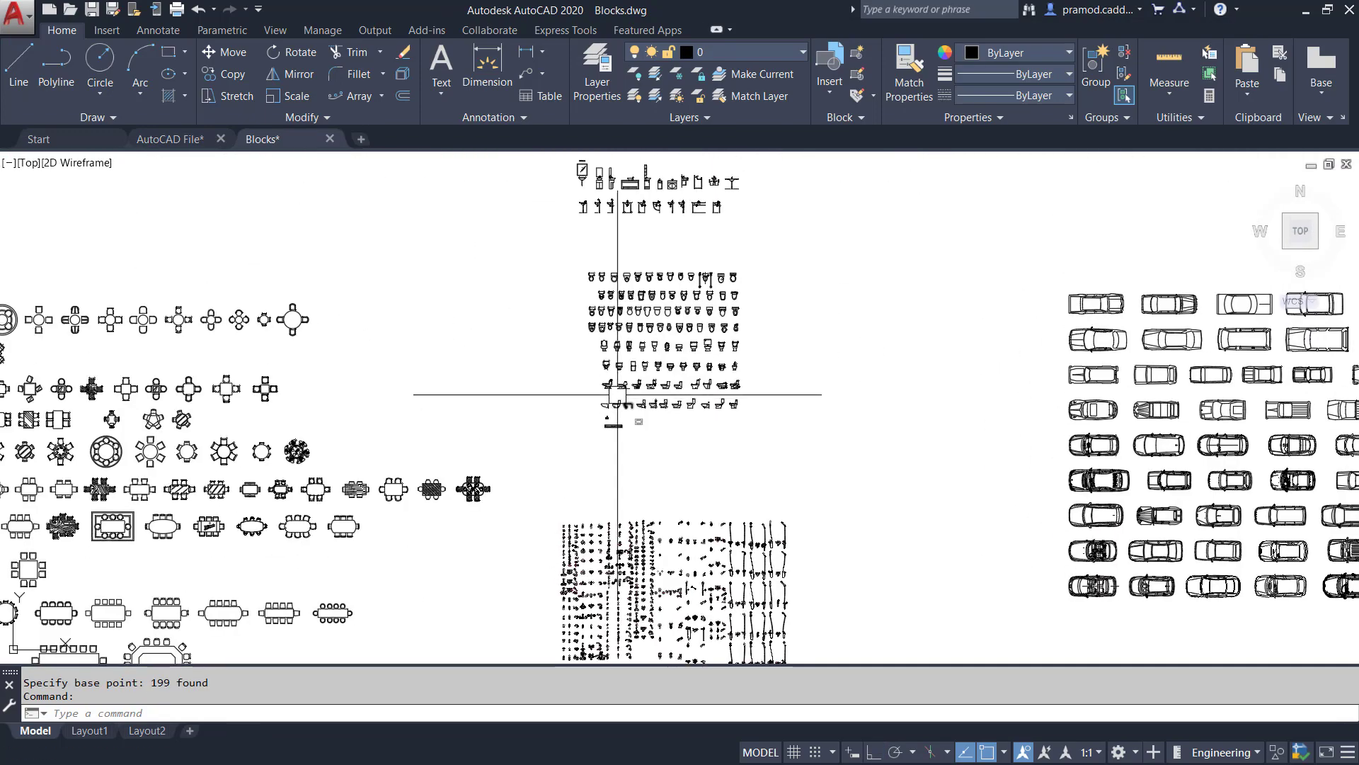
click(681, 494)
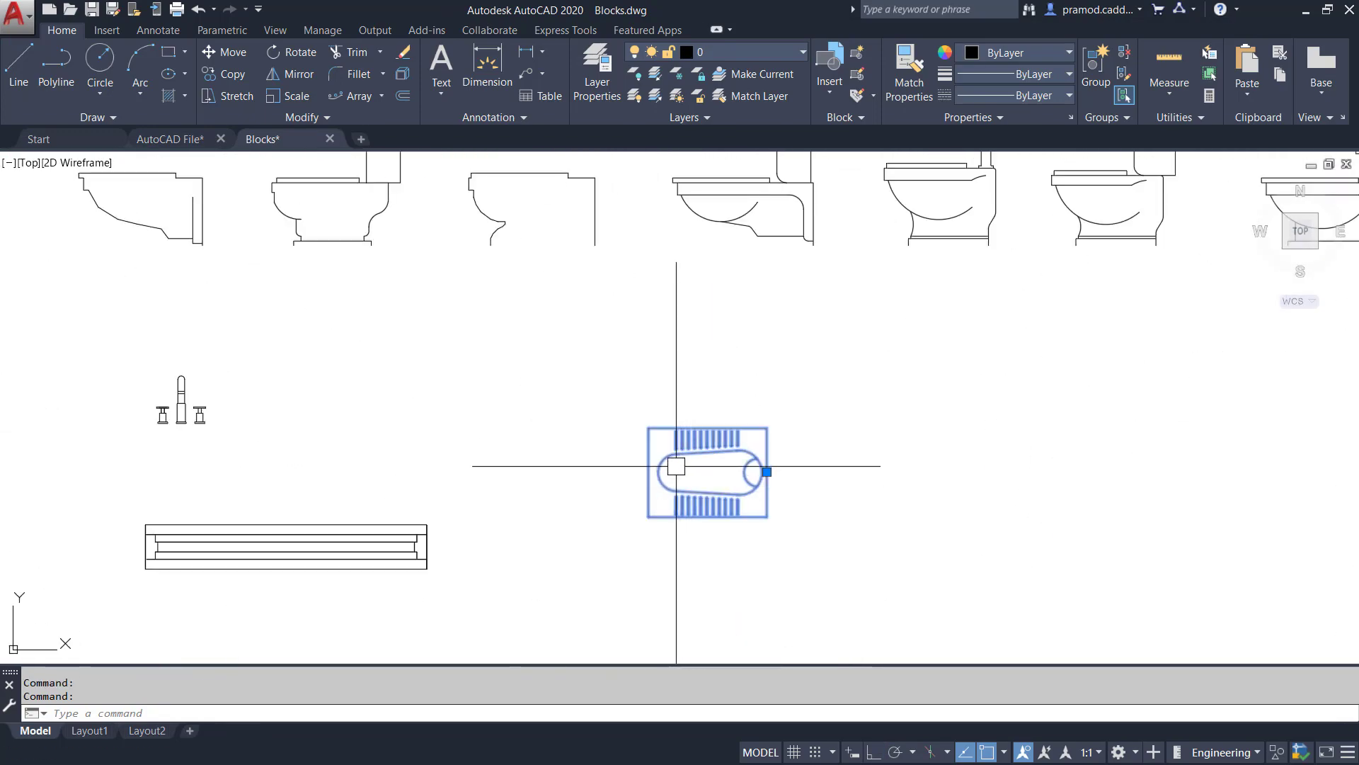
key(ctrl+shift+c)
click(759, 472)
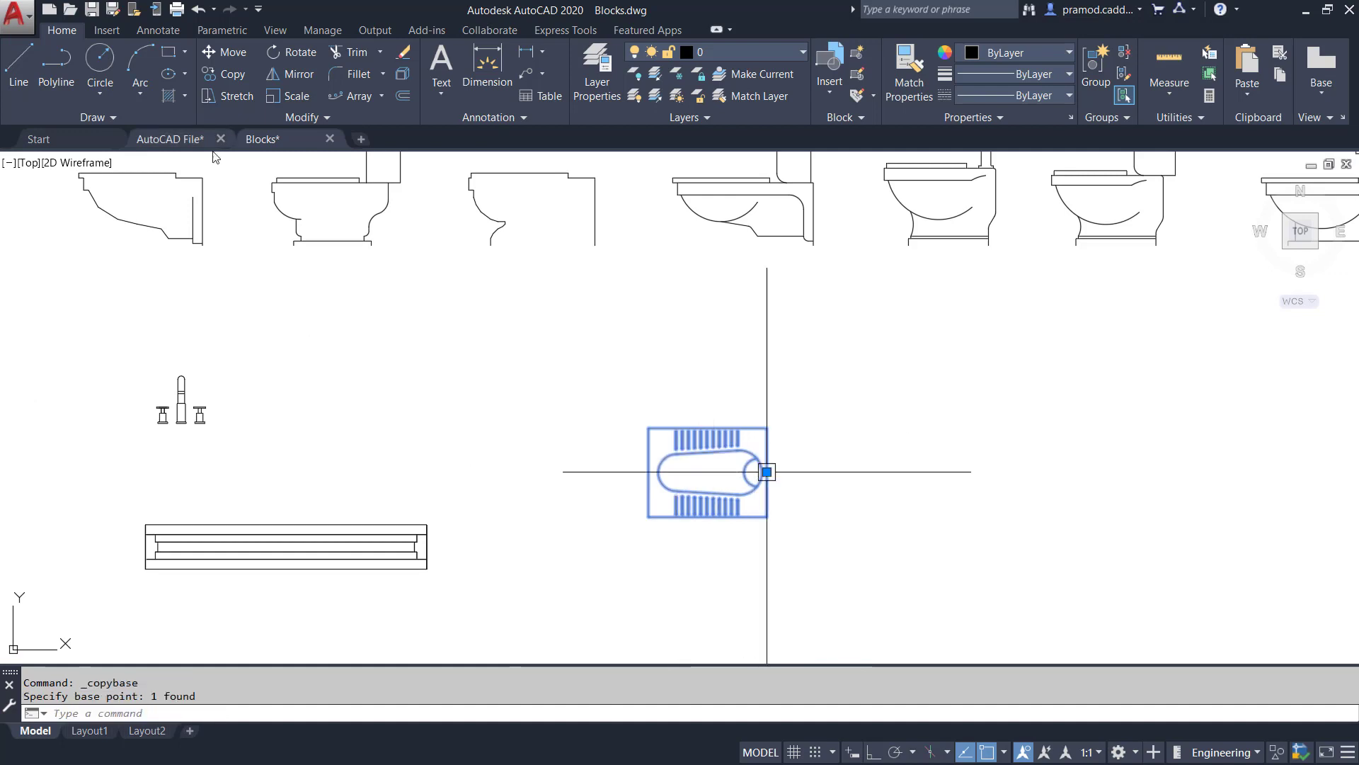
Paste the squat toilet into the AutoCAD File drawing, inside the WC above Bedroom 02 and near the outer wall
click(170, 139)
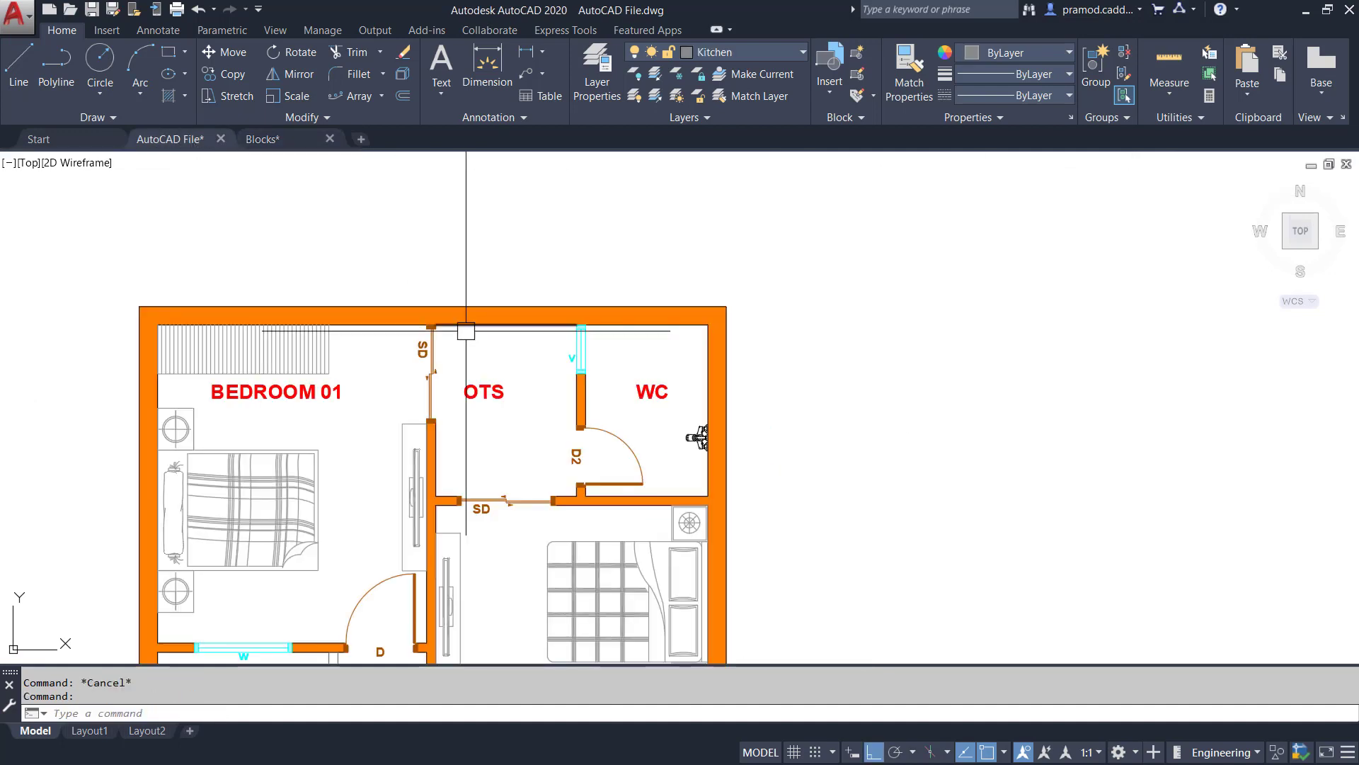
key(ctrl+v)
scroll(660, 404, up, 3)
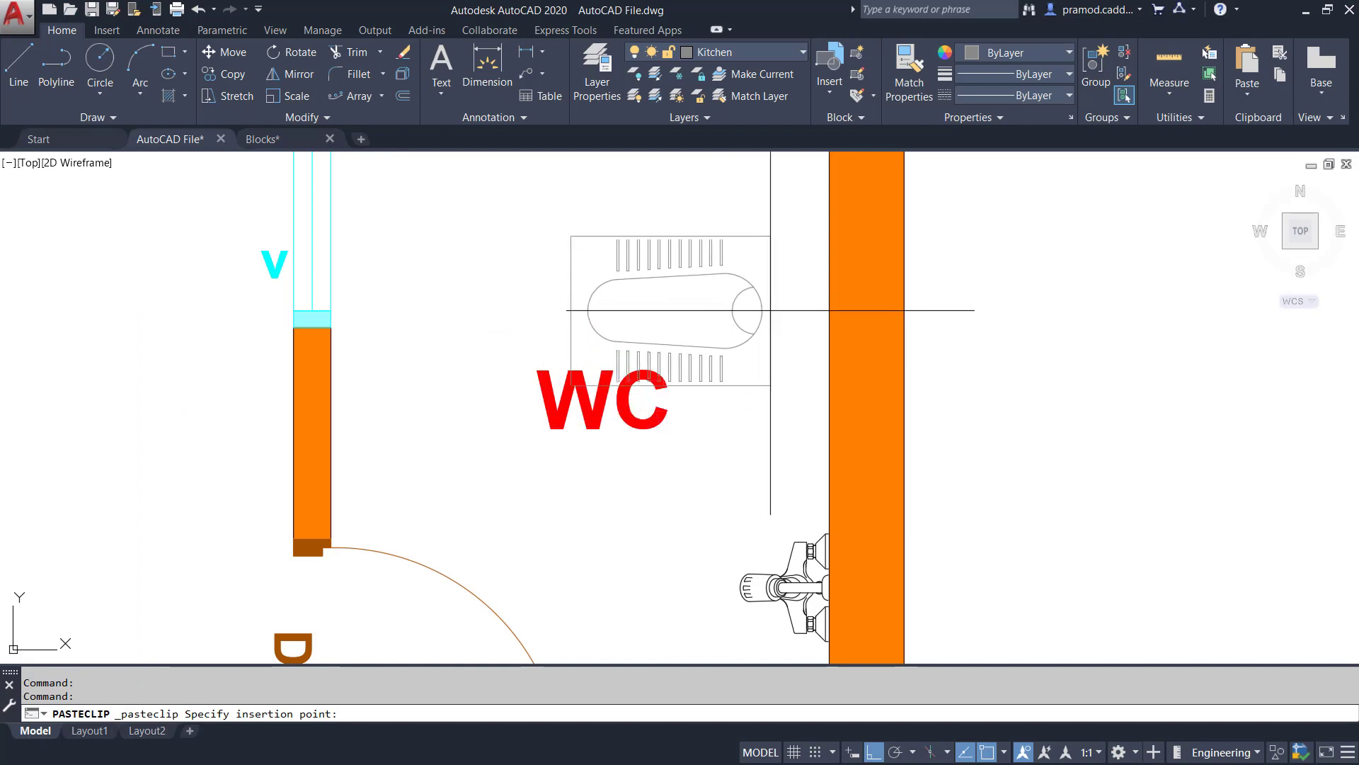
click(772, 301)
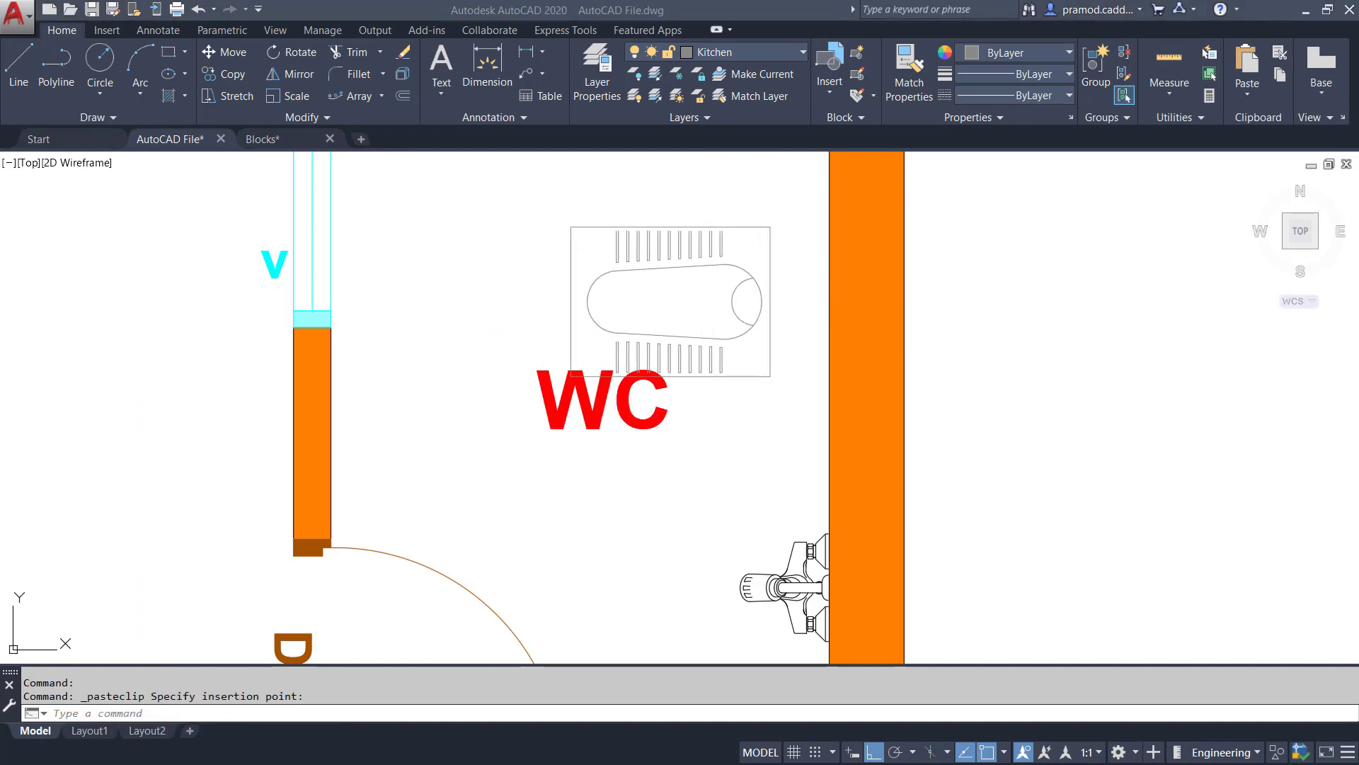
Move the squat toilet about 7.7 inches horizontally, away from the outer wall and toward the ventilator side
click(589, 283)
scroll(566, 378, down, 4)
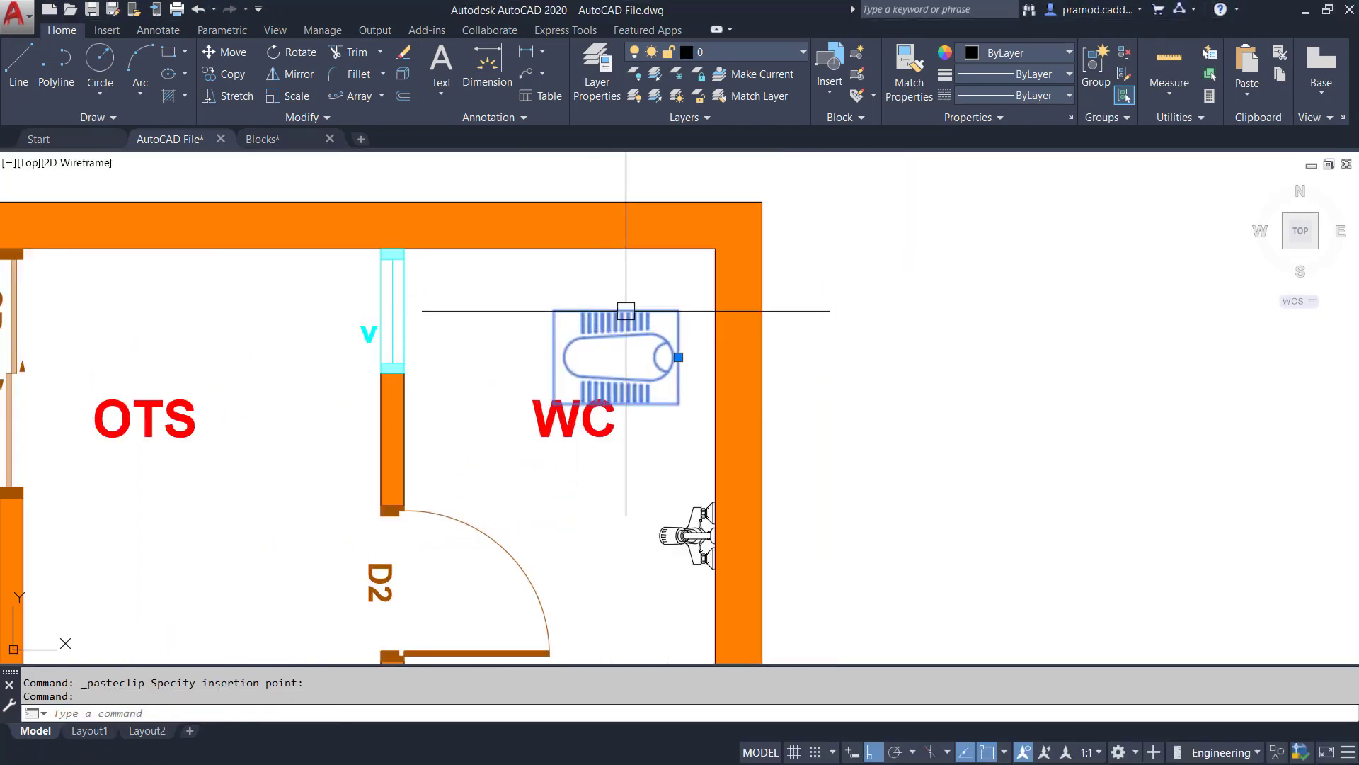
text(m)
key(Return)
scroll(634, 313, up, 3)
click(701, 380)
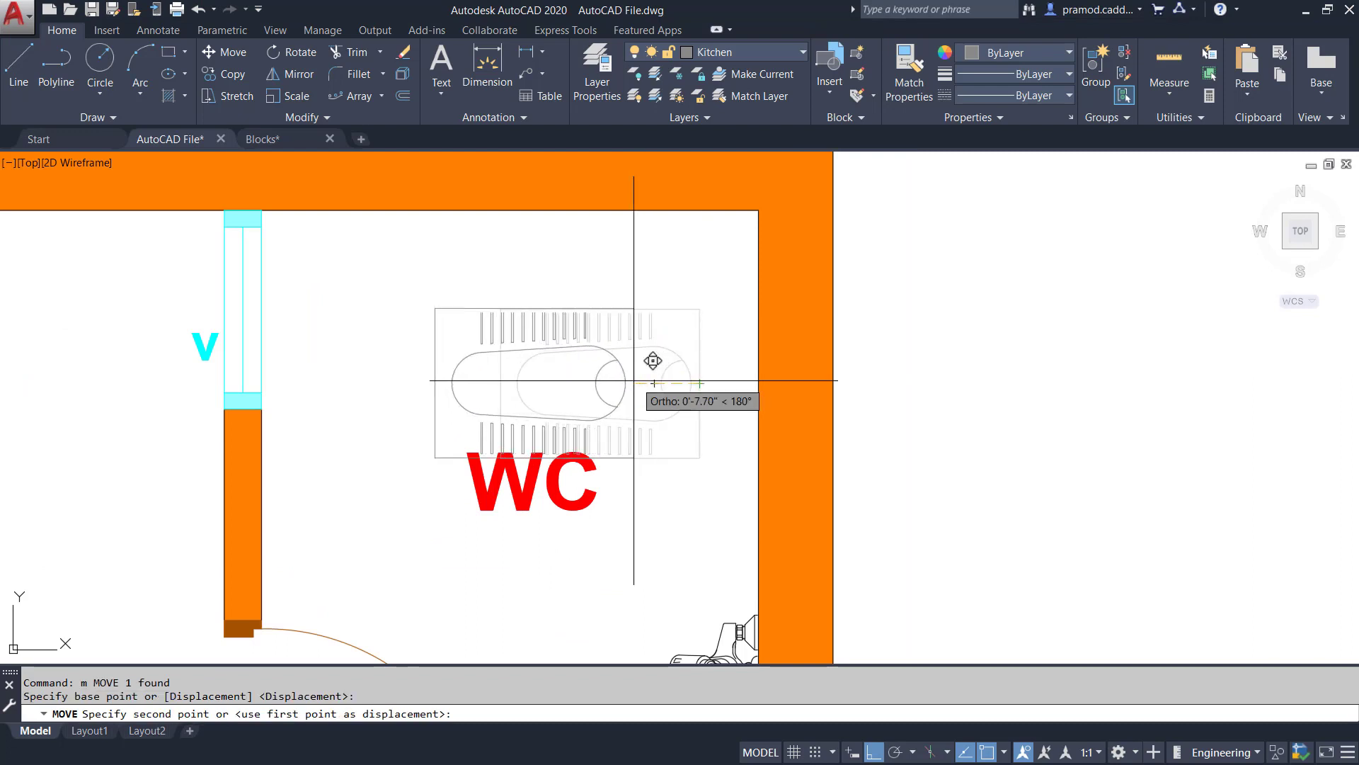
click(634, 380)
Move the squat toilet slightly up toward the rear wall so it clears the WC label
text(m)
key(Return)
click(629, 369)
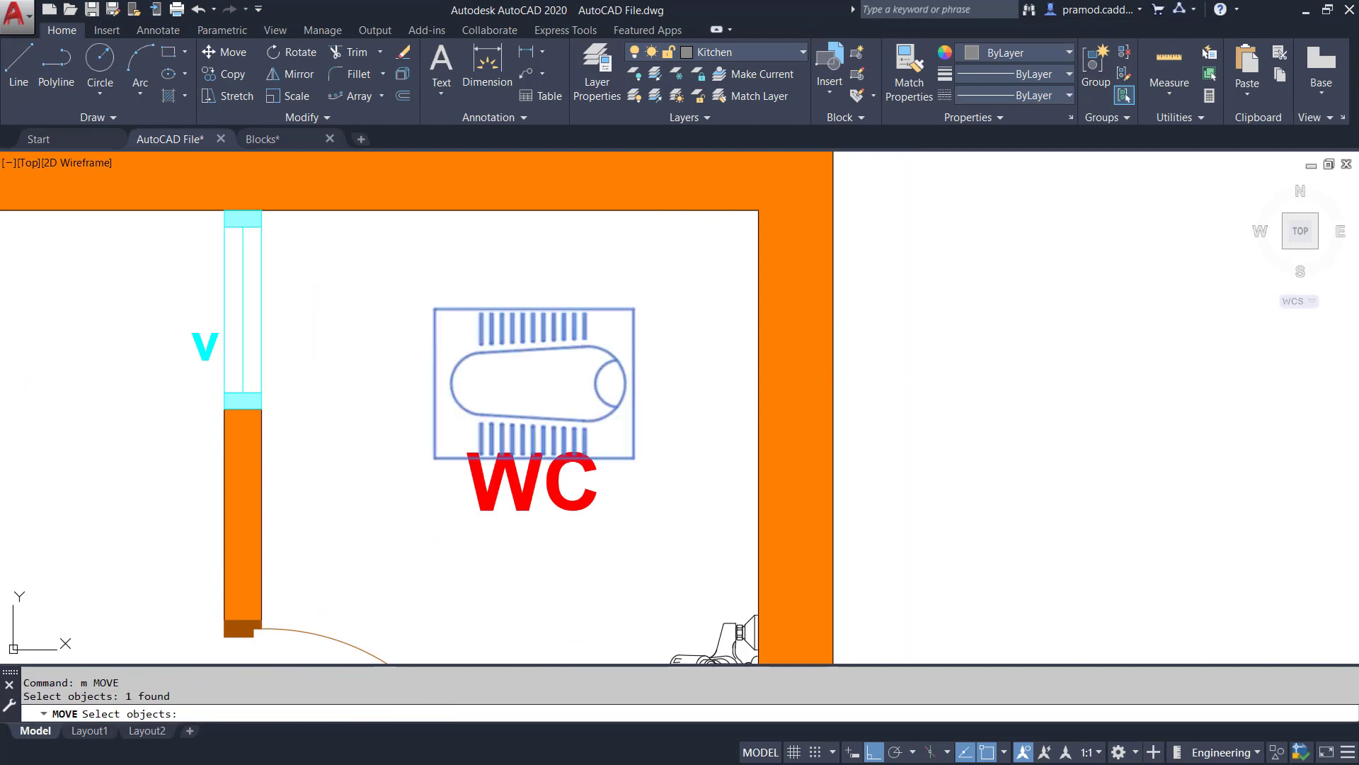
key(Return)
click(617, 385)
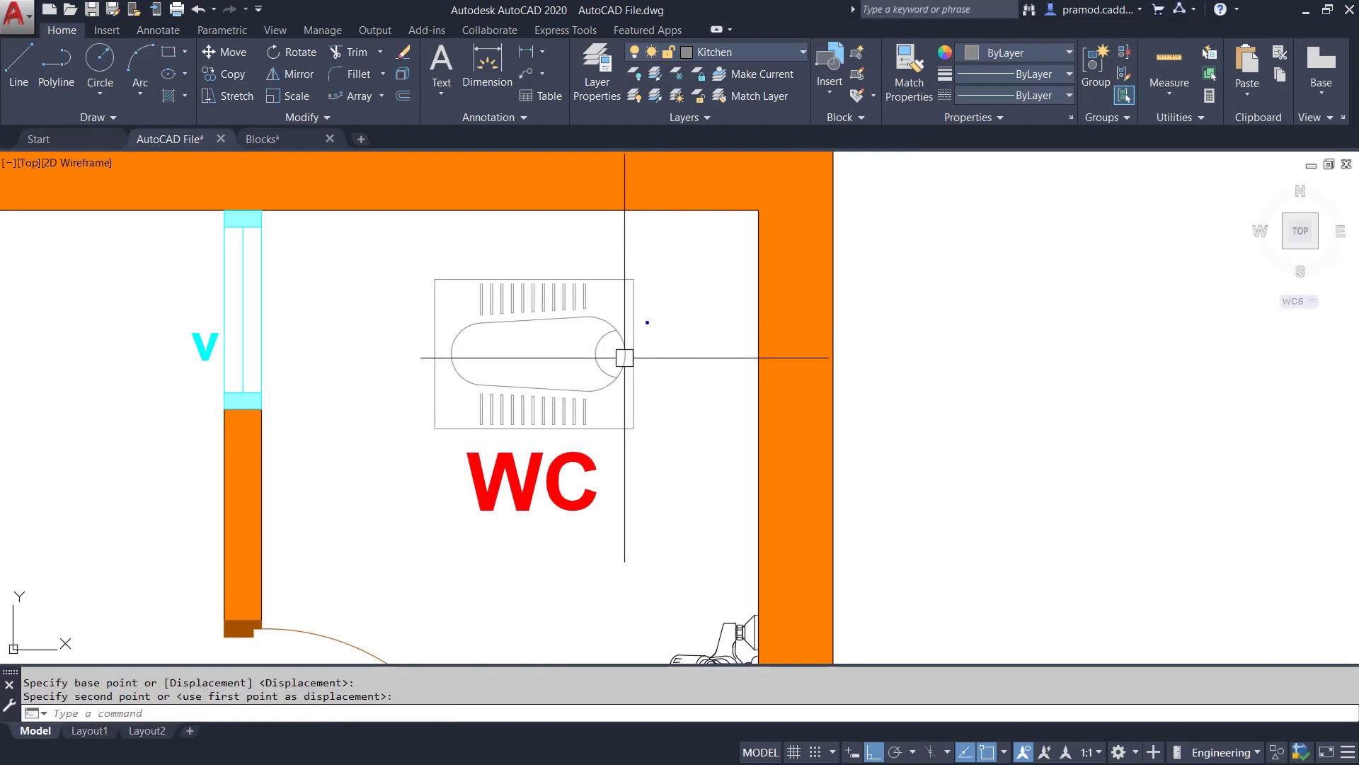
key(Escape)
key(Escape)
scroll(625, 358, down, 4)
scroll(637, 460, up, 4)
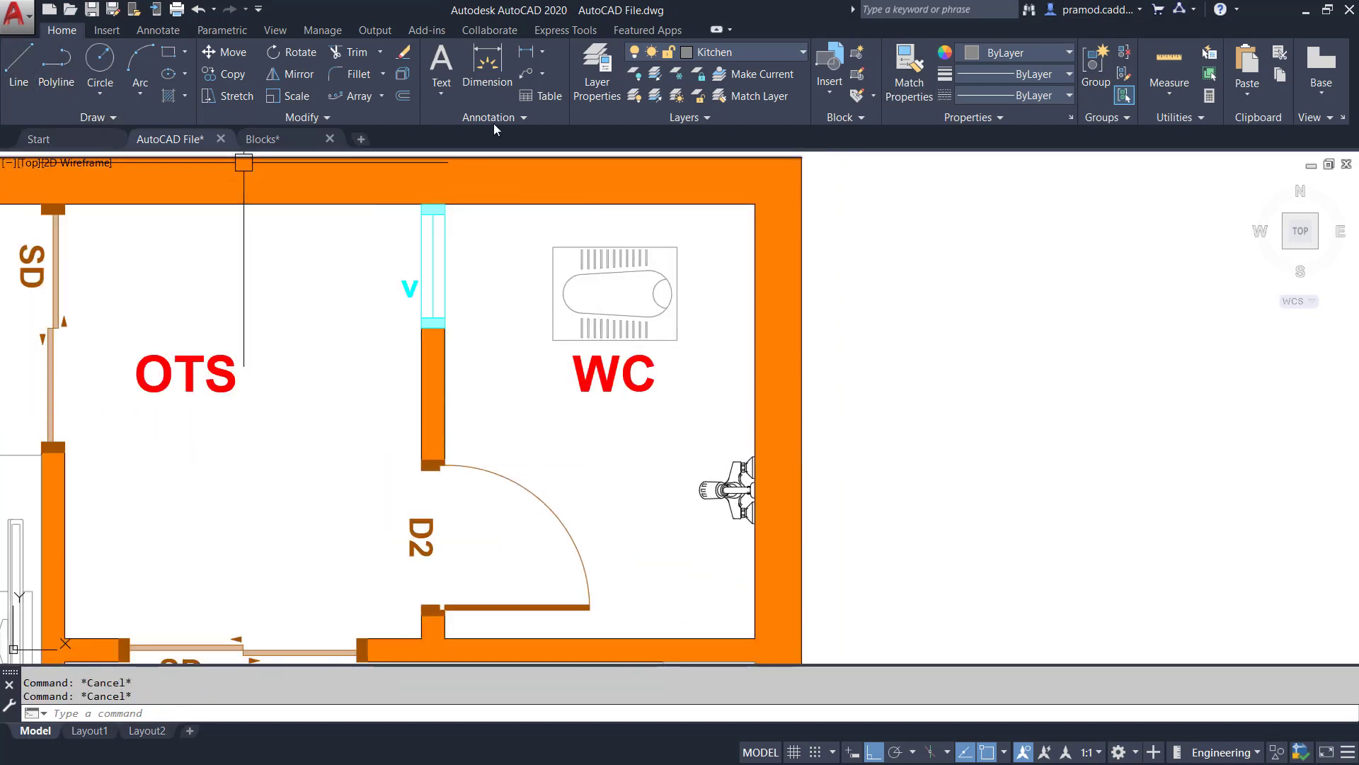
Create a new layer named WC, based on the Kitchen layer's settings
click(755, 48)
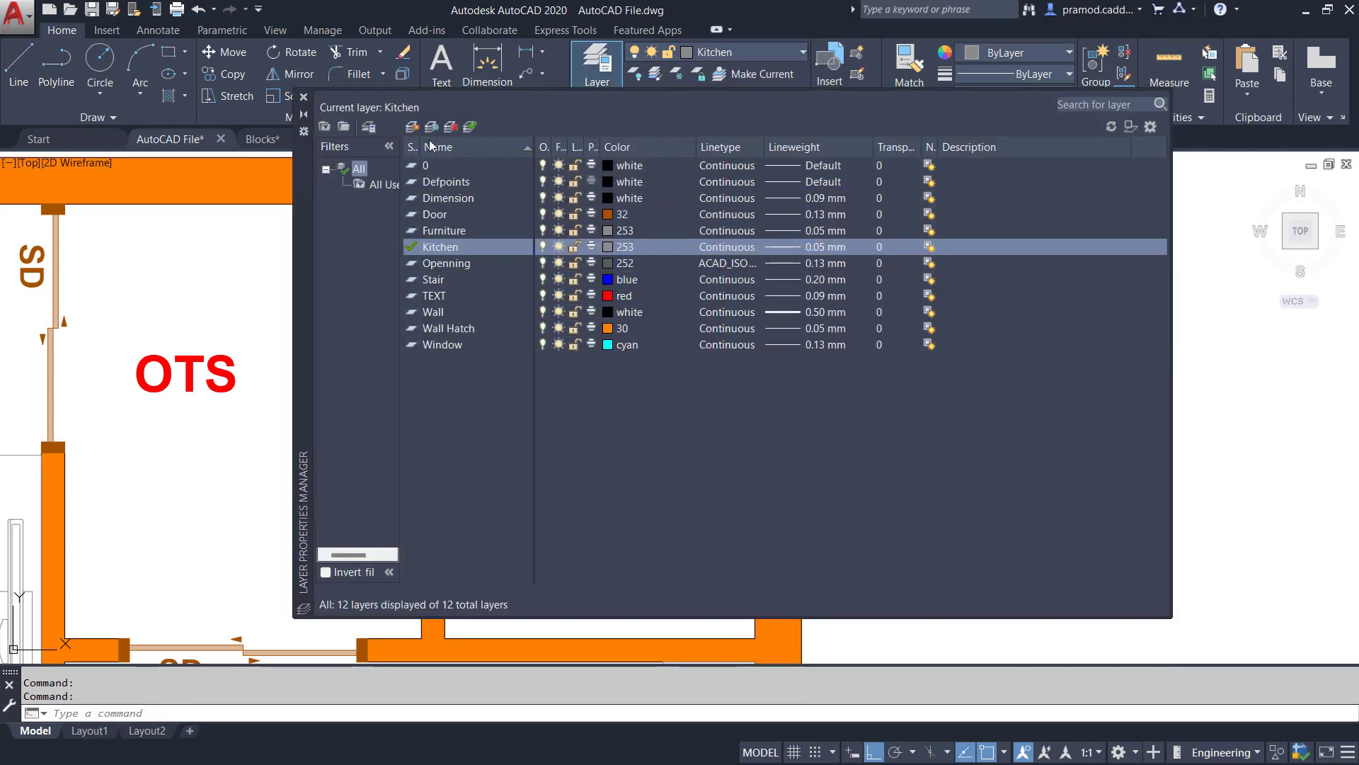
key(alt+n)
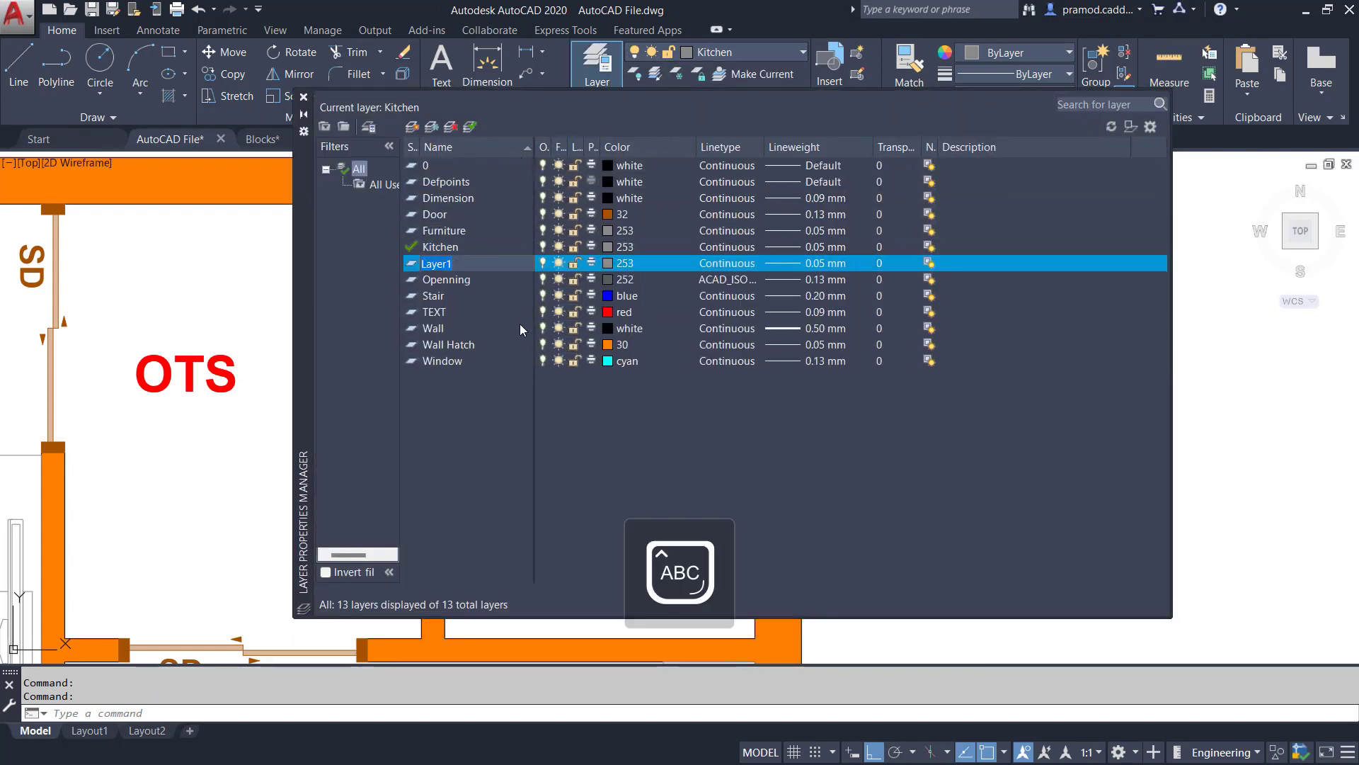
text(WC)
key(Return)
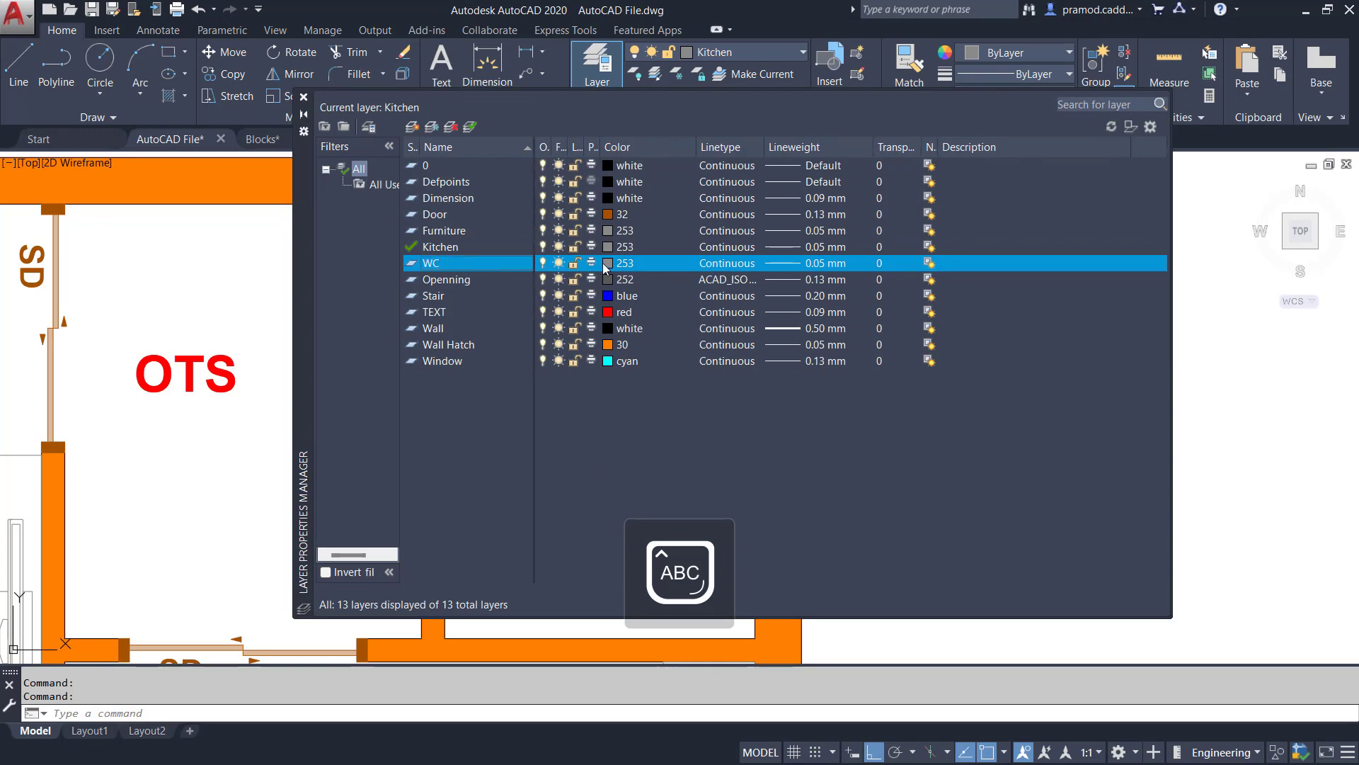
click(304, 97)
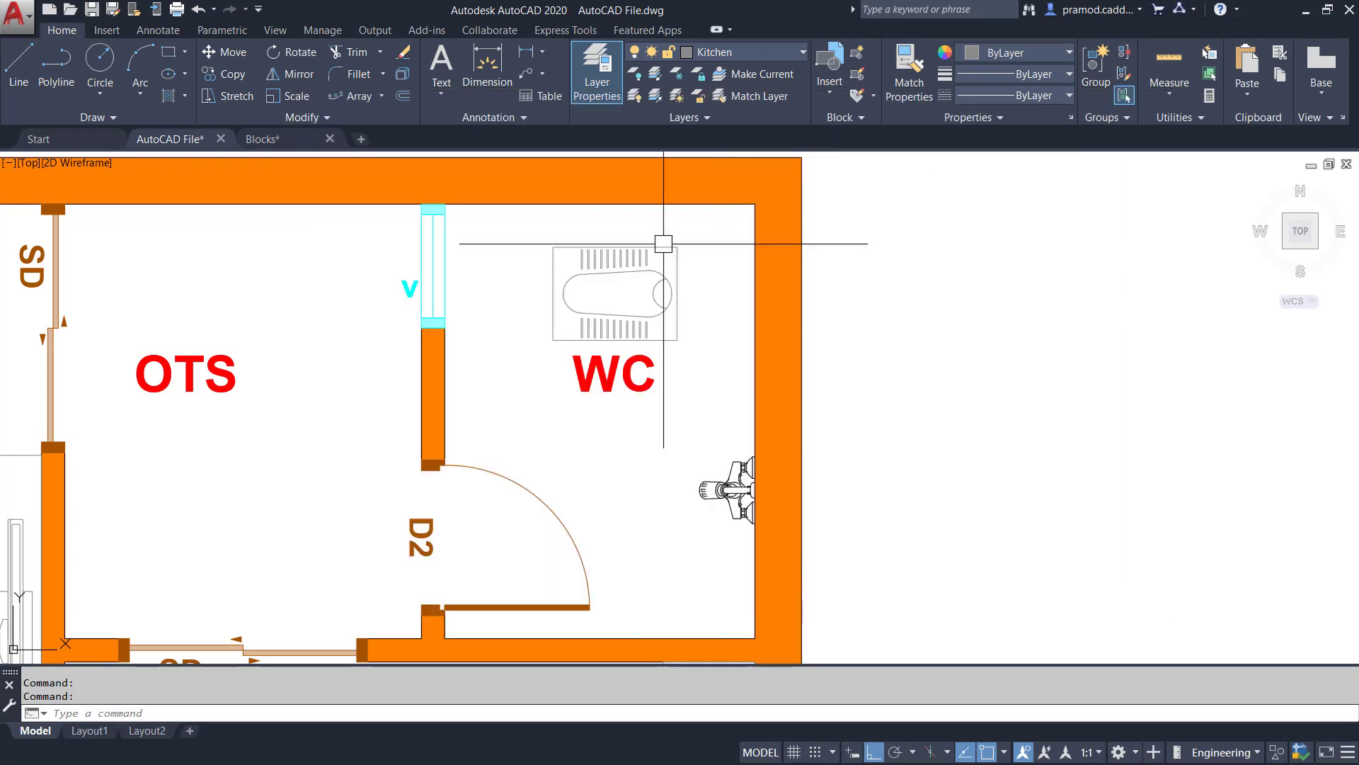
Assign the squat toilet, shower mixer, washbasin and toilet in both WCs to the WC layer with ByLayer colour
click(662, 283)
click(729, 474)
scroll(741, 531, down, 2)
middle_drag(741, 531, 737, 159)
middle_drag(700, 534, 663, 159)
click(660, 299)
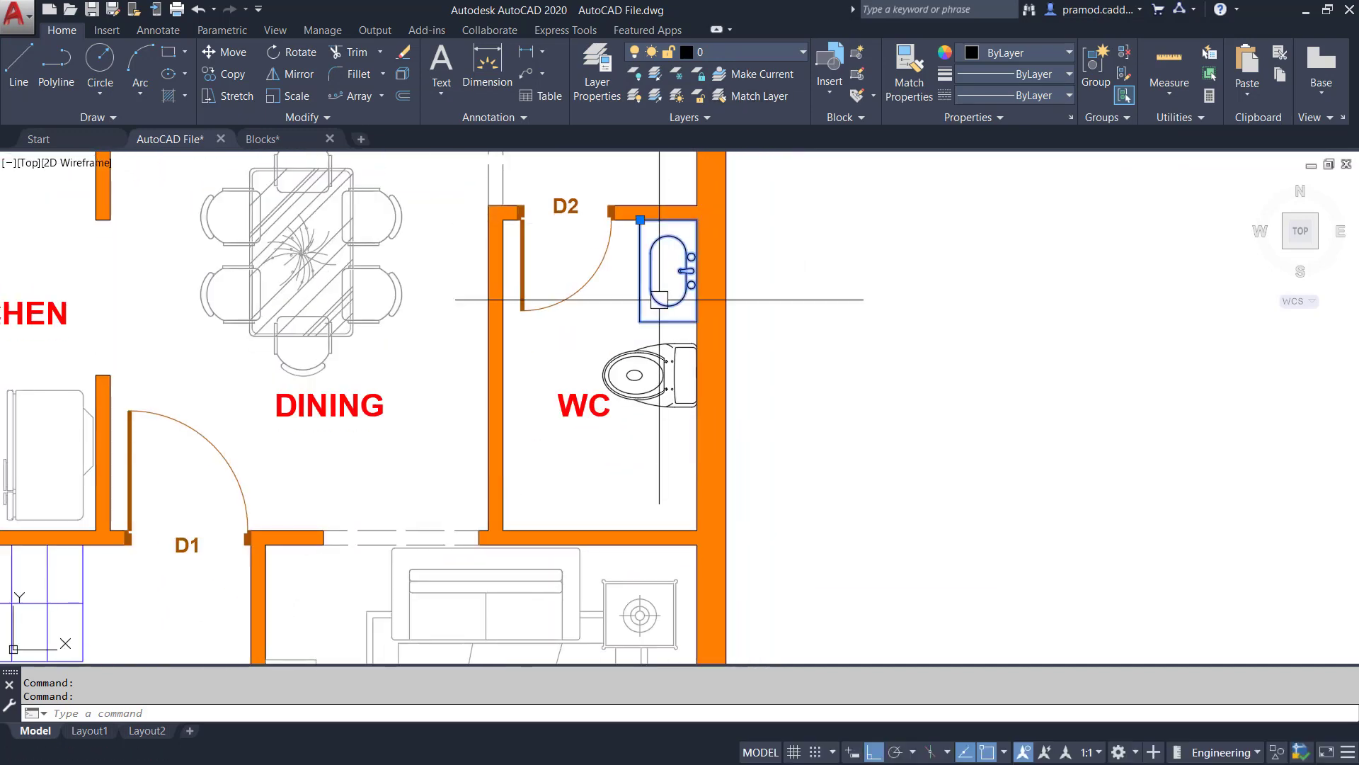
click(653, 368)
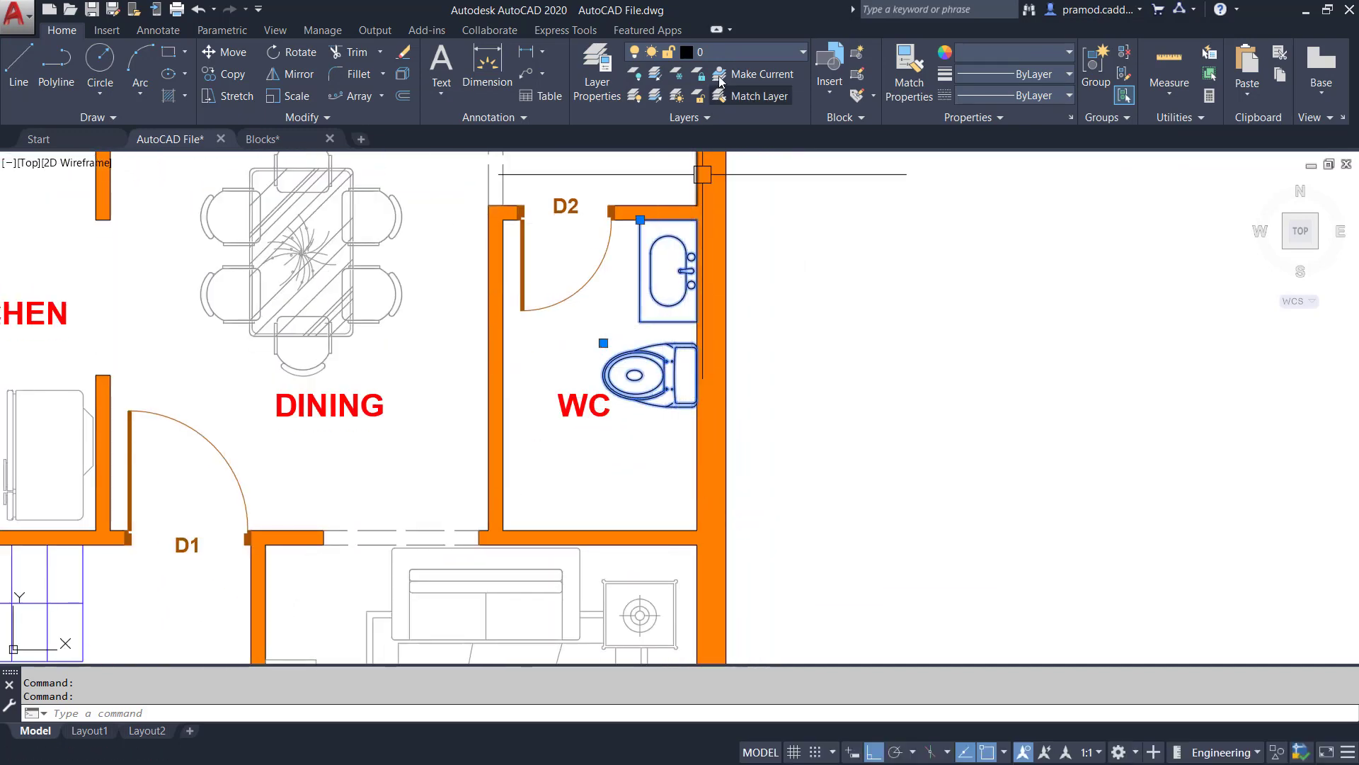
click(728, 54)
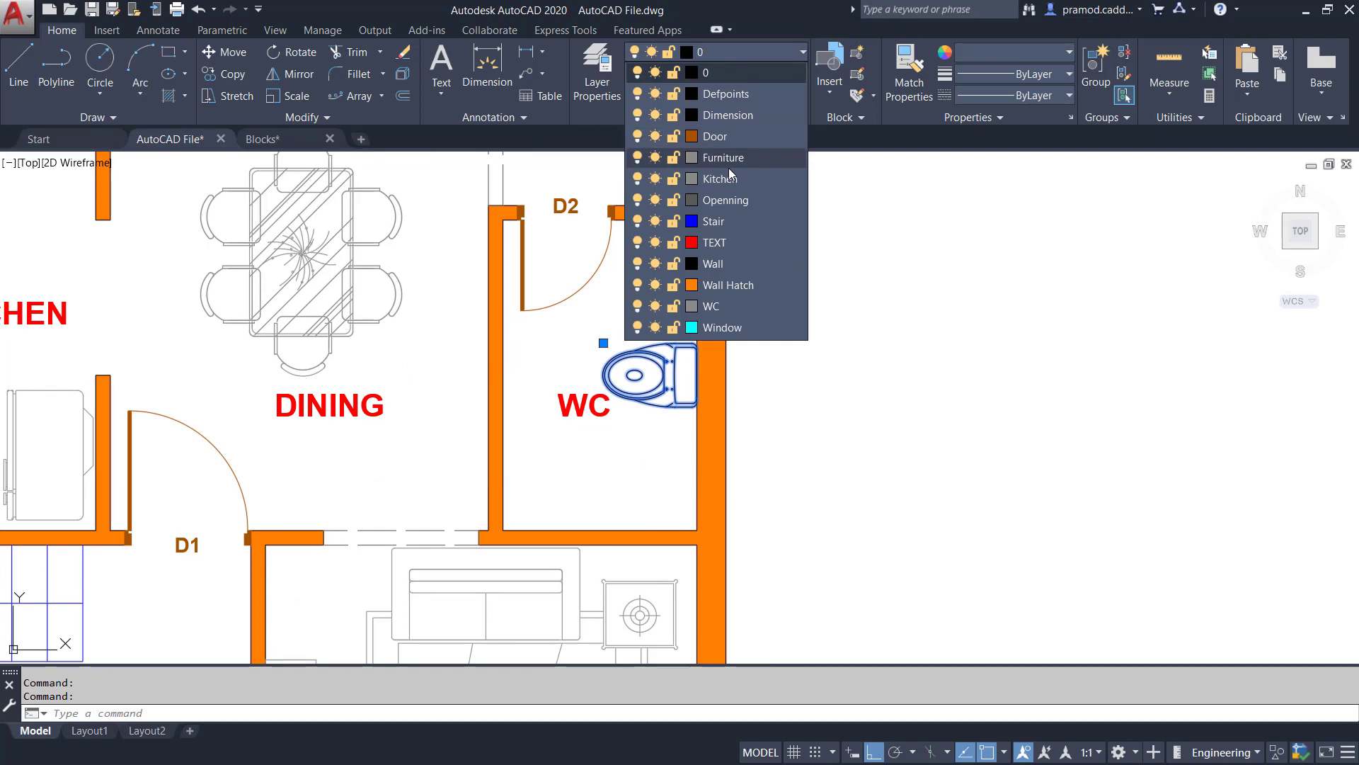
click(722, 306)
click(1013, 57)
key(Escape)
key(Escape)
scroll(746, 253, down, 2)
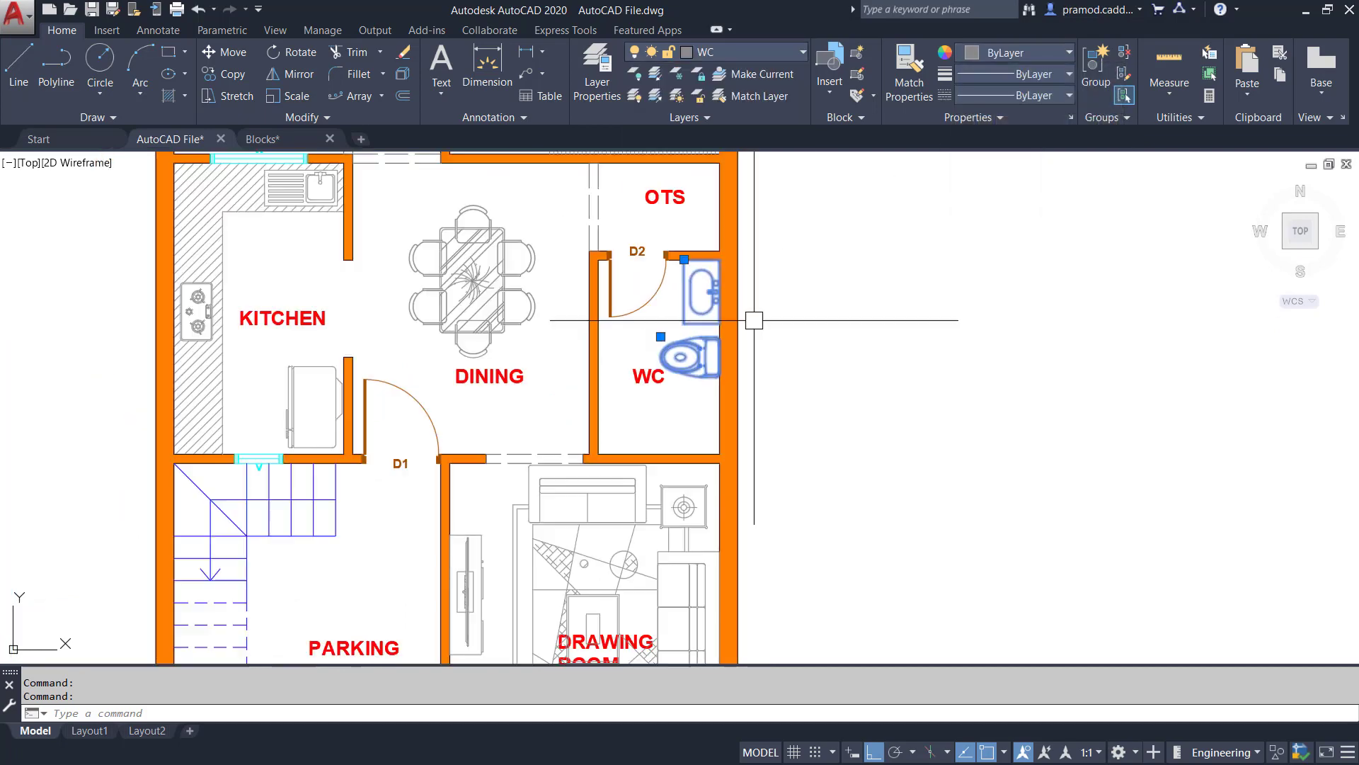
Copy the shower mixer from its wall-side midpoint onto the outer wall of the WC beside the dining area, below the toilet
middle_drag(746, 254, 727, 617)
middle_drag(708, 215, 706, 368)
scroll(704, 368, up, 4)
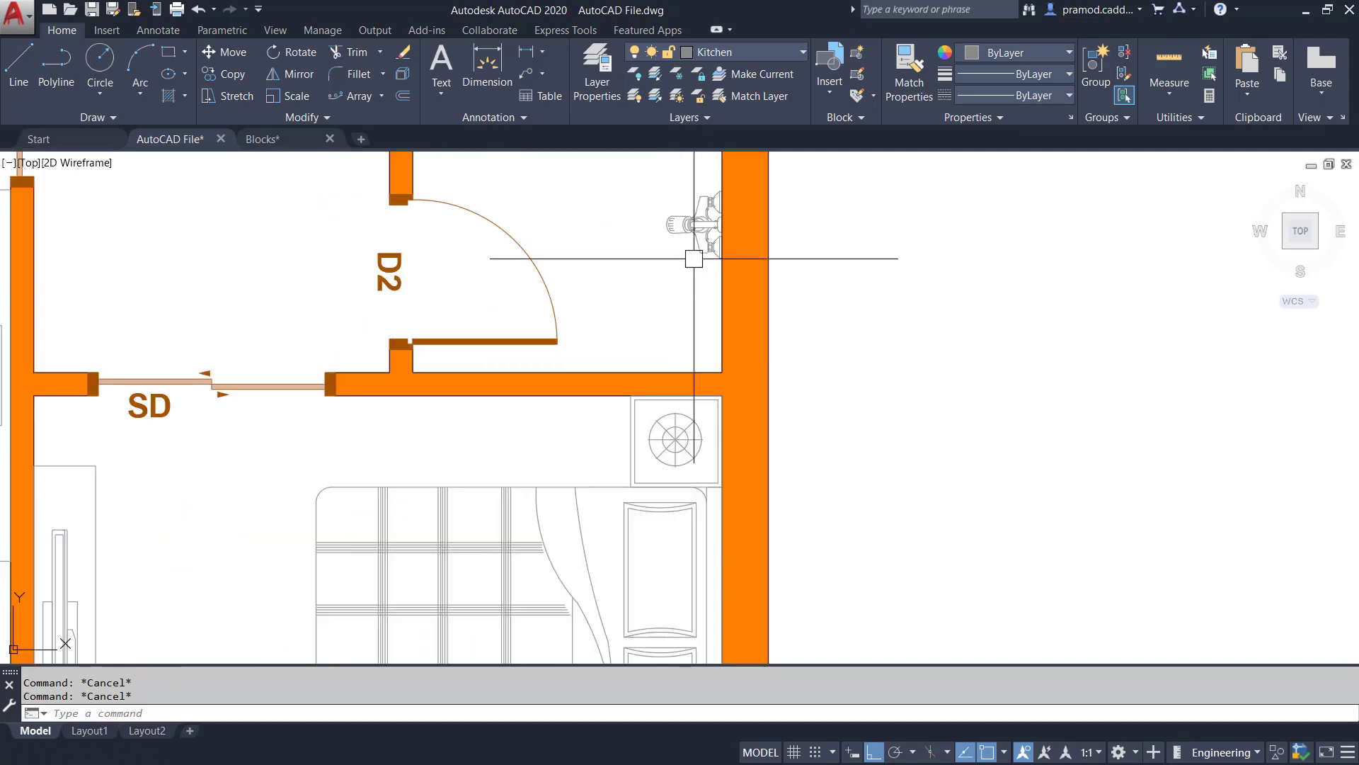
click(694, 241)
text(cp)
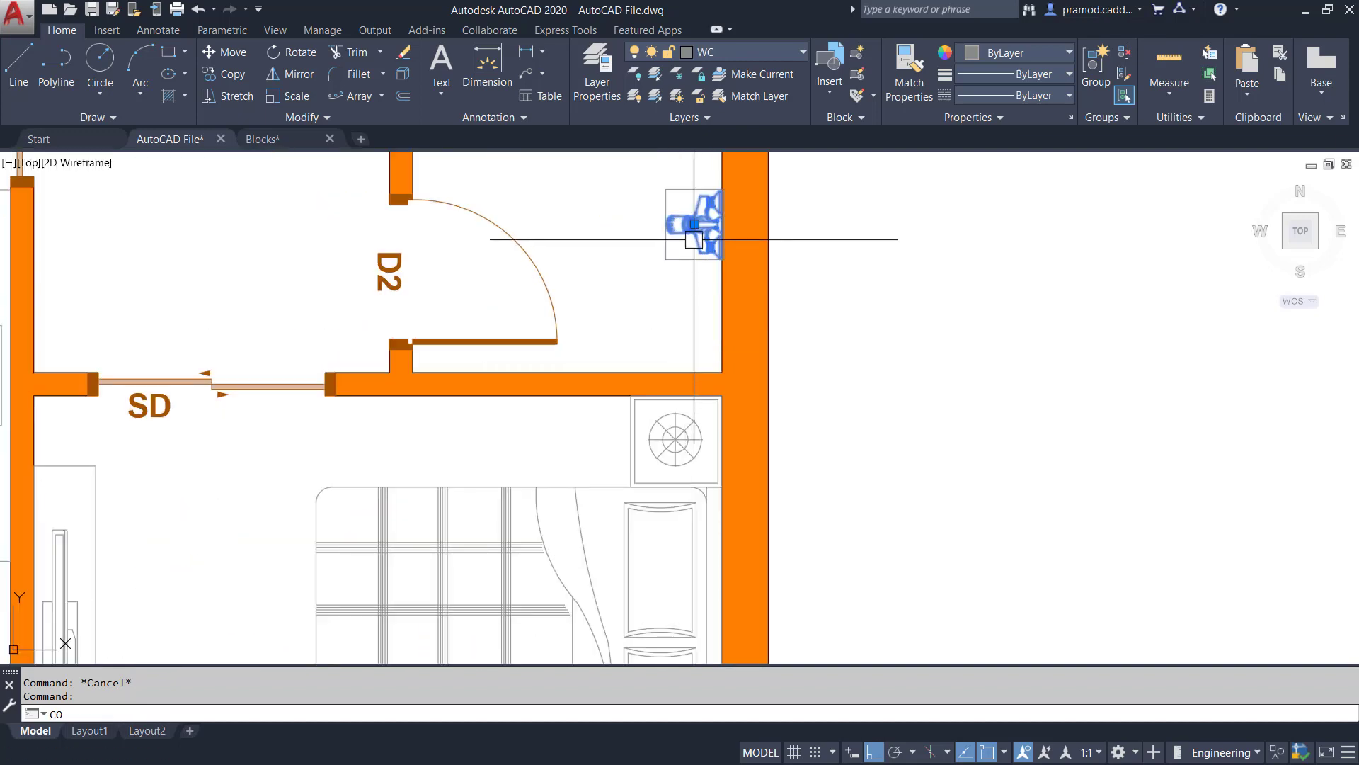
key(Return)
scroll(722, 227, up, 6)
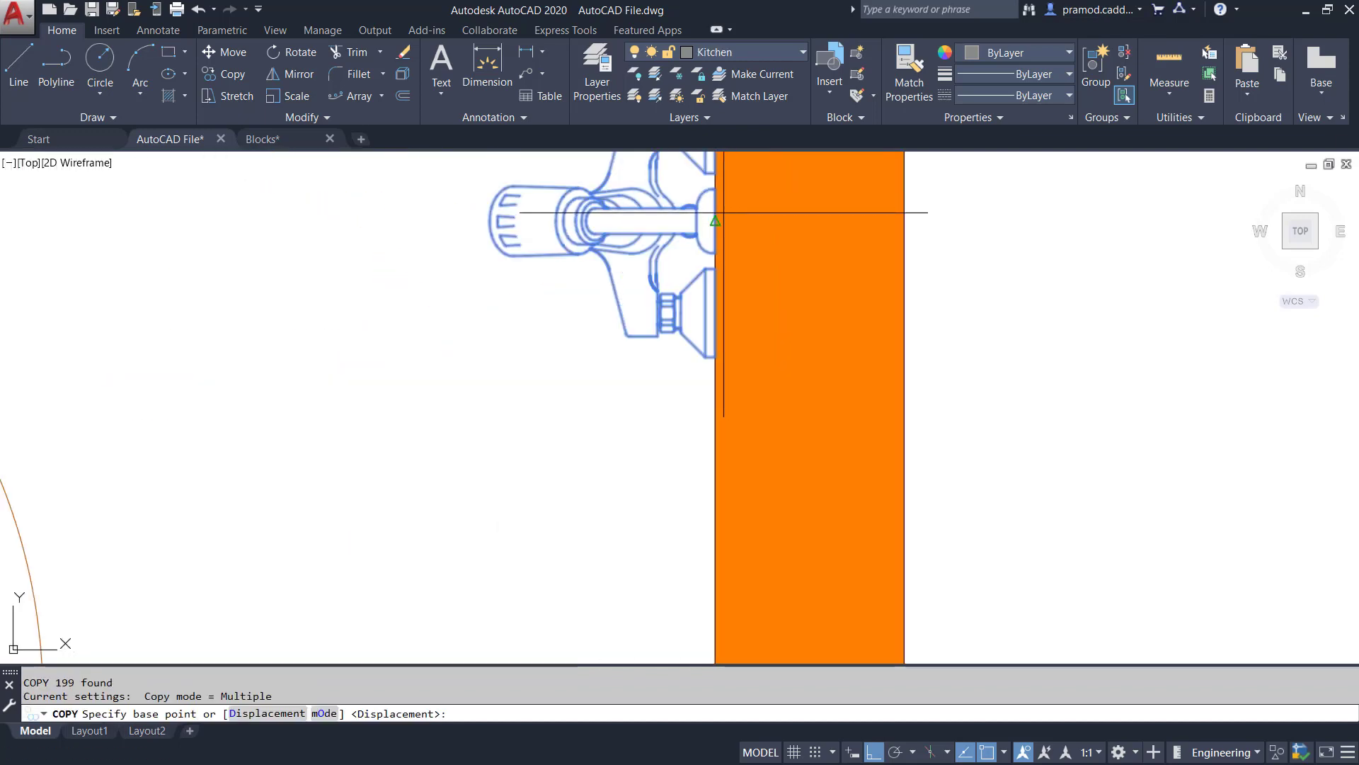
click(723, 213)
scroll(729, 205, down, 5)
scroll(747, 524, up, 4)
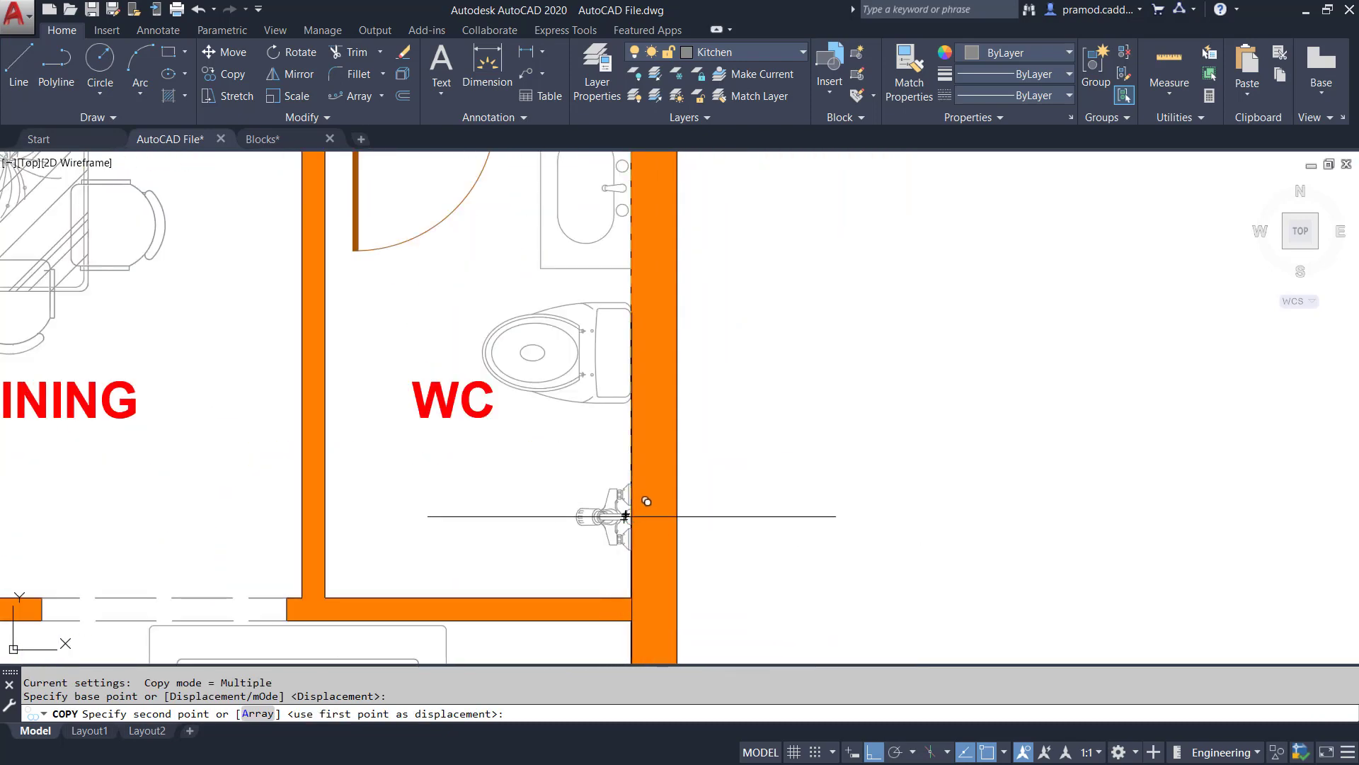
key(Escape)
key(Escape)
Draw a horizontal line across the WC above Bedroom 02, from wall to wall between the squat toilet and the shower mixer
scroll(625, 516, down, 5)
scroll(622, 394, up, 5)
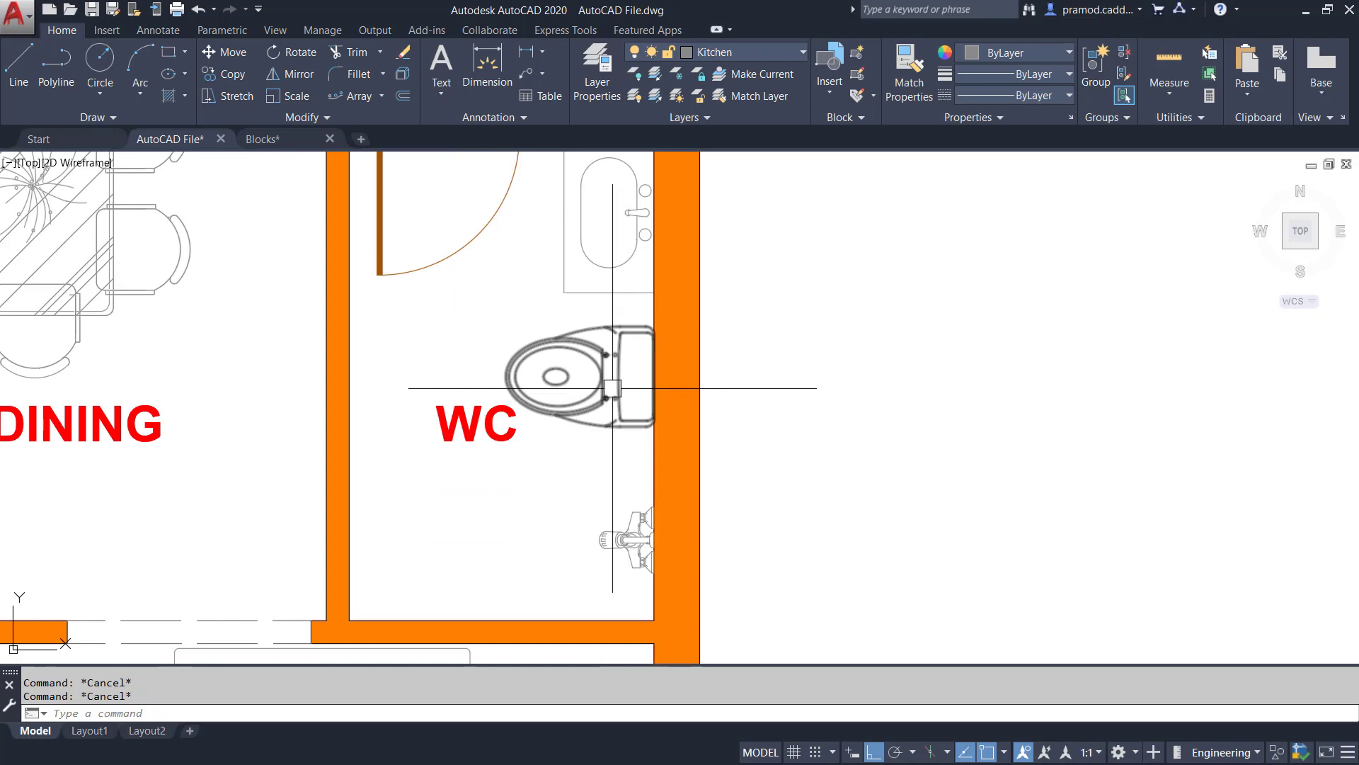
scroll(612, 388, down, 6)
scroll(623, 397, up, 2)
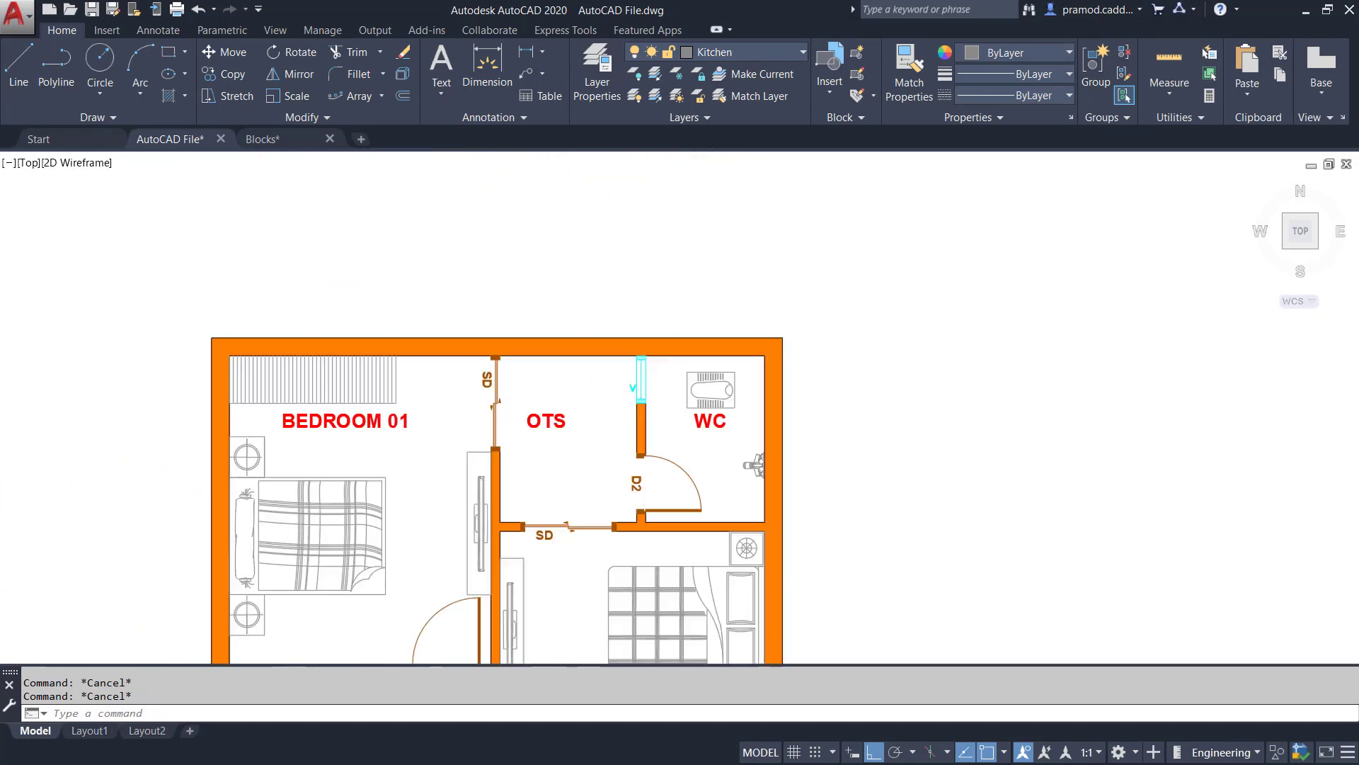
scroll(707, 487, up, 4)
click(18, 68)
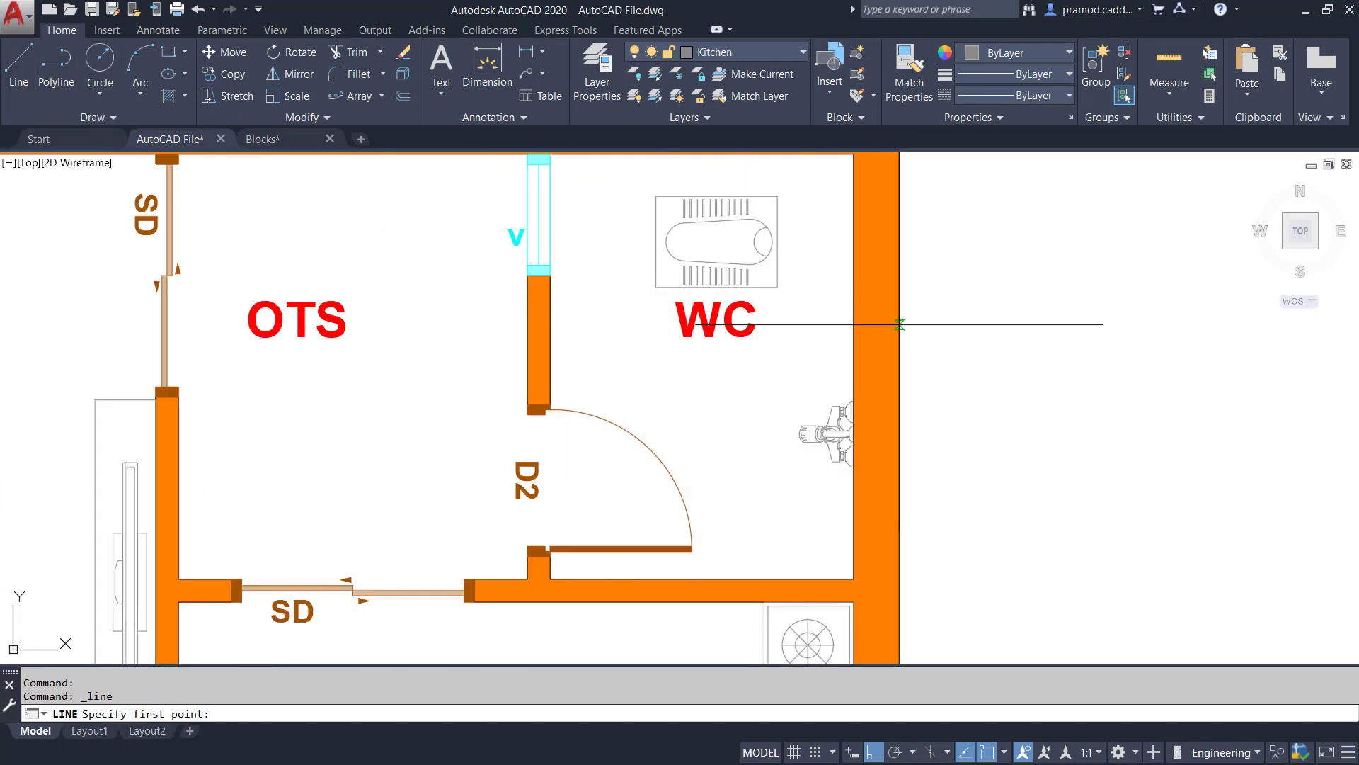
click(551, 316)
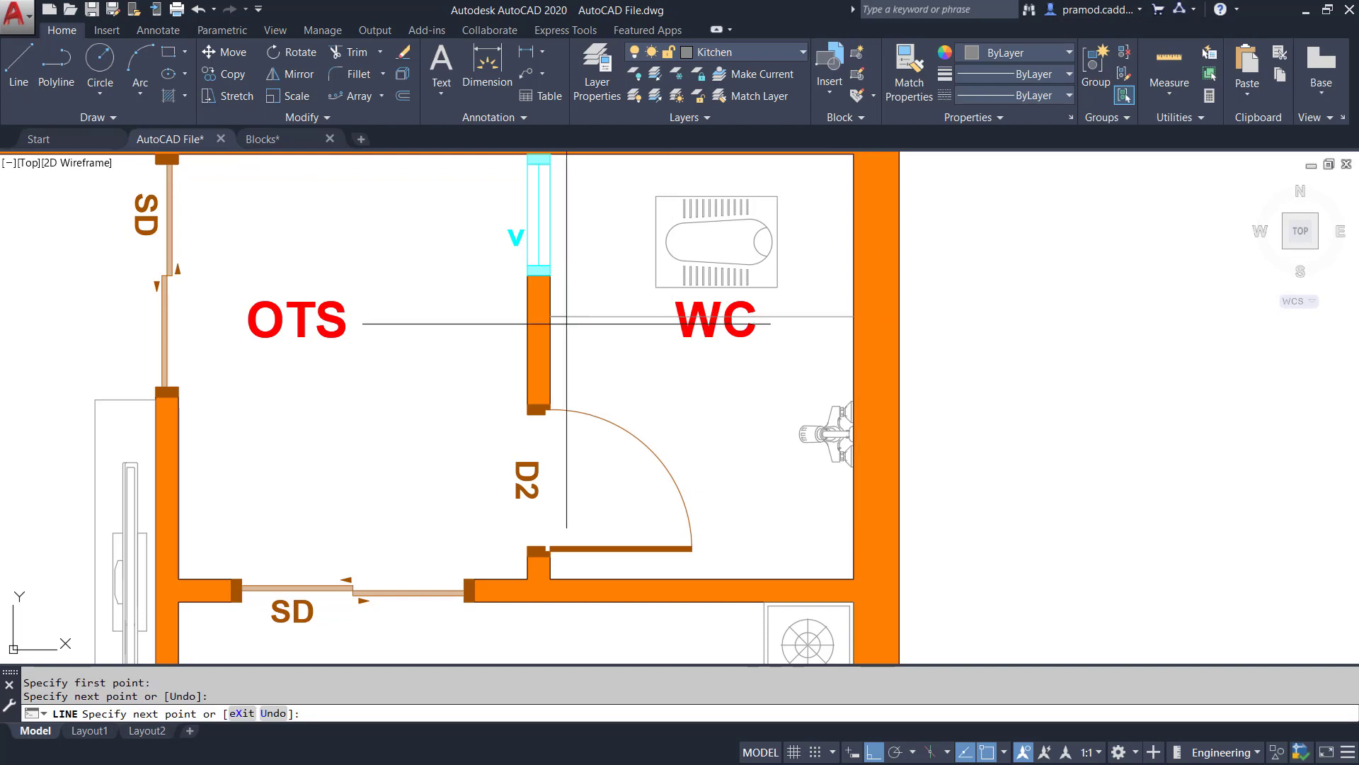
key(Escape)
key(Escape)
Move the WC label down, clear of the dividing line in the WC above Bedroom 02
click(713, 326)
text(m)
key(Return)
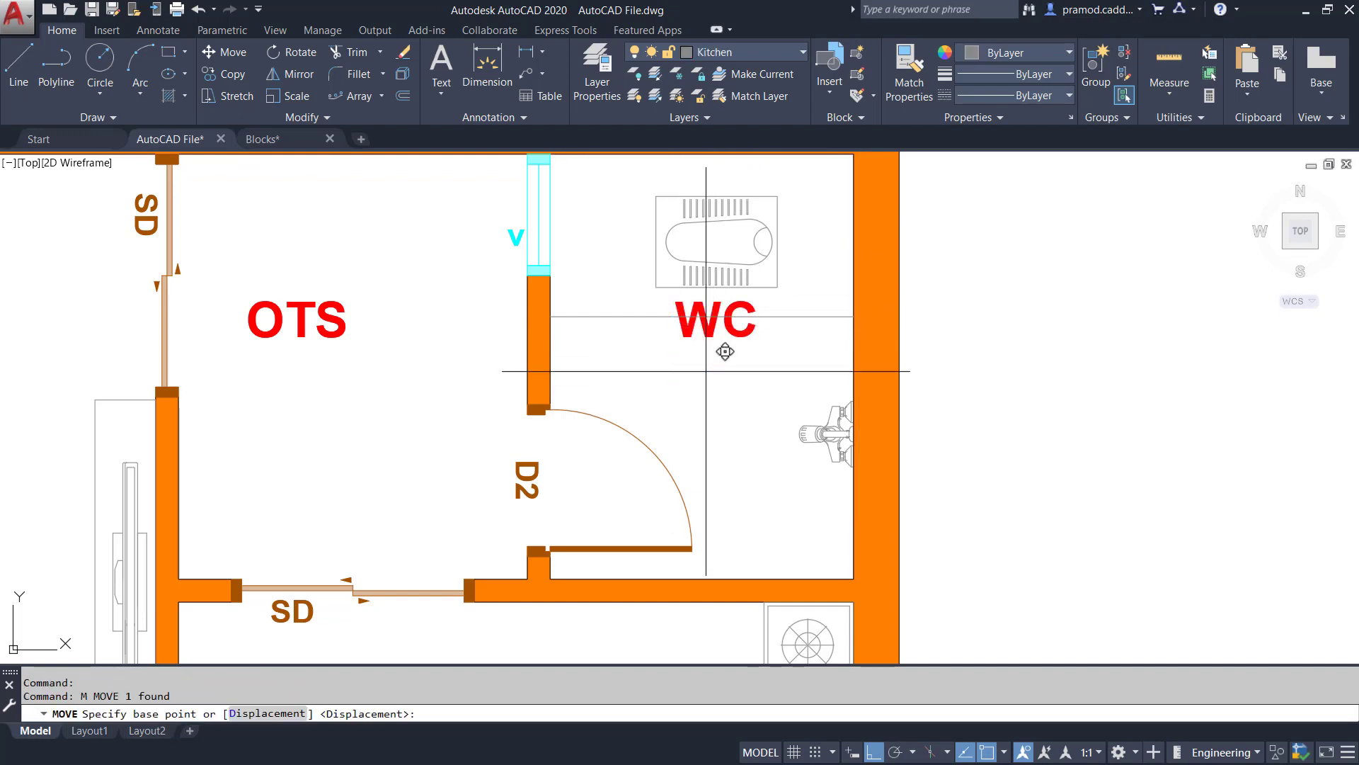
click(706, 369)
click(708, 393)
key(Escape)
key(Escape)
scroll(723, 295, down, 3)
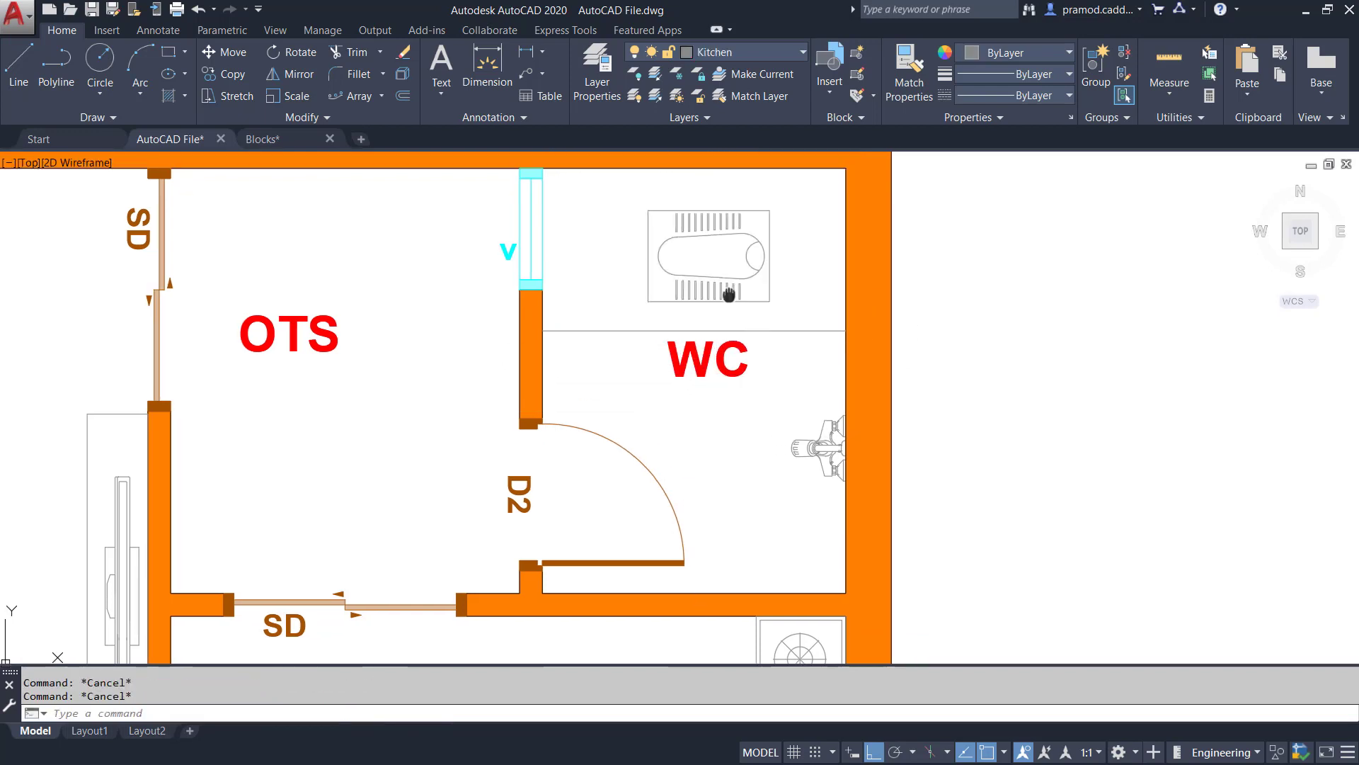
scroll(690, 389, down, 5)
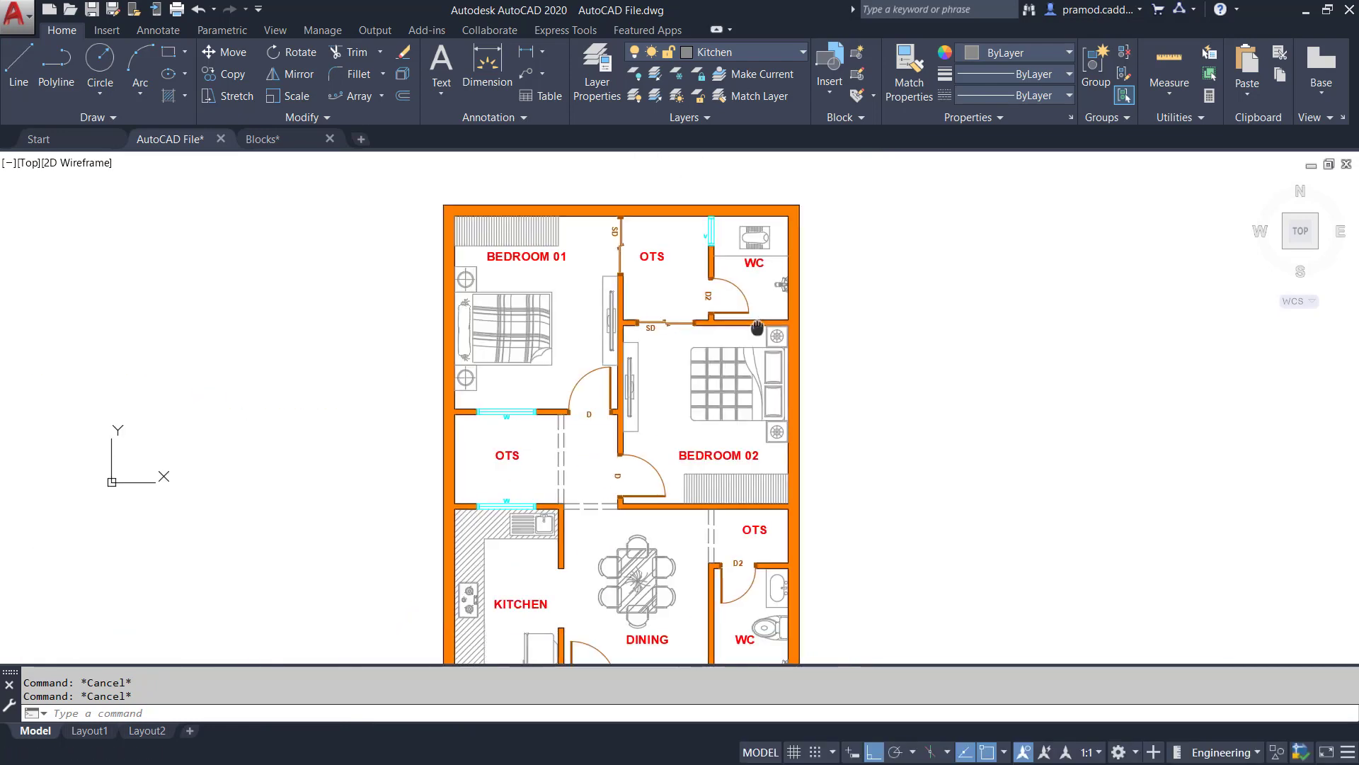
middle_drag(789, 418, 790, 359)
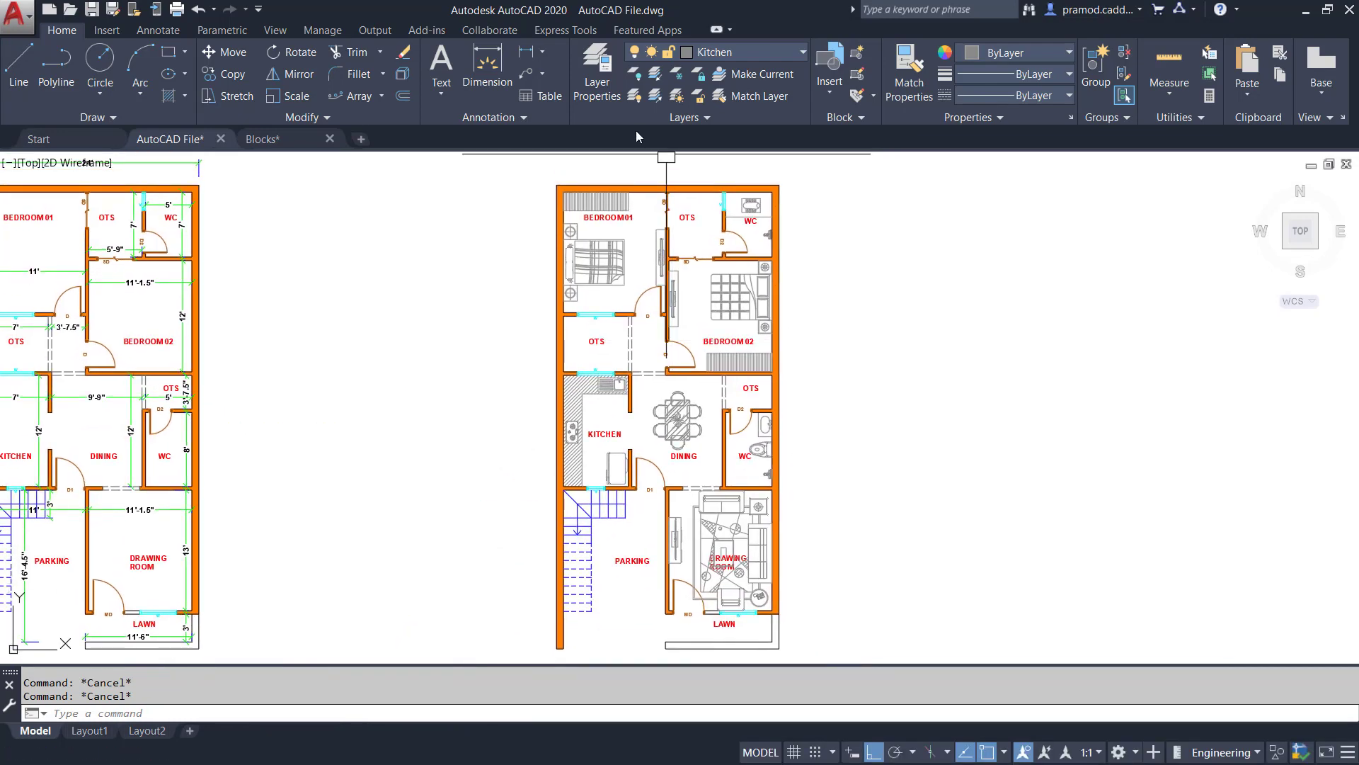
Create a new layer named OTS and set its colour to blue
click(609, 98)
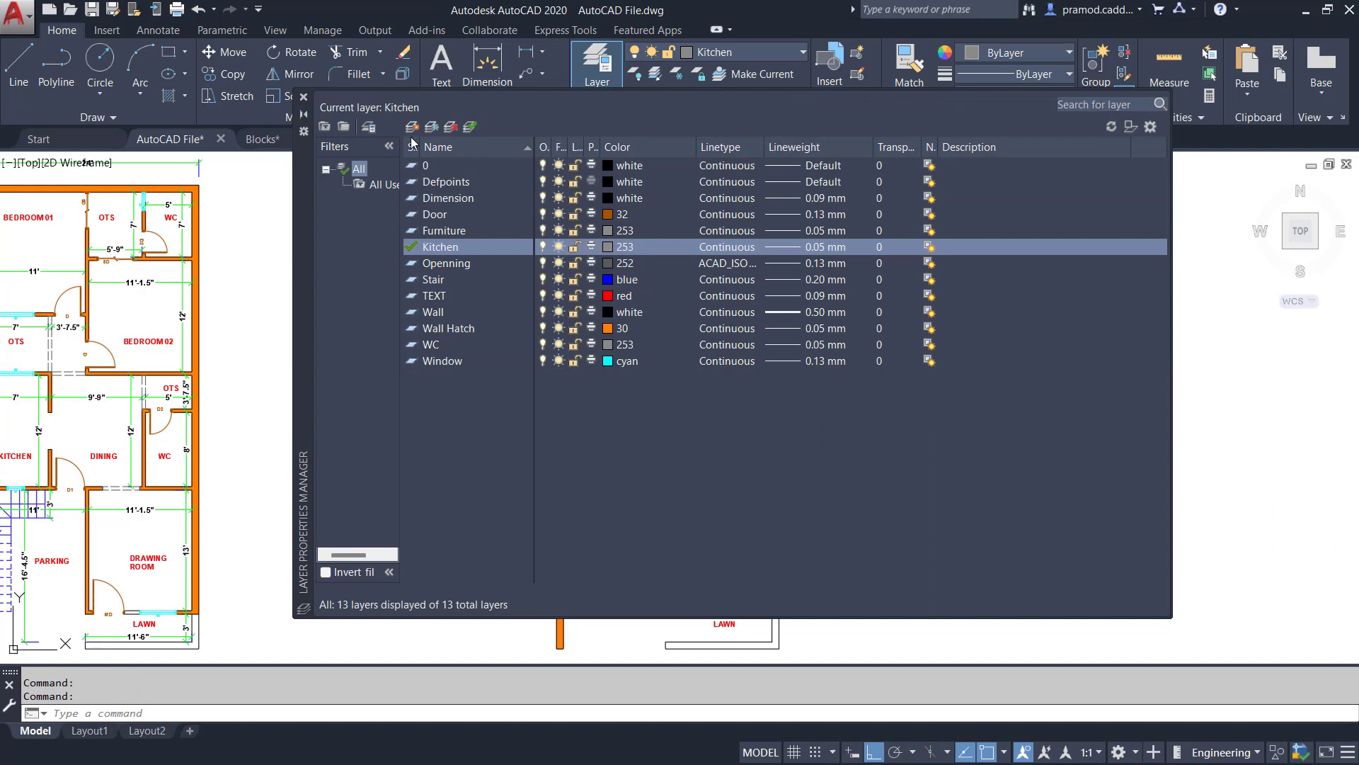
click(412, 127)
text(OTS)
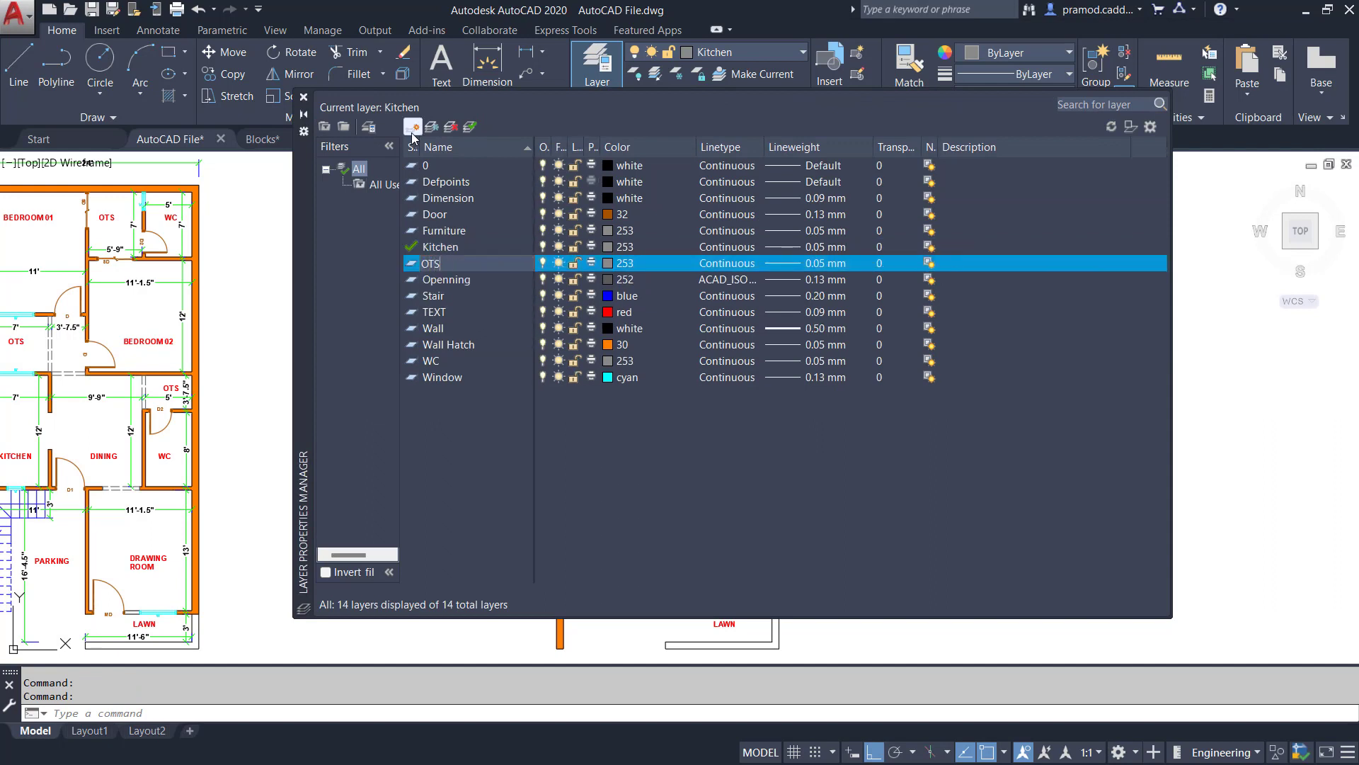
key(Return)
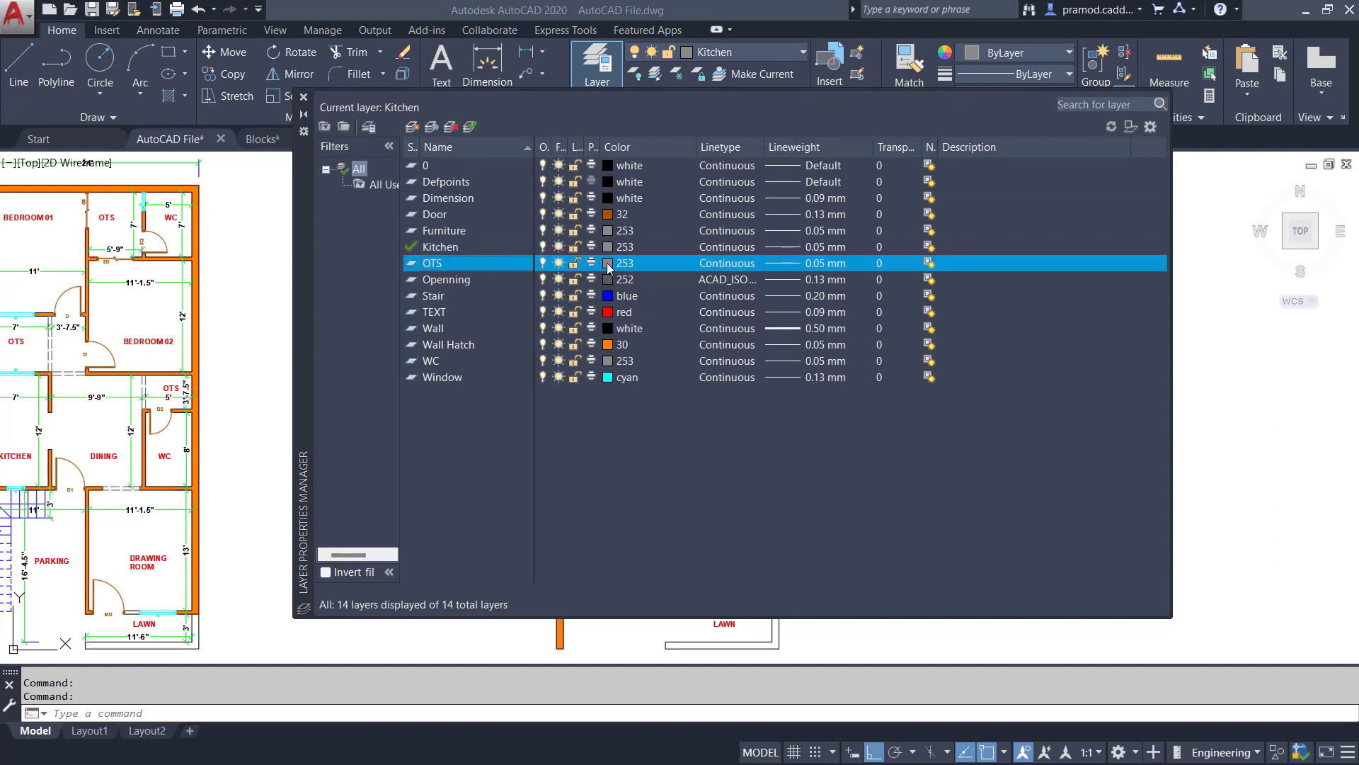
click(607, 264)
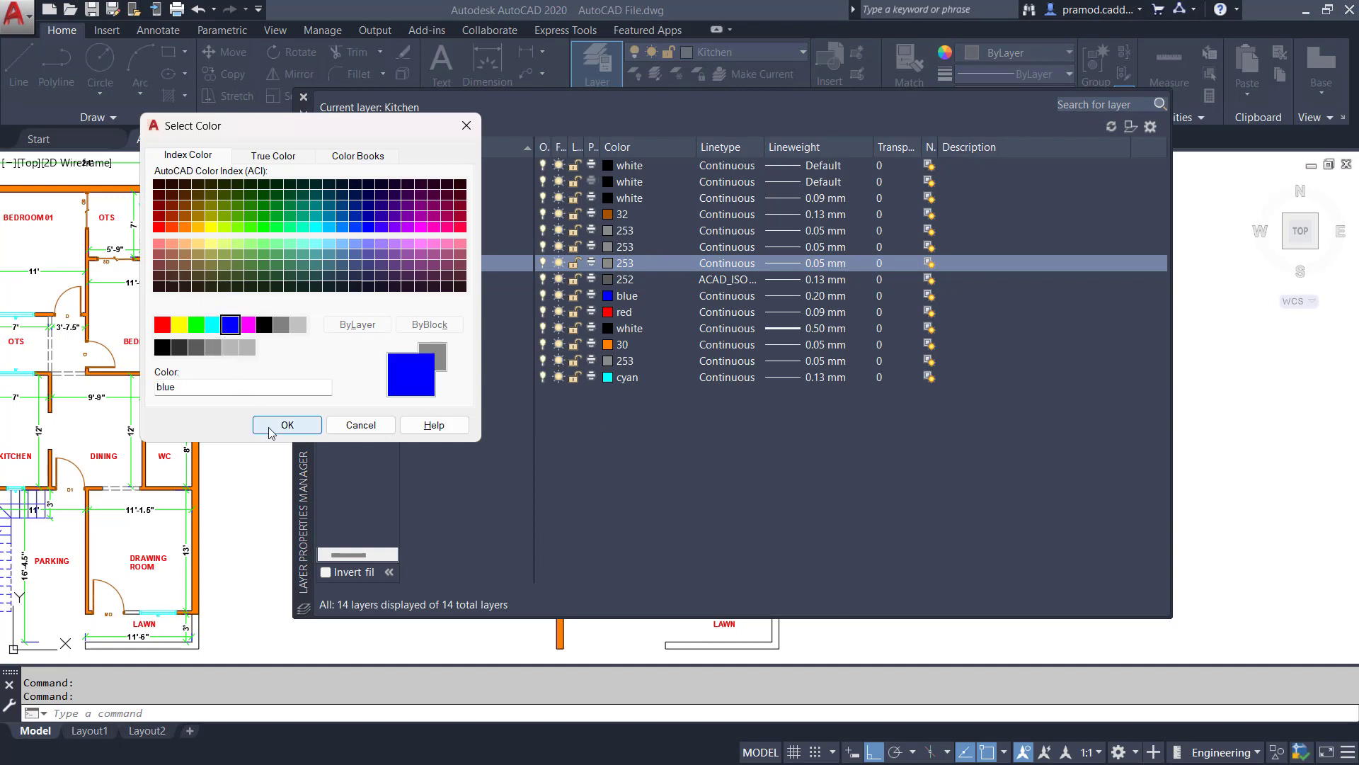
click(286, 425)
Give the OTS layer the ACAD_ISO02W100 linetype and a 0.15 mm lineweight
click(729, 264)
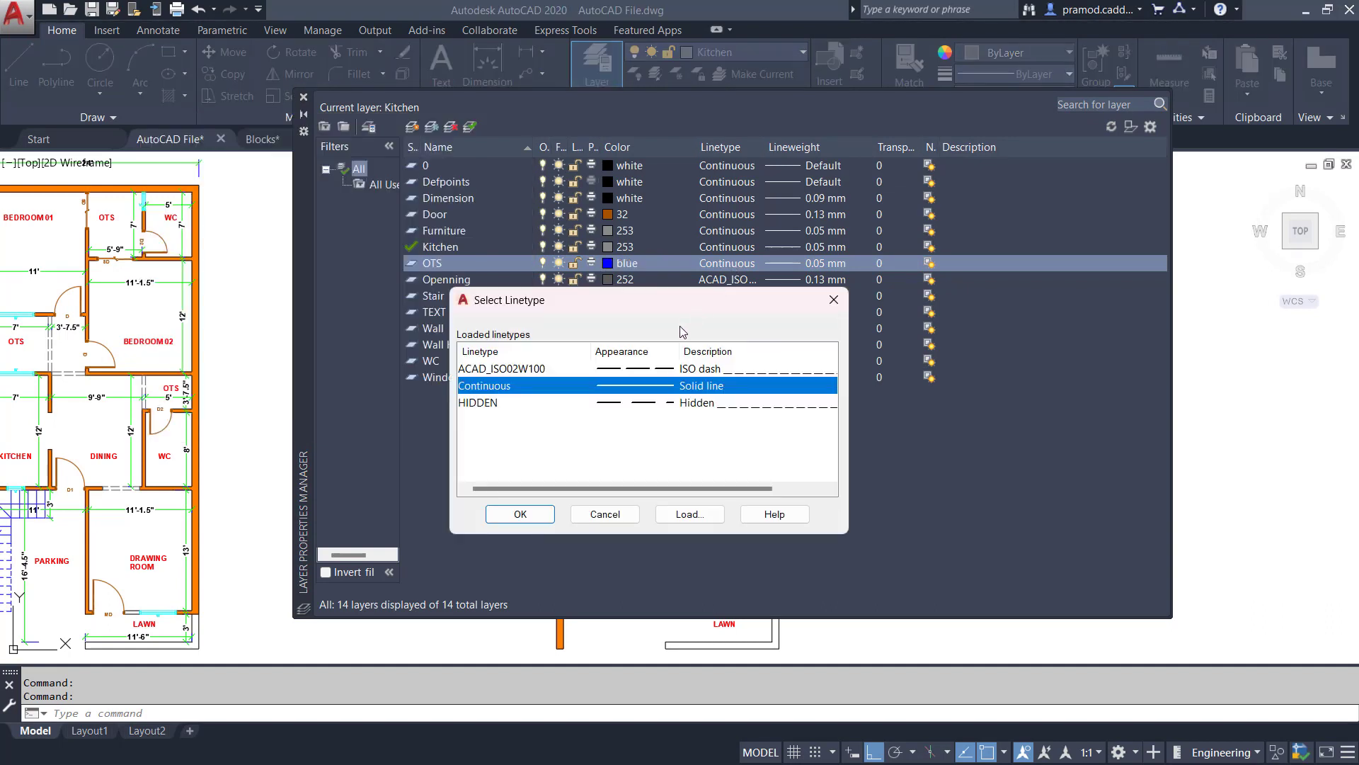
click(627, 369)
click(520, 514)
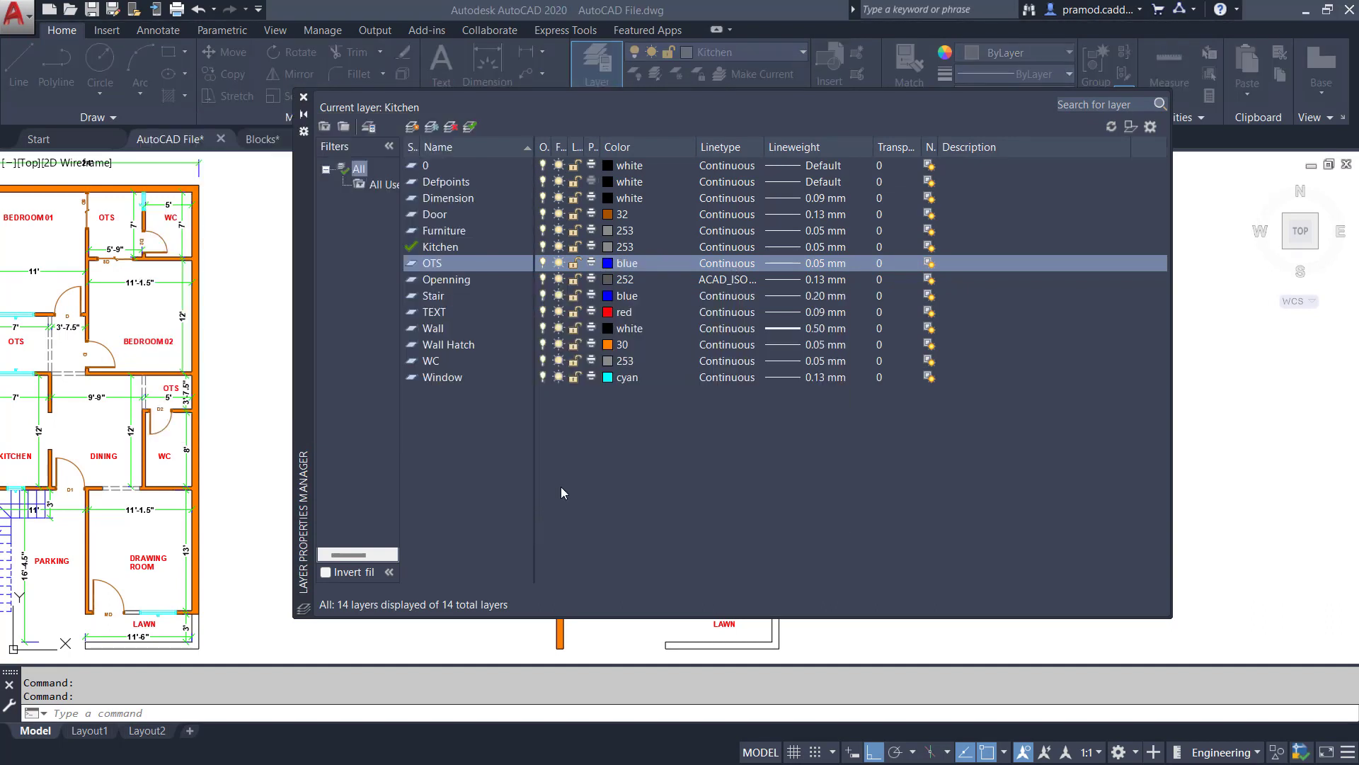
click(784, 265)
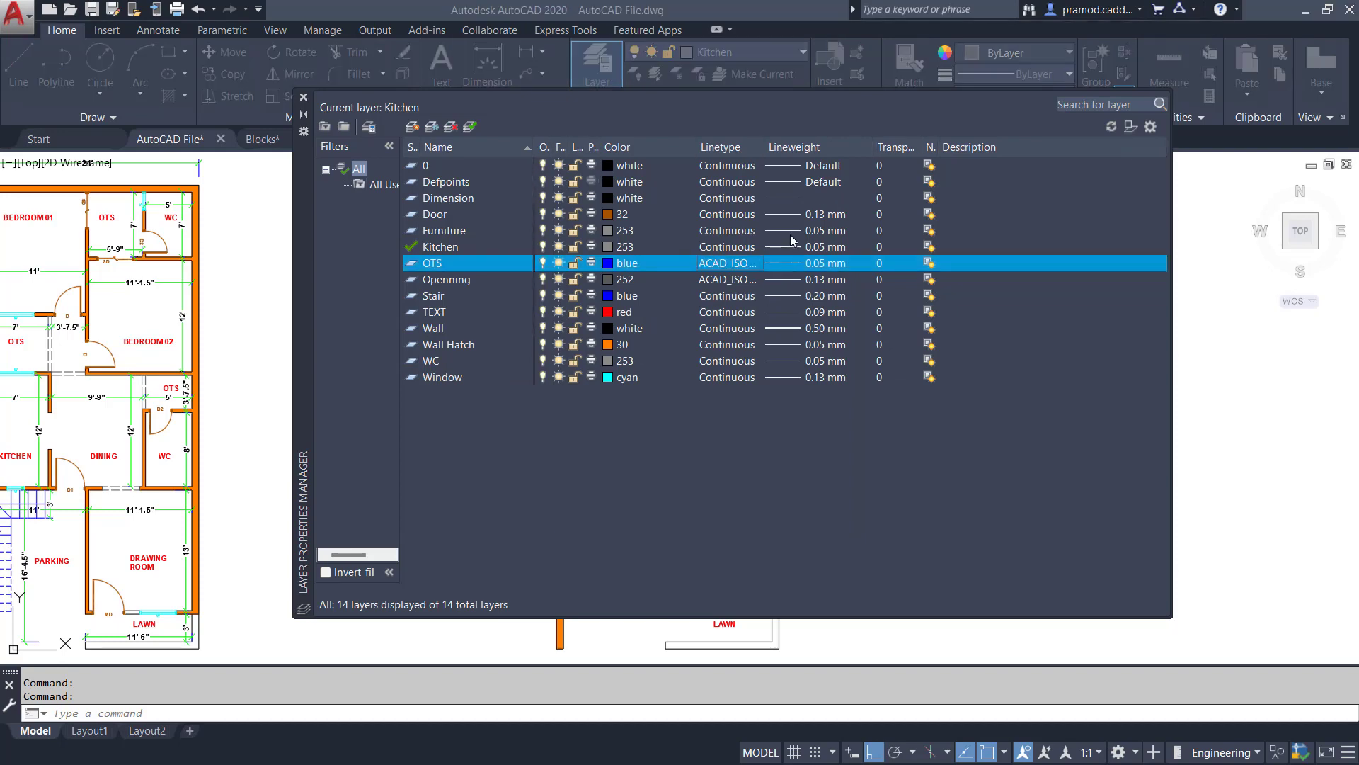
click(386, 561)
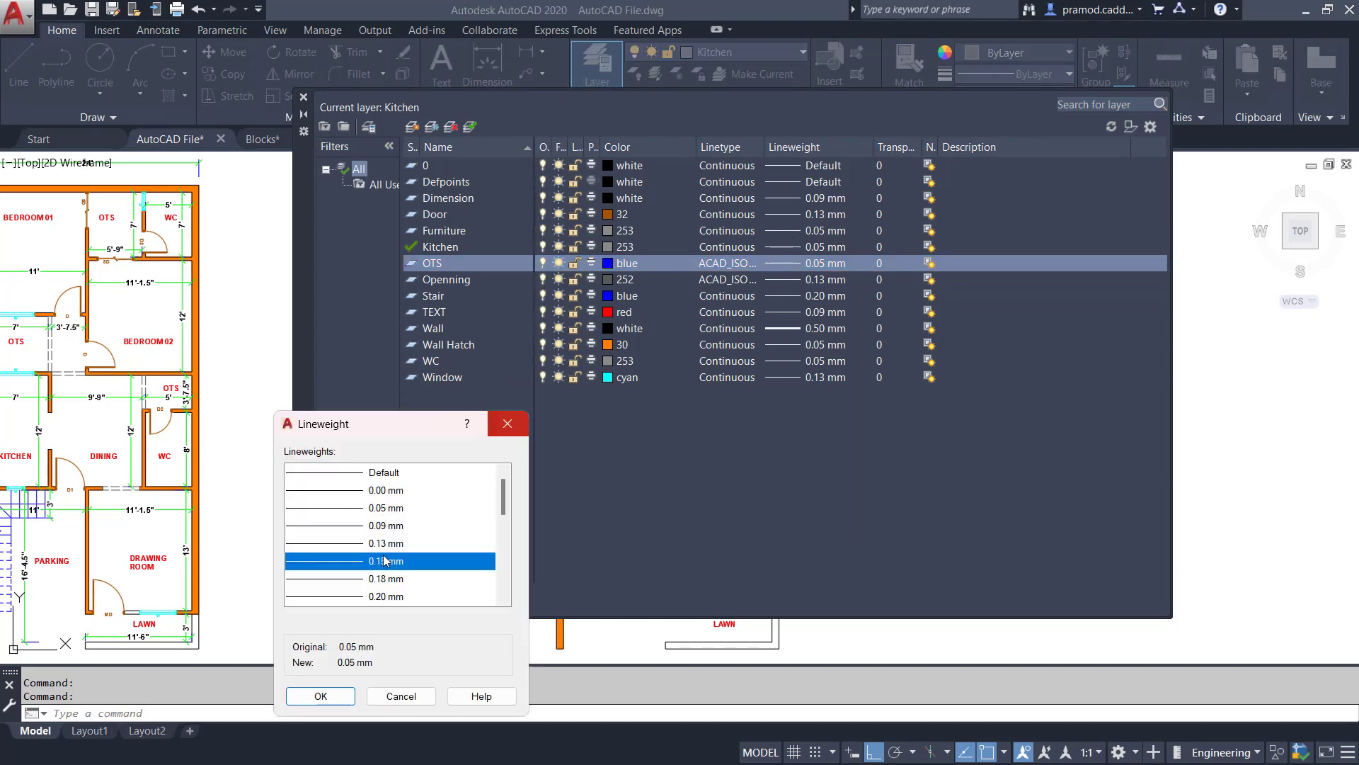
click(338, 701)
click(303, 97)
Draw a rectangle filling the OTS space between Bedroom 01 and the WC, from inner wall corner to corner
scroll(673, 218, up, 3)
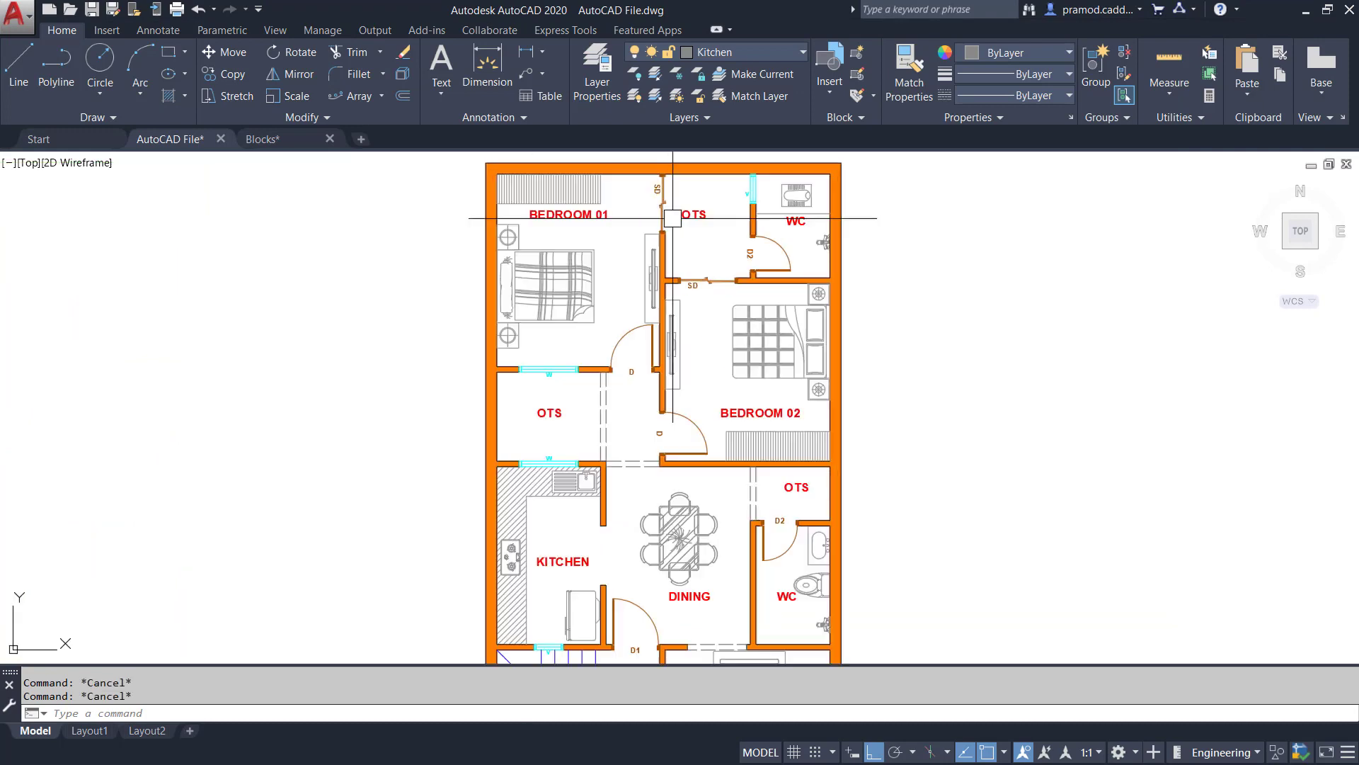
scroll(672, 218, up, 3)
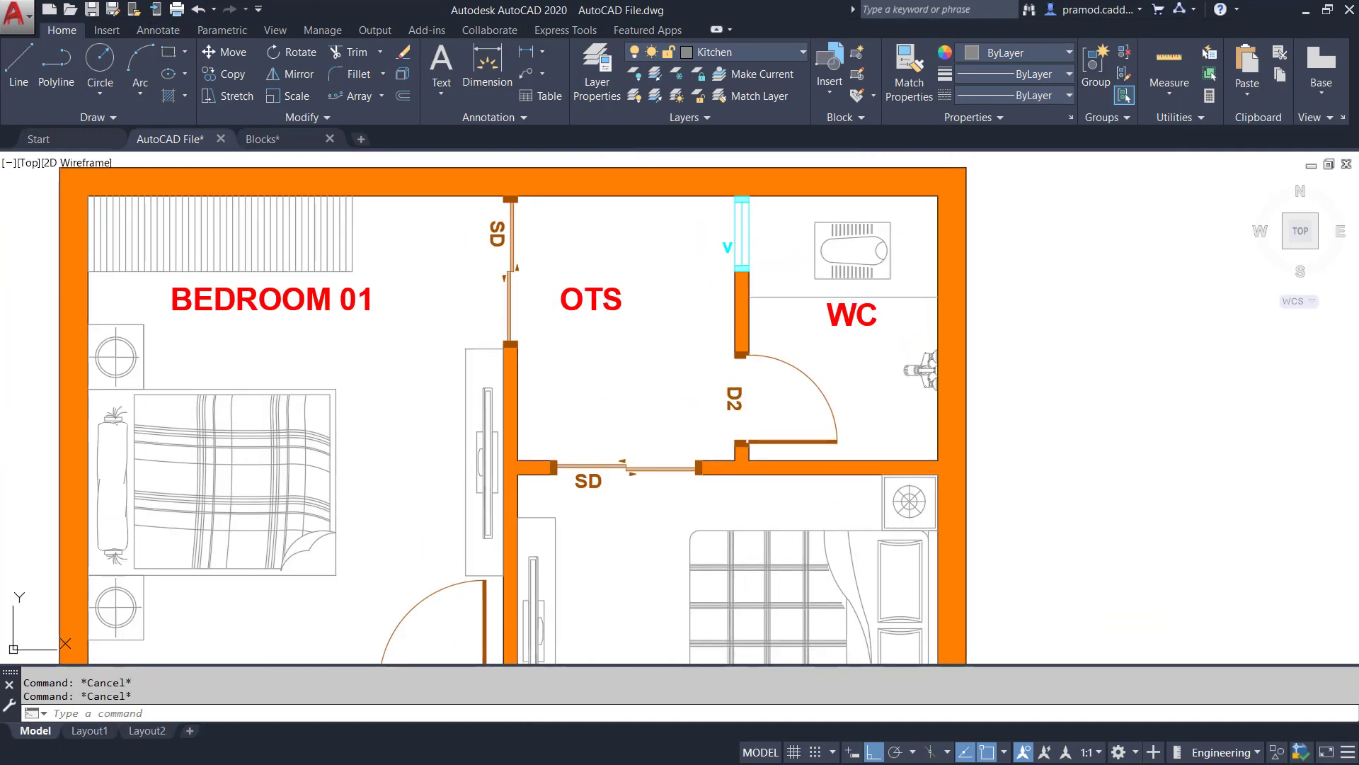
click(168, 52)
click(518, 460)
scroll(733, 202, up, 2)
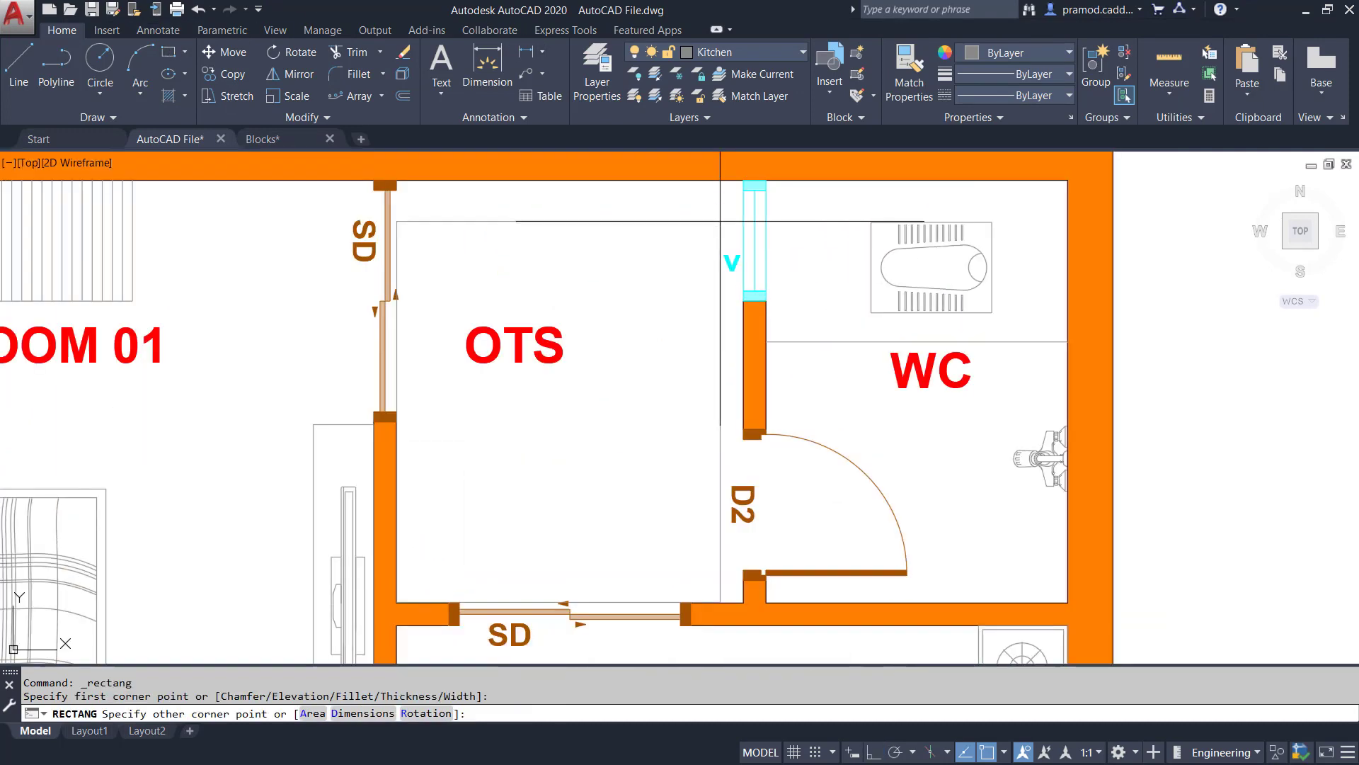
key(Escape)
key(Escape)
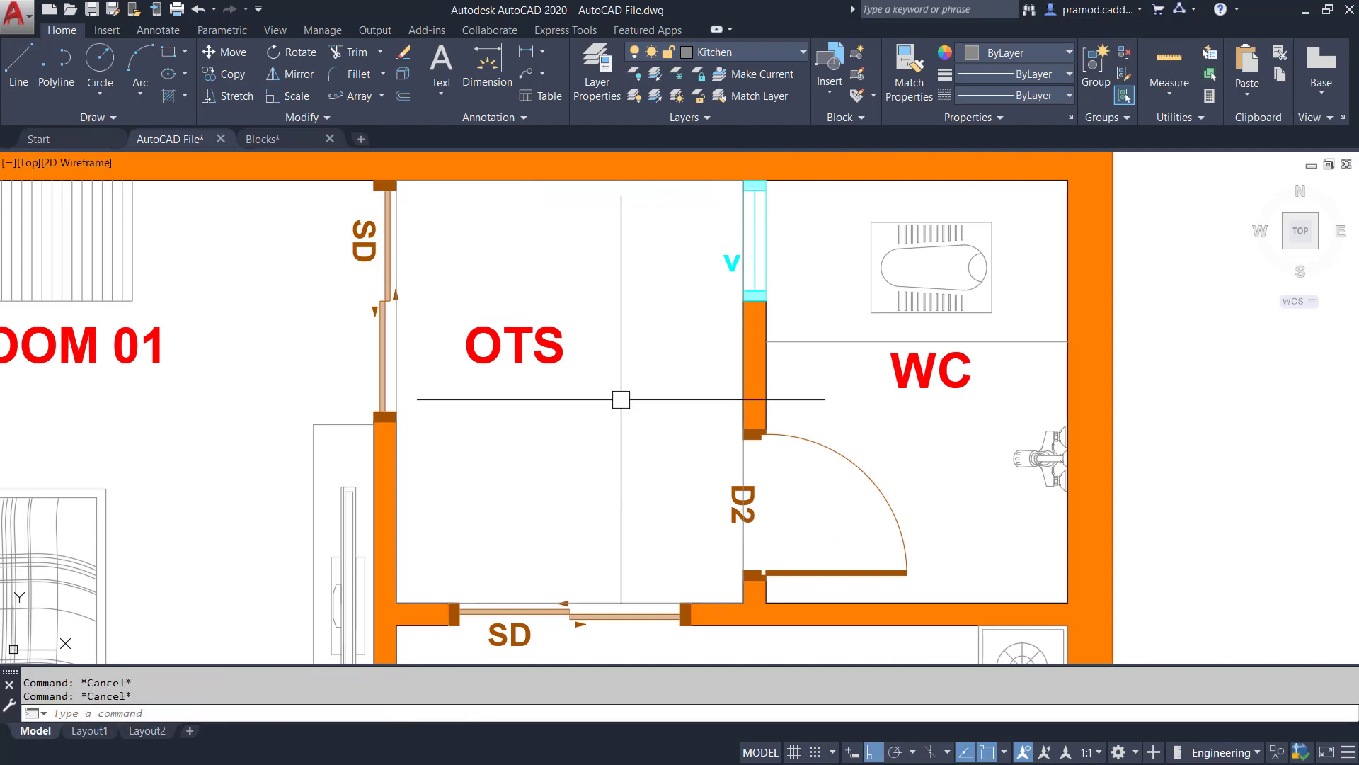
Try offsetting the rectangle in the OTS beside Bedroom 01 inward by 1'
text(o)
key(Return)
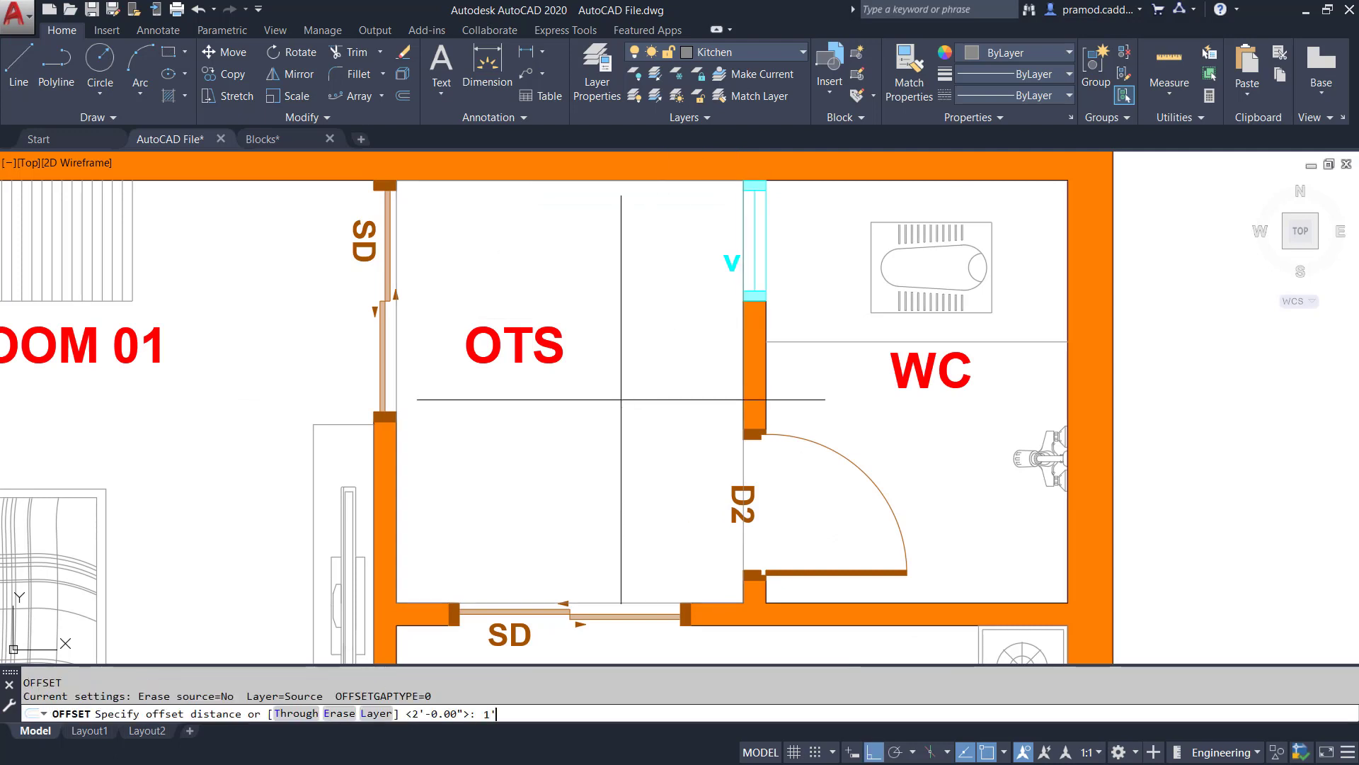
text(1')
key(Return)
click(623, 601)
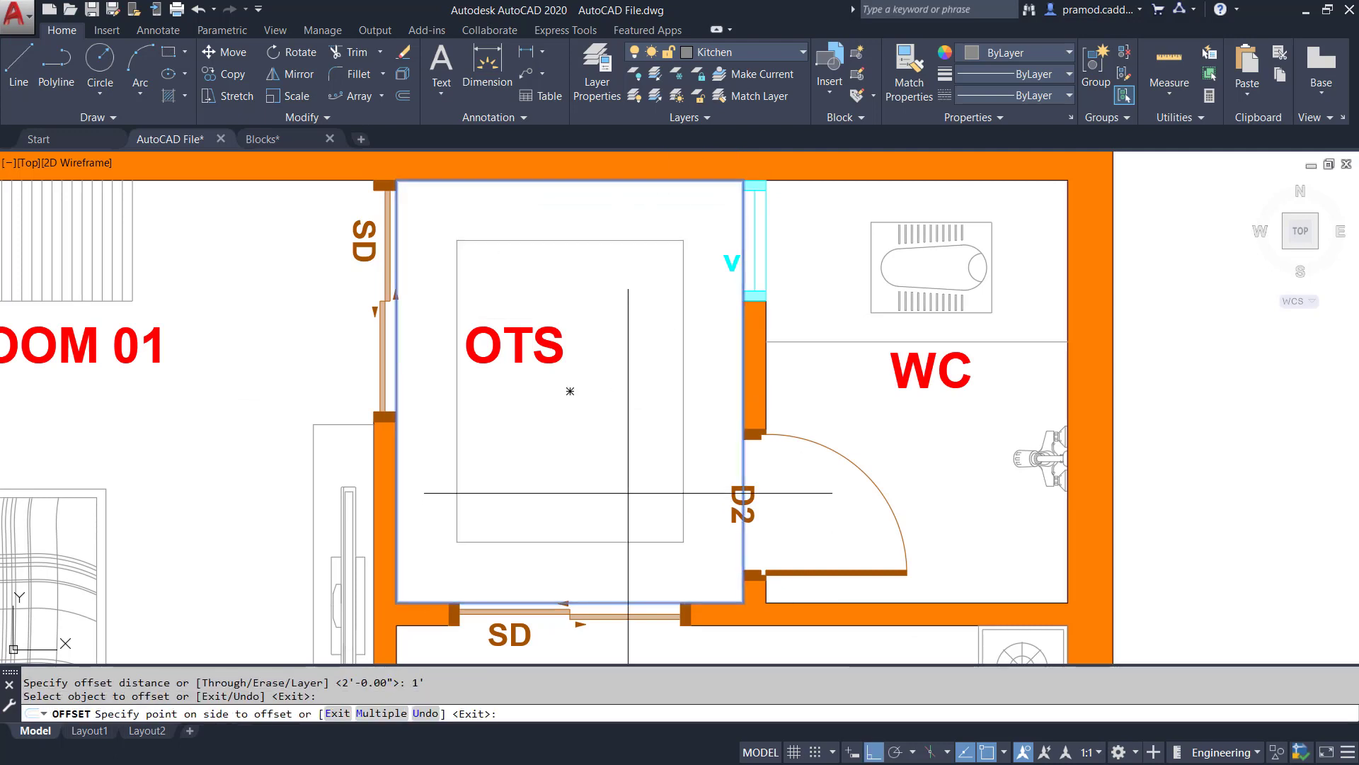
click(628, 493)
key(Escape)
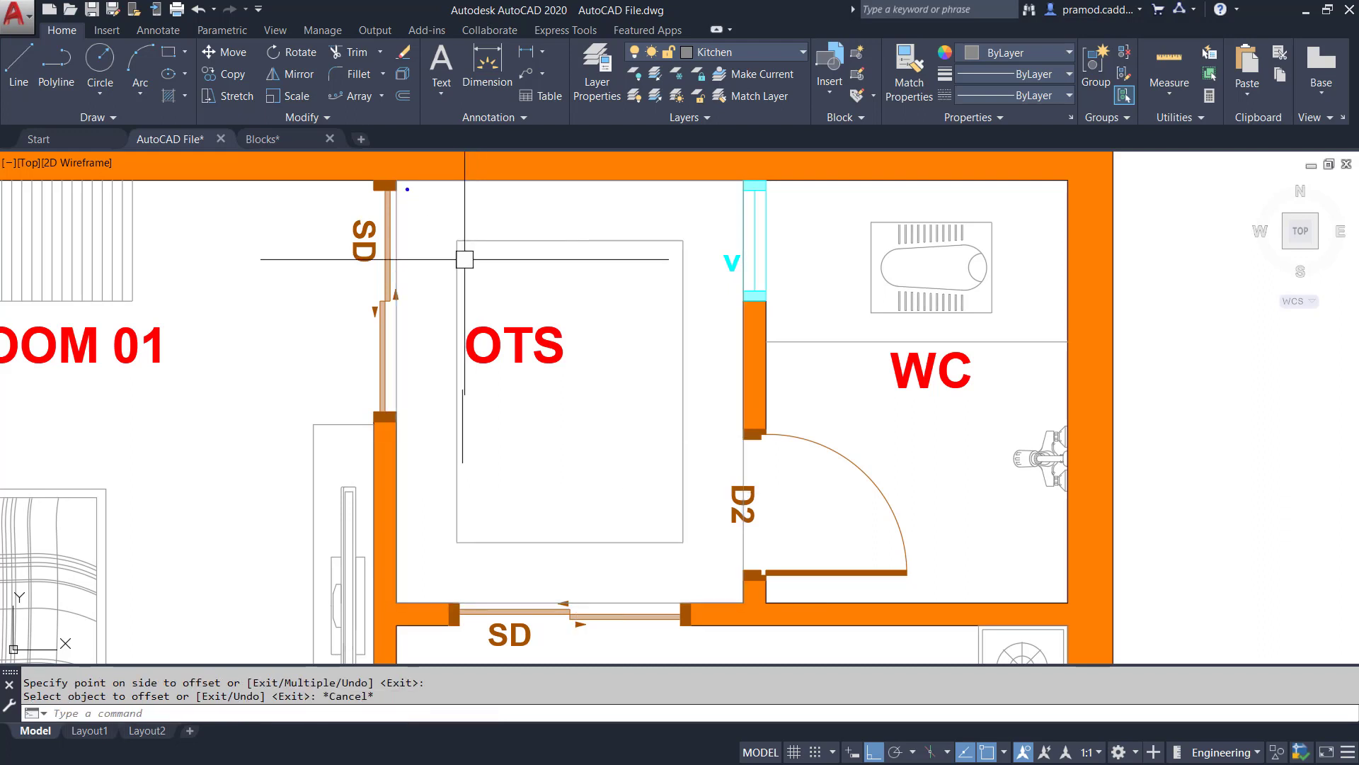
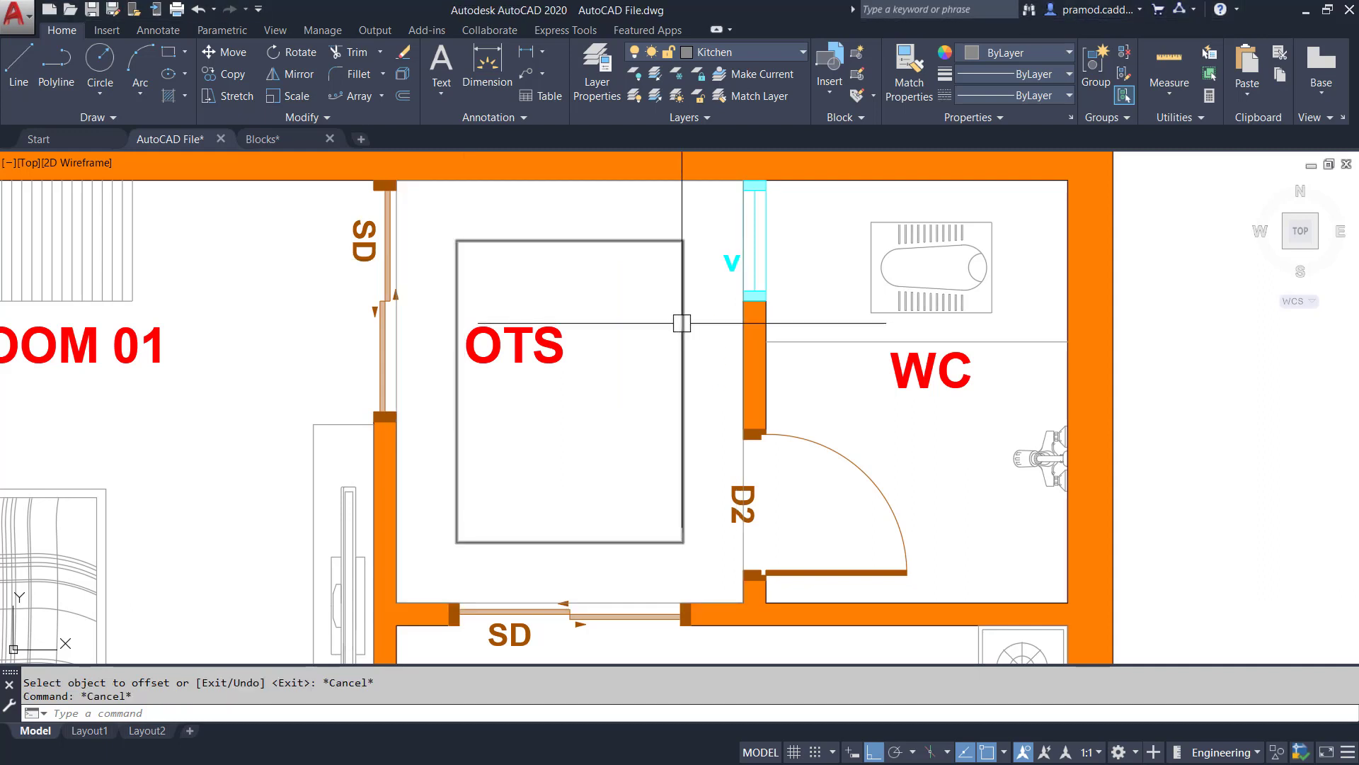
Erase the inner rectangle made with the 1' offset
key(Escape)
click(682, 323)
key(Delete)
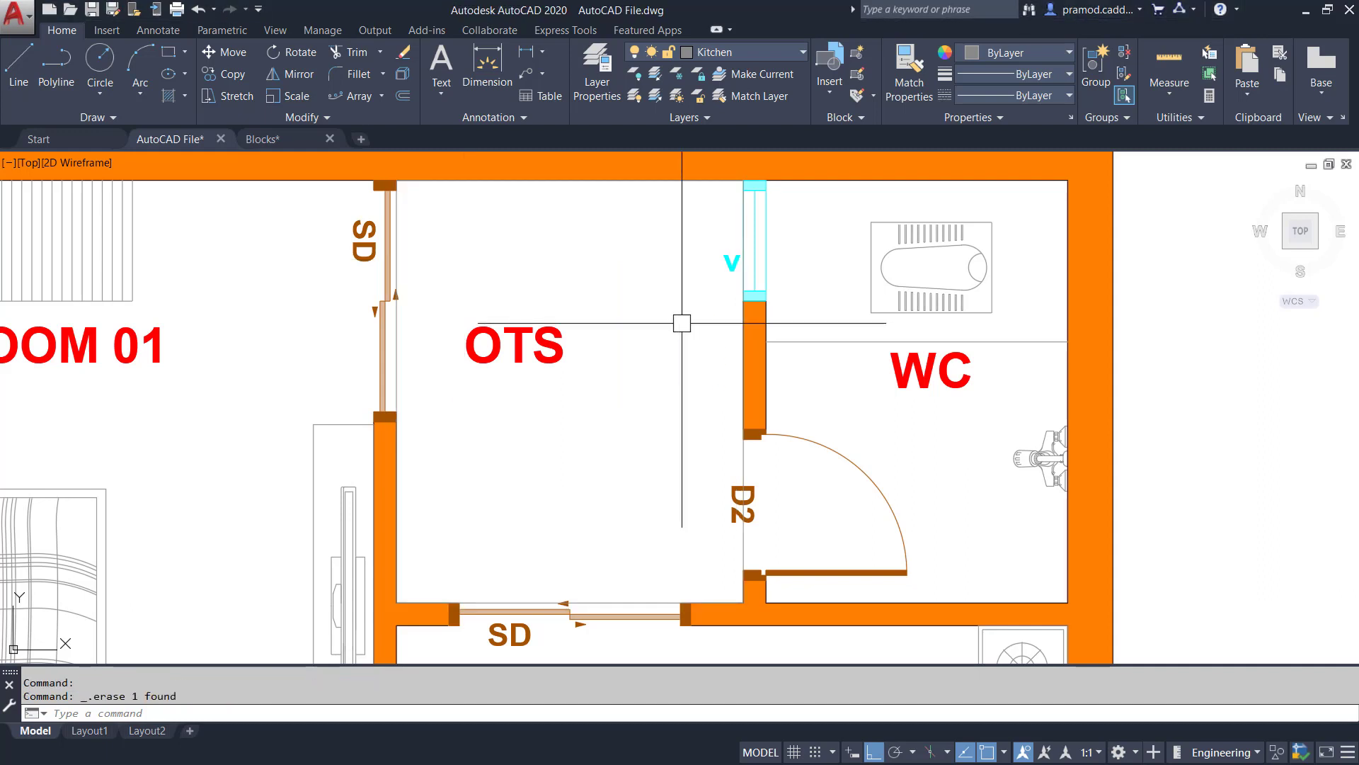
Offset the rectangle in the OTS beside Bedroom 01 inward by 6" and erase the outer original
text(o)
key(Return)
text(6)
key(Return)
click(642, 598)
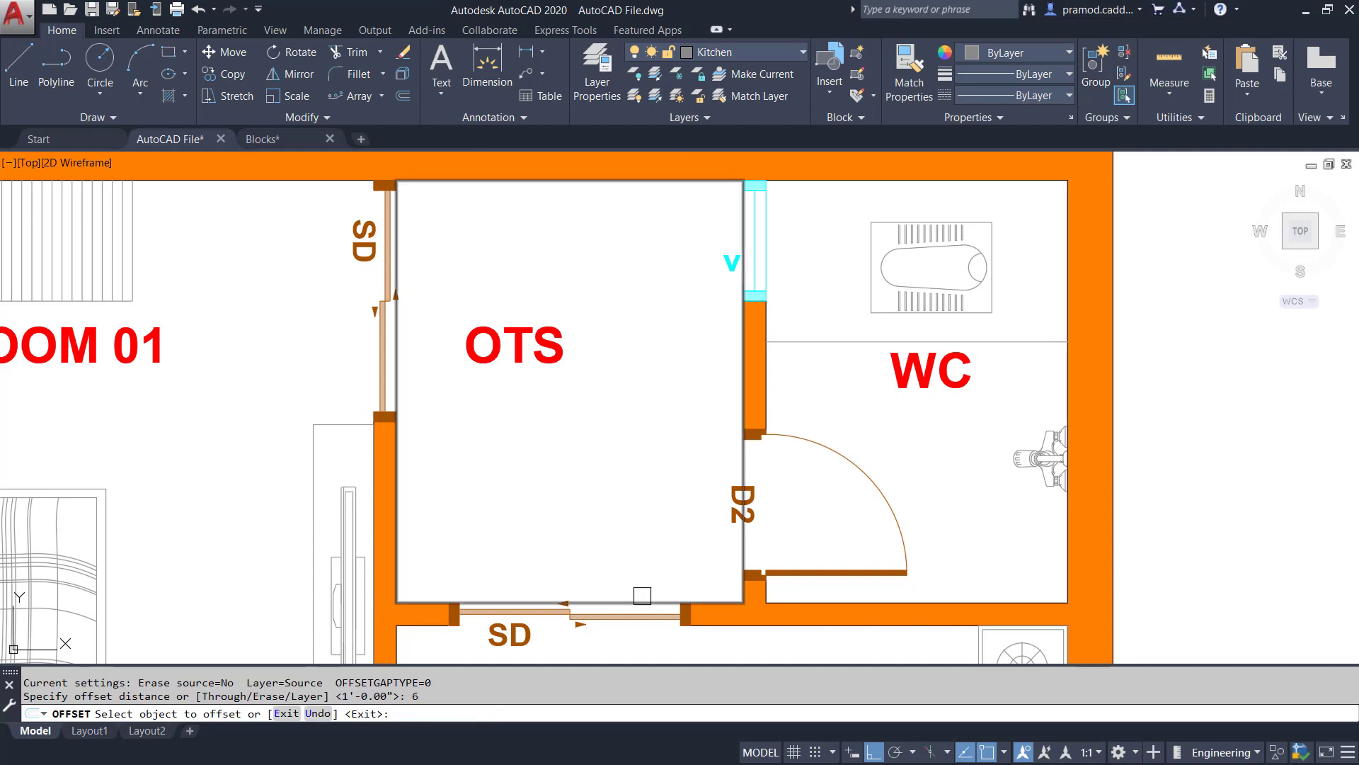
click(567, 388)
key(Escape)
key(Escape)
key(Escape)
click(637, 598)
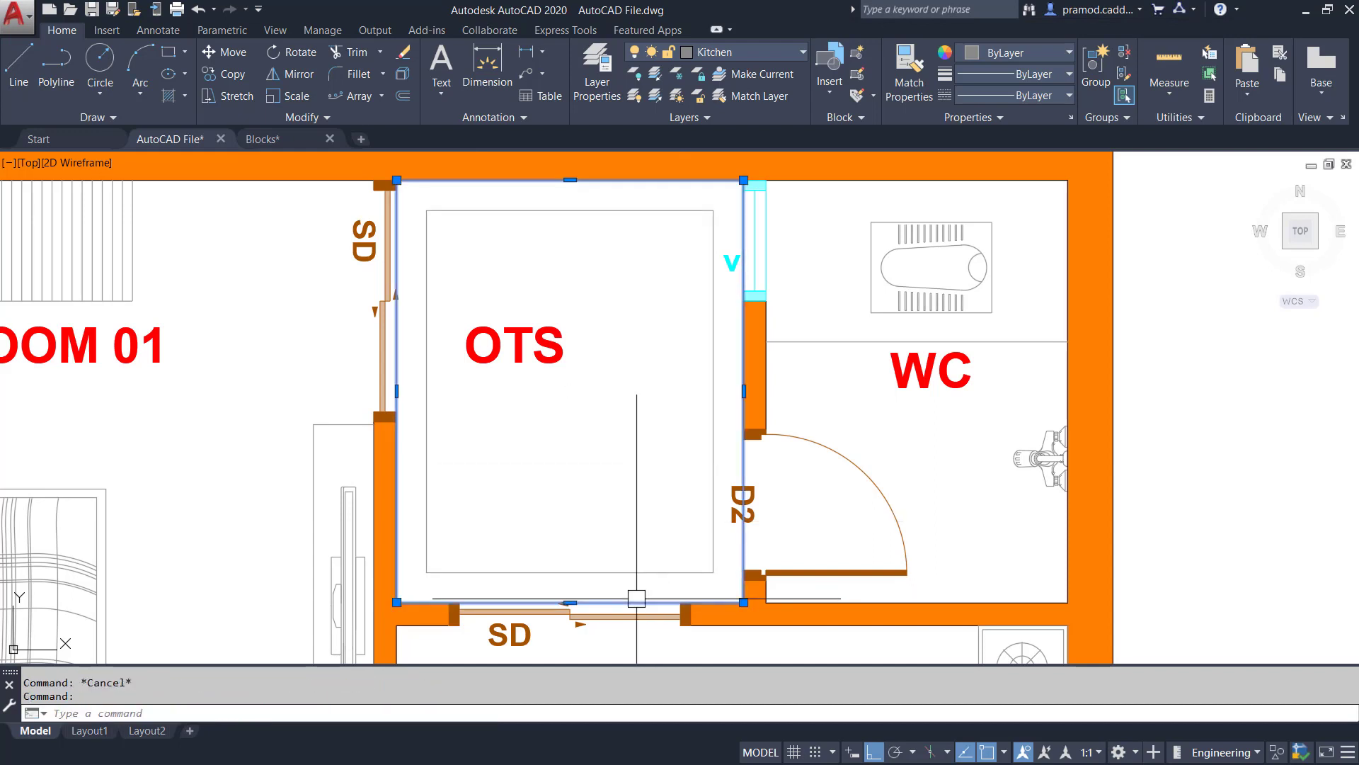
key(Delete)
Assign the remaining rectangle in the OTS beside Bedroom 01 to the OTS layer
click(659, 214)
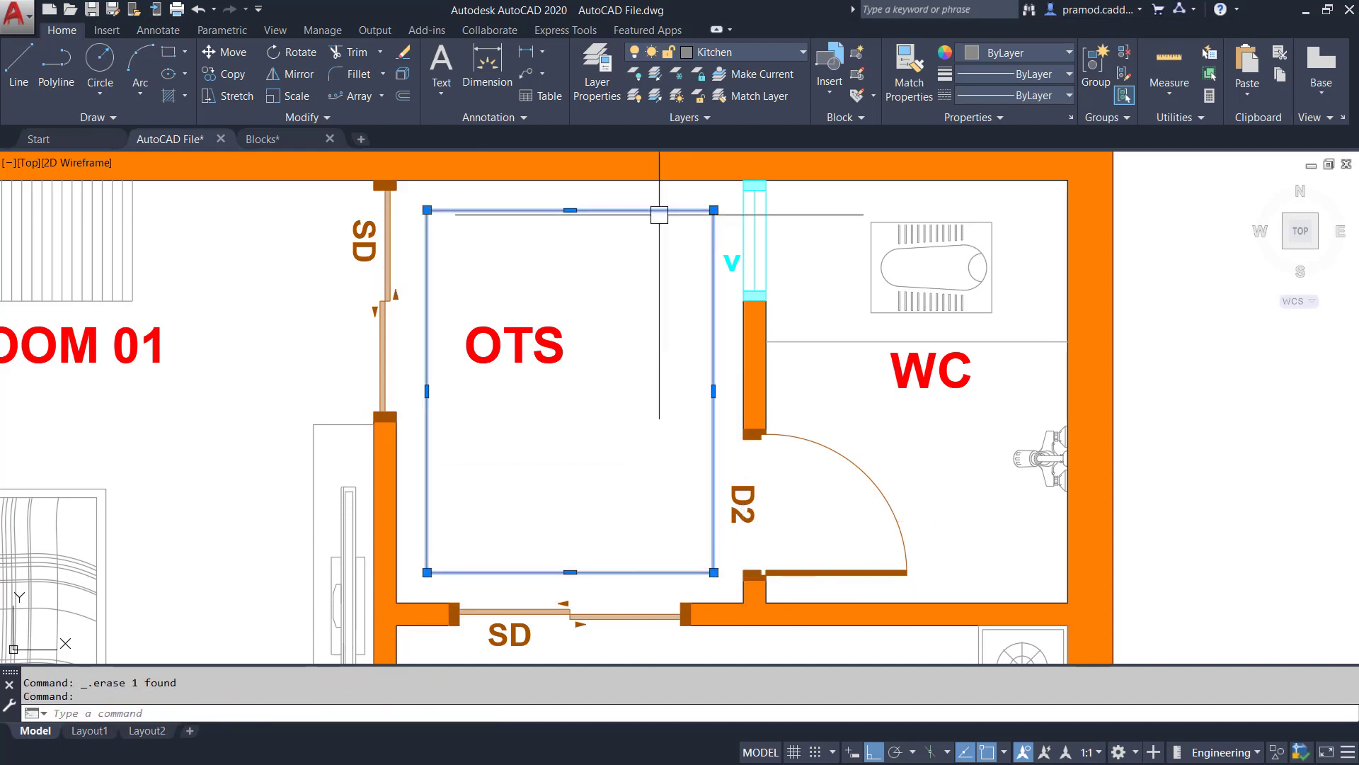
click(729, 53)
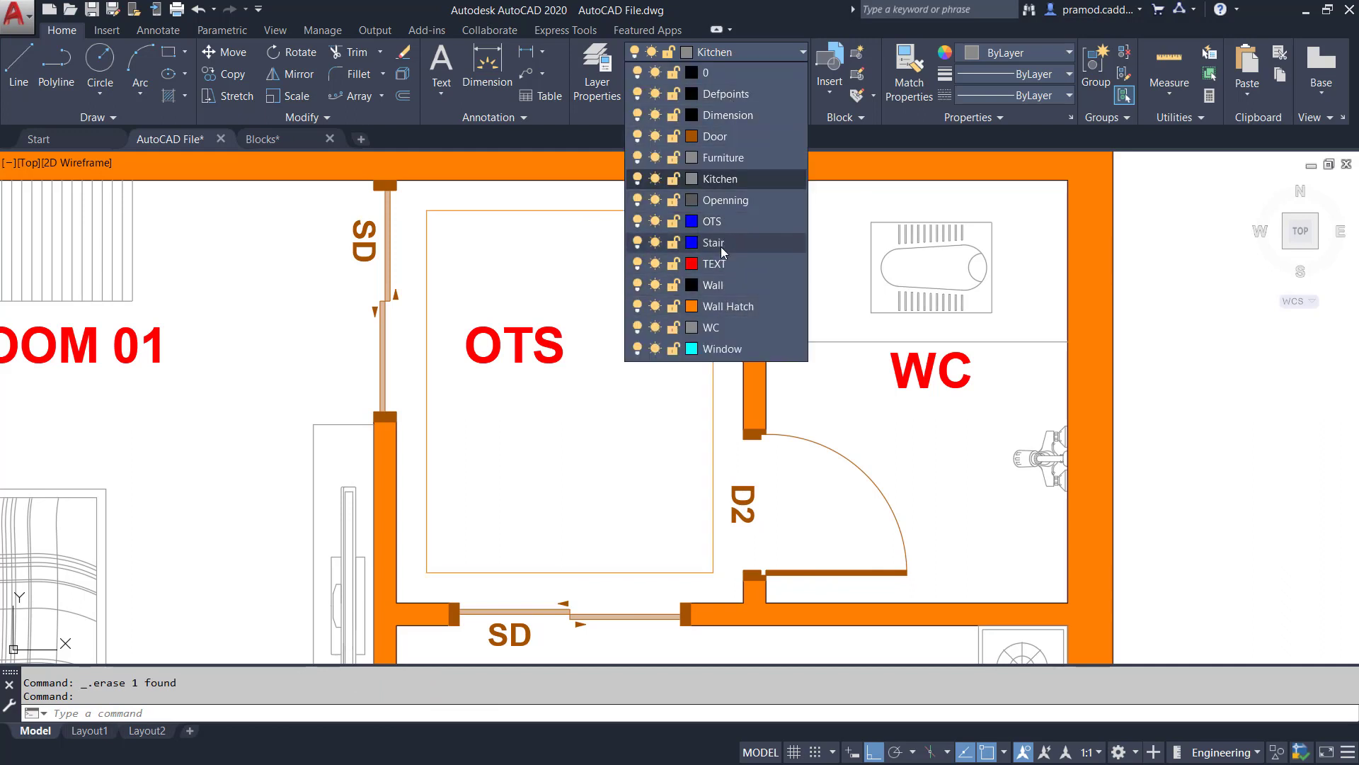
click(724, 227)
key(Escape)
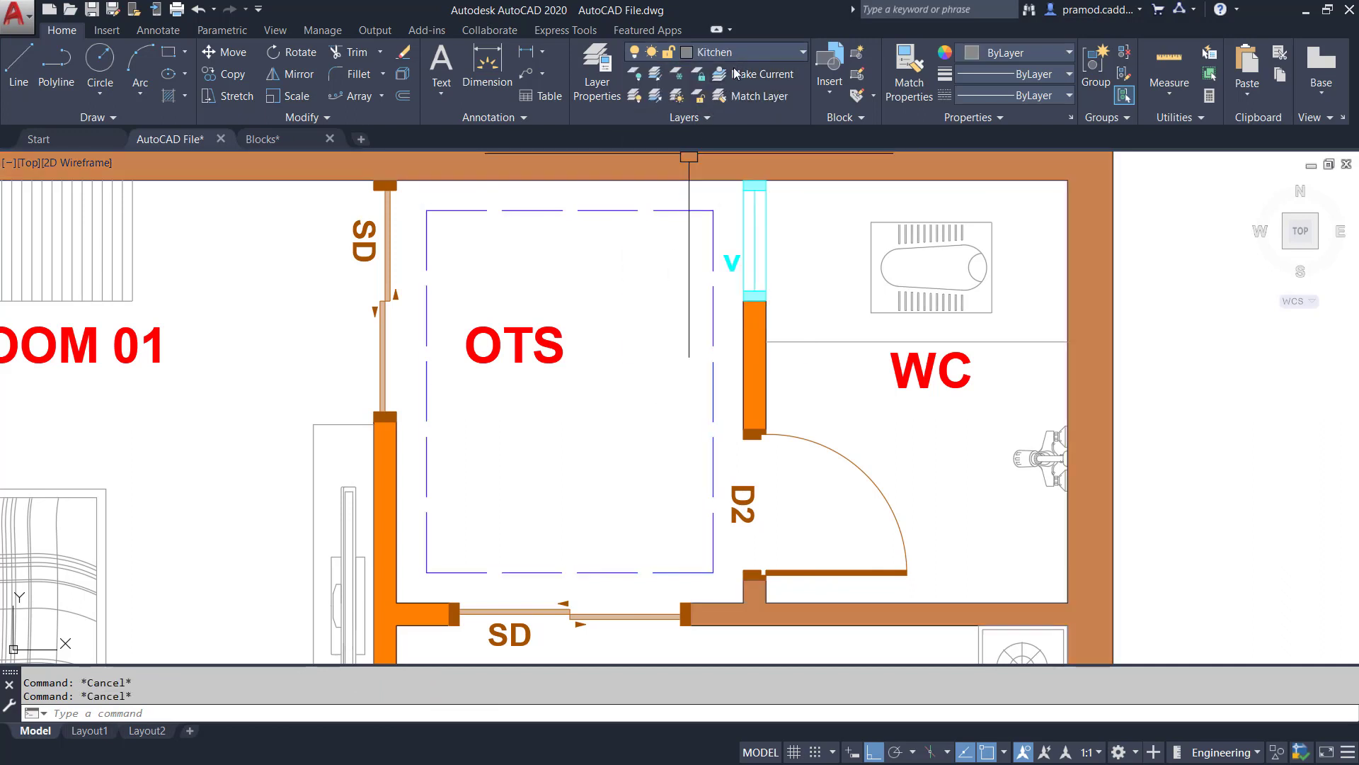
Make OTS the current layer
click(737, 53)
click(753, 57)
click(753, 60)
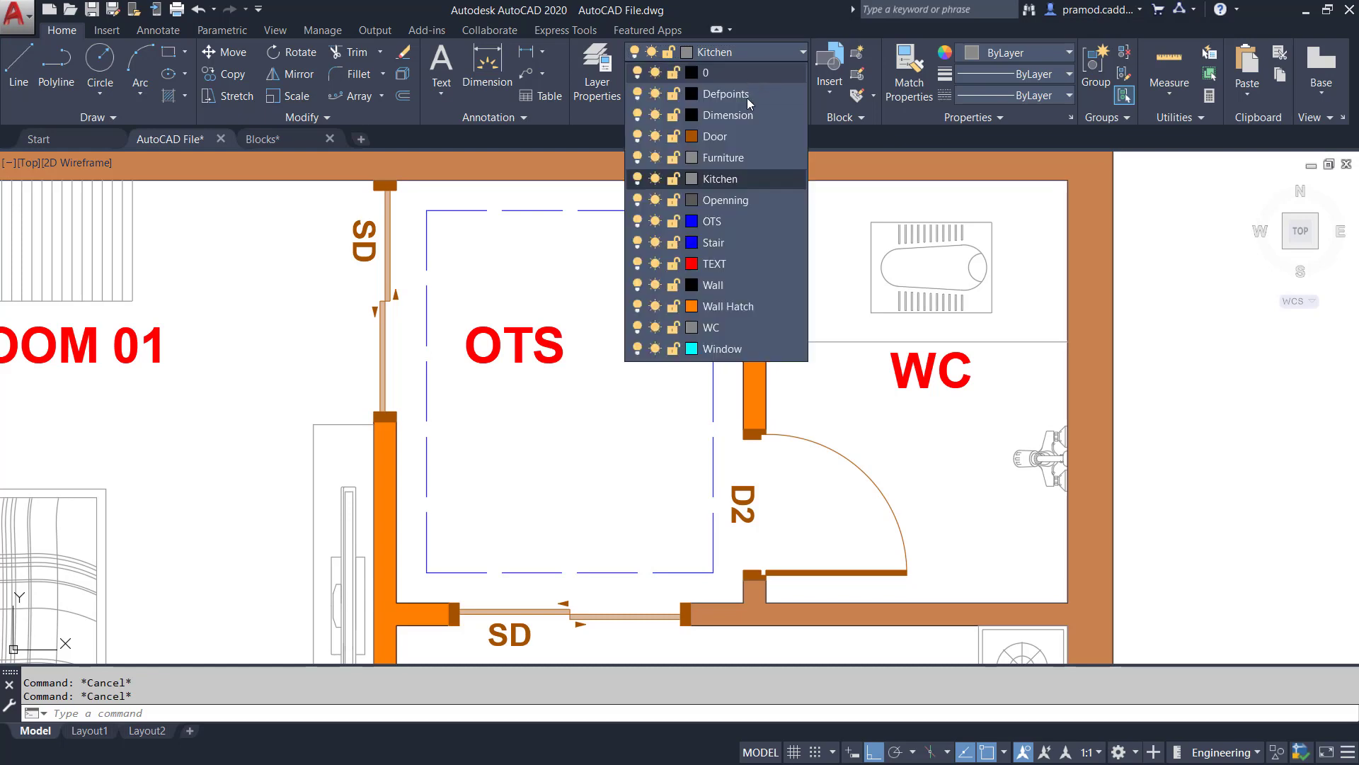
click(717, 220)
Draw a rectangle filling the OTS above the kitchen, from the outer wall to the dashed opening line
scroll(706, 302, down, 4)
middle_drag(652, 415, 713, 313)
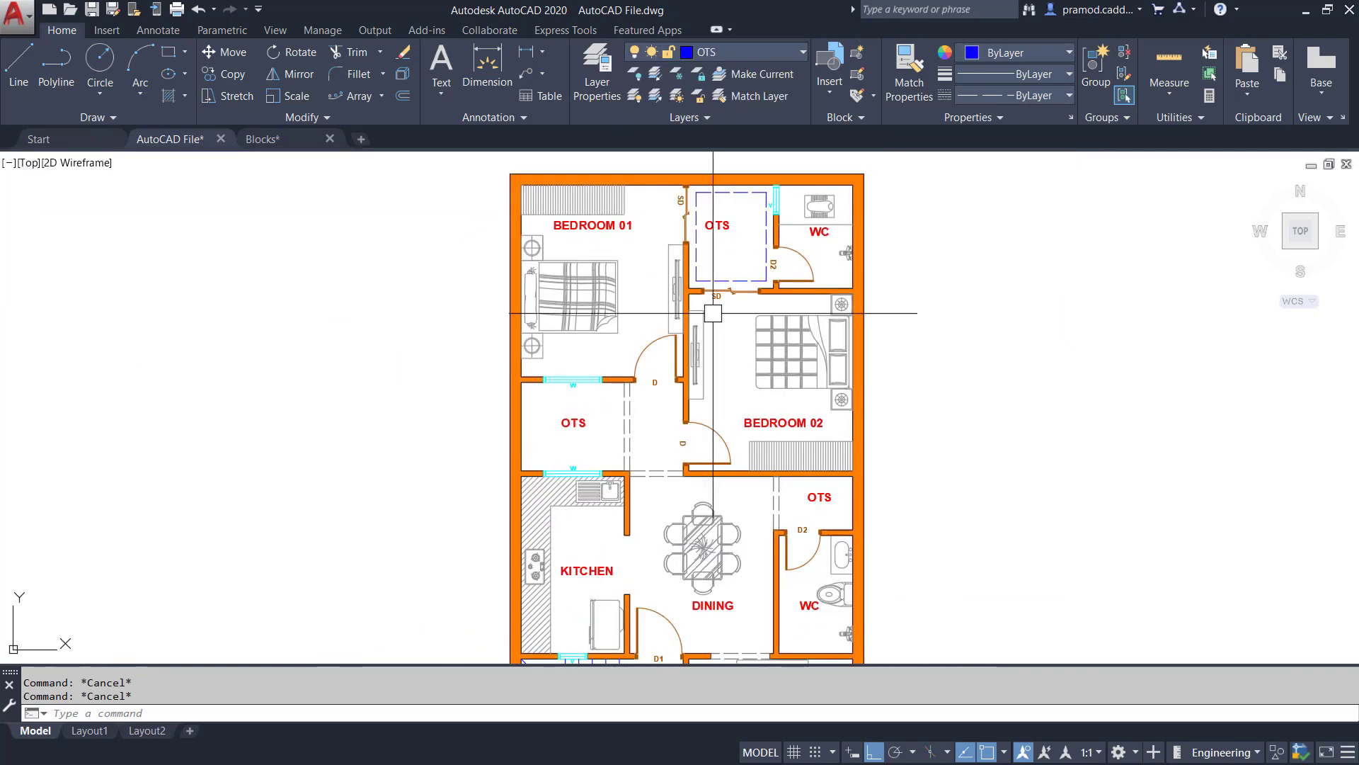
scroll(537, 402, up, 2)
click(169, 51)
scroll(536, 545, up, 2)
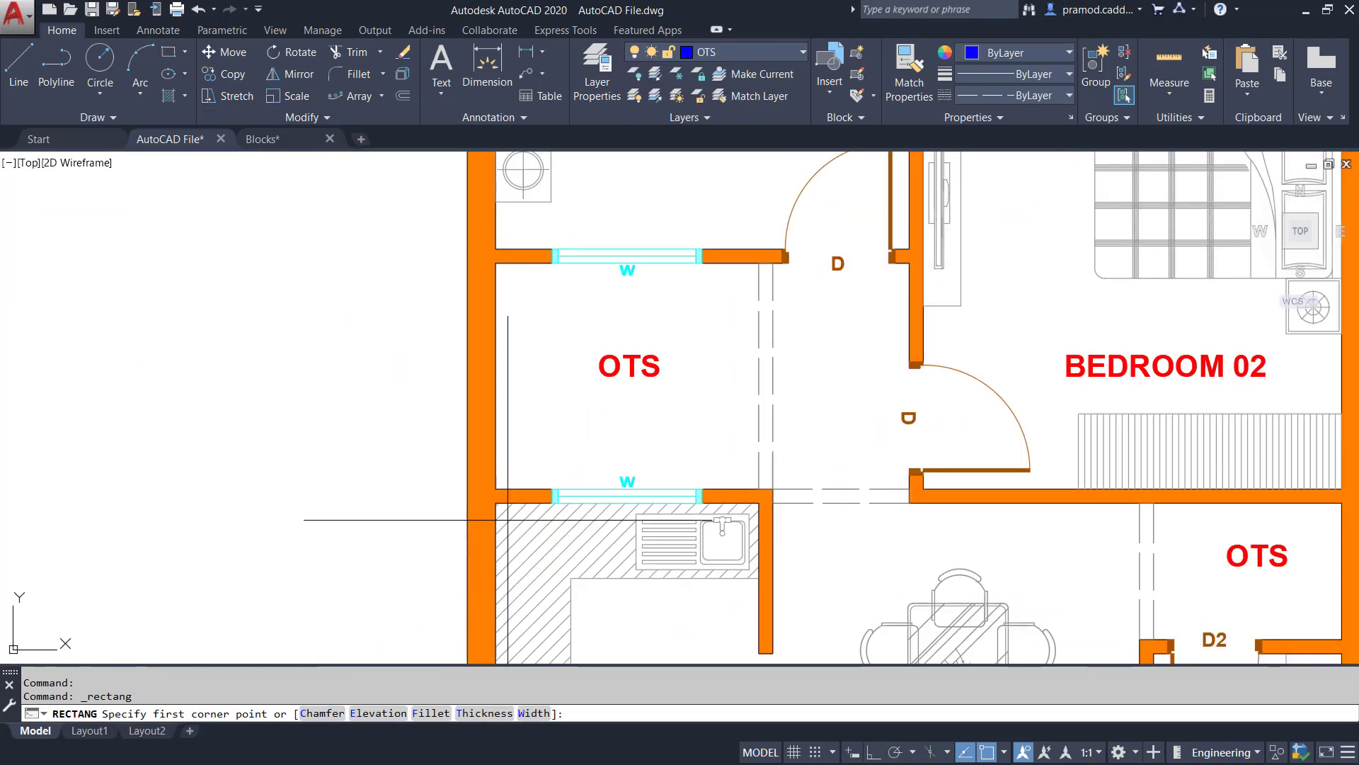
click(760, 262)
click(496, 489)
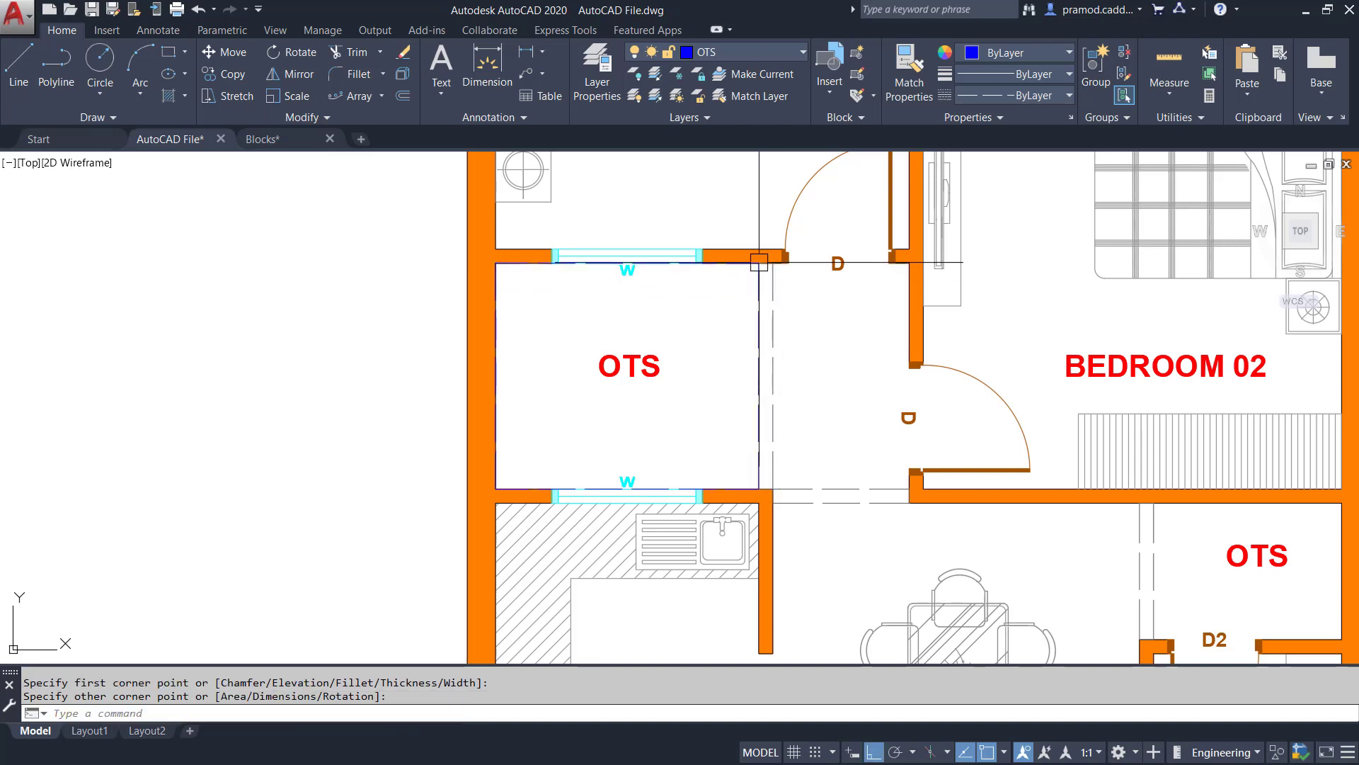
key(Escape)
key(Escape)
Offset the rectangle in the OTS above the kitchen inward by 6" and erase the outer original
text(o)
key(Return)
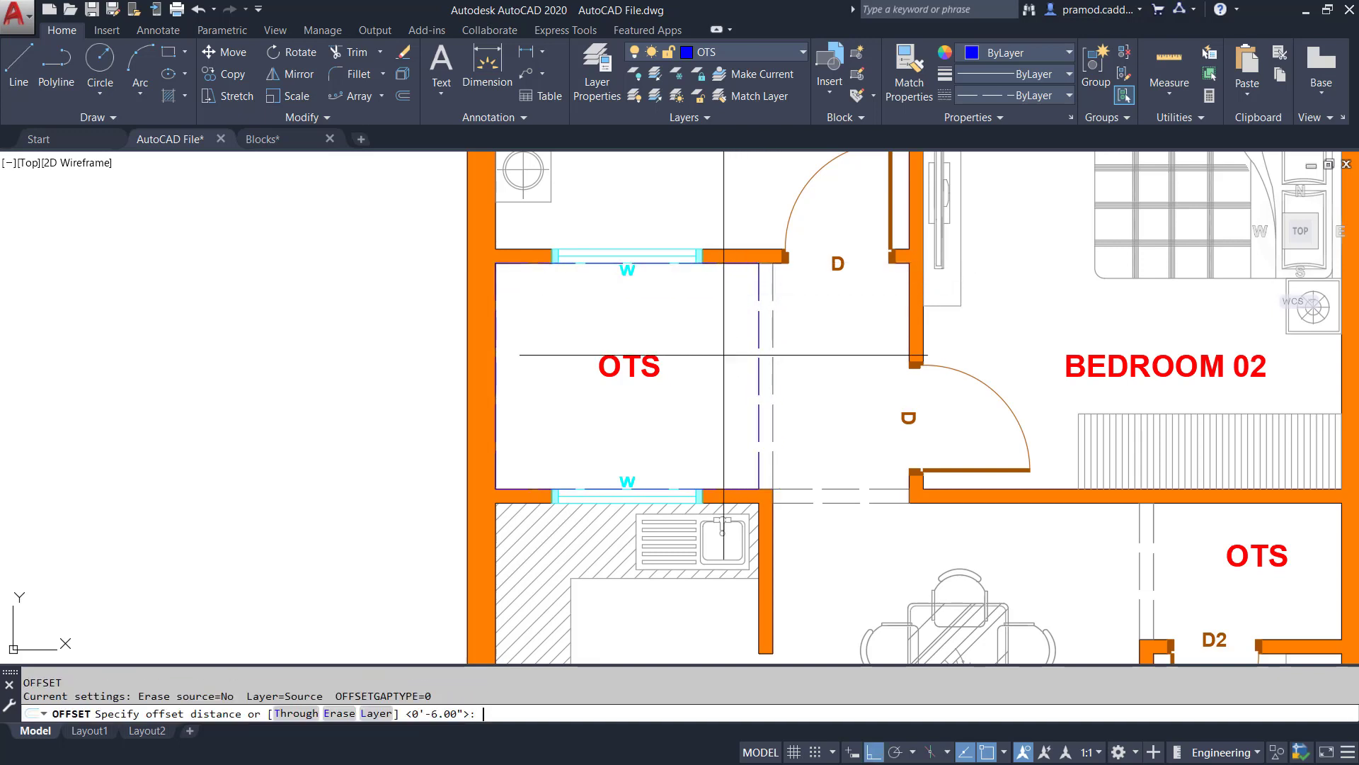
text(6)
key(Return)
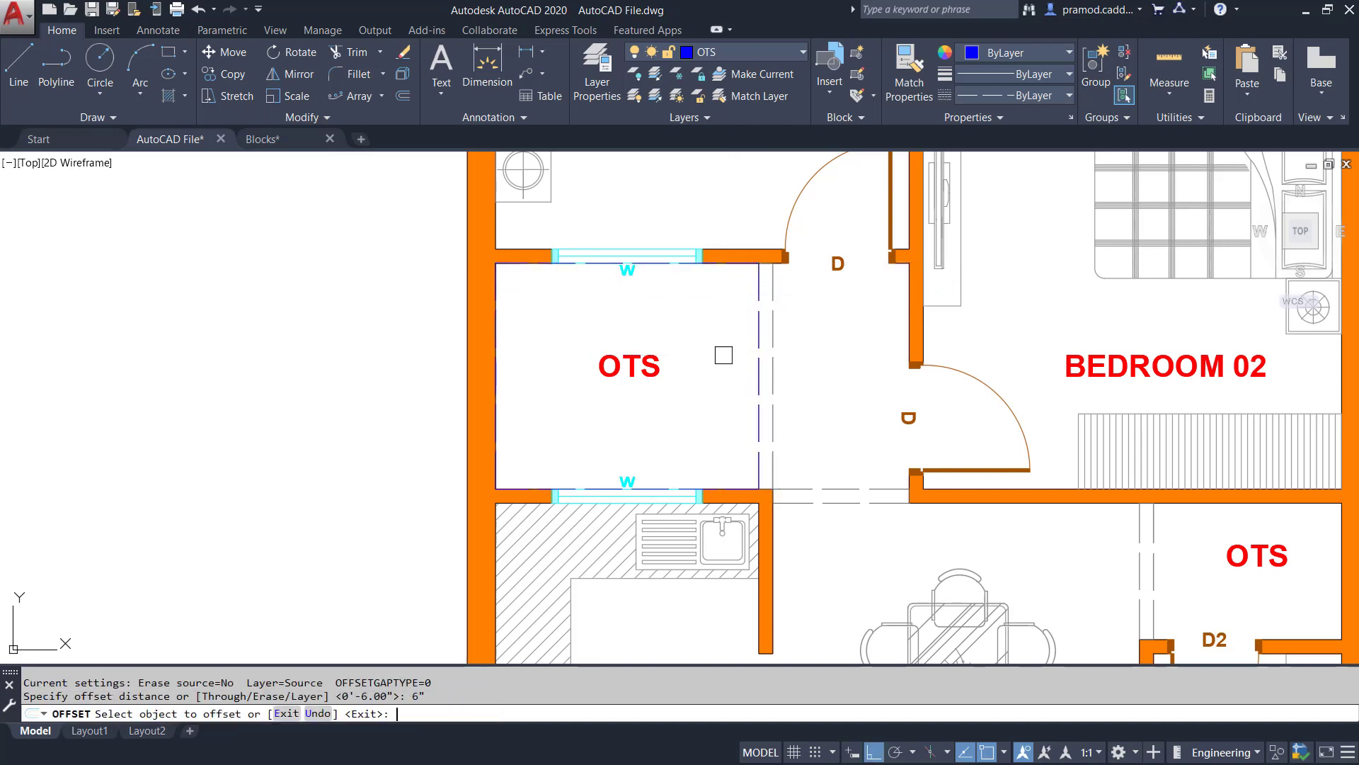
click(759, 354)
click(710, 352)
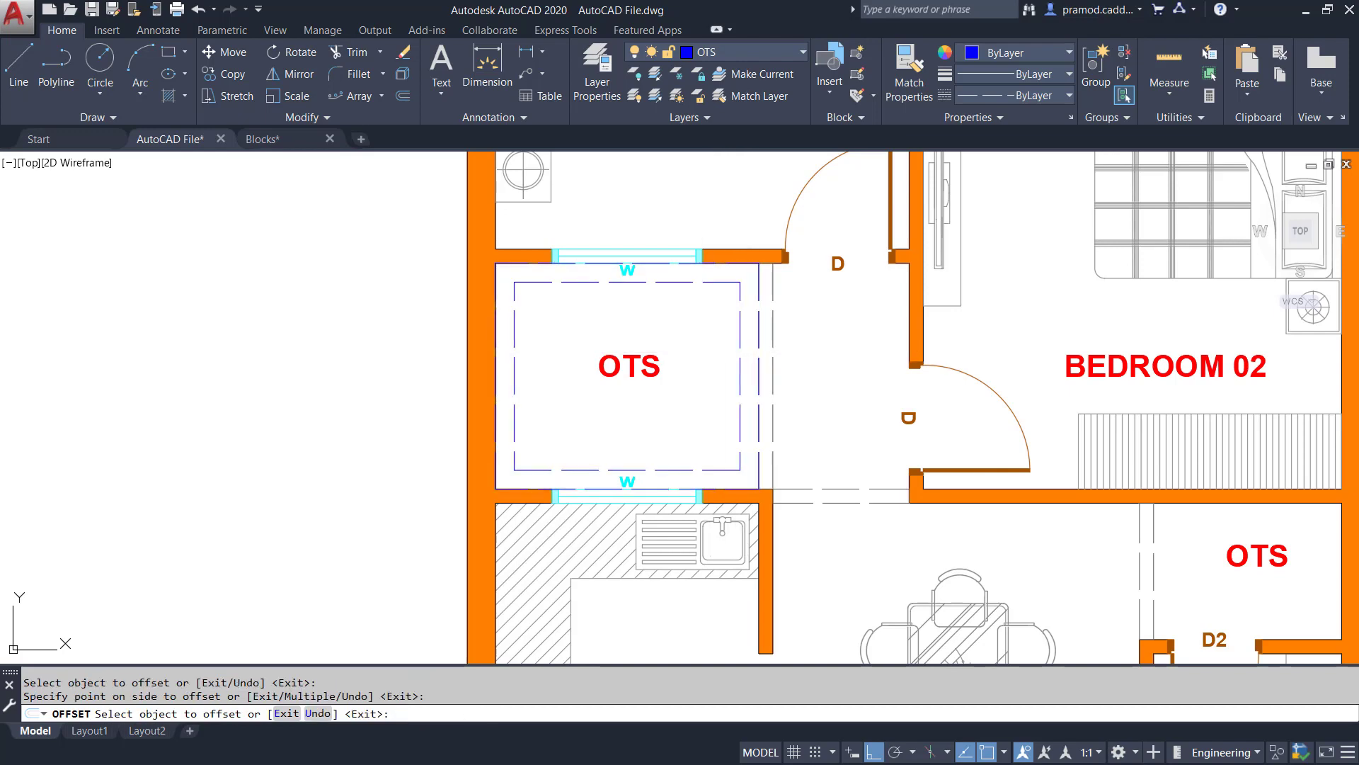
key(Escape)
scroll(751, 322, up, 2)
click(764, 317)
key(Escape)
key(Delete)
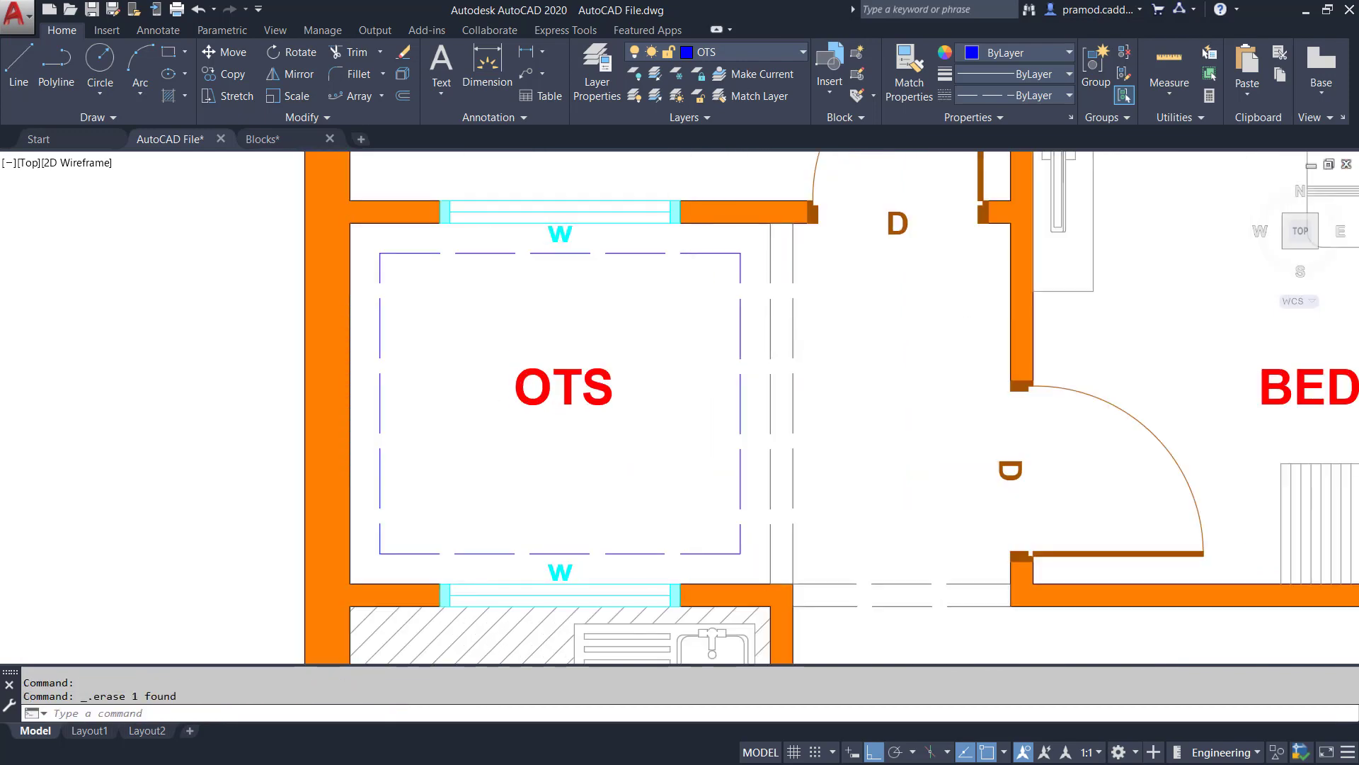
Stretch the passage-side edge of the dashed rectangle above the kitchen inward by 1'
scroll(669, 355, down, 2)
click(708, 379)
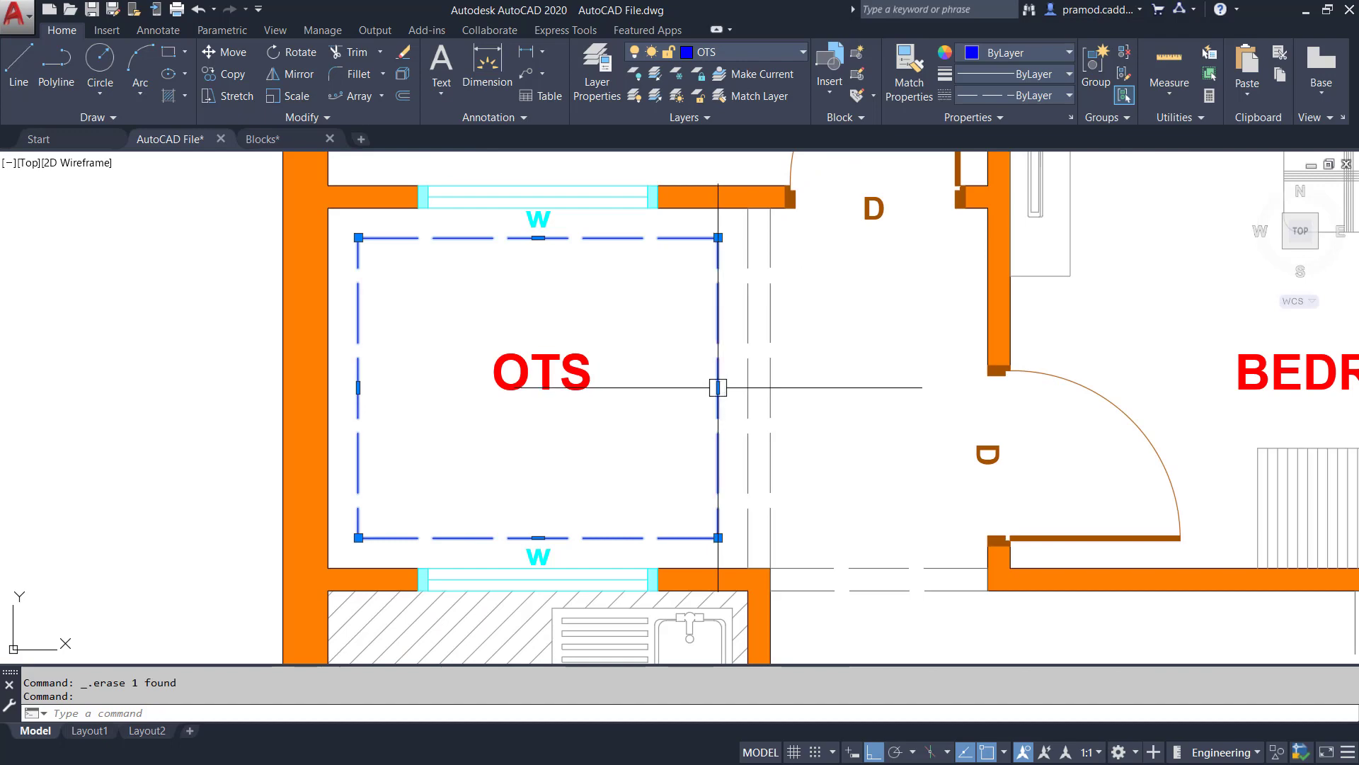
click(718, 387)
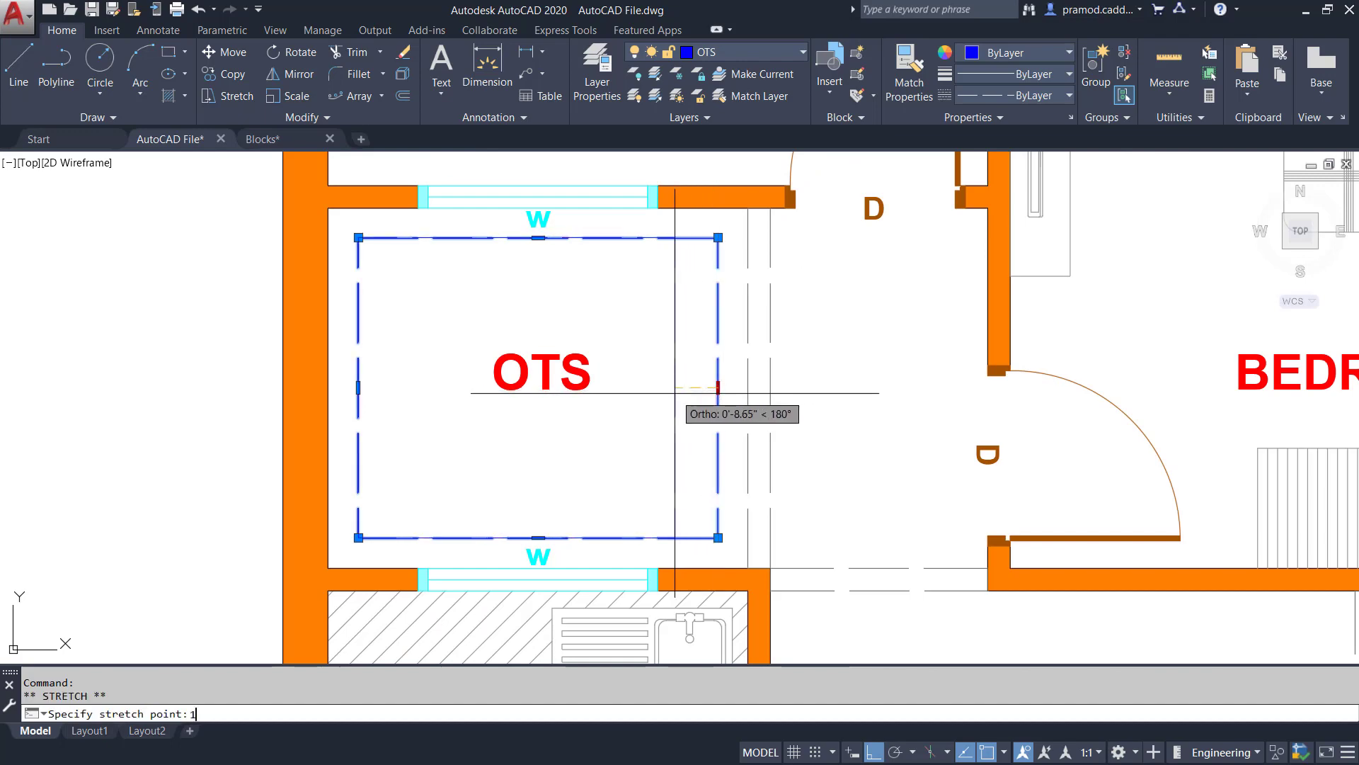
text(1')
key(Return)
key(Escape)
key(Escape)
Draw a rectangle filling the OTS beside the dining area, from the dashed opening line to the outer wall above the WC
scroll(705, 365, down, 4)
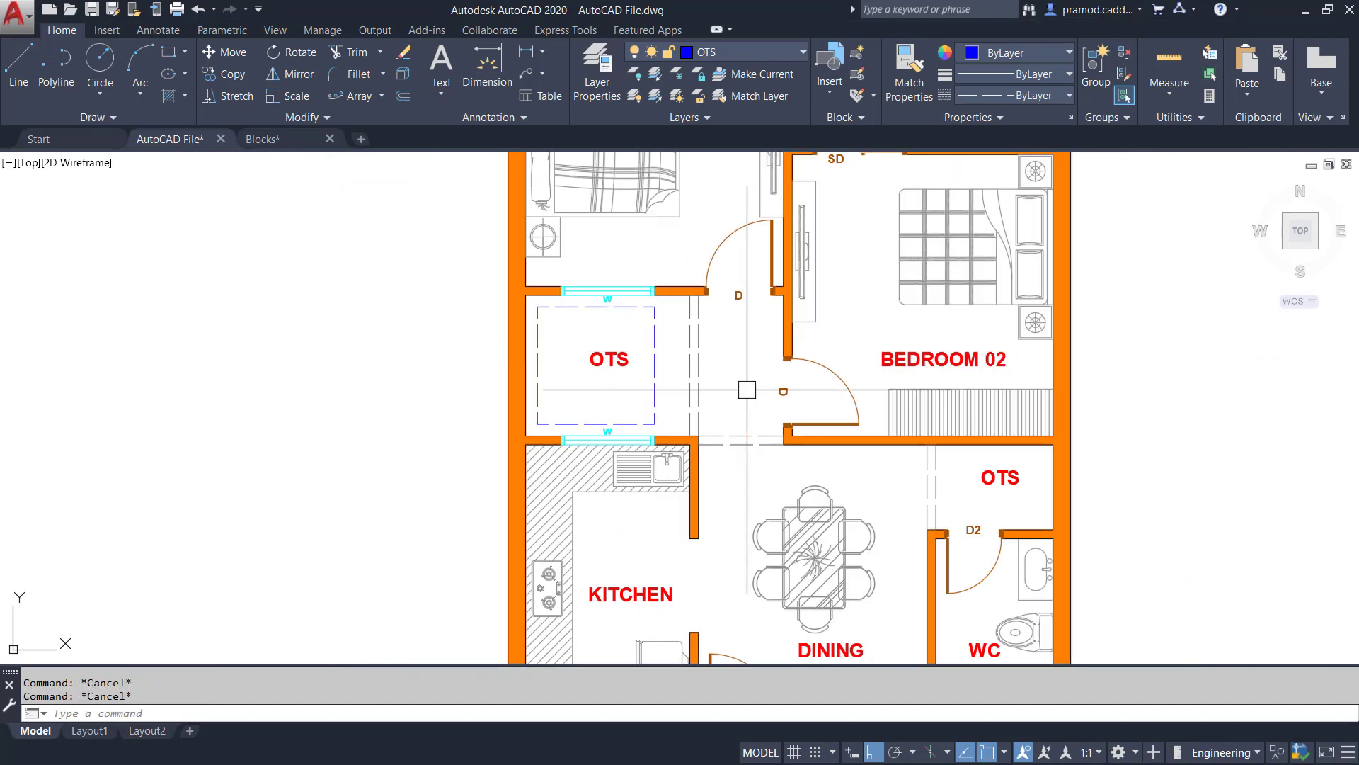
mouse_move(706, 365)
middle_down()
mouse_move(403, 249)
mouse_move(366, 256)
middle_up()
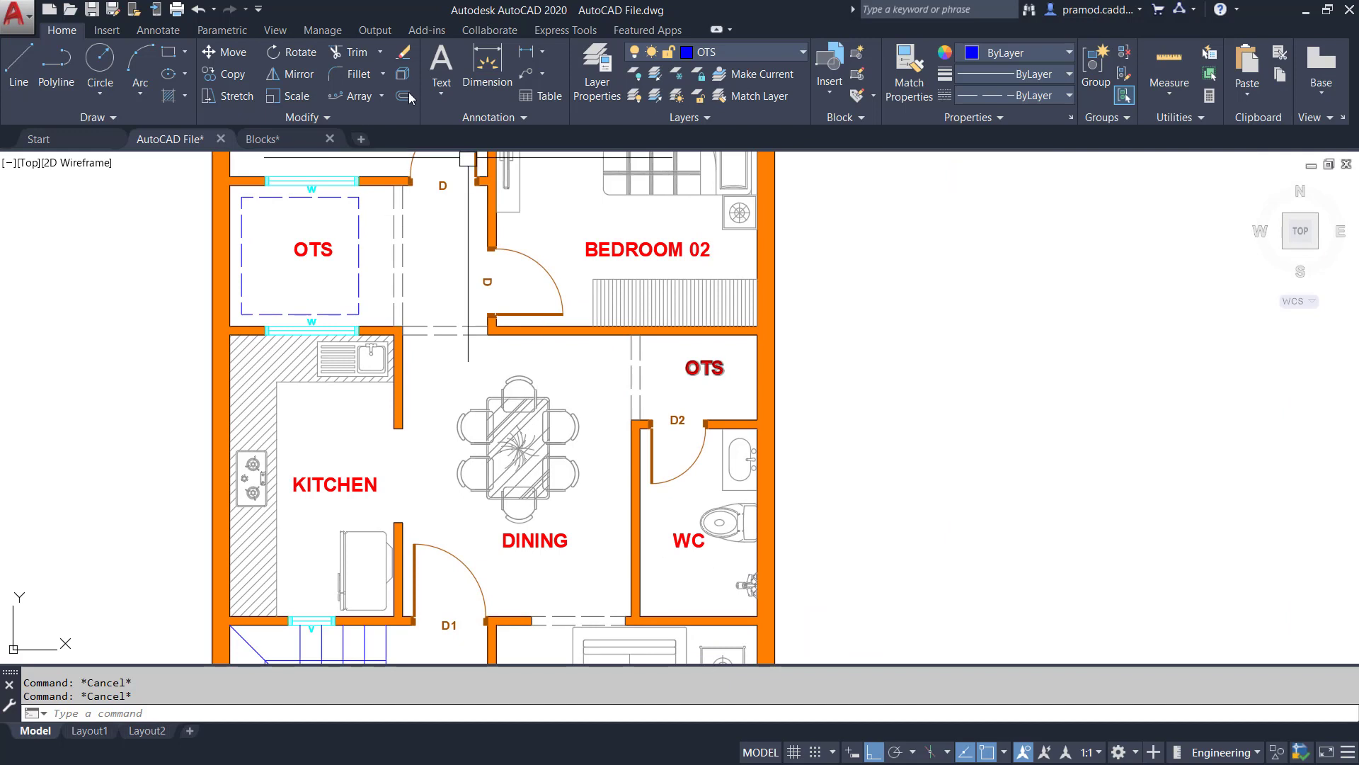
click(169, 51)
scroll(621, 326, up, 4)
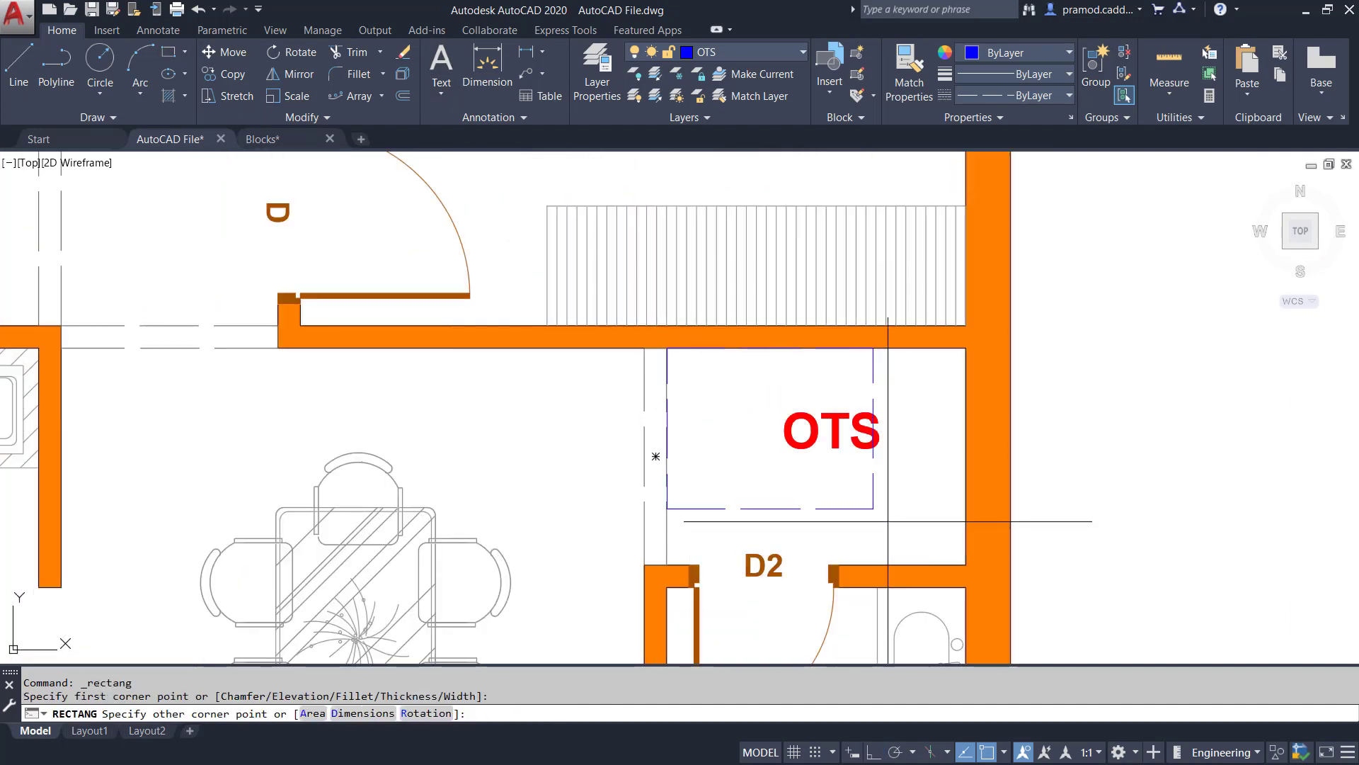
click(964, 563)
key(Escape)
Offset the rectangle in the OTS beside the dining area inward by 6" and erase the outer original
text(o)
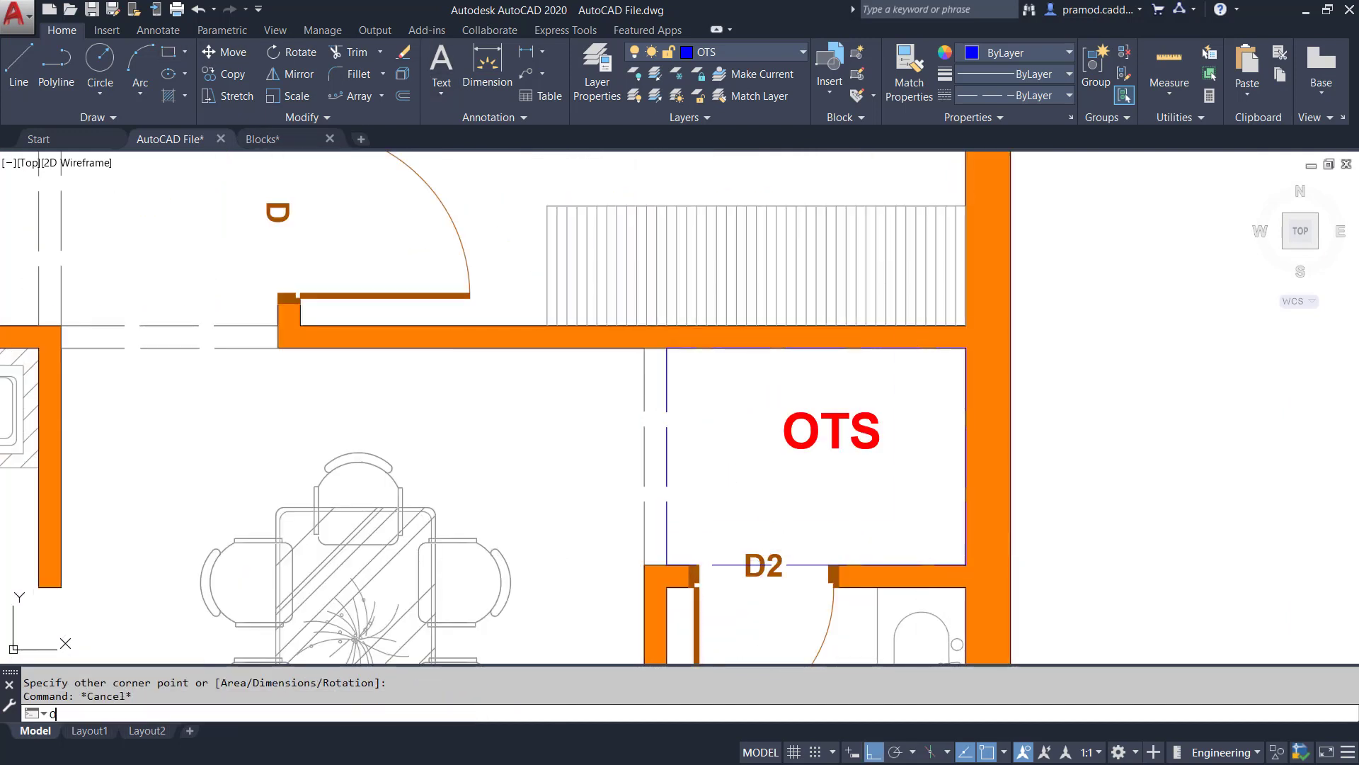
key(Return)
text(6)
key(Return)
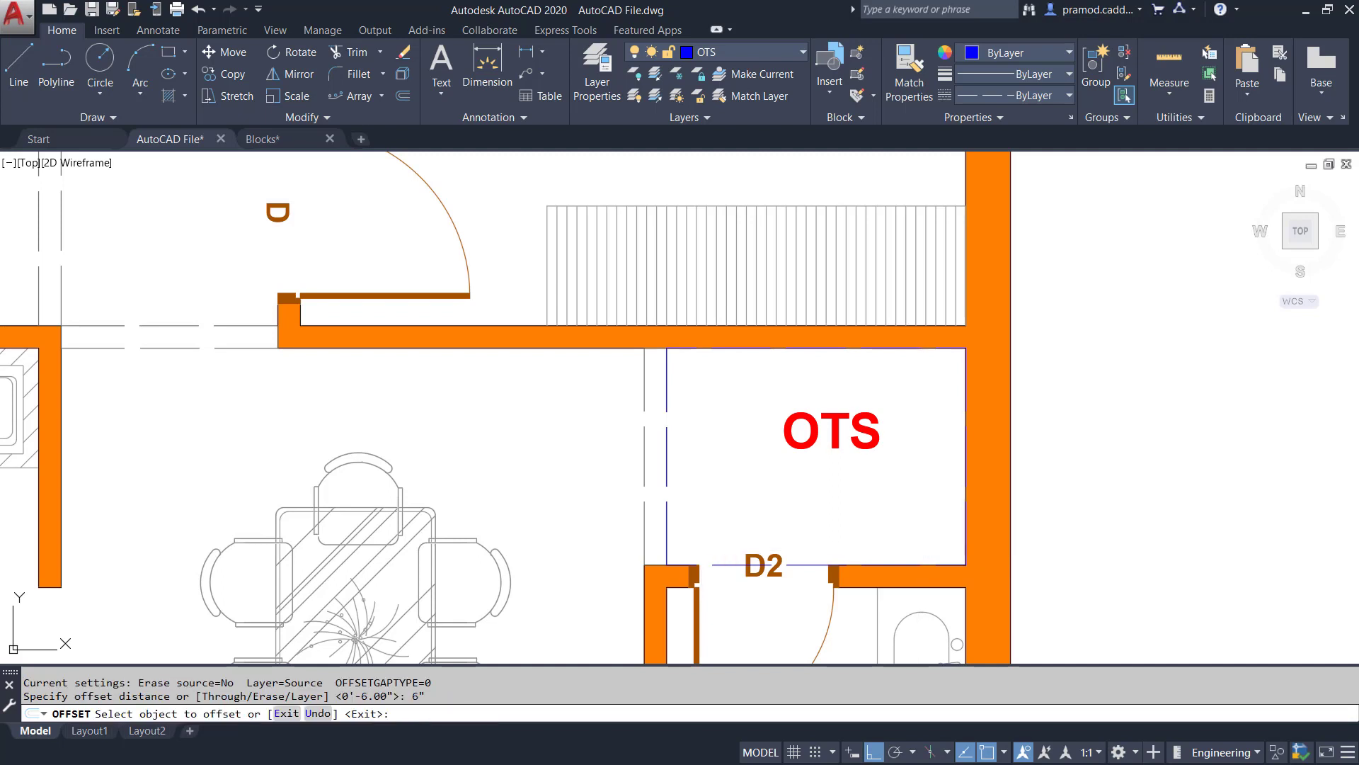
click(727, 564)
click(741, 495)
key(Escape)
key(Escape)
click(670, 445)
key(Delete)
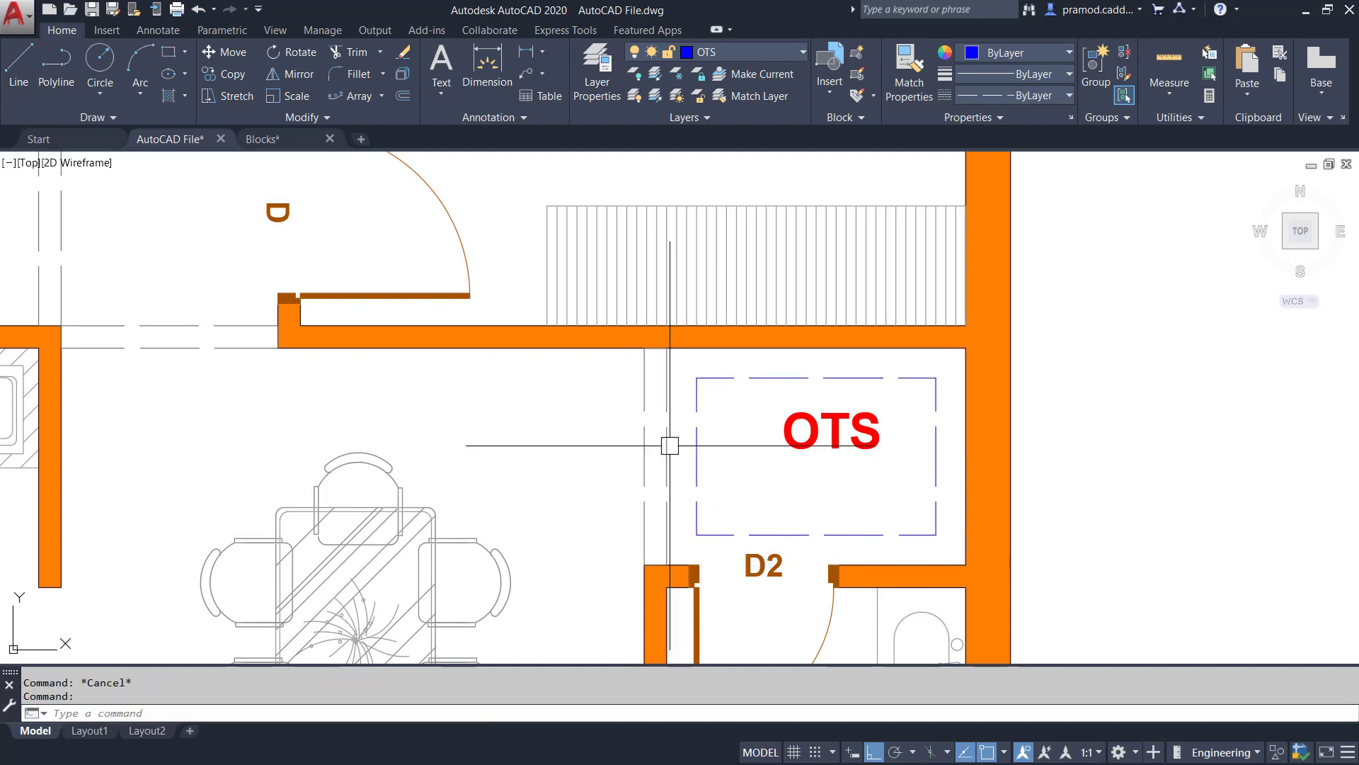
Draw two crossing diagonal lines between opposite corners of the dashed rectangle in the OTS above the kitchen
scroll(708, 446, down, 5)
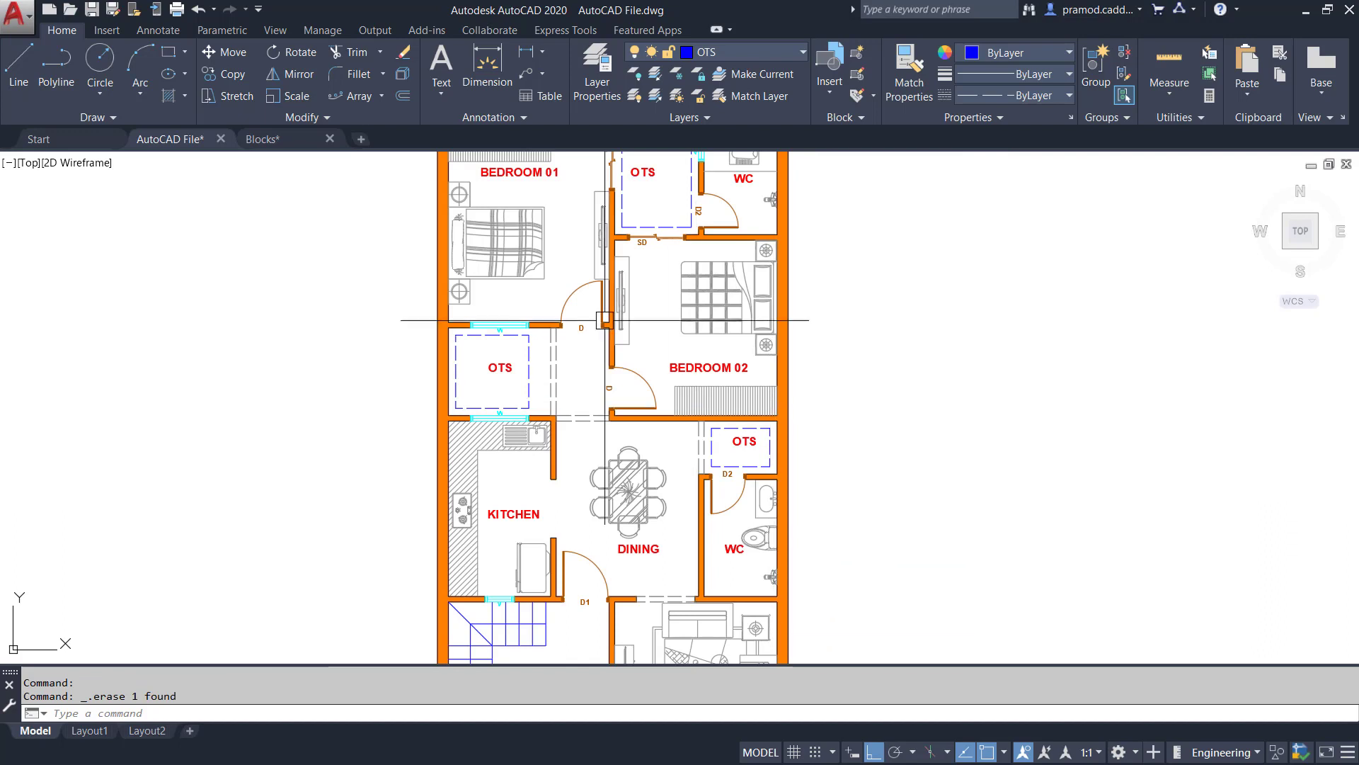
click(19, 68)
scroll(472, 334, up, 3)
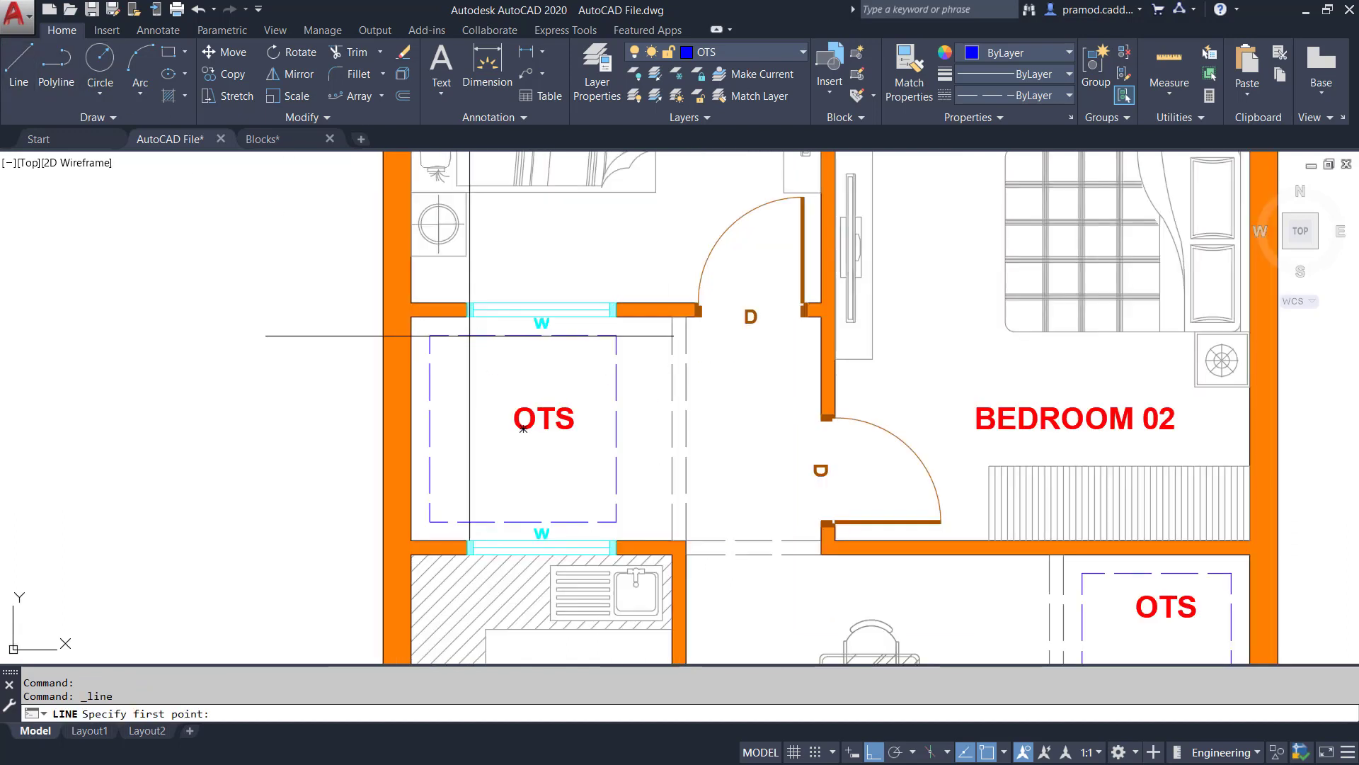
click(430, 335)
click(616, 521)
key(Return)
key(Return)
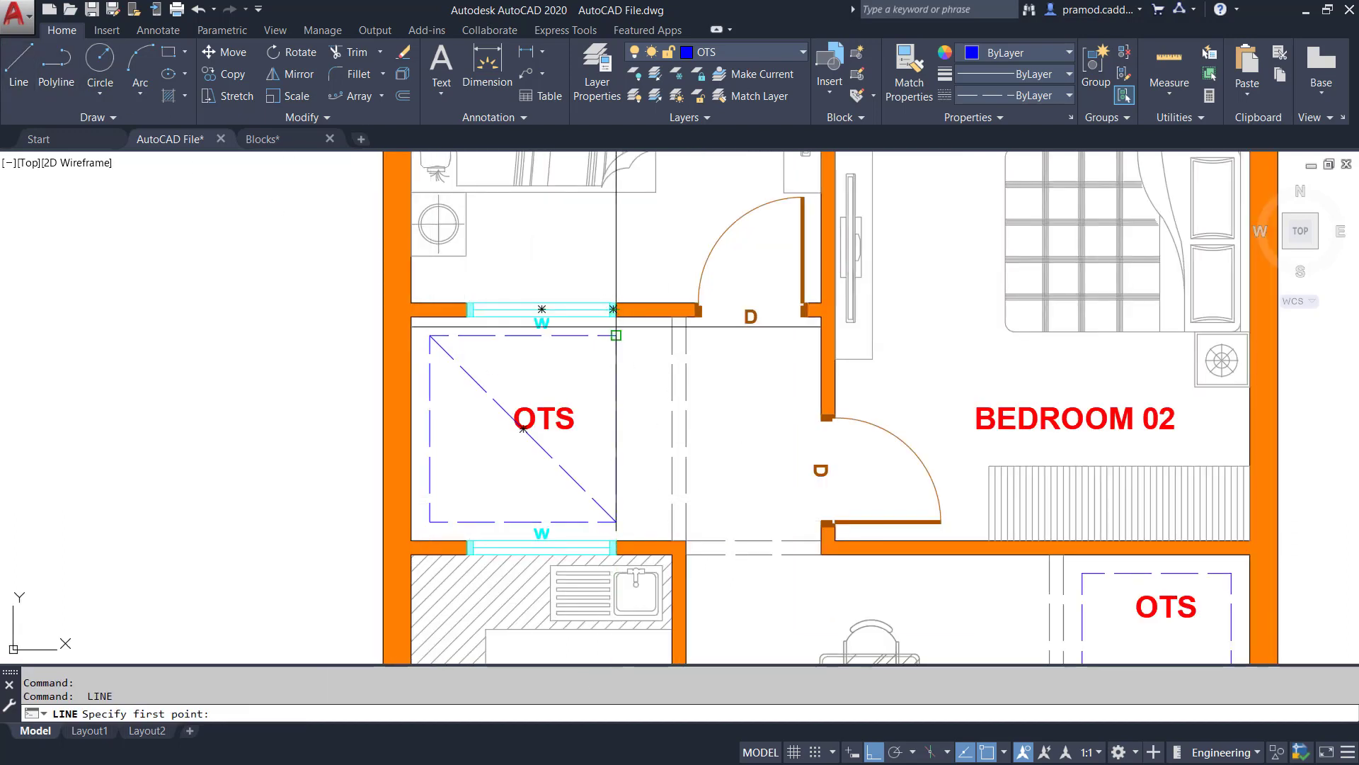
click(616, 332)
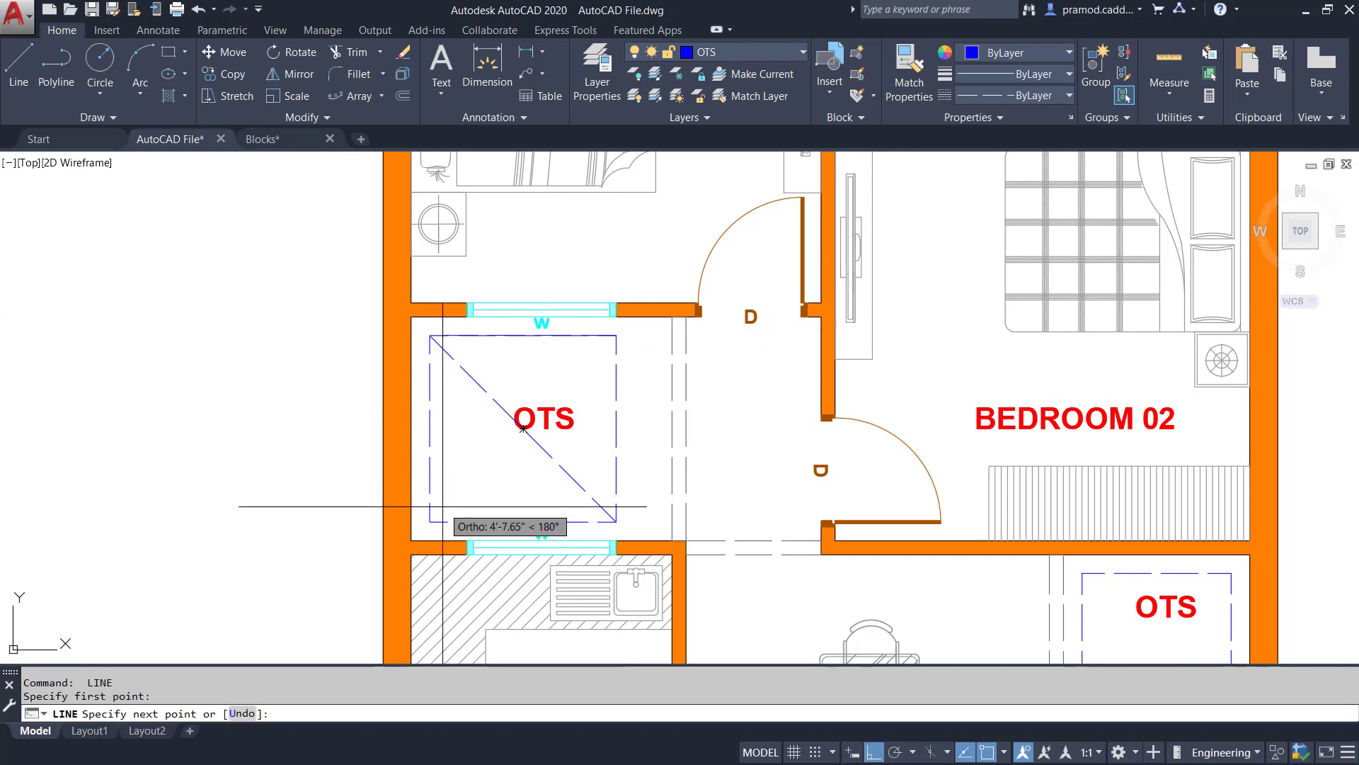
click(429, 522)
key(Escape)
Draw crossing diagonals in the dashed rectangles of the OTS beside Bedroom 01 and the OTS beside the dining area
scroll(535, 476, down, 2)
middle_drag(700, 272, 637, 485)
scroll(672, 333, up, 2)
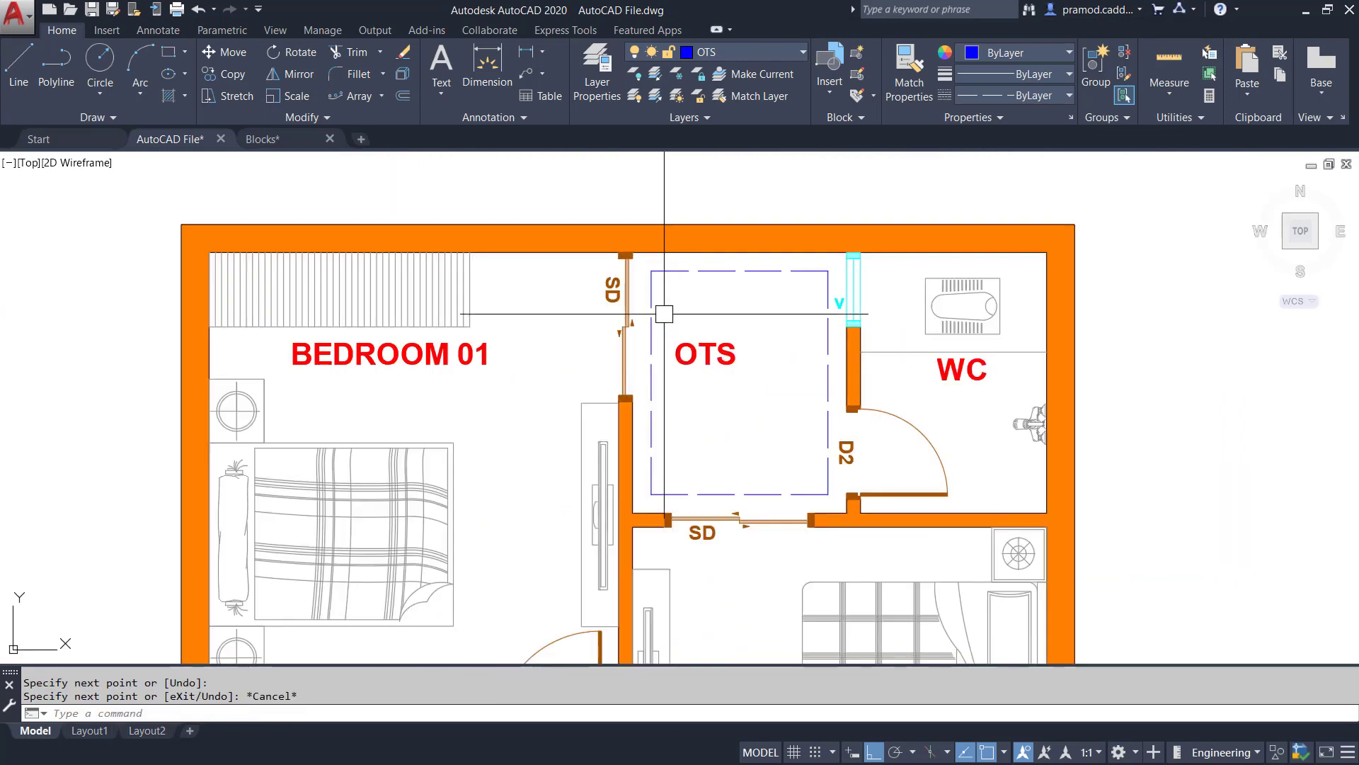
key(Return)
click(651, 271)
middle_drag(719, 492, 749, 452)
middle_drag(748, 453, 806, 220)
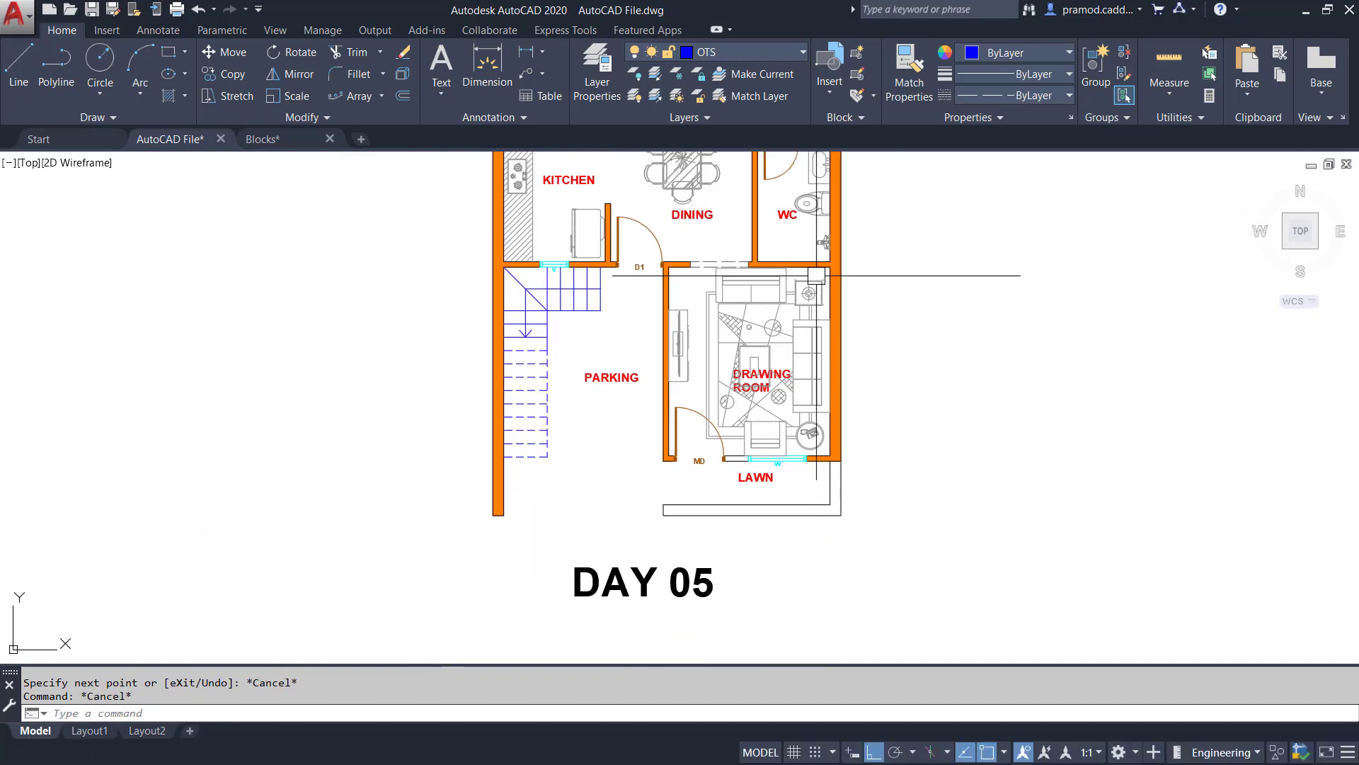
Examine the Day 05 plan from the parking and lawn up to the bedrooms, checking its room labels against Day 04
scroll(749, 489, up, 2)
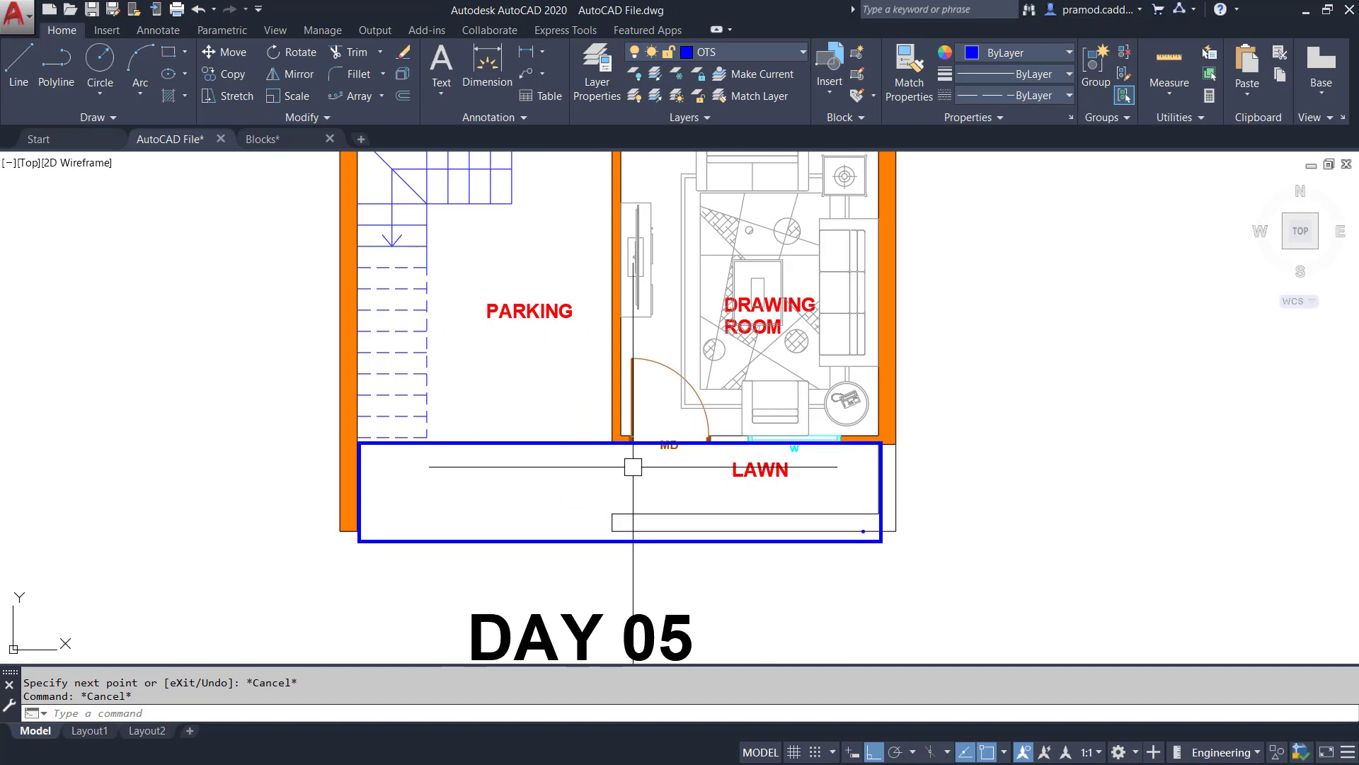
scroll(633, 467, down, 4)
middle_drag(716, 376, 680, 478)
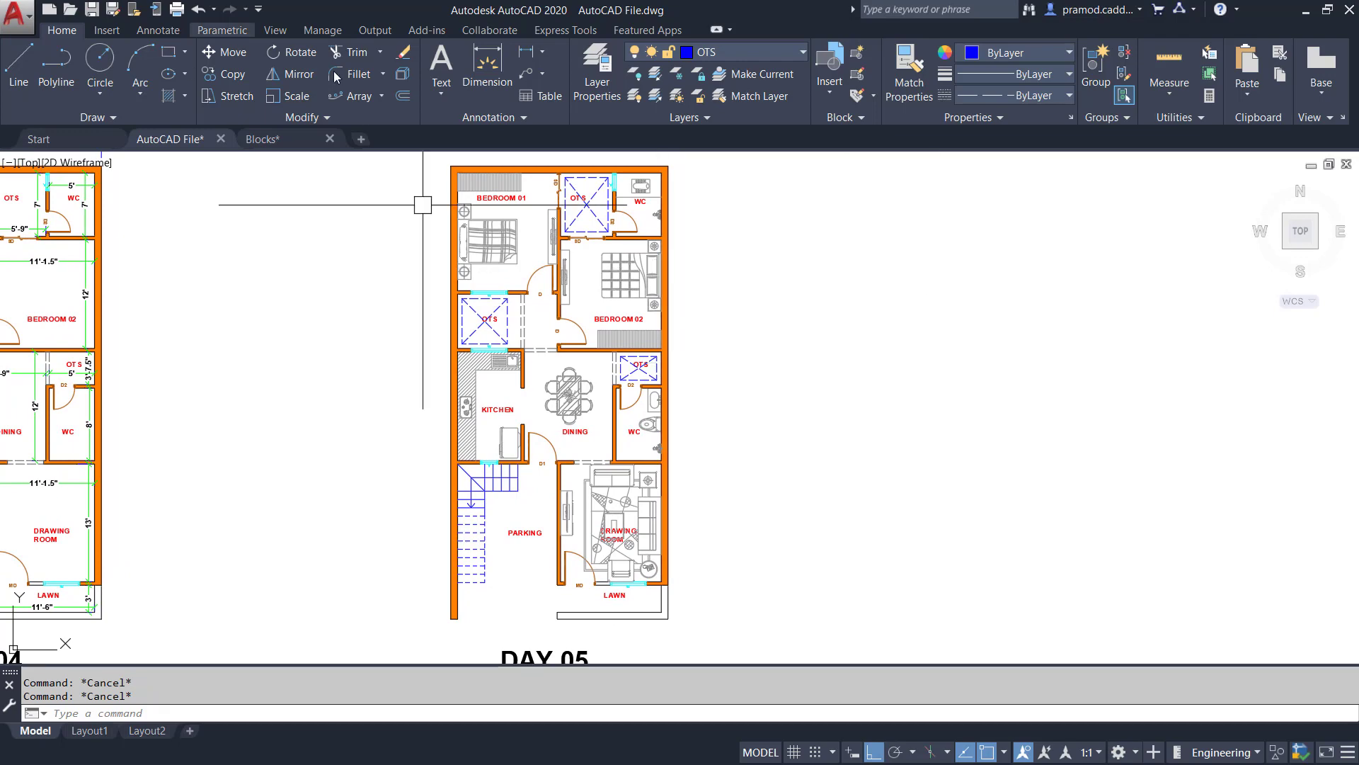
scroll(505, 287, up, 6)
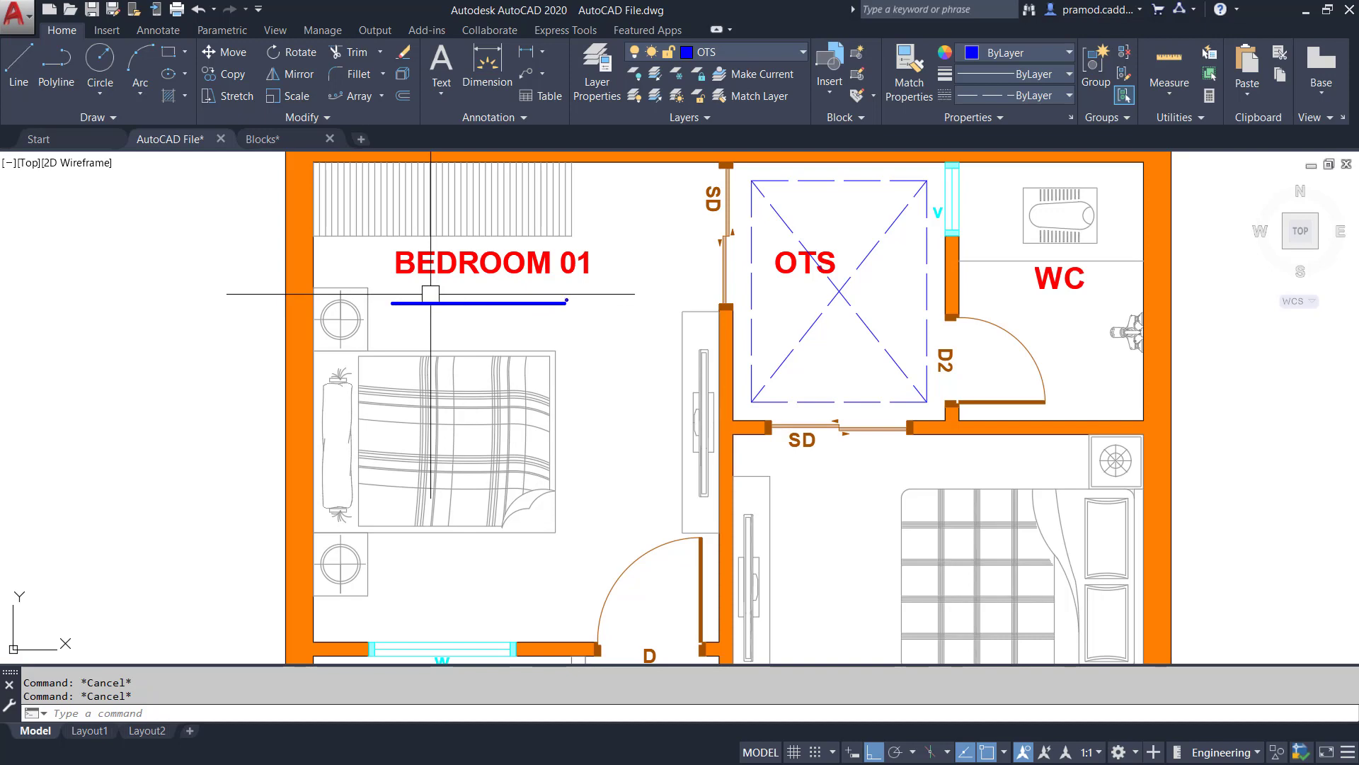
scroll(431, 294, down, 10)
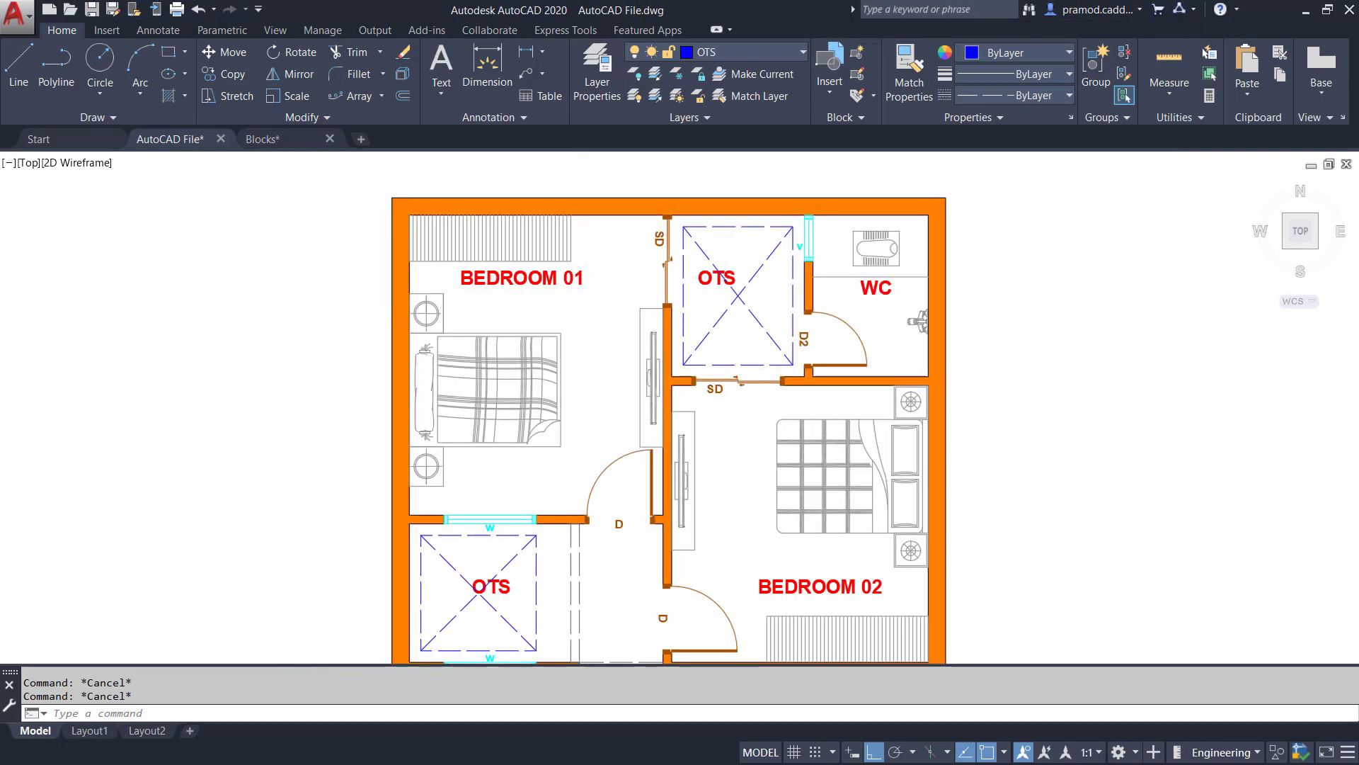
scroll(795, 309, up, 8)
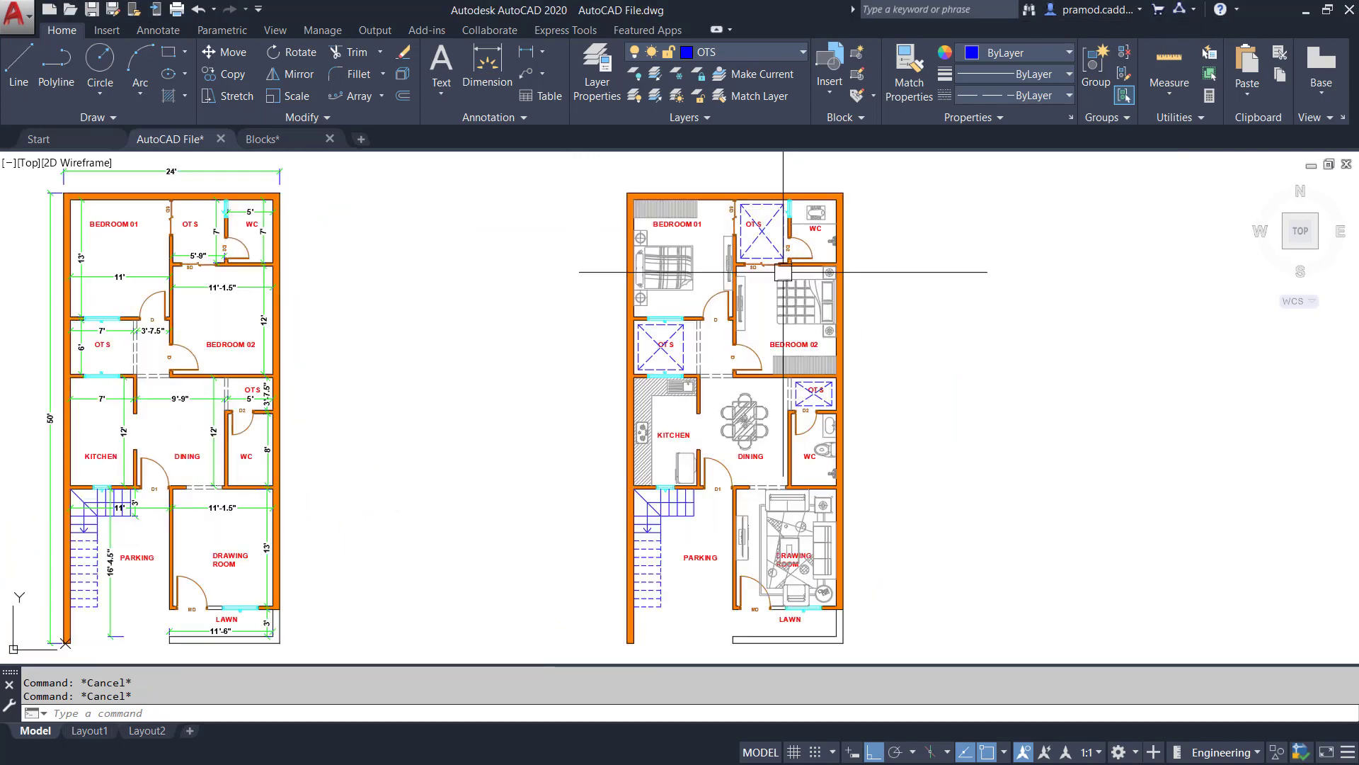
middle_drag(662, 241, 659, 238)
scroll(658, 294, up, 3)
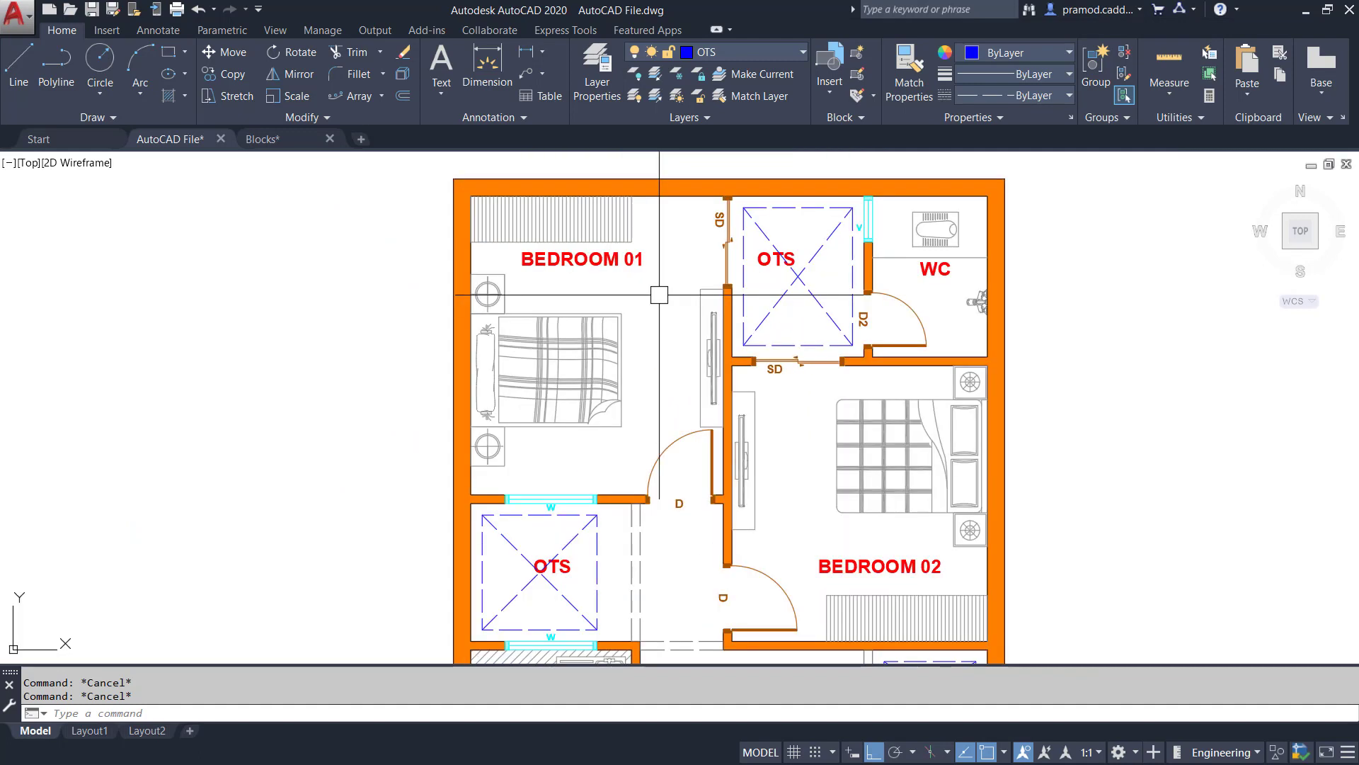
Select the BEDROOM 01 label in the Day 05 plan and extend the selection to all similar text
click(606, 266)
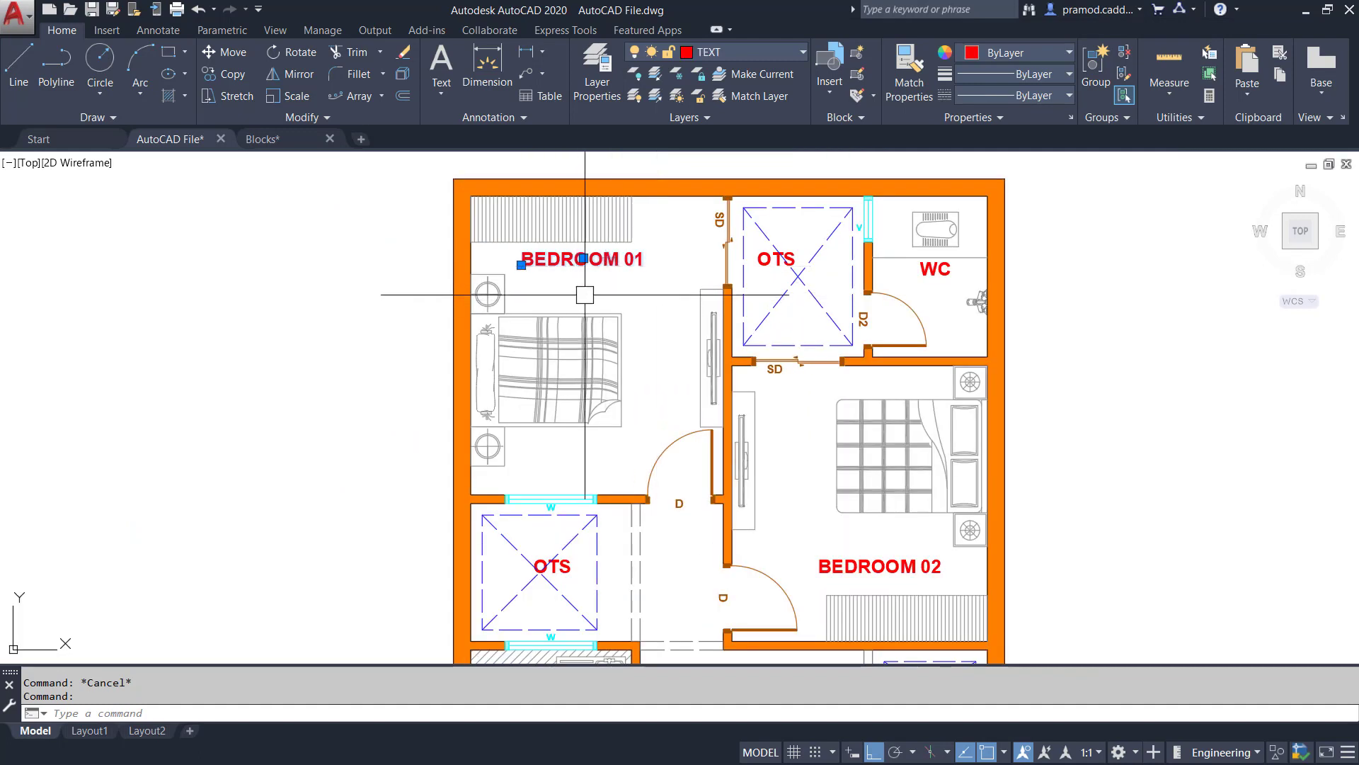
right_click(620, 266)
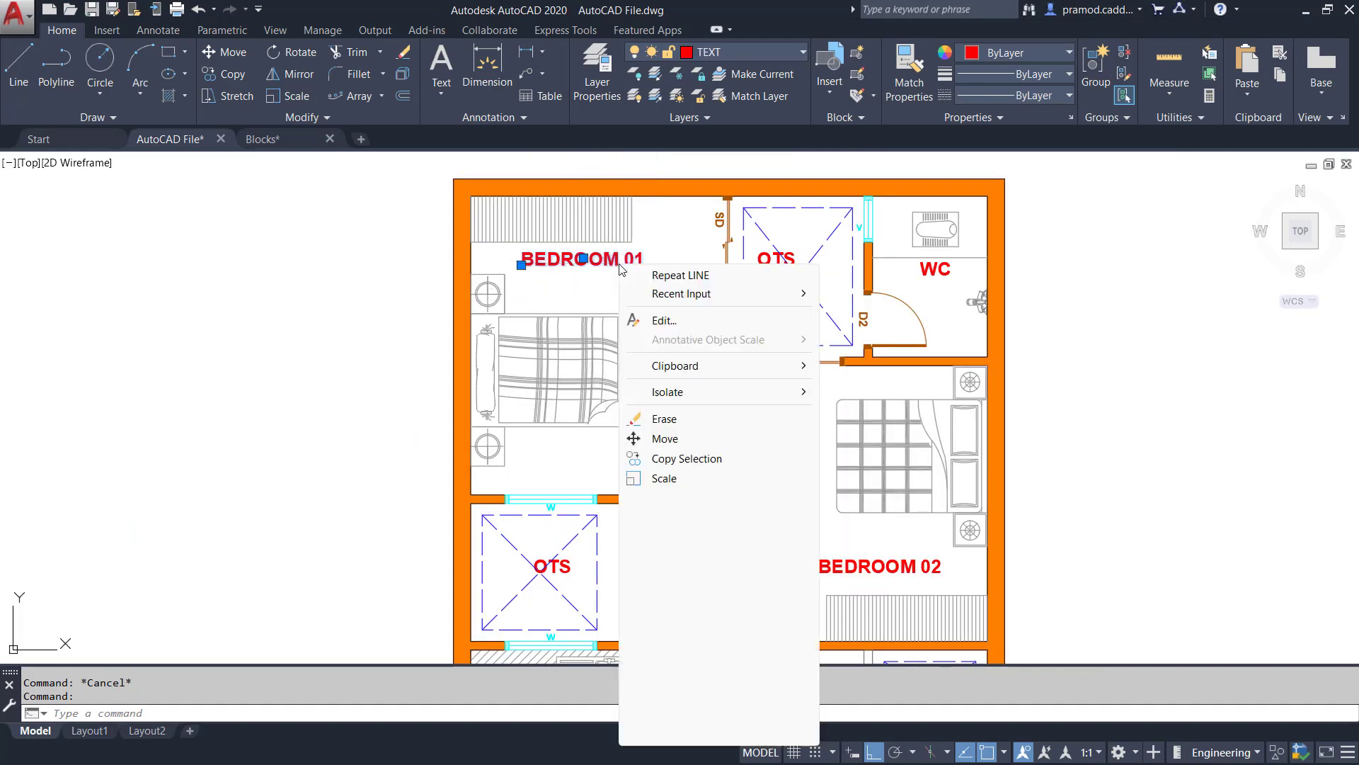
click(676, 590)
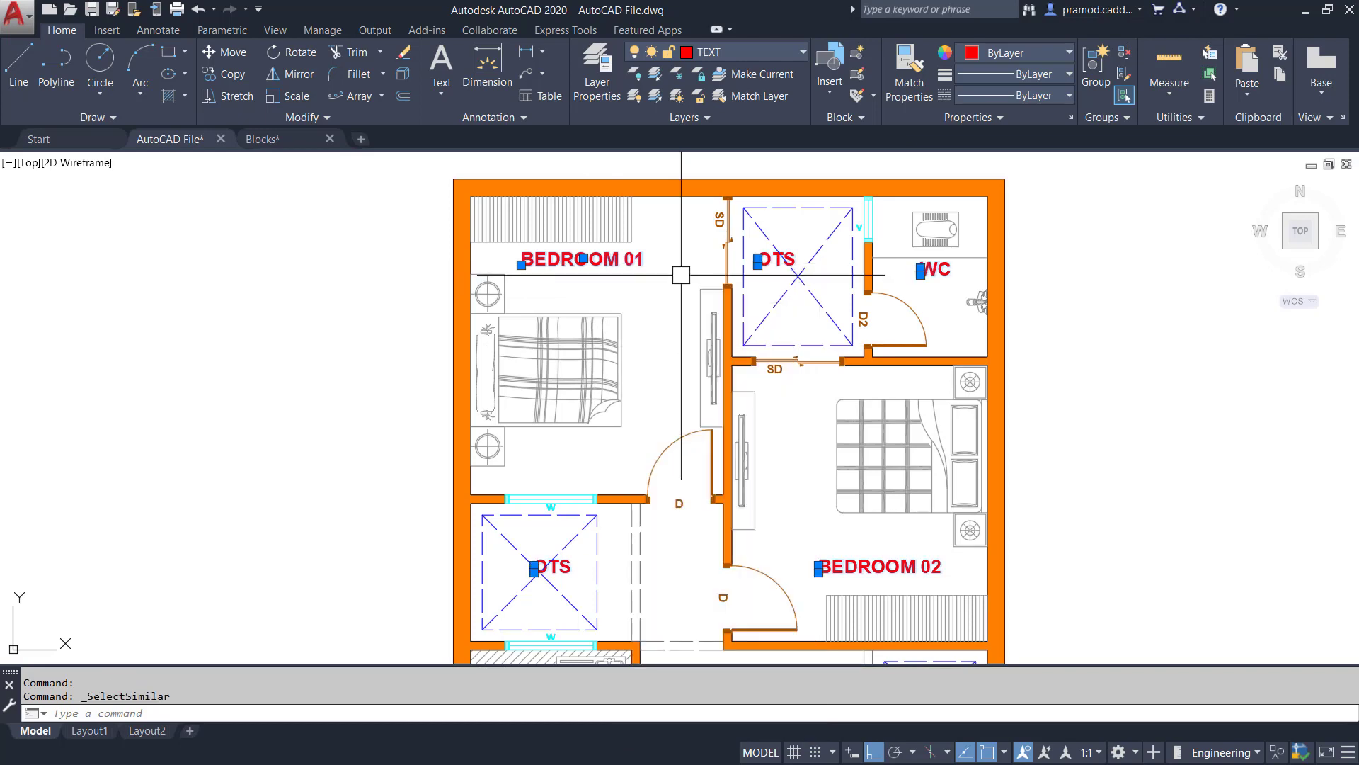
scroll(683, 273, down, 5)
mouse_move(670, 282)
middle_down()
mouse_move(1037, 275)
mouse_move(616, 294)
middle_up()
scroll(629, 291, down, 4)
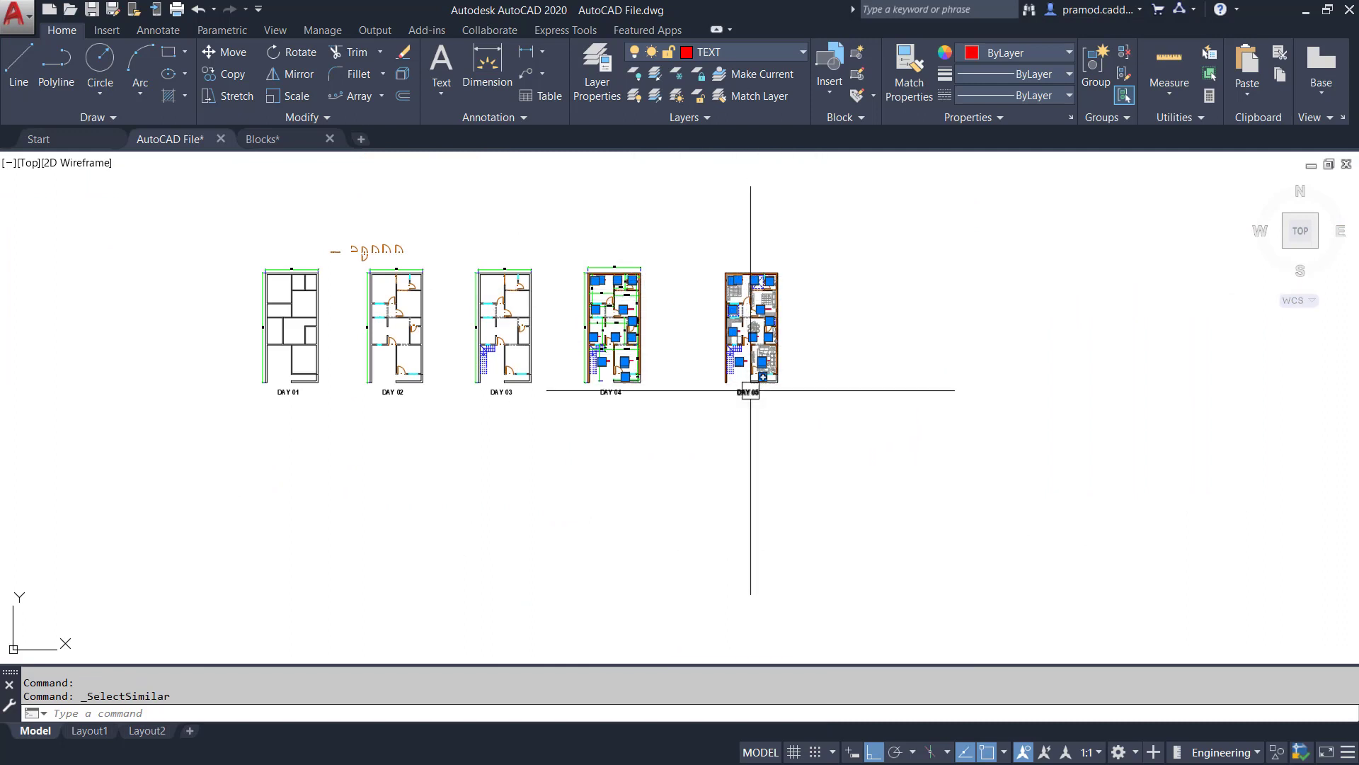
Remove the Day 01 to Day 04 plans from the text selection, inspect the Day 05 labels and clear the selection
click(222, 206)
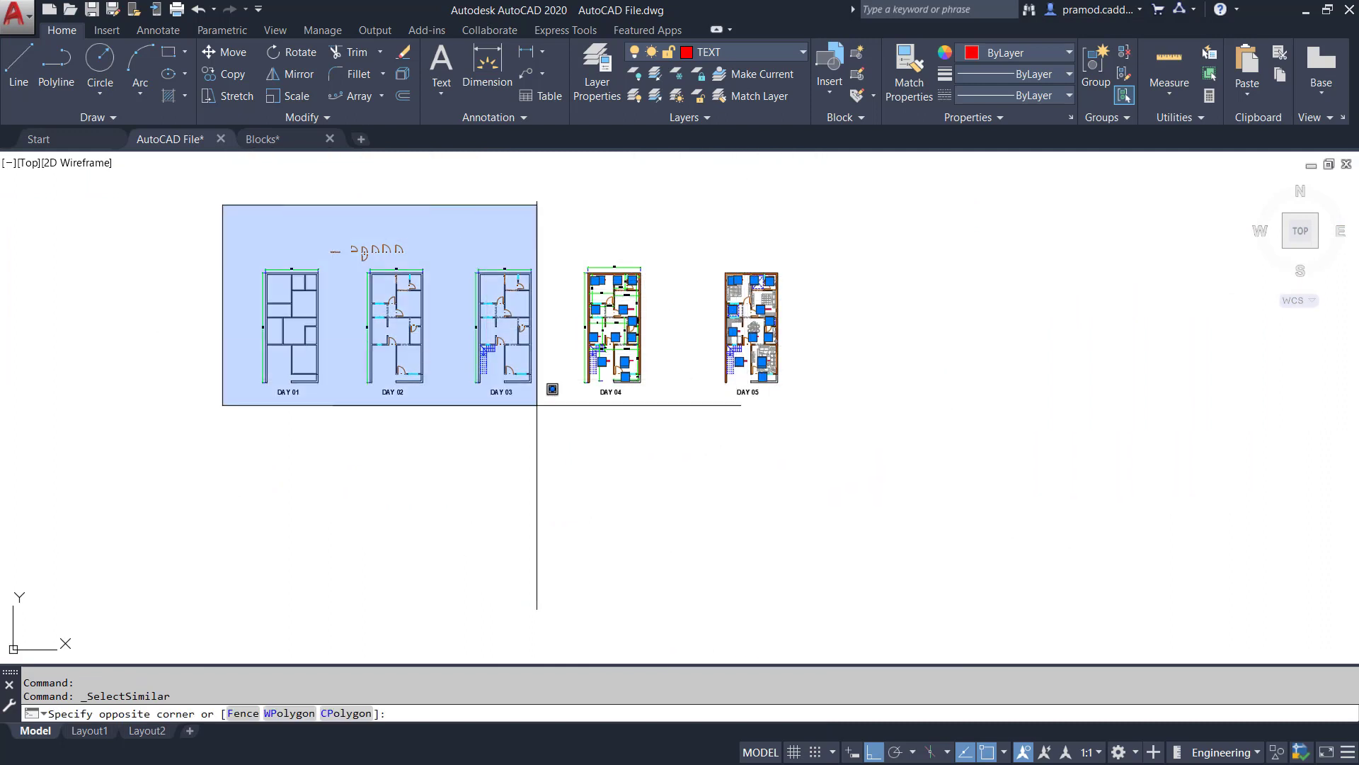
shift+click(678, 492)
scroll(756, 266, up, 6)
scroll(705, 405, up, 2)
middle_drag(698, 408, 840, 215)
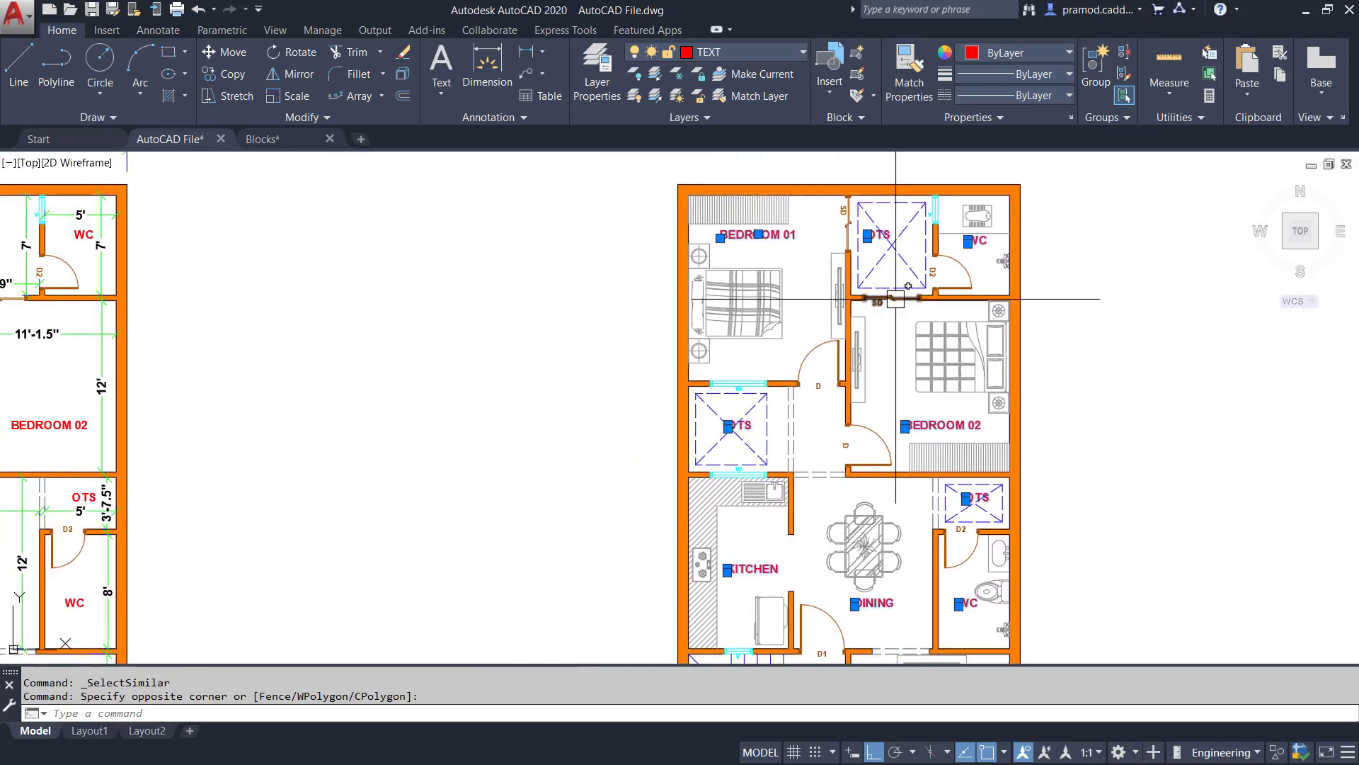
scroll(906, 318, down, 2)
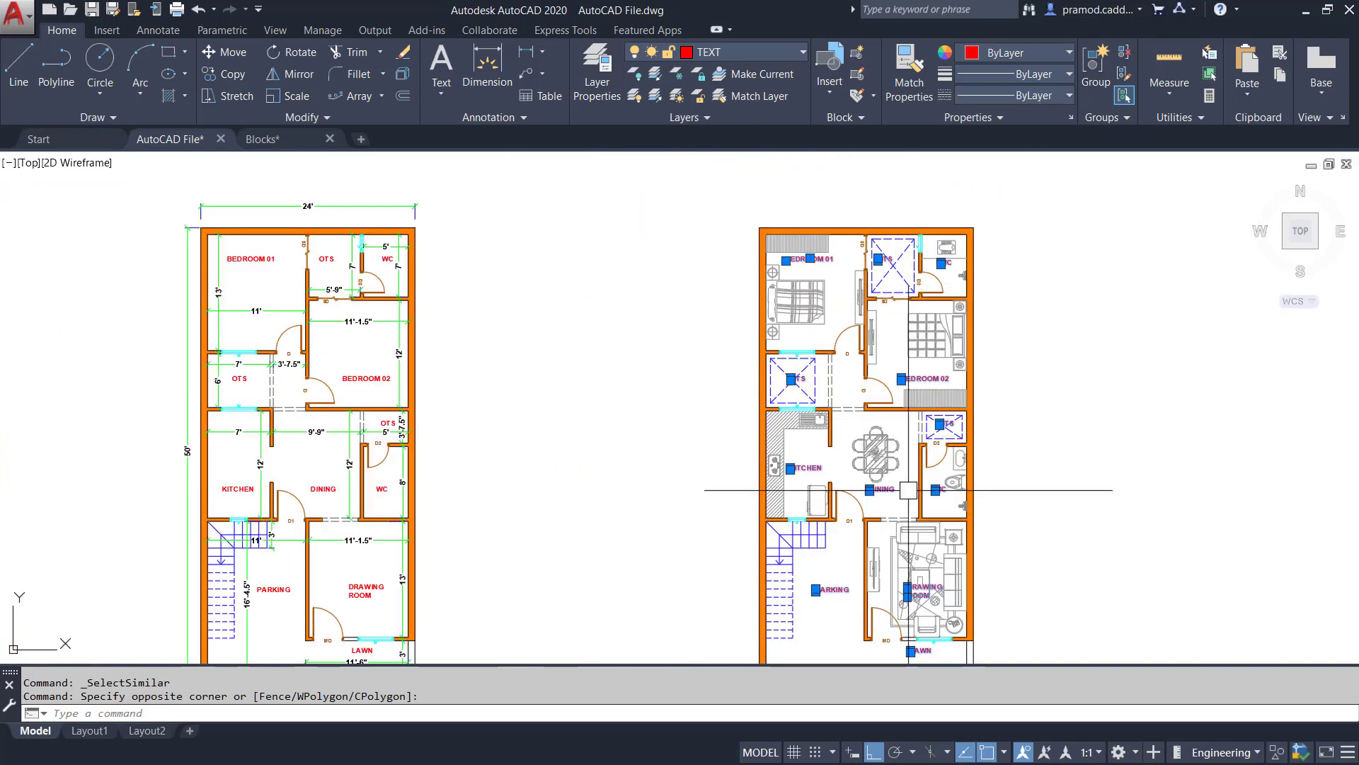
key(Escape)
key(Escape)
Start the FILTER command and add a Layer = TEXT criterion to the object selection filter list
scroll(801, 425, down, 3)
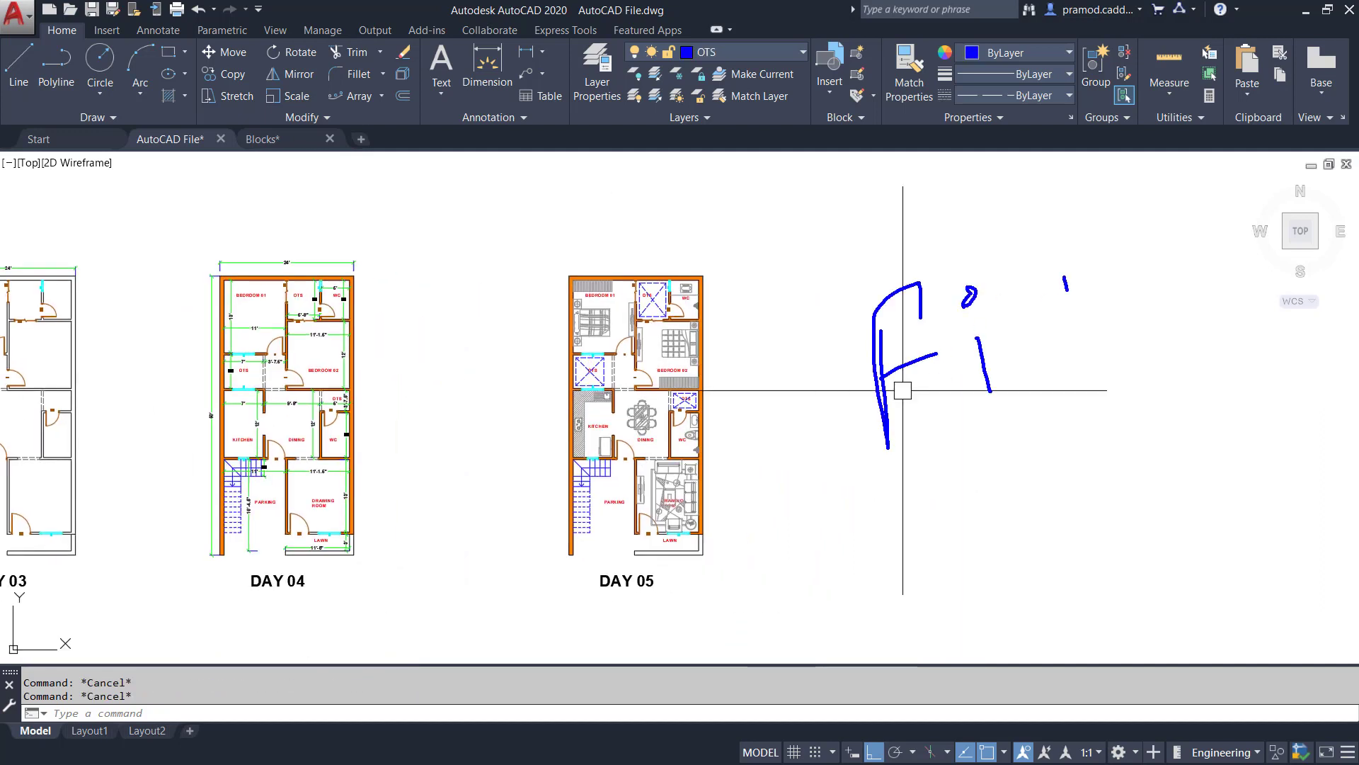
key(Escape)
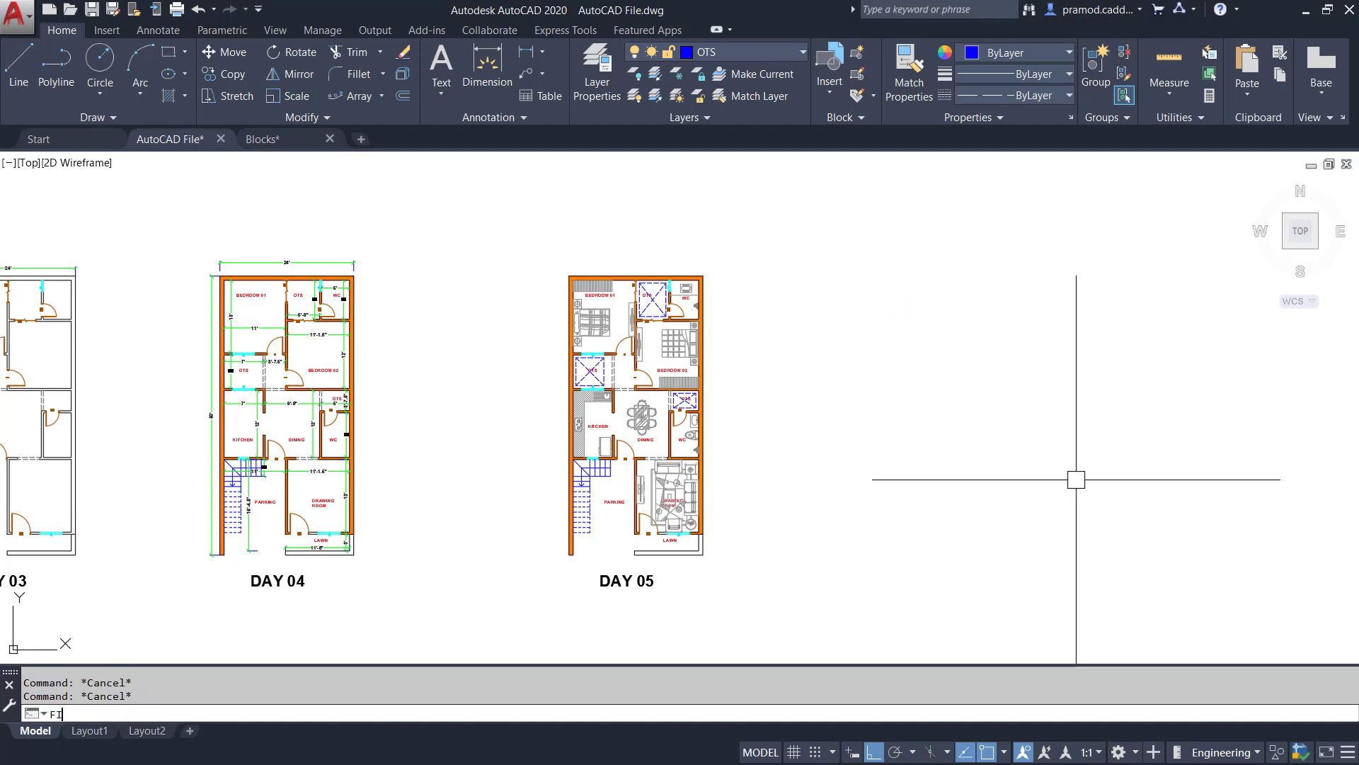
key(Return)
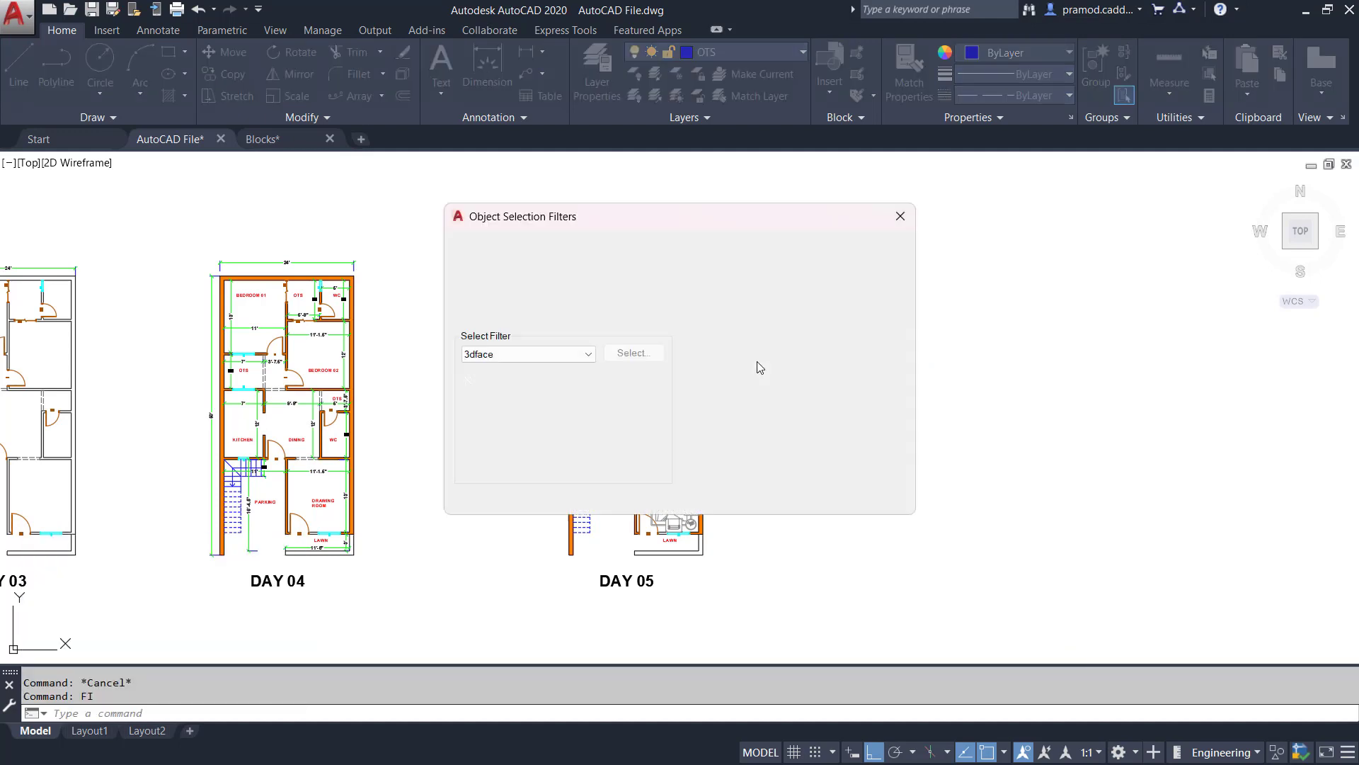
click(507, 354)
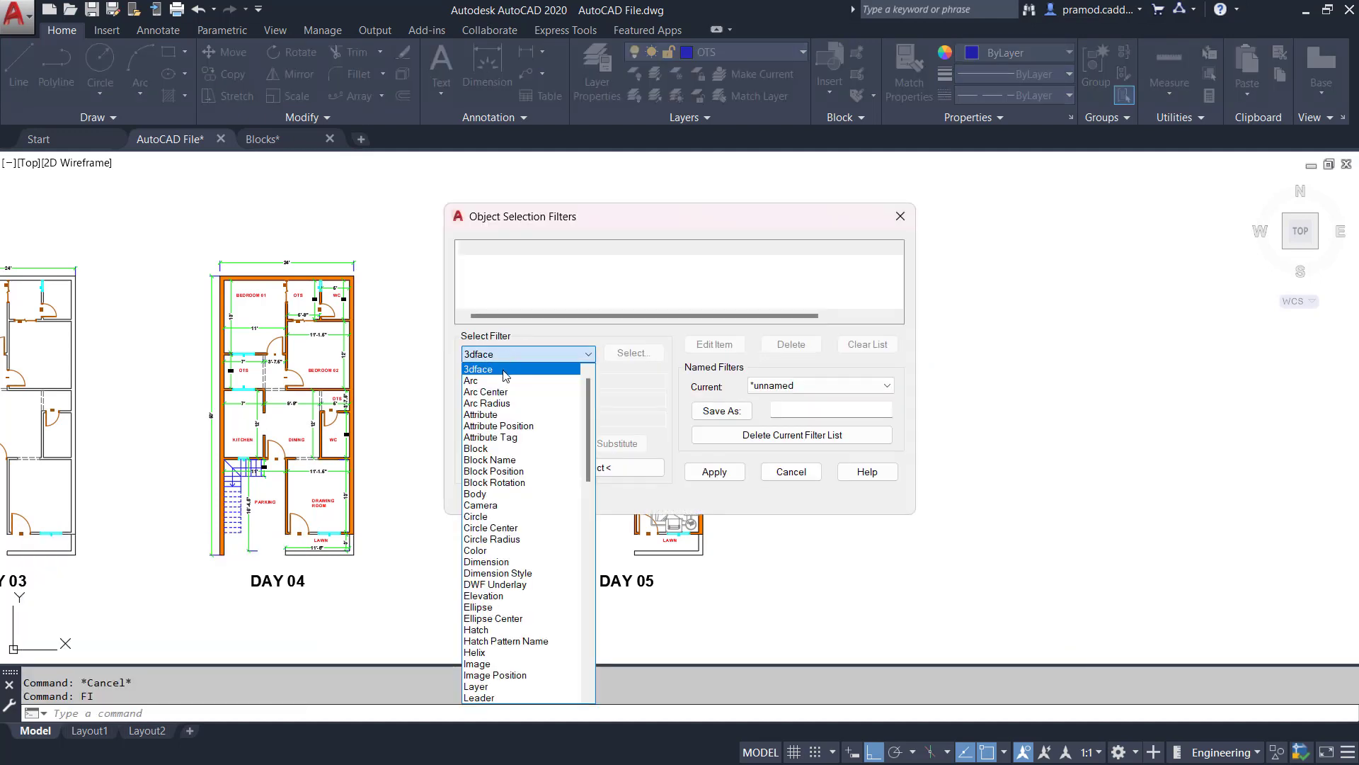
scroll(495, 590, down, 2)
click(496, 620)
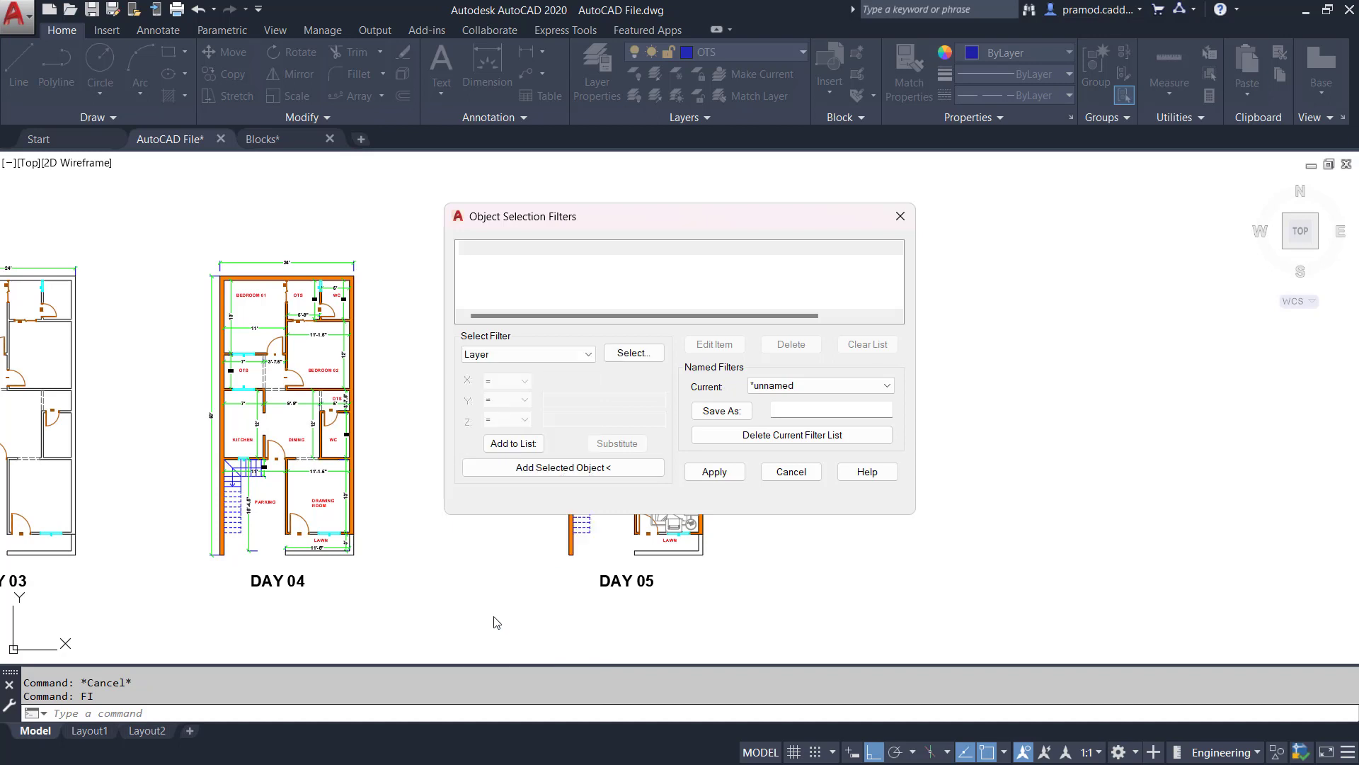
click(620, 365)
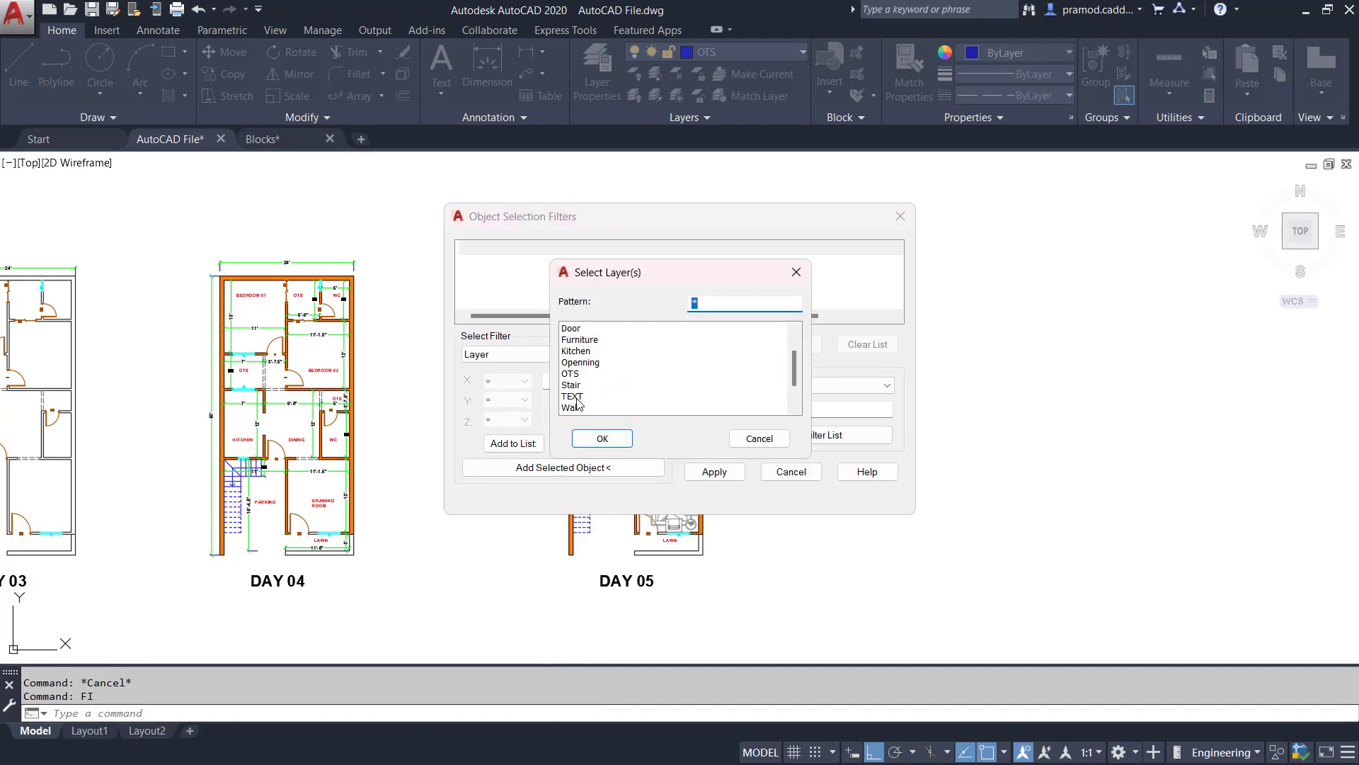
click(598, 438)
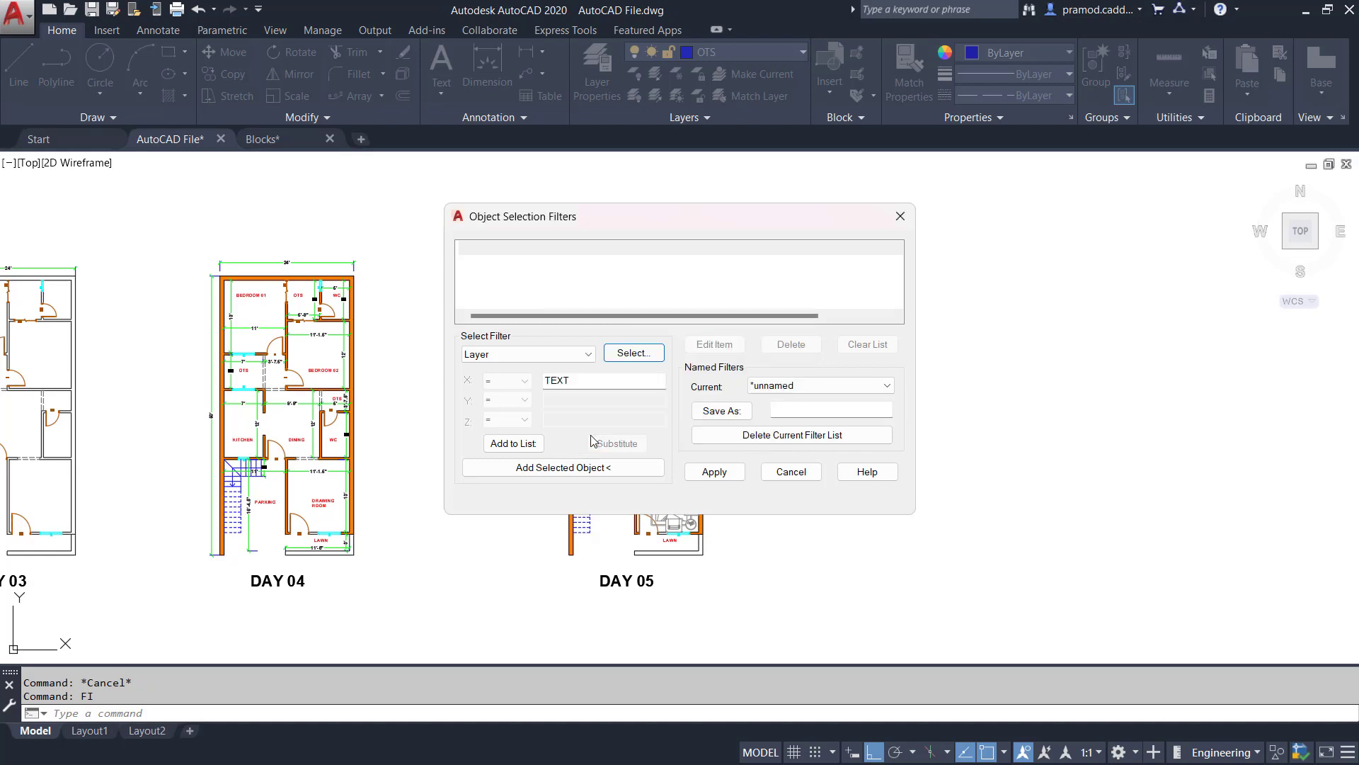
click(513, 444)
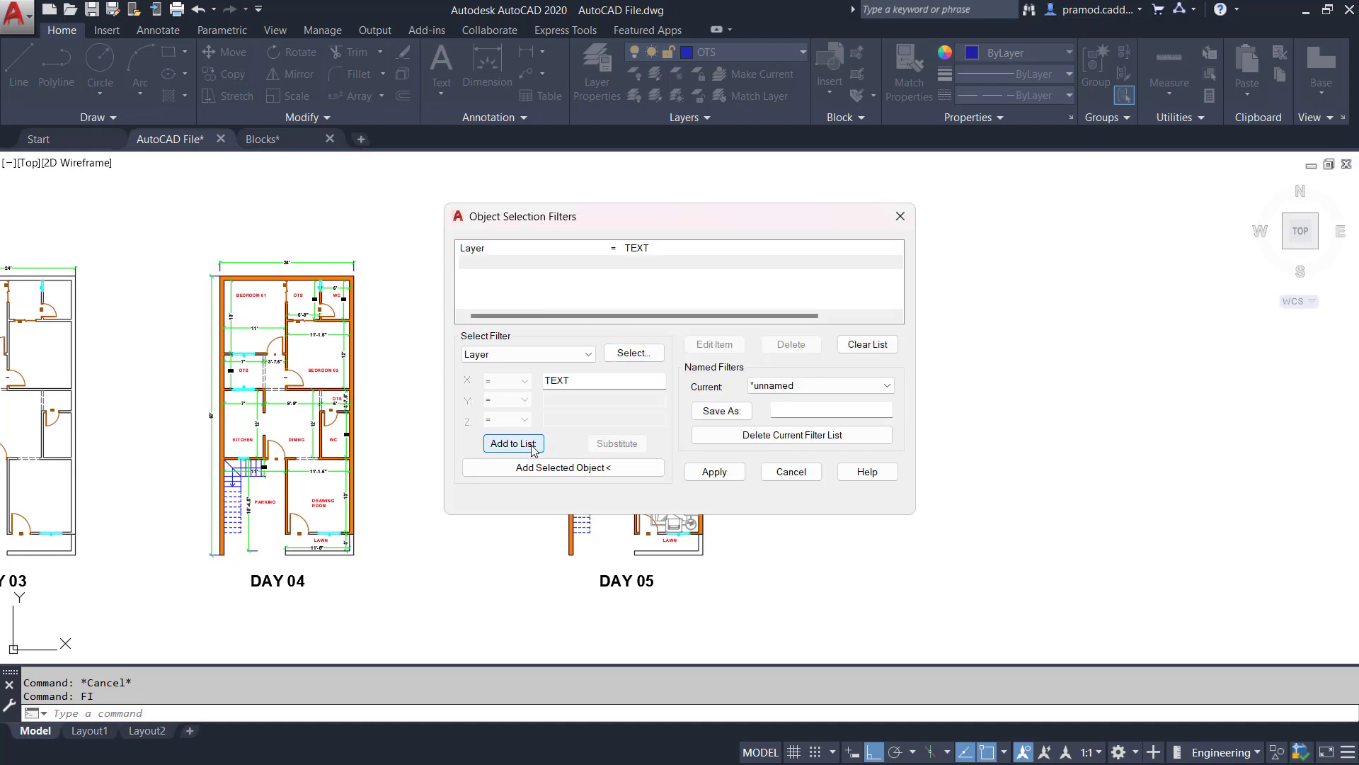
Apply the Layer = TEXT filter to the whole Day 05 plan so that only its room labels are selected
click(714, 472)
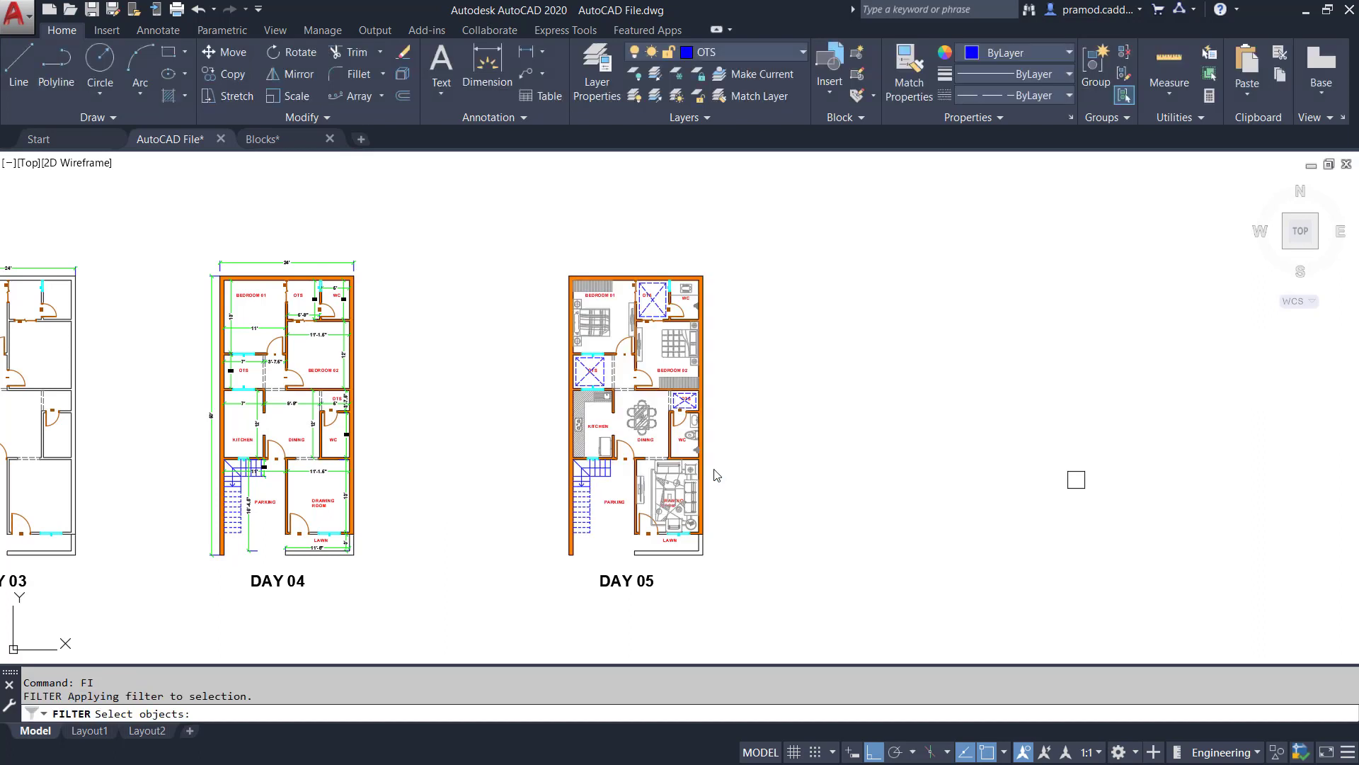
click(524, 238)
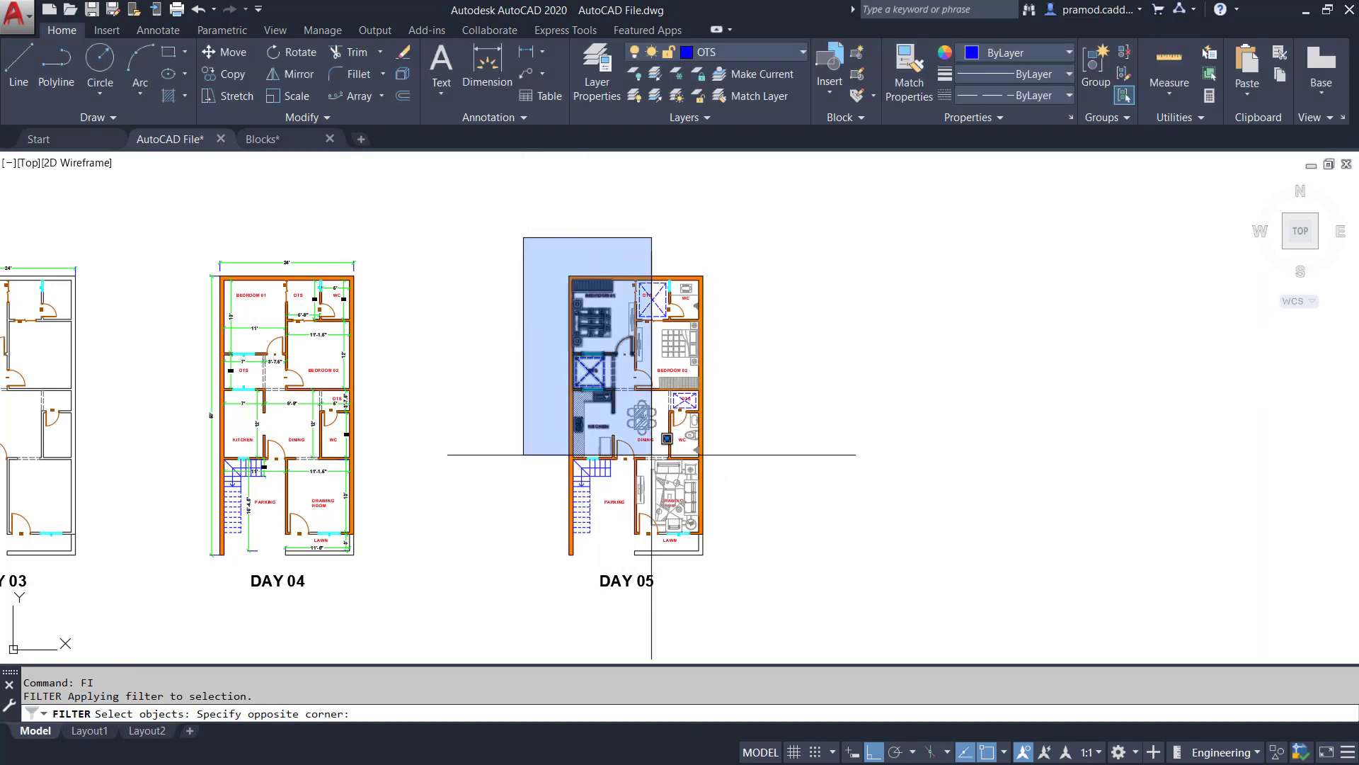
click(766, 604)
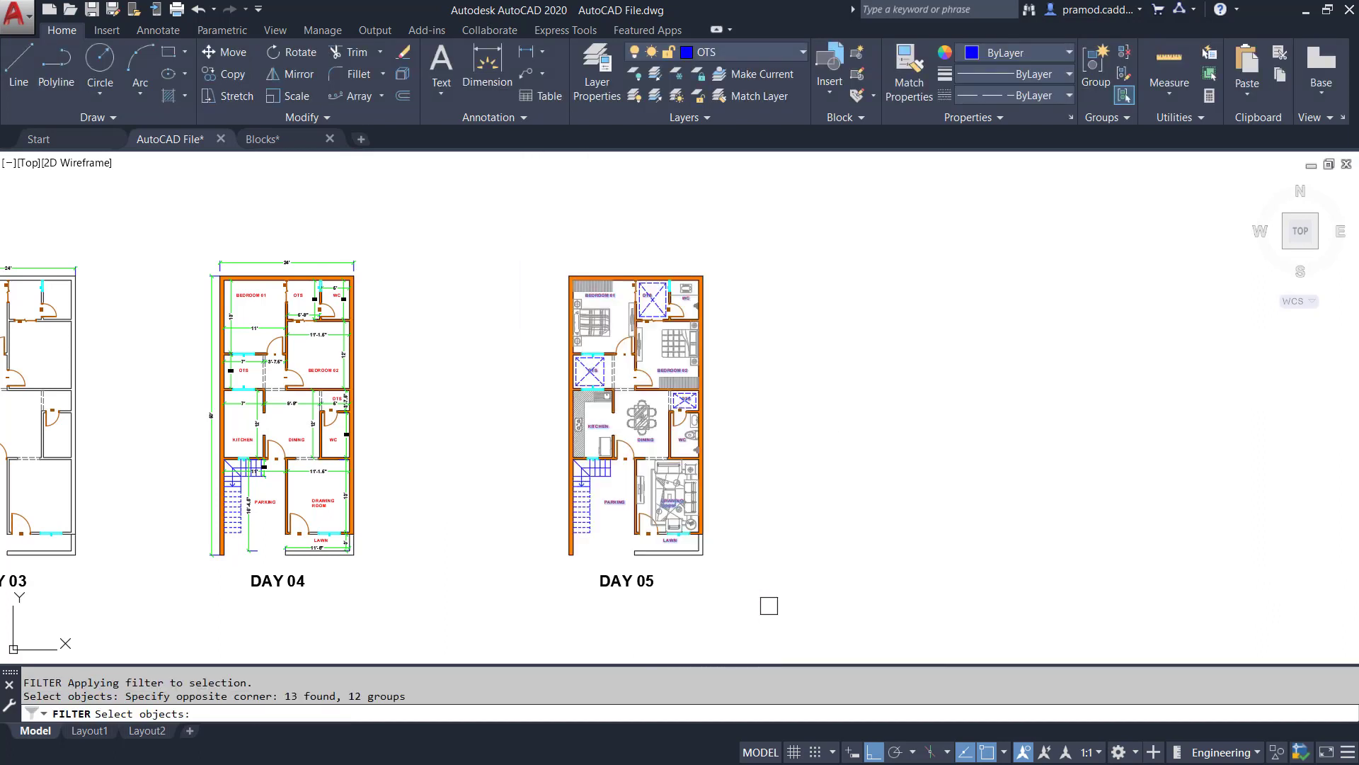
key(Return)
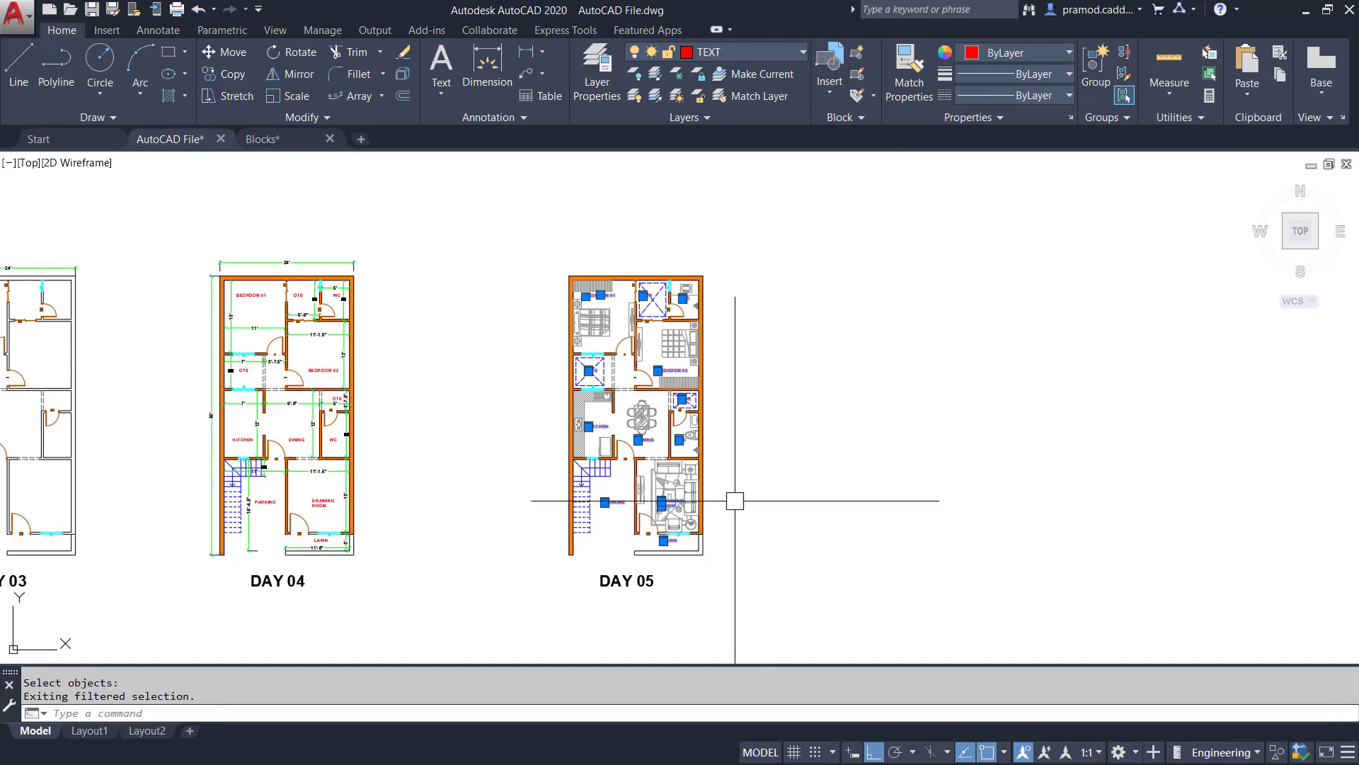
Copy the selected Day 05 room labels 1' straight down from a base point on the BEDROOM 01 label
scroll(621, 318, up, 4)
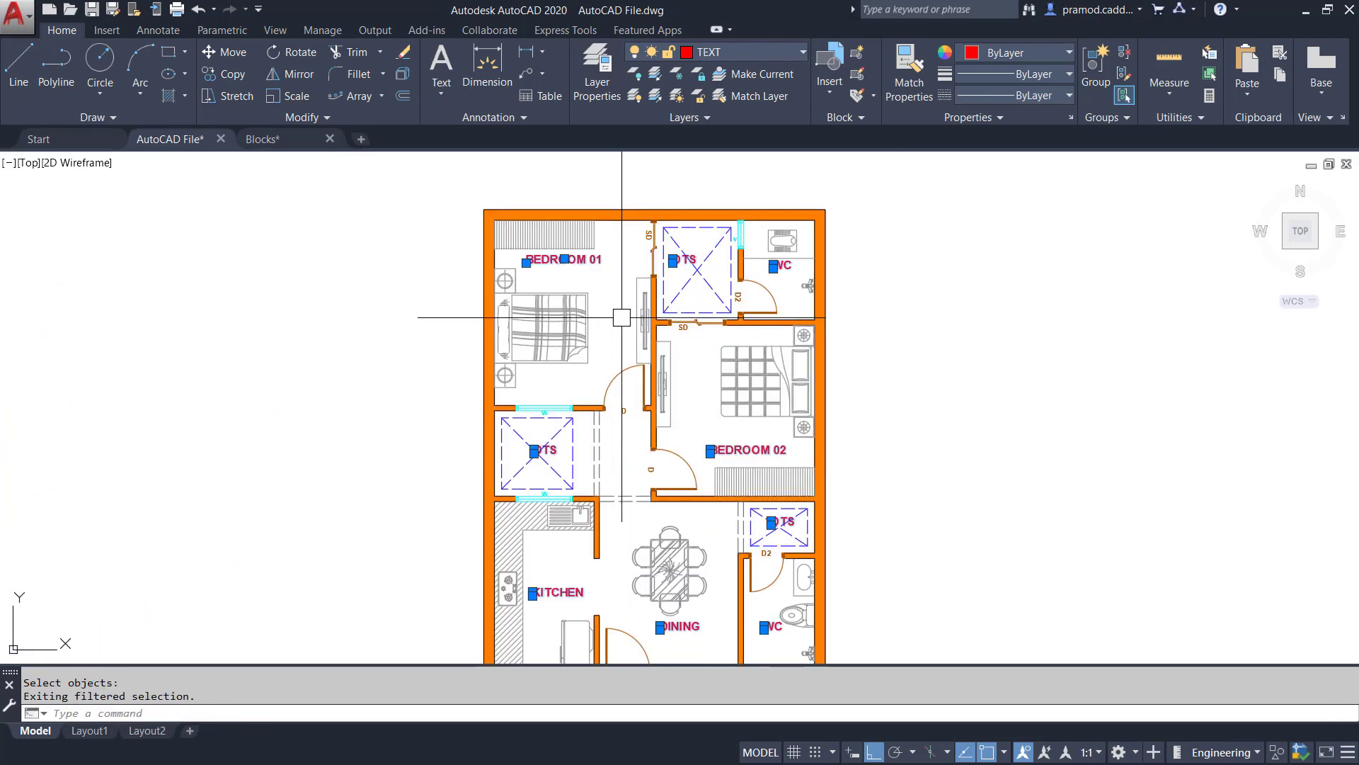
scroll(754, 465, up, 2)
mouse_move(754, 464)
middle_down()
mouse_move(755, 235)
mouse_move(737, 461)
middle_up()
scroll(755, 236, down, 2)
scroll(576, 276, up, 3)
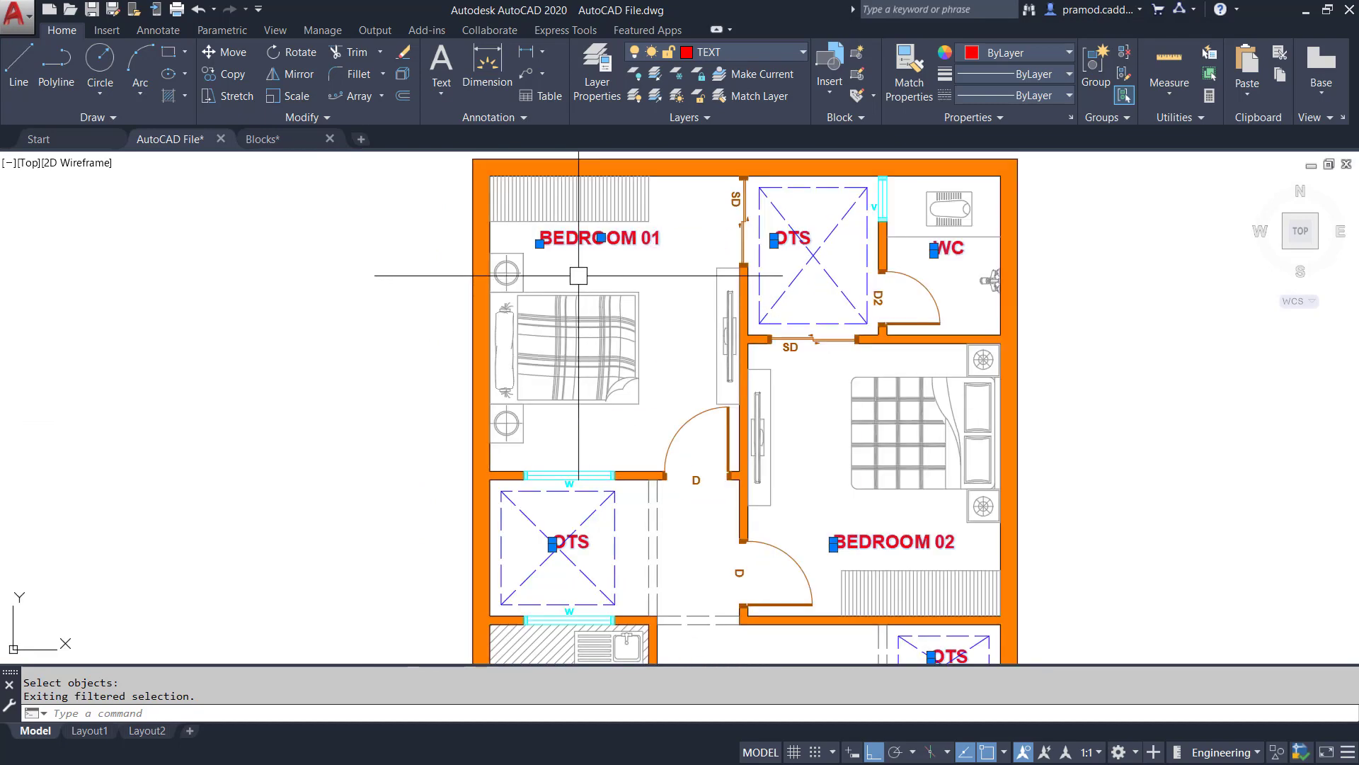
click(231, 78)
scroll(551, 254, up, 2)
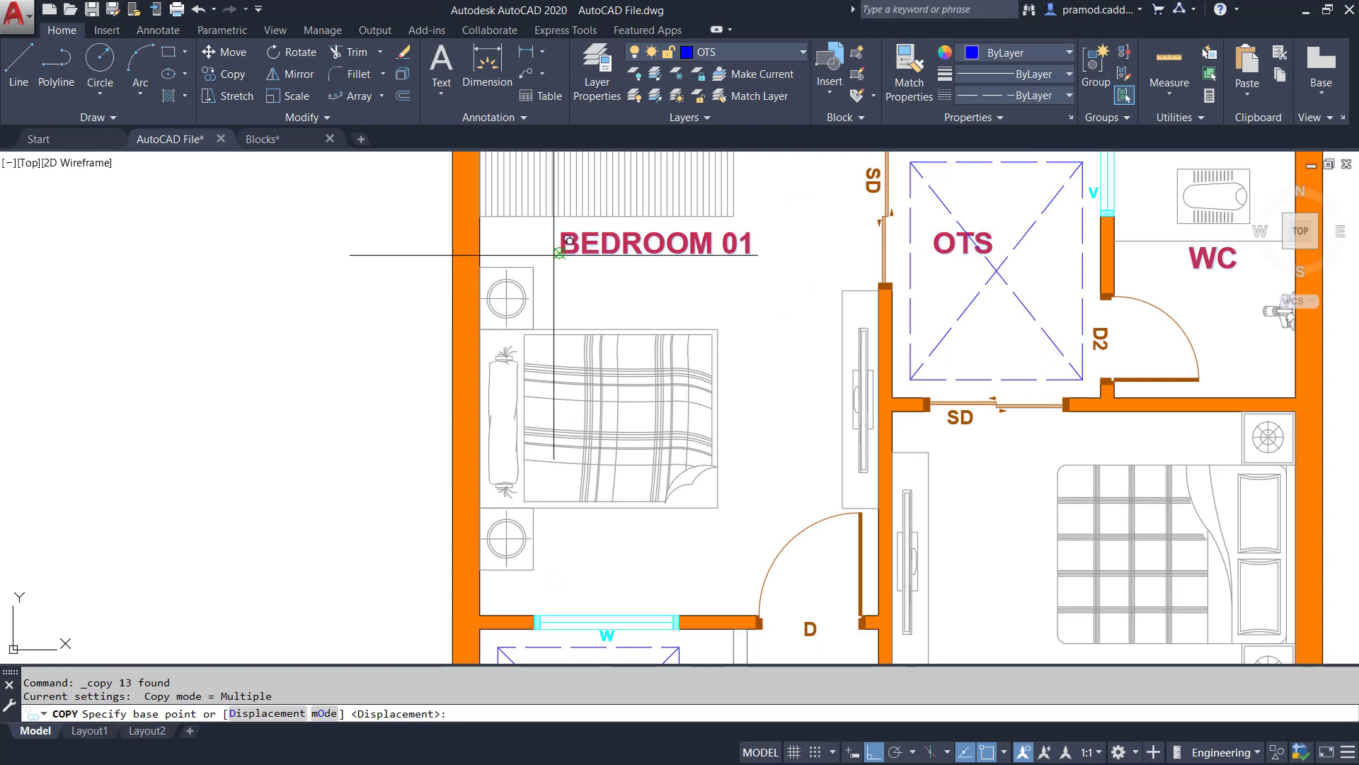
click(558, 254)
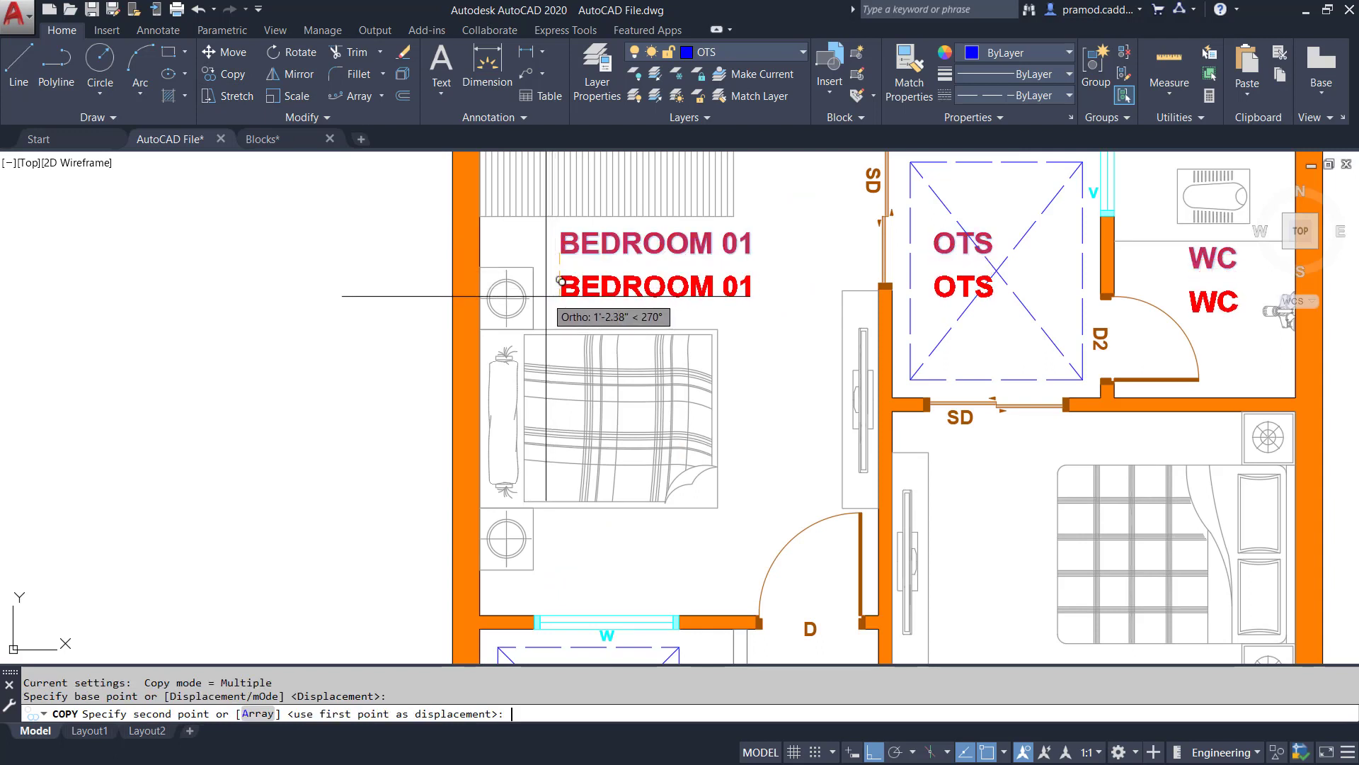
text(1)
key(Return)
key(Escape)
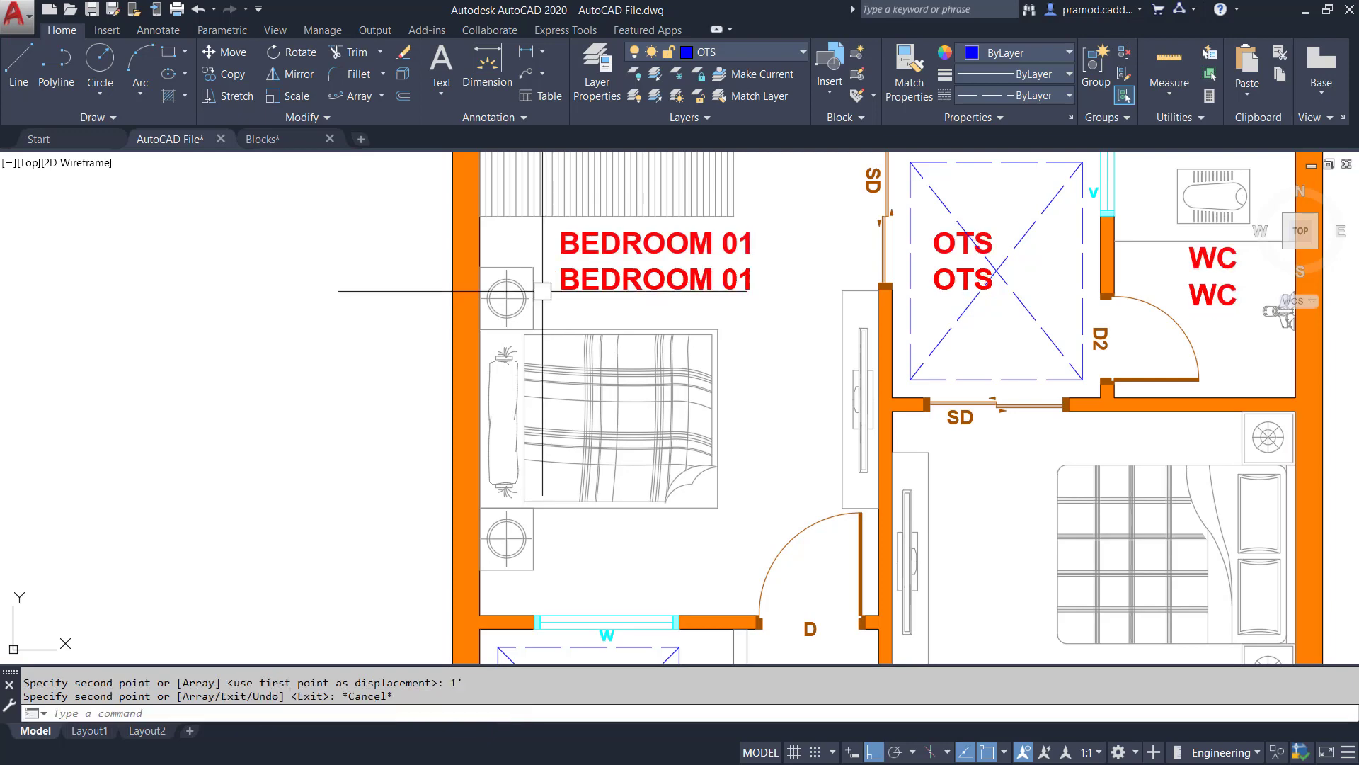
key(Escape)
key(Escape)
Switch to the clean screen and replace the duplicate BEDROOM 01 label in Day 05 with the room size 11'X13'
scroll(583, 259, down, 2)
mouse_move(766, 482)
middle_down()
mouse_move(720, 256)
mouse_move(768, 303)
middle_up()
scroll(776, 479, up, 2)
scroll(768, 303, down, 4)
scroll(774, 297, up, 3)
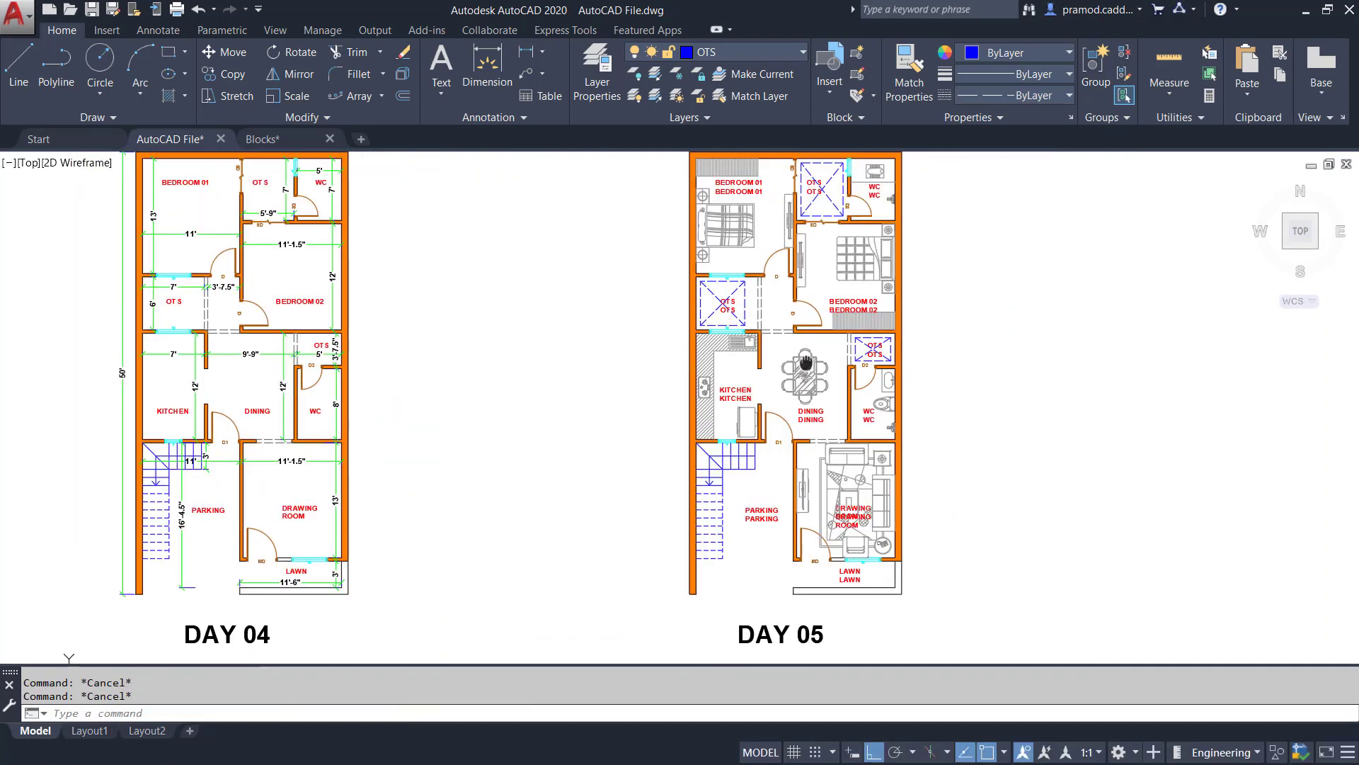
scroll(268, 251, up, 2)
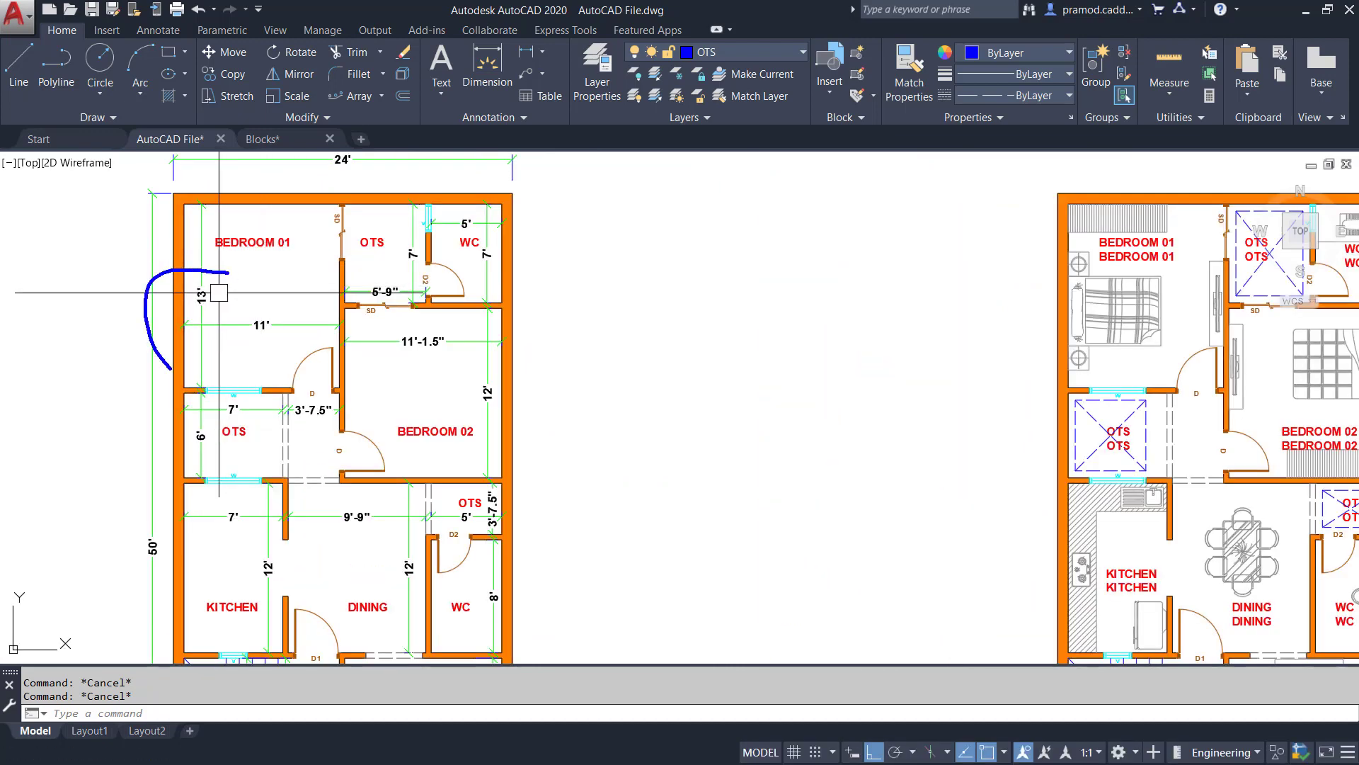
middle_drag(986, 292, 890, 312)
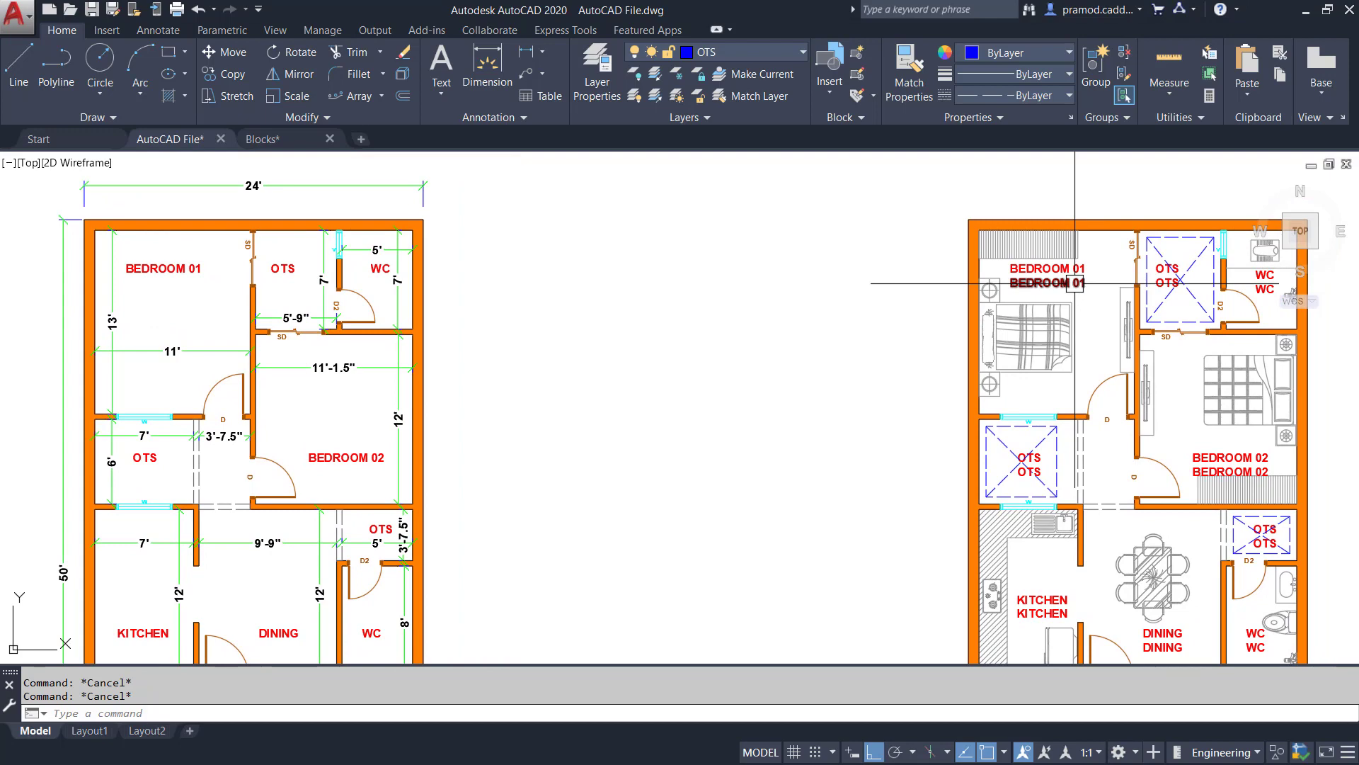
key(ctrl+0)
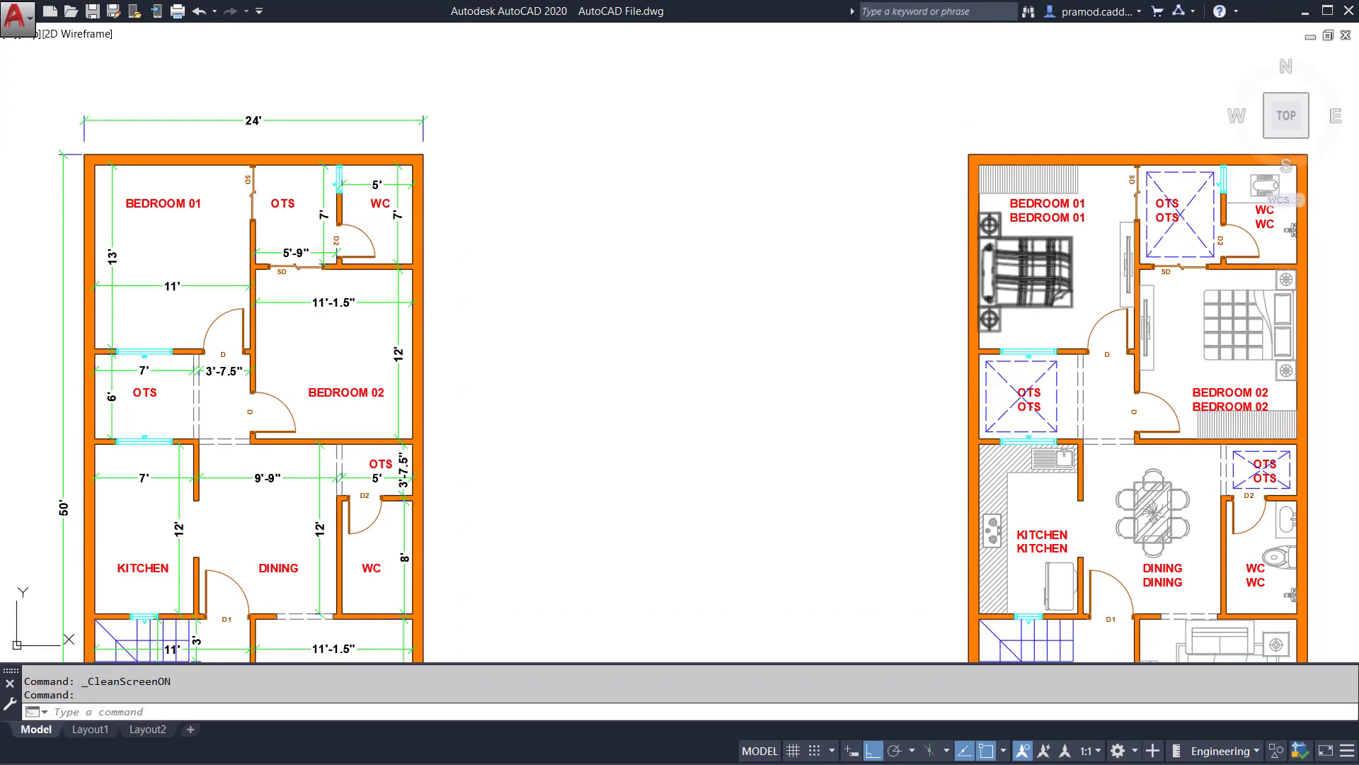
scroll(1058, 231, up, 4)
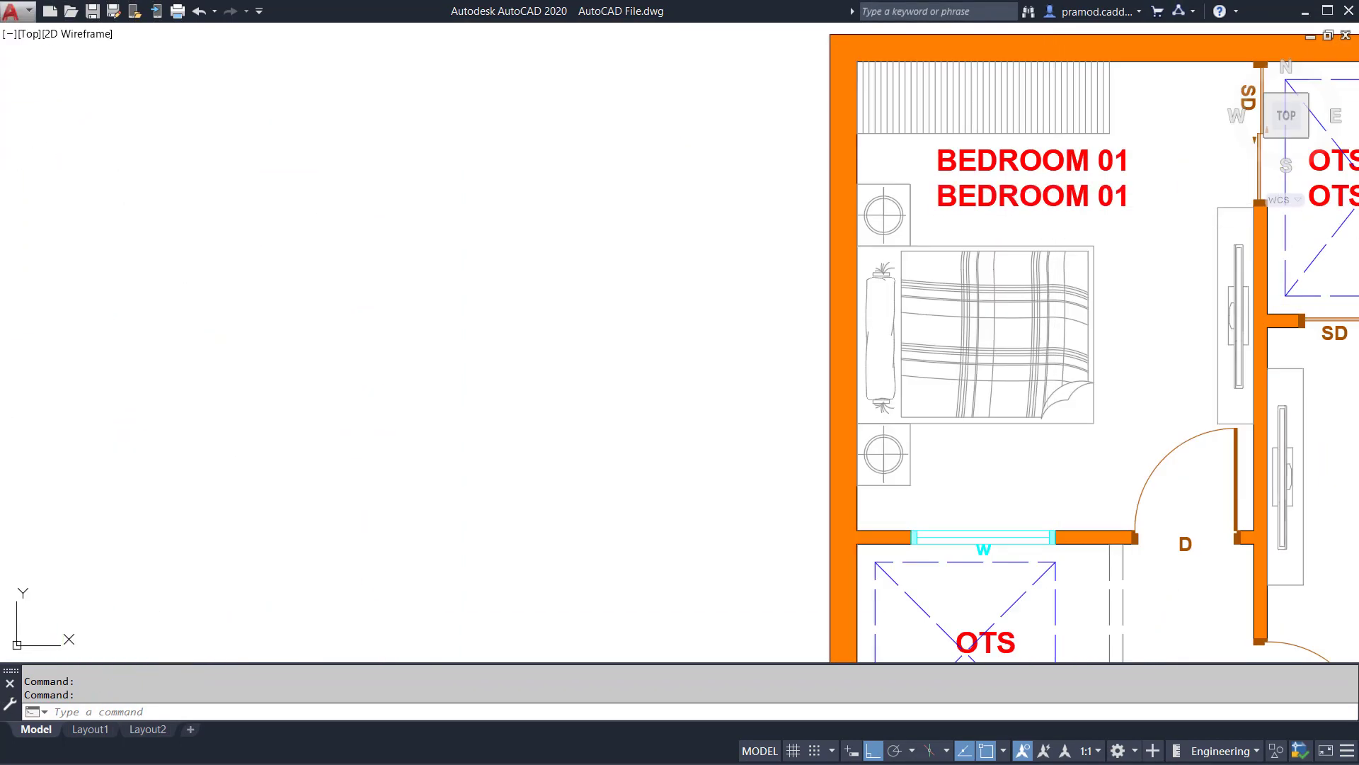
scroll(1028, 296, down, 4)
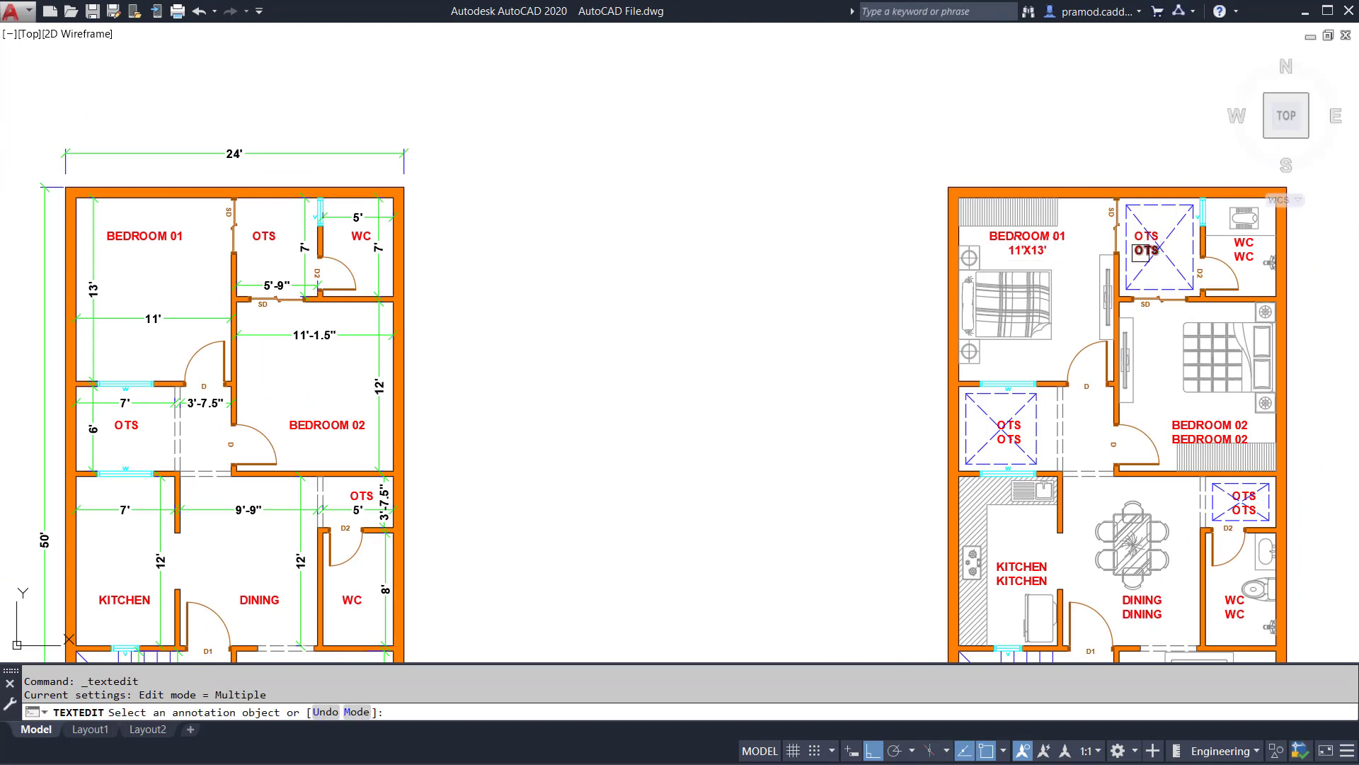
Replace the duplicate OTS label beside Bedroom 01 with 5'9"X7' and the adjoining WC's duplicate with 5'X7'
click(1147, 250)
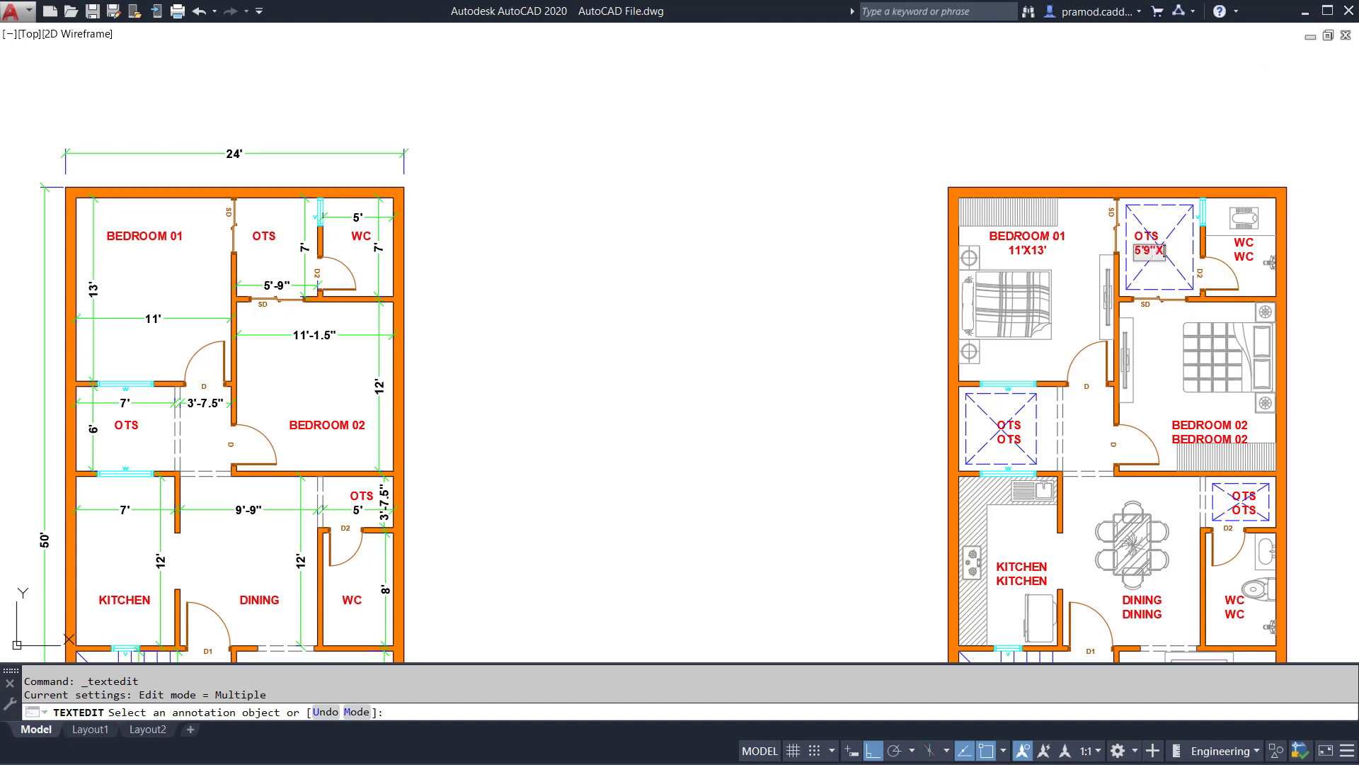
click(822, 290)
middle_drag(1183, 256, 1078, 288)
click(1138, 287)
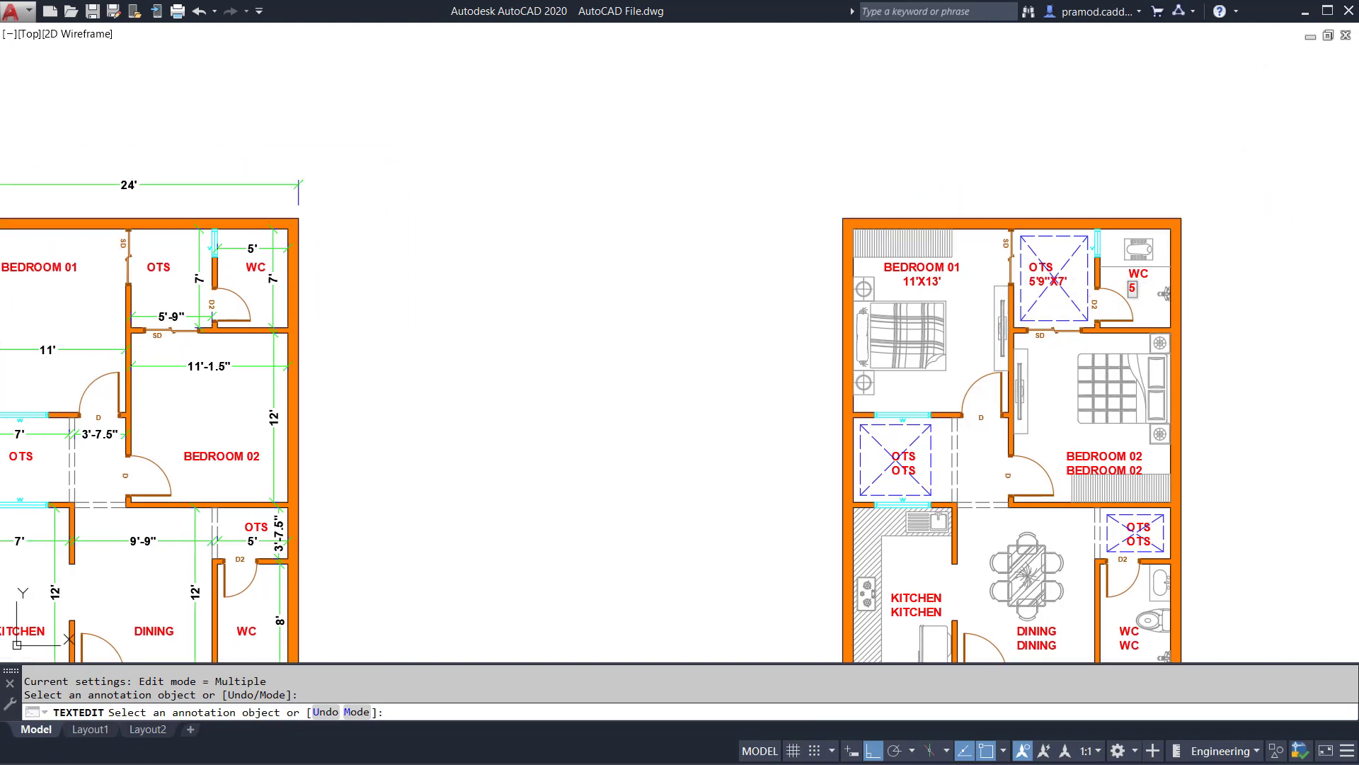
Replace the remaining duplicate Day 05 labels with their room sizes from Day 04, including 7'X12' for the kitchen and 3' WIDE for the lawn
click(793, 324)
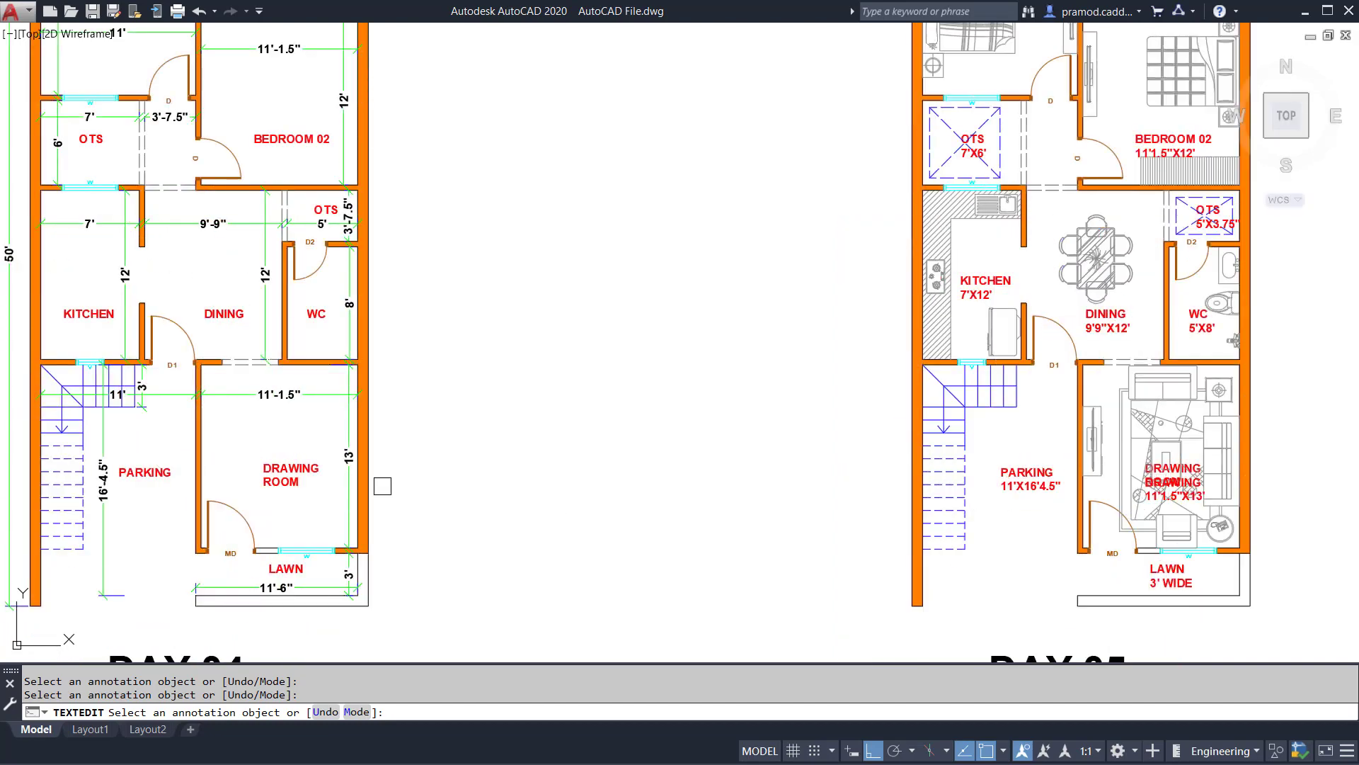
scroll(382, 485, down, 2)
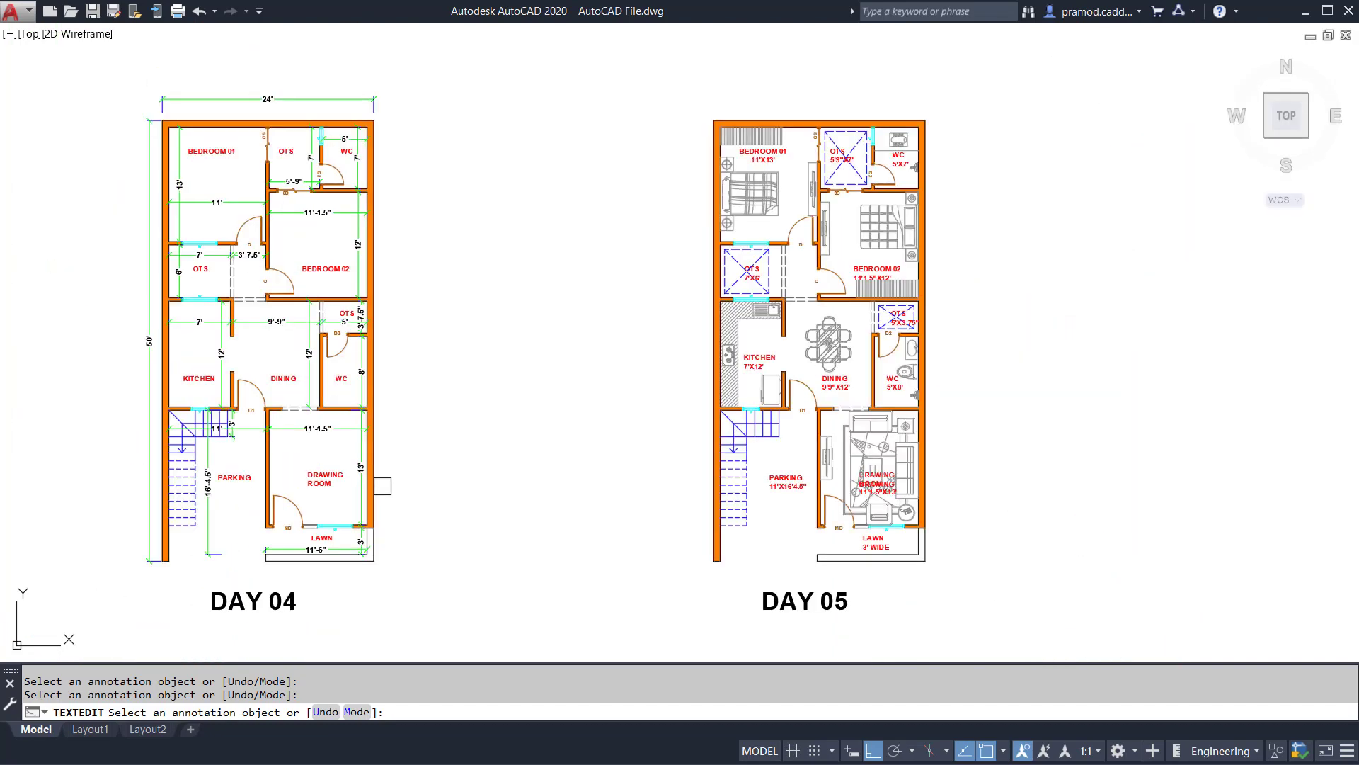
key(Escape)
key(Escape)
Erase the duplicate DRAWING text that overlaps the word ROOM in the drawing room label
scroll(880, 516, up, 8)
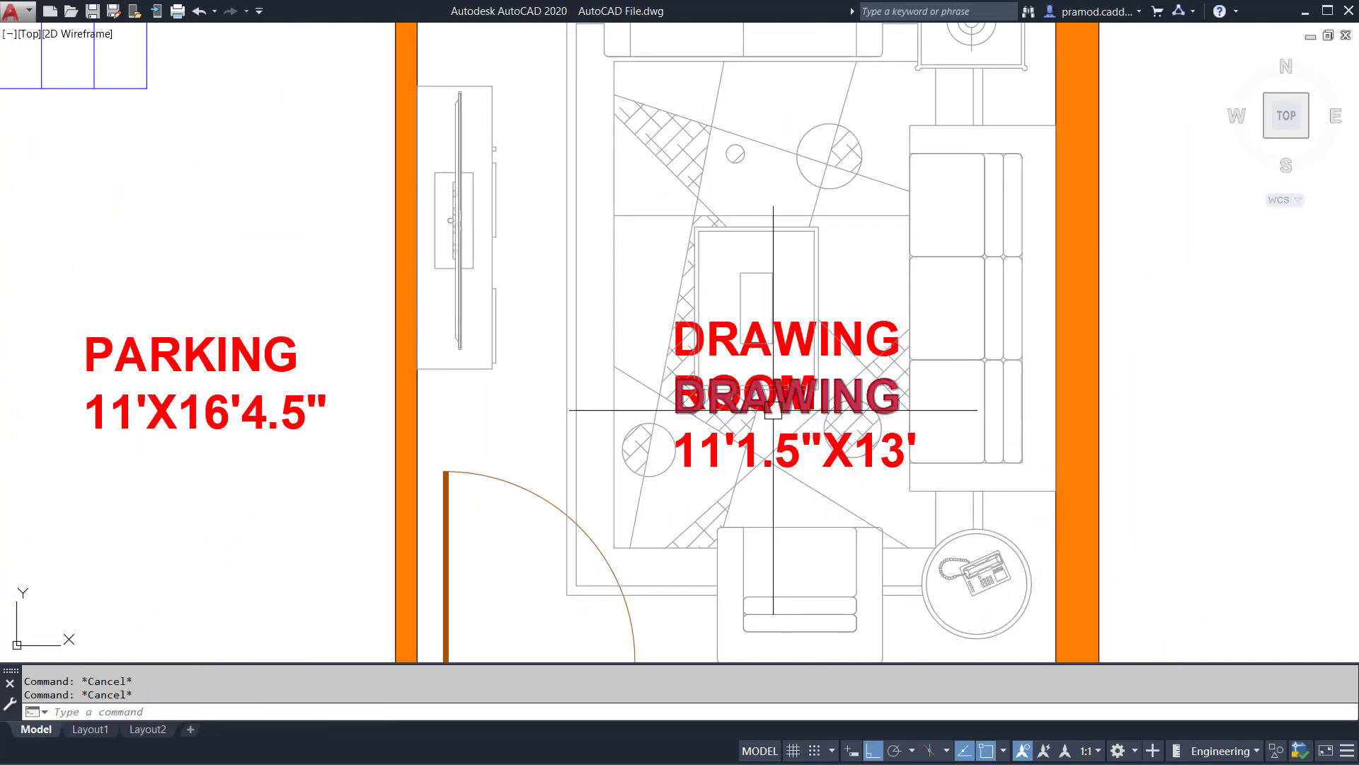
click(815, 398)
key(Delete)
scroll(894, 402, up, 2)
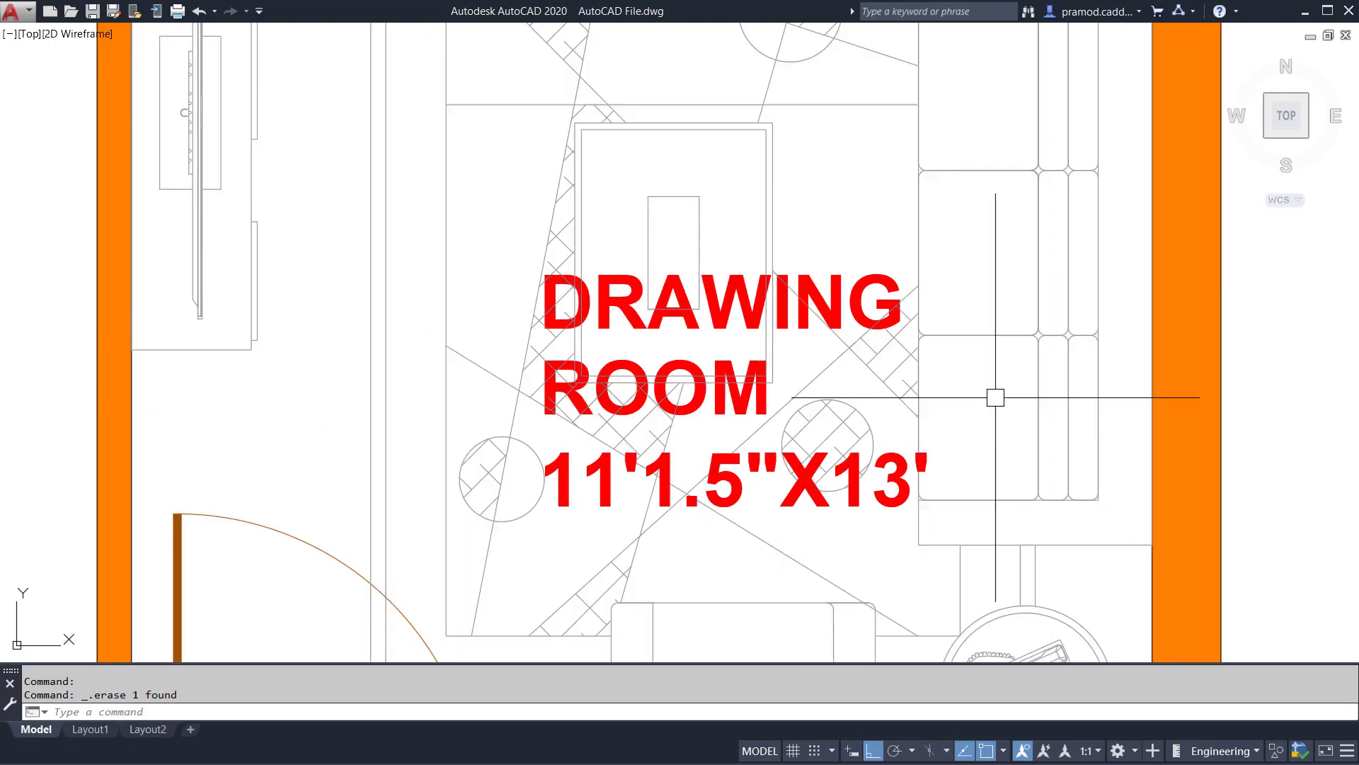
Check the finished labels around the parking and drawing room and regenerate the drawing
scroll(418, 380, down, 5)
middle_drag(709, 338, 933, 377)
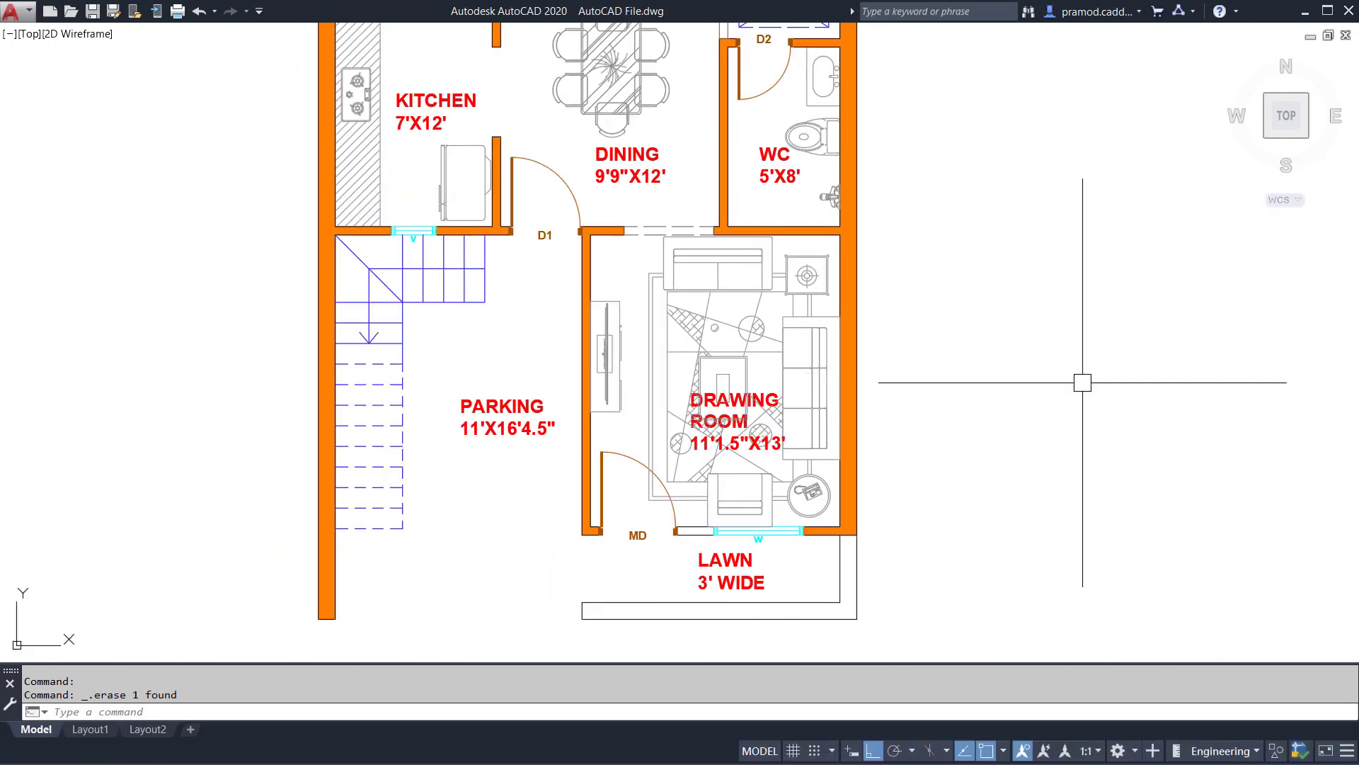
scroll(991, 347, down, 2)
middle_drag(986, 273, 1020, 338)
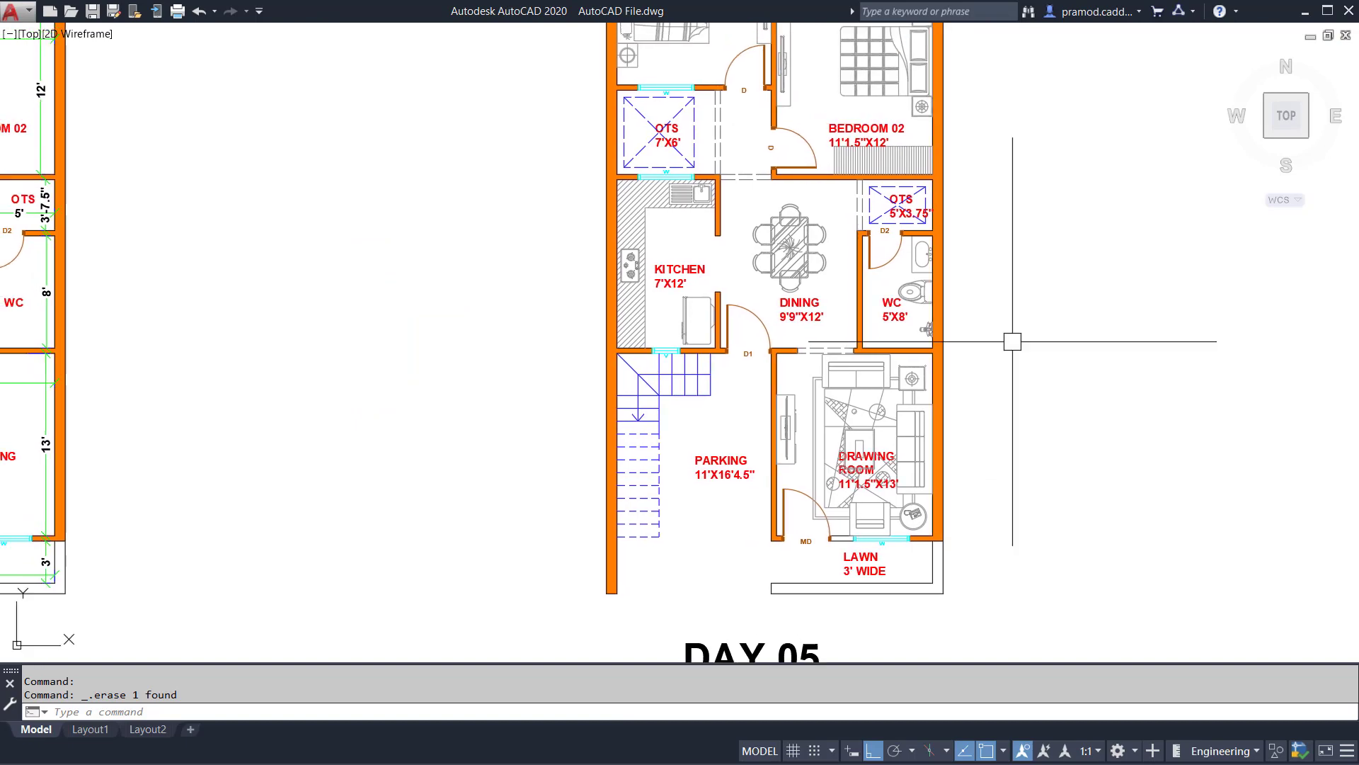
key(Escape)
text(RE)
key(Return)
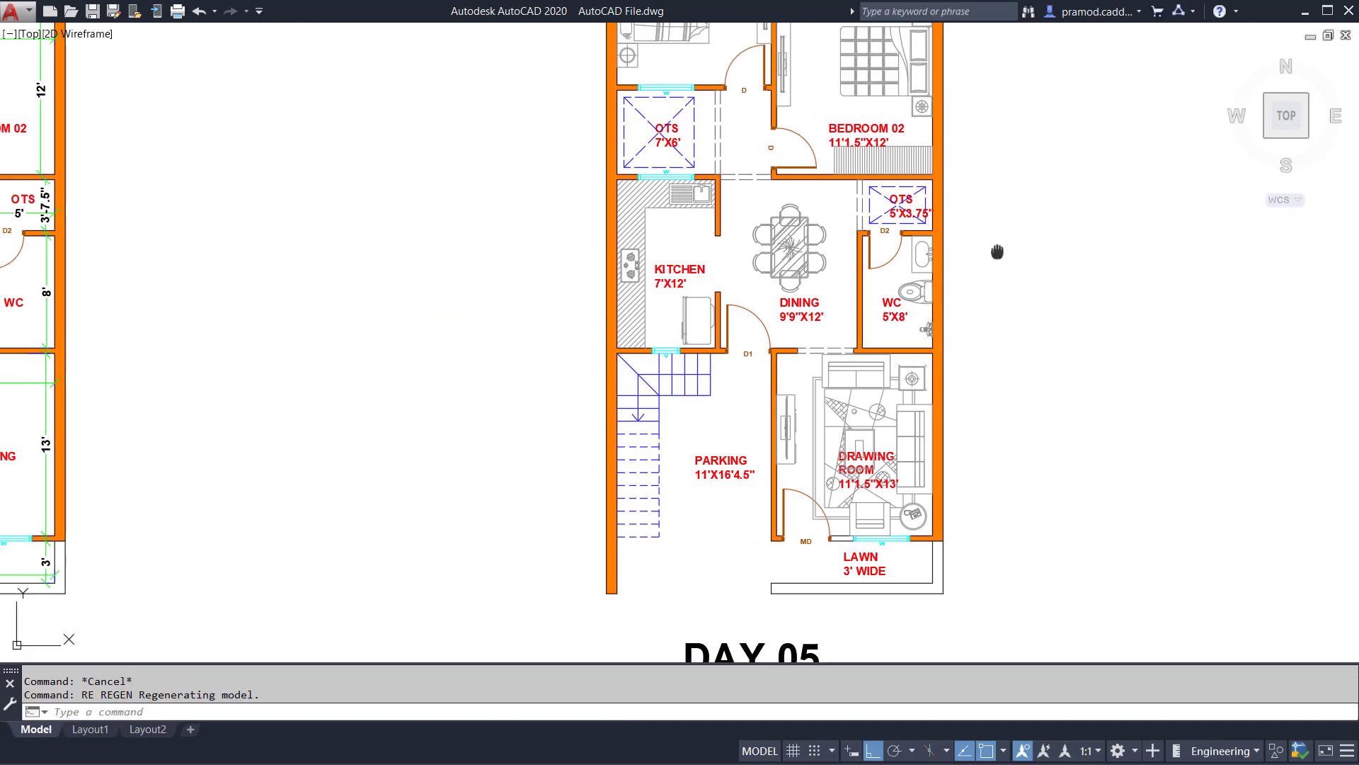
Review the room sizes up to the bedrooms, leave the clean screen and turn off the Door layer
middle_drag(998, 252, 873, 416)
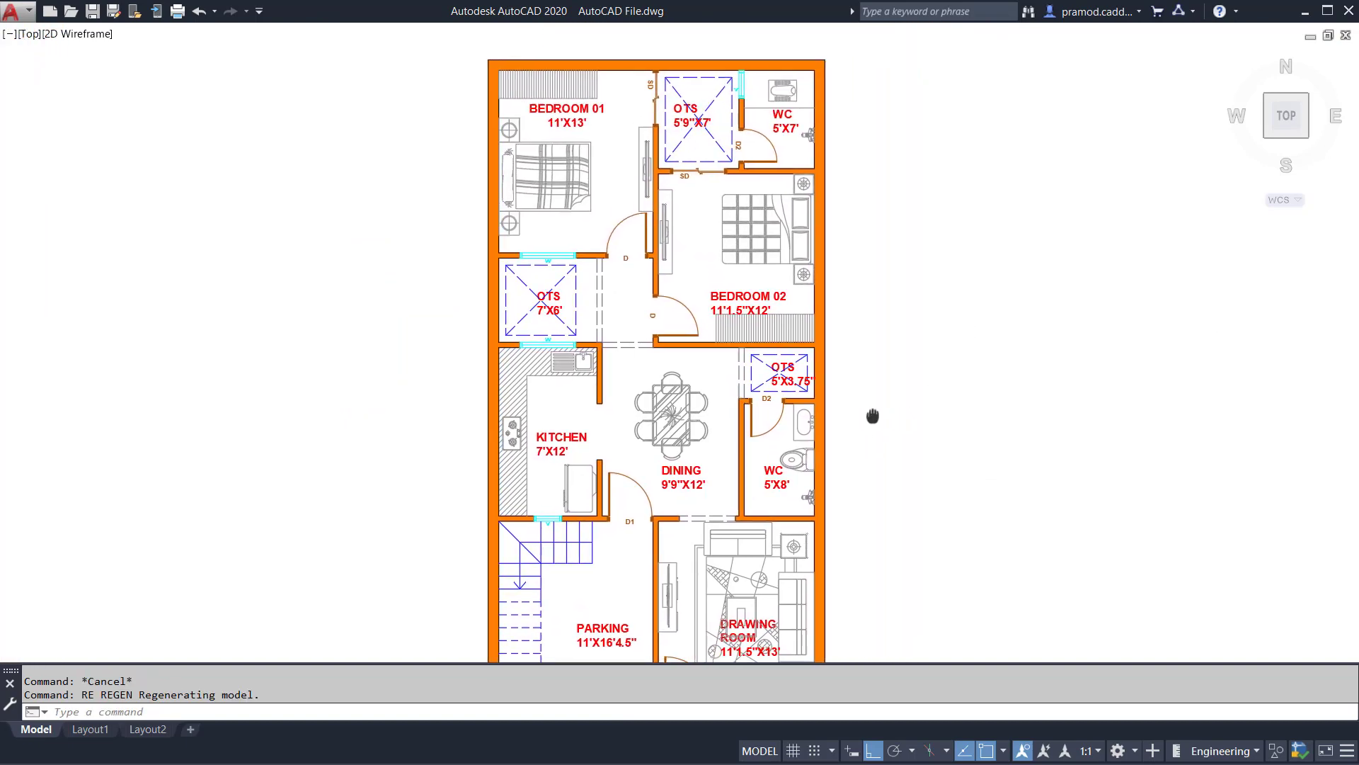
scroll(783, 479, up, 4)
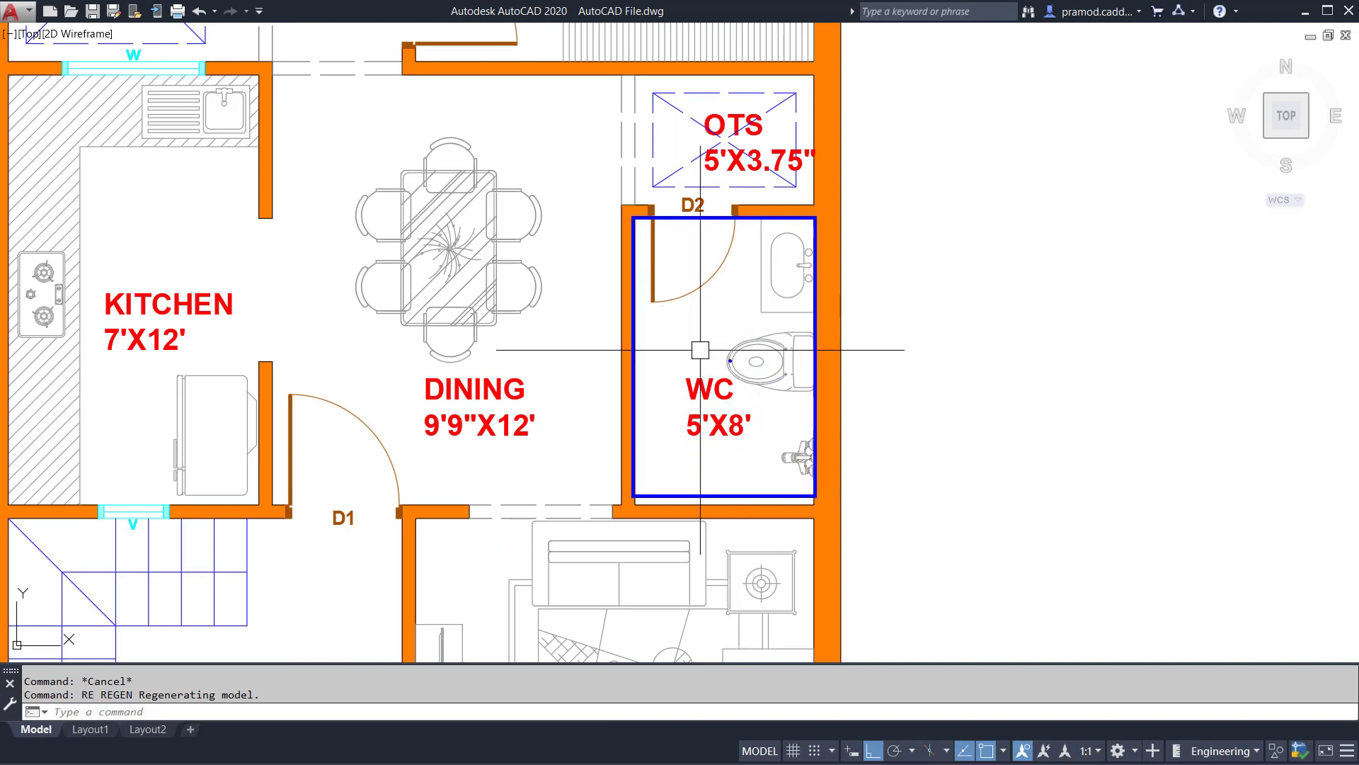
key(Escape)
key(ctrl+0)
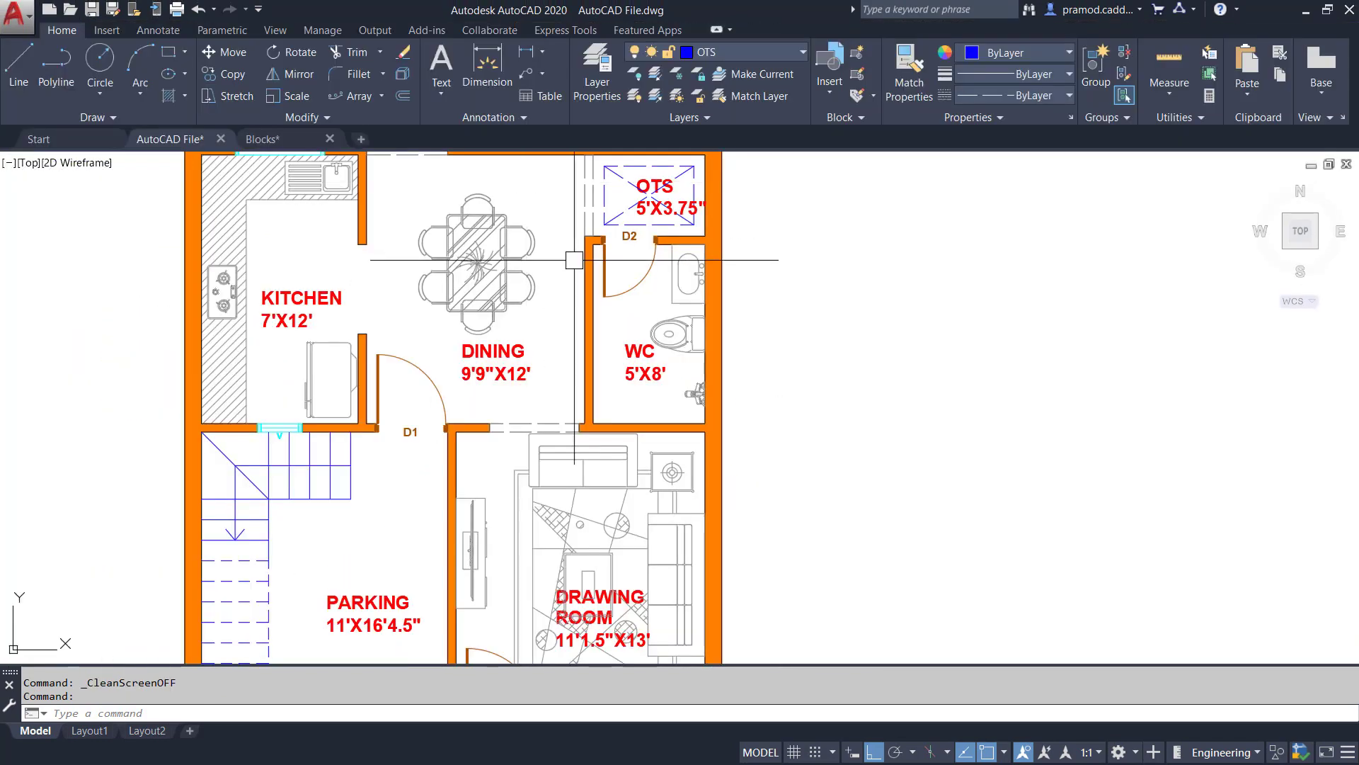
middle_drag(574, 260, 693, 454)
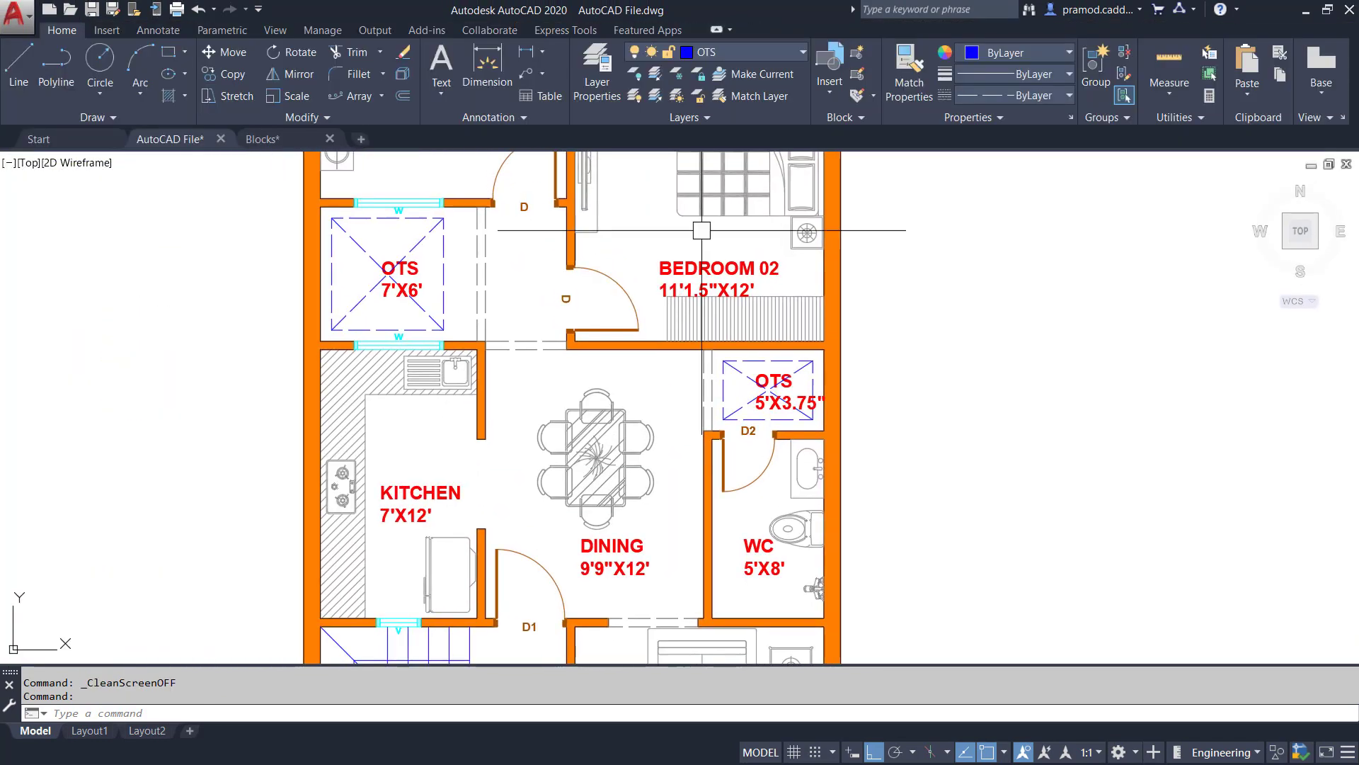
click(746, 54)
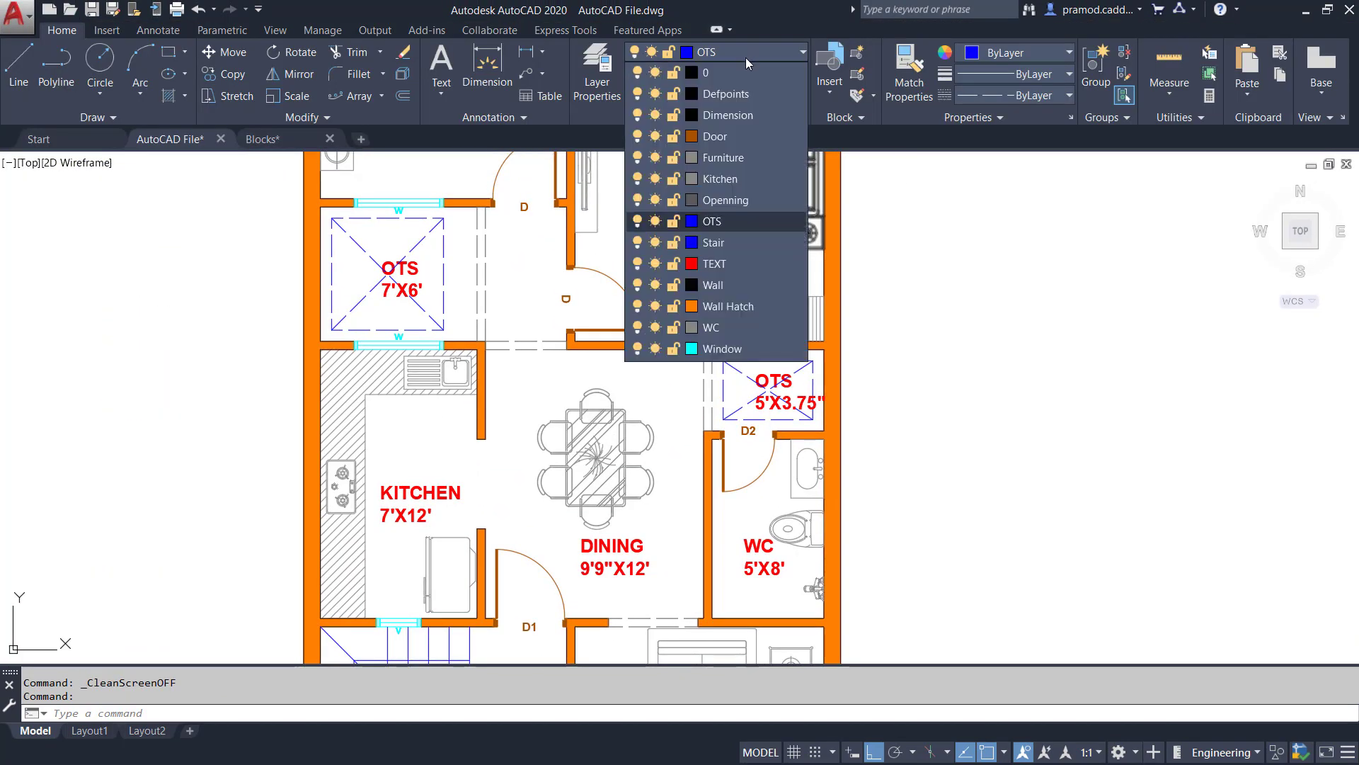
click(637, 136)
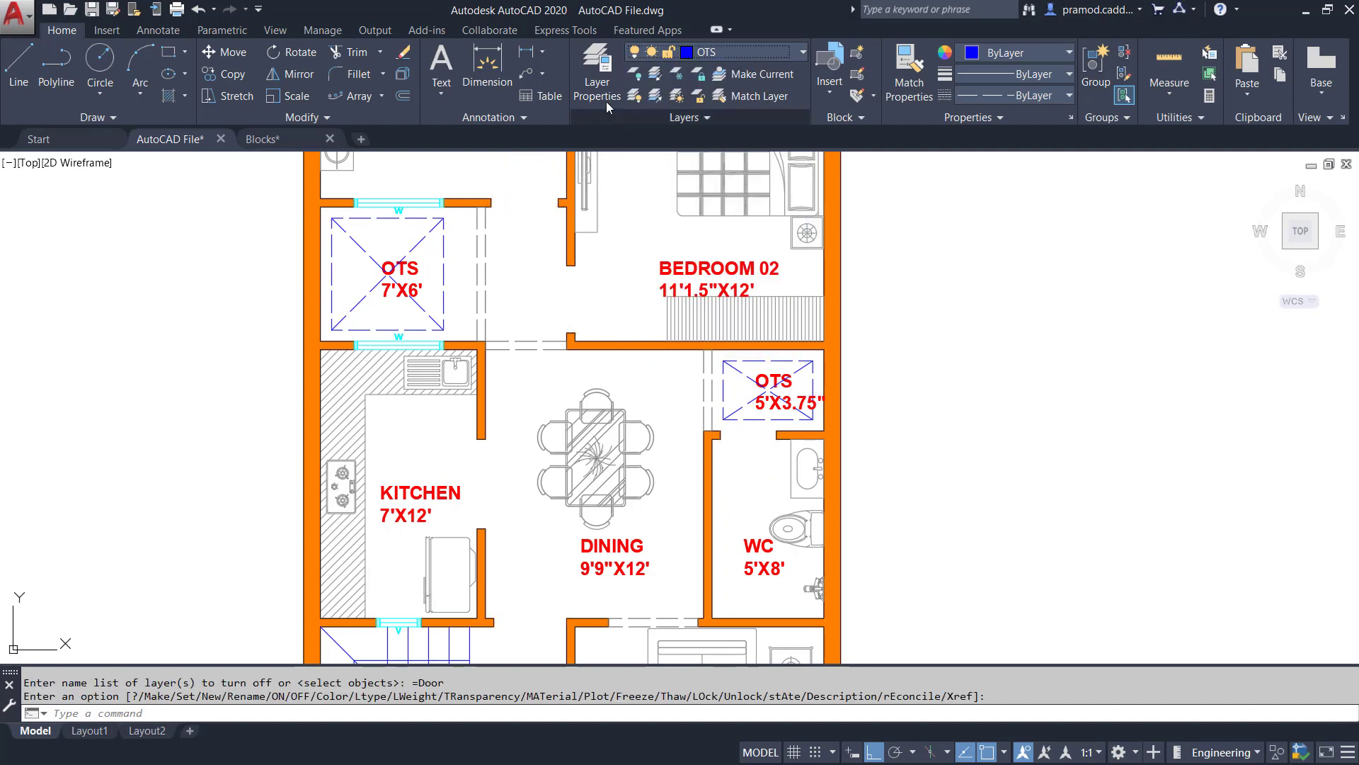
Create a new layer named Floor Hatch in the layer properties
click(600, 74)
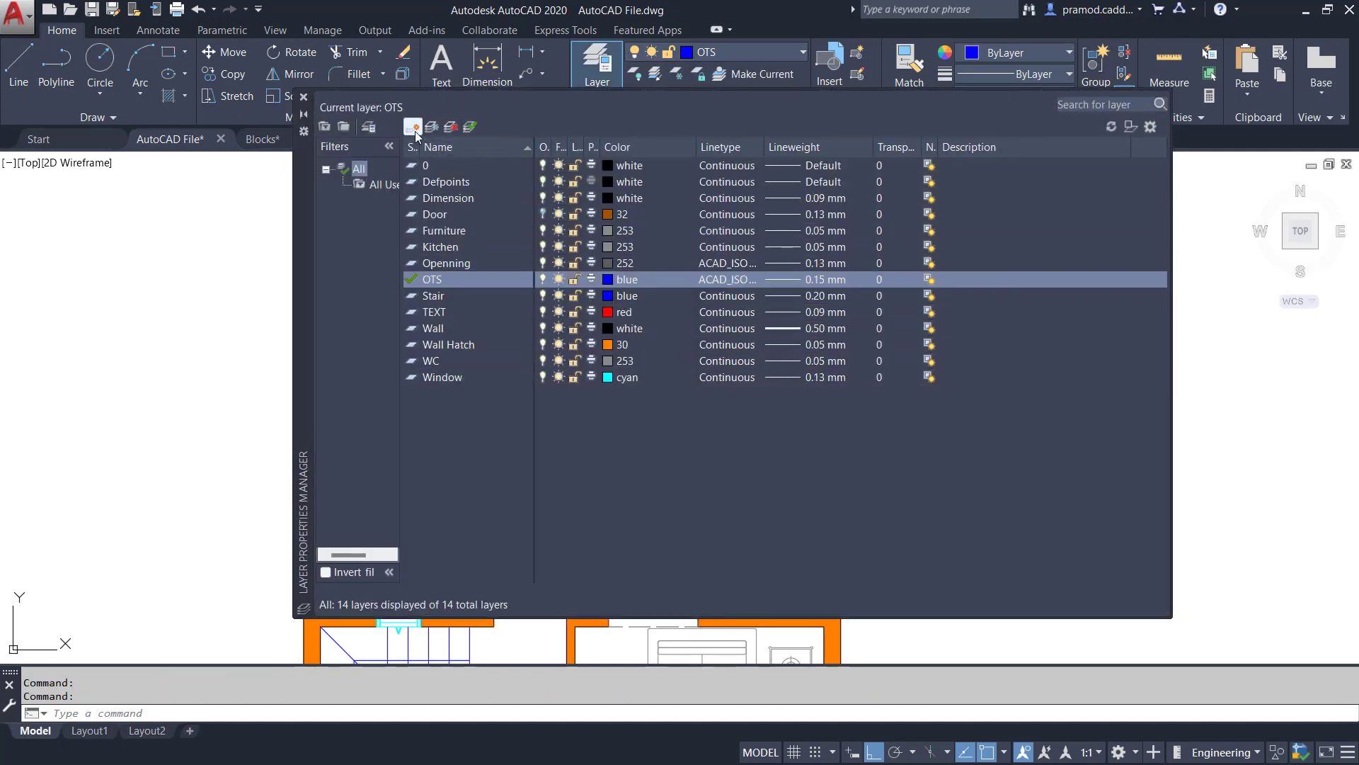
click(413, 127)
text(f)
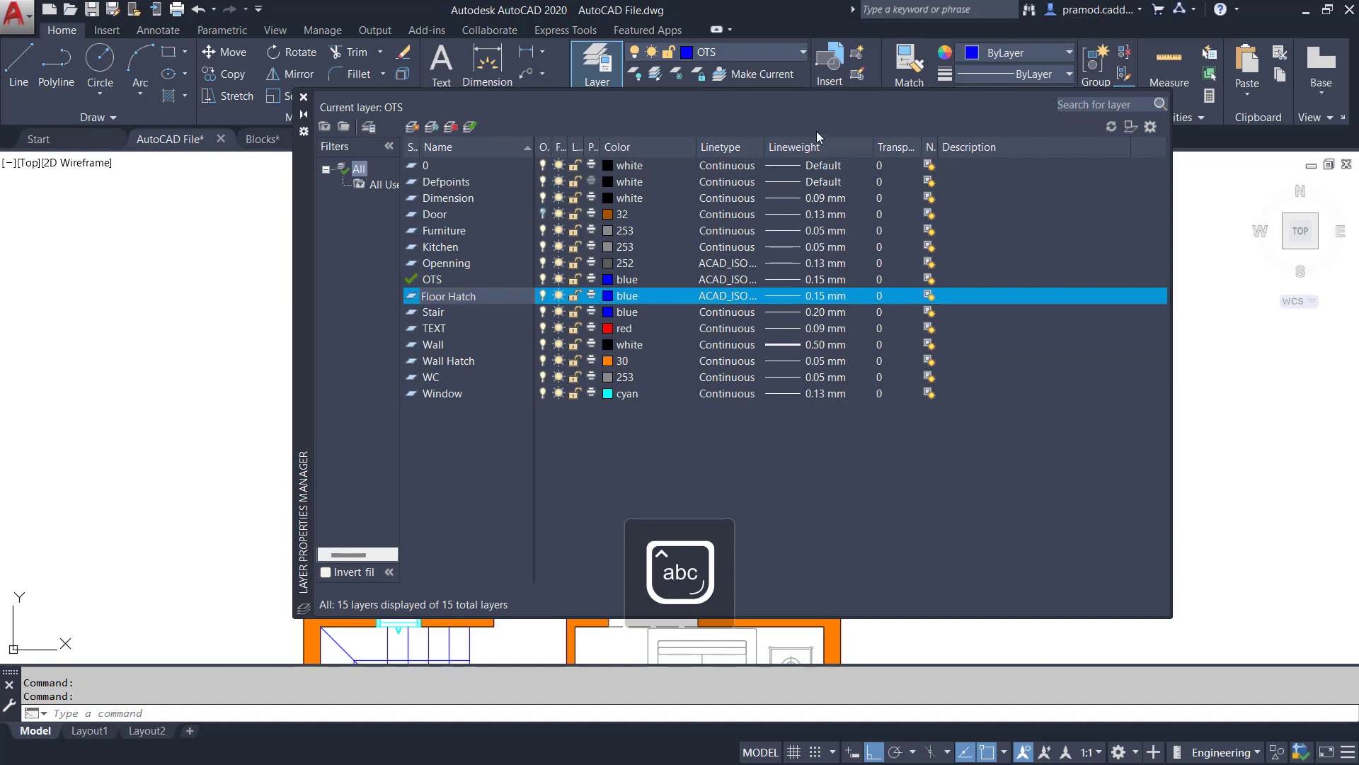
click(708, 311)
key(Escape)
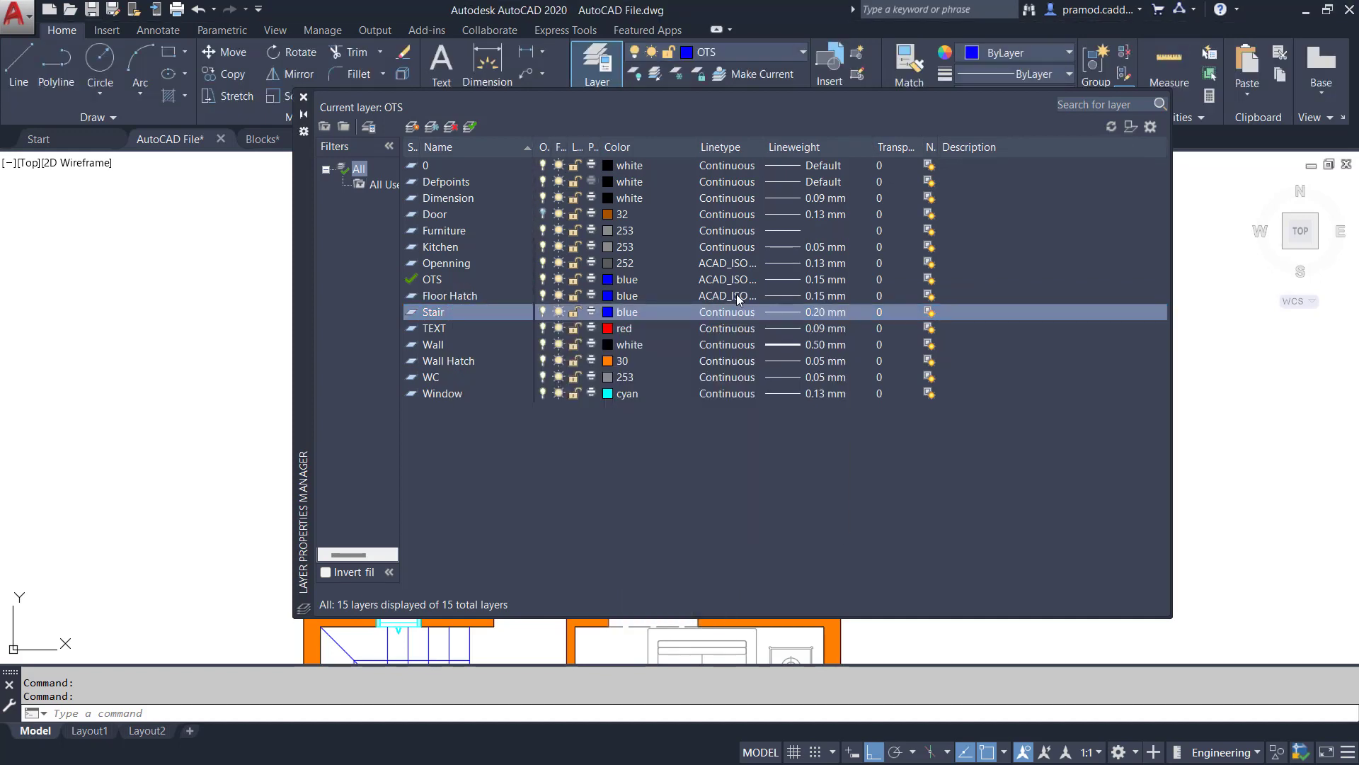
Set the Floor Hatch layer's linetype to Continuous
click(736, 294)
click(651, 386)
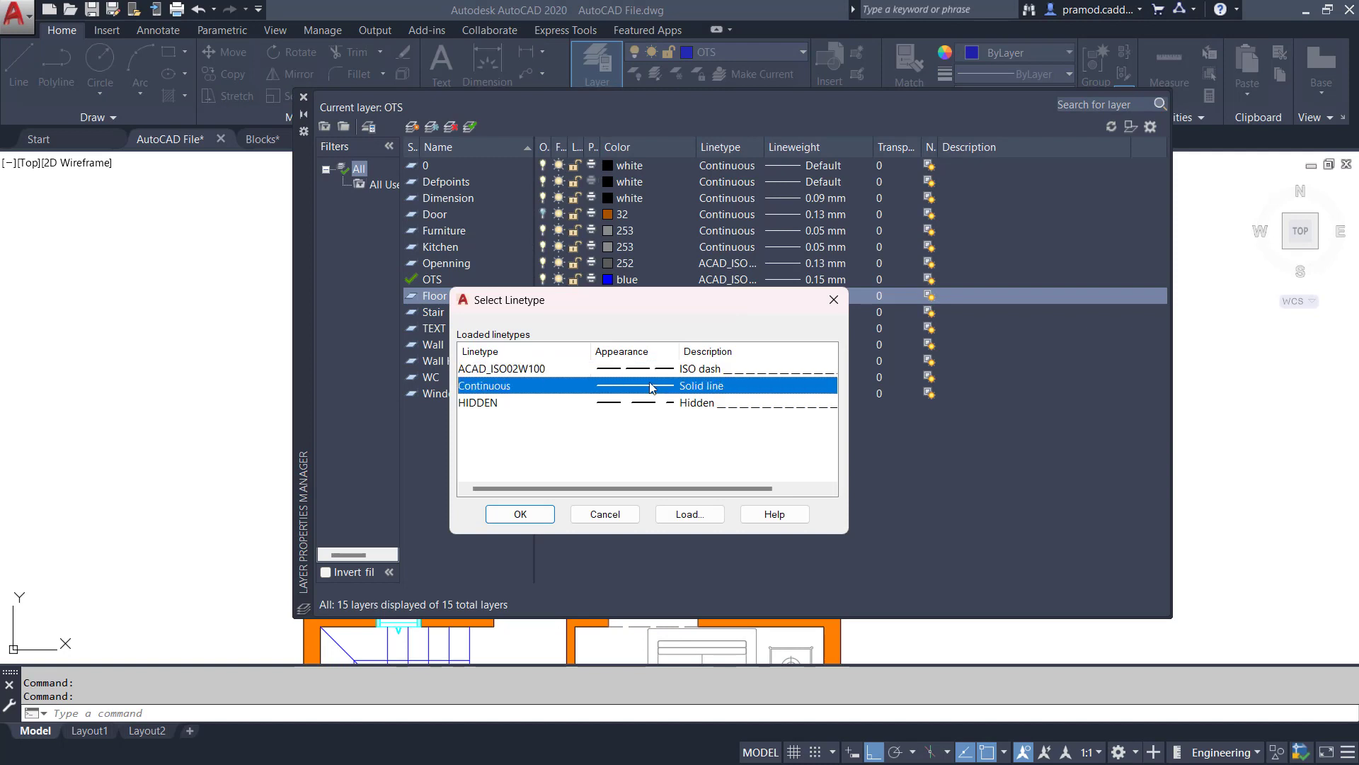
click(534, 515)
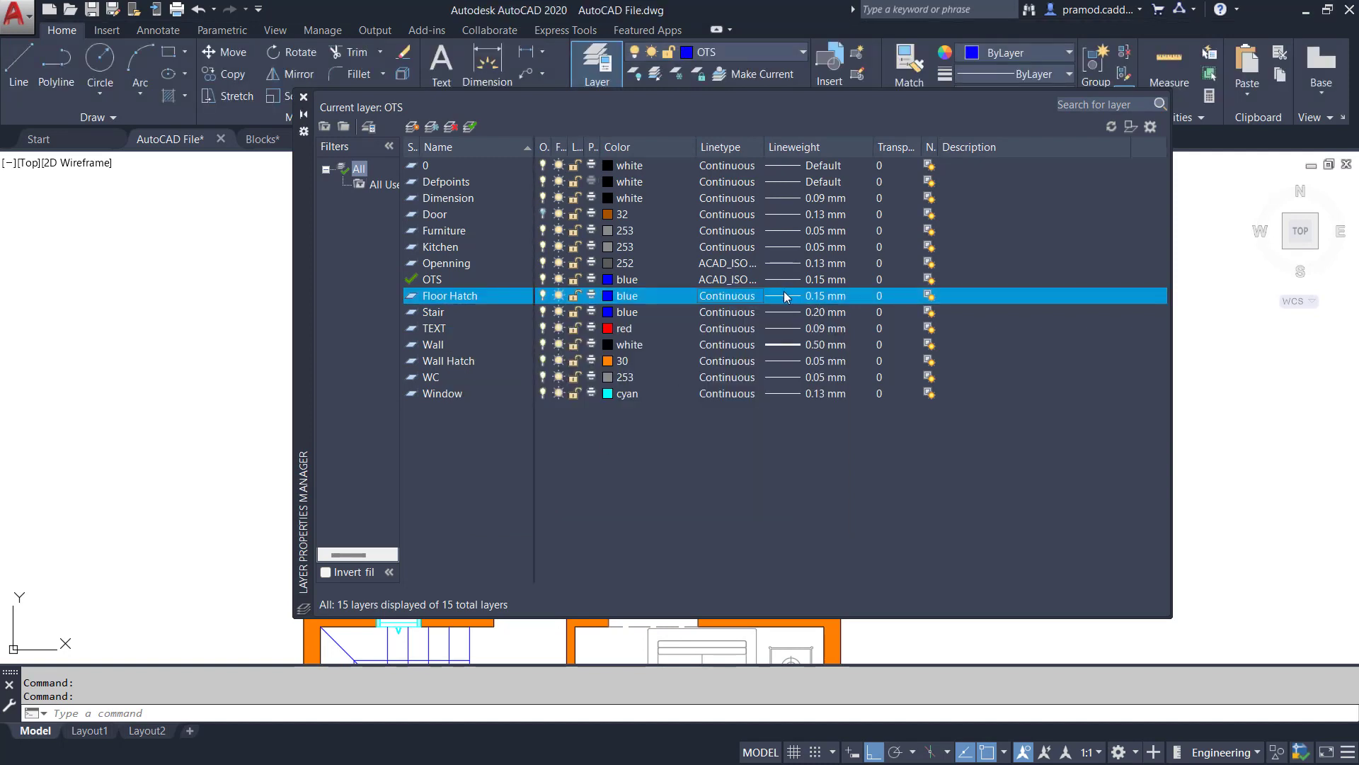
Set the Floor Hatch layer's lineweight to 0.05 mm and make it the current layer
click(782, 294)
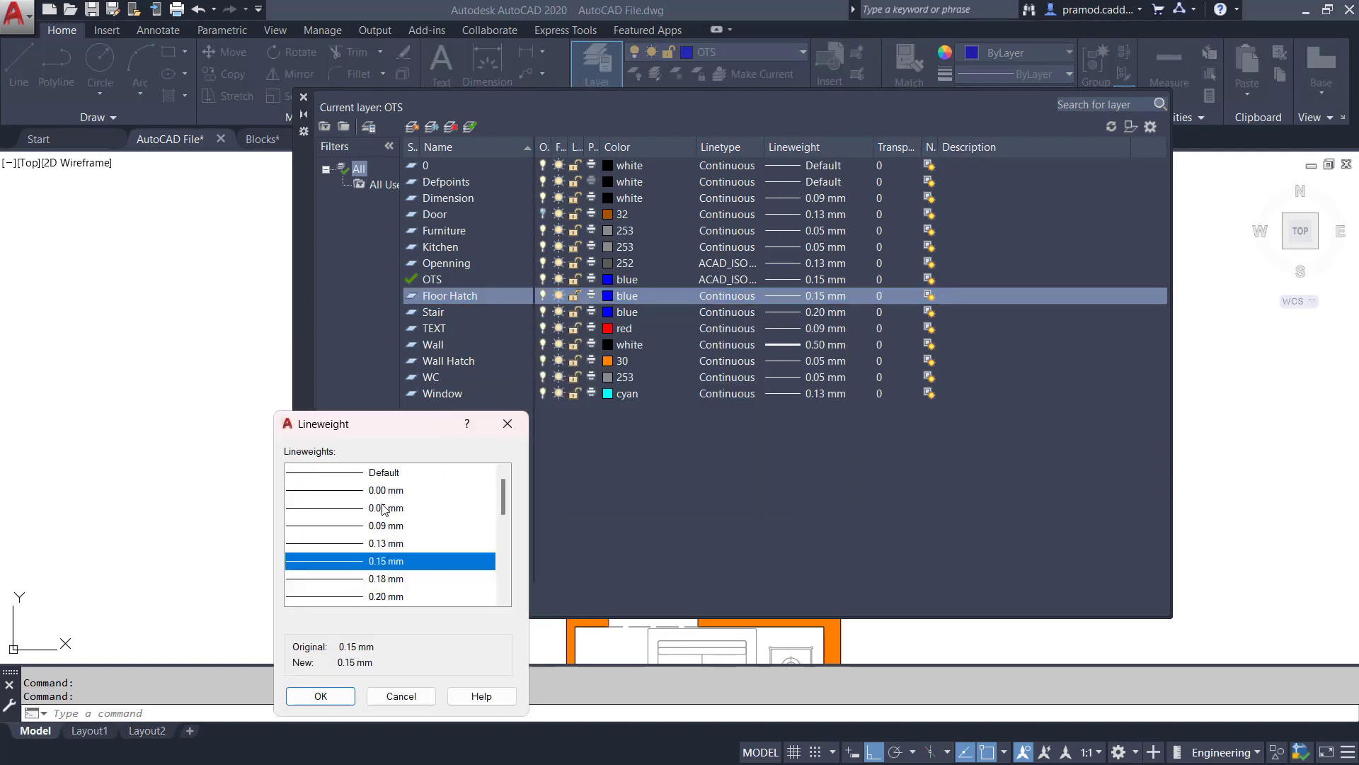
click(383, 508)
click(320, 696)
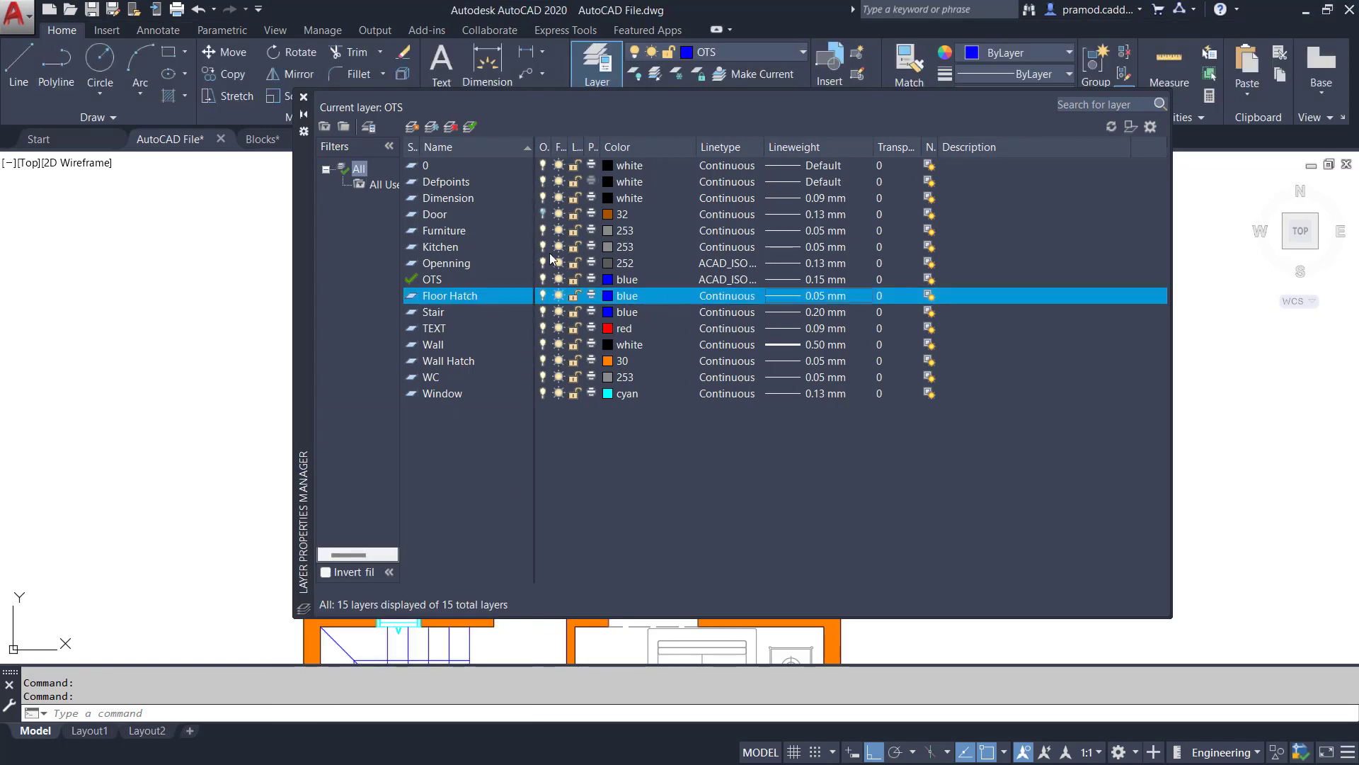
key(Escape)
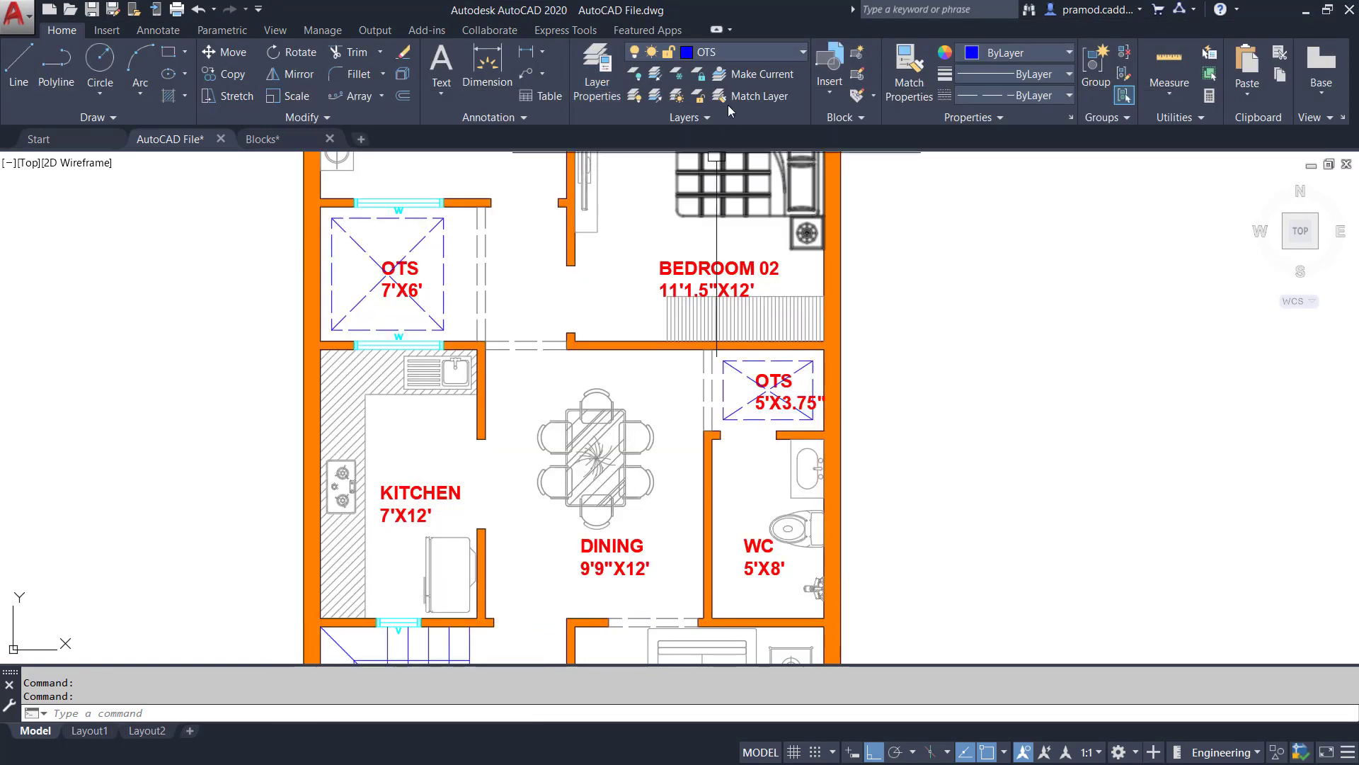
click(743, 56)
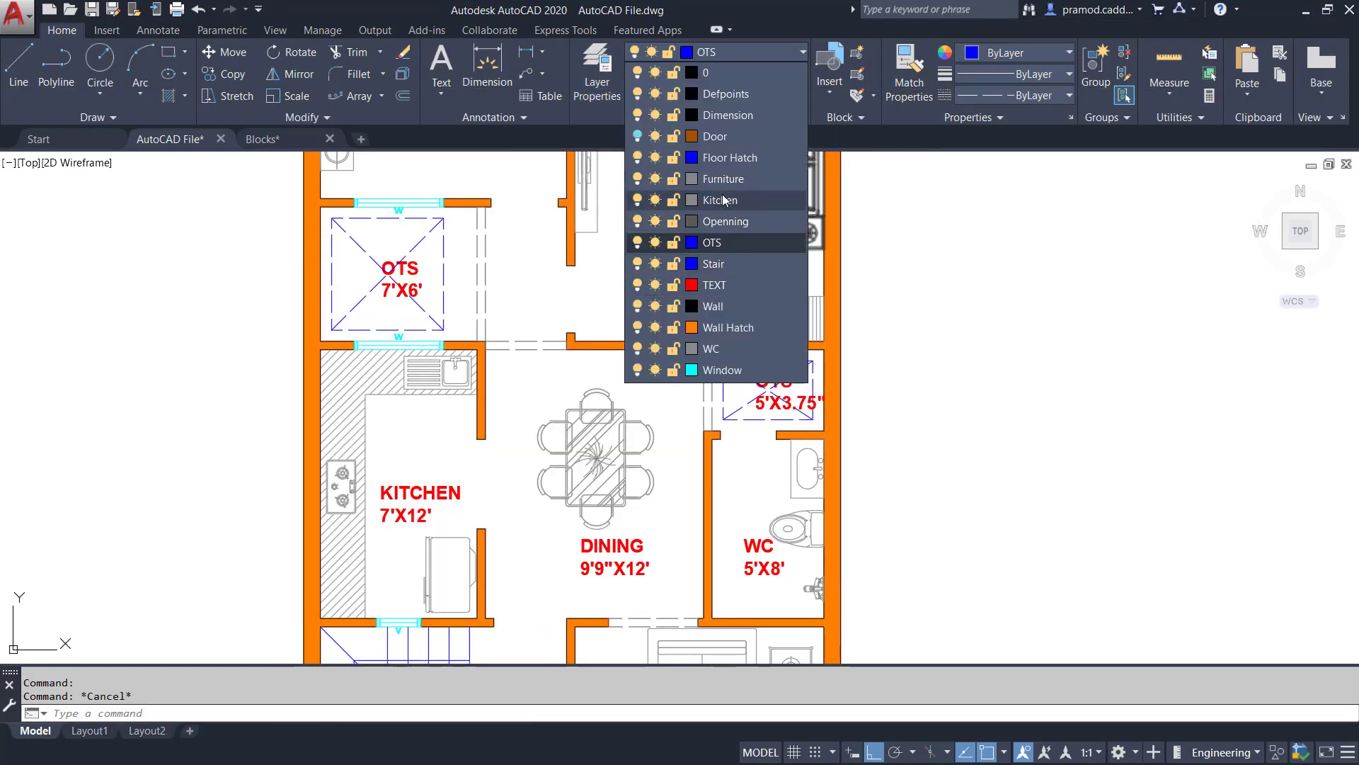
click(725, 157)
Draw a line across the WC's door opening below the small OTS, flush with the inner wall face
click(19, 64)
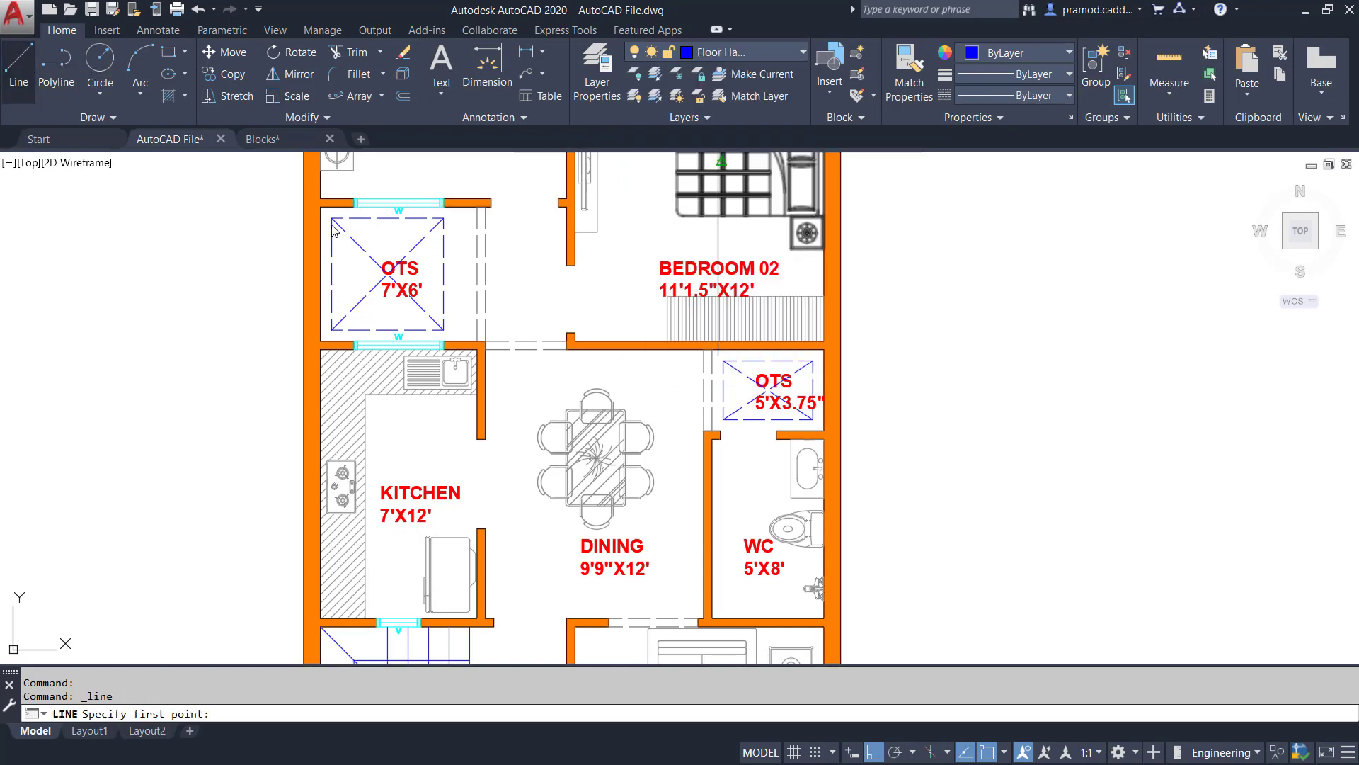
scroll(772, 463, up, 6)
click(777, 440)
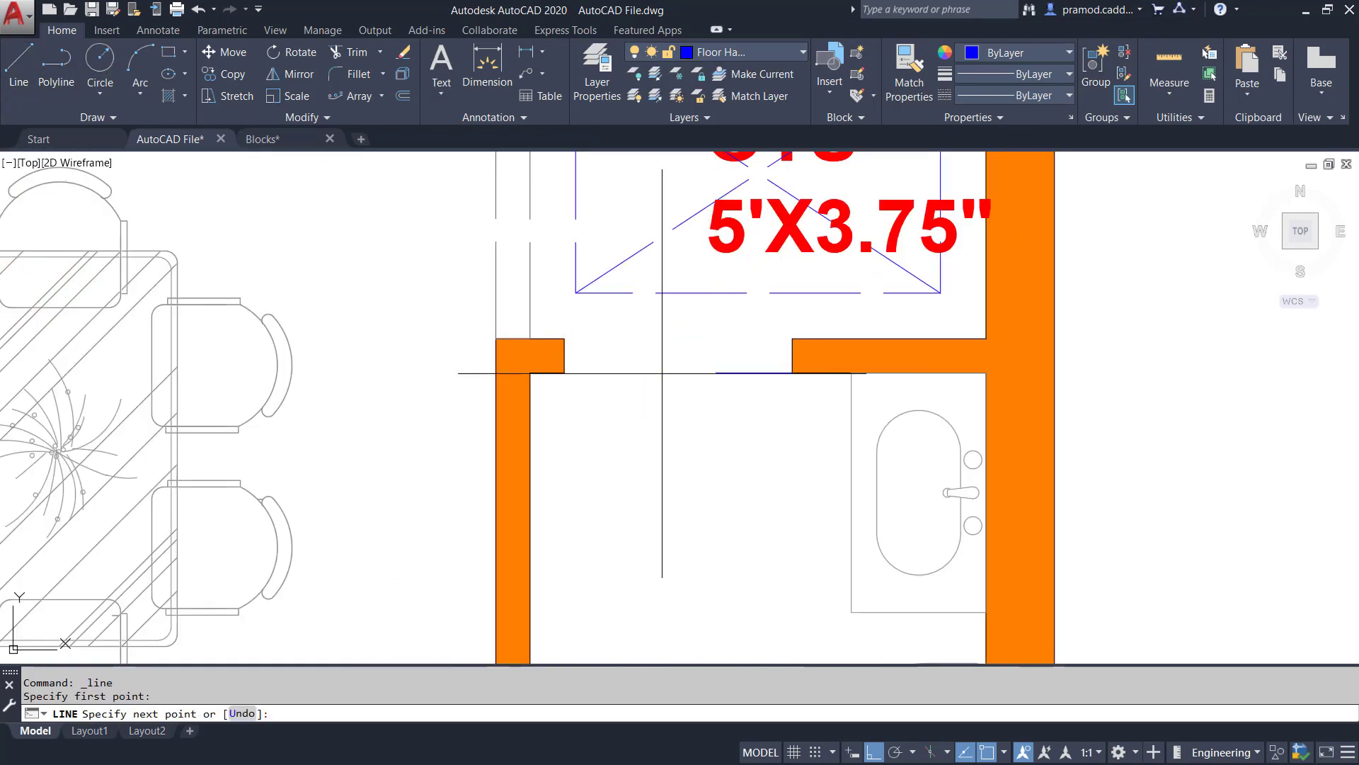
click(574, 372)
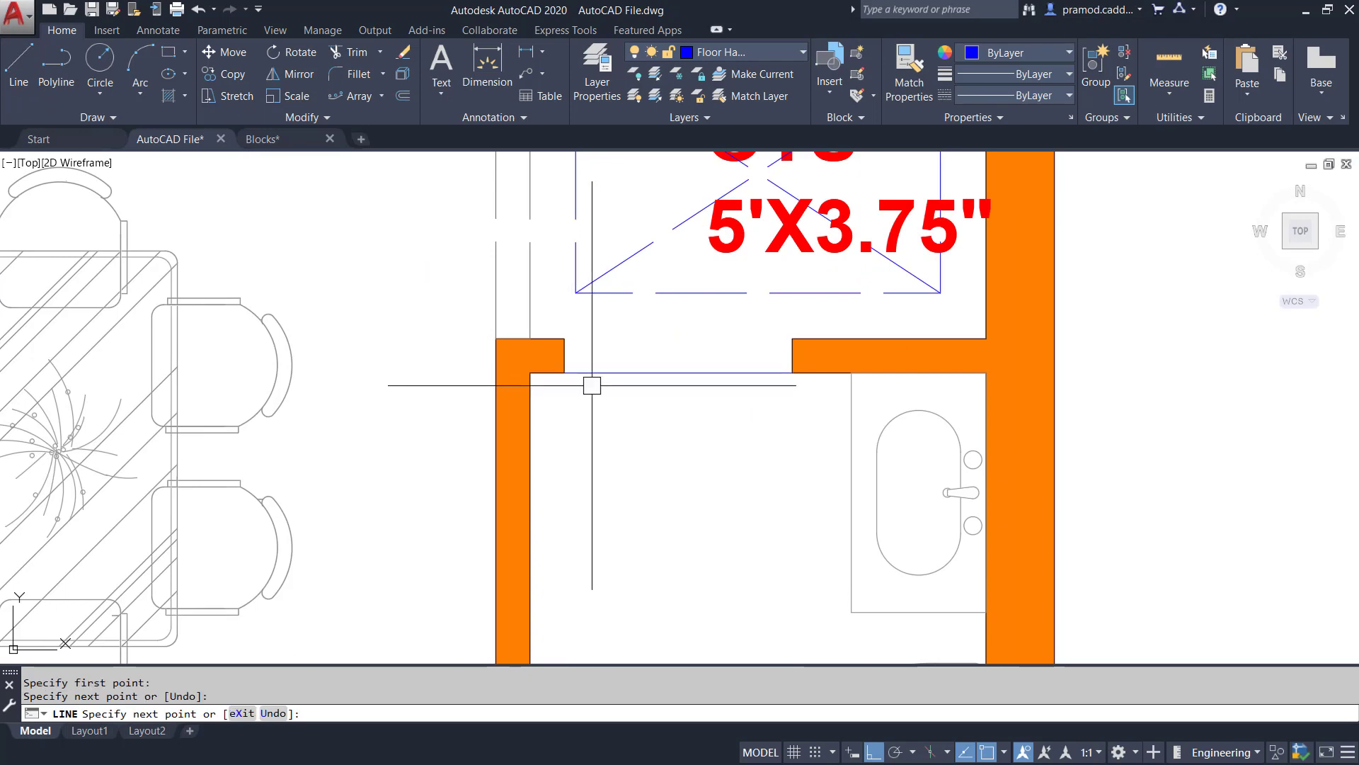
key(Escape)
key(Escape)
Turn off the TEXT layer by picking the WC room label
scroll(664, 401, down, 5)
middle_drag(726, 480, 724, 385)
scroll(719, 391, up, 3)
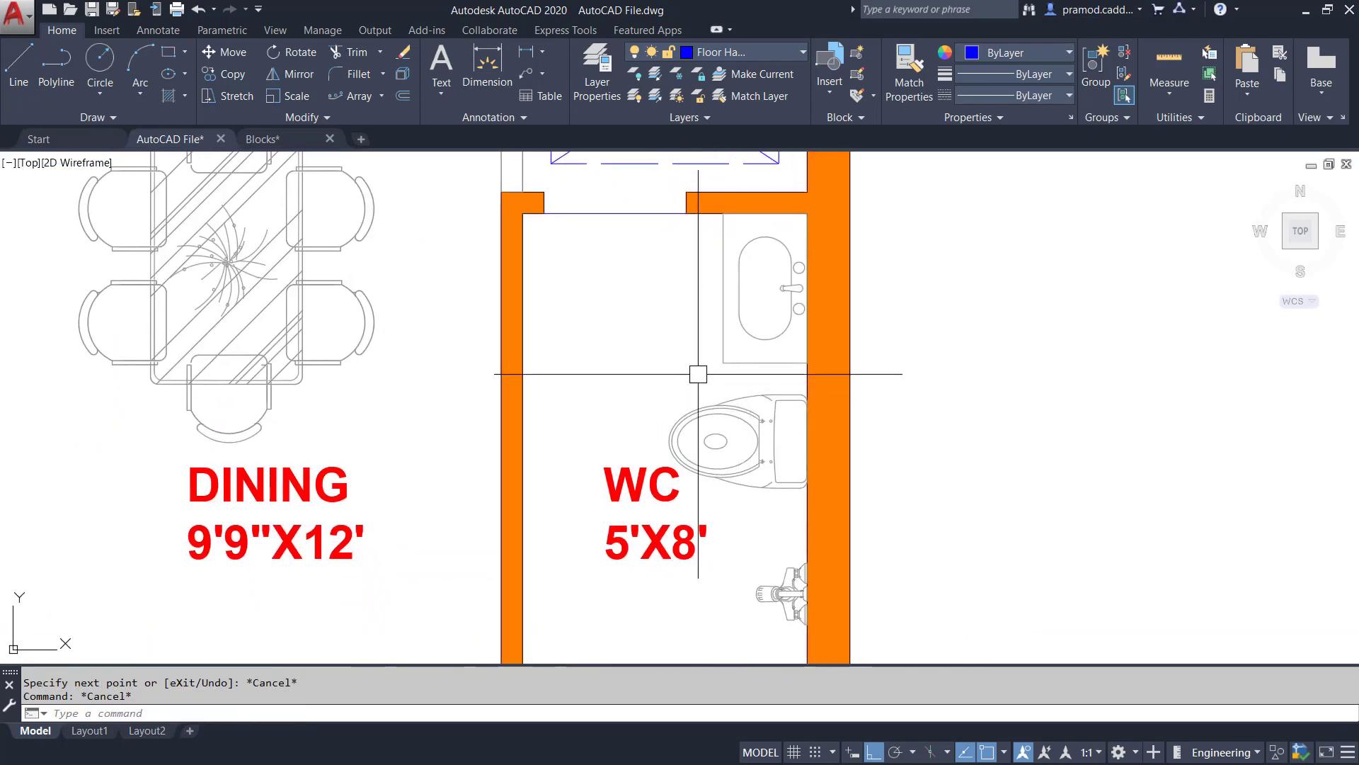
scroll(698, 374, down, 2)
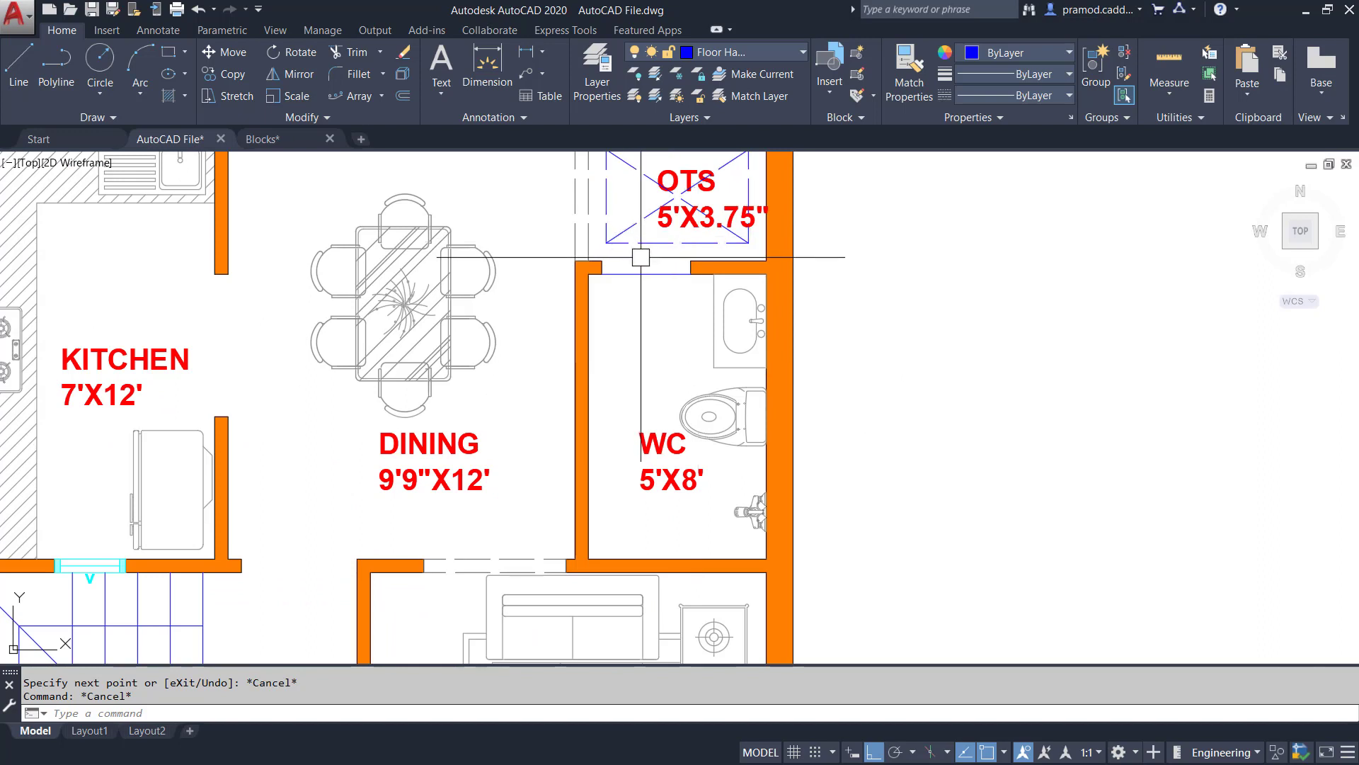
click(734, 48)
click(733, 48)
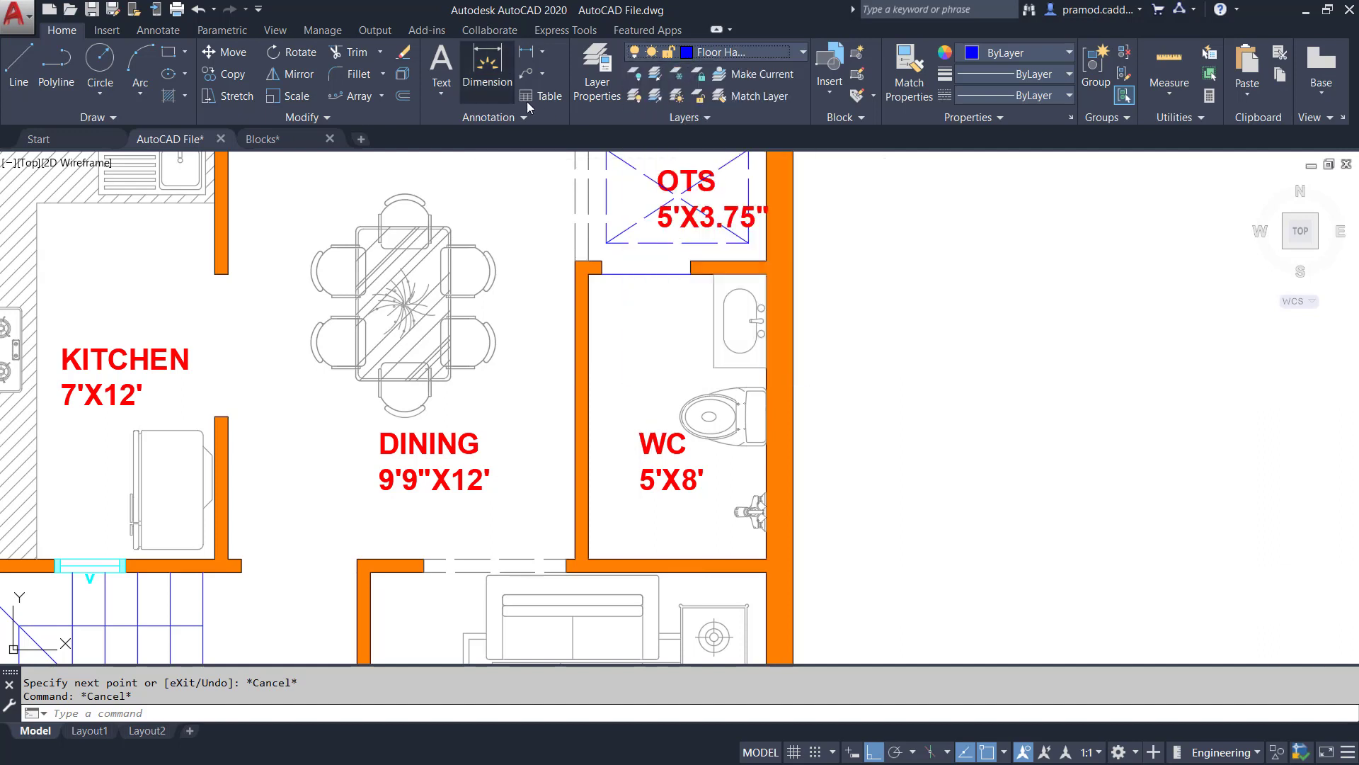
click(634, 74)
click(661, 444)
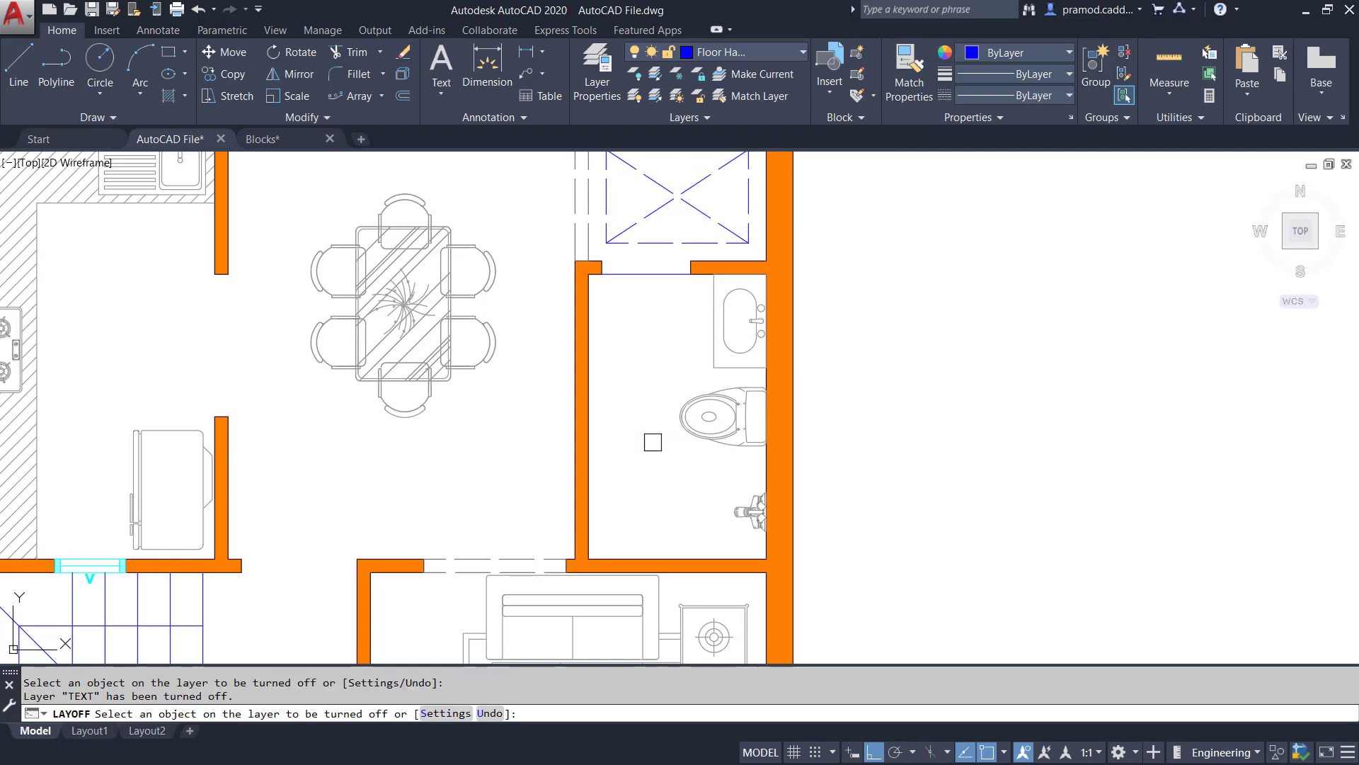
key(Escape)
key(Escape)
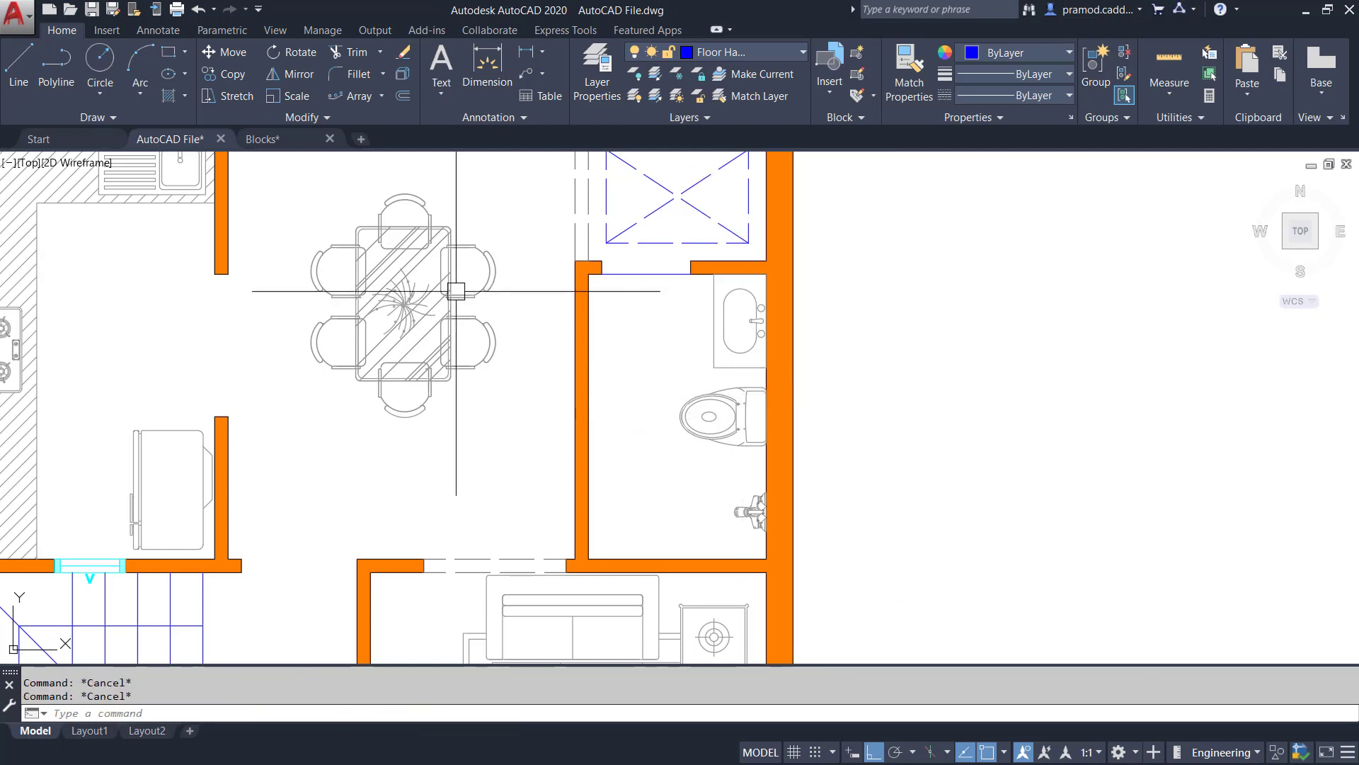
Hatch the WC floor beside the dining area with the NET pattern at a scale of 5
click(183, 97)
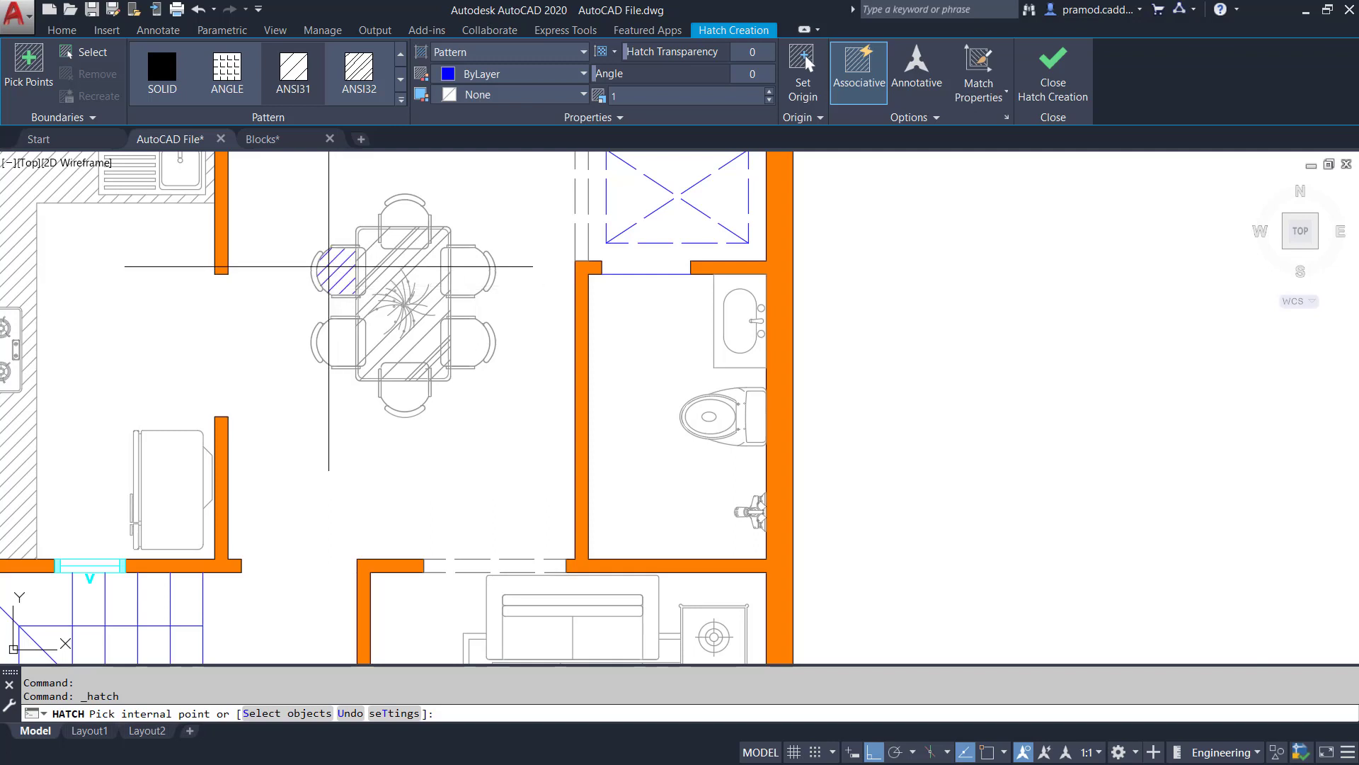
click(399, 103)
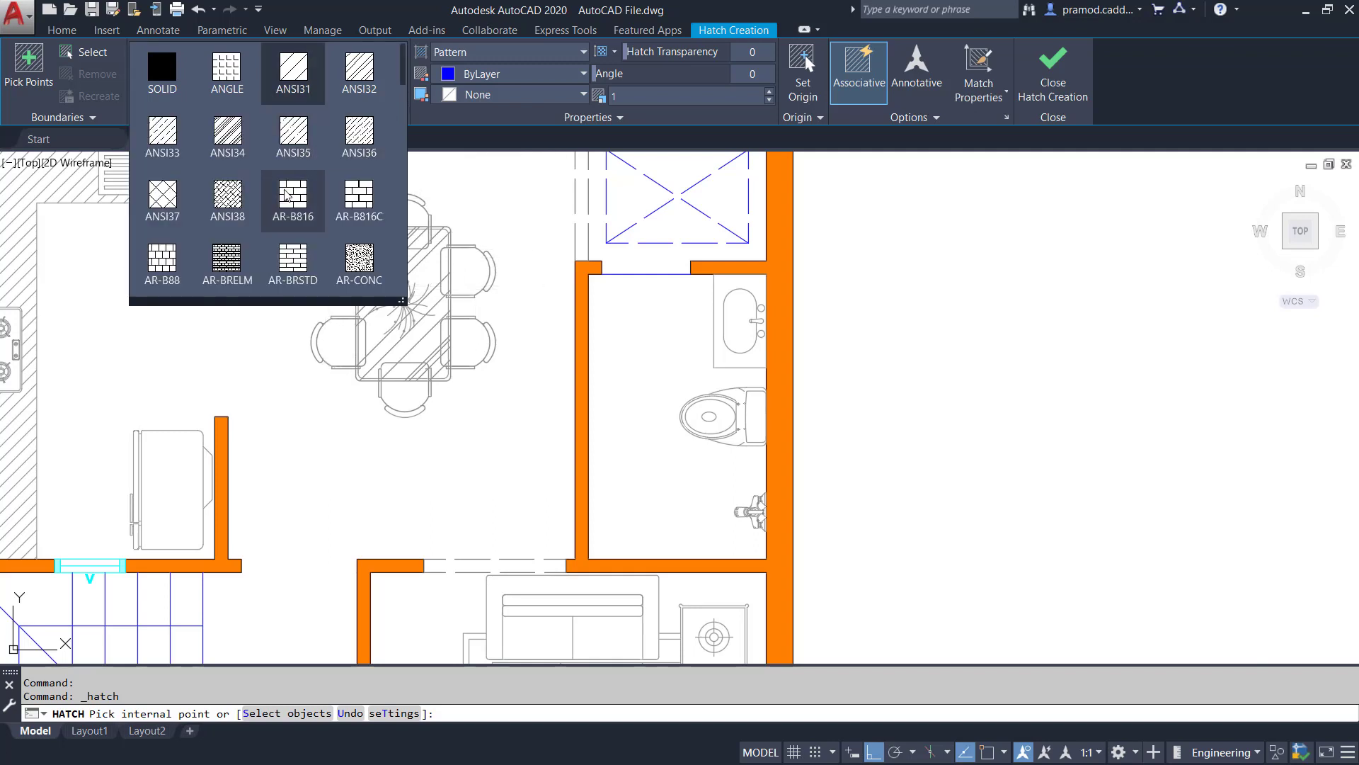
scroll(288, 198, down, 2)
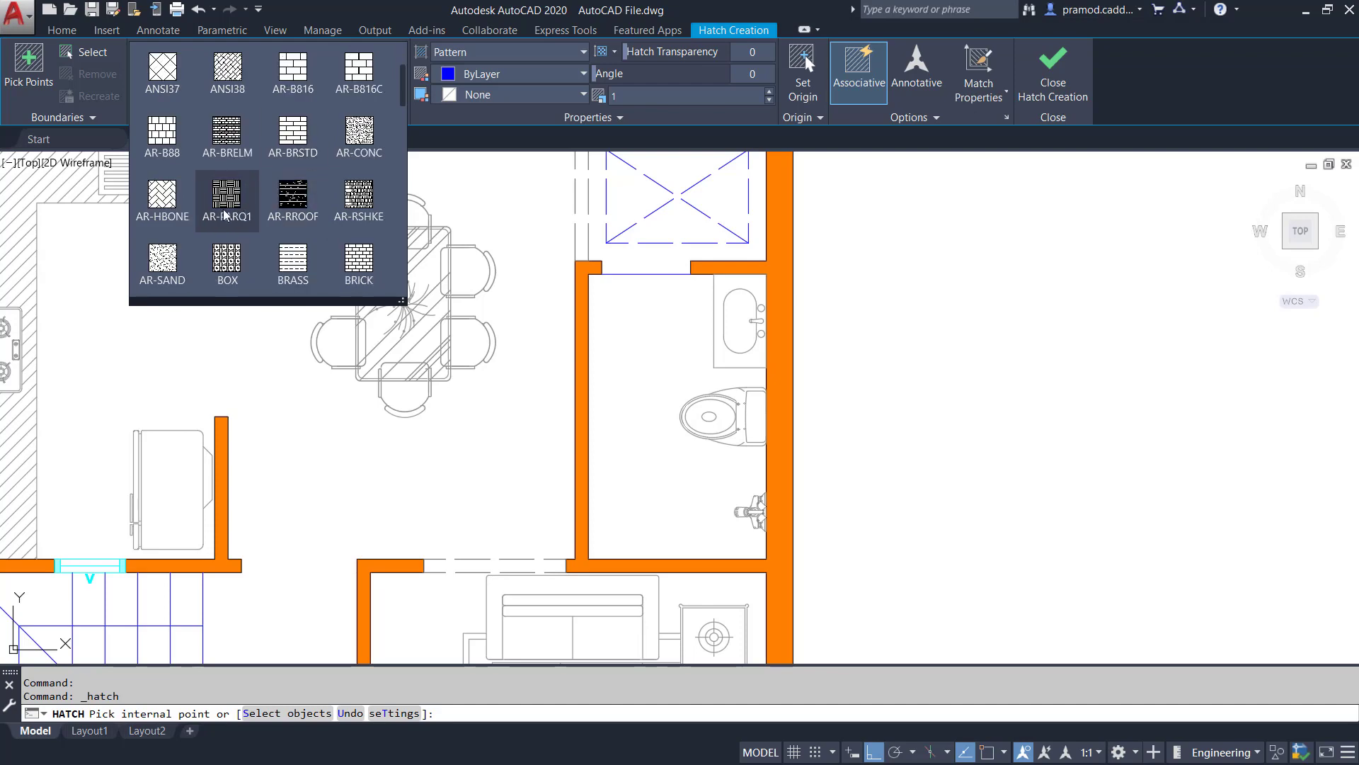
scroll(228, 212, down, 1)
scroll(298, 200, down, 1)
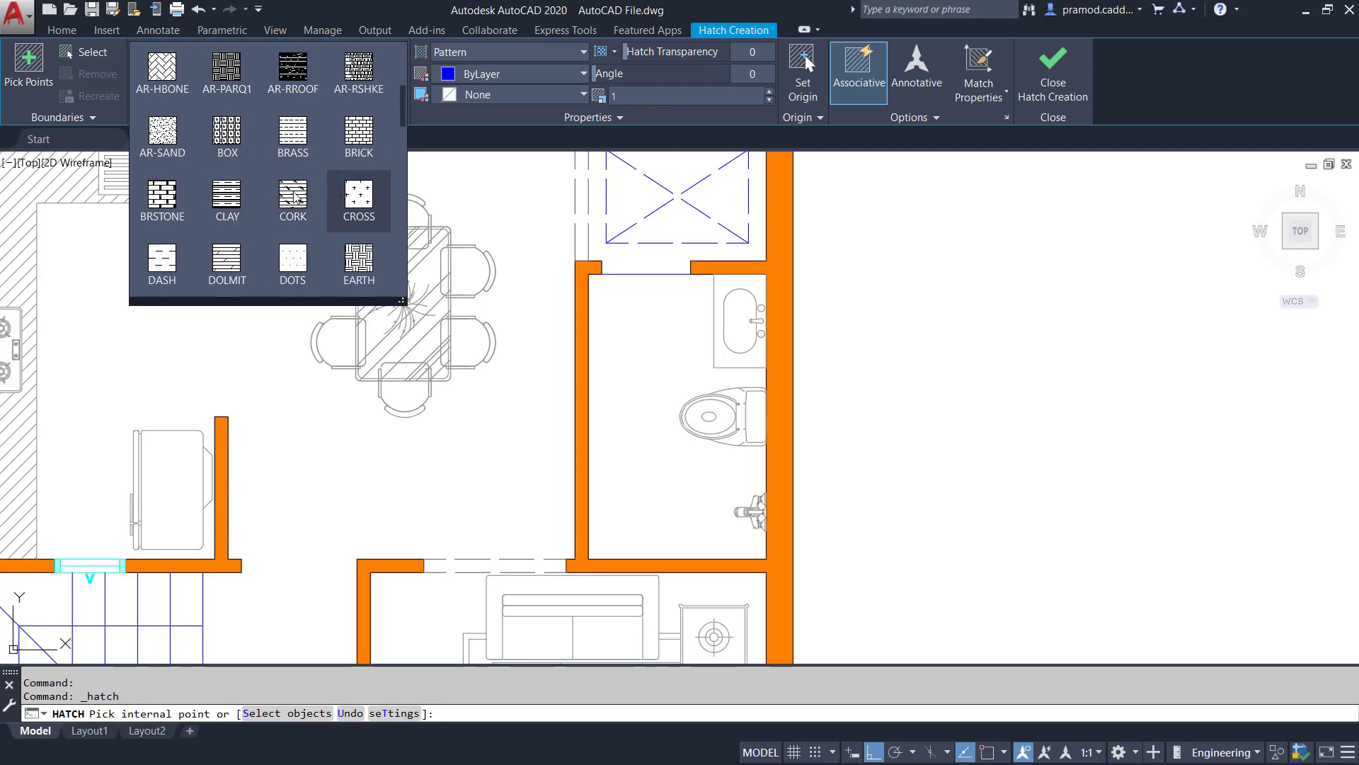
scroll(287, 195, down, 2)
scroll(284, 191, down, 4)
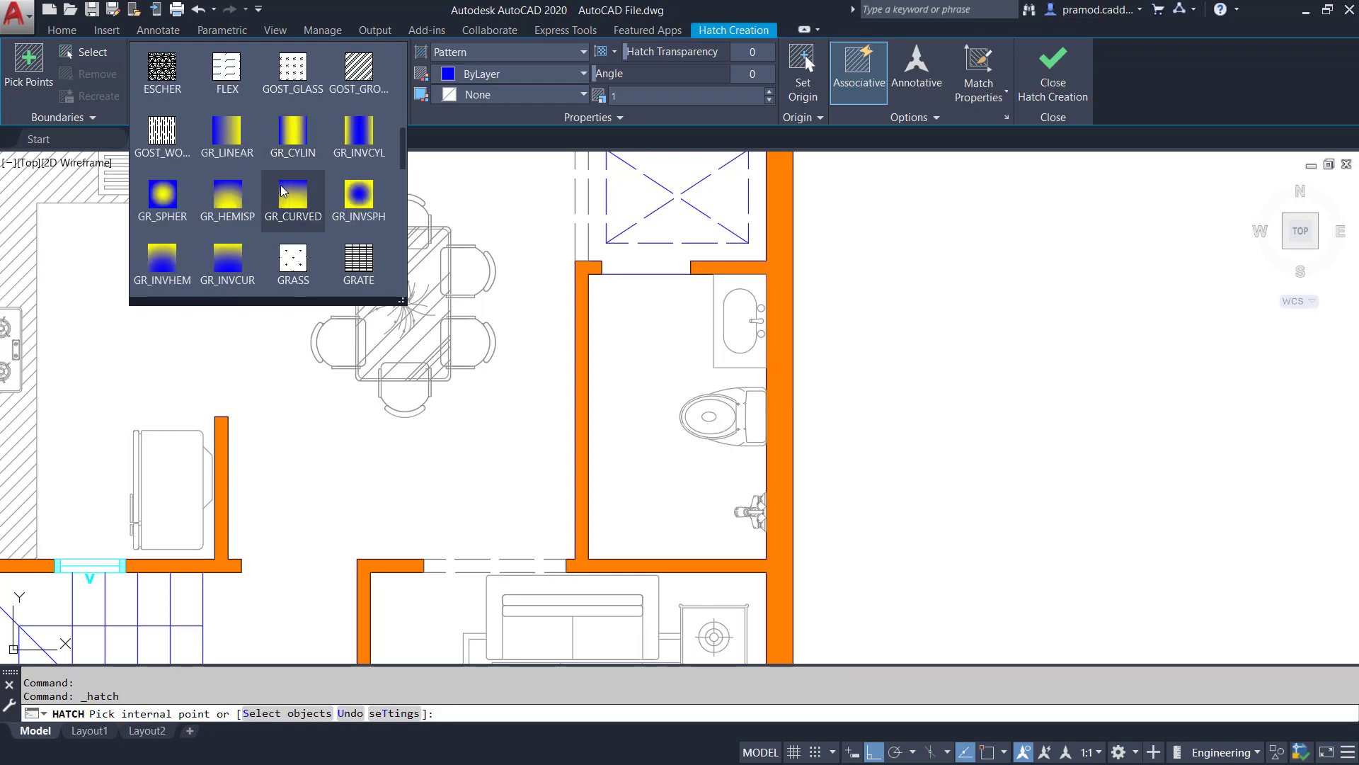
scroll(285, 195, down, 6)
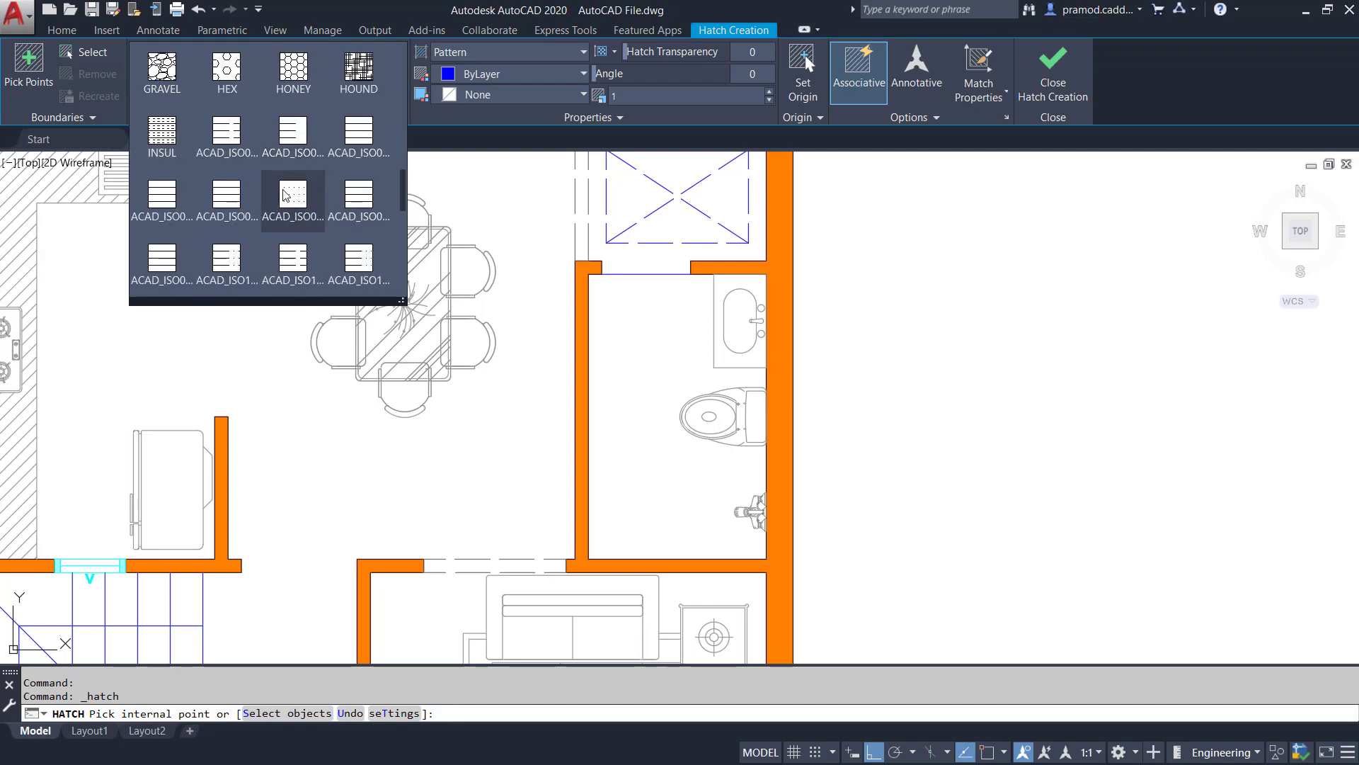
scroll(287, 196, down, 2)
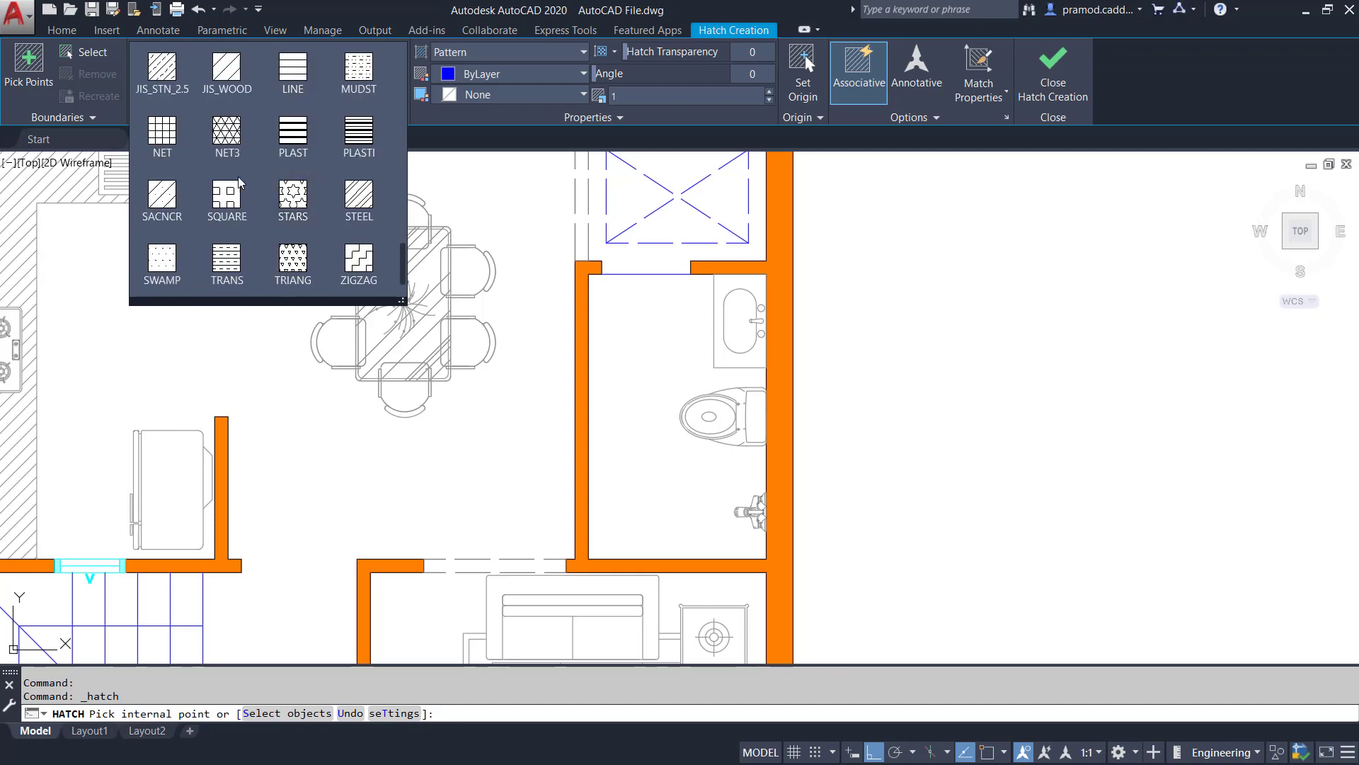
click(159, 138)
click(643, 382)
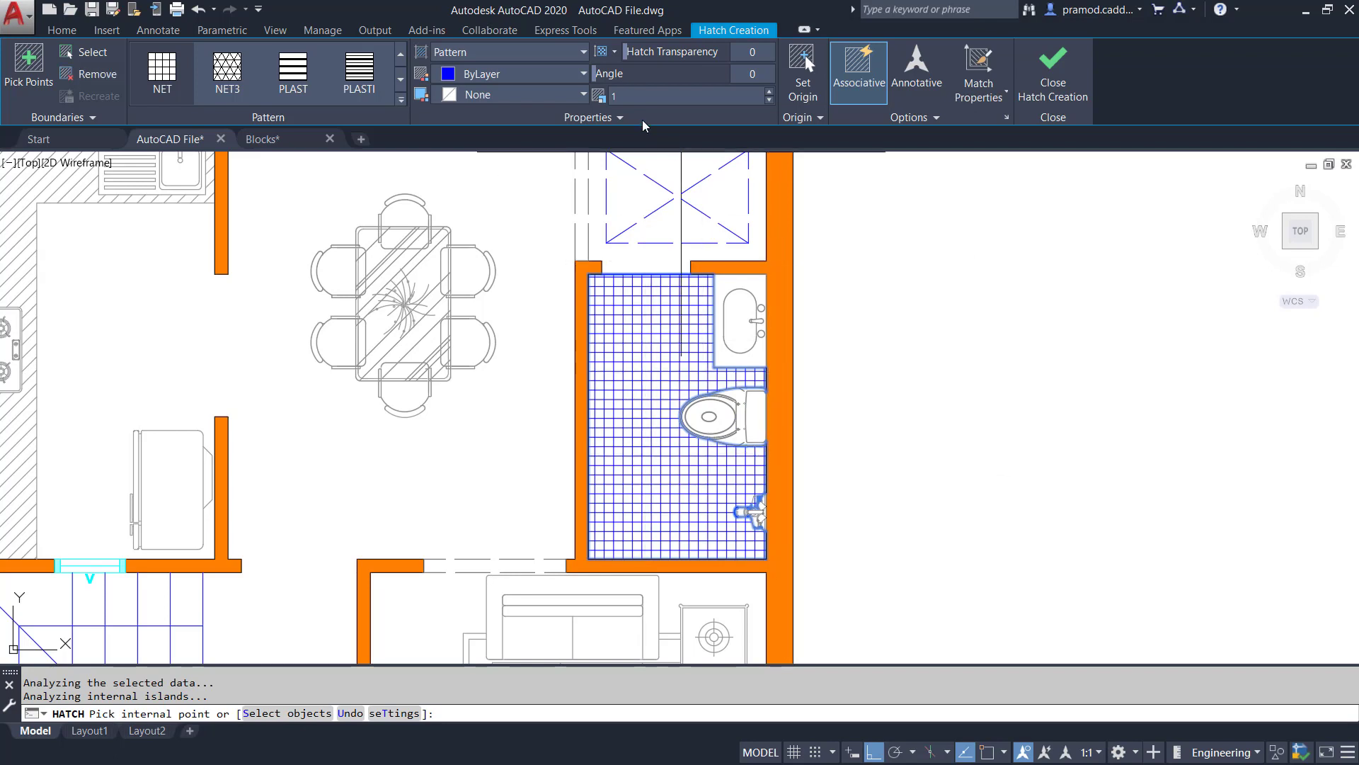
text(5)
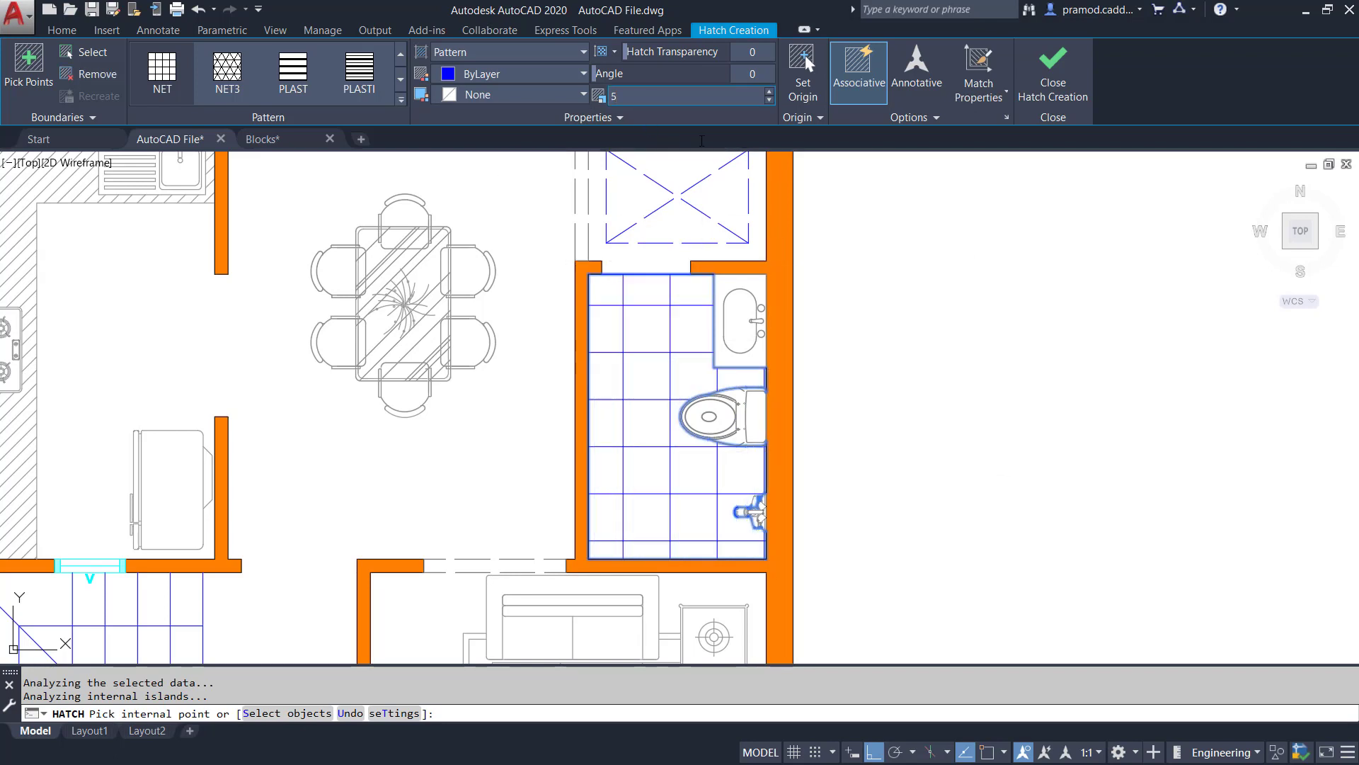
Set the WC floor hatch's line colour to white 255,255,255 and its background colour to Cyan
click(495, 74)
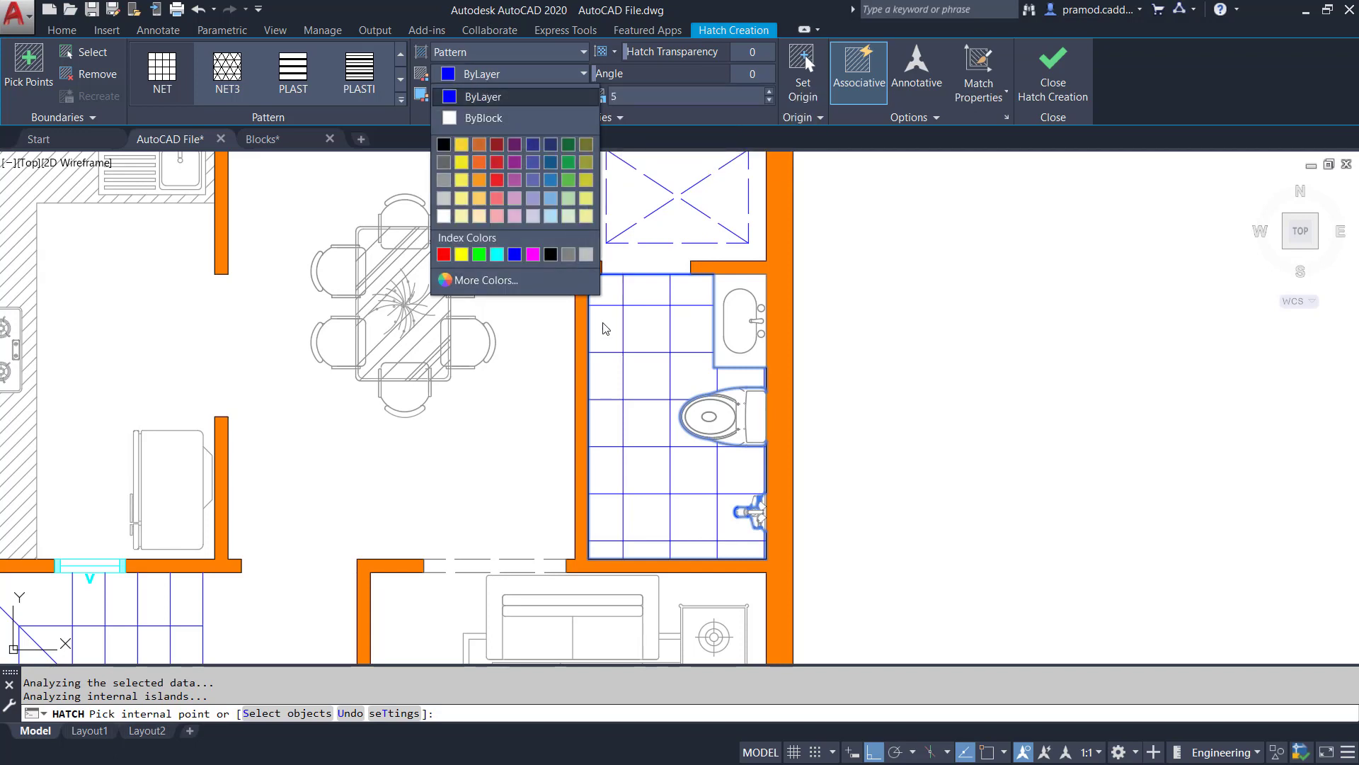
click(444, 218)
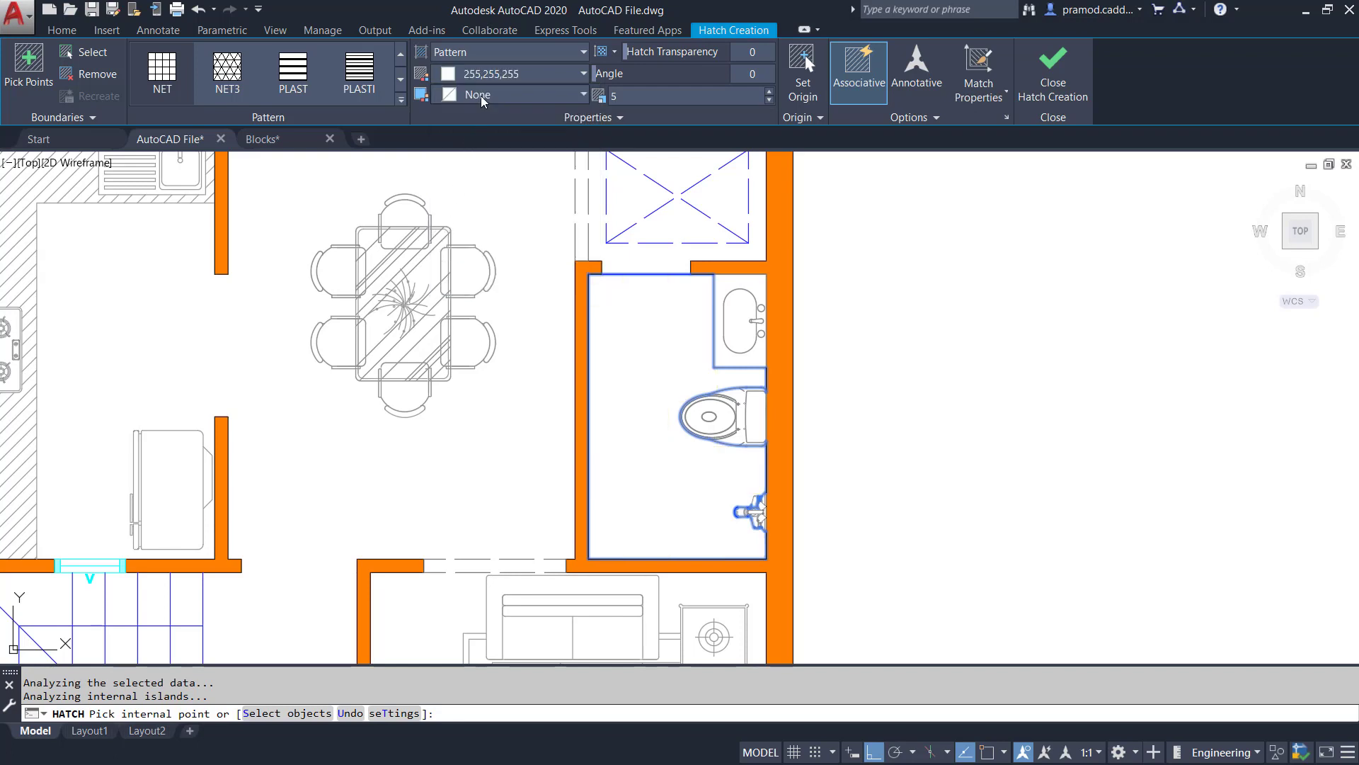
click(481, 95)
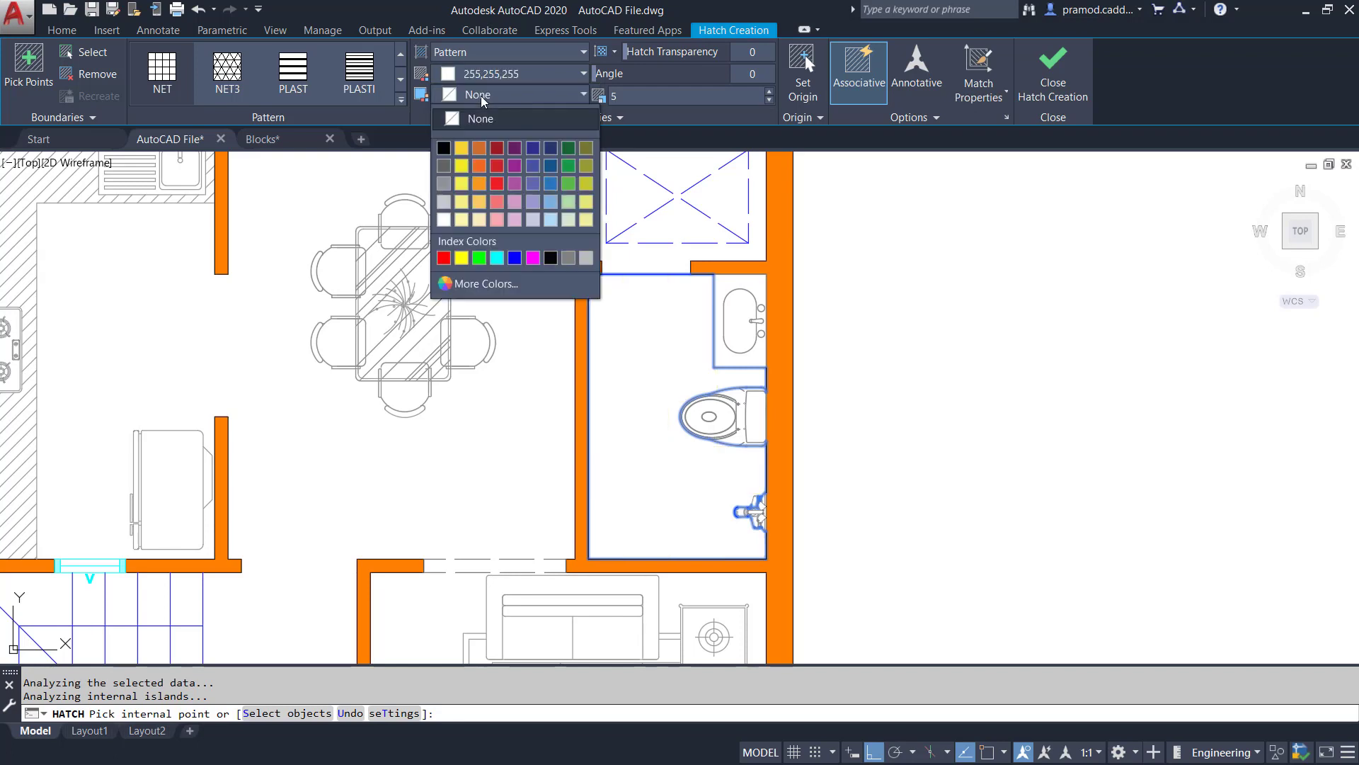
click(496, 257)
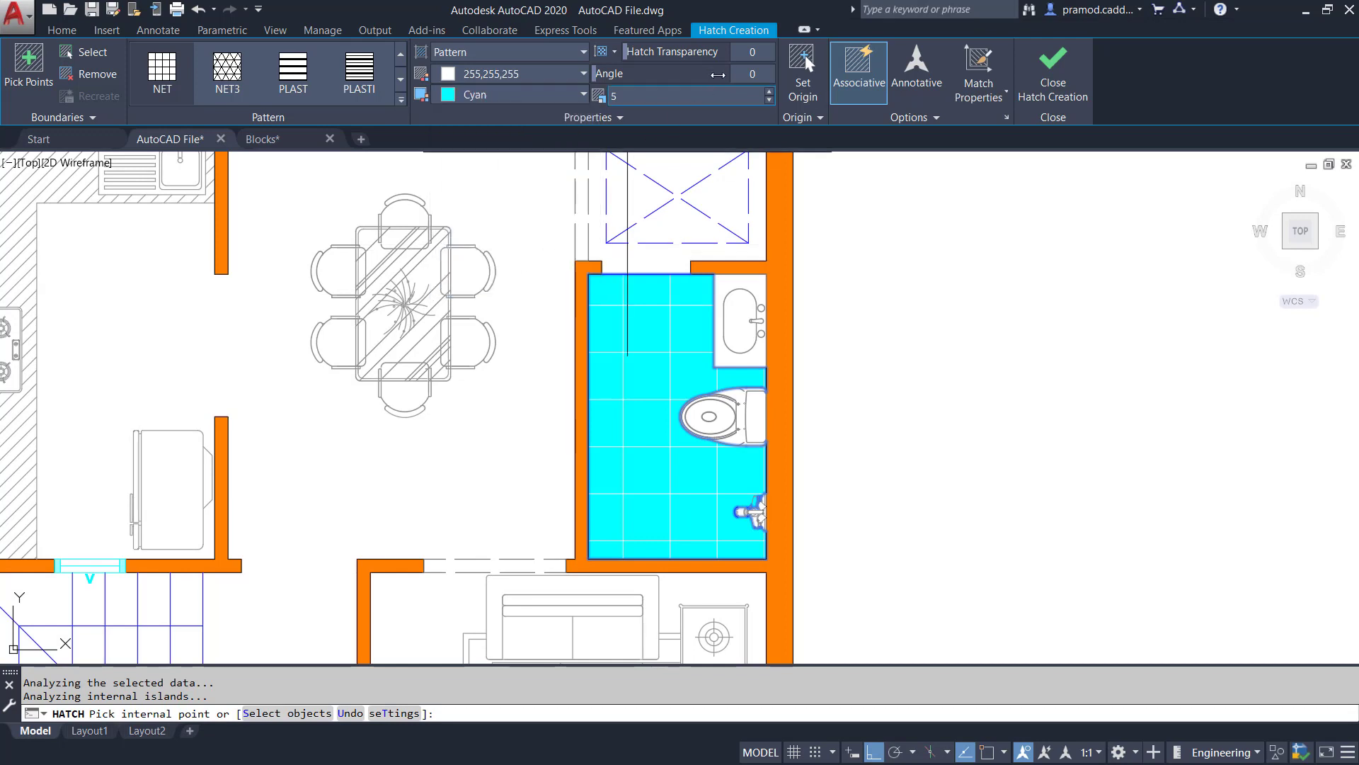
Set the WC floor hatch's transparency to 50 and its line colour to grey 147,149,152
click(749, 53)
text(6)
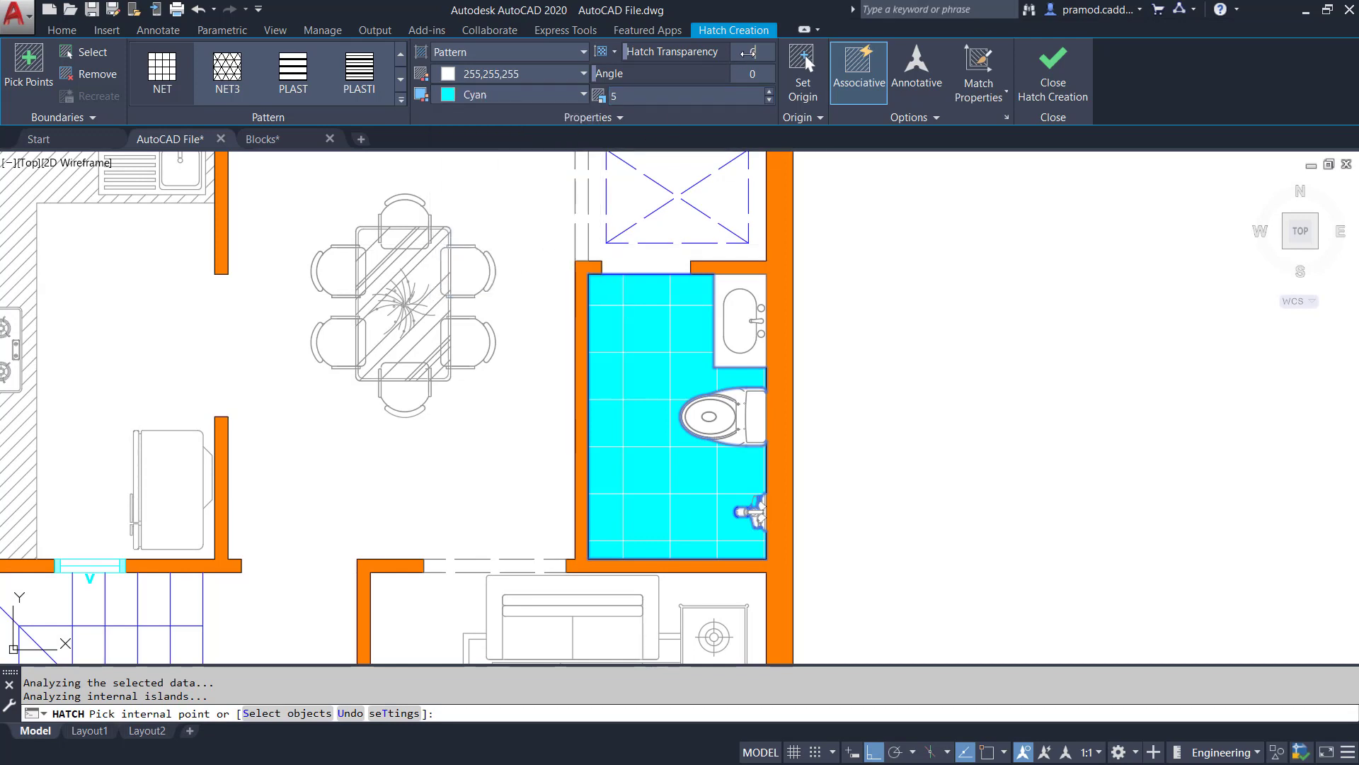
text(0)
key(Return)
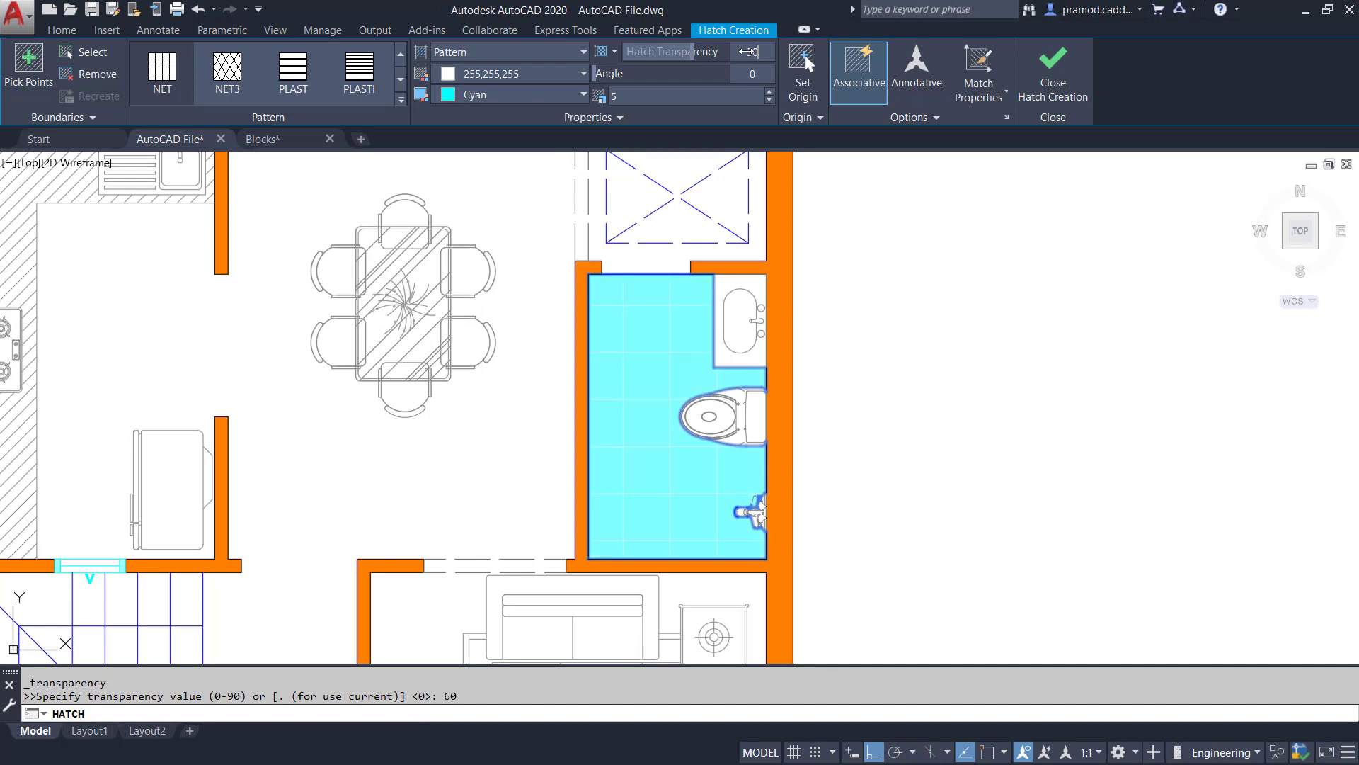
key(Return)
click(484, 71)
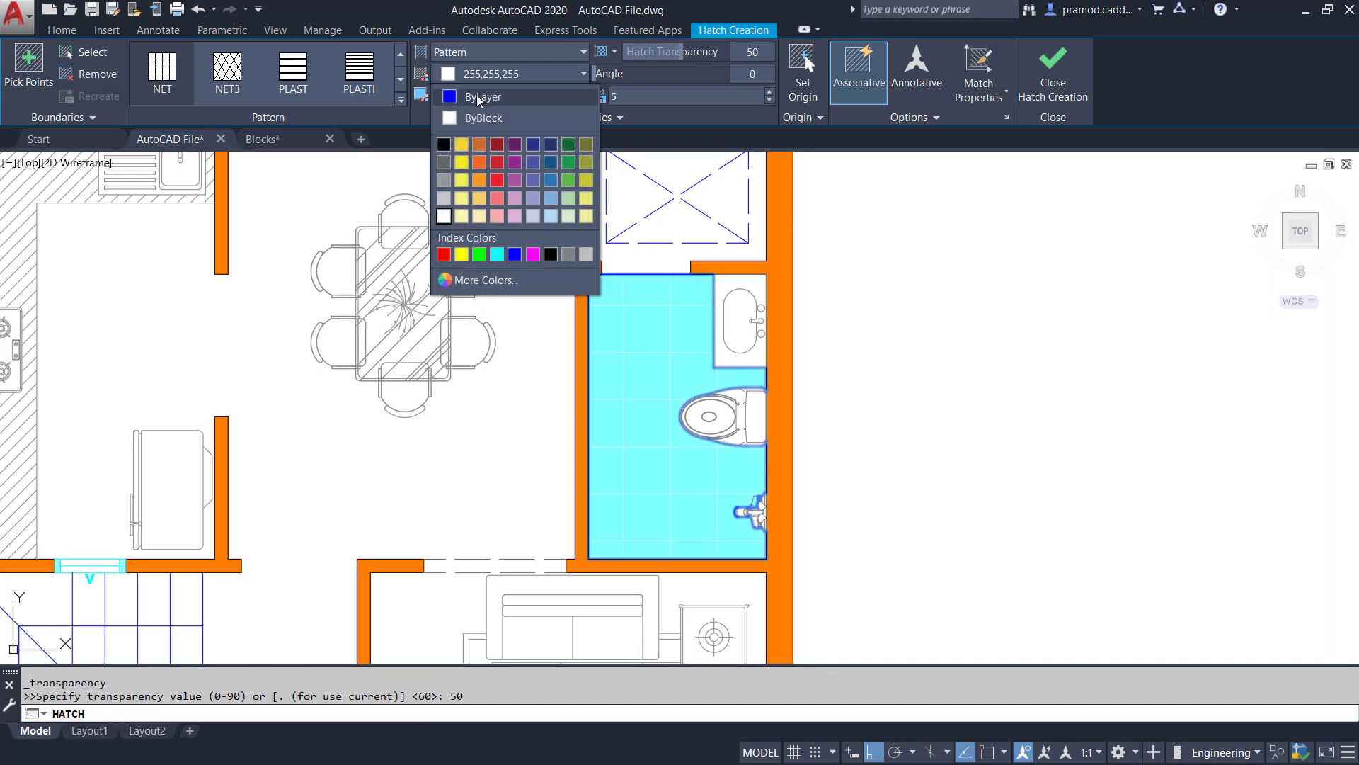
click(443, 177)
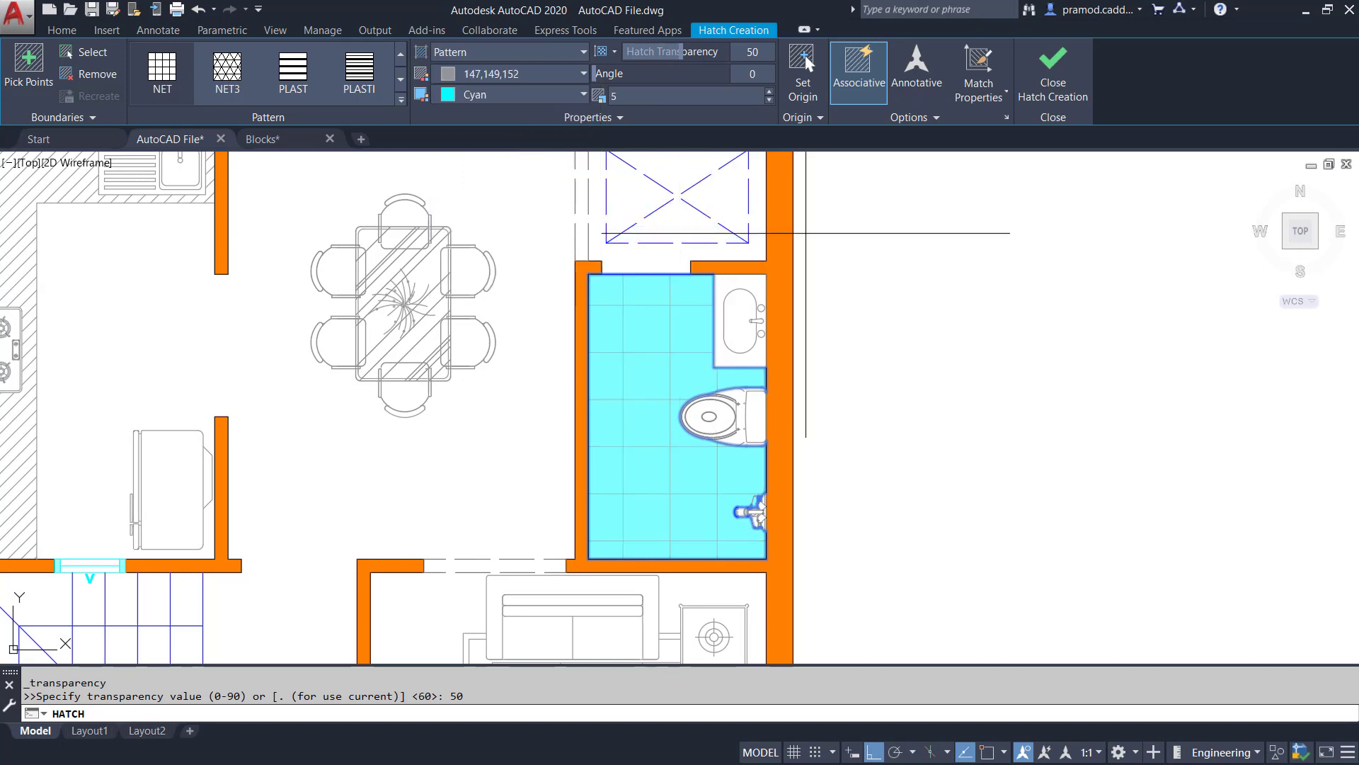
Set the hatch origin at the WC's upper-left inner corner and finish the hatch
click(792, 94)
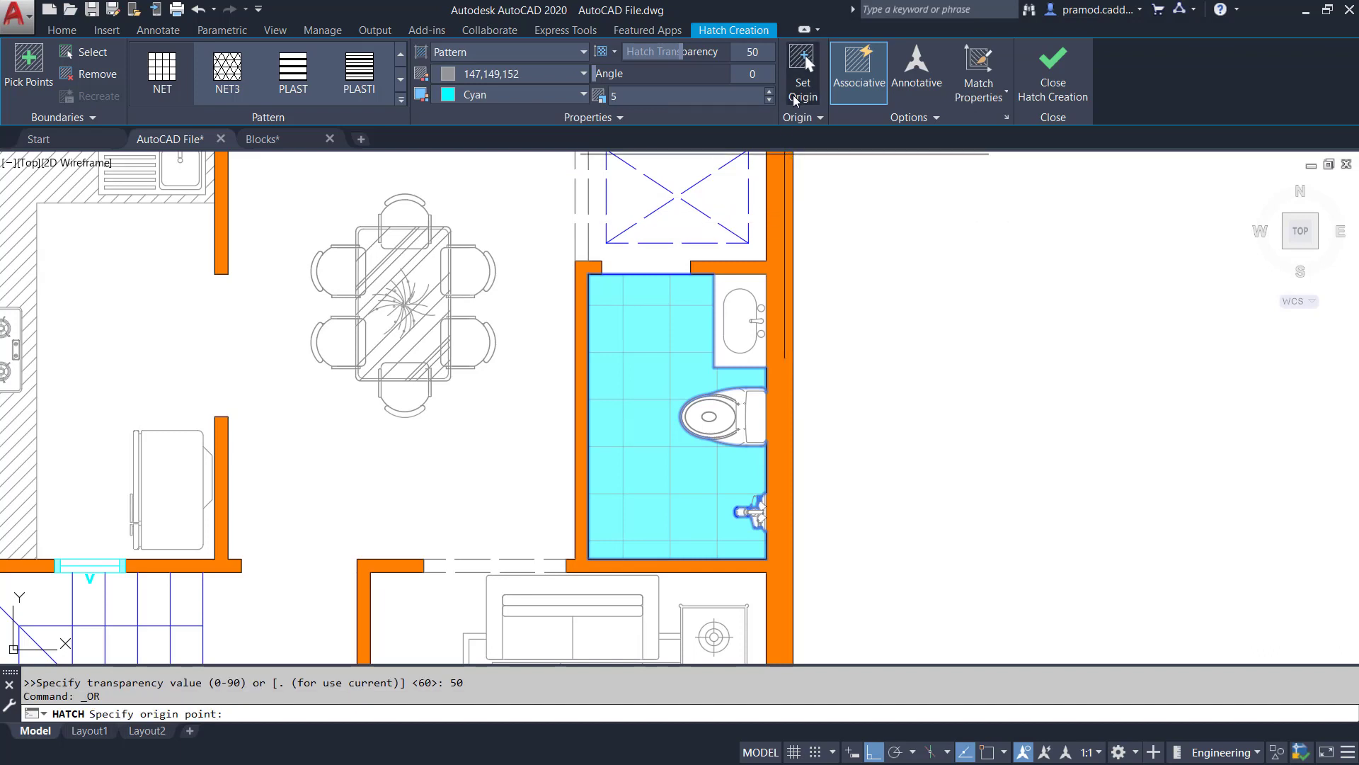
click(589, 274)
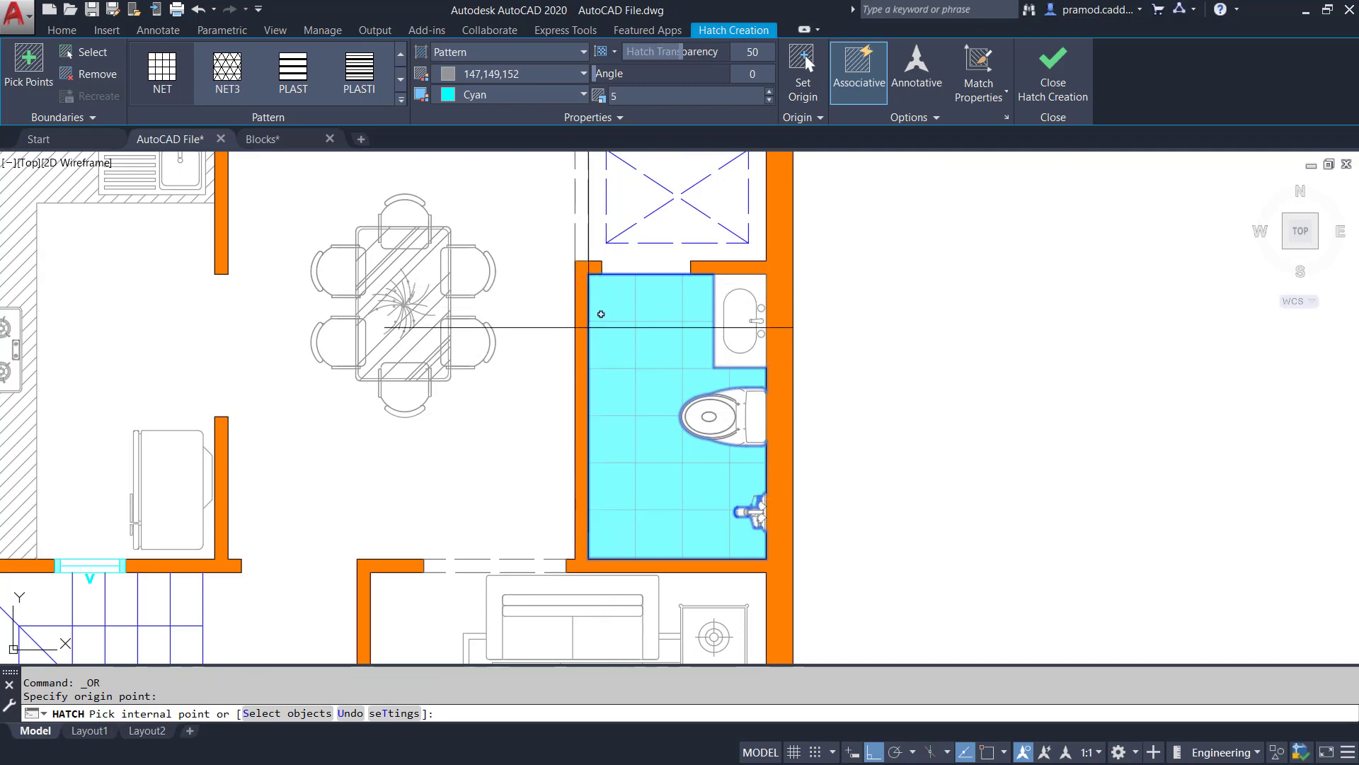
click(1043, 83)
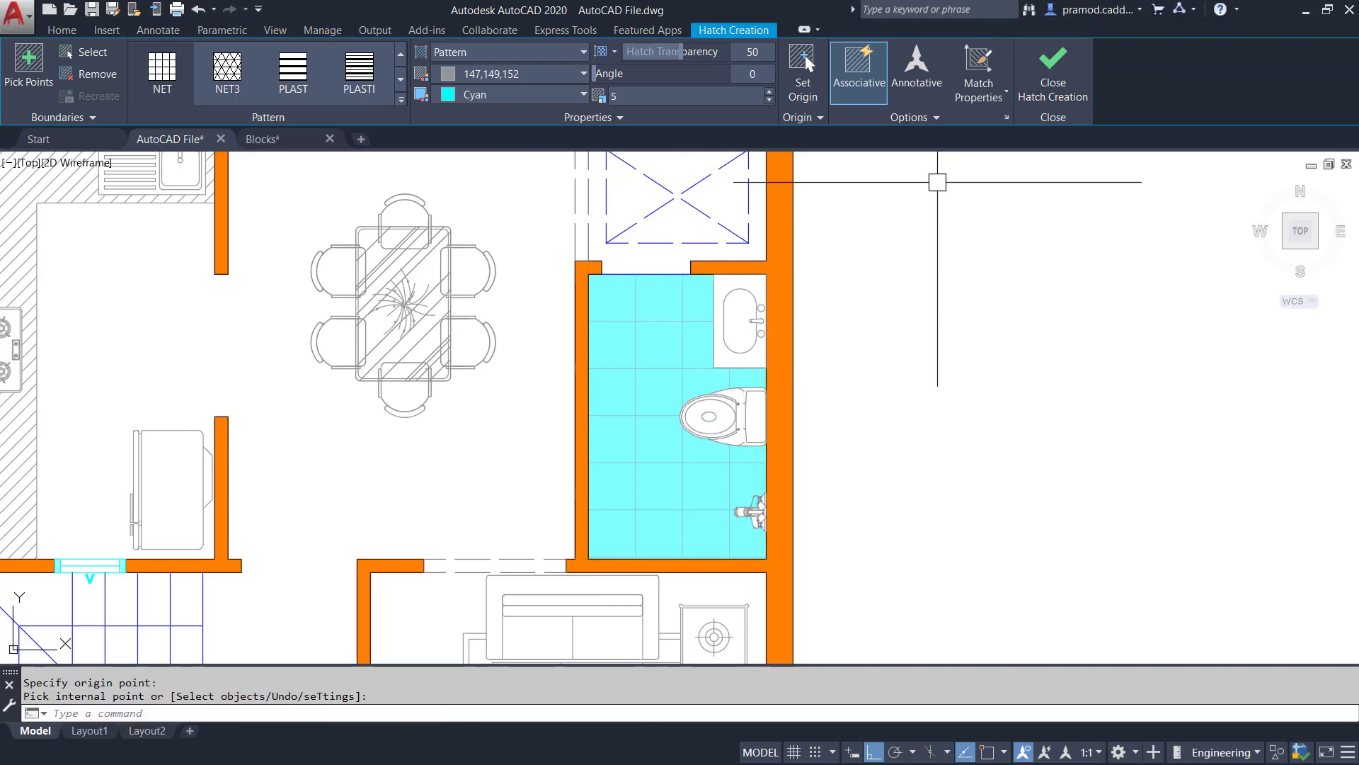
Draw a line closing the doorway of the bathroom at the plan's upper-right corner
scroll(673, 349, down, 5)
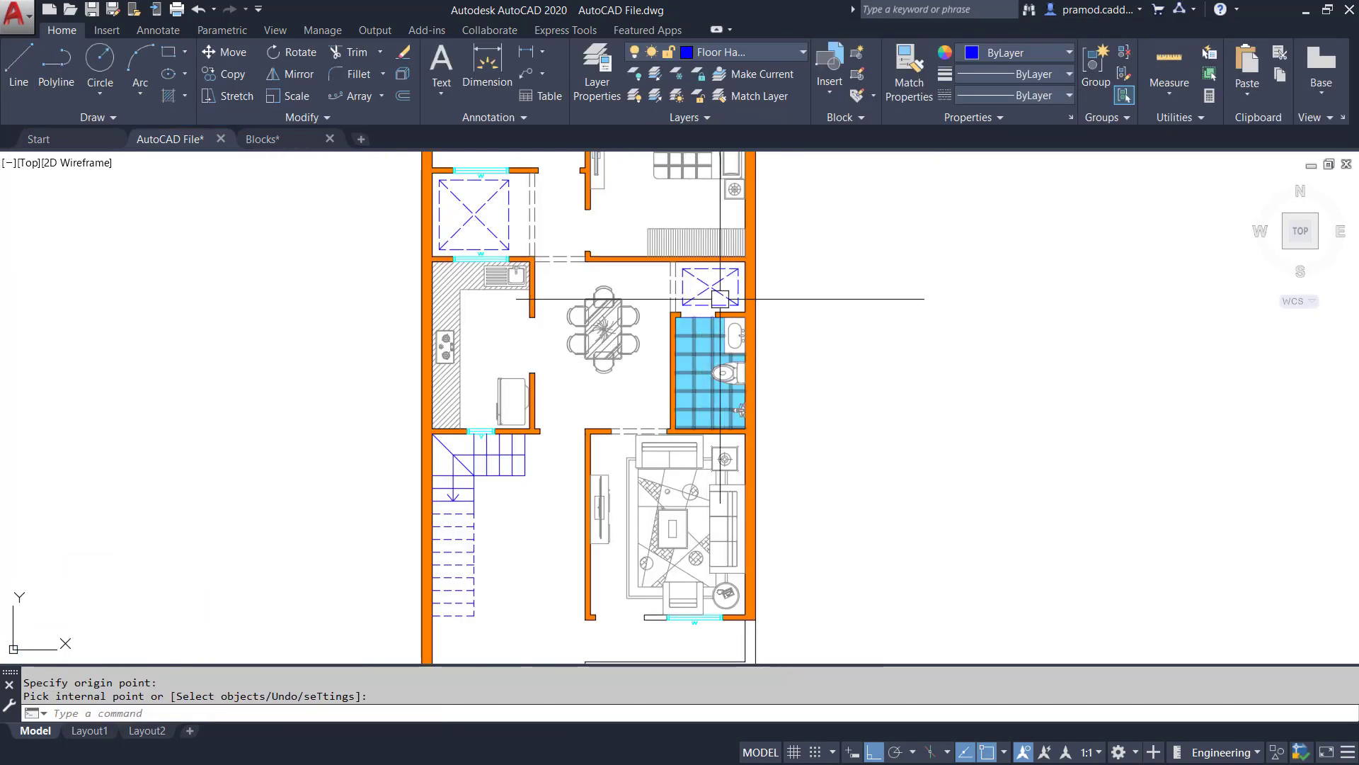
scroll(647, 247, up, 6)
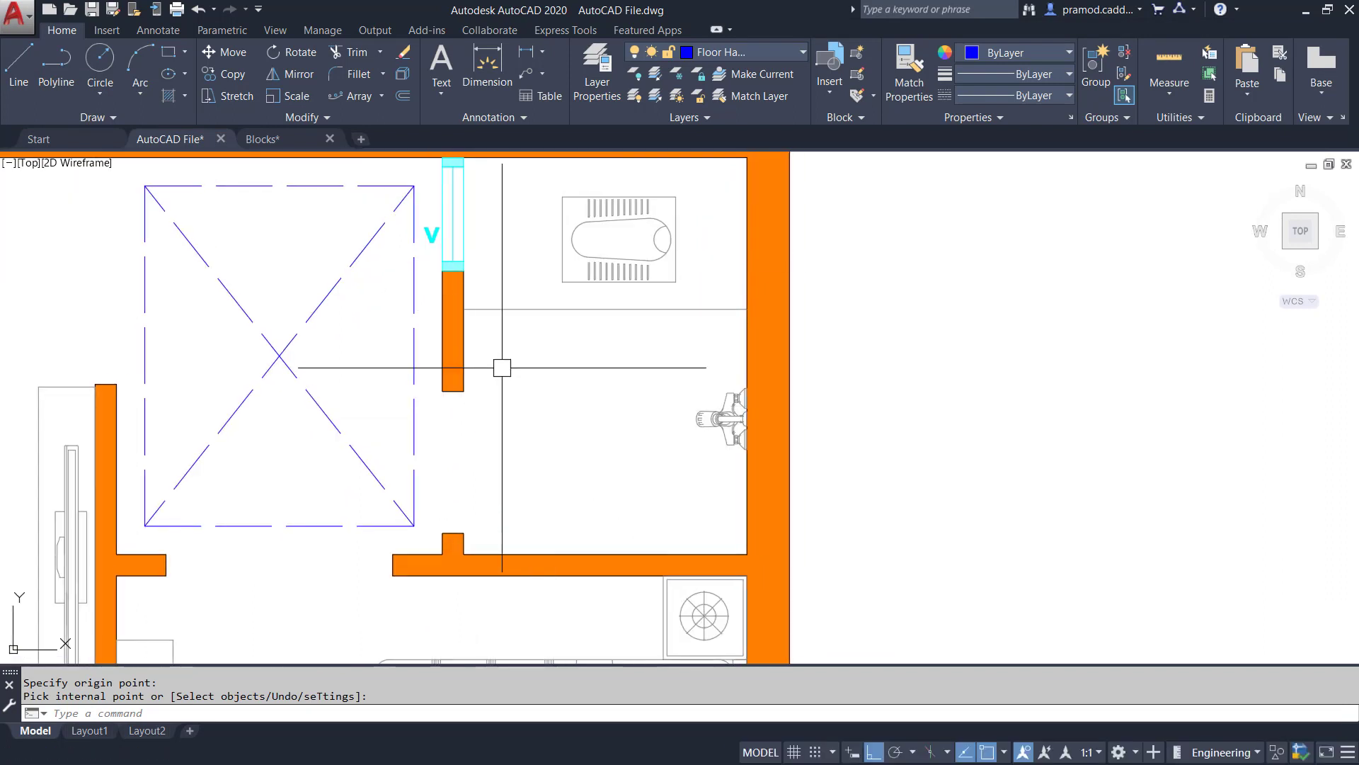
click(19, 68)
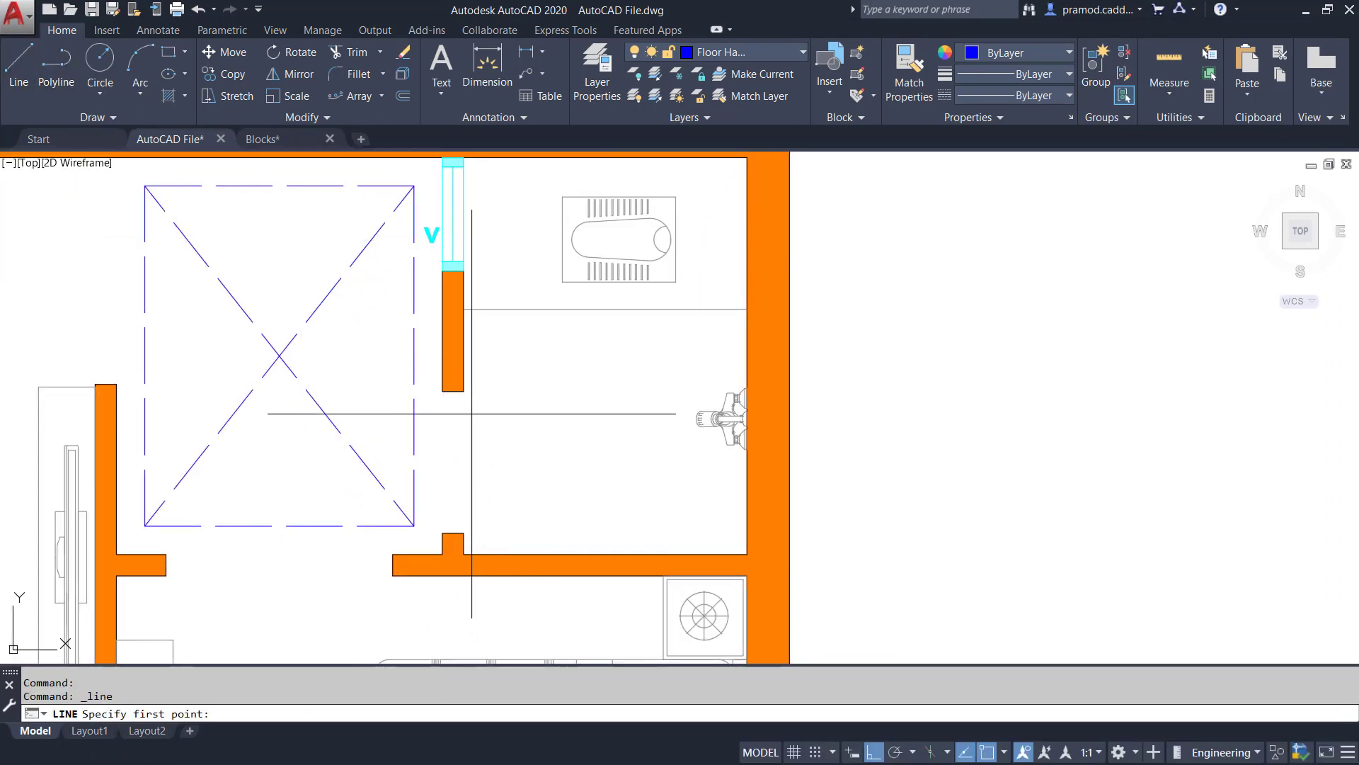
click(463, 392)
click(456, 535)
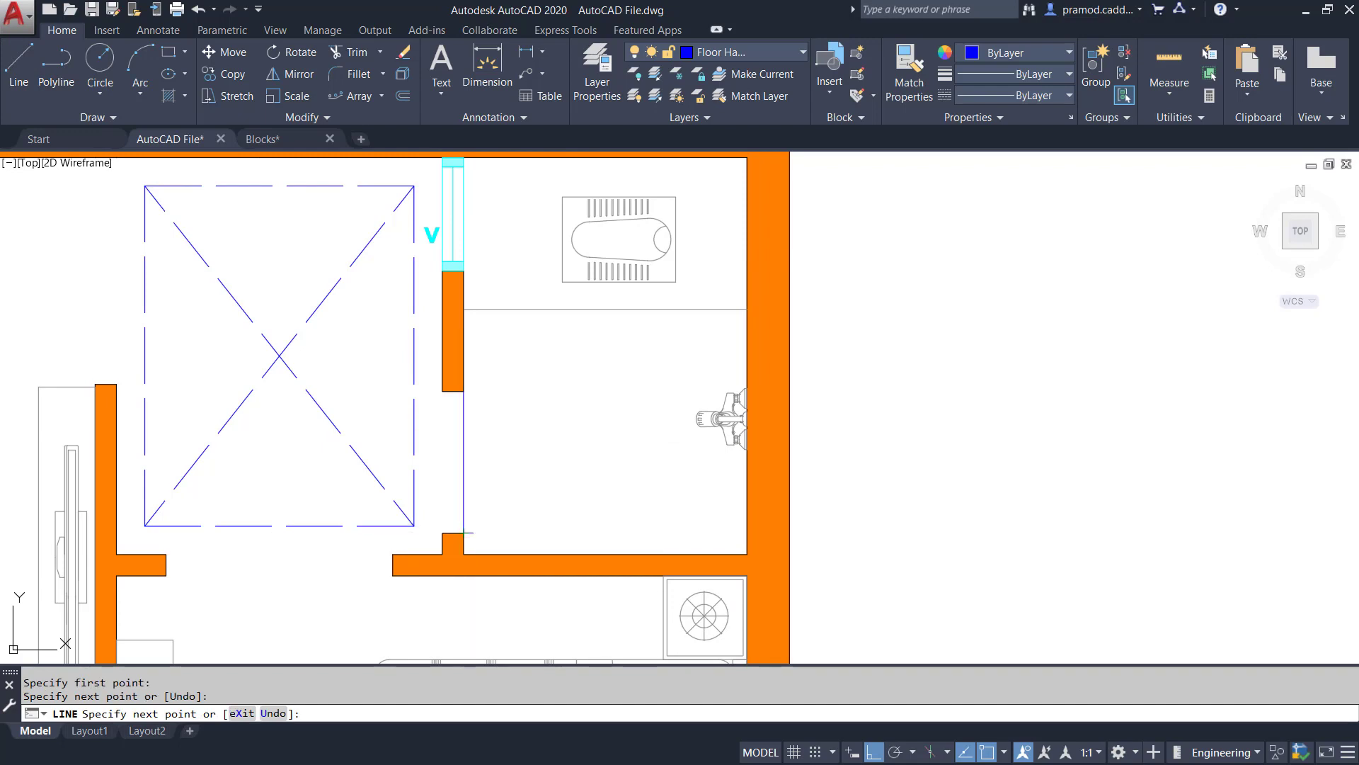
key(Escape)
Hatch both parts of the upper bathroom's floor, set the hatch origin at its lower-left inner corner and finish the hatch
click(170, 100)
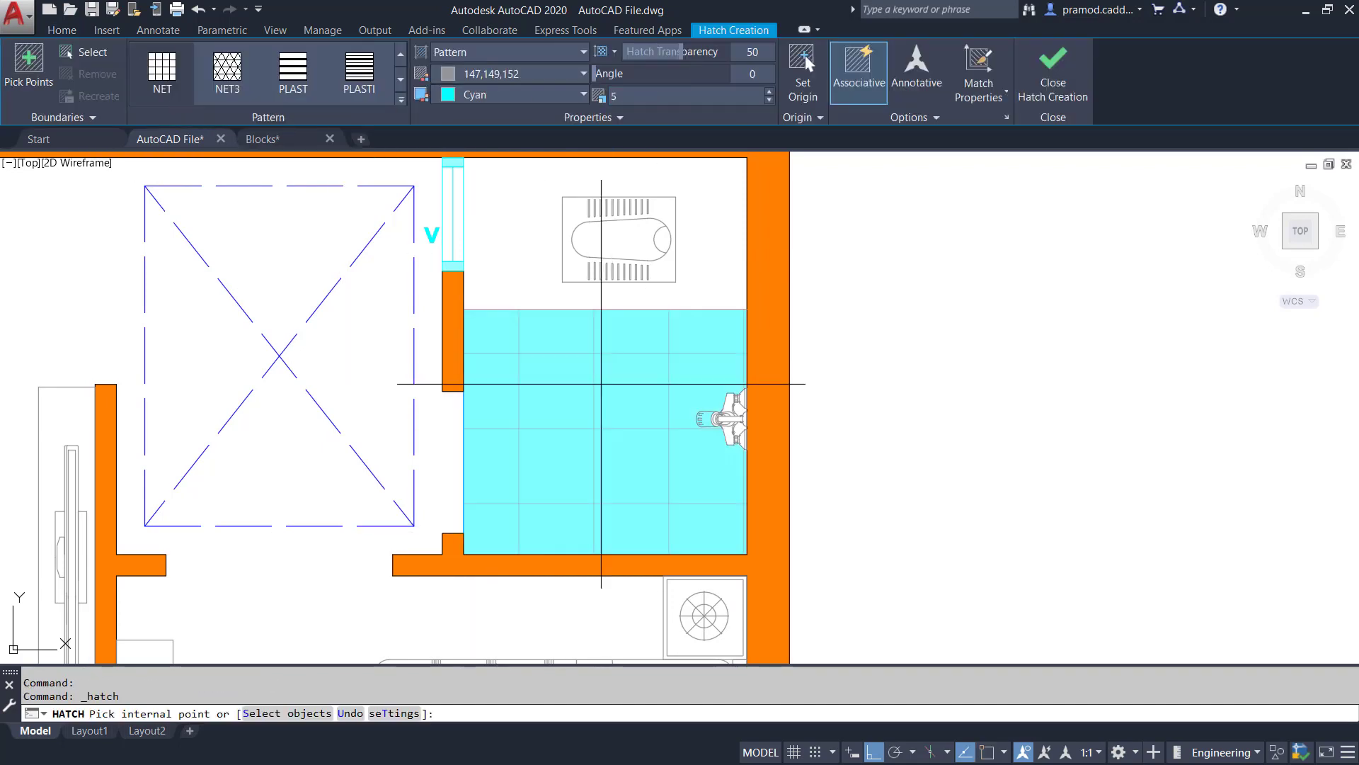
click(601, 384)
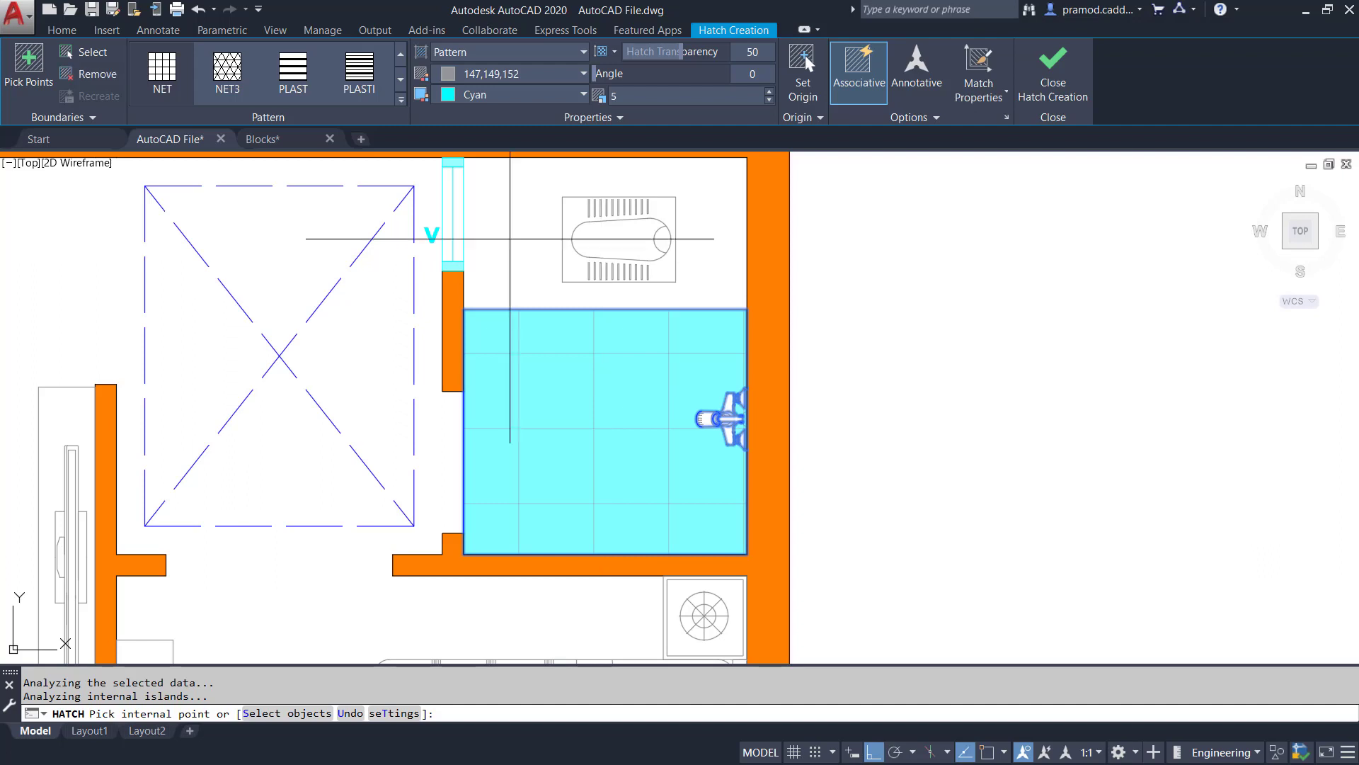
click(511, 207)
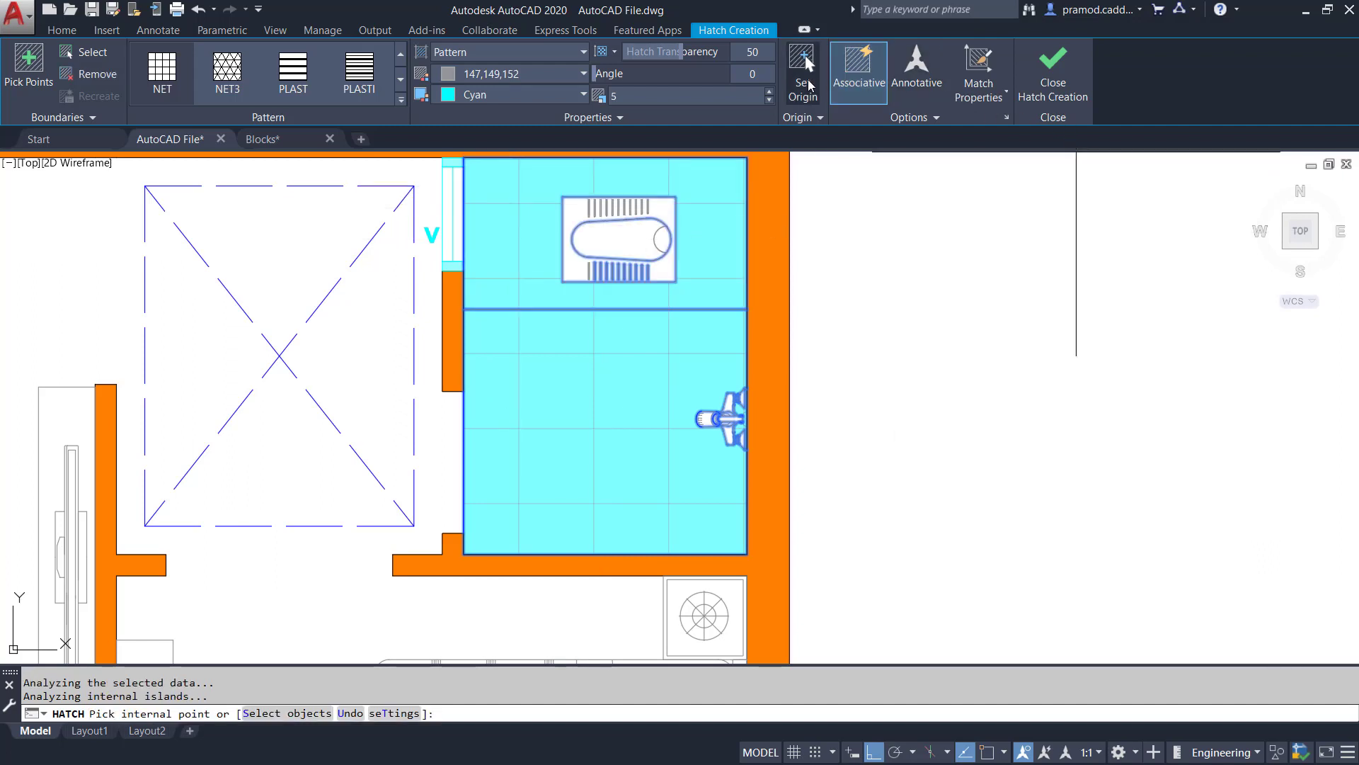
click(807, 83)
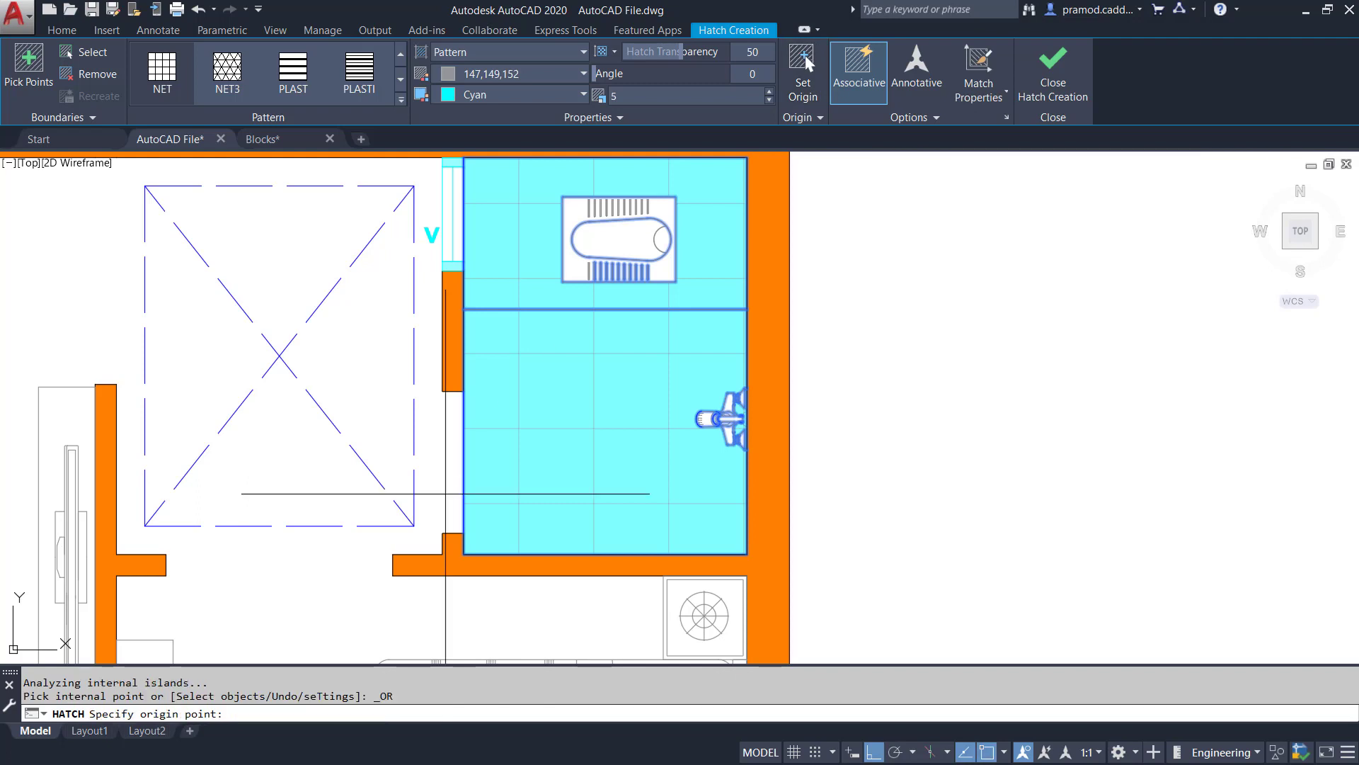
click(463, 544)
click(1055, 70)
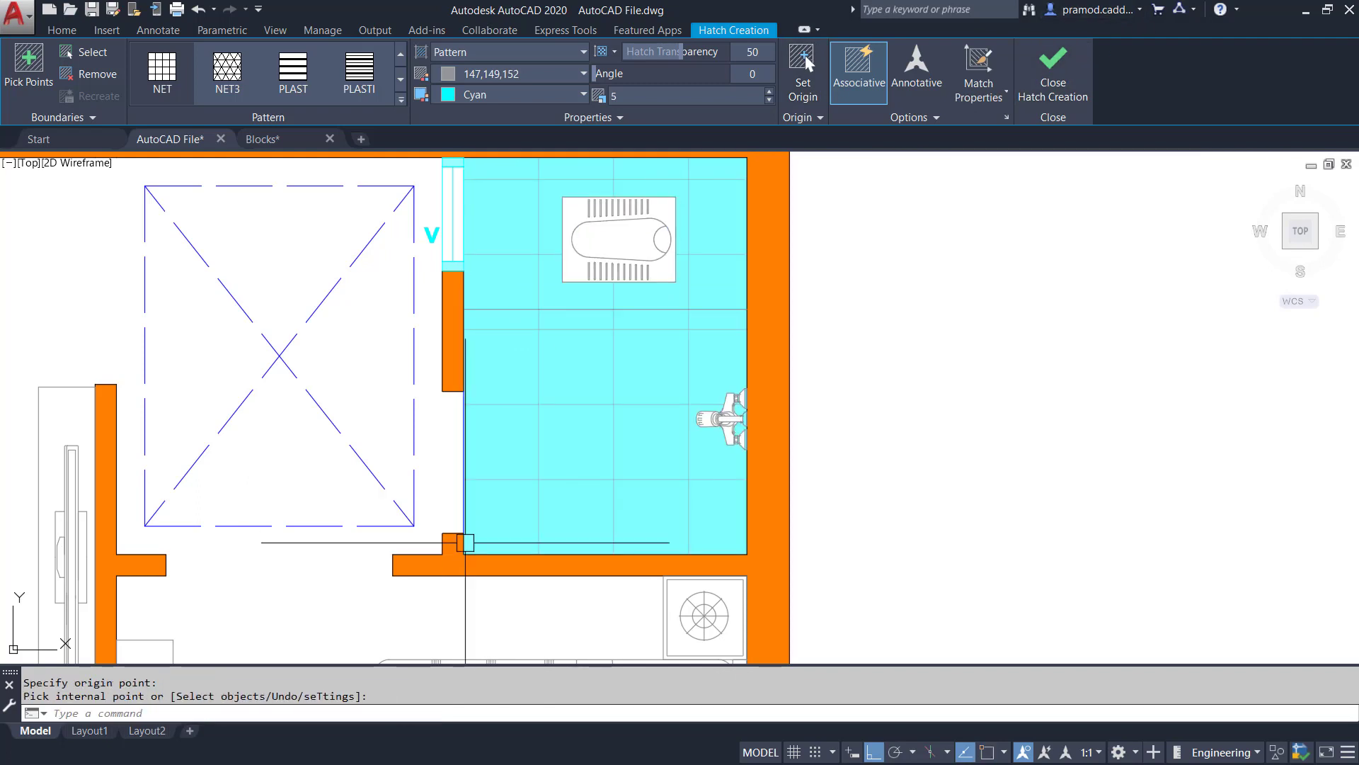
key(Escape)
Look over the bedrooms, open areas and other rooms of the Day 05 plan beside the Day 04 plan
scroll(753, 394, down, 2)
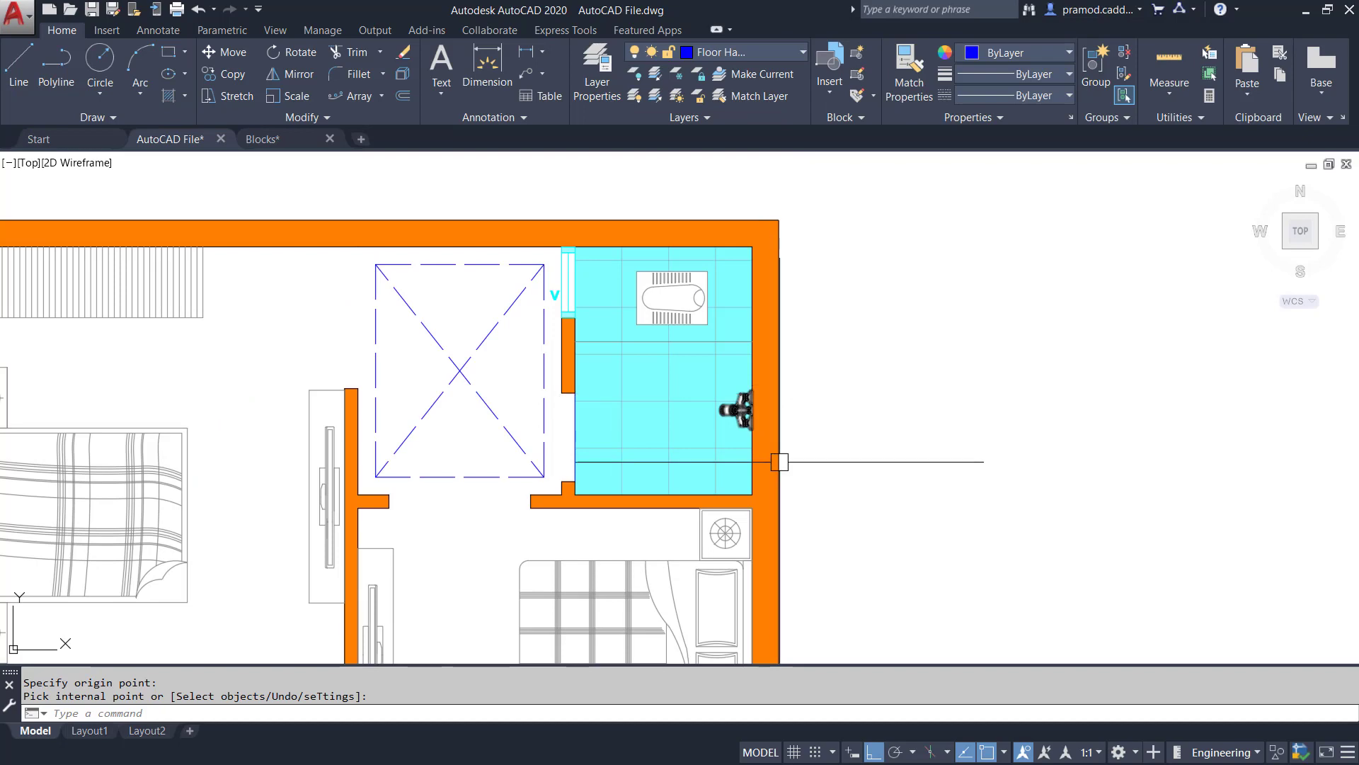
scroll(783, 460, down, 2)
middle_drag(743, 455, 898, 191)
scroll(810, 382, down, 2)
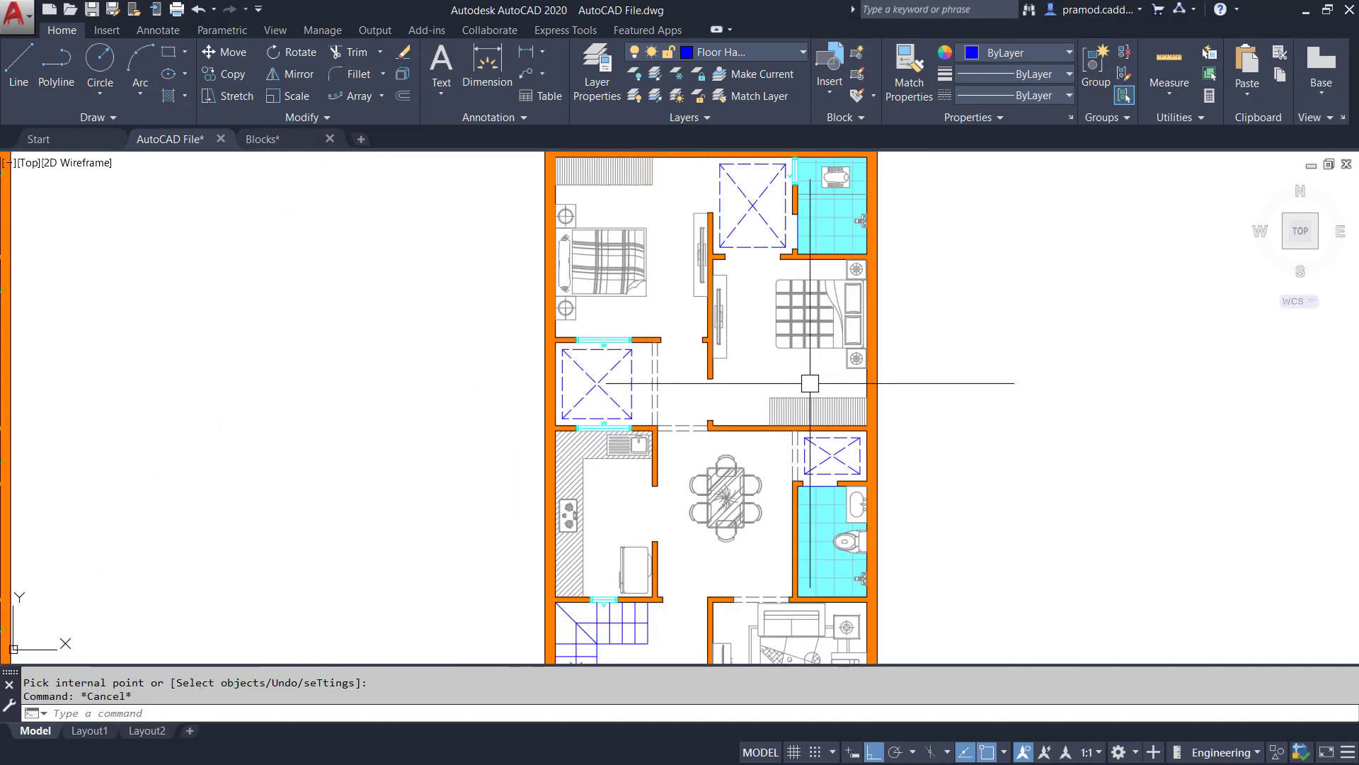
middle_drag(810, 382, 724, 451)
scroll(667, 220, up, 2)
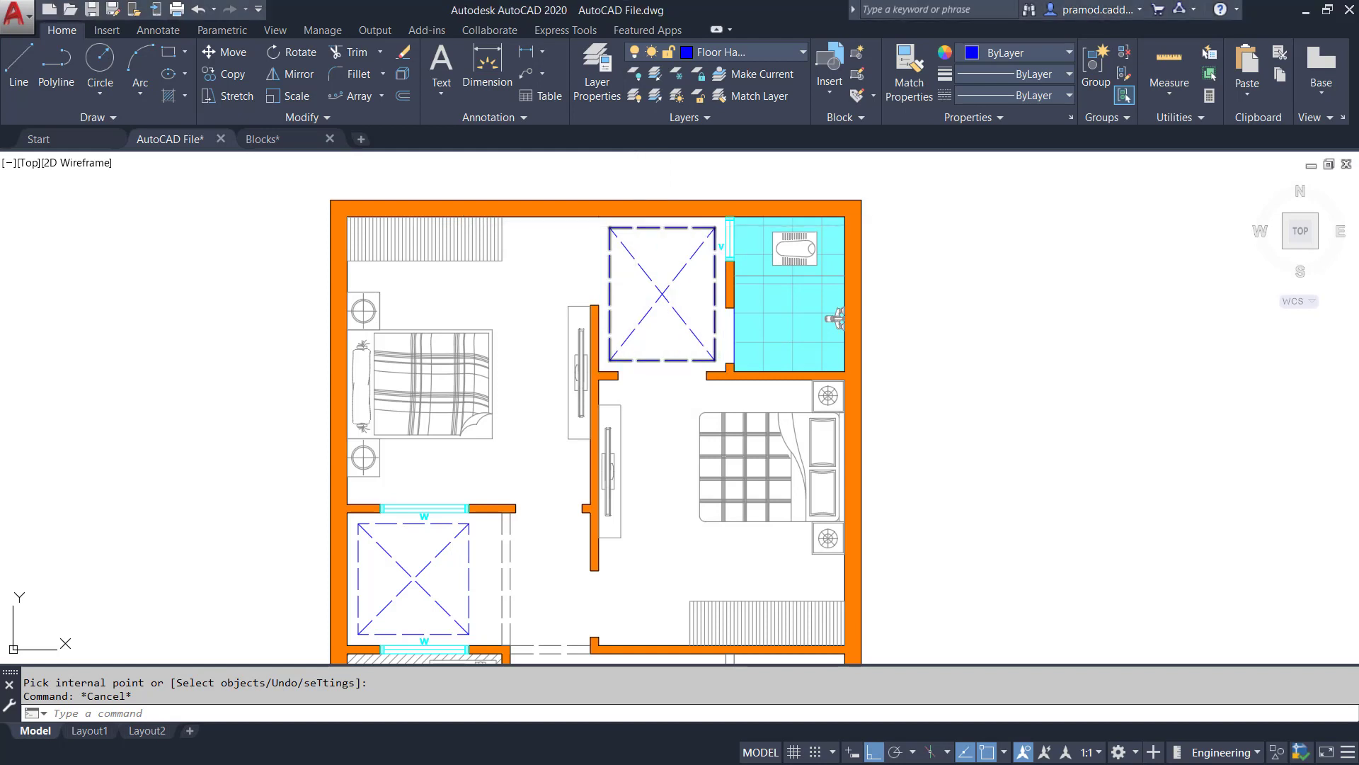
middle_drag(614, 408, 613, 293)
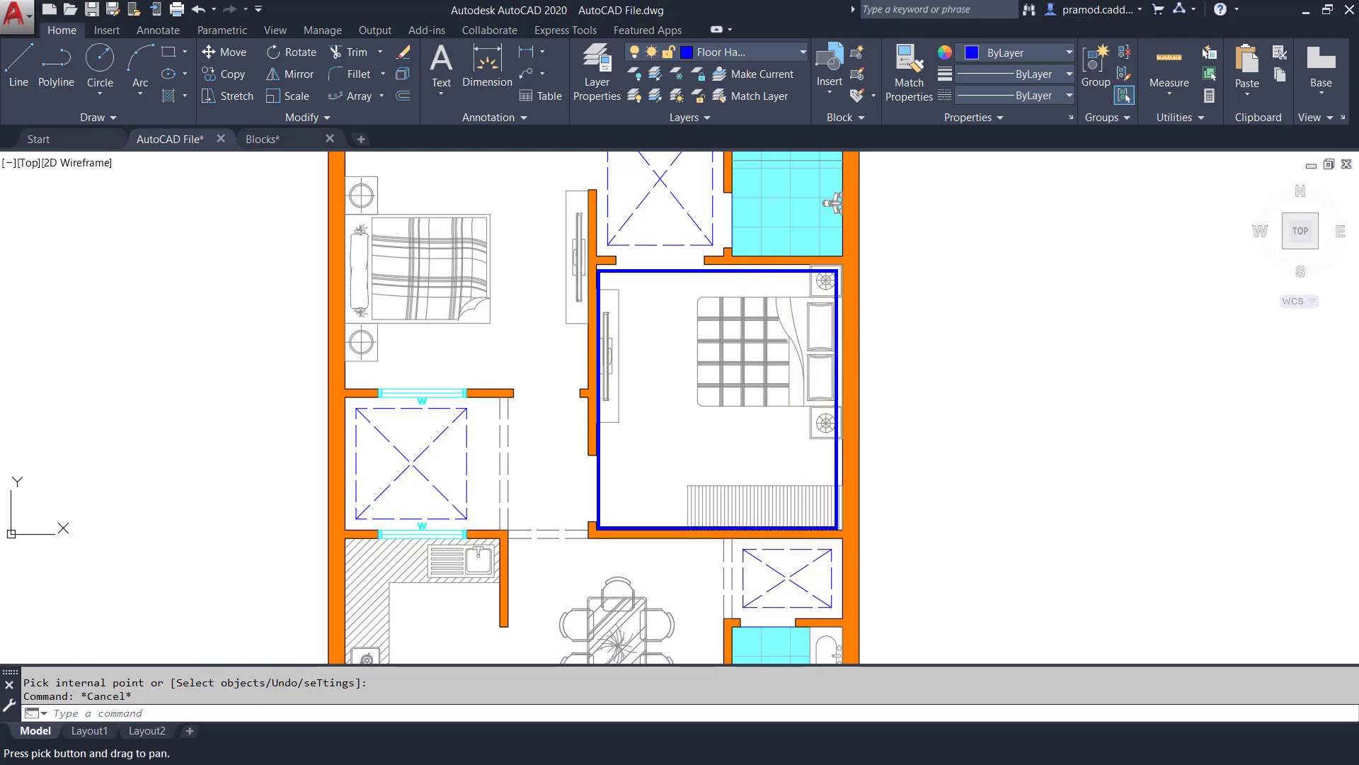
scroll(673, 415, down, 6)
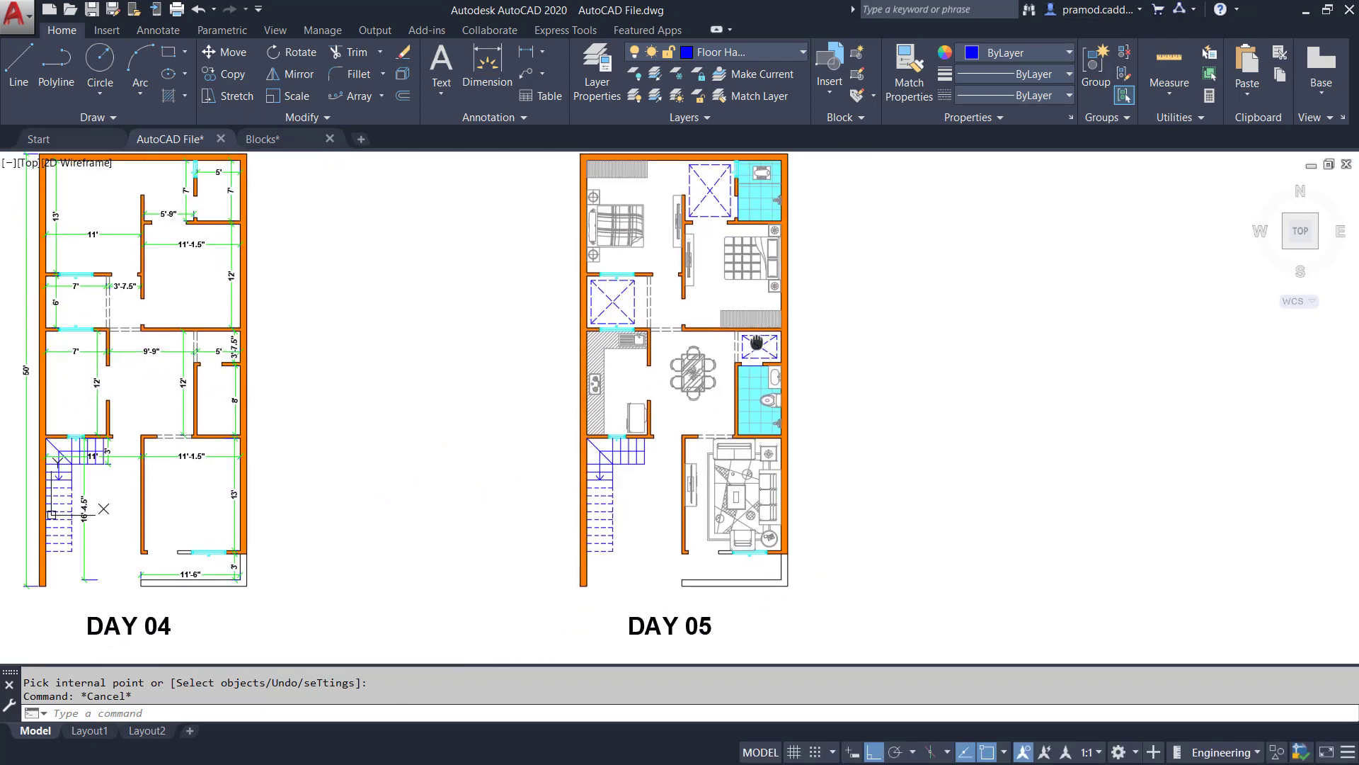
Draw a line closing the opening between the dining area and the area beside the stairs
scroll(672, 559, up, 2)
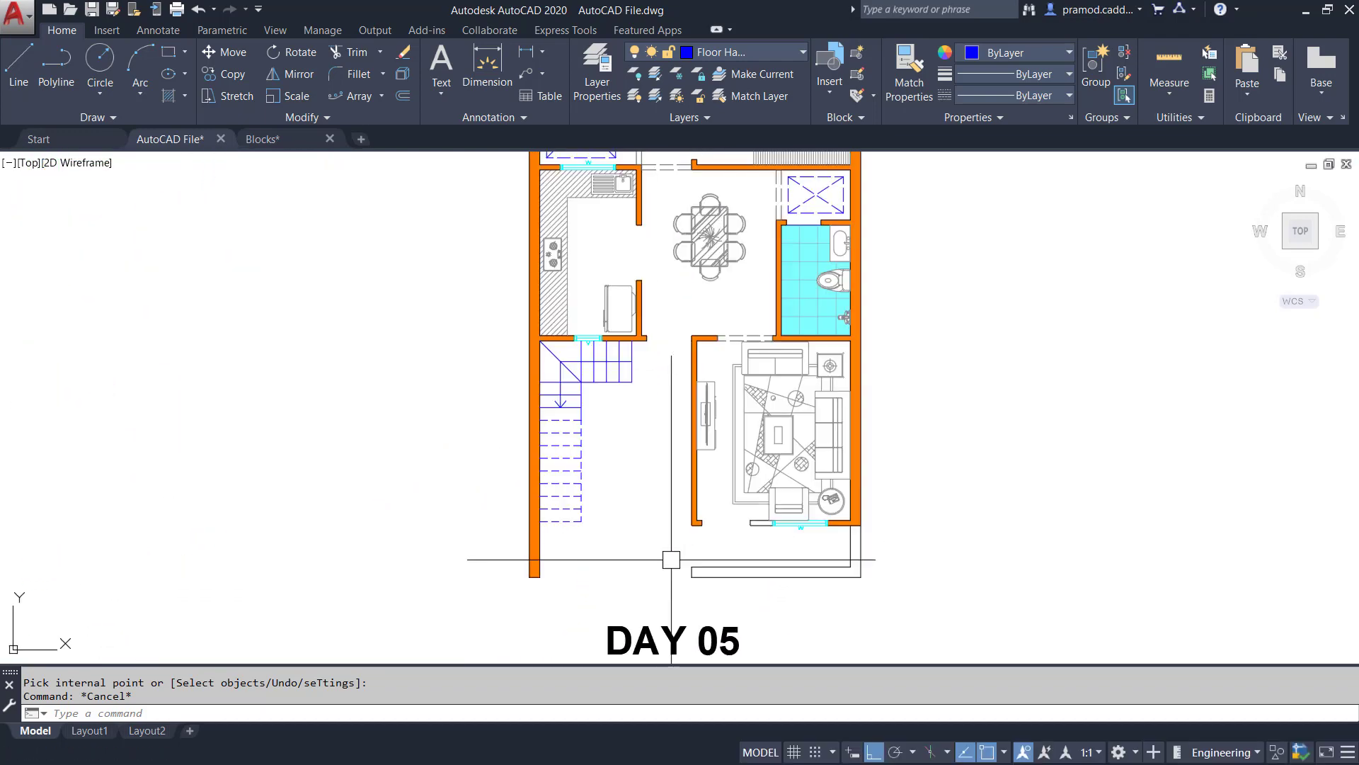
click(19, 71)
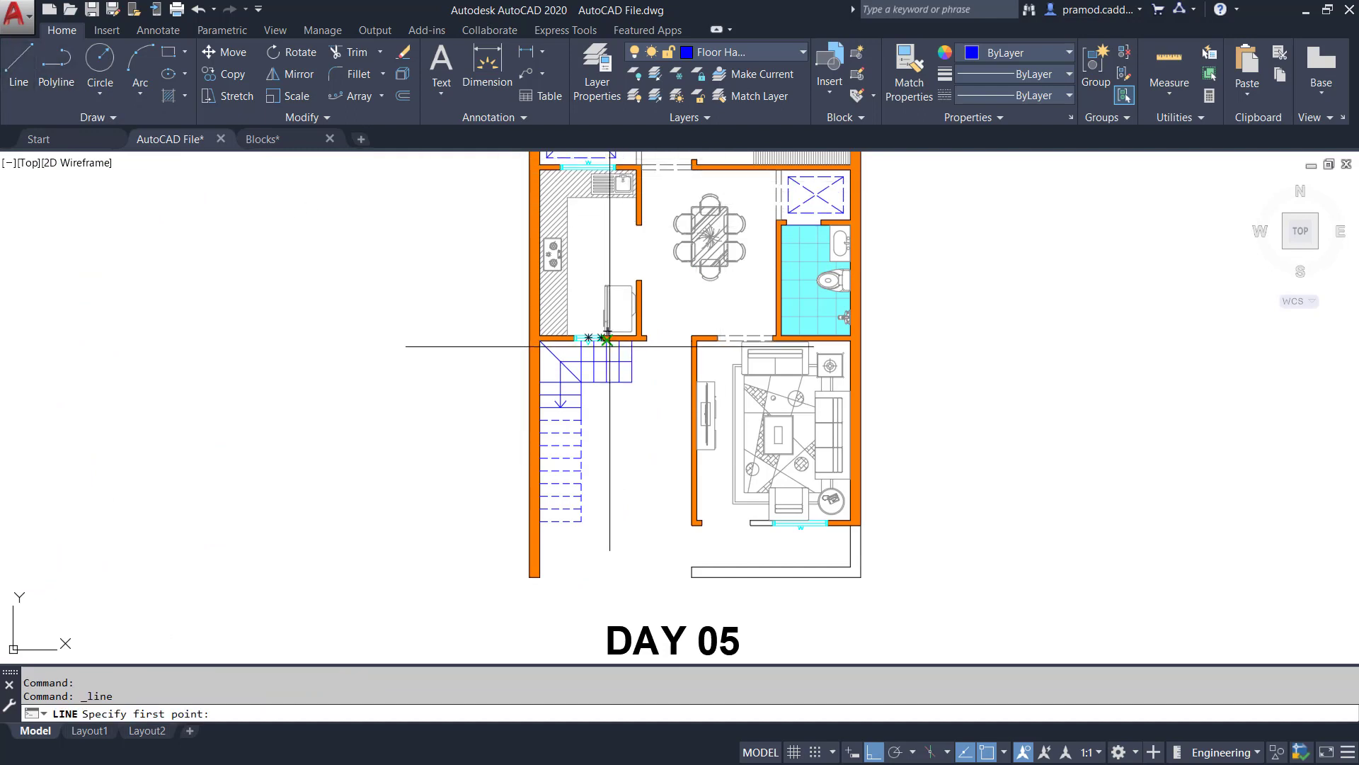
scroll(637, 345, up, 4)
click(685, 329)
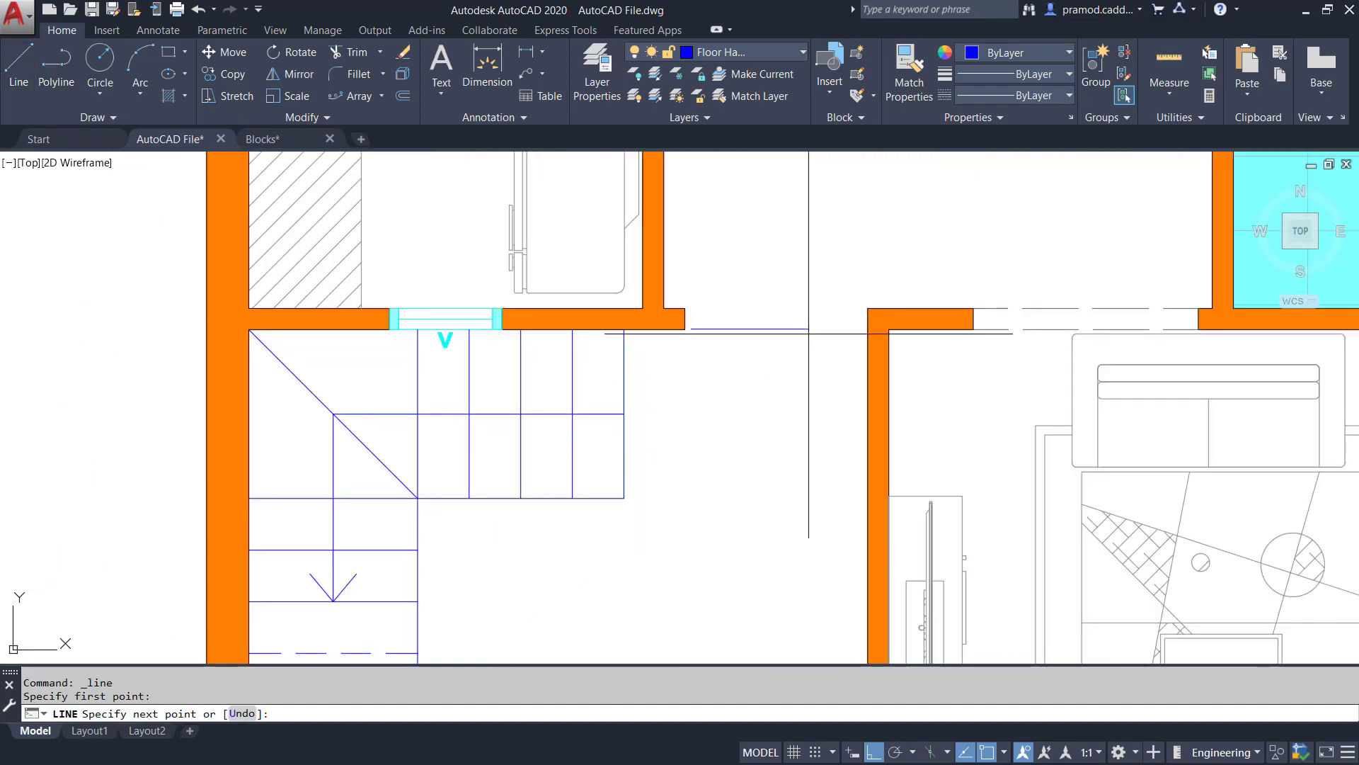
click(863, 328)
key(Escape)
scroll(795, 434, down, 4)
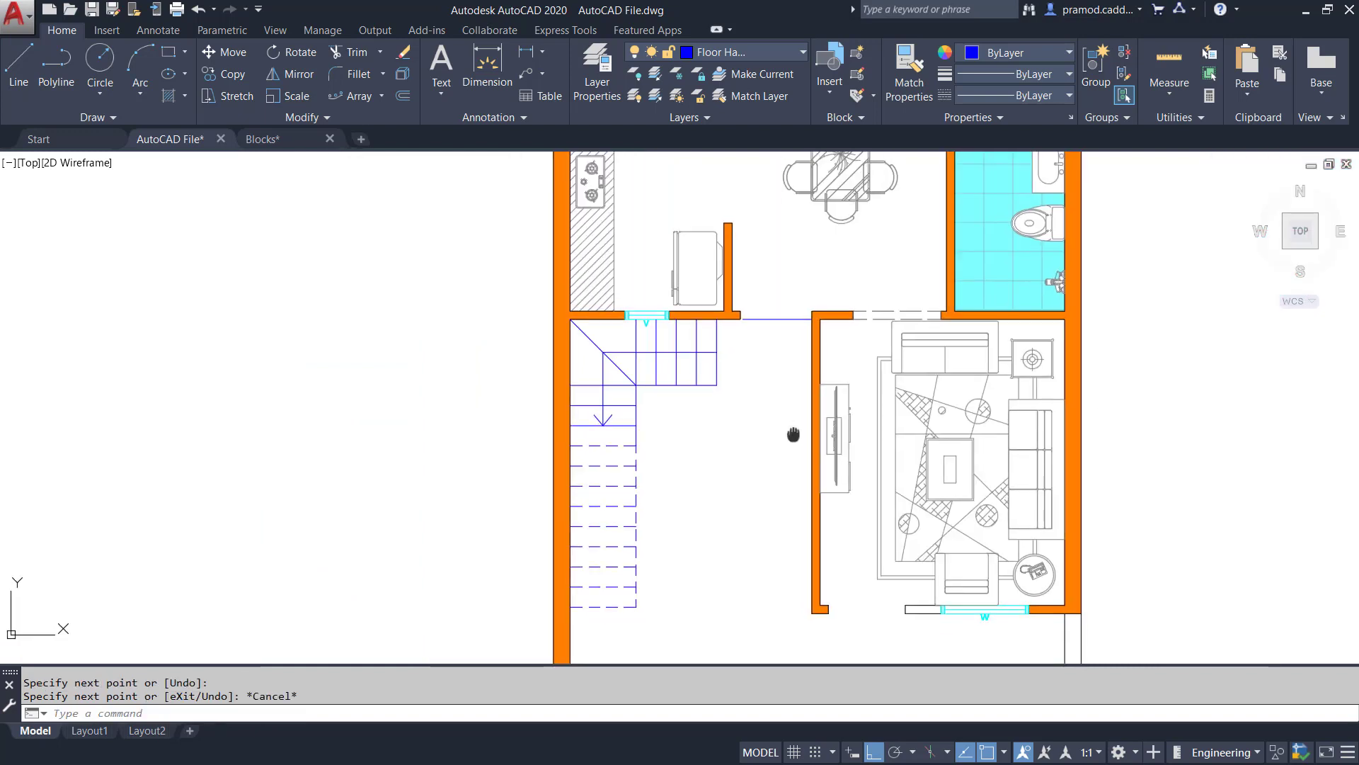
scroll(868, 434, up, 5)
key(space)
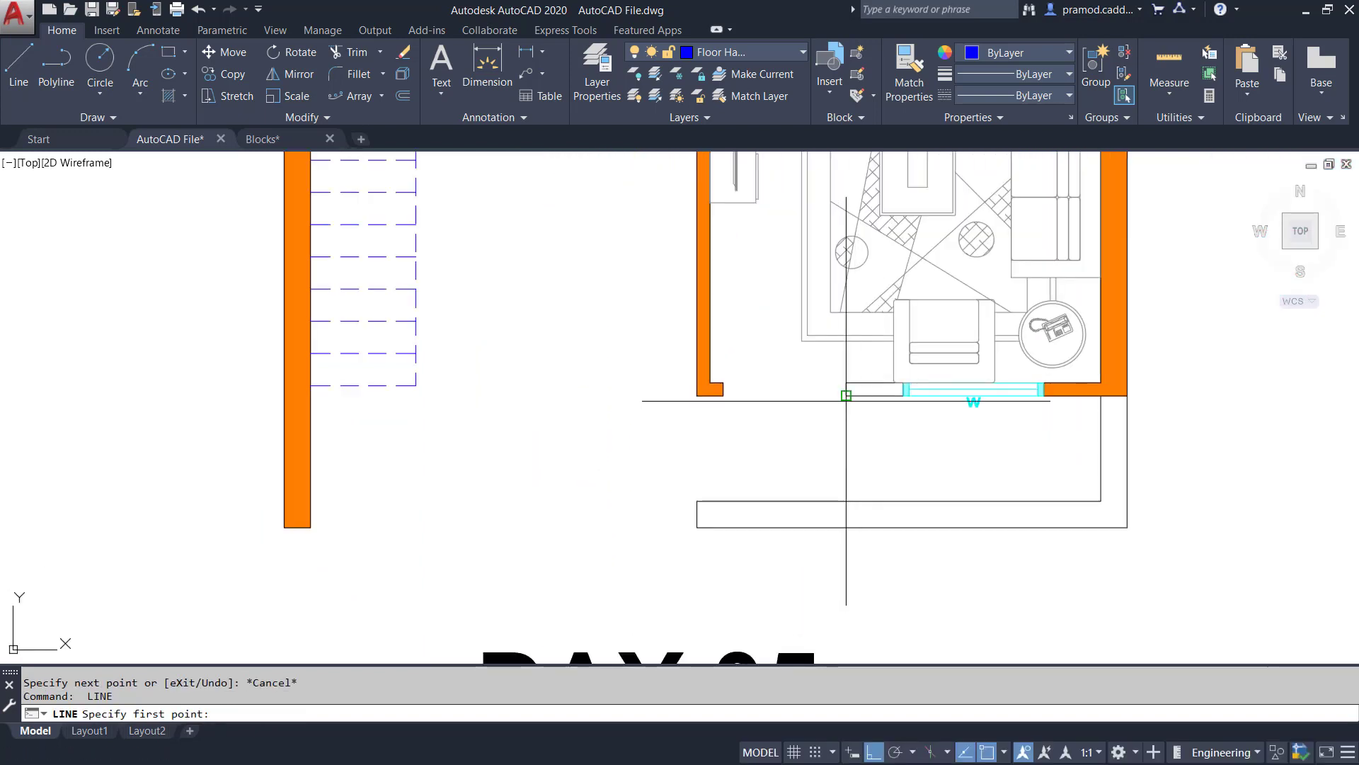
click(847, 394)
key(Escape)
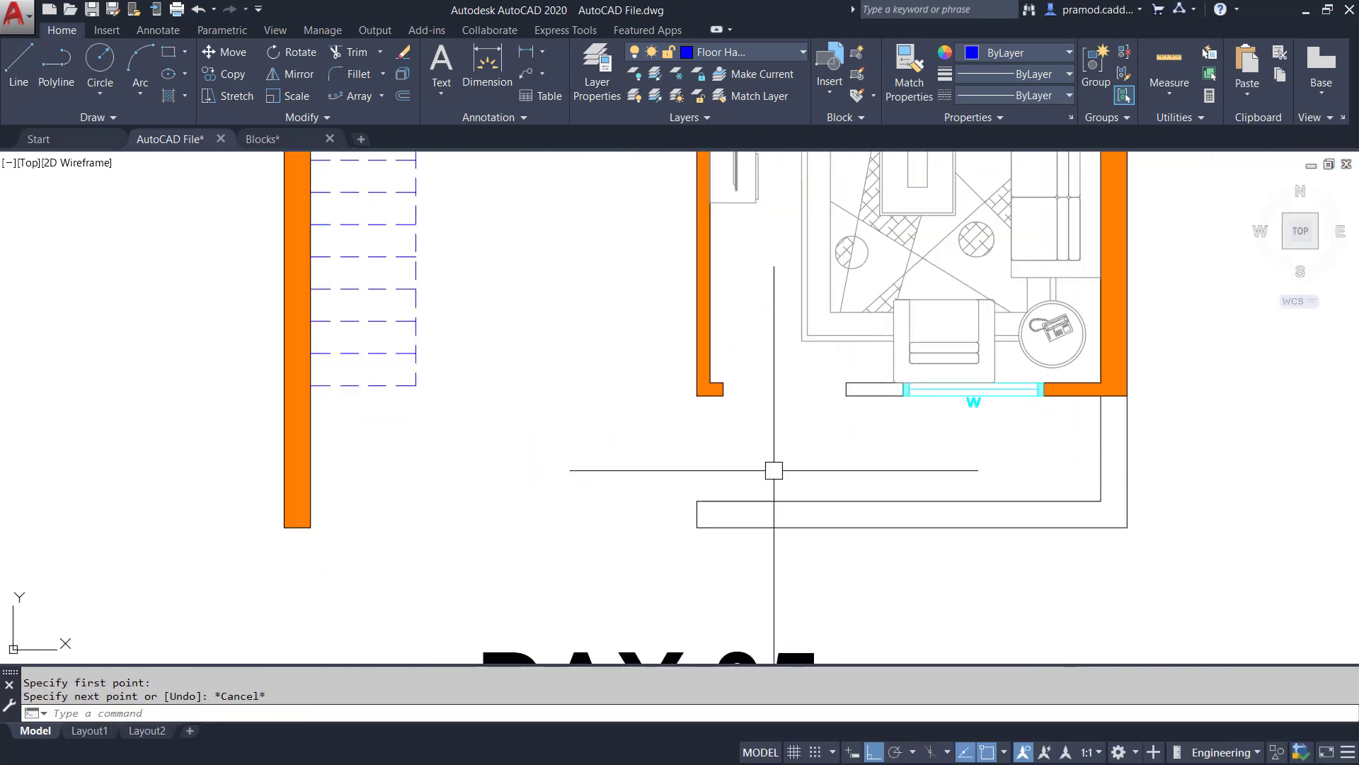
Draw lines from the living room's outer lower-left corner to the front parapet, and from the parapet's outer corner across to the left outer wall
key(space)
click(696, 394)
click(697, 527)
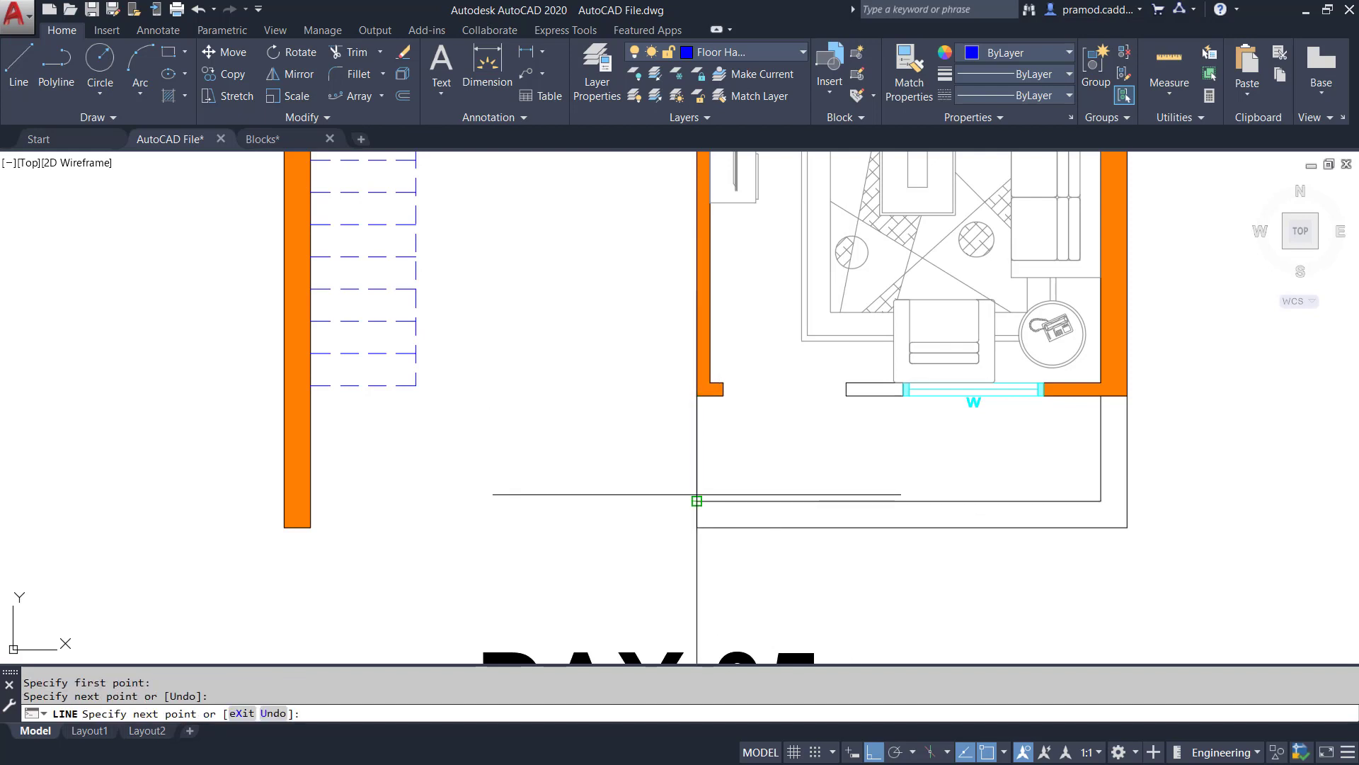
key(Escape)
key(space)
click(696, 527)
click(311, 527)
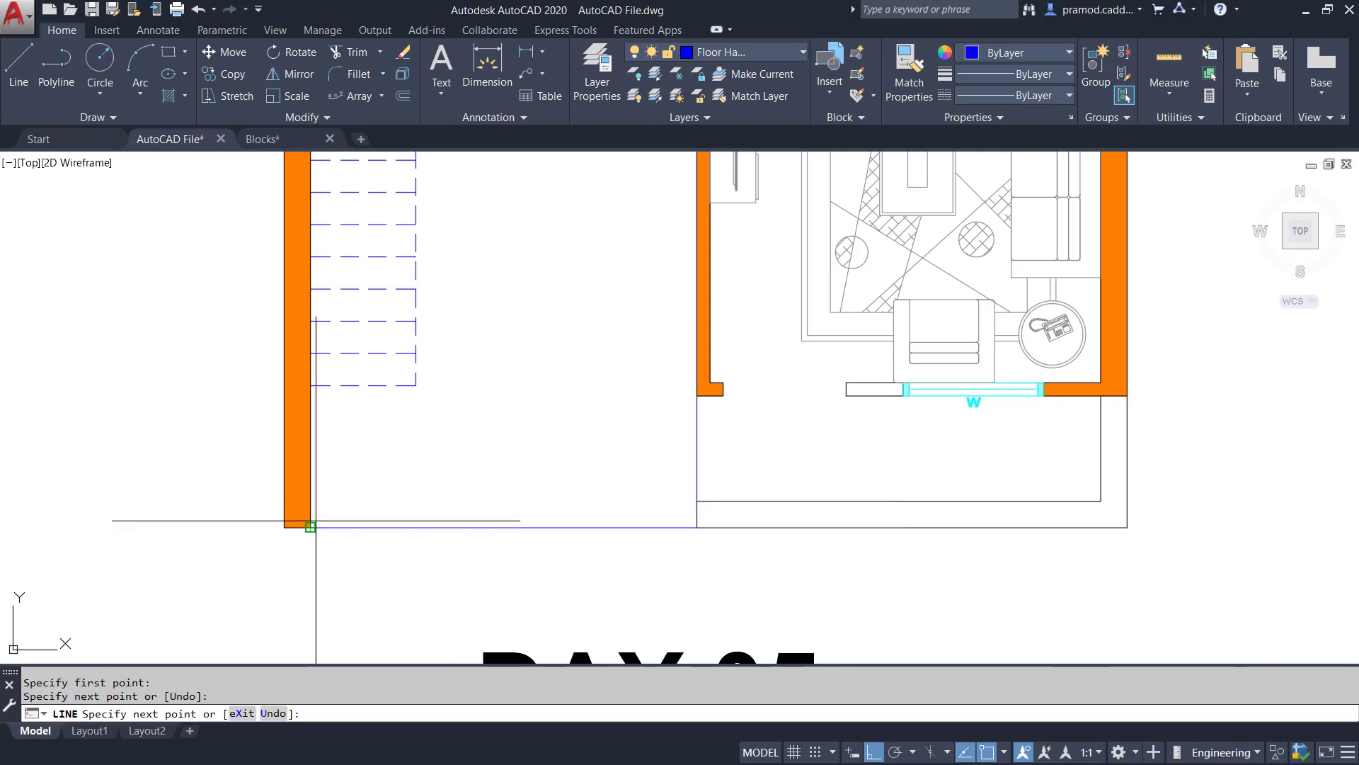
key(Escape)
Extend the line across the opening above the stair area so it meets the end of the kitchen wall
scroll(637, 425, down, 3)
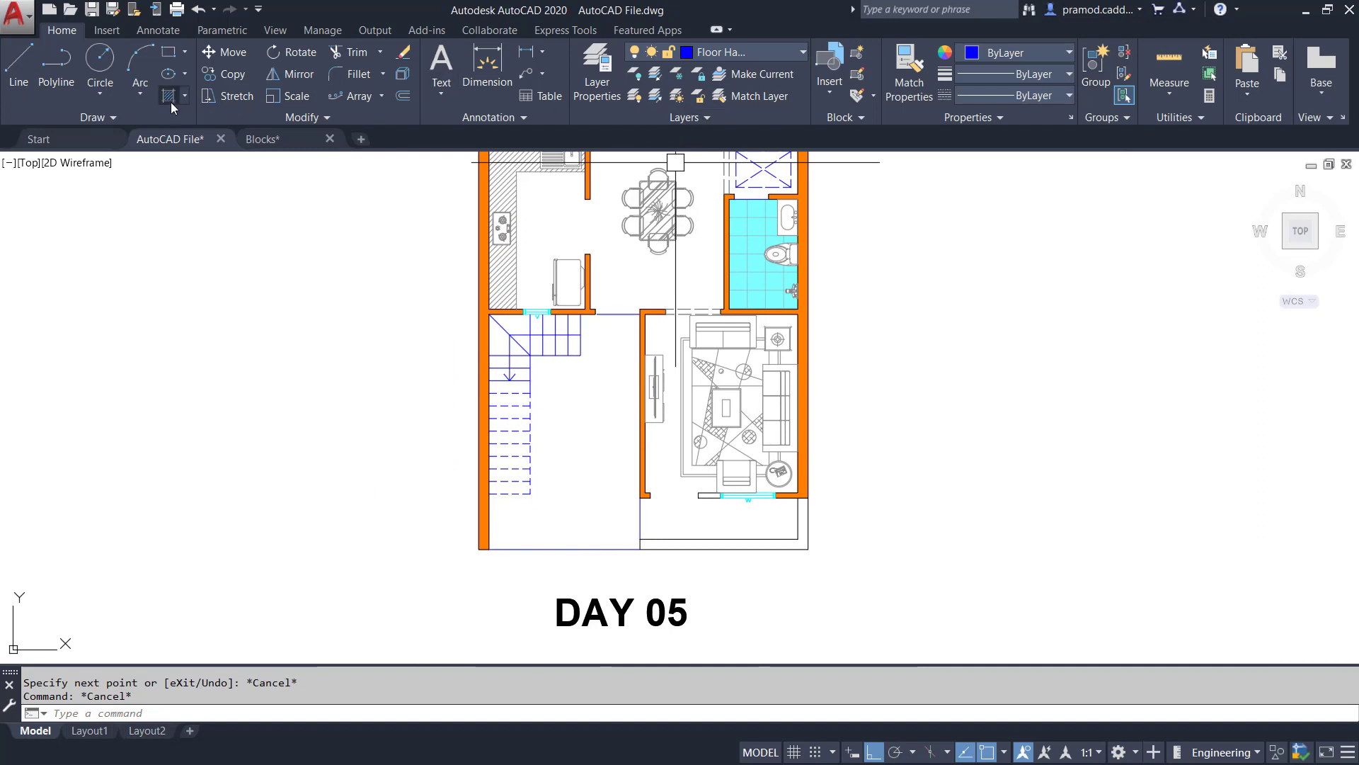
click(613, 312)
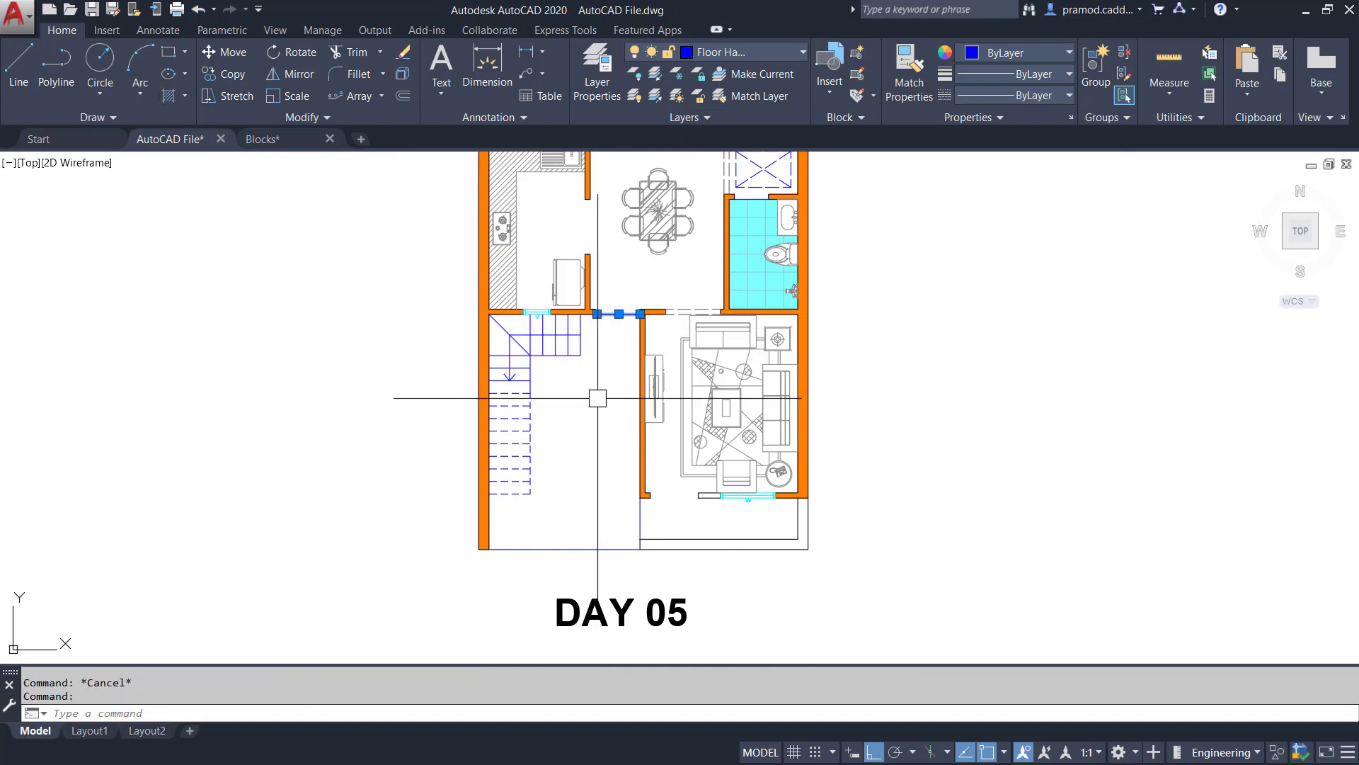
scroll(604, 340, up, 5)
scroll(605, 336, up, 2)
key(Escape)
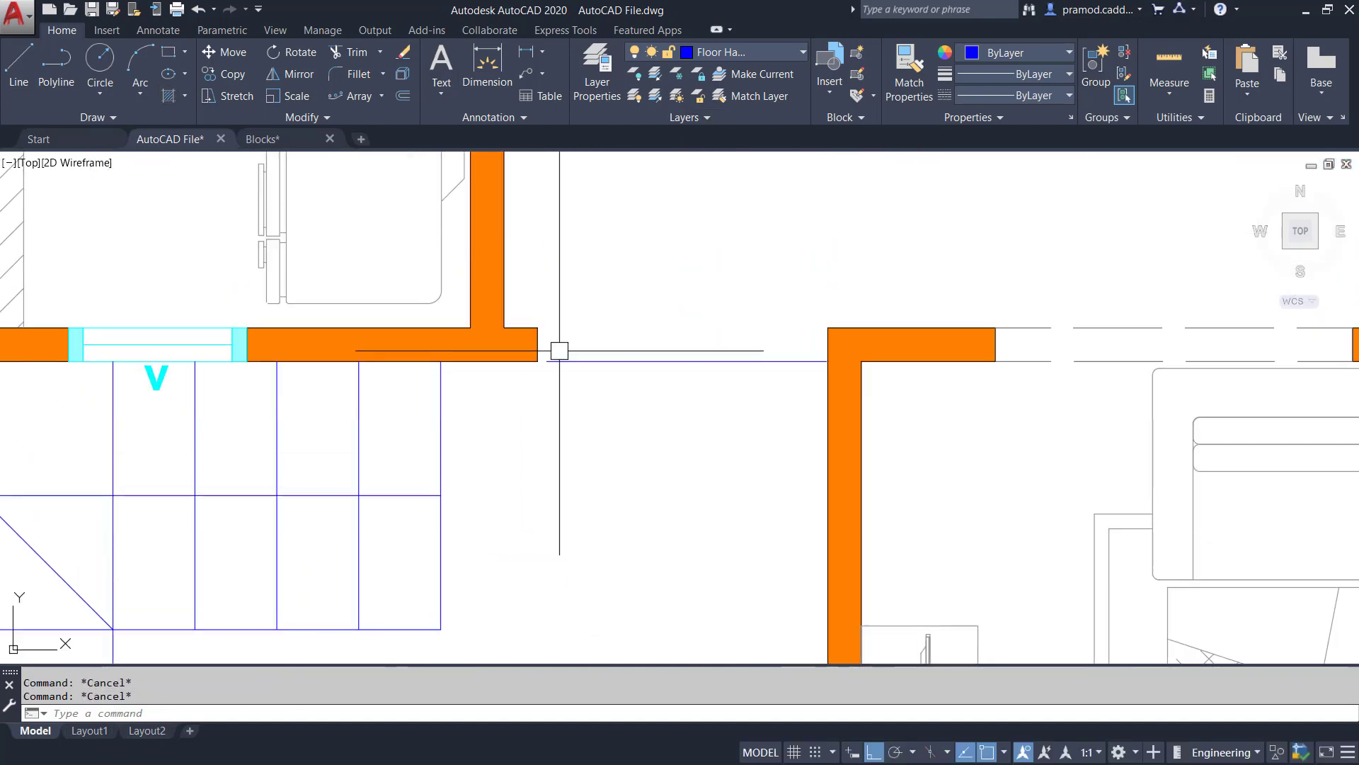
text(ex)
key(Return)
key(Return)
scroll(580, 325, down, 4)
key(Escape)
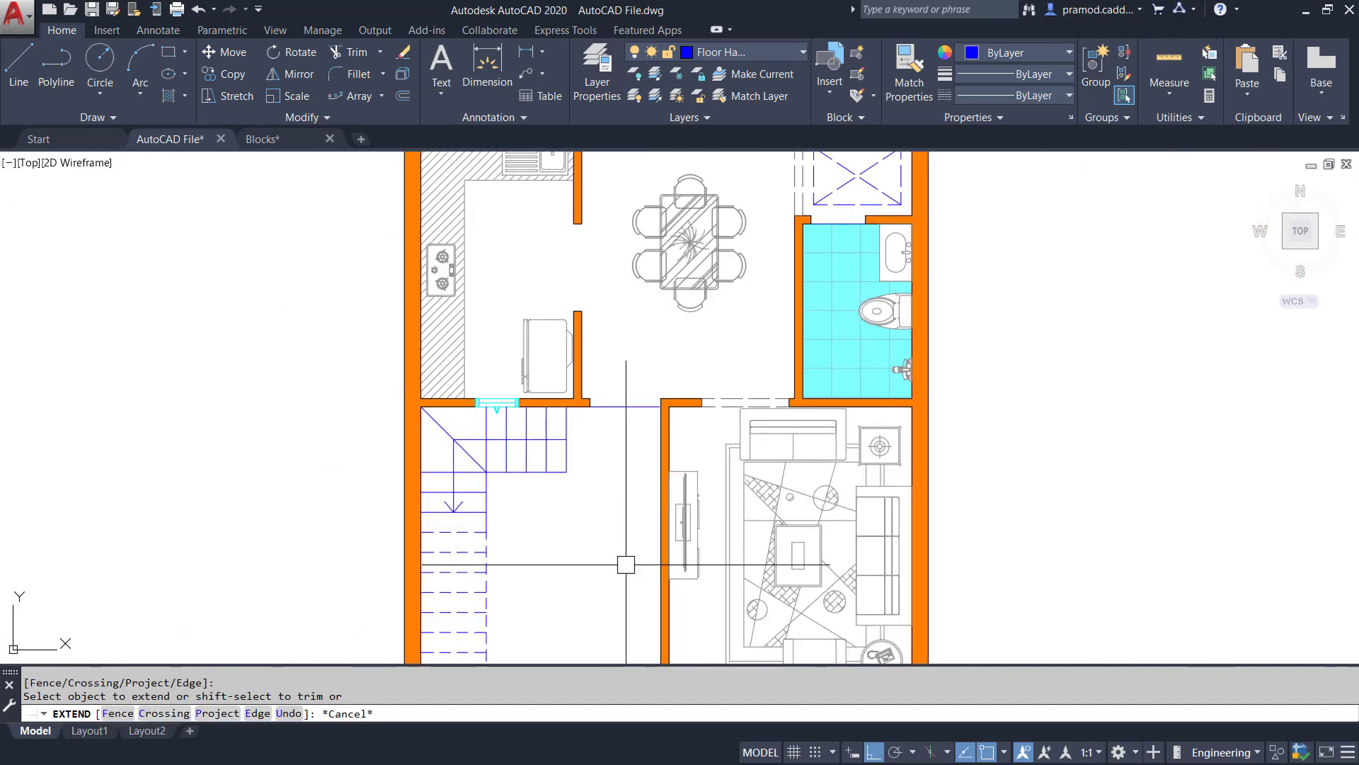
Try to recolour the boundary lines around the stair area to 199,200,202 using a crossing selection
click(633, 231)
click(576, 625)
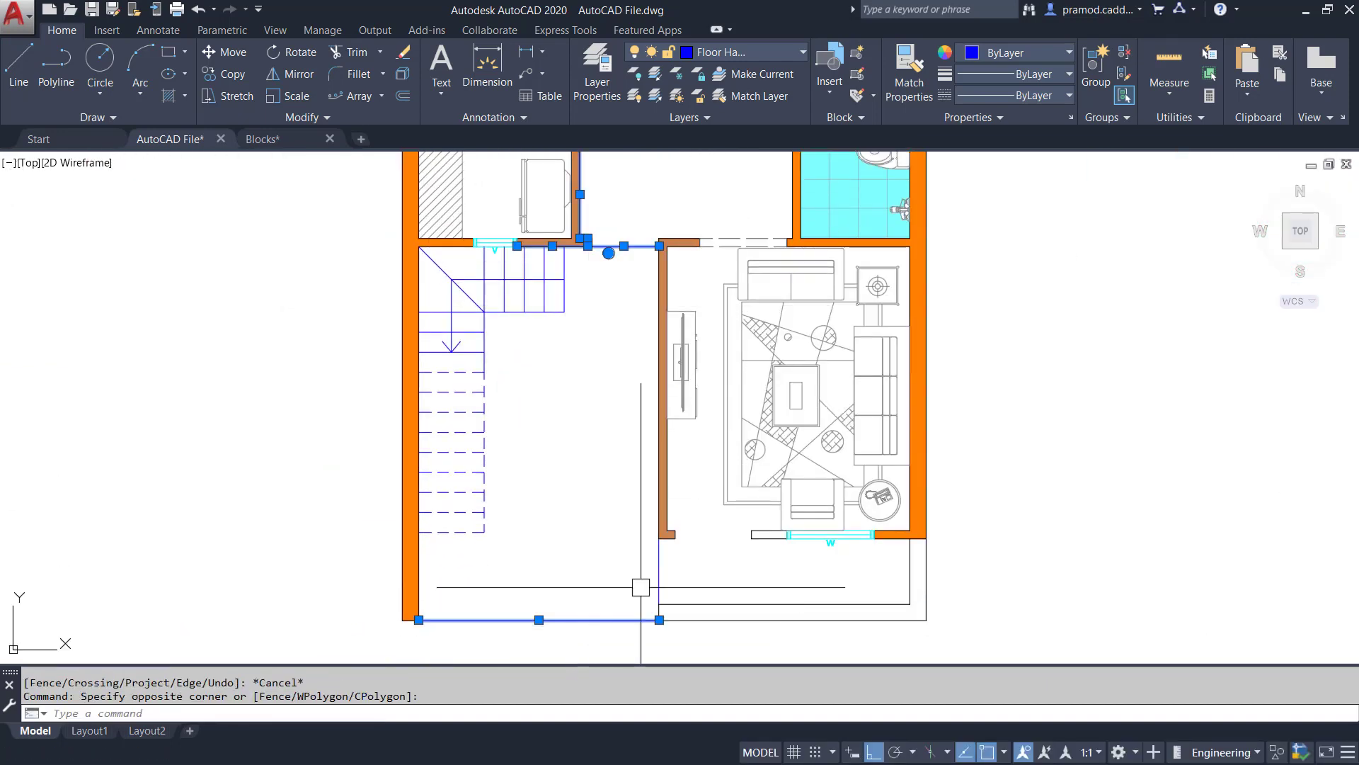
click(992, 53)
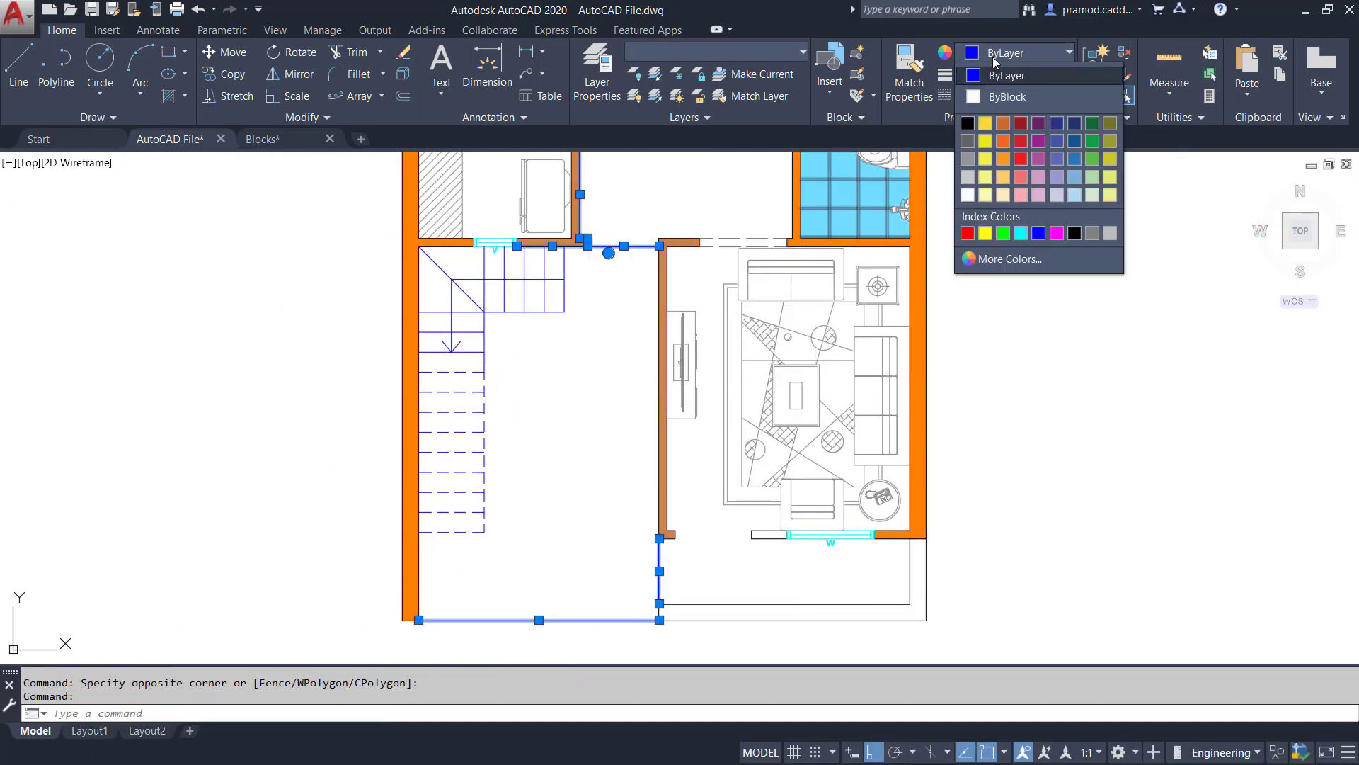
click(968, 176)
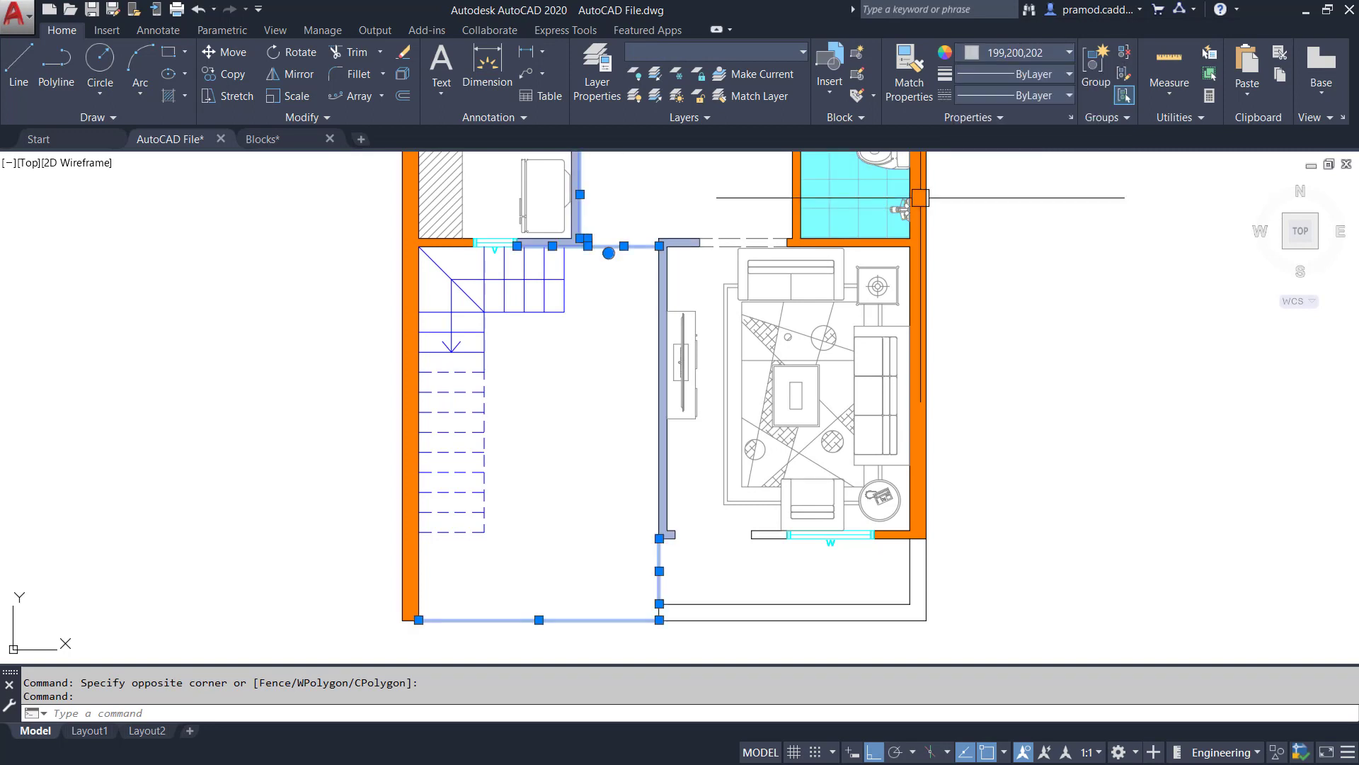
key(Escape)
key(Escape)
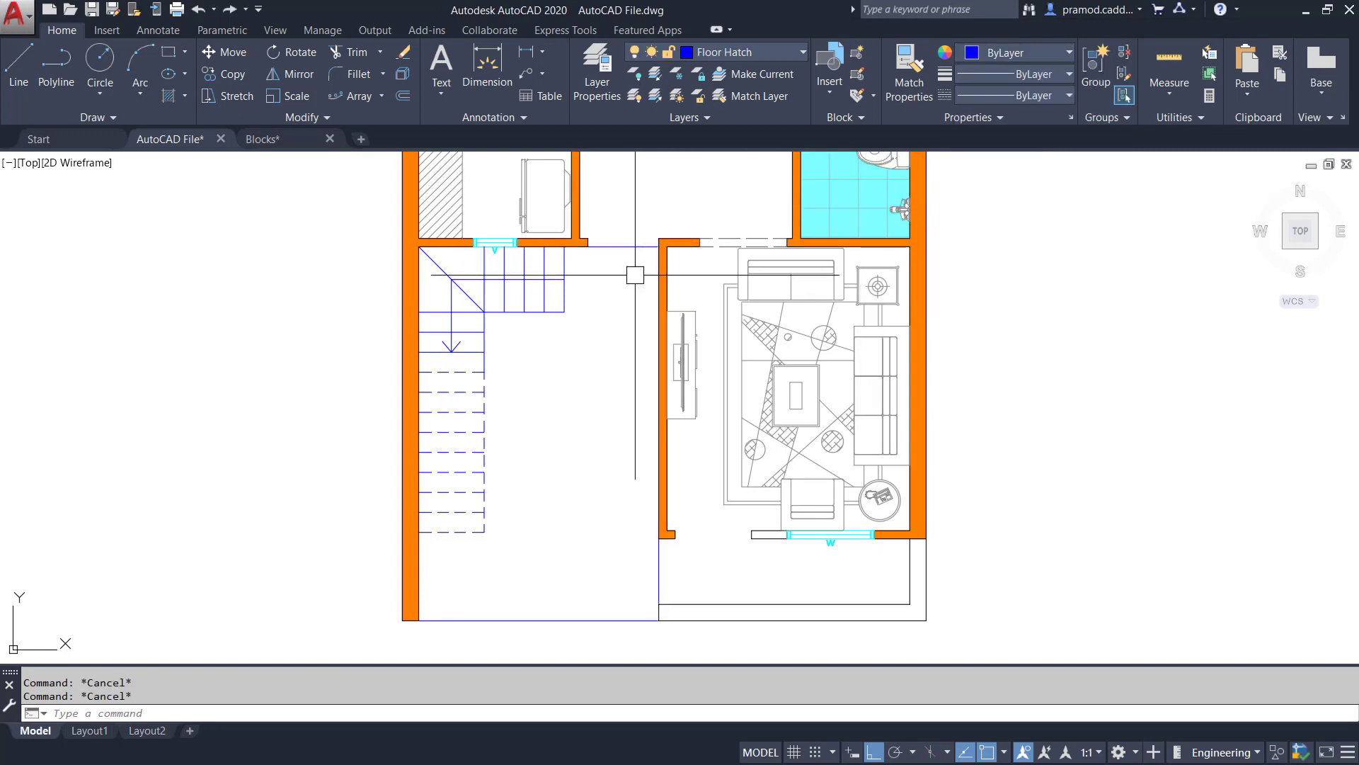
Change the colour of the three boundary lines around the stair area to medium grey and clear the selection
click(625, 244)
click(659, 564)
click(616, 618)
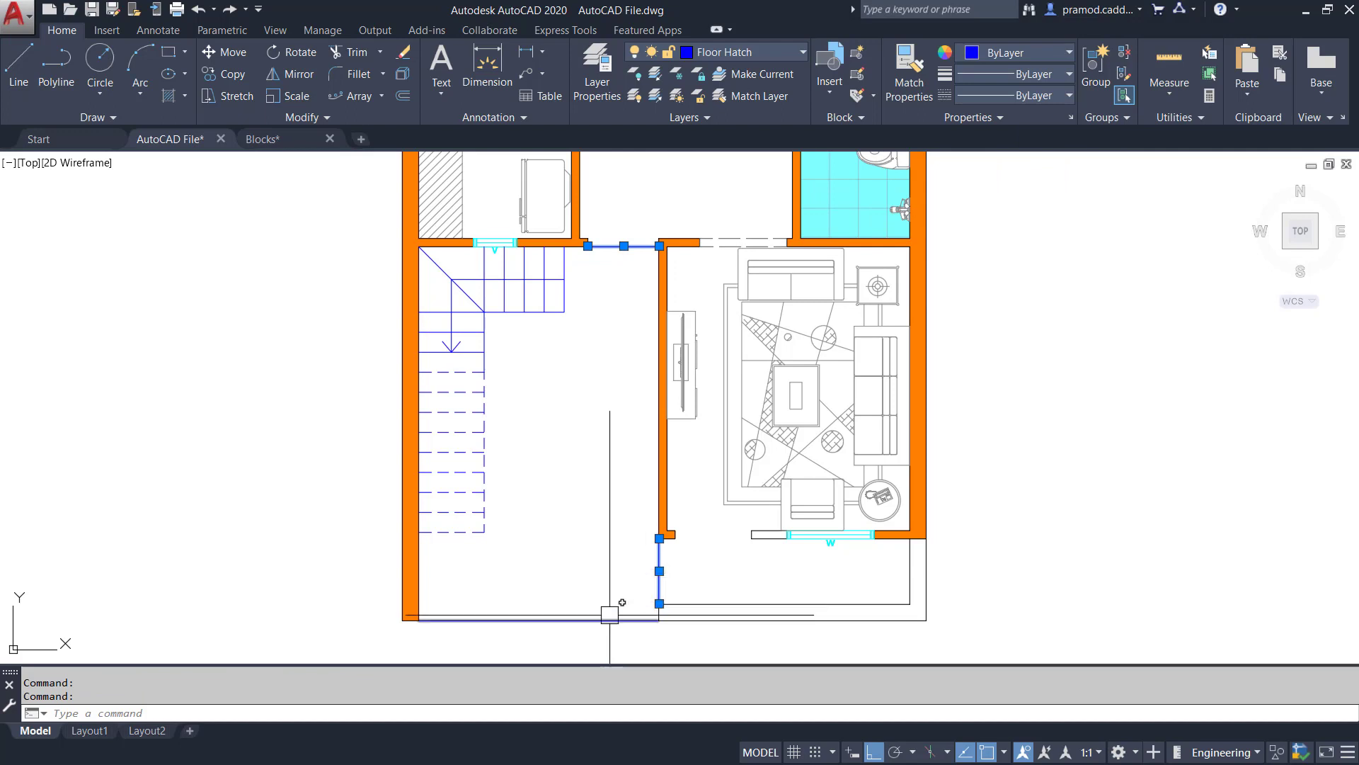
click(1014, 55)
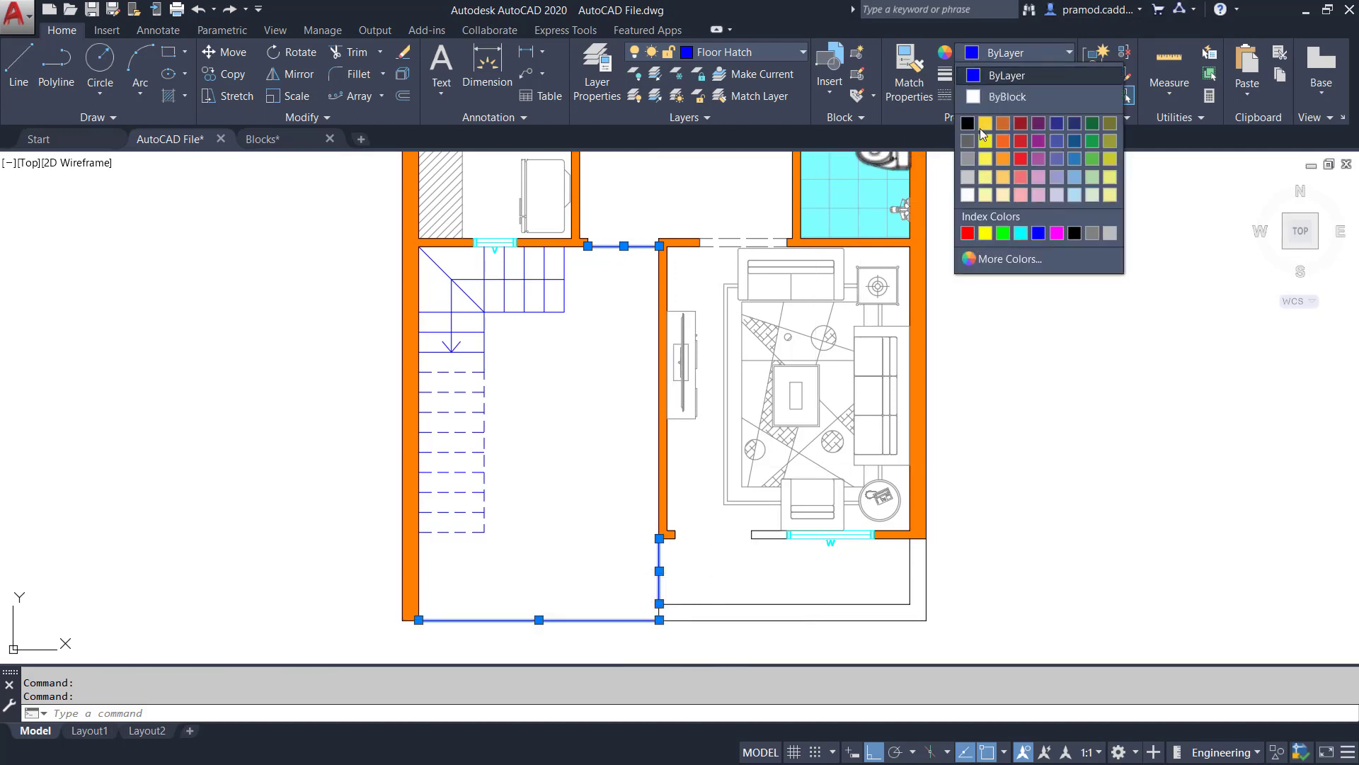
click(971, 159)
key(Escape)
key(Escape)
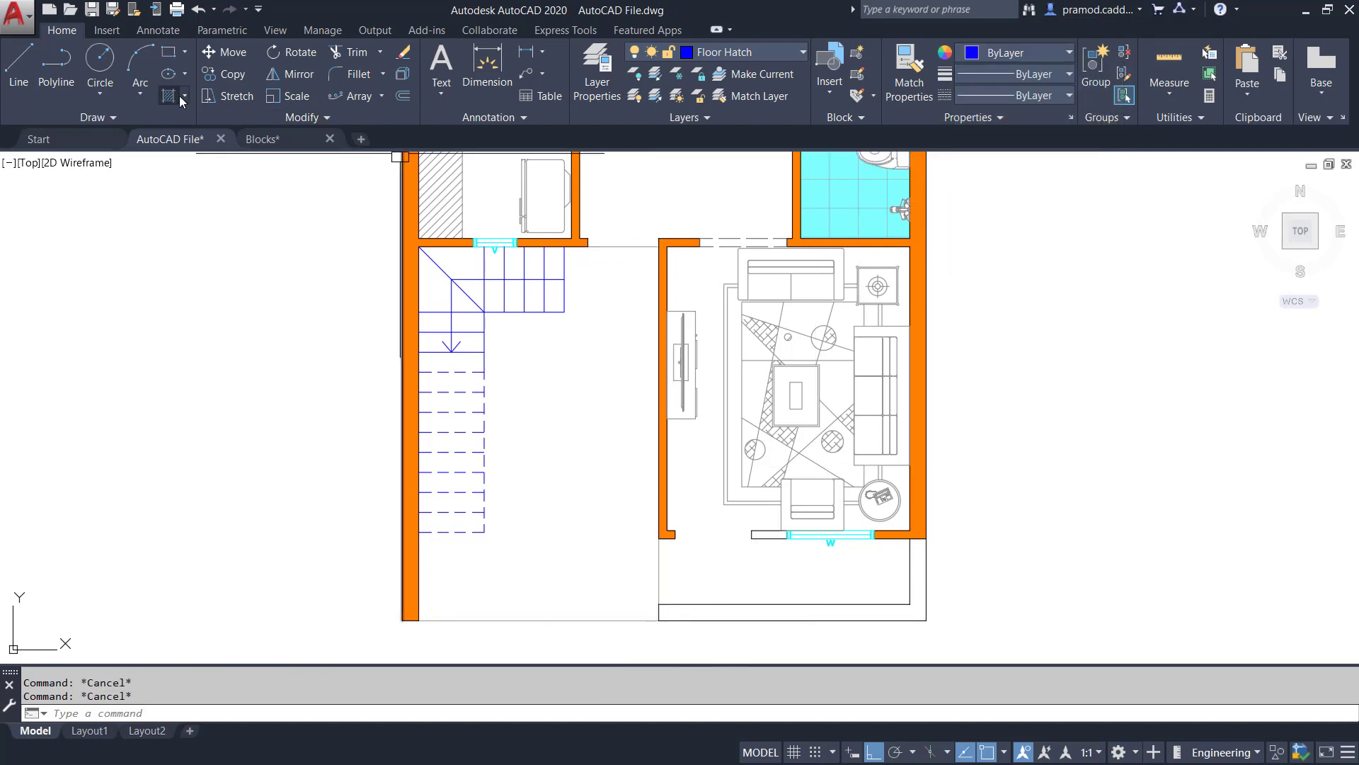
Start a hatch with the AR-HBONE pattern in the parking floor beside the stairs
click(177, 95)
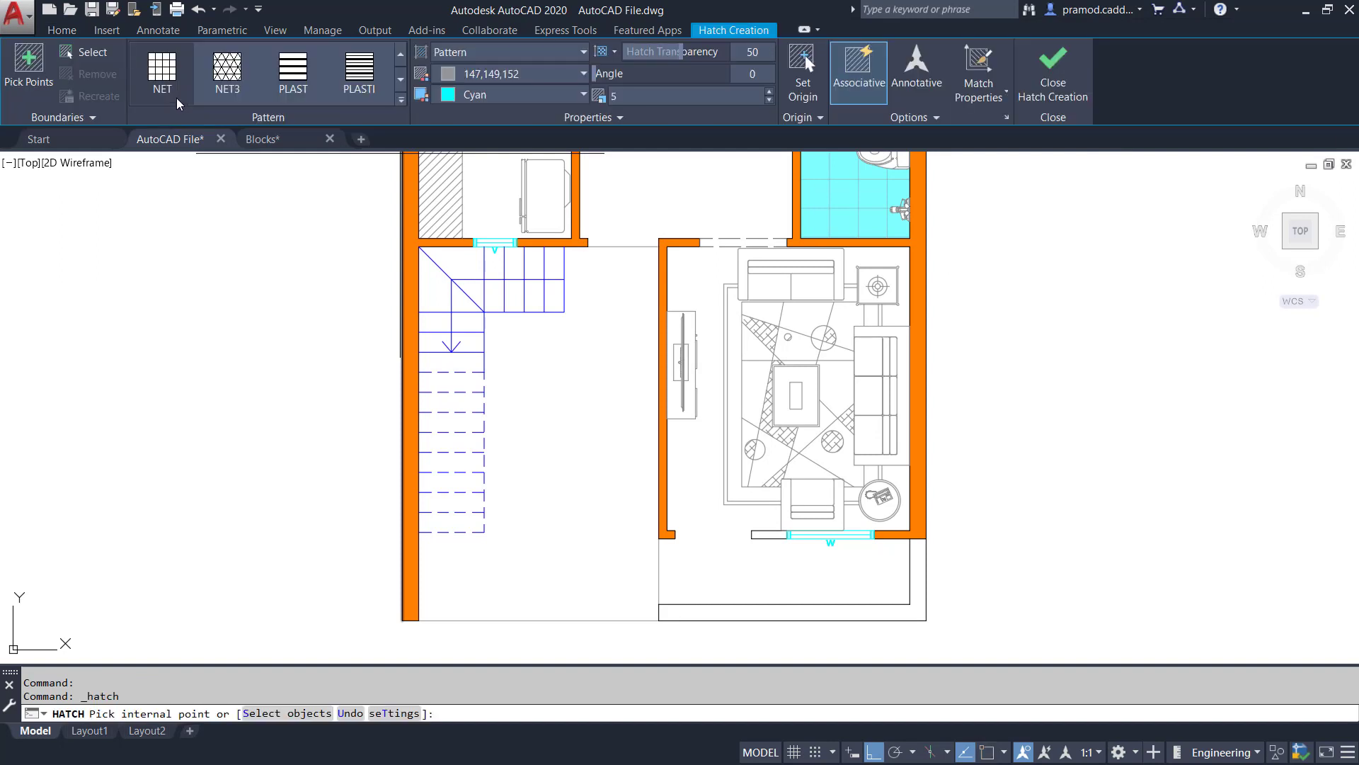
click(399, 101)
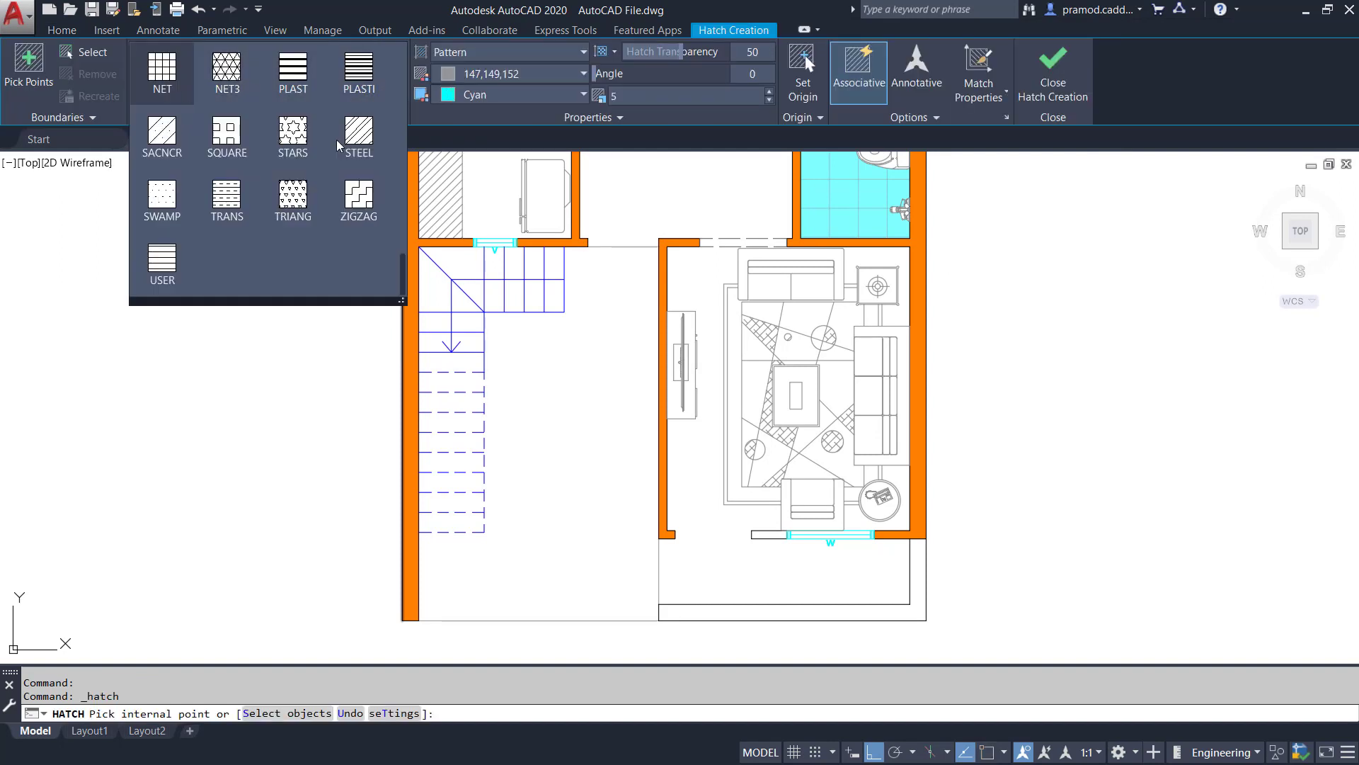
scroll(273, 174, up, 5)
scroll(251, 164, up, 6)
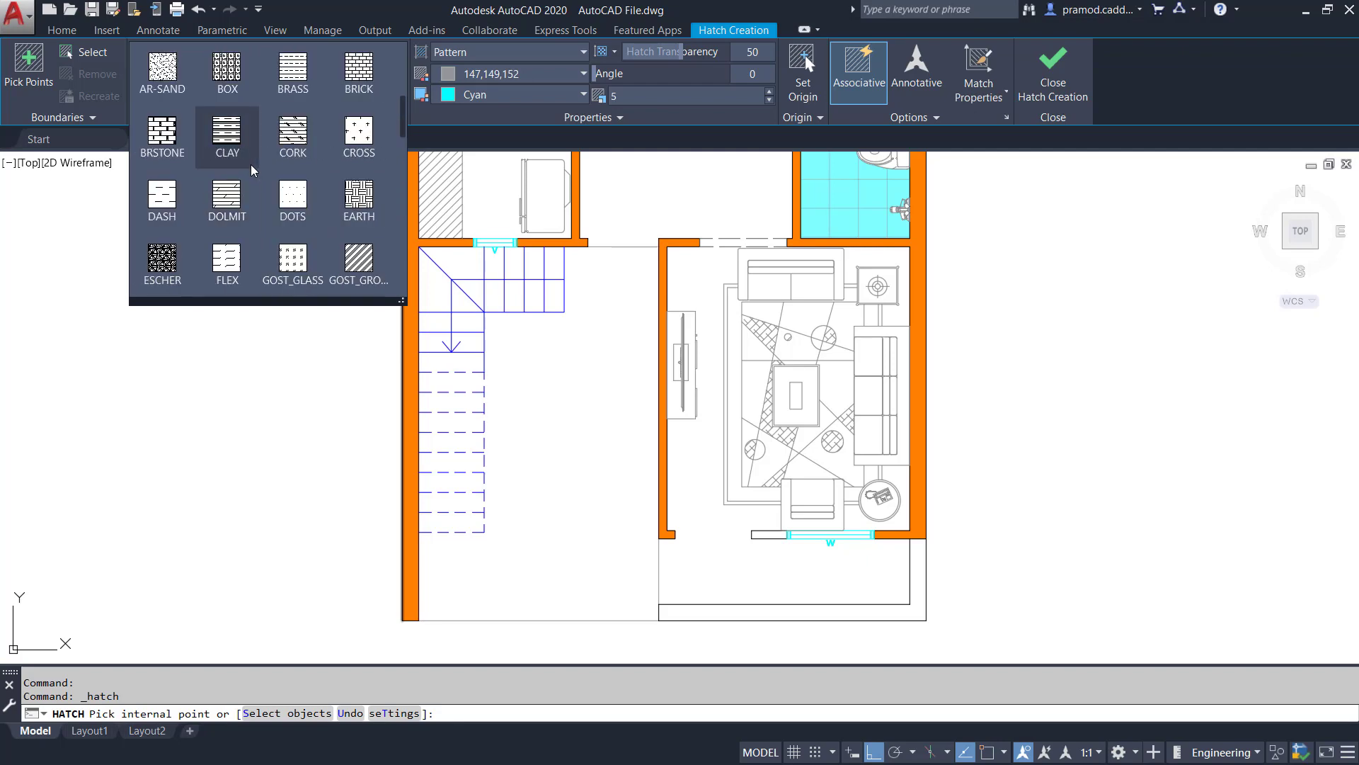
scroll(250, 164, up, 2)
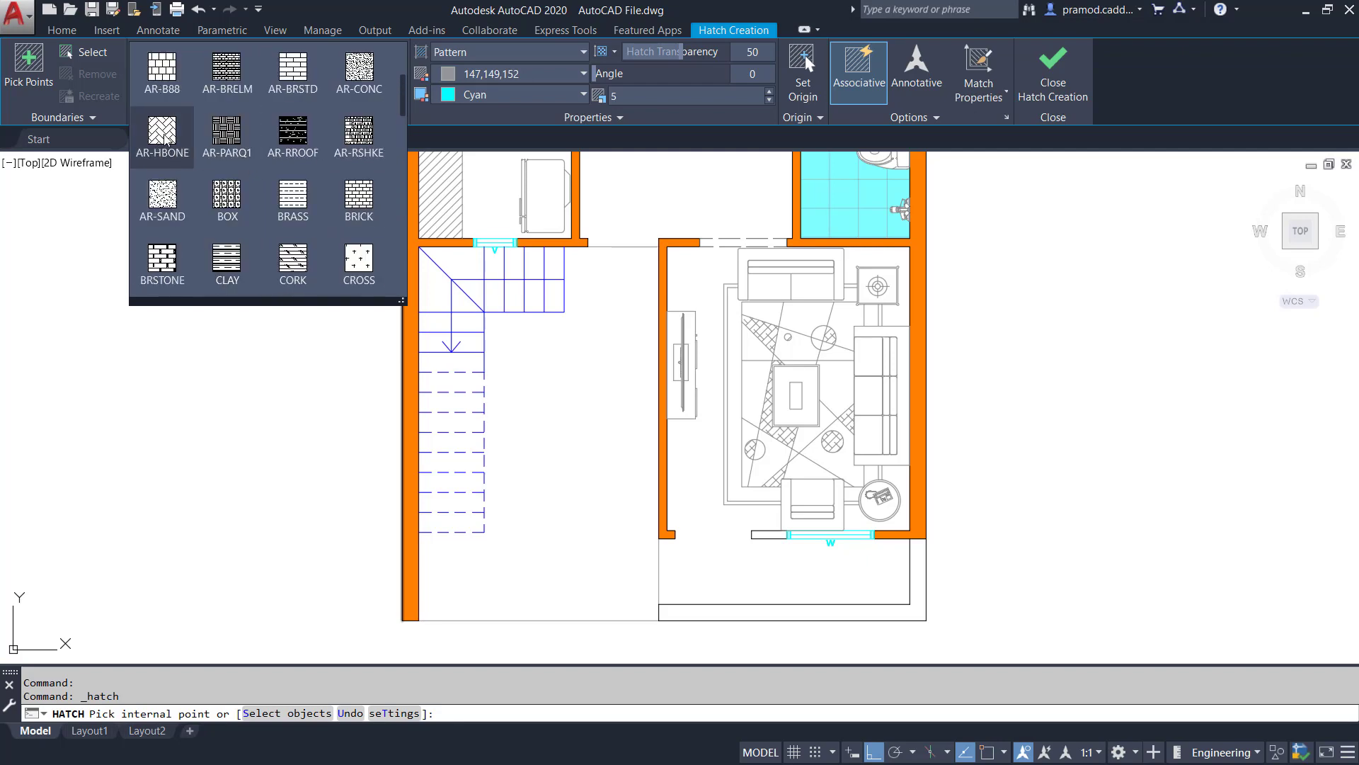
click(163, 135)
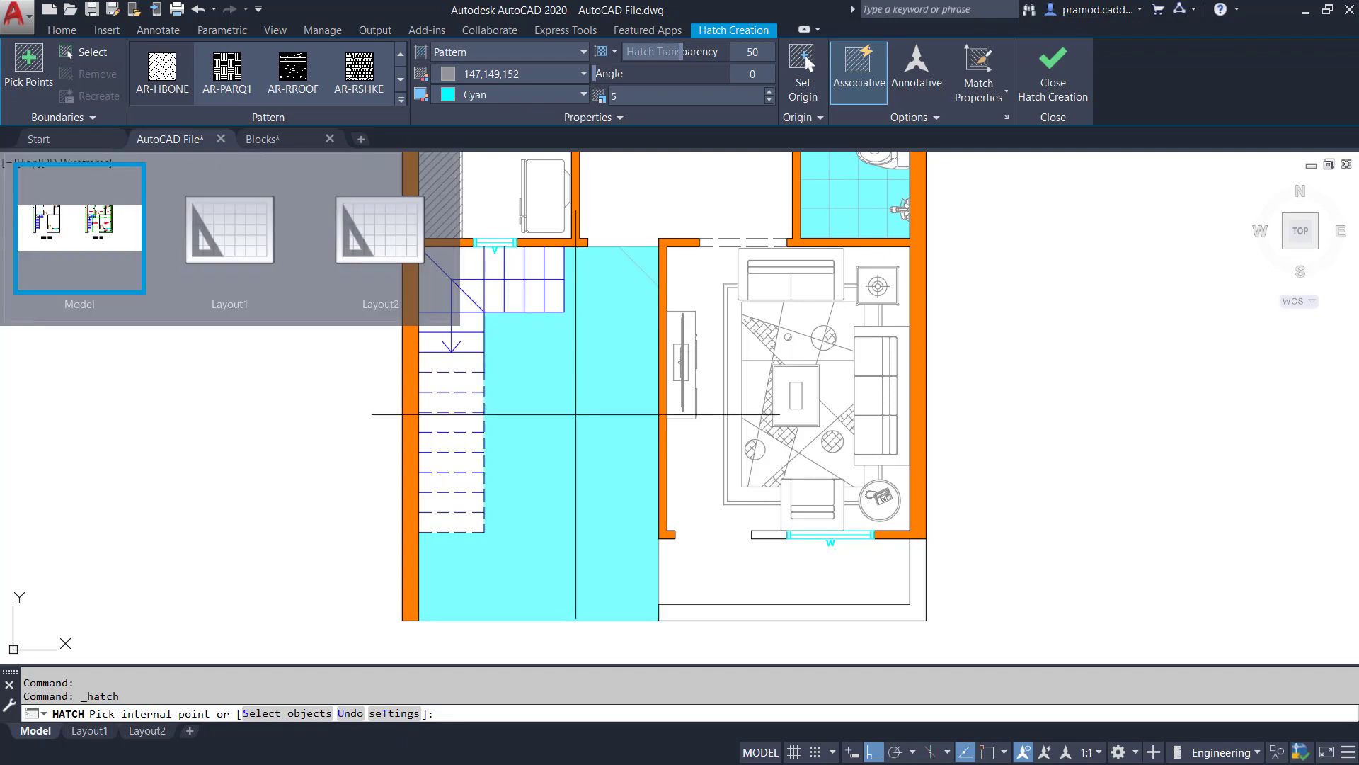
click(575, 415)
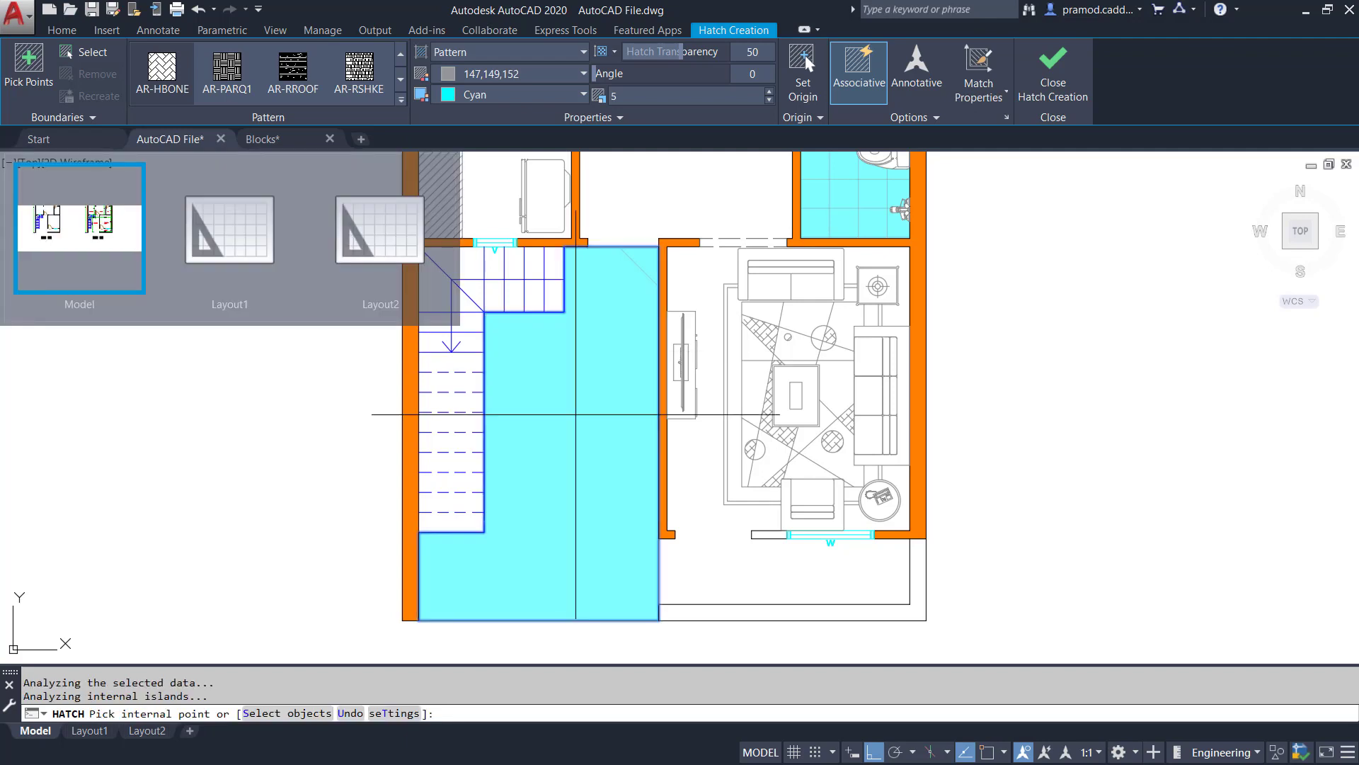
Set the parking hatch's background colour to None and its scale to 0.05
click(494, 95)
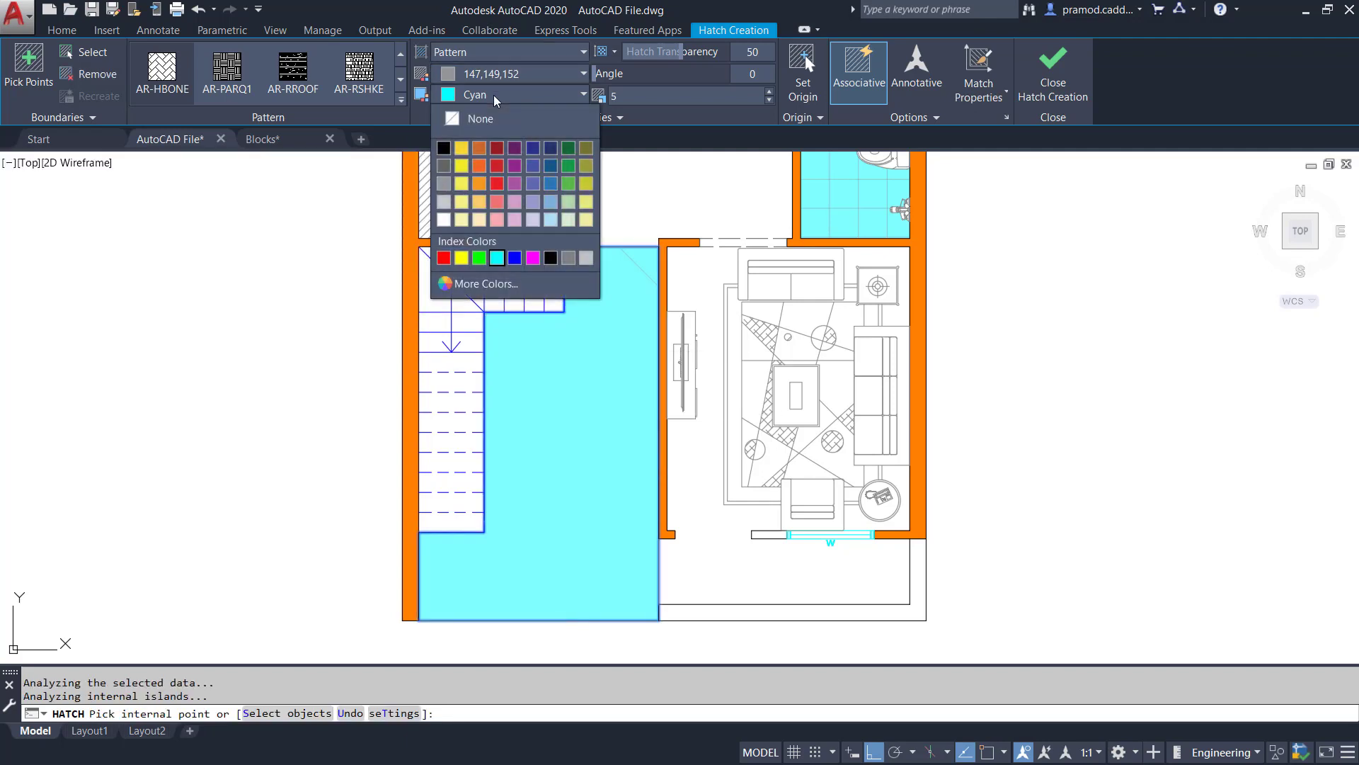
click(492, 75)
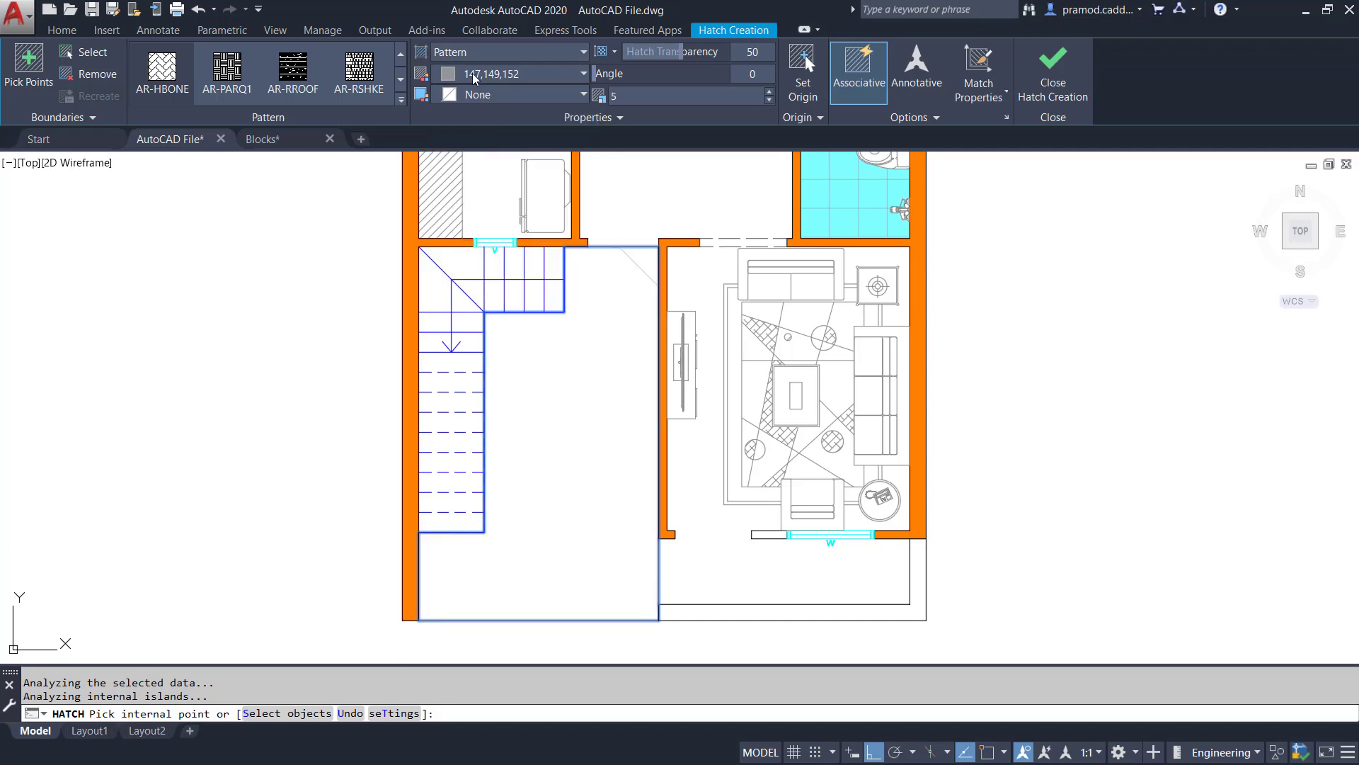
click(623, 94)
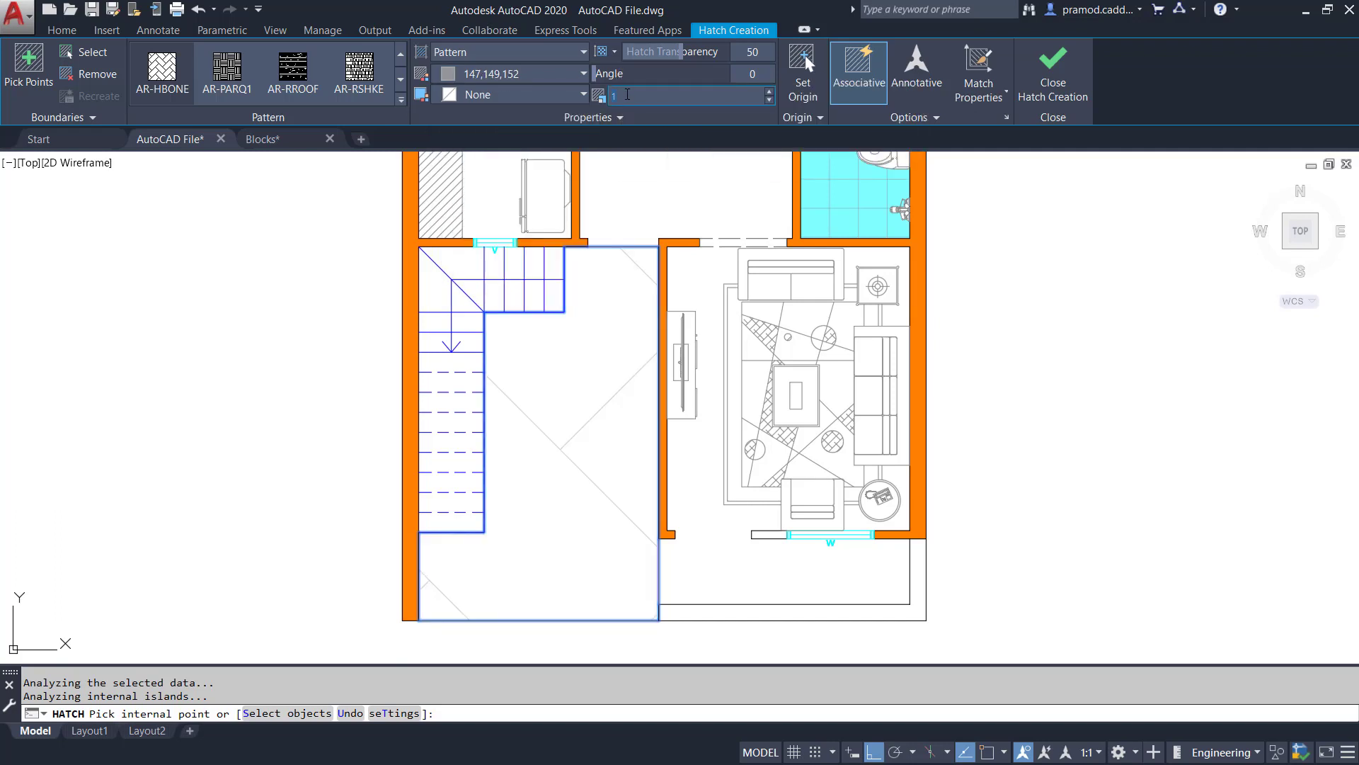
text(0.15)
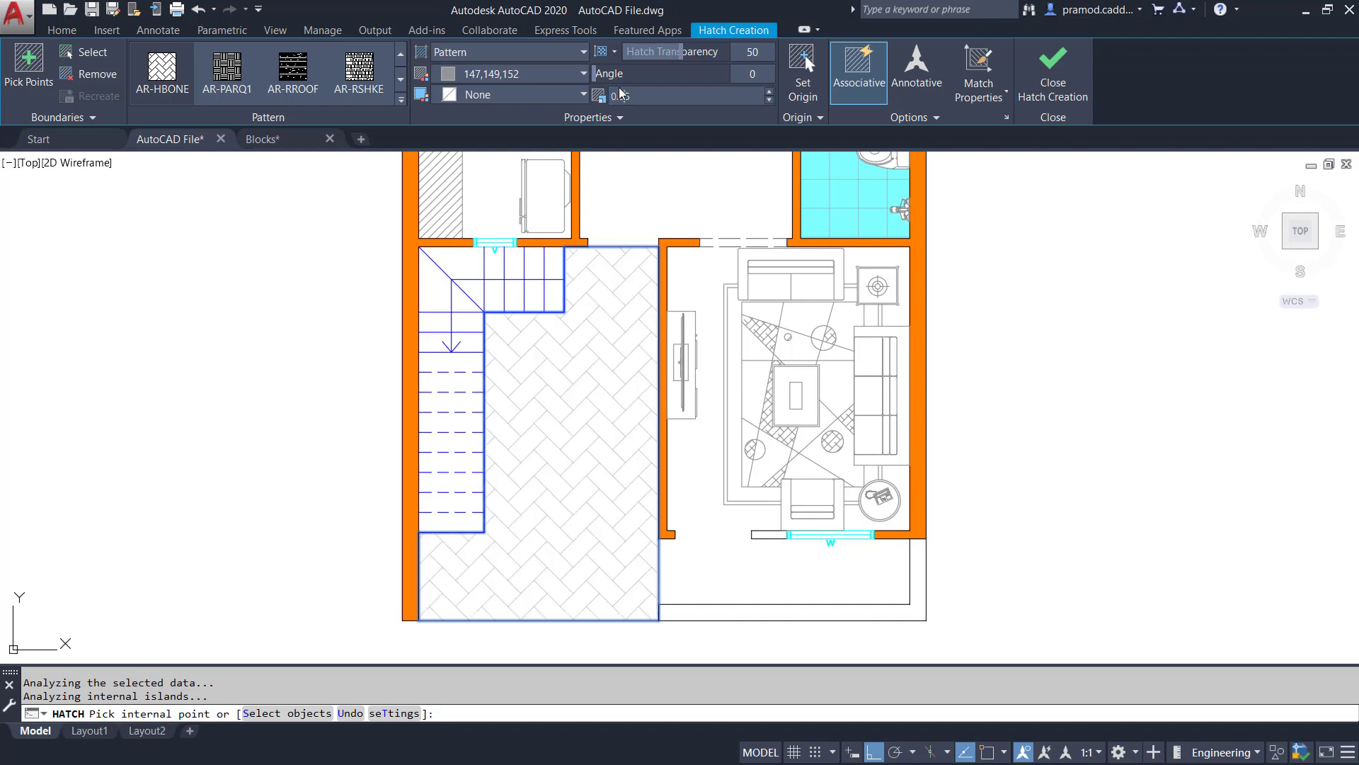
key(Return)
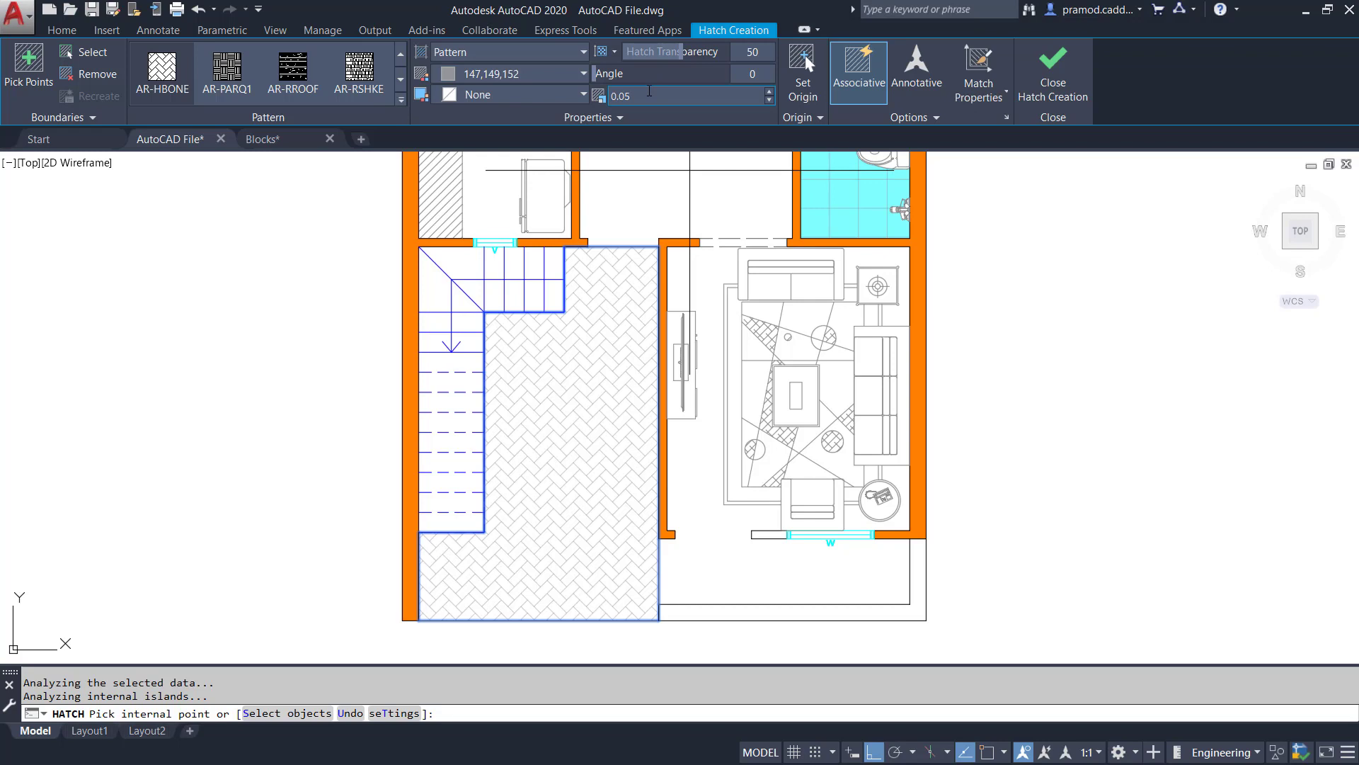
Set the parking hatch's origin at the area's lower-left corner and finish the hatch
click(803, 78)
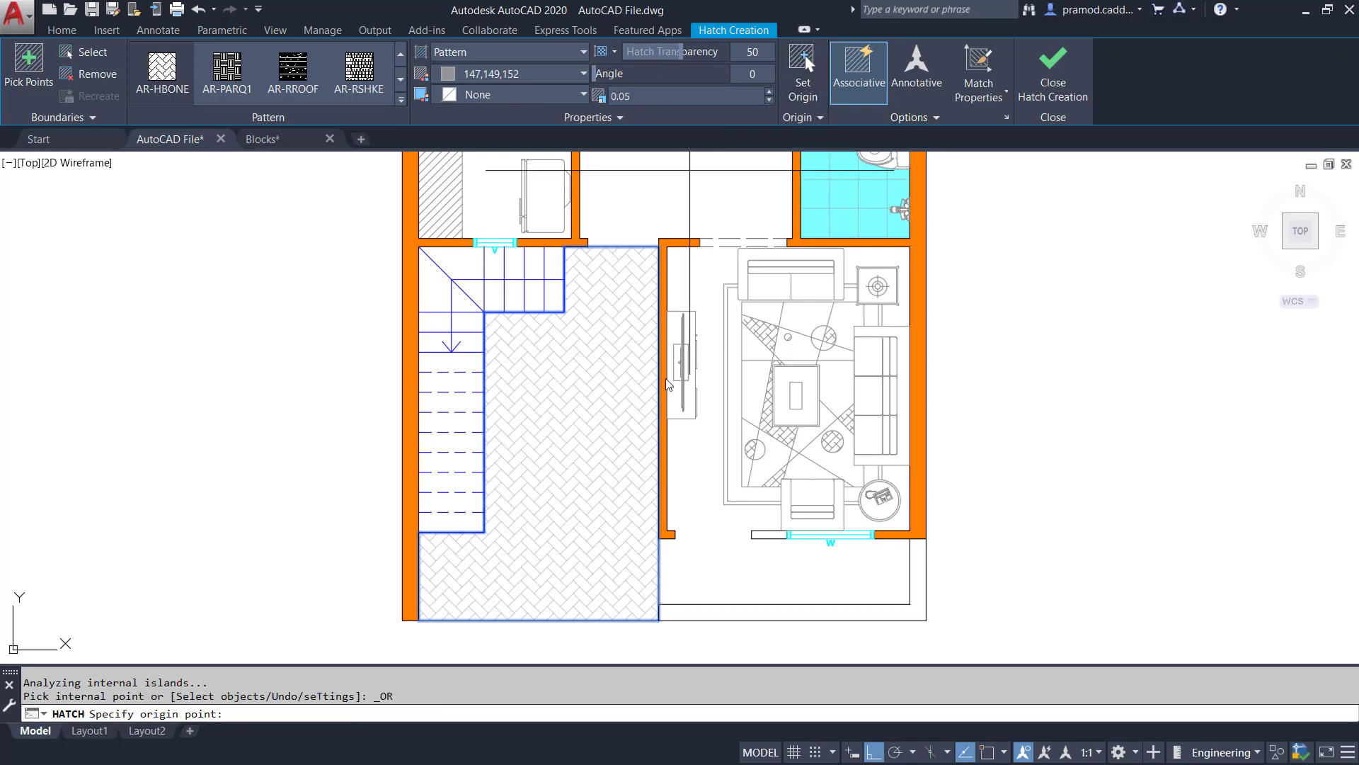
click(427, 618)
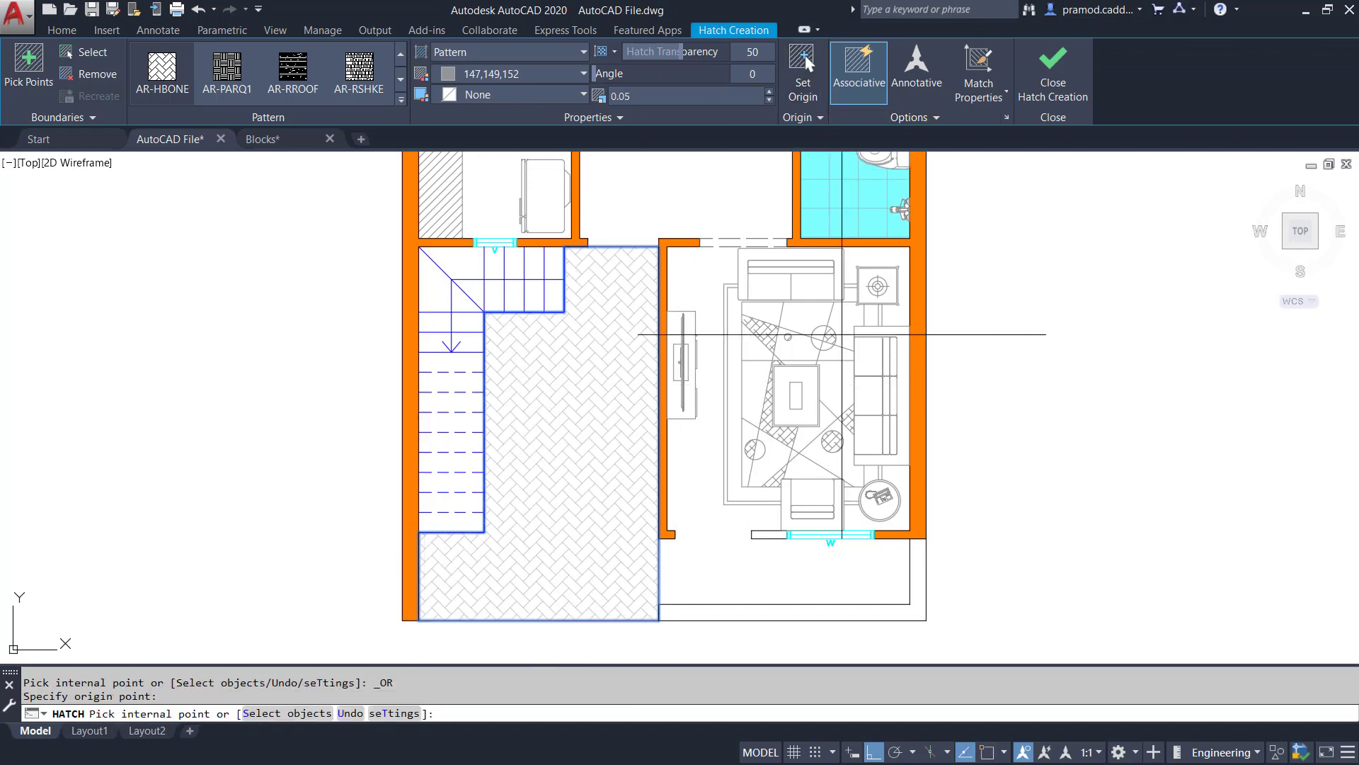
click(1058, 88)
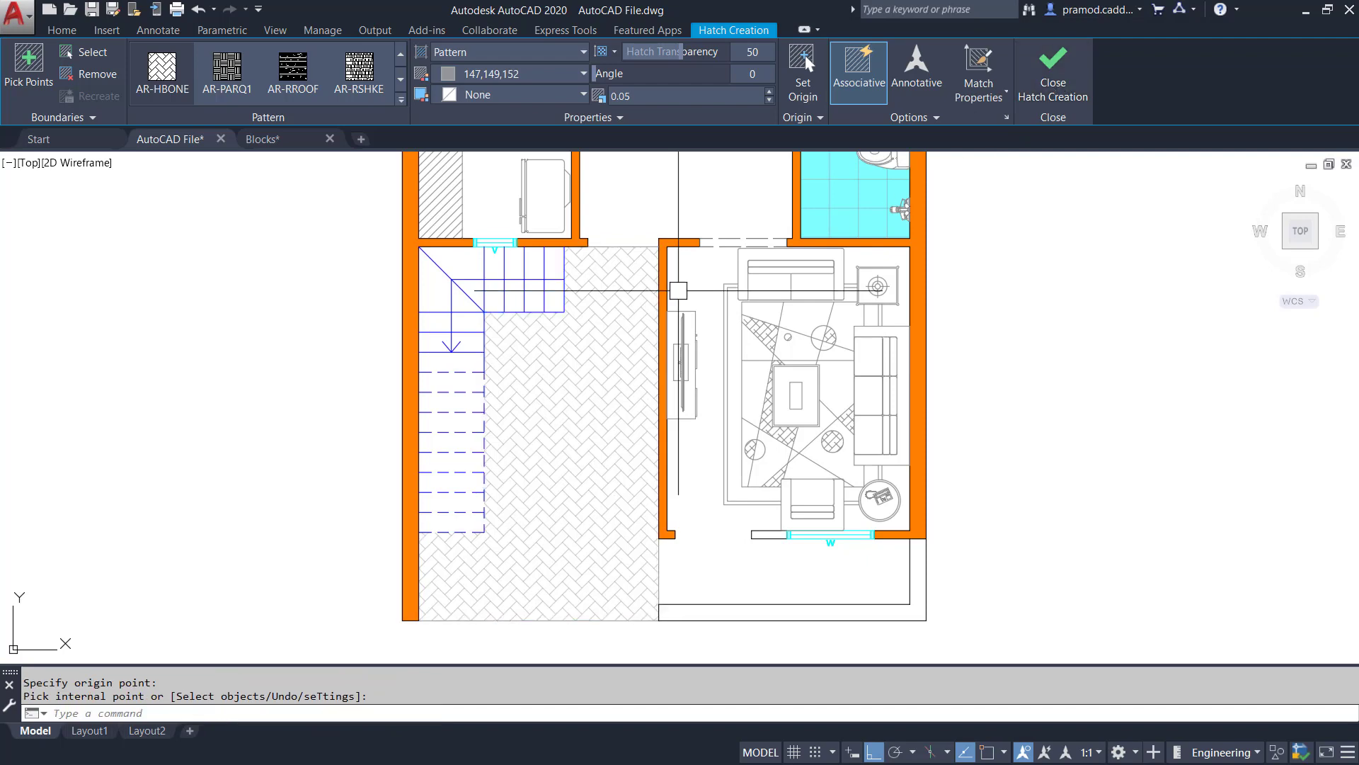
key(Escape)
Turn all layers on so the whole Day 05 plan is shown
scroll(480, 370, down, 4)
key(Escape)
mouse_move(637, 316)
middle_down()
mouse_move(705, 437)
mouse_move(727, 446)
middle_up()
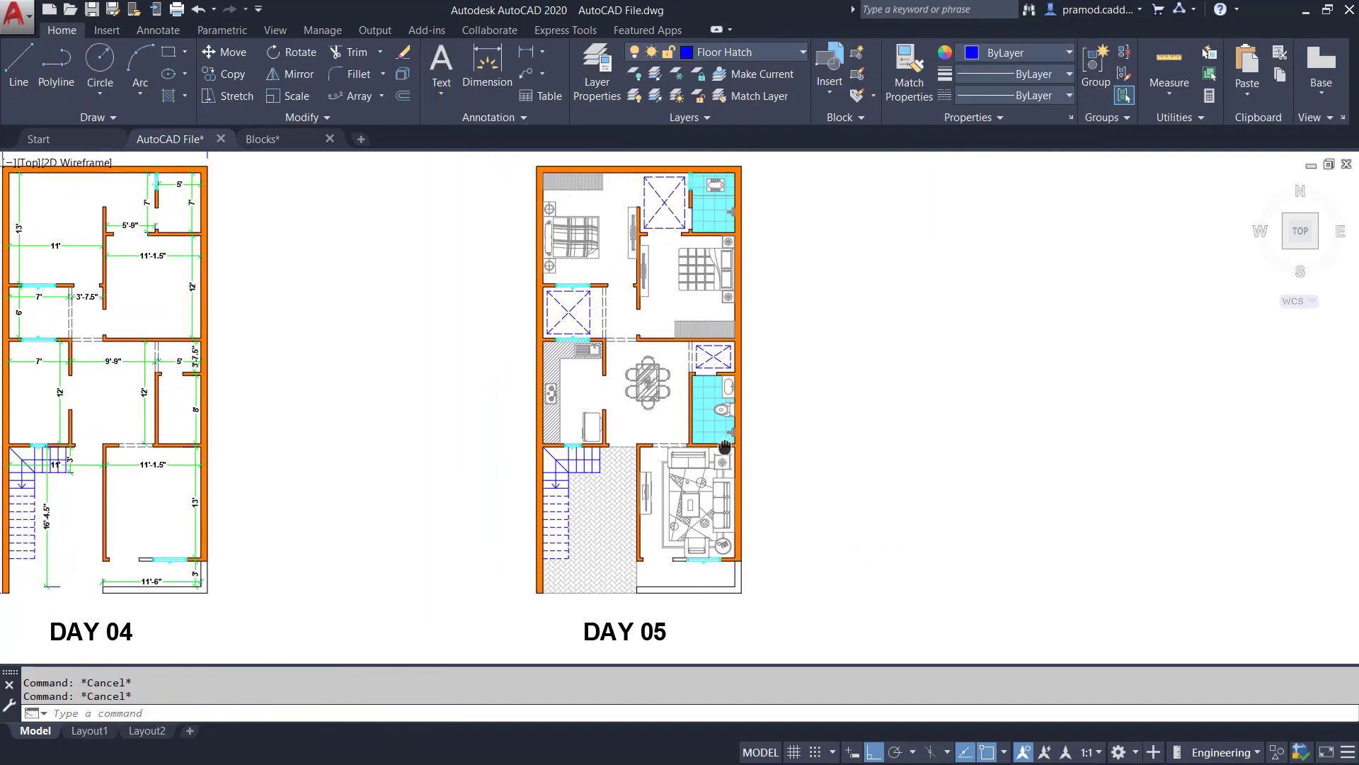
click(635, 96)
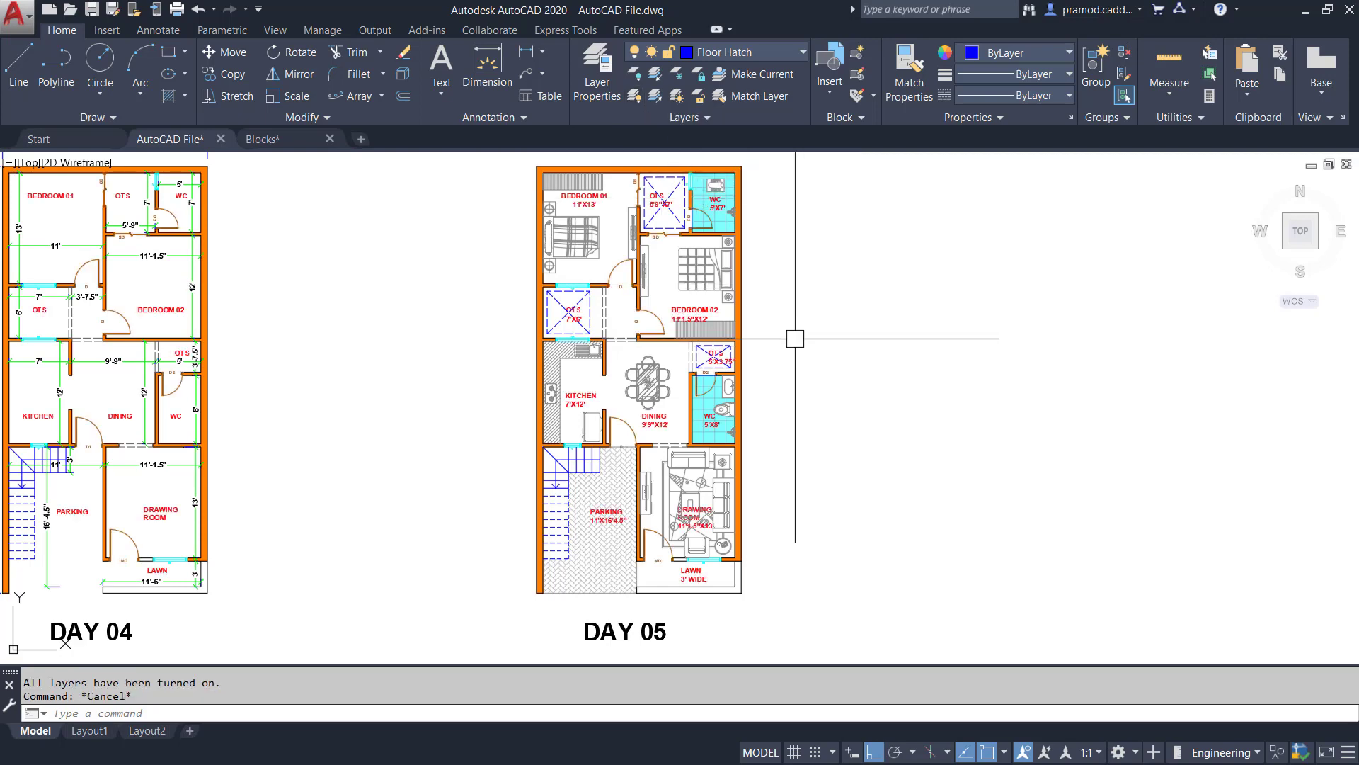
Nudge the BEDROOM 02 and 7'X6' OTS labels upwards together with their size texts, then clear the selection
scroll(712, 301, up, 4)
scroll(713, 301, up, 4)
click(545, 393)
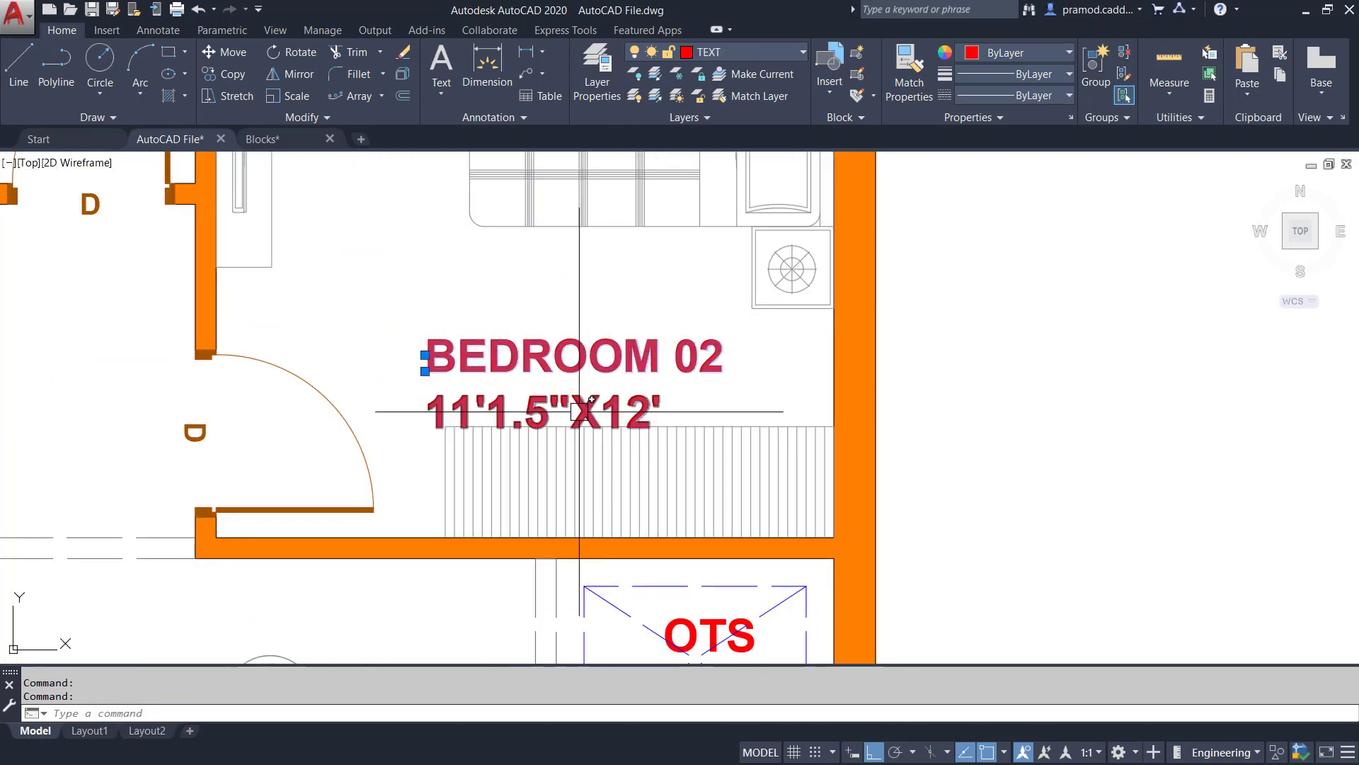
middle_drag(493, 398, 1093, 392)
click(419, 341)
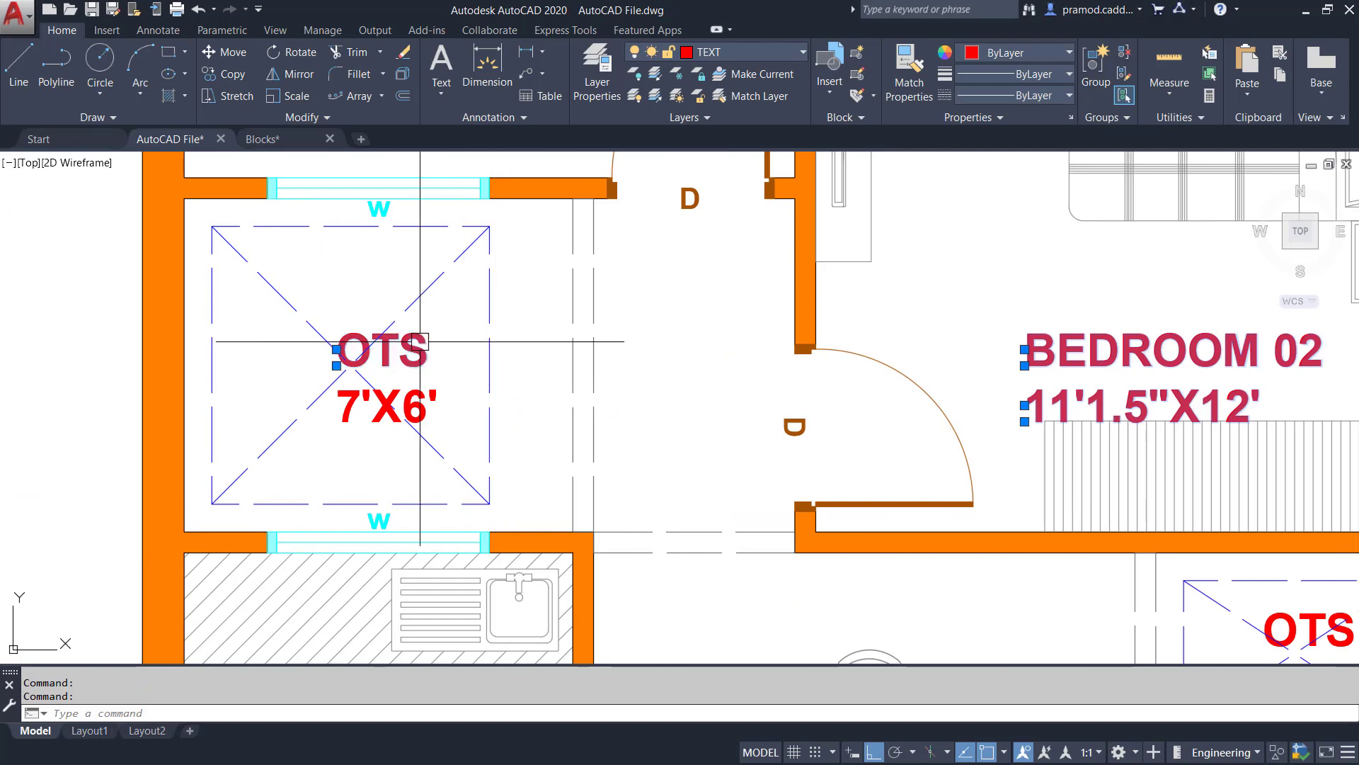
click(420, 386)
middle_drag(652, 385, 516, 403)
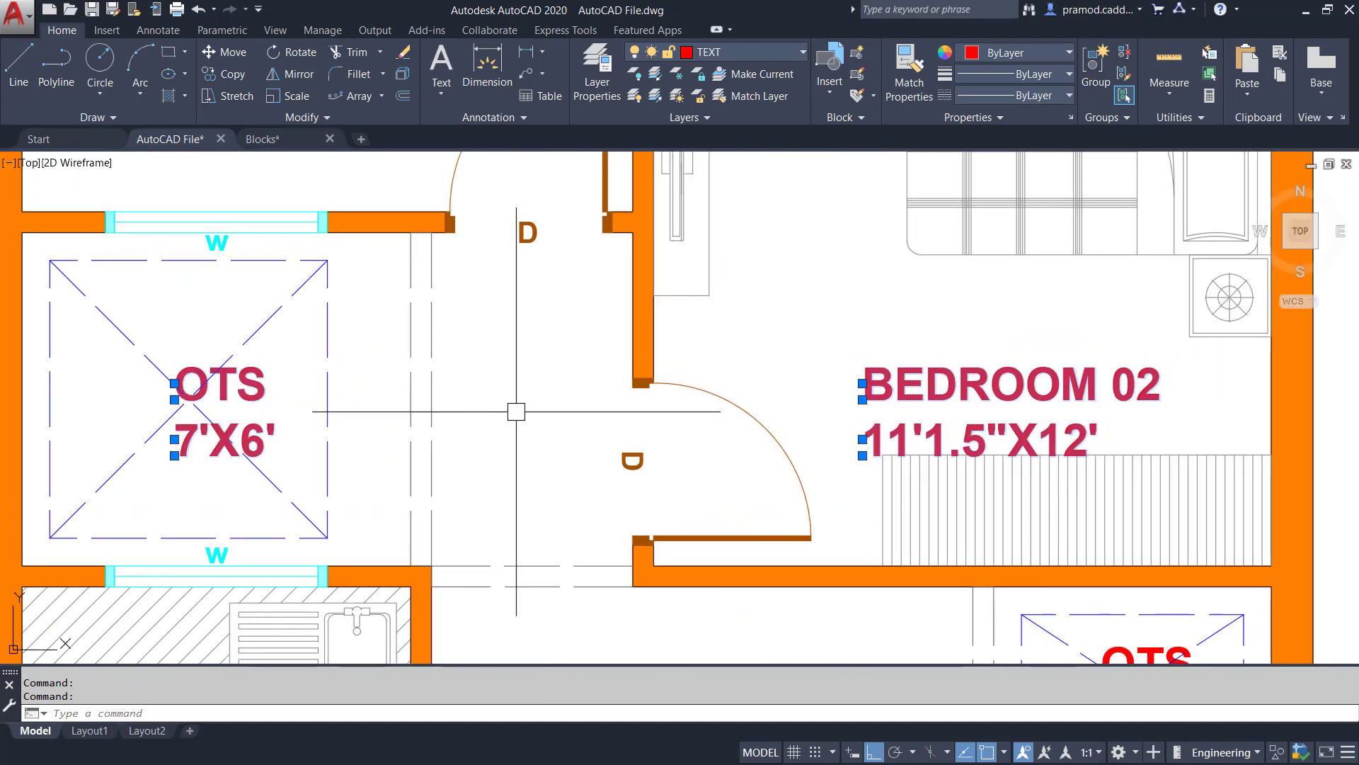
key(ctrl+Up)
key(ctrl+Up)
key(ctrl+Up)
key(ctrl+Up)
key(ctrl+Up)
key(ctrl+Up)
key(ctrl+Up)
key(ctrl+Up)
key(ctrl+Up)
key(ctrl+Up)
key(ctrl+Up)
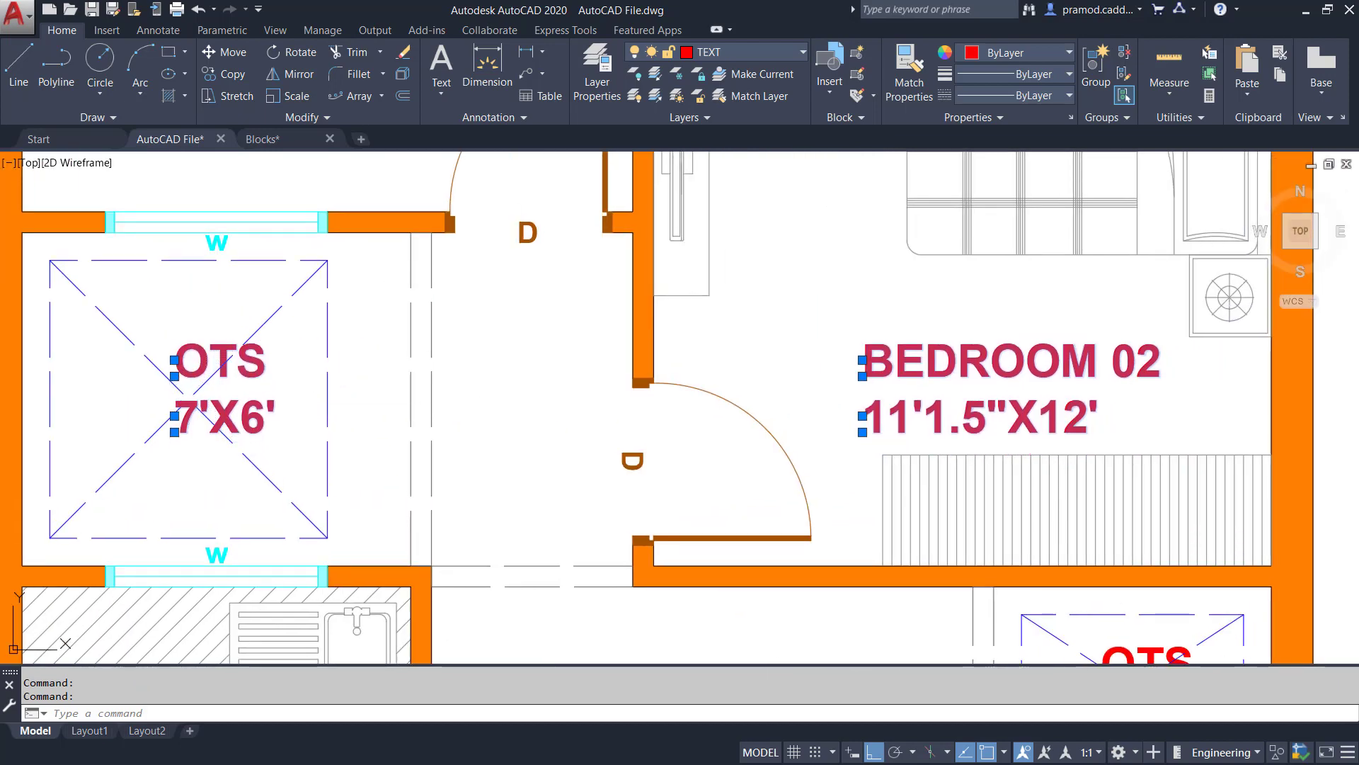
key(Escape)
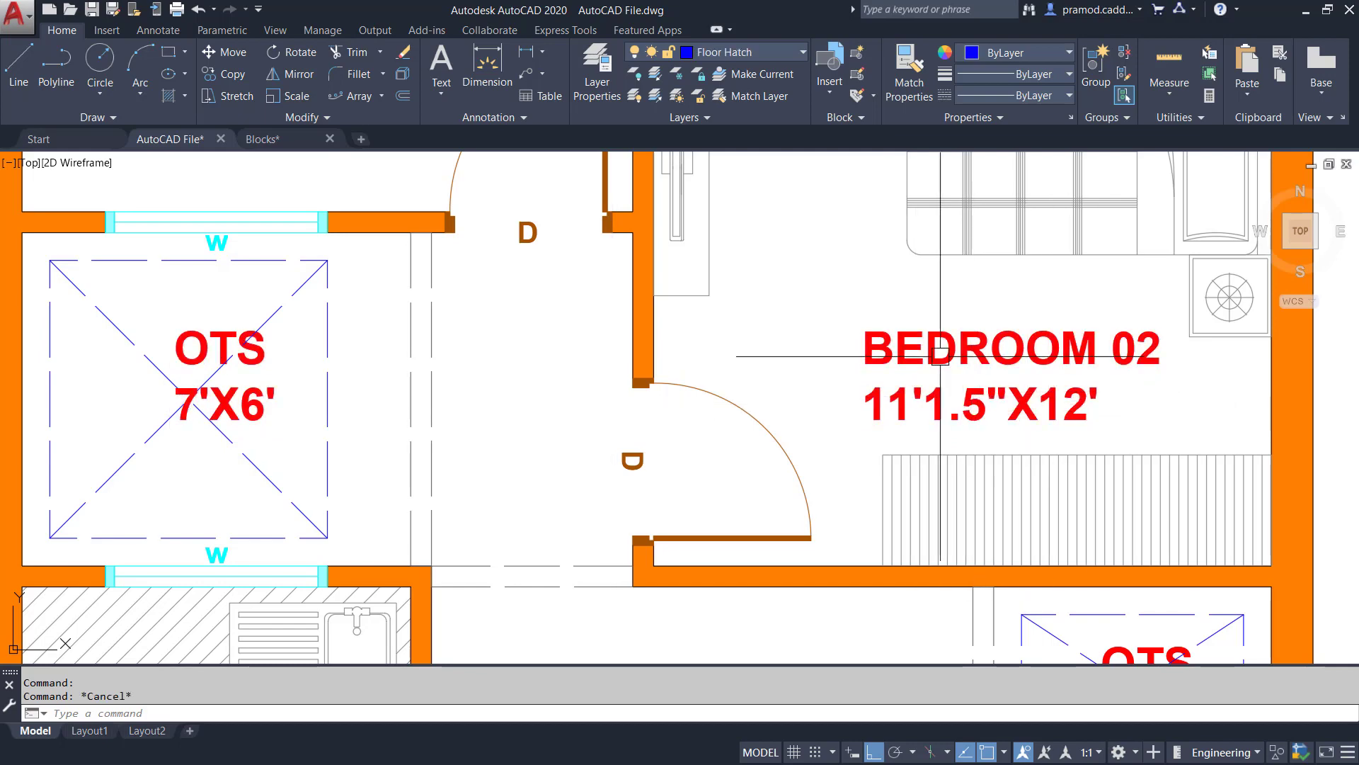
Examine the furniture, floor hatches and room labels throughout the Day 05 plan
scroll(980, 415, down, 3)
middle_drag(1015, 465, 902, 254)
middle_drag(770, 238, 770, 167)
middle_drag(769, 462, 766, 576)
middle_drag(775, 326, 768, 524)
mouse_move(767, 236)
middle_down()
mouse_move(756, 383)
mouse_move(745, 196)
middle_up()
scroll(727, 369, up, 1)
middle_drag(728, 369, 765, 255)
scroll(747, 287, down, 1)
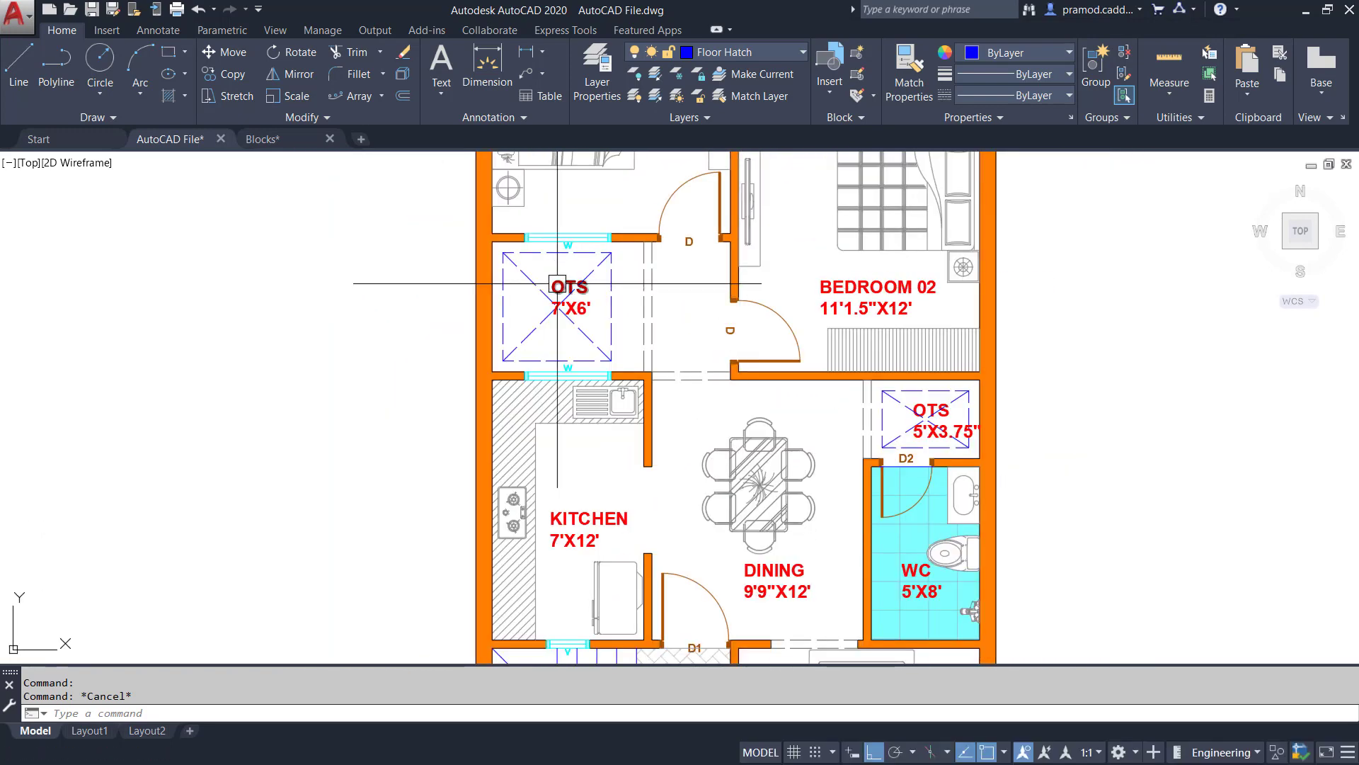
scroll(557, 286, up, 1)
key(Escape)
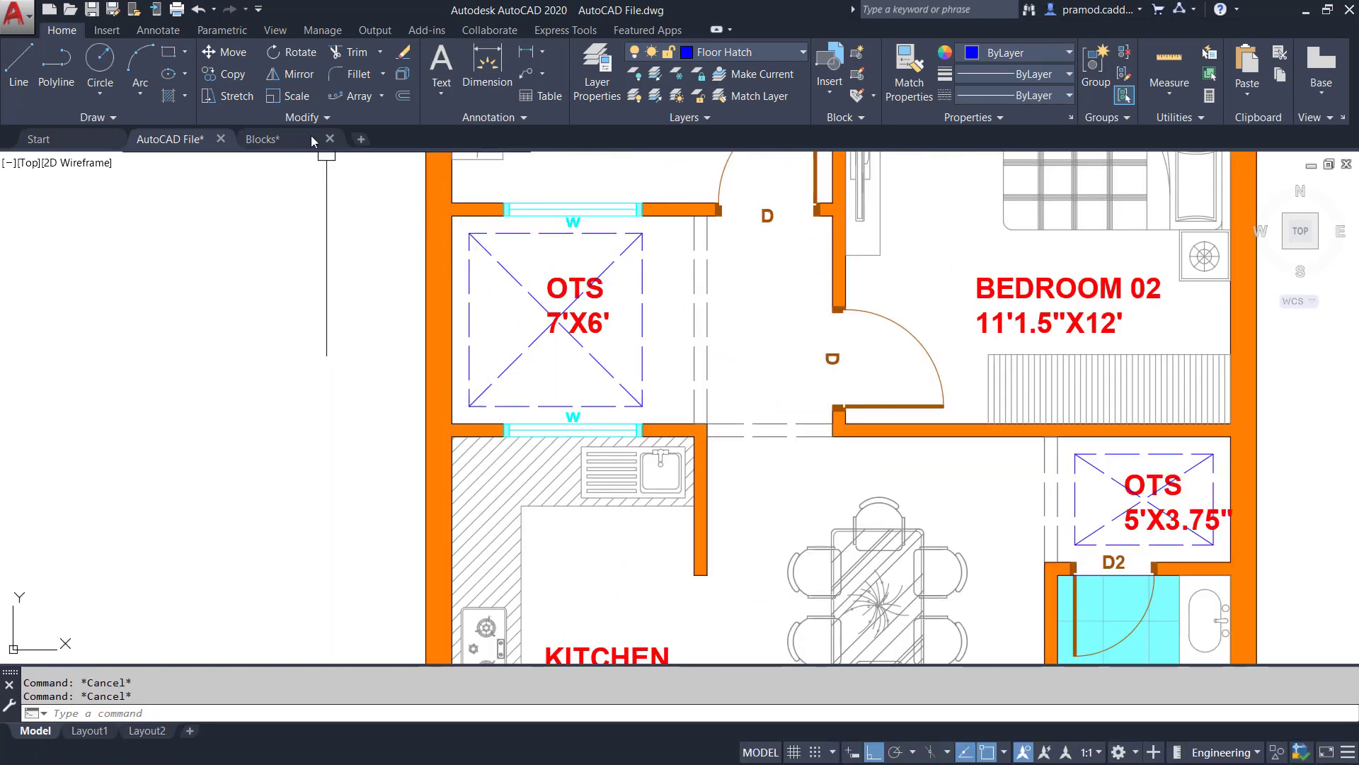
Switch to the Blocks drawing and look through the library for the kitchen and laundry appliance blocks
key(ctrl+Tab)
scroll(594, 328, down, 10)
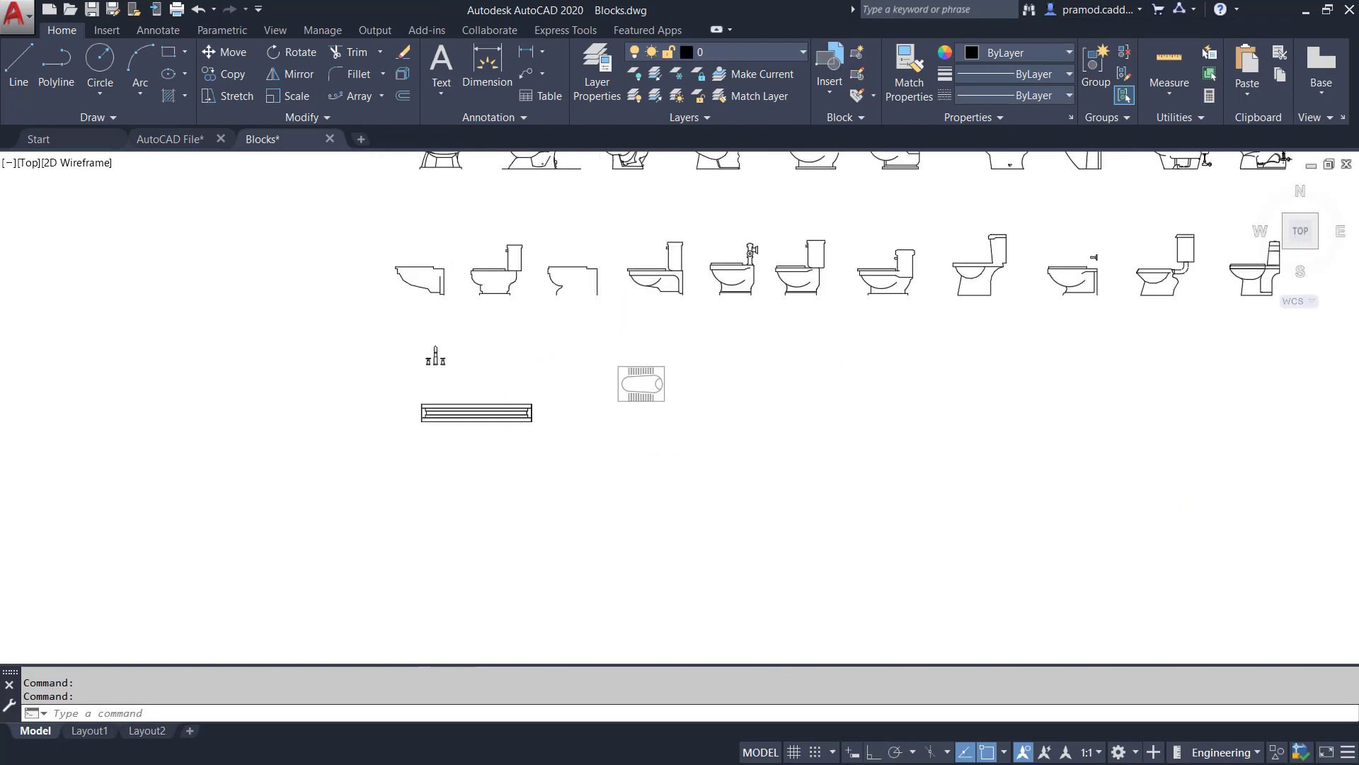
middle_drag(638, 293, 648, 527)
middle_drag(649, 429, 645, 737)
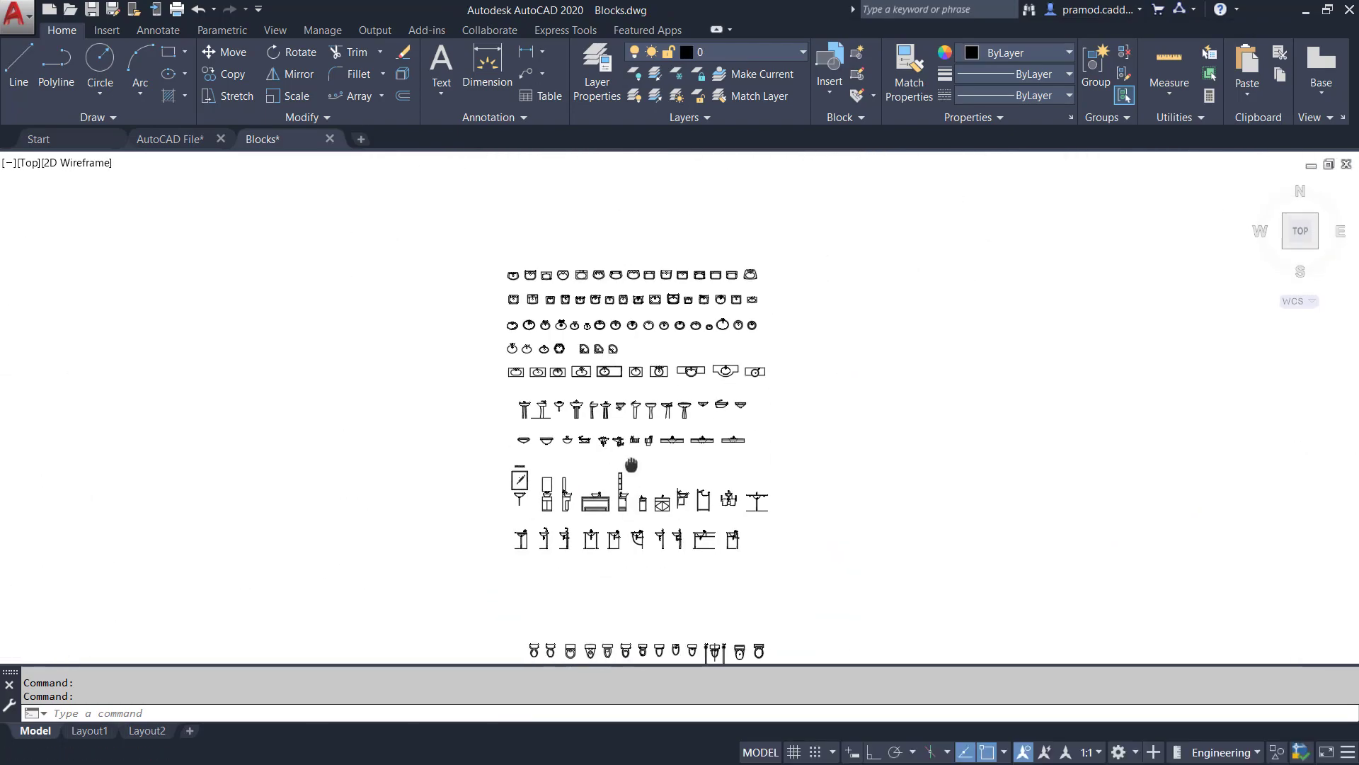
middle_drag(631, 465, 637, 297)
middle_drag(672, 658, 672, 304)
mouse_move(667, 541)
middle_down()
mouse_move(664, 373)
mouse_move(722, 247)
middle_up()
scroll(710, 315, up, 2)
mouse_move(710, 316)
middle_down()
mouse_move(703, 483)
mouse_move(606, 396)
mouse_move(609, 333)
middle_up()
scroll(703, 483, down, 3)
scroll(432, 297, up, 3)
scroll(432, 297, up, 4)
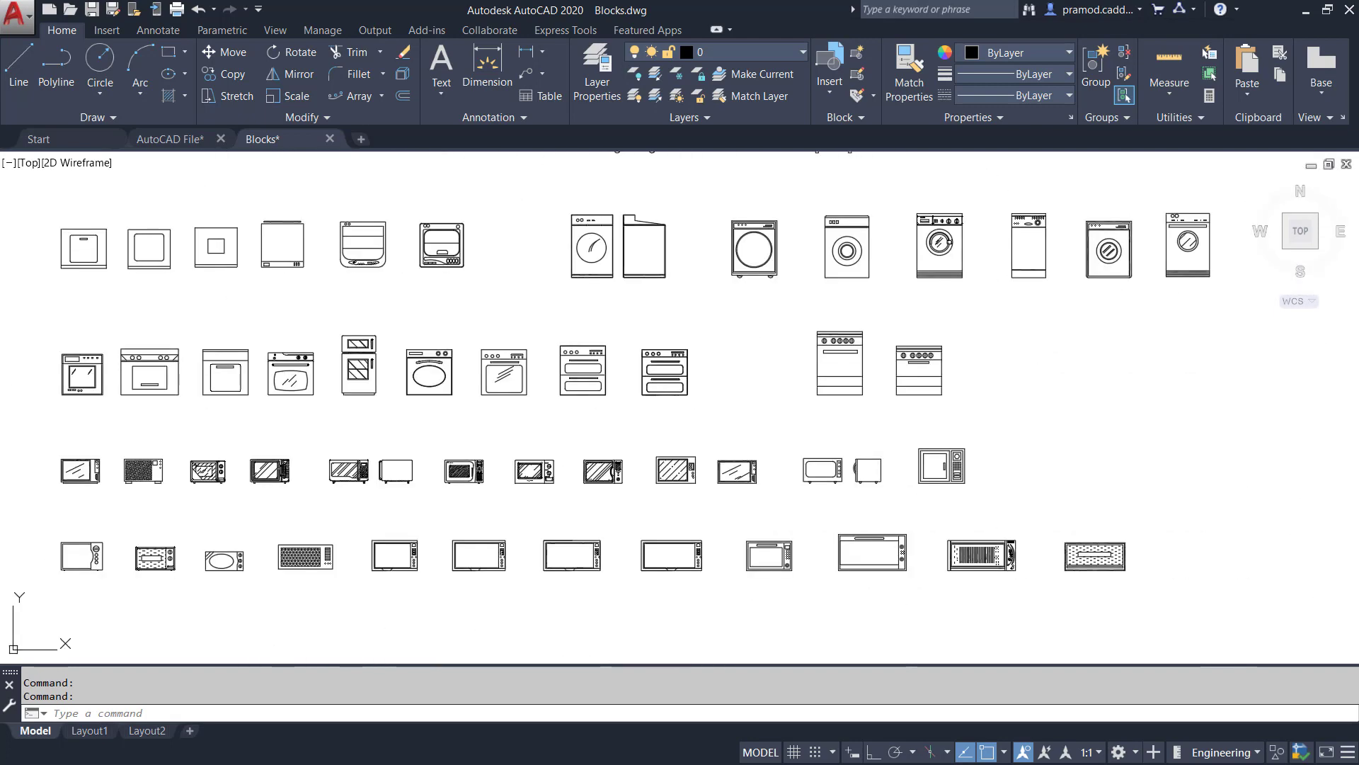
Copy the oven block with the bowed window, using the midpoint of its top edge as the base point
mouse_move(491, 258)
middle_down()
mouse_move(703, 389)
mouse_move(740, 312)
middle_up()
scroll(704, 388, up, 3)
scroll(638, 311, up, 2)
click(554, 443)
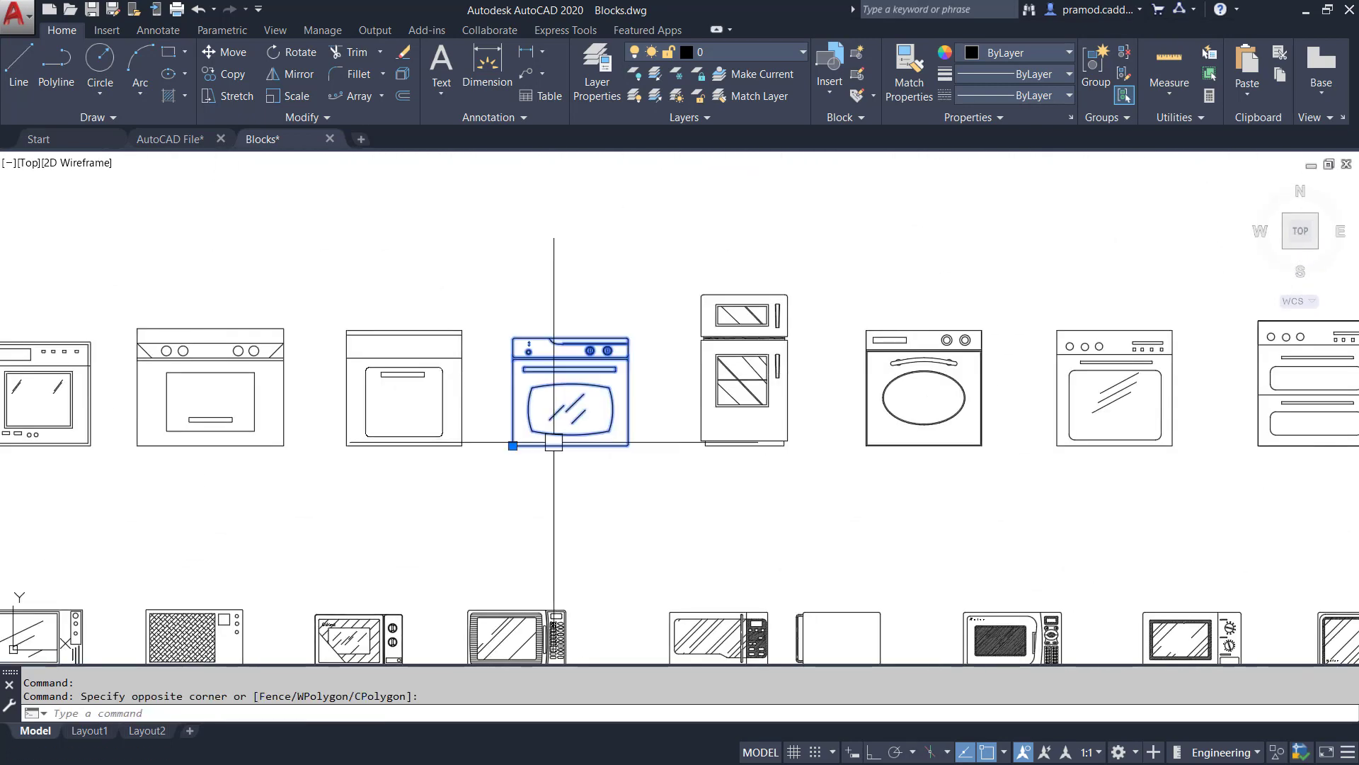
key(ctrl+shift+c)
scroll(557, 390, up, 4)
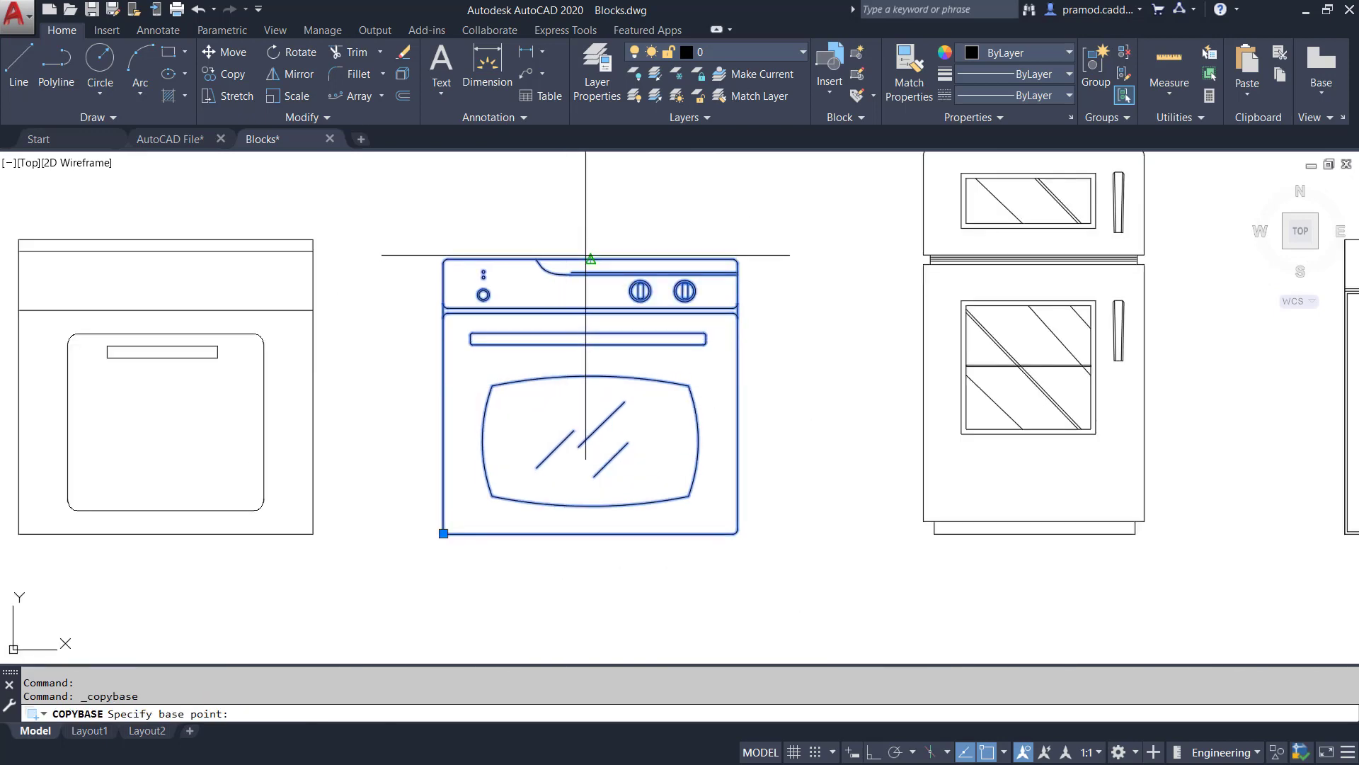
click(443, 533)
Return to the AutoCAD File drawing and paste the oven block into the 7'X6' OTS near its left wall
click(170, 139)
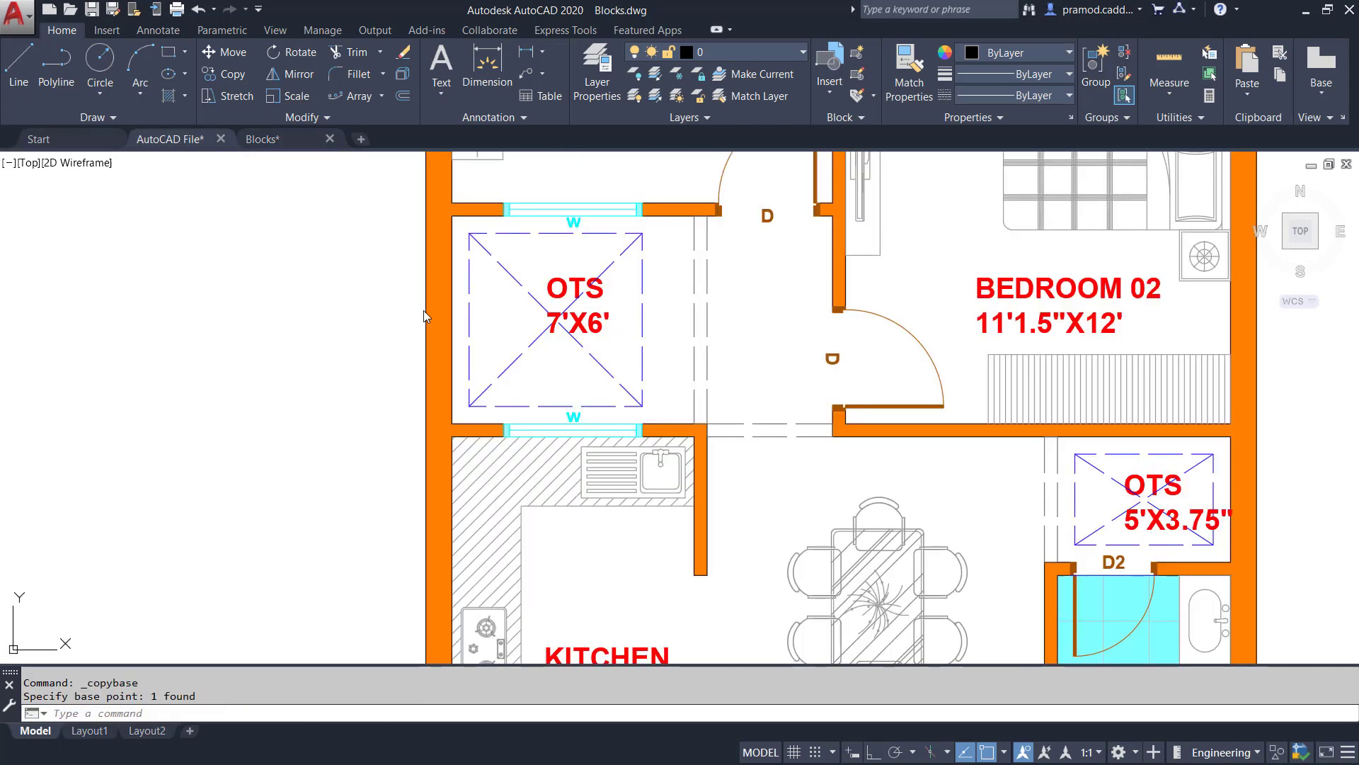
key(ctrl+v)
scroll(497, 290, up, 2)
click(509, 320)
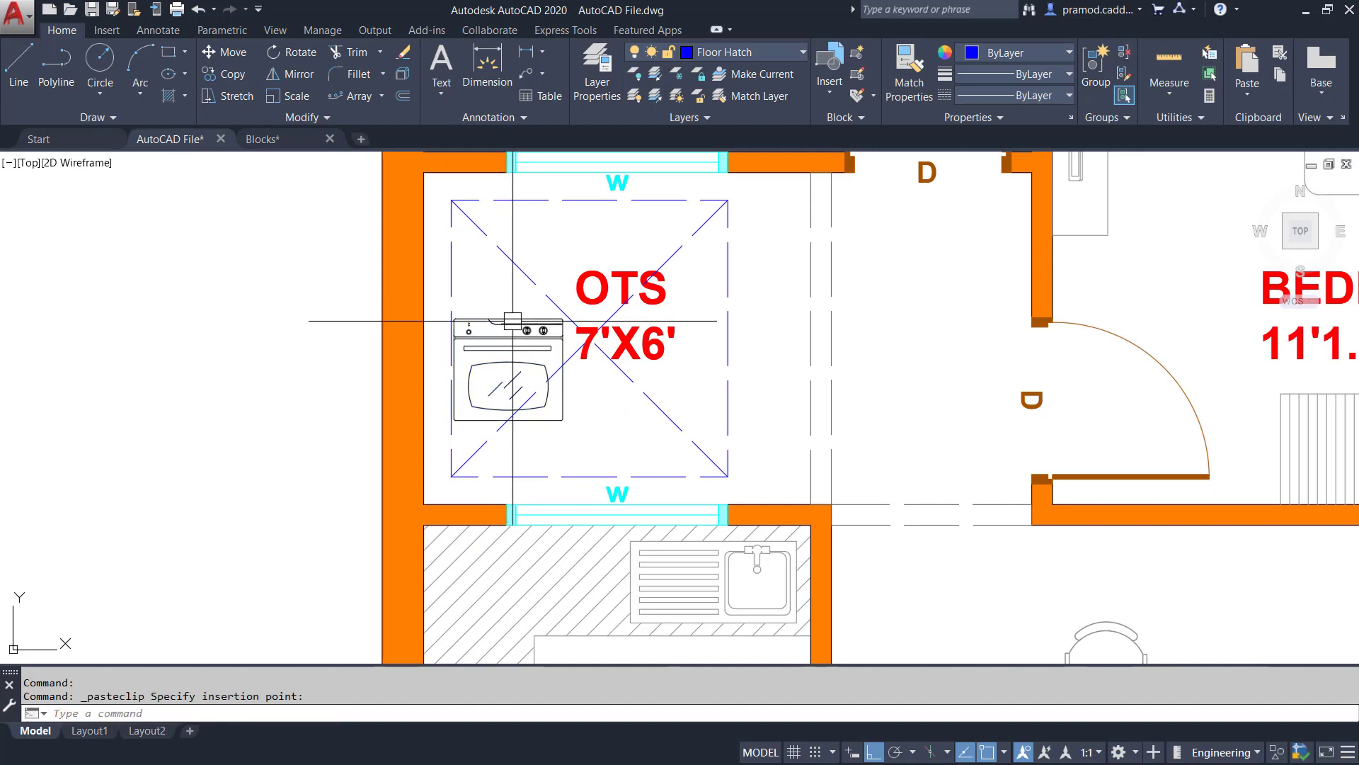
Try to rotate the pasted oven block about the midpoint of its top edge
key(Return)
click(510, 321)
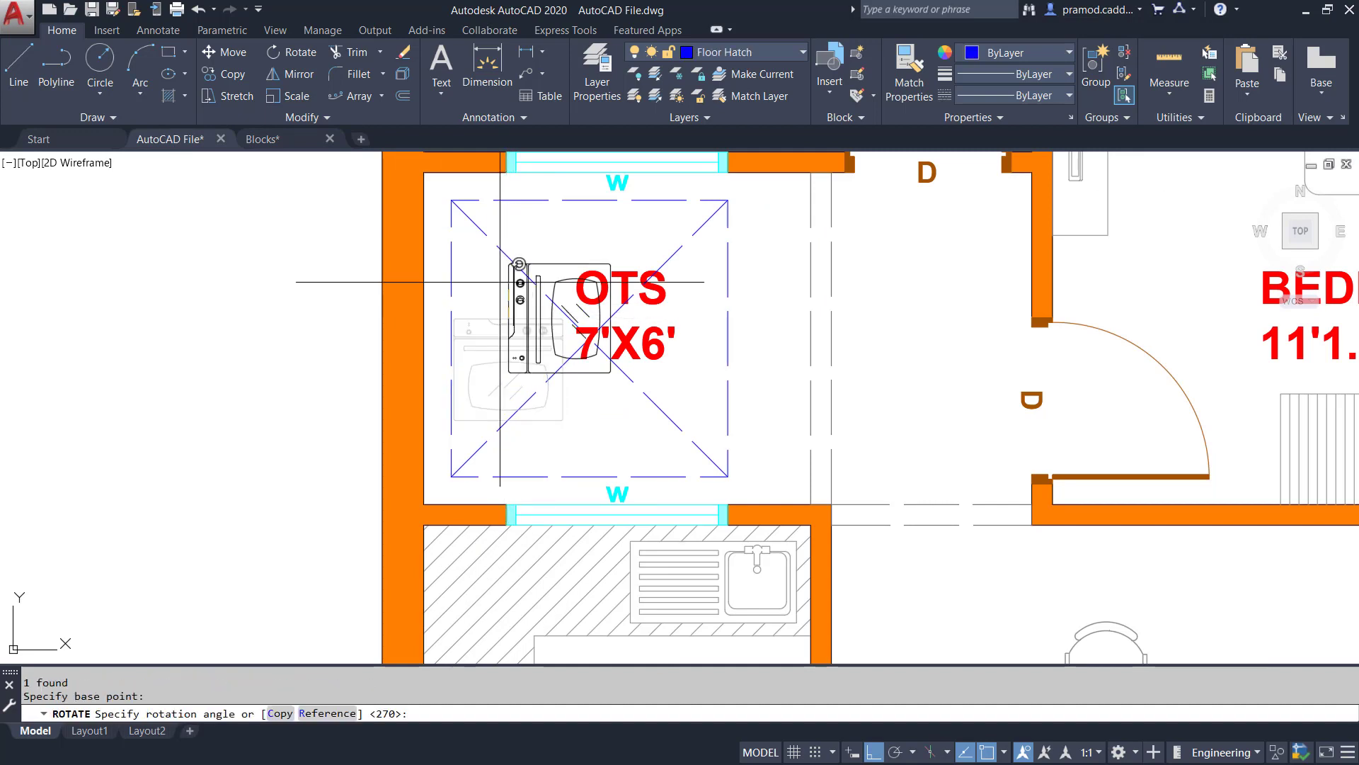
key(ctrl+z)
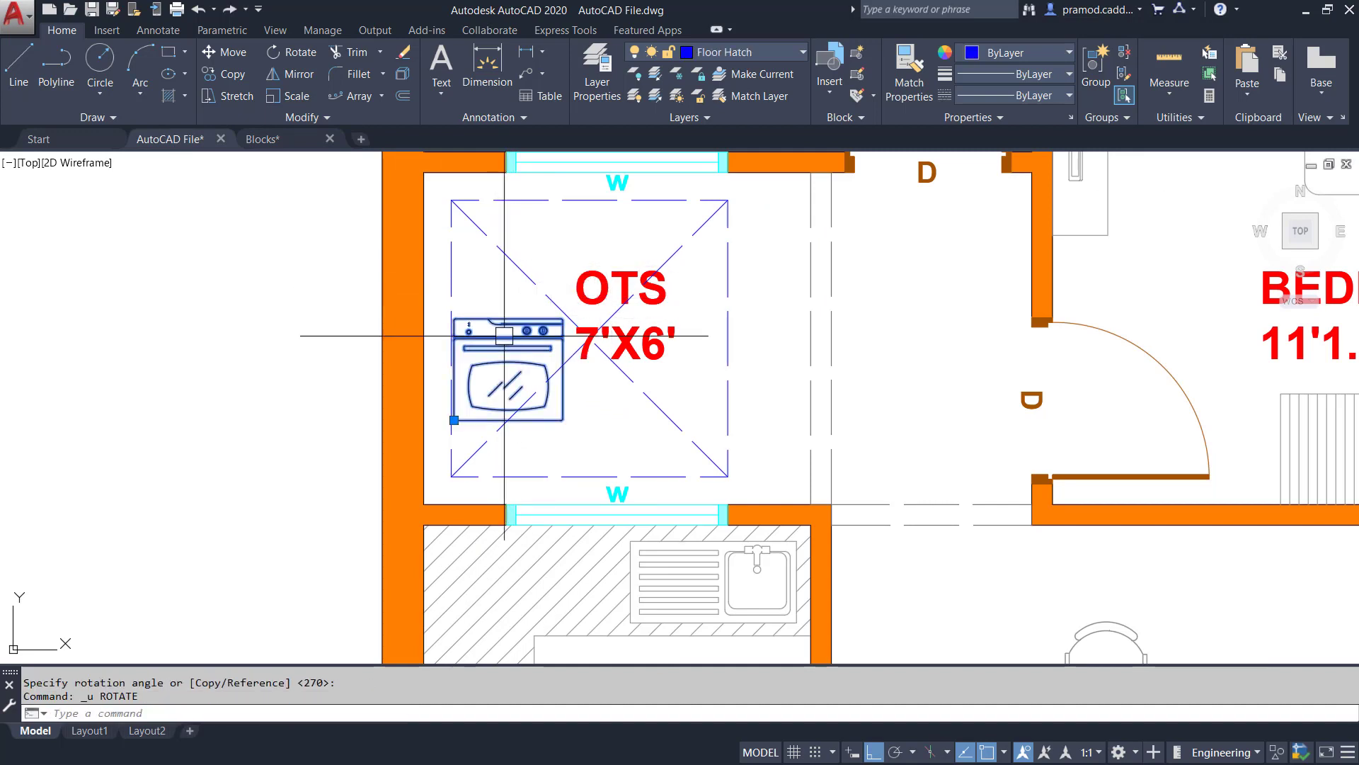
Rotate the oven block 90° counterclockwise about its top-edge midpoint so its back faces the left wall
text(ro)
key(Return)
click(509, 319)
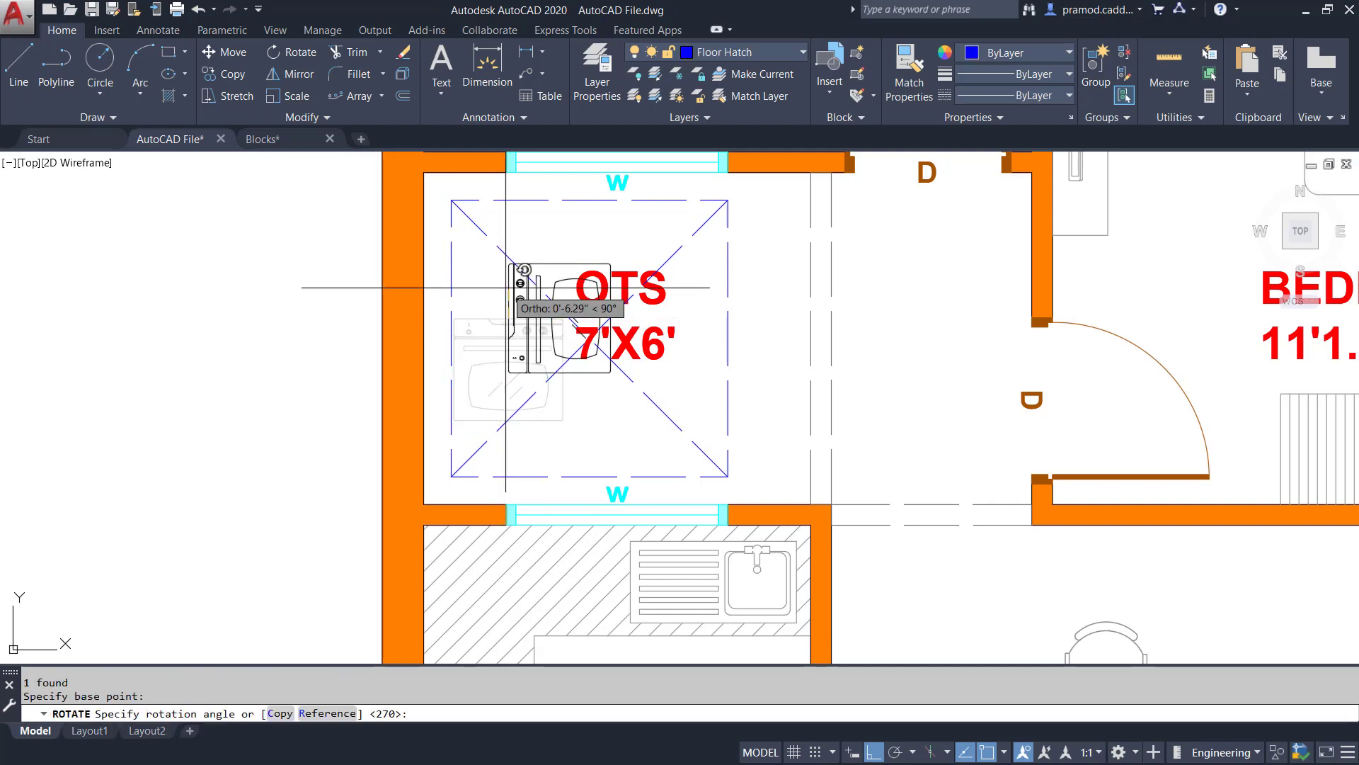
key(Return)
Move the rotated oven block horizontally by its back-edge midpoint until it sits flush against the OTS's left wall
text(m)
key(Return)
scroll(509, 312, up, 3)
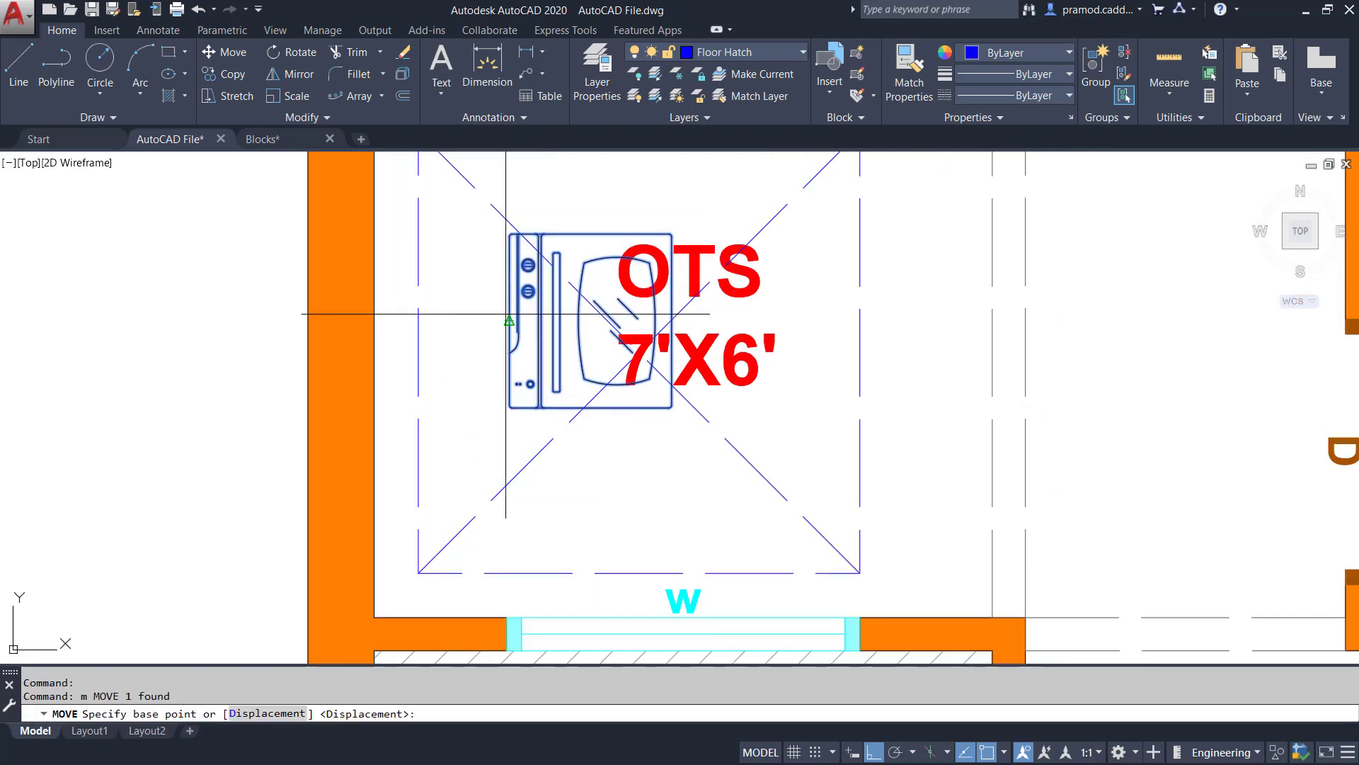
click(510, 312)
click(378, 312)
middle_drag(378, 312, 444, 441)
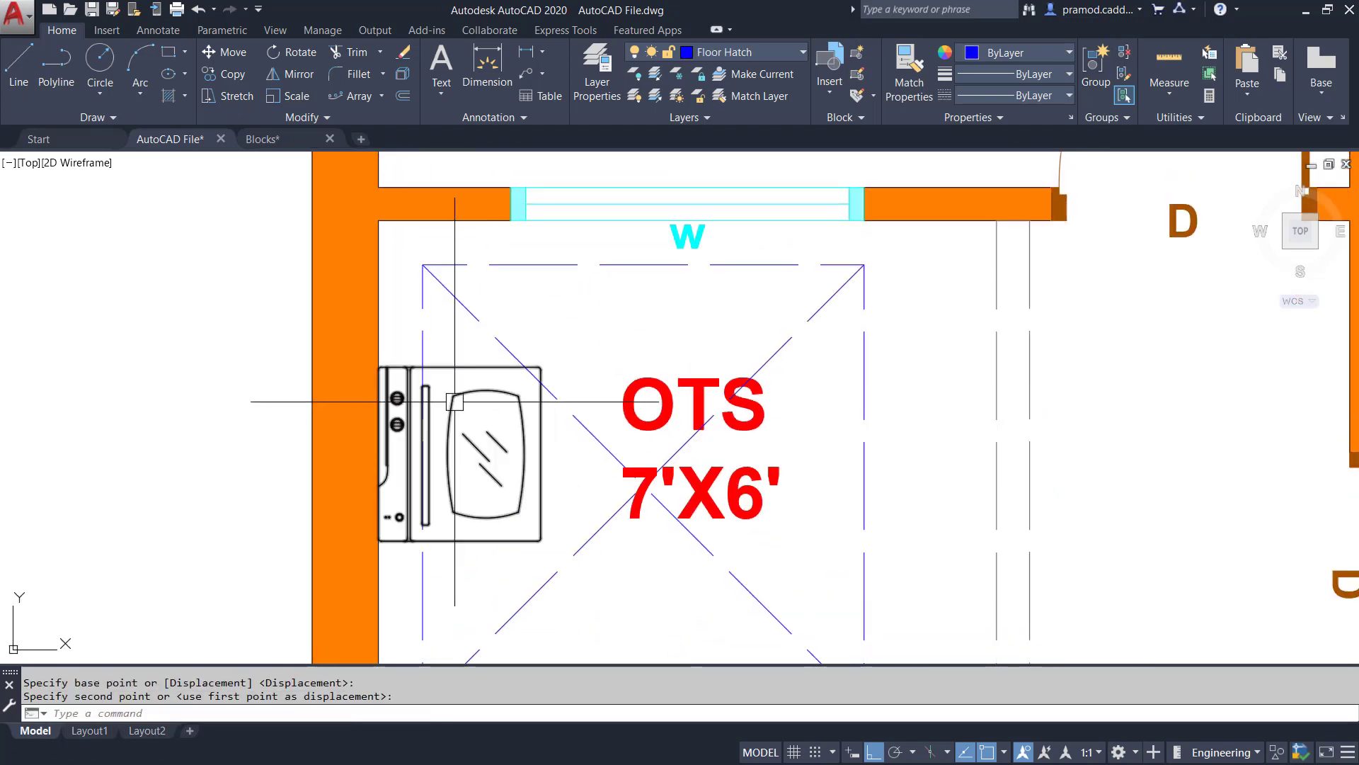
Move the oven block vertically along the left wall to the upper corner of the 7'X6' OTS
click(397, 403)
text(m)
key(Return)
click(477, 573)
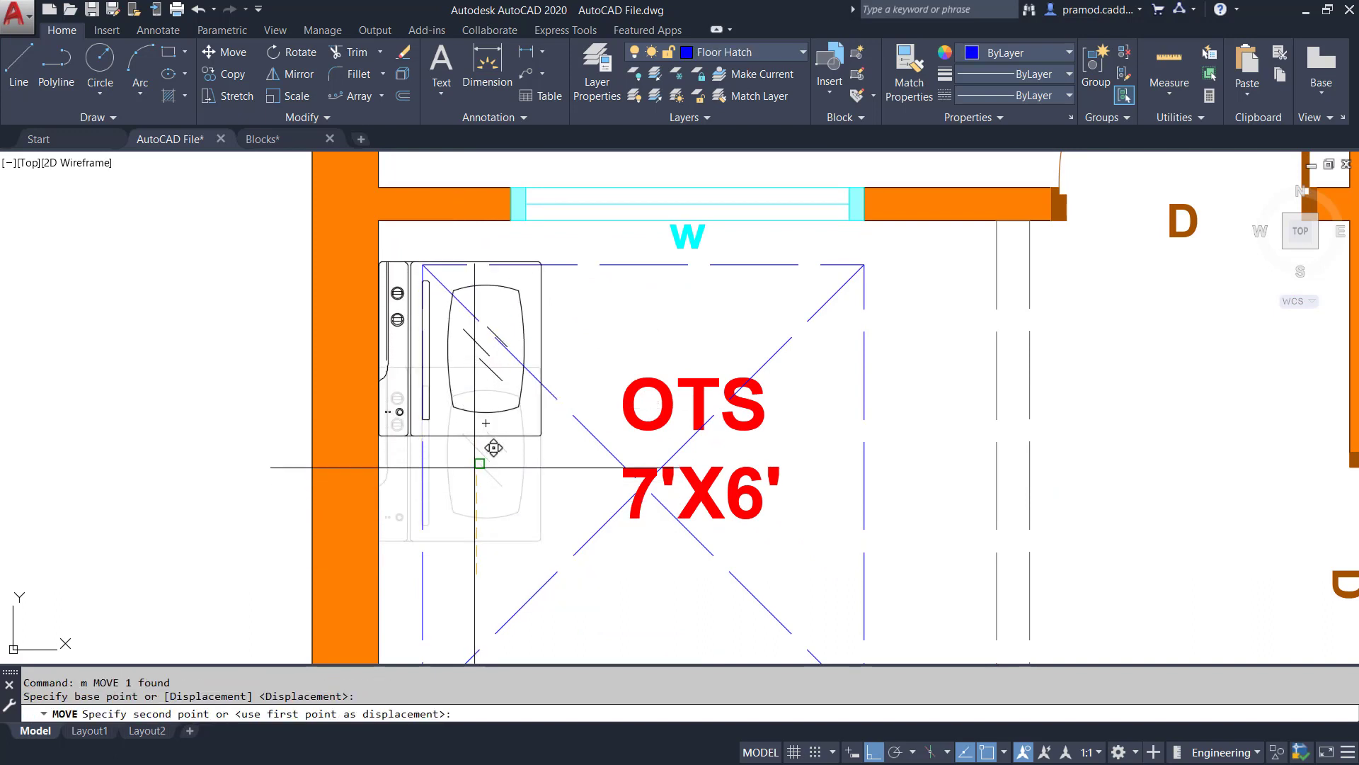
click(476, 447)
key(Escape)
Assign the oven block to the Furniture layer and send it to the back of the draw order
click(476, 413)
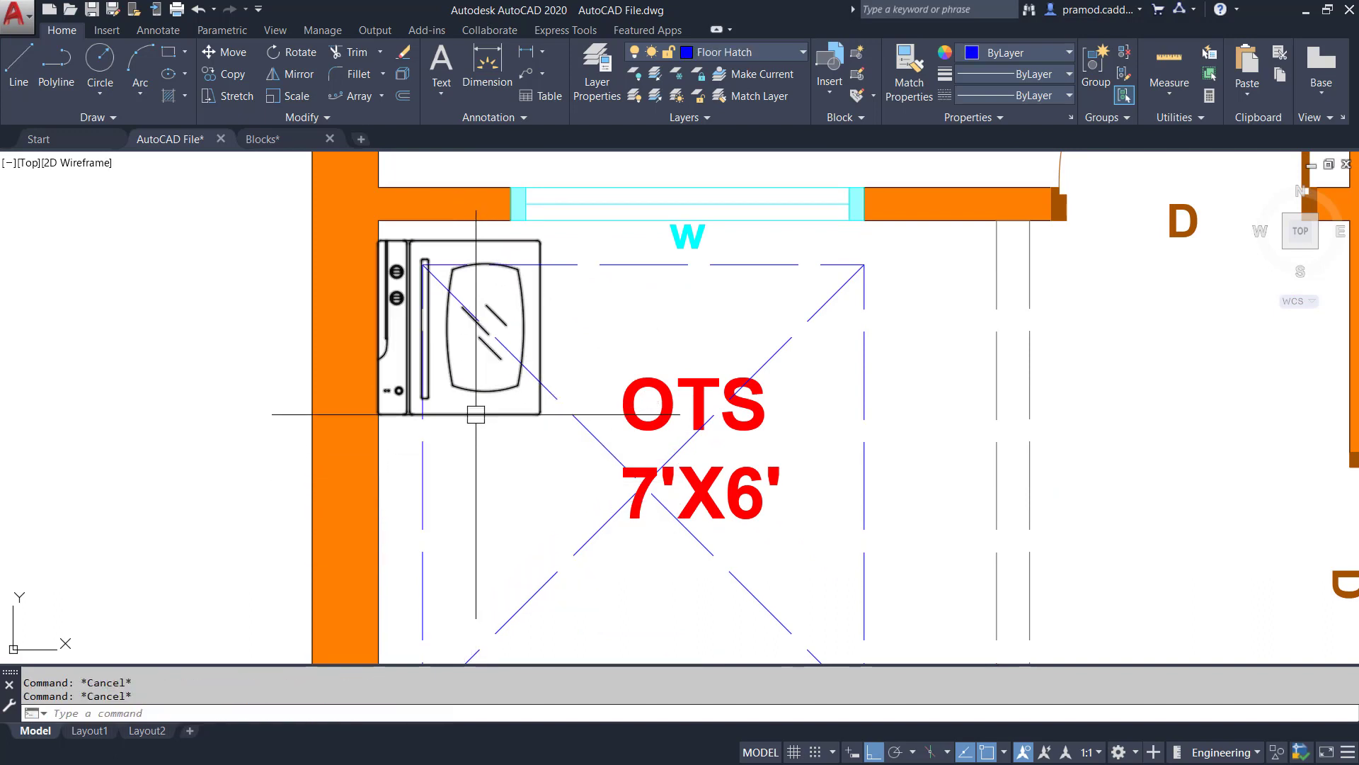
click(750, 53)
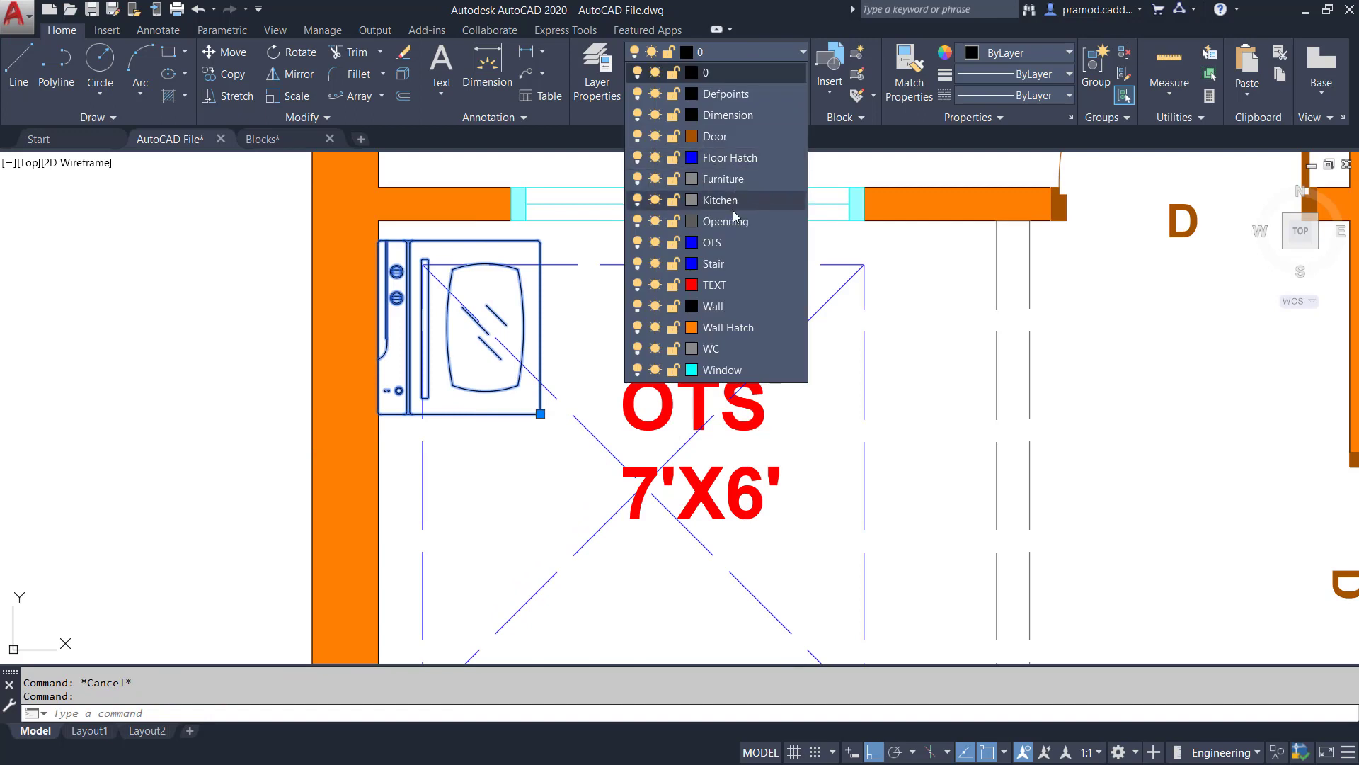
click(707, 177)
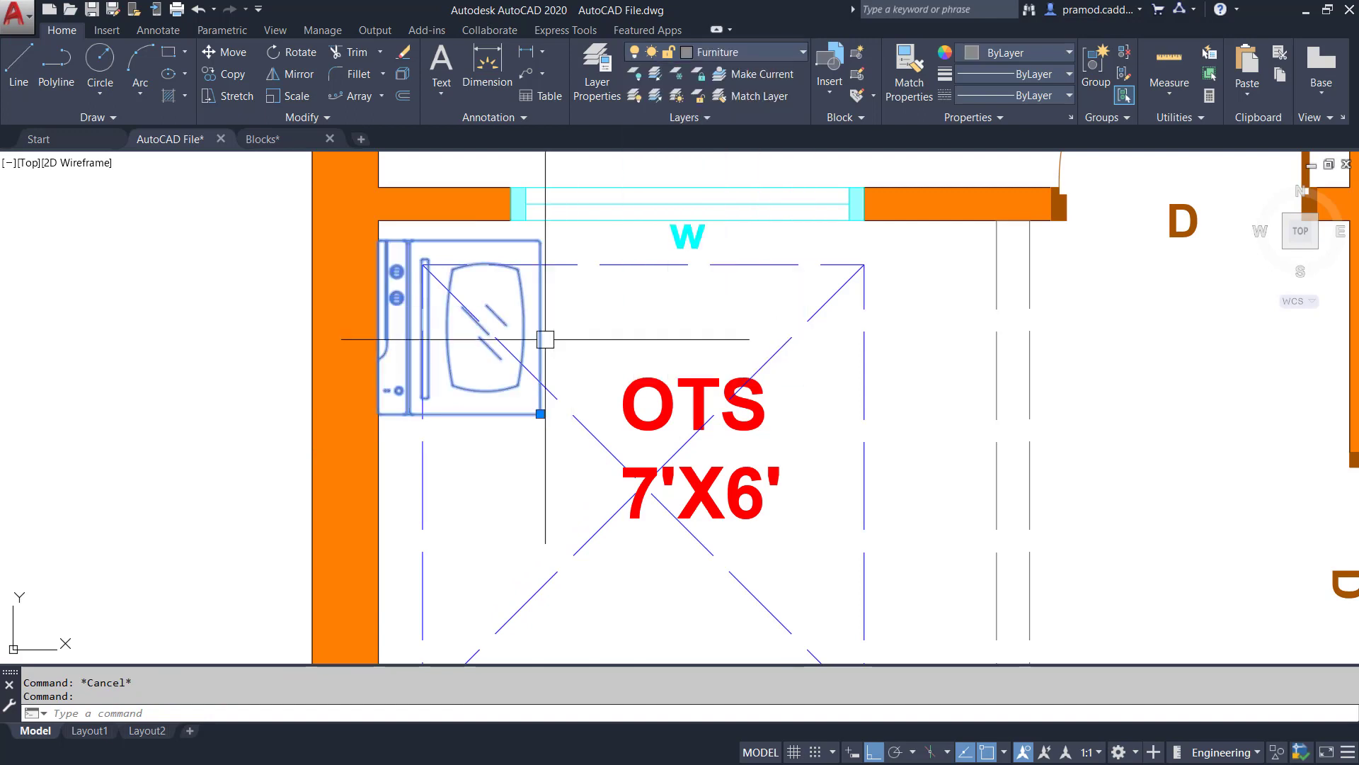
right_click(496, 391)
mouse_move(676, 541)
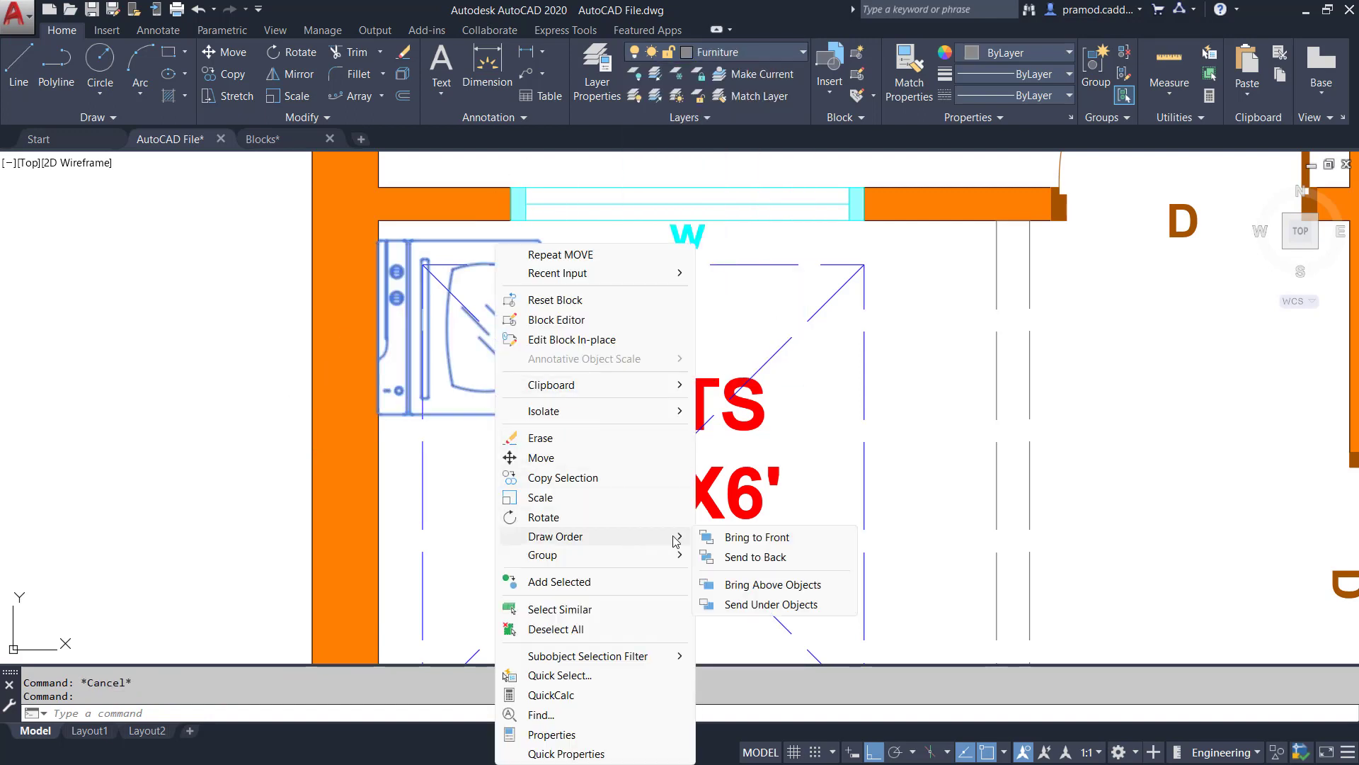
click(779, 557)
scroll(436, 247, up, 3)
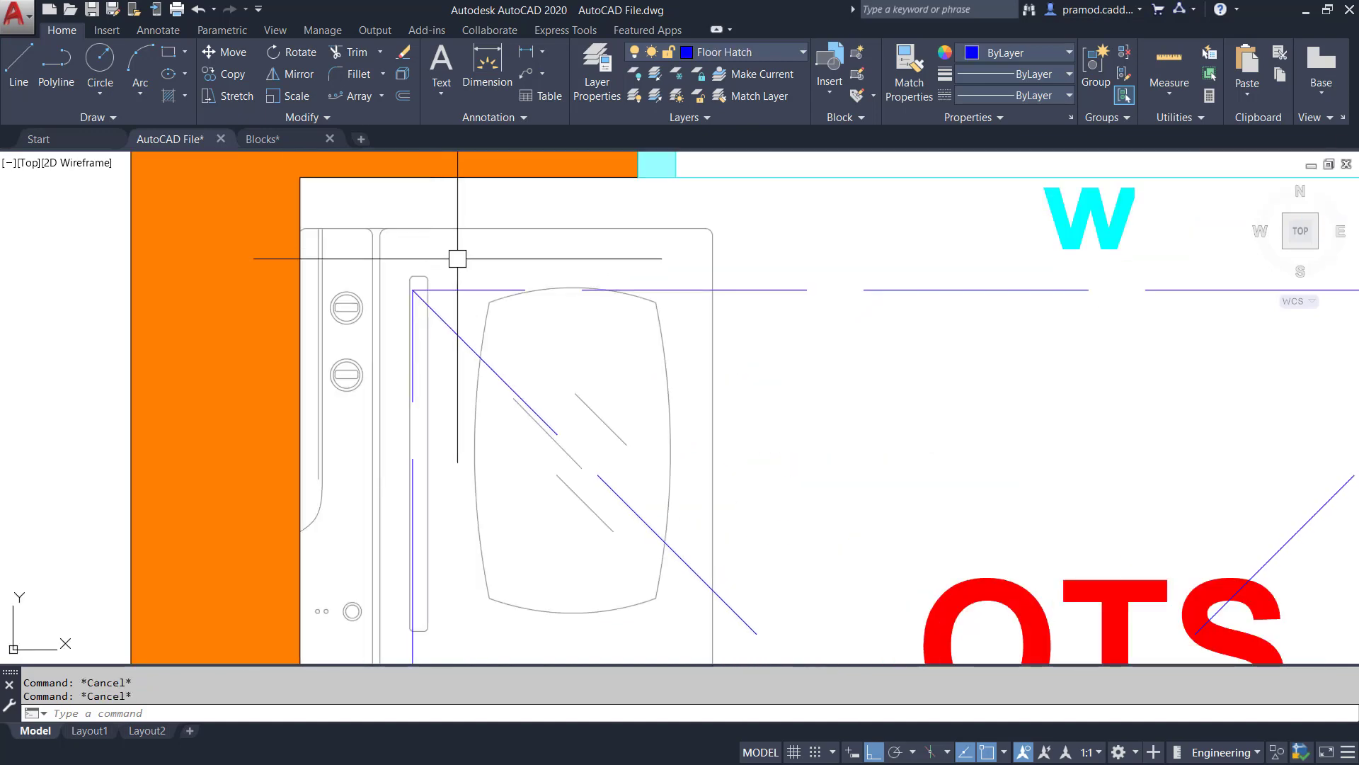
On the Dimension layer, add a linear dimension for the Day 05 plan's overall width, placed above its top outer wall
scroll(627, 316, down, 10)
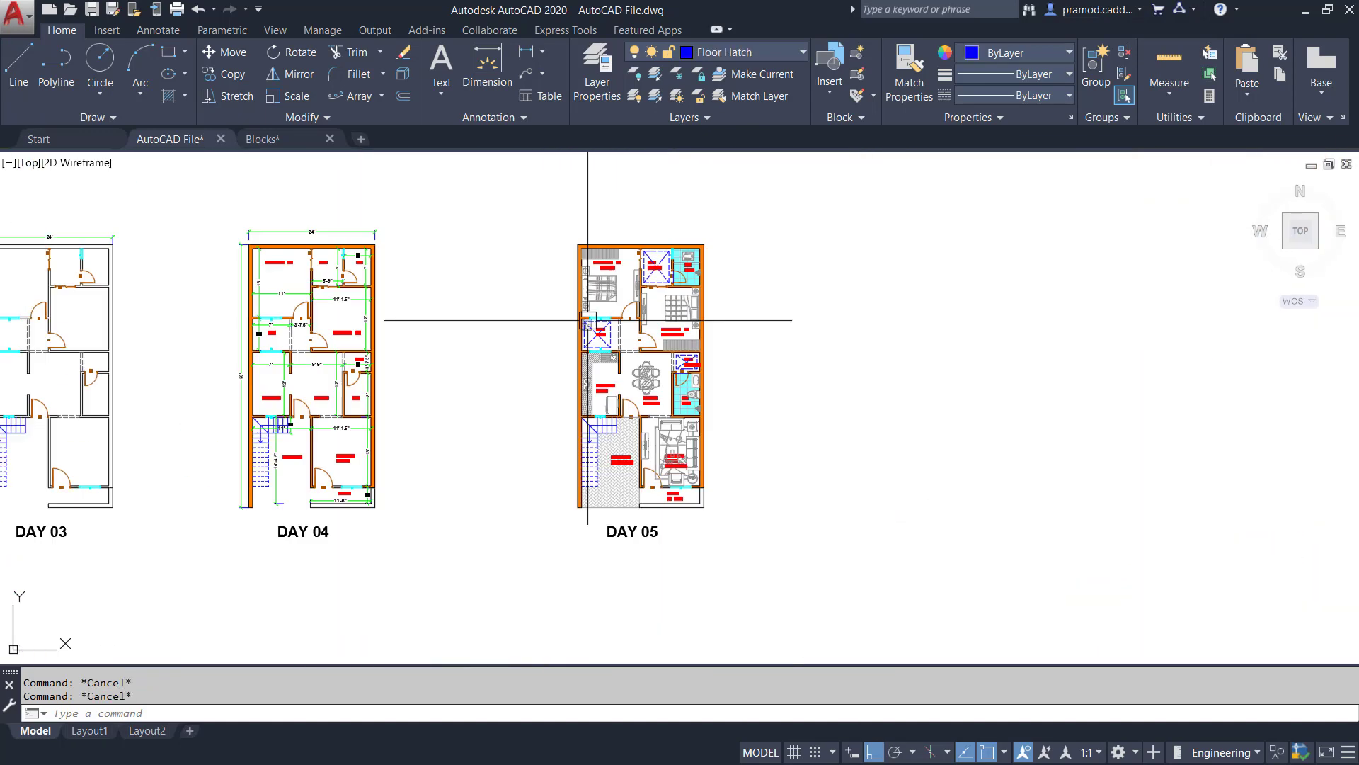
middle_drag(687, 372, 666, 375)
scroll(606, 376, up, 4)
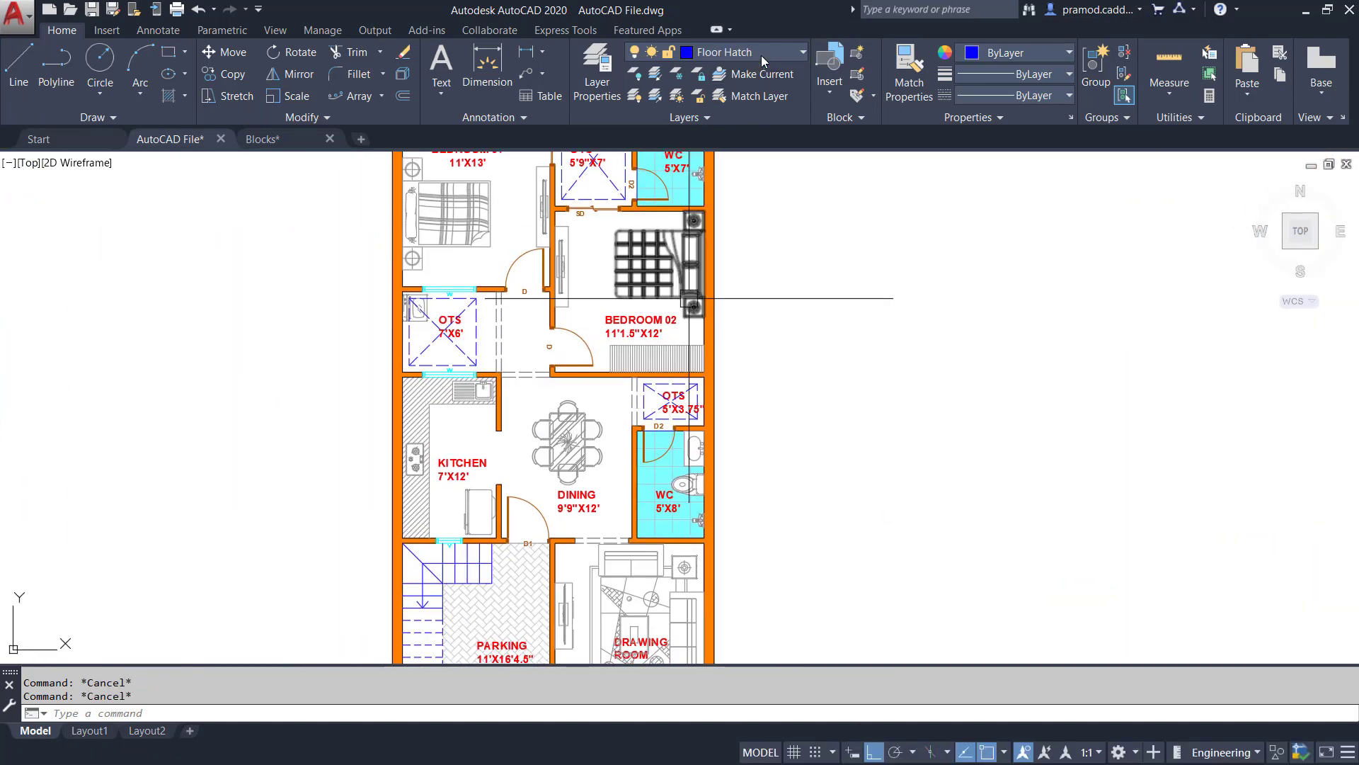
click(762, 54)
click(715, 115)
middle_drag(595, 212, 576, 420)
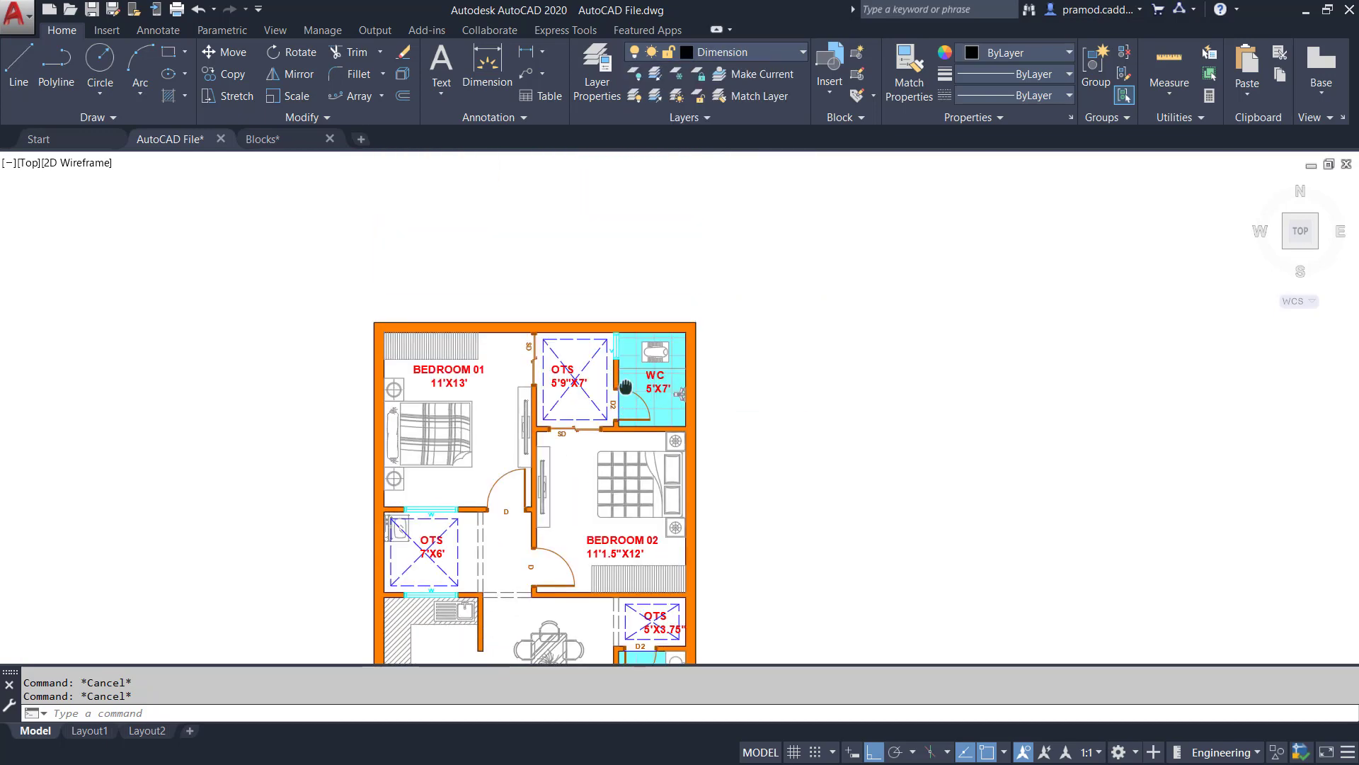
click(526, 52)
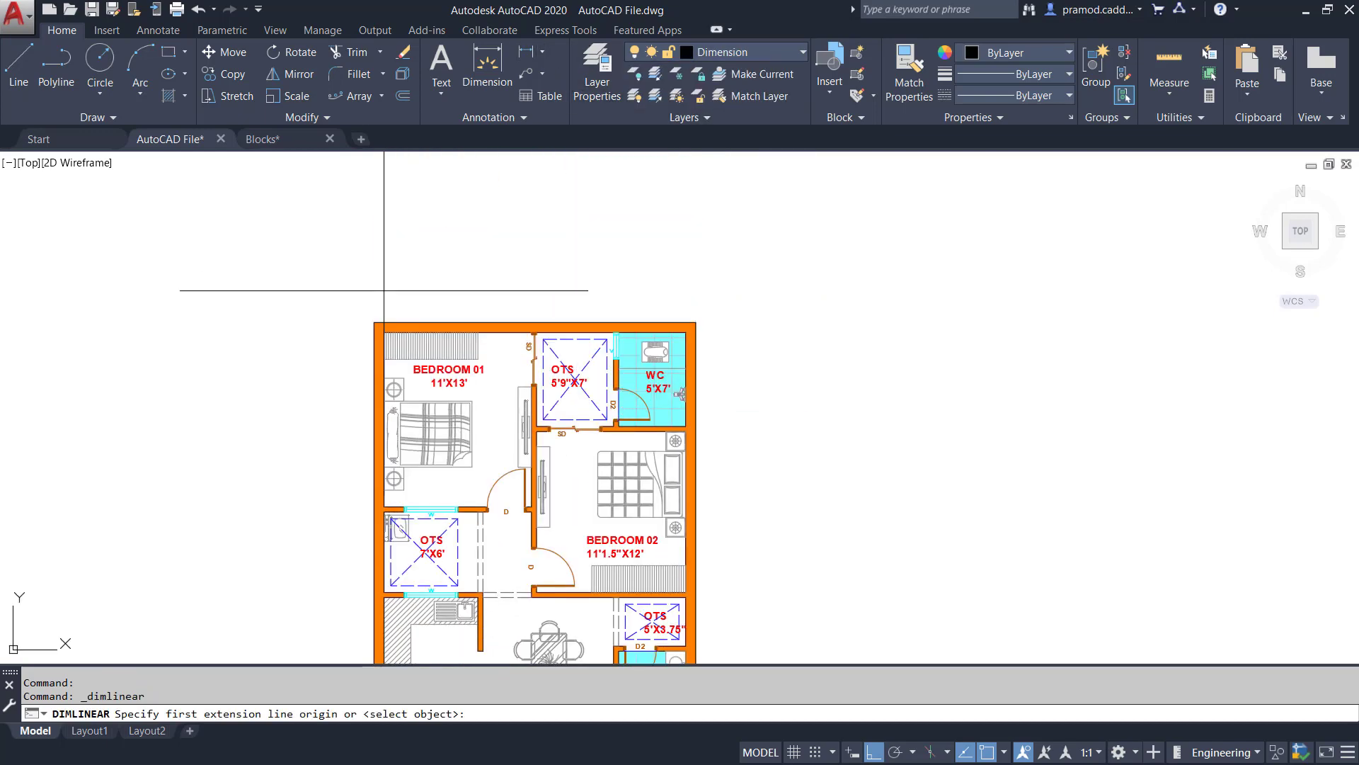
click(375, 323)
click(695, 324)
scroll(556, 313, up, 4)
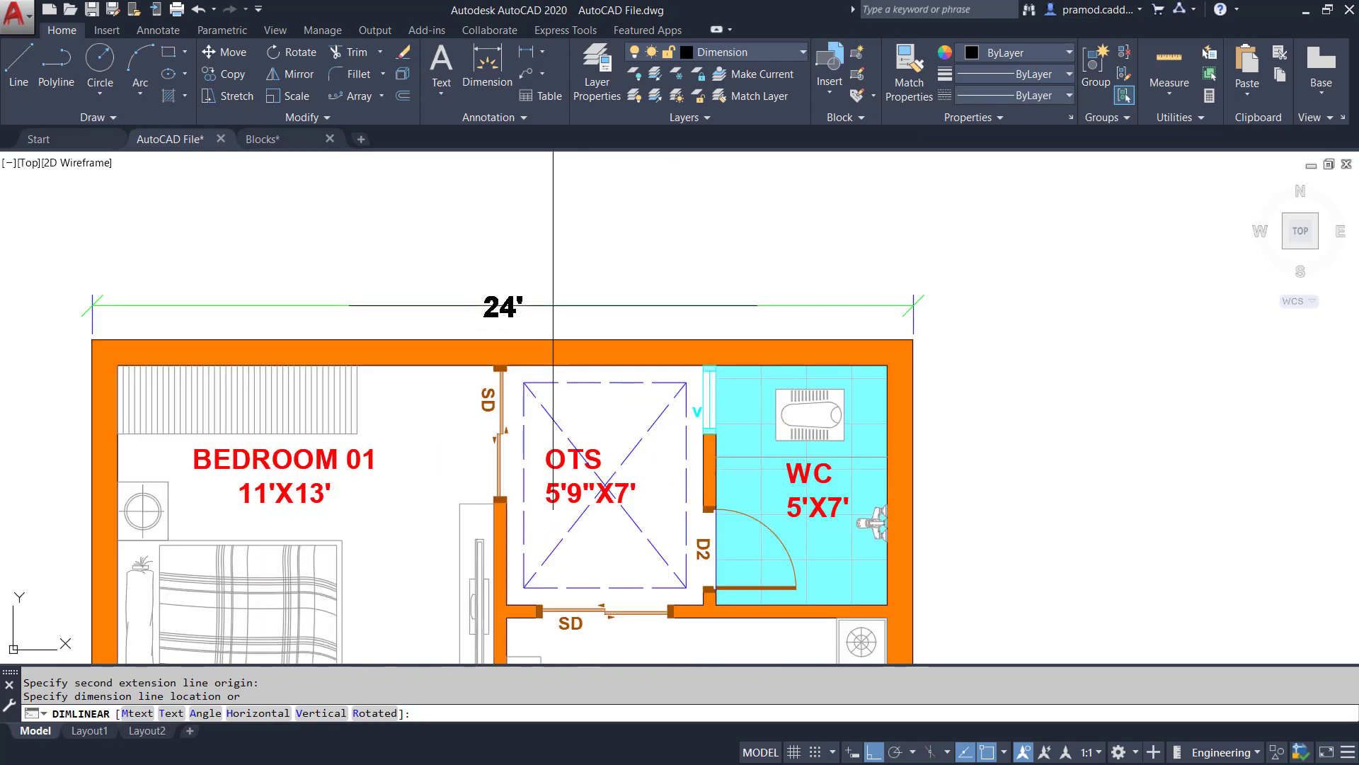
click(548, 249)
Add a vertical linear dimension for the Day 05 plan's overall length, placed just outside its left outer wall
key(Return)
click(92, 339)
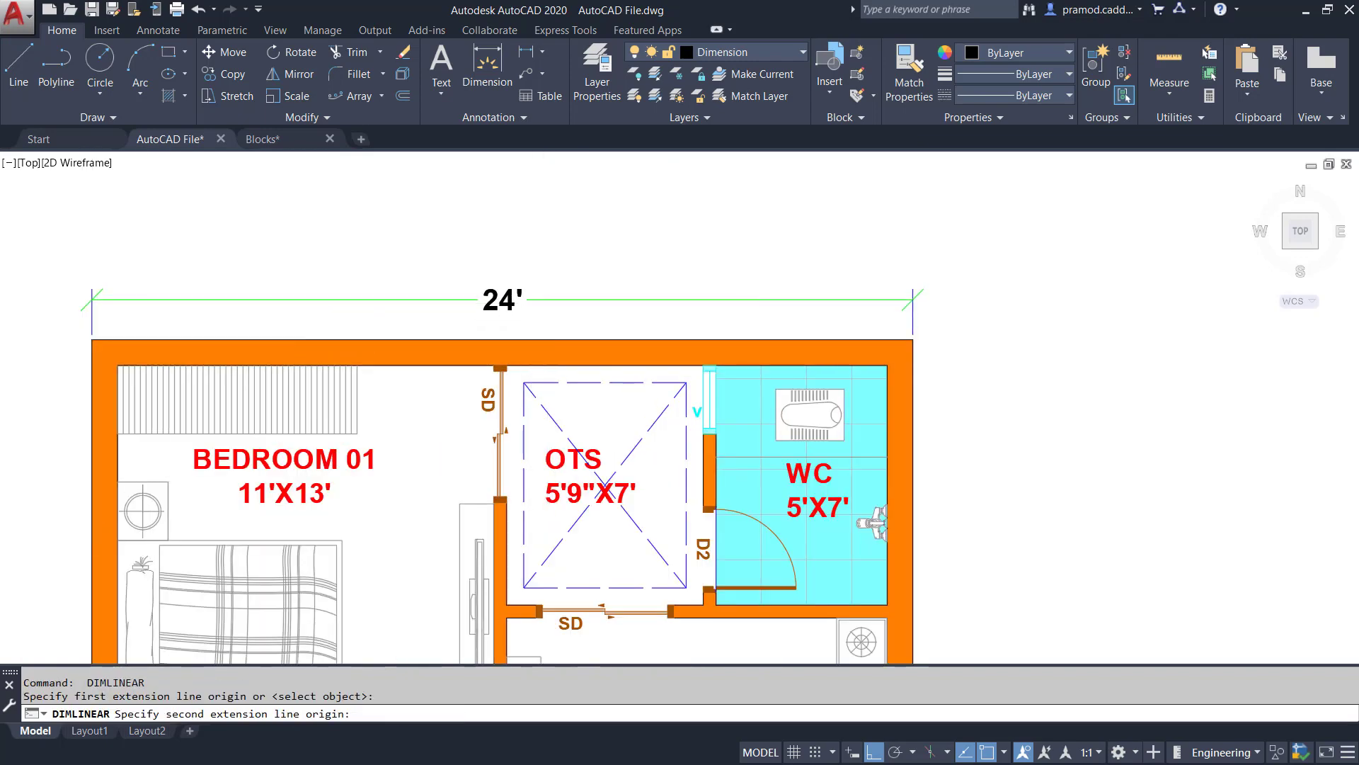
scroll(92, 340, down, 6)
middle_drag(140, 442, 423, 263)
scroll(361, 368, up, 6)
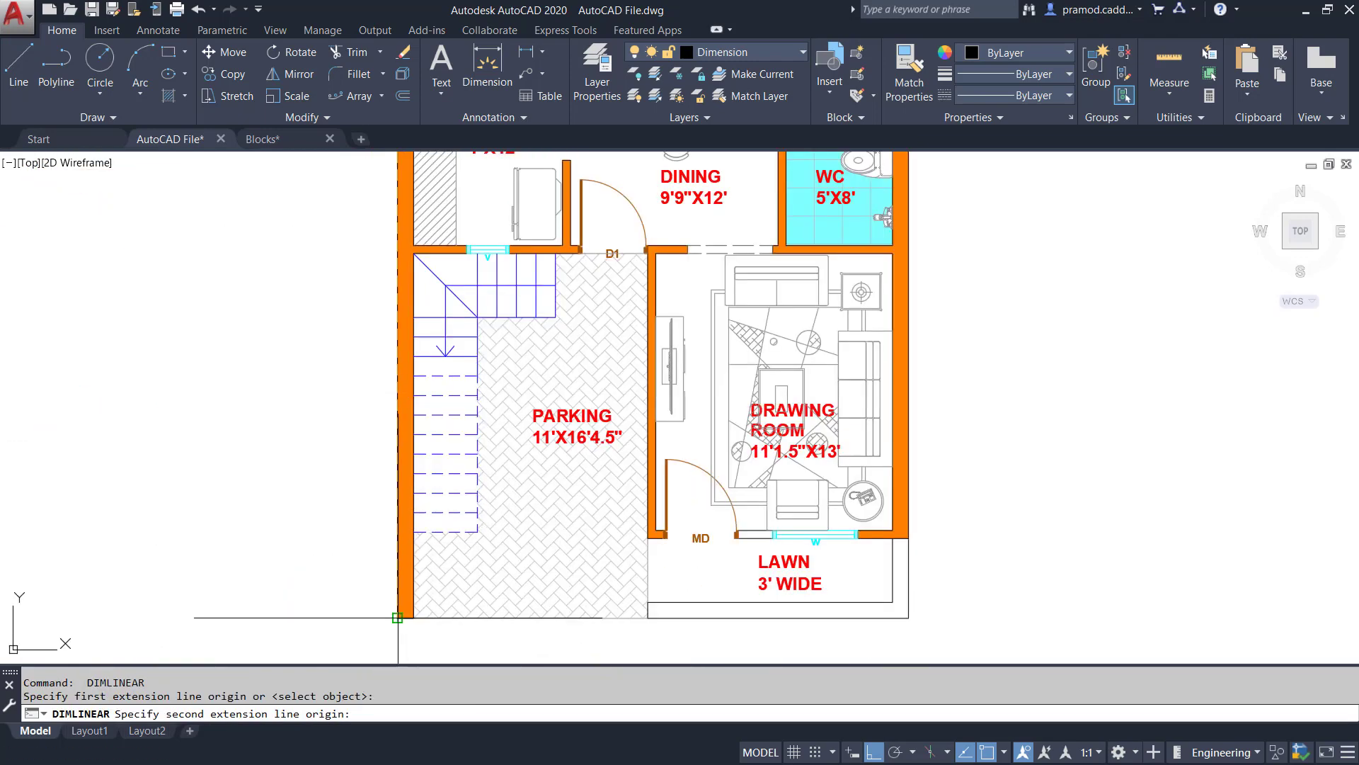
click(397, 618)
scroll(375, 468, up, 2)
scroll(383, 446, down, 5)
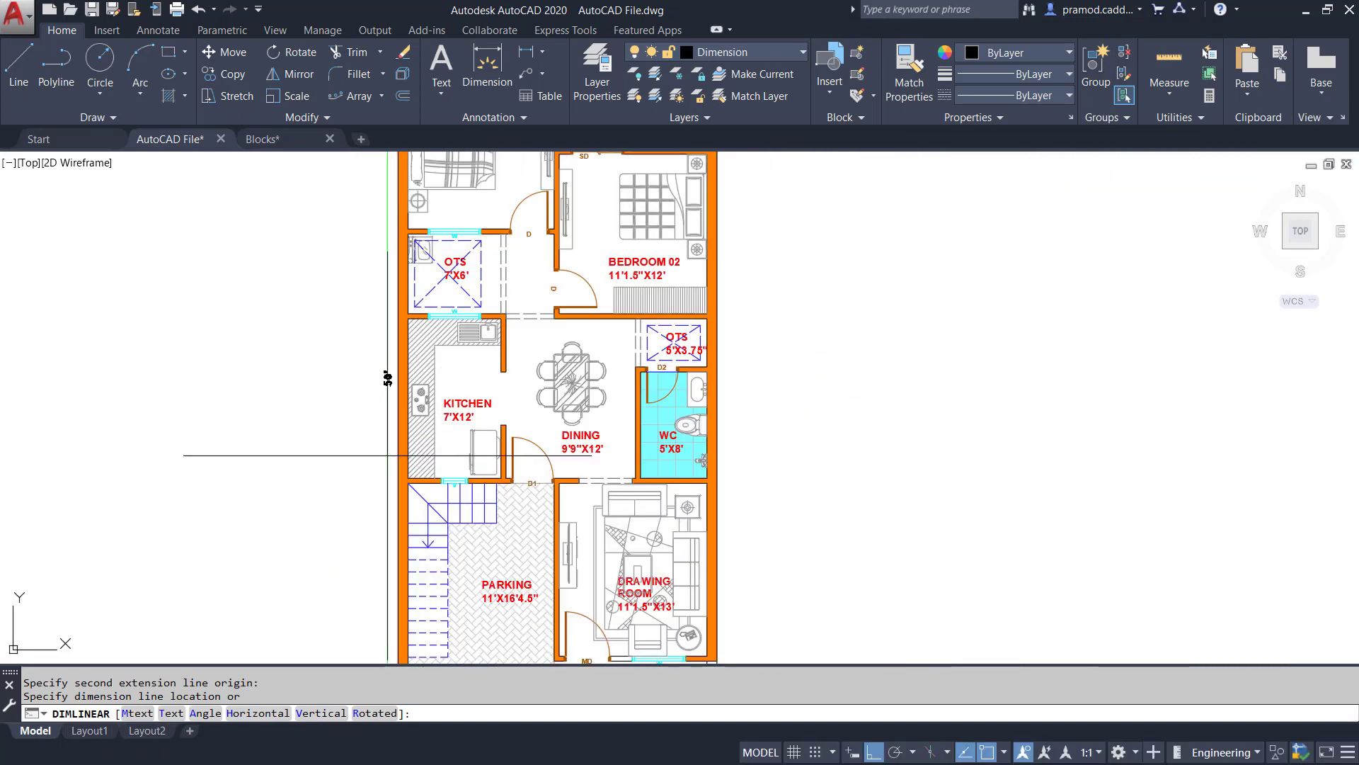
click(383, 369)
key(Escape)
key(Escape)
Turn on the Clean Screen display and rotate the top view 90° clockwise so the plans lie horizontally
scroll(621, 364, down, 3)
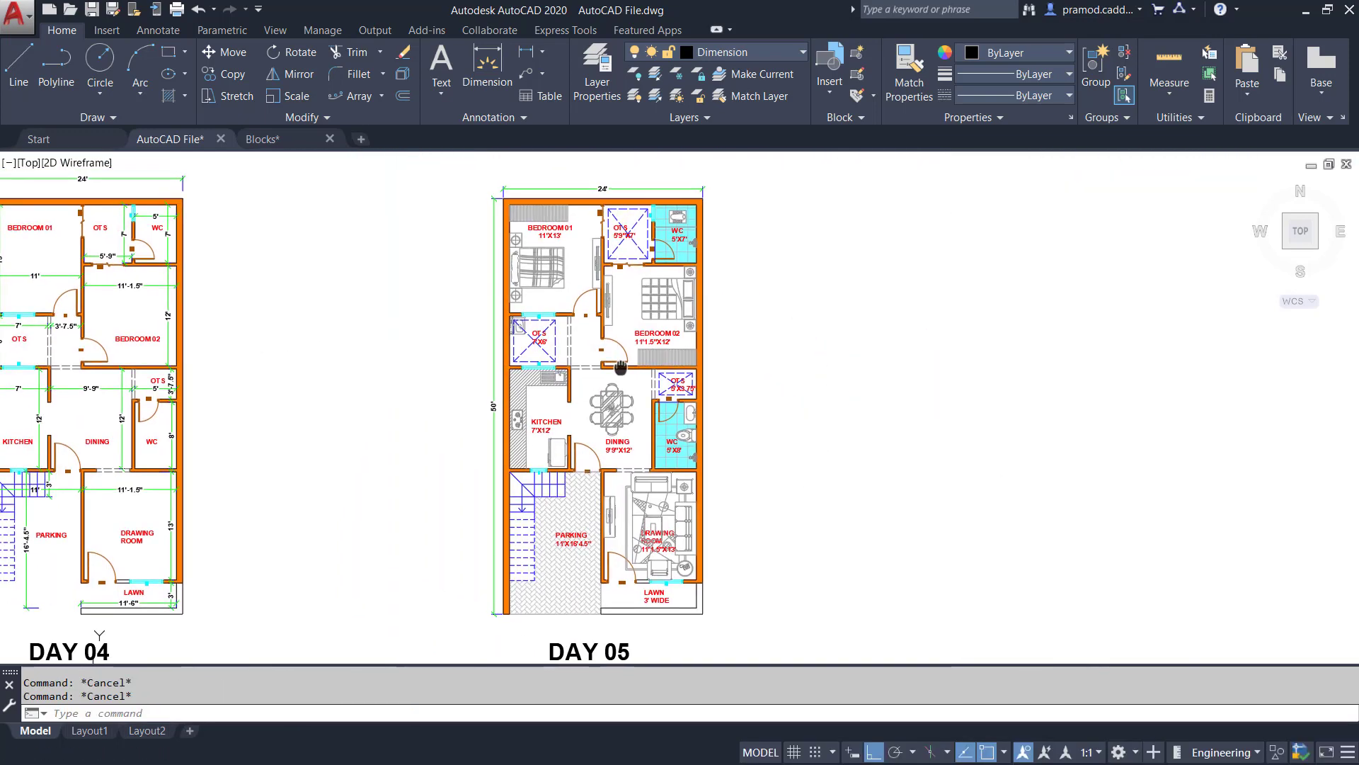
key(ctrl+0)
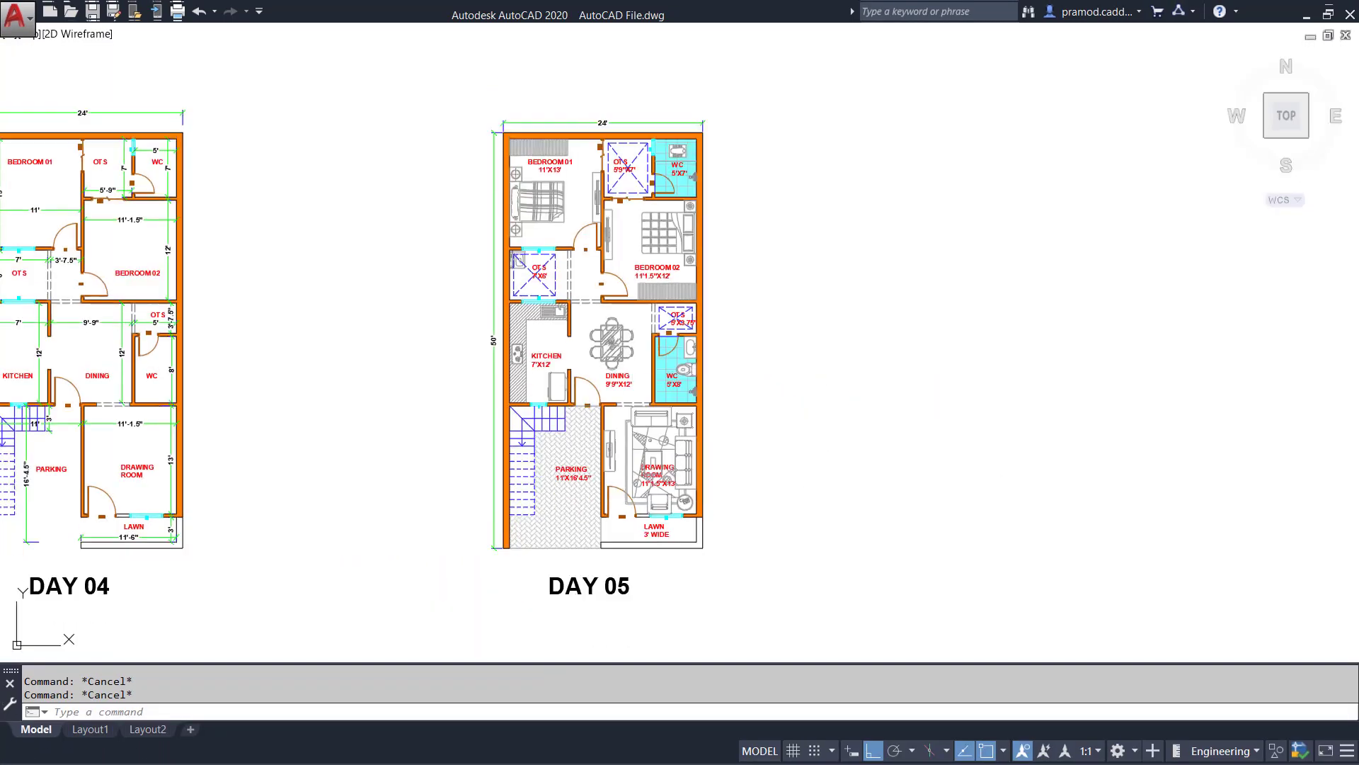
key(Escape)
key(Escape)
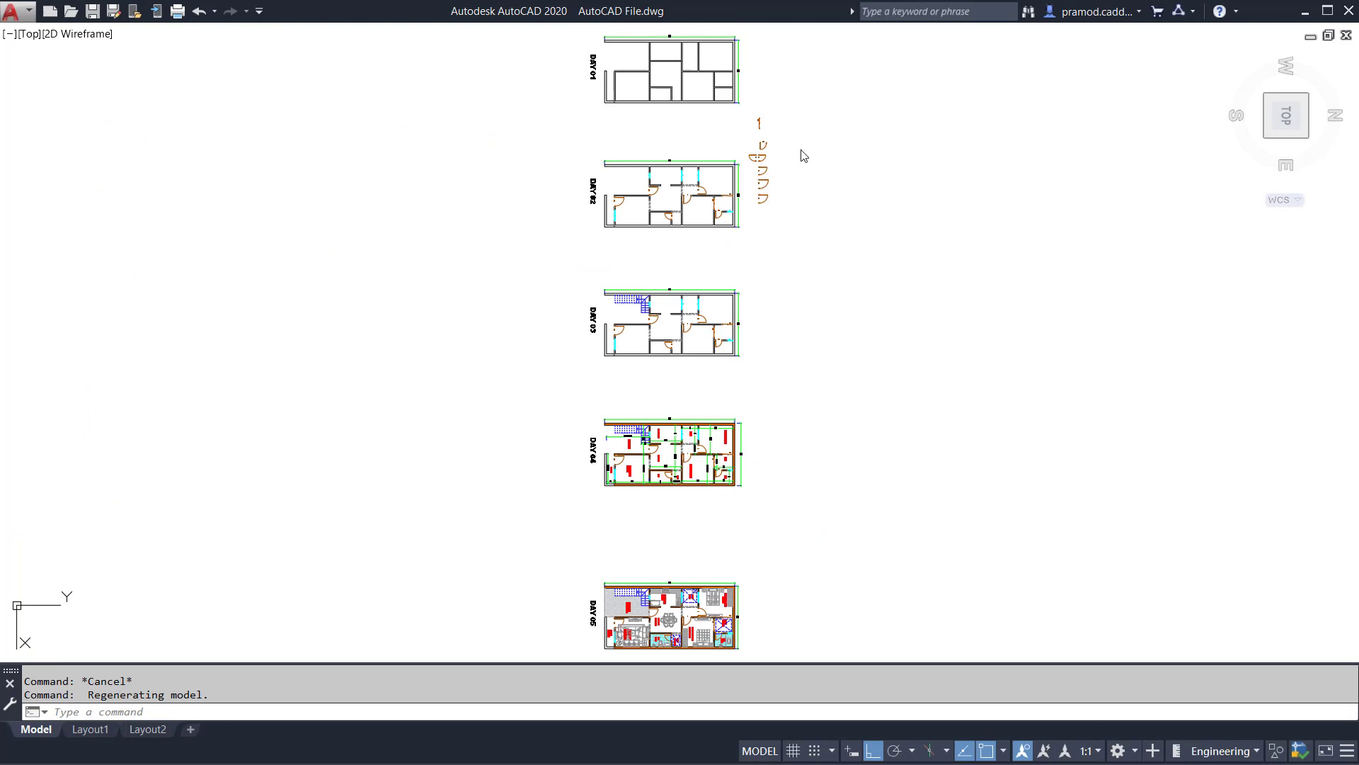
Zoom to a window around the Day 05 plan to review the whole furnished layout
middle_drag(702, 397, 721, 198)
text(z)
key(Return)
text(w)
key(Return)
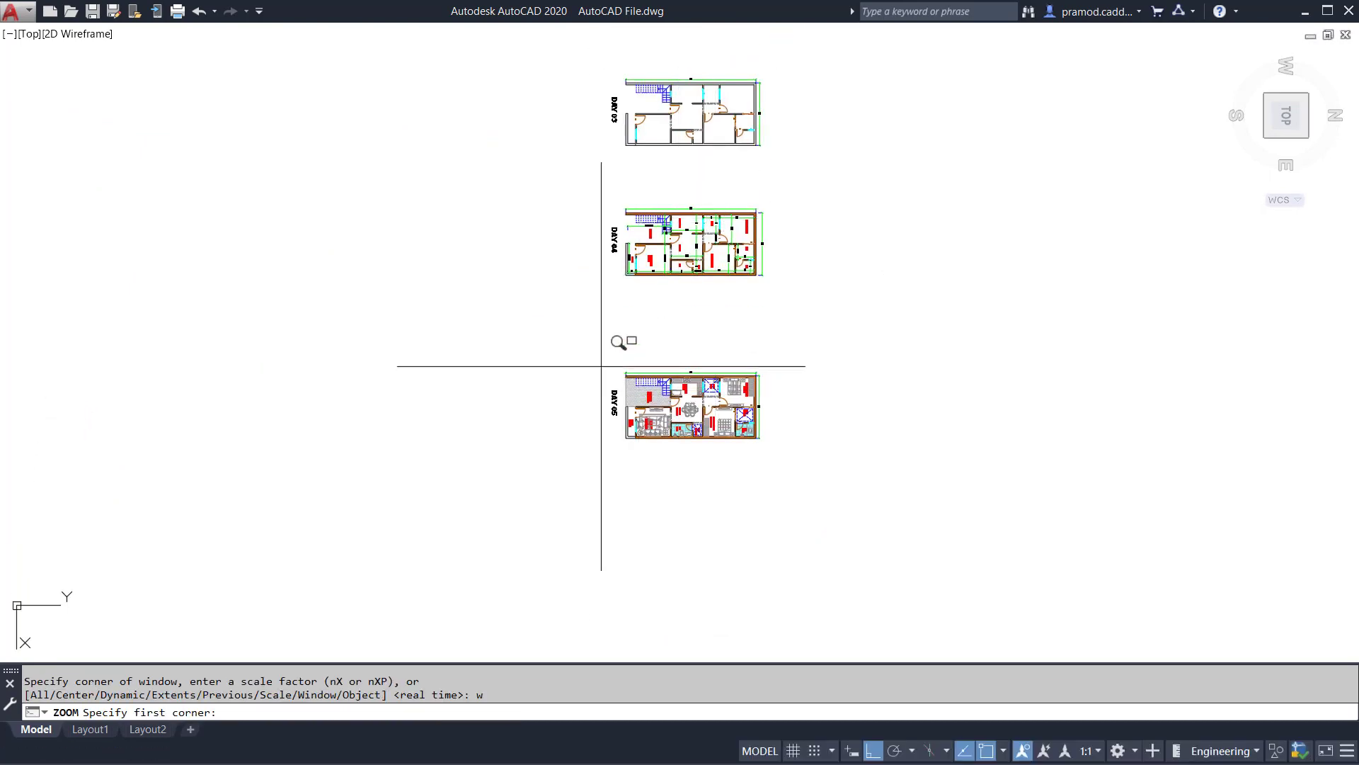
click(601, 366)
click(767, 446)
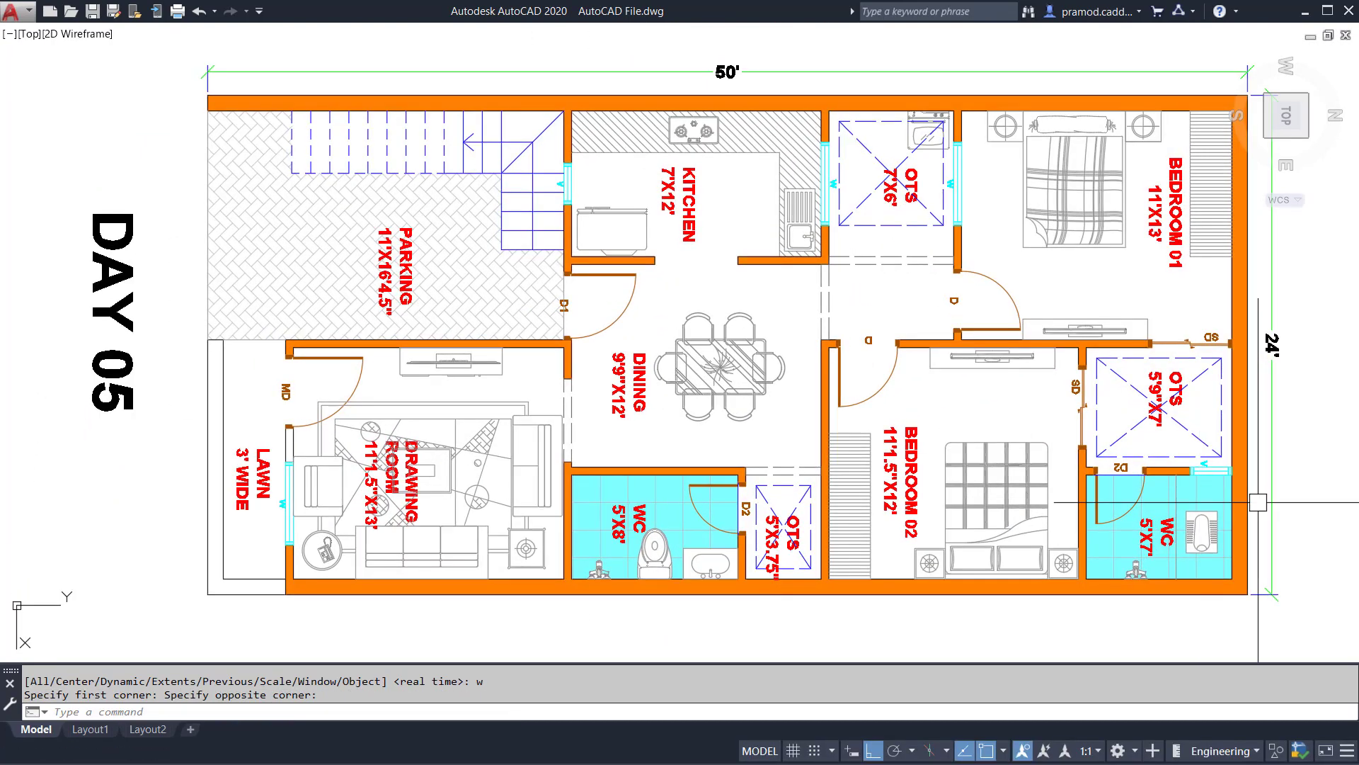